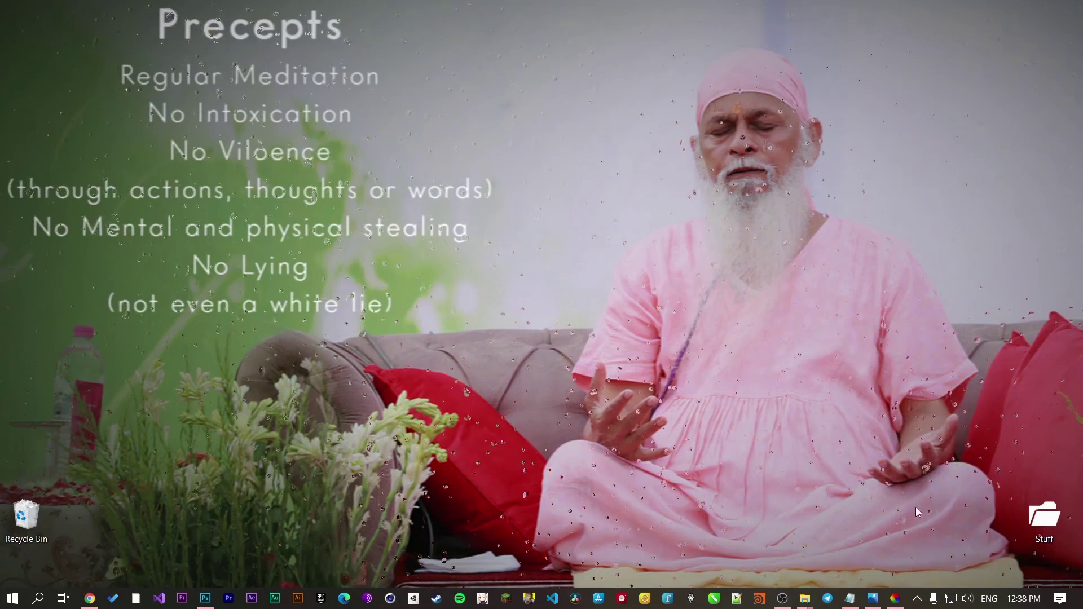
Step: Review the course topic list in Notepad and view LandscapeVectorArt.png in Photos, minimizing each window when finished
left_click(849, 598)
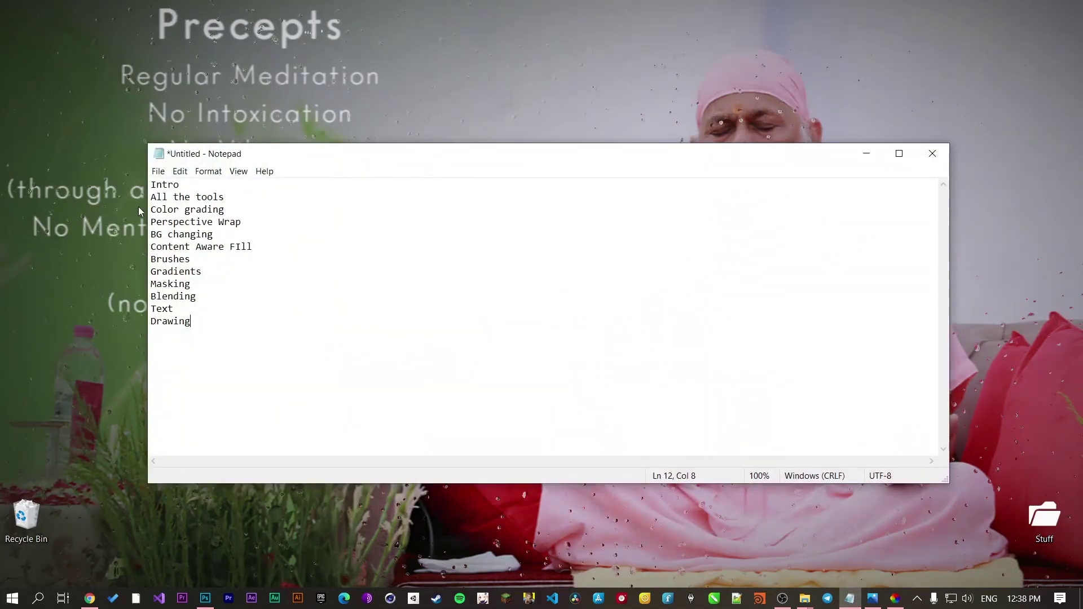
mouse_move(157, 197)
left_mouse_down()
mouse_move(196, 210)
mouse_move(179, 259)
mouse_move(153, 273)
mouse_move(191, 320)
left_mouse_up()
left_click(854, 150)
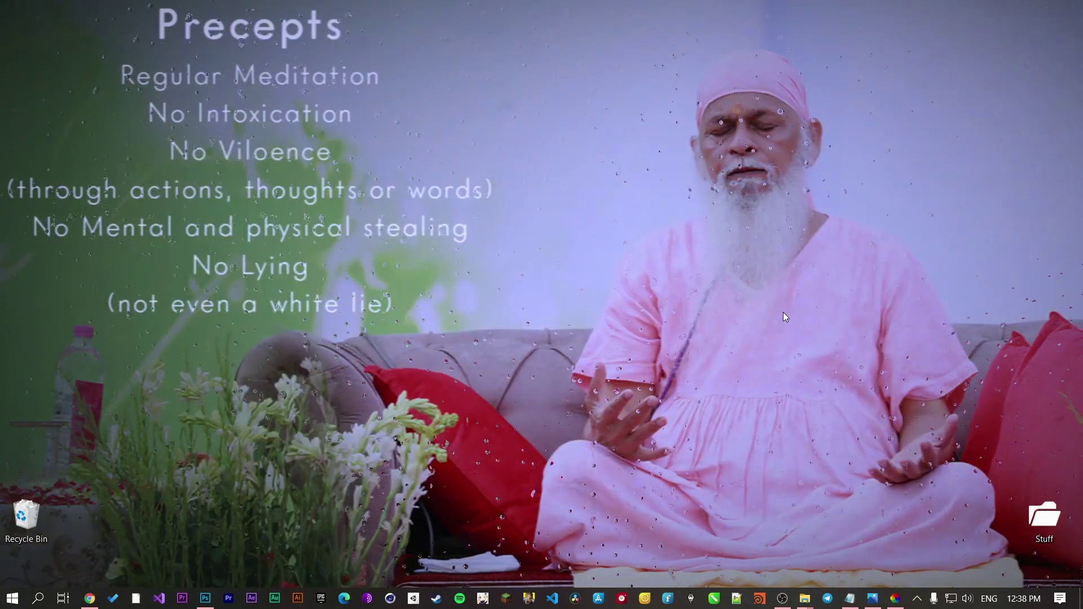
left_click(873, 598)
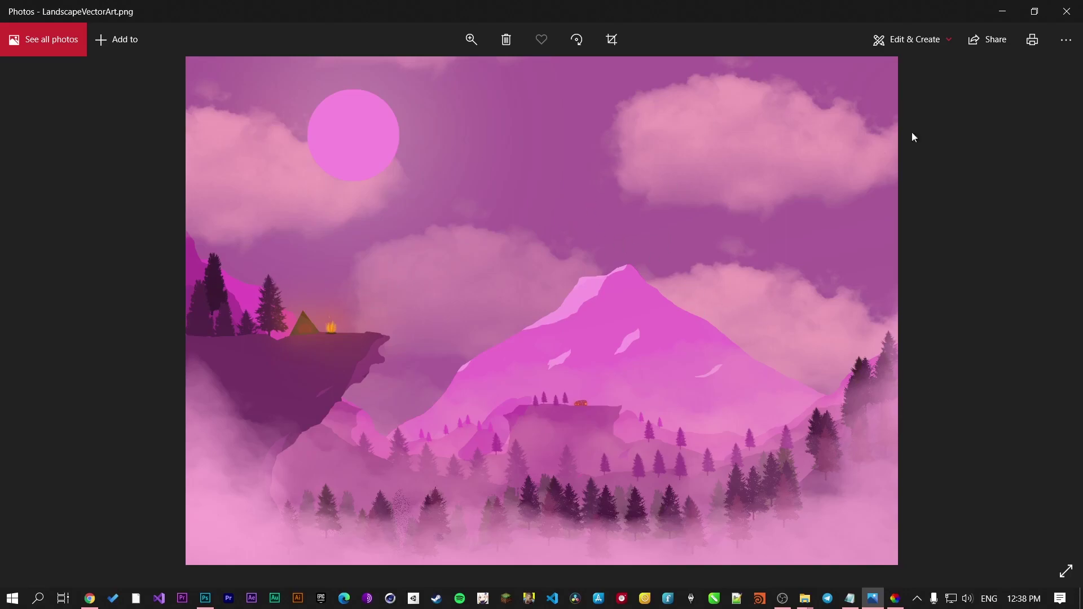
left_click(1002, 11)
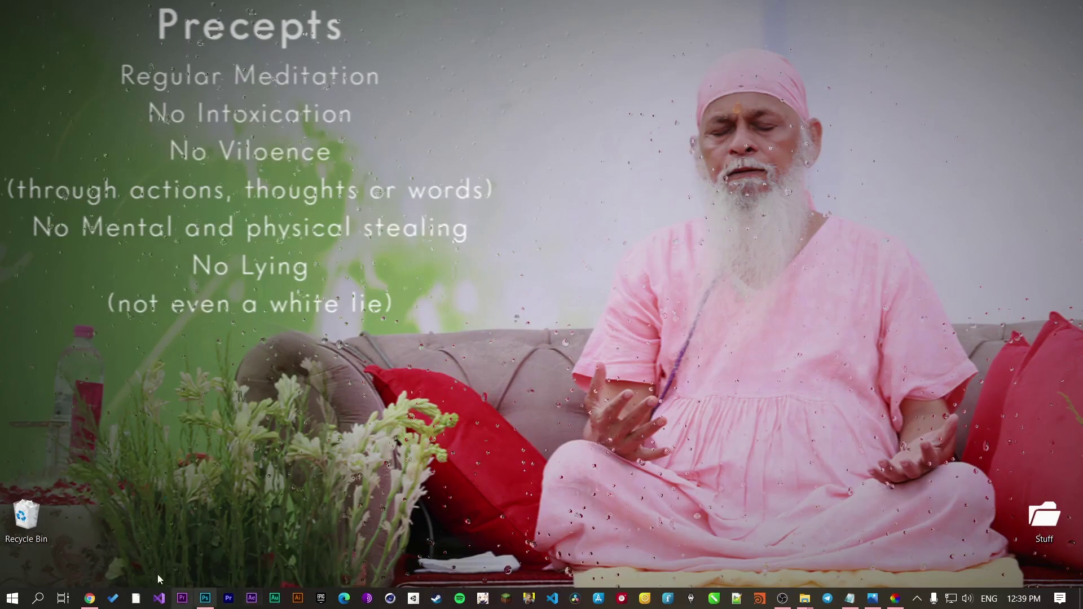
Step: Switch to Chrome and search Google for Directx 12 in the empty tab
left_click(90, 598)
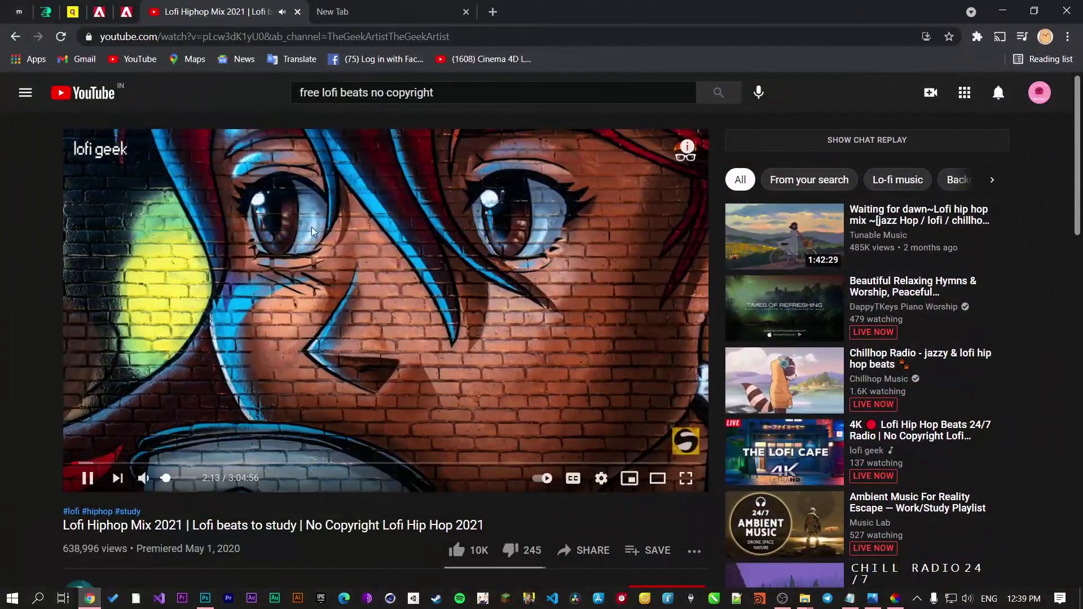
left_click(332, 12)
left_click(219, 37)
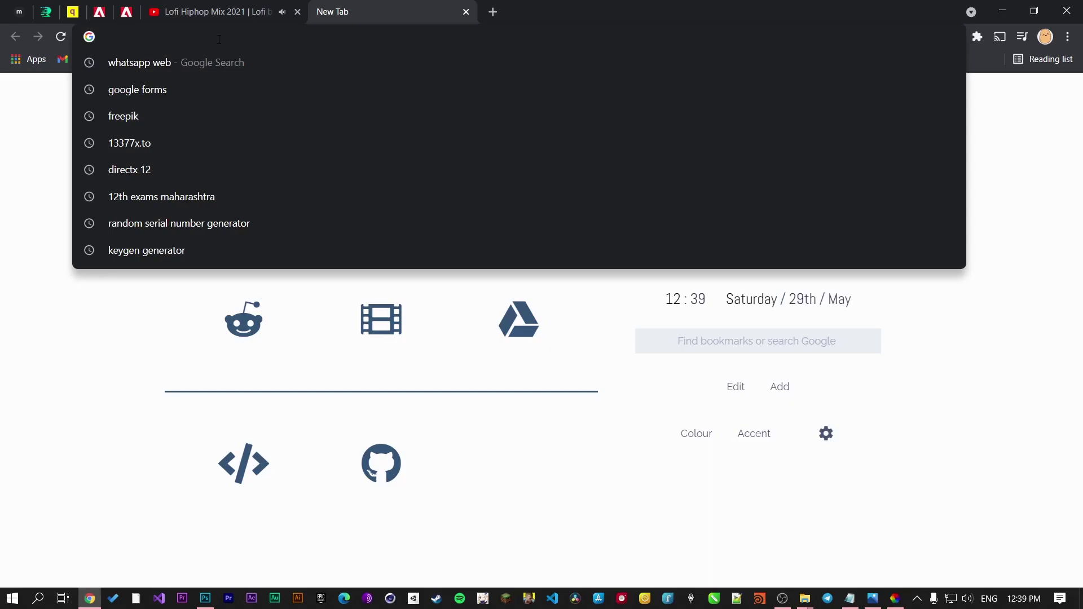
type("Direct")
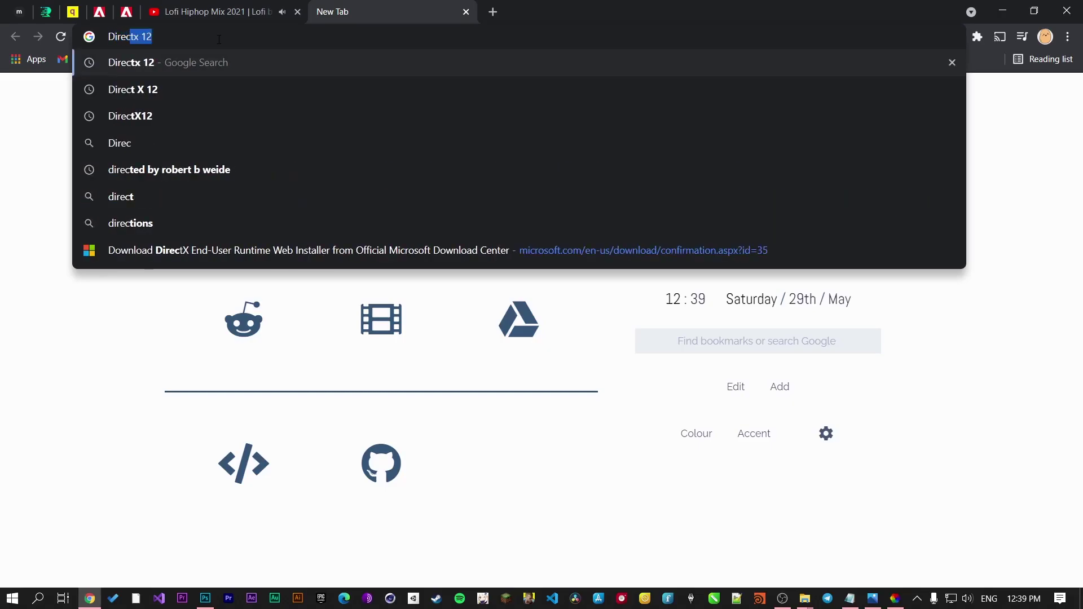
type(" X")
key("Return")
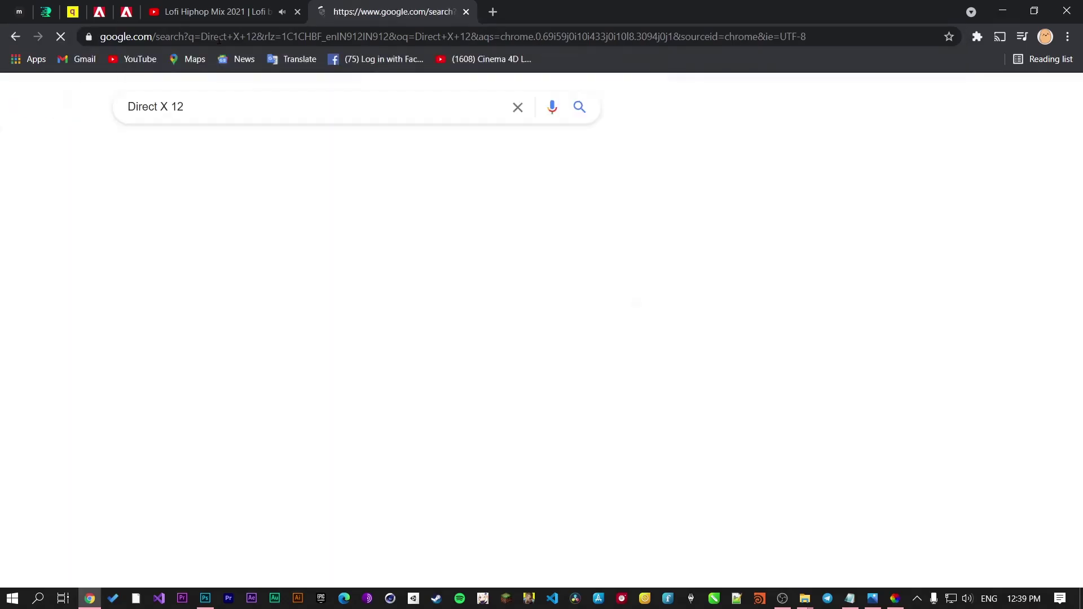
left_click(239, 210)
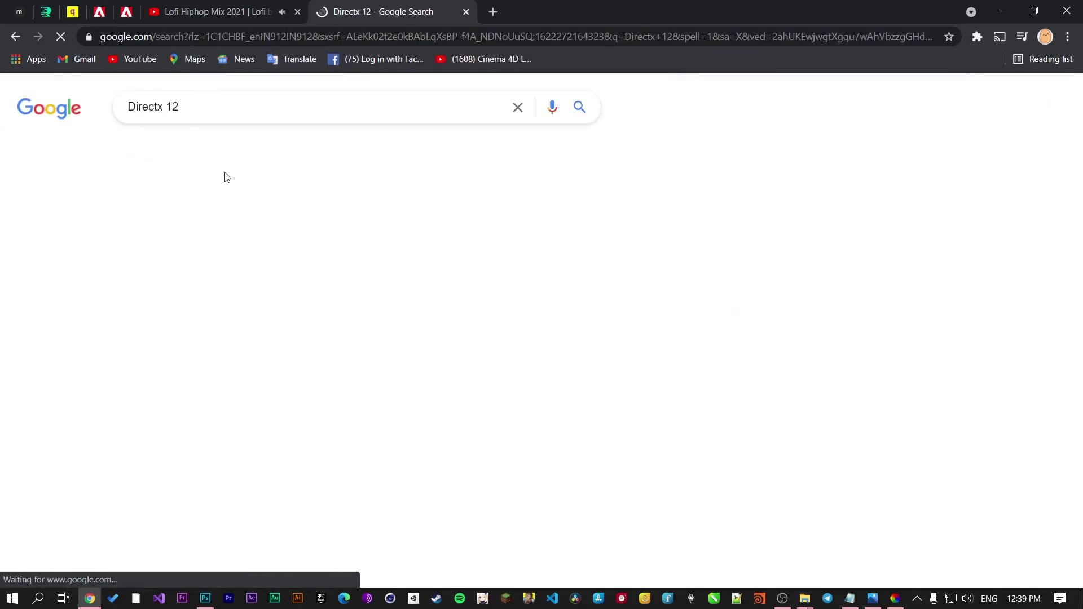
Step: Open Microsoft's DirectX download result, cancel saving dxwebsetup.exe and minimize the browser
left_click_drag(104, 216, 319, 245)
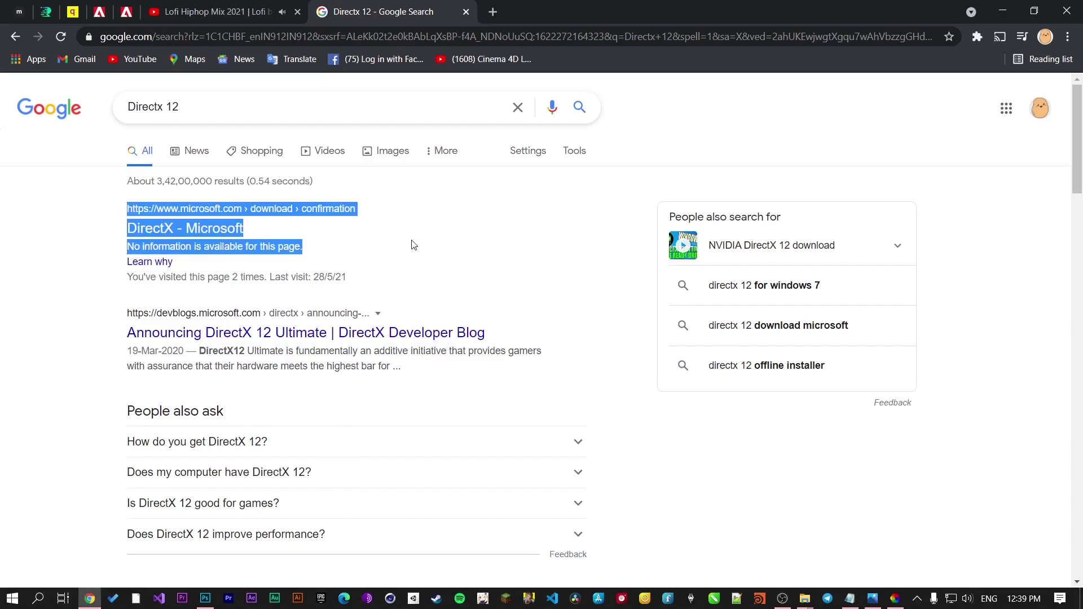
left_click(302, 244)
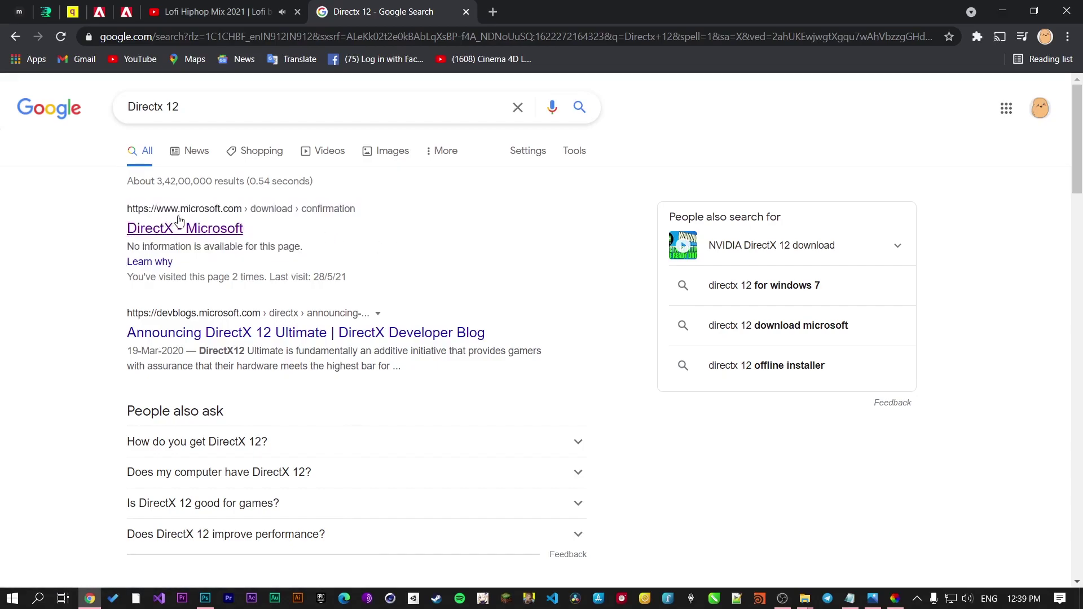
left_click(130, 228)
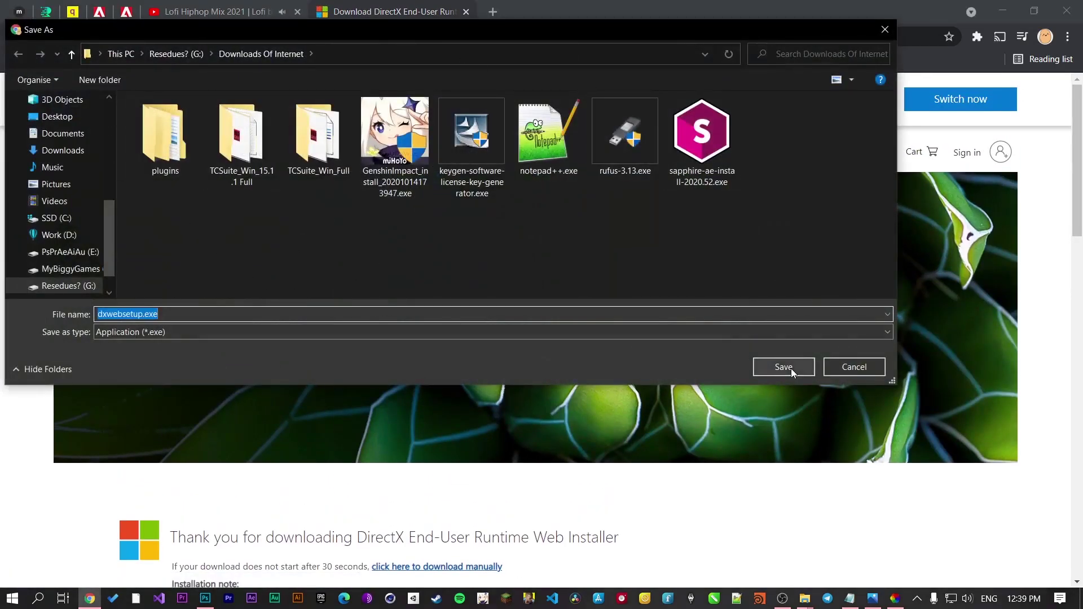
left_click(862, 367)
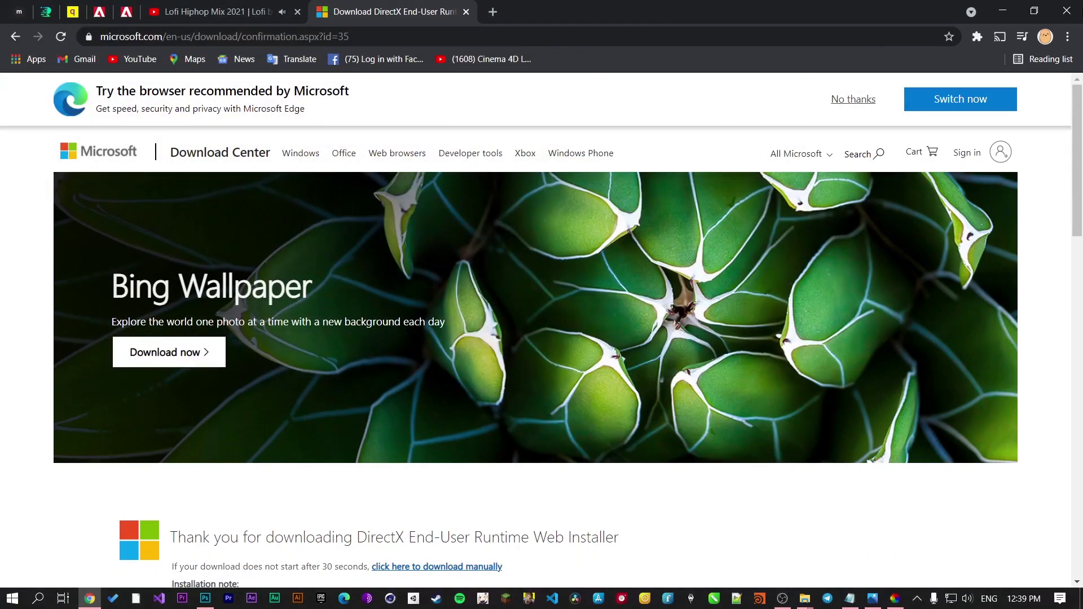
left_click(1004, 12)
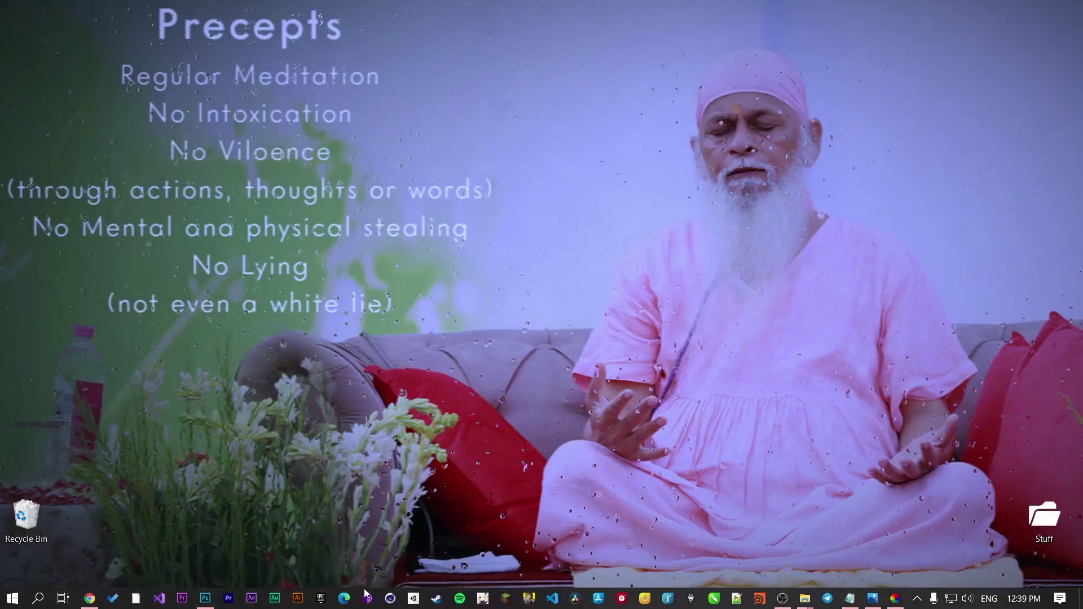
Step: Switch to File Explorer and open the Adobe Photoshop CC 2019 folder under Program Files\Adobe on the C: drive
mouse_move(805, 598)
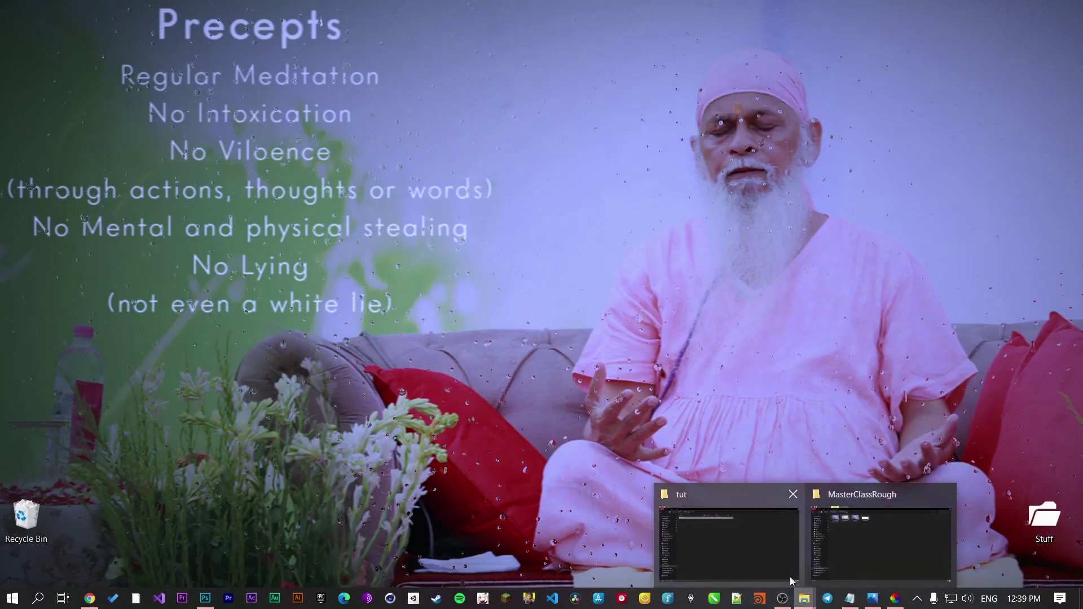
left_click(797, 564)
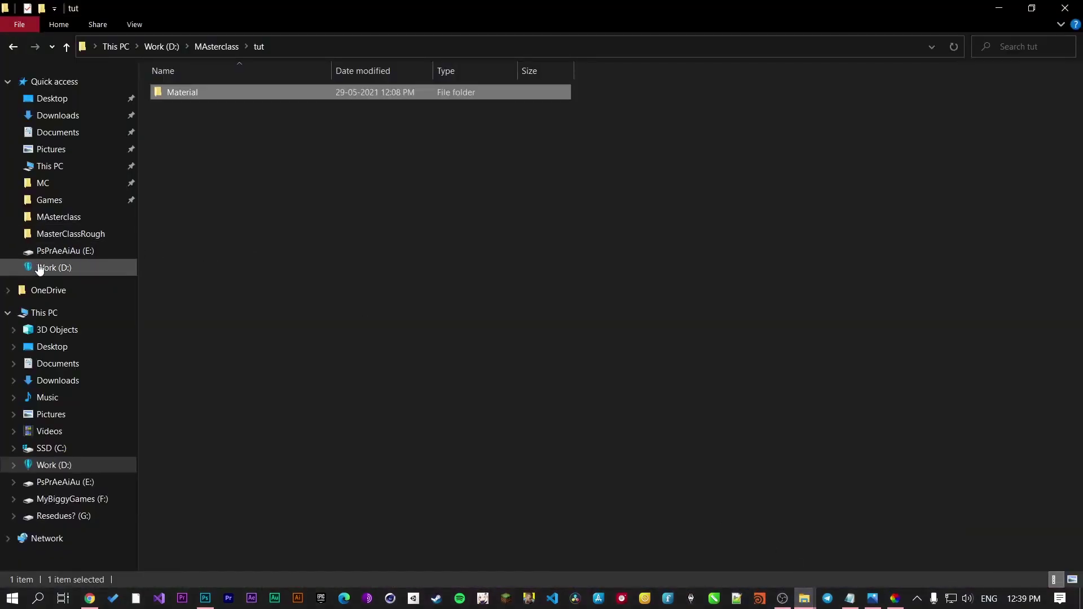
left_click(74, 449)
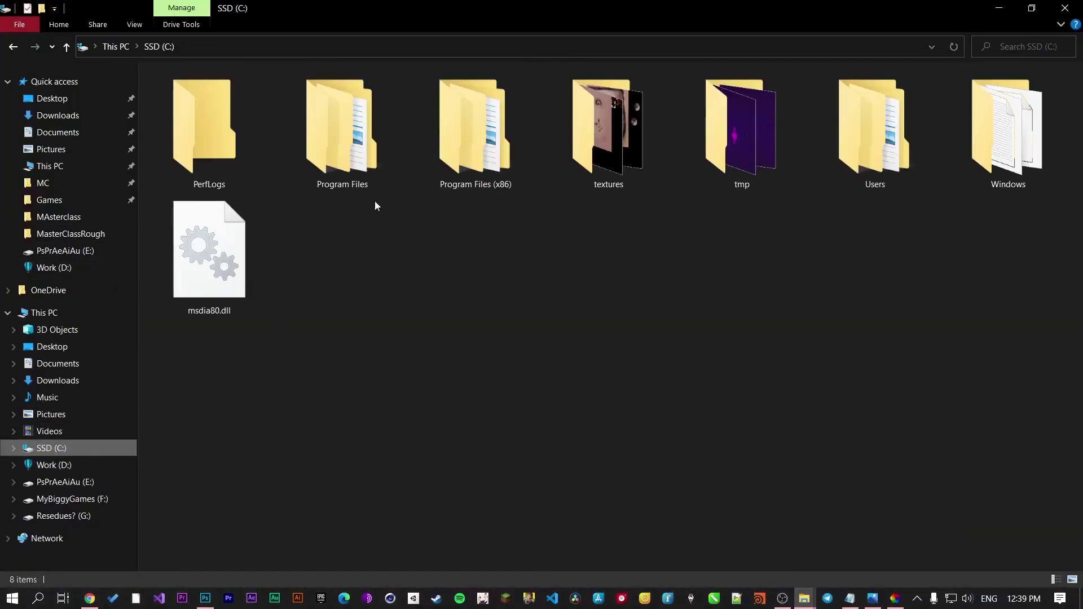
double_click(368, 146)
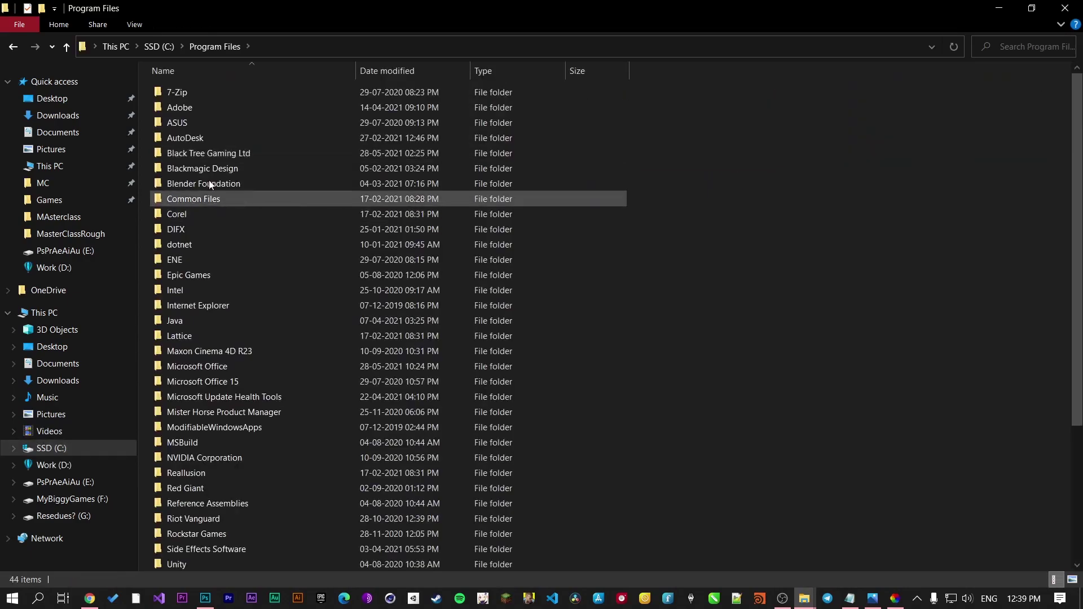
double_click(193, 113)
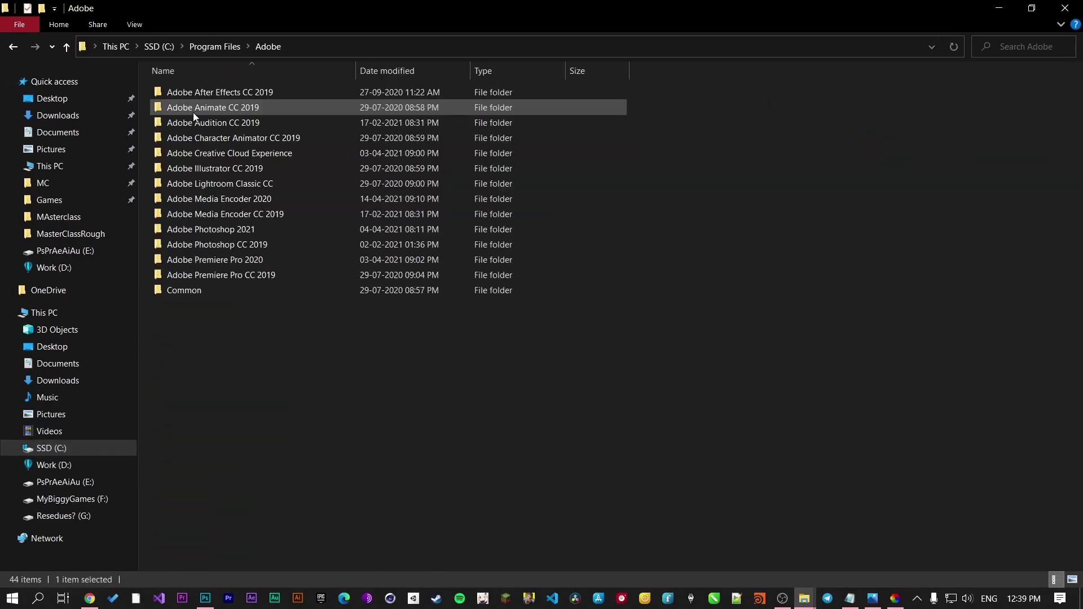
double_click(205, 246)
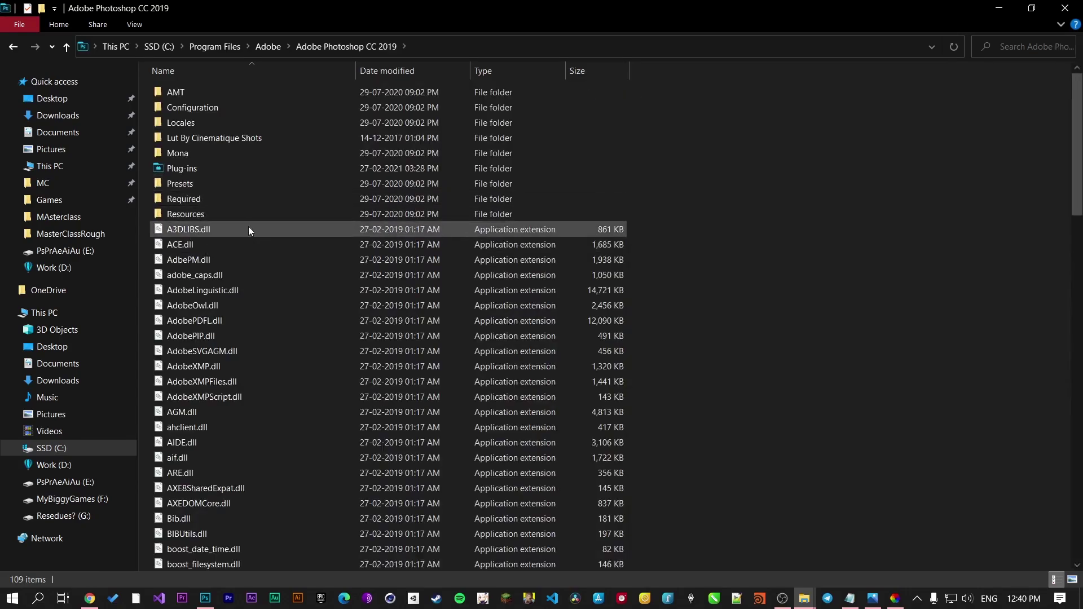
Step: Locate and select Photoshop.exe in the program folder, and minimize File Explorer
scroll(292, 226, "down", 10)
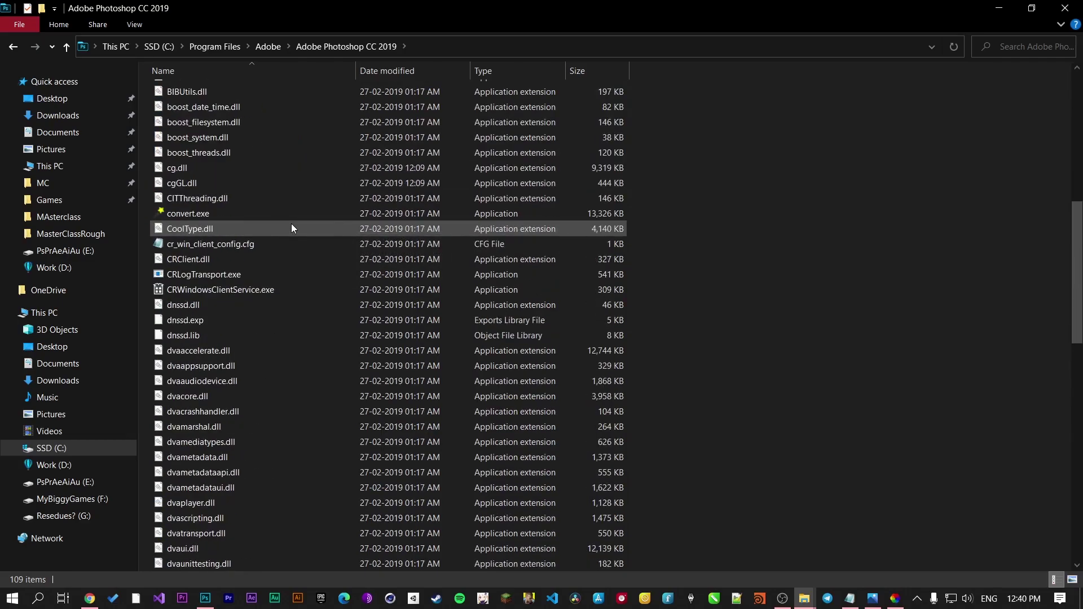
scroll(291, 223, "down", 15)
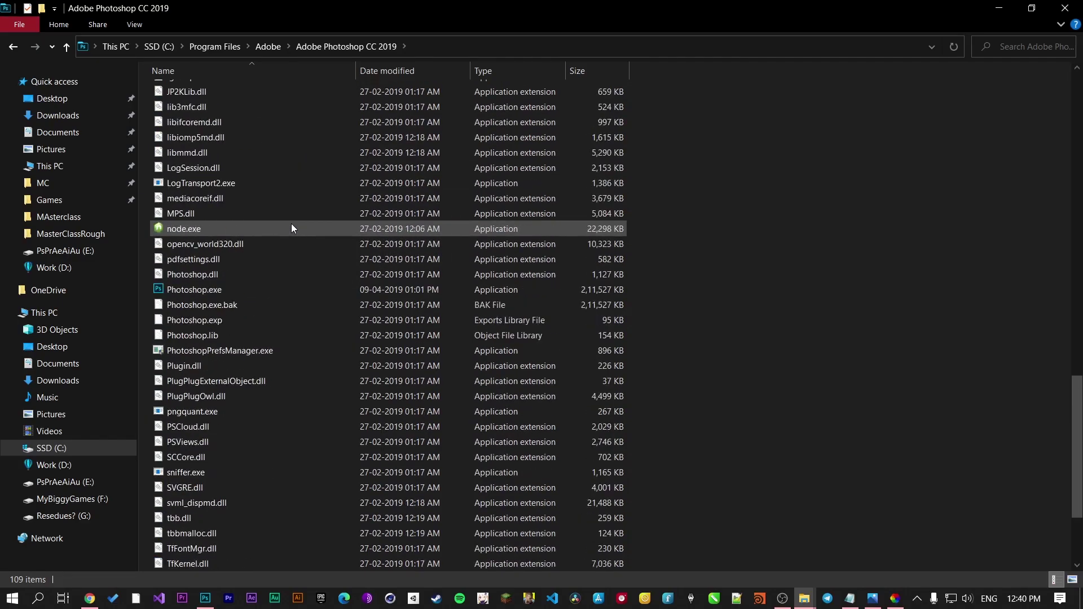
left_click(205, 290)
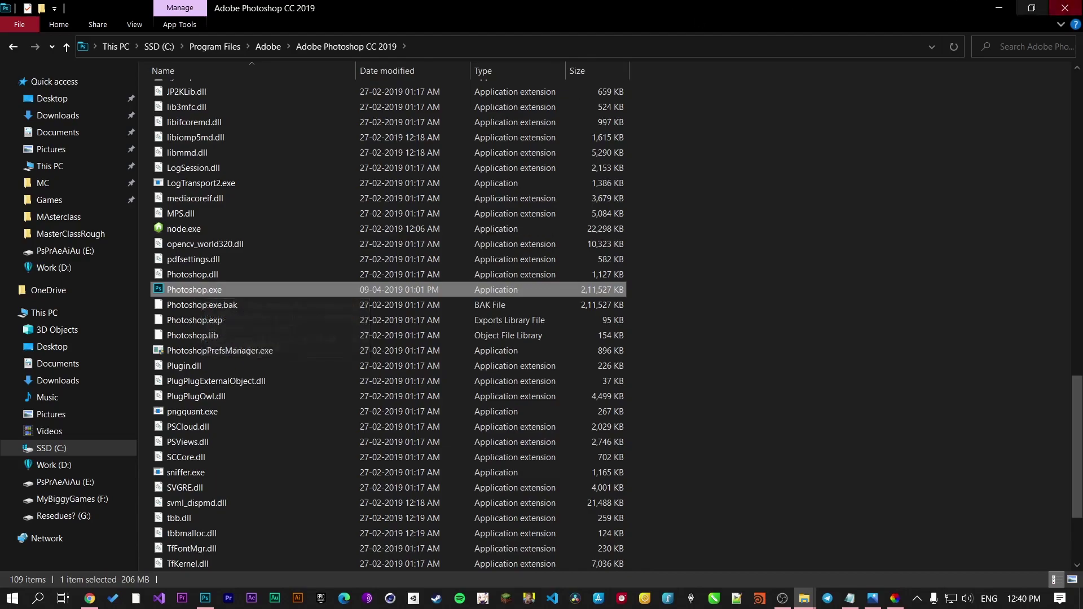
left_click(998, 8)
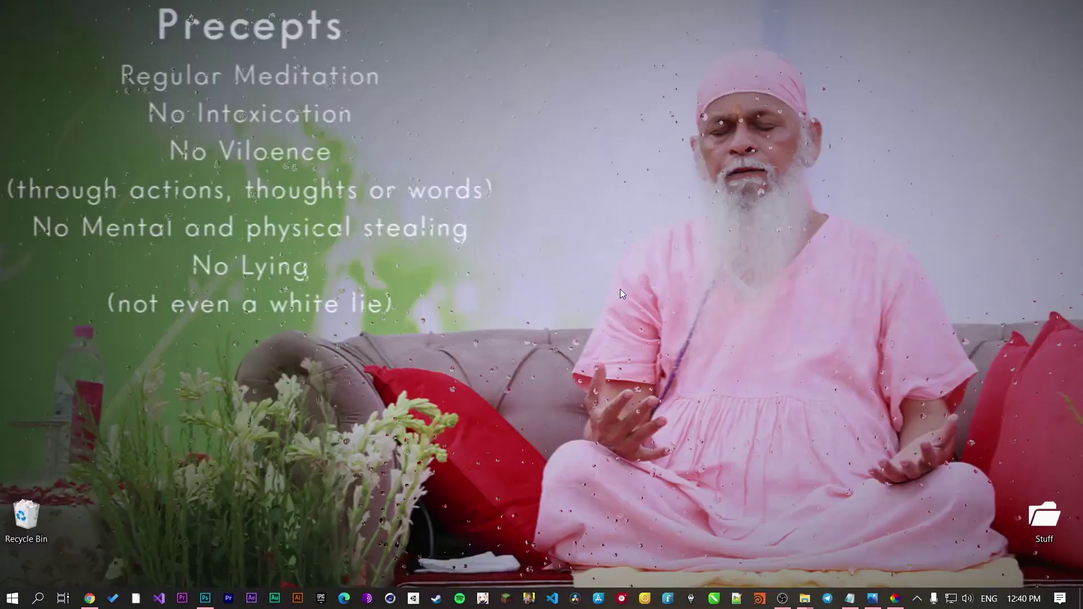
Step: Switch to Photoshop and look through the recent files on its home screen
left_click(204, 598)
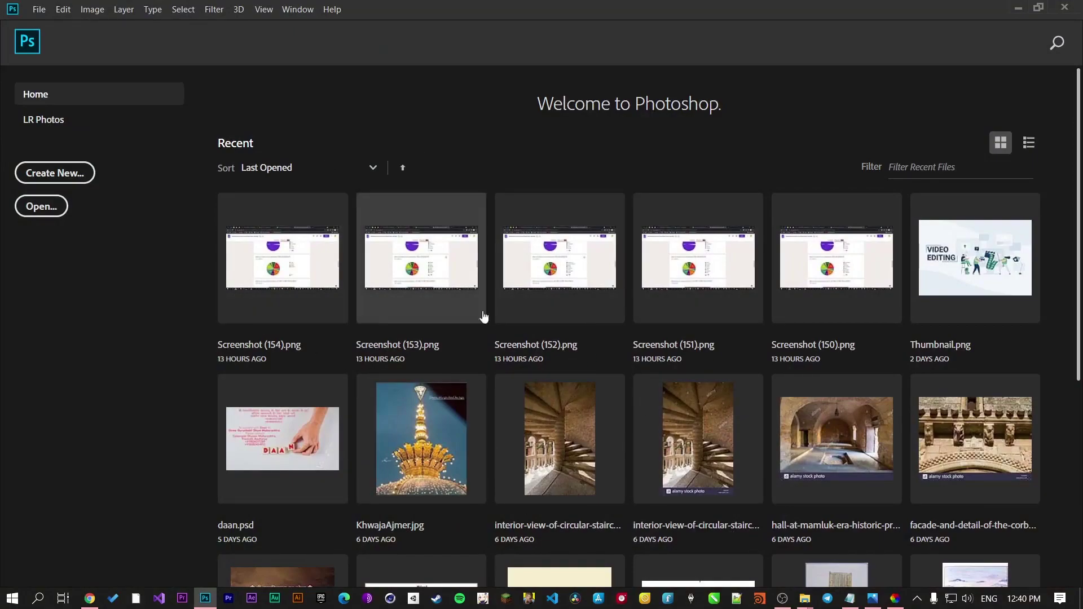
scroll(770, 462, "down", 2)
scroll(771, 461, "down", 4)
scroll(970, 375, "up", 6)
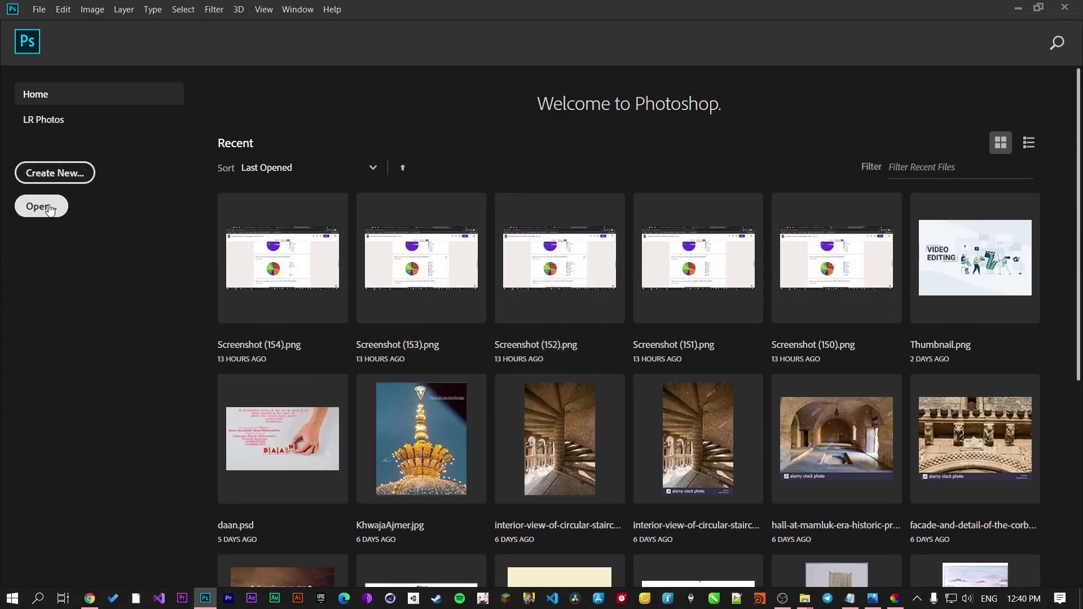
Step: Start a new document with the Photo presets, set its units to Pixels and try portrait orientation before returning to landscape
left_click(62, 175)
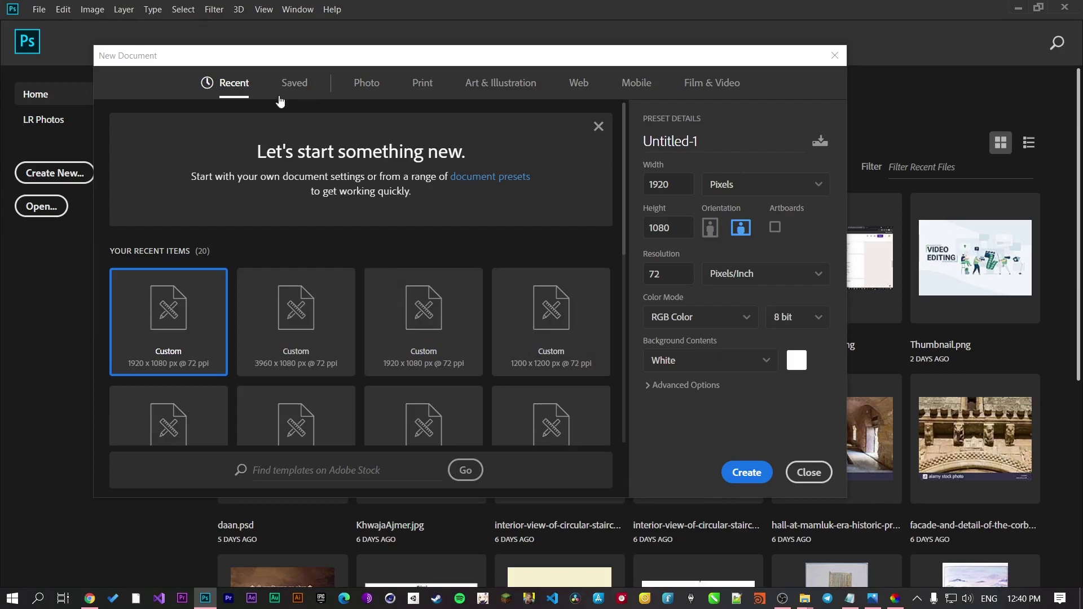
left_click(371, 94)
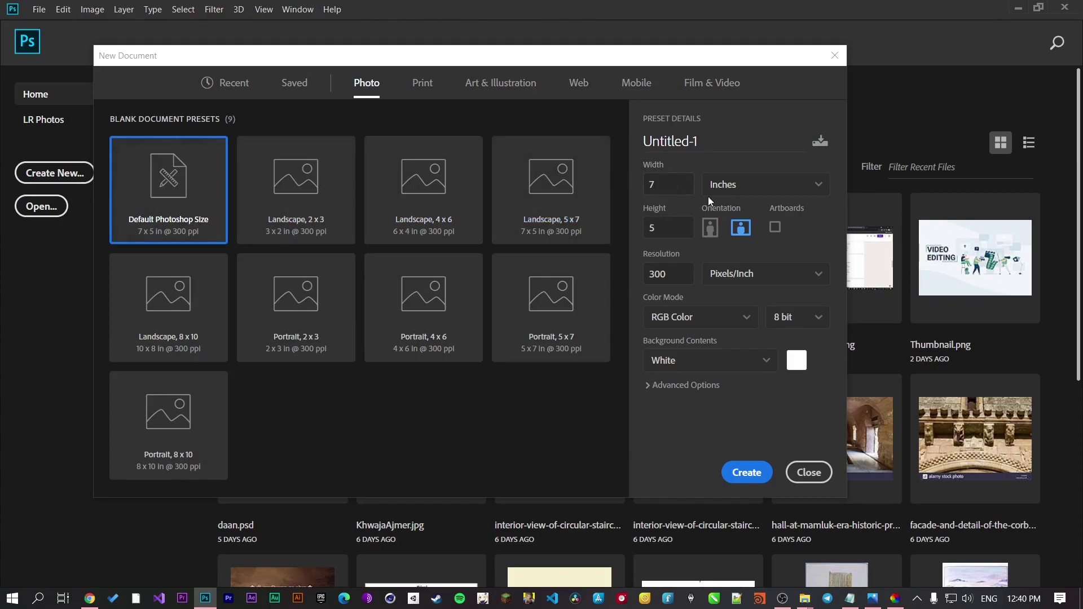
left_click(744, 192)
left_click(727, 208)
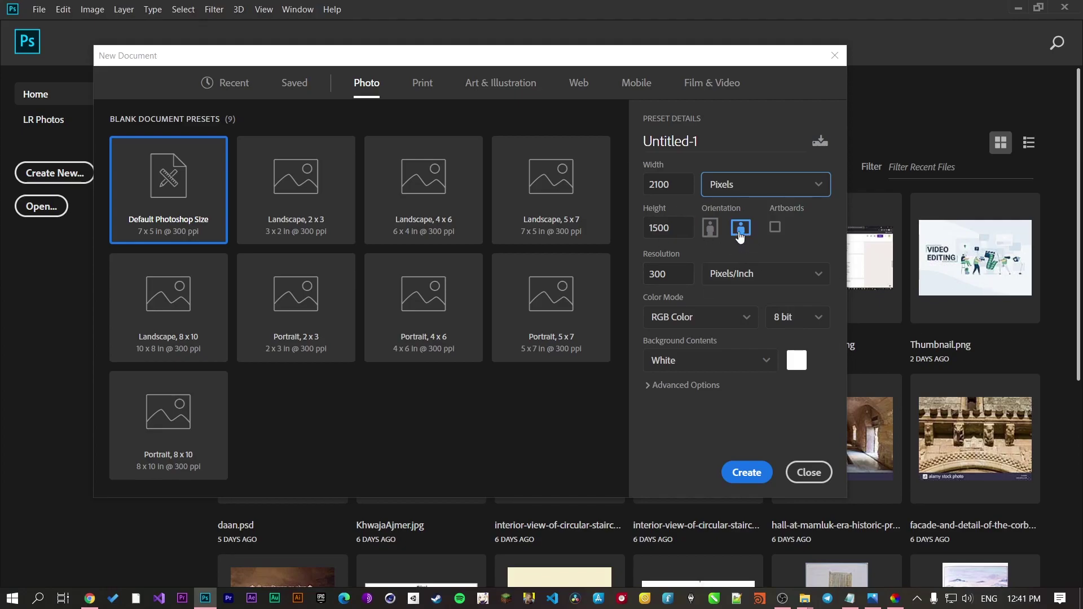
left_click(711, 230)
left_click(740, 227)
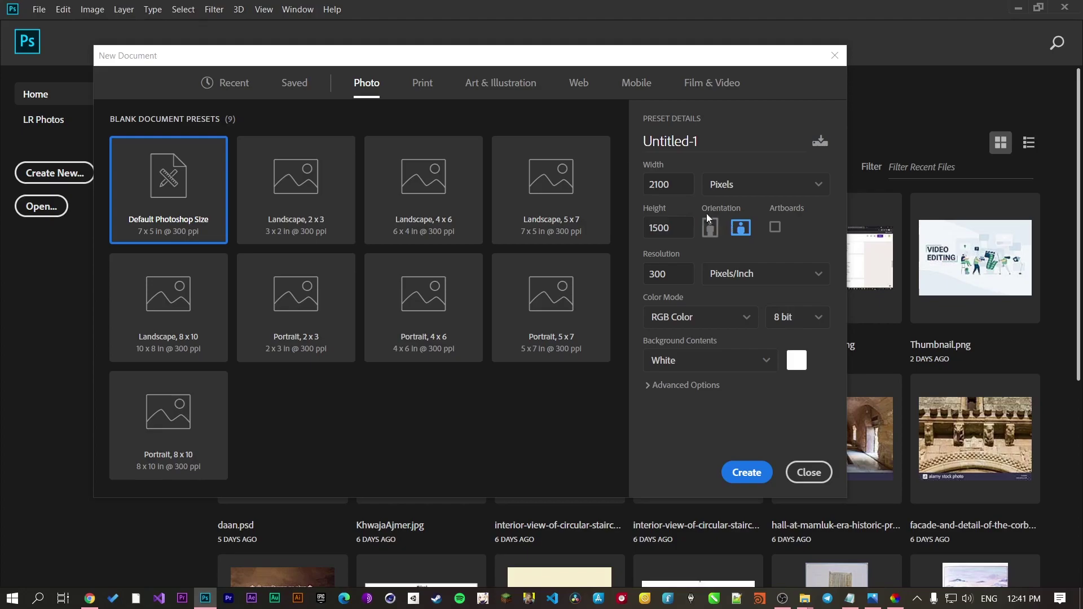
Step: Set the new document's width to 1080 px and height to 1920 px, and switch it to landscape orientation
left_click(677, 184)
type("1")
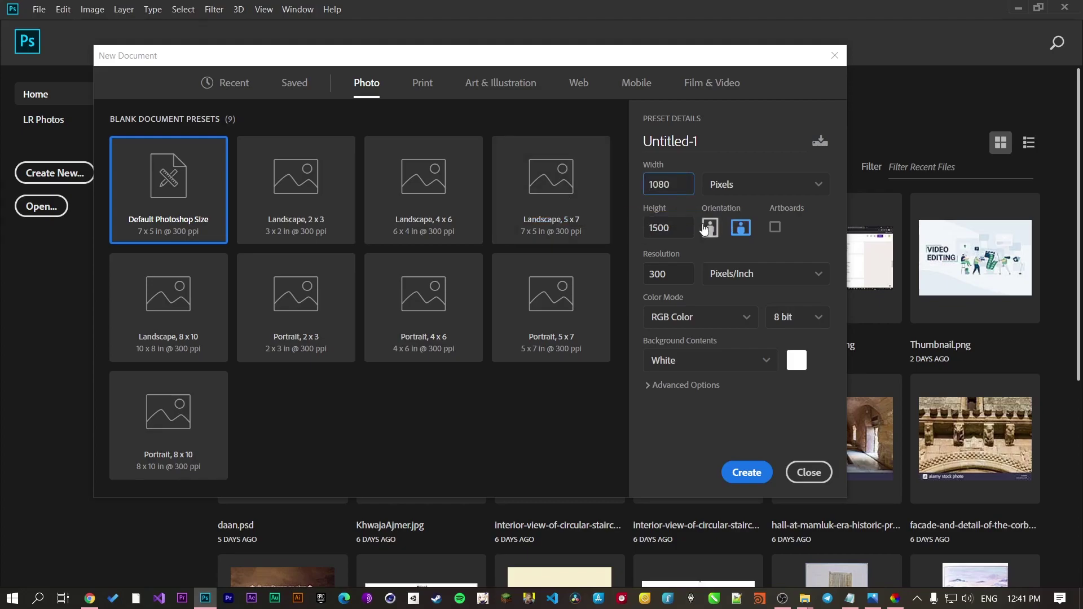
key("Tab")
type("192")
left_click(683, 241)
left_click(740, 228)
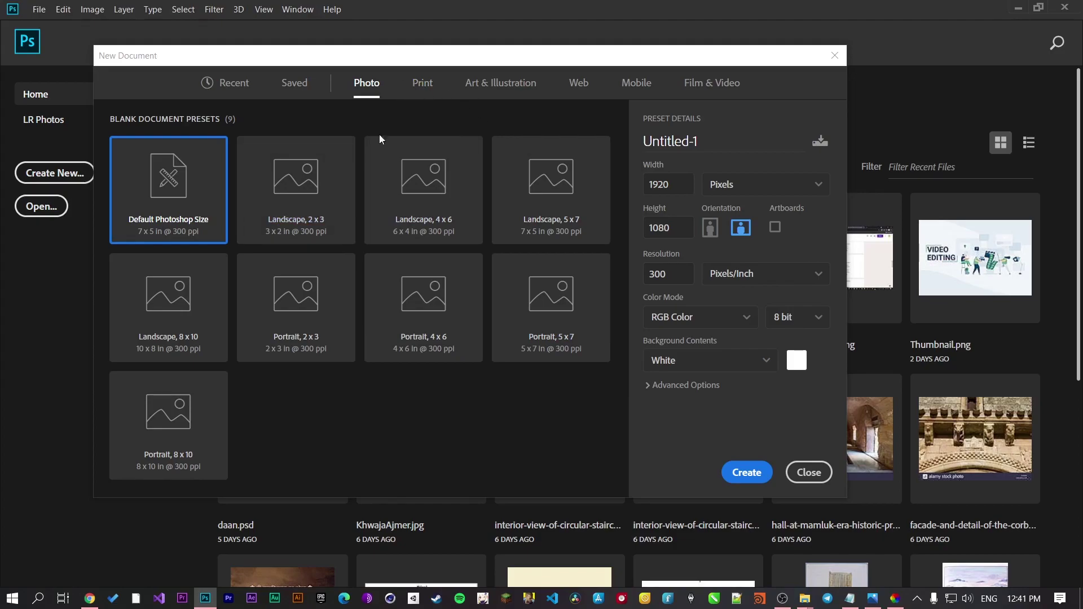
Step: Compare the Landscape 2 x 3, 4 x 6 and 5 x 7 photo presets, and show the Print presets
left_click(321, 201)
left_click(411, 198)
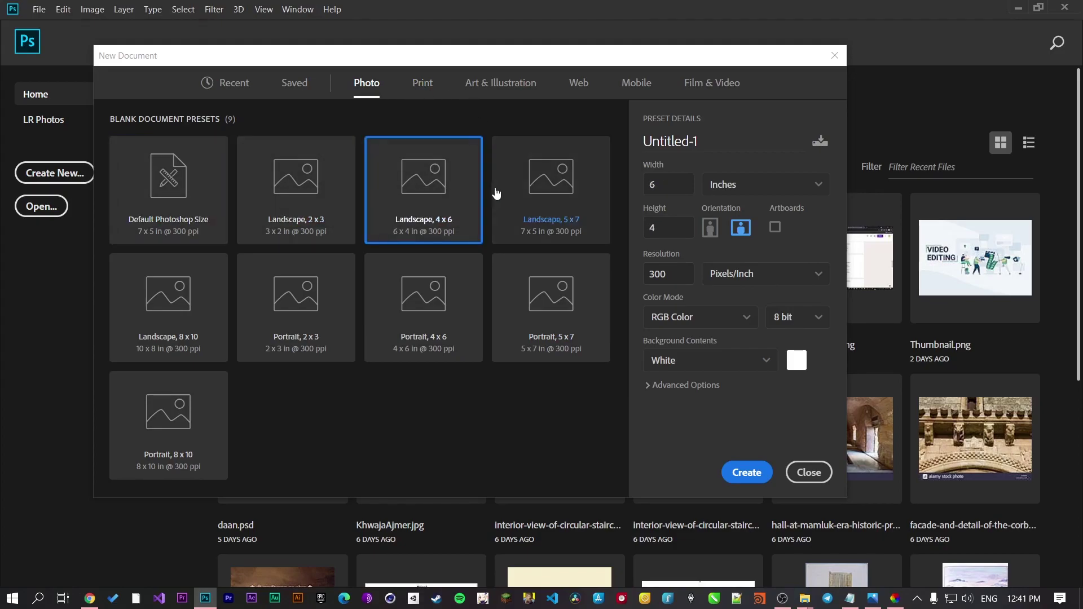
left_click(520, 193)
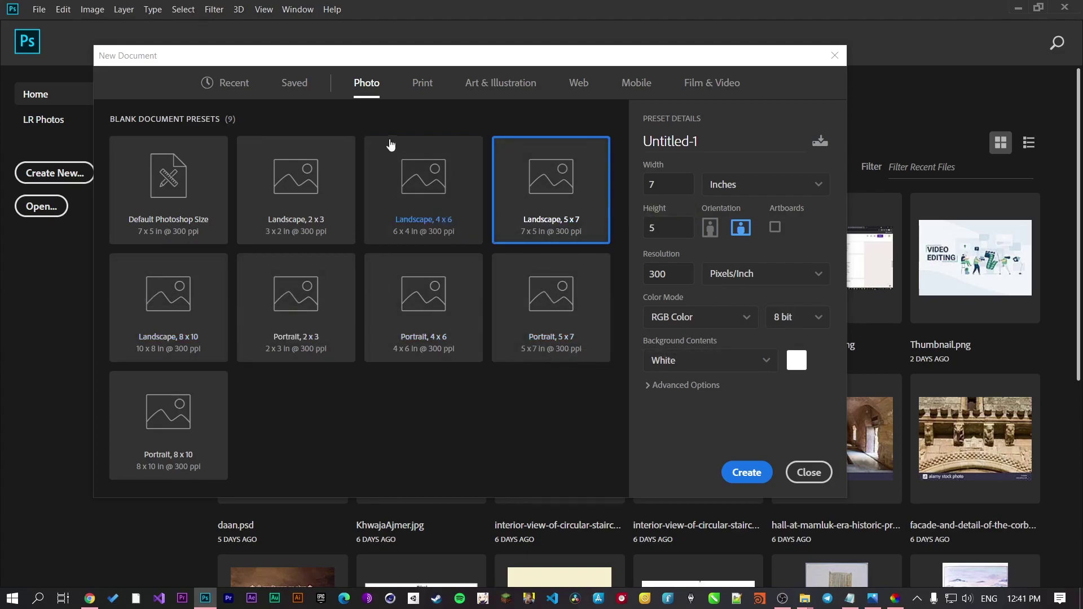
left_click(420, 85)
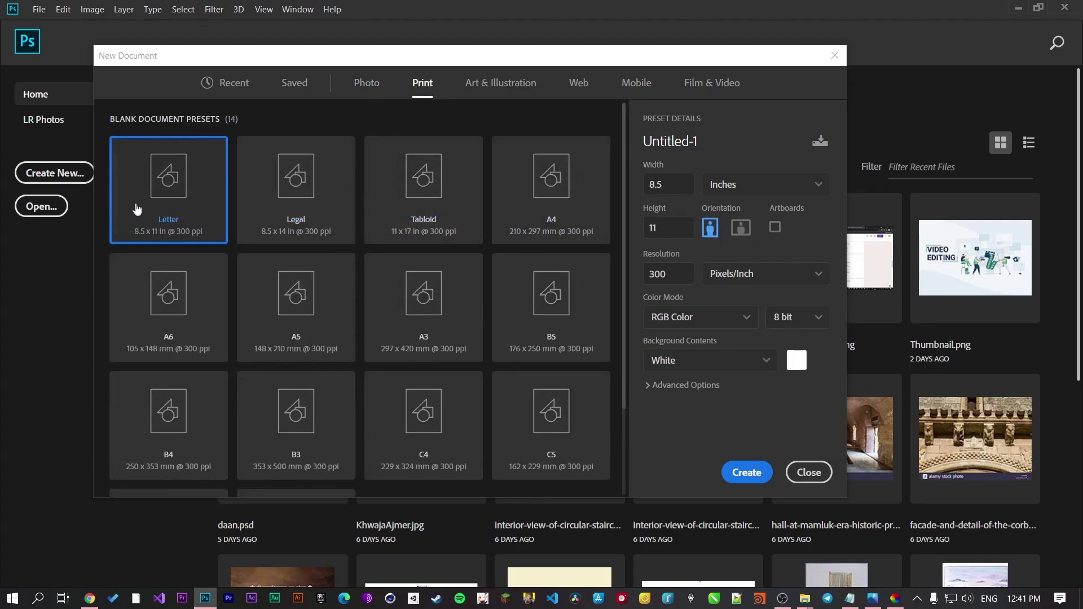
Step: Look through the Print presets and show the Art & Illustration and Web presets for a new document
scroll(194, 247, "down", 3)
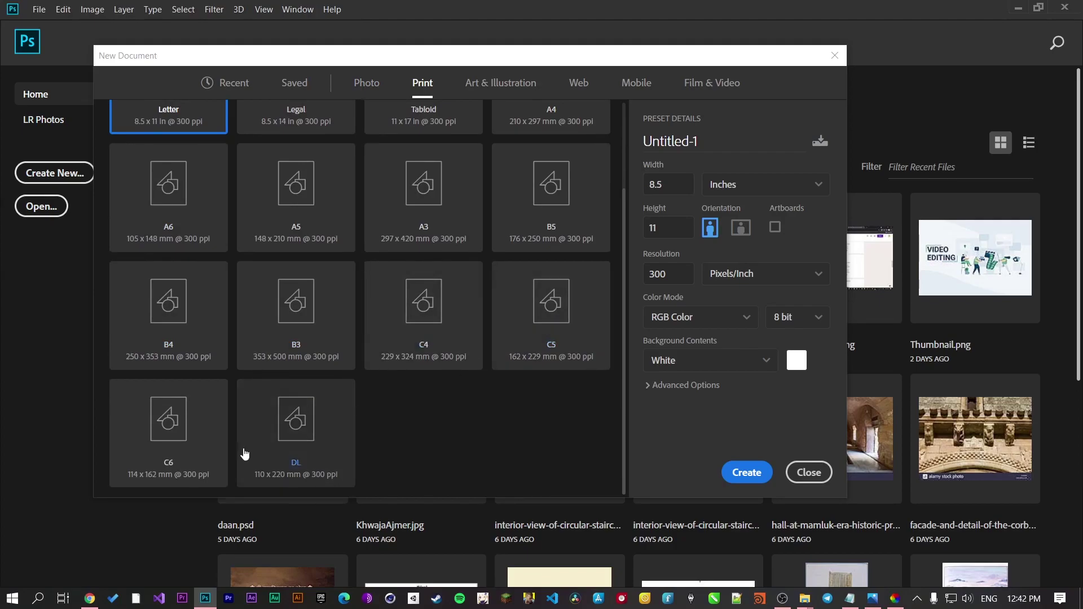
scroll(287, 352, "up", 3)
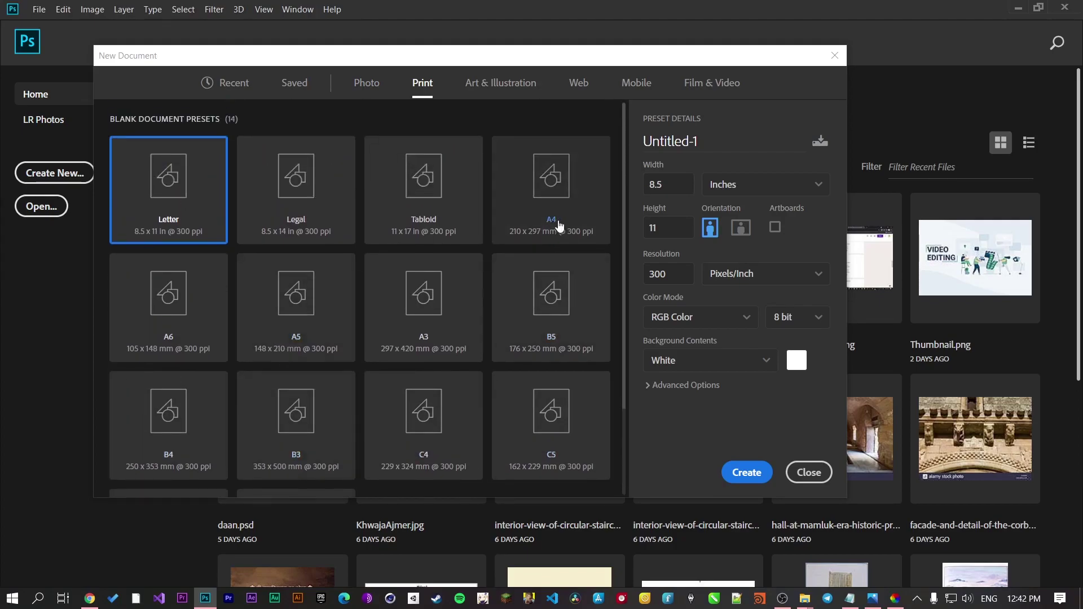
left_click(480, 86)
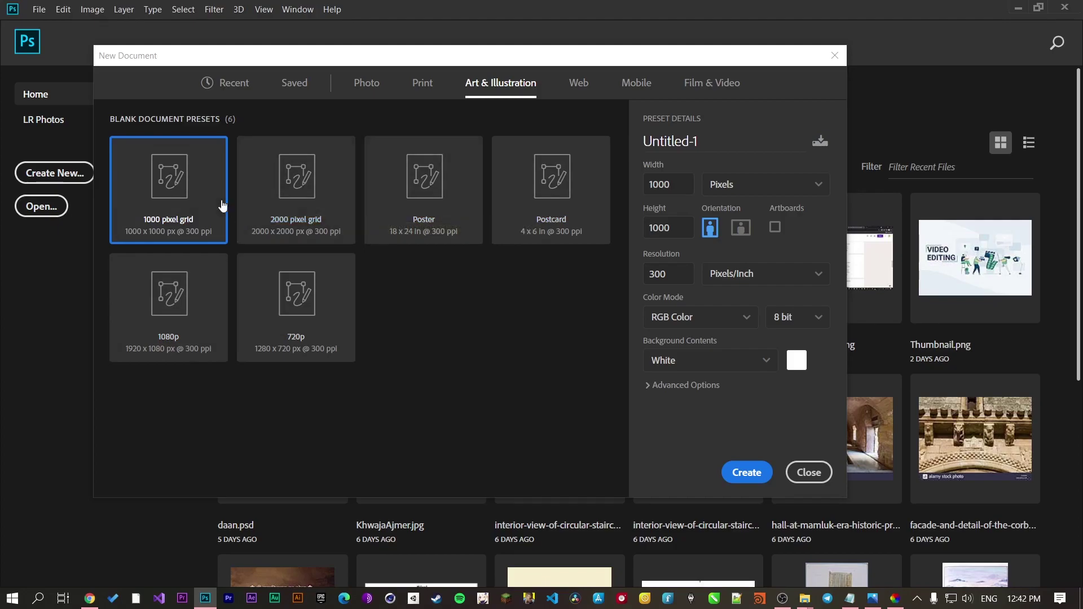
left_click(575, 83)
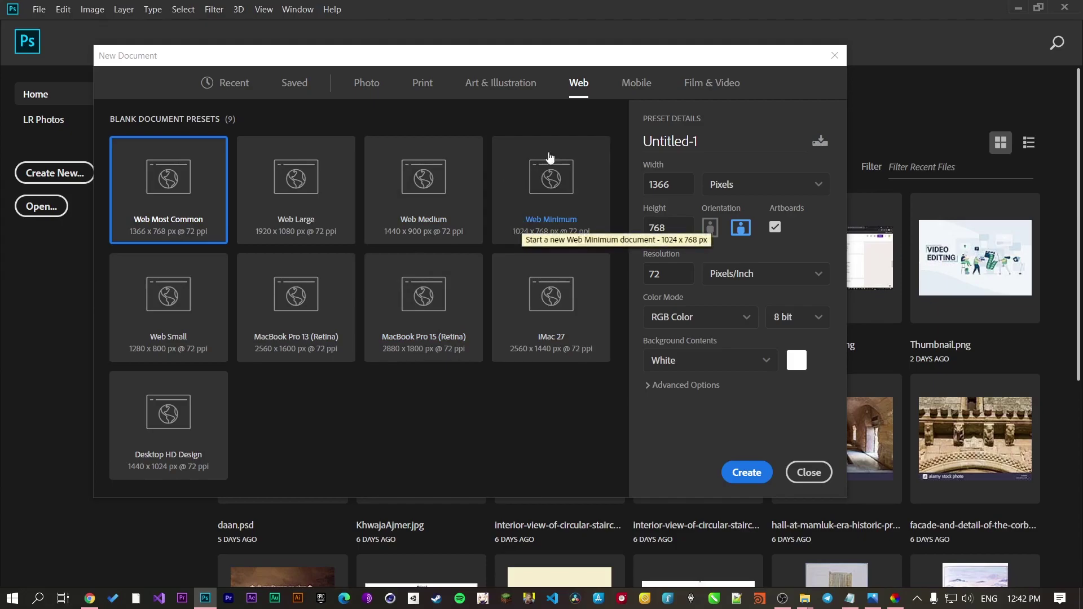
Step: Look through the full lists of Mobile and Film & Video document presets
left_click(636, 84)
scroll(370, 218, "down", 8)
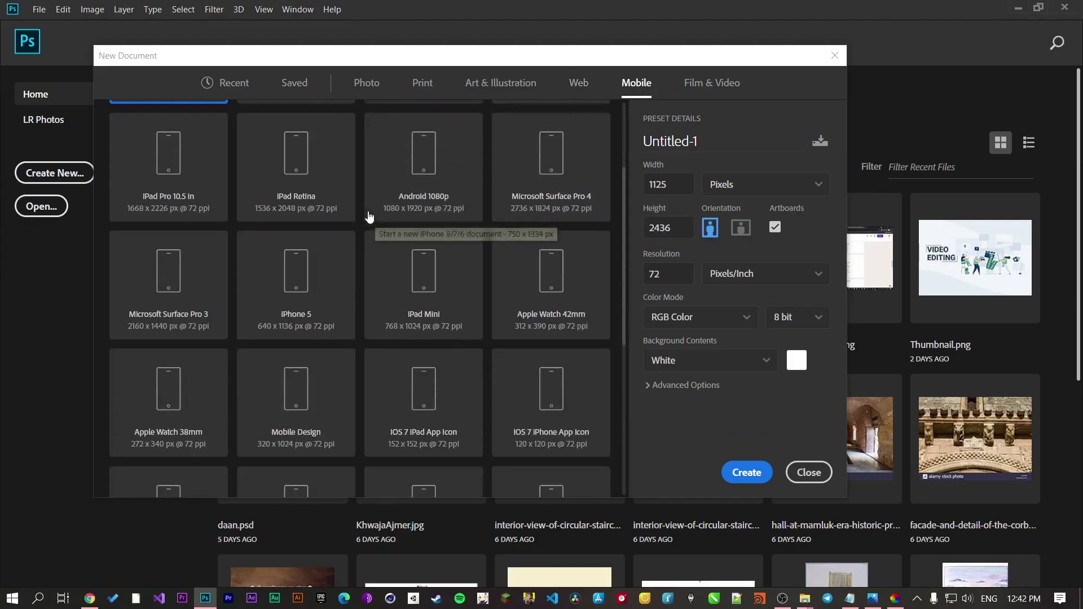
scroll(468, 271, "up", 8)
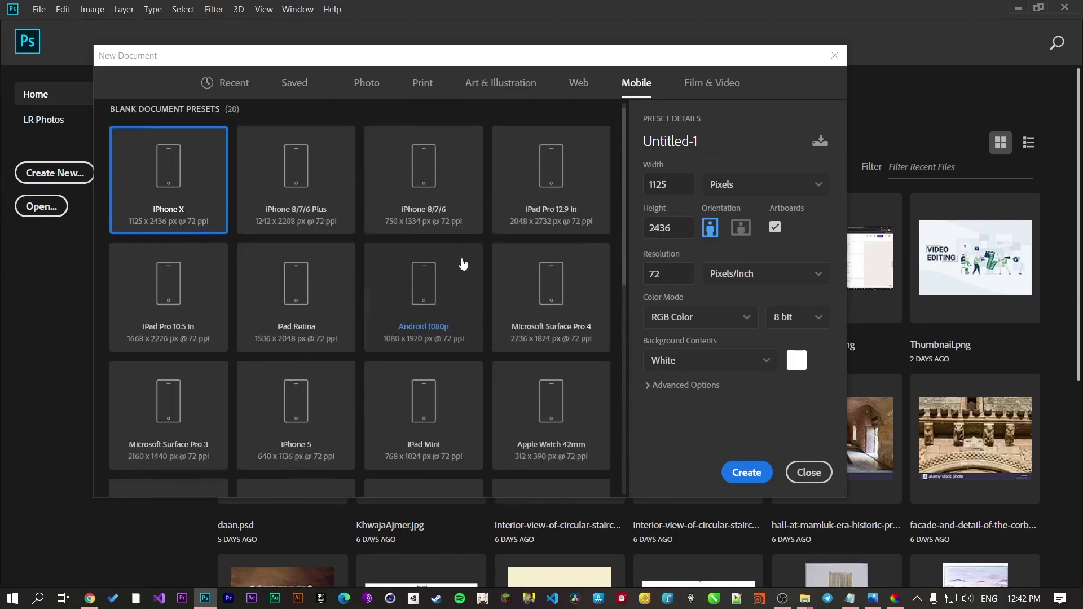
scroll(338, 248, "down", 8)
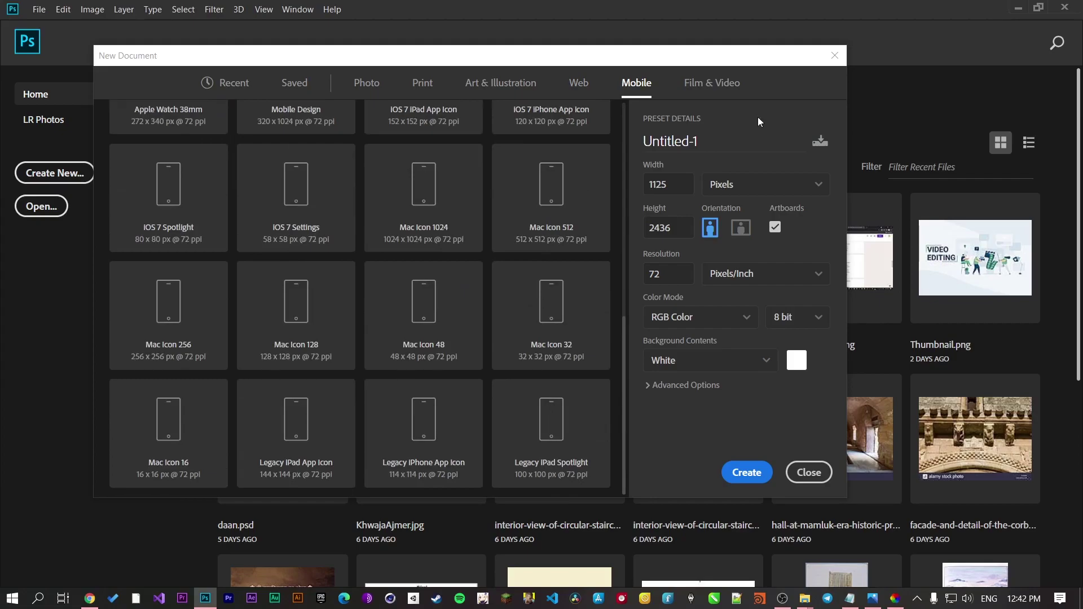
left_click(722, 92)
scroll(374, 175, "down", 2)
scroll(372, 177, "down", 6)
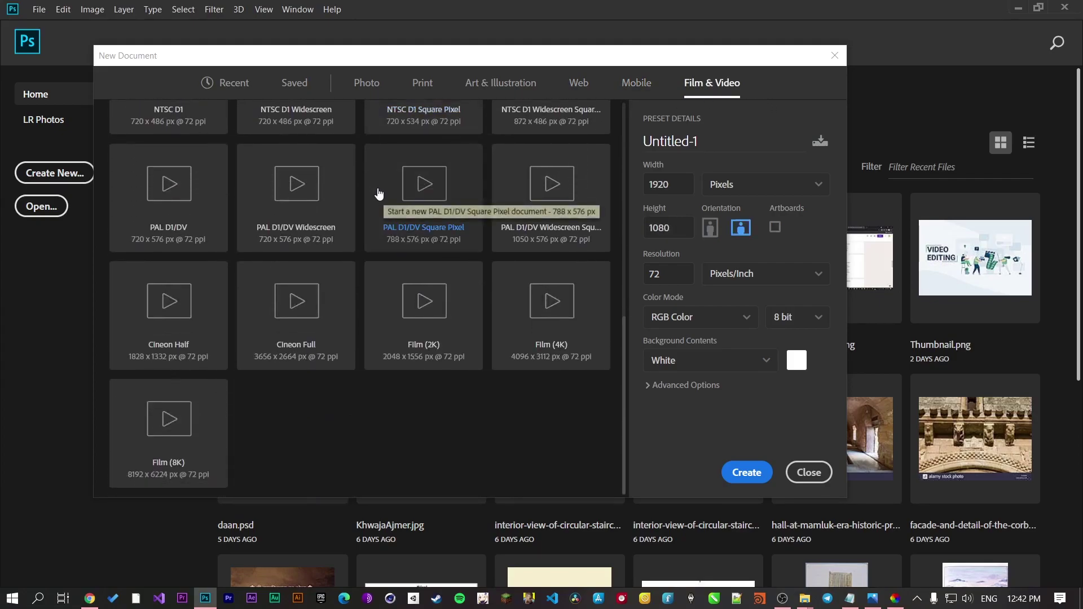
scroll(389, 271, "up", 6)
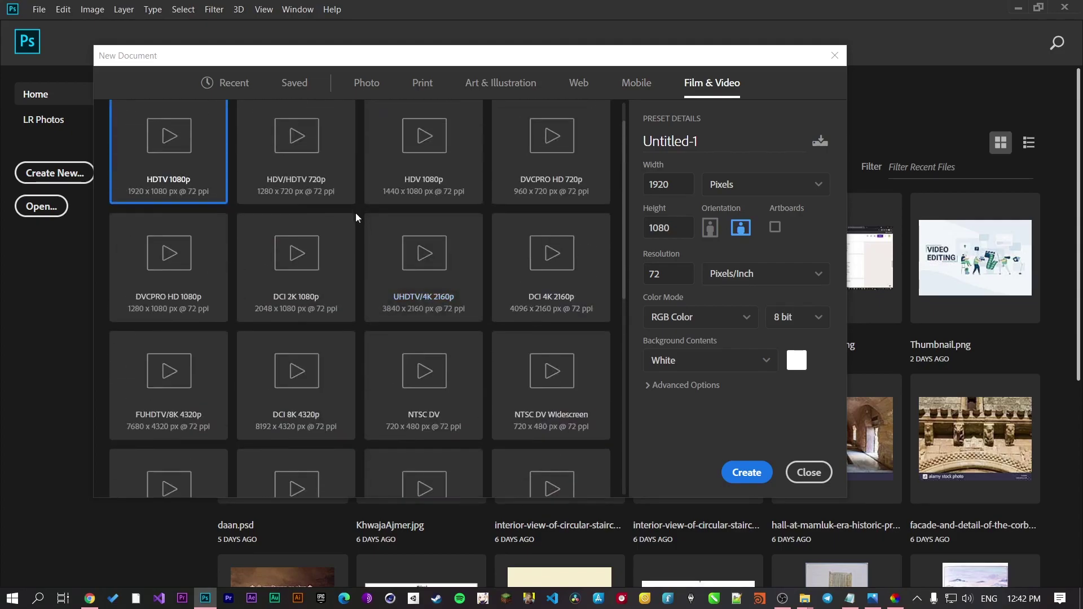
Step: Compare the Saved, Photo and Recent preset categories, ending on the Photo presets
left_click(295, 84)
left_click(379, 80)
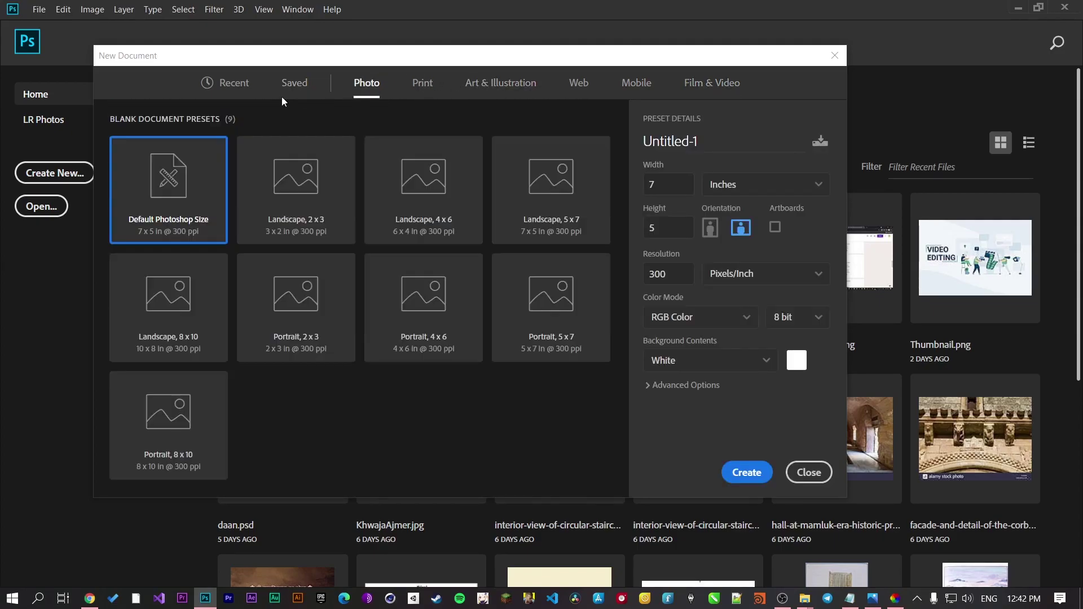
left_click(223, 83)
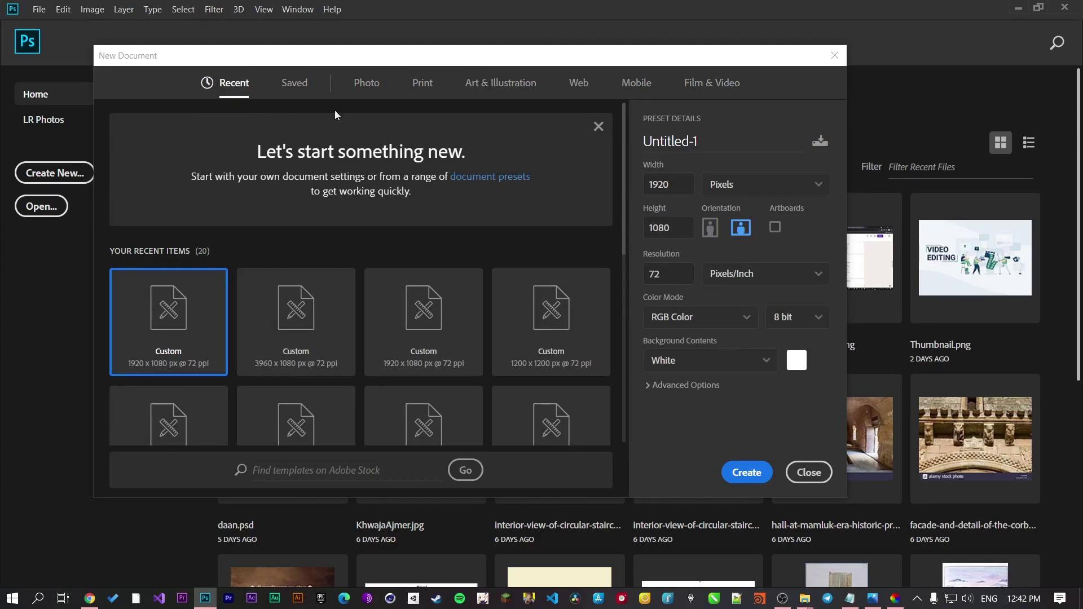
left_click(364, 85)
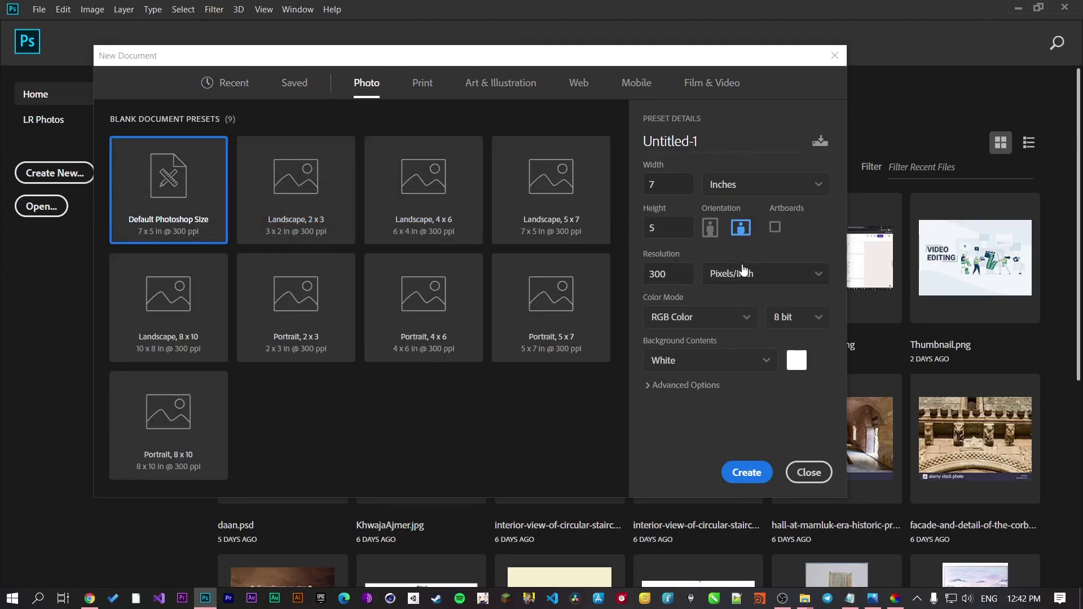
Step: Create a 1920 x 1080 px document at 72 ppi with a white background from the first recent custom preset
left_click(233, 82)
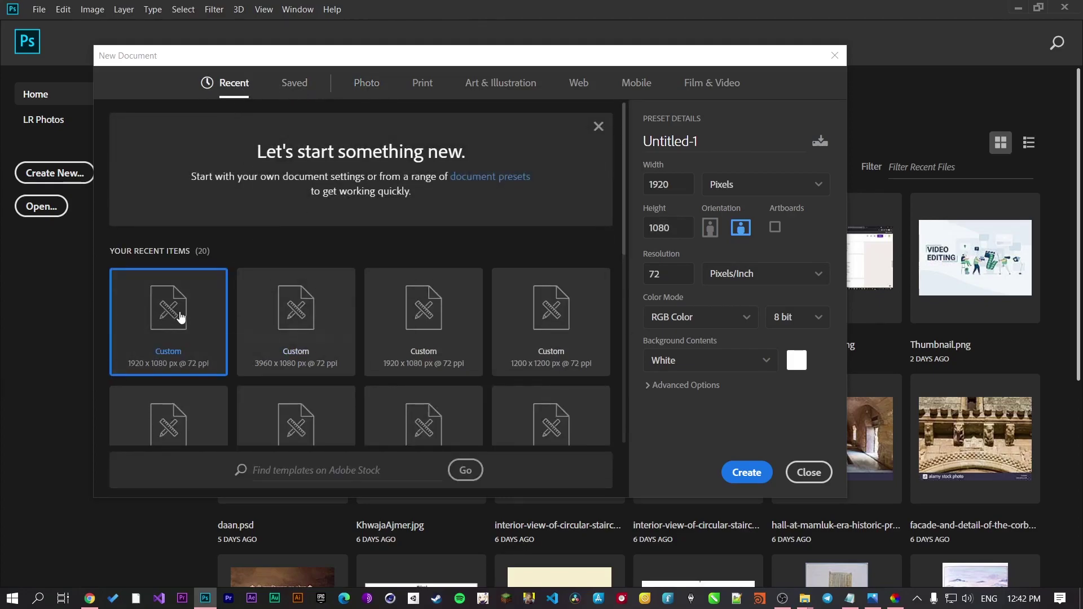
scroll(181, 303, "down", 3)
scroll(177, 209, "up", 3)
left_click(742, 473)
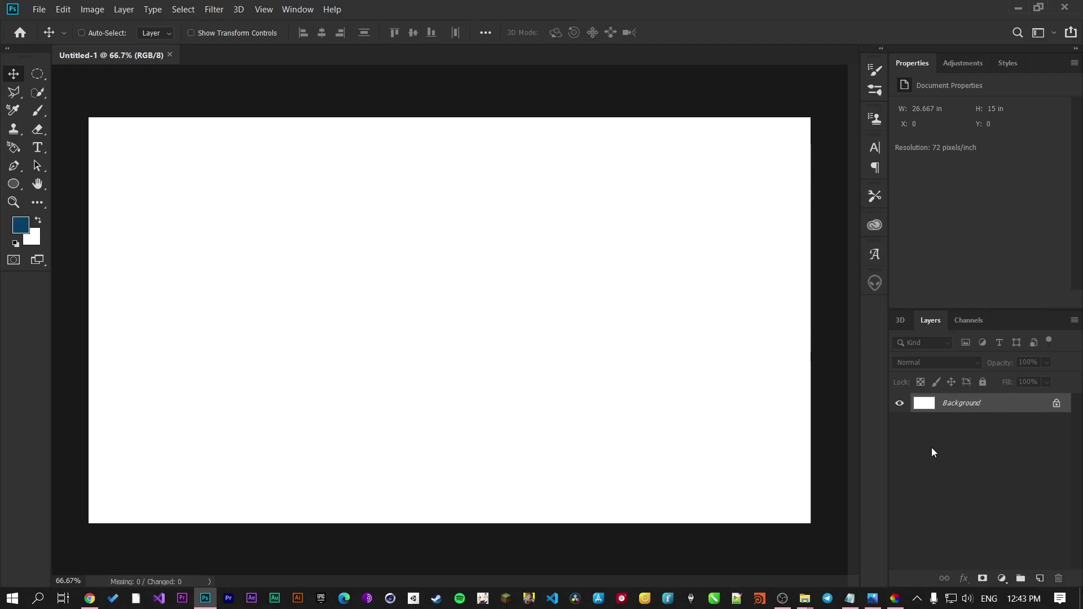
Step: Bring the purple tree image, the video timeline image and Thumbnail.png from the MAsterclass folder in File Explorer into the Photoshop document
mouse_move(804, 598)
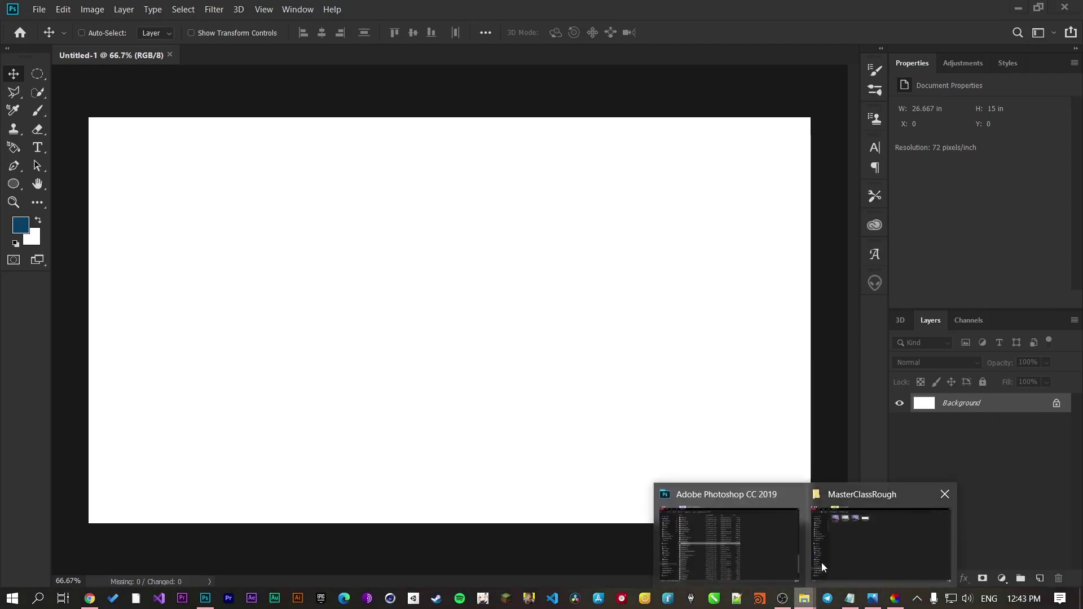
left_click(824, 555)
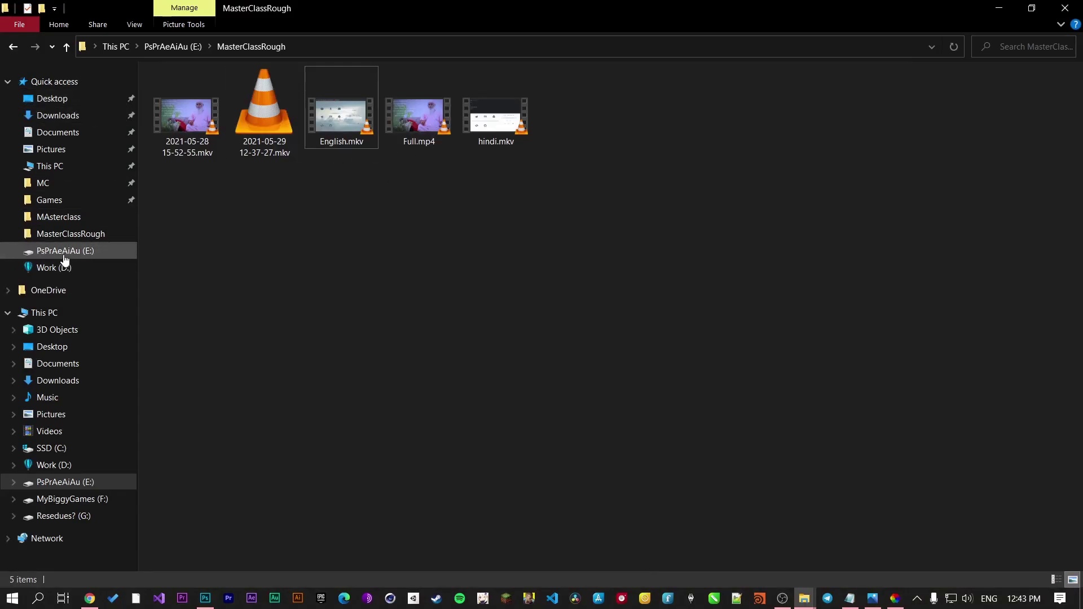
left_click(68, 217)
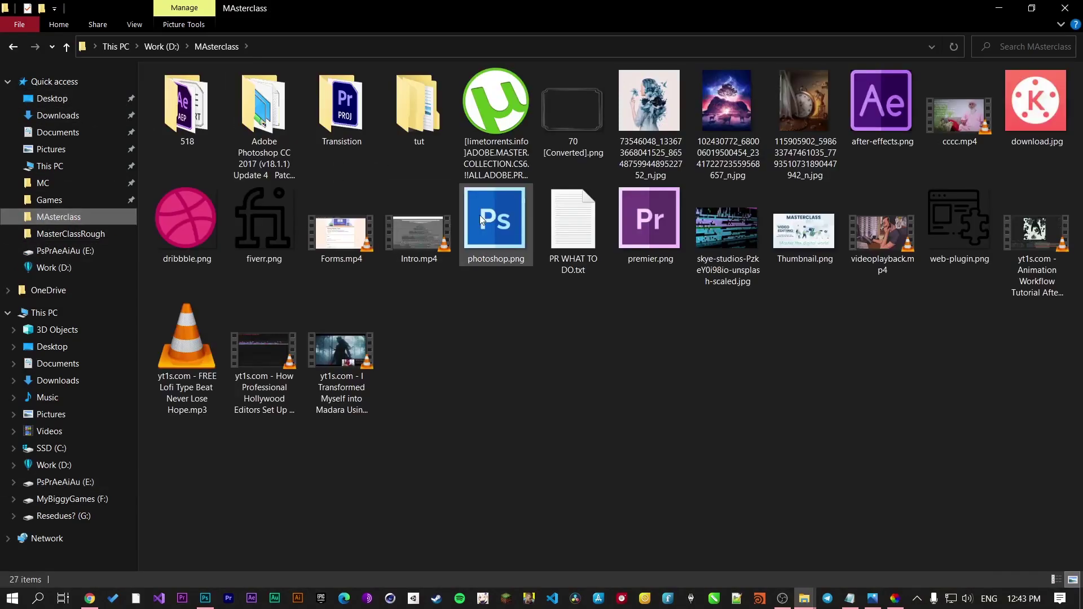
left_click(709, 91)
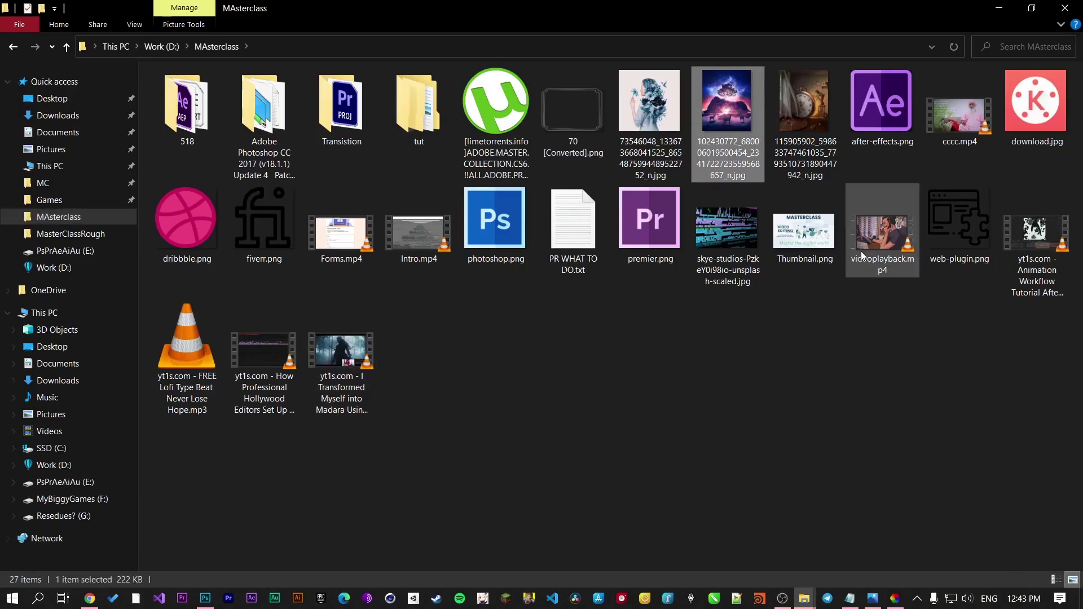
left_click(741, 232, "ctrl")
left_click(783, 244, "ctrl")
left_click_drag(784, 245, 392, 333)
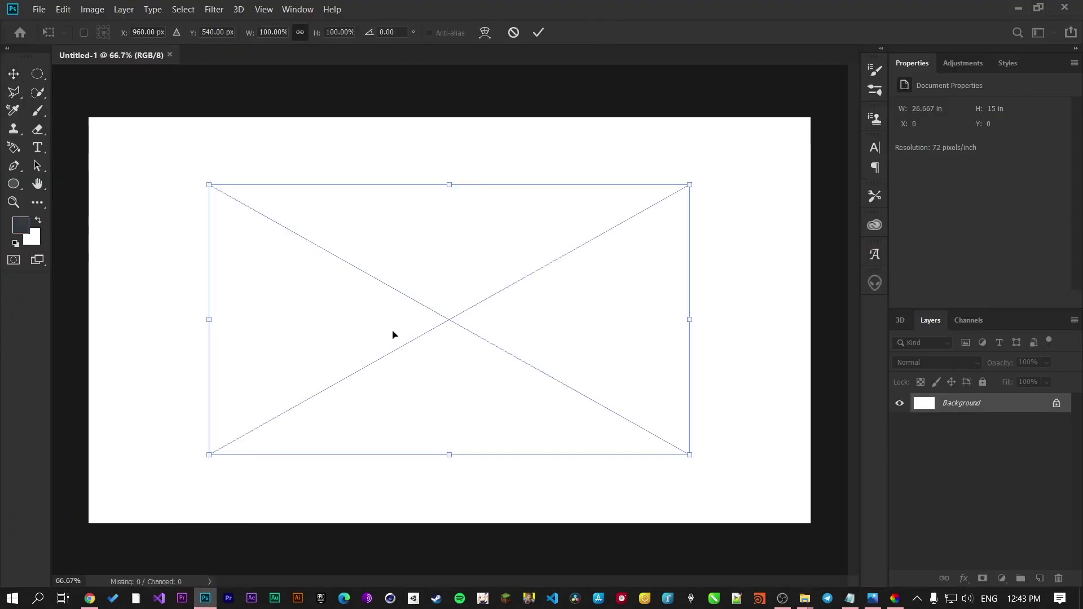
Step: Enlarge the Thumbnail image to fill the canvas and place it, and place the purple tree image at 80% scale
left_click_drag(688, 183, 727, 163)
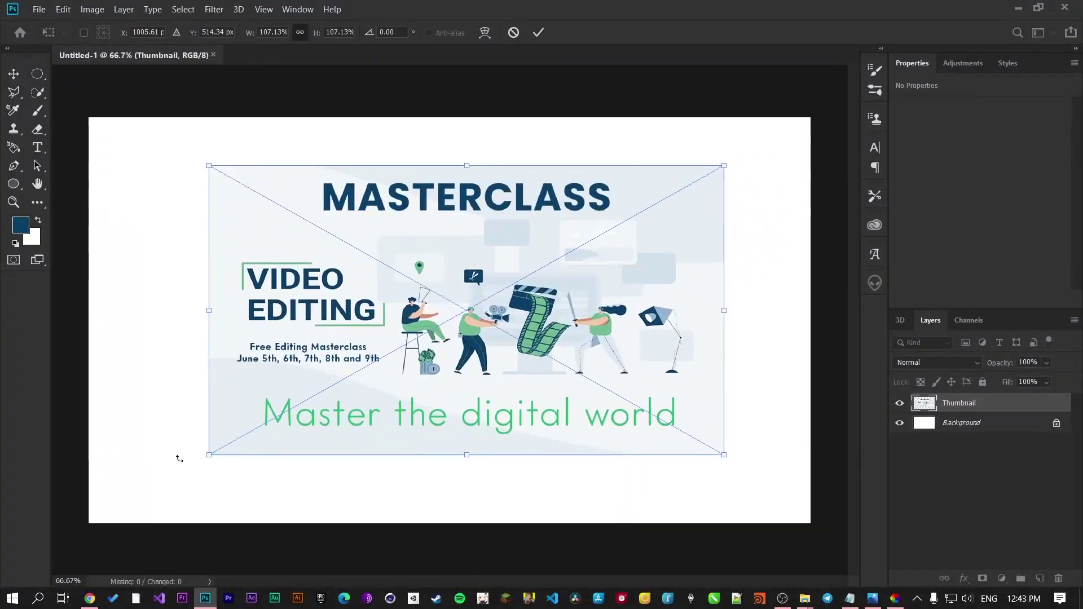
left_click_drag(208, 460, 91, 534)
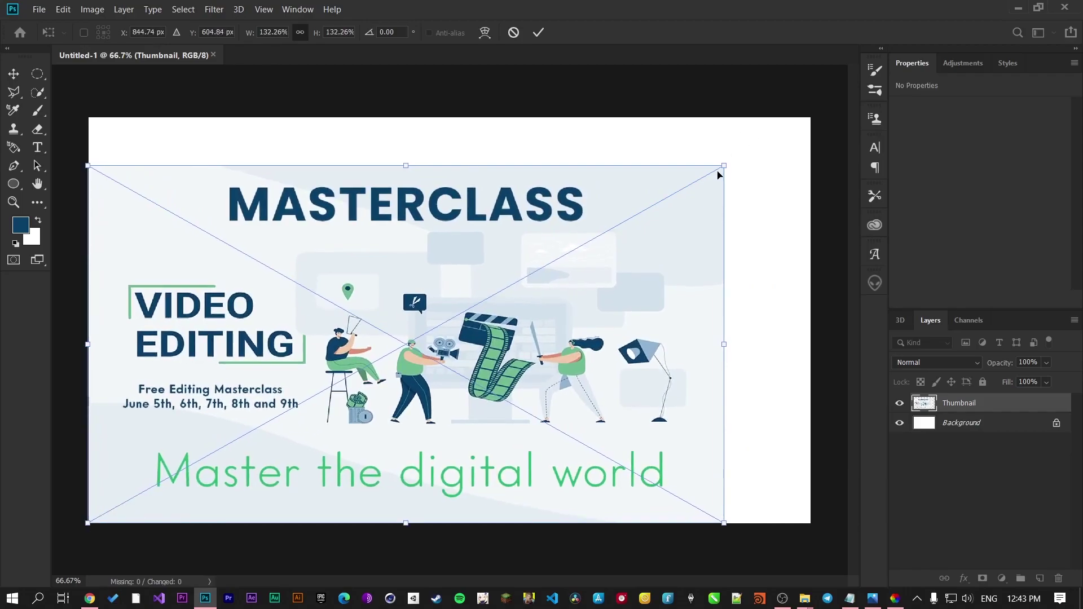
left_click_drag(722, 167, 824, 138)
left_click(539, 32)
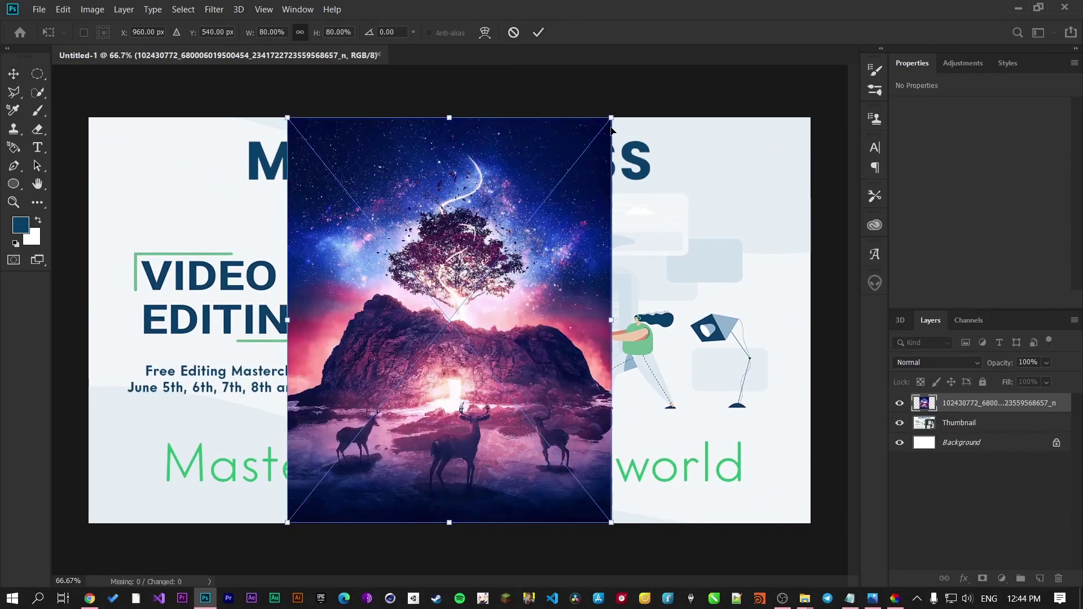
left_click(538, 32)
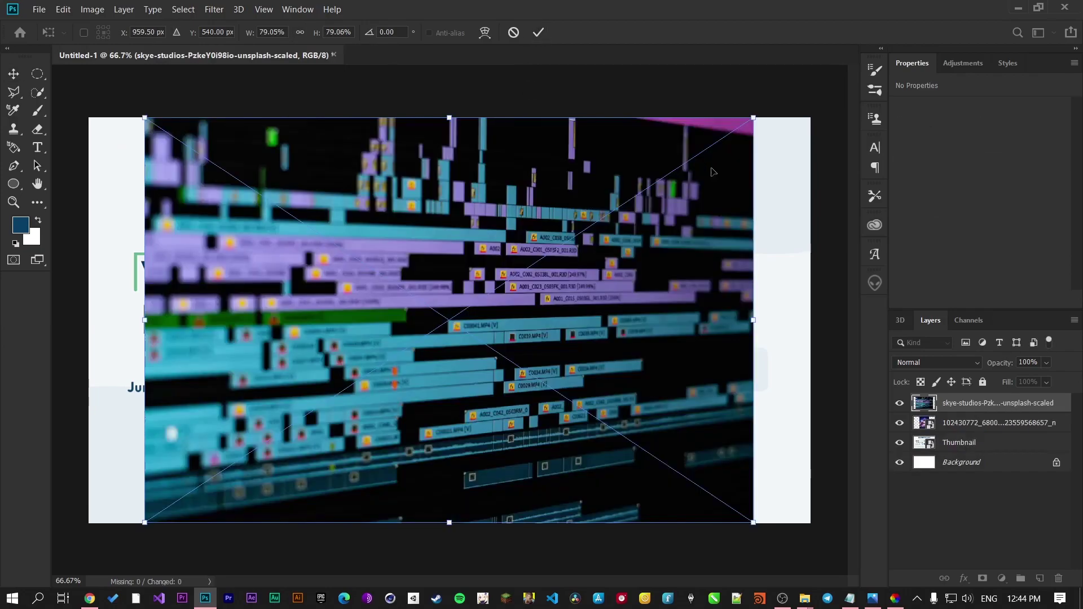
Step: Enlarge the video timeline image to about 95% so it covers the canvas, place it and shift it slightly
left_click_drag(758, 119, 817, 78)
left_click_drag(144, 525, 82, 565)
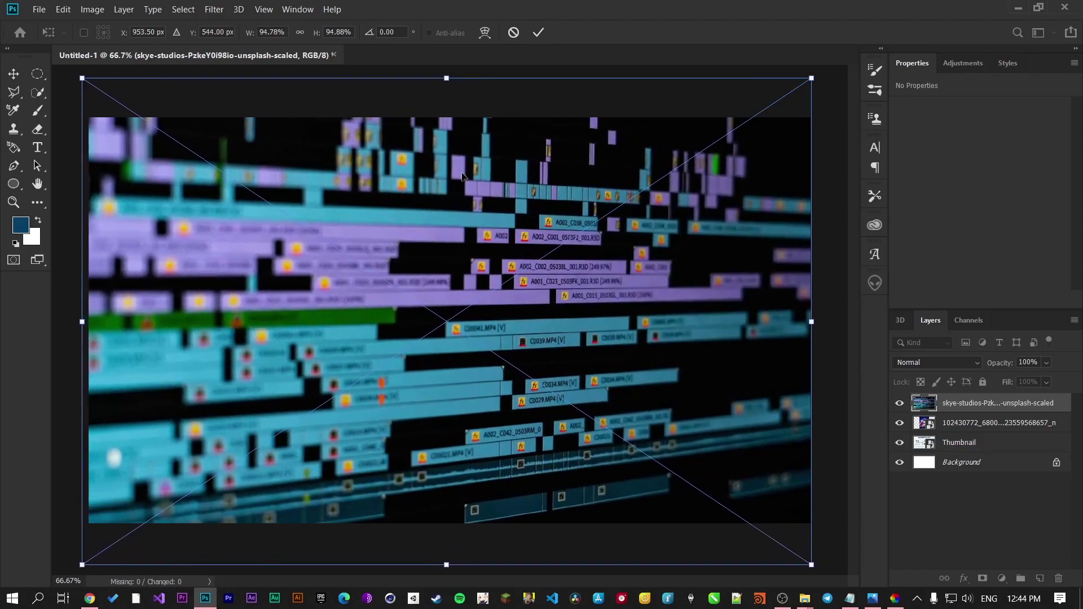
left_click(544, 33)
mouse_move(497, 229)
left_mouse_down()
mouse_move(525, 253)
mouse_move(503, 244)
left_mouse_up()
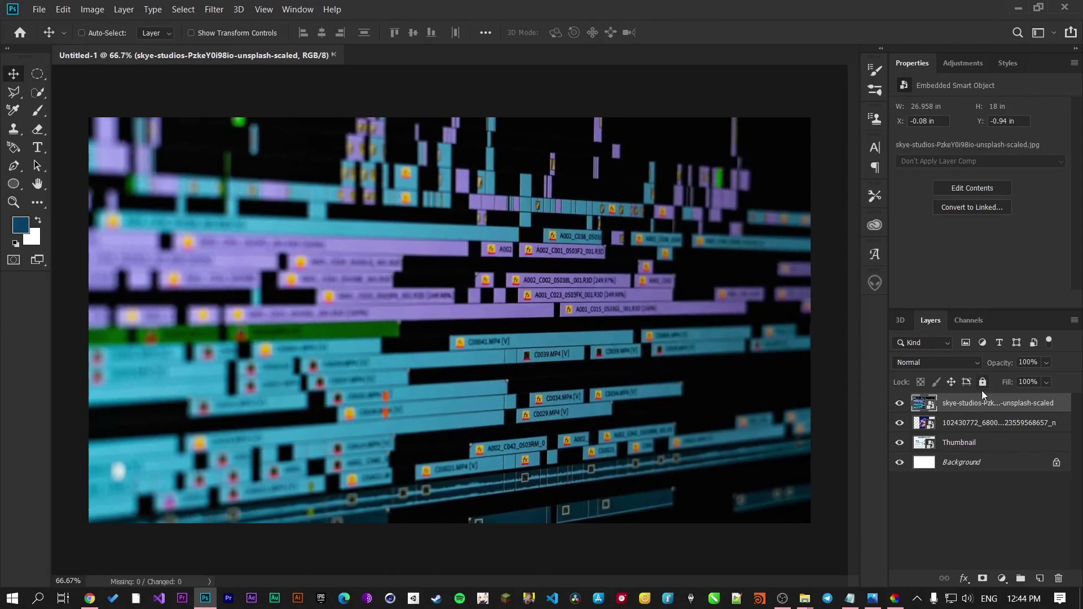
Step: Hide and show the video timeline layer once, and nudge its image slightly down
left_click(901, 412)
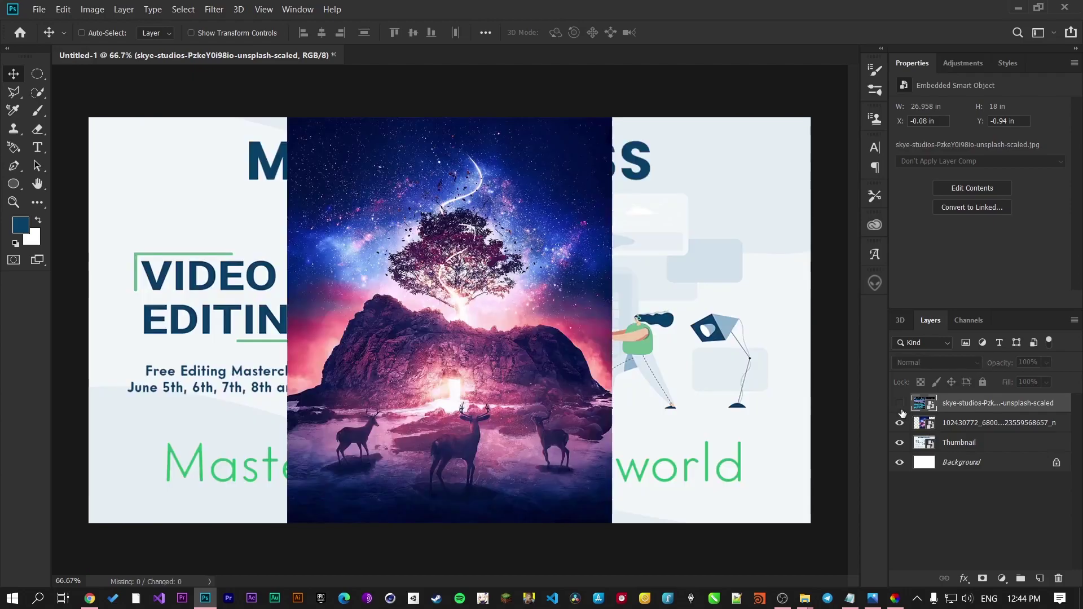
left_click(901, 412)
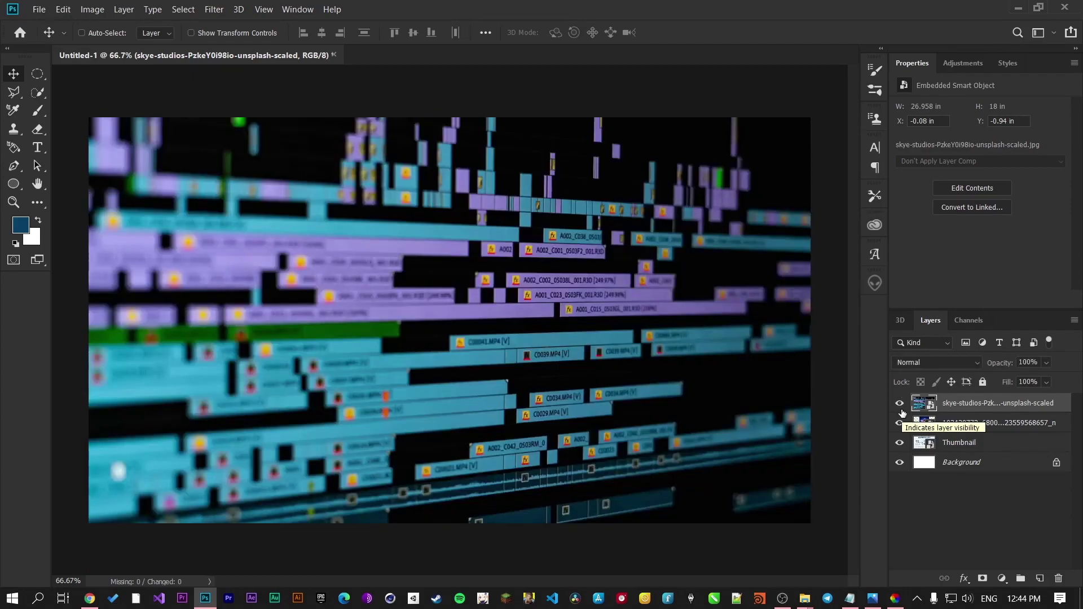
mouse_move(653, 340)
left_mouse_down()
mouse_move(672, 316)
mouse_move(653, 342)
left_mouse_up()
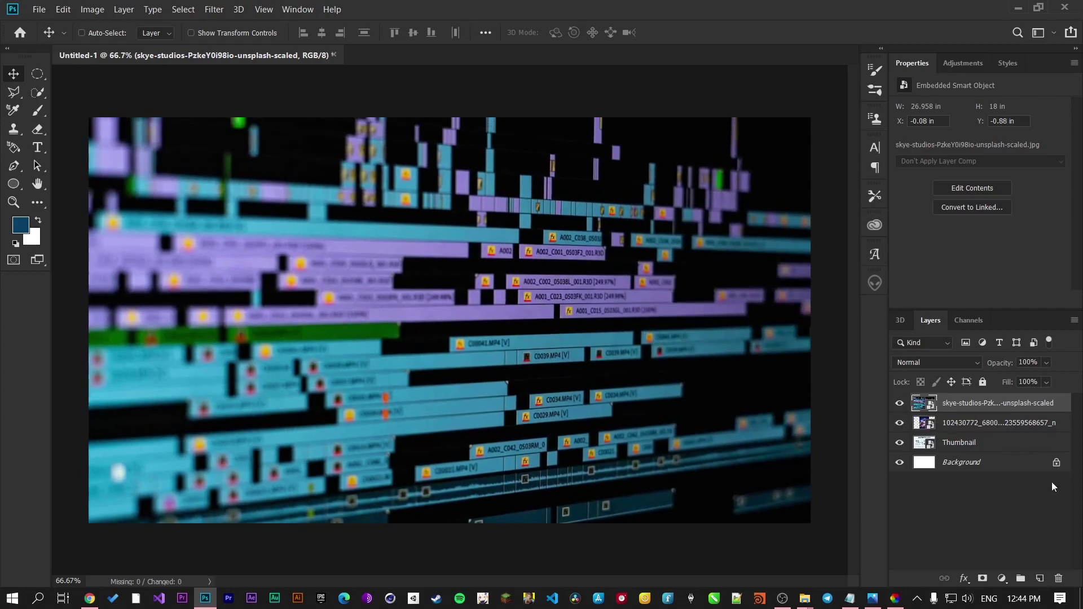
Step: Hide the video timeline layer and move the purple tree layer slightly to the right
left_click(899, 404)
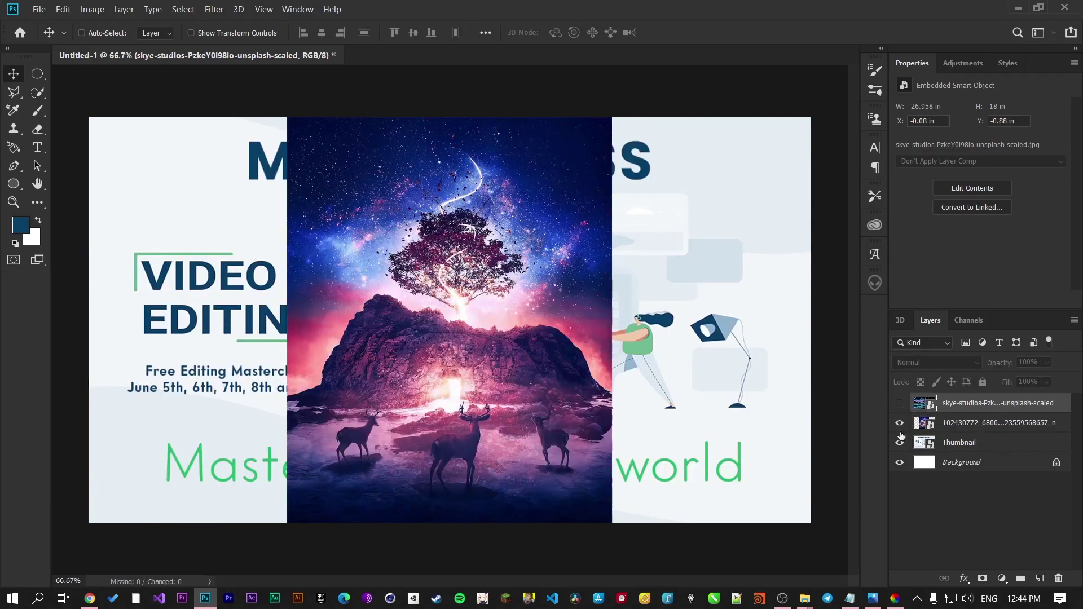
left_click(981, 424)
left_click_drag(533, 339, 500, 333)
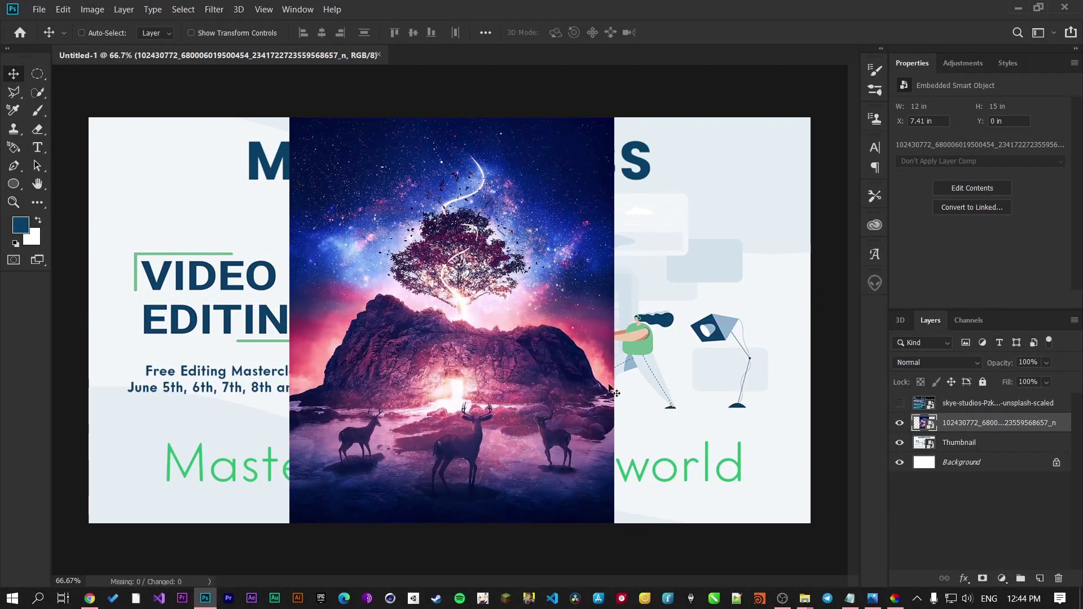
Step: Hide the purple tree and Thumbnail layers one after the other, and make all three image layers visible again
left_click(900, 423)
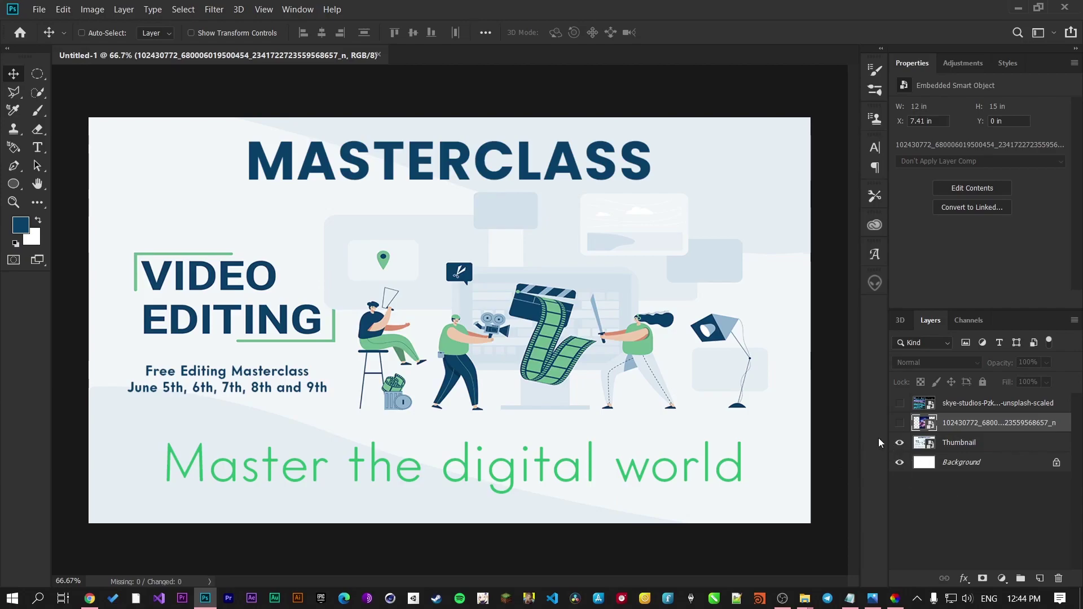
left_click(900, 443)
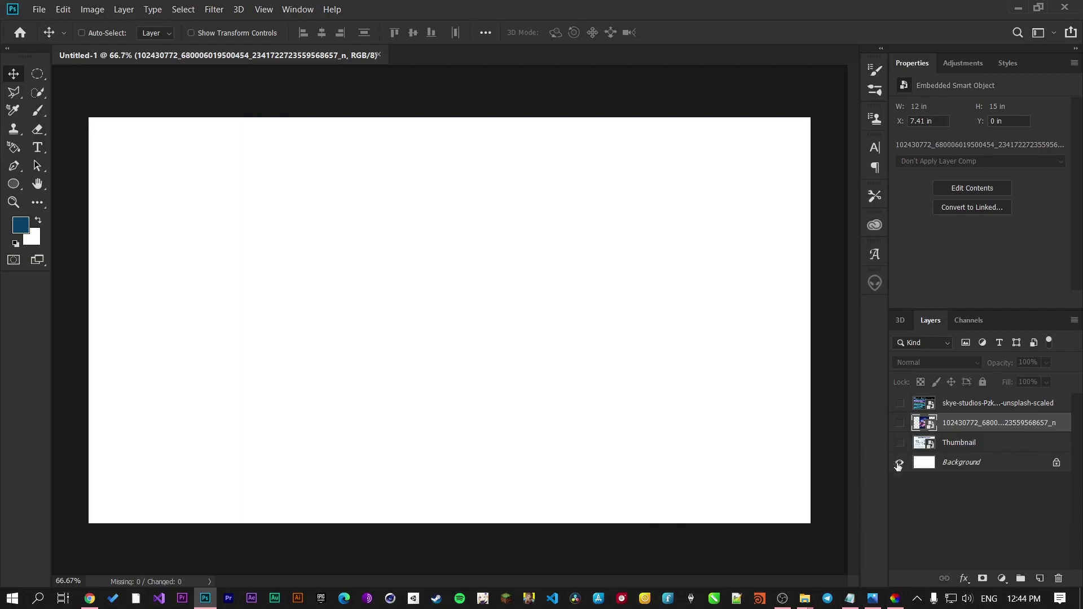
left_click_drag(900, 443, 899, 405)
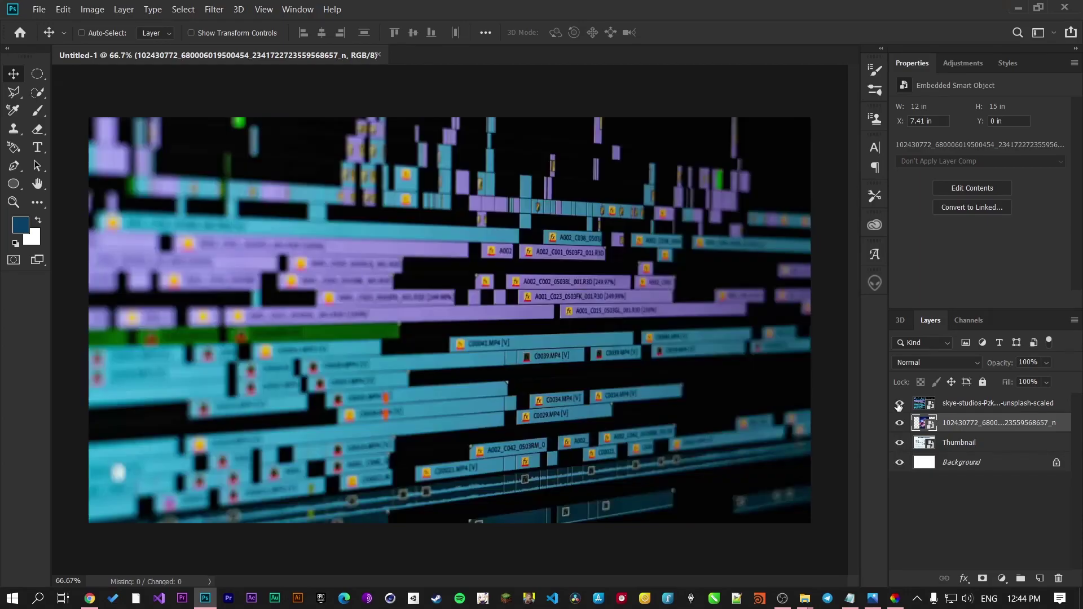
Step: Select the video timeline layer and move its image down and slightly left on the canvas
left_click(982, 409)
mouse_move(502, 256)
left_mouse_down()
mouse_move(491, 265)
mouse_move(516, 254)
mouse_move(503, 272)
left_mouse_up()
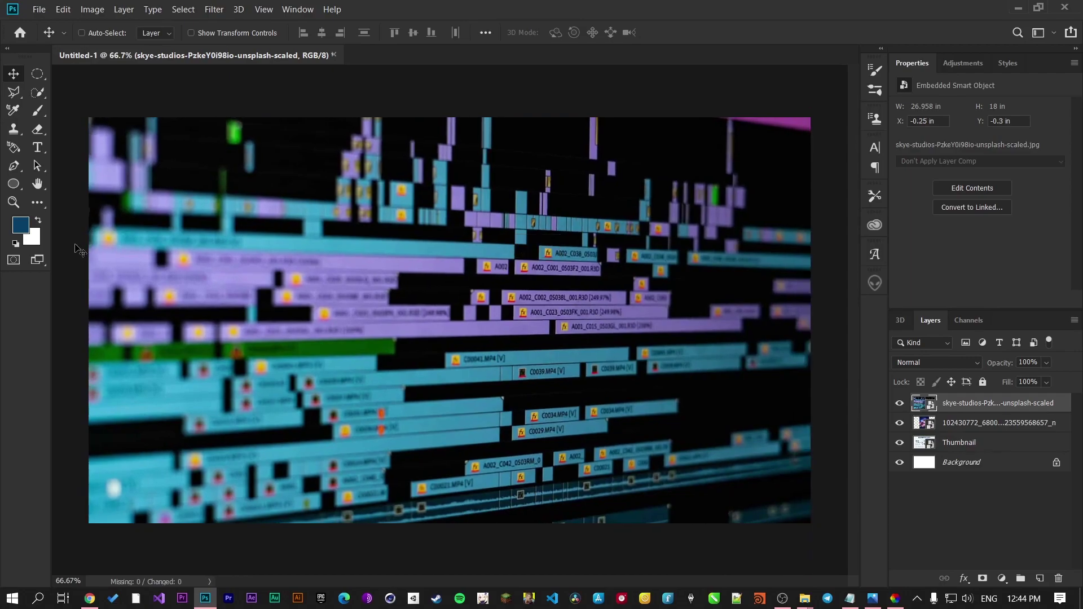
key("ctrl")
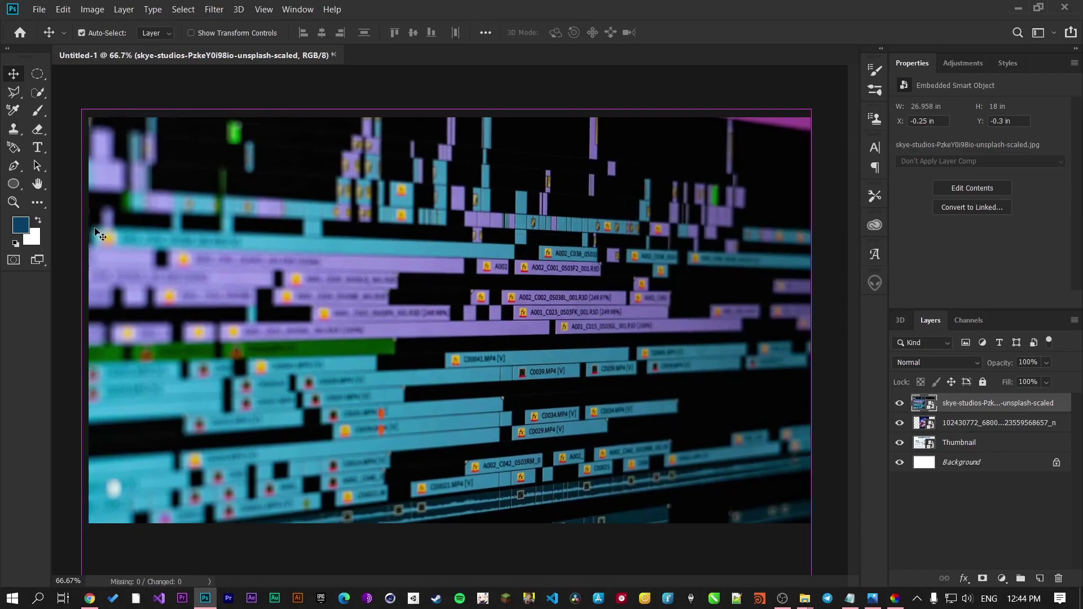
Step: Scale the video timeline image down to about 65.5% and move it near the centre of the canvas
key("ctrl+t")
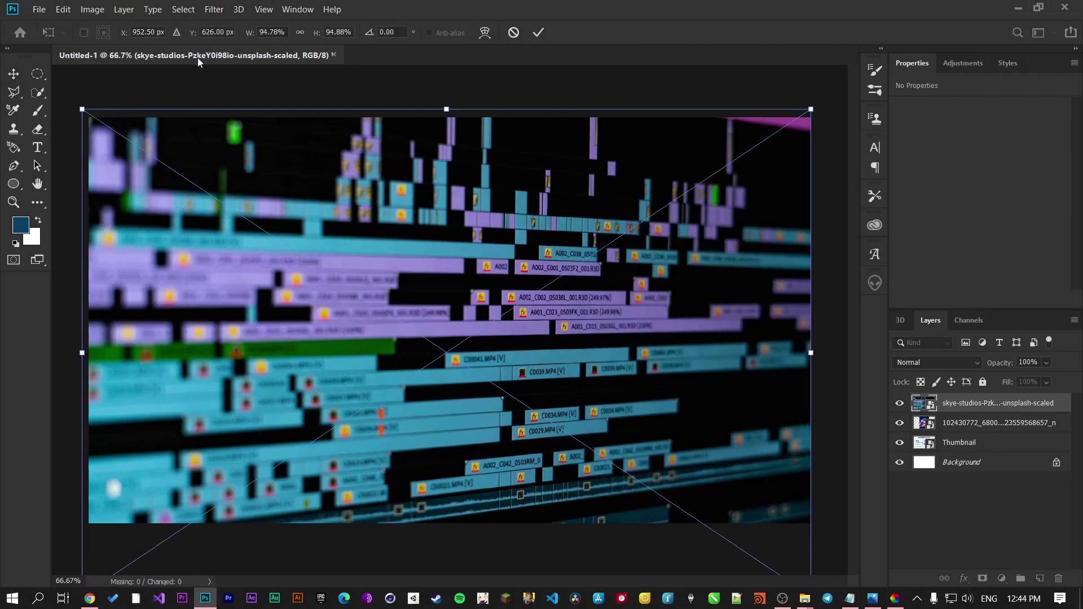
left_click_drag(808, 105, 582, 254)
left_click_drag(510, 298, 606, 186)
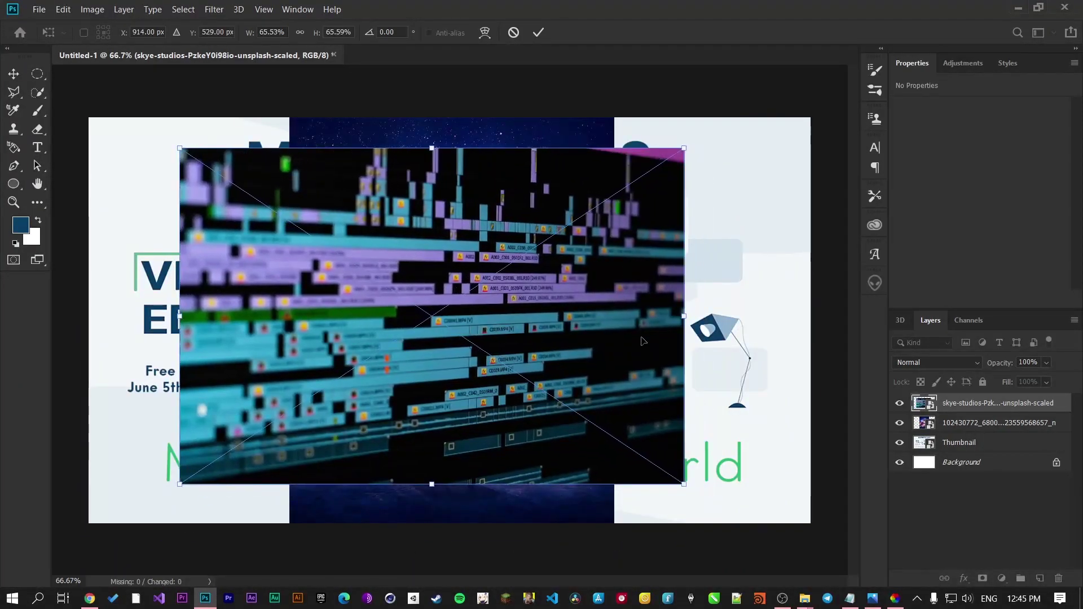
left_click(539, 33)
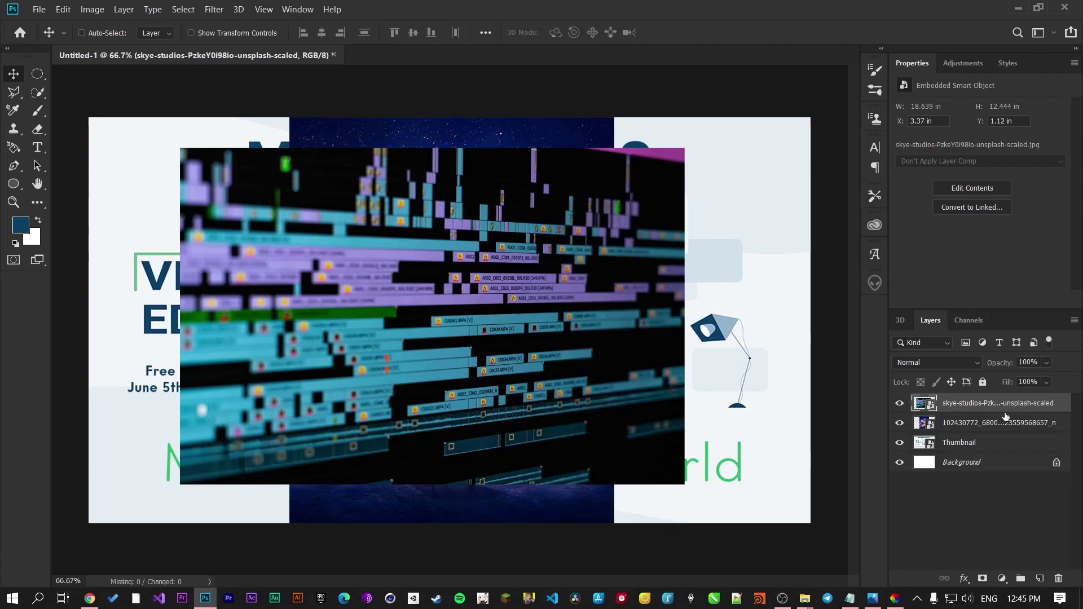
Step: Hide and show the video timeline layer twice to compare the canvas with and without it
left_click(899, 404)
left_click(899, 404)
left_click(900, 404)
left_click(900, 404)
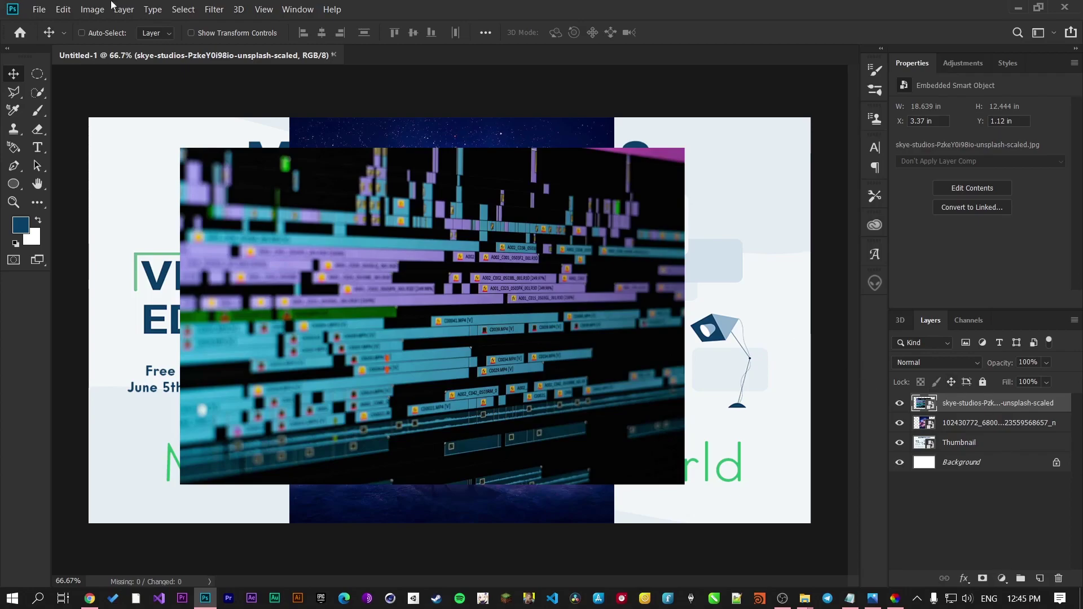
Step: Try the Scale transform on the video timeline image, shrinking it to about 64%, and cancel it
left_click(60, 9)
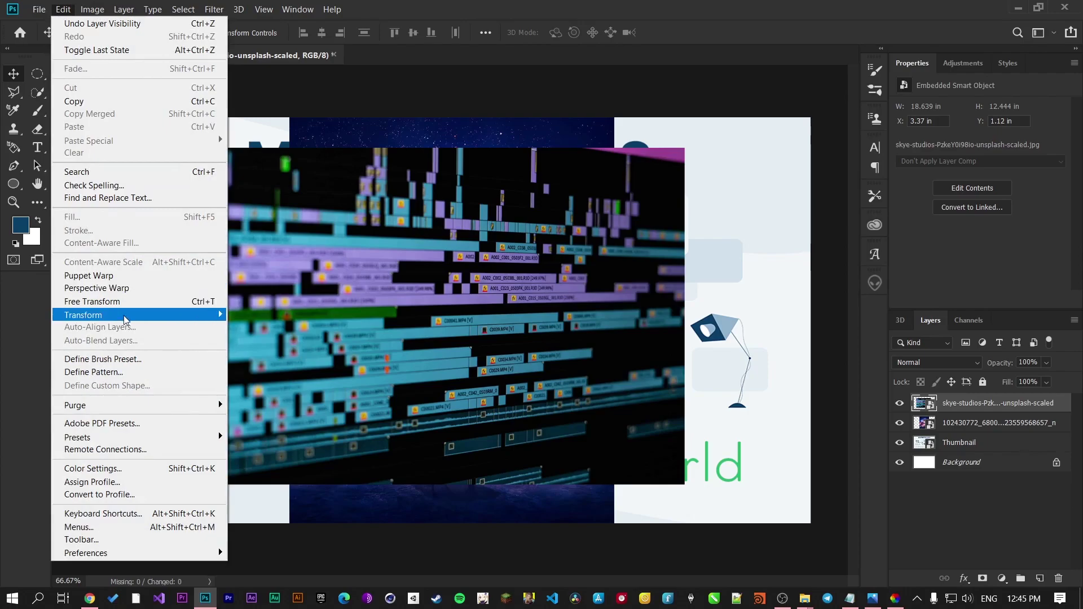
mouse_move(124, 314)
left_click(309, 339)
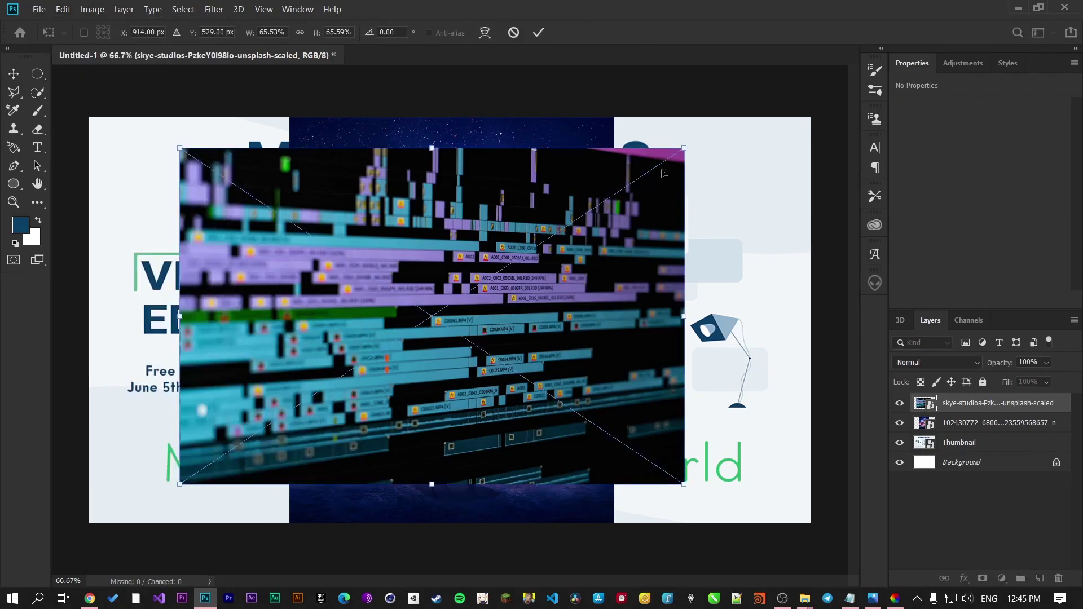
mouse_move(685, 149)
left_mouse_down()
mouse_move(728, 145)
mouse_move(672, 156)
left_mouse_up()
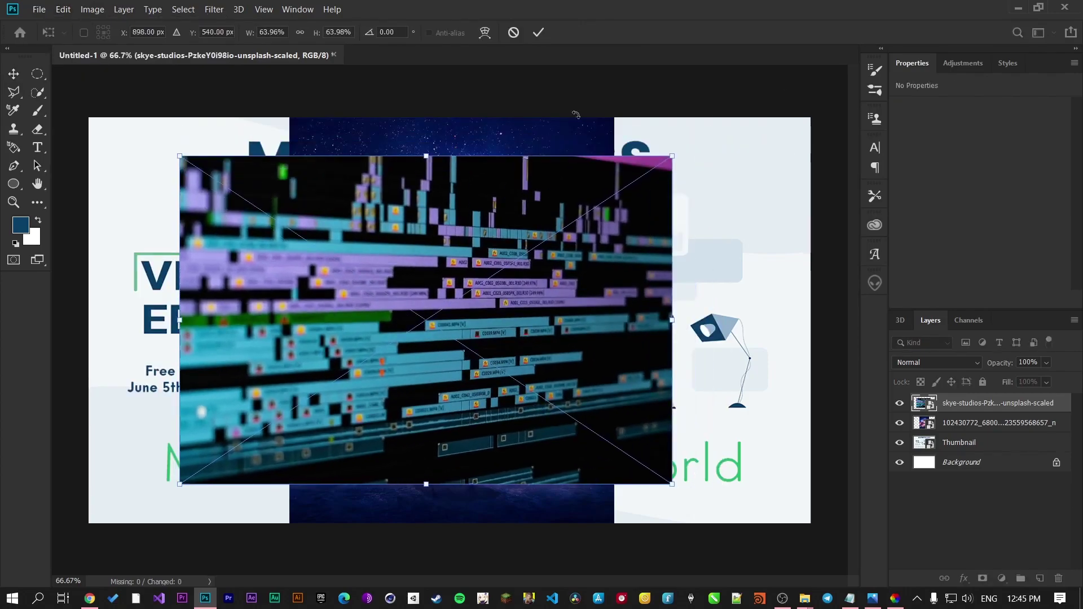
left_click(515, 35)
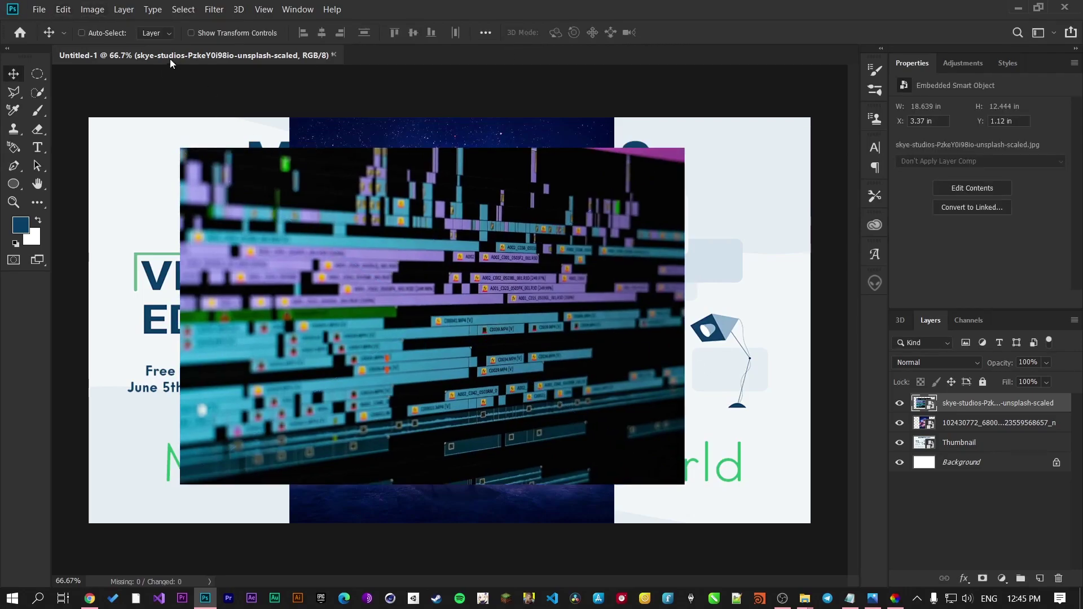
Step: Distort the video timeline image by pulling both right-hand corners inward into a perspective shape about 44% wide
left_click(64, 10)
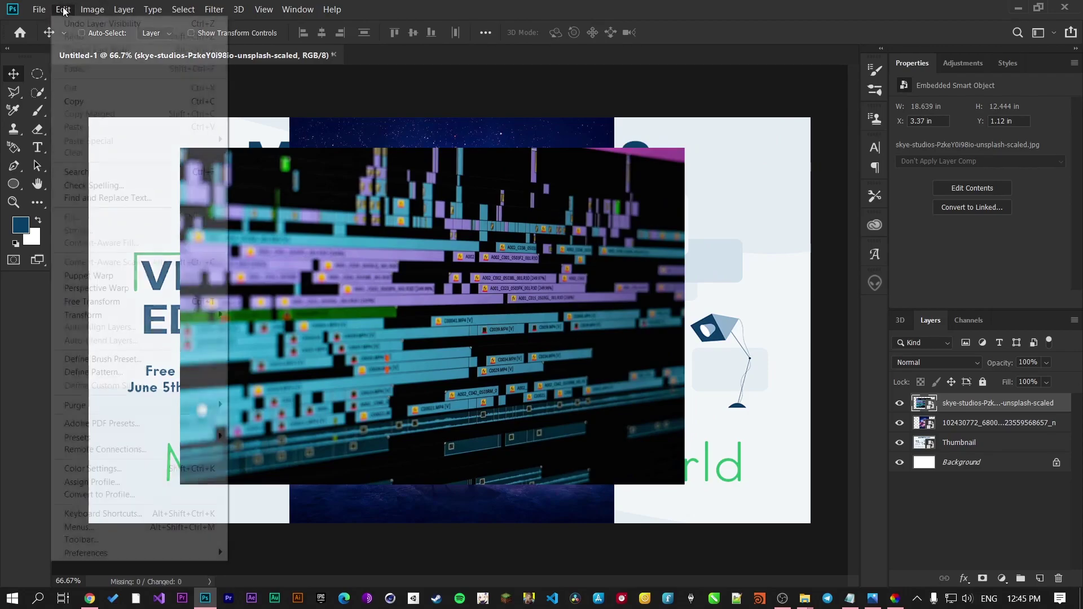
mouse_move(110, 316)
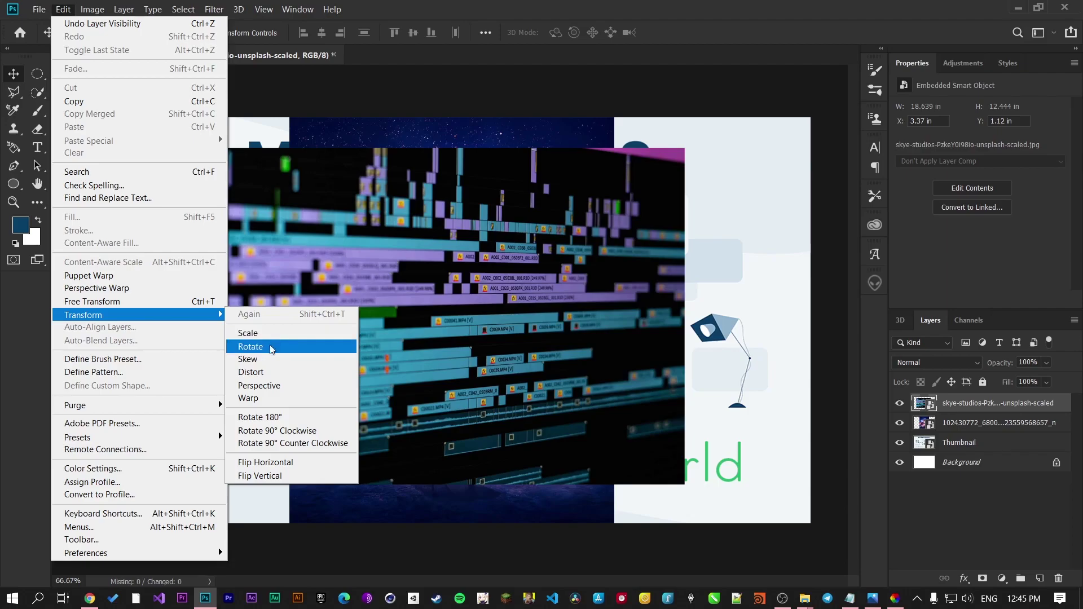
left_click(271, 372)
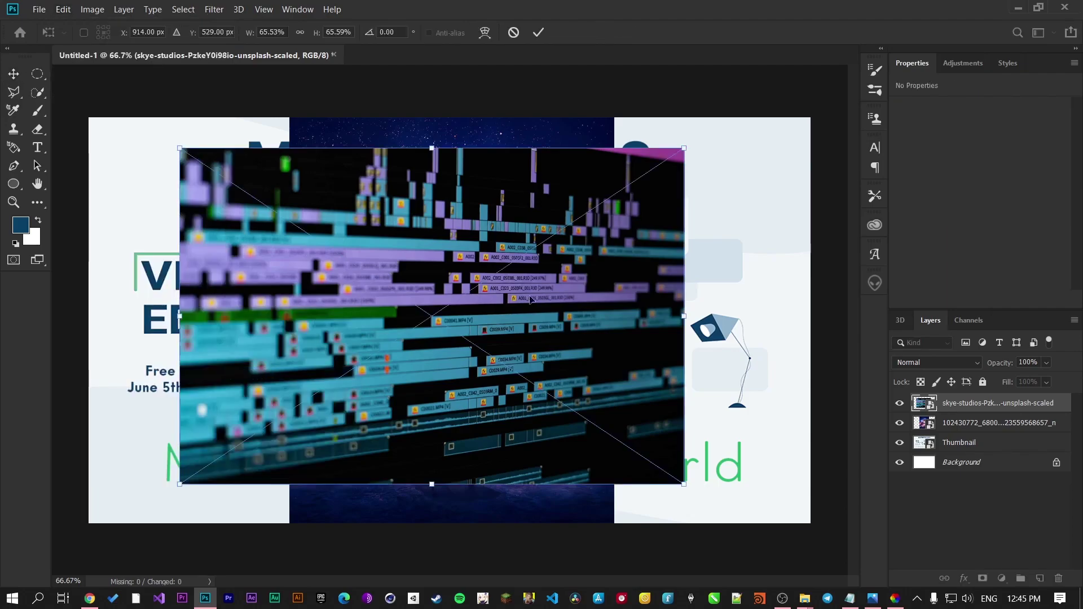
left_click_drag(686, 148, 518, 229)
left_click_drag(685, 485, 524, 442)
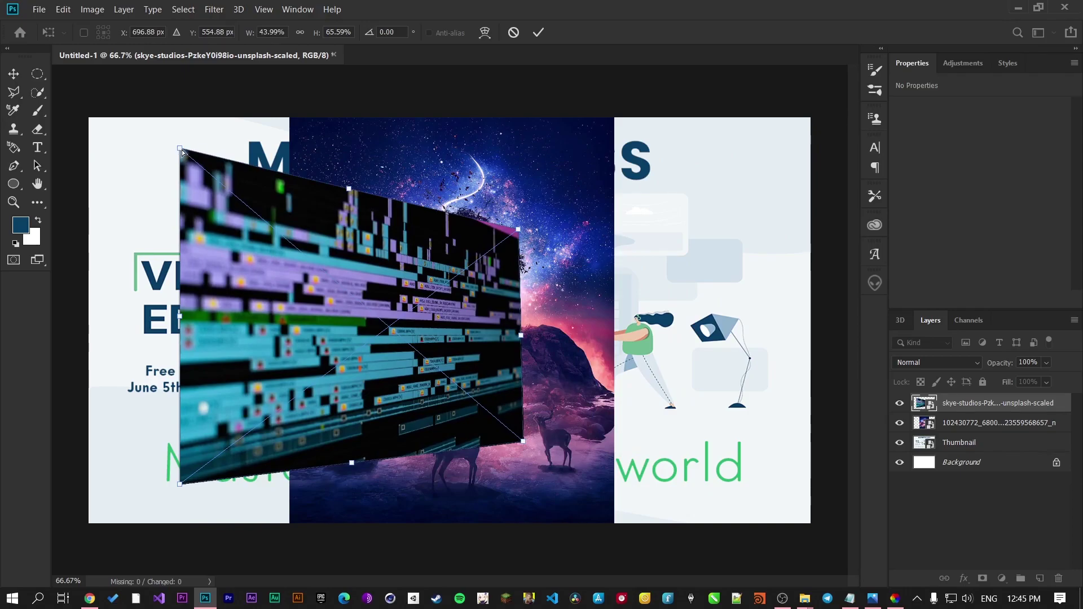
left_click(538, 32)
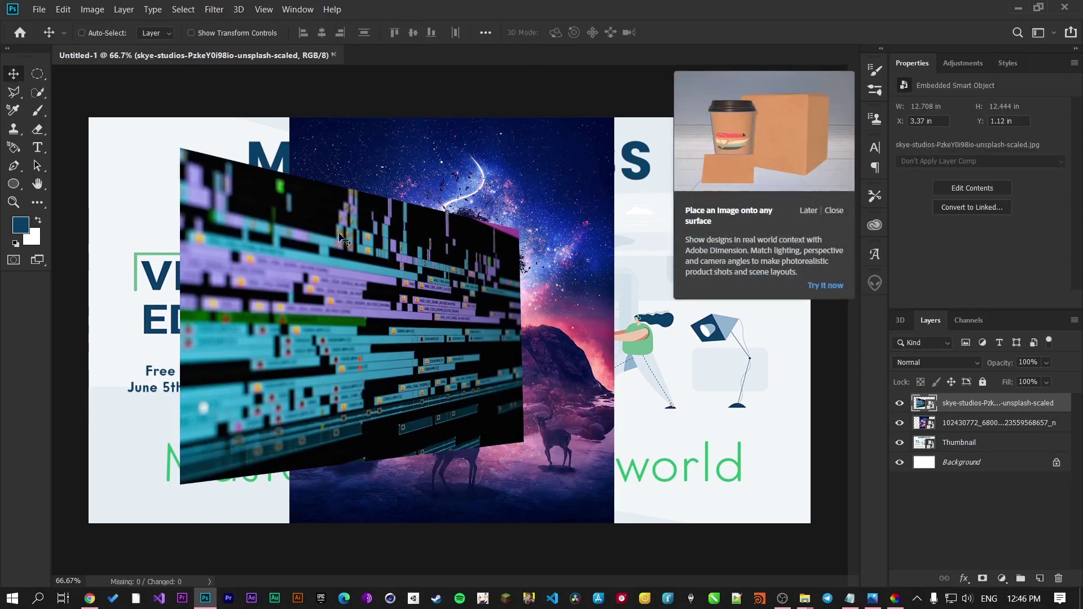
Step: Dismiss the Adobe Dimension tip and enlarge the distorted timeline image from its corners to about 98% width and 181% height
key("ctrl+t")
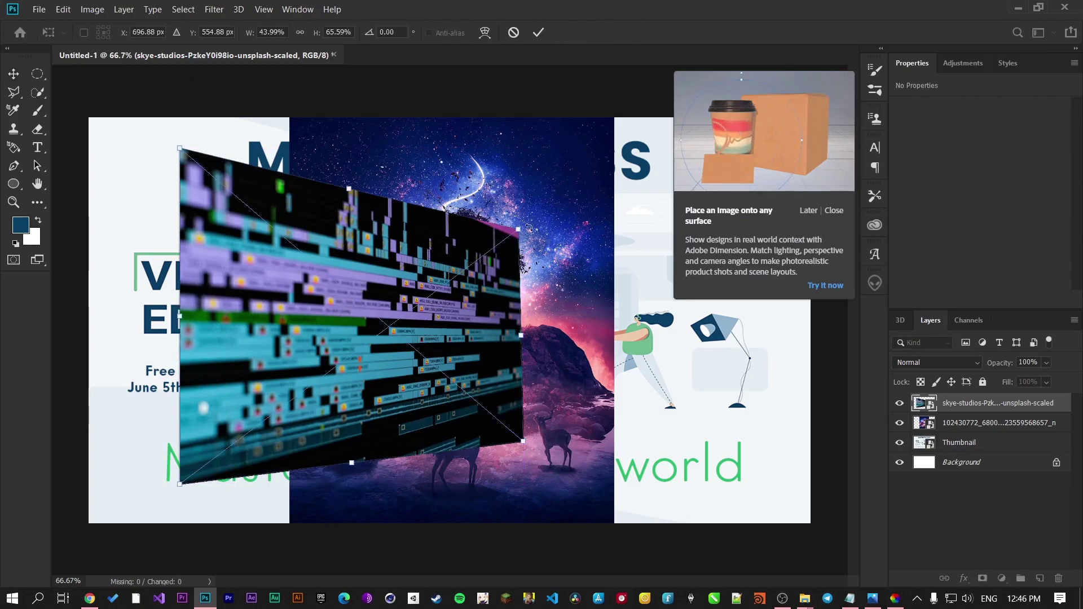
left_click_drag(520, 228, 612, 159)
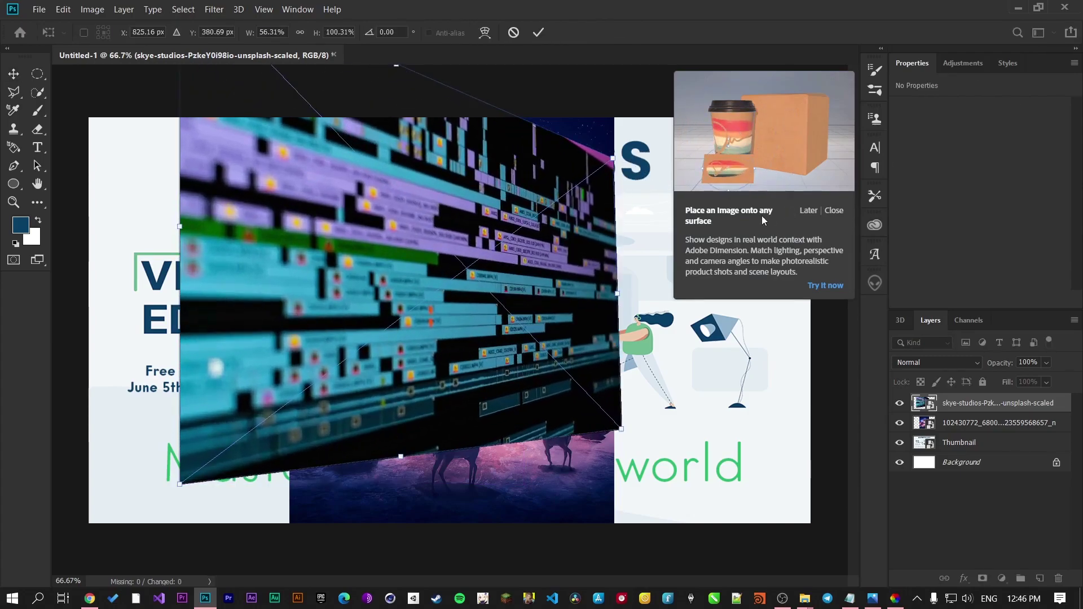
left_click(809, 211)
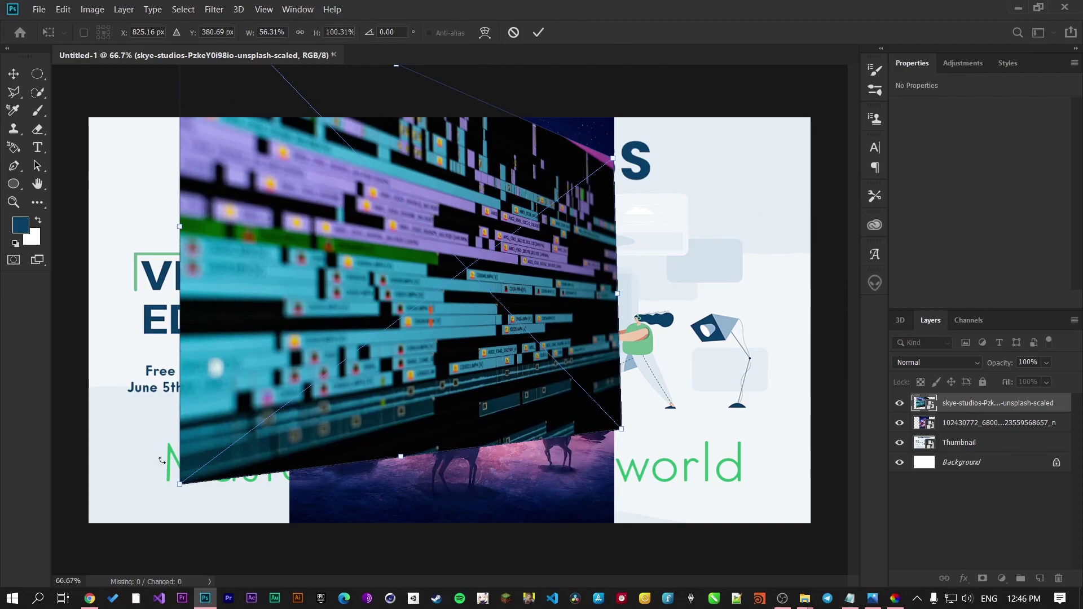
left_click_drag(181, 486, 75, 551)
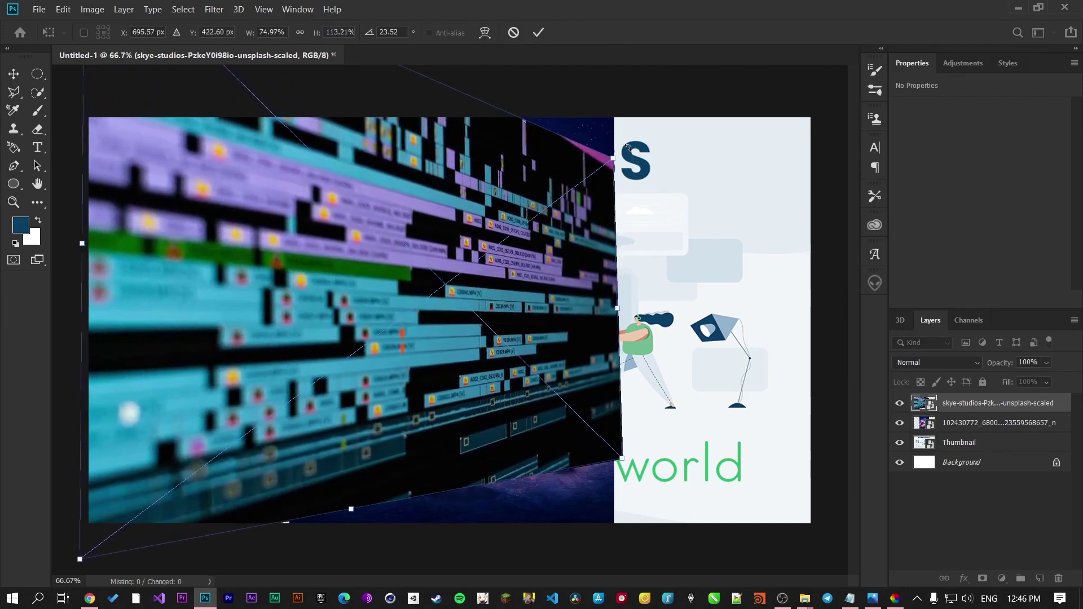
left_click_drag(614, 158, 655, 101)
left_click_drag(676, 449, 753, 534)
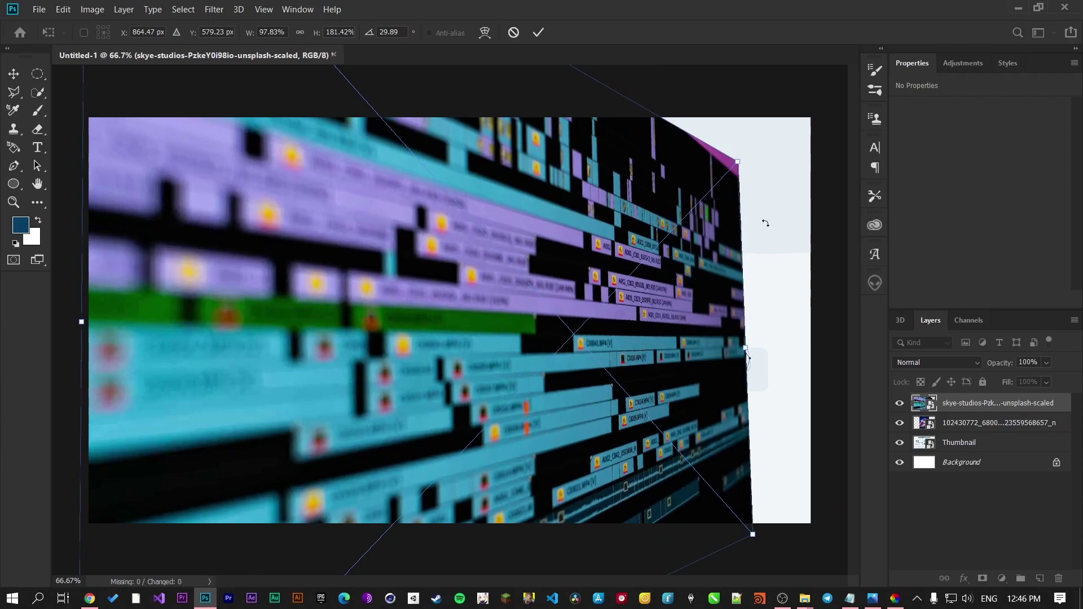
Step: Enlarge the timeline image further to about 140% width and 246% height, and shift it left so the canvas's right edge stays uncovered
left_click_drag(737, 157, 778, 120)
left_click_drag(698, 335, 538, 338)
left_click_drag(635, 517, 653, 543)
left_click_drag(639, 135, 669, 97)
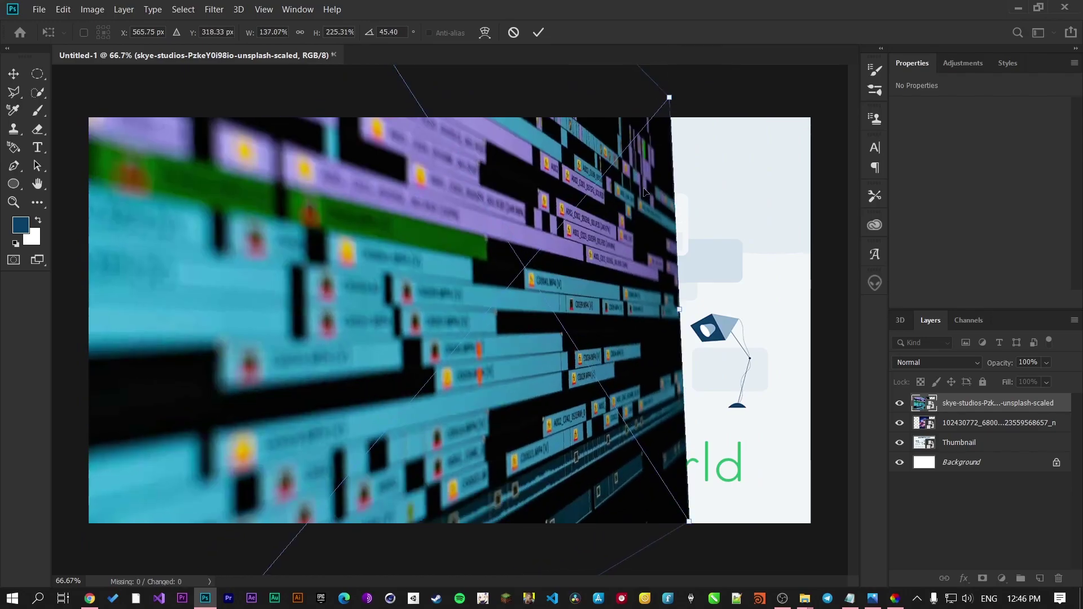
left_click_drag(689, 521, 704, 547)
left_click_drag(608, 461, 590, 453)
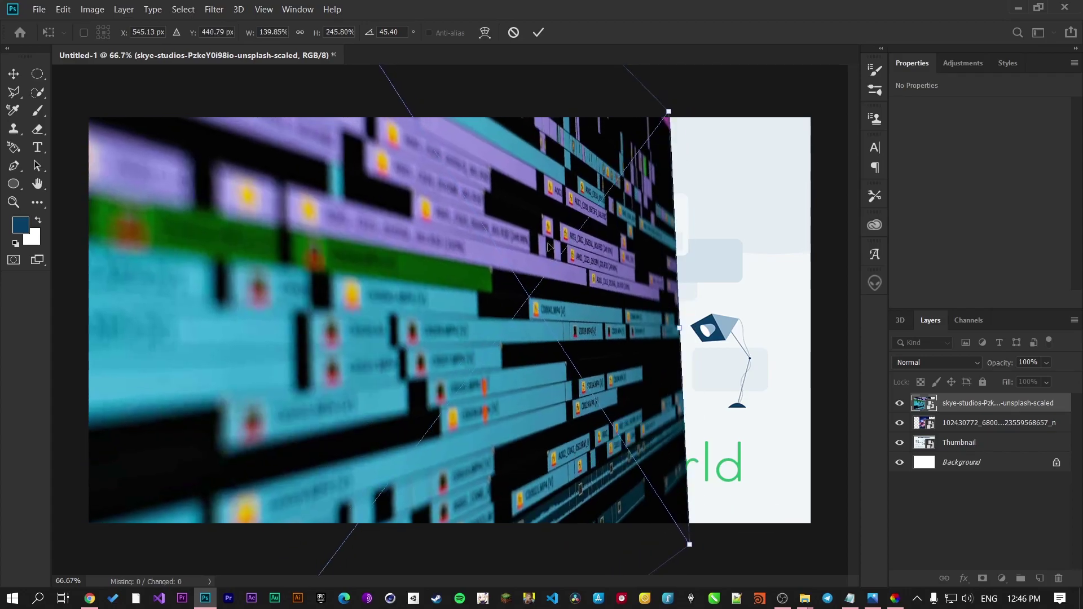
left_click(539, 33)
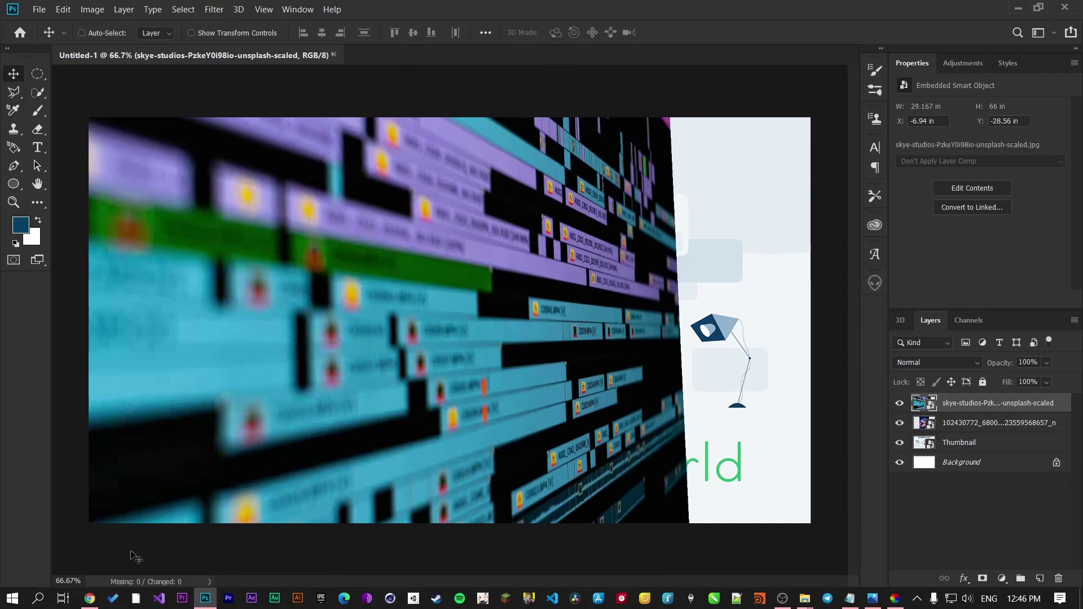
Step: Switch to Chrome and open the unsplash.com website in a new tab
left_click(90, 598)
left_click(490, 14)
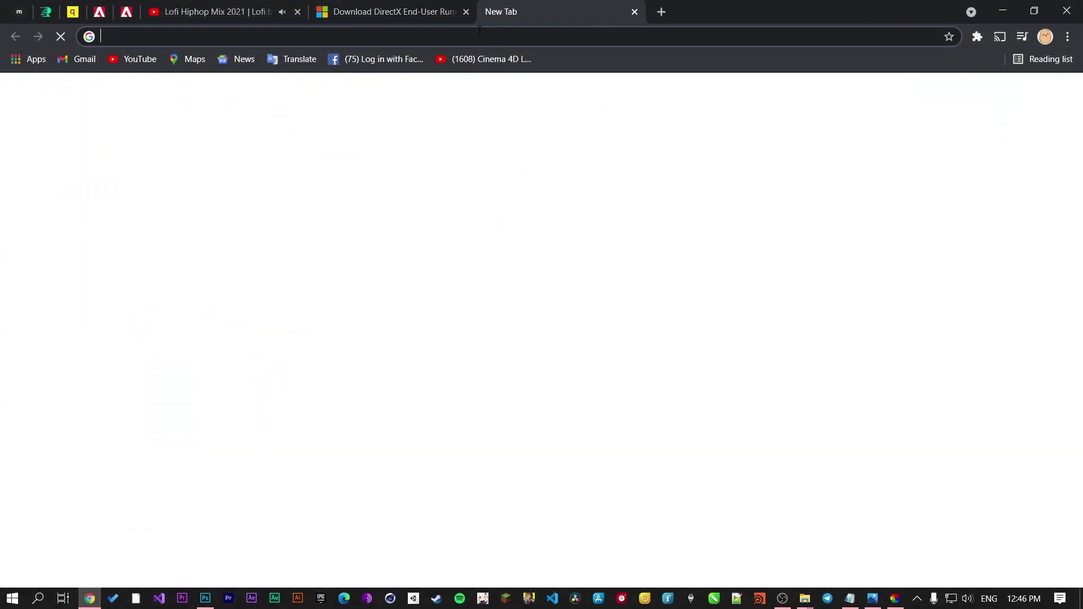
type("Unsplash.io")
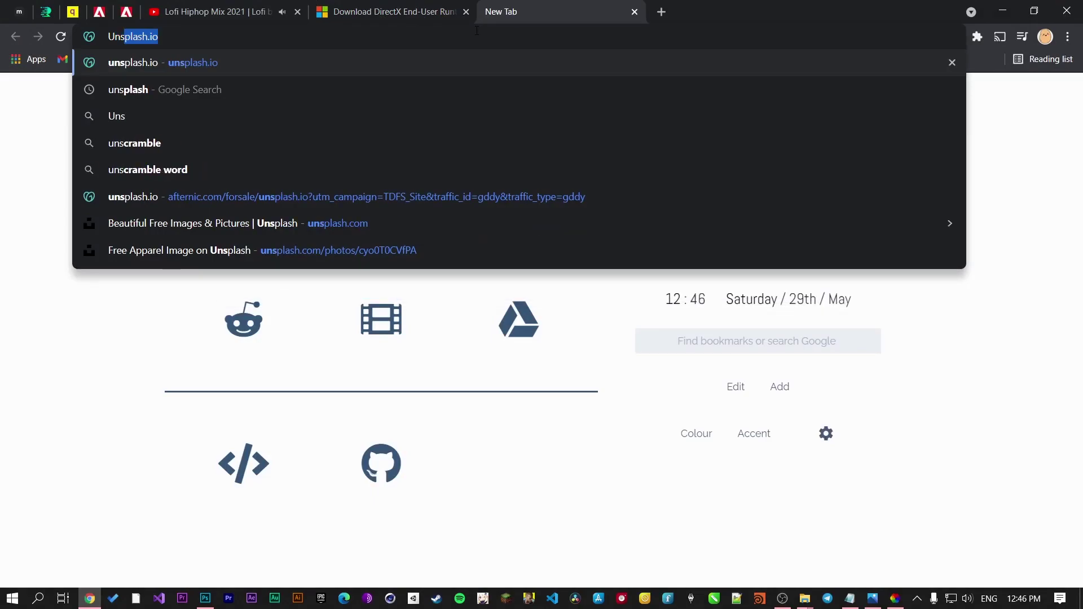
left_click(261, 222)
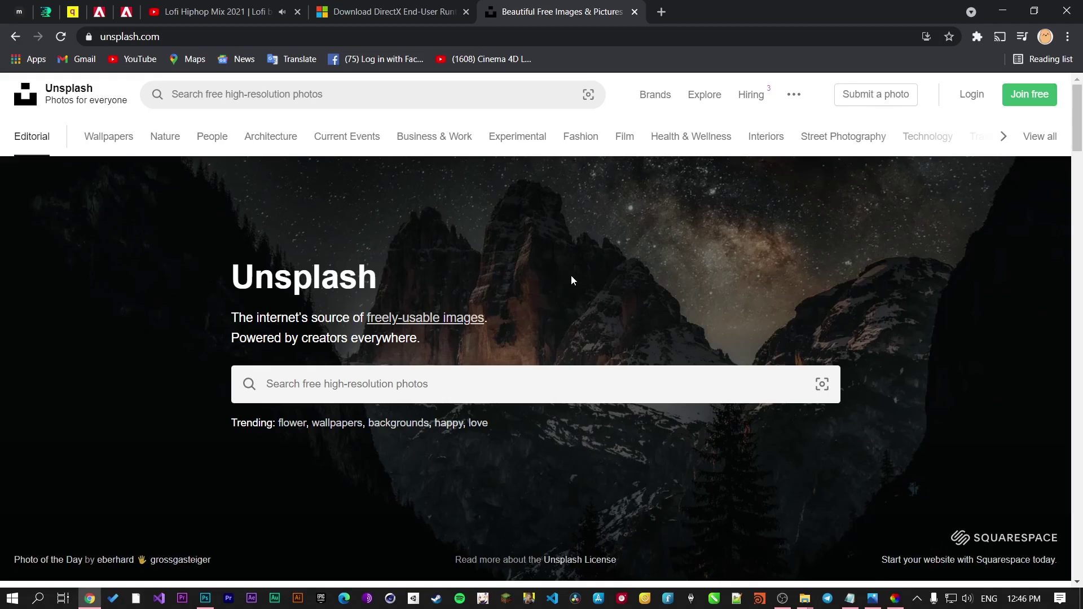
Step: Browse the Unsplash home page feed to examine the range of free photos offered
scroll(571, 277, "down", 8)
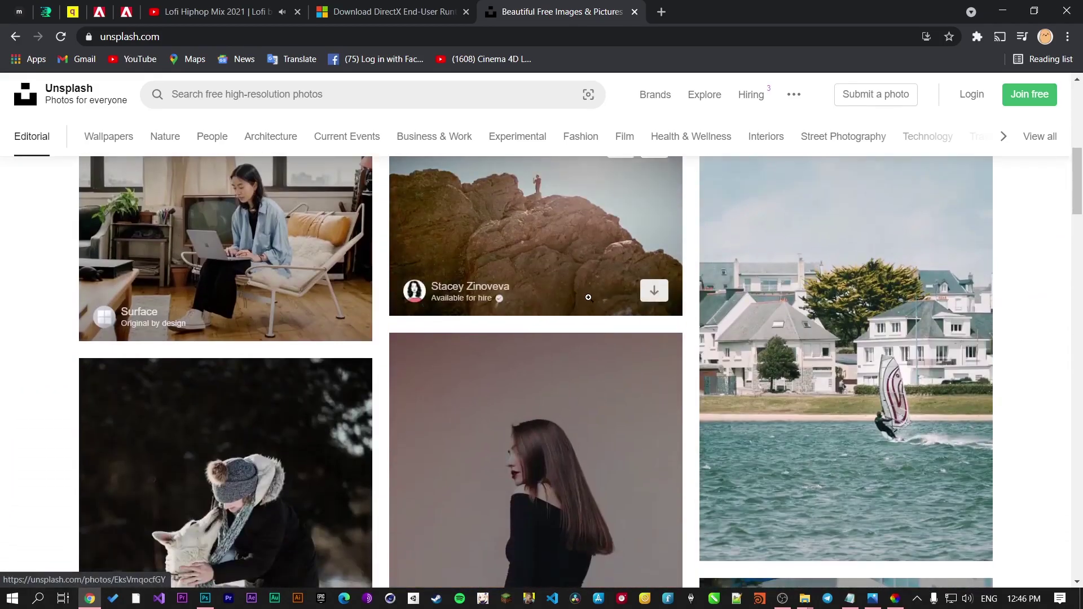
scroll(564, 283, "down", 20)
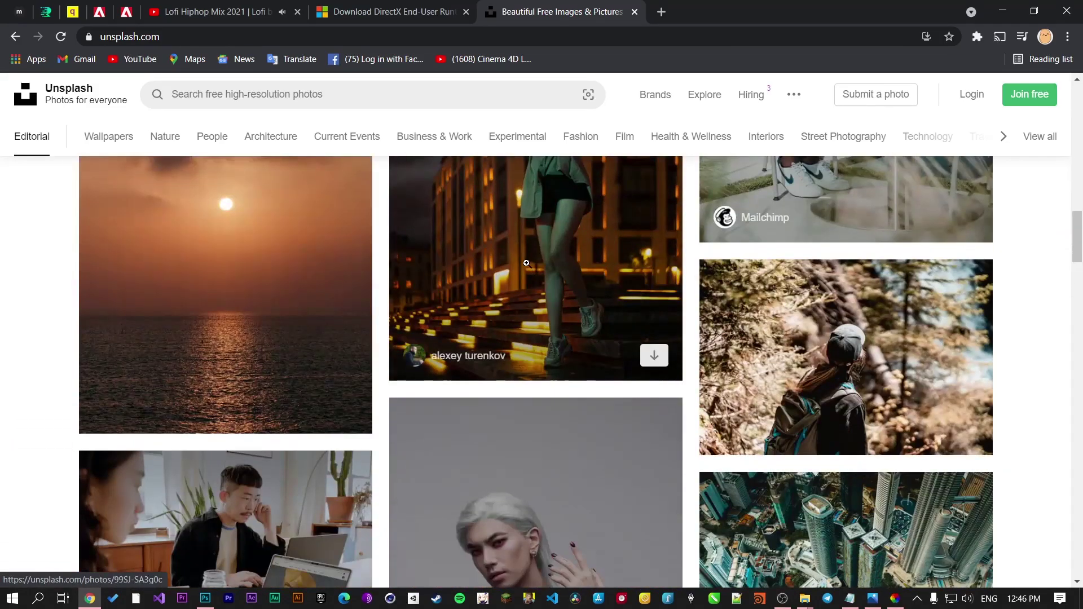
scroll(523, 263, "up", 8)
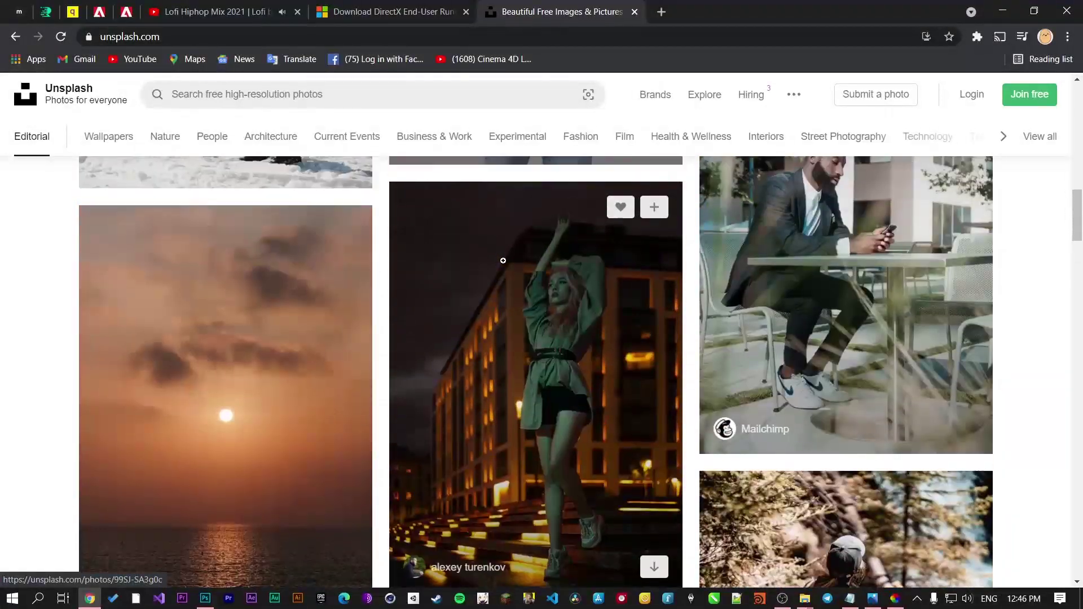
scroll(503, 261, "down", 6)
scroll(504, 262, "down", 17)
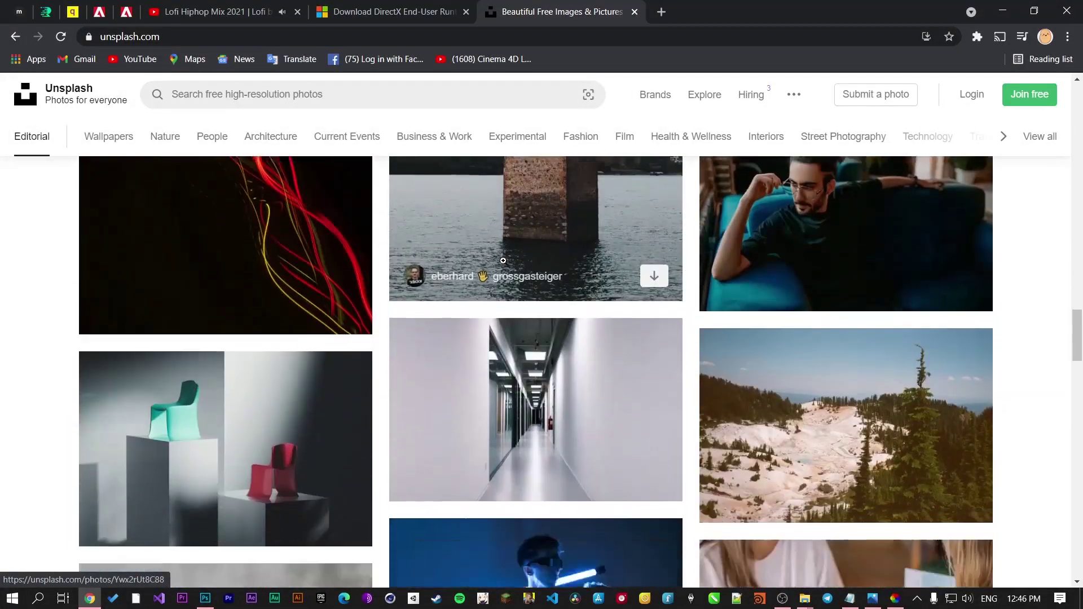
scroll(504, 261, "down", 6)
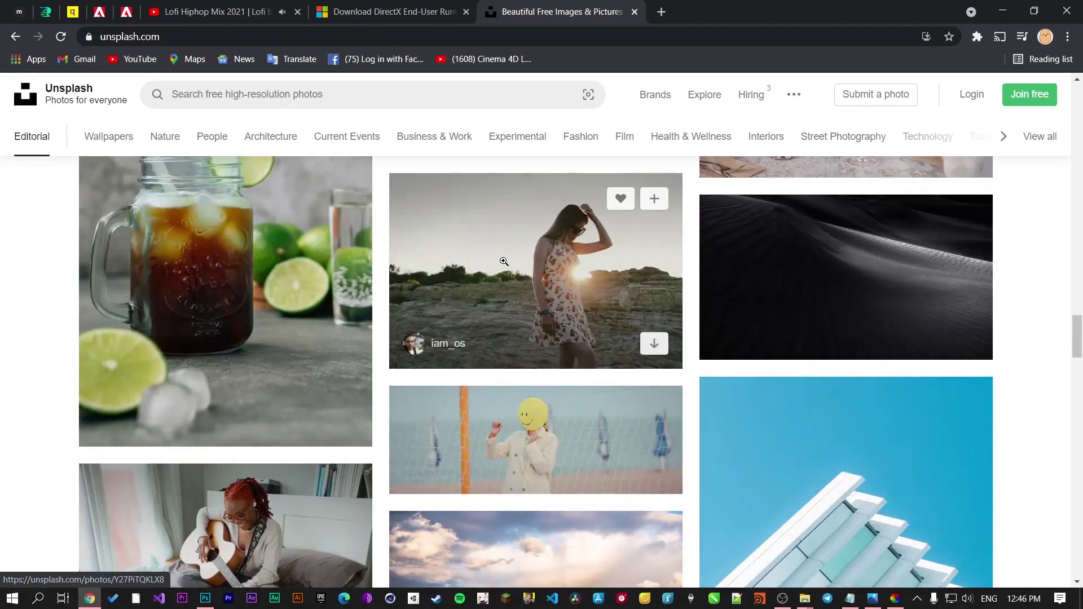
scroll(504, 265, "down", 4)
scroll(503, 266, "down", 5)
scroll(504, 266, "up", 6)
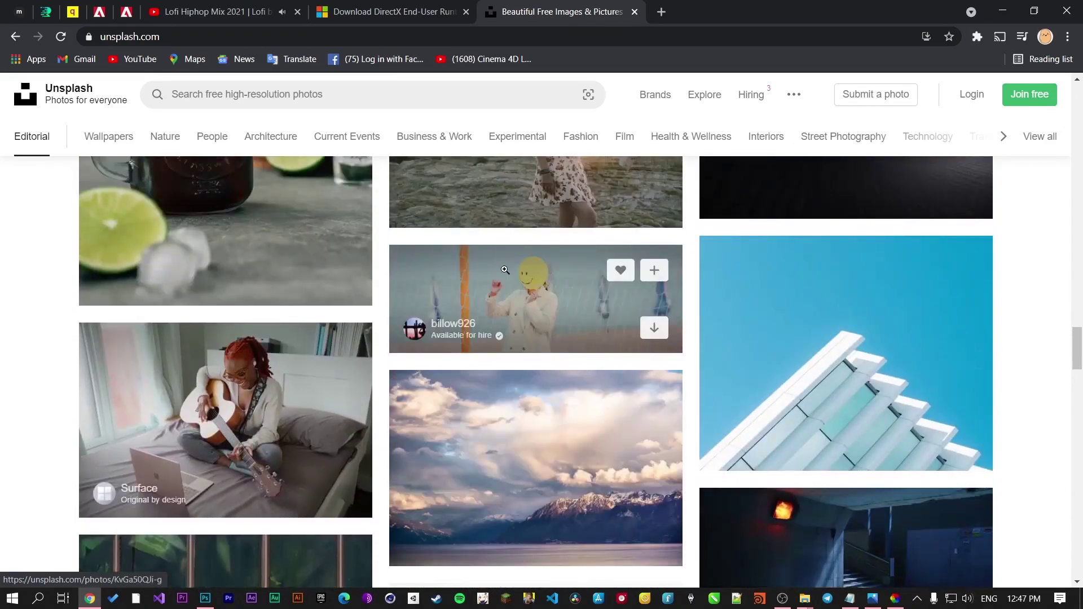
scroll(525, 299, "down", 20)
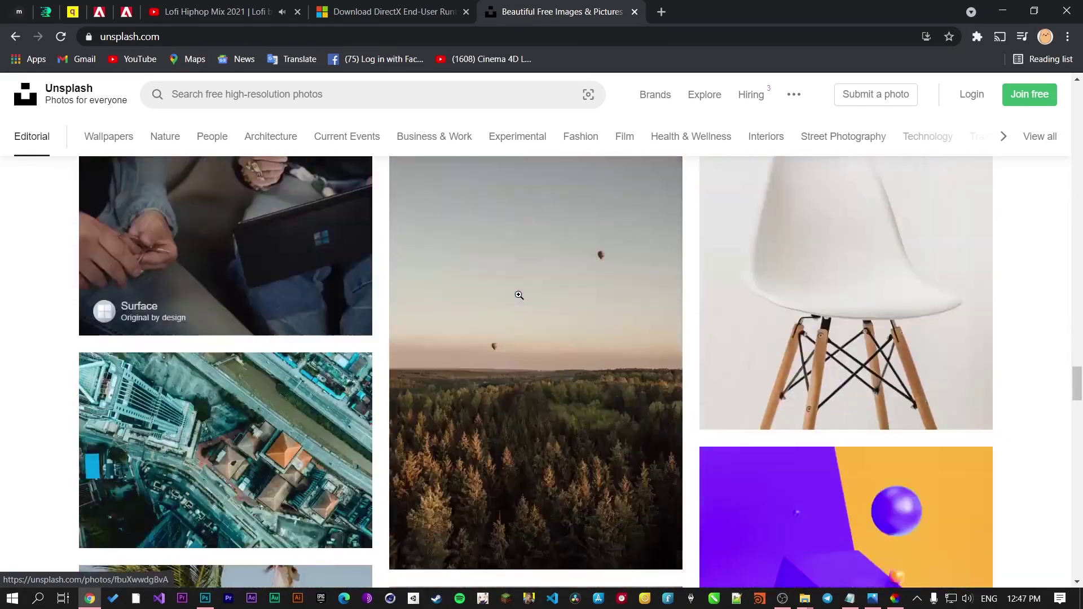
scroll(519, 295, "down", 1)
Step: Search Unsplash for photos matching "Looking at left"
left_click(386, 94)
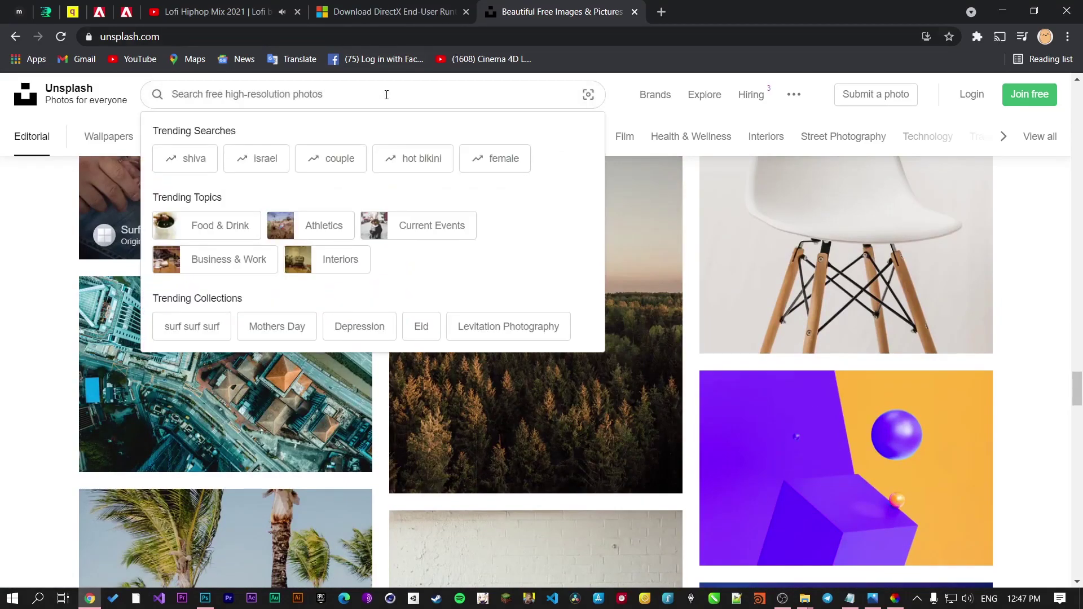
type("Looki")
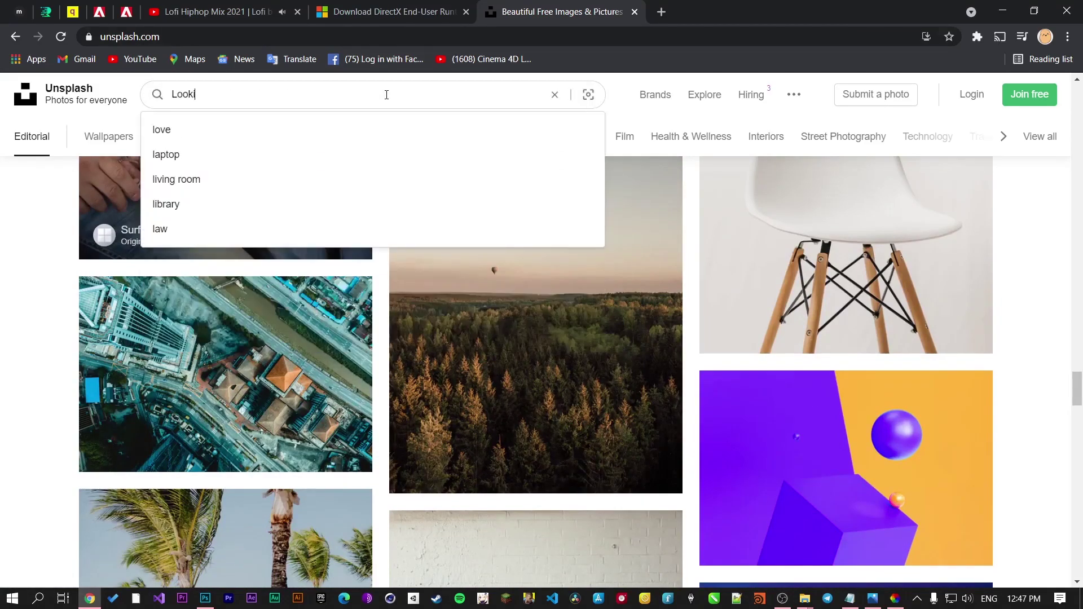
type("ng at lef")
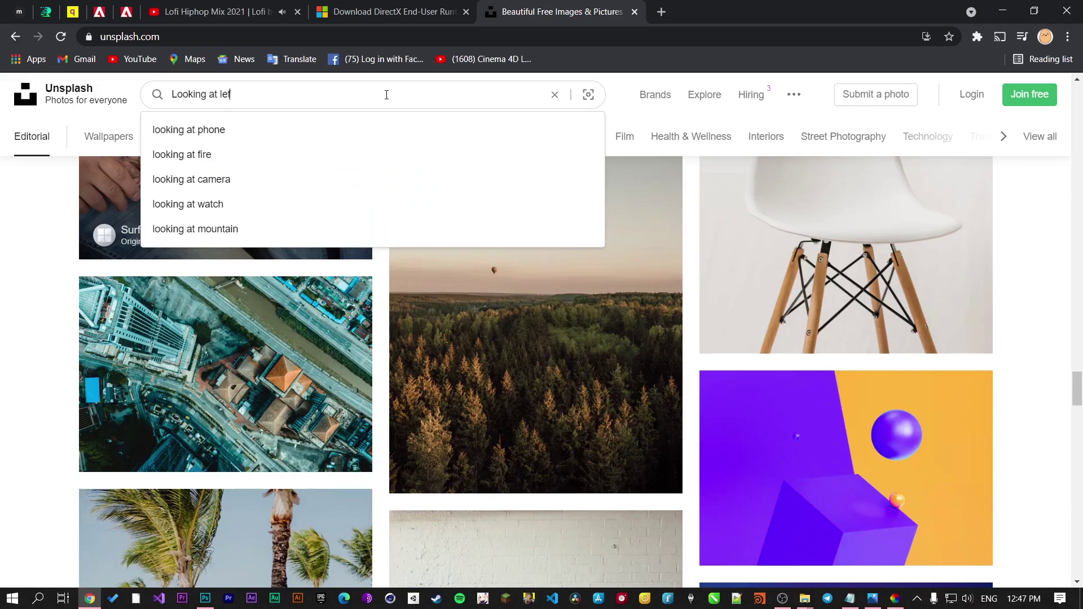
type("t")
key("Return")
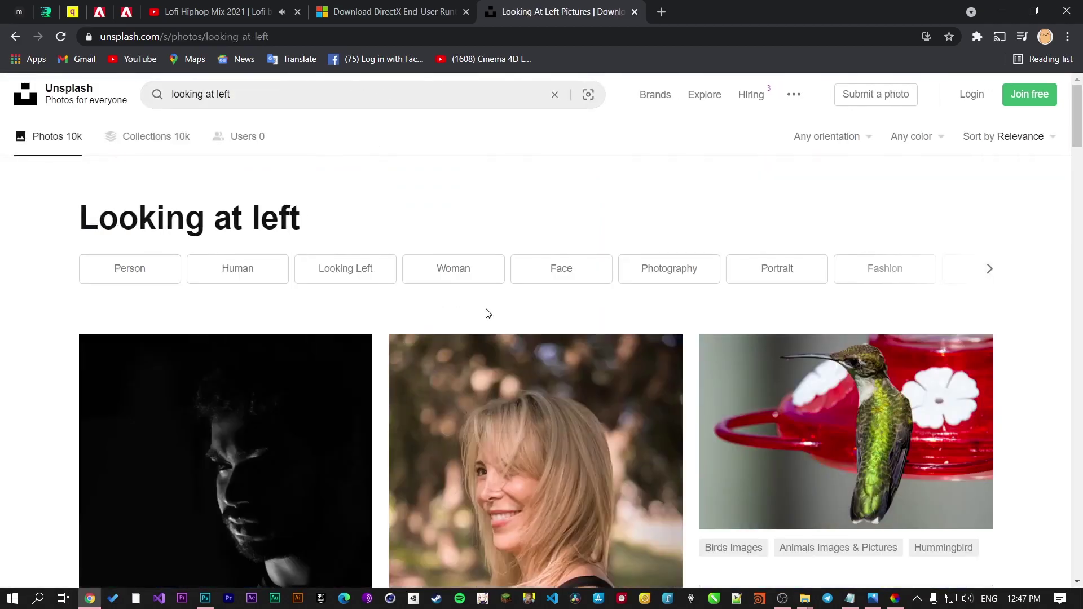
Step: Browse the photo results and open the profile portrait of the bearded man against dark green foliage
scroll(488, 313, "down", 6)
scroll(486, 309, "down", 8)
scroll(485, 305, "up", 1)
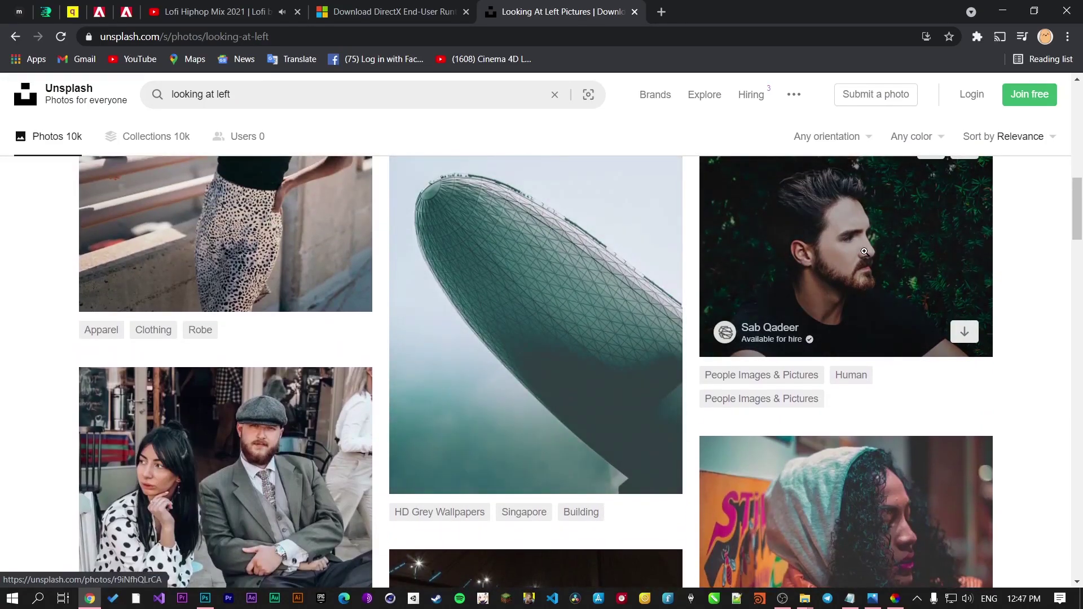
scroll(856, 286, "down", 6)
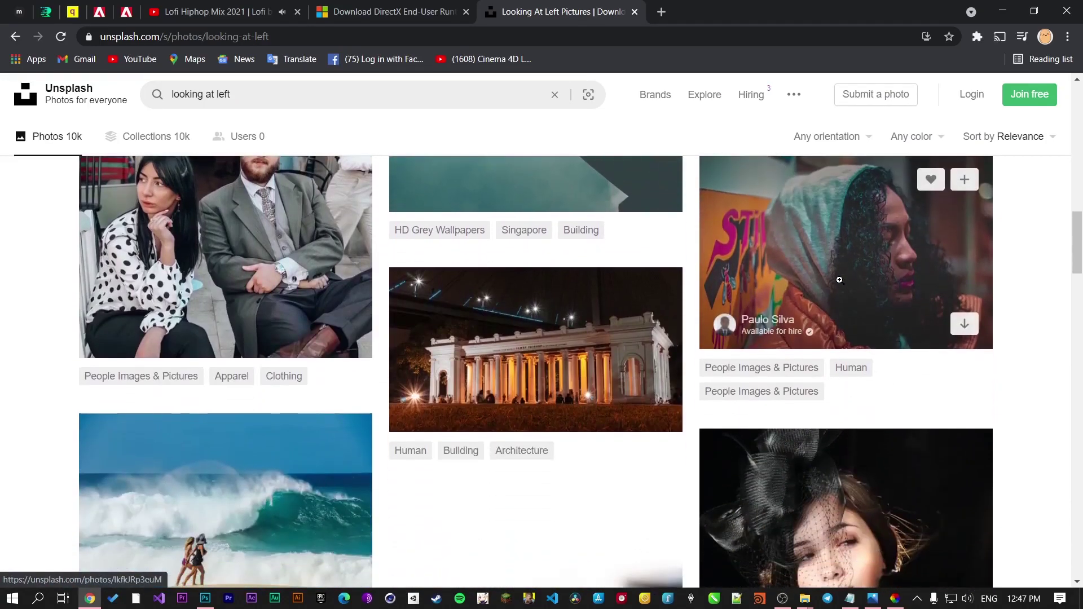
scroll(840, 280, "up", 7)
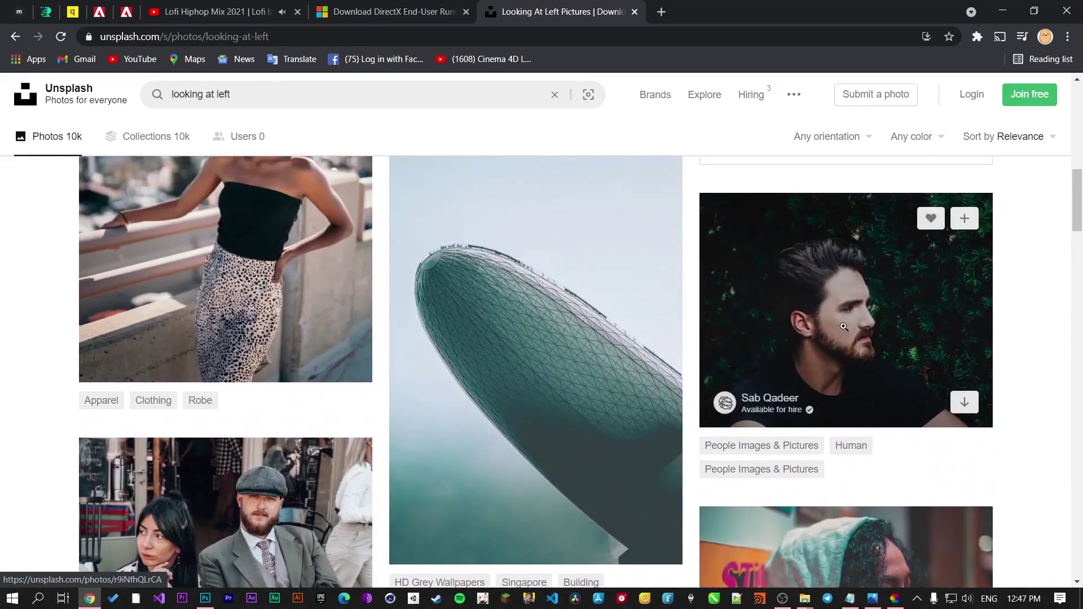
left_click(843, 327)
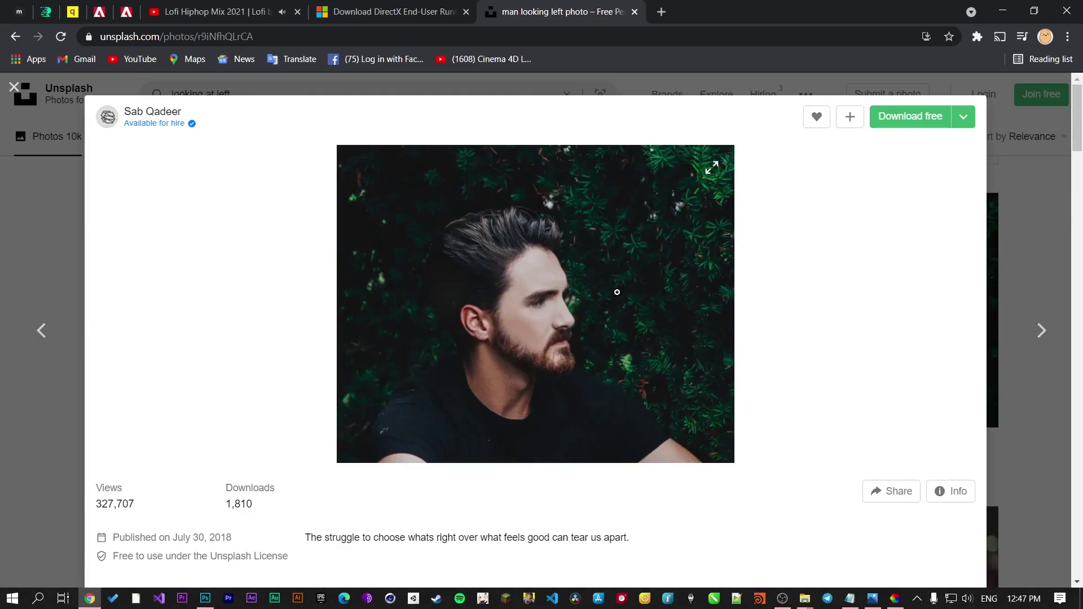
Step: Download the bearded man's portrait for free as a JPEG into the Downloads Of Internet folder and reveal the file there
left_click(206, 598)
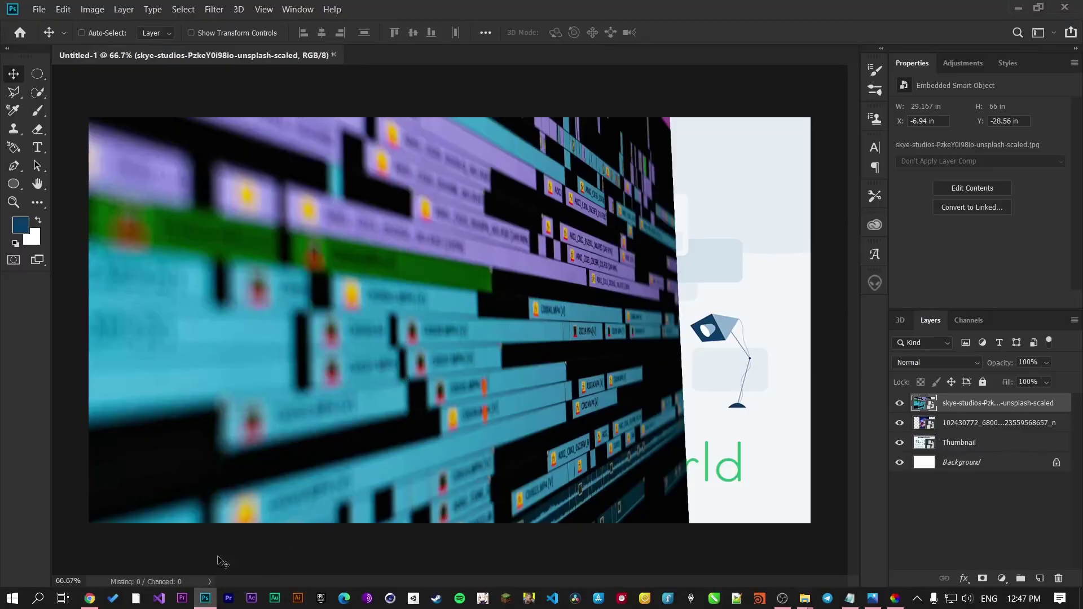
left_click(90, 598)
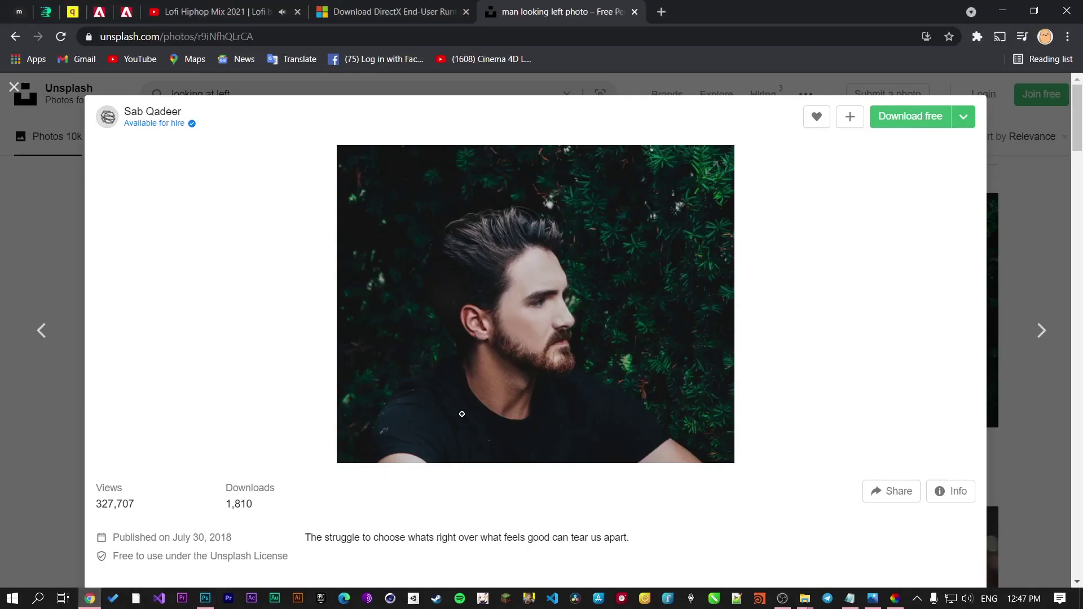
left_click(907, 121)
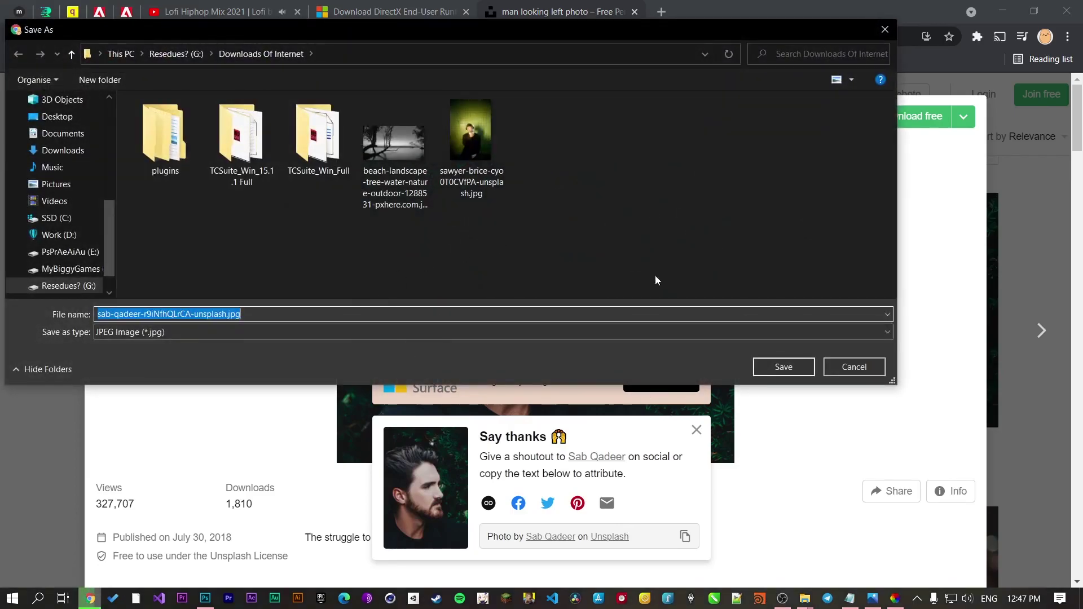
left_click(784, 368)
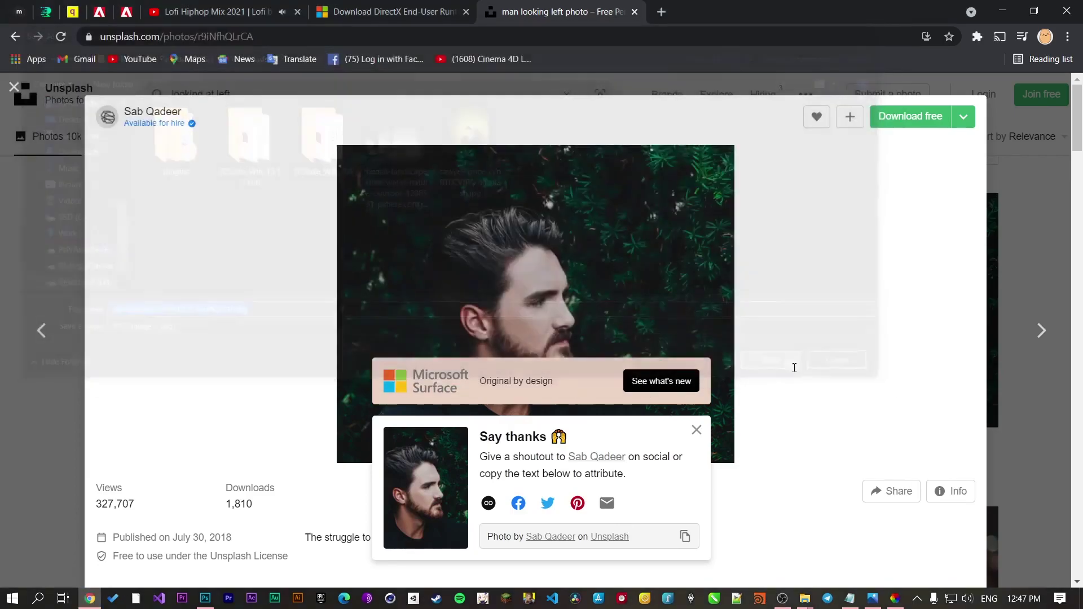
left_click(151, 568)
left_click(202, 524)
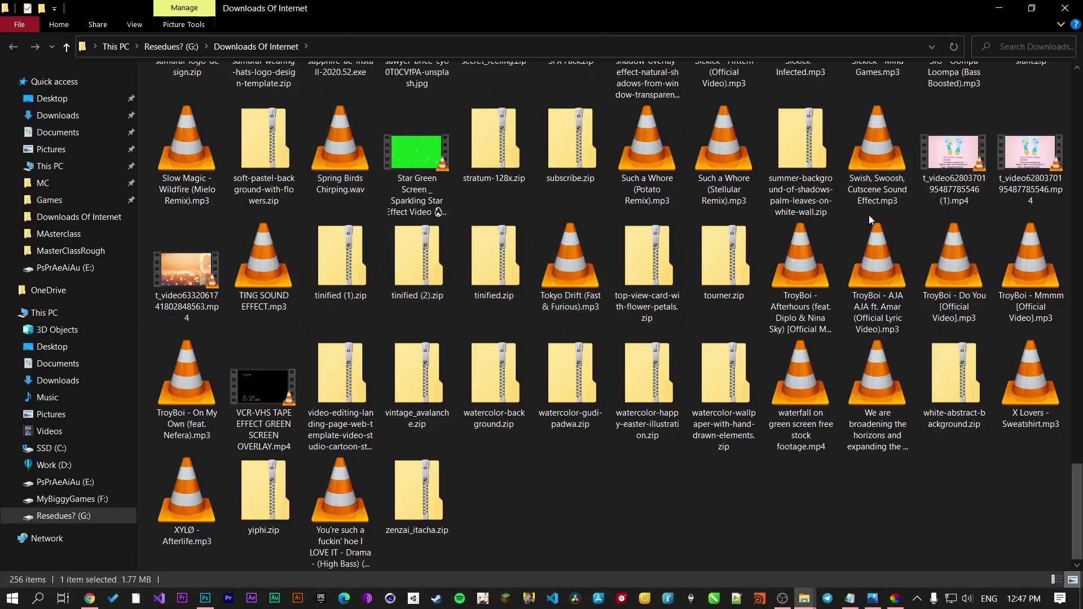
Step: Find the downloaded portrait JPEG in the Downloads Of Internet folder and place it into the Photoshop document
scroll(462, 433, "up", 10)
scroll(462, 431, "up", 5)
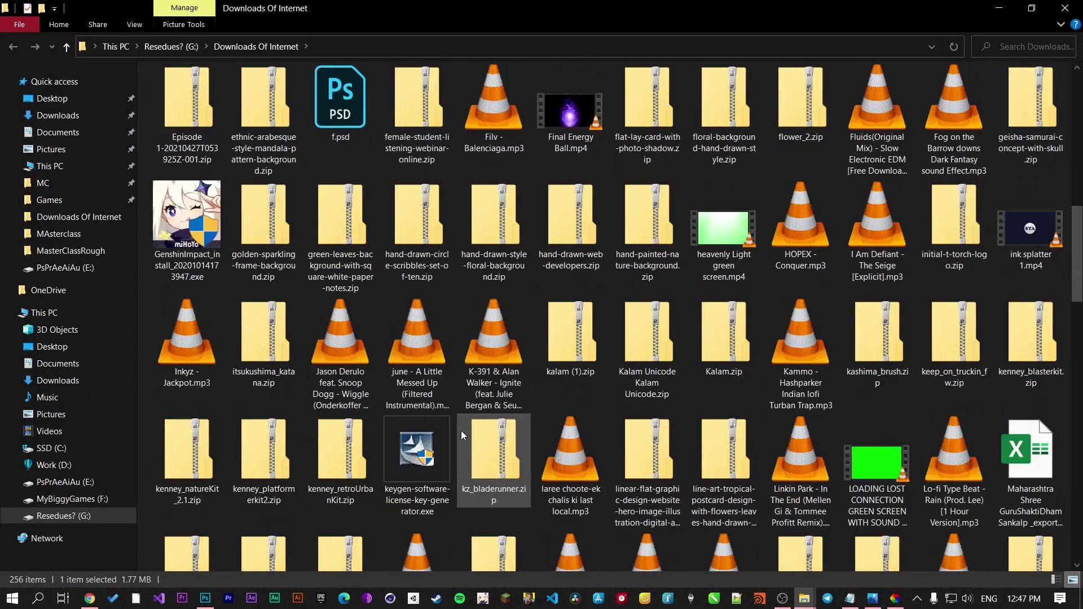
scroll(333, 395, "up", 8)
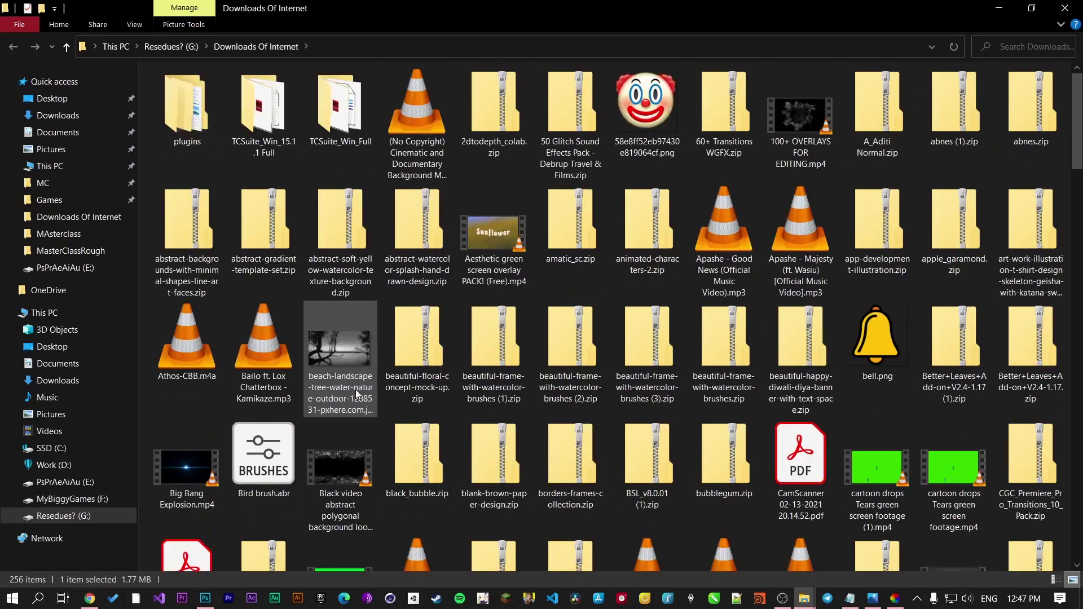
scroll(392, 388, "down", 7)
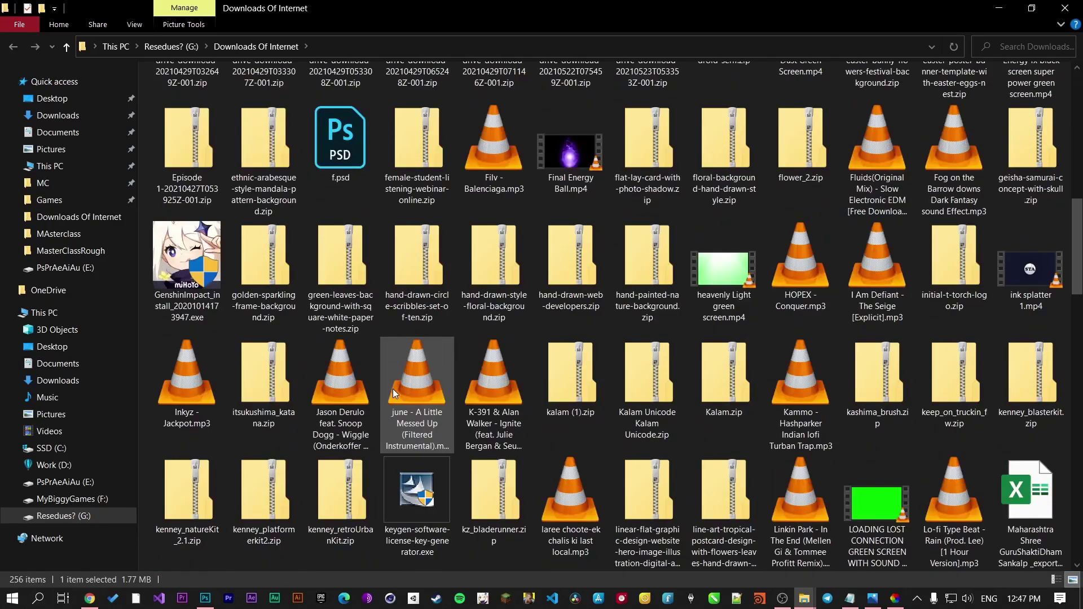
scroll(406, 412, "down", 5)
scroll(533, 422, "down", 5)
scroll(533, 422, "down", 5)
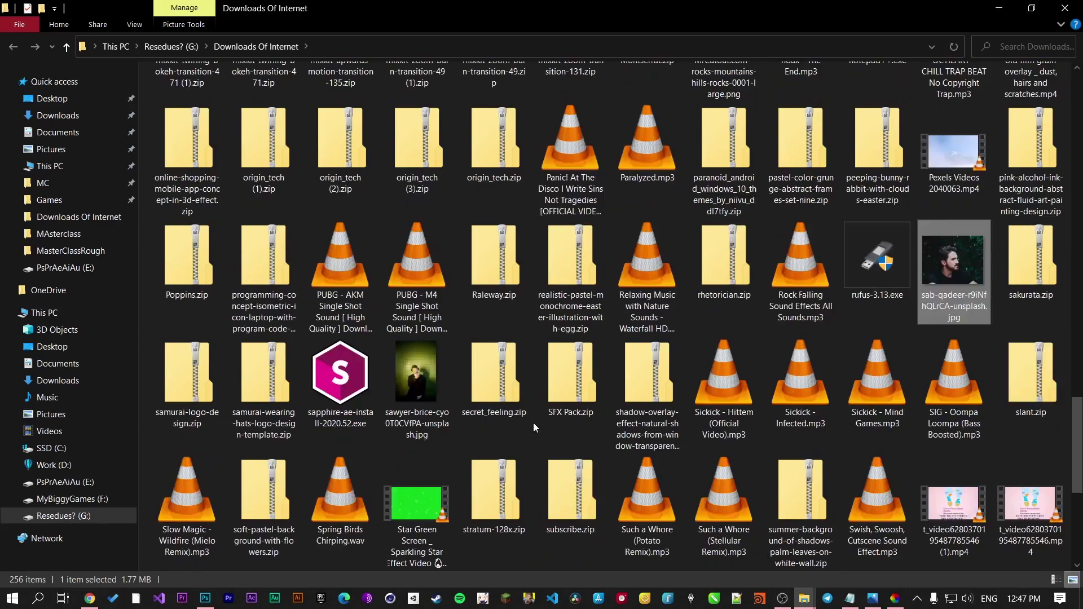
scroll(533, 422, "down", 4)
scroll(533, 421, "up", 4)
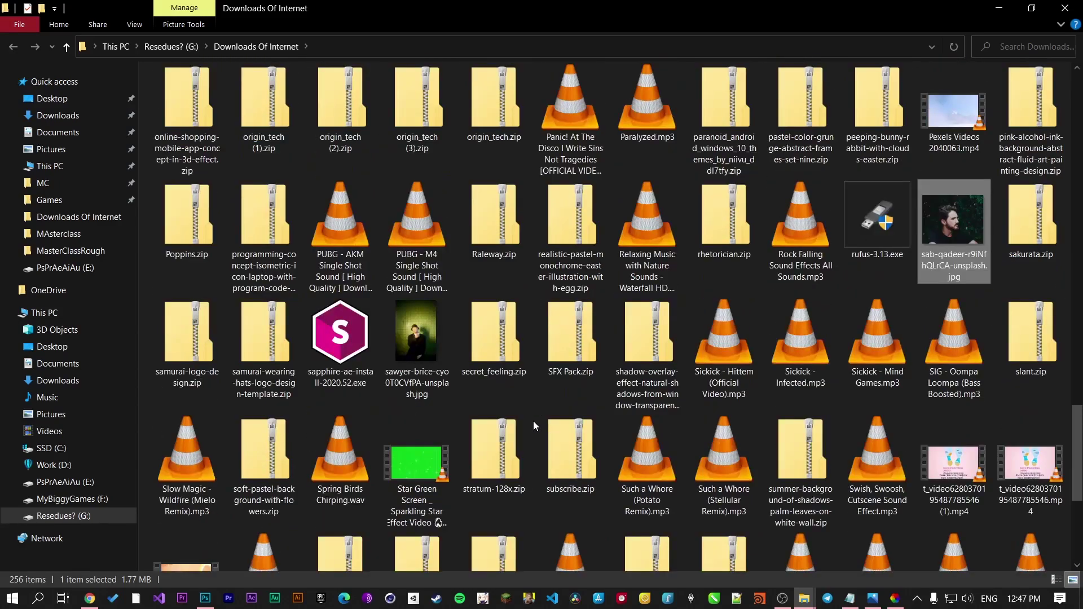
left_click_drag(946, 230, 513, 355)
Step: Reposition and enlarge the placed portrait to about 20.04 × 16.03 in so it covers the canvas height, and commit it
left_click_drag(455, 322, 512, 322)
left_click_drag(757, 522, 782, 544)
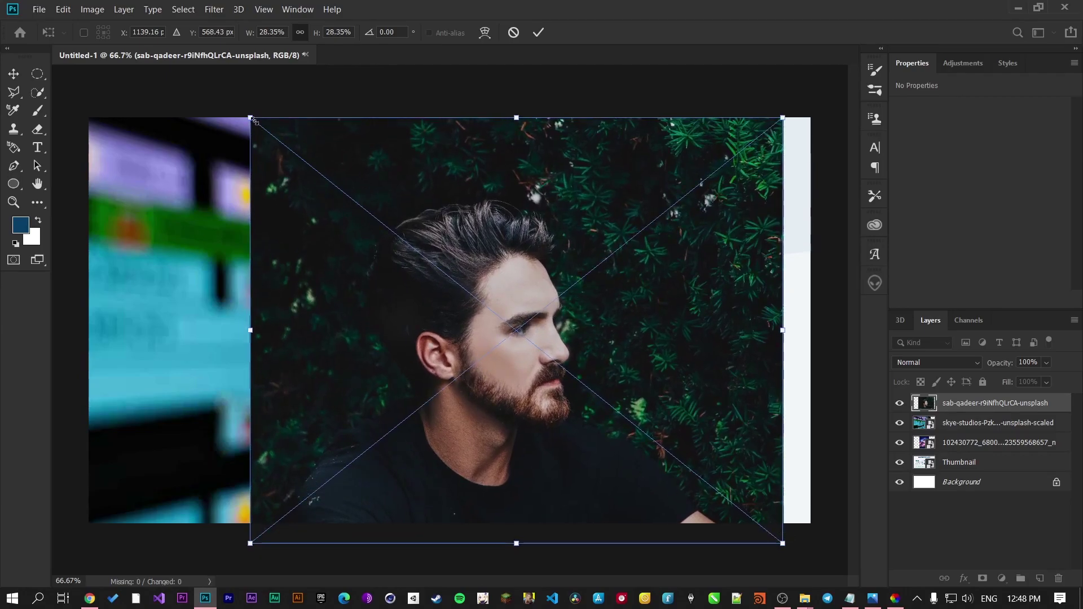
left_click_drag(250, 119, 242, 110)
left_click(542, 32)
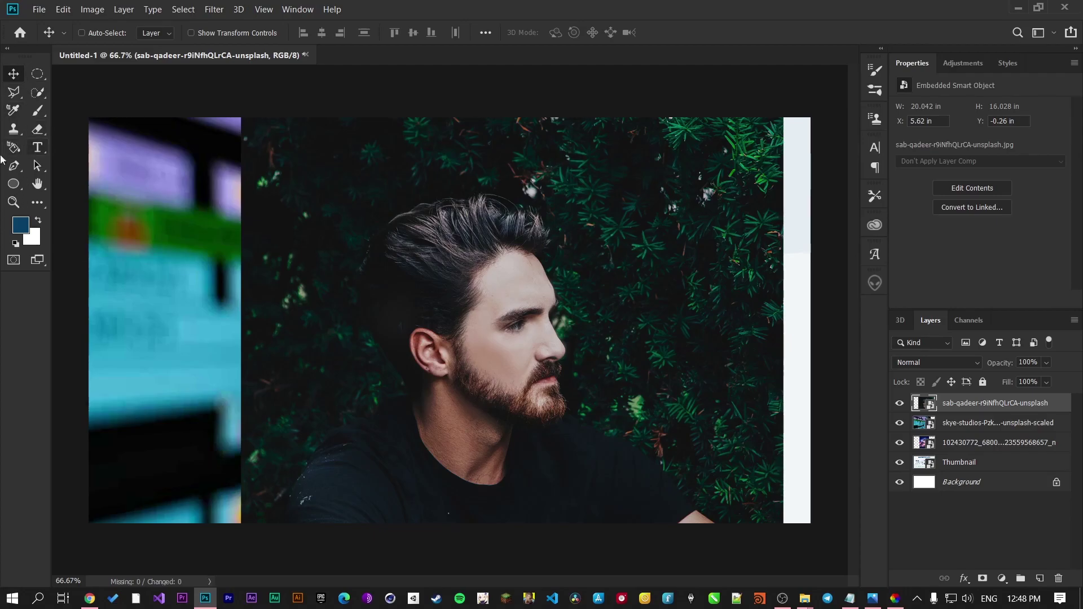
Step: Reset the colours to the default black and white, and swap them so white is the foreground colour
left_click(38, 222)
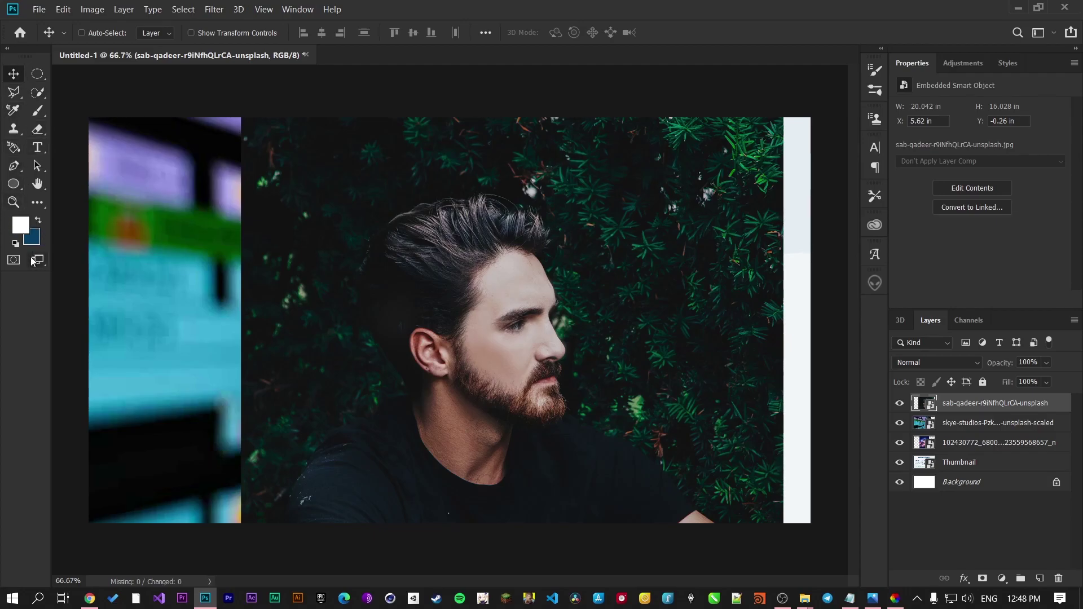
left_click(17, 242)
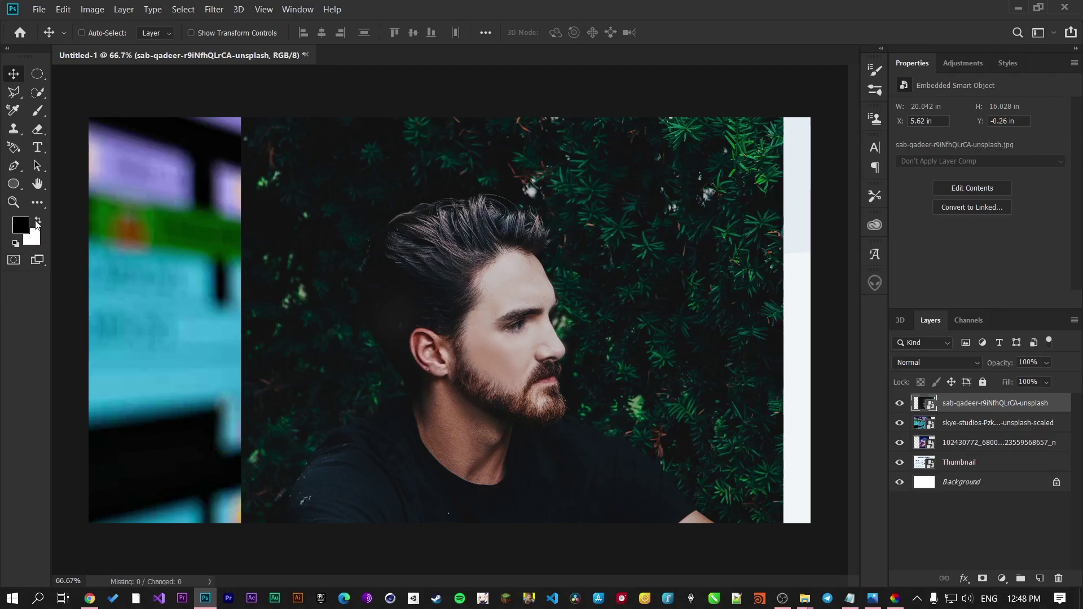
left_click(37, 223)
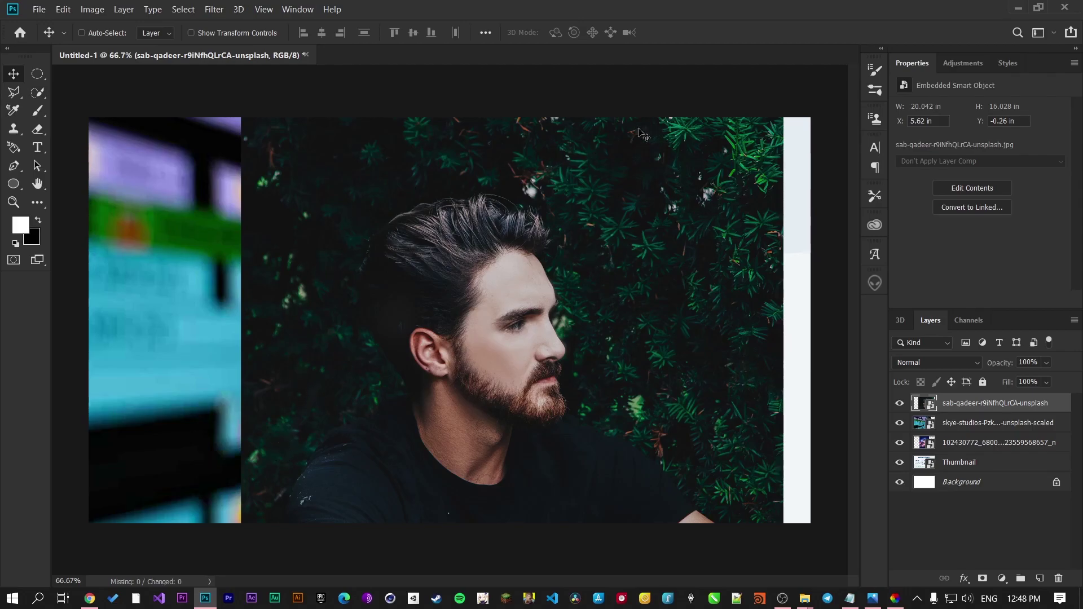
Step: Try to delete a four-sided Polygonal Lasso selection of the upper foliage from the portrait's smart object layer, and deselect
left_click(13, 92)
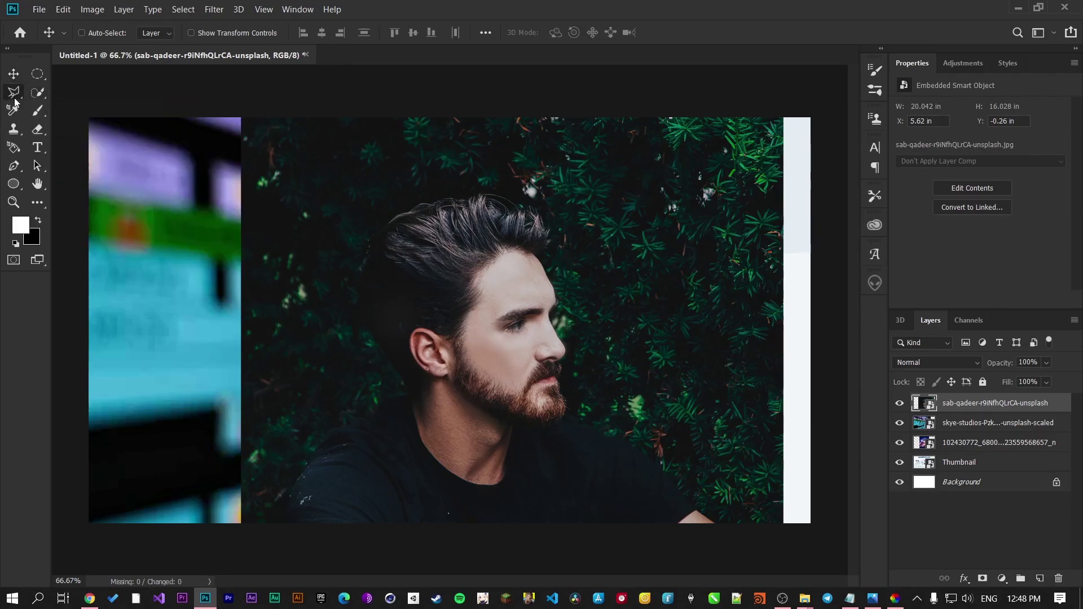
left_click(586, 191)
left_click(608, 296)
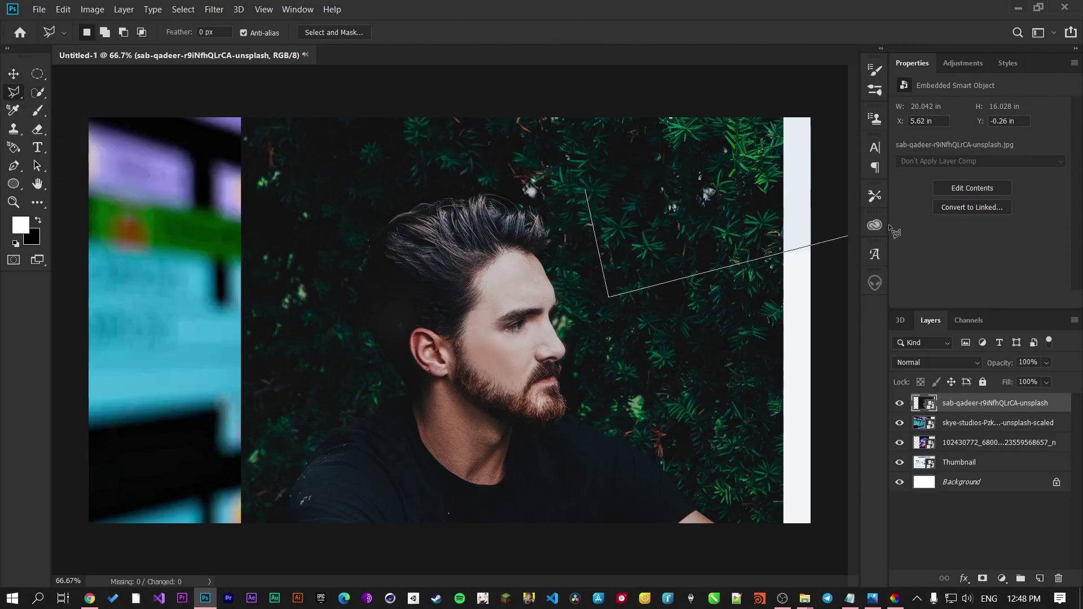
left_click(739, 214)
left_click(738, 115)
left_click(584, 192)
key("Delete")
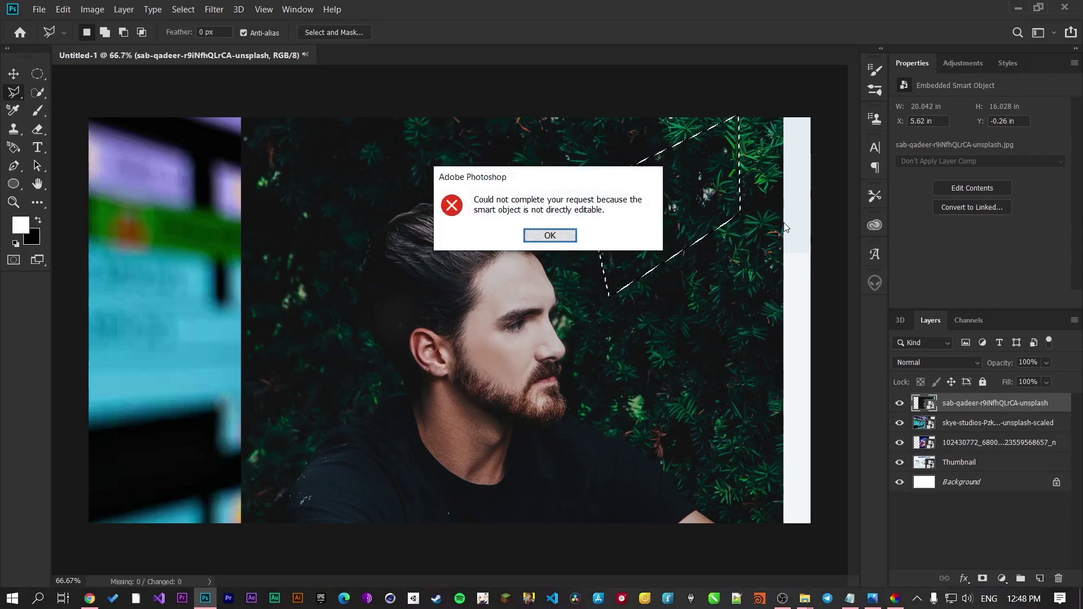
key("Return")
key("ctrl+d")
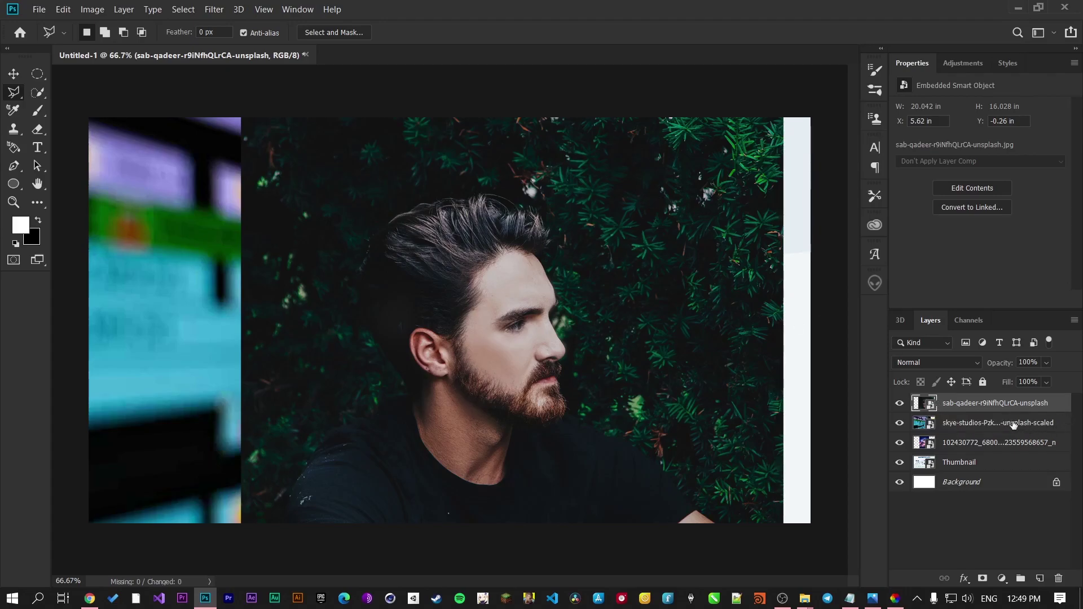
Step: Rasterize the portrait layer
right_click(967, 405)
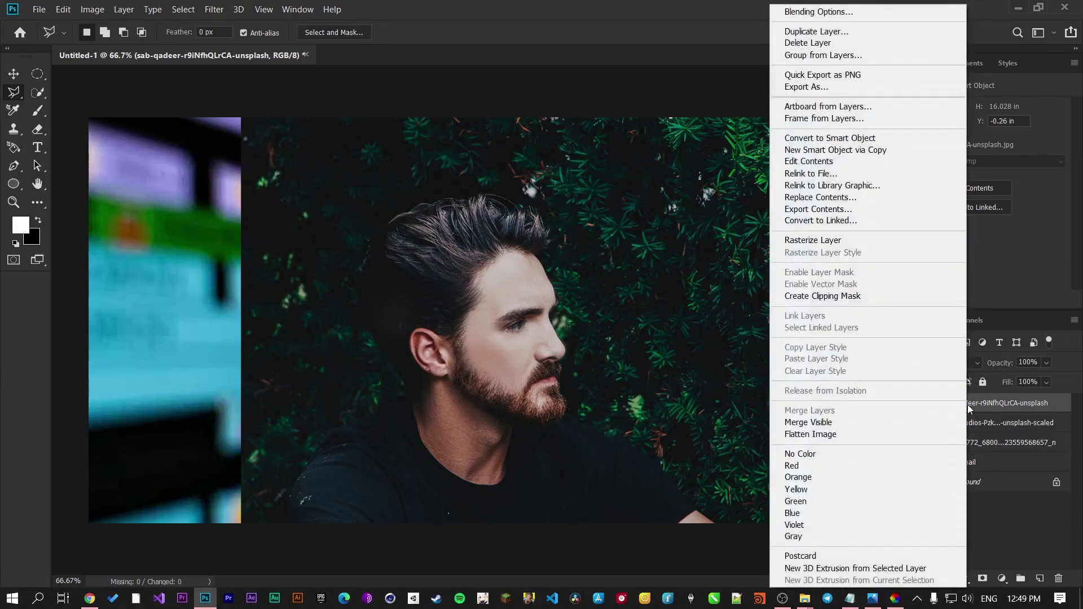
left_click(854, 241)
Step: Outline a four-sided area of foliage in front of the man's face with the Polygonal Lasso, delete it and deselect
left_click(578, 168)
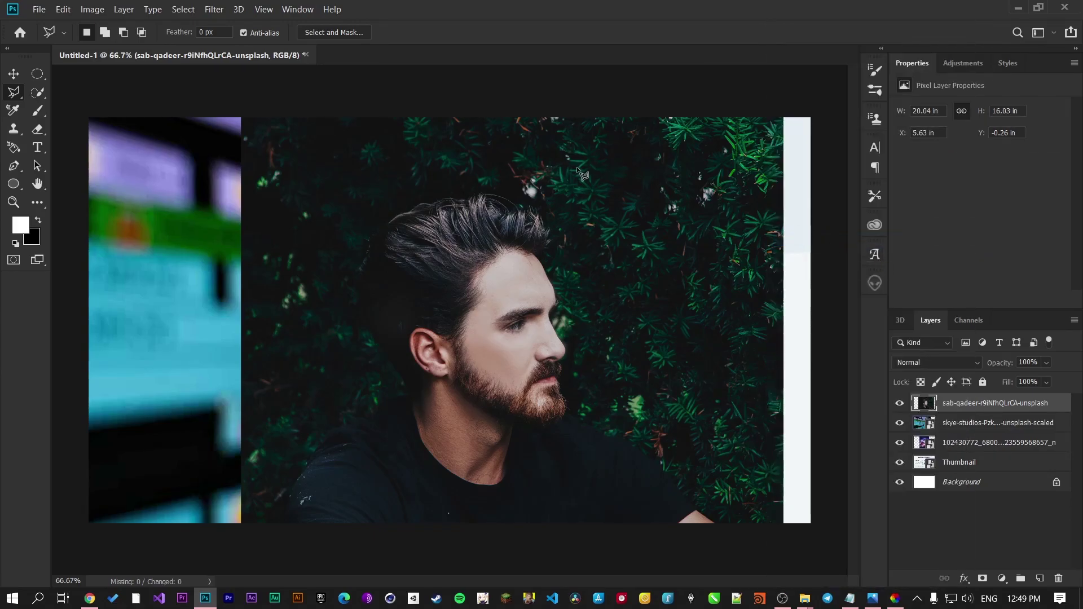
left_click(643, 415)
left_click(759, 322)
left_click(686, 153)
left_click(578, 170)
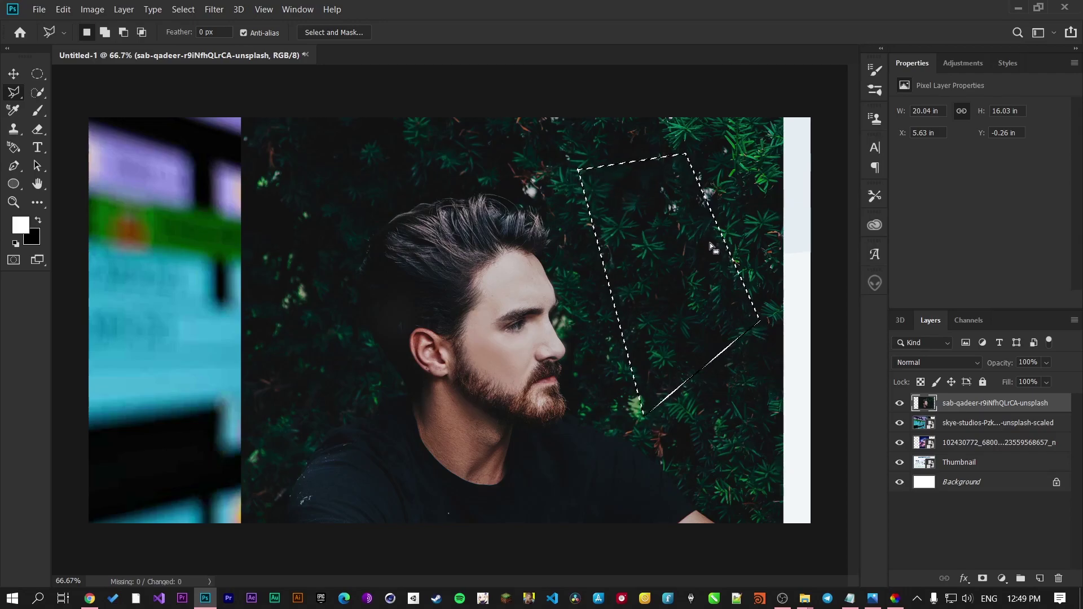
key("Delete")
key("ctrl+d")
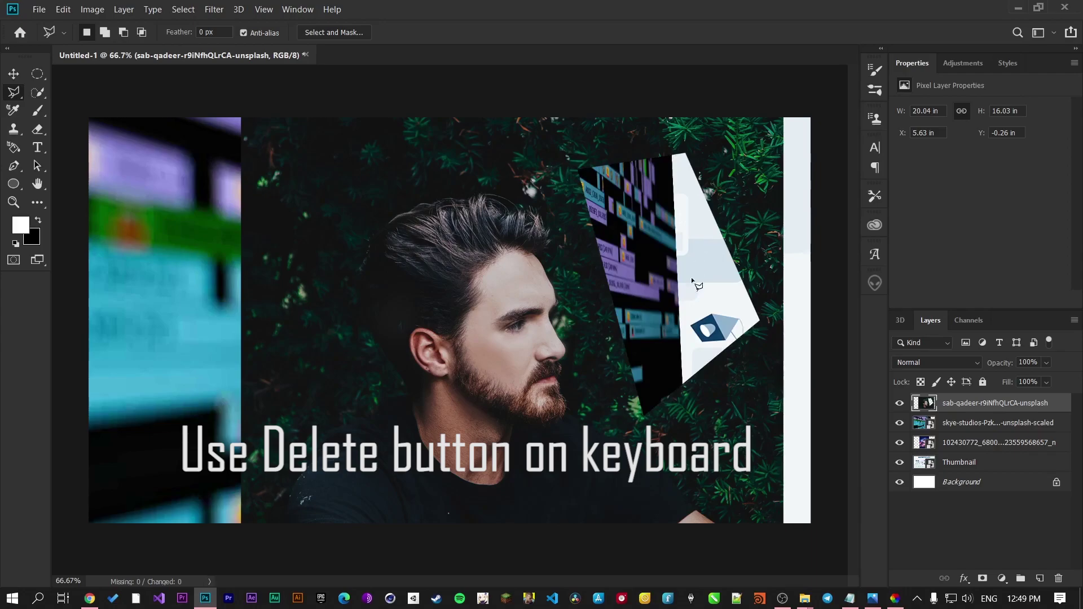
Step: Draw a small triangular Polygonal Lasso selection in the foliage above the man's hair and deselect it
left_click(507, 131)
left_click(533, 157)
double_click(484, 162)
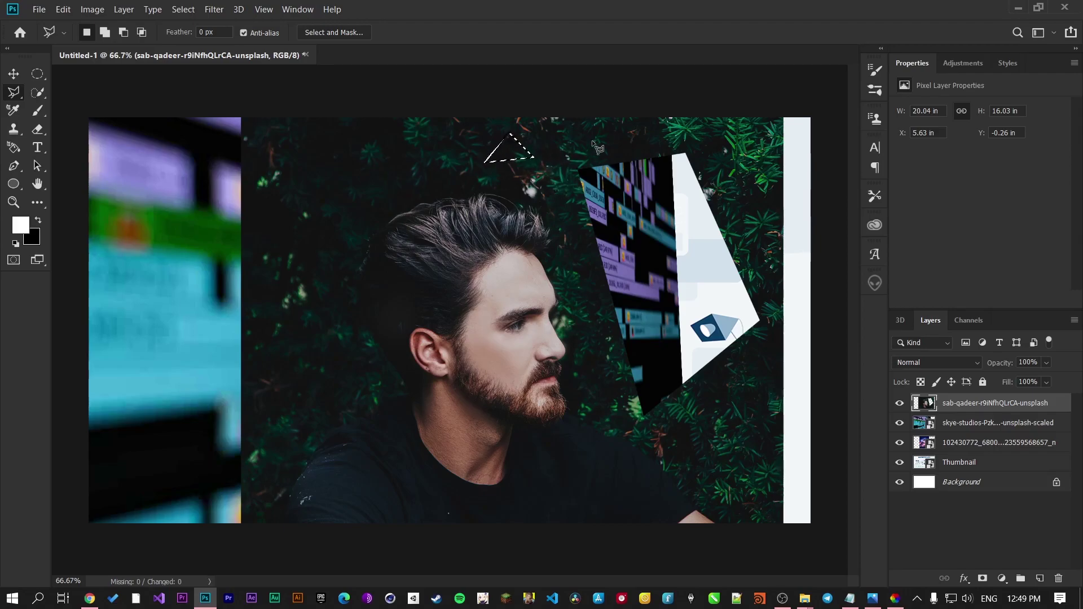
key("ctrl+d")
Step: Undo the deletion of the four-sided foliage area and clear the remaining selection
key("ctrl+z")
key("ctrl+z")
key("ctrl+z")
key("ctrl+z")
key("ctrl+d")
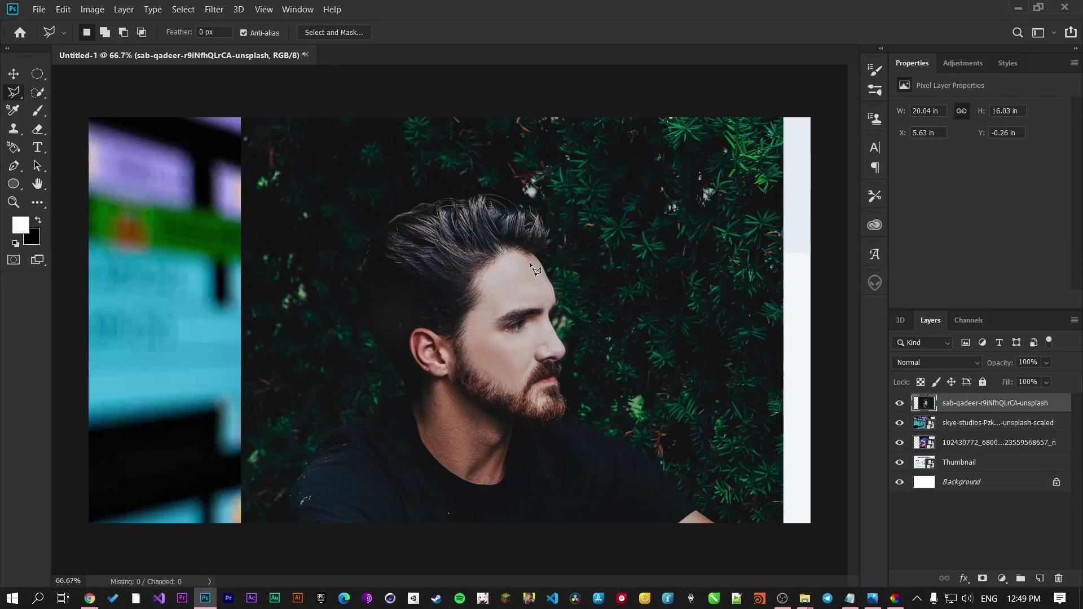
Step: Draw a freehand Lasso Tool selection through the foliage above and in front of the man's head, and deselect it
right_click(20, 93)
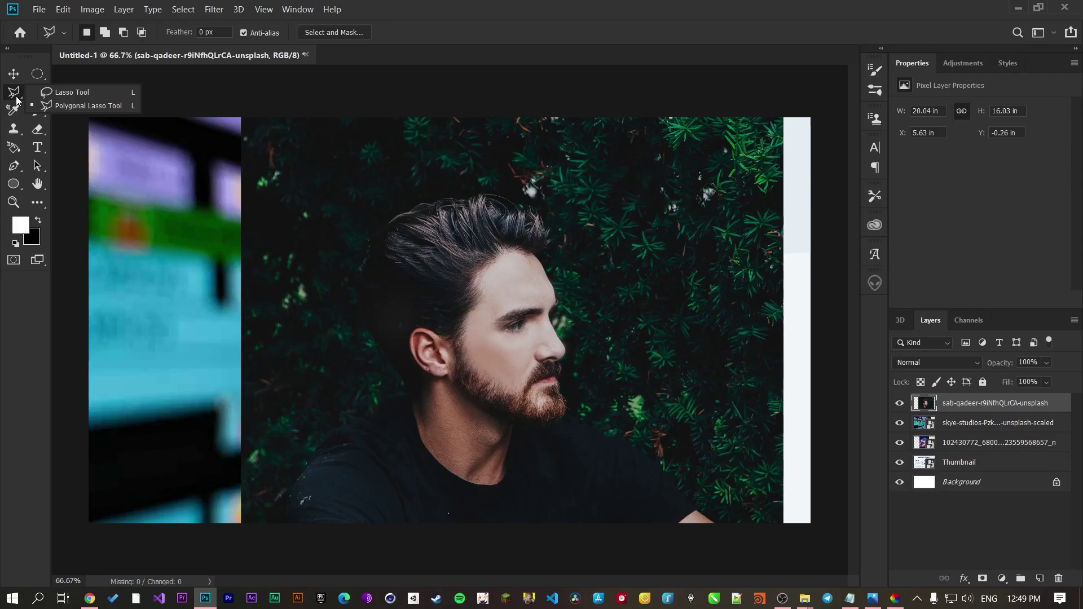
left_click(51, 94)
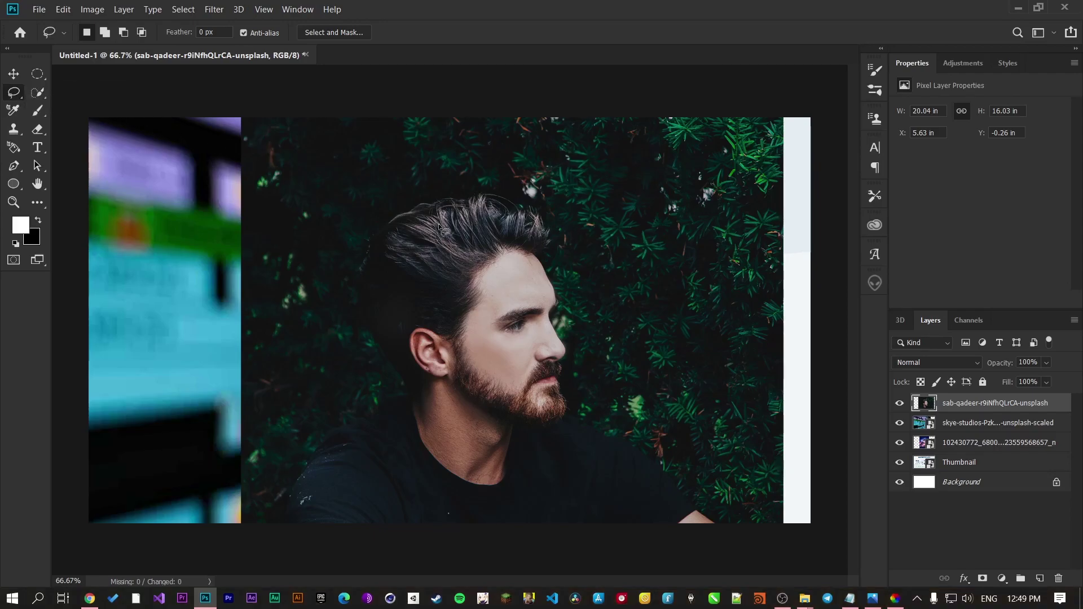
mouse_move(502, 177)
left_mouse_down()
mouse_move(656, 193)
mouse_move(667, 297)
mouse_move(736, 242)
mouse_move(717, 141)
mouse_move(710, 178)
mouse_move(729, 146)
mouse_move(643, 134)
mouse_move(522, 143)
mouse_move(493, 175)
left_mouse_up()
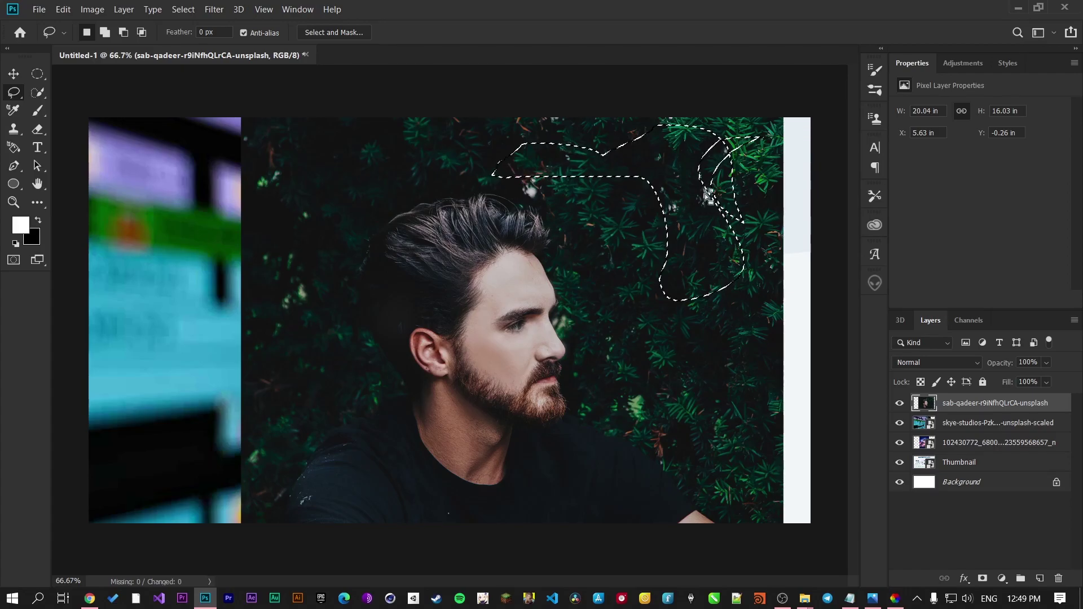
left_click(616, 182)
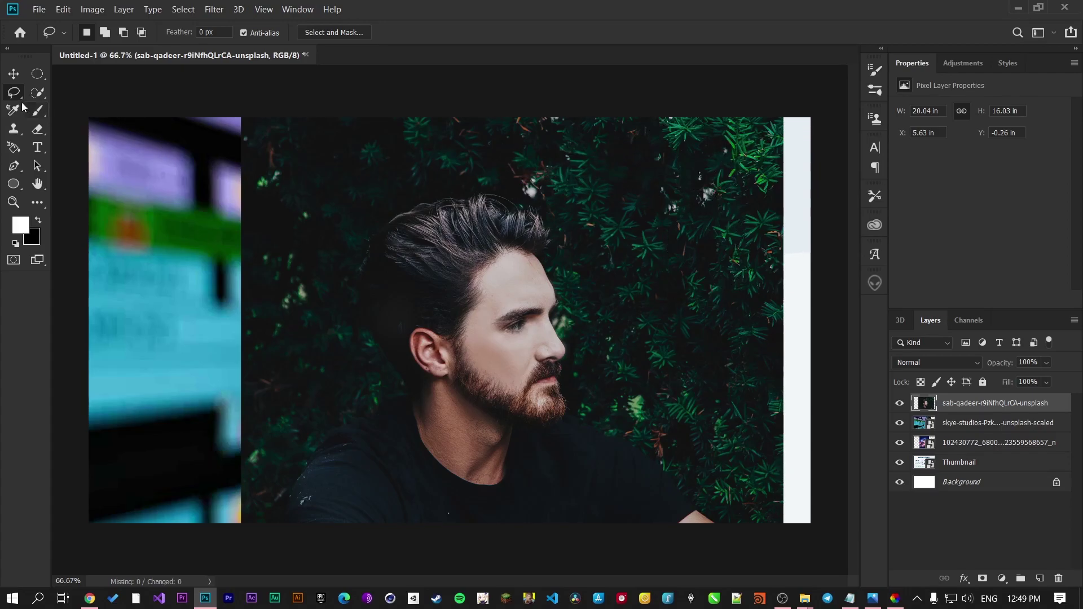
Step: Activate the Quick Selection Tool and enlarge its brush to 150
left_click(44, 89)
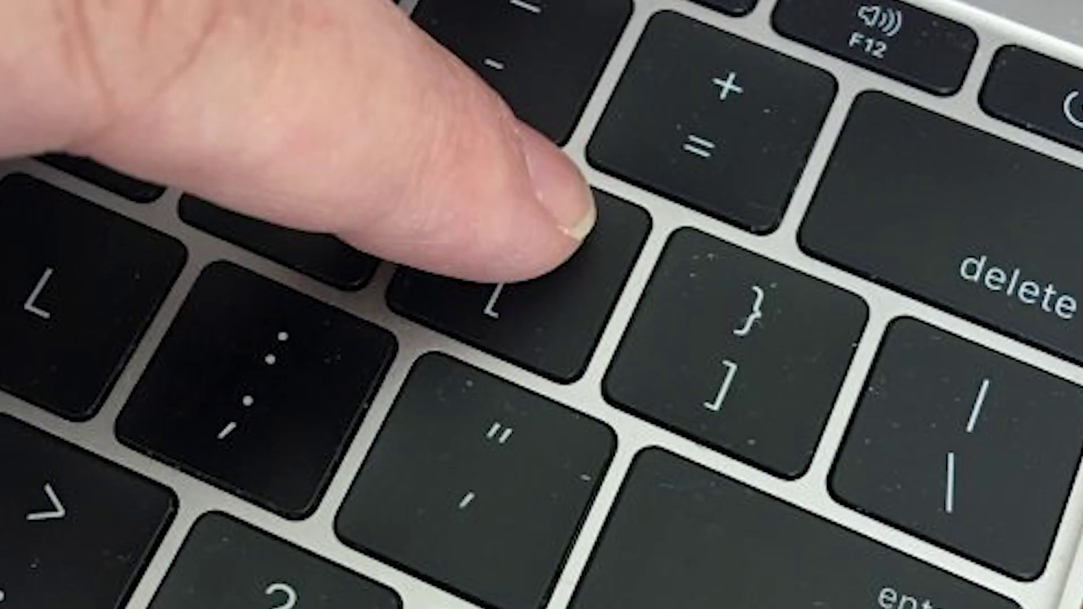
key("bracketright")
key("bracketright")
key("bracketright")
key("bracketright")
key("bracketright")
key("bracketright")
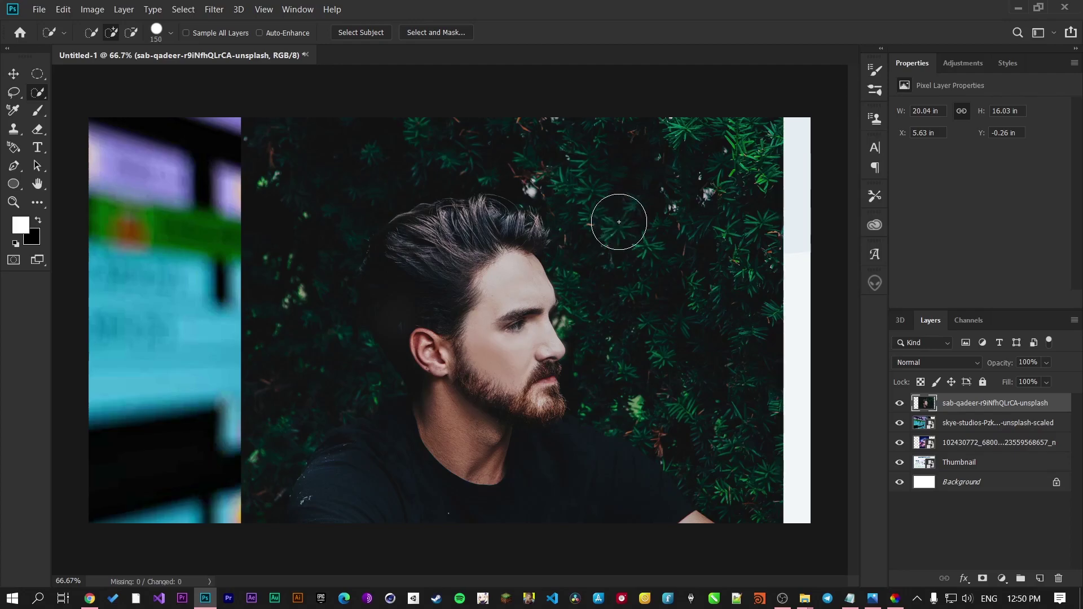
Step: Brush a Quick Selection across the foliage around the man's head, and deselect it
mouse_move(618, 222)
left_mouse_down()
mouse_move(711, 277)
mouse_move(709, 336)
left_mouse_up()
mouse_move(717, 291)
left_mouse_down()
mouse_move(452, 153)
mouse_move(347, 164)
mouse_move(346, 257)
mouse_move(283, 283)
left_mouse_up()
key("ctrl+d")
Step: Sample the foliage at two spots with the Magic Wand Tool at tolerance 10, deselecting after each
right_click(39, 95)
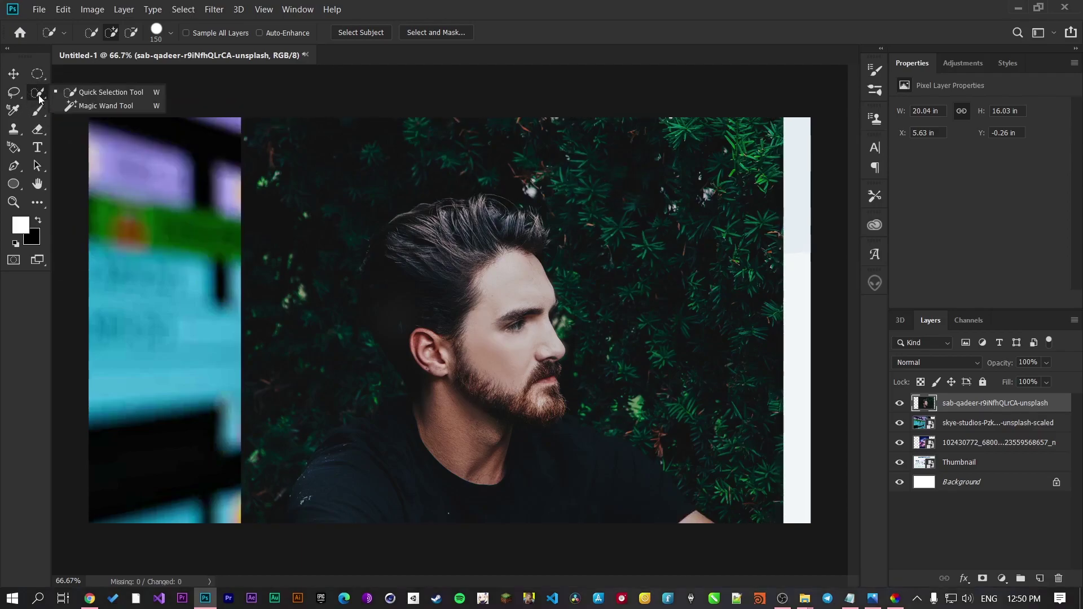
left_click(80, 106)
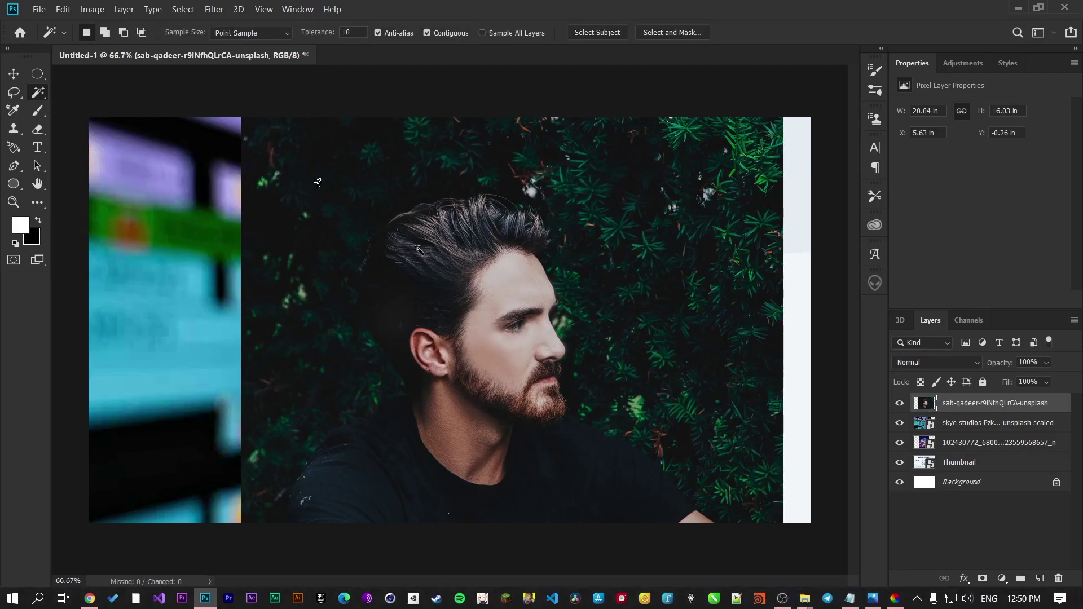
left_click(662, 172)
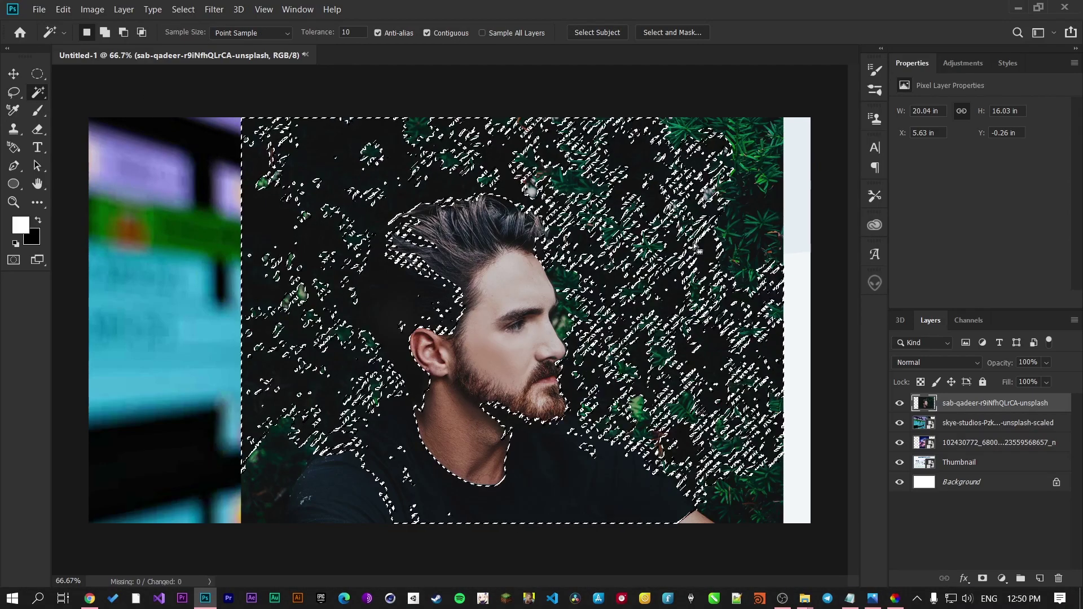
key("ctrl+d")
left_click(641, 269)
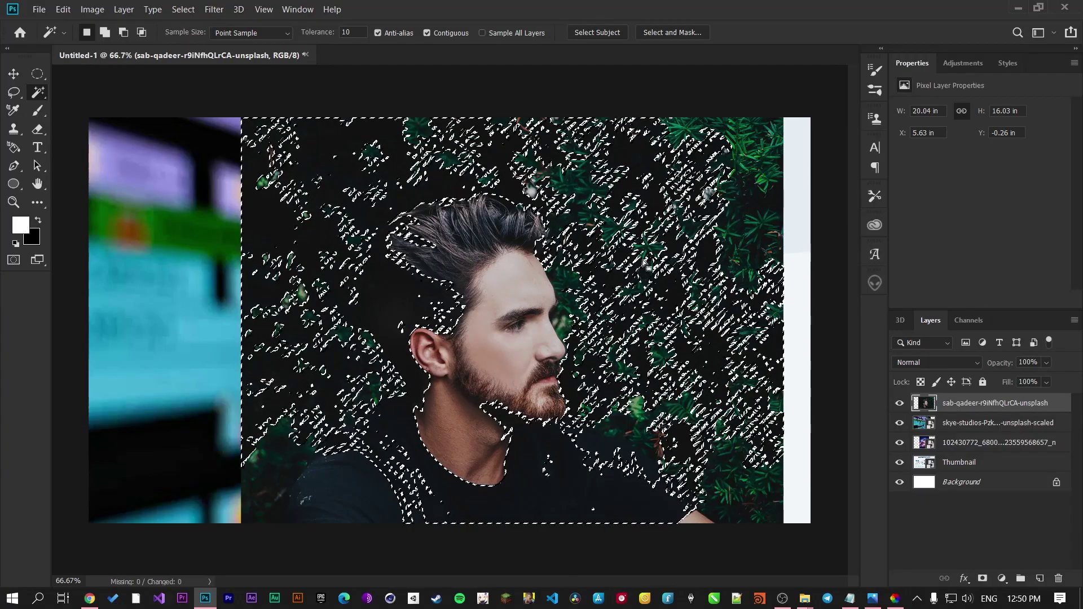
key("ctrl+d")
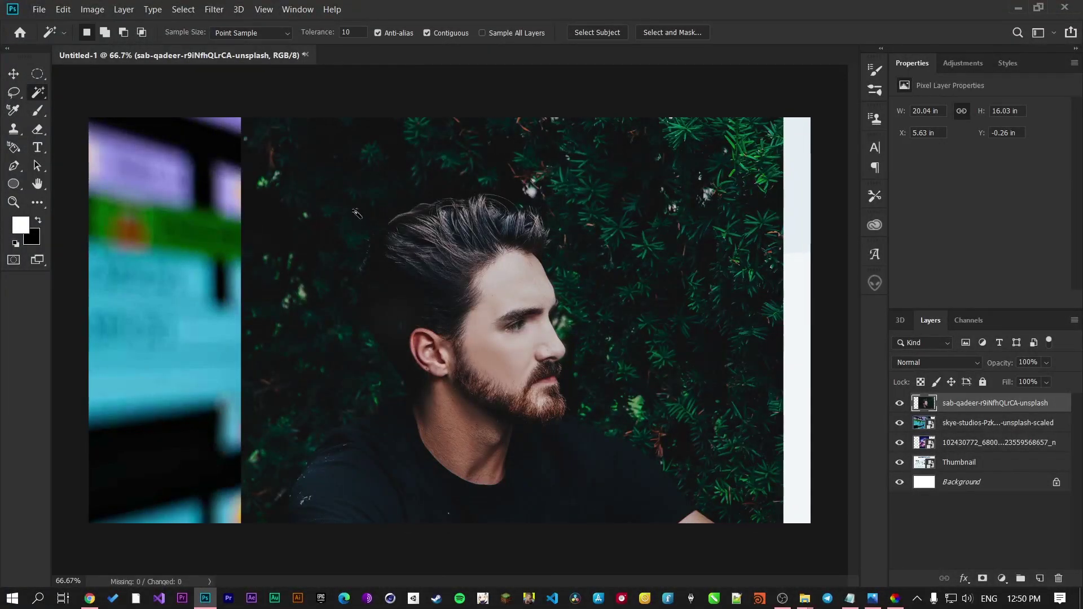
Step: Activate the Pen Tool in Path mode and place the path's first anchor at the tip of the man's nose
right_click(37, 93)
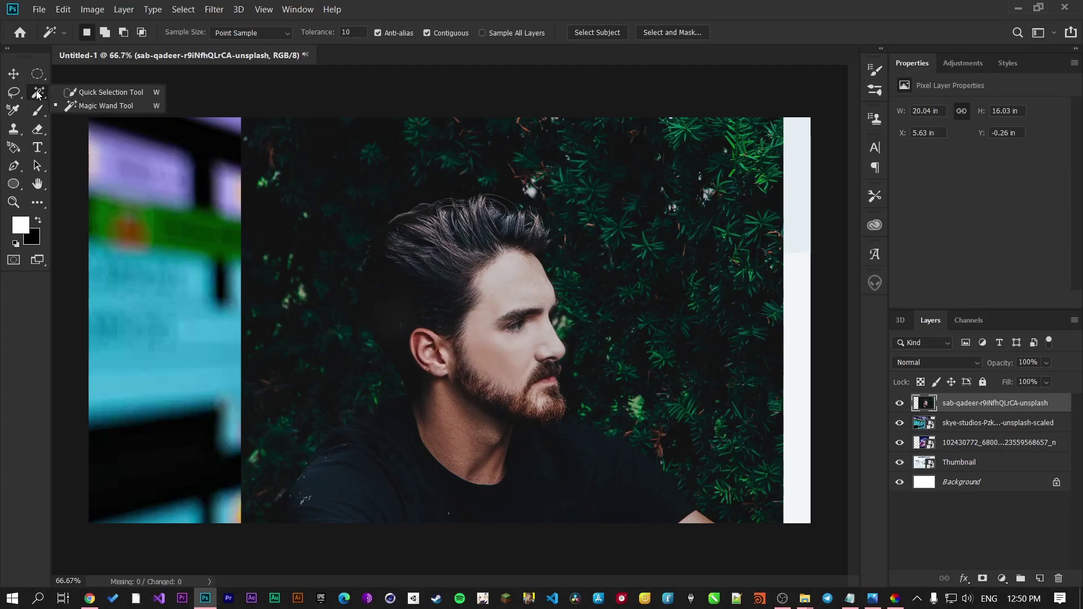
left_click(12, 166)
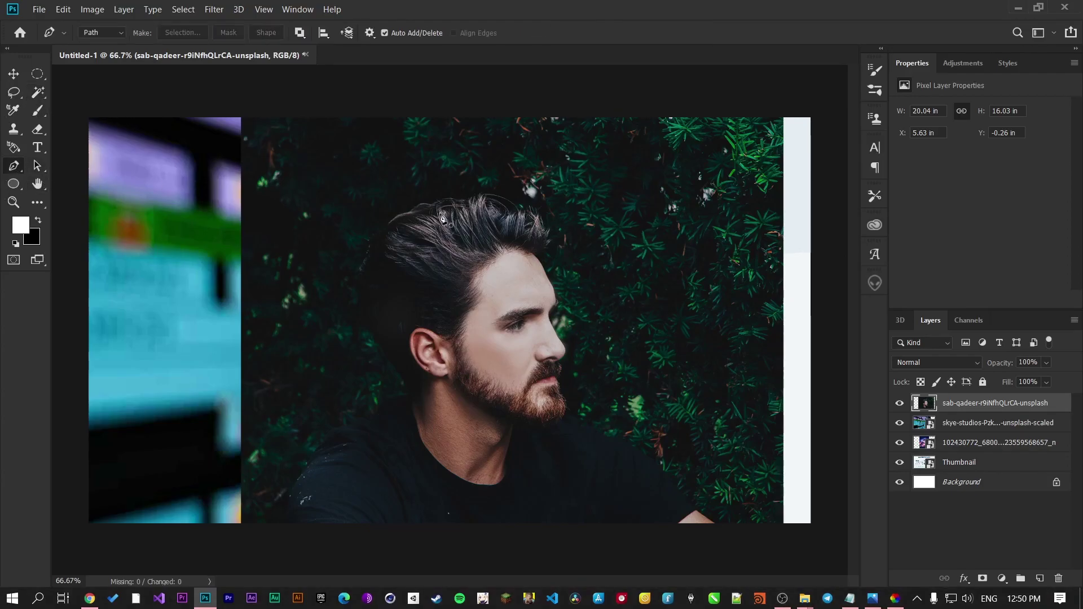
scroll(671, 298, "up", 2)
scroll(587, 336, "down", 2)
scroll(587, 335, "down", 1)
scroll(587, 336, "up", 2)
scroll(587, 336, "down", 2)
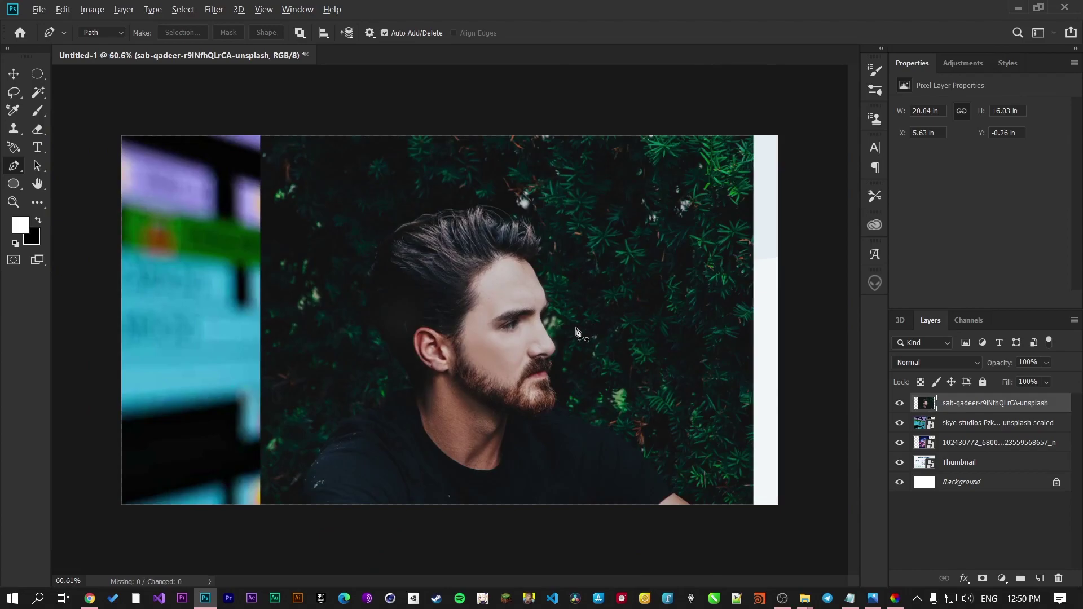
scroll(576, 332, "up", 5)
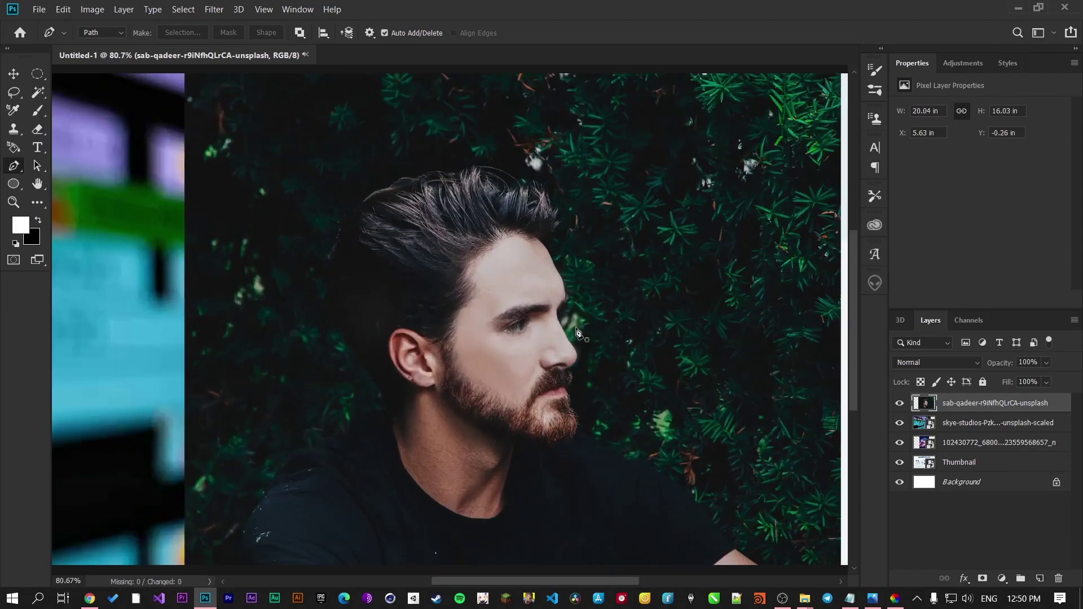
scroll(573, 333, "down", 5)
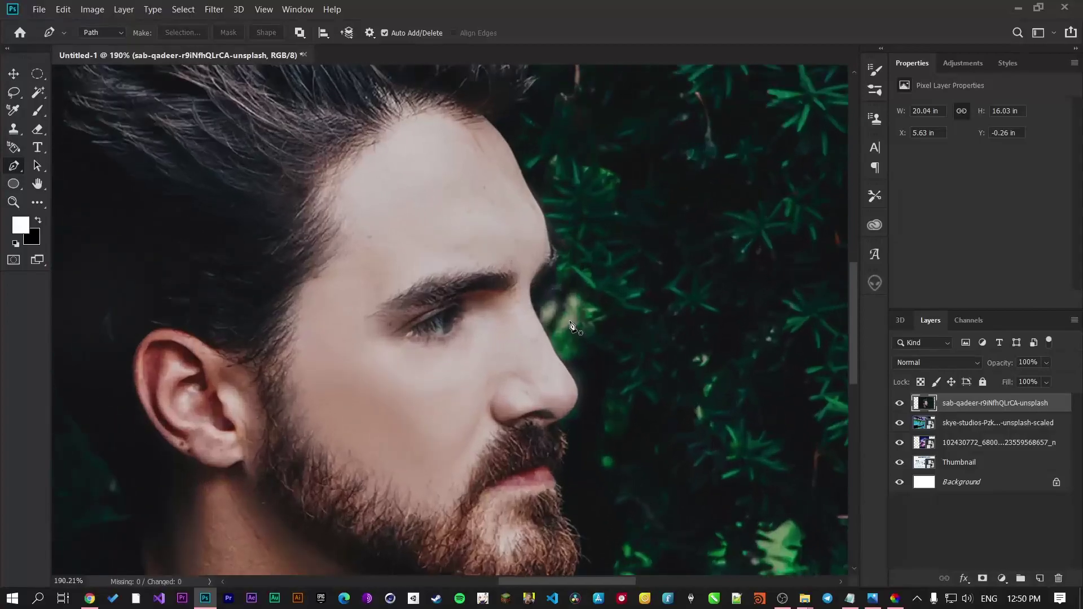
scroll(571, 327, "up", 3)
scroll(571, 326, "up", 4)
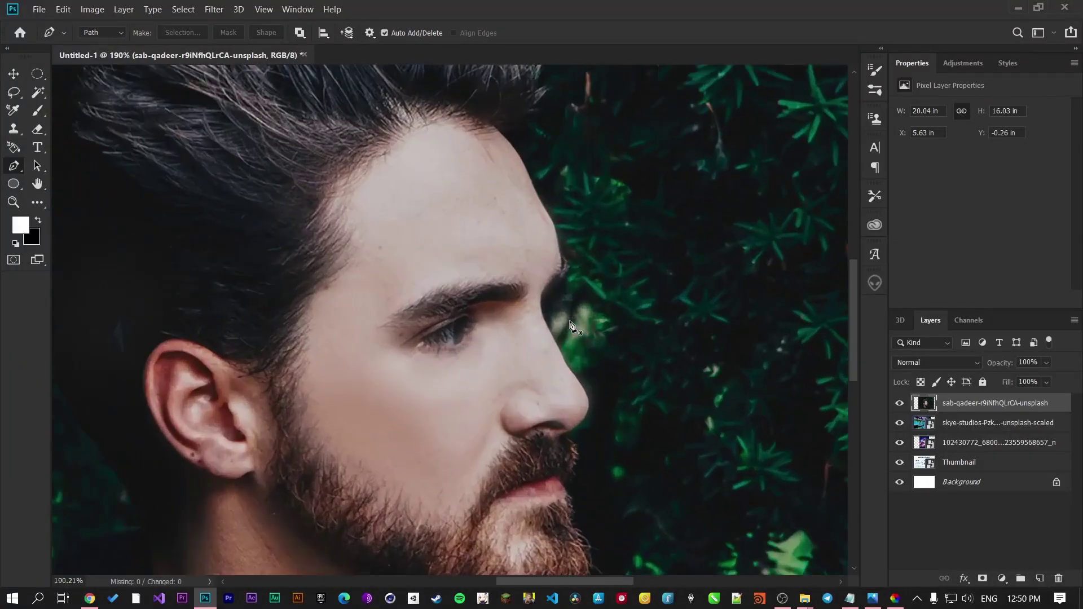
scroll(592, 452, "down", 1)
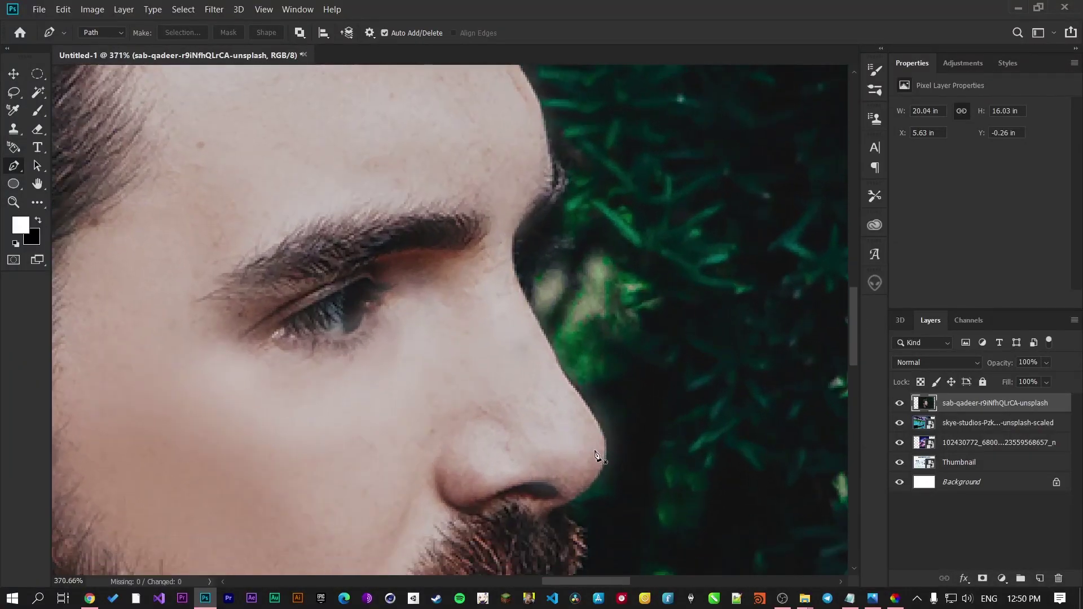
left_click(603, 431)
Step: Extend the path with curved anchor points up the bridge of the nose toward the brow
scroll(603, 444, "up", 3)
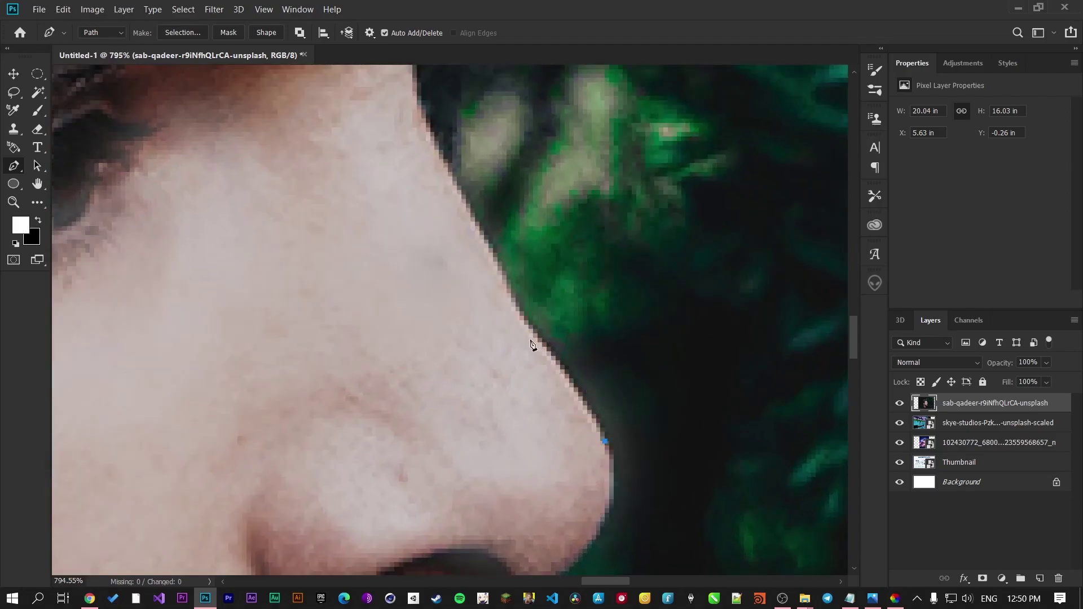
left_click_drag(530, 326, 505, 317)
mouse_move(518, 303)
left_mouse_down()
mouse_move(509, 324)
mouse_move(499, 313)
left_mouse_up()
scroll(451, 158, "down", 1)
scroll(452, 170, "up", 5)
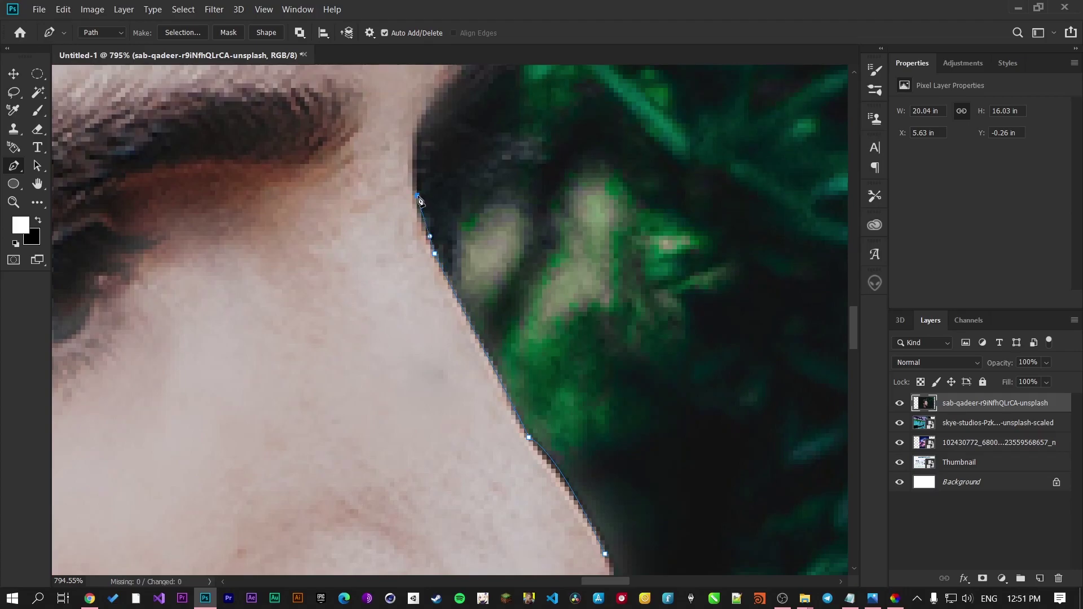
Step: Convert the closed path around the nose to a new anti-aliased selection with a 0-pixel feather radius, and deselect it
scroll(467, 165, "down", 6)
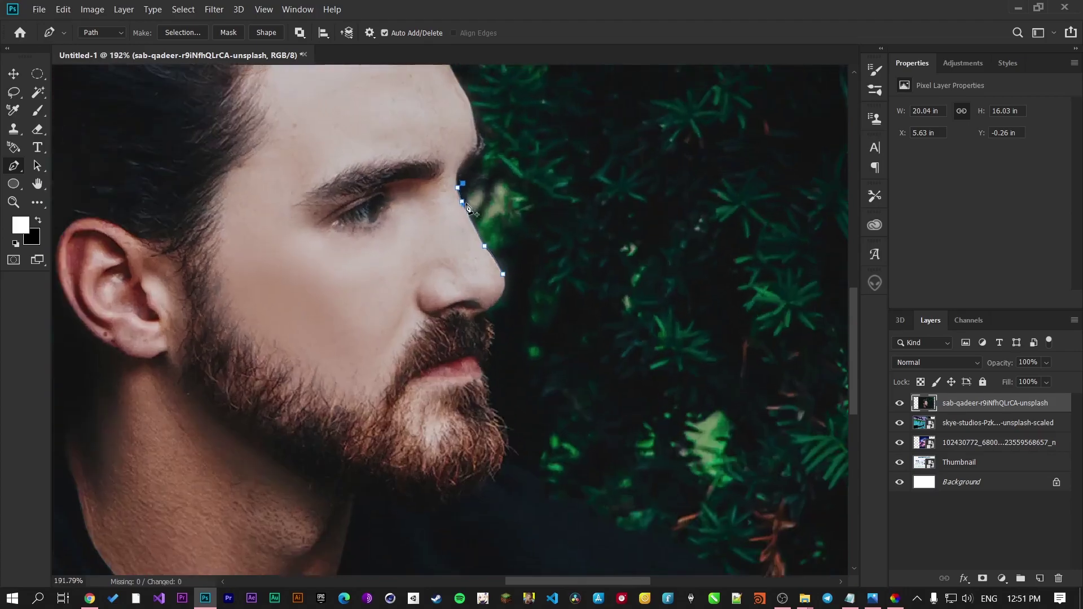
scroll(460, 77, "up", 3)
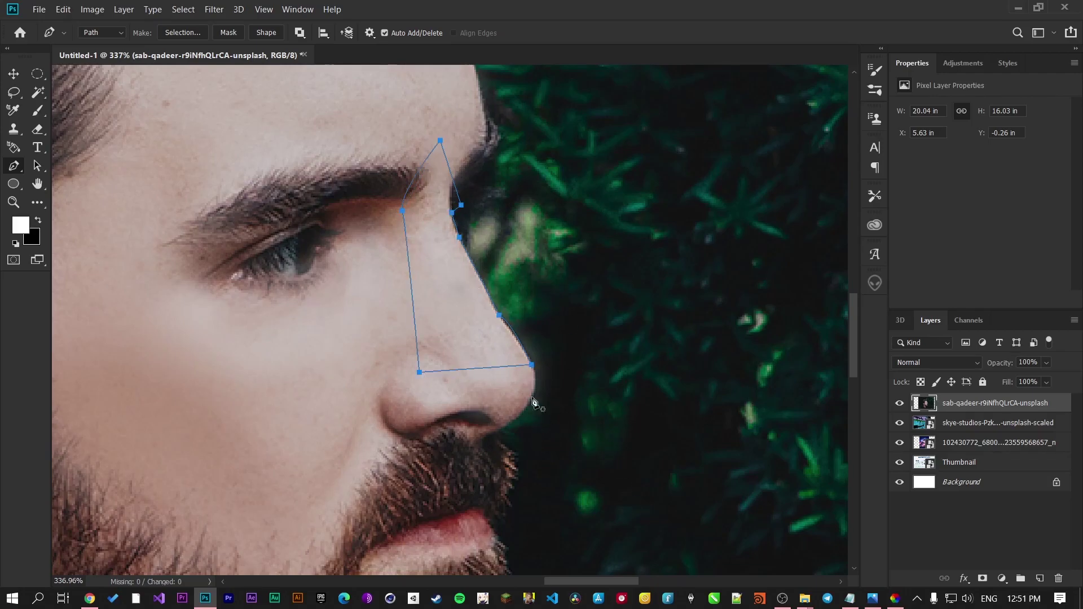
right_click(481, 340)
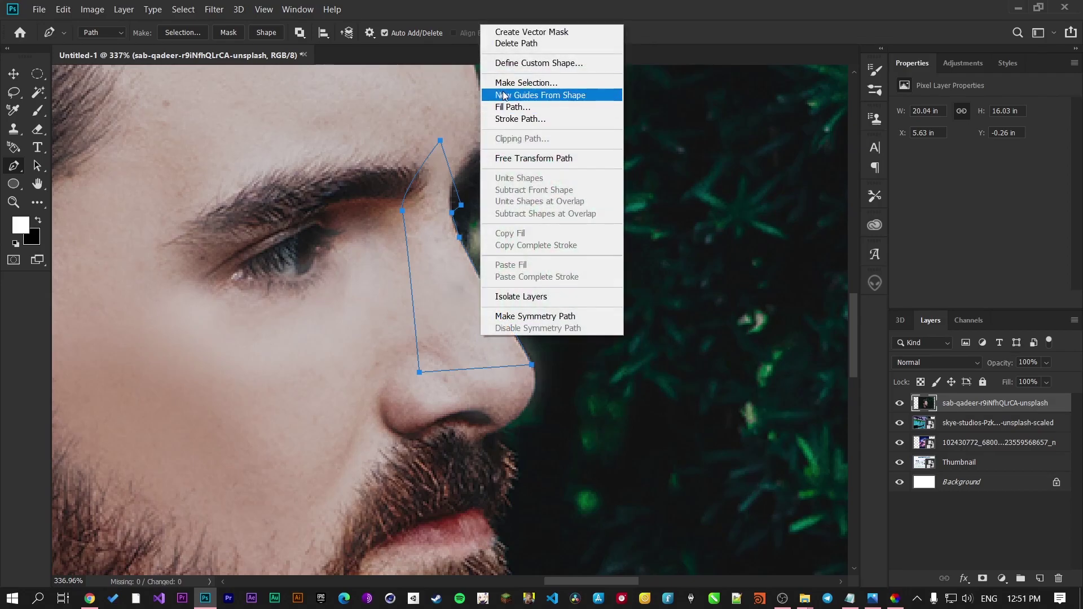
left_click(523, 83)
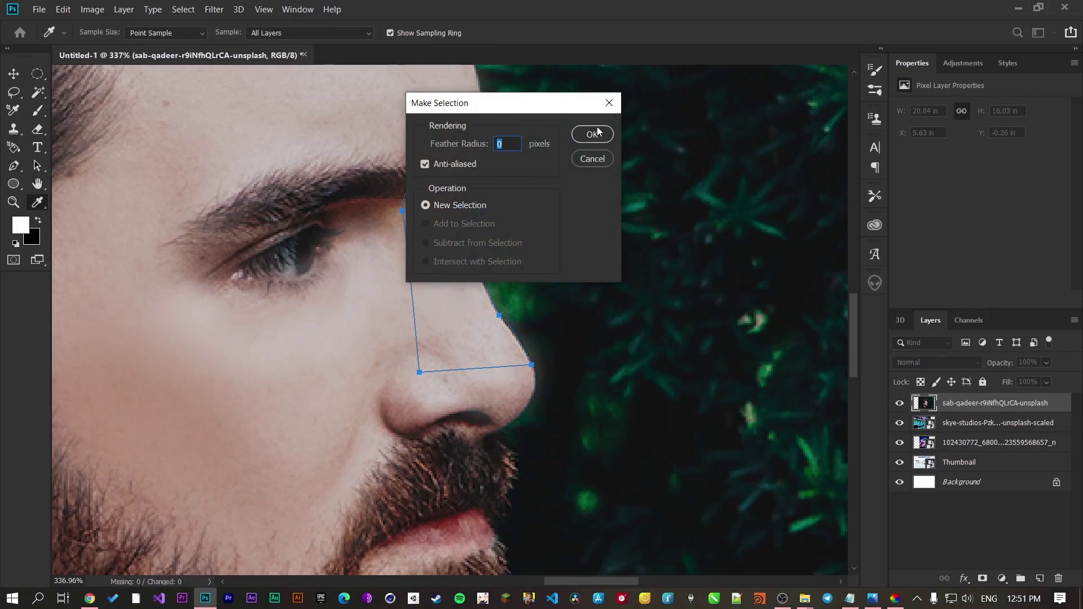
left_click(593, 134)
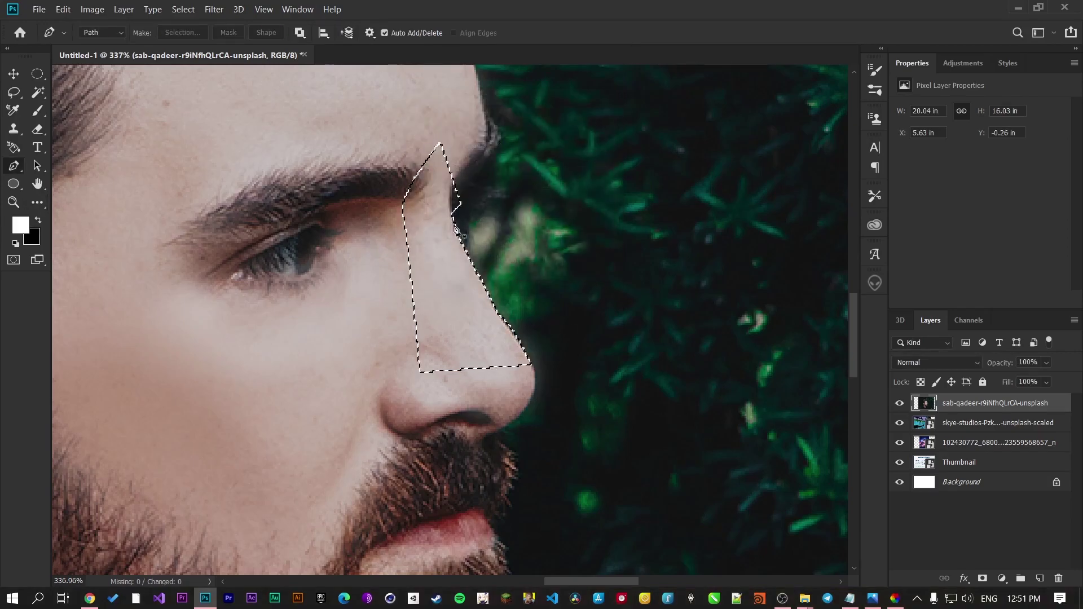
key("ctrl+d")
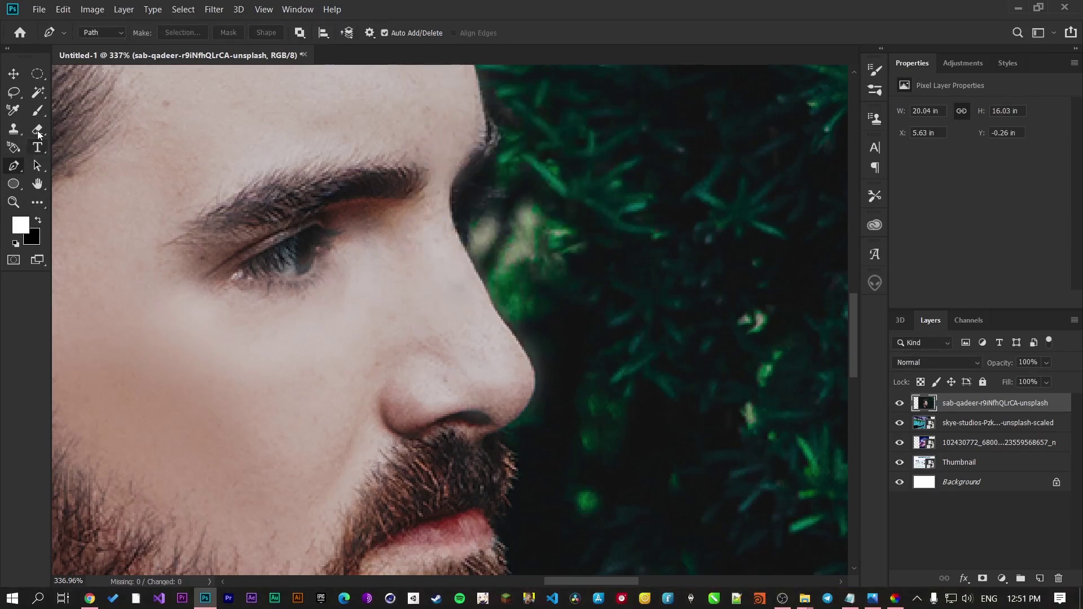
Step: Brush a selection over the foliage in front of the man's face with the Quick Selection Tool at size 150
left_click(37, 94)
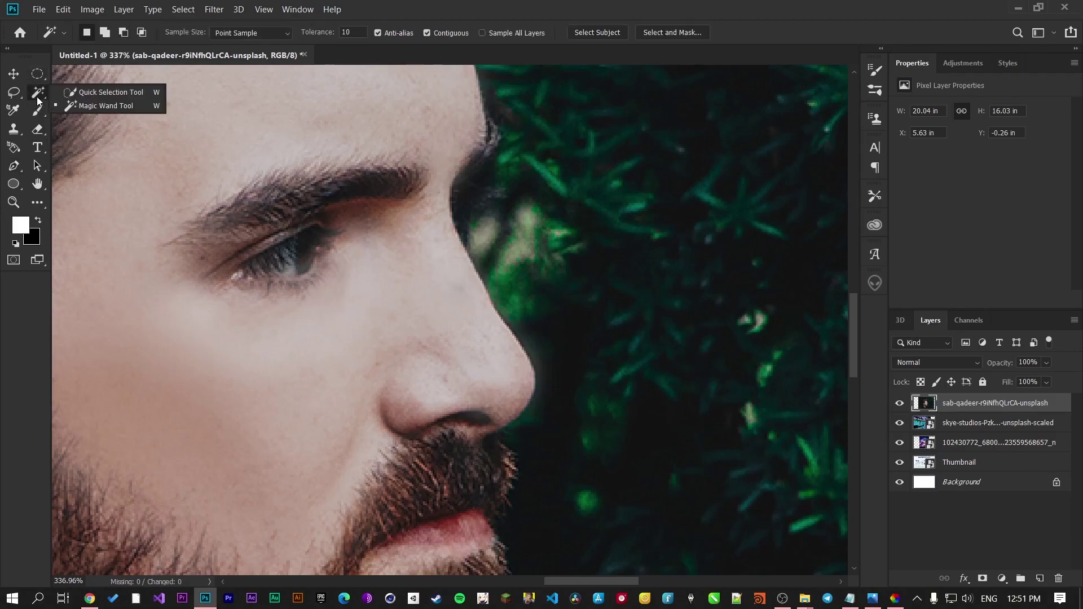
left_click(91, 94)
scroll(496, 229, "down", 10)
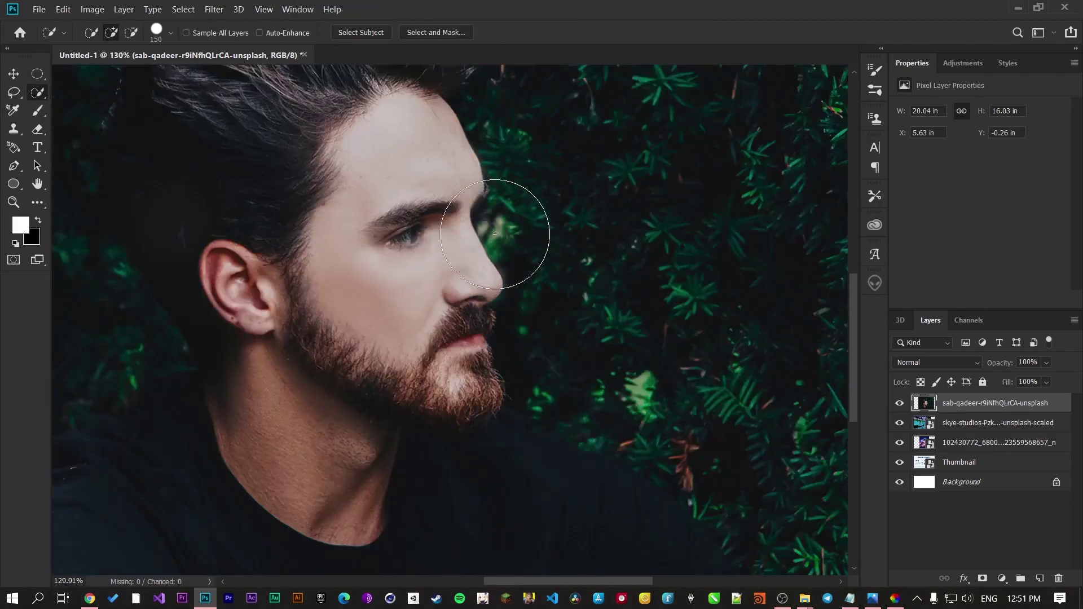
mouse_move(682, 244)
left_mouse_down()
mouse_move(741, 192)
mouse_move(759, 63)
mouse_move(794, 232)
mouse_move(777, 342)
left_mouse_up()
scroll(767, 367, "up", 5)
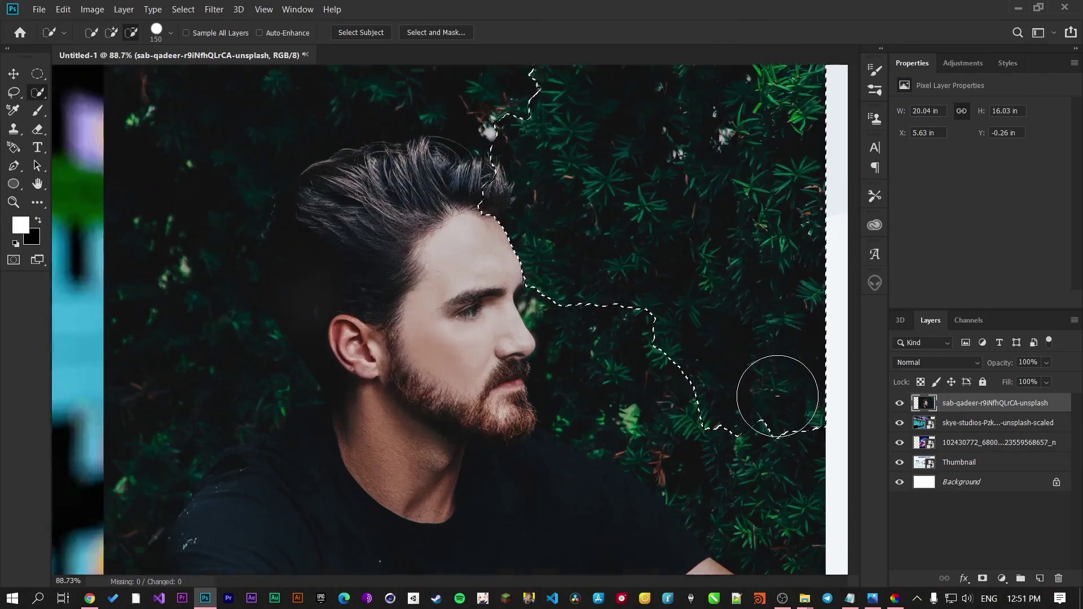
Step: Reduce the Quick Selection brush to 45 and subtract the front tuft of the man's hair from the selection
scroll(289, 120, "up", 5)
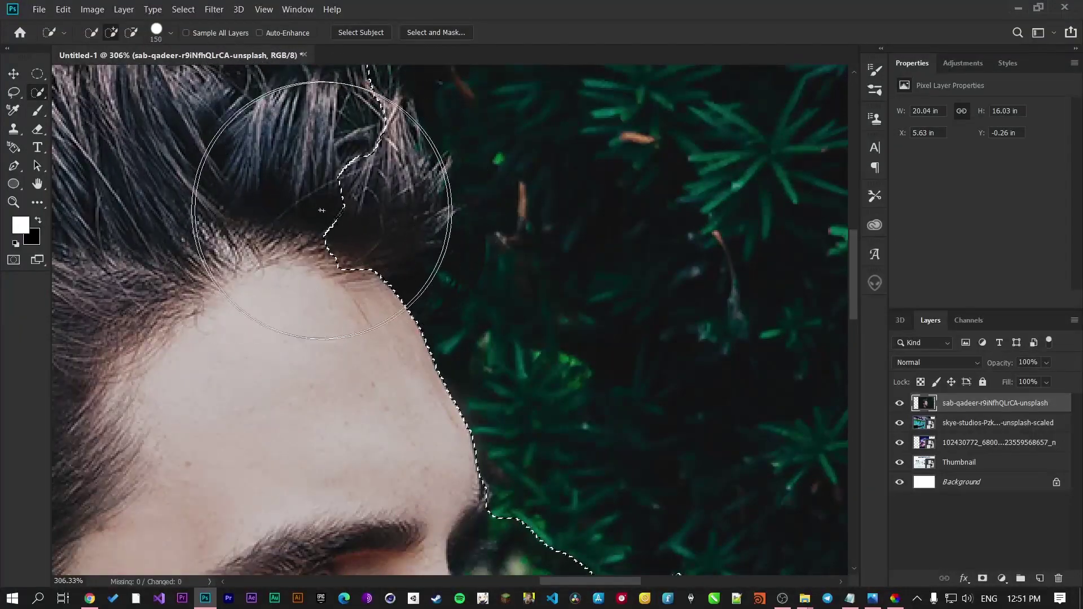
key("bracketleft")
key("bracketleft")
key("bracketleft")
key("bracketleft")
key("bracketleft")
key("bracketleft")
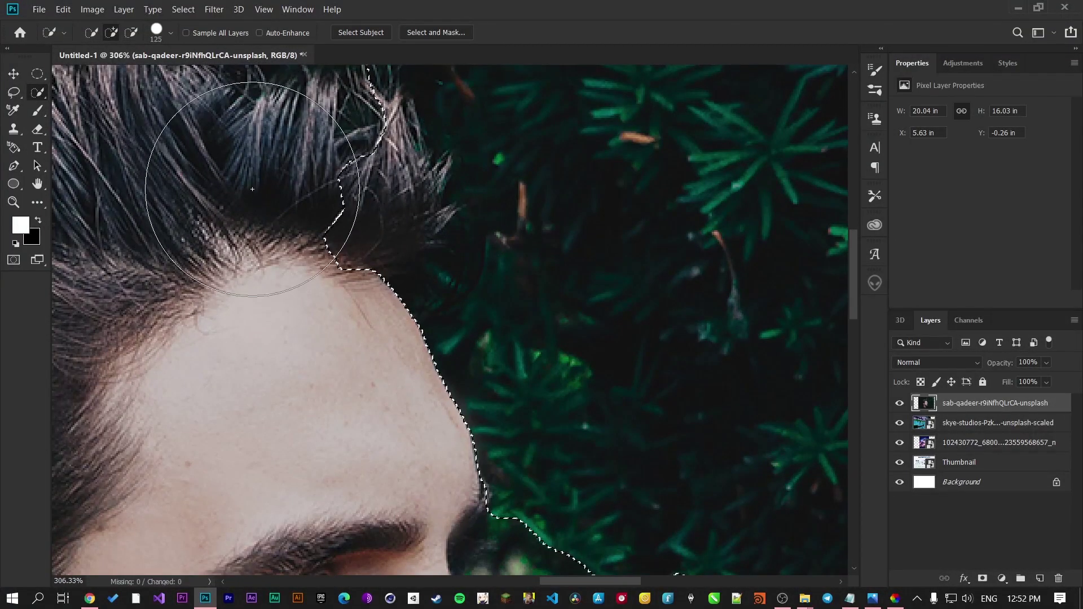
key("alt")
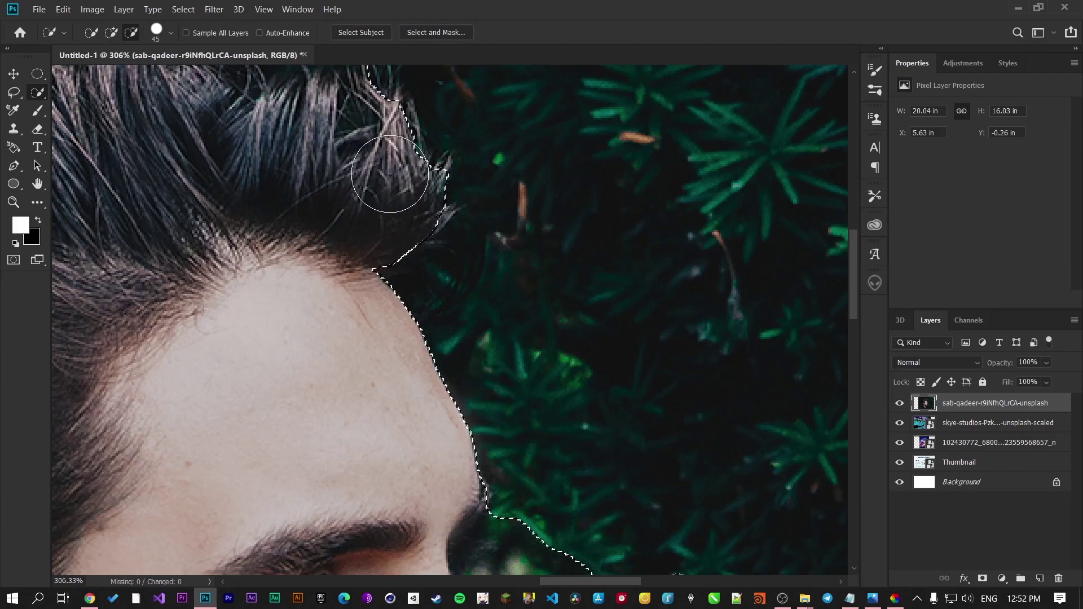
Step: Extend the foliage selection down past the man's nose and beard toward his shoulder
scroll(371, 183, "down", 6)
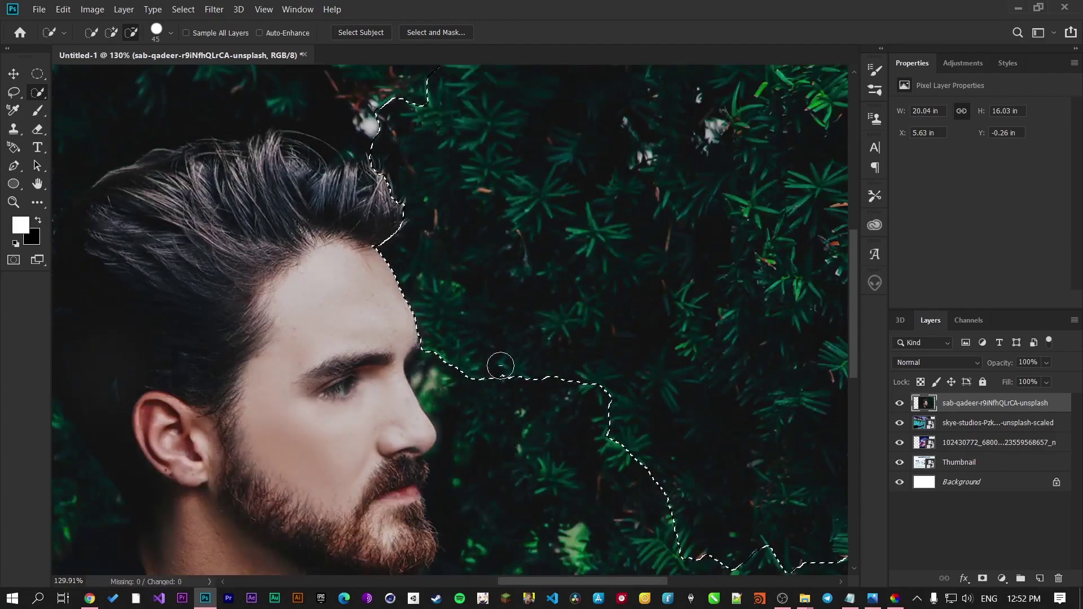
scroll(591, 333, "down", 1)
mouse_move(590, 329)
left_mouse_down()
mouse_move(614, 321)
mouse_move(589, 410)
mouse_move(592, 400)
mouse_move(710, 480)
mouse_move(701, 533)
left_mouse_up()
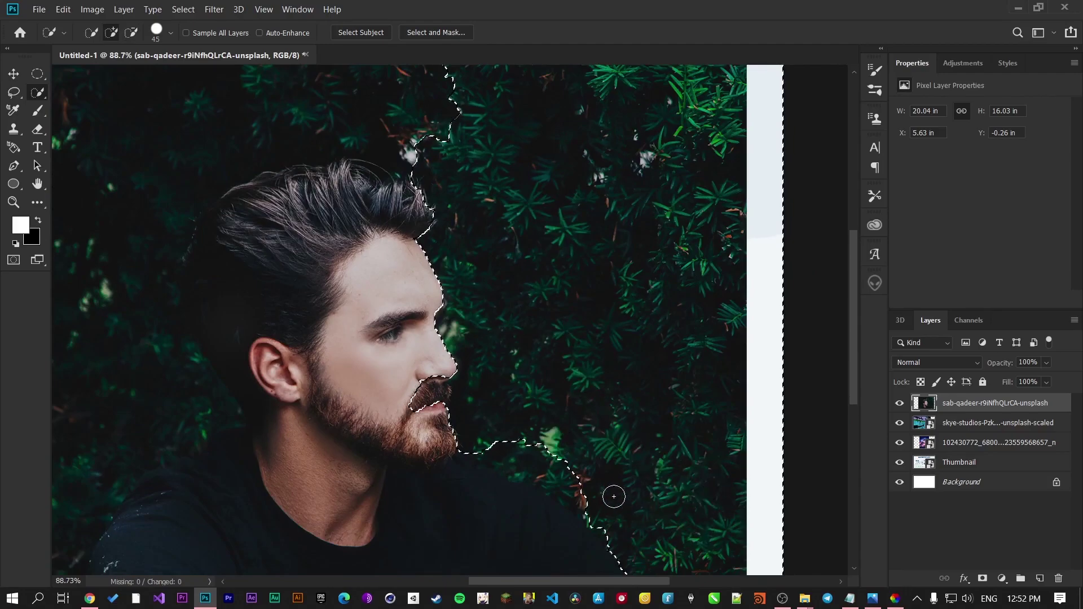
left_click(529, 451)
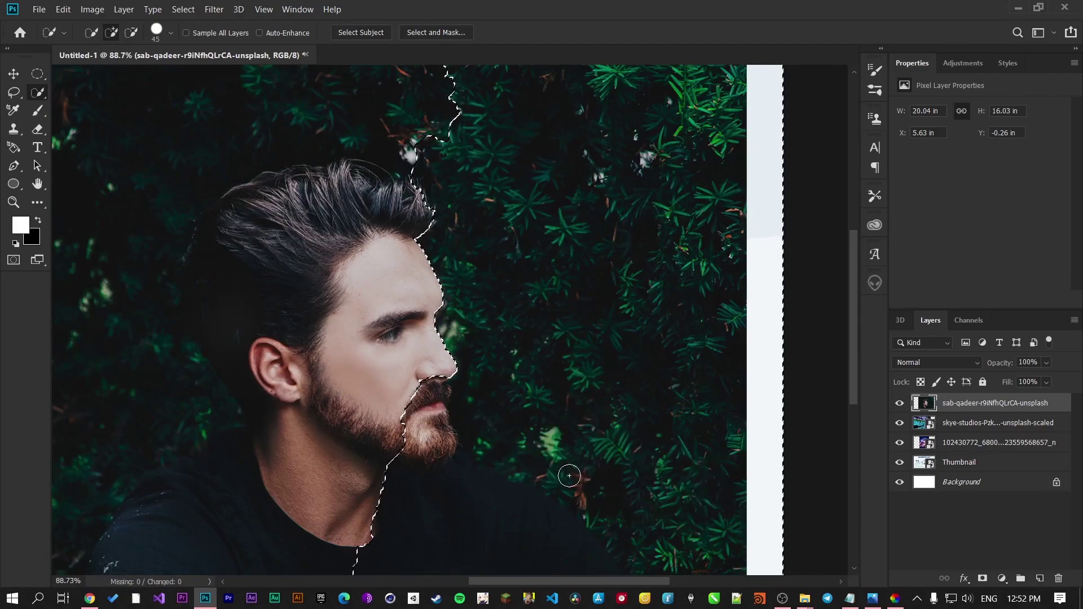
Step: Subtract the man's beard, mouth and black shirt from the foliage selection
scroll(451, 407, "up", 3)
scroll(448, 405, "down", 4)
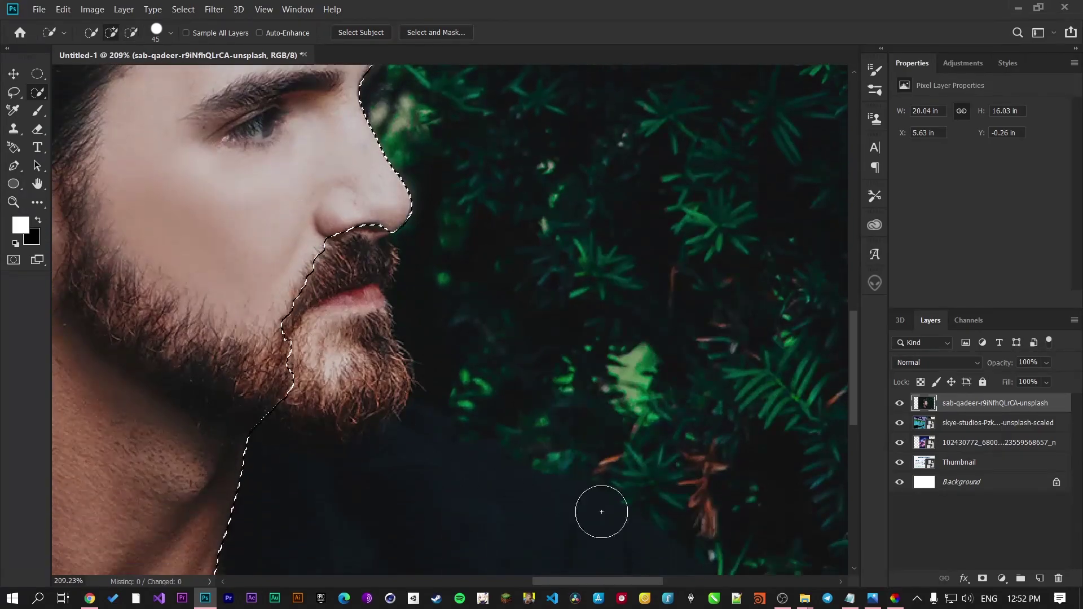
scroll(447, 355, "down", 2)
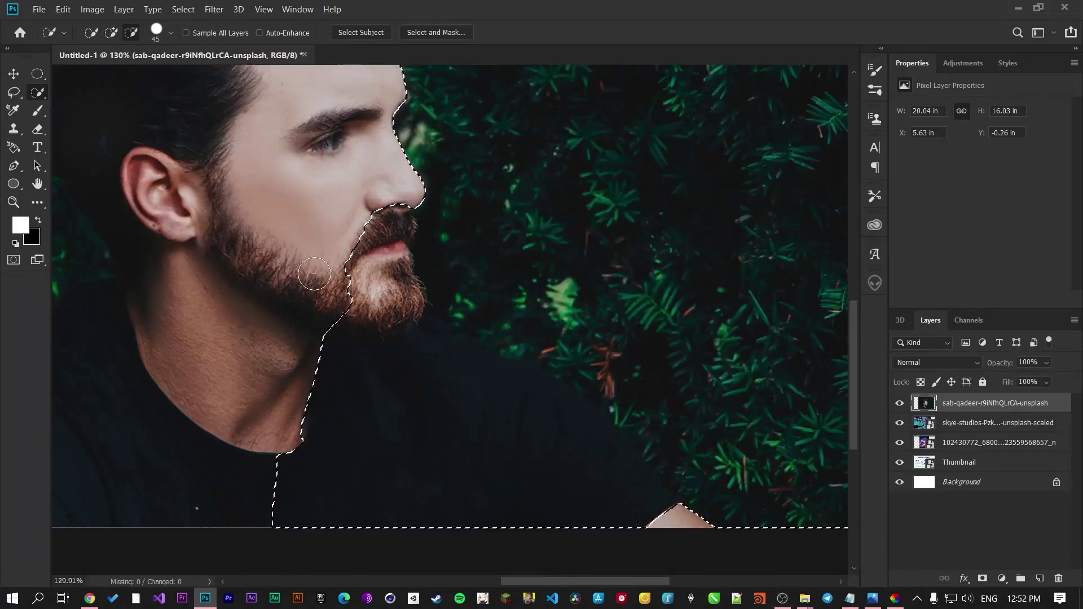
mouse_move(350, 244)
left_mouse_down()
mouse_move(361, 273)
mouse_move(366, 221)
mouse_move(364, 295)
mouse_move(378, 303)
mouse_move(384, 280)
mouse_move(393, 318)
mouse_move(329, 376)
mouse_move(355, 460)
mouse_move(303, 496)
mouse_move(499, 503)
left_mouse_up()
Step: Extend the foliage selection along the man's front shoulder, from his beard down past the orange leaves, up to the shirt edge
scroll(585, 387, "up", 6)
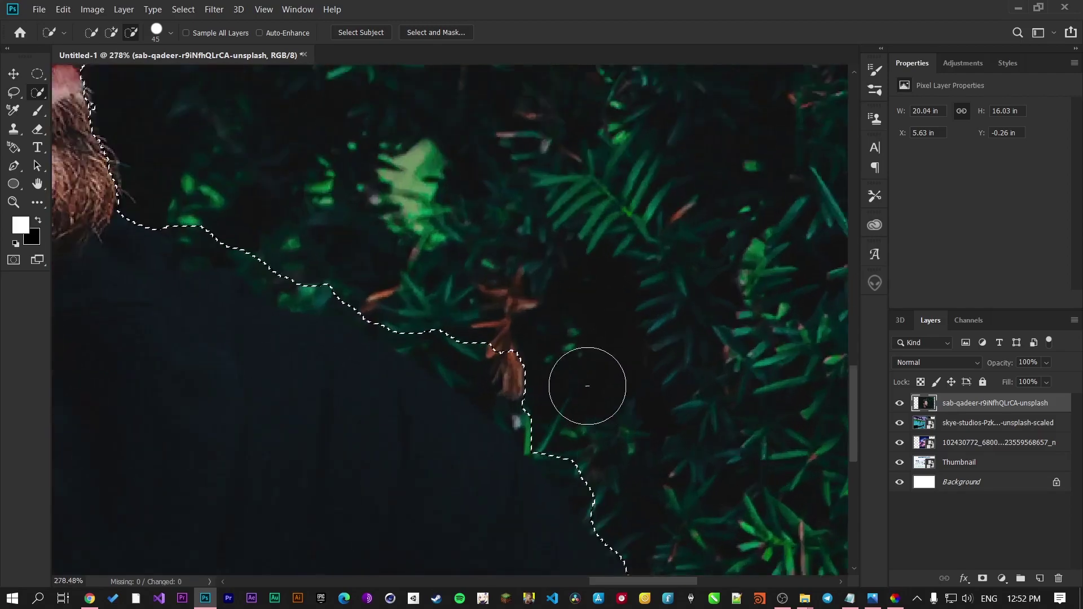
mouse_move(466, 327)
left_mouse_down()
mouse_move(490, 389)
mouse_move(449, 375)
mouse_move(264, 237)
left_mouse_up()
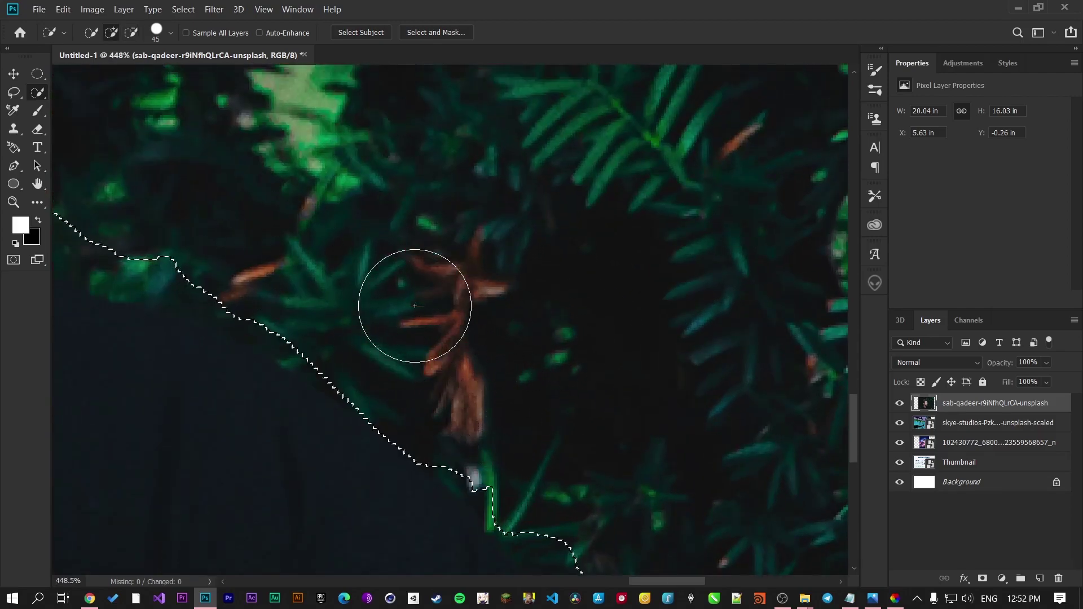
scroll(418, 310, "left", 3)
scroll(418, 310, "up", 1)
scroll(417, 310, "left", 2)
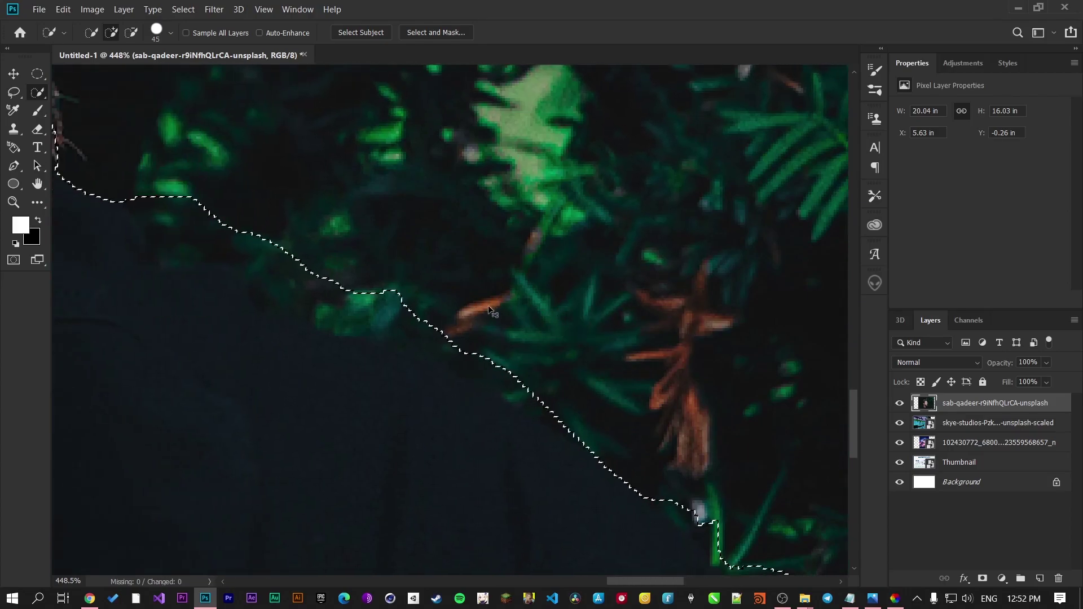
mouse_move(503, 312)
left_mouse_down()
mouse_move(464, 285)
mouse_move(357, 249)
mouse_move(368, 265)
left_mouse_up()
scroll(329, 213, "up", 5)
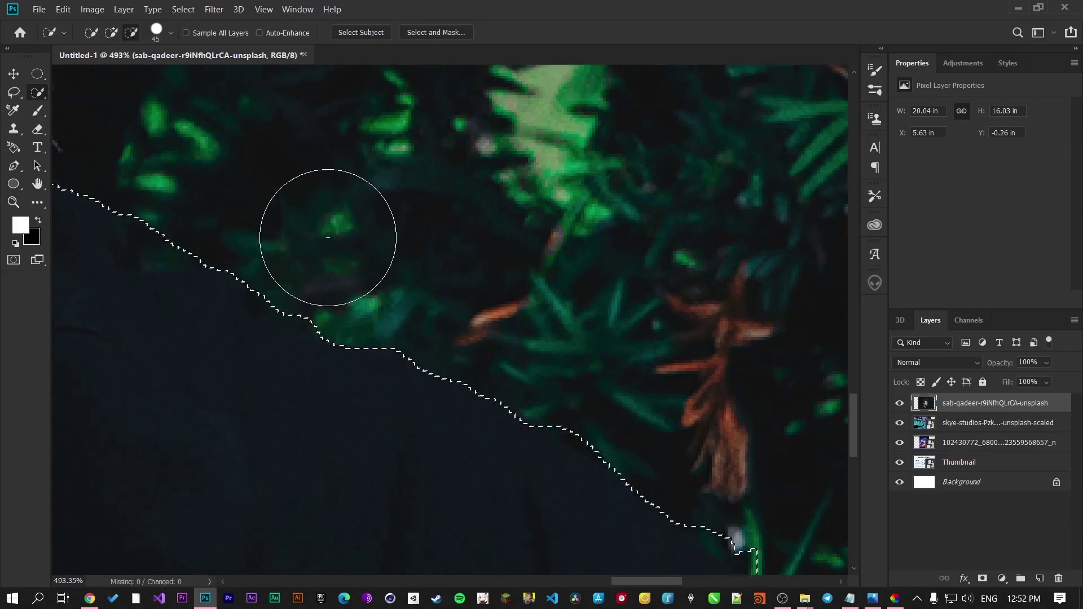
scroll(328, 238, "down", 5)
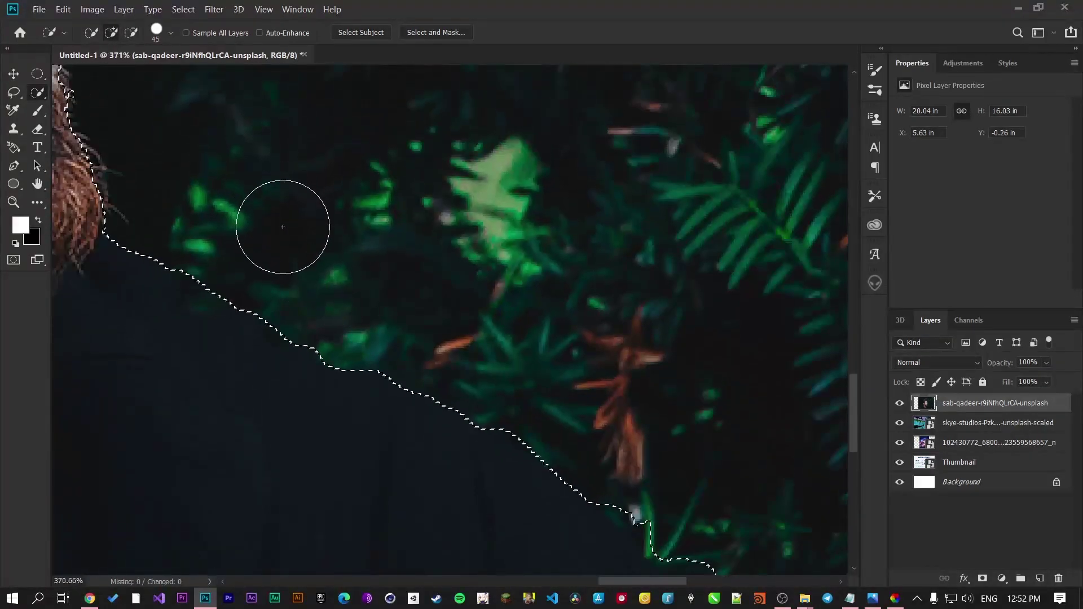
Step: Refine the selection along the front sleeve down to the forearm, subtracting the black shirt and keeping the foliage selected
scroll(284, 232, "down", 5)
scroll(316, 259, "right", 3)
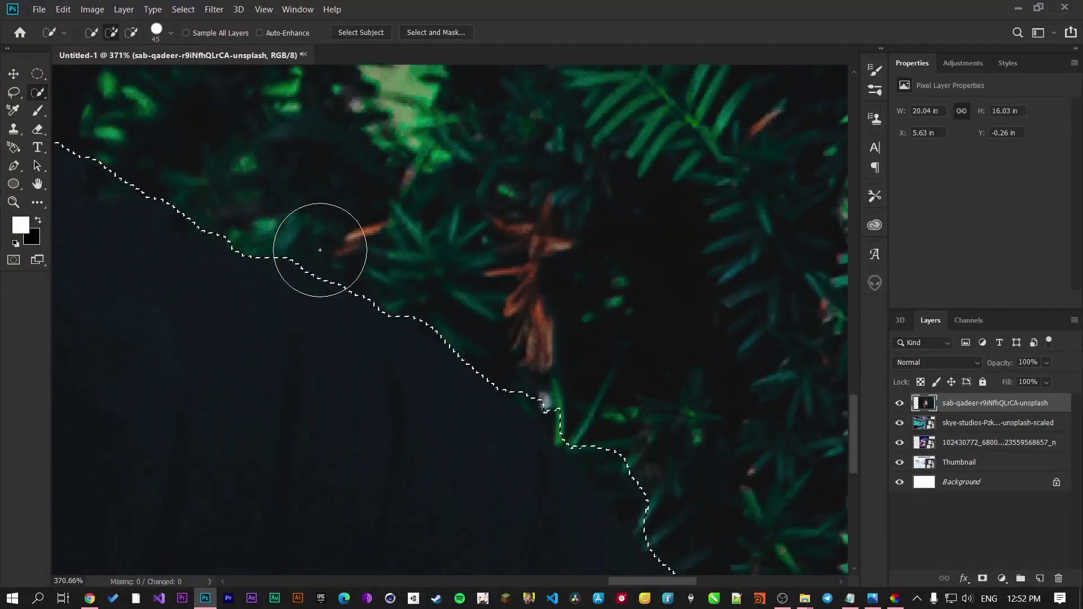
left_click(672, 451)
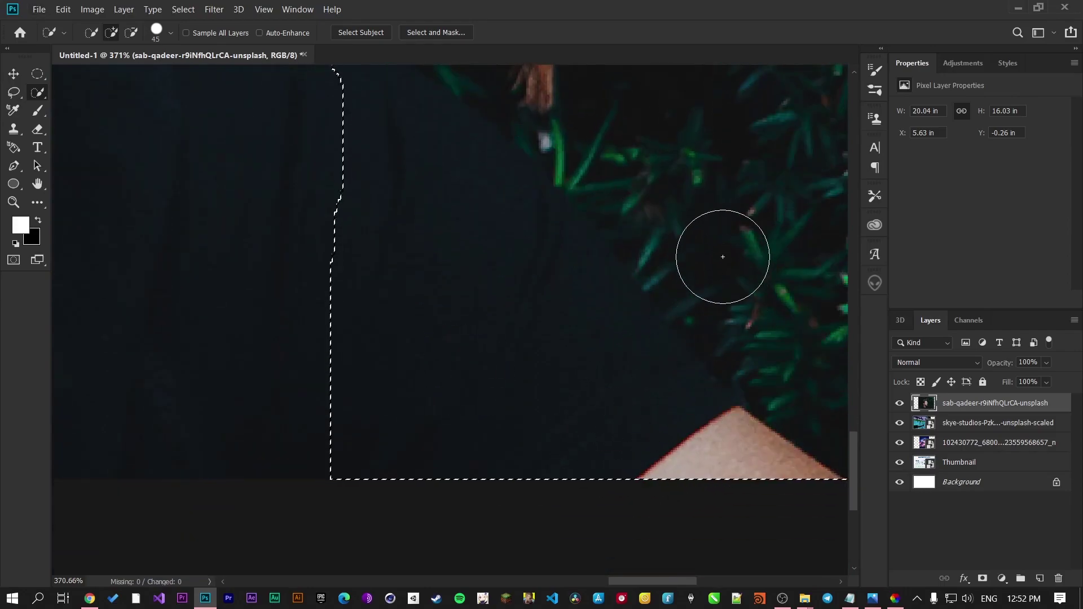
left_click(736, 315, "alt")
mouse_move(735, 315)
left_mouse_down()
mouse_move(702, 252)
mouse_move(716, 228)
mouse_move(616, 411)
mouse_move(690, 479)
mouse_move(742, 499)
mouse_move(677, 447)
left_mouse_up()
mouse_move(640, 261)
left_mouse_down()
mouse_move(689, 150)
mouse_move(676, 129)
mouse_move(764, 254)
mouse_move(784, 304)
mouse_move(734, 274)
mouse_move(663, 195)
mouse_move(680, 237)
mouse_move(714, 255)
mouse_move(776, 360)
mouse_move(693, 270)
left_mouse_up()
scroll(671, 222, "down", 10)
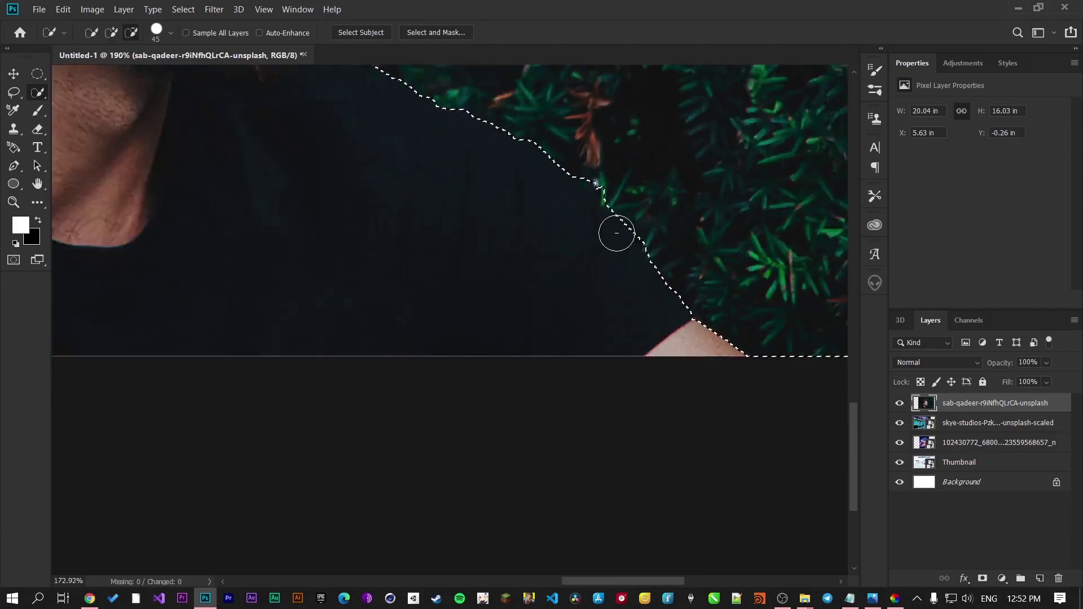
Step: Extend the selection over the foliage above and behind the man's head
scroll(449, 245, "up", 3)
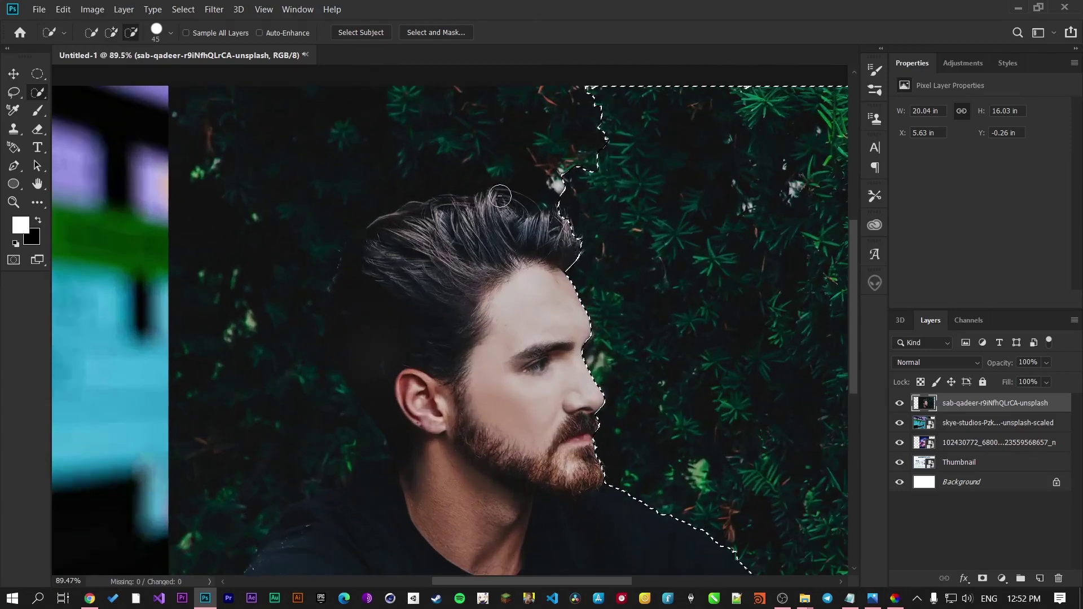
mouse_move(475, 138)
left_mouse_down()
mouse_move(353, 150)
mouse_move(355, 174)
mouse_move(237, 283)
mouse_move(247, 431)
left_mouse_up()
scroll(251, 401, "down", 3)
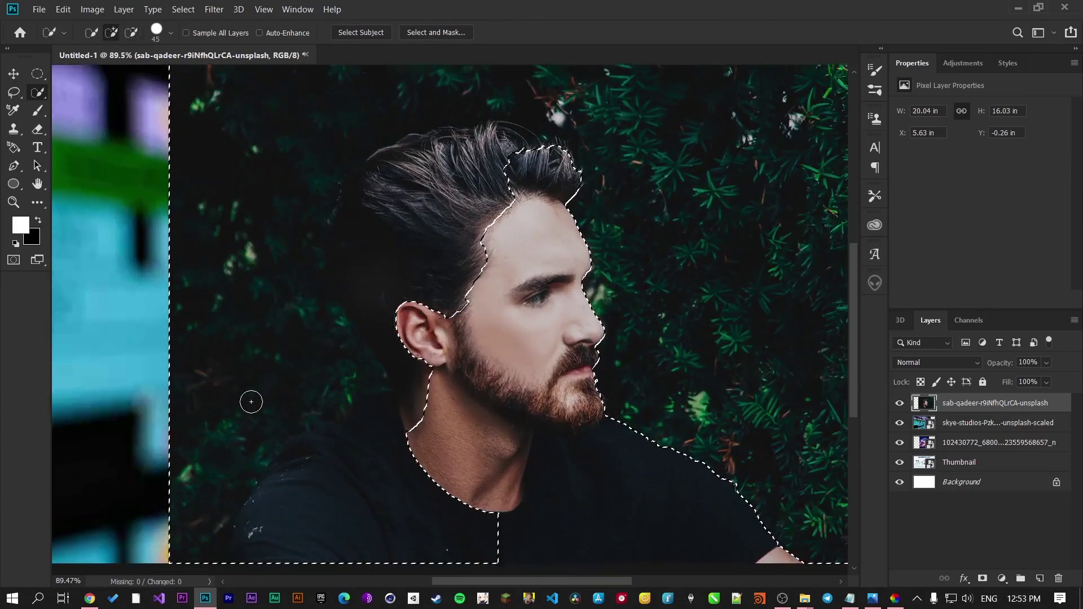
Step: Subtract the man's hair, neck and back shoulder from the foliage selection
mouse_move(271, 271)
left_mouse_down()
mouse_move(473, 78)
mouse_move(501, 142)
mouse_move(508, 128)
mouse_move(474, 105)
mouse_move(427, 145)
mouse_move(405, 129)
mouse_move(427, 103)
mouse_move(380, 104)
mouse_move(395, 106)
mouse_move(340, 124)
mouse_move(355, 212)
mouse_move(419, 299)
left_mouse_up()
mouse_move(429, 378)
left_mouse_down()
mouse_move(382, 430)
mouse_move(218, 254)
mouse_move(249, 295)
mouse_move(301, 302)
mouse_move(303, 232)
mouse_move(347, 297)
mouse_move(334, 254)
mouse_move(368, 312)
mouse_move(331, 249)
mouse_move(327, 337)
mouse_move(341, 322)
mouse_move(234, 367)
mouse_move(205, 467)
left_mouse_up()
mouse_move(317, 421)
left_mouse_down()
mouse_move(363, 384)
mouse_move(343, 373)
mouse_move(321, 379)
mouse_move(246, 473)
left_mouse_up()
scroll(454, 231, "down", 3)
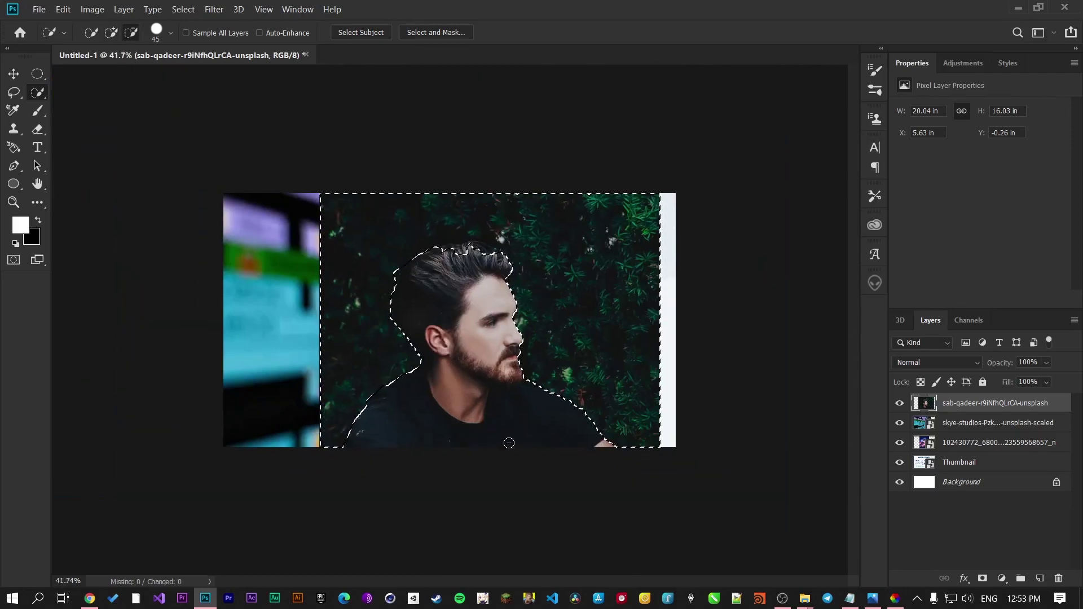
Step: Subtract the remaining strands along the top of the man's hair from the selection
scroll(446, 320, "up", 1)
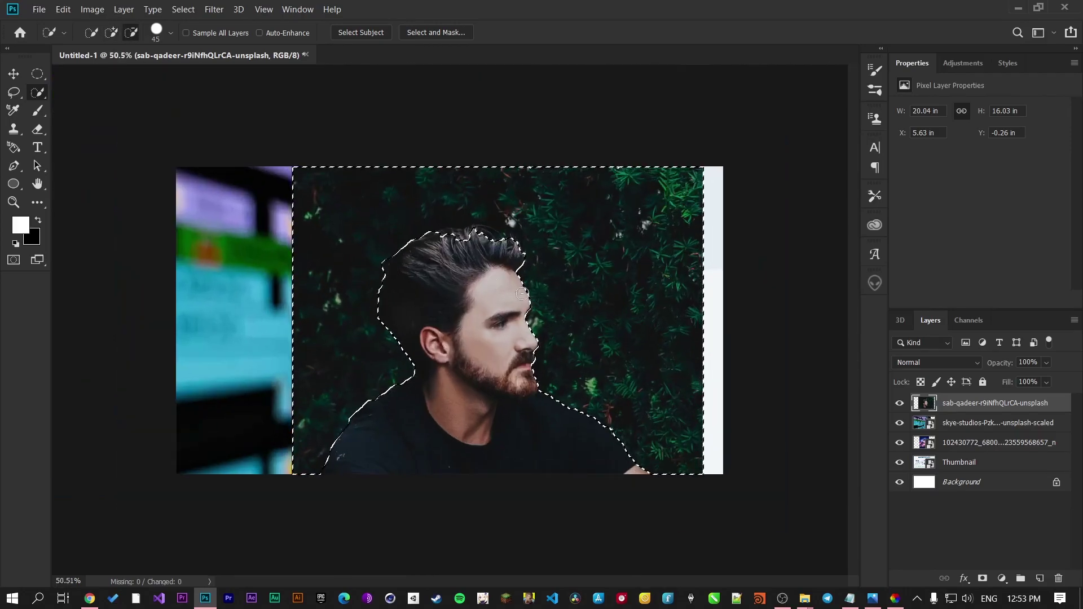
scroll(463, 247, "up", 5)
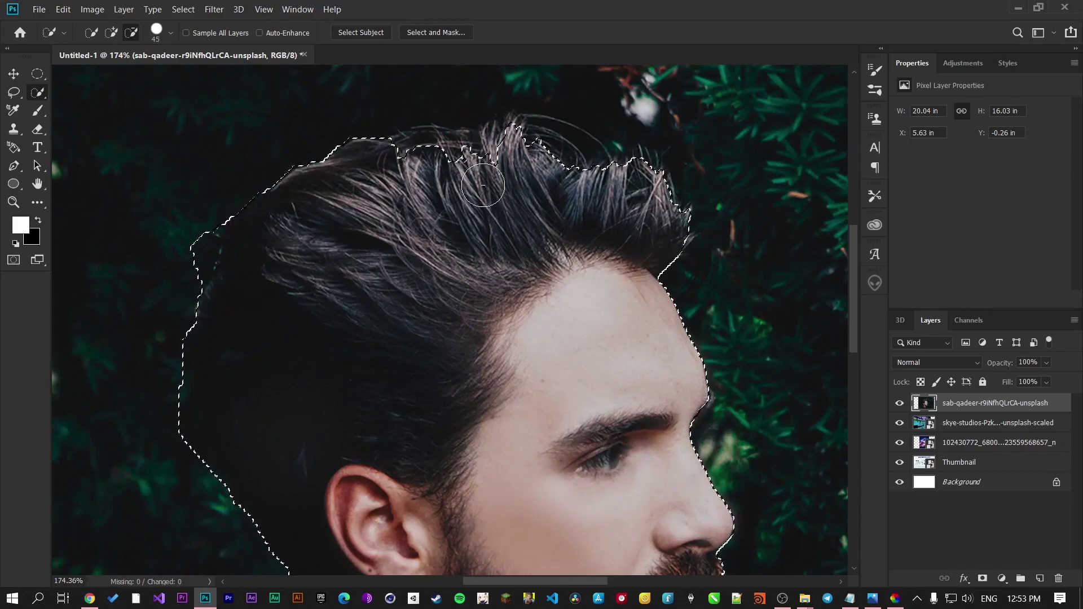
left_click_drag(452, 167, 461, 162)
scroll(536, 164, "down", 3)
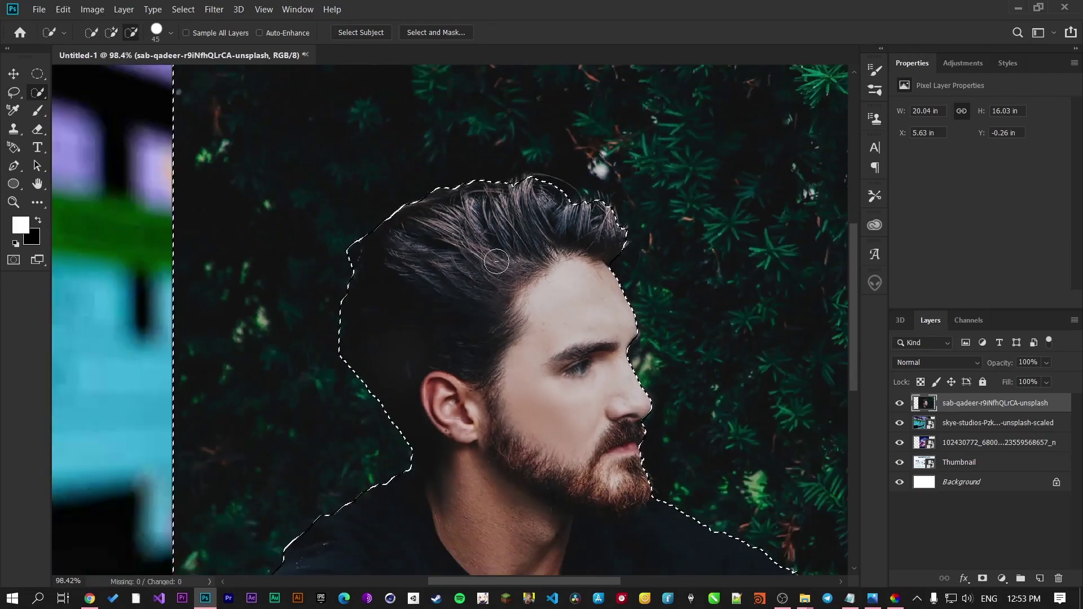
scroll(501, 259, "down", 3)
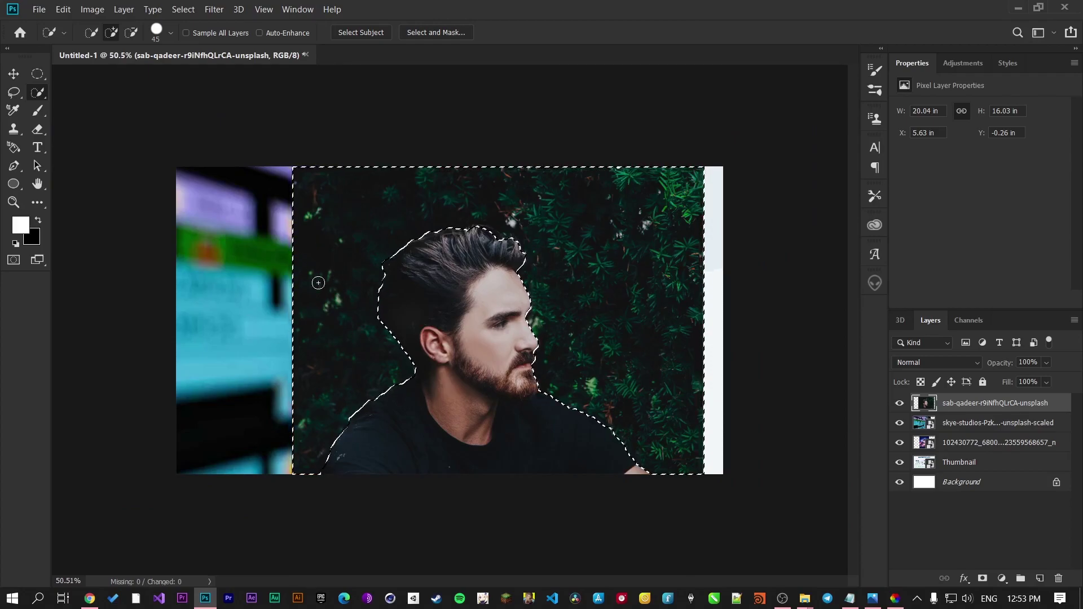
Step: Try inverting the selection, undo the inversion, and delete the selected foliage from the portrait layer
key("ctrl+shift+i")
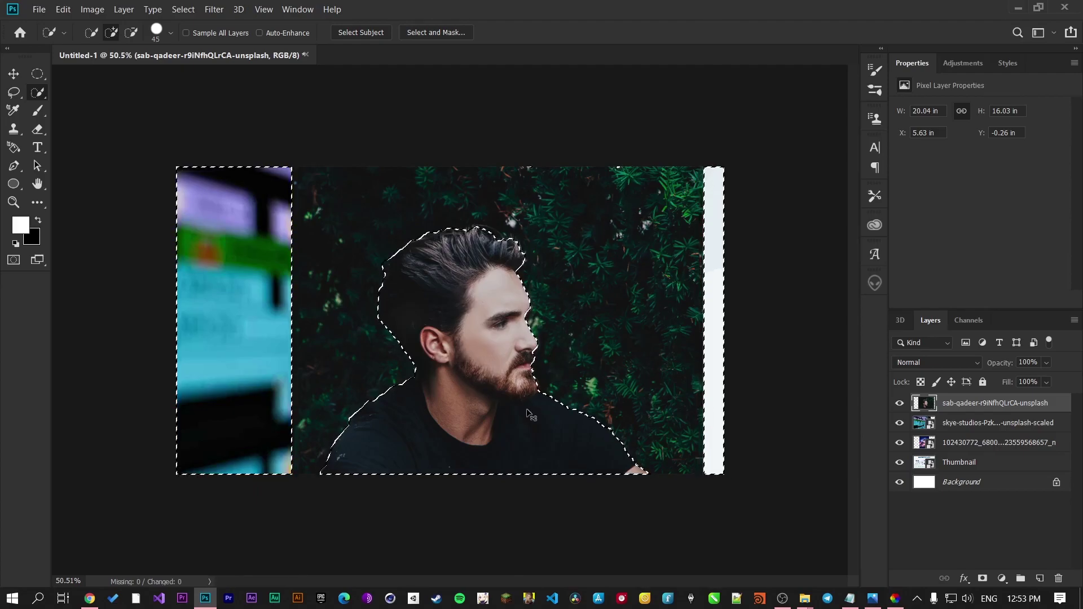
key("ctrl+z")
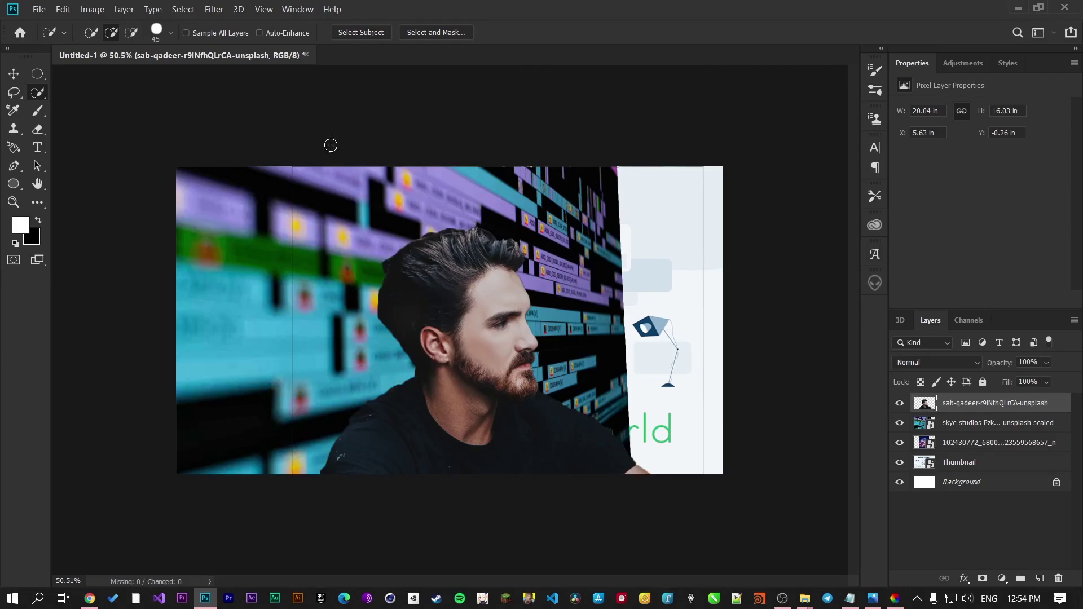
Step: Erase the leftover vertical line behind the man with the Eraser Tool at size 400
scroll(309, 218, "up", 5)
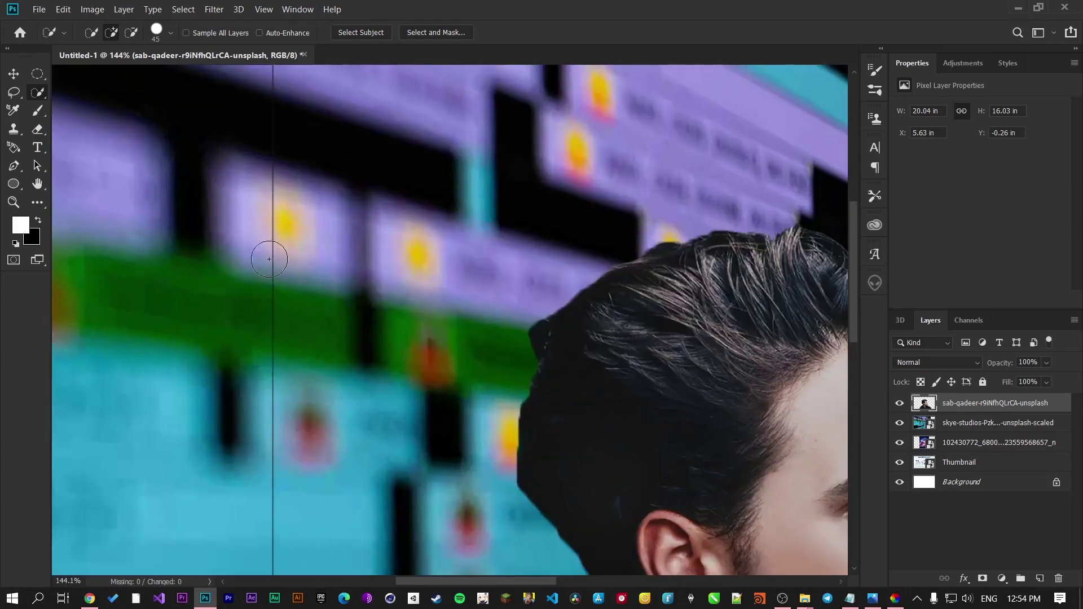
scroll(246, 257, "down", 3)
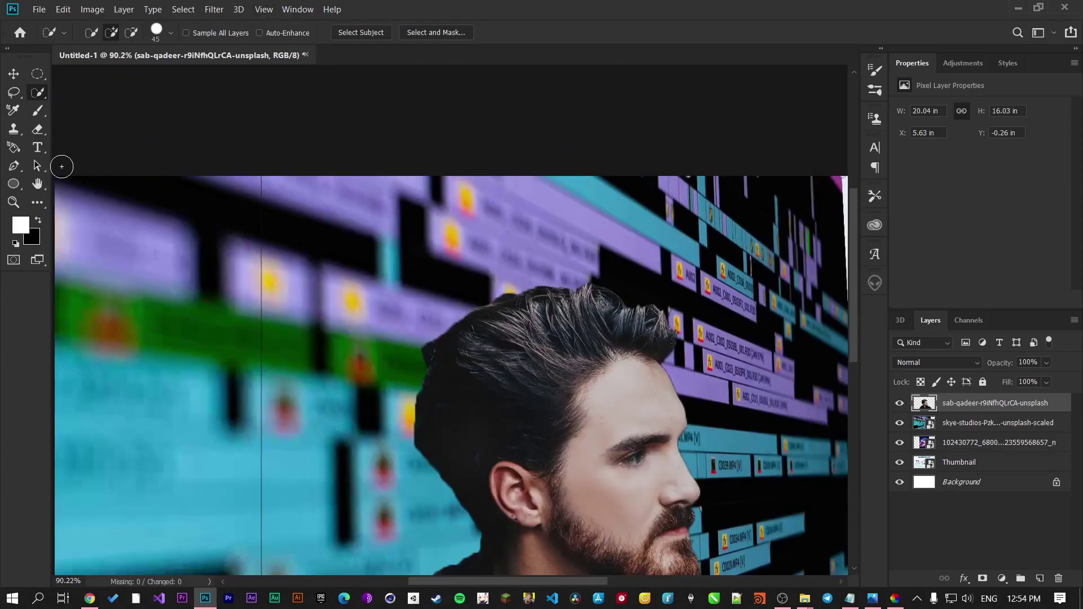
left_click(42, 130)
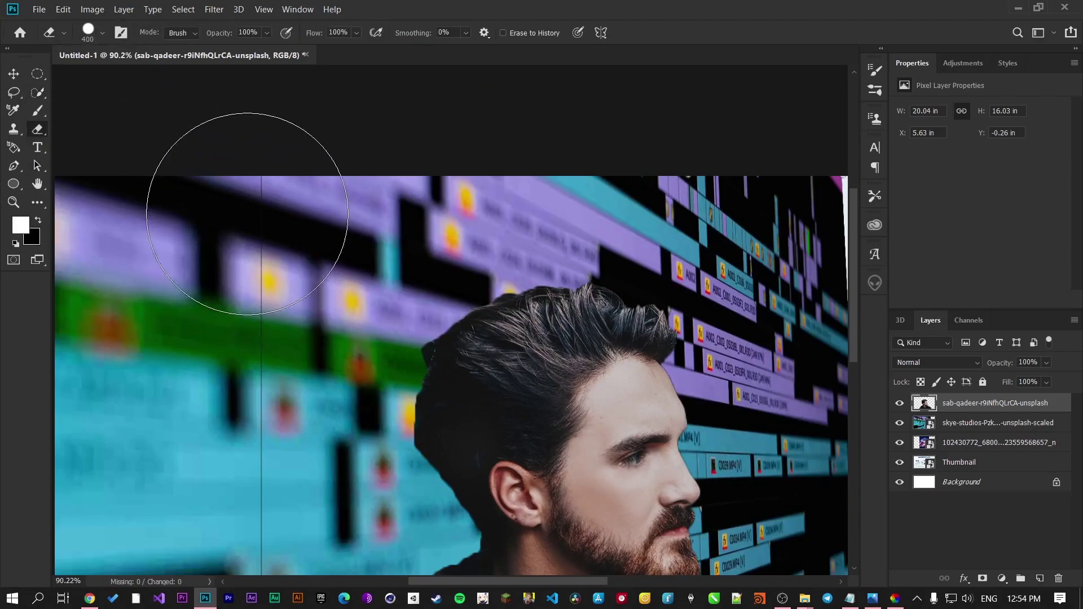
scroll(232, 350, "down", 3)
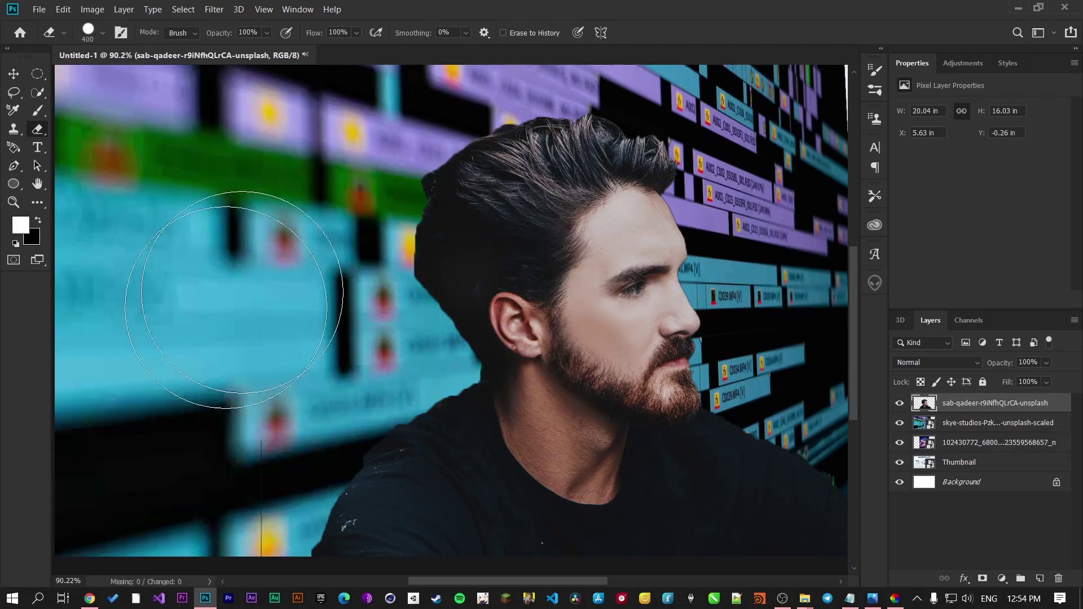
Step: Reduce the Eraser to size 80 and erase the stray dark patch at the back of the man's hair
scroll(313, 181, "up", 4)
key("bracketleft")
key("bracketleft")
key("bracketleft")
key("bracketleft")
key("bracketleft")
key("bracketleft")
key("bracketleft")
key("bracketleft")
key("bracketleft")
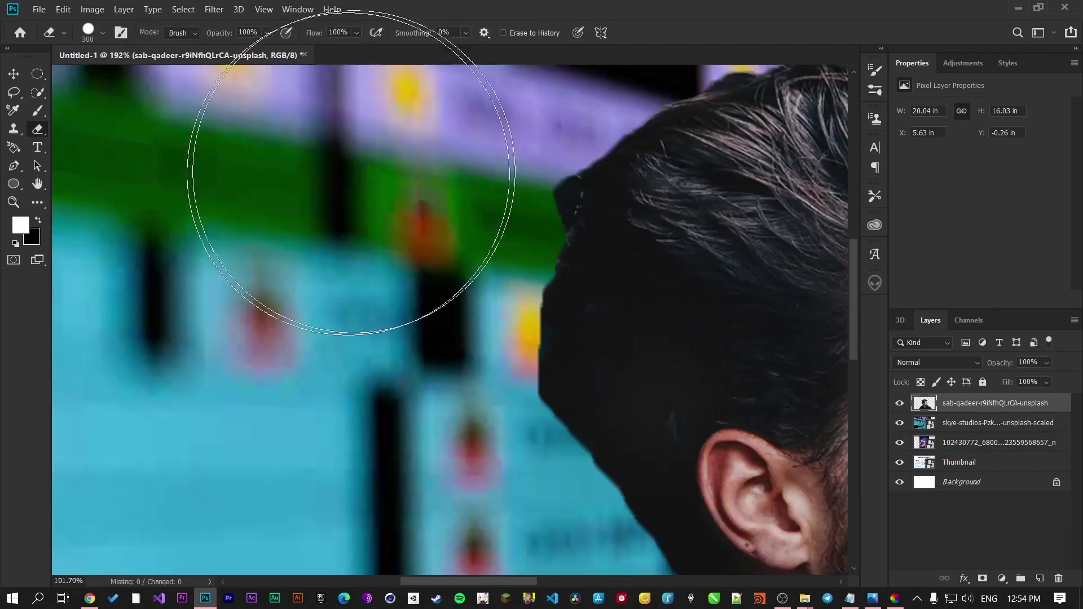
mouse_move(523, 184)
left_mouse_down()
mouse_move(535, 196)
mouse_move(537, 157)
mouse_move(536, 209)
left_mouse_up()
scroll(243, 265, "down", 3, "alt")
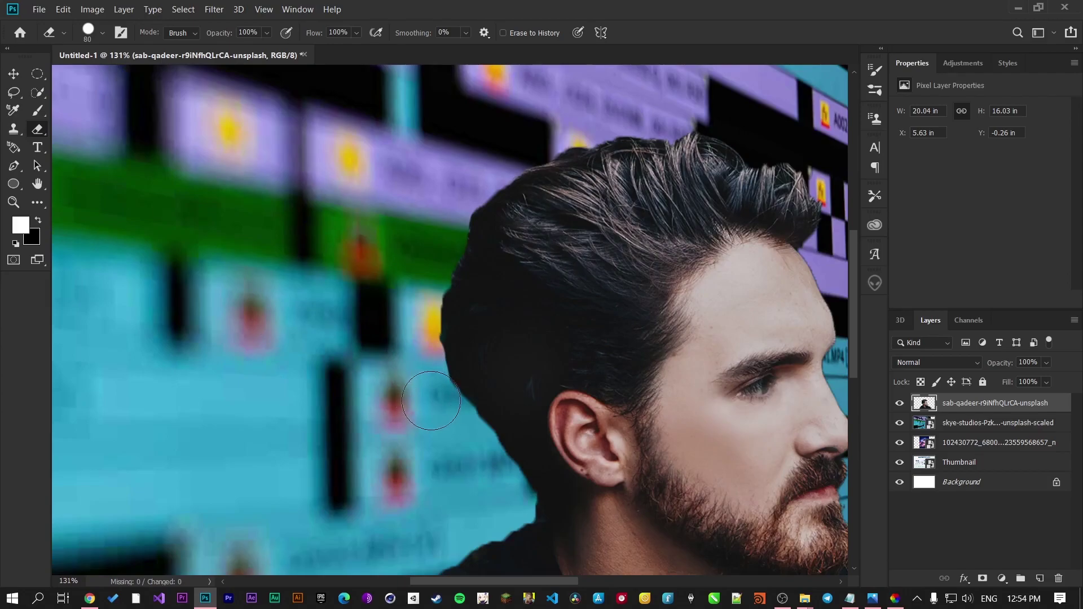
Step: Erase the leftover edge line in front of the man and the remnants along the canvas's upper edge
scroll(147, 361, "down", 3)
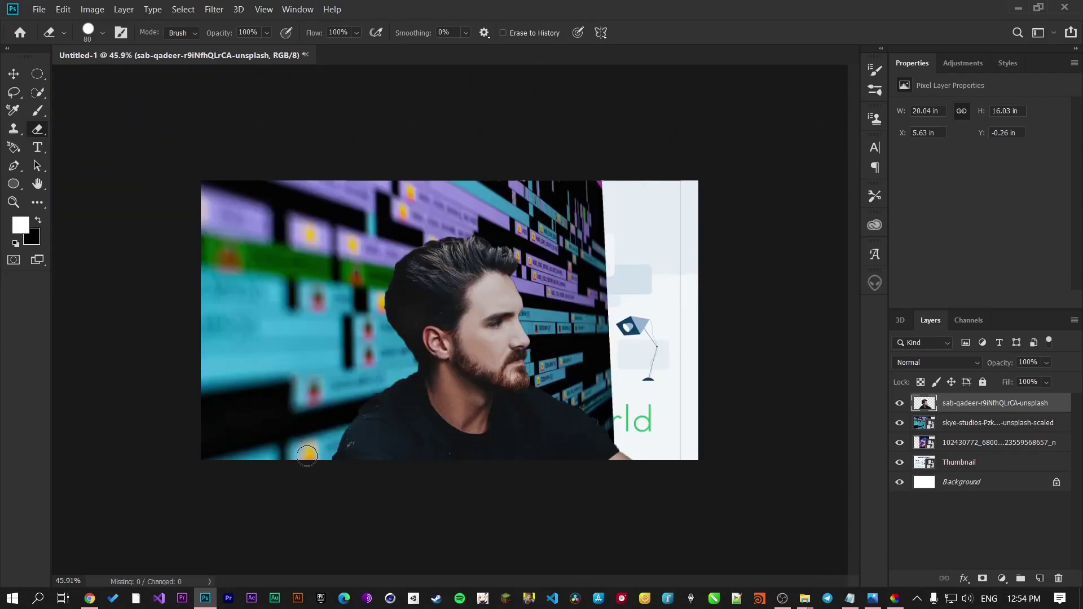
left_click_drag(670, 172, 675, 236)
left_click_drag(677, 287, 677, 444)
left_click_drag(655, 164, 564, 191)
Step: Hide the three layers between the portrait and the Background, and inspect the cutout's edges against white
left_click(899, 429)
left_click(899, 443)
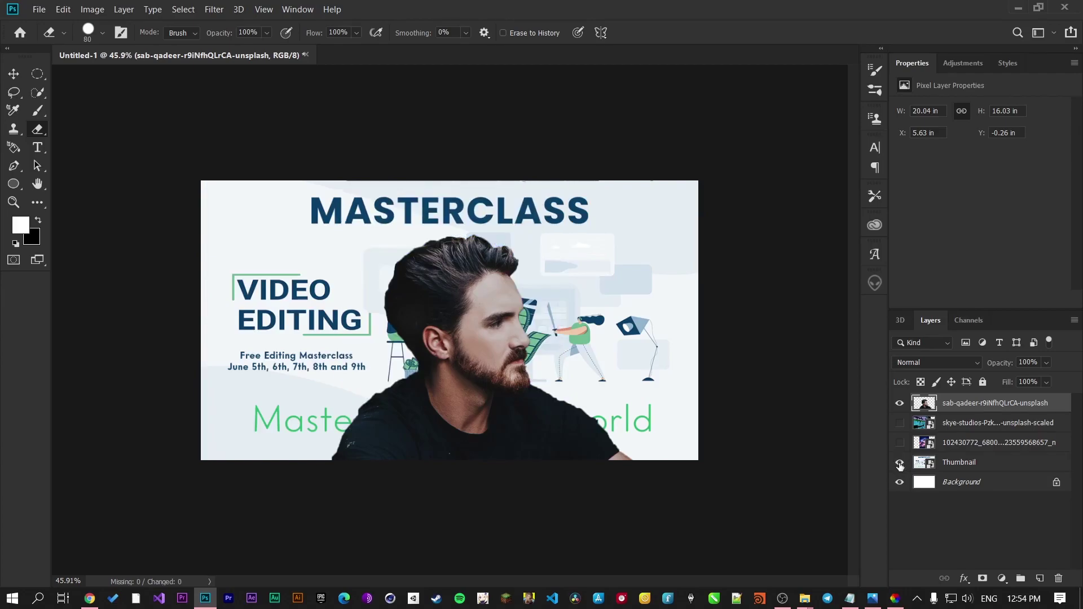
left_click(900, 466)
scroll(628, 329, "up", 4)
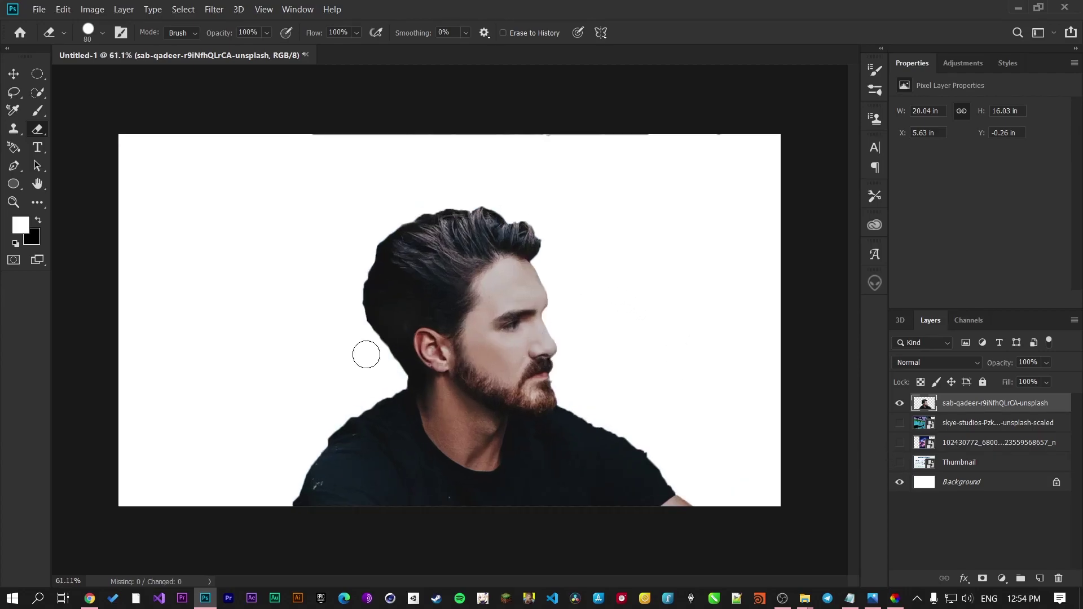
scroll(537, 266, "down", 3)
scroll(621, 304, "up", 4)
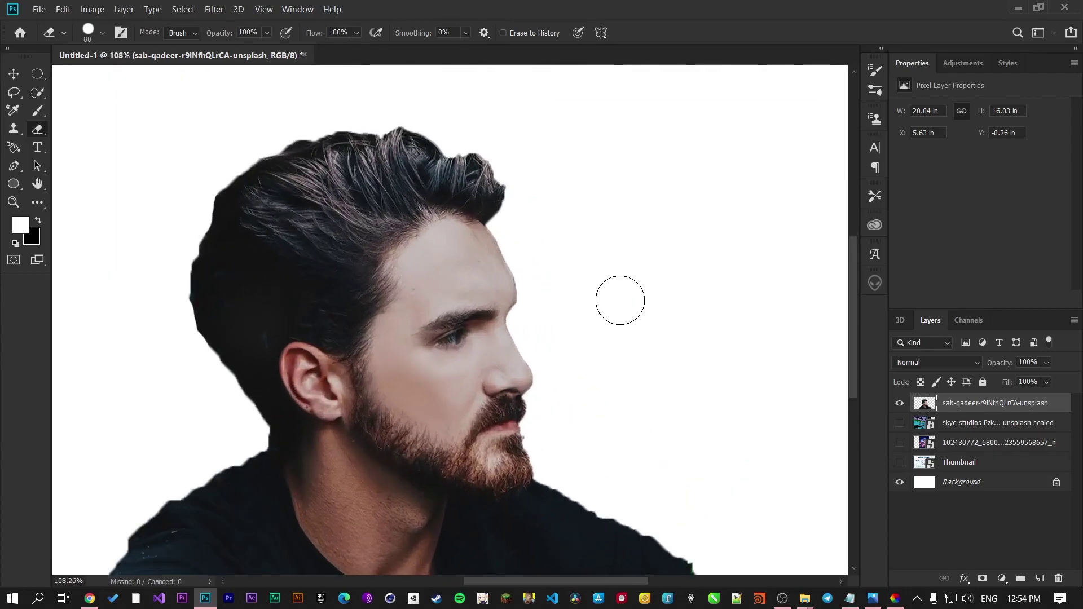
scroll(598, 297, "down", 2)
scroll(575, 293, "up", 3)
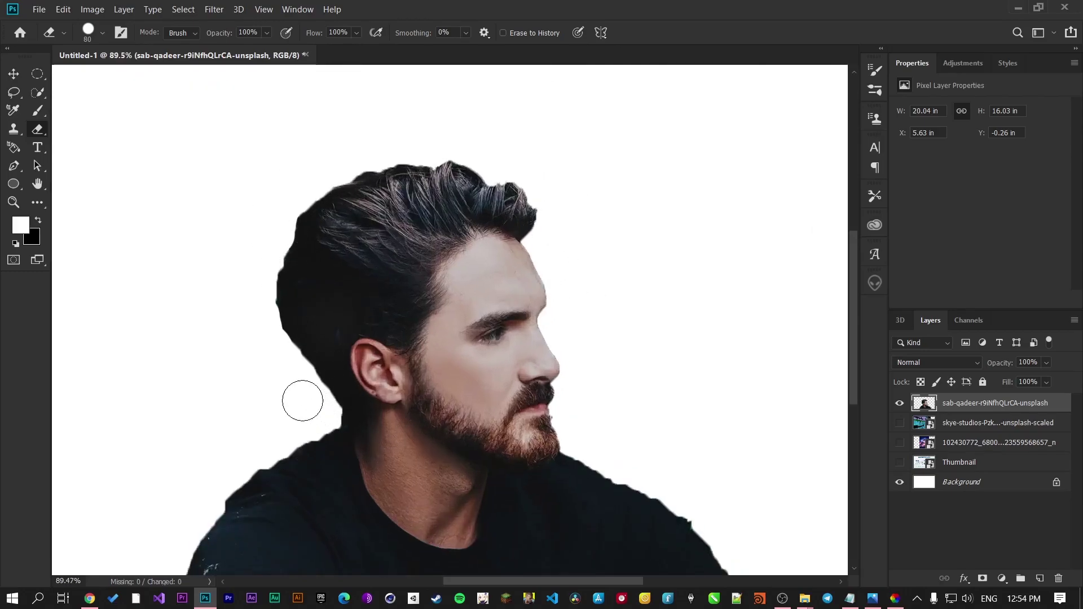
scroll(235, 497, "down", 4)
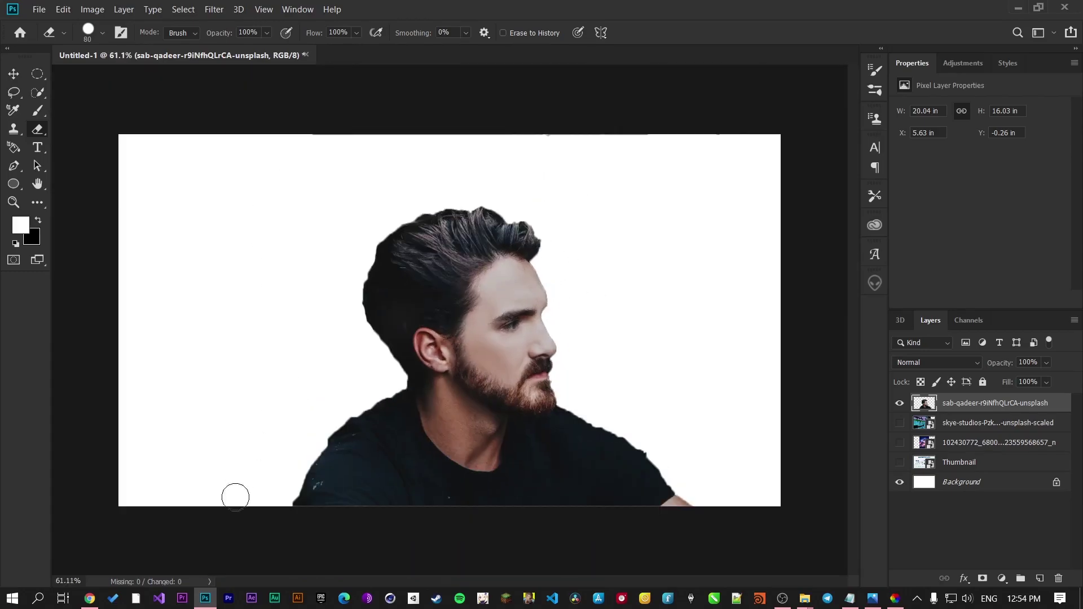
Step: Search for "Blur", activate the Blur Tool and shrink its brush for working along the cutout's edges
left_click(1017, 33)
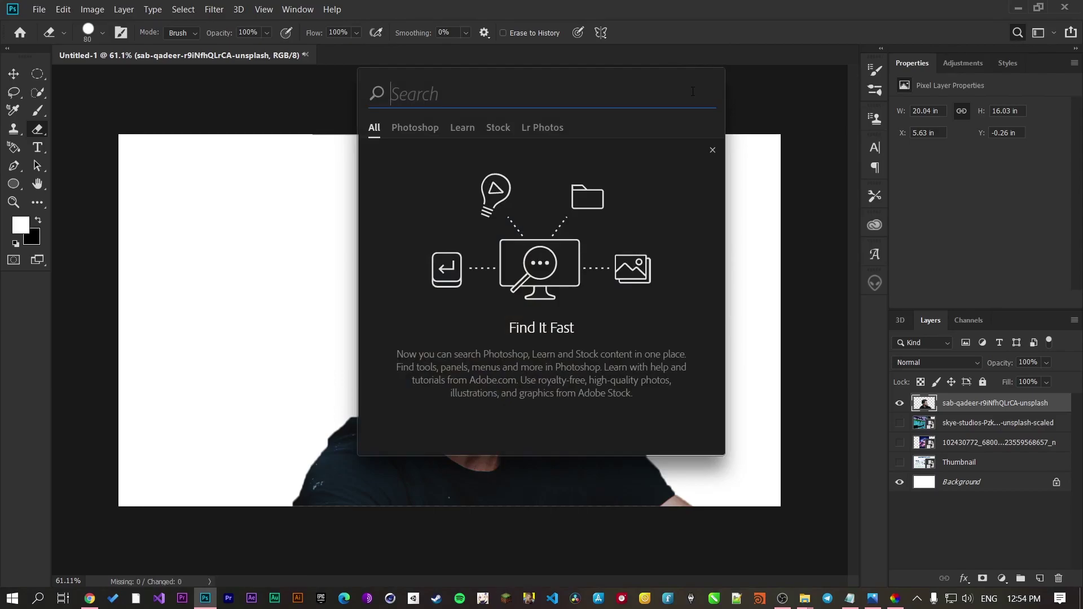
type("Blur")
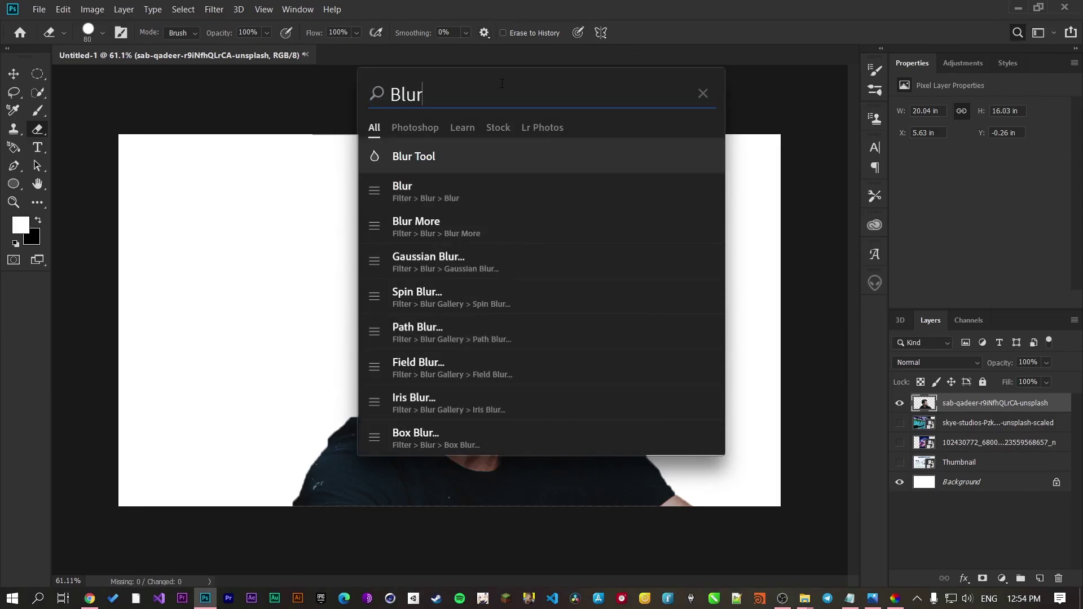
left_click(499, 155)
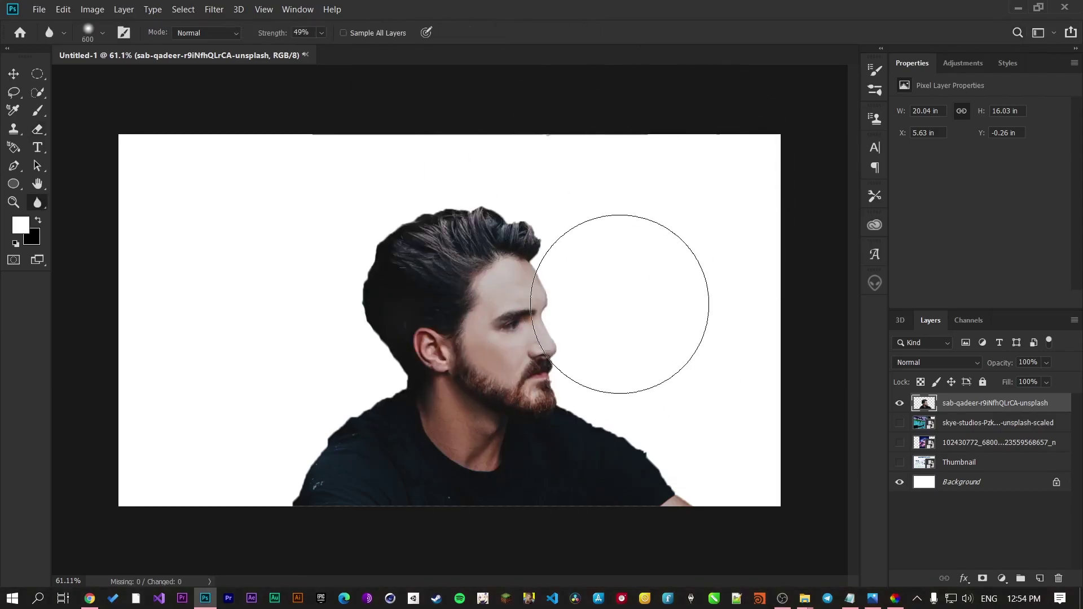
key("bracketleft")
key("bracketleft")
key("bracketleft")
key("bracketleft")
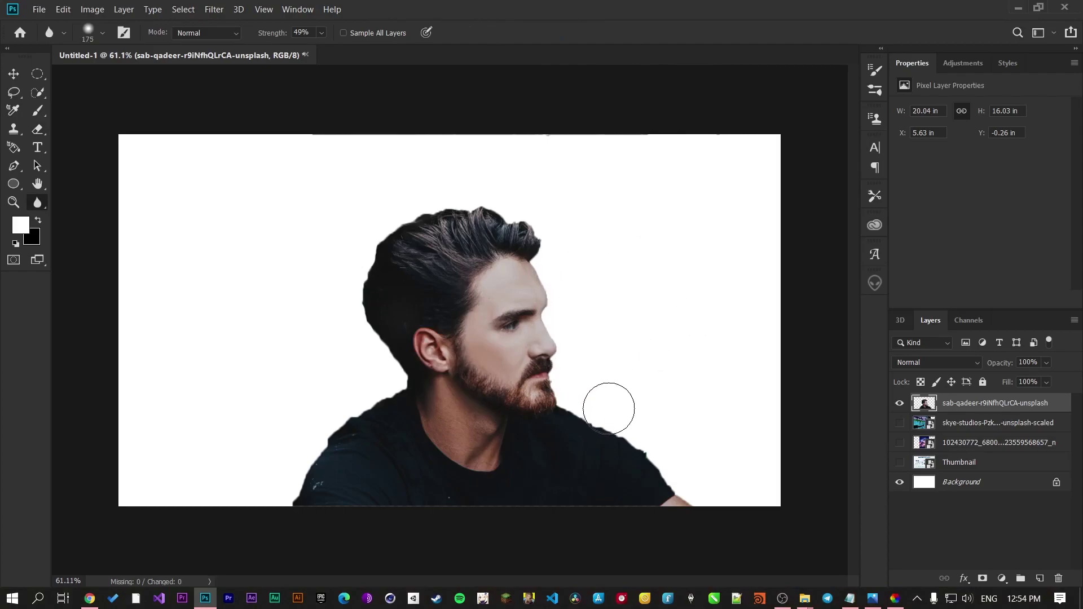
key("bracketleft")
Step: Soften the cutout's outline with the Blur Tool along the hair, the back and both shoulders
left_click_drag(607, 402, 669, 468)
left_click_drag(276, 34, 272, 46)
mouse_move(532, 222)
left_mouse_down()
mouse_move(542, 227)
mouse_move(498, 194)
mouse_move(382, 225)
mouse_move(350, 268)
mouse_move(348, 309)
mouse_move(387, 383)
mouse_move(294, 481)
left_mouse_up()
mouse_move(561, 394)
left_mouse_down()
mouse_move(582, 405)
mouse_move(737, 508)
left_mouse_up()
Step: Switch to the Move Tool and show the skye-studios layer behind the portrait again
left_click(13, 74)
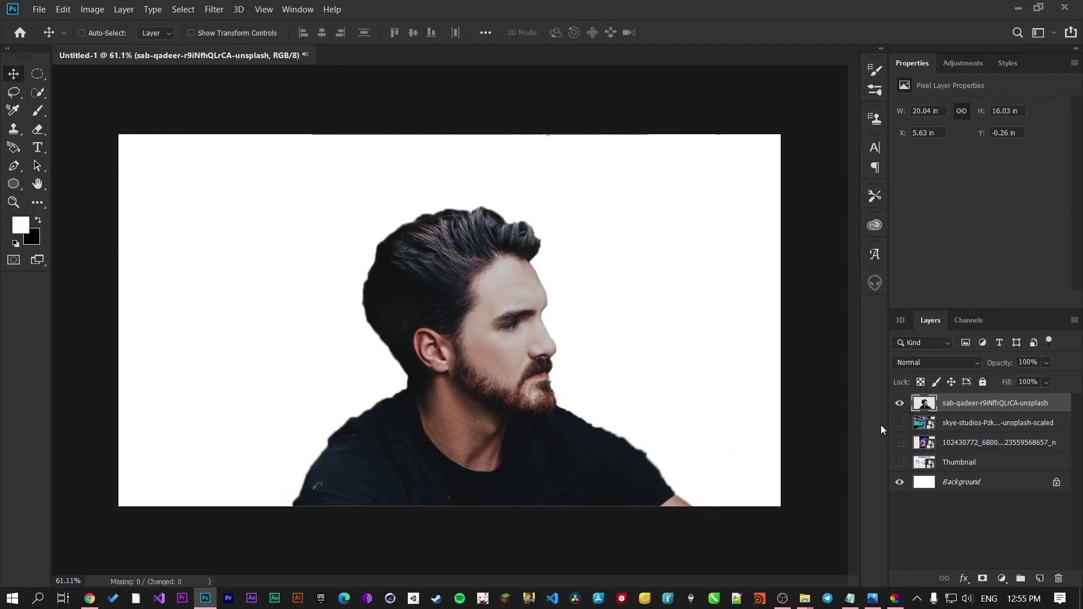
left_click(899, 424)
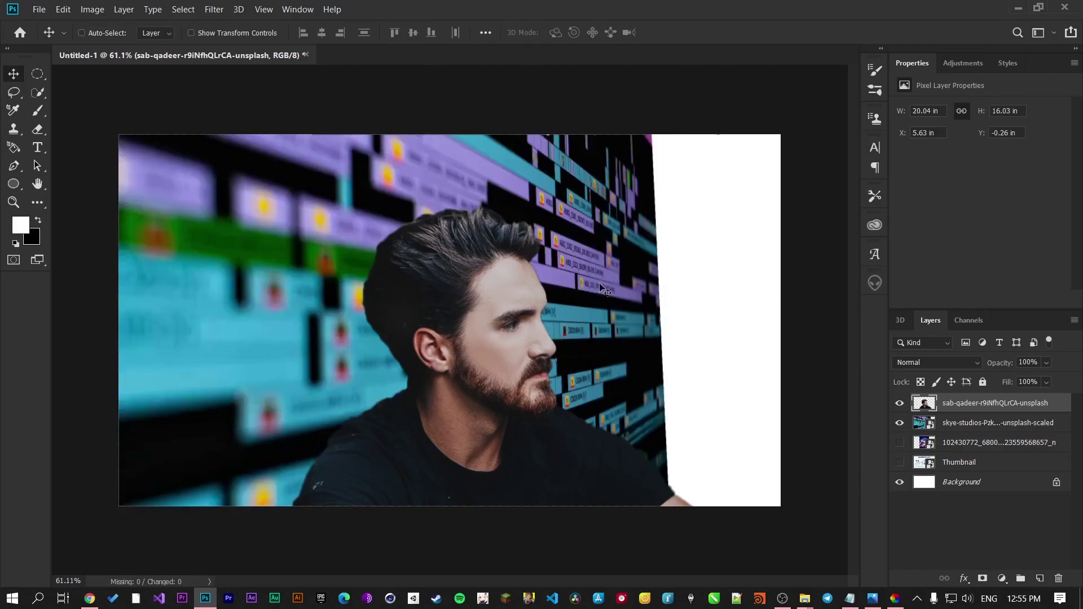
Step: Flip the portrait layer vertically and undo the flip
left_click(64, 10)
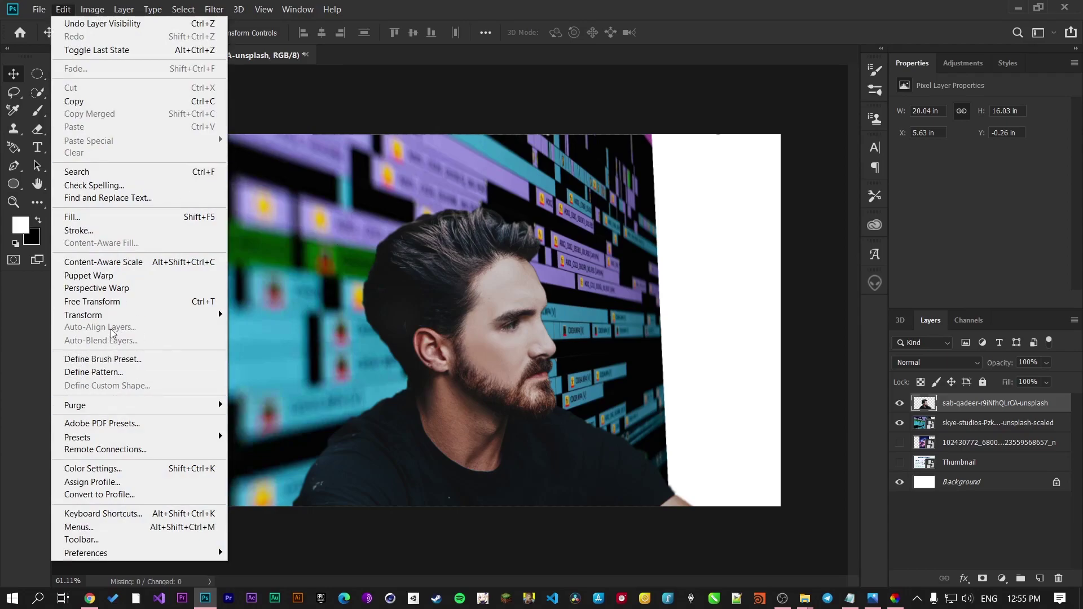
mouse_move(111, 317)
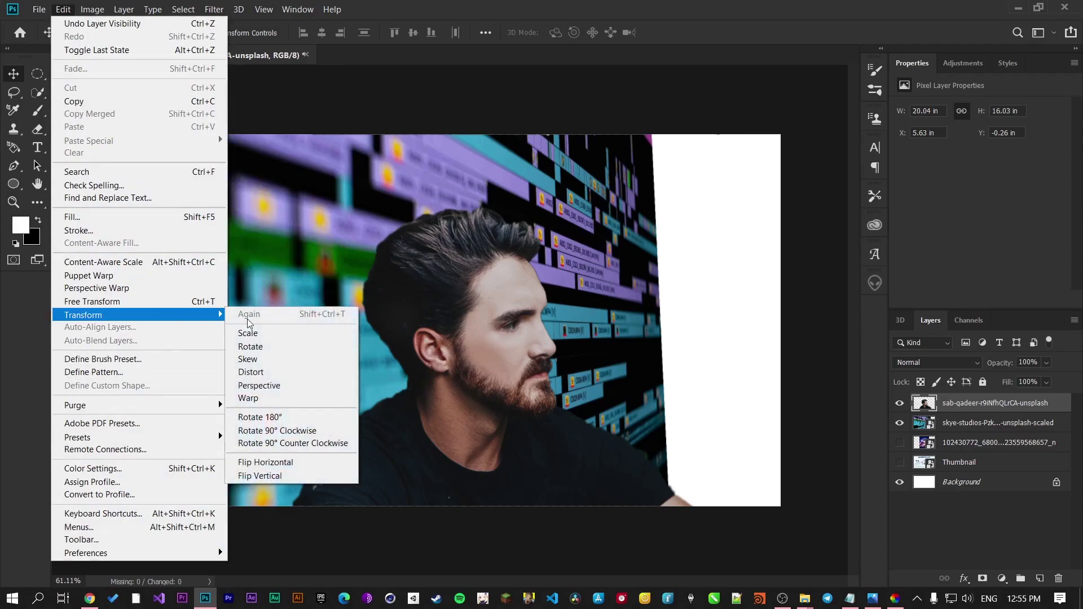
left_click(287, 474)
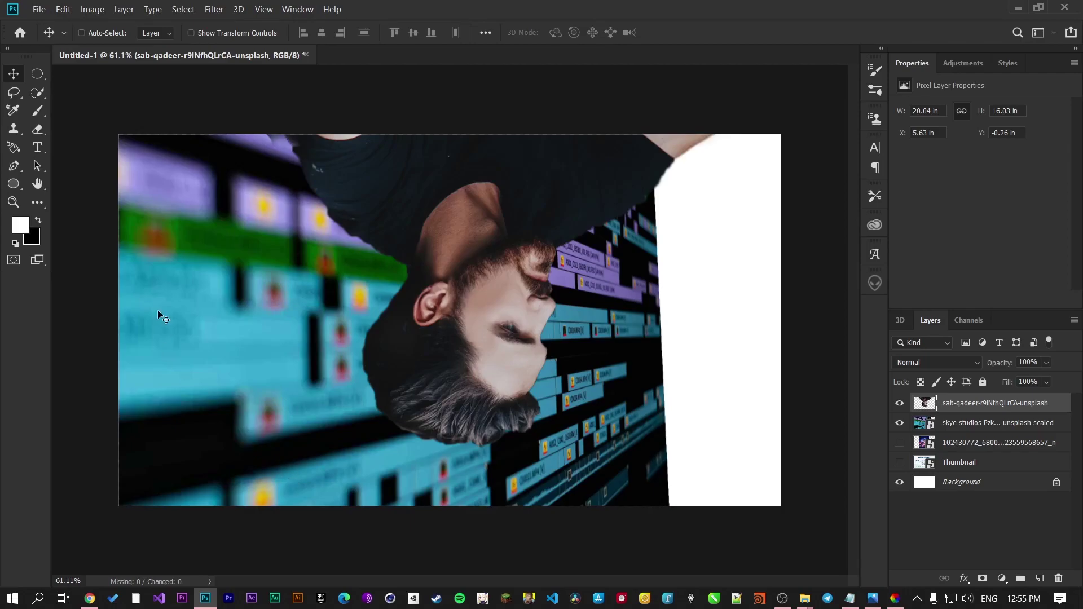
key("ctrl+z")
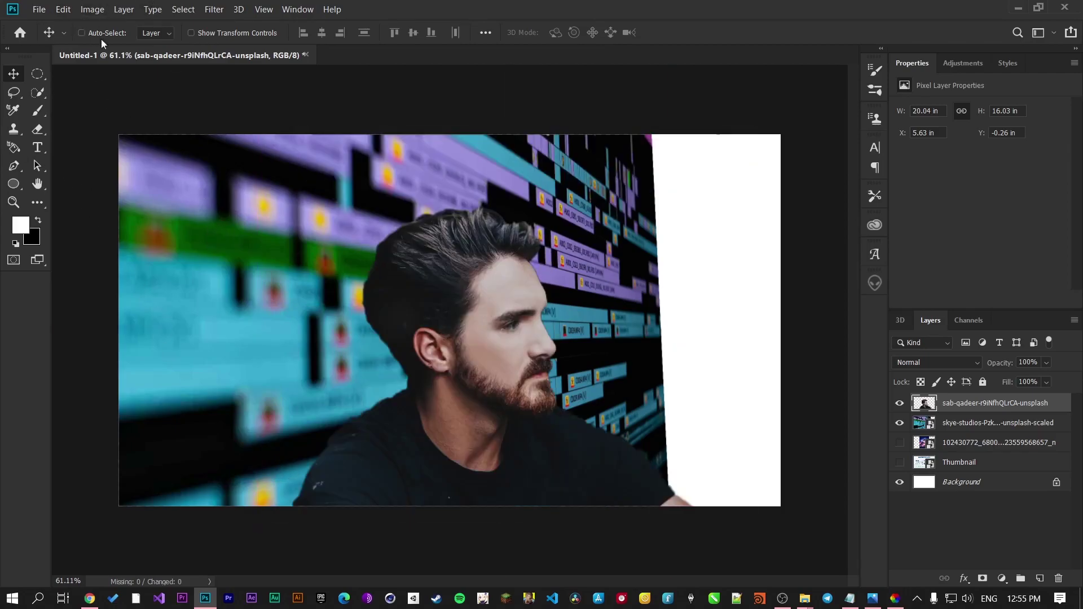
Step: Flip the portrait layer horizontally and move it down and slightly to the right over the background
left_click(68, 10)
mouse_move(124, 309)
left_click(326, 462)
left_click_drag(522, 439, 565, 474)
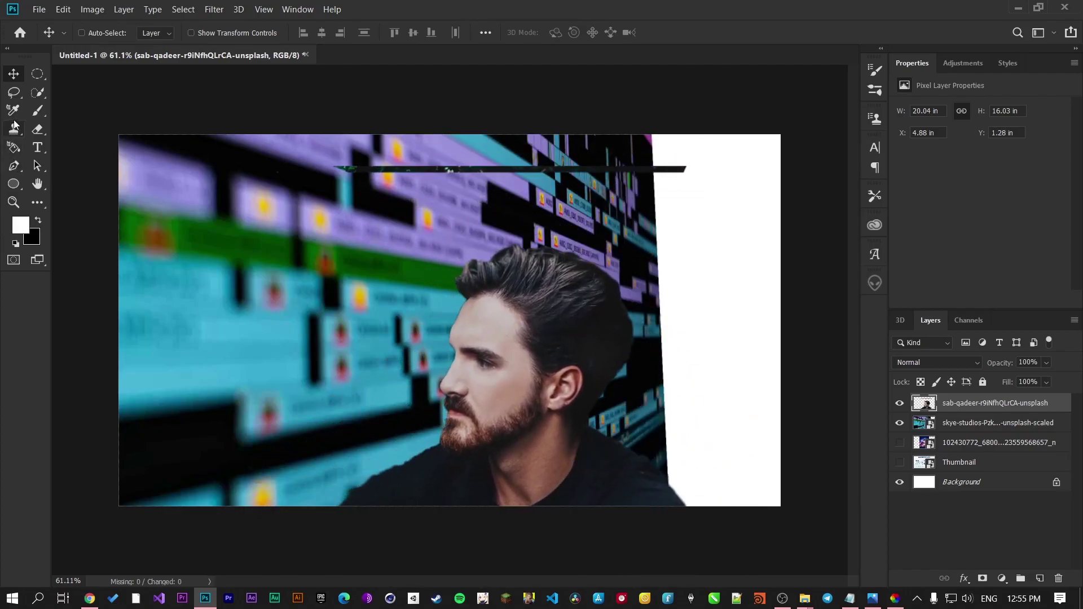
Step: Erase the leftover dark strip above the portrait's head with the Eraser
left_click(38, 133)
mouse_move(344, 169)
left_mouse_down()
mouse_move(717, 185)
mouse_move(555, 184)
left_mouse_up()
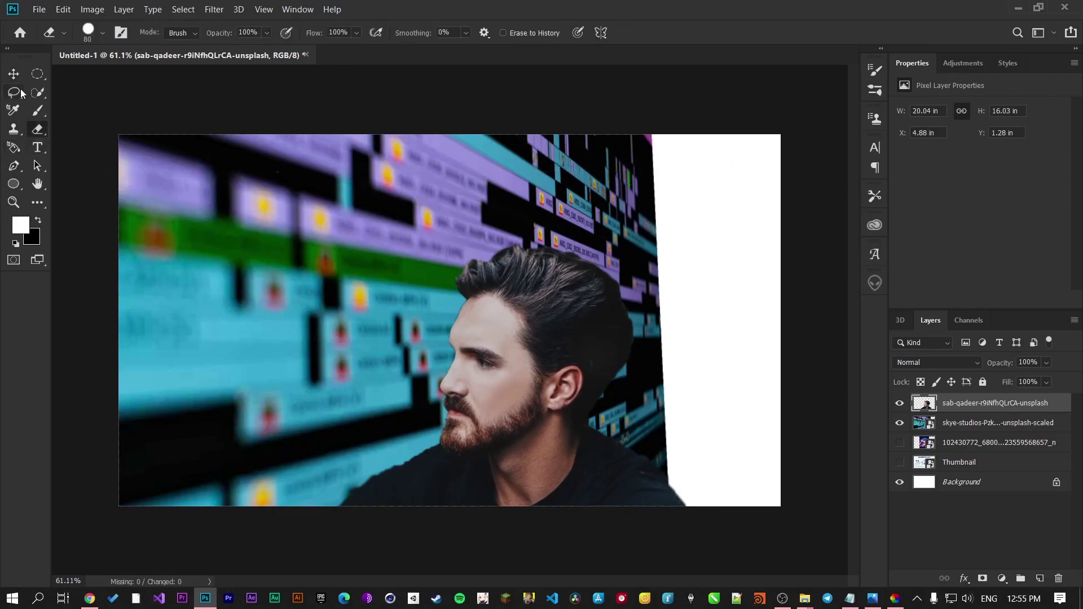
key("v")
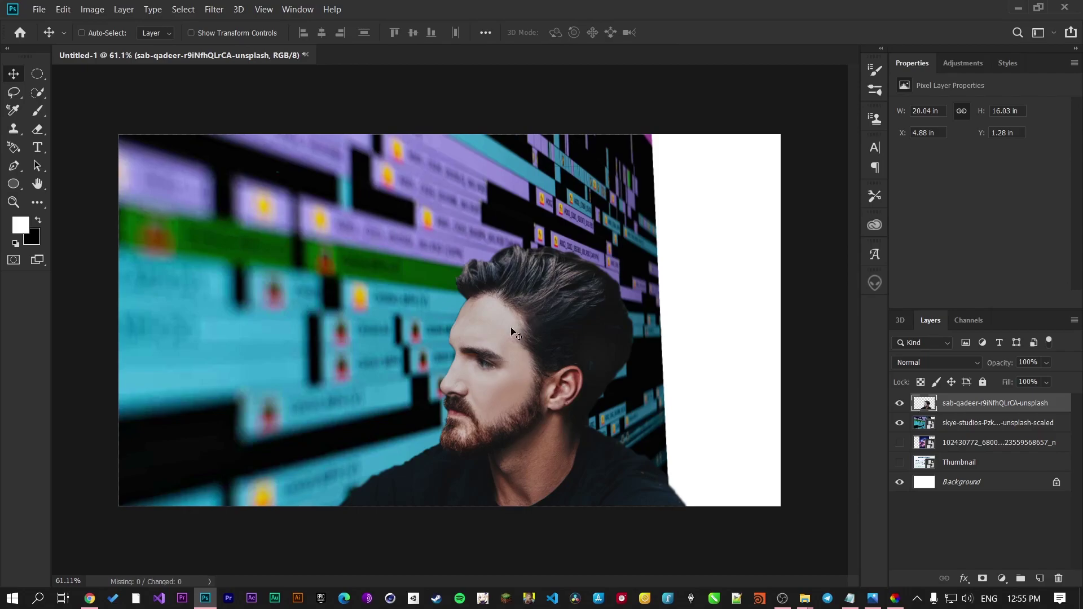
Step: Move the flipped portrait up and left to expose its lower edge, and erase the residue beside its shoulder
left_click_drag(540, 325, 537, 255)
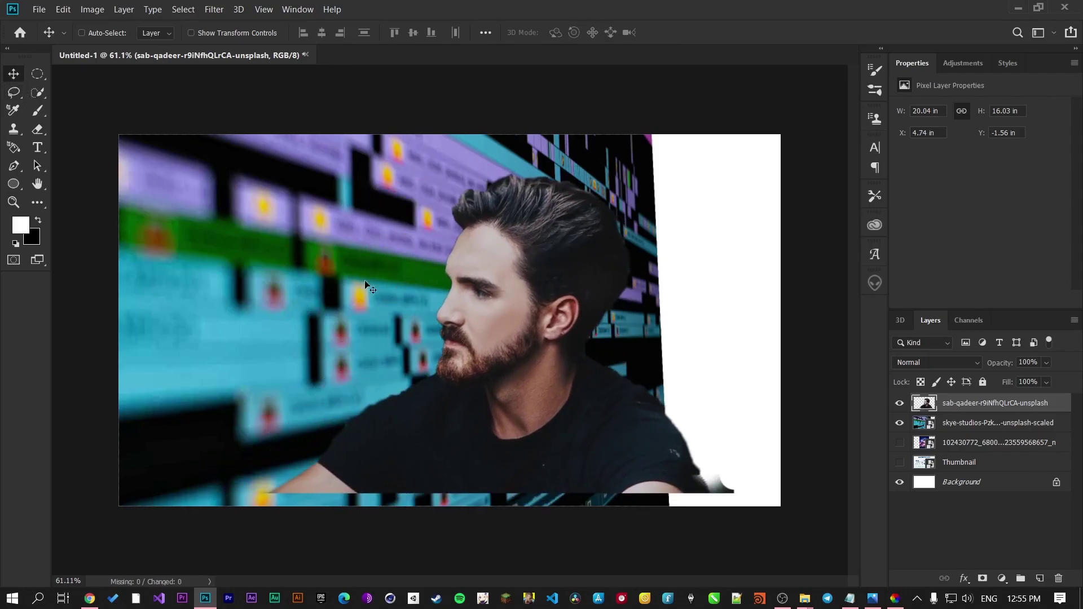
left_click_drag(470, 342, 359, 308)
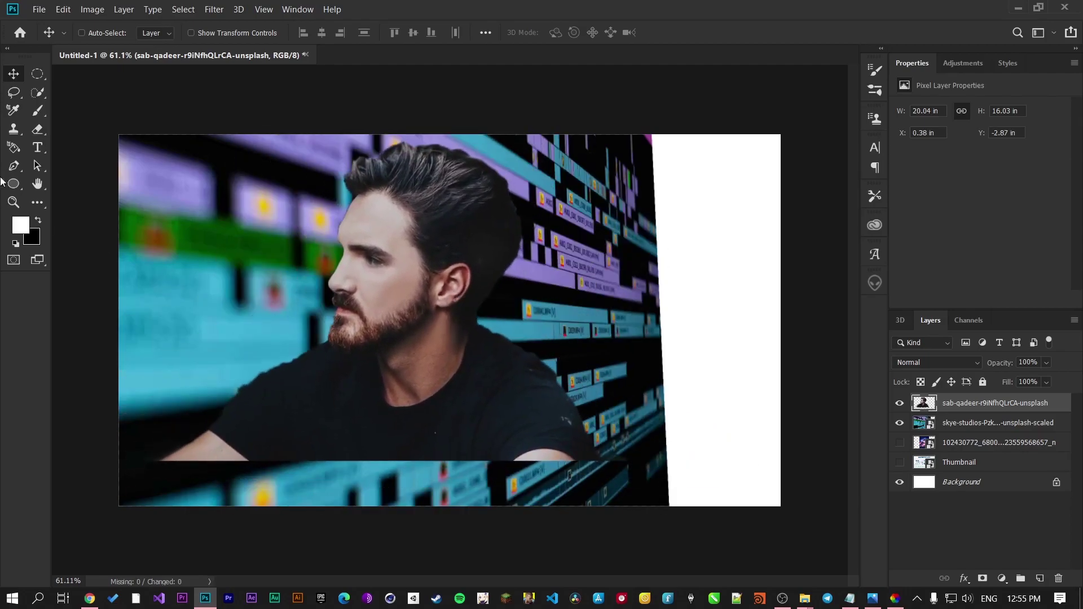
left_click(36, 131)
mouse_move(614, 464)
left_mouse_down()
mouse_move(601, 431)
mouse_move(621, 472)
mouse_move(611, 455)
left_mouse_up()
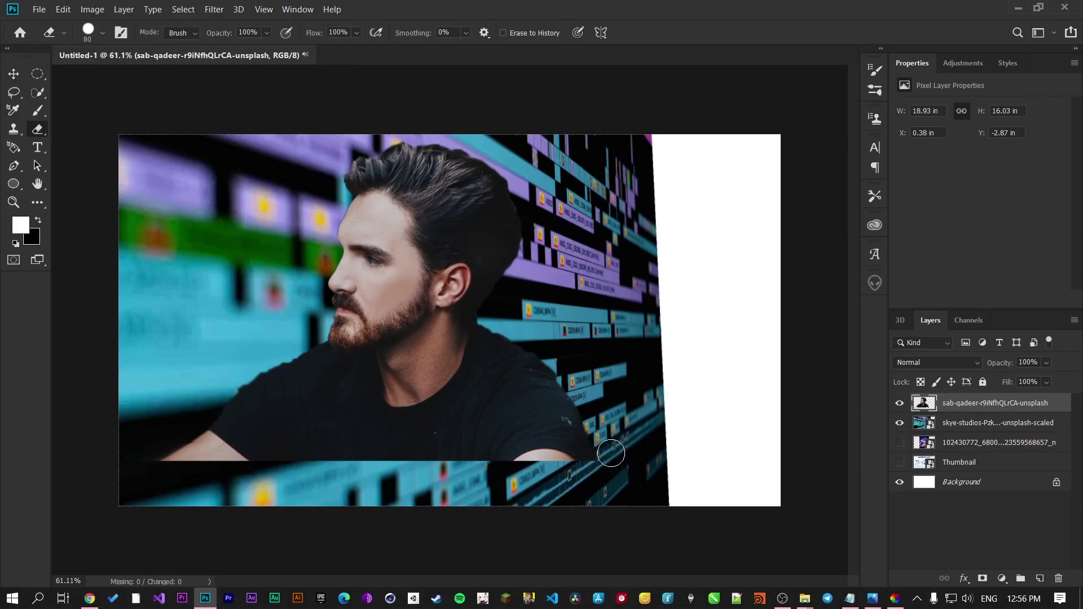
Step: Try the flipped portrait in the lower-right corner of the canvas, and undo the edits made to it
left_click(14, 74)
left_click_drag(431, 372, 657, 435)
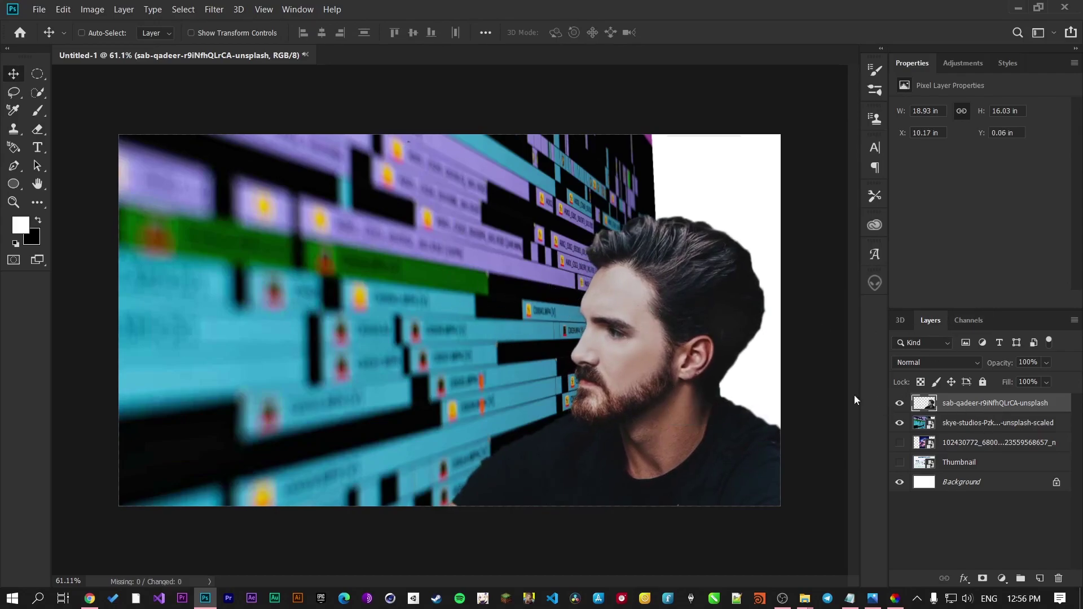
key("ctrl+z")
key("ctrl+z")
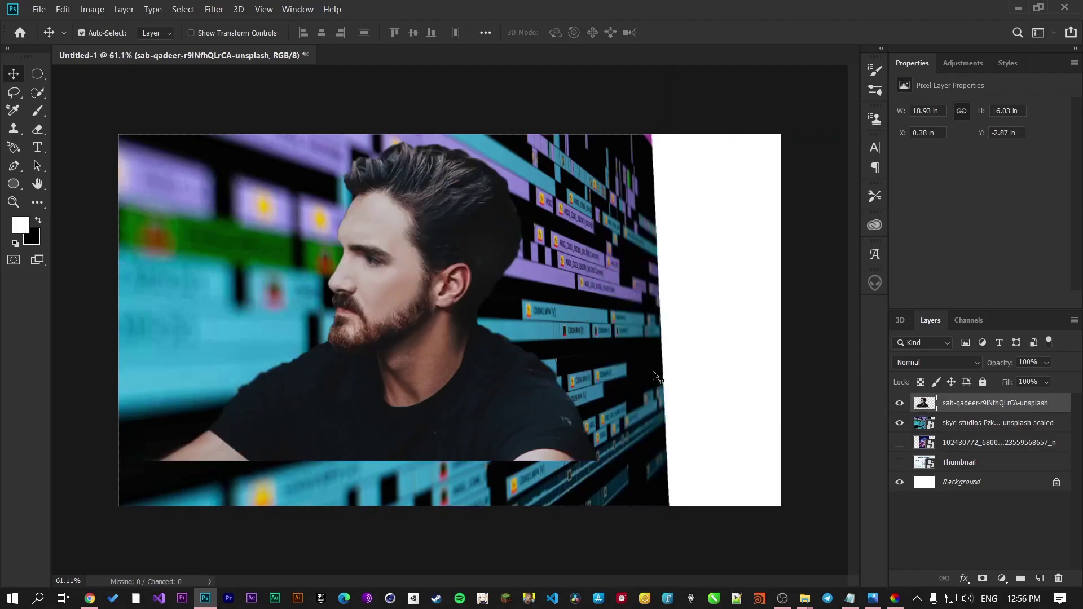
Step: Move the portrait to the canvas's left side, and stack the skye-studios layer above it, shifted right to cover the whole canvas
left_click_drag(656, 377, 322, 361)
left_click_drag(989, 429, 983, 394)
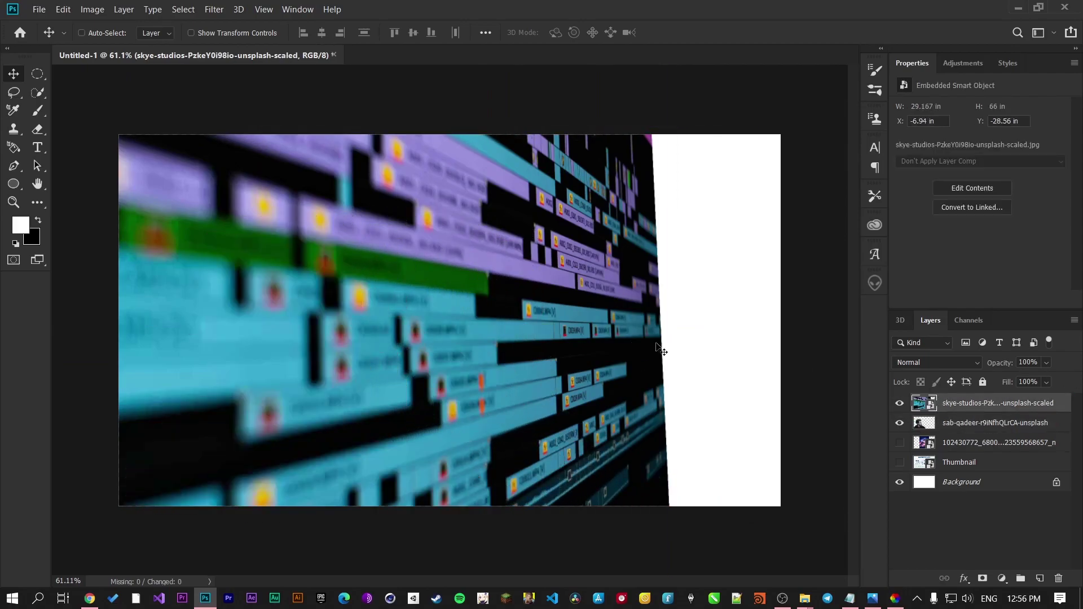
left_click_drag(316, 255, 457, 255)
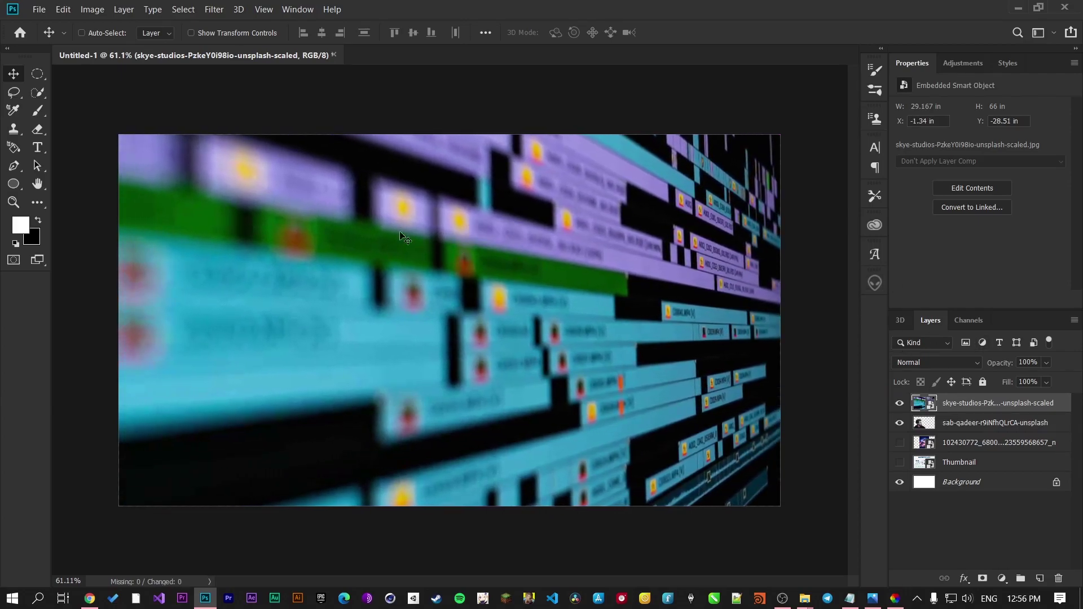
Step: Keep the skye-studios layer's blend mode at Normal, try its opacity at 55% and 61%, and restore 100%
left_click(960, 365)
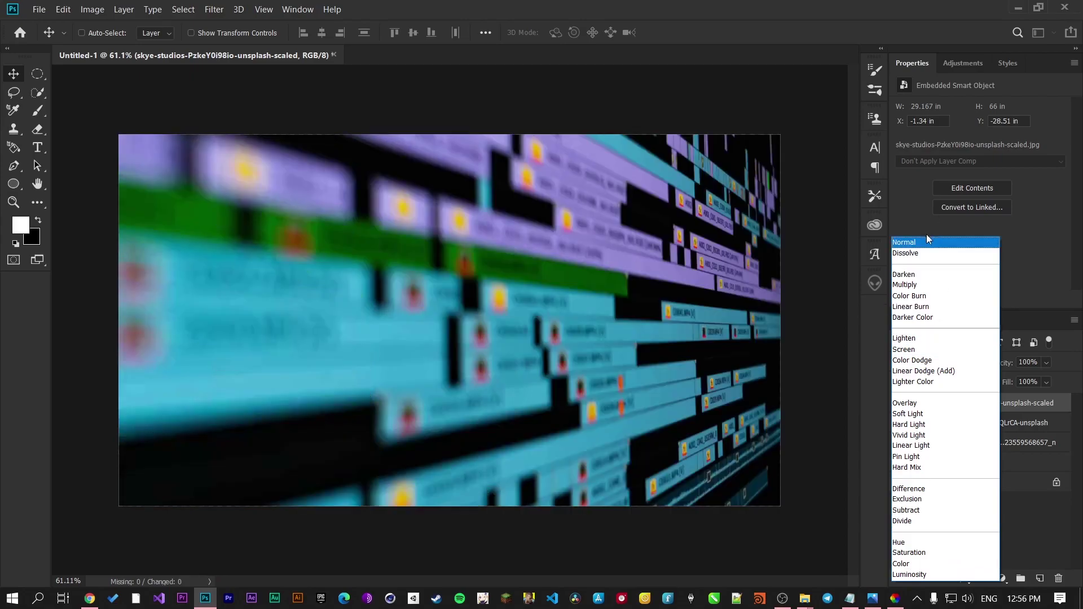
left_click(926, 236)
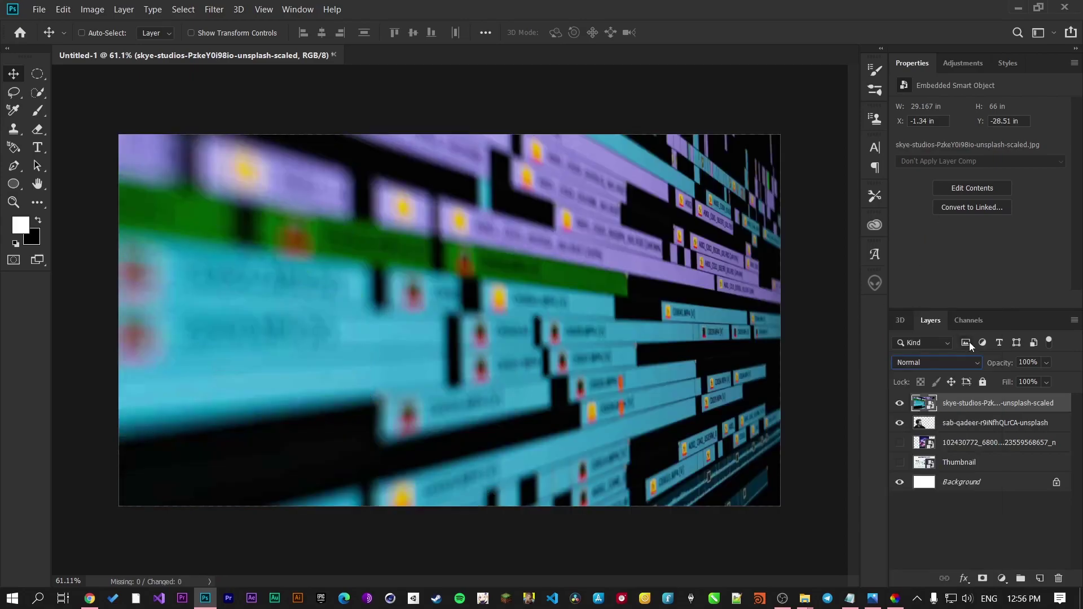
left_click_drag(1000, 361, 969, 374)
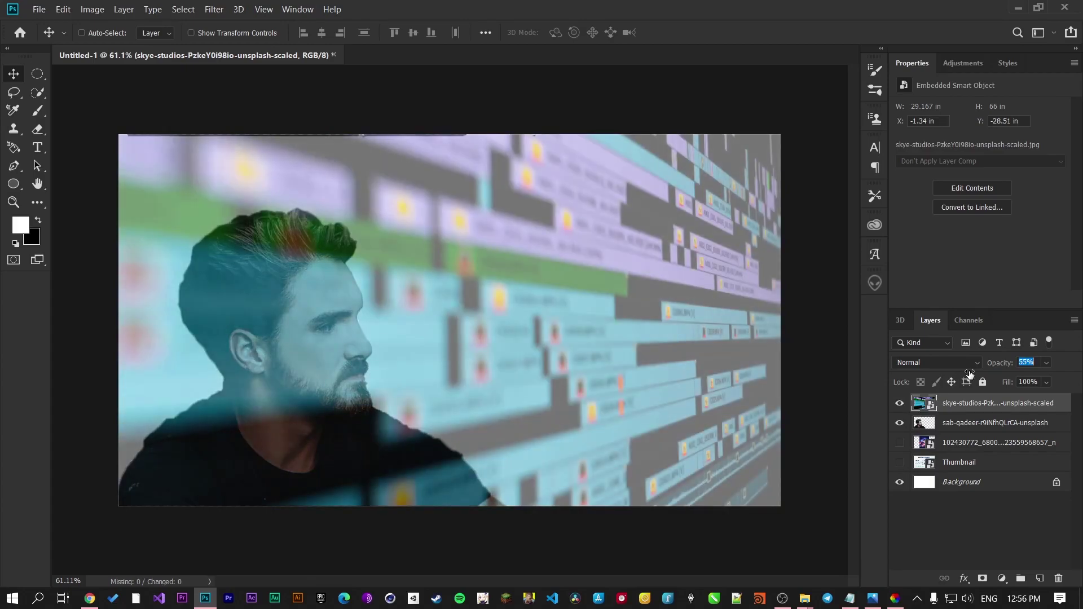
left_click_drag(970, 374, 974, 374)
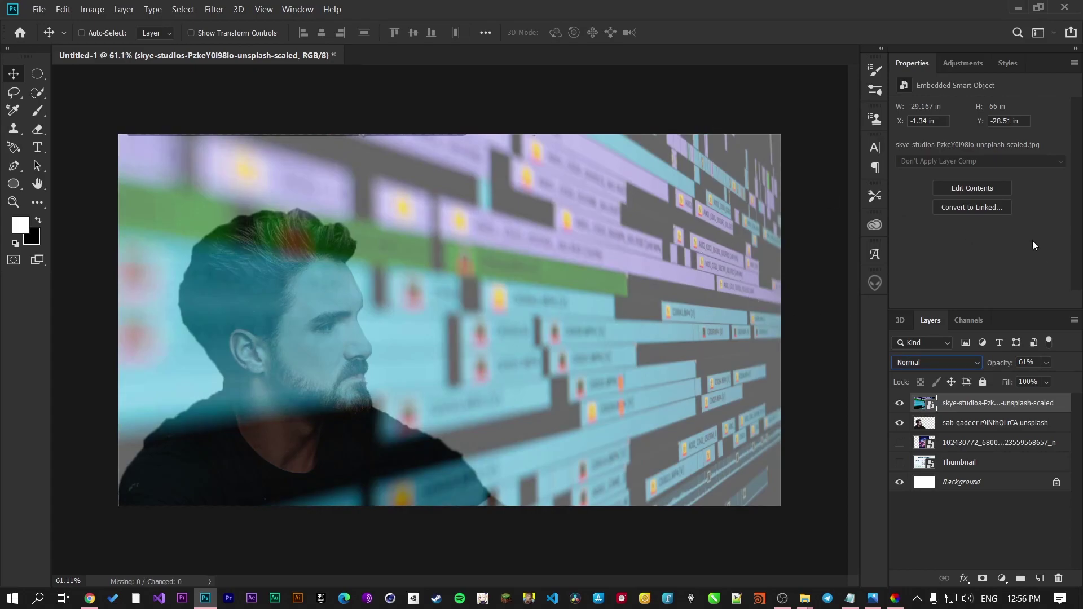
left_click_drag(1001, 367, 1071, 368)
Step: Set the skye-studios layer's blend mode to Multiply and its opacity to 91%
left_click(961, 367)
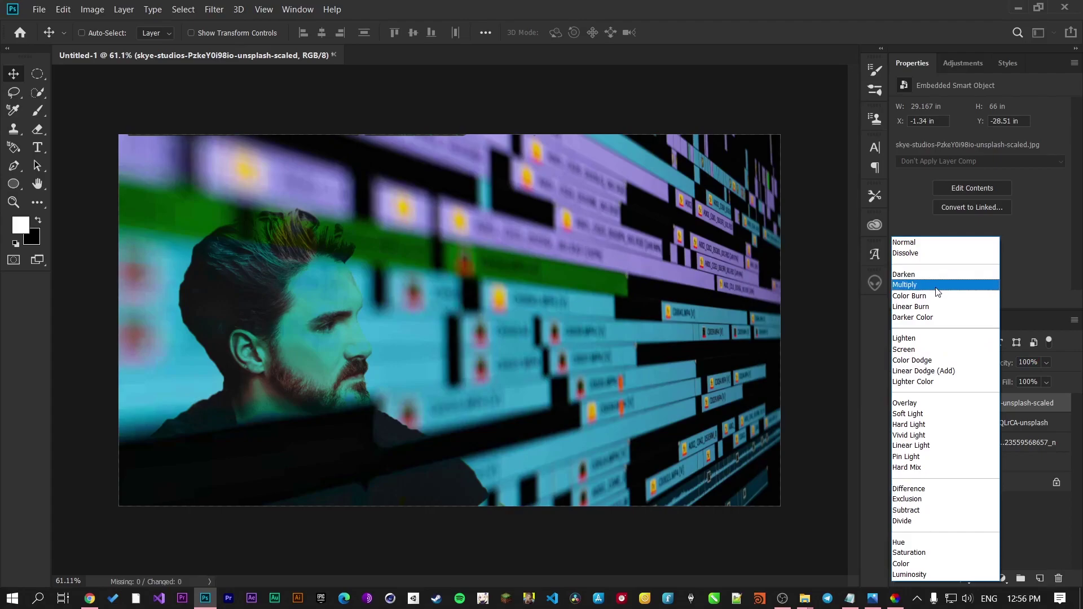
left_click(937, 288)
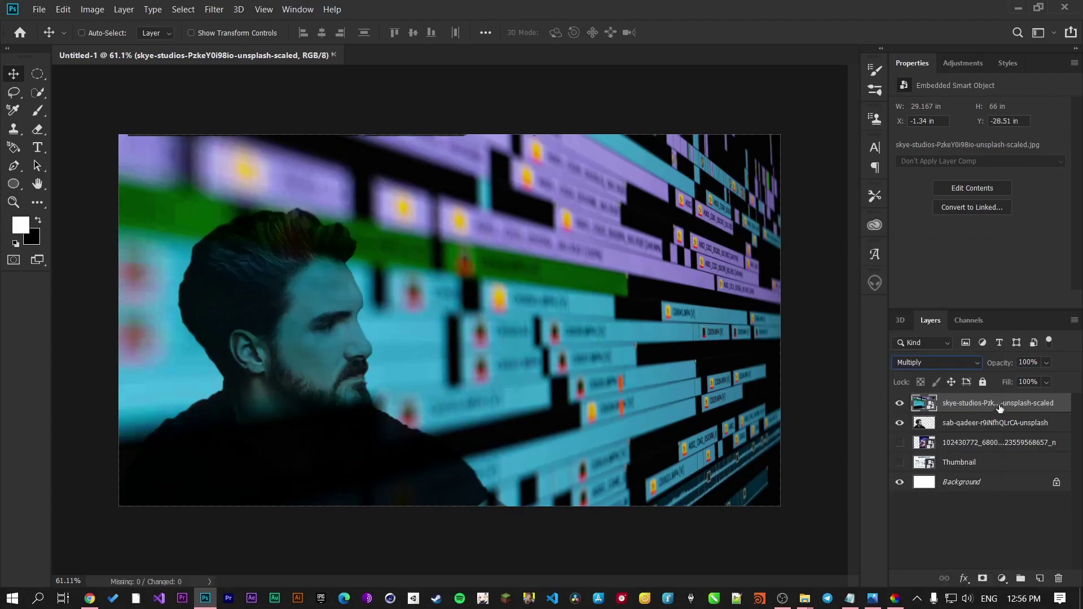
mouse_move(997, 365)
left_mouse_down()
mouse_move(981, 365)
mouse_move(990, 365)
left_mouse_up()
Step: Shift the skye-studios image right, and move the portrait against the canvas's left edge at about X -5.19 in, Y -0.31 in
left_click_drag(319, 363, 517, 364)
left_click(947, 428)
left_click_drag(277, 285, 197, 281)
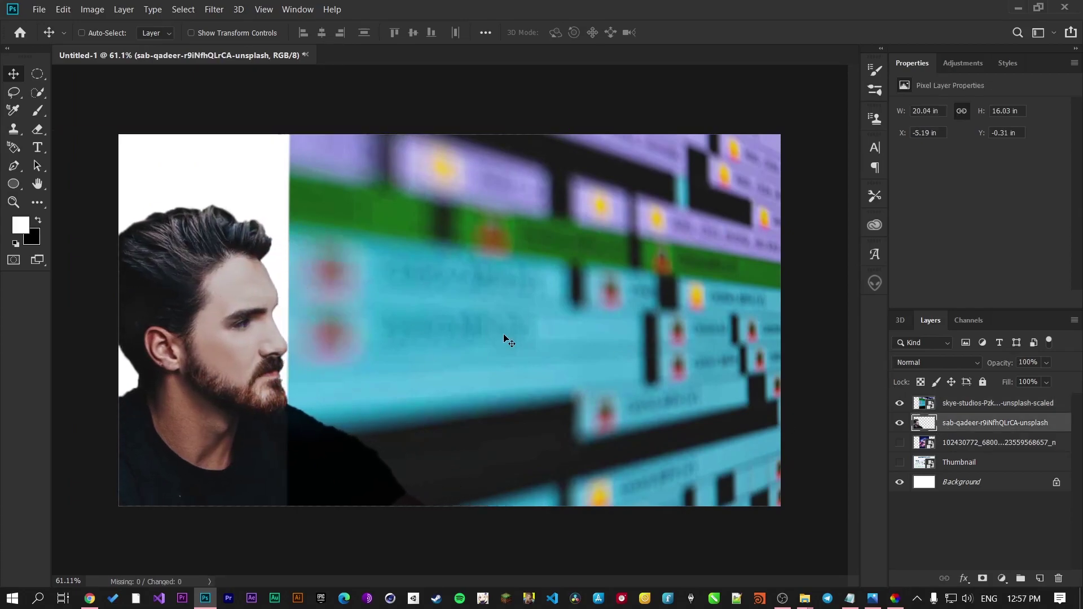
Step: Reposition the skye-studios image over the portrait to cover the canvas, at about X -1.04 in, Y -27.69 in
left_click(994, 407)
left_click_drag(634, 341, 452, 333)
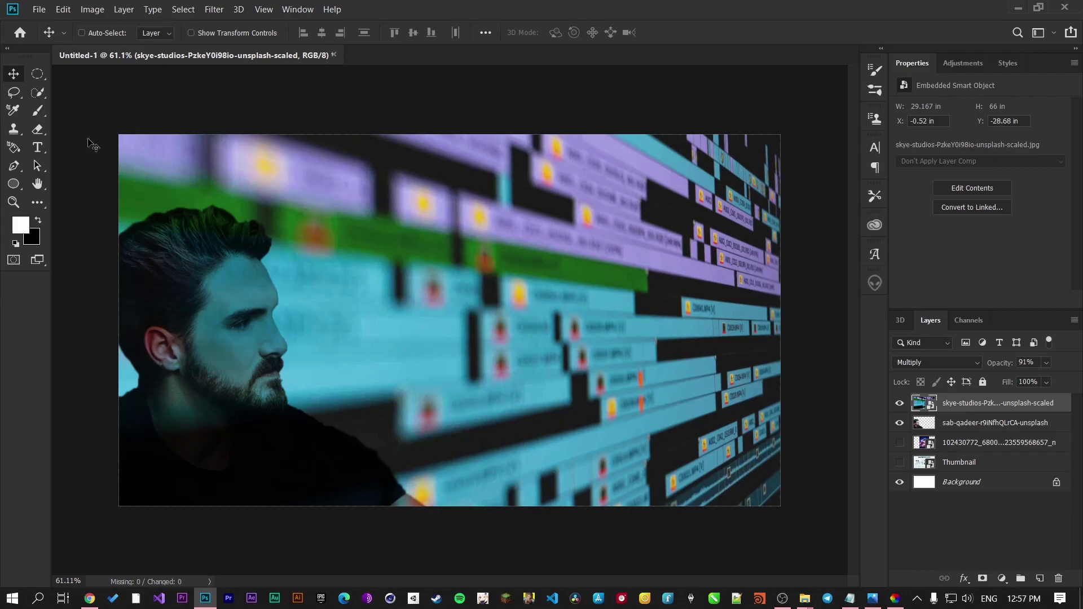
left_click_drag(347, 291, 595, 326)
left_click_drag(543, 276, 197, 279)
left_click_drag(531, 247, 630, 206)
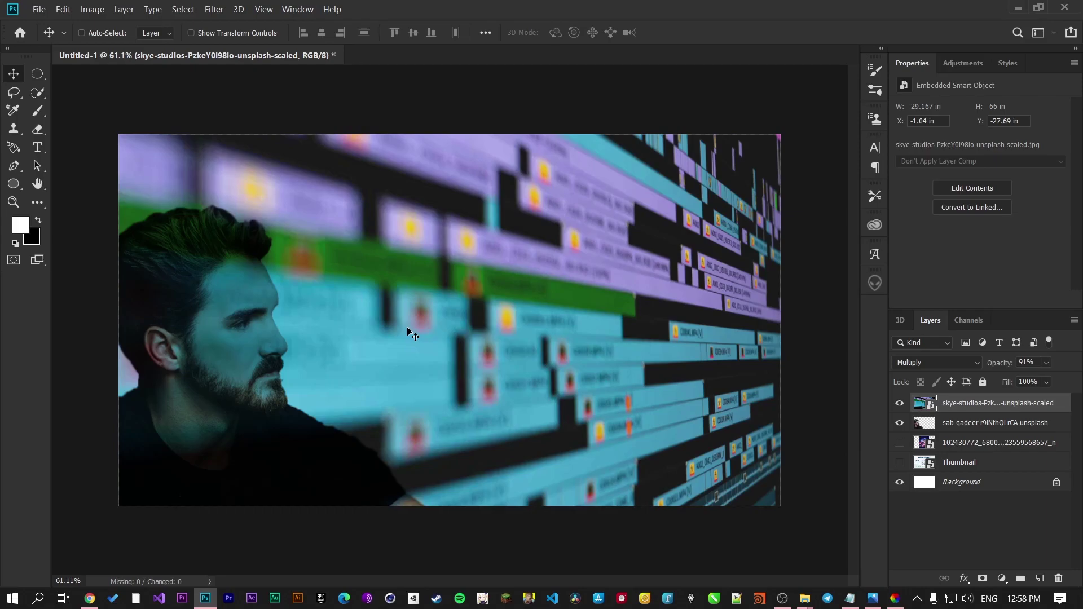
Step: Rasterize the skye-studios layer for the Eraser, and try an erasing stroke across its middle that is undone
left_click(39, 129)
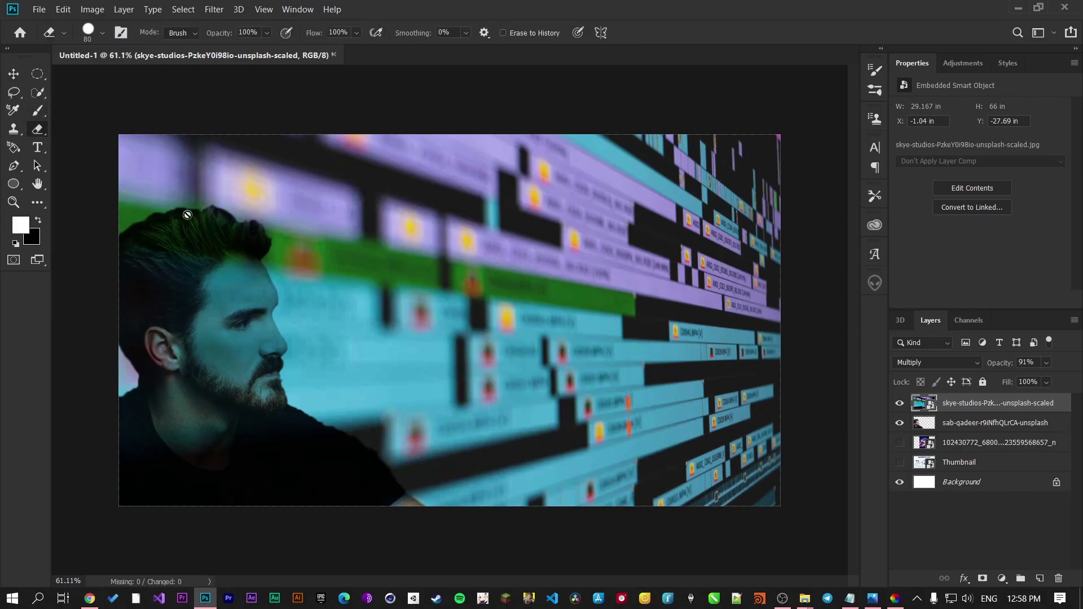
left_click(495, 335)
left_click(545, 246)
mouse_move(446, 260)
left_mouse_down()
mouse_move(505, 294)
mouse_move(636, 285)
left_mouse_up()
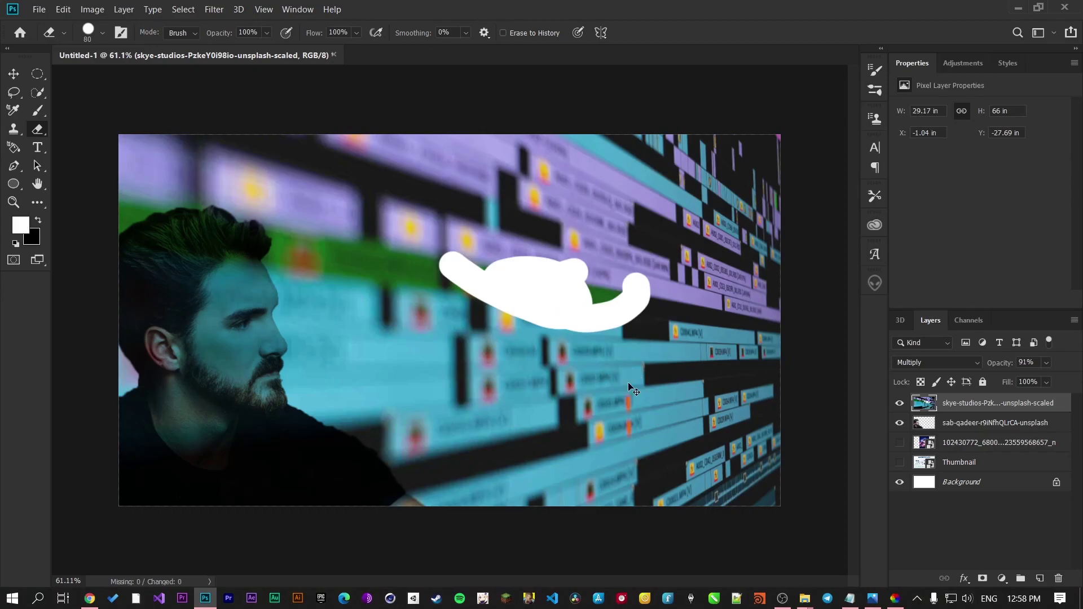
key("ctrl+z")
Step: Draw a freeform looping path with curved segments over the middle of the image using the Pen Tool
left_click(14, 166)
left_click_drag(480, 276, 511, 323)
left_click_drag(647, 218, 656, 237)
left_click_drag(667, 407, 631, 415)
left_click_drag(379, 255, 392, 226)
left_click_drag(533, 212, 557, 300)
left_click_drag(515, 320, 463, 297)
left_click_drag(390, 217, 368, 312)
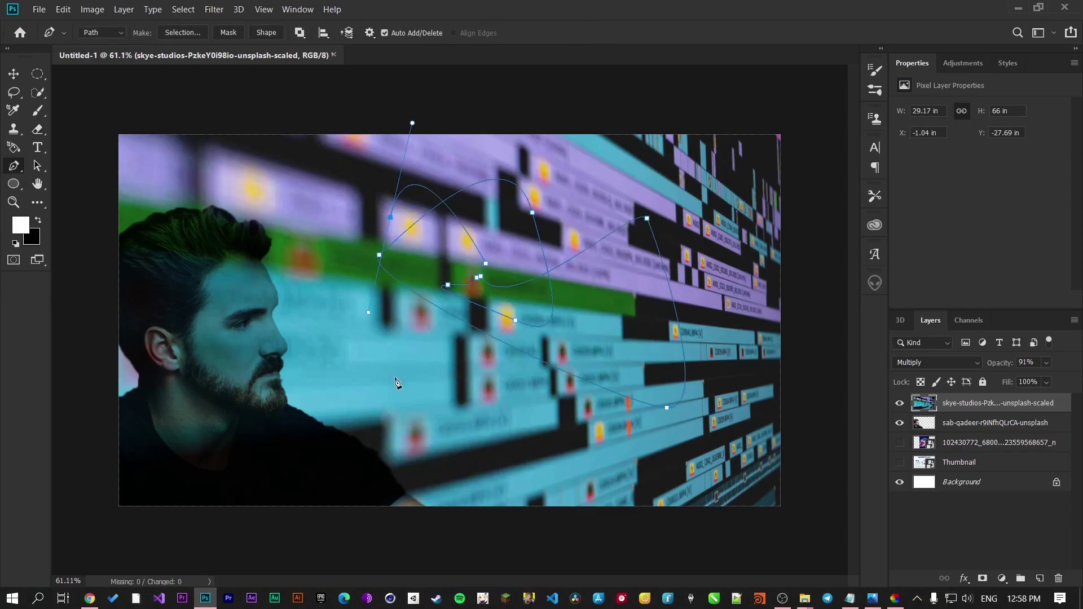
Step: Undo all anchor points of the freeform practice path
key("ctrl+z")
key("ctrl+z")
key("ctrl+z")
key("ctrl+z")
key("ctrl+z")
key("ctrl+z")
key("ctrl+z")
key("ctrl+z")
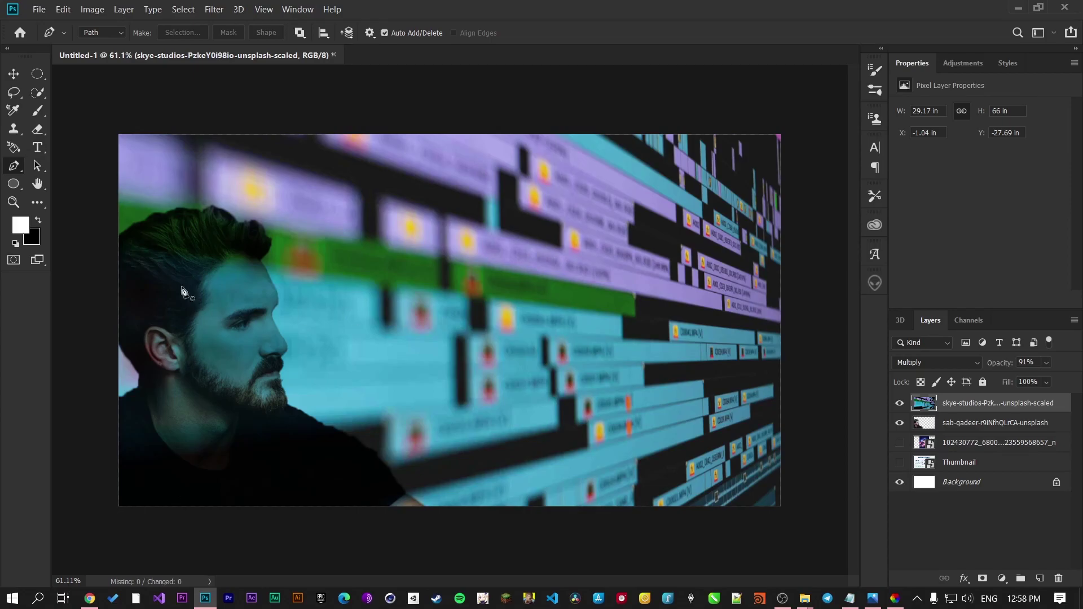
Step: Draw an ellipse shape of about 733 × 572 px beside the face, and undo it
left_click(14, 183)
left_click_drag(267, 205, 520, 402)
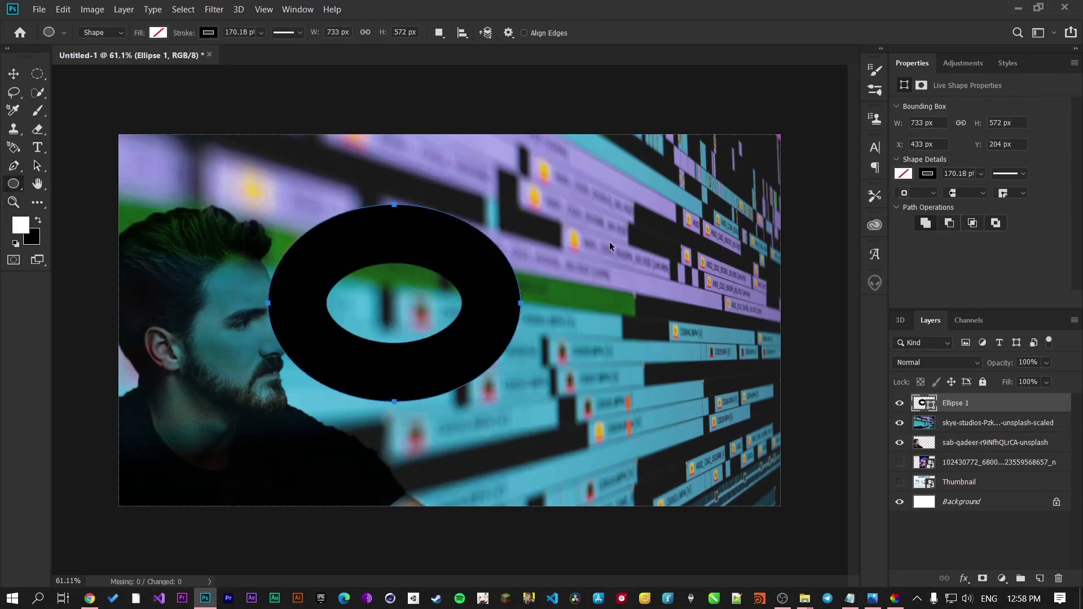
key("ctrl+z")
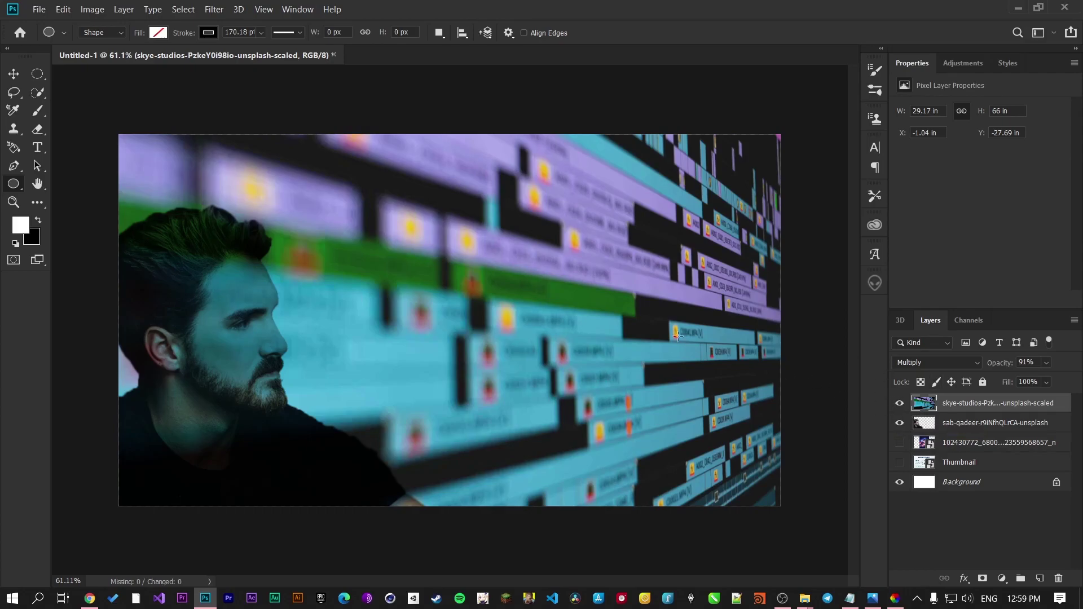
Step: Start a Pen Tool path at the canvas's left edge and trace it along the top of the portrait's hair
left_click(14, 166)
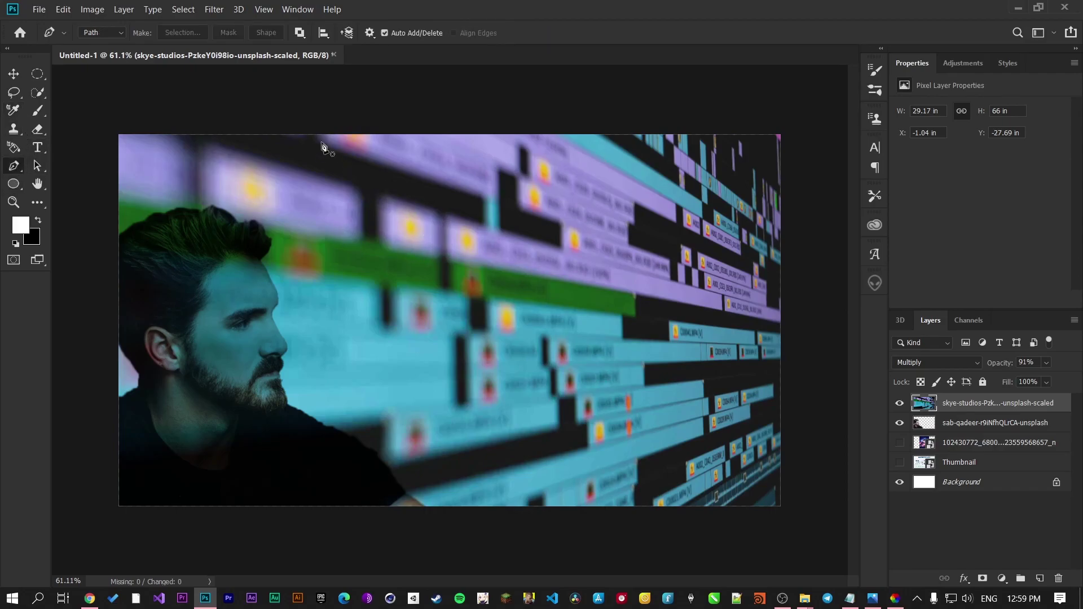
scroll(192, 243, "up", 3)
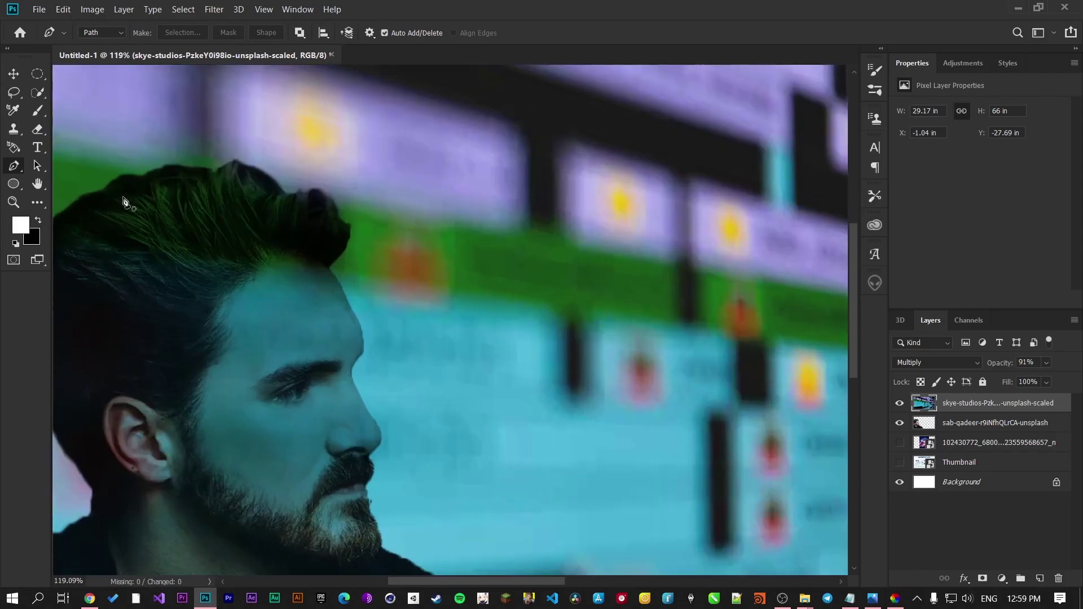
scroll(108, 227, "left", 3)
left_click(99, 222)
left_click(115, 210)
left_click(126, 200)
left_click(140, 195)
left_click(156, 184)
left_click(172, 178)
left_click(188, 179)
left_click(205, 170)
left_click(248, 169)
Step: Continue the path around the front of the hair and down the forehead to the bridge of the nose
left_click_drag(287, 166, 342, 198)
left_click(368, 195)
left_click(396, 233)
left_click(376, 266)
left_click_drag(412, 335, 394, 369)
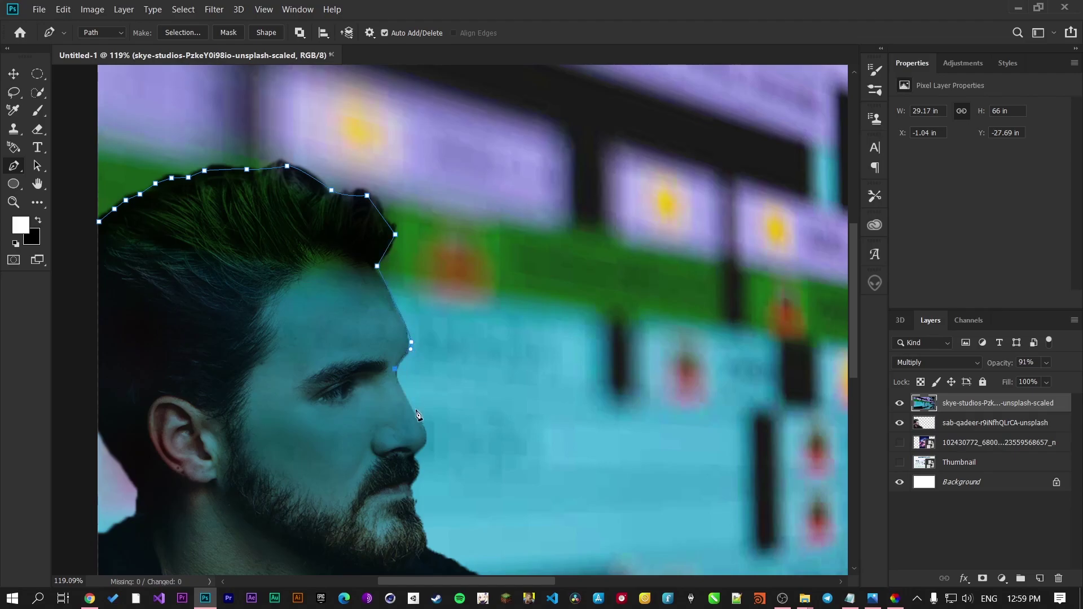
Step: Extend the path along the nose, around its tip and to its underside
left_click(416, 413)
left_click(427, 434)
scroll(427, 439, "down", 2)
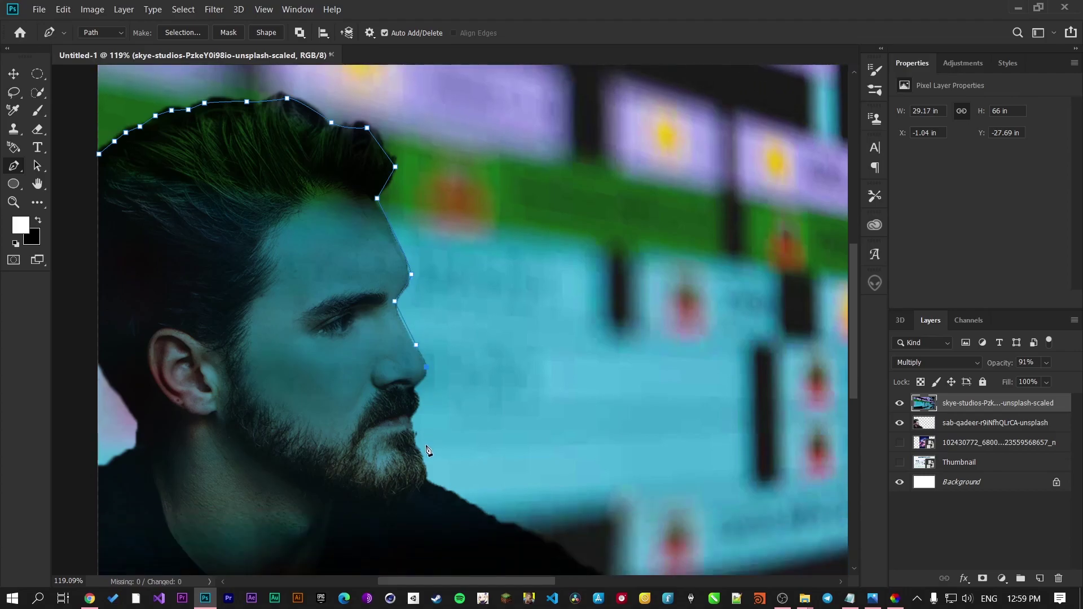
left_click_drag(416, 388, 406, 397)
Step: Continue the Pen Tool path from under the nose around the moustache to the lips
scroll(424, 363, "up", 5)
scroll(398, 376, "up", 1)
left_click(400, 456)
left_click(411, 481)
left_click(406, 491)
left_click(387, 523)
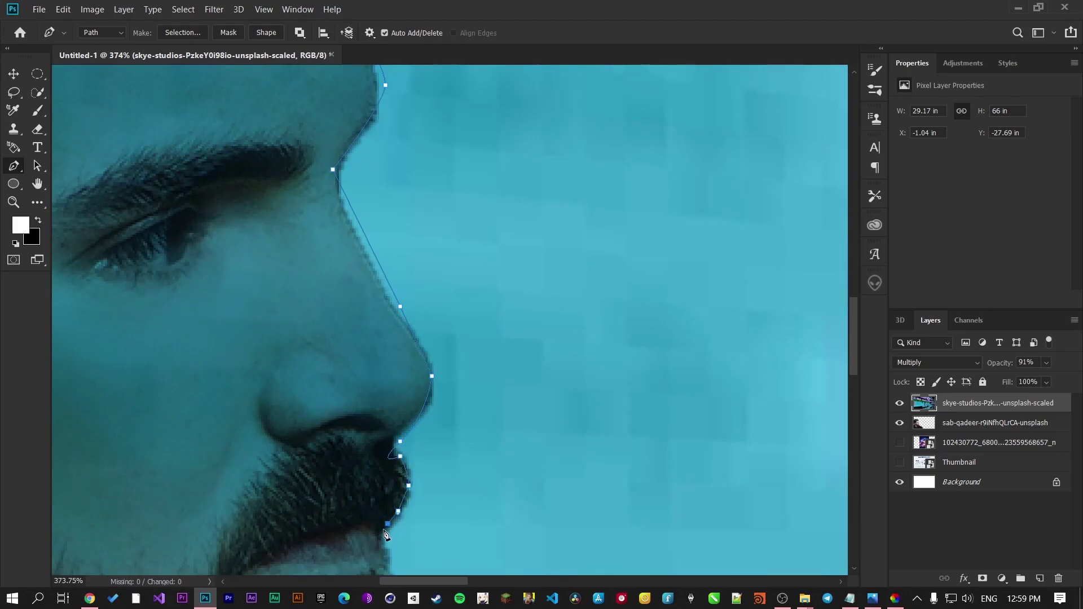
scroll(385, 532, "down", 5)
left_click(383, 531)
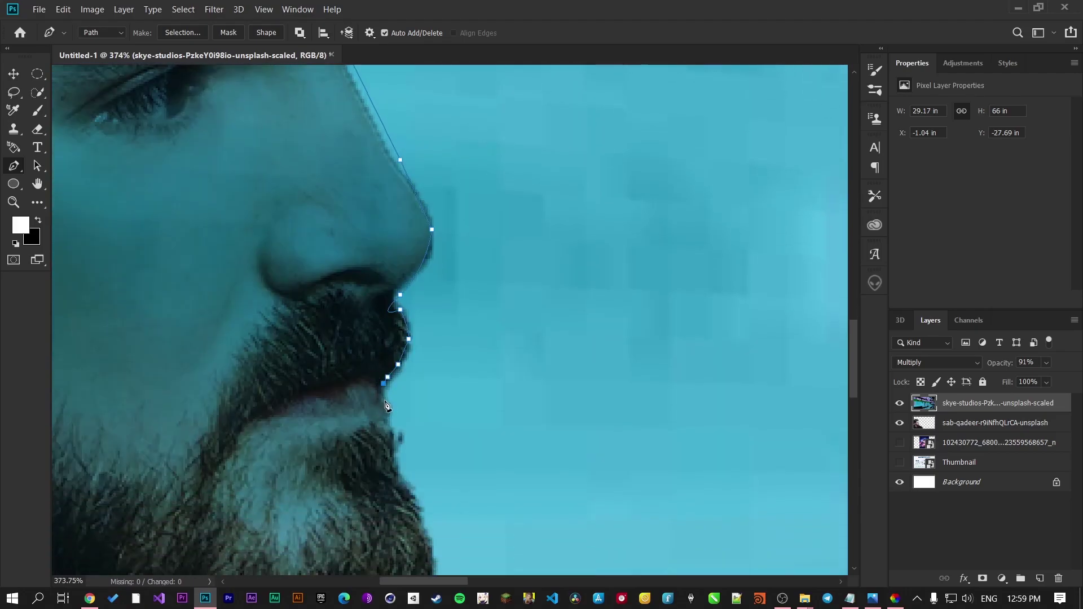
Step: Extend the path from the lips along the front edge of the beard to the shirt
left_click(397, 452)
scroll(401, 454, "down", 5)
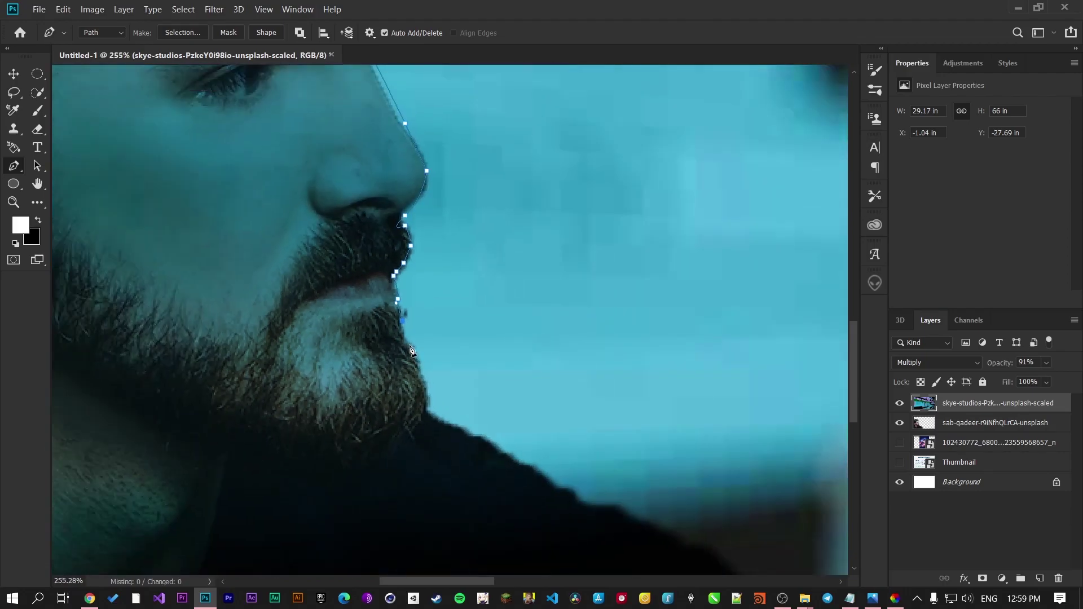
left_click(418, 366)
left_click(429, 414)
Step: Trace the path along the shirt's shoulder and sleeve, past the arm to the canvas's lower edge
scroll(429, 413, "down", 8)
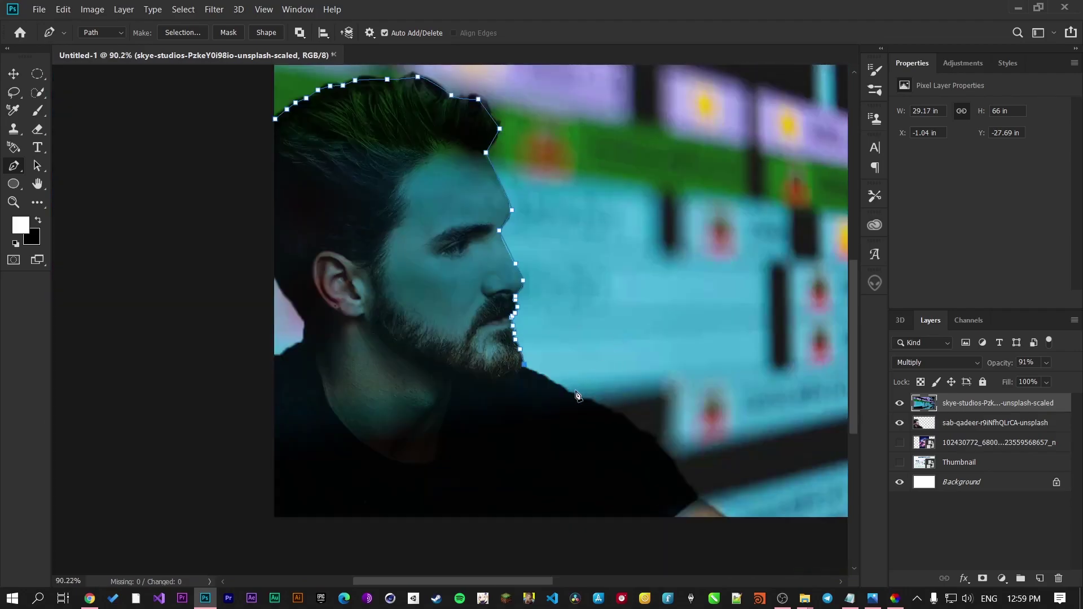
left_click(576, 394)
left_click(591, 402)
left_click(608, 410)
left_click(698, 497)
left_click_drag(699, 496, 703, 512)
left_click(728, 520)
Step: Run the path just outside the canvas's lower and left edges and close it at its starting point by the hair
scroll(701, 380, "down", 1)
scroll(702, 381, "down", 1)
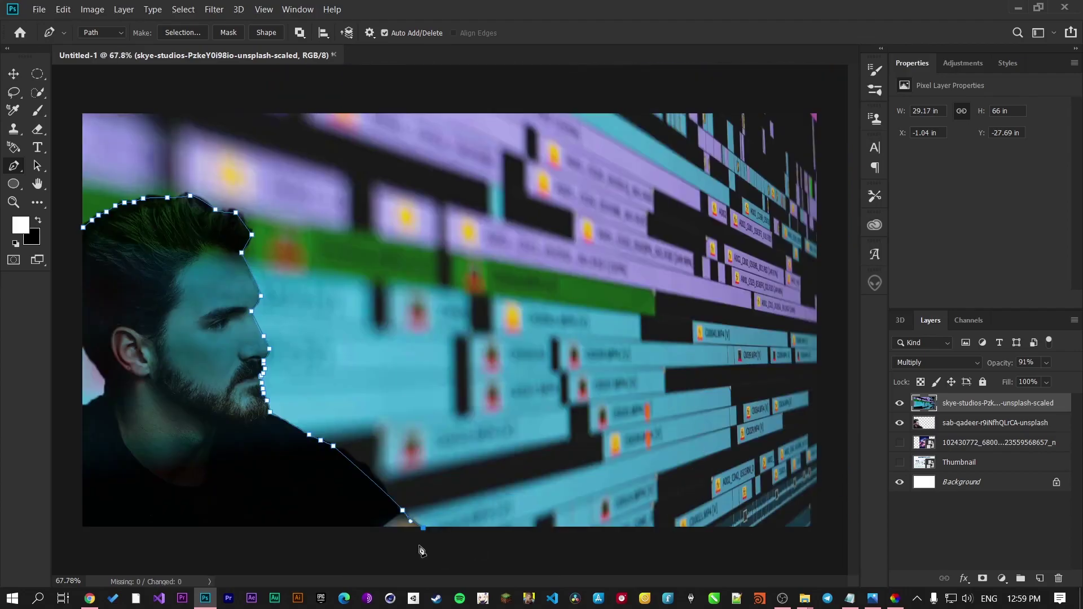
left_click_drag(251, 529, 252, 536)
left_click(84, 537)
left_click(69, 433)
left_click(64, 283)
left_click(70, 231)
left_click(83, 227)
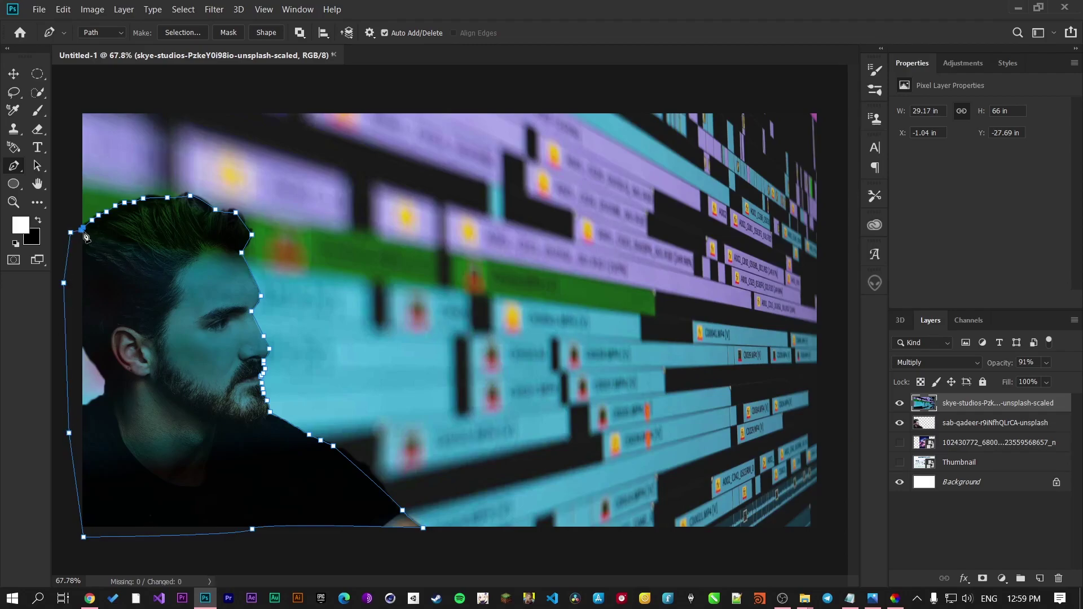
Step: Convert the path into a selection and clear everything outside it from the editing timeline image layer, leaving nothing selected
right_click(186, 277)
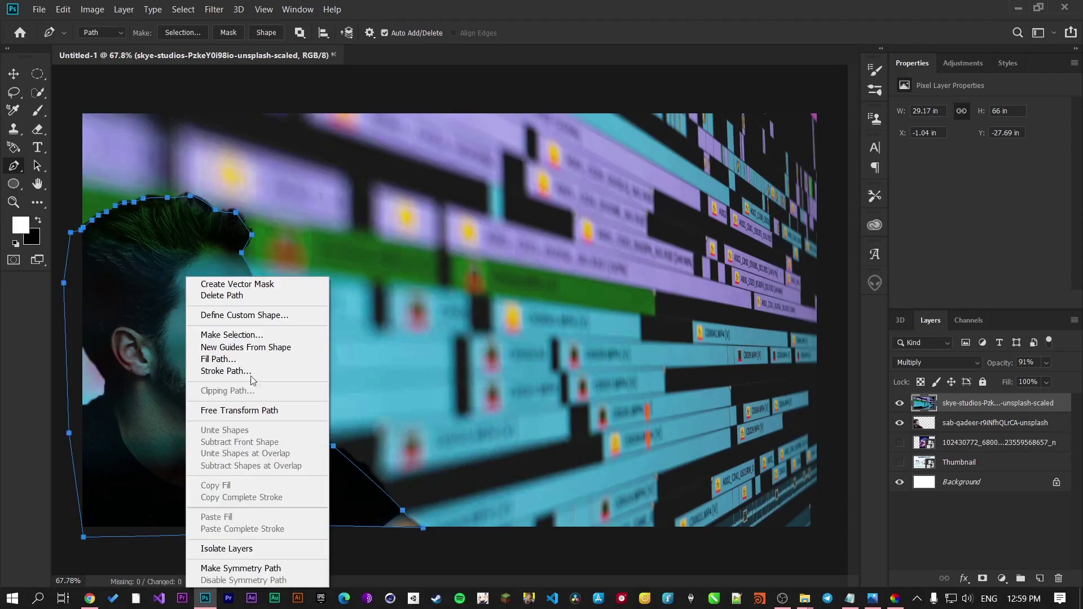
left_click(241, 335)
left_click(586, 134)
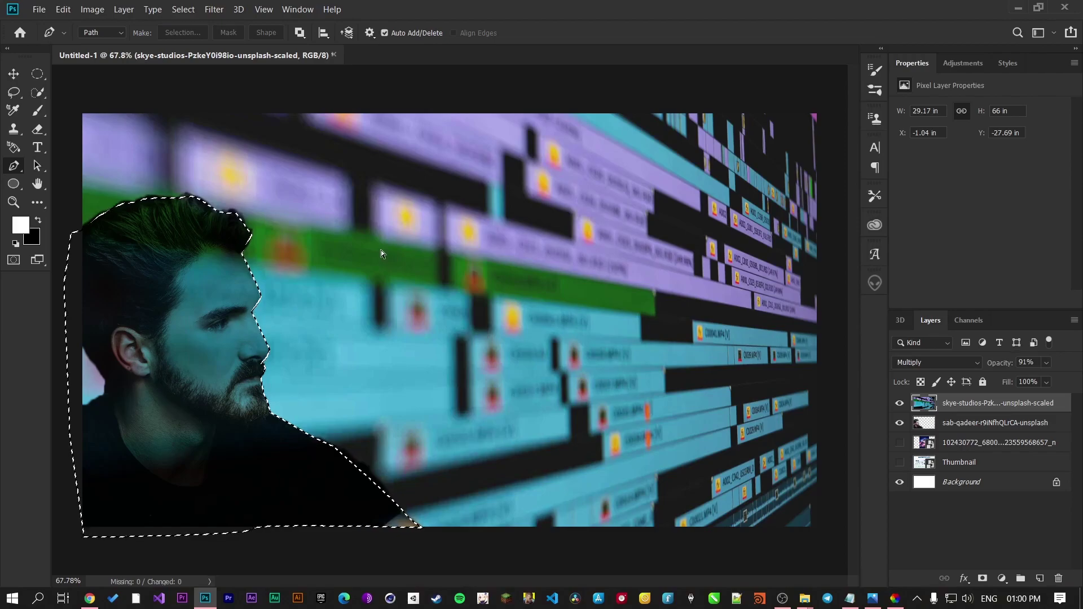
key("ctrl+shift+i")
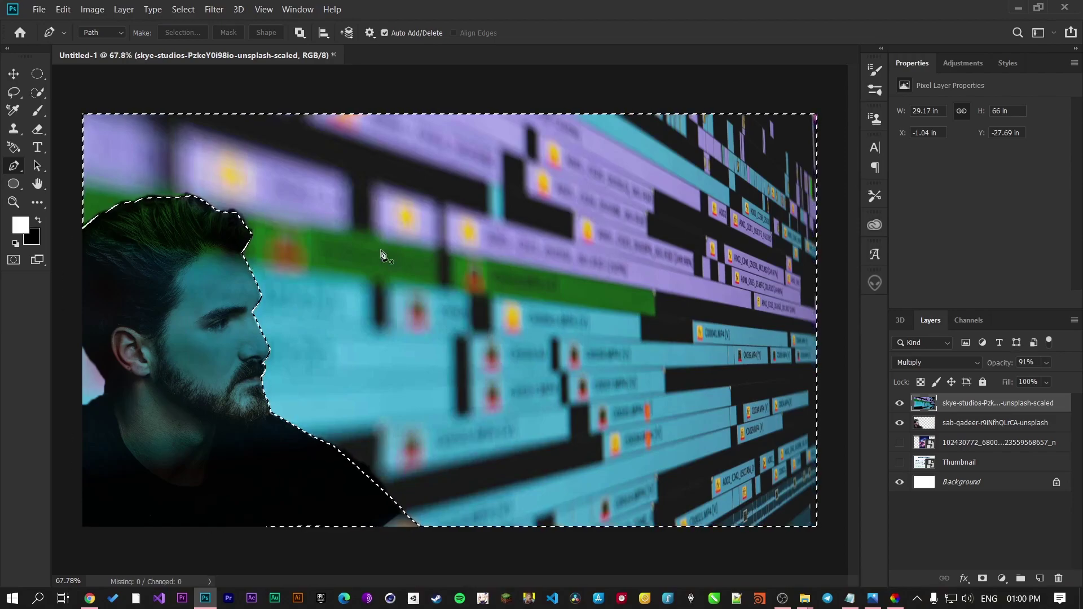
key("Delete")
key("ctrl+d")
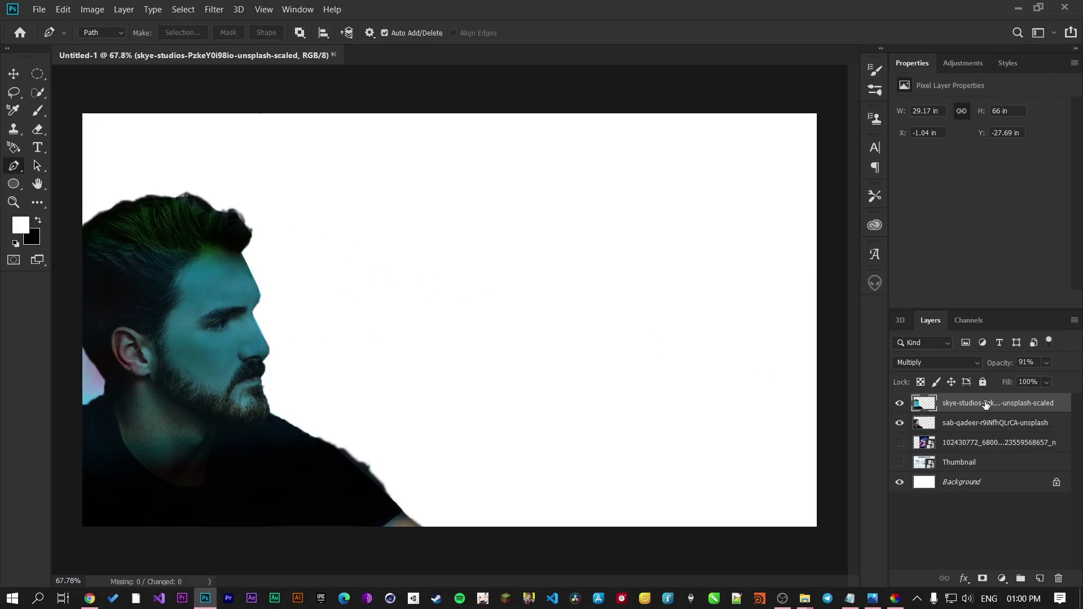
Step: Undo the clearing of the timeline image and the selection made from the path
key("ctrl+z")
key("ctrl+z")
key("ctrl+z")
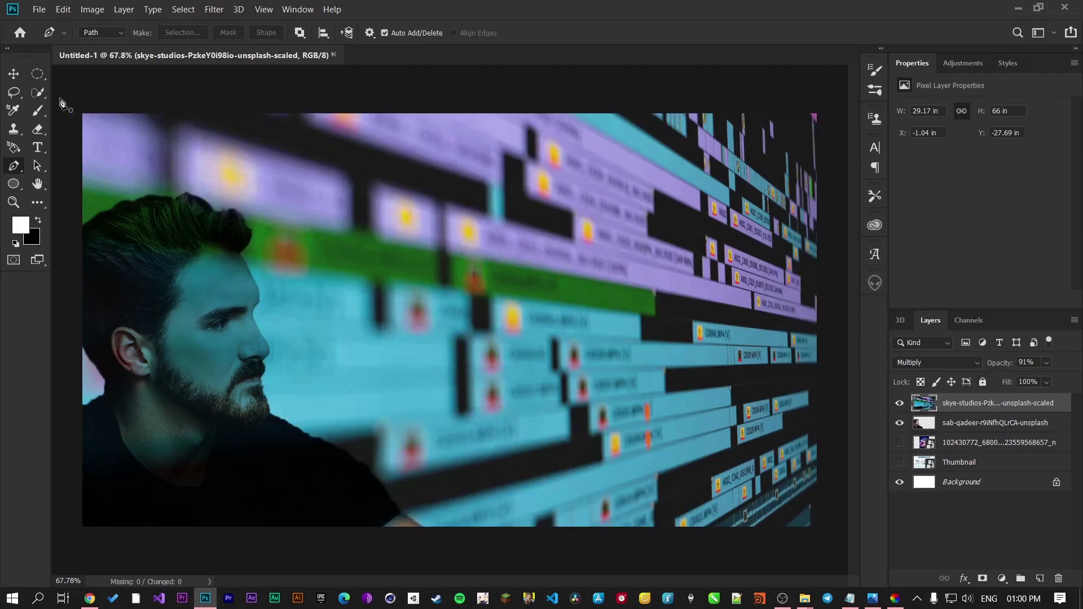
Step: Clip the timeline image layer to the portrait layer below it, and release the clipping mask
left_click(13, 73)
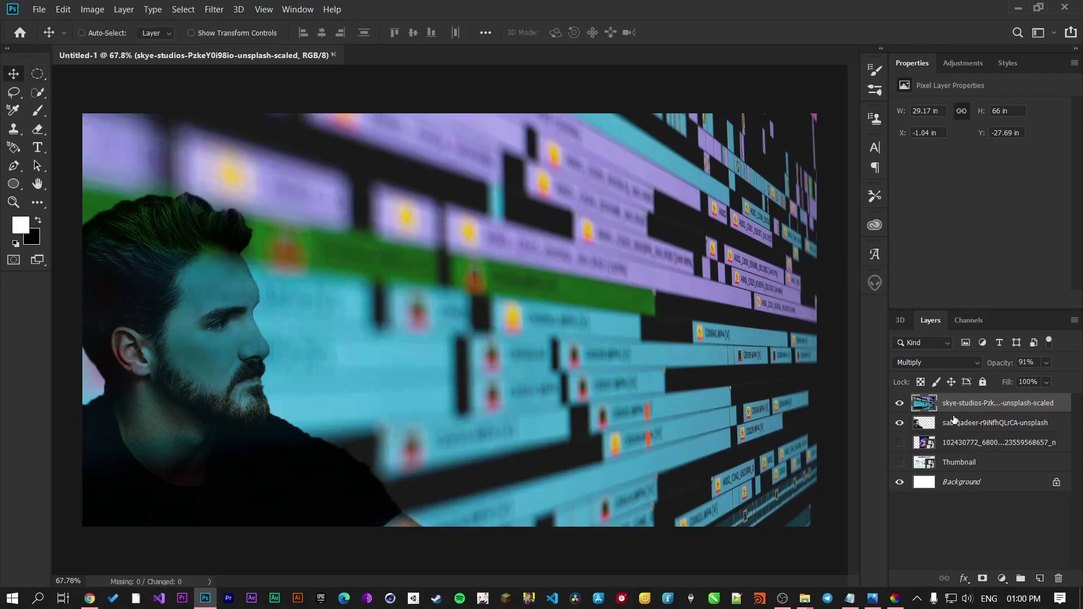
left_click_drag(954, 416, 954, 408)
left_click(954, 409, "alt")
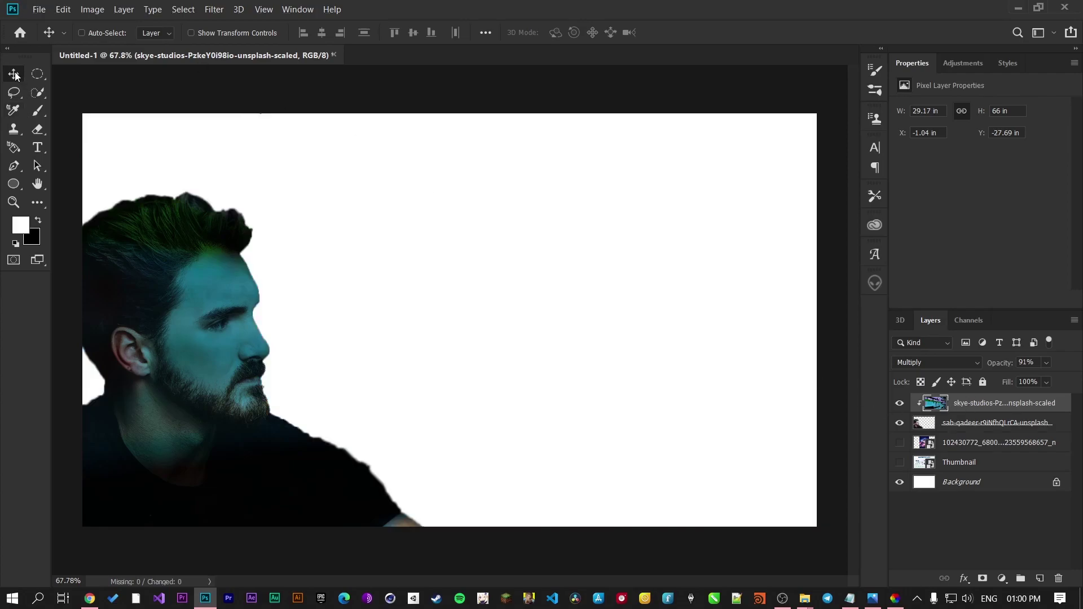
left_click_drag(580, 265, 395, 271)
key("ctrl+alt+g")
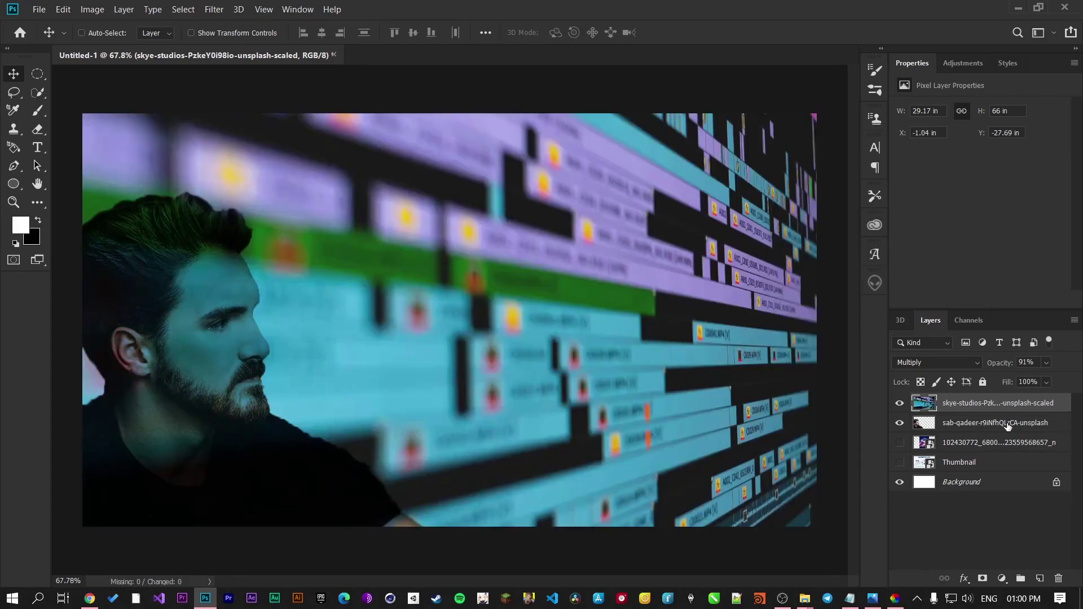
Step: Place the portrait layer above the timeline image, try clipping it to that layer, and restore the original layer order
left_click_drag(1008, 427, 994, 397)
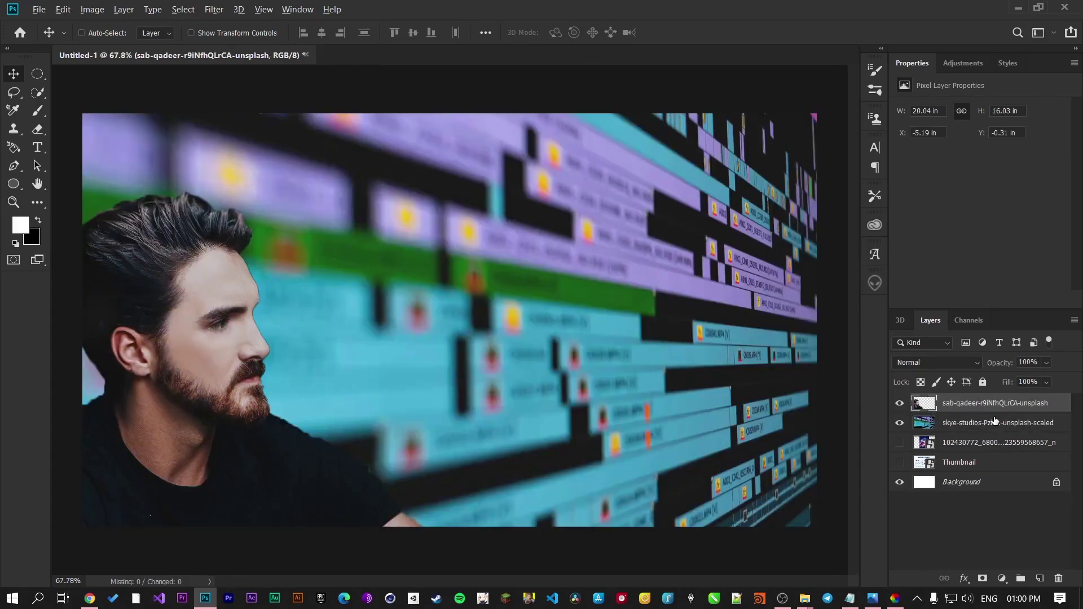
key("ctrl+alt+g")
left_click_drag(185, 332, 412, 446)
key("ctrl+bracketleft")
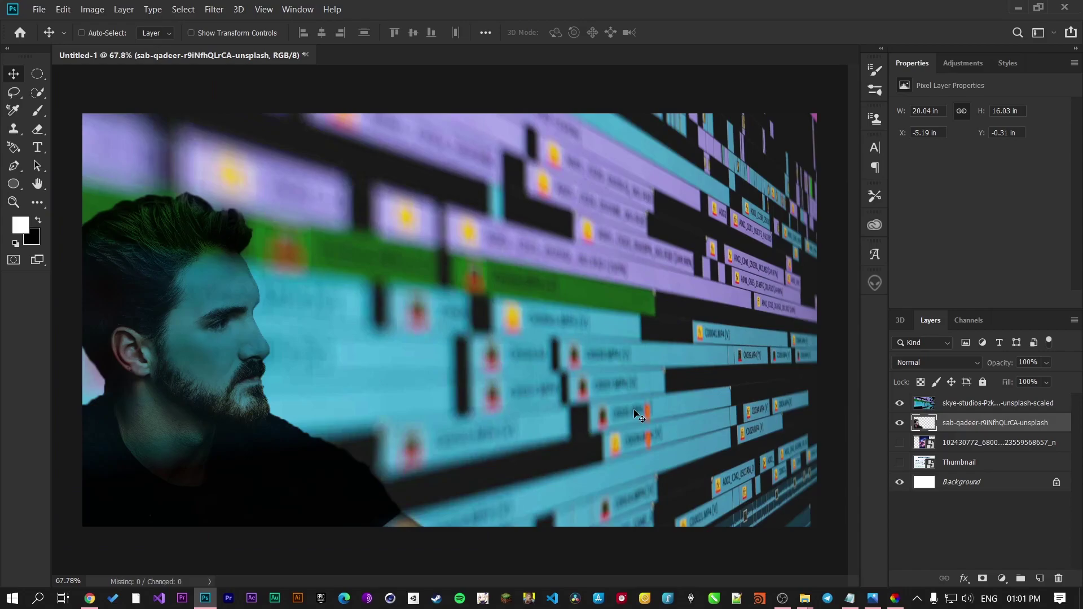
Step: Add the horizontal text "HI" in the upper middle of the canvas and set its size to 388.01 pt
left_click(37, 148)
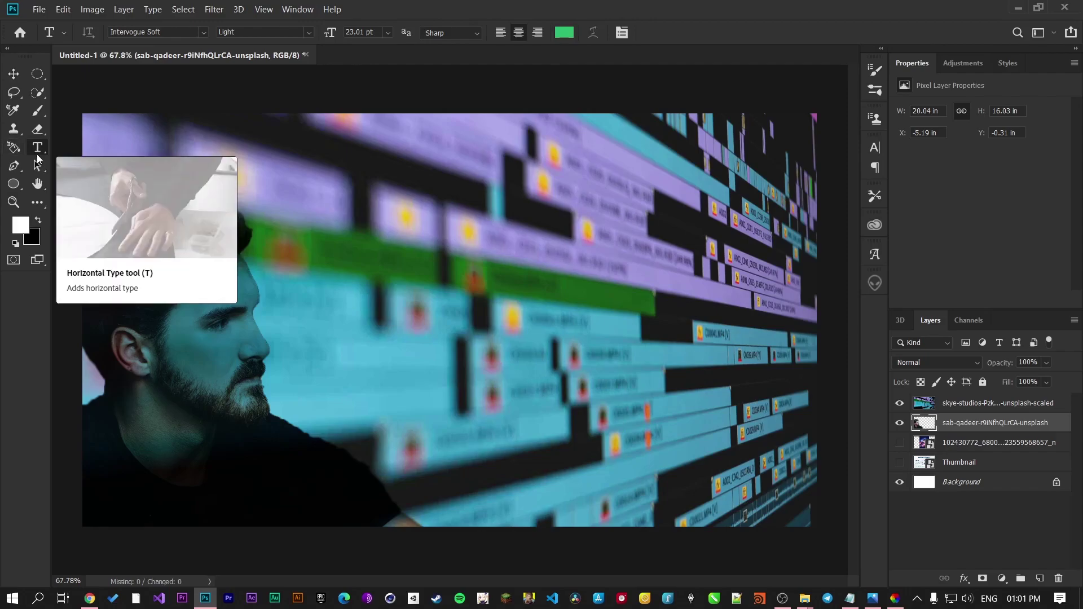
left_click(466, 205)
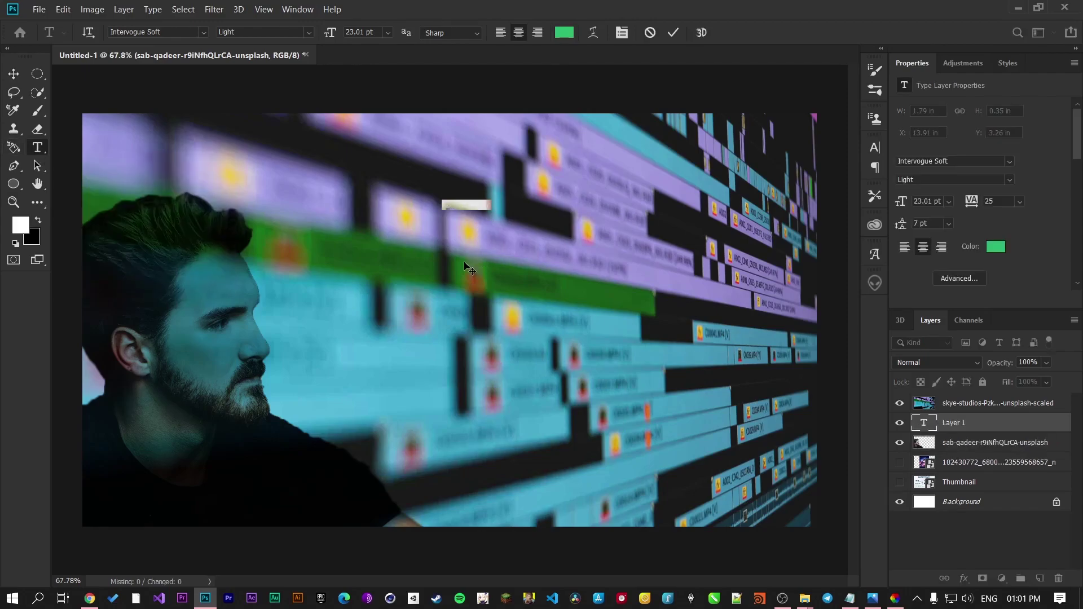
key("BackSpace")
left_click_drag(902, 206, 1079, 206)
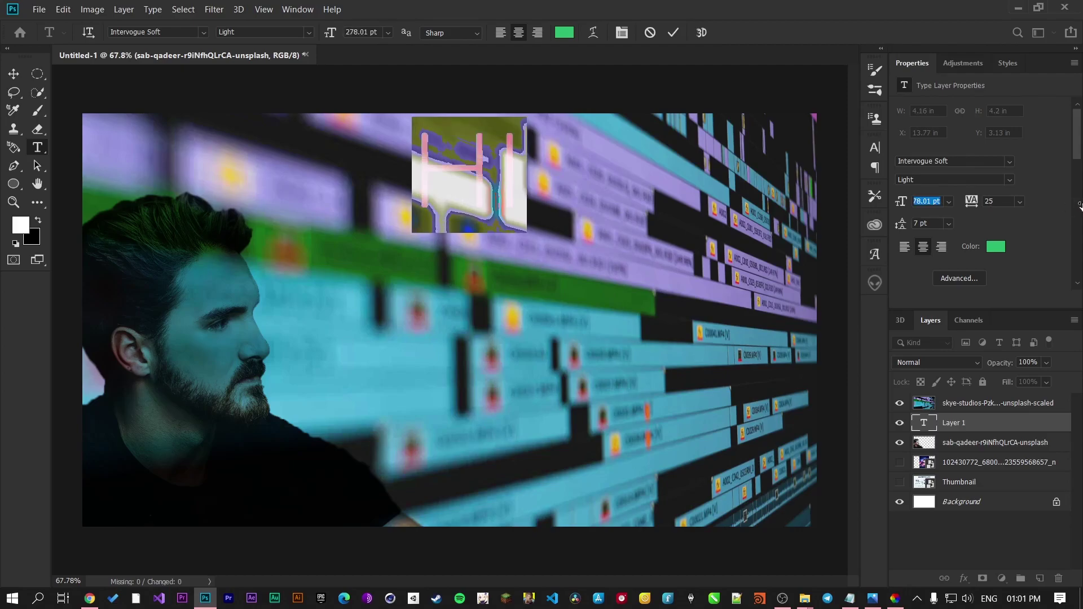
left_click_drag(901, 206, 988, 175)
Step: Set the "HI" text's font to abnes Regular and its size to 398.01 pt
left_click(1009, 162)
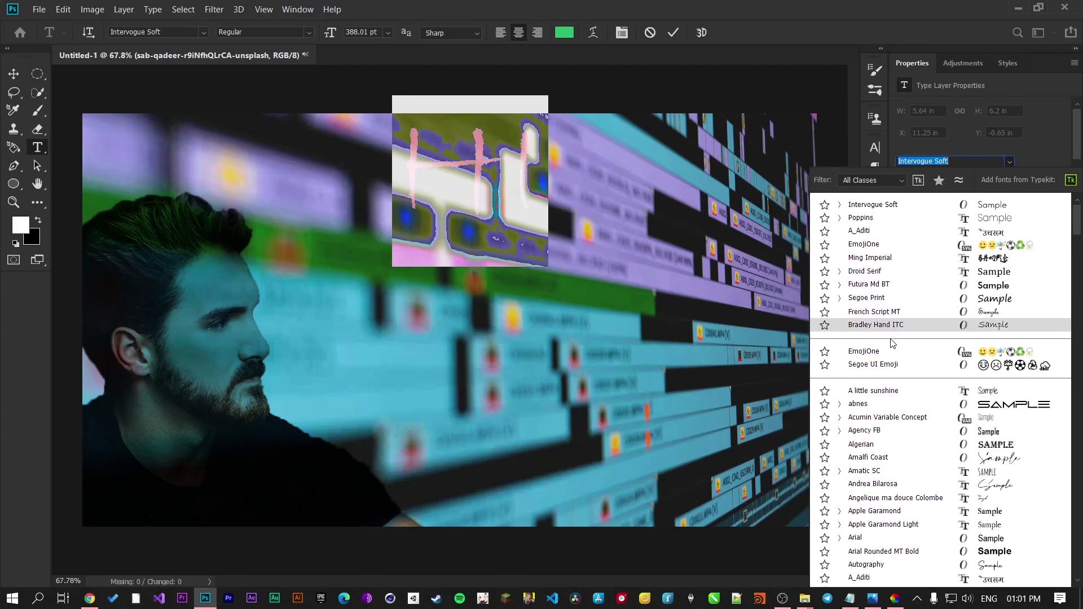
left_click(872, 406)
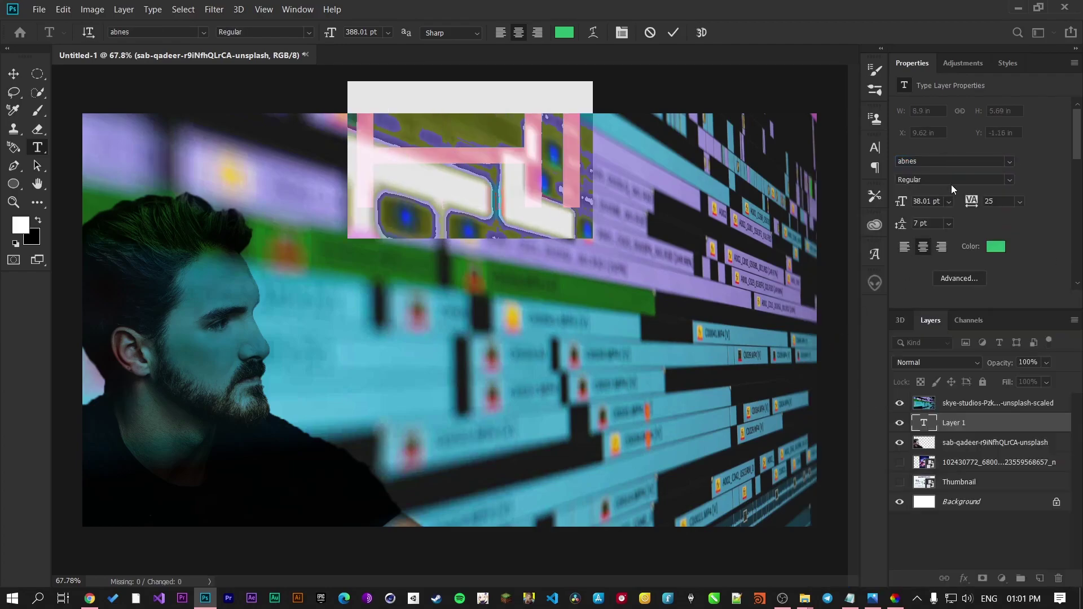
left_click(1010, 178)
left_click(940, 208)
left_click_drag(901, 202, 901, 232)
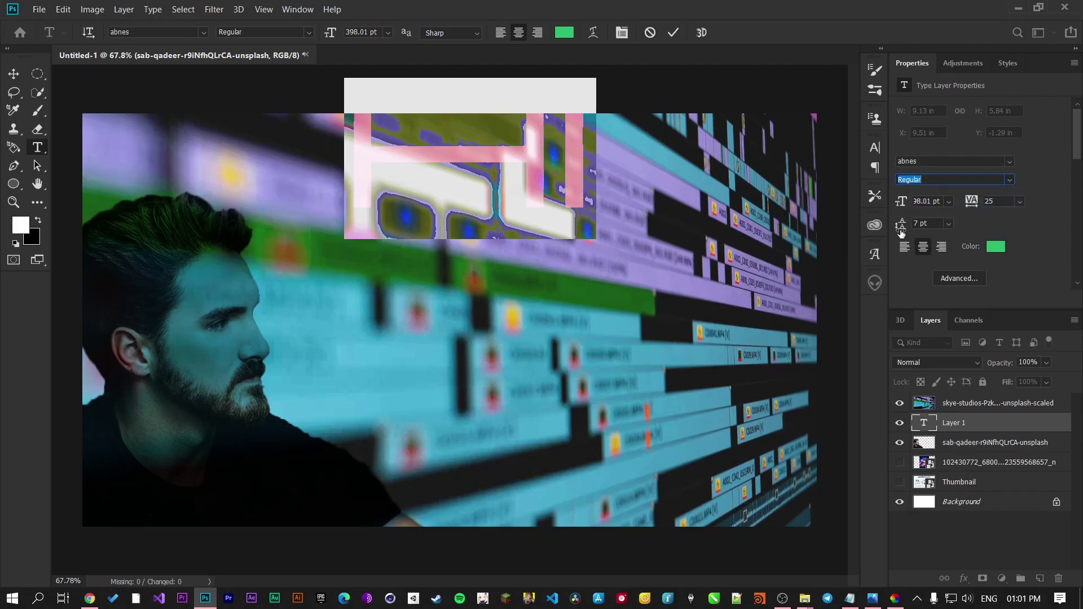
Step: Set the text colour to white (ffffff) and move the "HI" layer to the top of the layer stack
left_click(995, 247)
mouse_move(825, 275)
left_mouse_down()
mouse_move(859, 204)
mouse_move(858, 339)
mouse_move(857, 187)
left_mouse_up()
left_click_drag(873, 320, 873, 387)
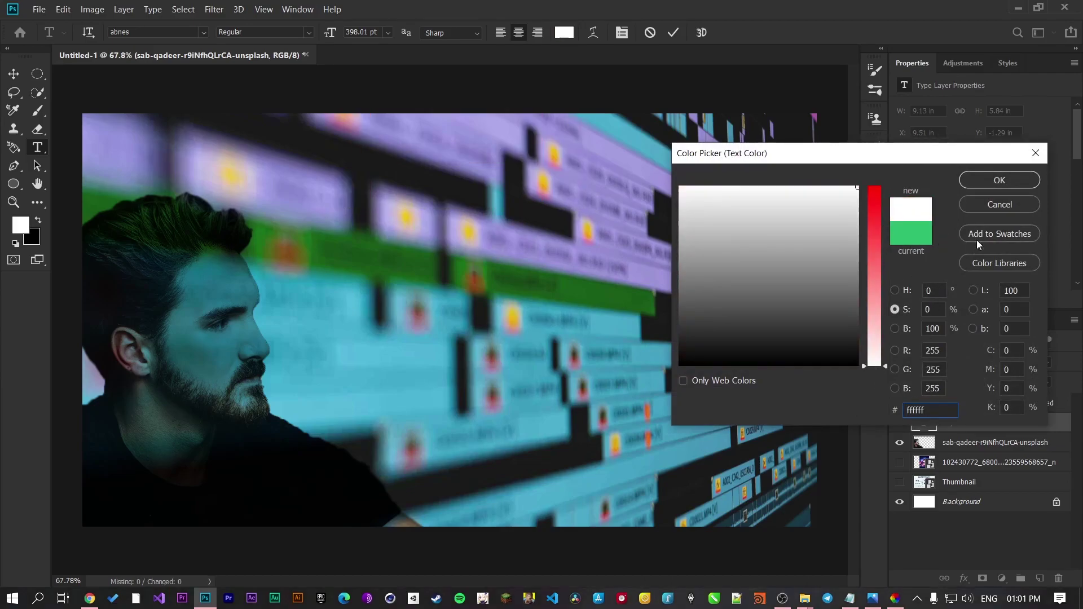
left_click(997, 181)
left_click_drag(969, 424, 965, 397)
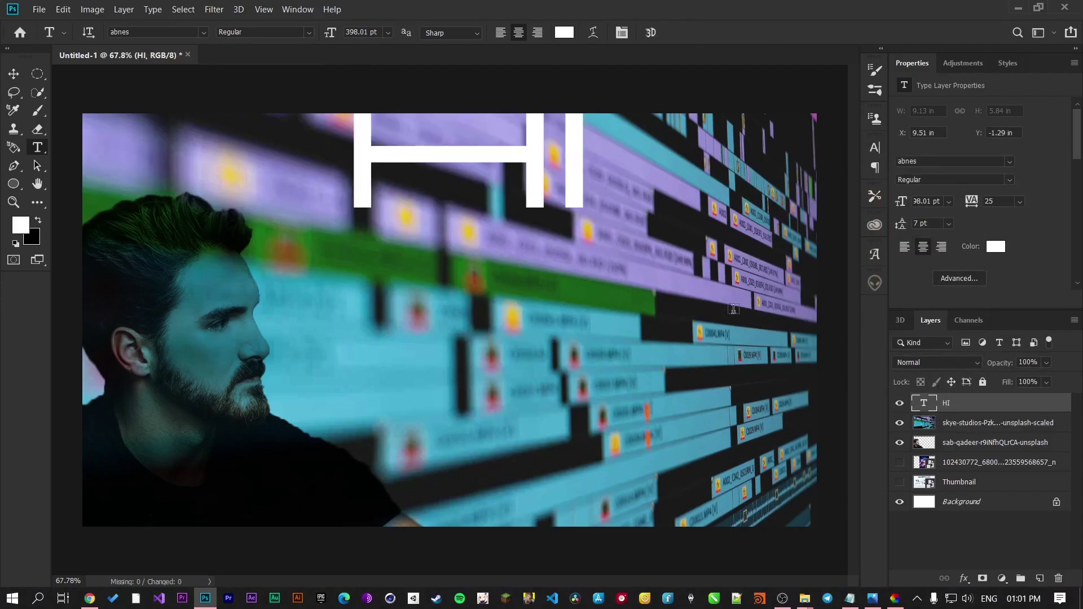
Step: Move the "HI" text down to Y 2.56 in and rasterize its layer
left_click(13, 74)
left_click_drag(369, 166, 358, 271)
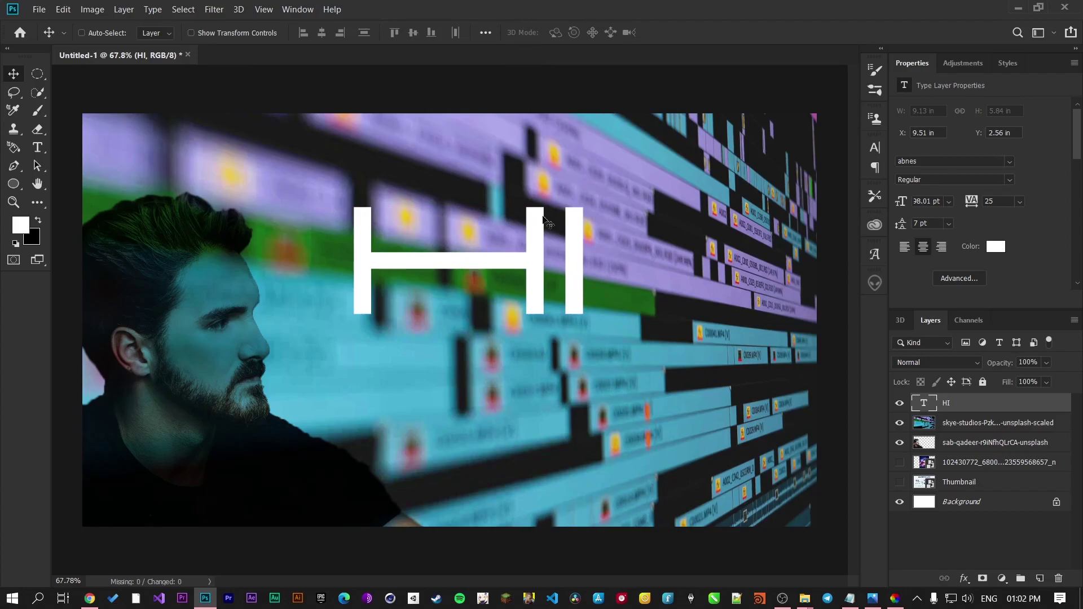
scroll(431, 261, "up", 5)
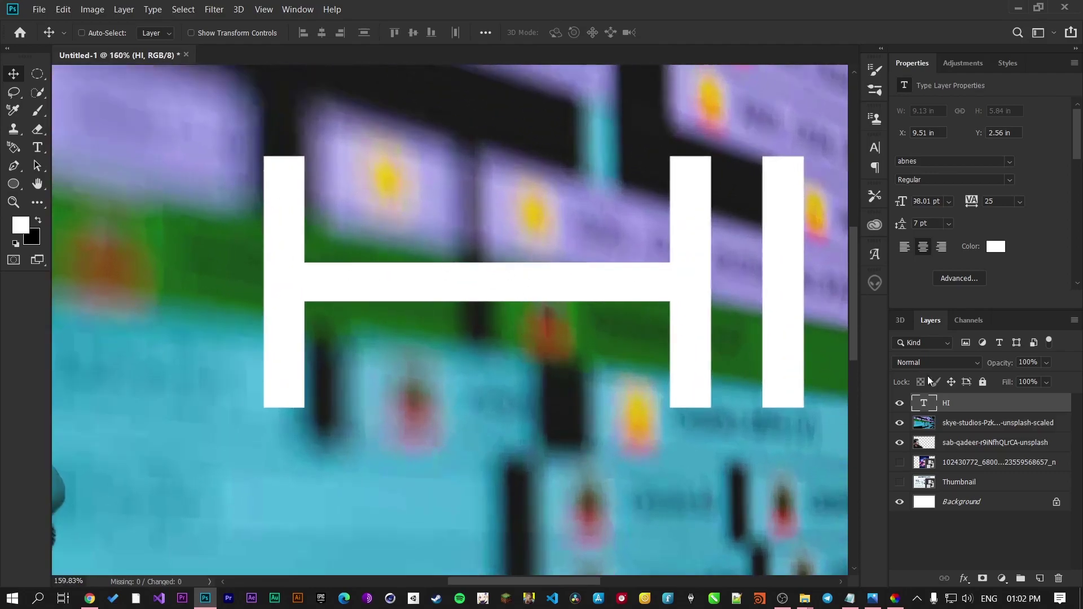
right_click(962, 406)
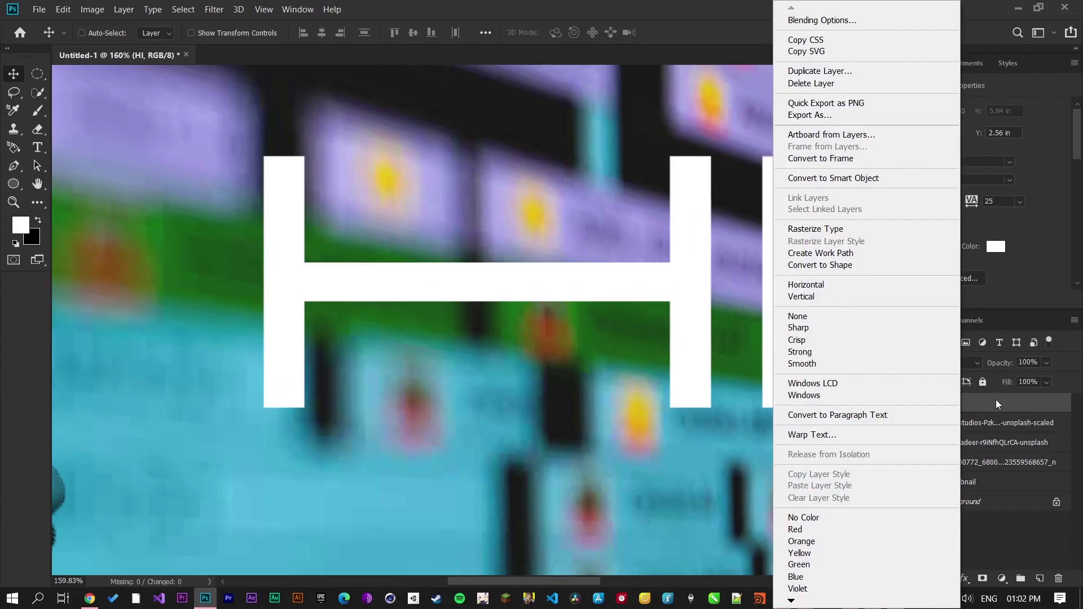
left_click(849, 229)
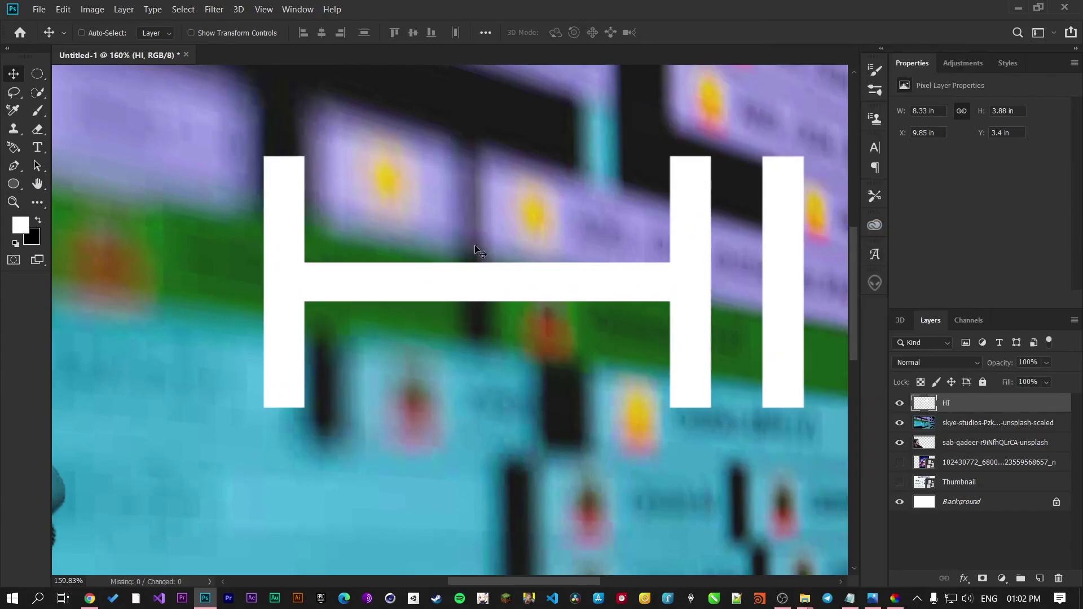
Step: With the Polygonal Lasso, select a small notch on the upper edge of the H's crossbar and add one on its lower edge
right_click(25, 90)
left_click(64, 103)
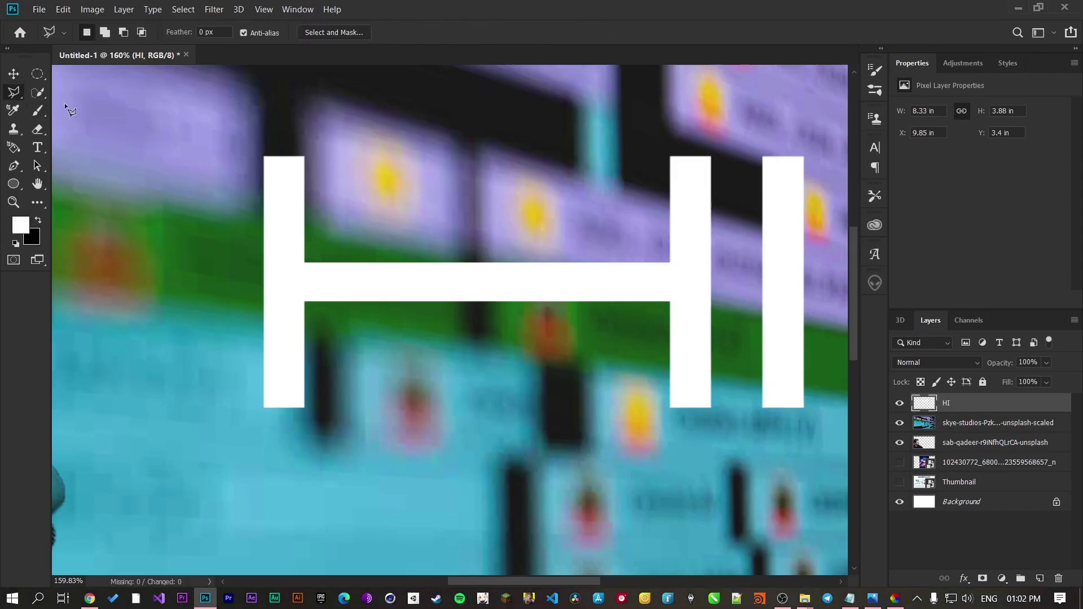
left_click(400, 274)
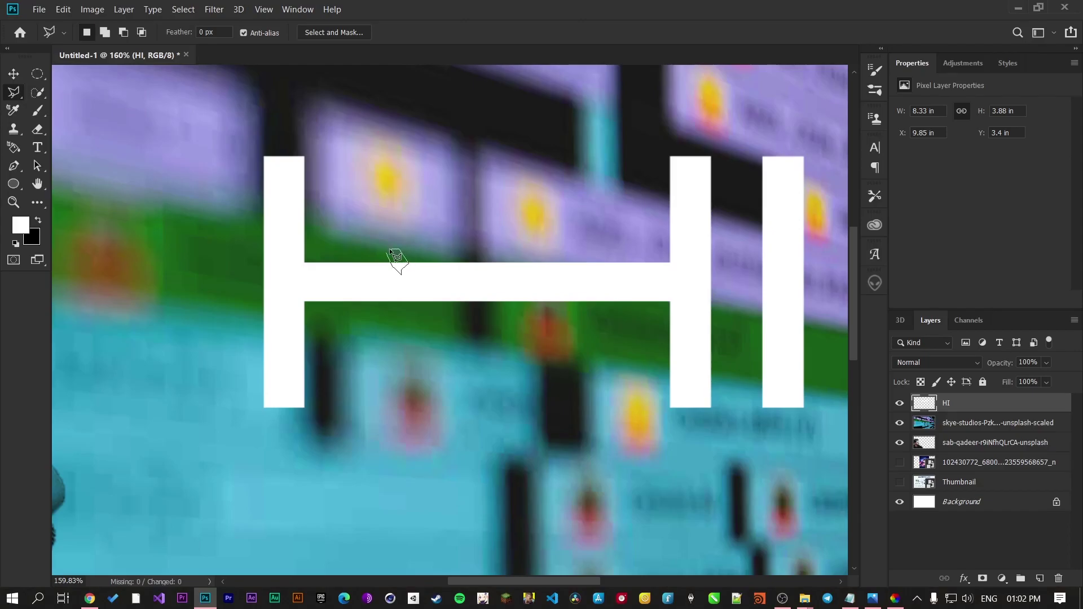
left_click(388, 254)
key("shift")
left_click(500, 308)
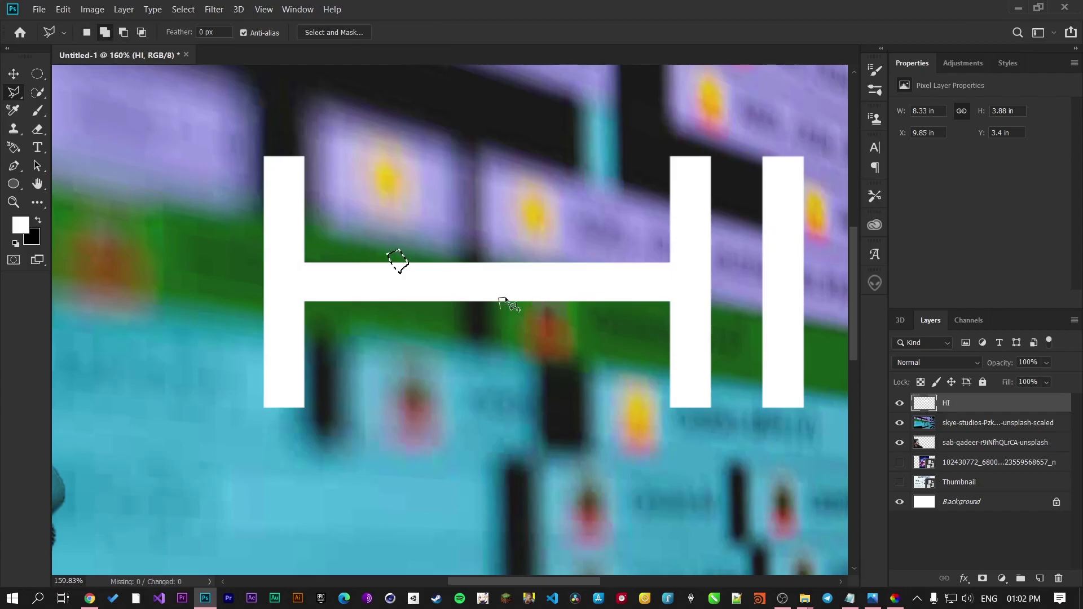
left_click(508, 292)
left_click(522, 307)
left_click(501, 311)
Step: Add a narrow zigzag crack running diagonally across the H's crossbar to the selection
key("shift")
left_click(535, 270)
left_click(546, 280)
left_click(559, 283)
left_click(555, 292)
left_click(571, 293)
left_click(572, 305)
left_click(544, 258)
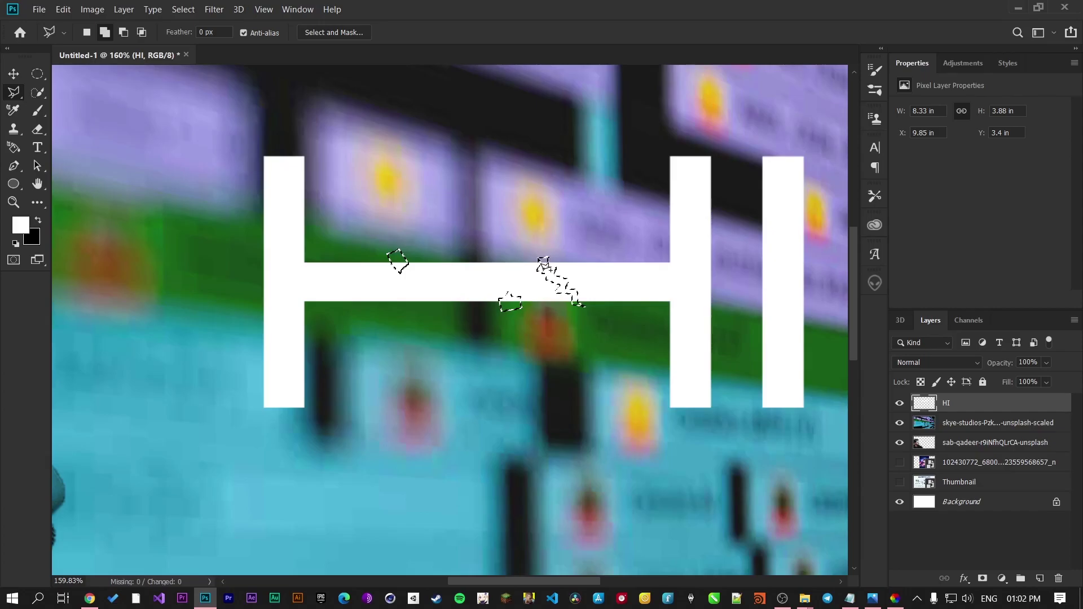
Step: Move the selected pieces up out of the H's crossbar and deselect them
left_click(14, 77)
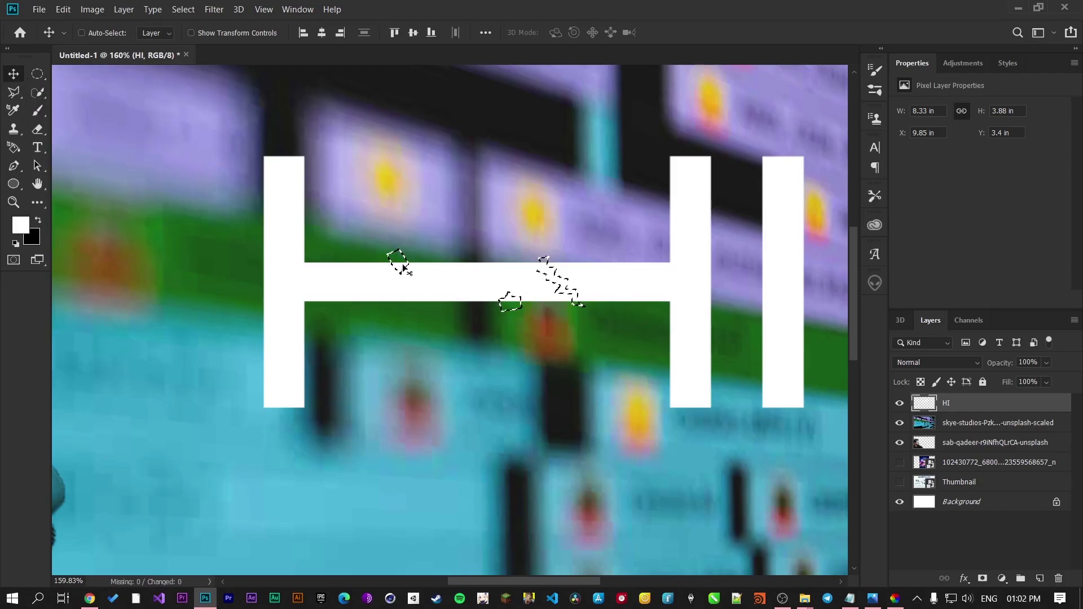
left_click_drag(569, 288, 553, 232)
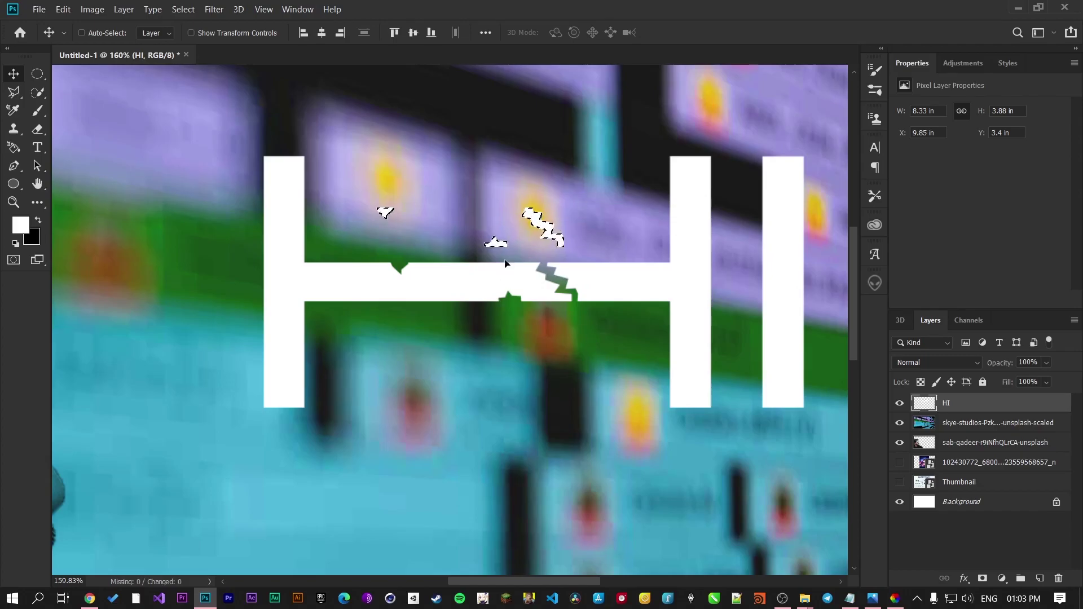
key("ctrl+d")
left_click_drag(488, 250, 485, 244)
key("ctrl+z")
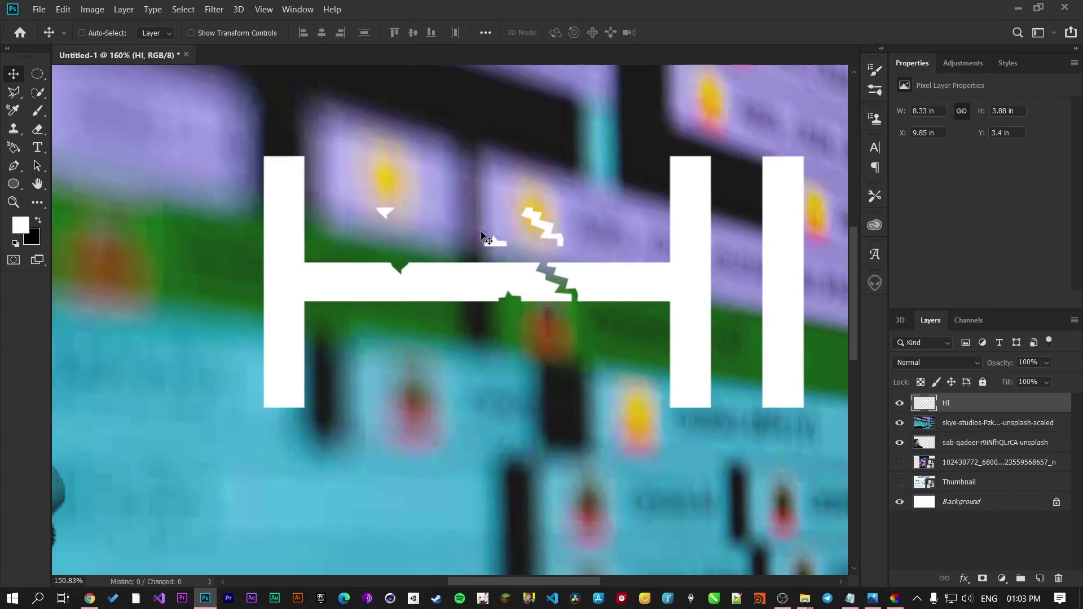
Step: Lasso the small loose sliver above the H's crossbar and move it down just below the notch in the crossbar's lower edge
left_click(14, 92)
left_click(493, 226)
left_click(456, 240)
left_click(491, 256)
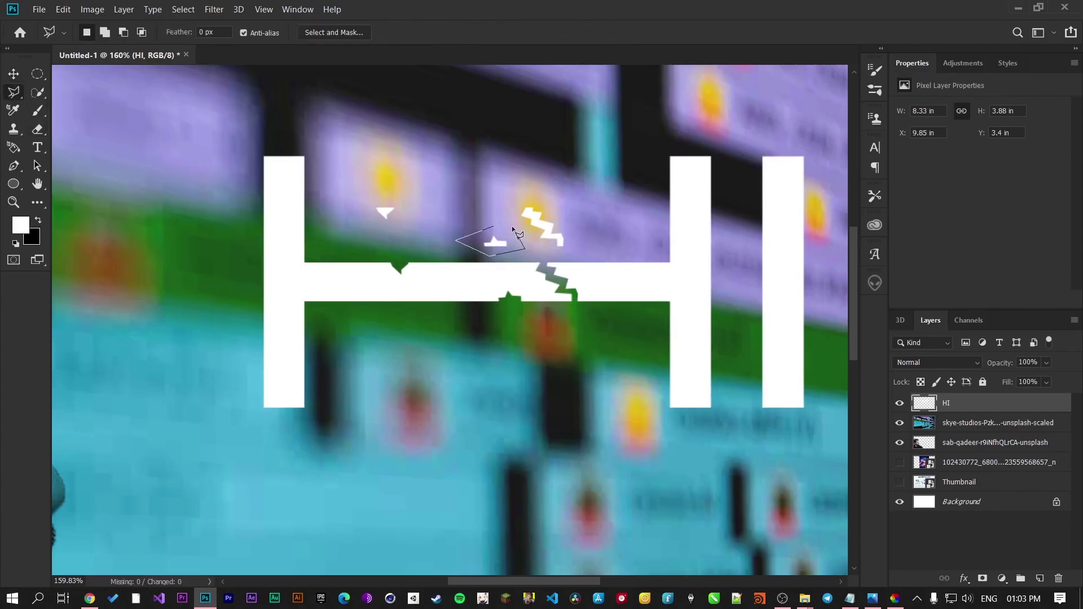
left_click(492, 222)
key("v")
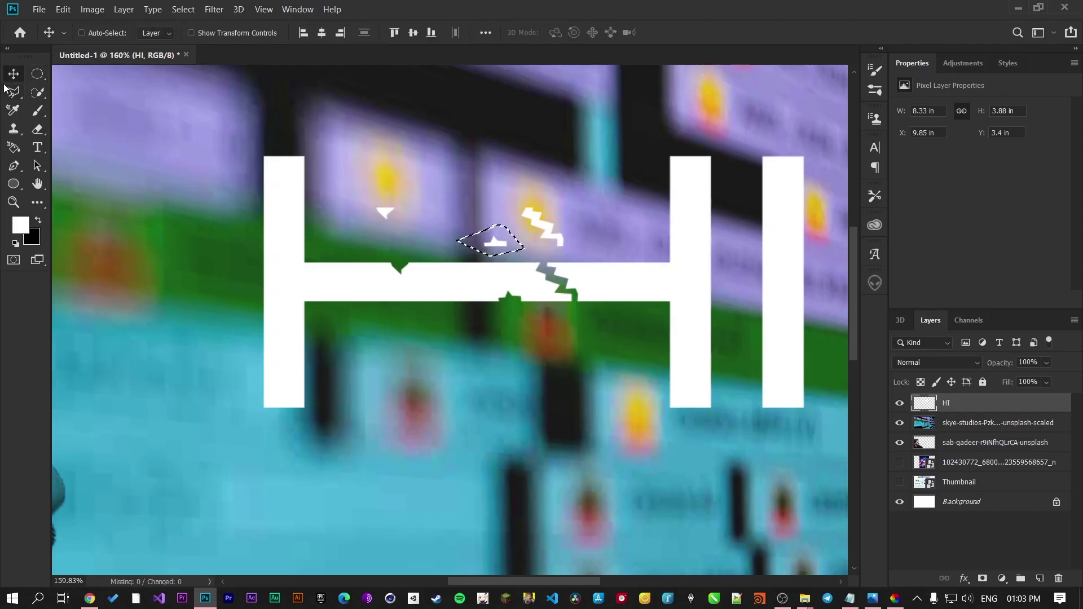
mouse_move(487, 238)
left_mouse_down()
mouse_move(514, 245)
mouse_move(514, 314)
left_mouse_up()
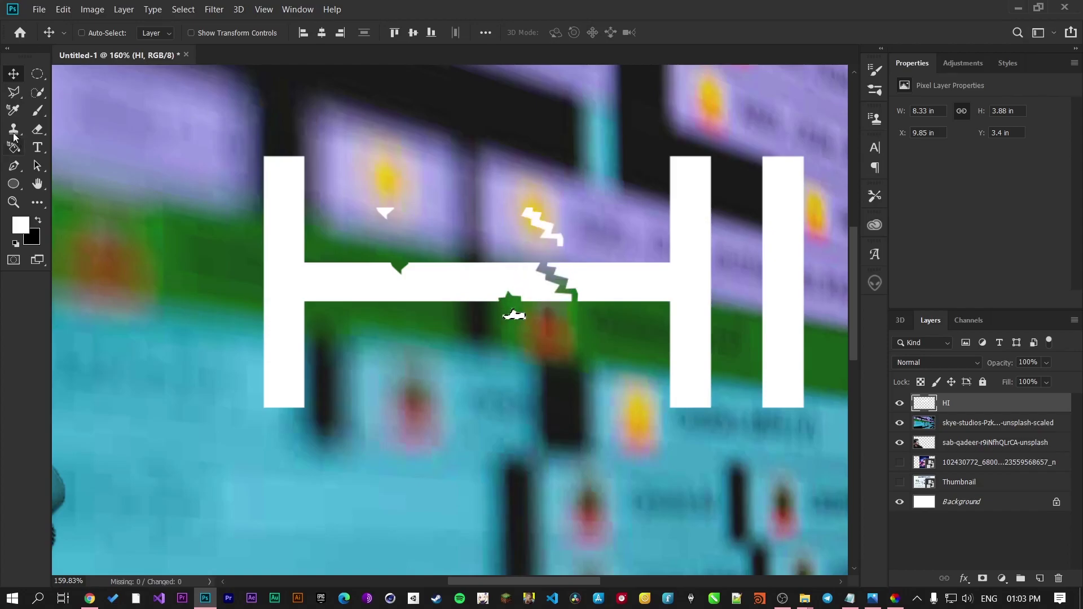
Step: Lasso the loose triangle above the H's crossbar, move it down closer to its notch in the upper edge, and deselect it
left_click(14, 92)
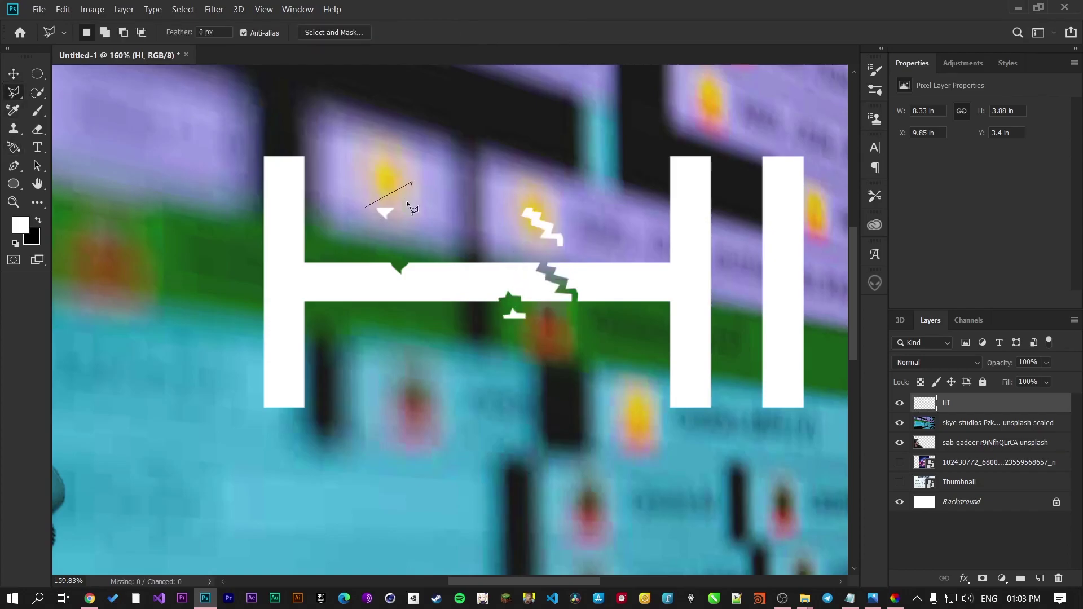
left_click(367, 206)
key("v")
left_click_drag(389, 213, 389, 241)
key("ctrl+d")
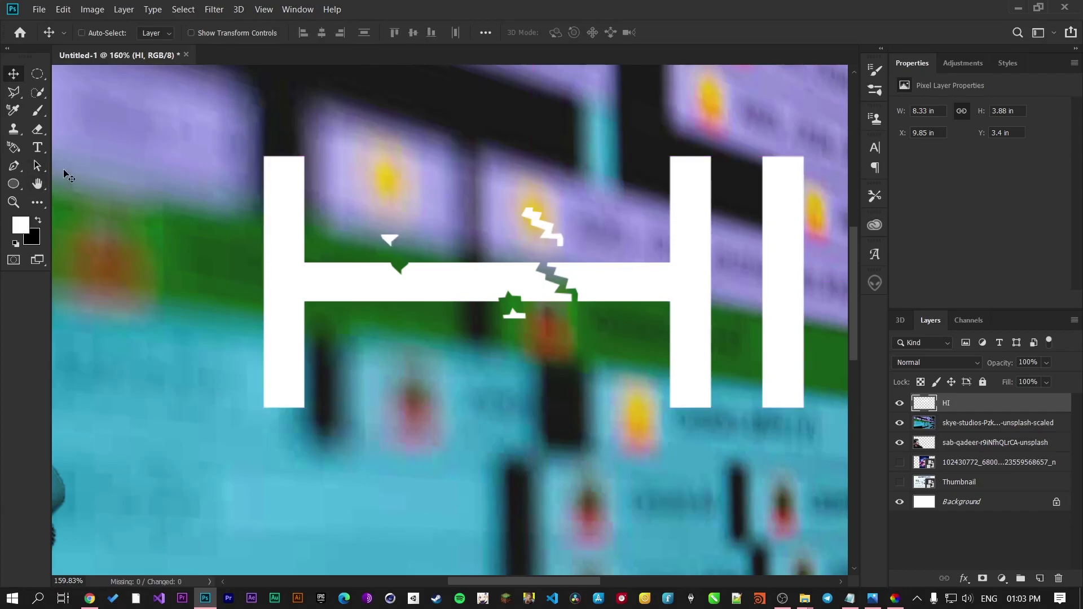
Step: Lasso the loose zigzag piece above the H's crossbar and move it down against the upper end of the crack
key("l")
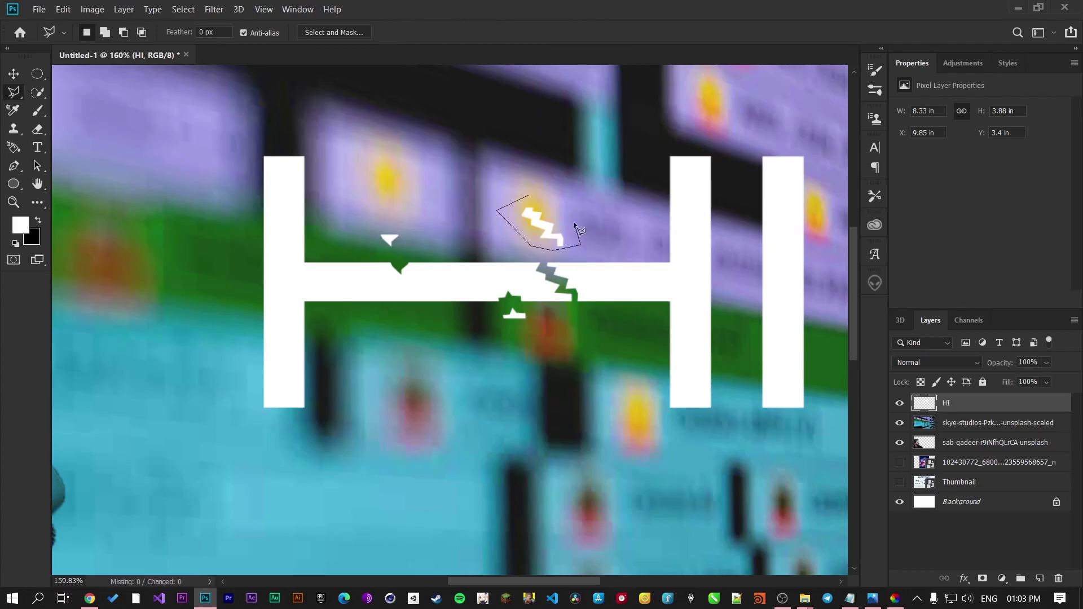
left_click(528, 195)
key("v")
left_click_drag(545, 237, 535, 260)
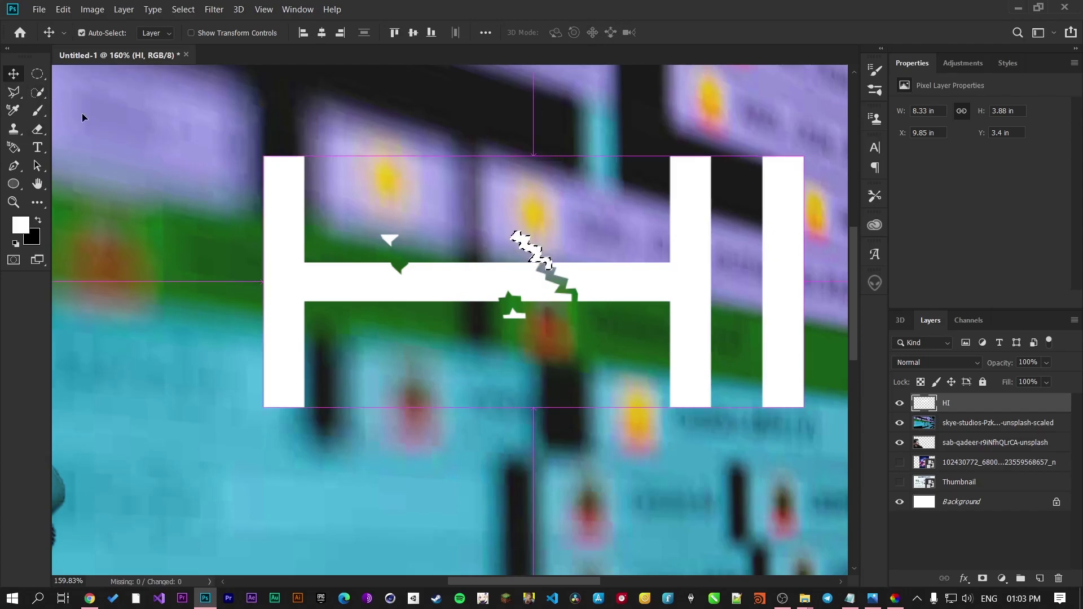
scroll(533, 322, "down", 3)
scroll(466, 240, "down", 2)
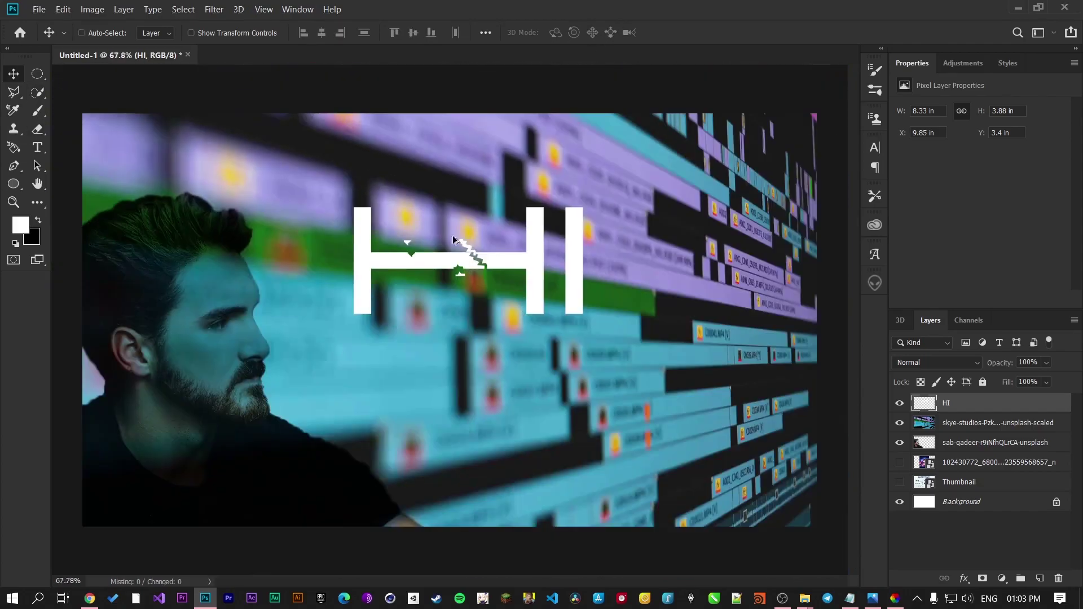
scroll(471, 321, "up", 6)
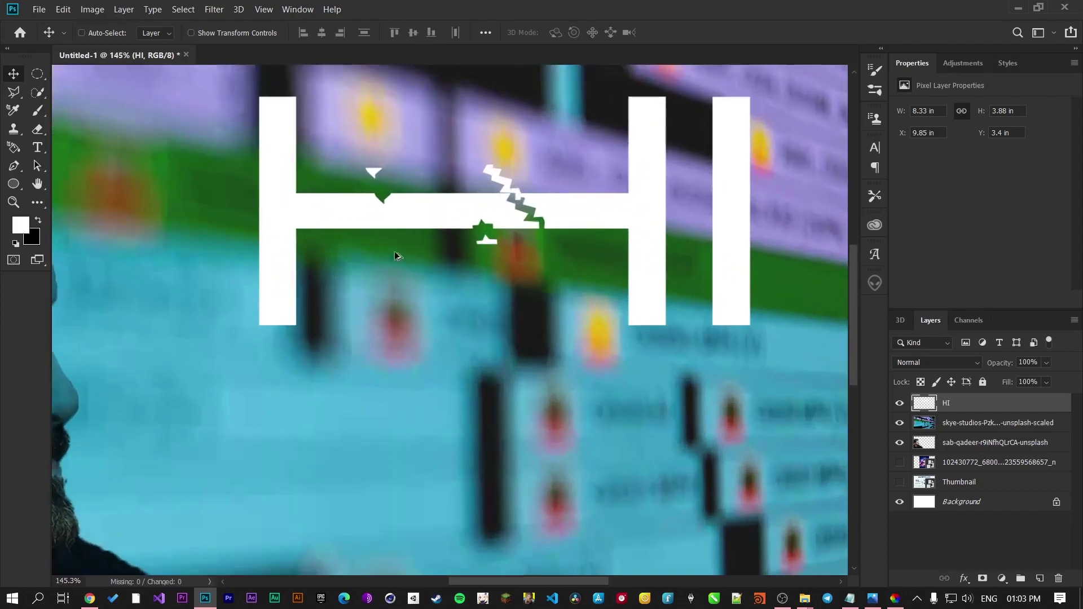
mouse_move(500, 156)
left_mouse_down()
mouse_move(480, 148)
mouse_move(502, 151)
left_mouse_up()
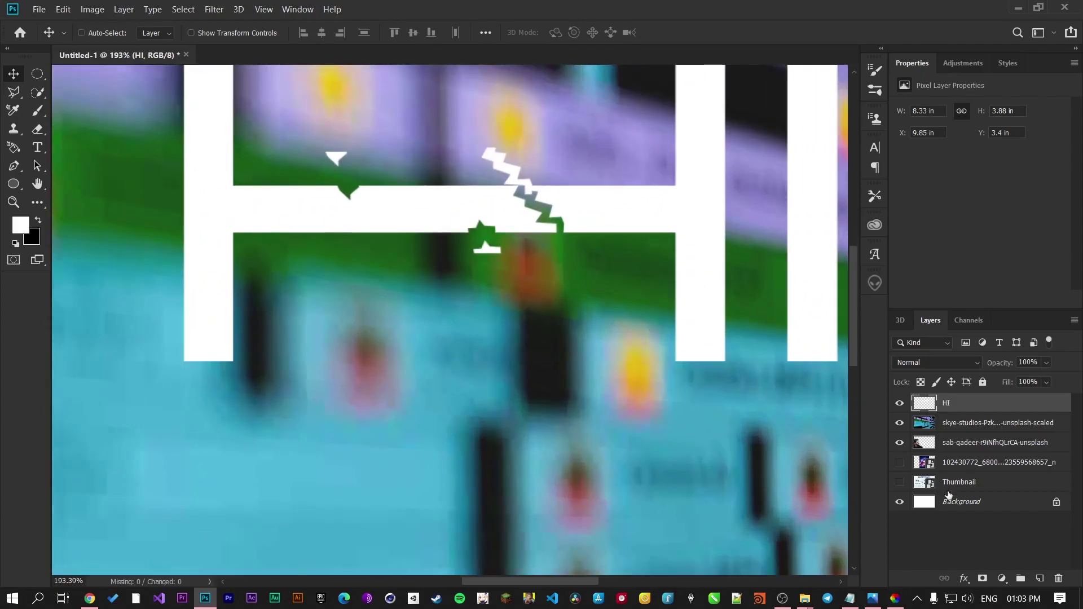
scroll(564, 222, "down", 2)
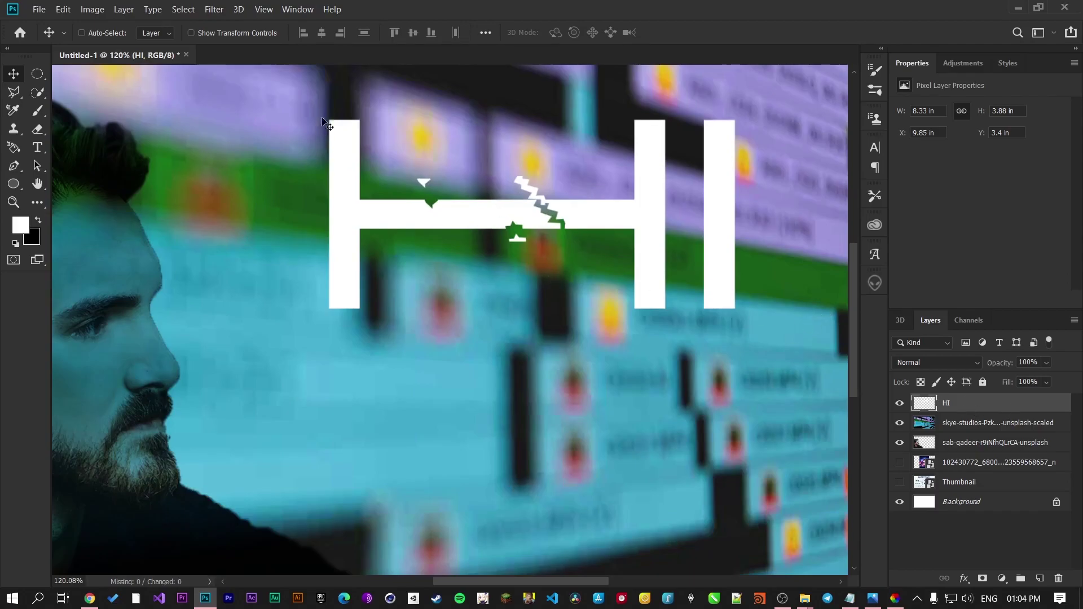
scroll(330, 126, "down", 3)
scroll(331, 131, "up", 2)
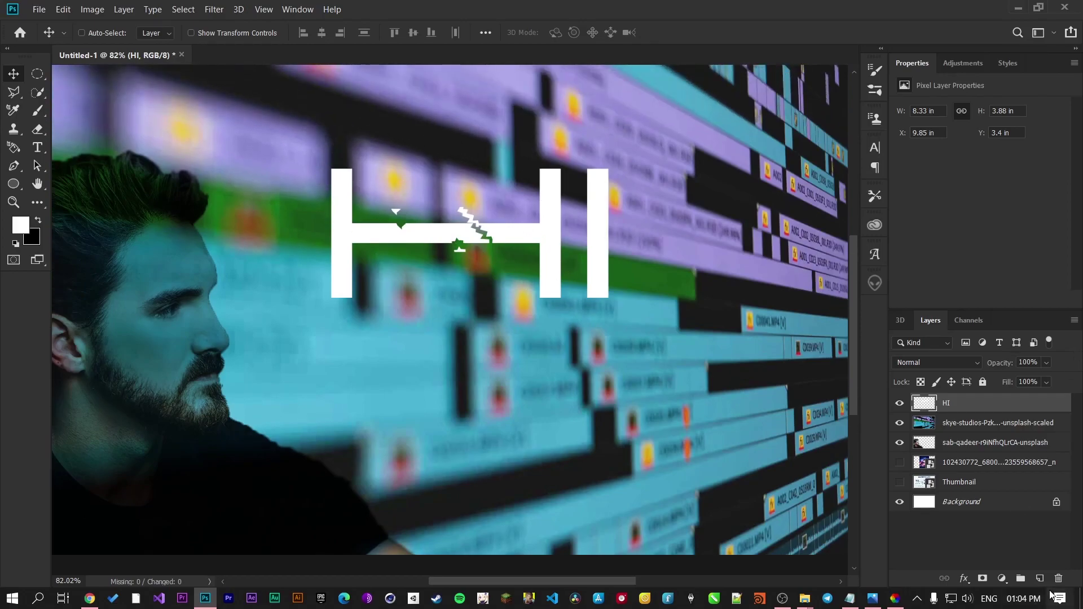
Step: Fill a new layer above the HI layer with red #ff0f0f and clip it to the HI layer
left_click(1038, 579)
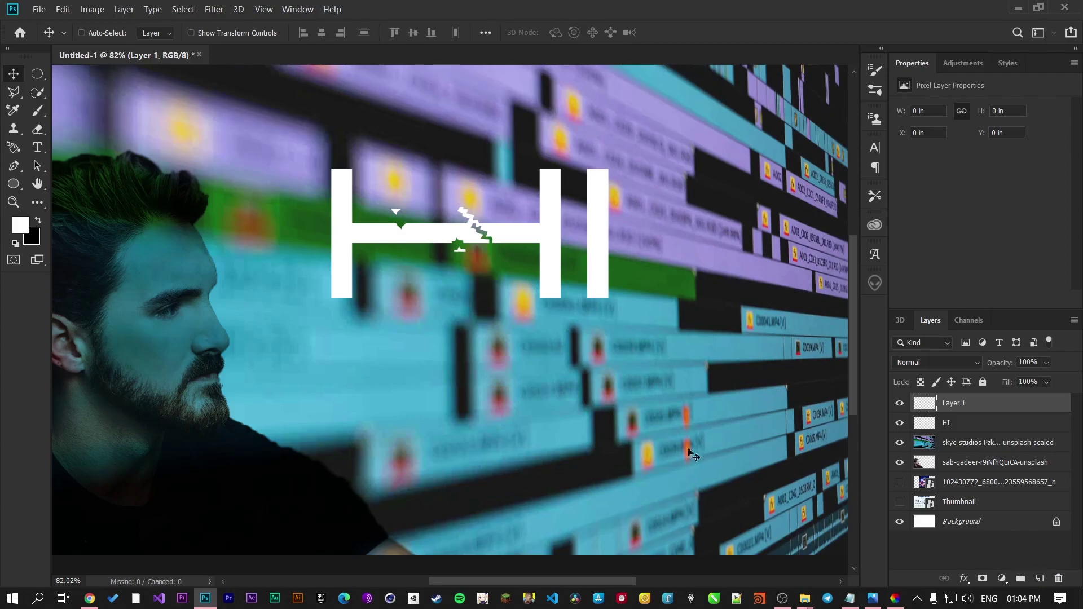
key("g")
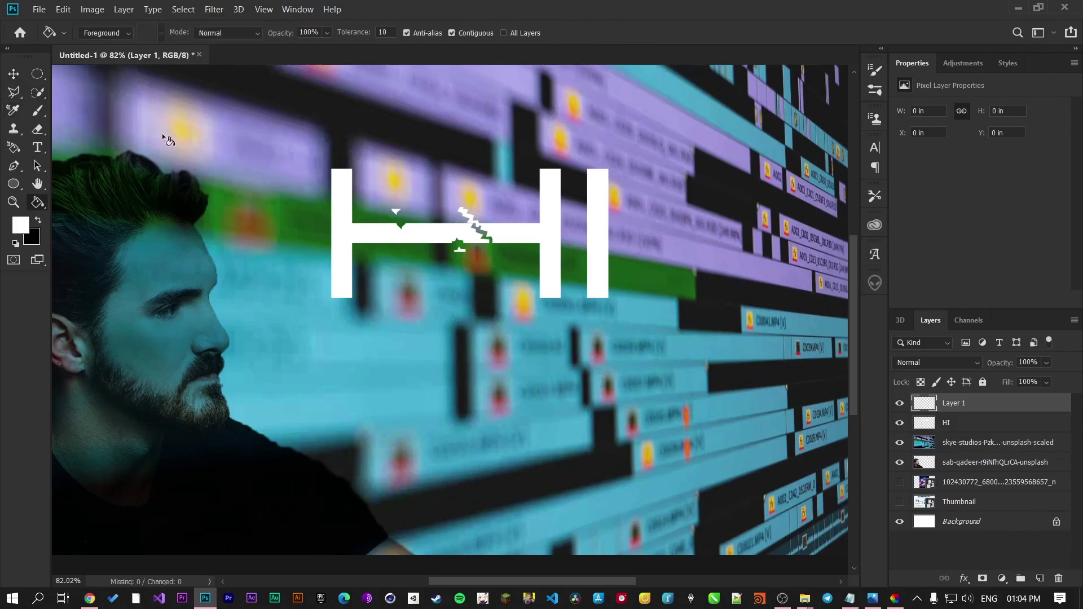
left_click(27, 231)
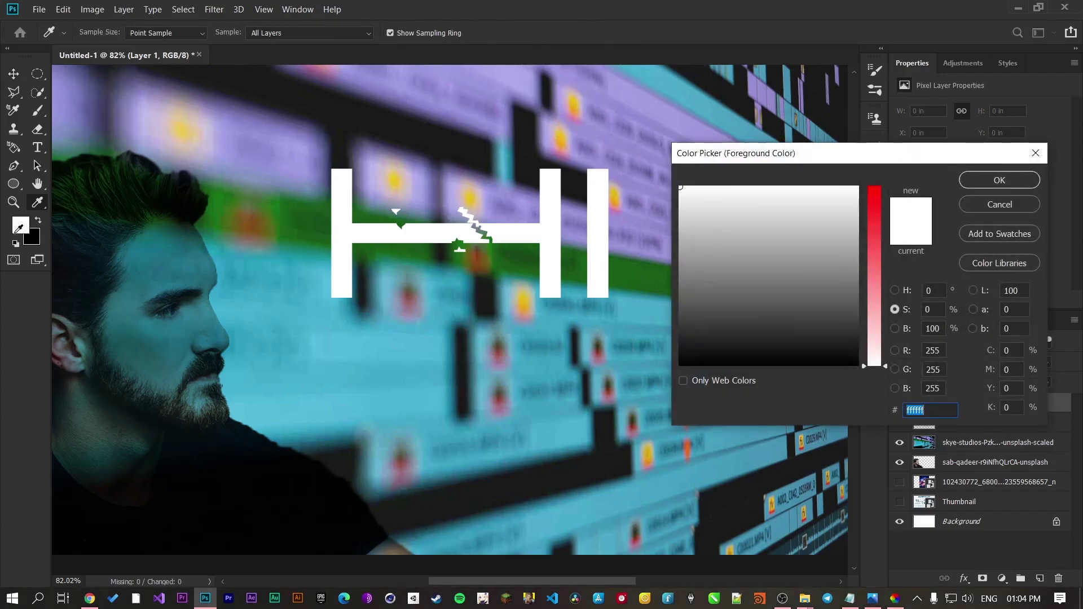
left_click(873, 198)
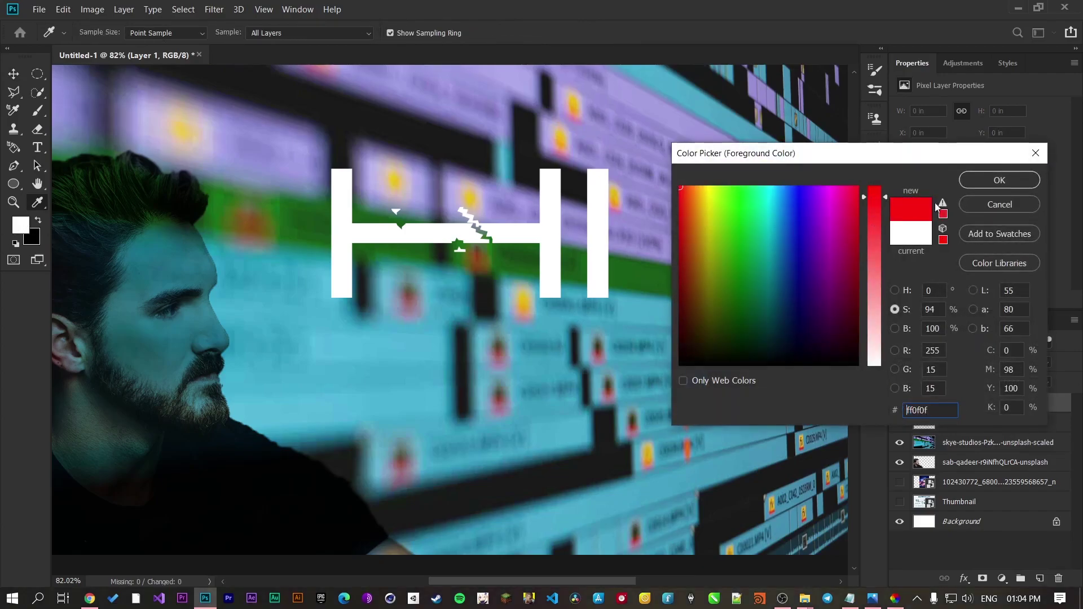
left_click(1030, 180)
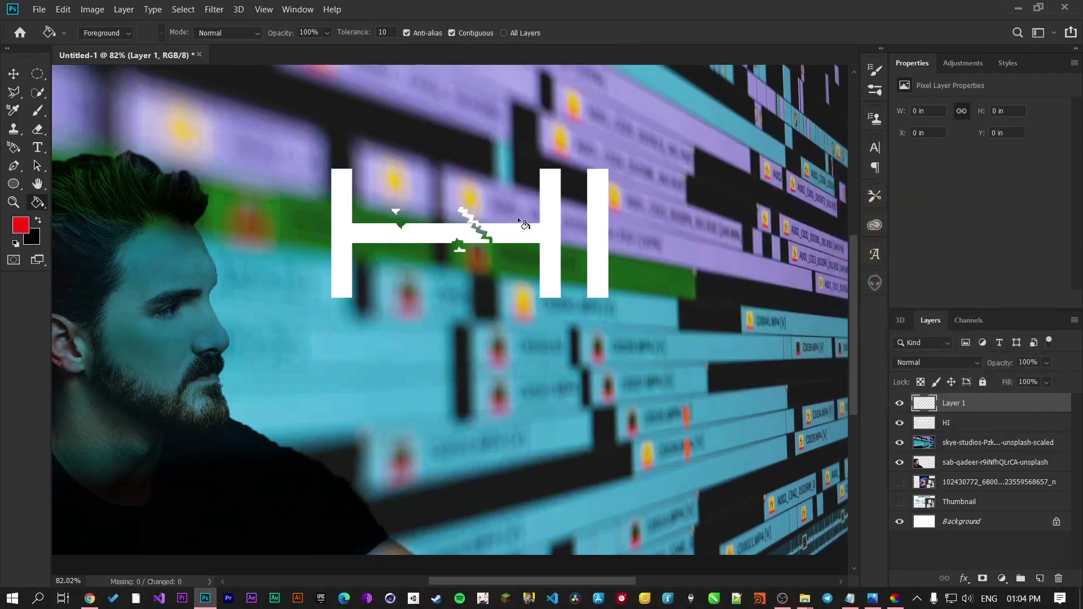
left_click(413, 225)
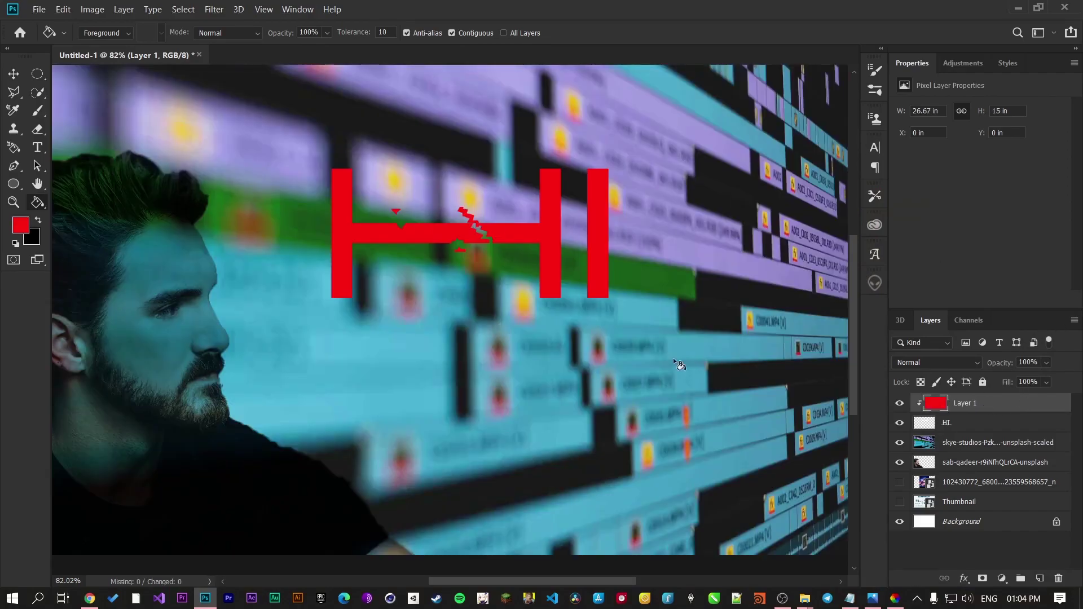
Step: Try shifting the clipped red layer left to X -13.17 in, Y 0.39 in, and undo the move
left_click(14, 74)
left_click_drag(516, 242, 364, 242)
left_click_drag(563, 228, 415, 226)
left_click_drag(493, 231, 413, 238)
scroll(586, 279, "down", 3)
scroll(574, 284, "up", 1)
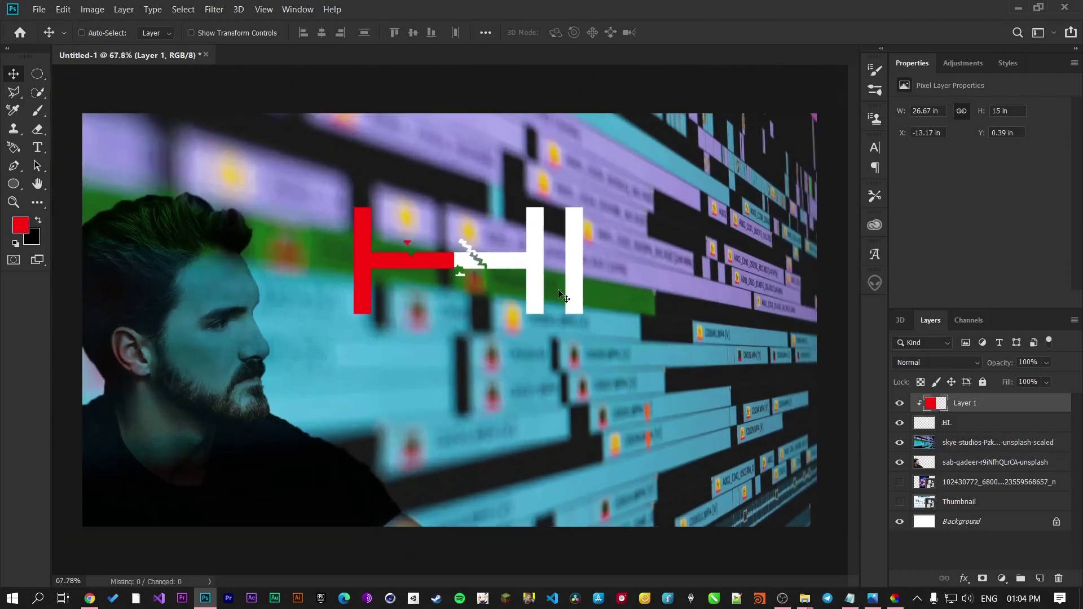
key("ctrl+z")
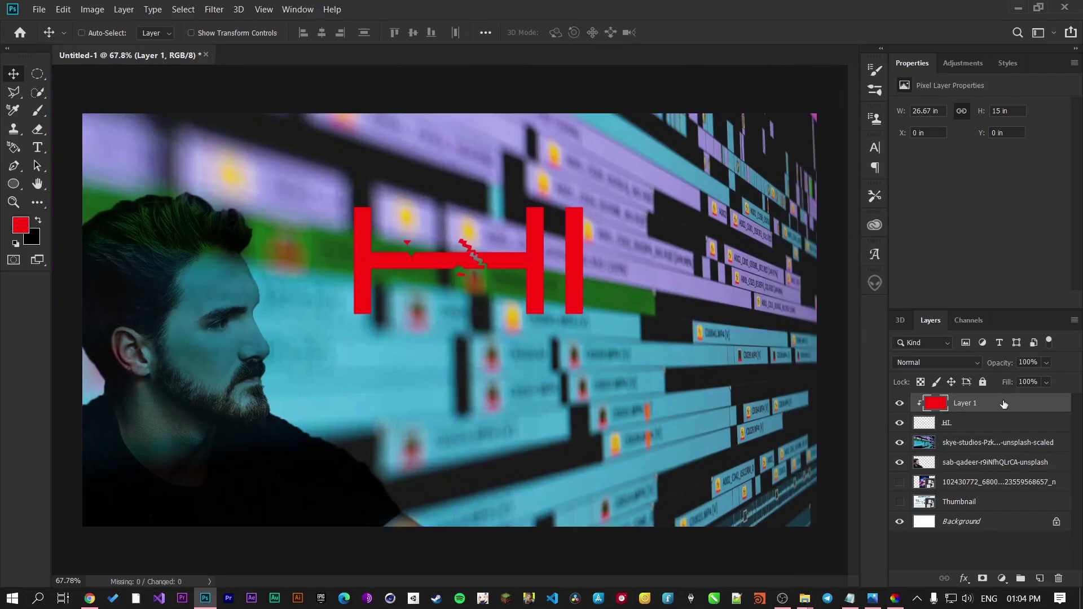
Step: Release the red layer's clipping mask and cover the layer with a diagonal linear red-to-purple gradient from the canvas's upper-left corner toward its lower right
key("ctrl+alt+g")
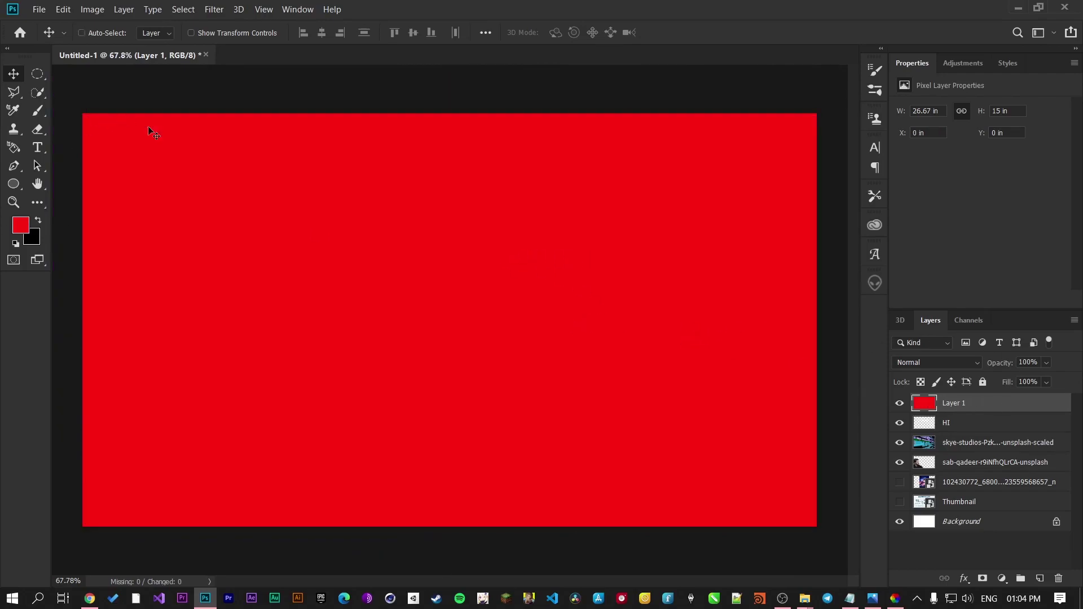
left_click(1017, 36)
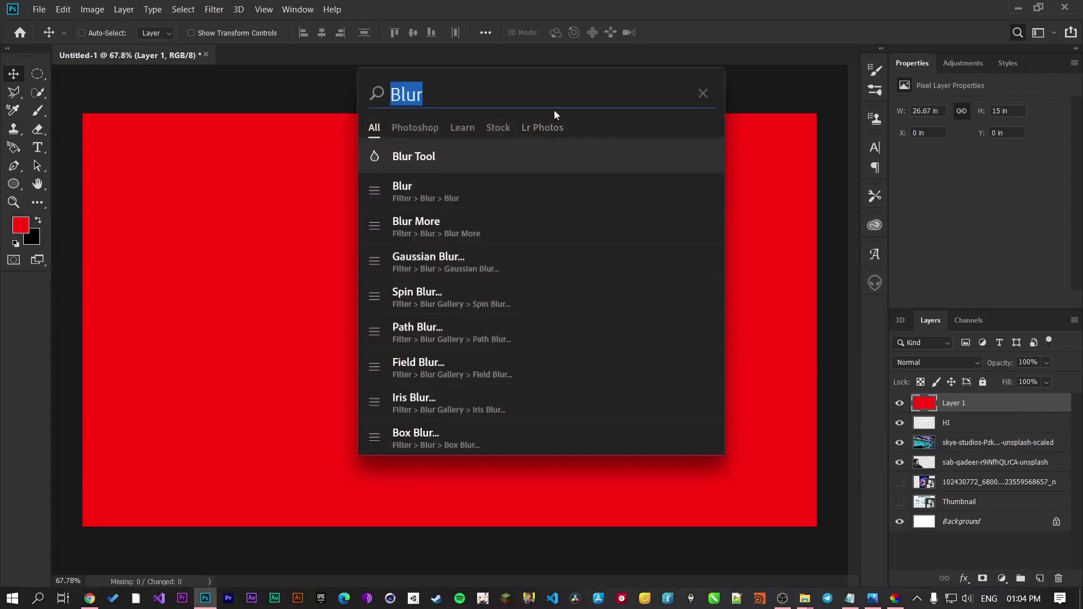
type("grad")
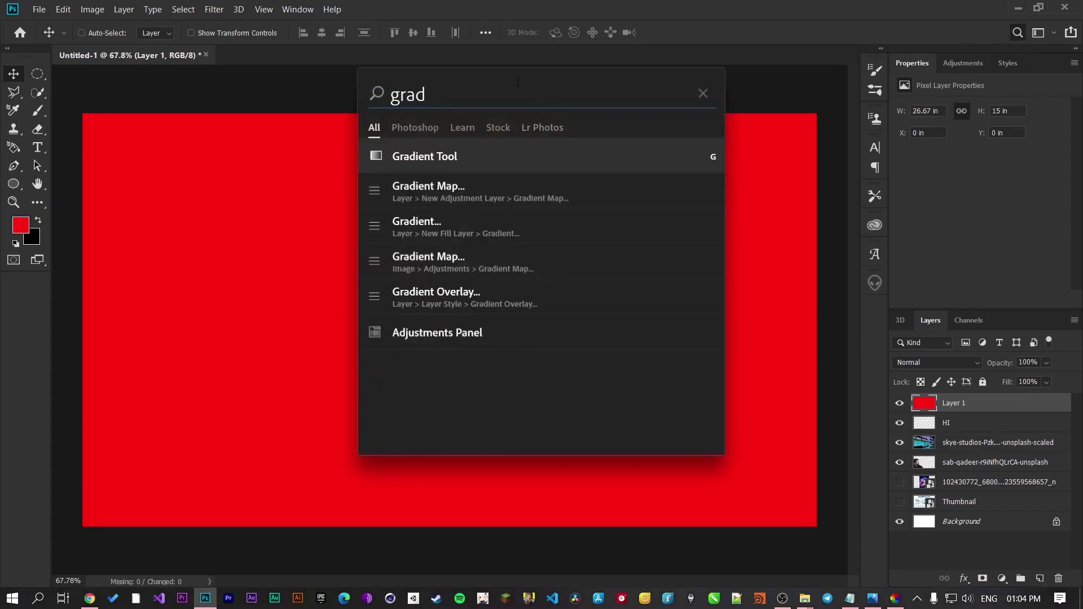
left_click(487, 167)
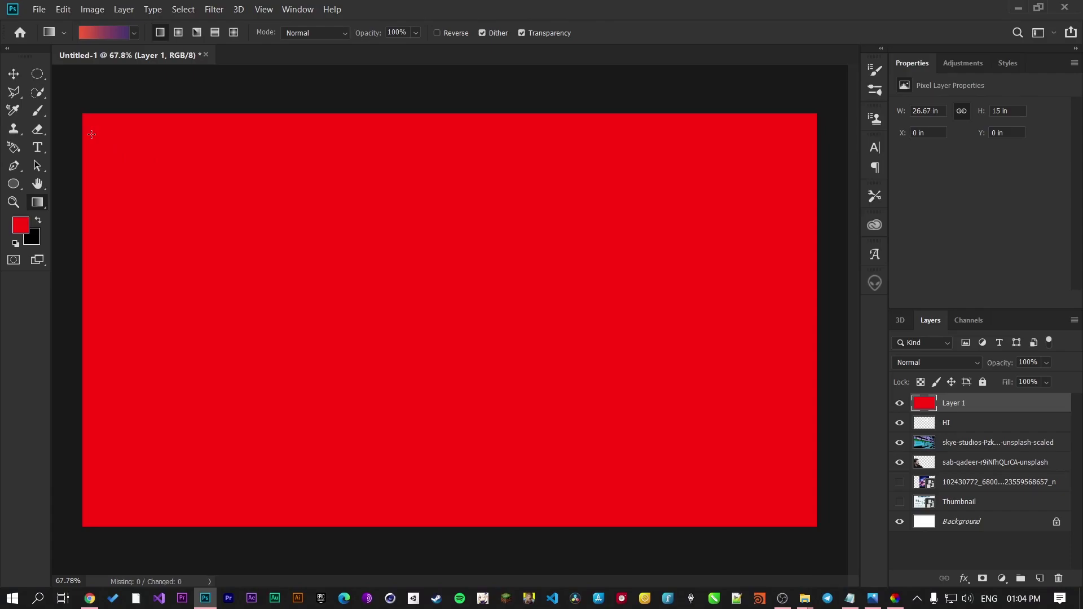
left_click_drag(91, 134, 742, 424)
Step: Clip the gradient layer to the HI layer and shift the gradient within the letters to X -1.1 in, Y 1.79 in
left_click_drag(981, 423, 969, 407)
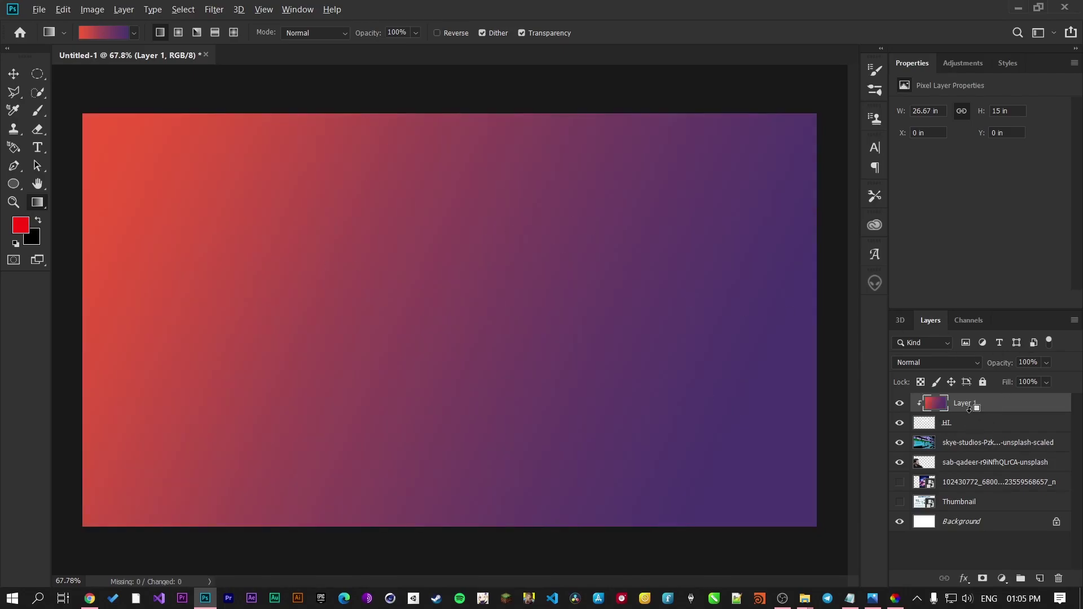
left_click(968, 412, "alt")
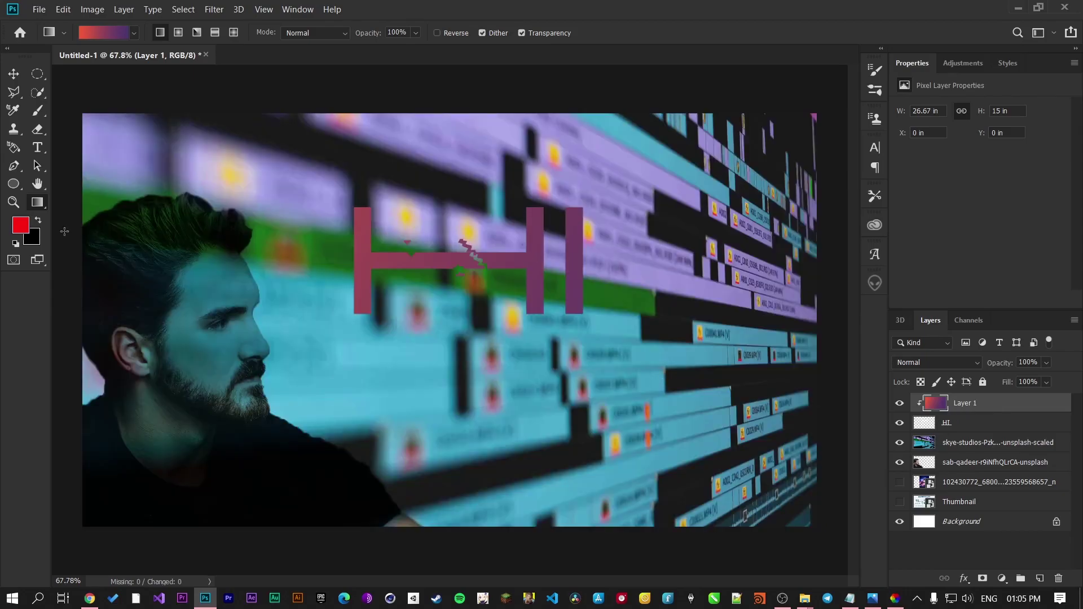
key("v")
left_click_drag(639, 241, 588, 229)
scroll(475, 231, "up", 3)
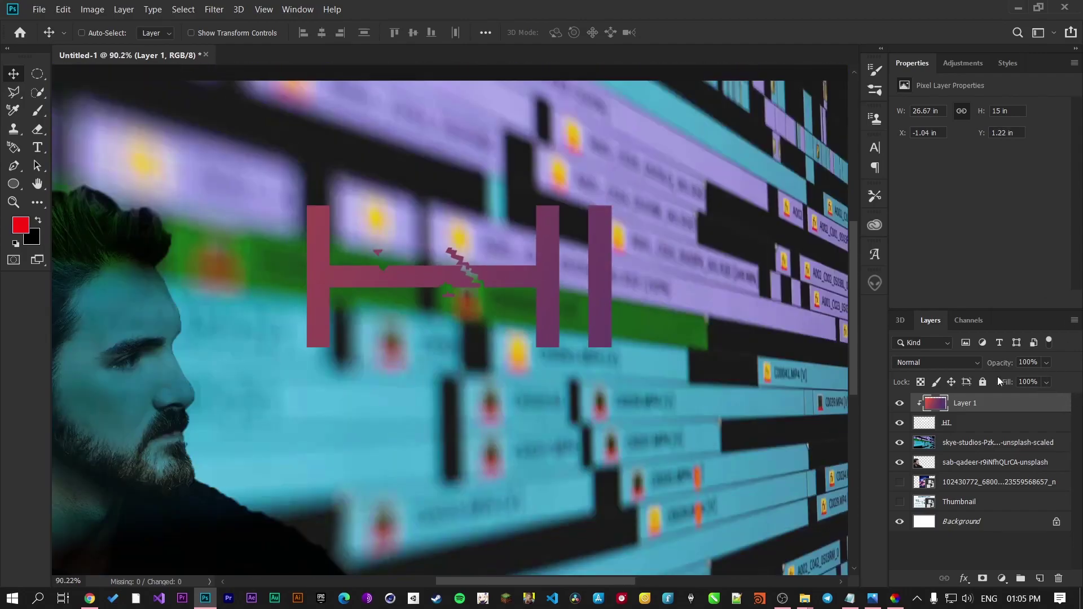
key("ctrl")
mouse_move(545, 255)
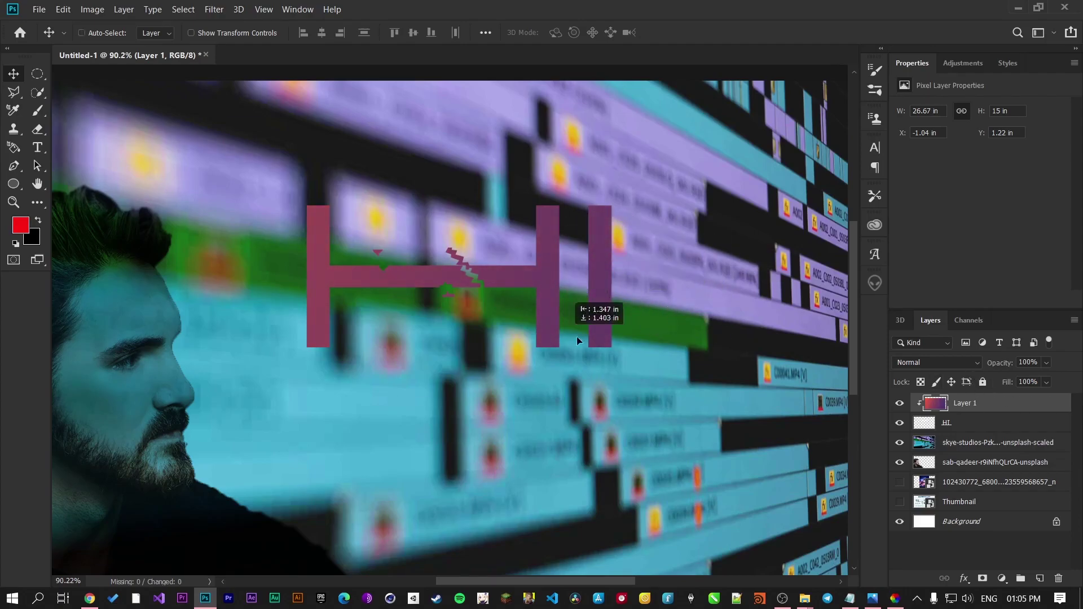
left_click_drag(511, 330, 510, 351)
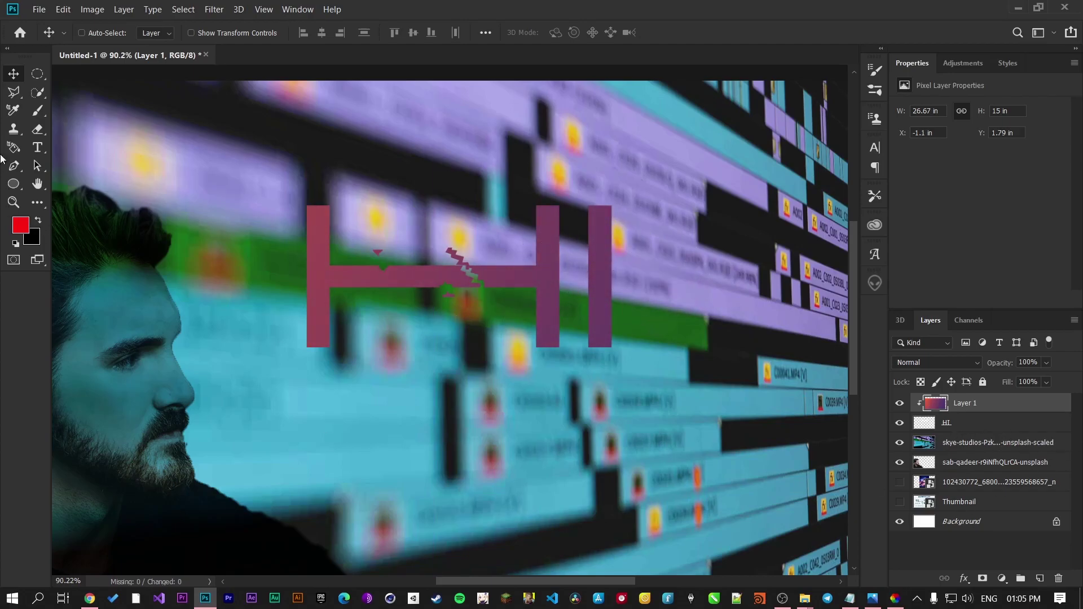
left_click(900, 423)
left_click(900, 423)
Step: Add the text "How" in the abnes font and move it below the HI lettering to X 2.05 in, Y 8.04 in
left_click(37, 147)
scroll(478, 265, "down", 3)
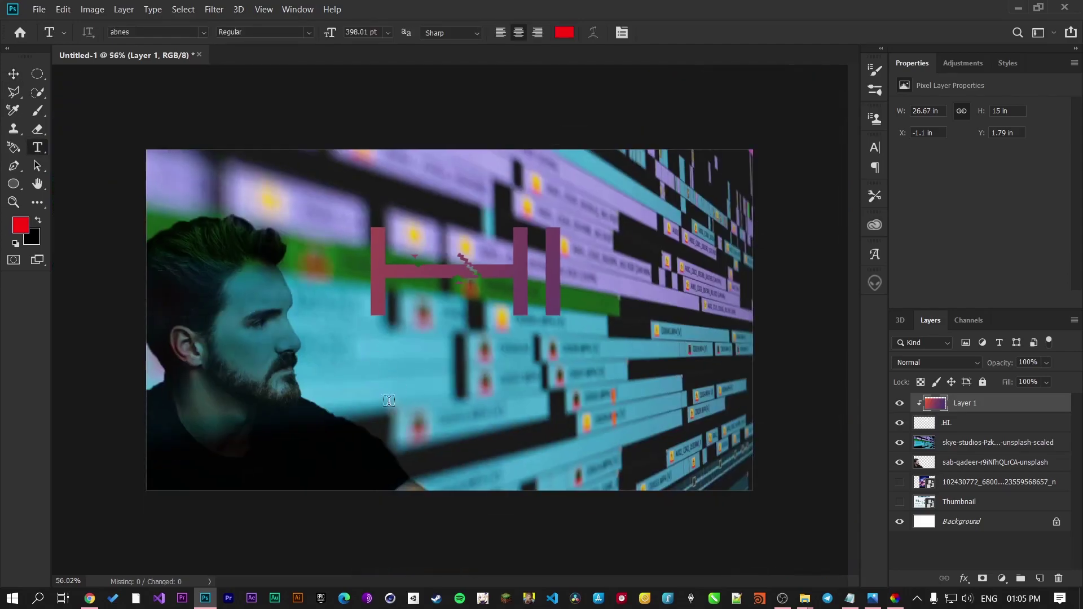
left_click(524, 376)
type("HOW")
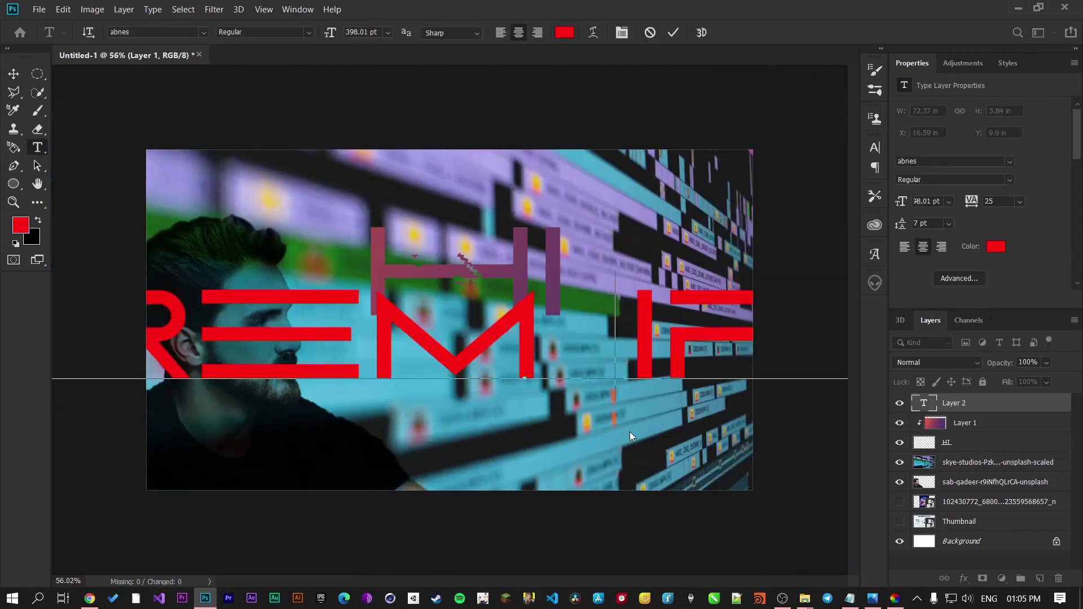
left_click(674, 32)
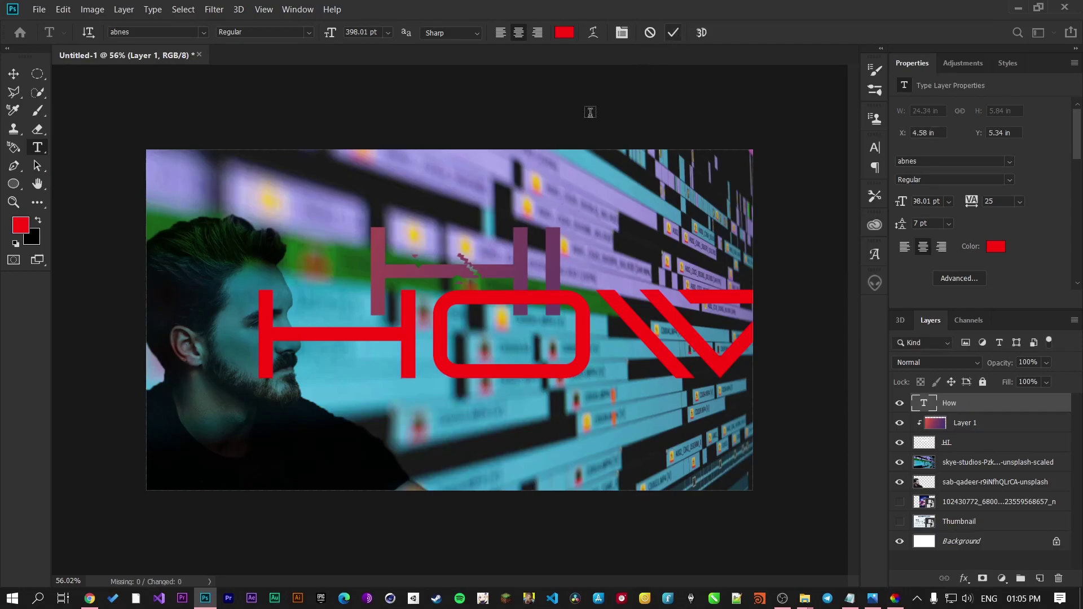
left_click(20, 72)
left_click_drag(457, 317, 388, 381)
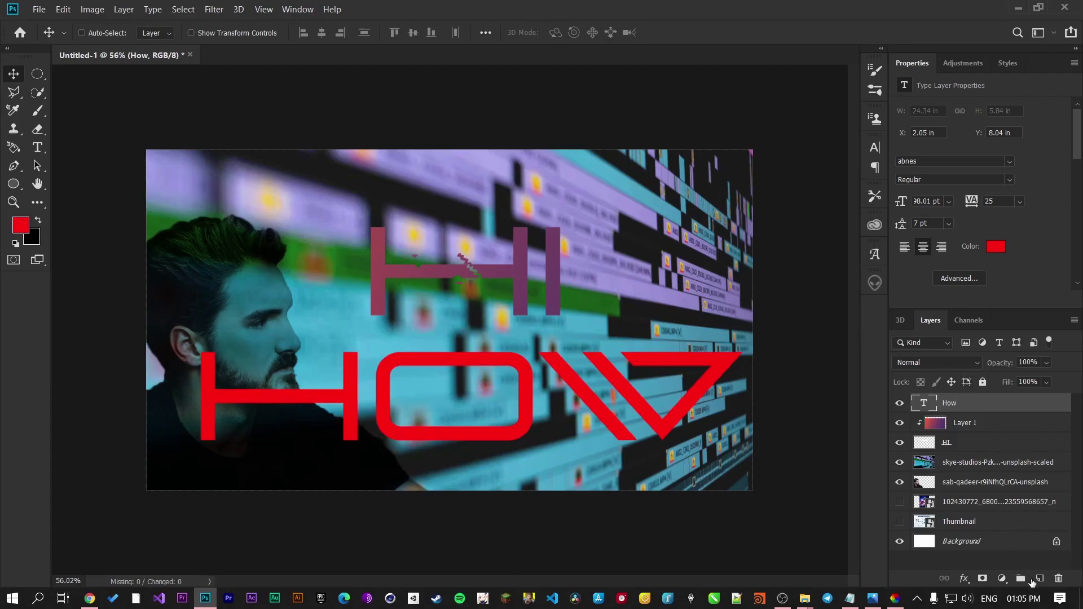
Step: Add a layer above the How text, fill it with a diagonal red-to-purple gradient from the canvas's upper left, and clip it to the text
left_click(1040, 578)
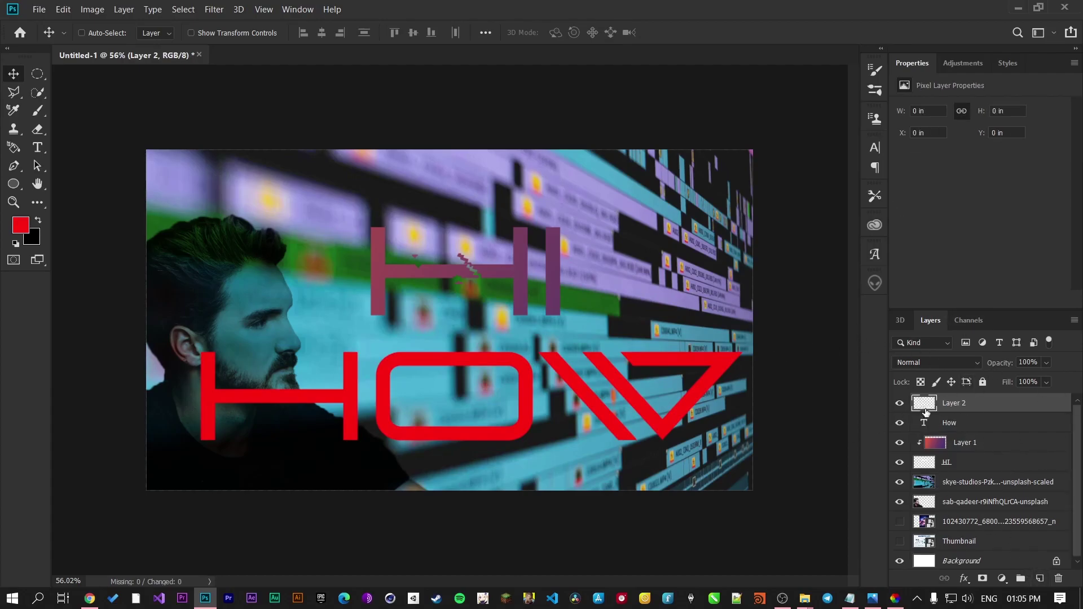
key("g")
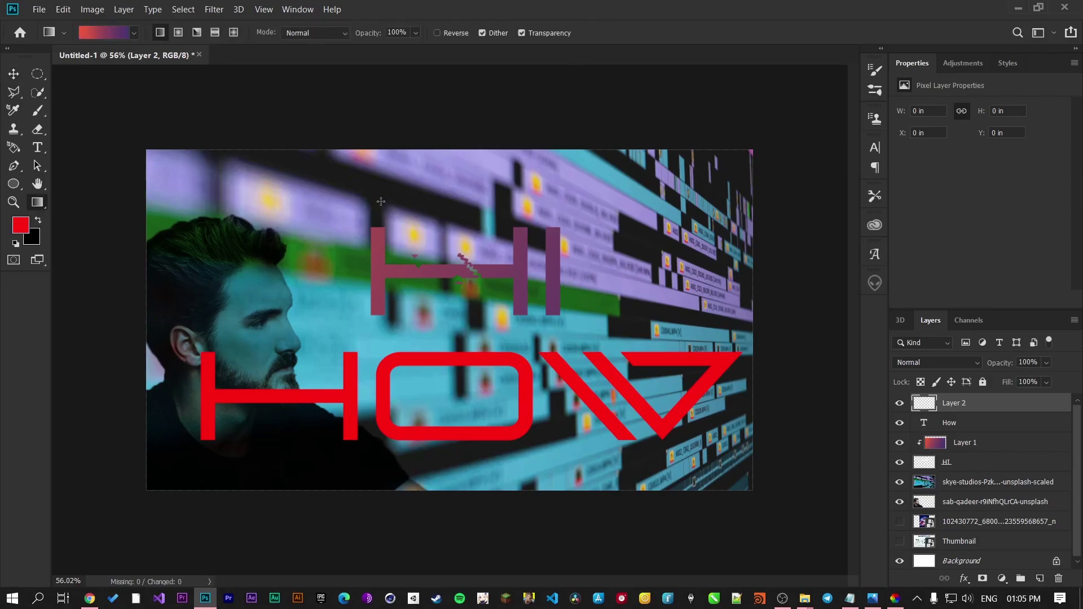
left_click_drag(167, 156, 615, 378)
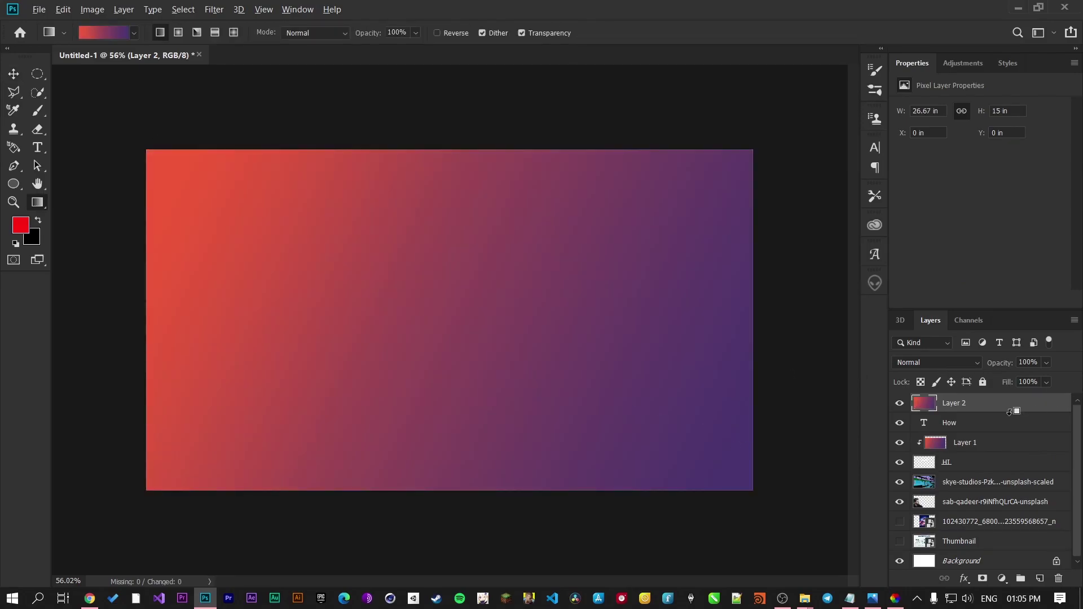
left_click(1019, 413, "alt")
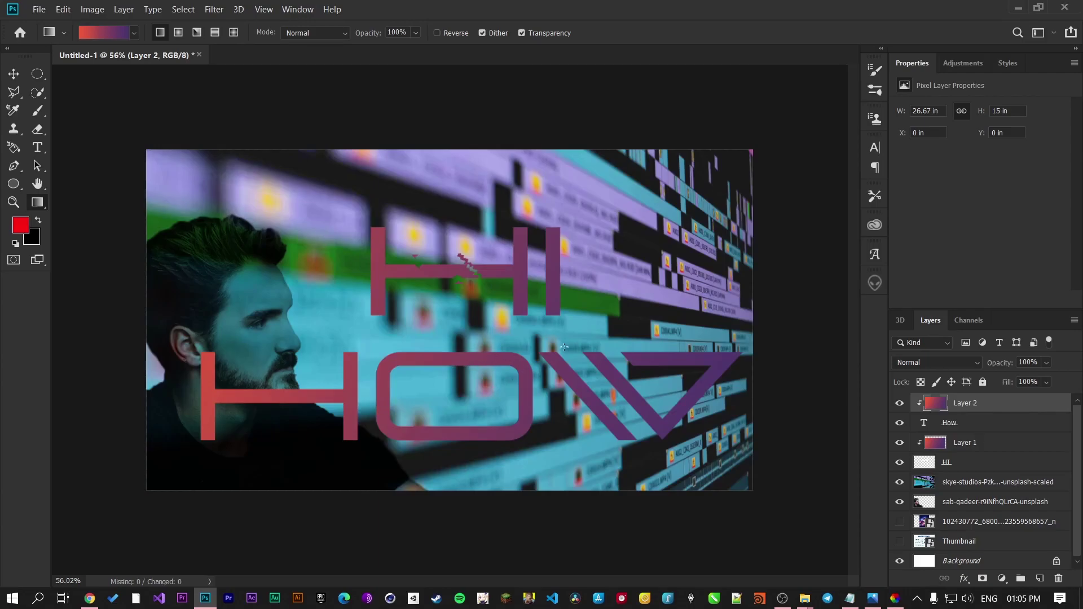
Step: Undo the clipping and gradient, redraw the gradient from the canvas's lower right toward its upper left, and clip it to the How text
key("ctrl+z")
key("ctrl+z")
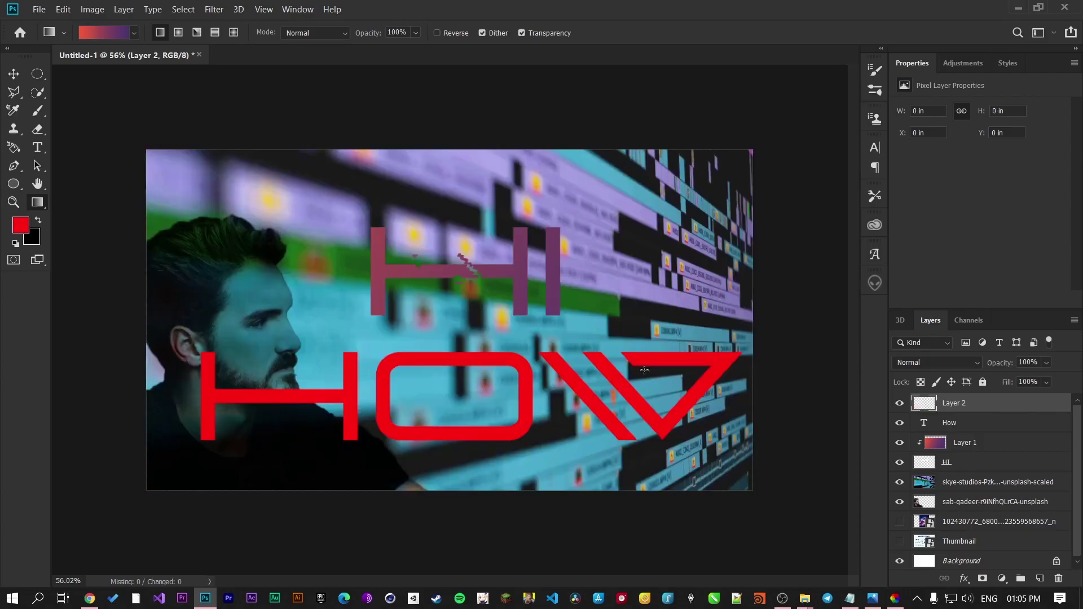
left_click_drag(698, 454, 209, 193)
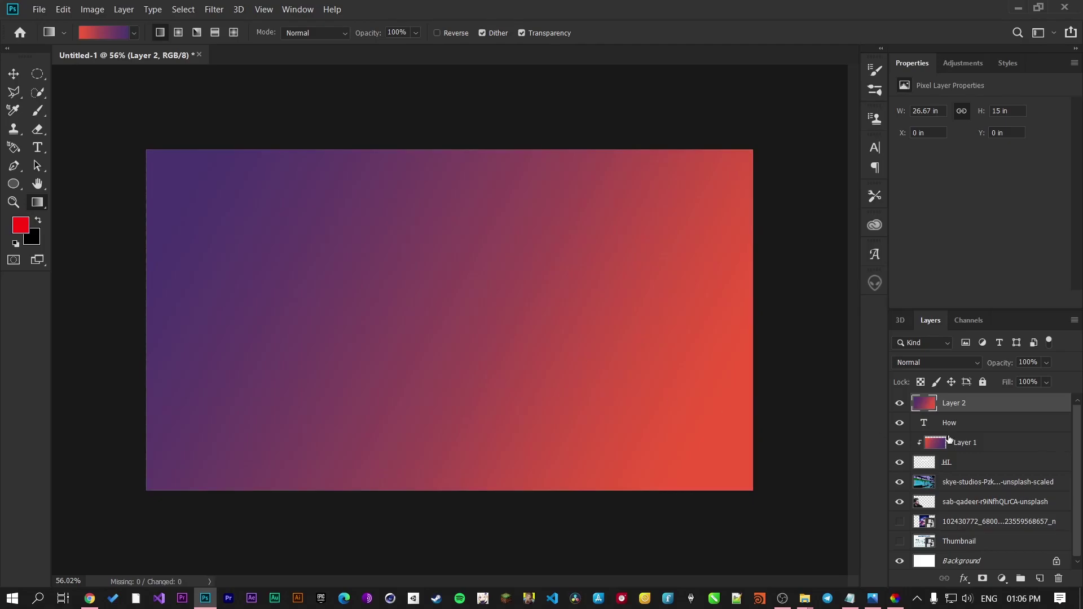
left_click(992, 407, "alt")
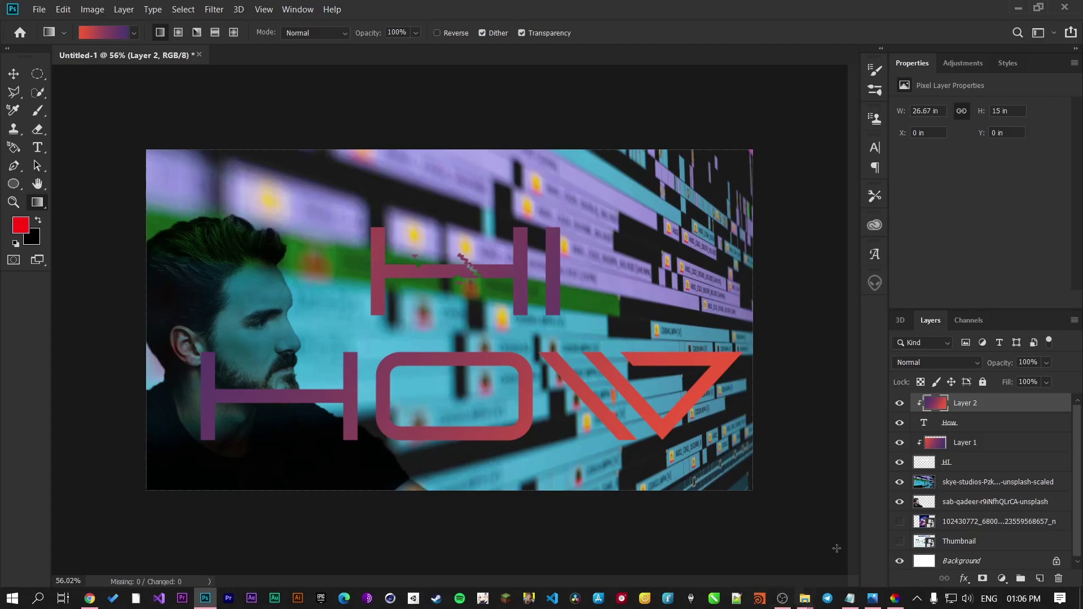
Step: Switch to the Notepad outline to review the remaining topics, keep it open, and return to Photoshop
left_click(850, 598)
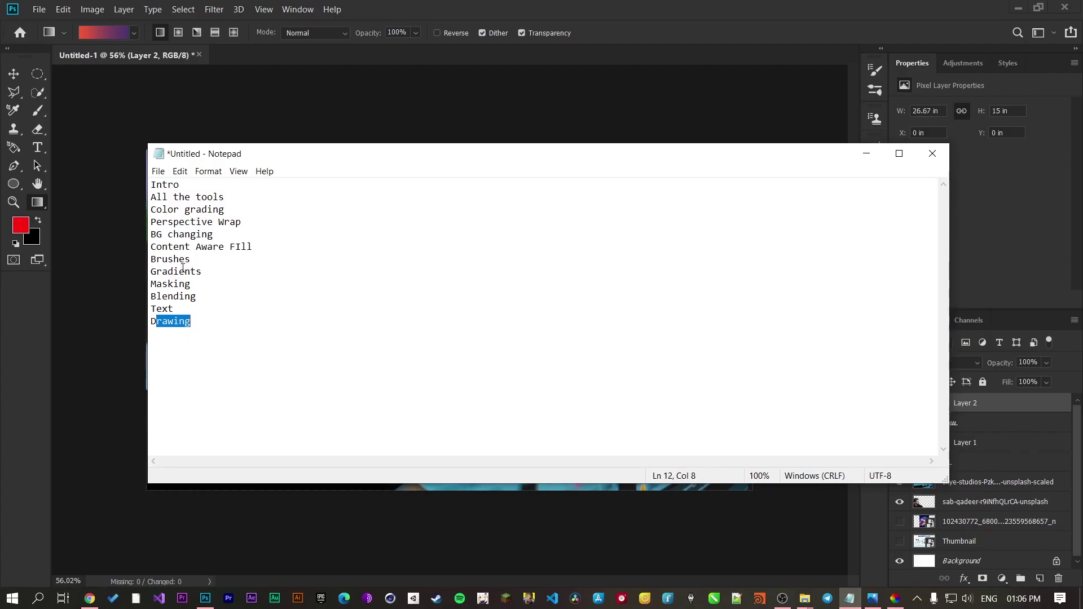
left_click_drag(191, 266, 214, 311)
left_click(922, 160)
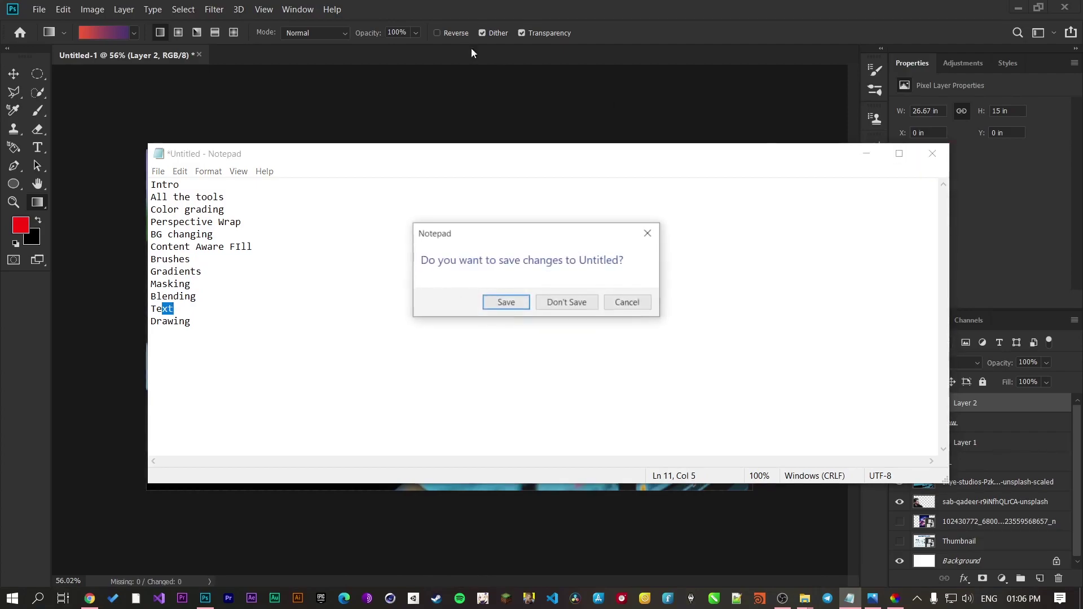
left_click(634, 304)
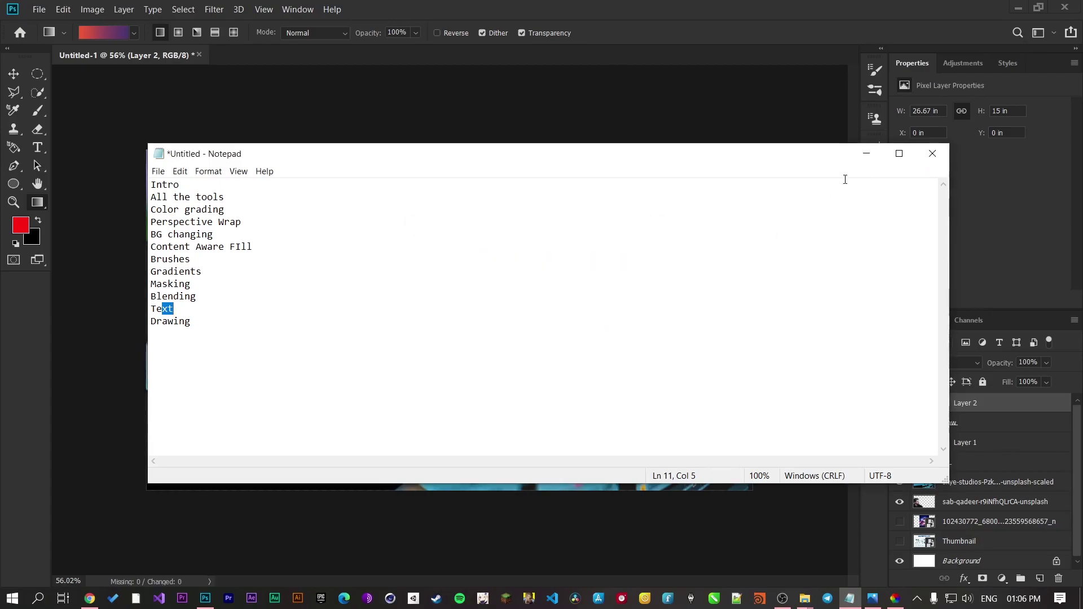
left_click(866, 154)
Step: Set the custom gradient's starting color stop to red ff3c3c
left_click(117, 33)
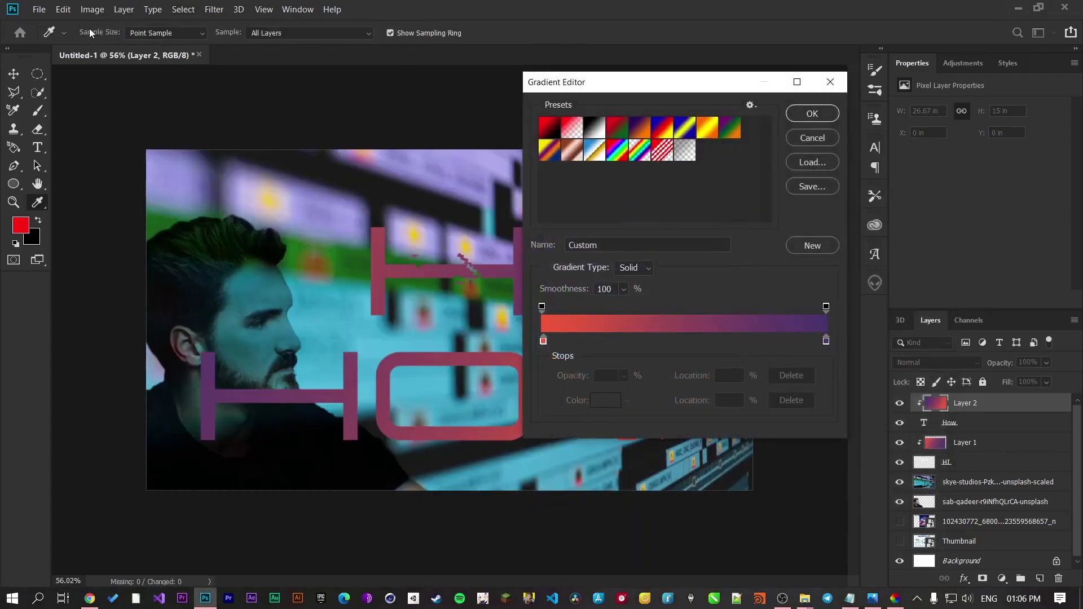
left_click(830, 81)
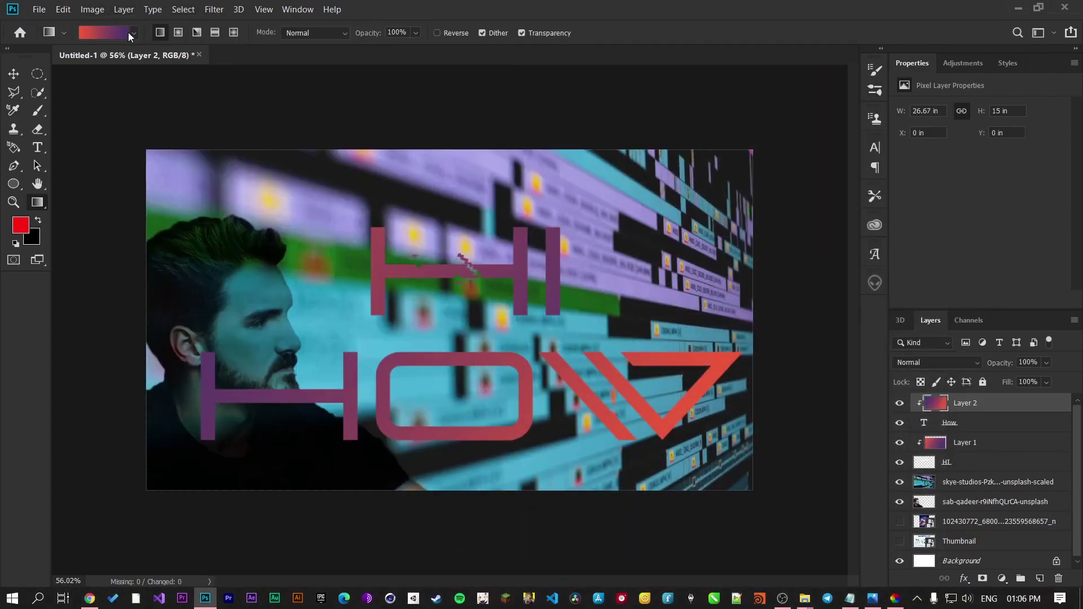
left_click(110, 31)
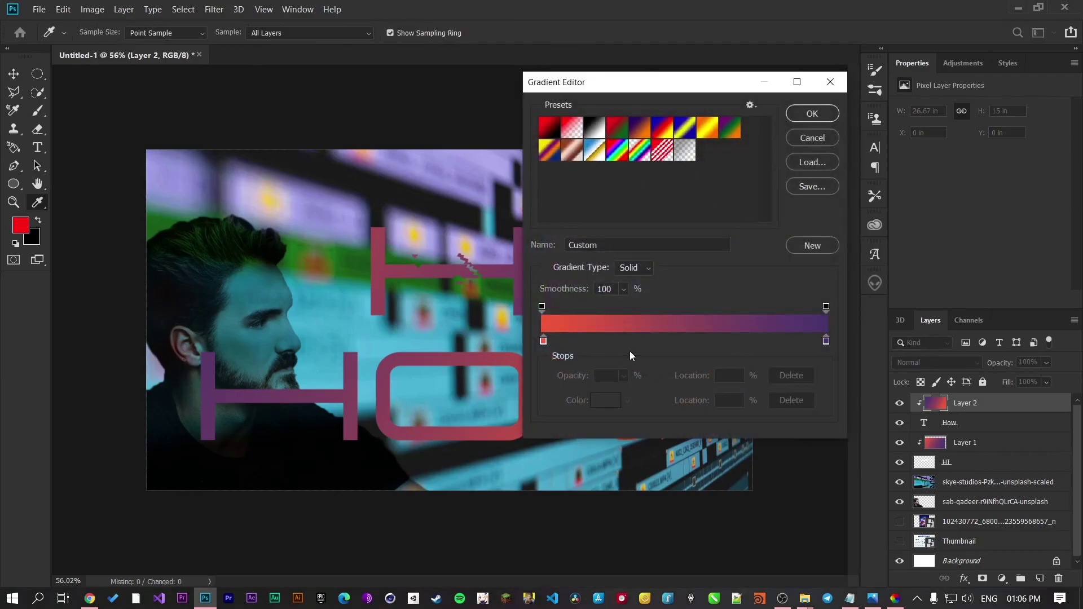
left_click(544, 341)
left_click(606, 401)
type("ff3c3c")
left_click(995, 182)
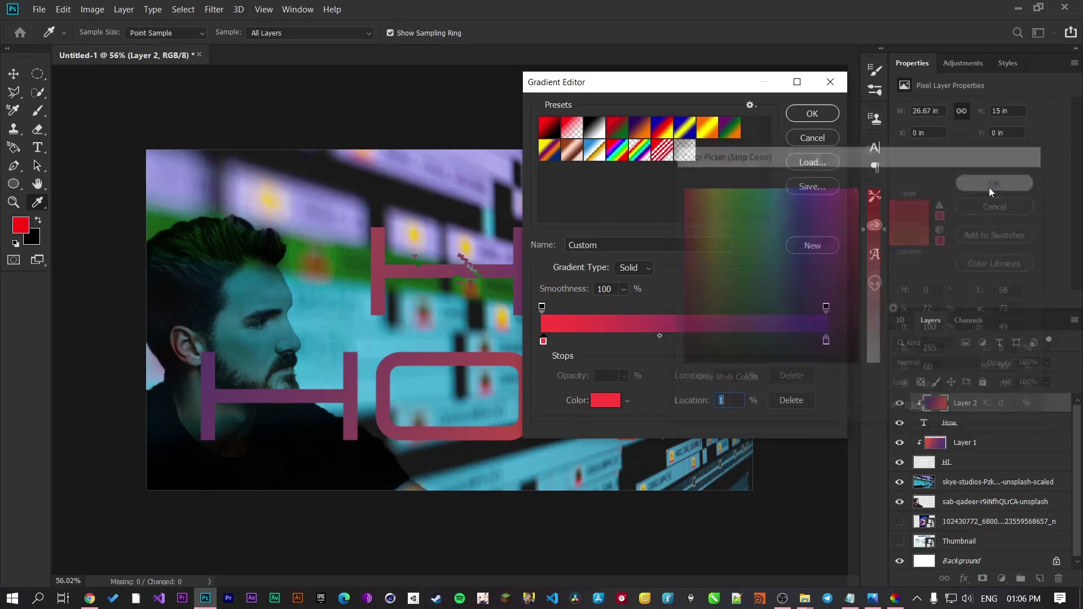
Step: Set the gradient's end color stop to blue 1a489b and adjust the color midpoint to 50%
left_click(826, 340)
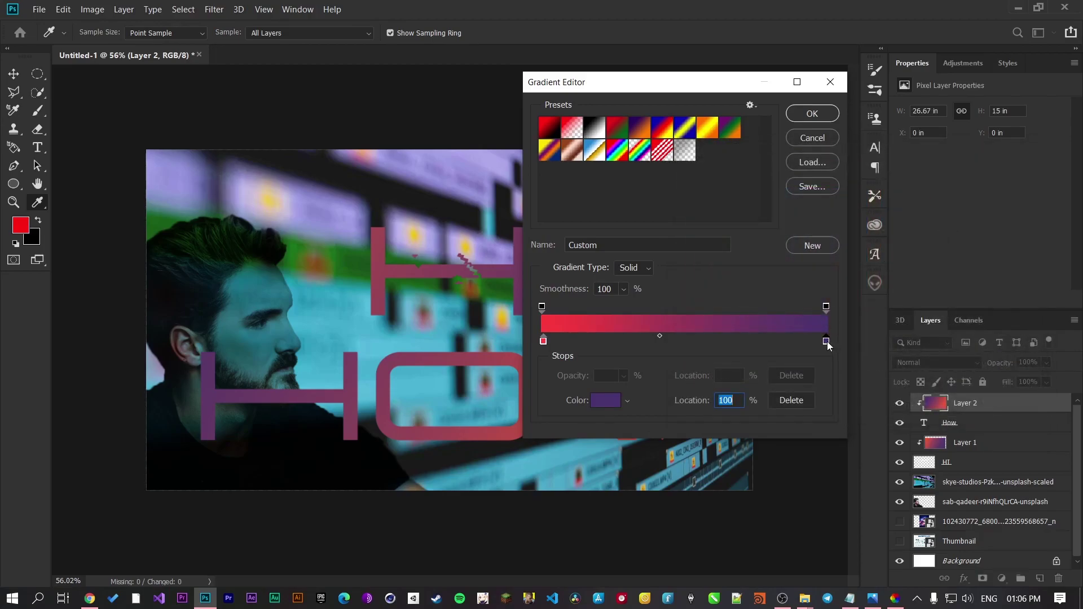
left_click(620, 404)
type("65d8b4")
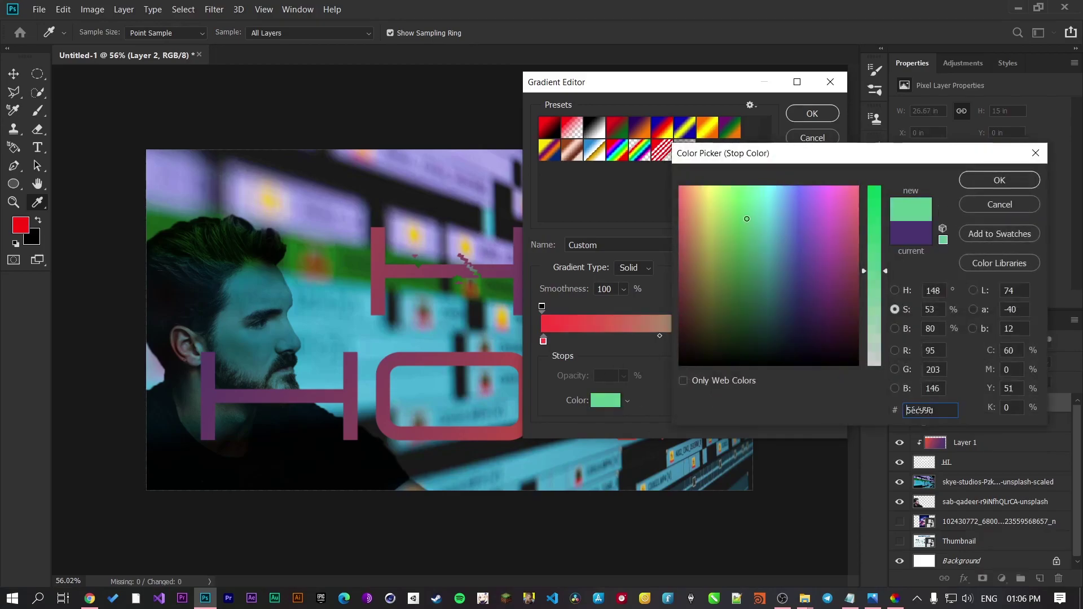
type("49669b")
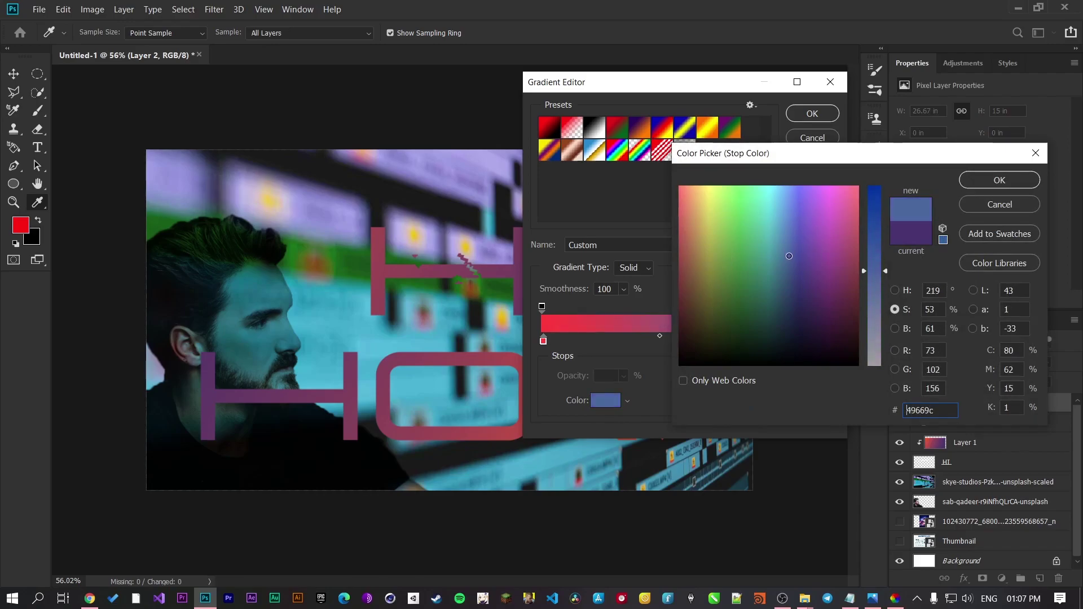
left_click_drag(878, 247, 875, 217)
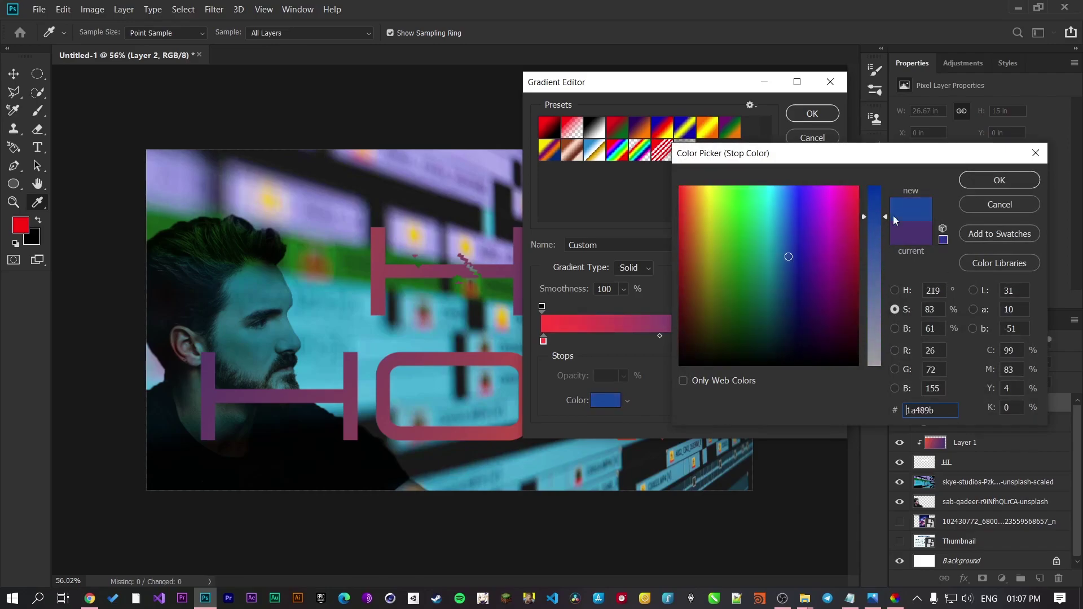
left_click(996, 184)
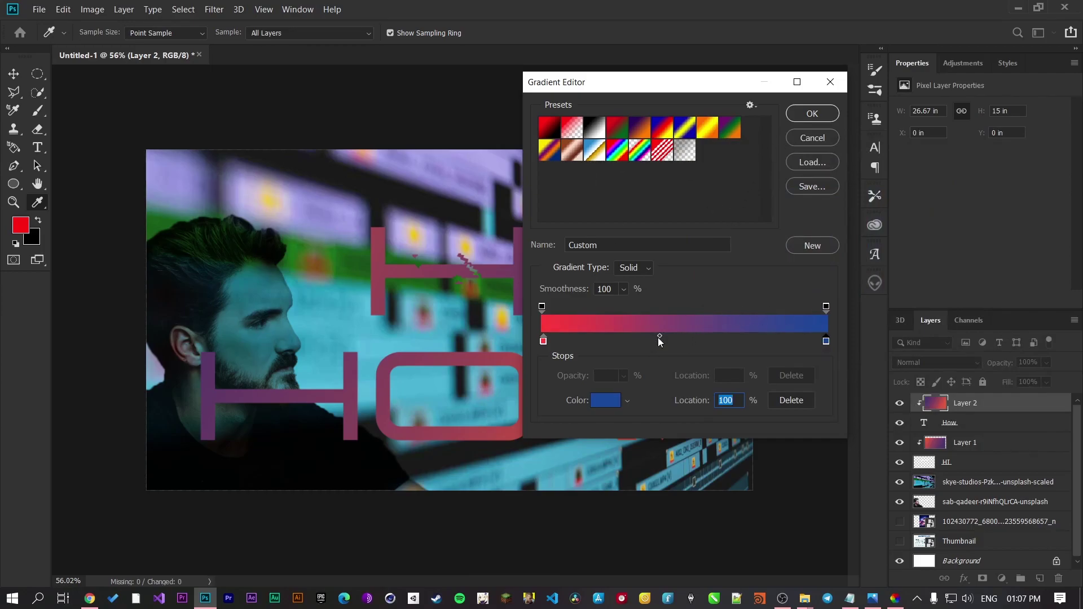
left_click_drag(659, 336, 740, 336)
left_click_drag(678, 365, 653, 357)
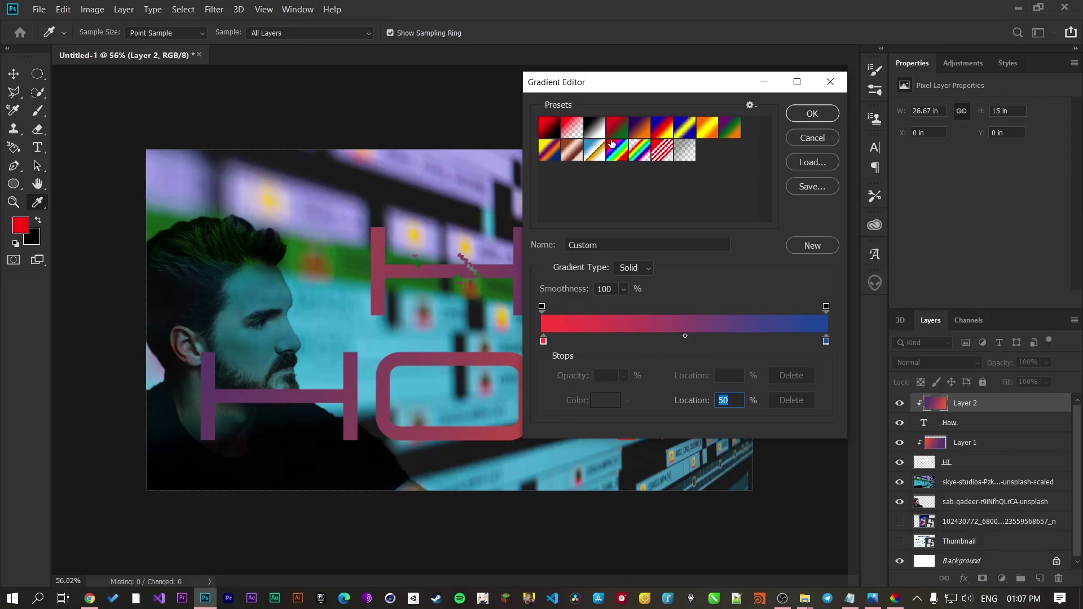
Step: Choose the red-to-transparent gradient preset and apply it diagonally from upper left to lower right on the layer clipped to How
left_click(664, 134)
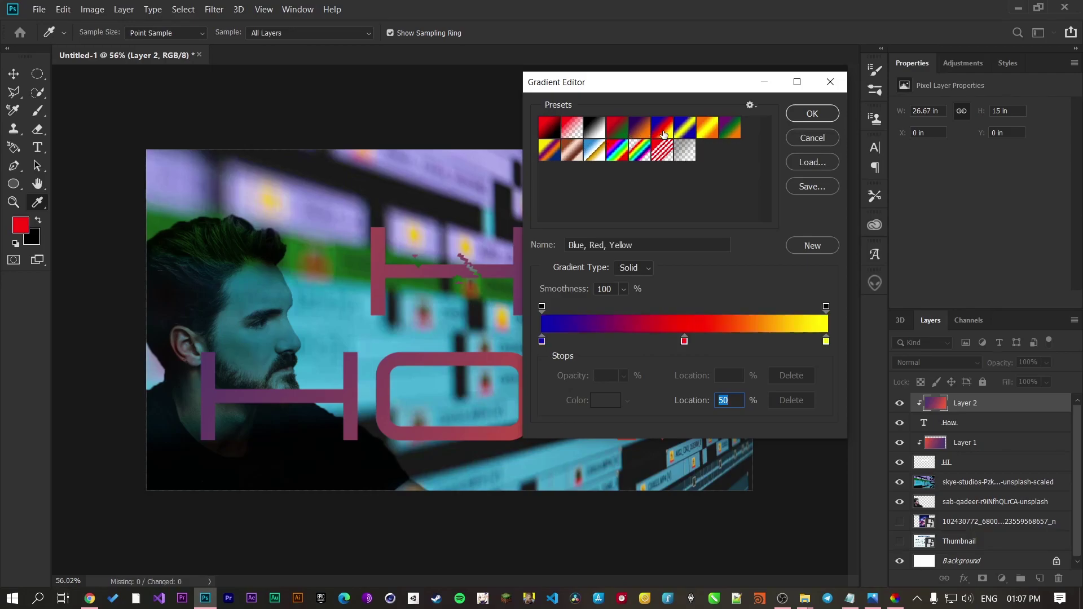
left_click(692, 139)
left_click(713, 137)
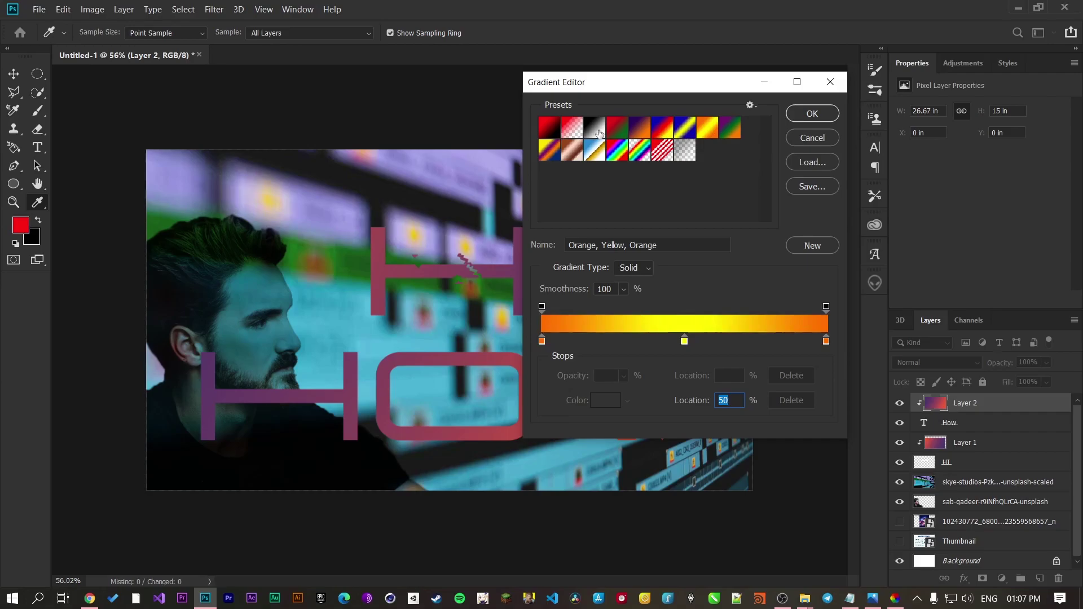
left_click(571, 133)
left_click(807, 114)
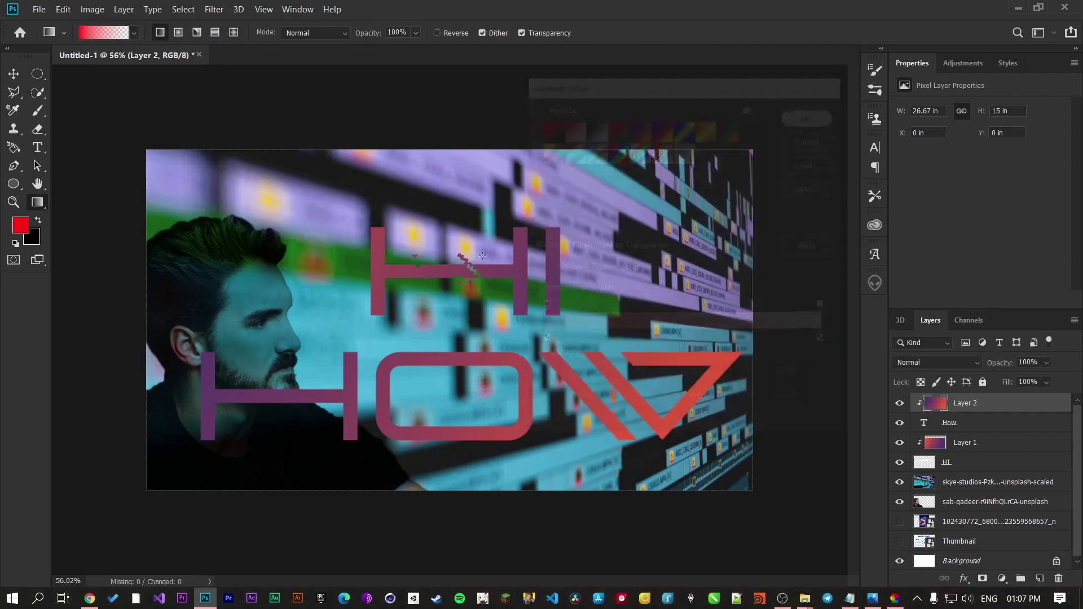
left_click_drag(228, 215, 671, 446)
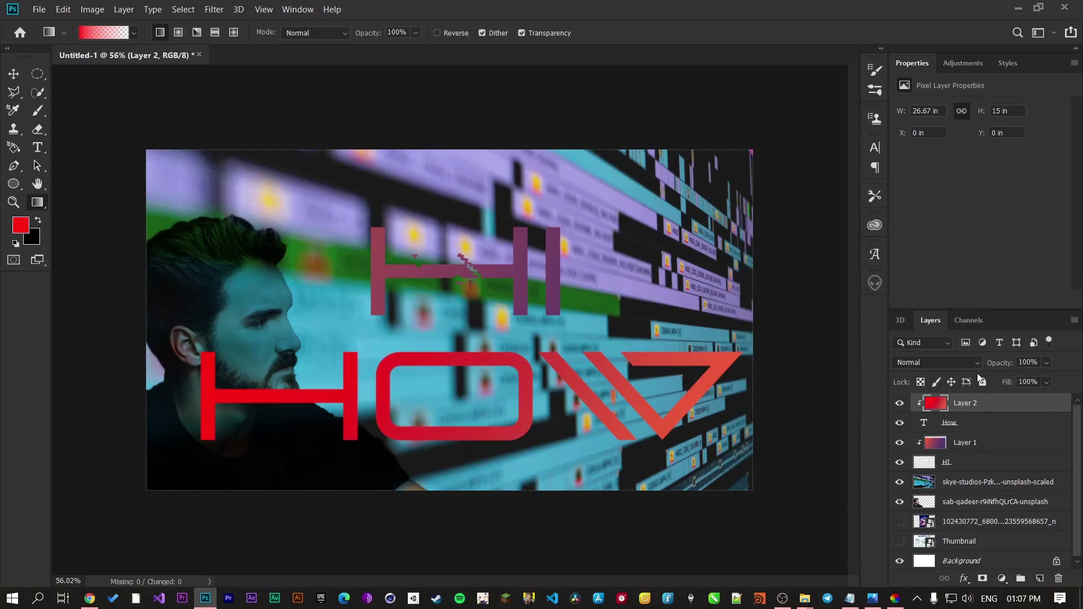
Step: Check the topic list in Notepad, then temporarily show the two hidden image layers in Photoshop and hide them again
left_click(850, 598)
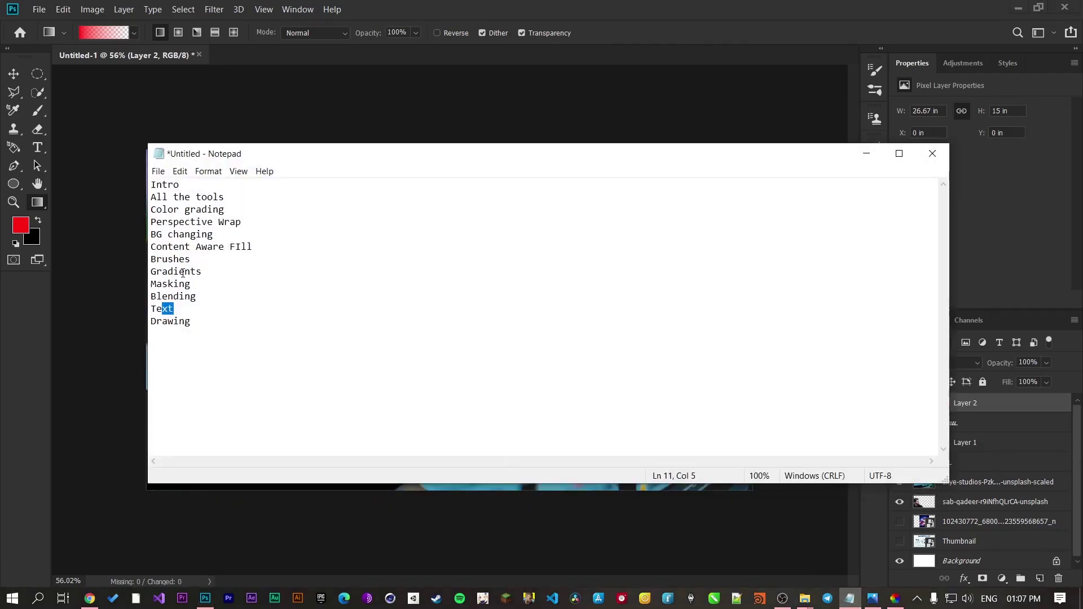
left_click(867, 153)
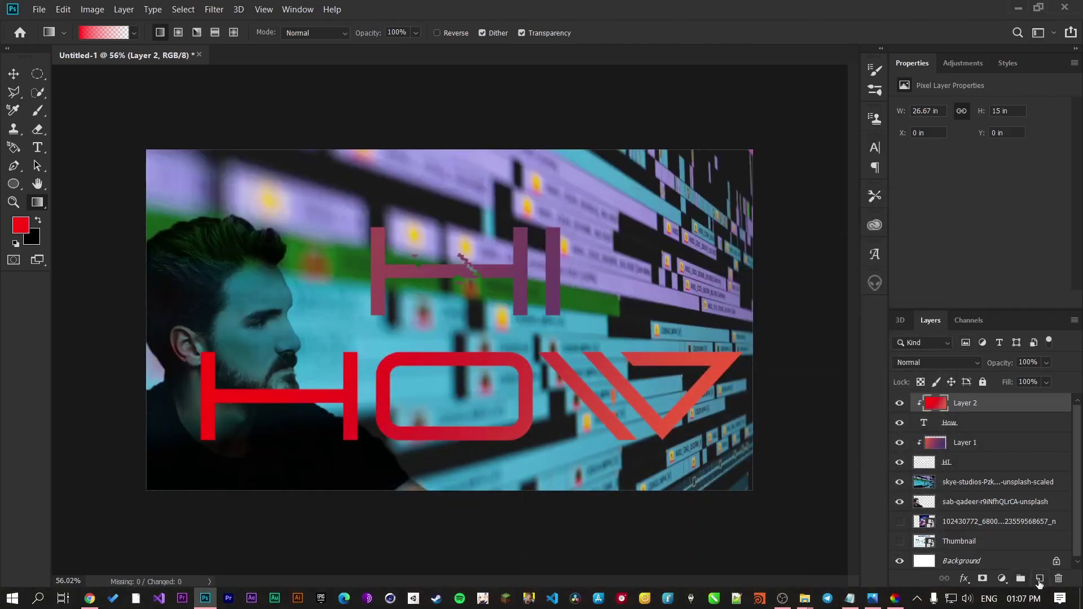
scroll(1009, 550, "down", 1)
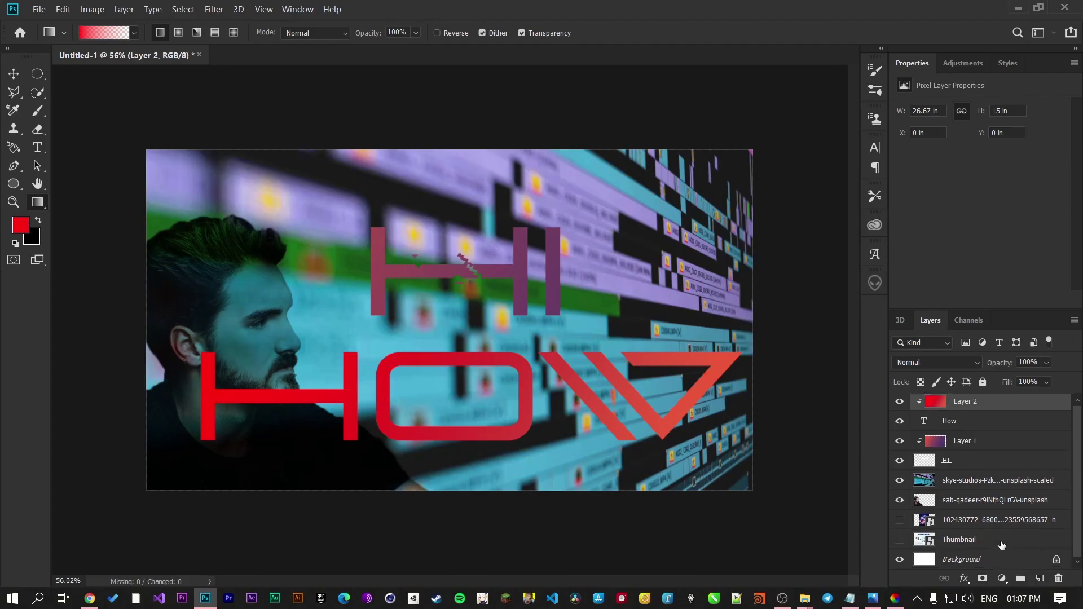
left_click(900, 539)
left_click(899, 520)
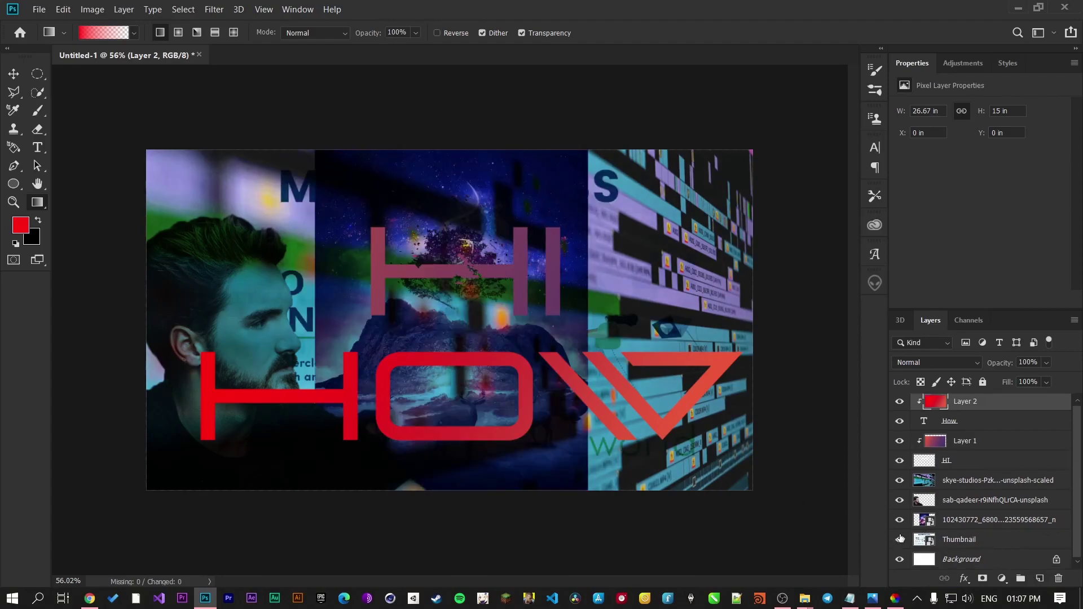
left_click(900, 539)
left_click(900, 520)
Step: Group all layers from Thumbnail up to the top gradient layer, leaving only Background outside the group
left_click(1025, 543)
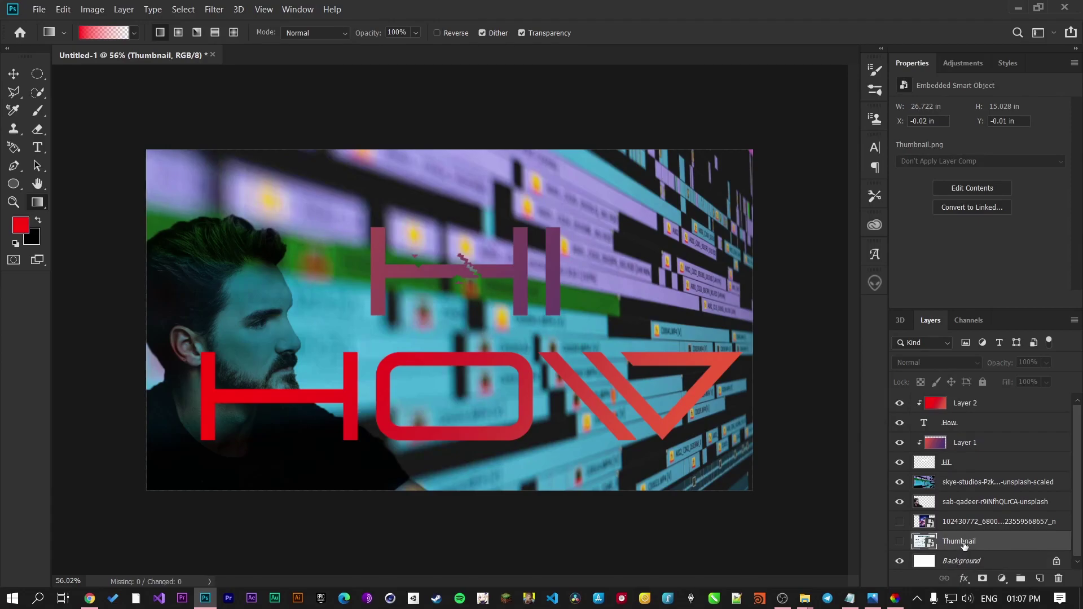
left_click(996, 409, "shift")
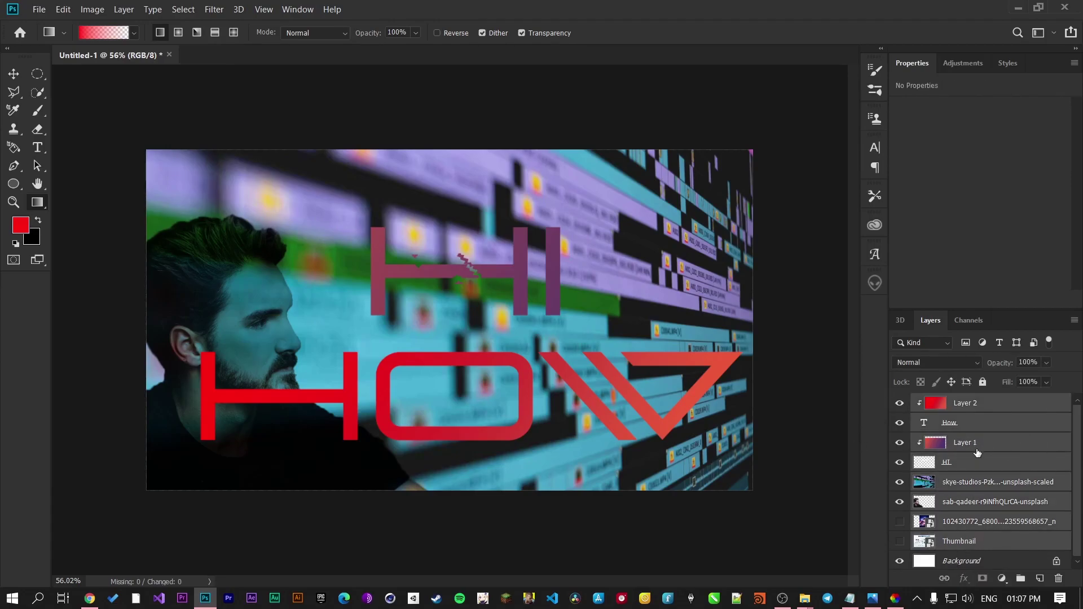
key("ctrl+g")
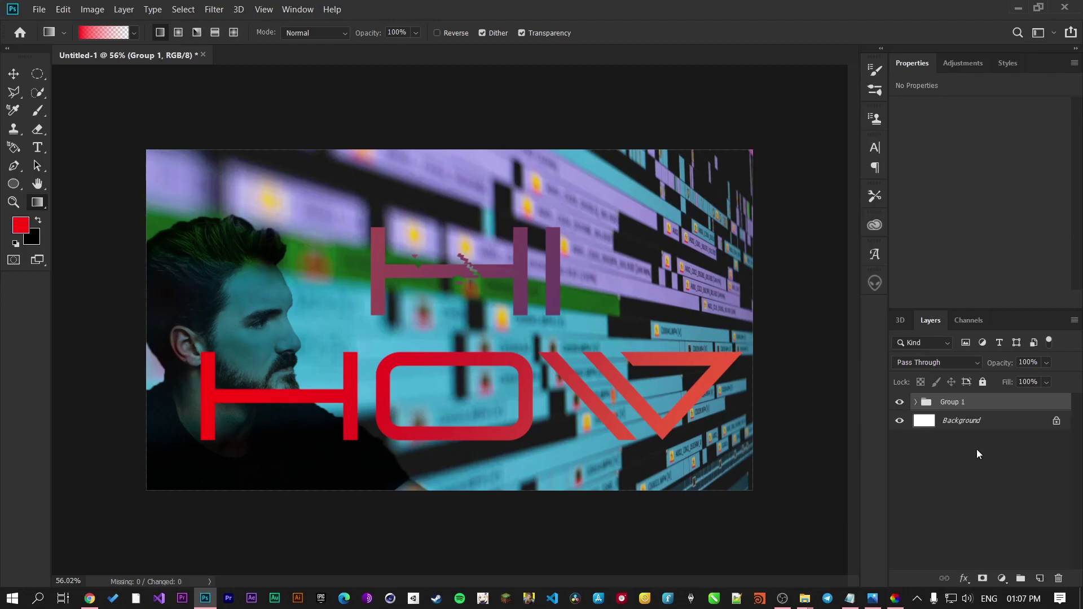
Step: Rename the new layer group to Intro and hide it
double_click(968, 402)
type("Intro")
key("Return")
left_click(899, 404)
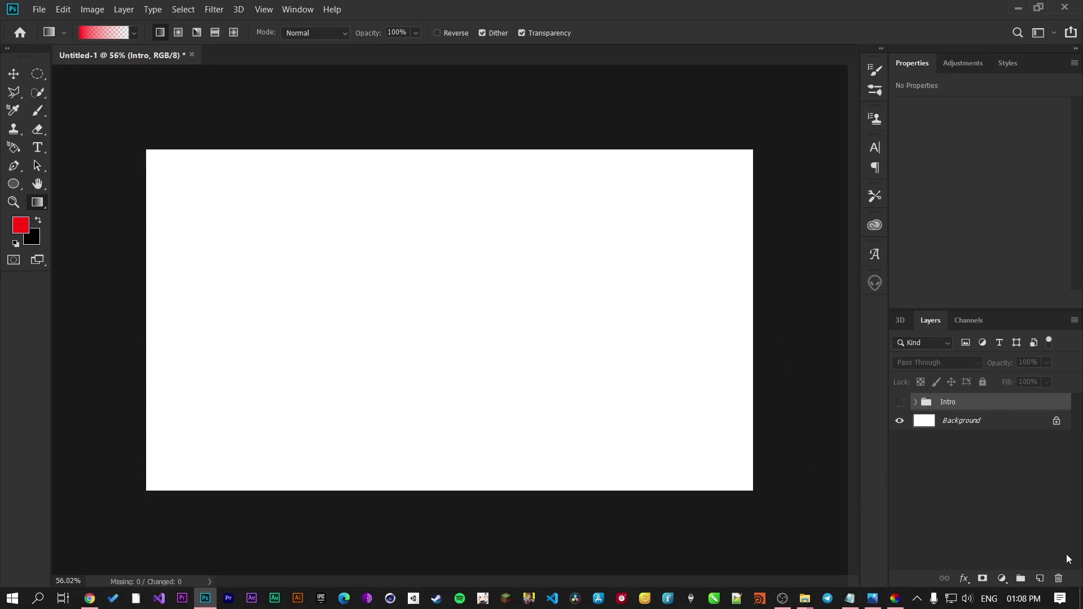
Step: Add a new empty layer above the Intro group and switch briefly to the Notepad topic list
left_click(1041, 578)
double_click(958, 410)
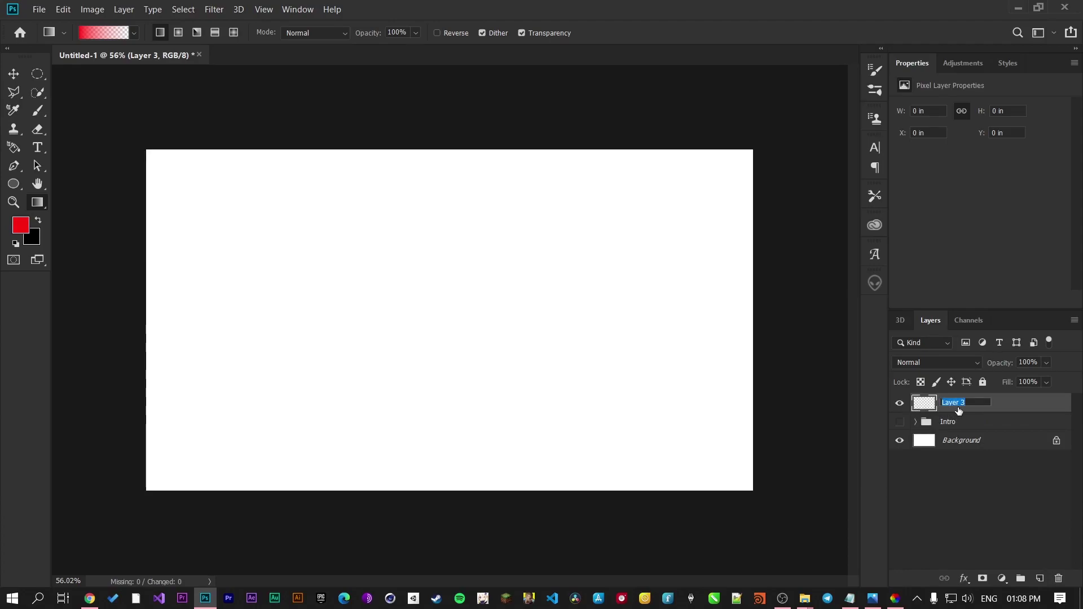
left_click(850, 599)
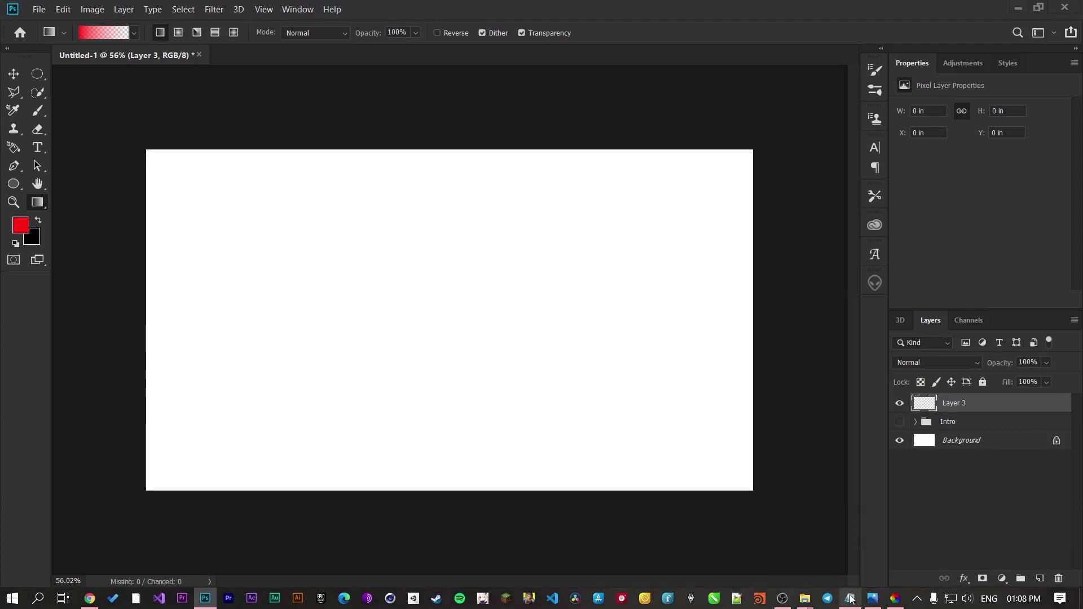
left_click(851, 599)
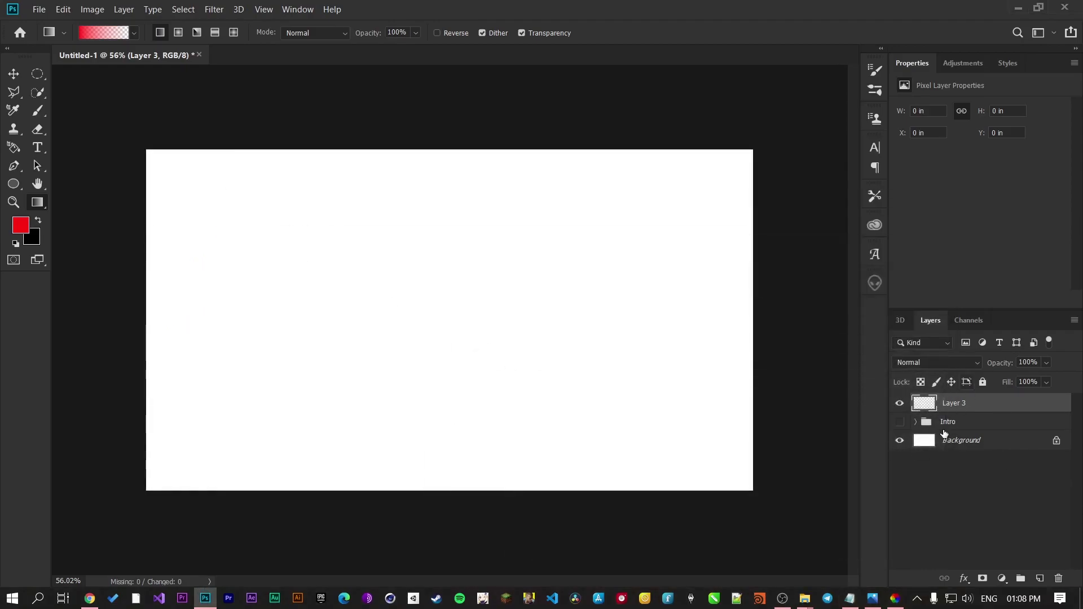
Step: Rename Layer 3 to Brush and make it the active layer with the Brush tool ready
double_click(953, 403)
type("Brush")
left_click(667, 421)
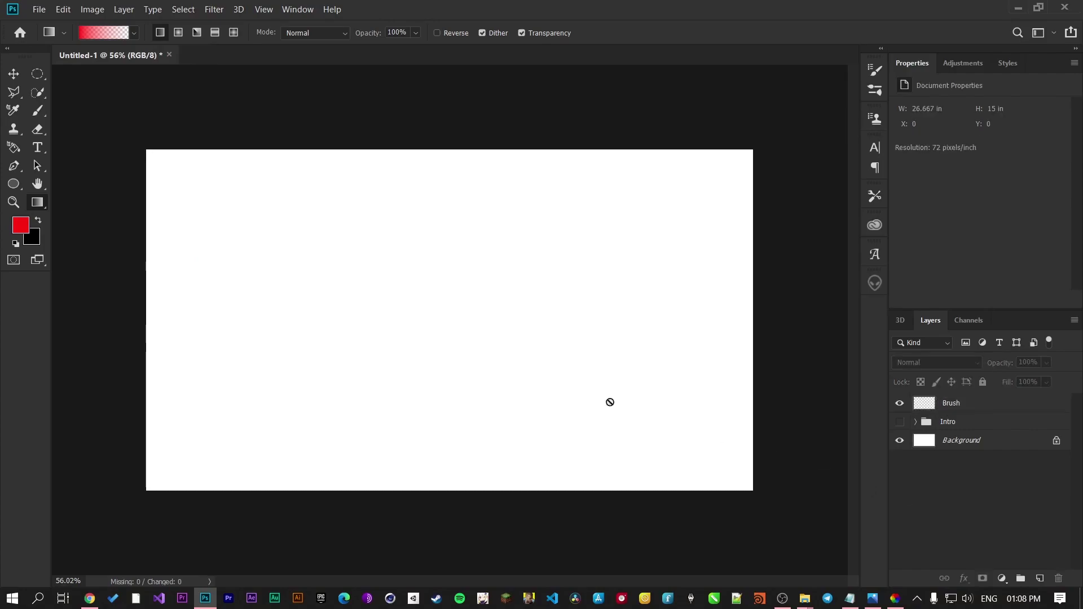
left_click(38, 111)
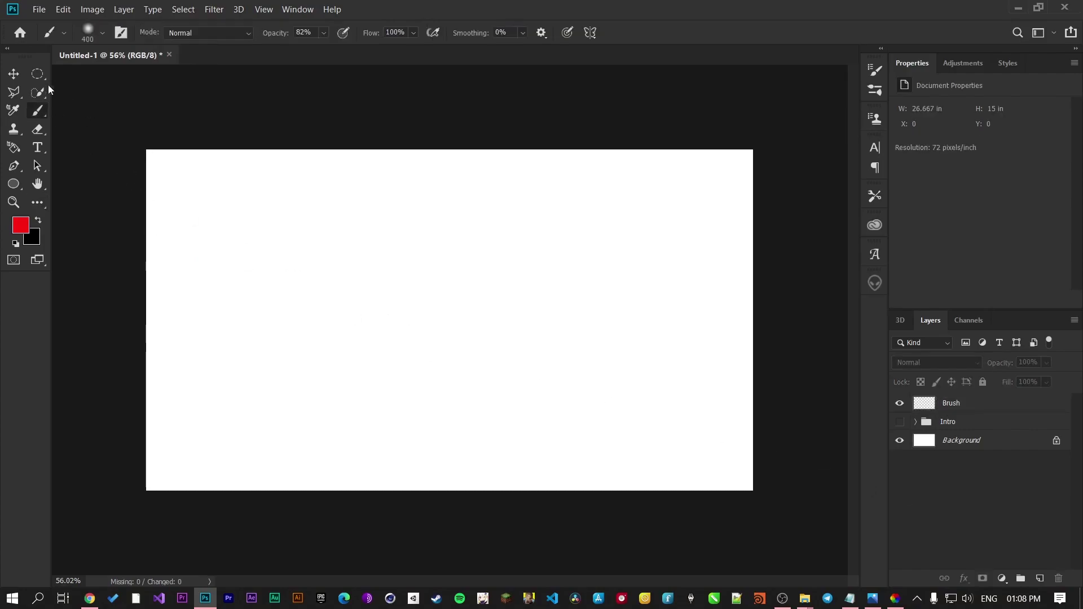
left_click(970, 402)
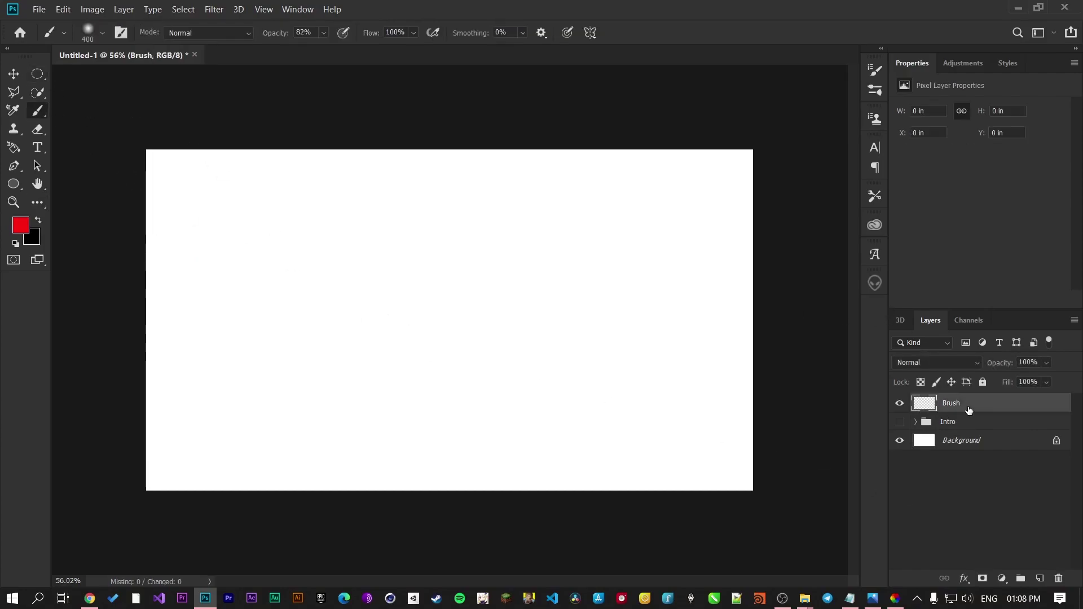
Step: Paint large soft red test strokes across the canvas on the Brush layer and undo them all
mouse_move(212, 220)
left_mouse_down()
mouse_move(574, 343)
mouse_move(537, 229)
mouse_move(117, 433)
mouse_move(321, 268)
mouse_move(800, 271)
mouse_move(523, 461)
mouse_move(424, 389)
mouse_move(439, 540)
mouse_move(250, 296)
mouse_move(350, 408)
mouse_move(392, 394)
left_mouse_up()
key("ctrl+z")
key("ctrl+z")
key("ctrl+z")
key("ctrl+z")
key("ctrl+z")
key("ctrl+z")
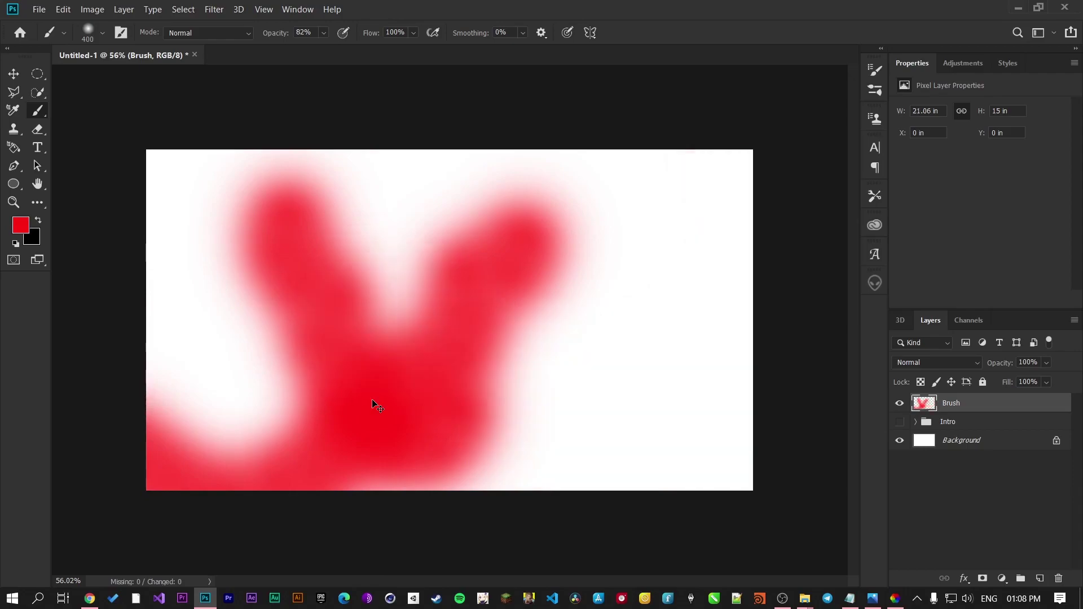
Step: Browse the brush presets from the Dry Media Brushes to the spatter brushes in Special Effects Brushes
left_click(102, 35)
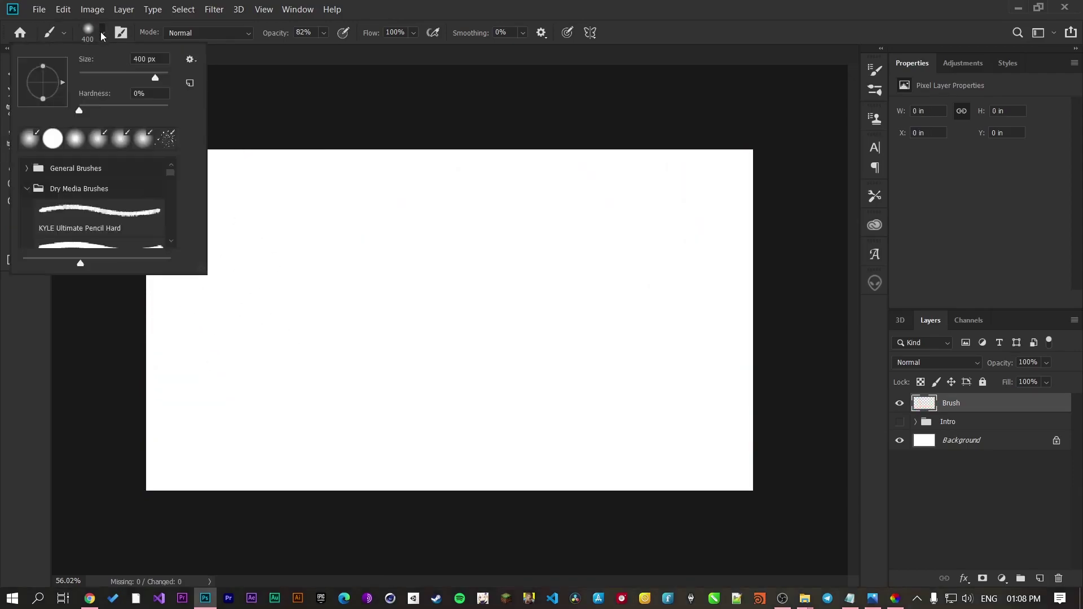
scroll(80, 182, "down", 5)
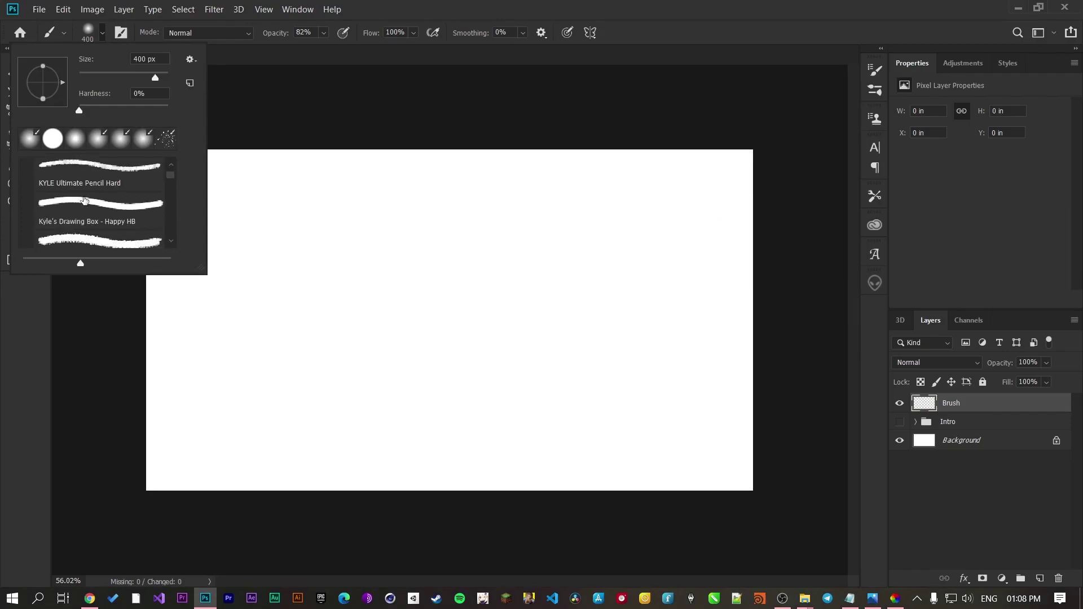
scroll(84, 200, "down", 8)
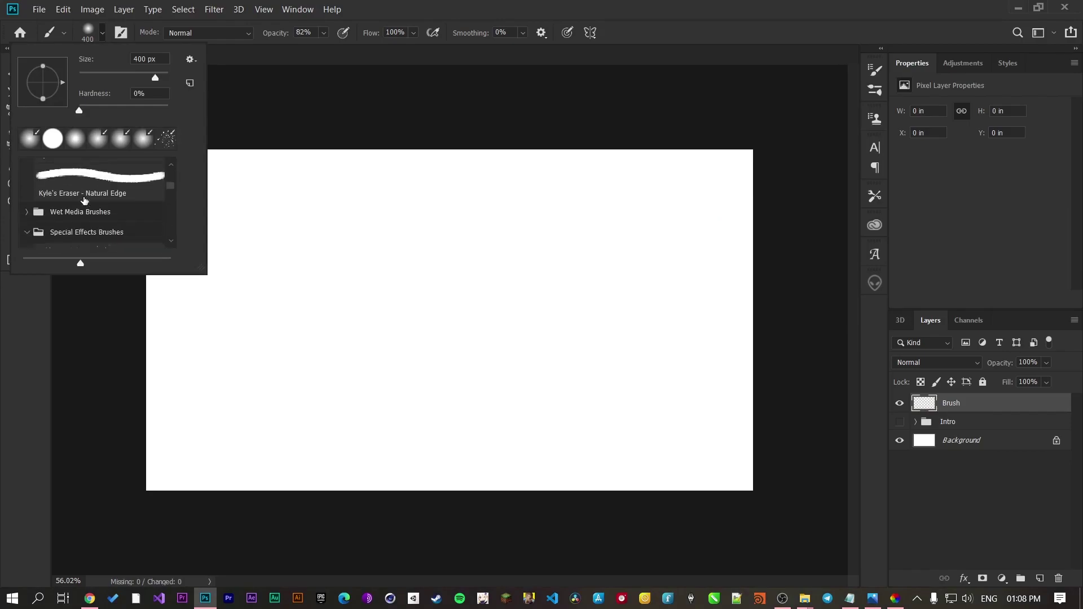
scroll(58, 211, "down", 5)
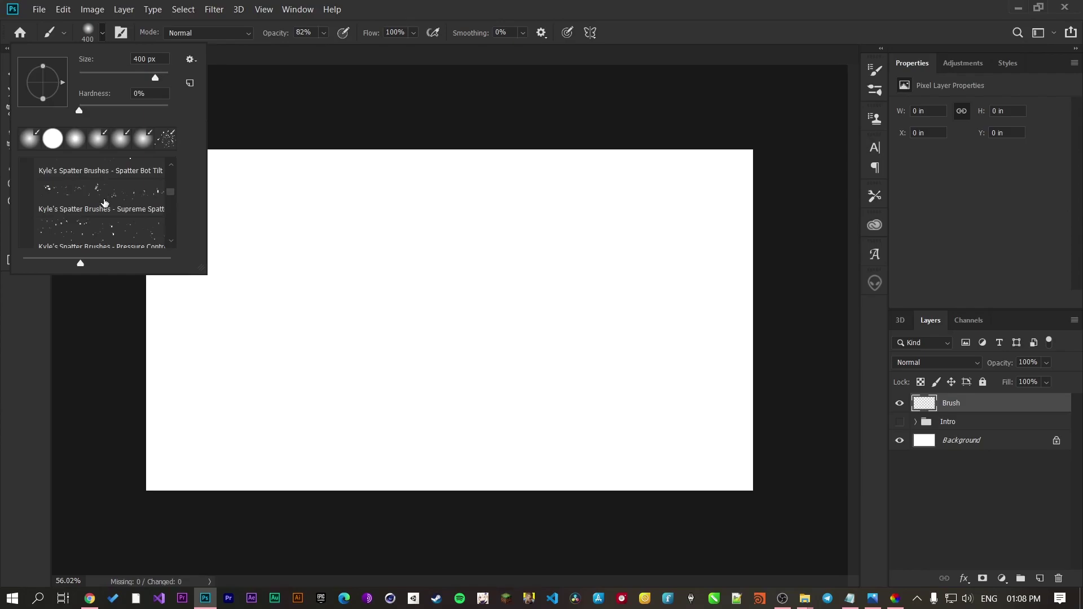
Step: Choose the Kyle's Screentones 38 brush preset from the Special Effects Brushes
scroll(104, 203, "down", 6)
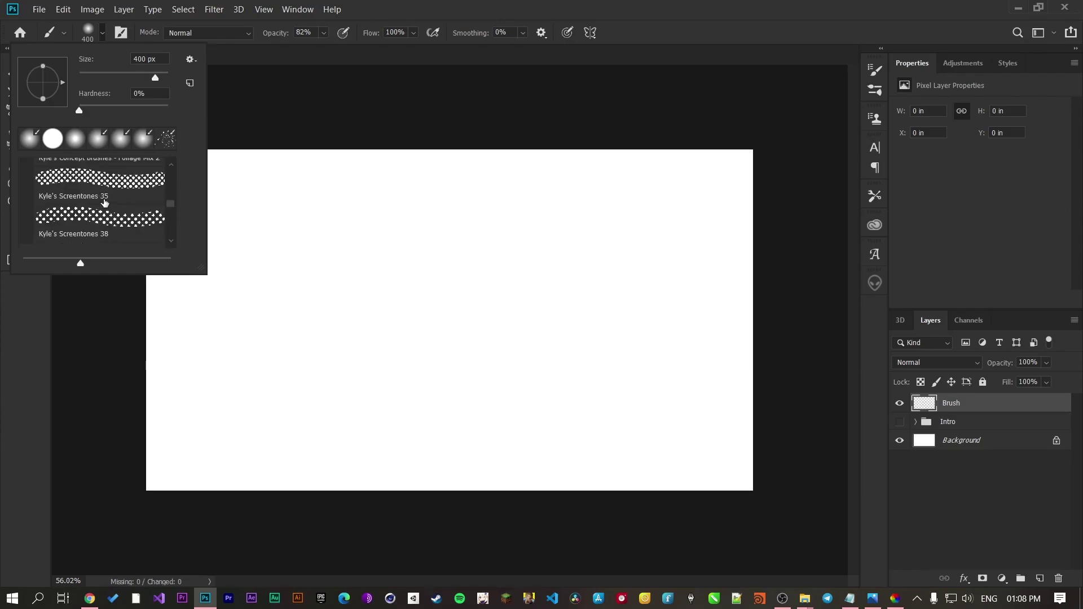
left_click(104, 202)
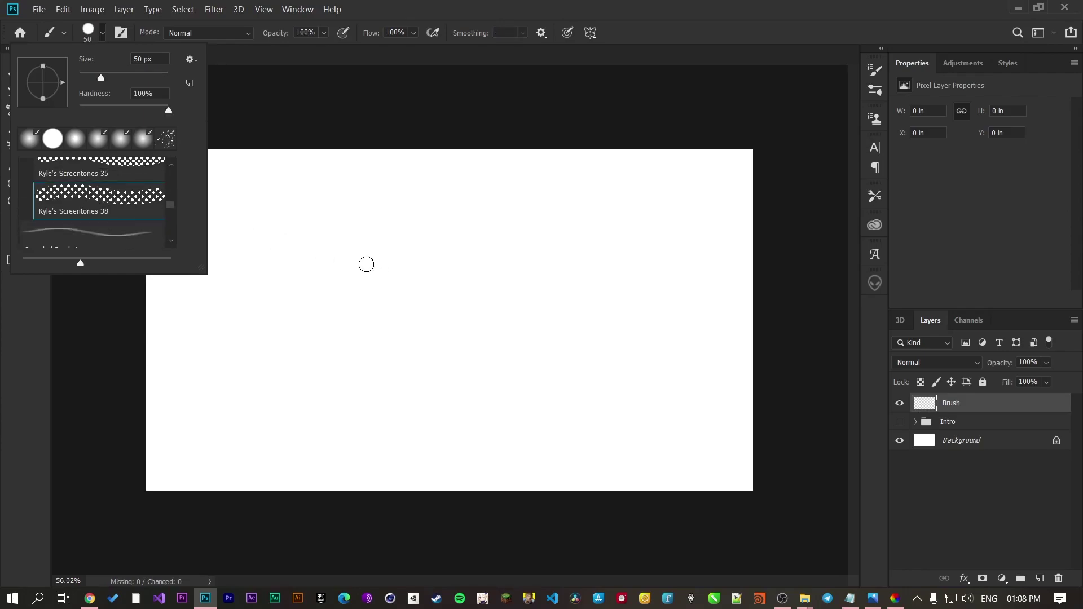
double_click(110, 211)
Step: Paint several red screentone test strokes across the middle of the canvas on the Brush layer
left_click_drag(437, 273, 420, 297)
mouse_move(319, 308)
left_mouse_down()
mouse_move(336, 270)
mouse_move(588, 223)
left_mouse_up()
left_click_drag(542, 299, 252, 278)
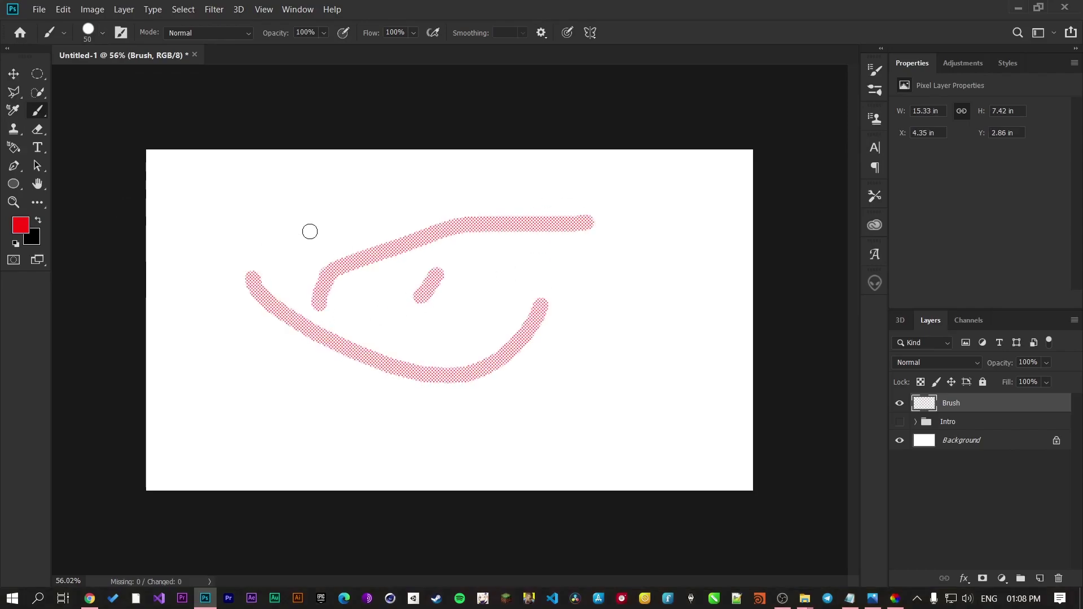
scroll(459, 302, "up", 6)
mouse_move(404, 251)
left_mouse_down()
mouse_move(467, 285)
mouse_move(485, 419)
mouse_move(240, 309)
mouse_move(309, 395)
mouse_move(279, 394)
mouse_move(441, 425)
left_mouse_up()
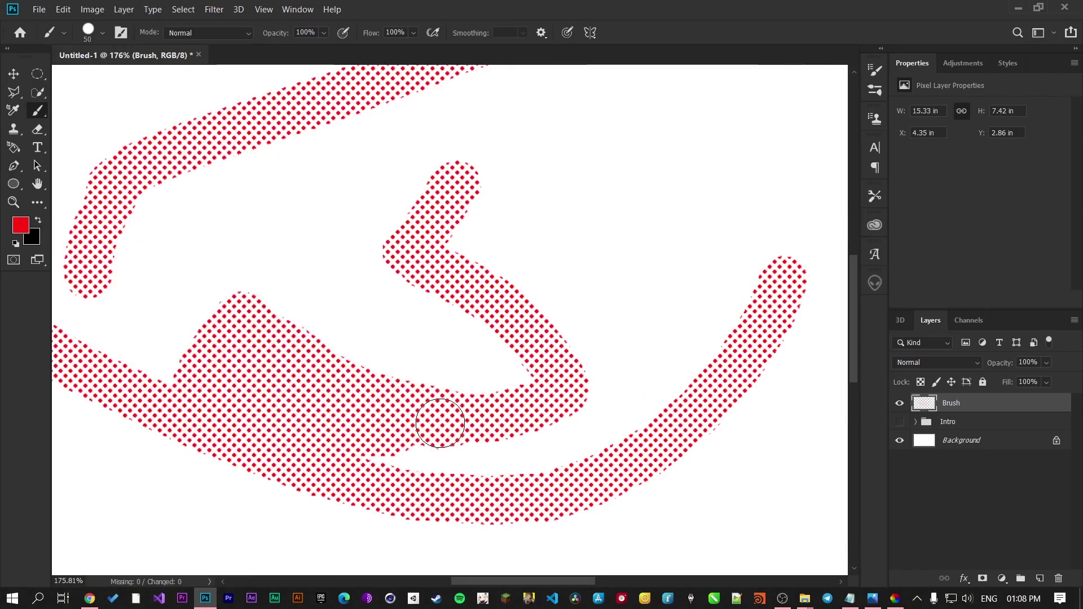
scroll(440, 425, "down", 7)
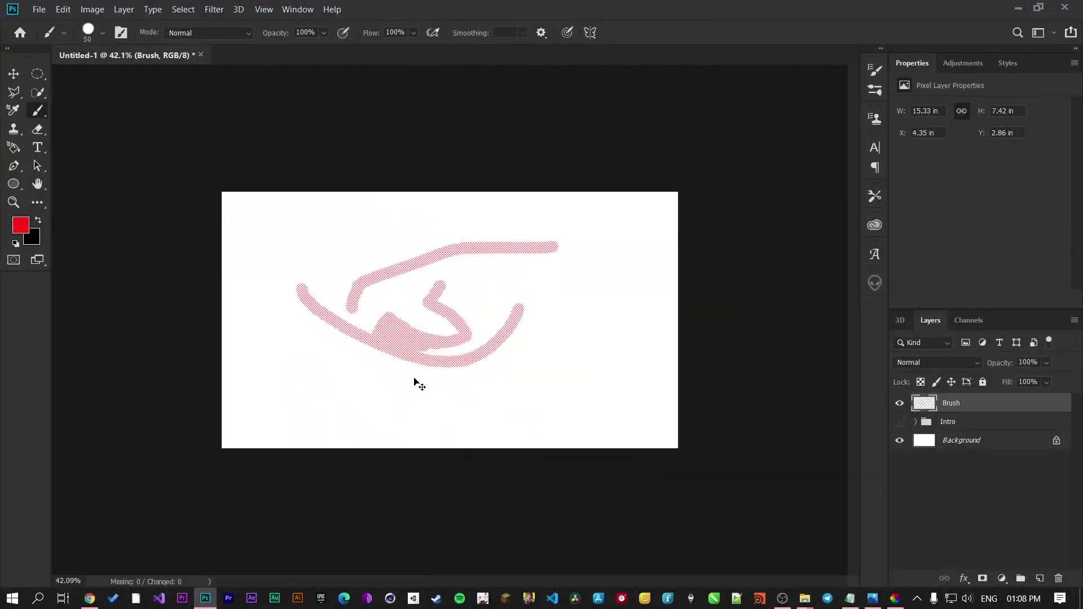
Step: Undo all the screentone test strokes on the Brush layer
key("ctrl+z")
key("ctrl+z")
key("ctrl+z")
key("ctrl+z")
key("ctrl+z")
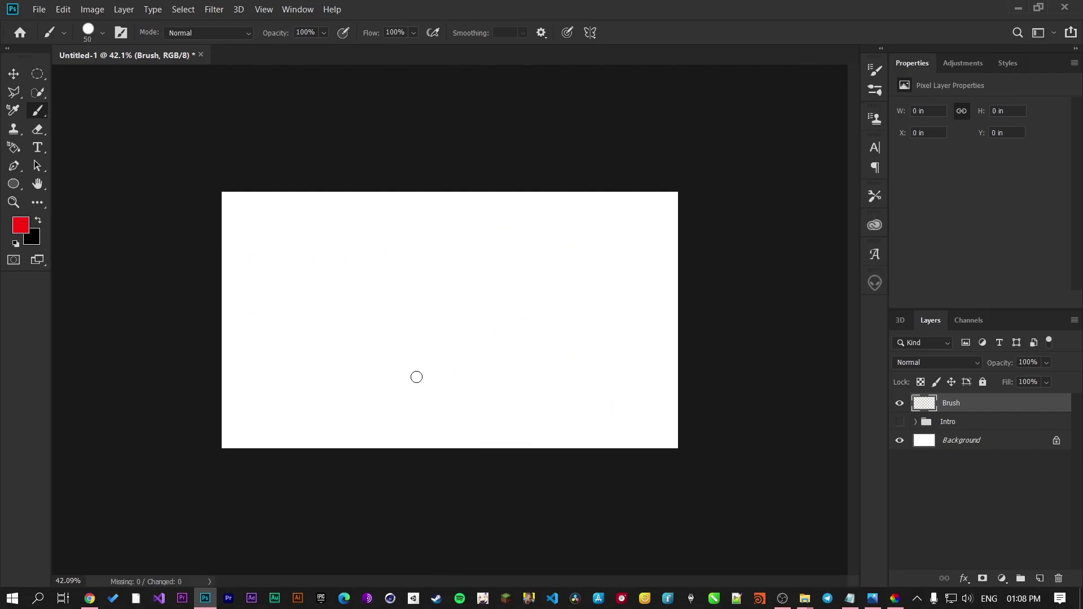
Step: Enlarge the screentone brush to 1200 px and cover the entire canvas with red dots on the Brush layer
key("bracketright")
key("bracketright")
key("bracketright")
key("bracketright")
key("bracketright")
key("bracketright")
key("bracketright")
key("bracketright")
key("bracketright")
key("bracketright")
key("bracketright")
key("bracketright")
key("bracketright")
key("bracketright")
key("bracketright")
key("bracketright")
key("bracketright")
key("bracketright")
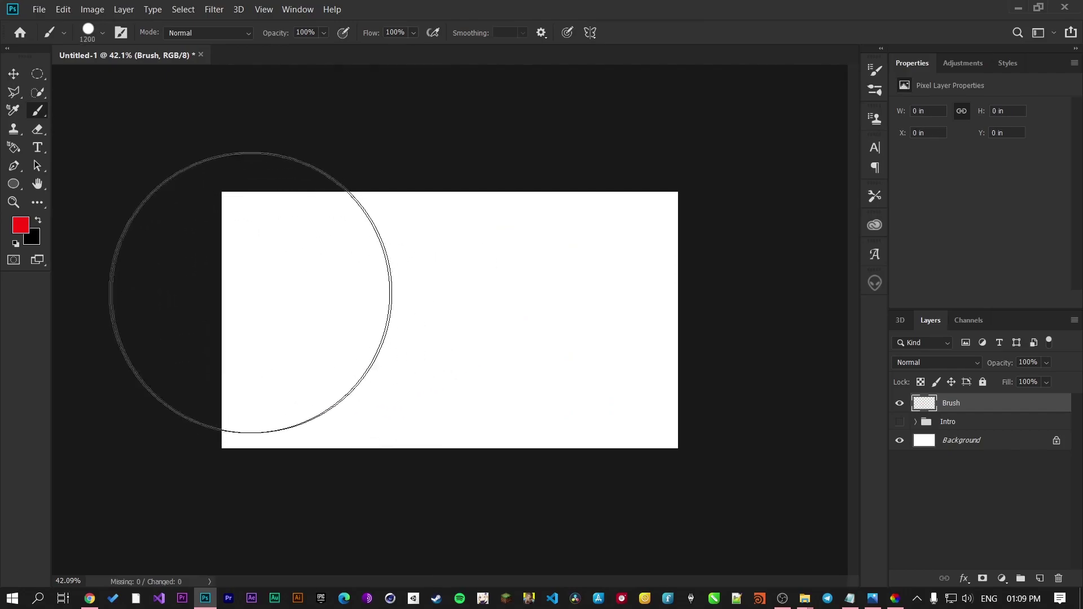
left_click_drag(254, 303, 315, 395)
mouse_move(504, 436)
left_mouse_down()
mouse_move(363, 317)
mouse_move(387, 256)
left_mouse_up()
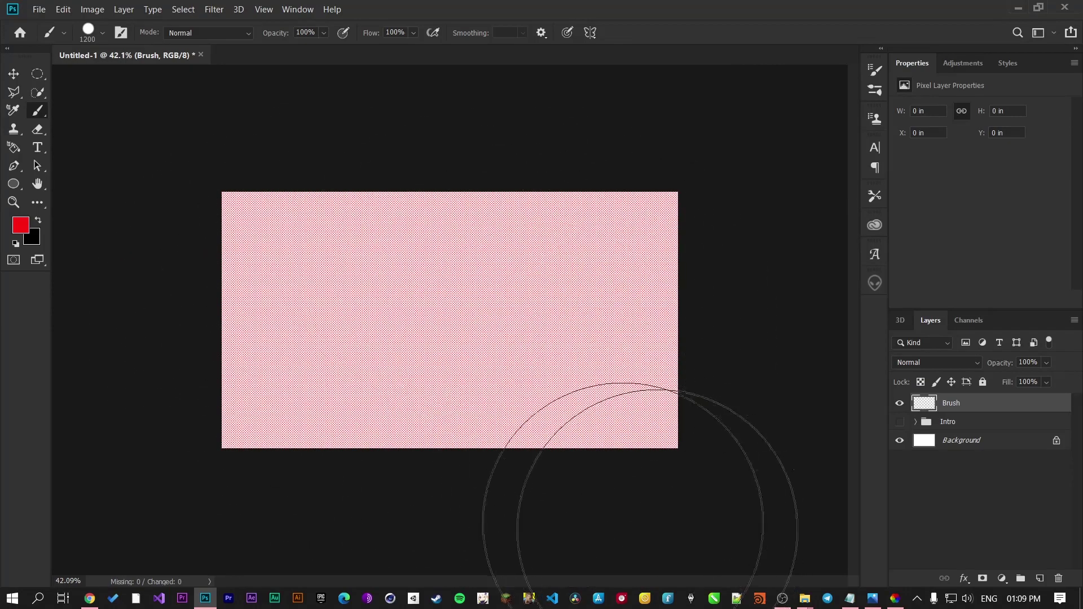
key("ctrl+plus")
scroll(536, 433, "up", 8)
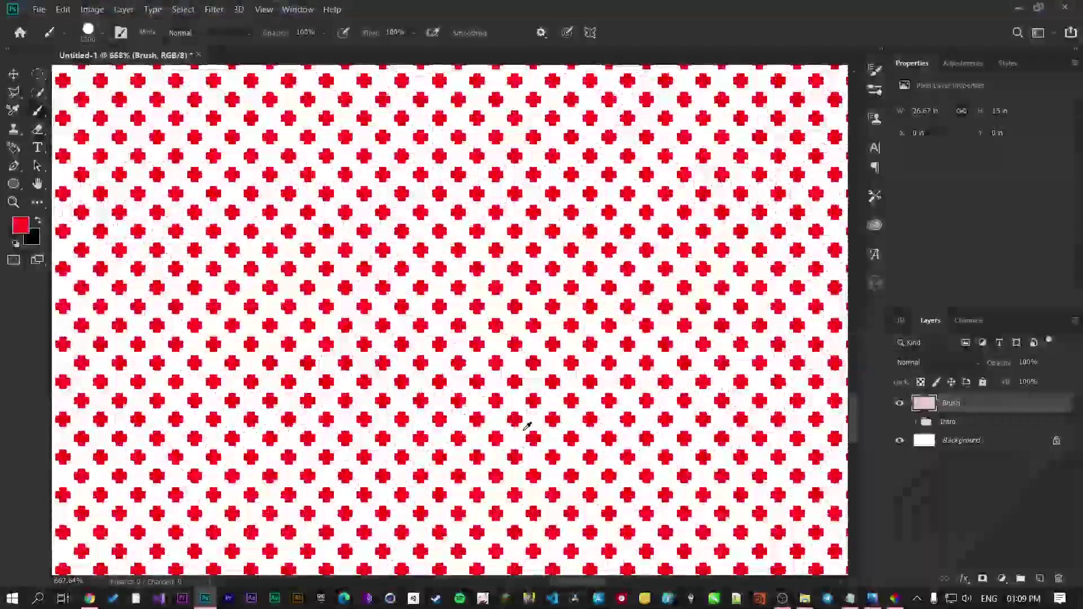
scroll(528, 427, "down", 9)
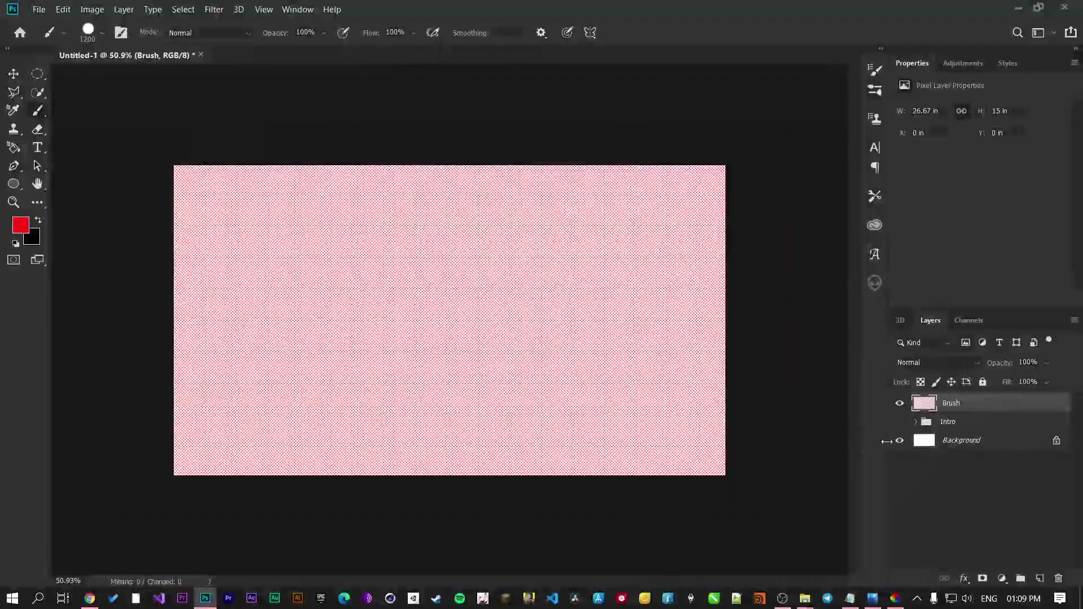
Step: Show the Intro group and hide its Layer 2, How, Layer 1, HI and skye-studios layers, keeping only the man's portrait
left_click(899, 423)
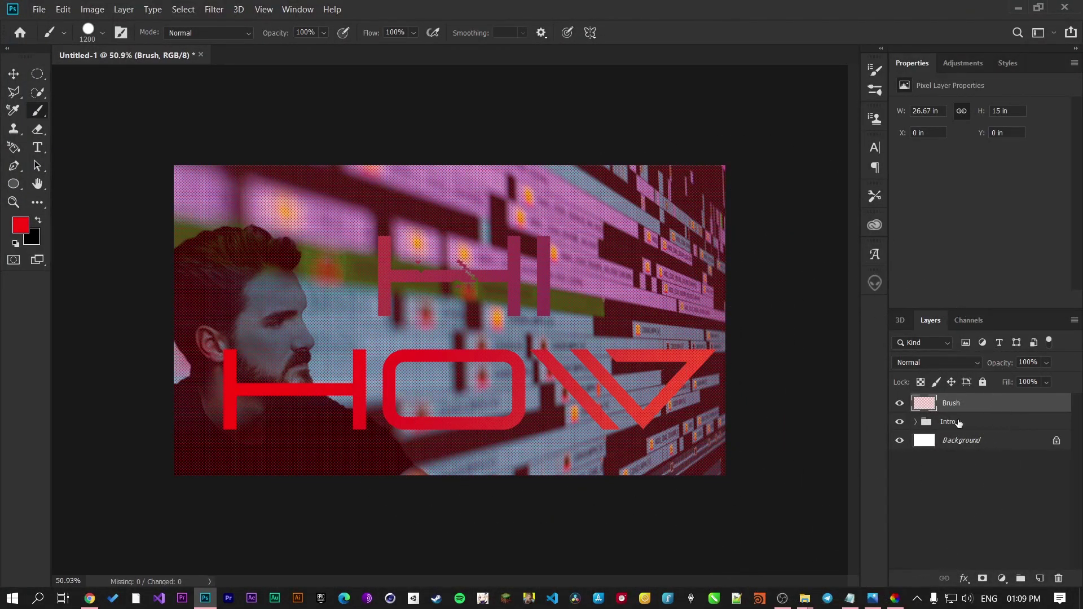
scroll(592, 362, "up", 6)
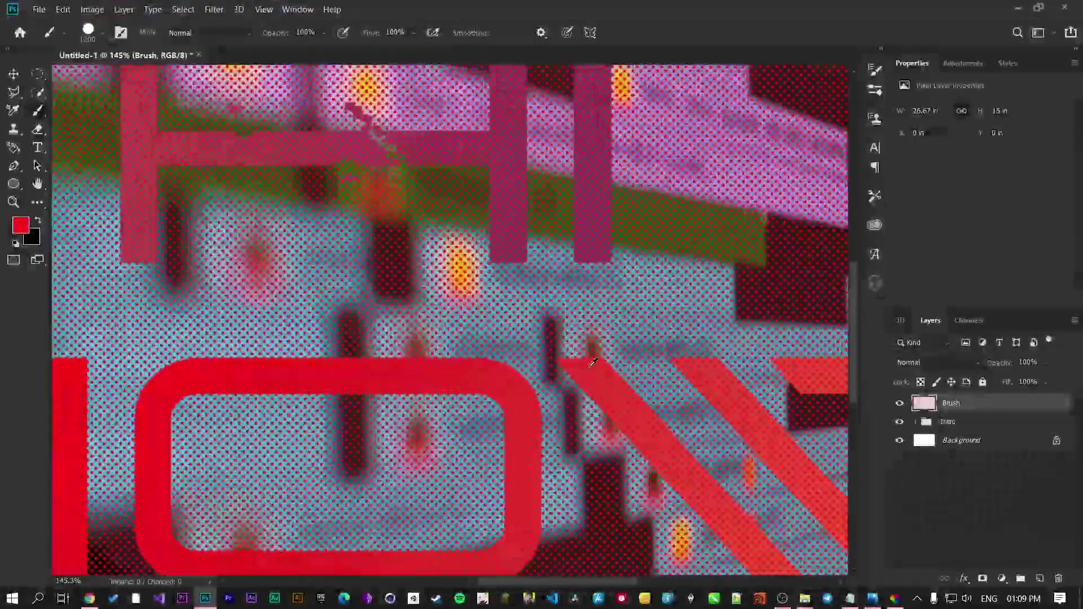
scroll(592, 363, "down", 6)
key("v")
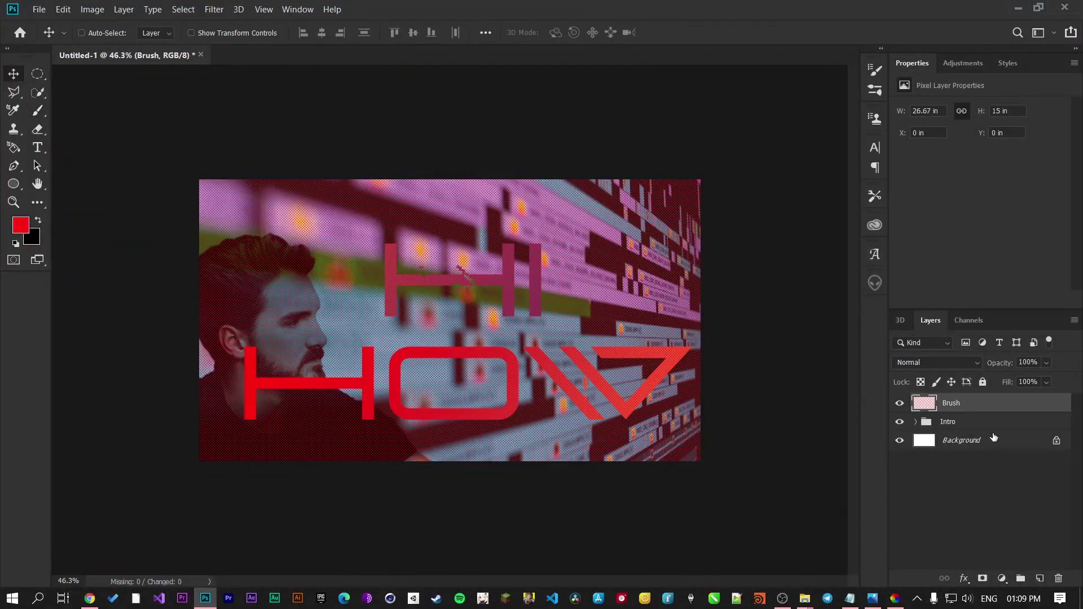
left_click(916, 423)
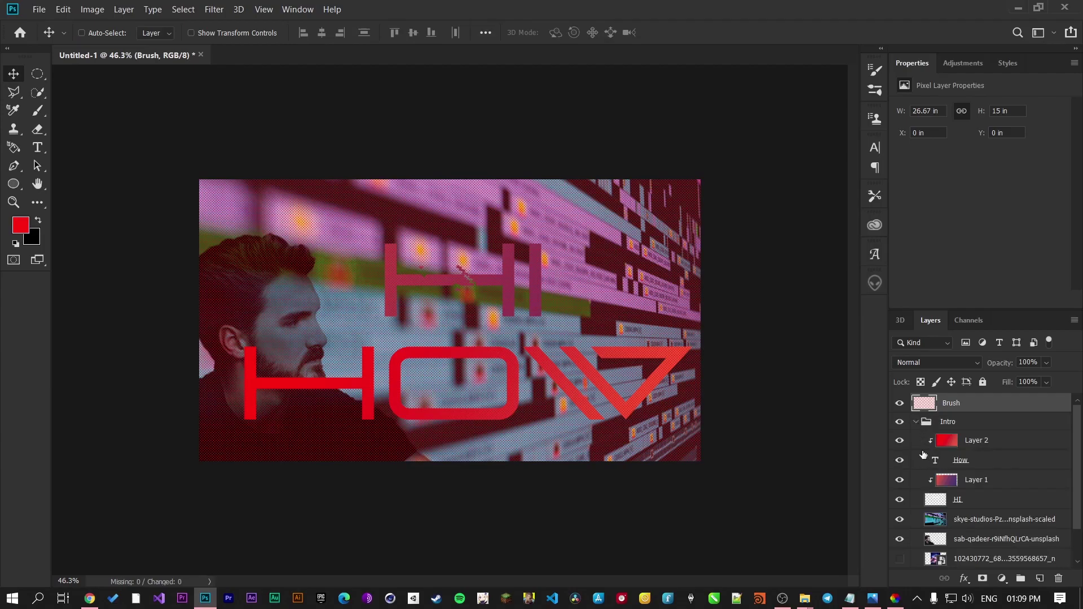
left_click_drag(903, 446, 900, 506)
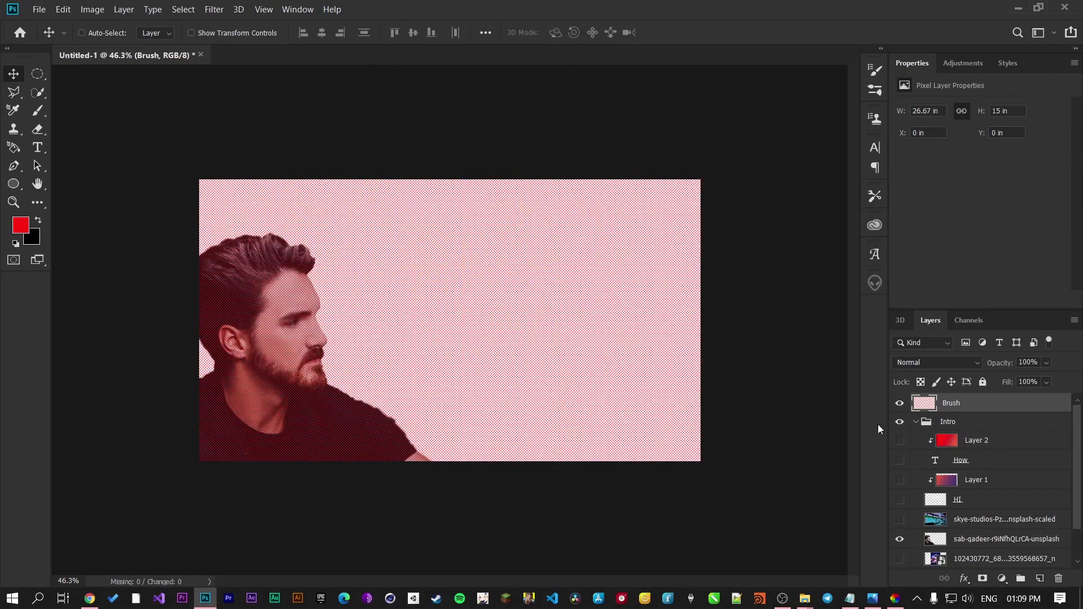
Step: Nudge the Brush layer's dot pattern over the portrait to a Y position of about 0.03 in
mouse_move(292, 322)
left_mouse_down()
mouse_move(333, 324)
mouse_move(352, 372)
mouse_move(271, 341)
mouse_move(296, 311)
mouse_move(284, 325)
mouse_move(289, 317)
left_mouse_up()
key("ctrl+plus")
scroll(189, 385, "up", 3)
scroll(189, 385, "down", 5)
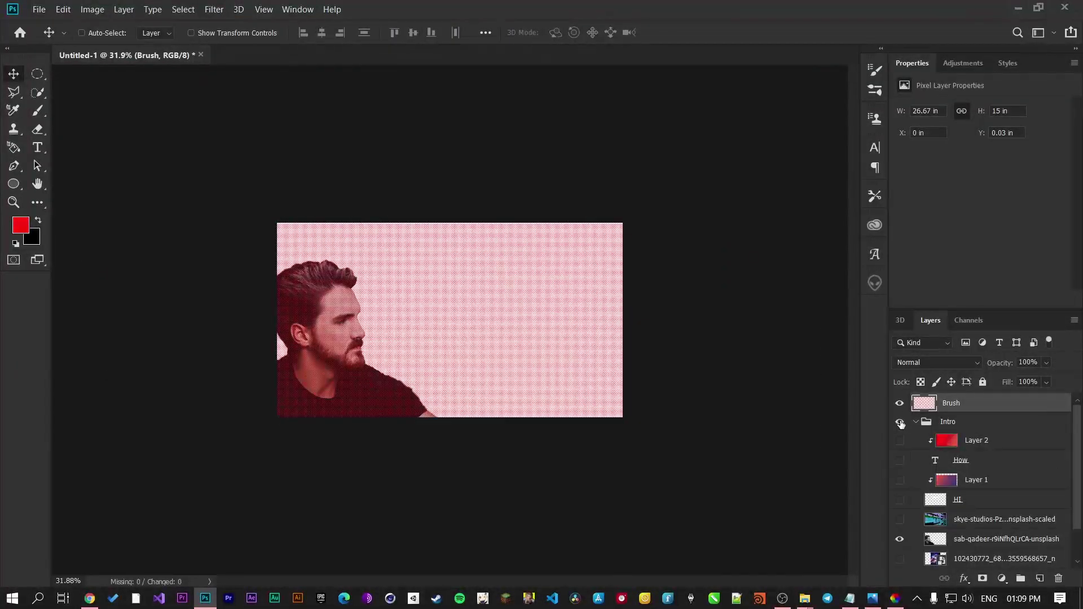
Step: Hide the Intro group and collapse it in the layer list
left_click(900, 423)
left_click(914, 426)
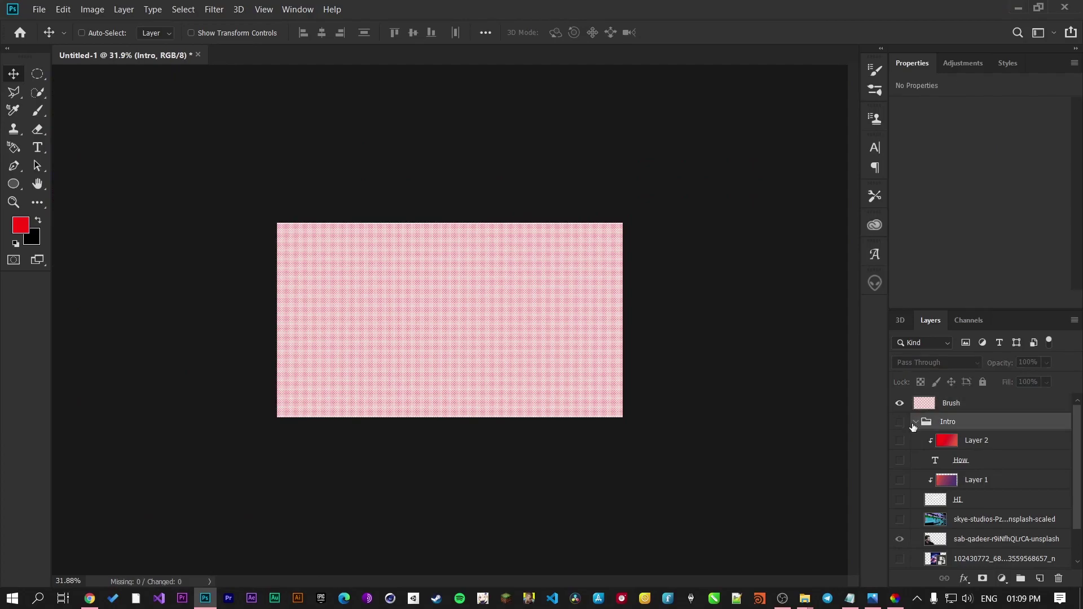
left_click(915, 423)
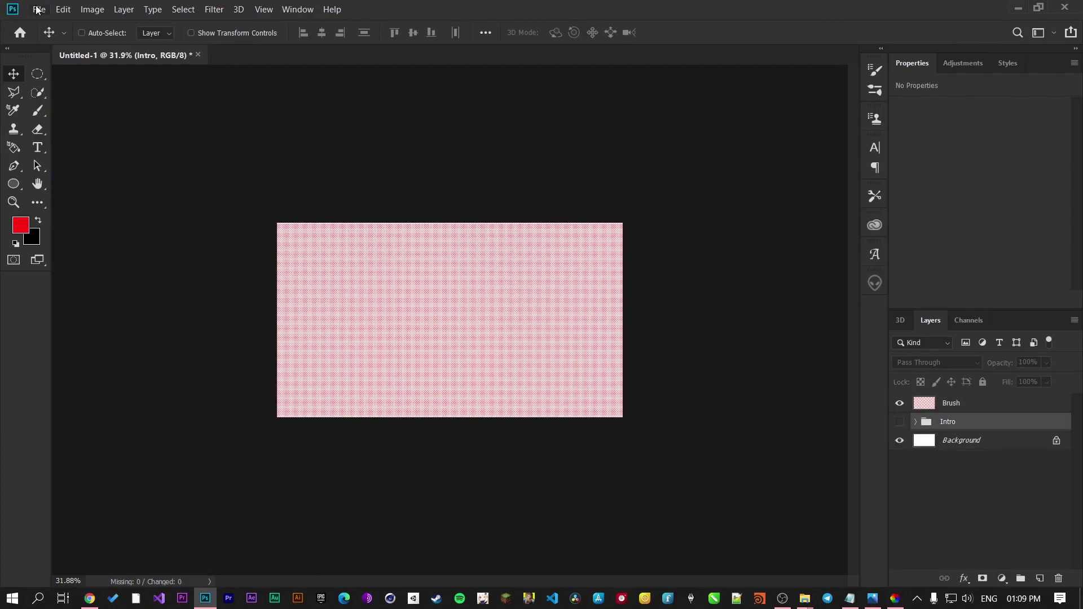
Step: With the Brush layer and Brush tool active, browse the brush presets, including the Special Effects Brushes folder
left_click(956, 408)
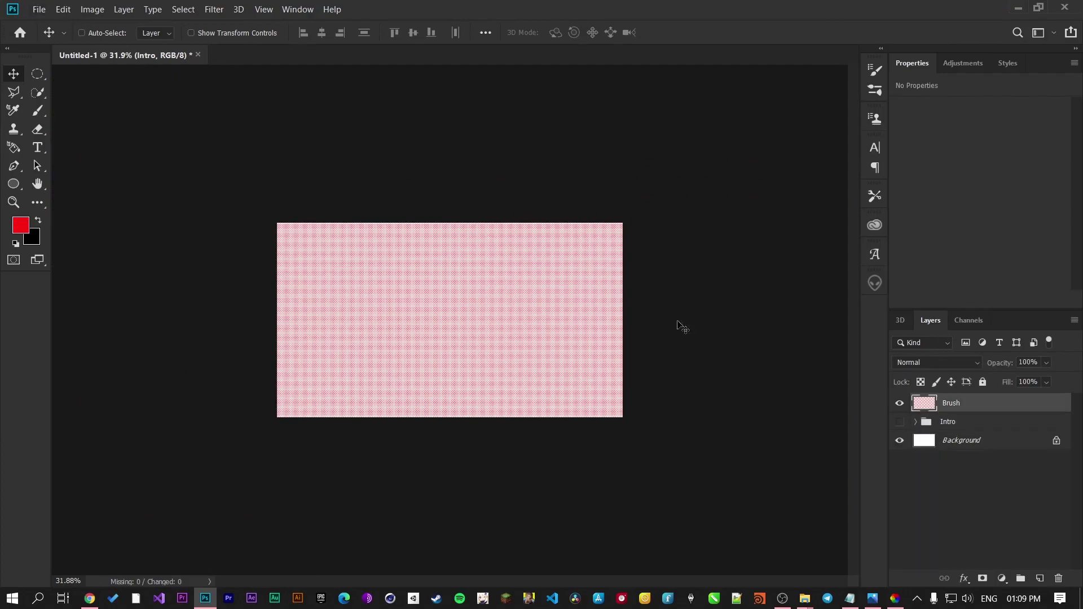
left_click(35, 115)
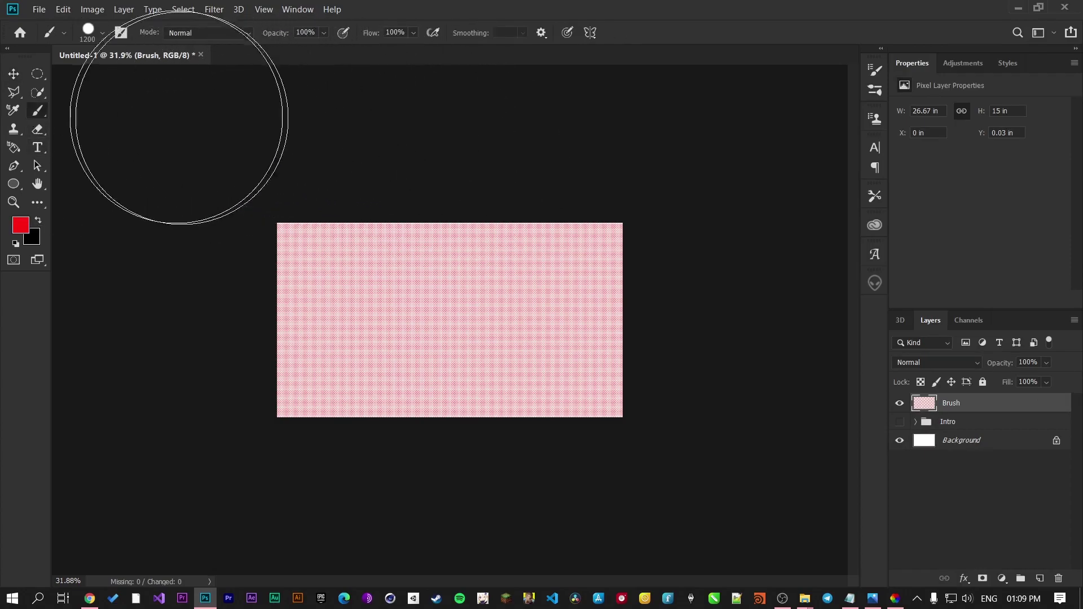
left_click(103, 34)
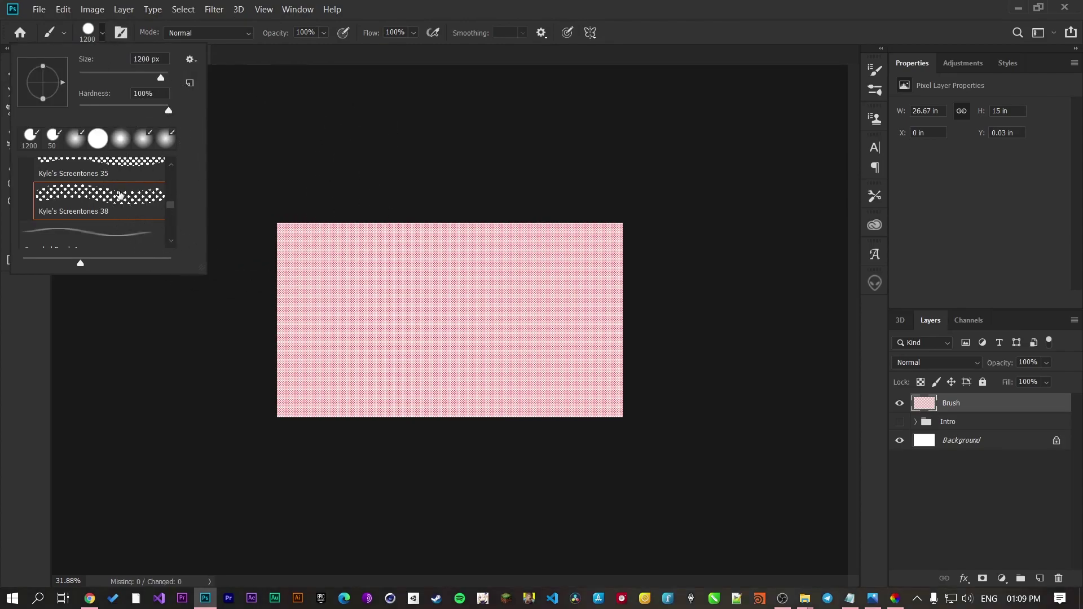
scroll(120, 196, "down", 5)
scroll(120, 196, "down", 5)
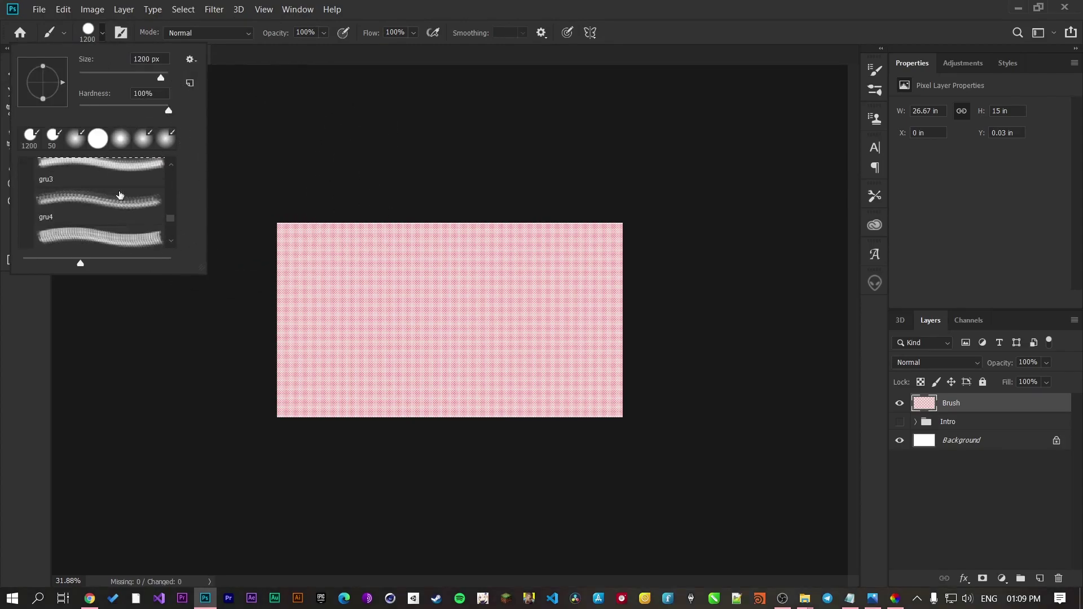
scroll(120, 196, "down", 1)
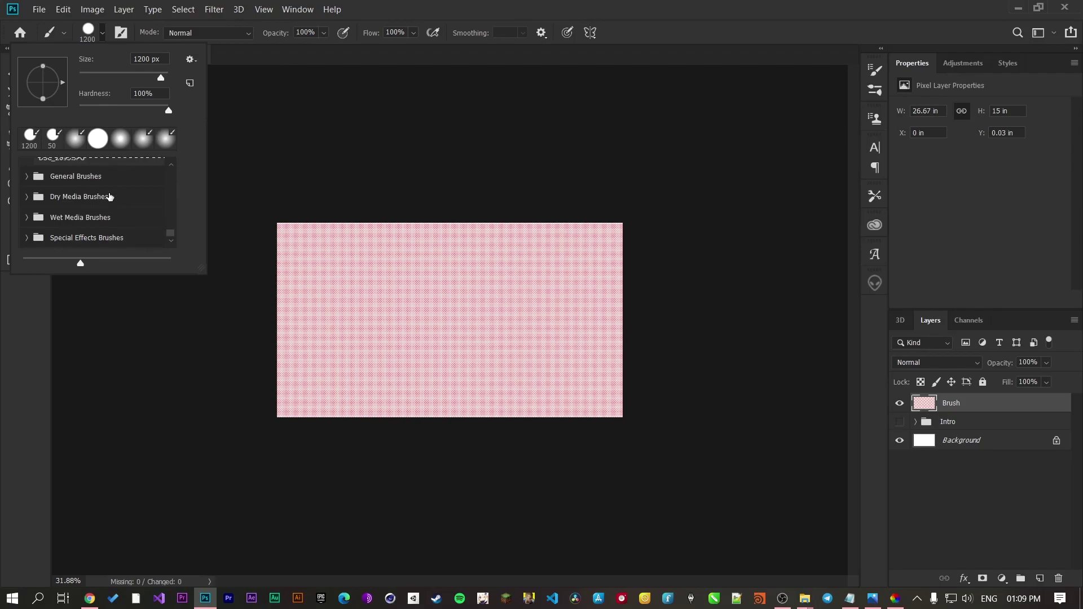
left_click(27, 239)
scroll(73, 229, "down", 3)
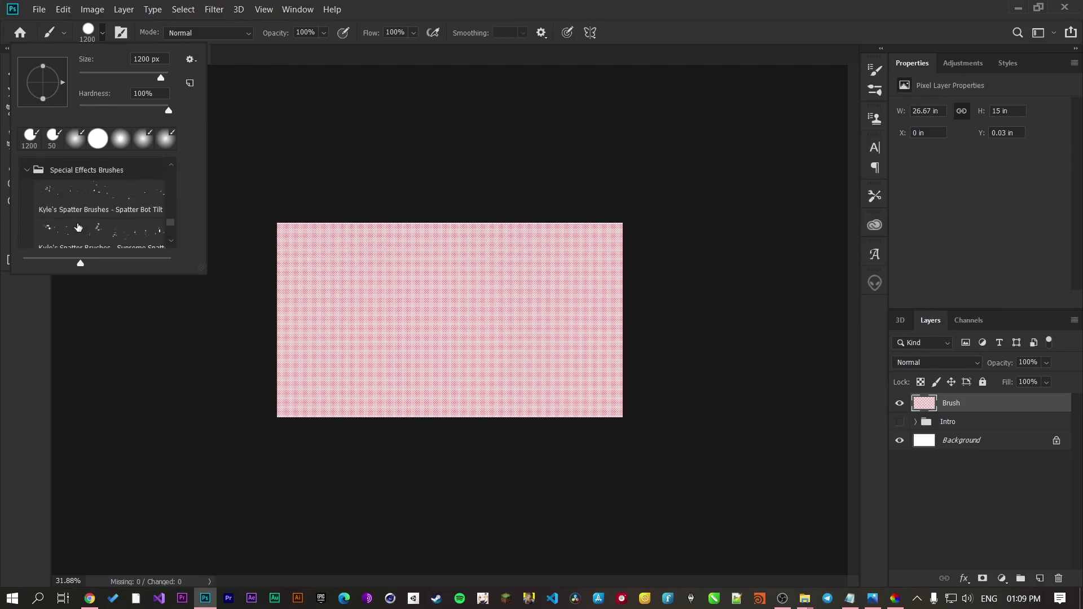
scroll(76, 223, "down", 4)
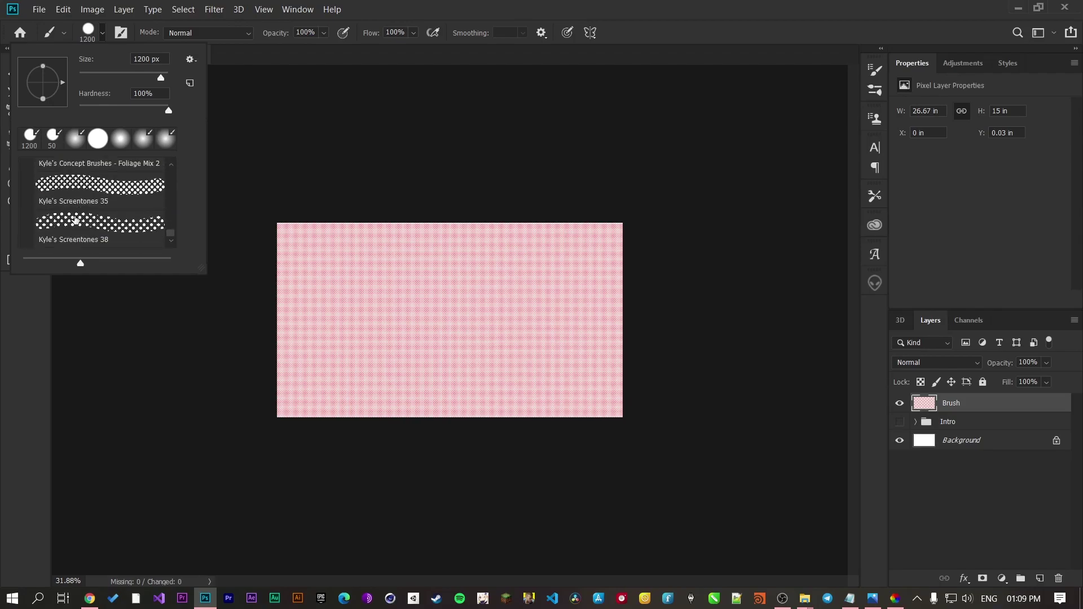
scroll(75, 220, "up", 10)
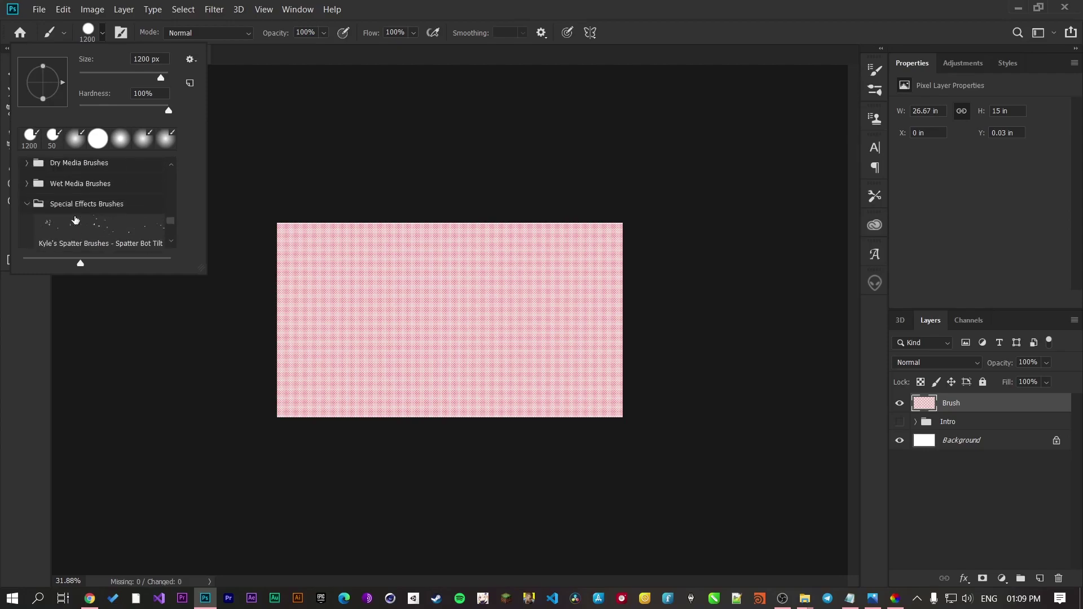
scroll(75, 220, "down", 1)
left_click(27, 204)
scroll(72, 209, "down", 3)
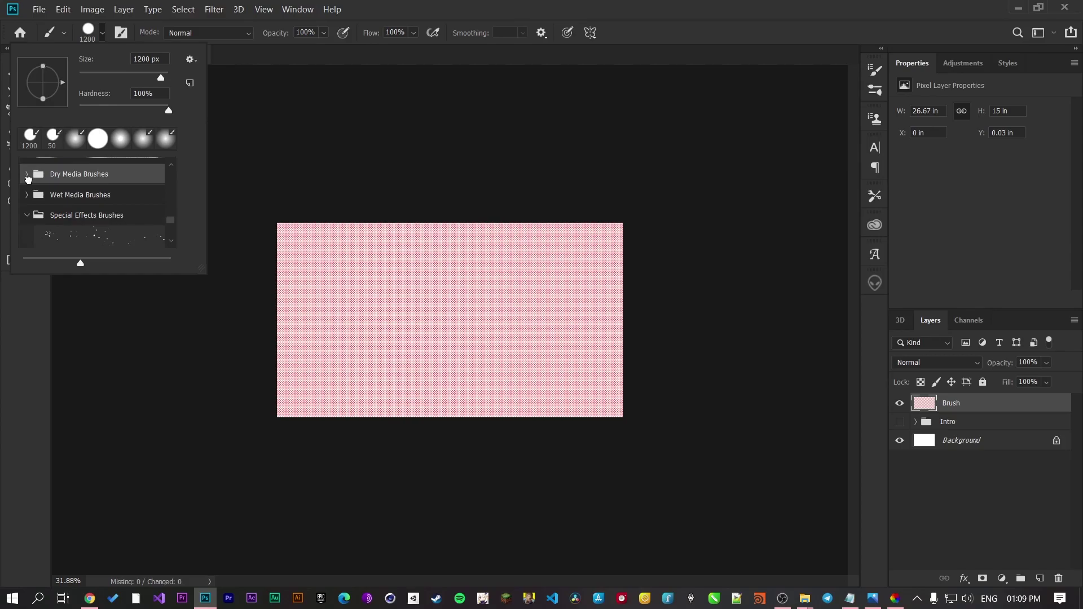
Step: Choose the KYLE Ultimate Charcoal Pencil 25px brush from Dry Media Brushes and paint several red strokes over the dot pattern
left_click(27, 176)
scroll(106, 203, "down", 5)
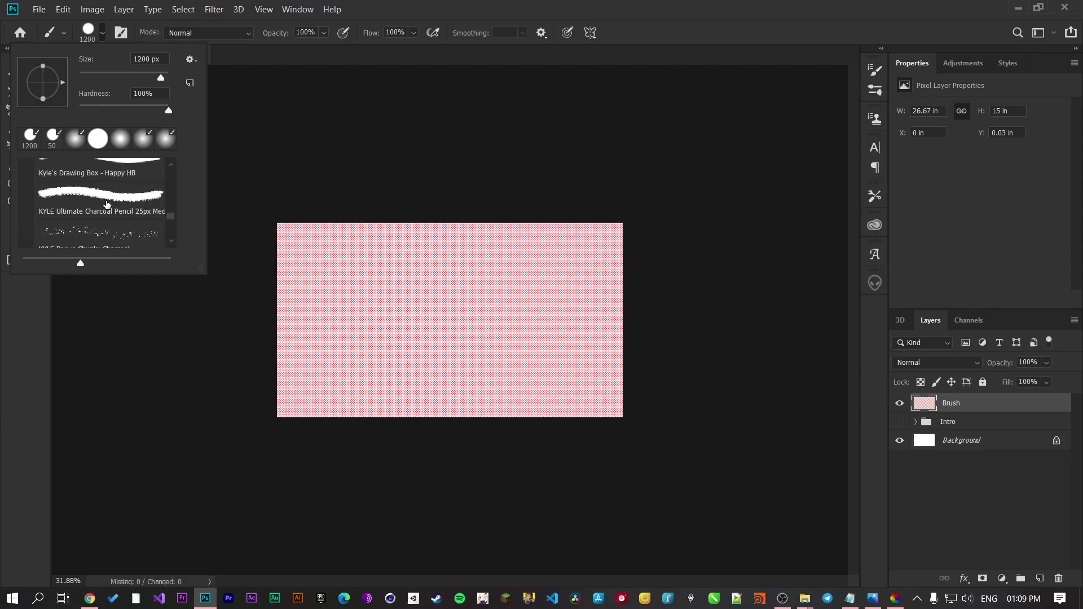
left_click(107, 204)
mouse_move(416, 273)
left_mouse_down()
mouse_move(358, 314)
mouse_move(598, 271)
left_mouse_up()
left_click_drag(621, 324, 502, 347)
mouse_move(502, 280)
left_mouse_down()
mouse_move(361, 338)
mouse_move(516, 279)
left_mouse_up()
left_click_drag(451, 310, 378, 378)
left_click_drag(389, 234, 440, 338)
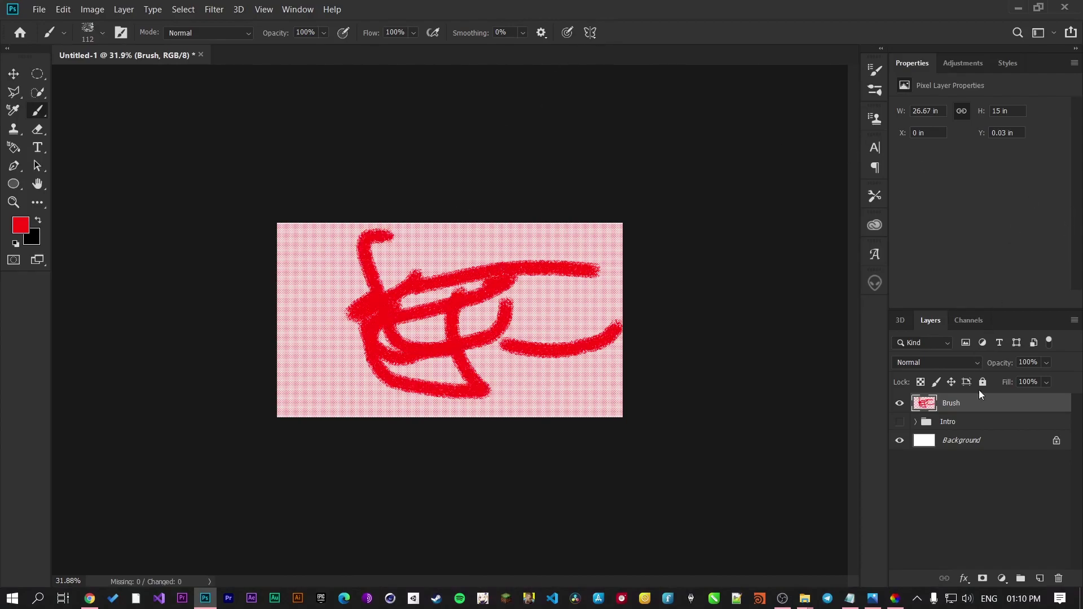
Step: Preview the available blend modes on the Brush layer and keep it at Normal
left_click(947, 364)
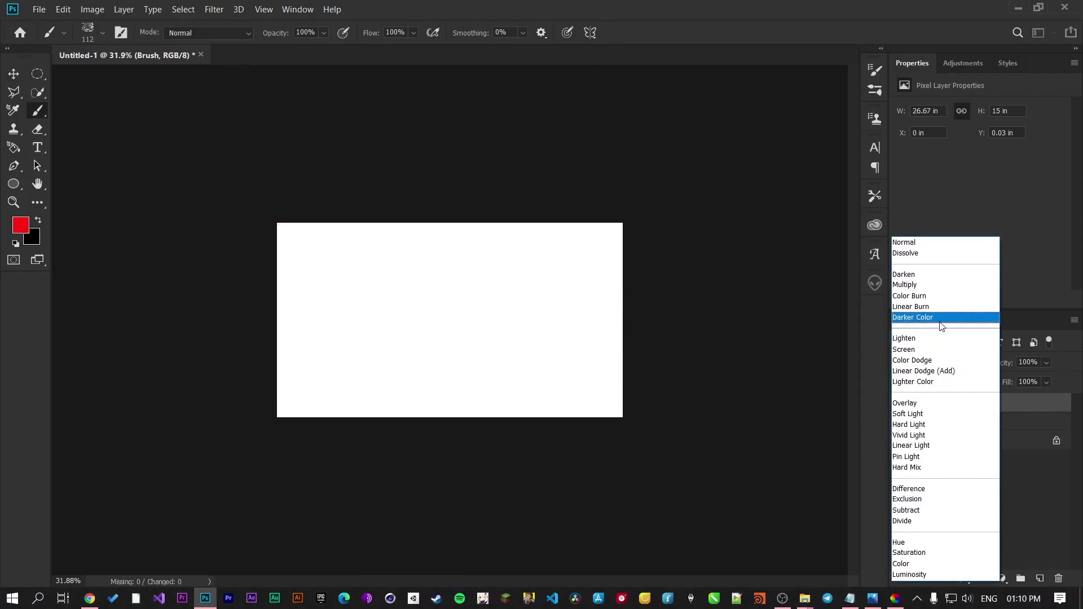
left_click(1022, 491)
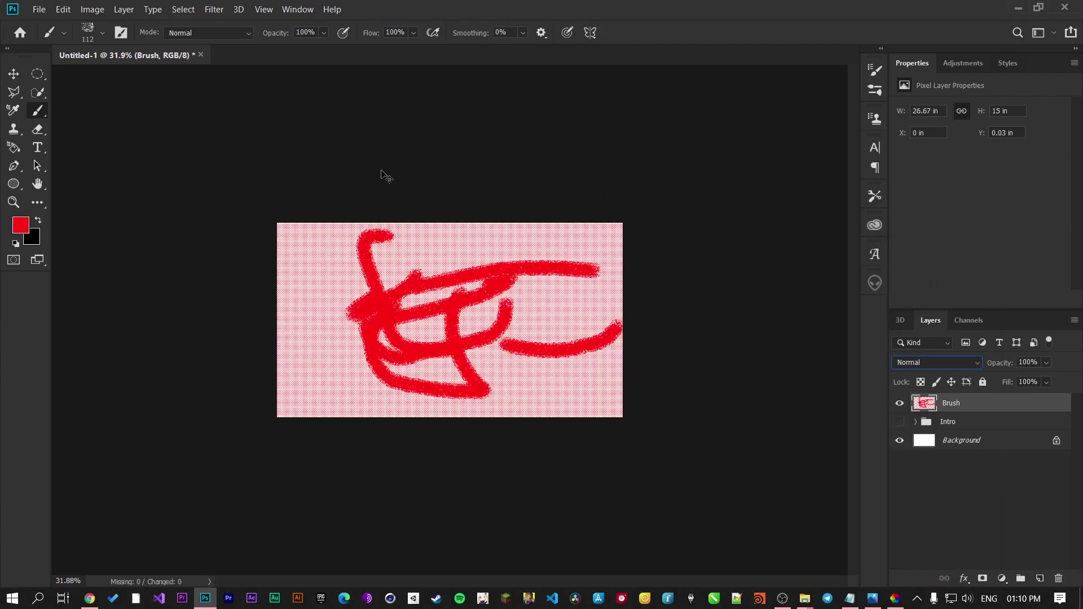
Step: Switch to the Move tool and undo the charcoal strokes and the hiding of the Intro group
left_click(14, 73)
key("ctrl+z")
key("ctrl+z")
key("ctrl+z")
key("ctrl+z")
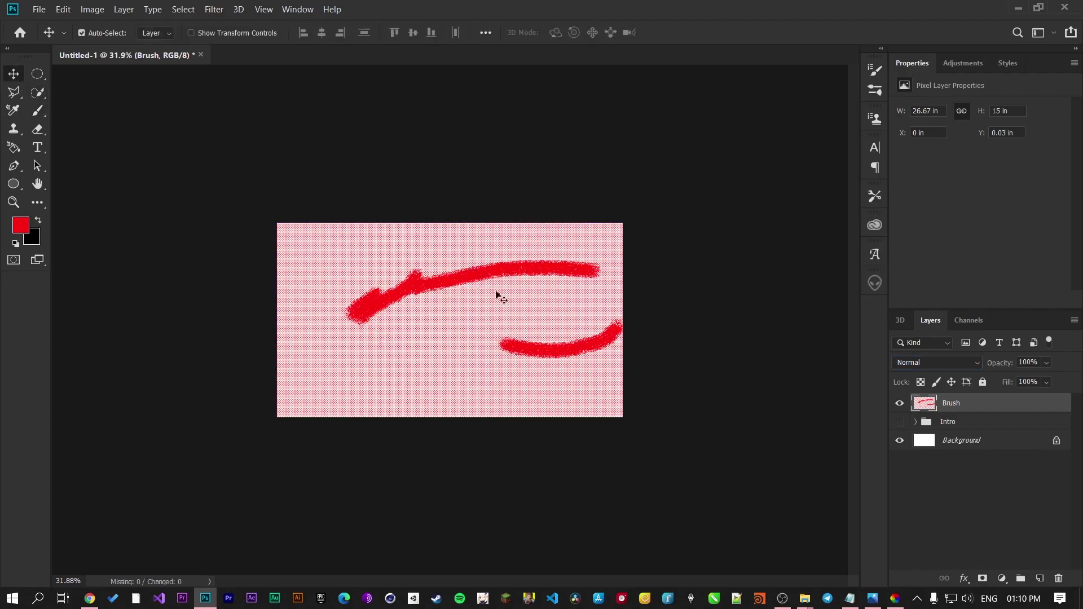
key("ctrl+z")
key("ctrl+z")
key("ctrl+z")
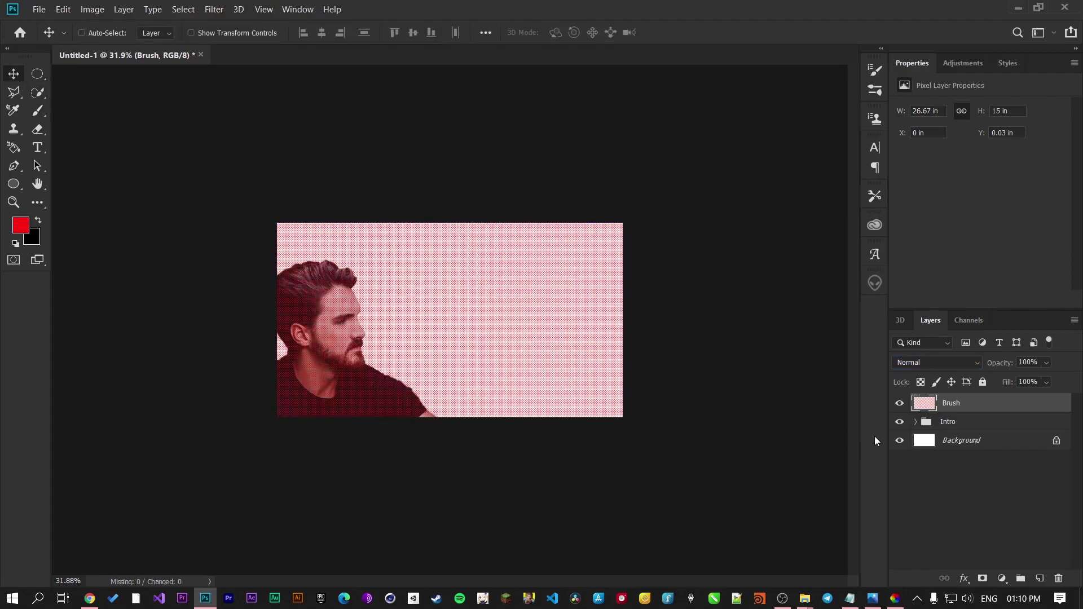
Step: Switch to the Photos app to view LandscapeVectorArt.png, then go to the next file
left_click(872, 598)
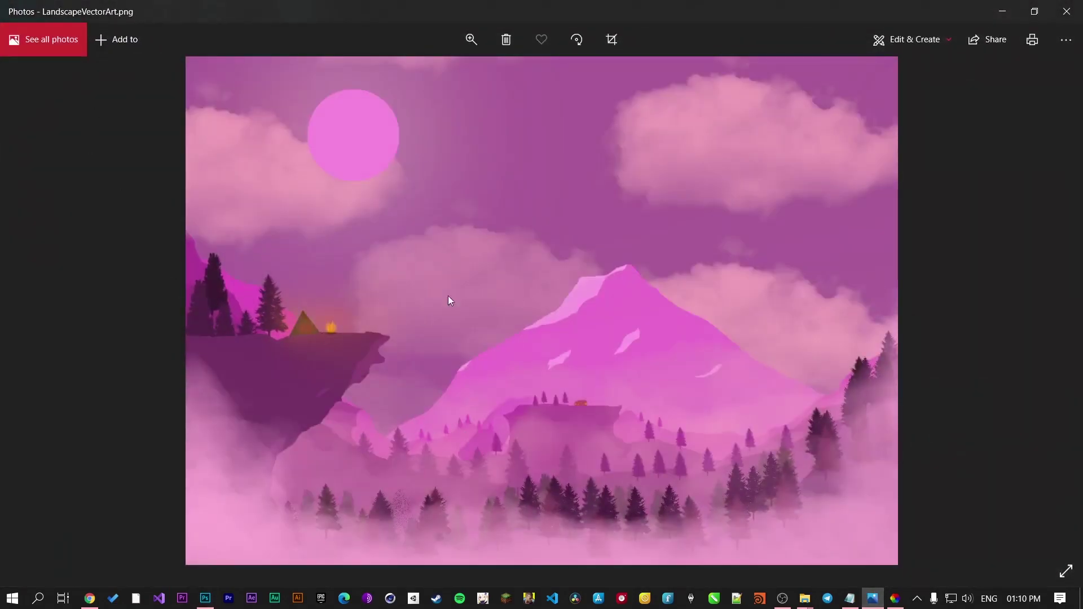
key("Right")
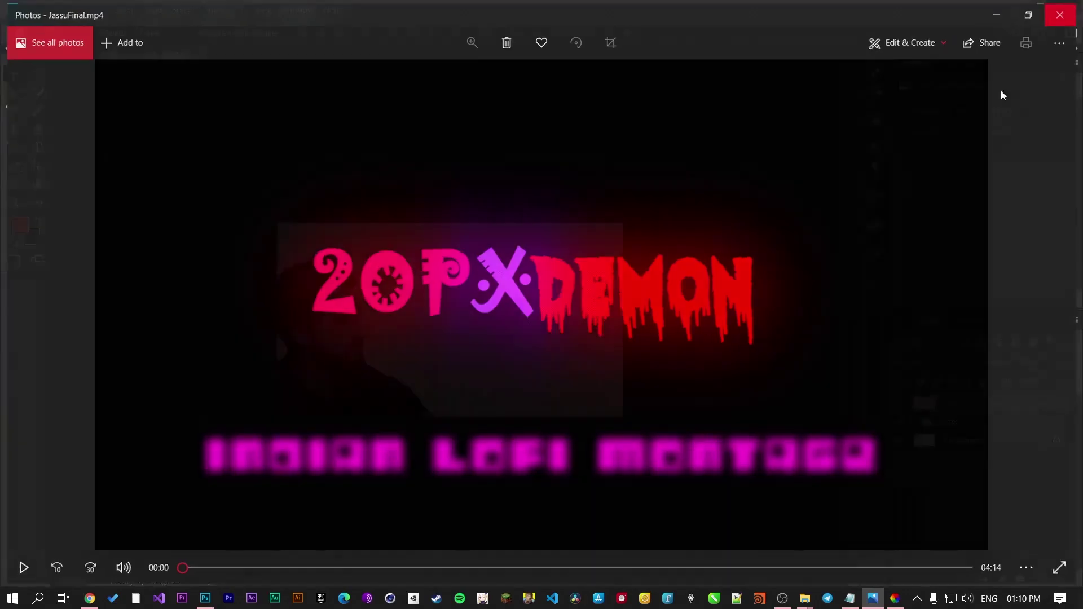
Step: Close the JassuFinal.mp4 video and open LandscapeVectorArt.png from the DonePieces > MYArt folder on the PsPrAeAiAu (E:) drive
left_click(1066, 11)
mouse_move(824, 598)
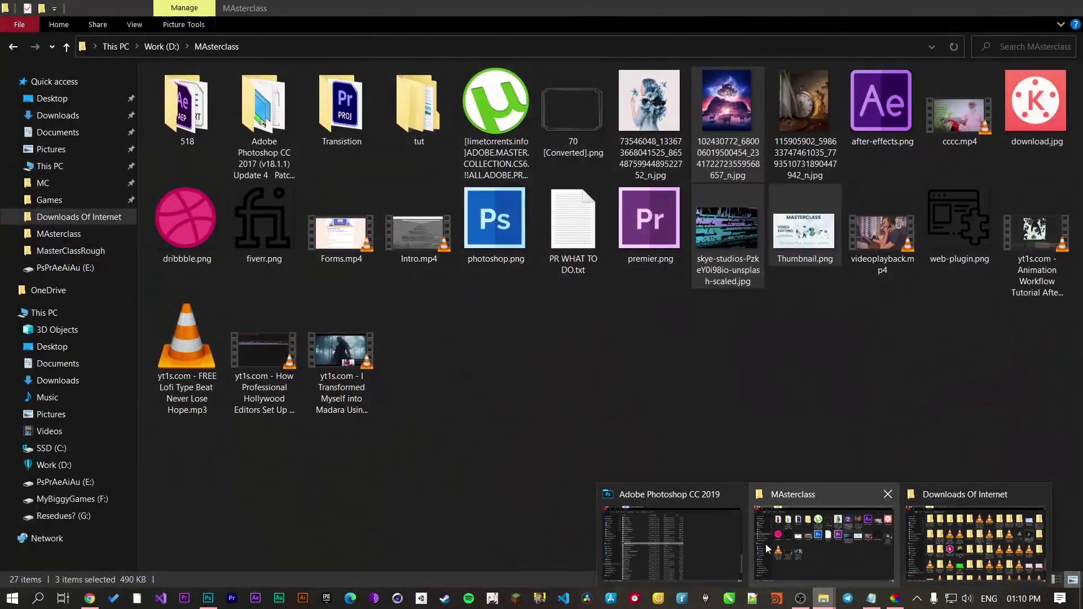
left_click(672, 544)
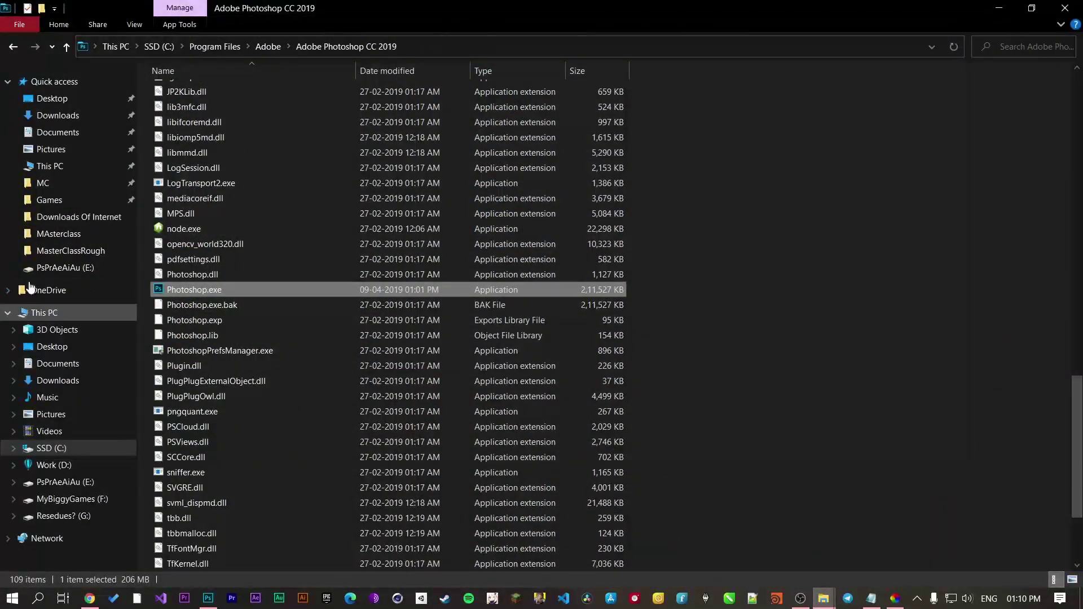
left_click(53, 288)
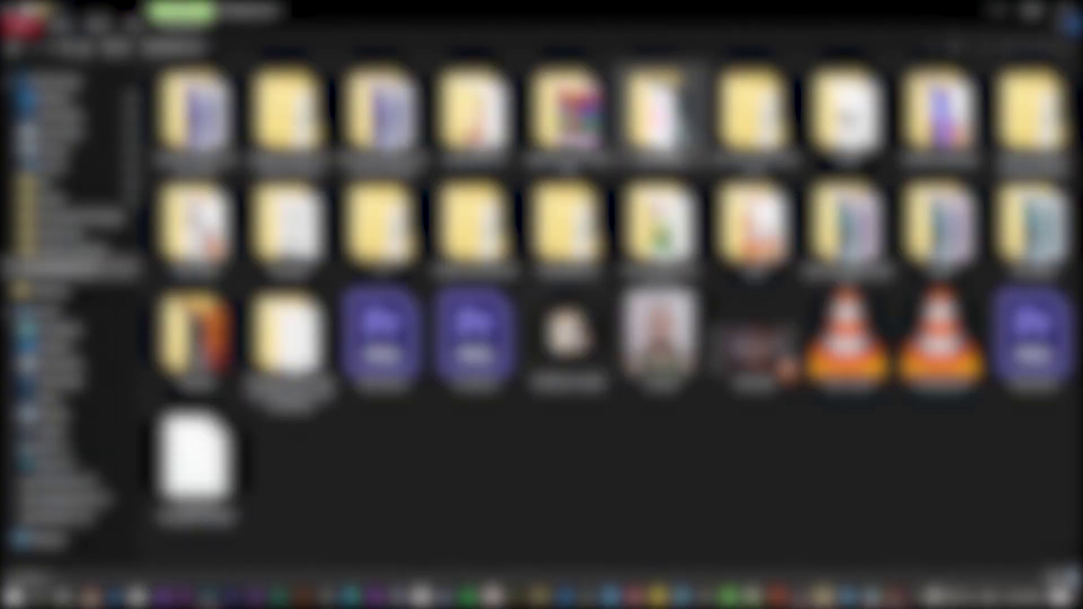
double_click(654, 112)
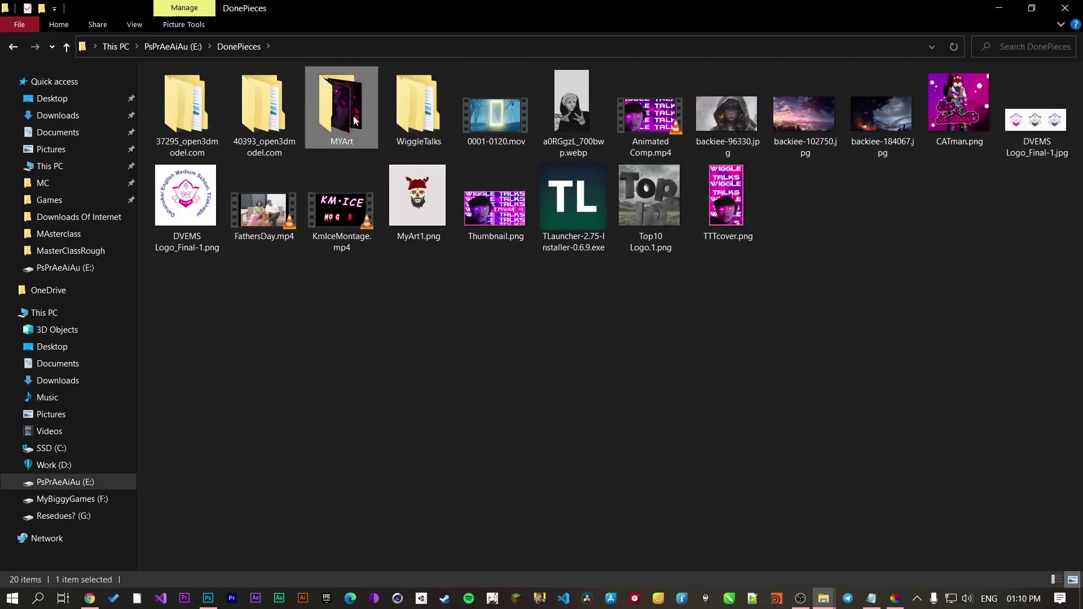
double_click(353, 116)
double_click(561, 134)
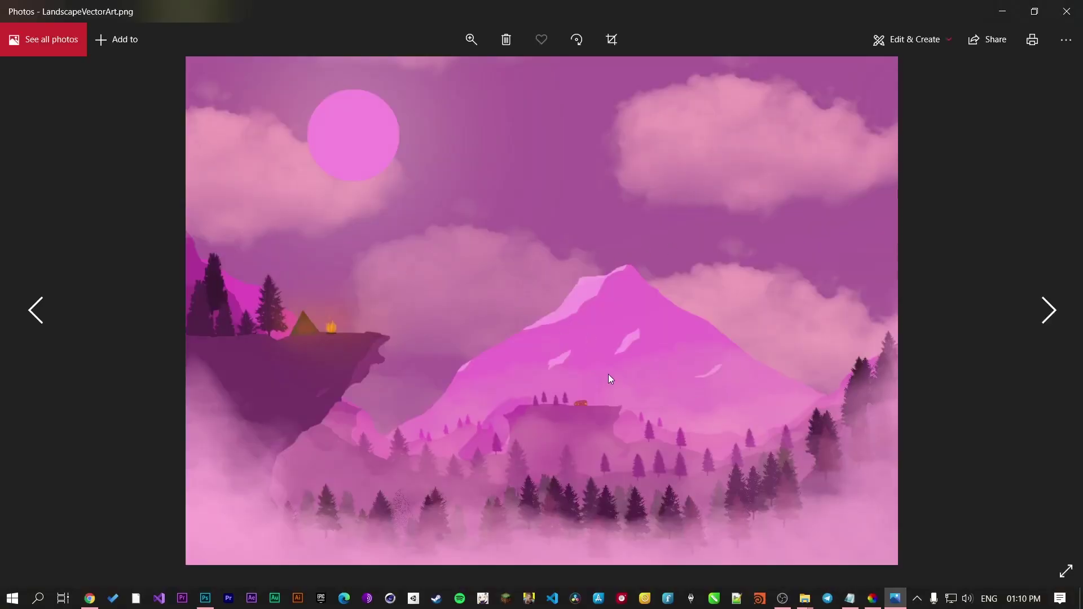
Step: Examine the landscape artwork up close, including the pine trees, mist, clouds, campfire cliff and mountain, and view it as a whole
scroll(601, 414, "up", 3)
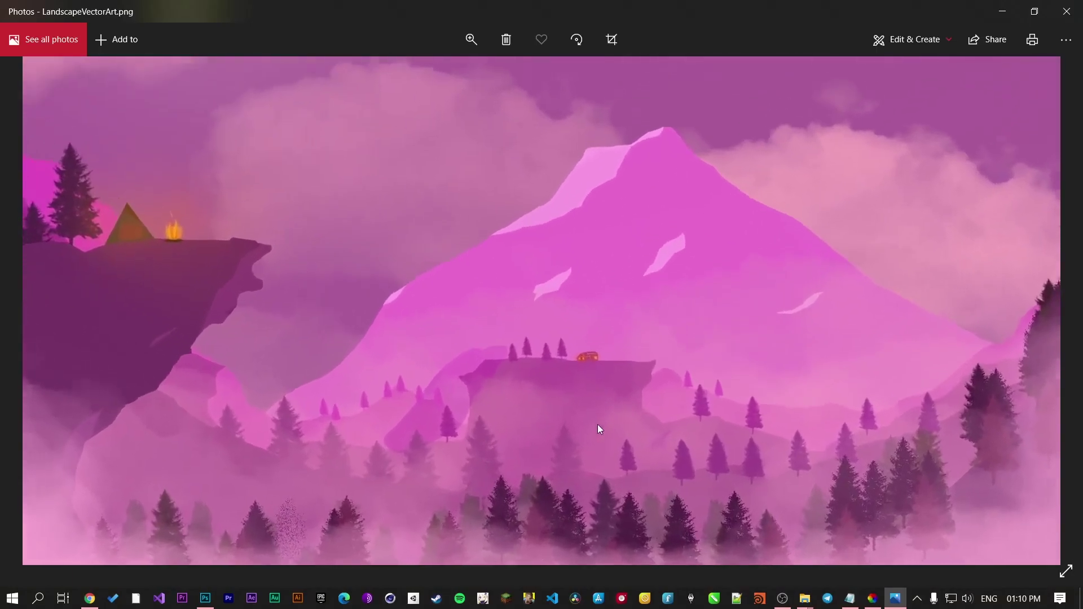
scroll(598, 427, "up", 1)
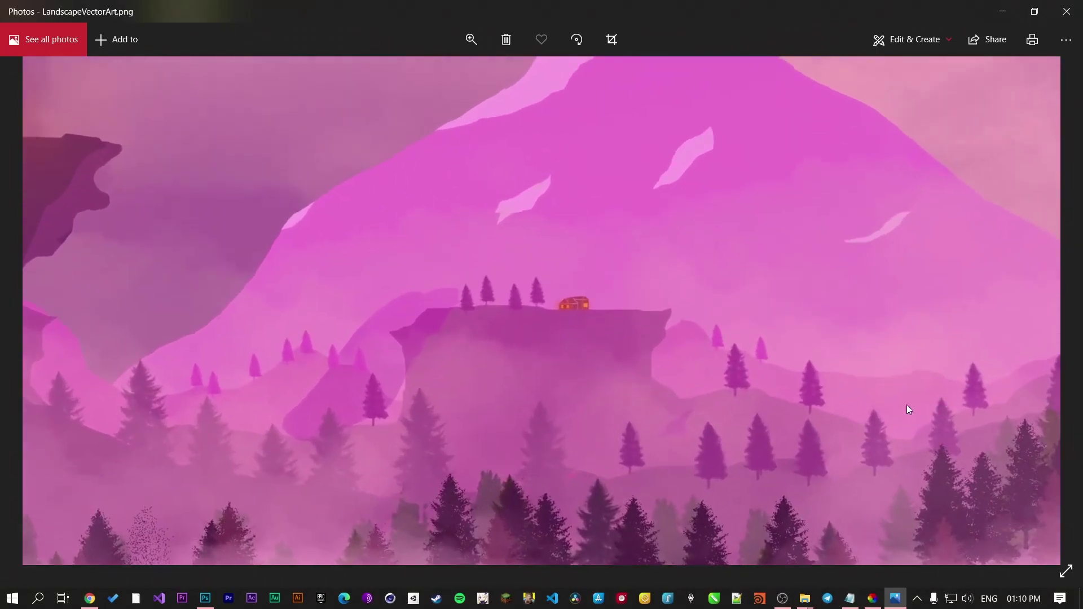
scroll(916, 404, "down", 2)
scroll(827, 296, "up", 3)
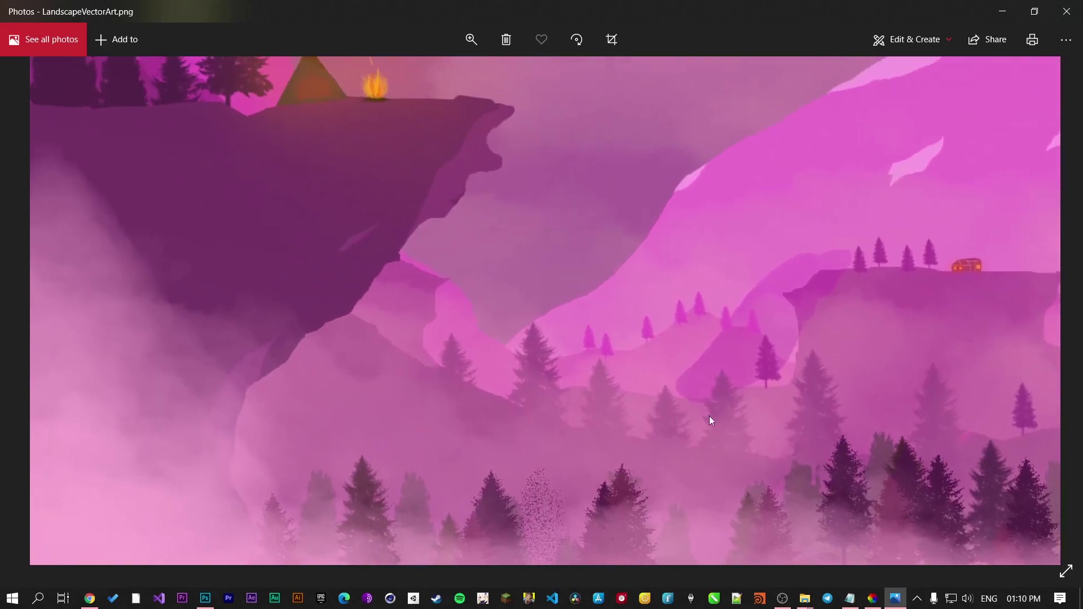
scroll(719, 423, "down", 2)
scroll(618, 361, "up", 2)
scroll(623, 413, "up", 2)
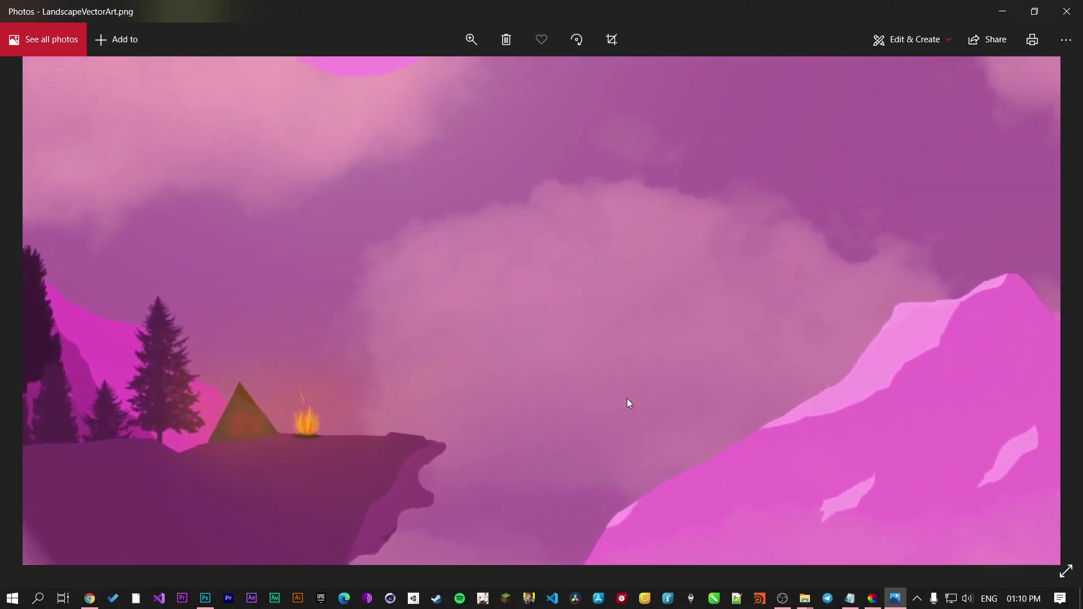
scroll(625, 416, "down", 1)
scroll(633, 374, "up", 1)
scroll(639, 332, "down", 3)
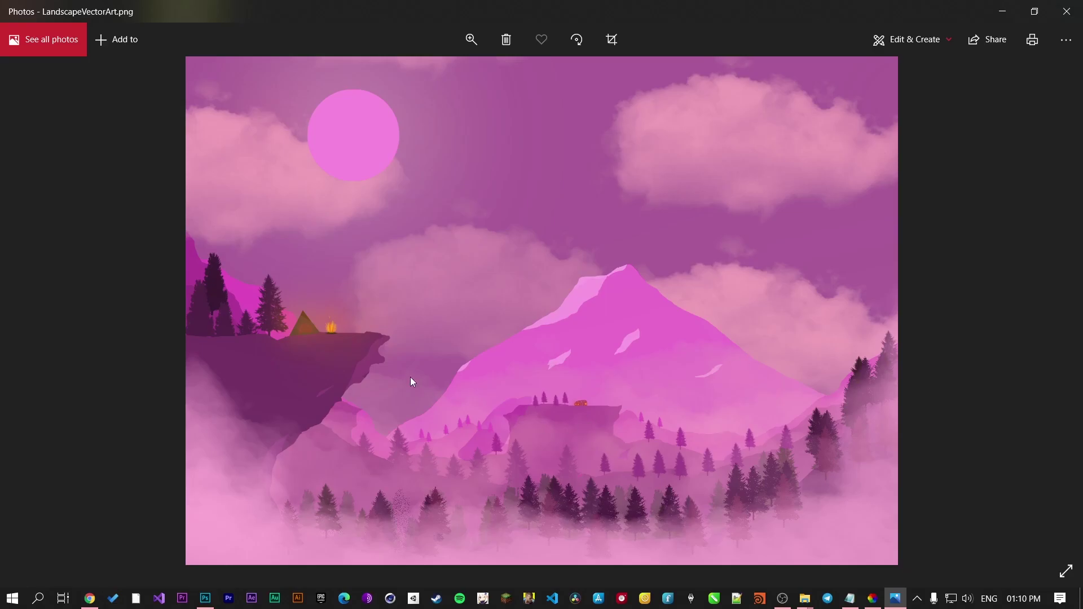
scroll(221, 303, "up", 2)
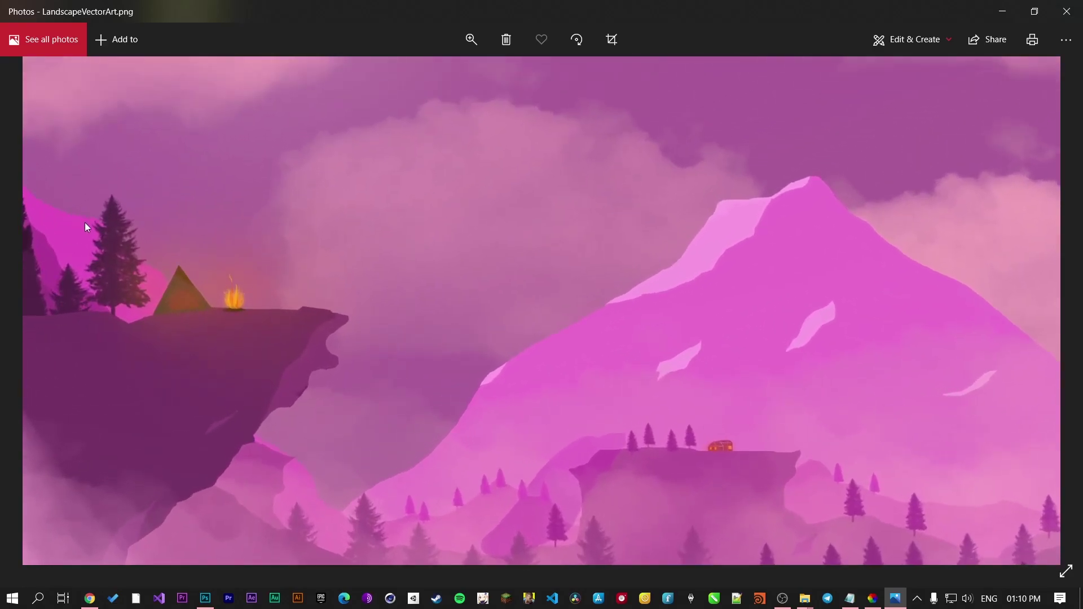
scroll(238, 95, "down", 1)
scroll(326, 210, "down", 1)
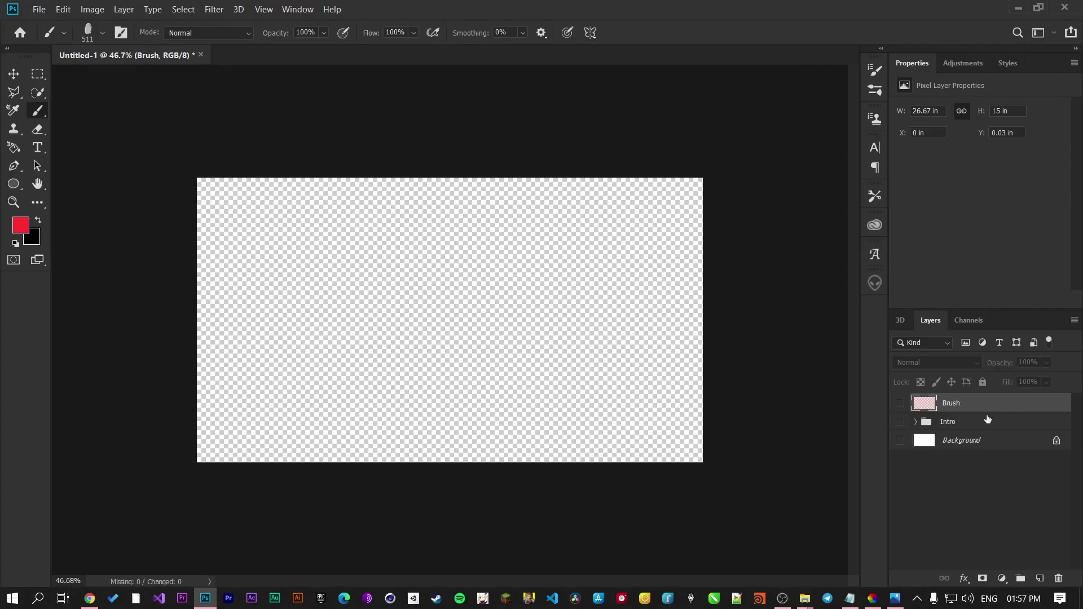
Step: In Photoshop, show the Brush layer, look at the landscape artwork in Photos again and return to Photoshop
left_click(900, 403)
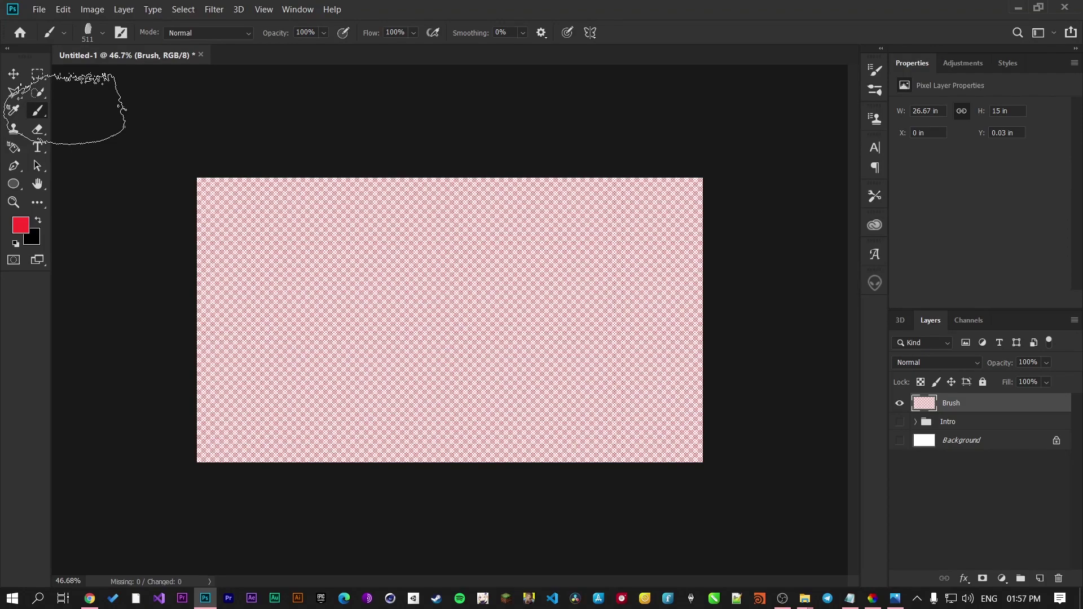
left_click(896, 598)
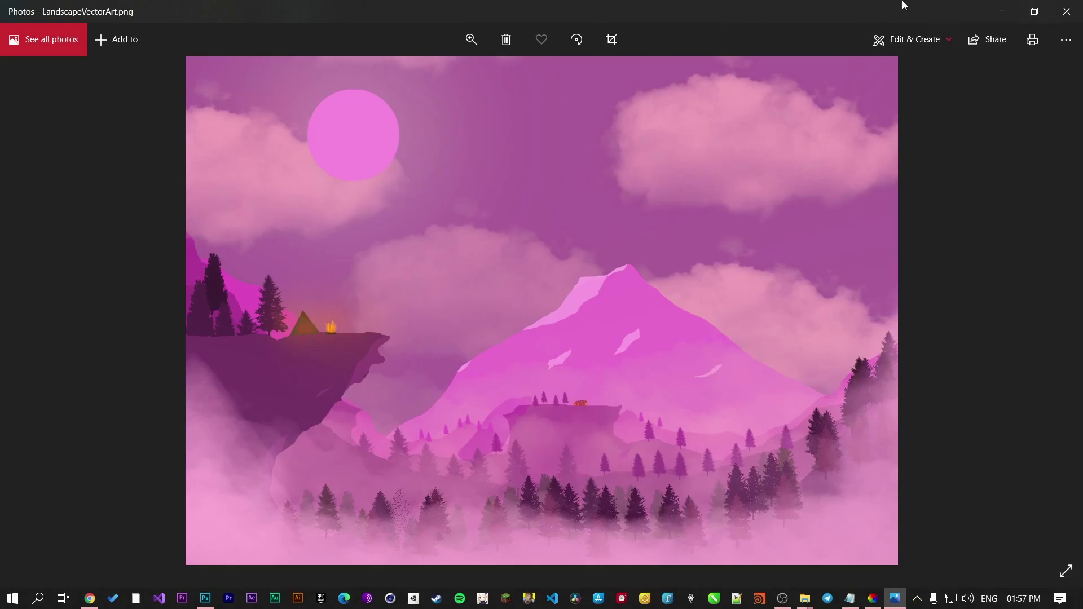
left_click(1002, 12)
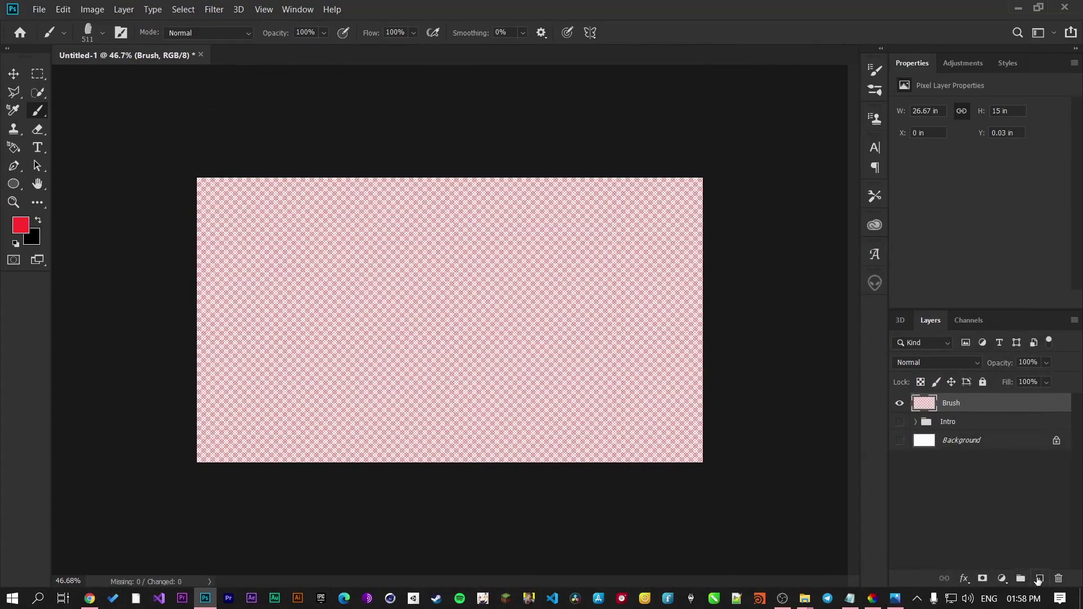
Step: Add a new layer above Brush with the Brush layer hidden, and start the Tree render filter on it
left_click(1038, 579)
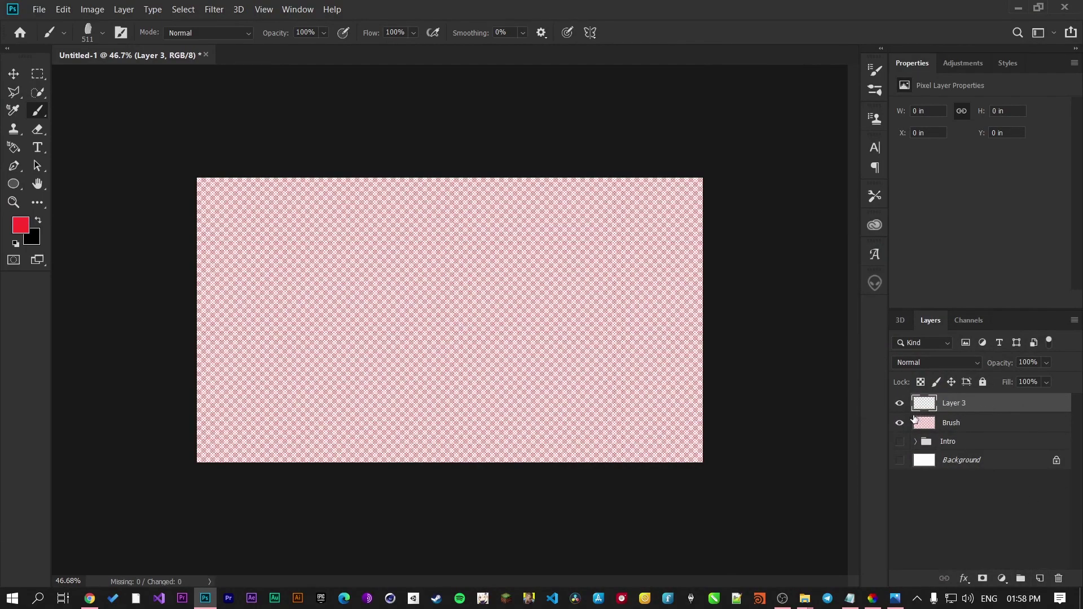
left_click(900, 423)
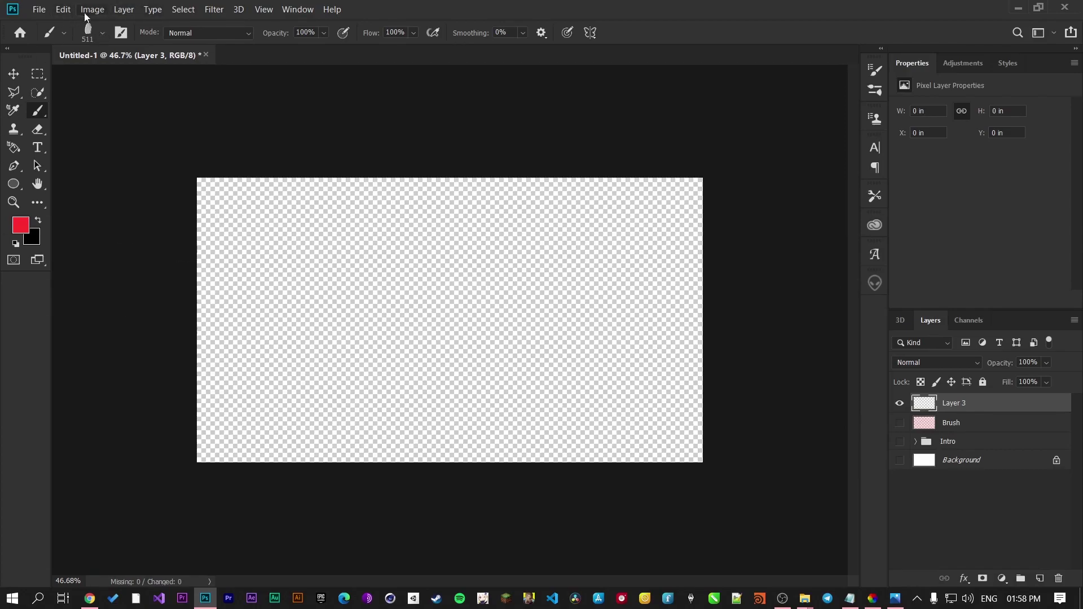
left_click(215, 10)
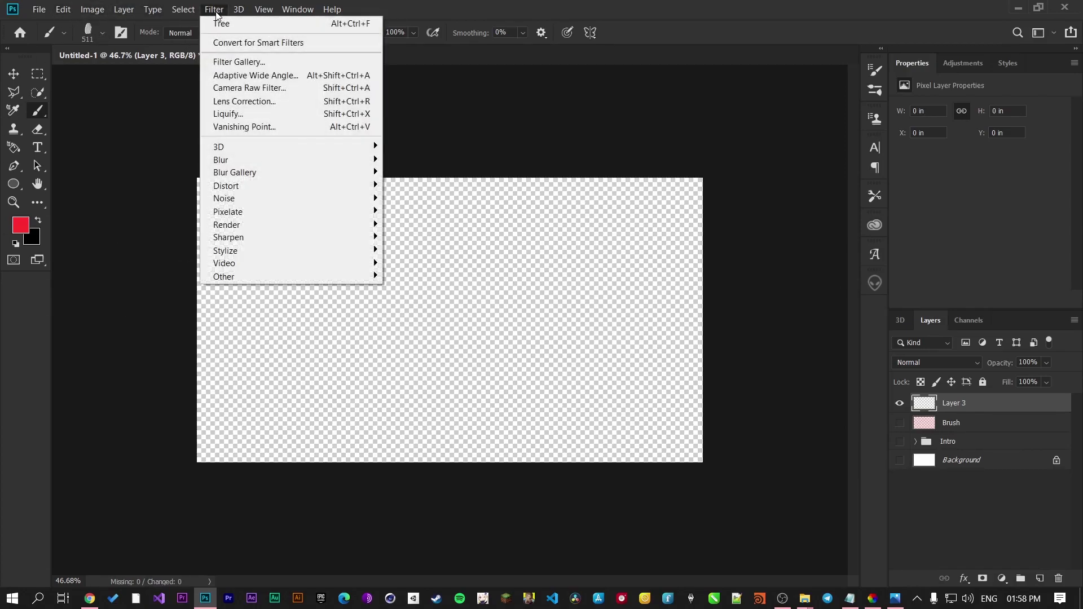
mouse_move(266, 240)
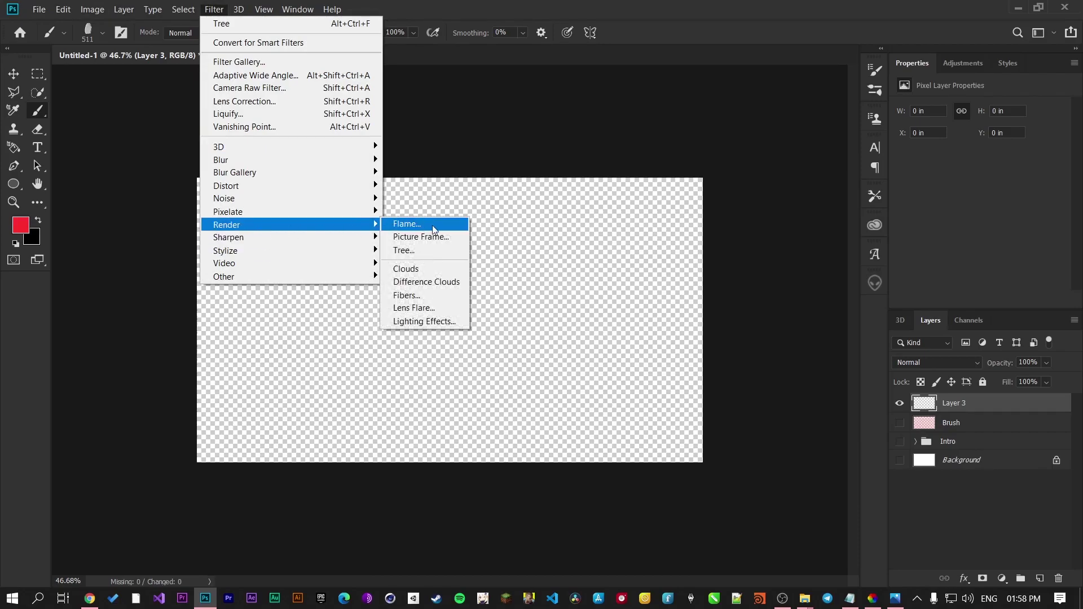
left_click(407, 249)
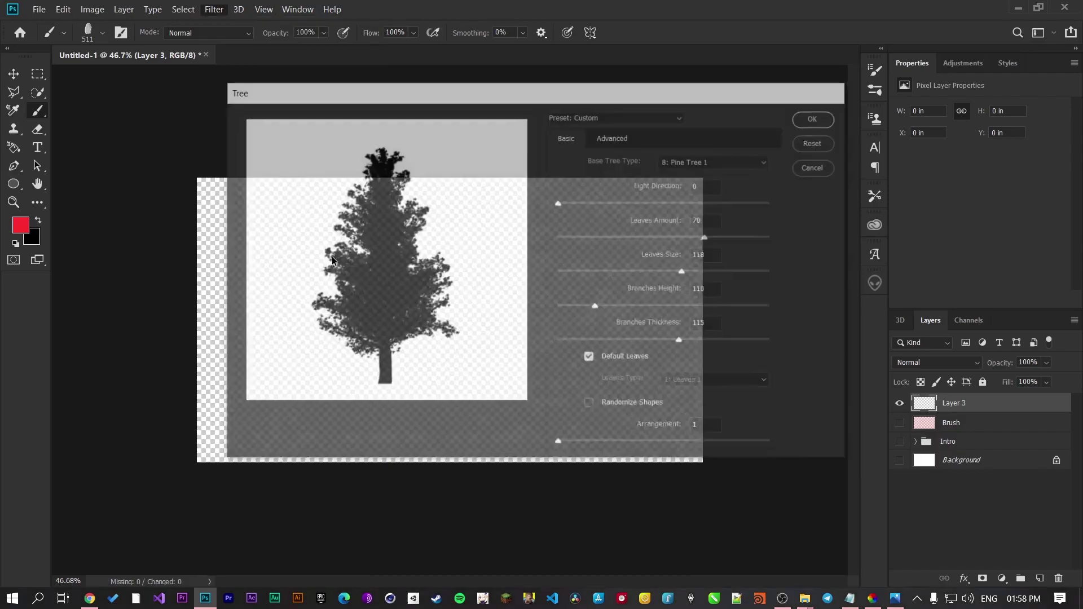
Step: Load the Default preset in the Tree filter and set the base tree type to 8: Pine Tree 1
left_click(603, 116)
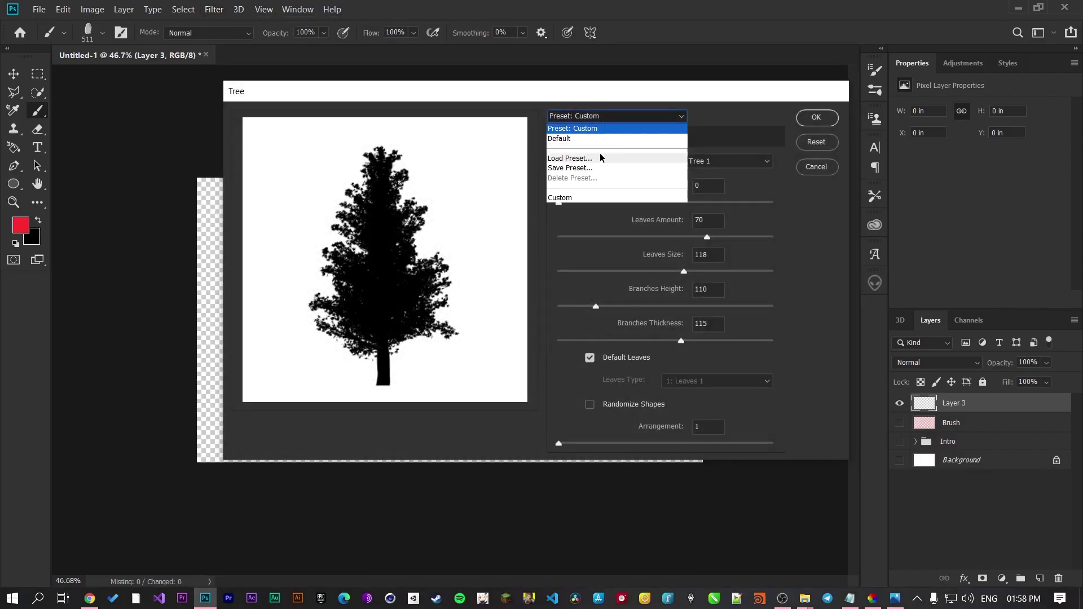
left_click(587, 144)
left_click(588, 122)
left_click(588, 137)
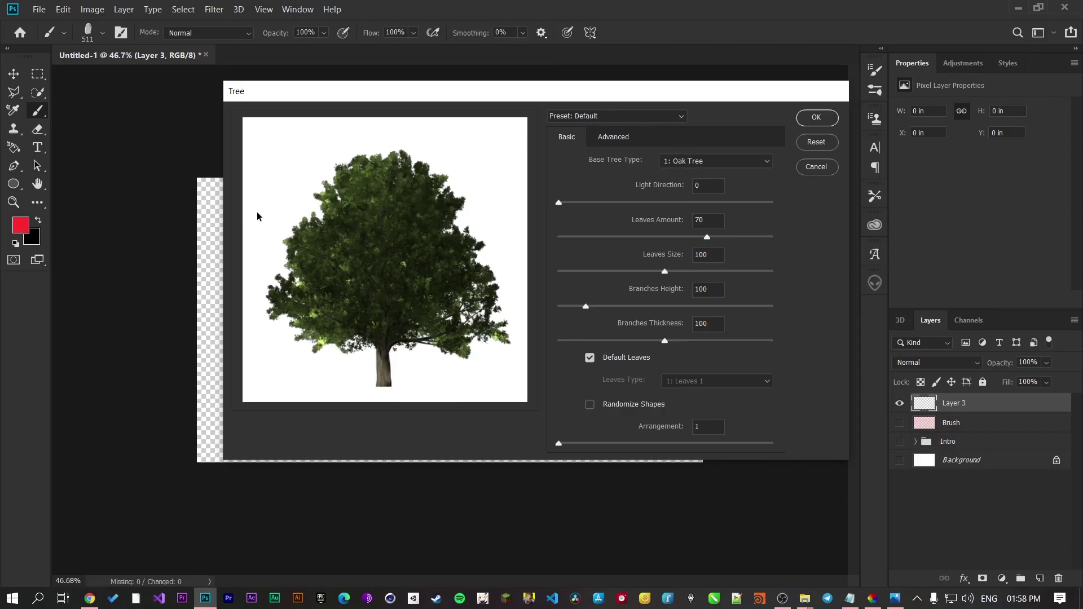
left_click(696, 163)
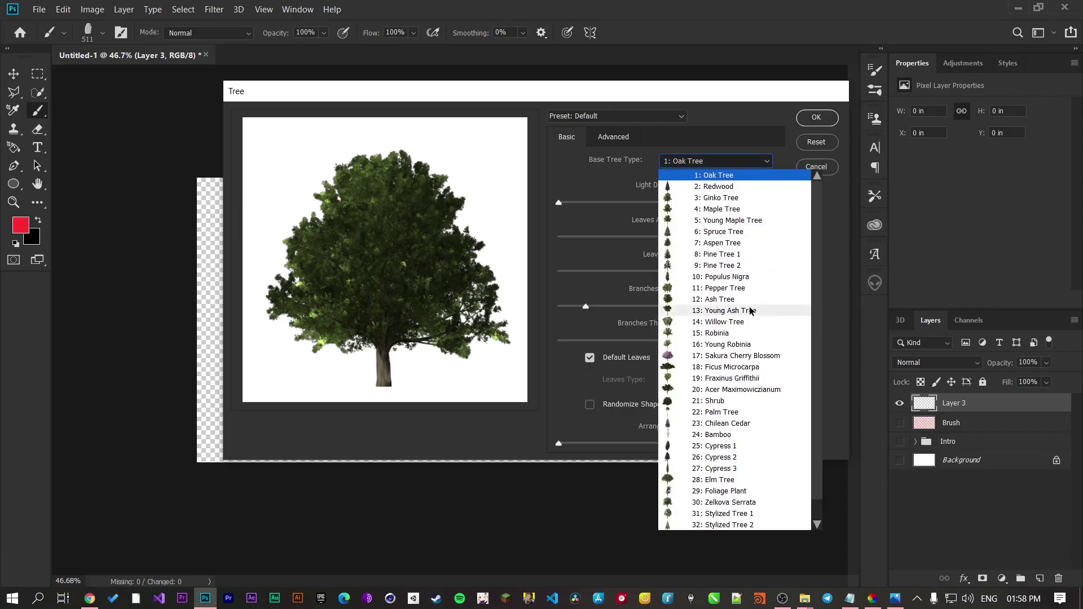
left_click(728, 258)
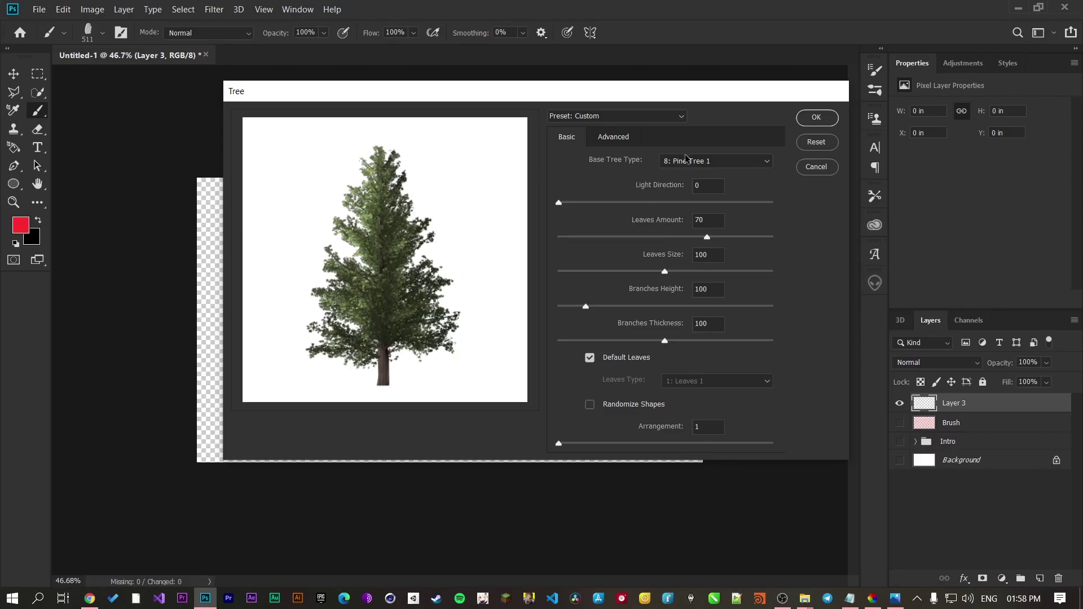
Step: Enable custom colors for the tree's leaves and branches, and set the leaves' color to black
left_click(619, 135)
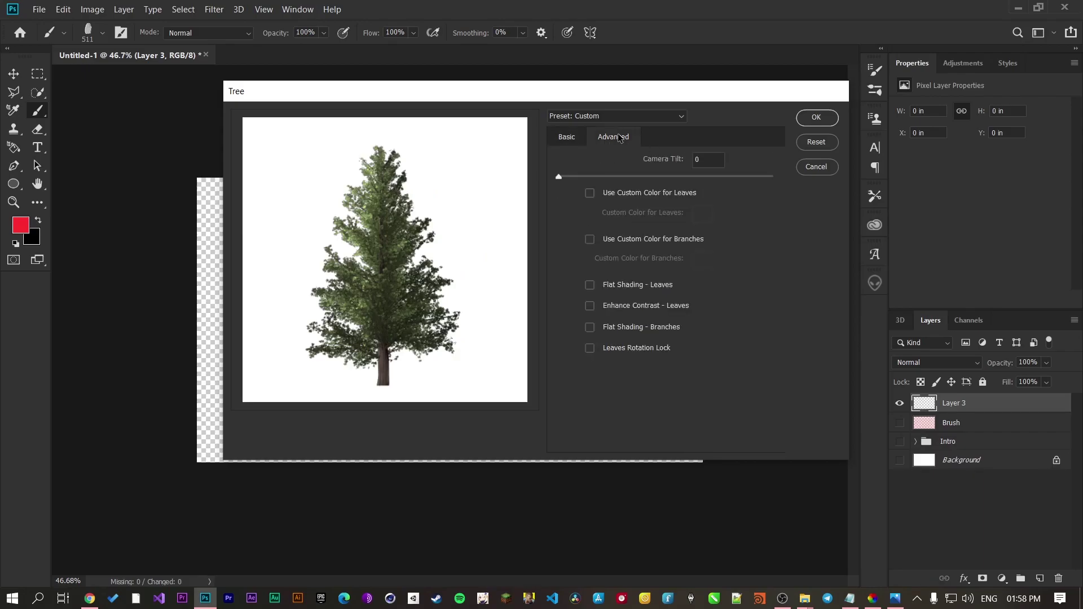
left_click(590, 194)
left_click(590, 240)
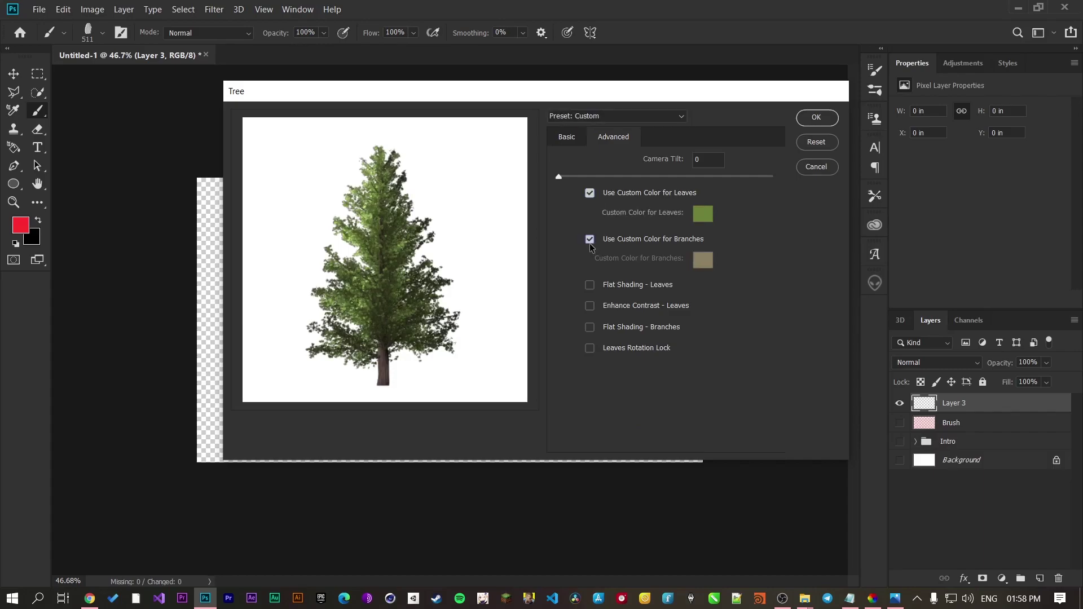
left_click(704, 218)
left_click_drag(558, 244, 559, 259)
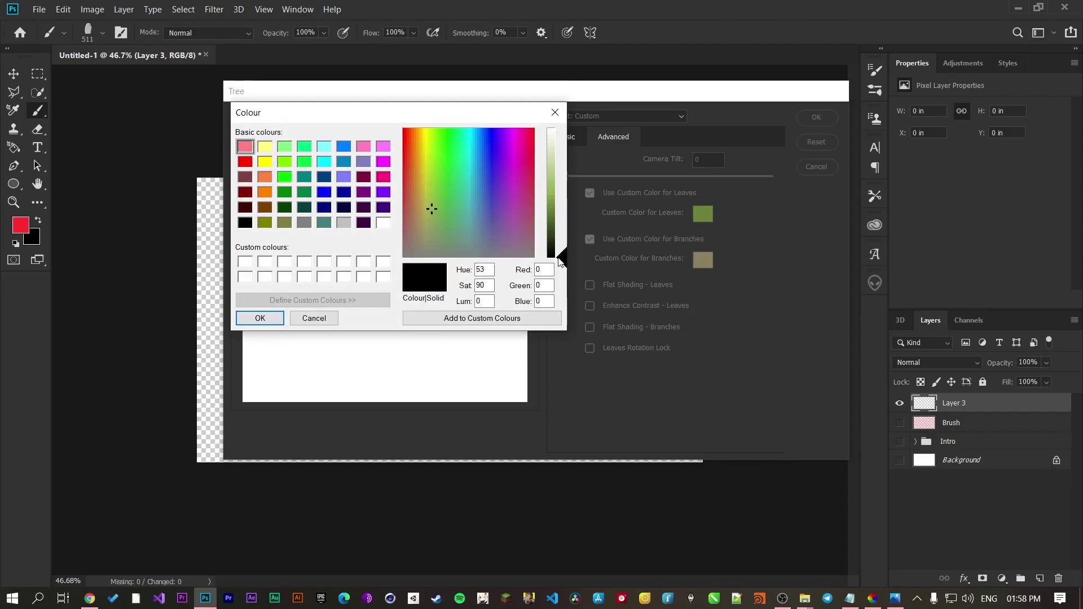
left_click(260, 319)
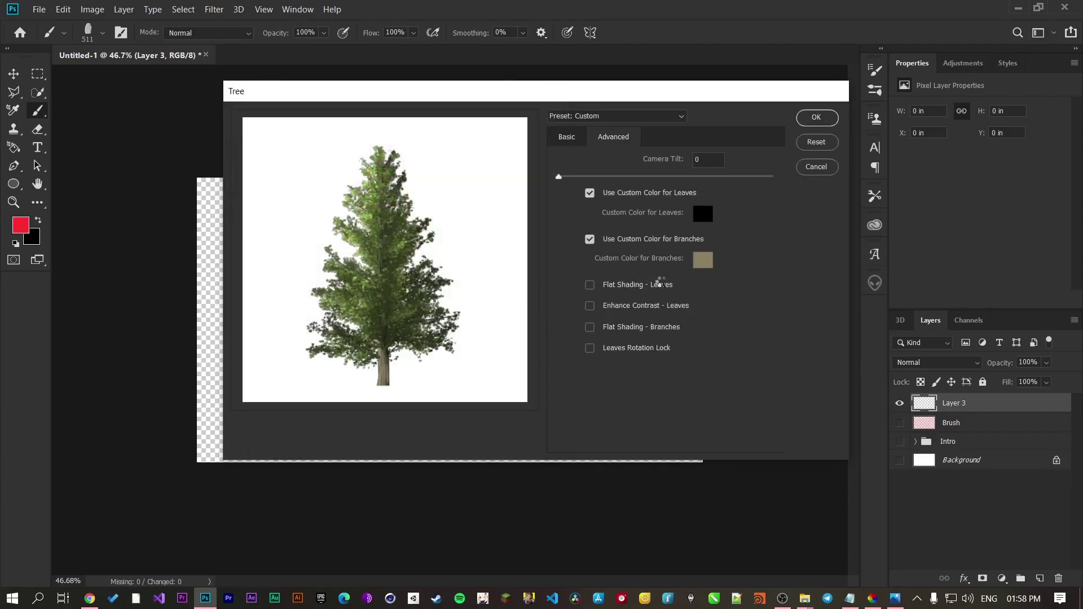
Step: Set the branches' custom color to black and render the pine tree onto the new layer
left_click(703, 260)
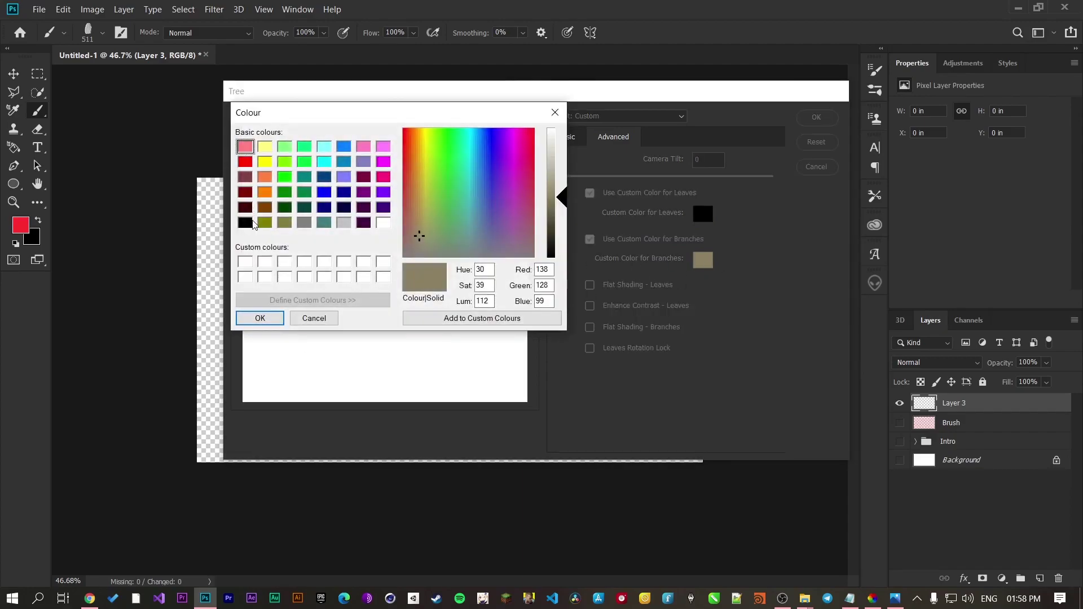
left_click(251, 224)
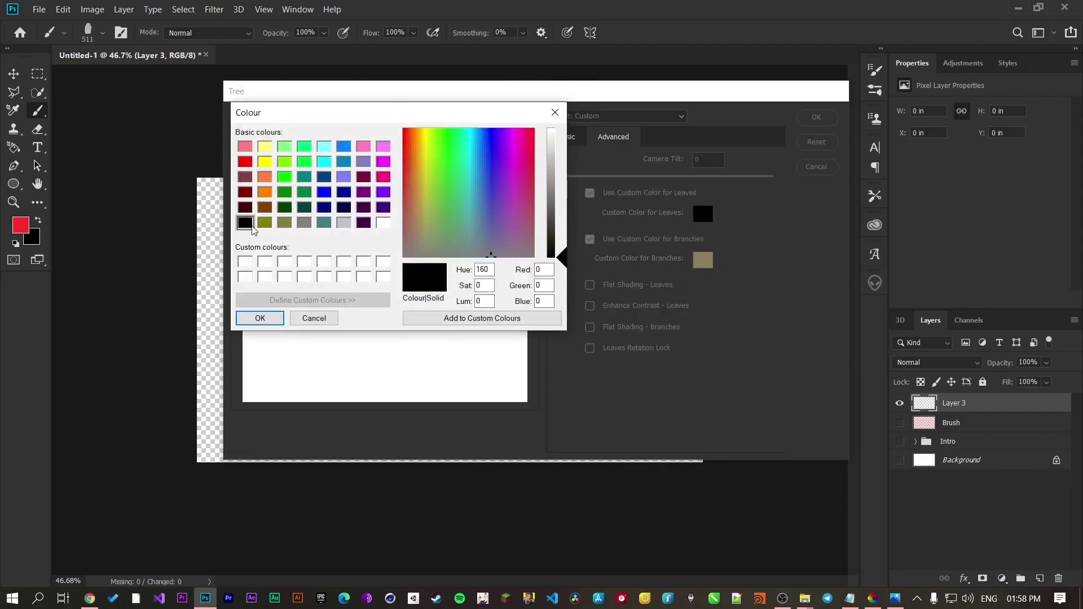
left_click(261, 319)
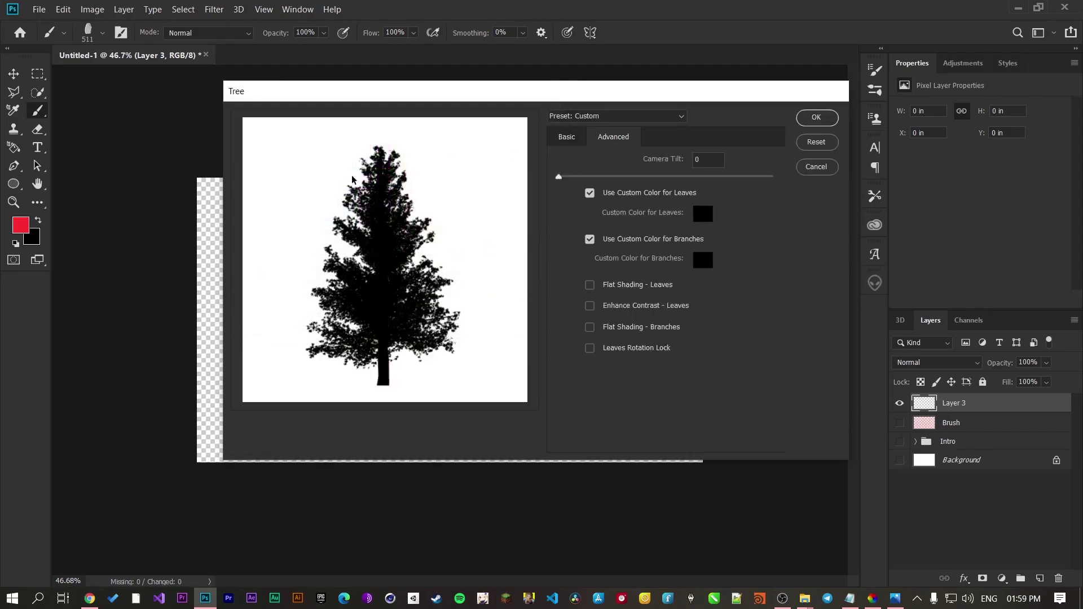
left_click(816, 117)
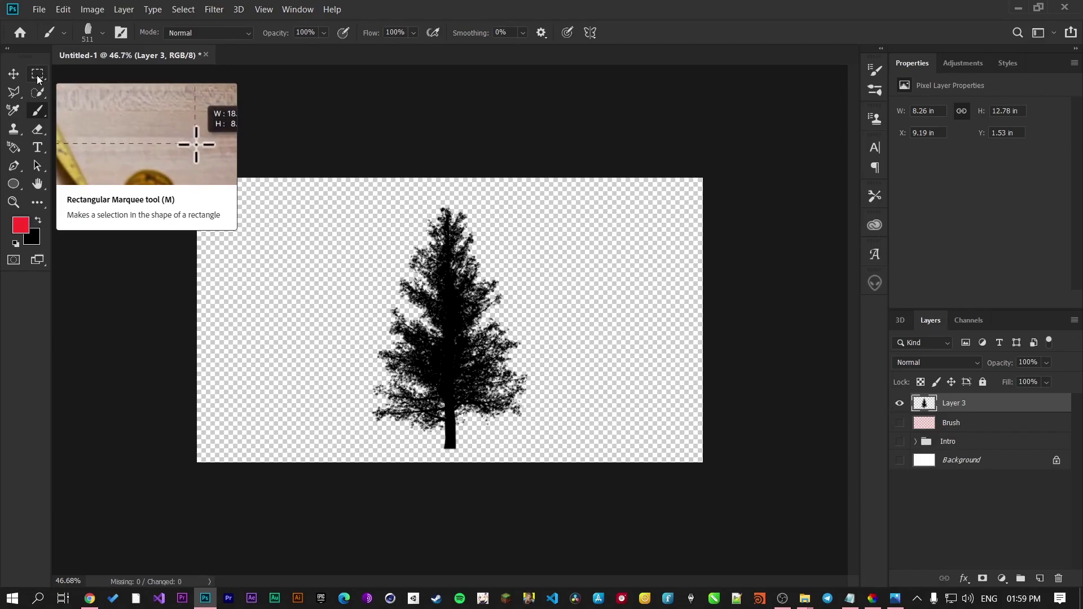
Step: Enclose the black pine tree in a rectangular selection and define it as a brush preset named Pine Trees
left_click(38, 79)
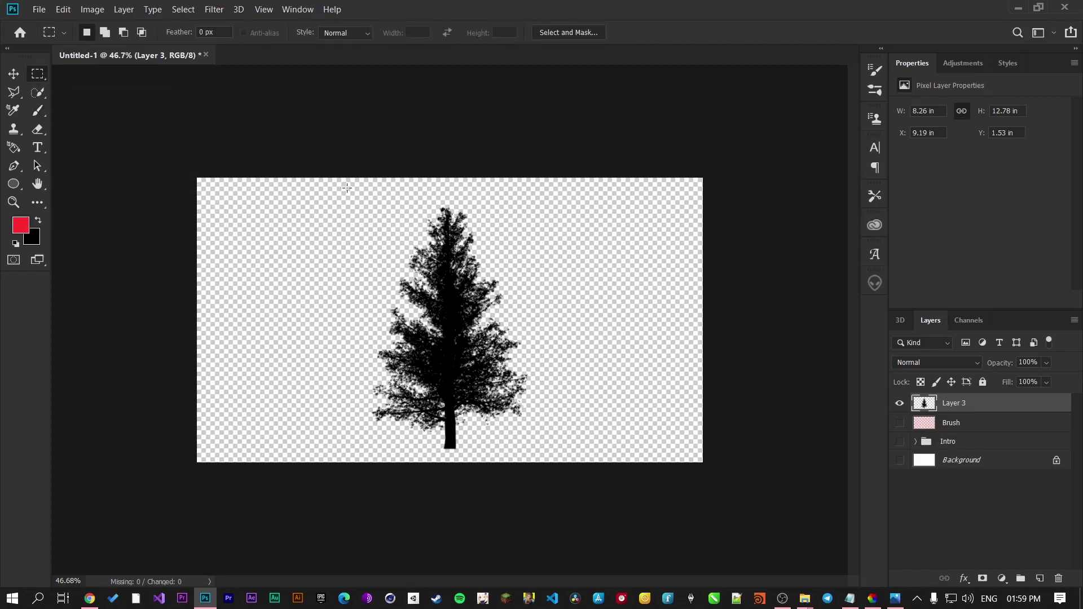
left_click_drag(304, 186, 584, 459)
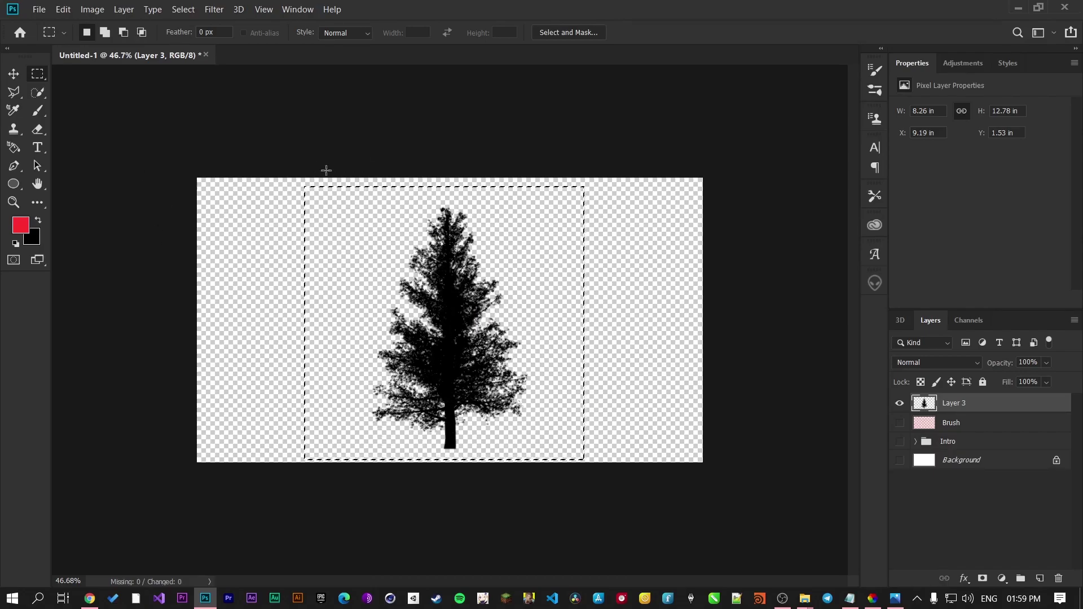
left_click(65, 10)
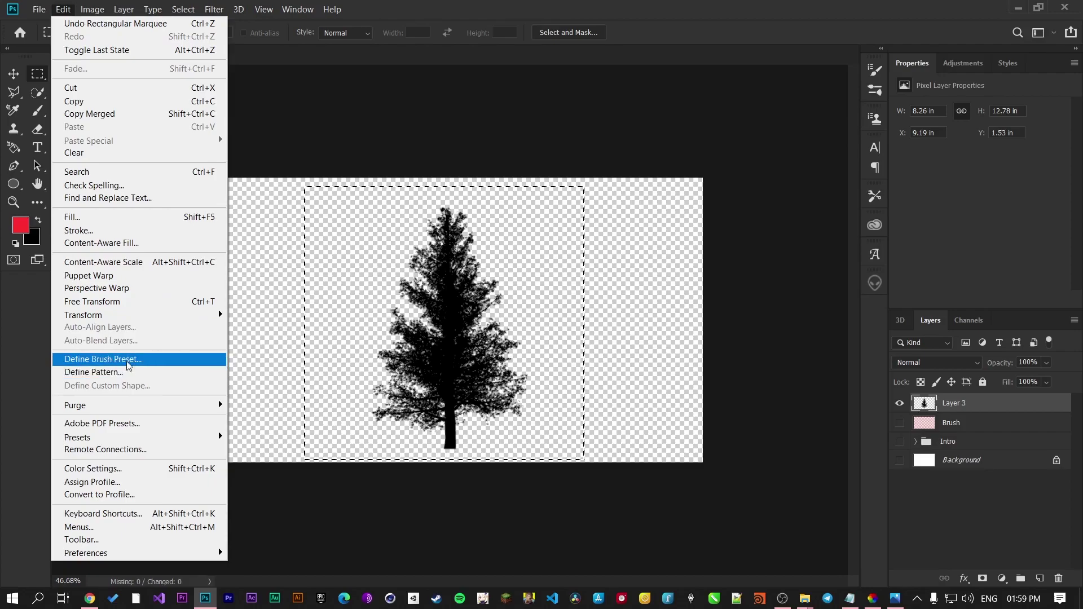
left_click(110, 360)
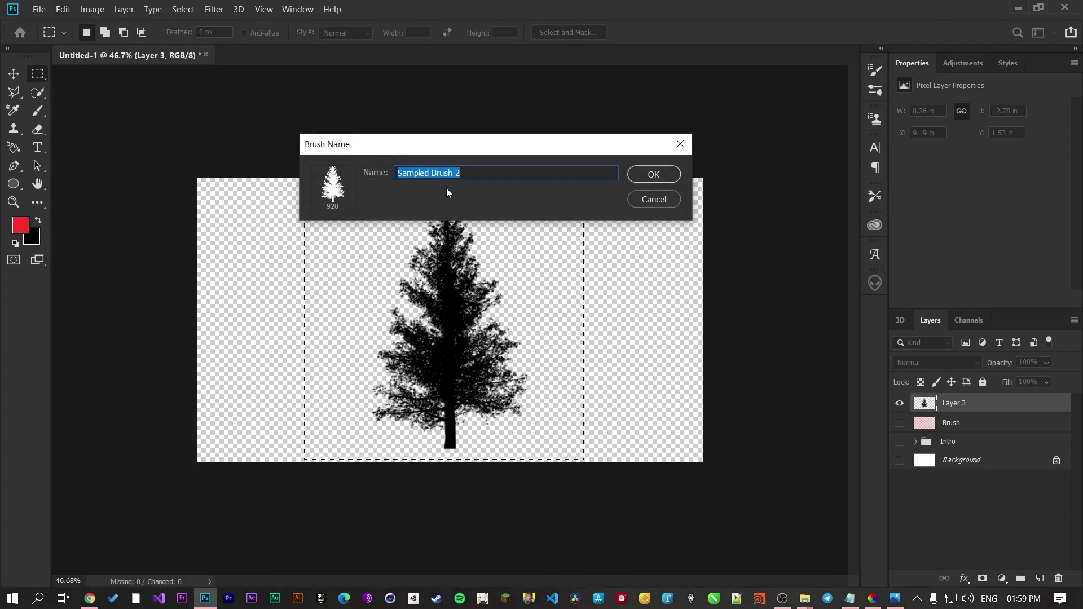
type("Piner")
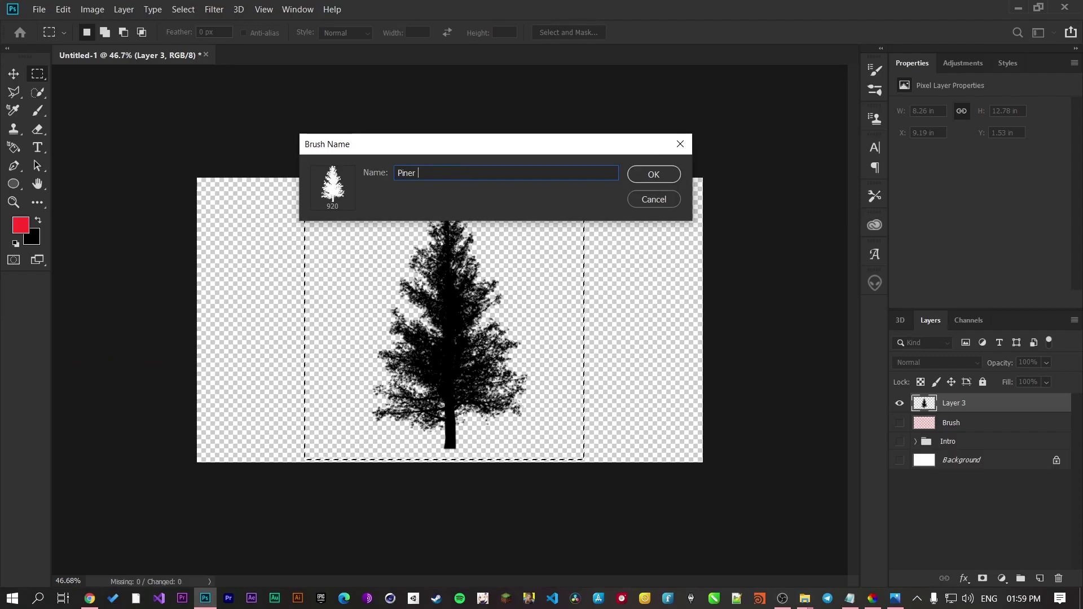
key("BackSpace")
type("Trees")
key("Return")
Step: Deselect the tree area, hide Layer 3, and add a new empty layer above it
key("b")
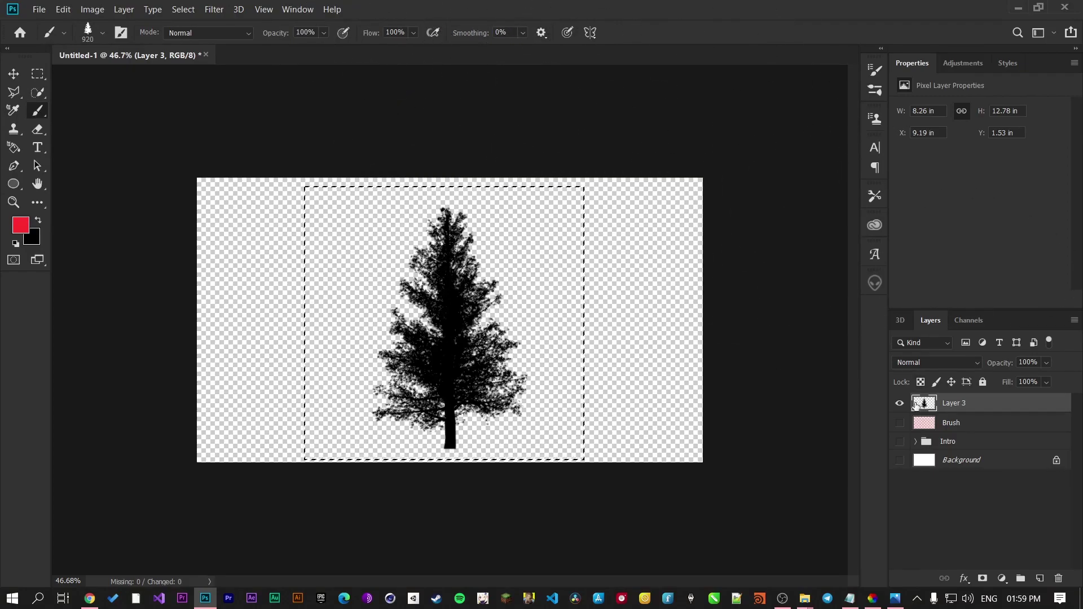
key("ctrl+d")
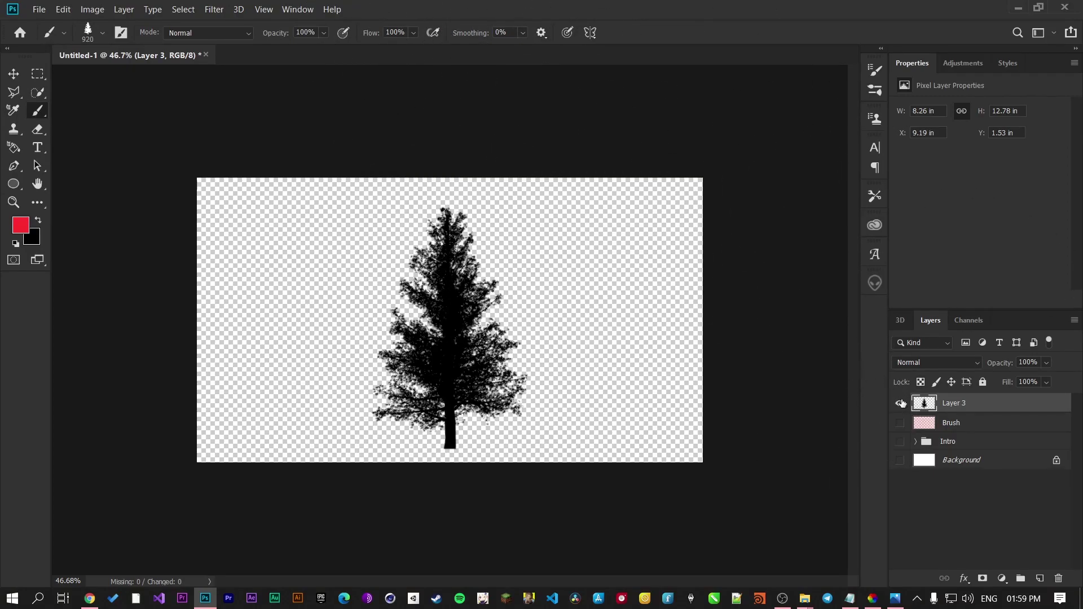
left_click(901, 403)
key("v")
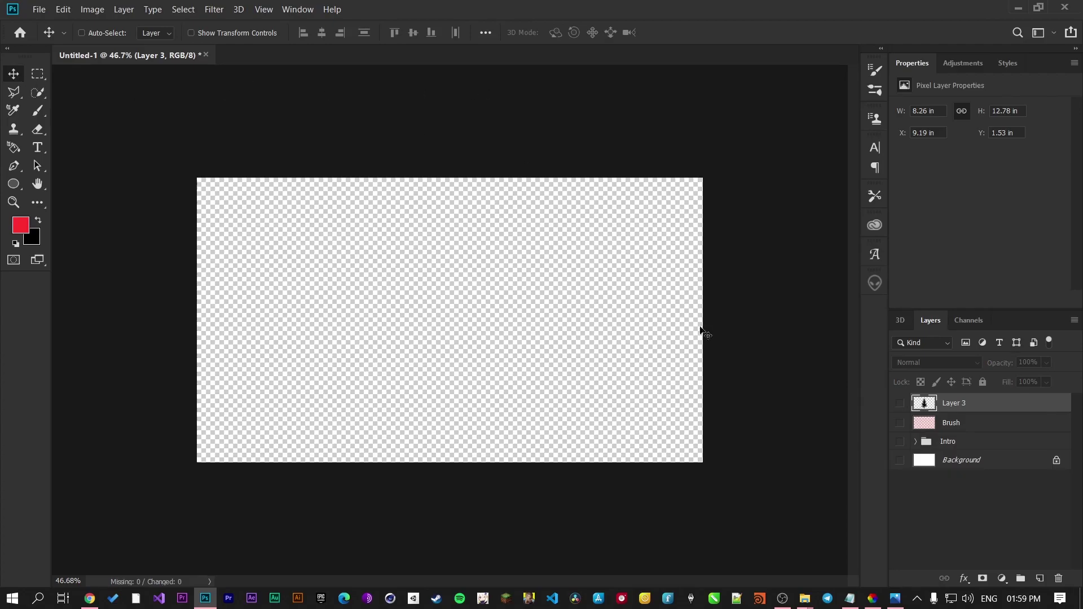
left_click(1047, 580)
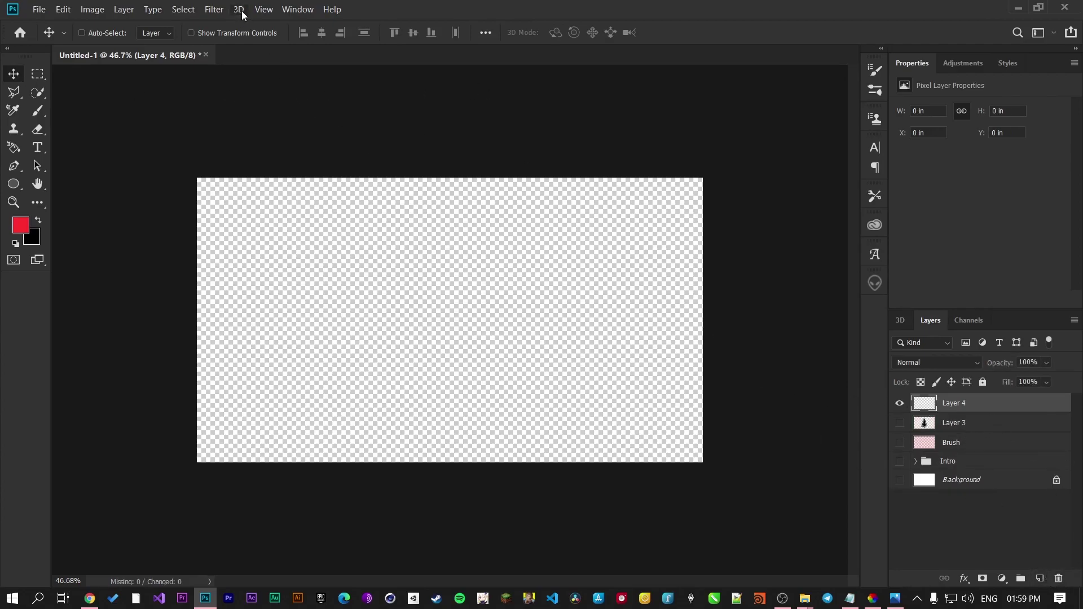
Step: Activate the Brush tool, review the tips in its brush settings, and set the pine tree tip's size to 3676 px
left_click(297, 10)
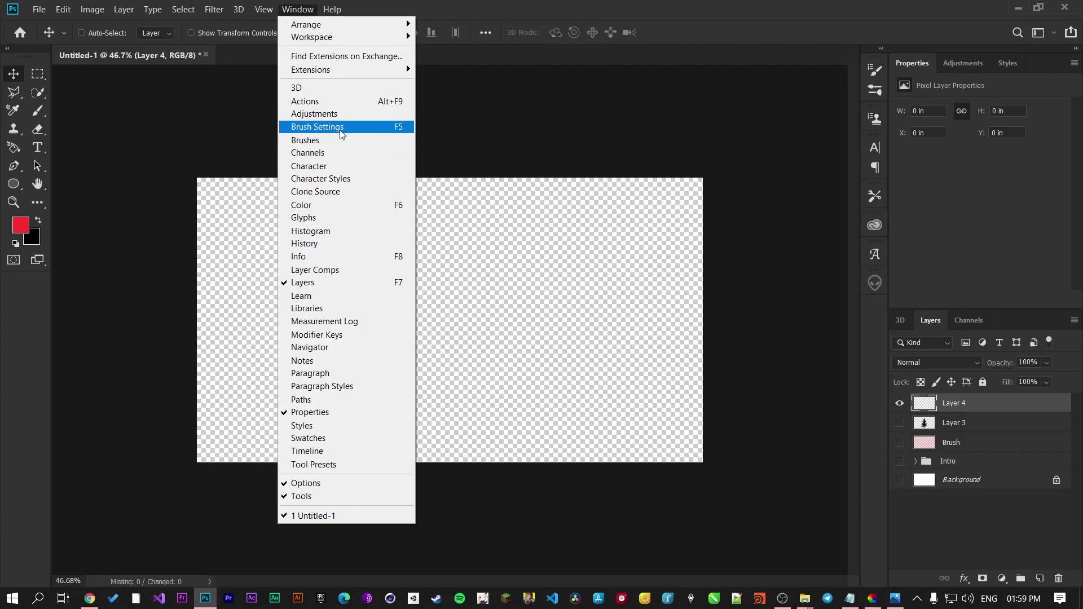
left_click(877, 72)
mouse_move(775, 69)
left_mouse_down()
mouse_move(689, 85)
mouse_move(875, 70)
left_mouse_up()
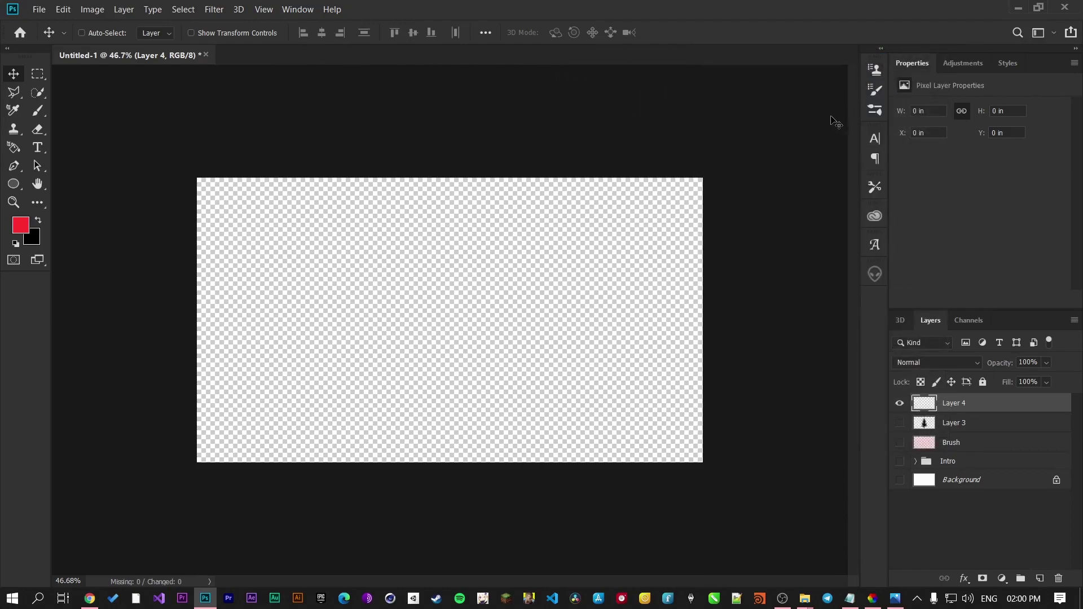
left_click(875, 89)
left_click(584, 116)
left_click(34, 114)
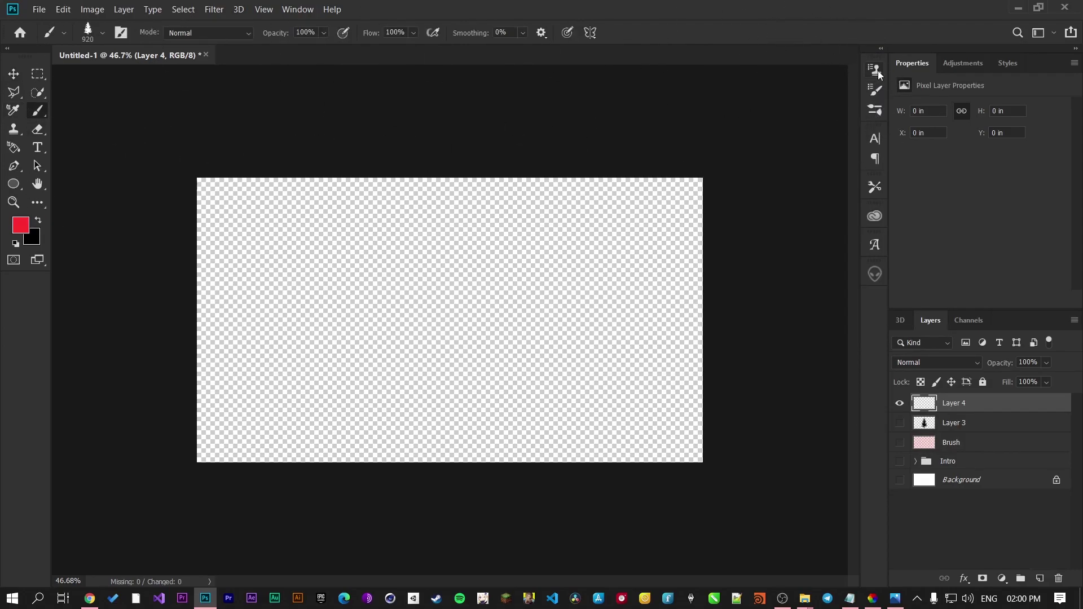
left_click(876, 89)
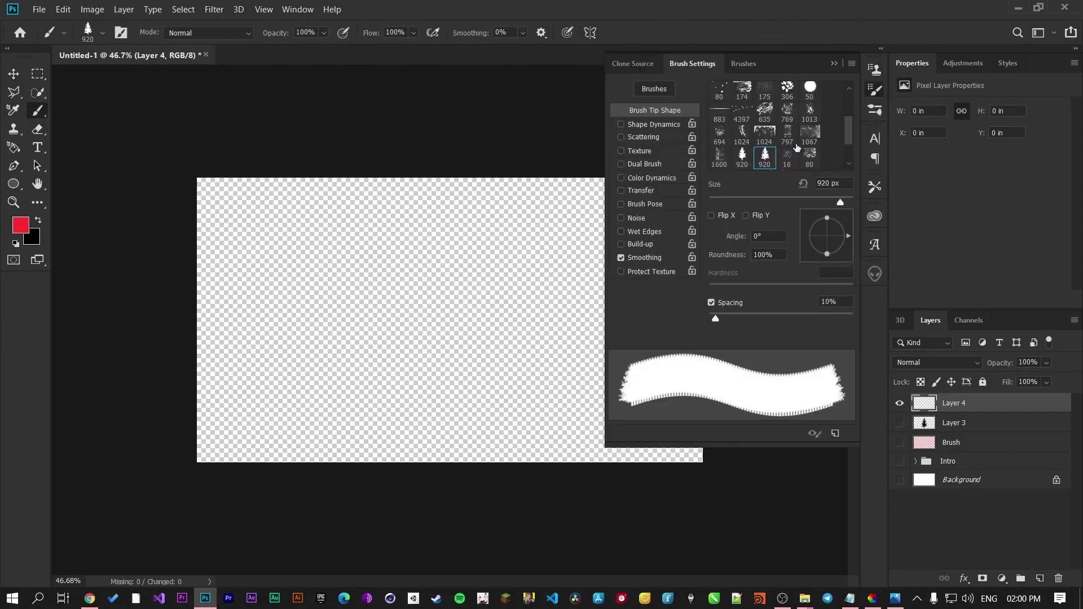
scroll(762, 110, "up", 3)
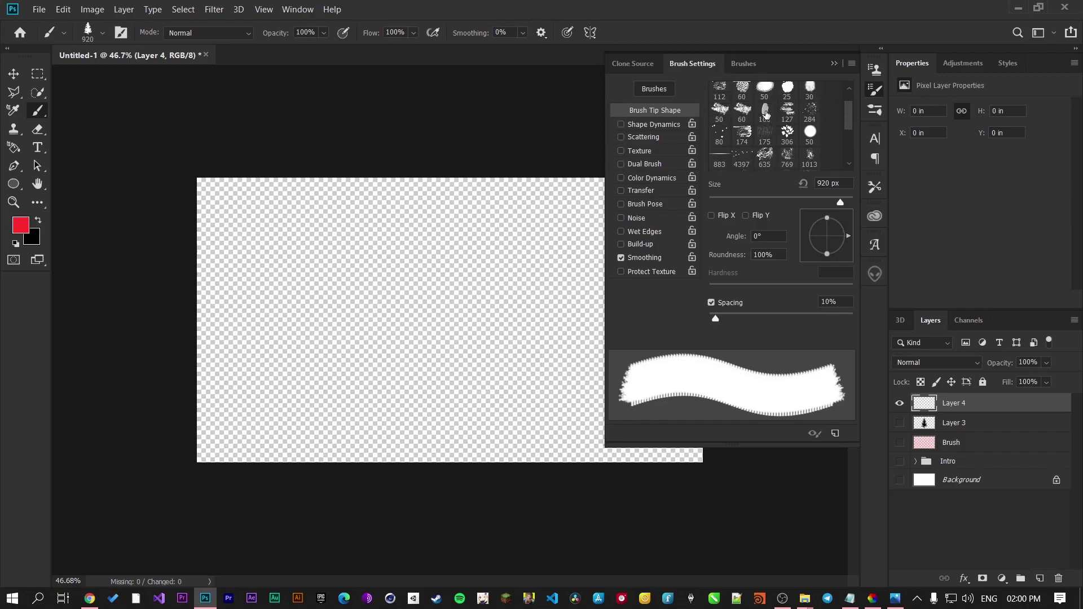
scroll(766, 115, "down", 5)
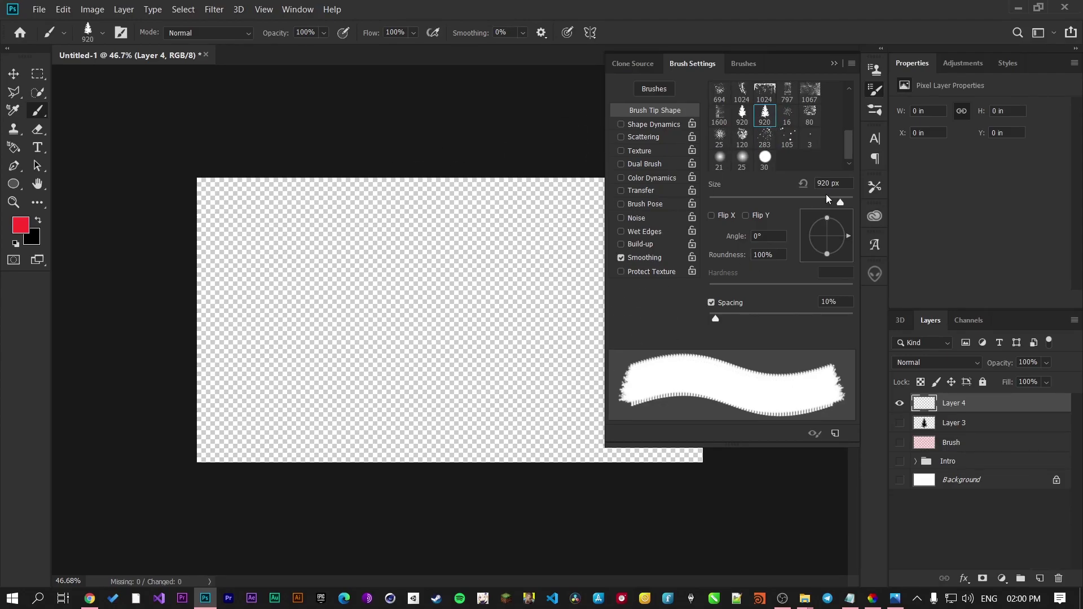
mouse_move(830, 198)
left_mouse_down()
mouse_move(813, 201)
mouse_move(849, 202)
left_mouse_up()
Step: Set the foreground color to light pink, #ffc2c2
left_click(21, 231)
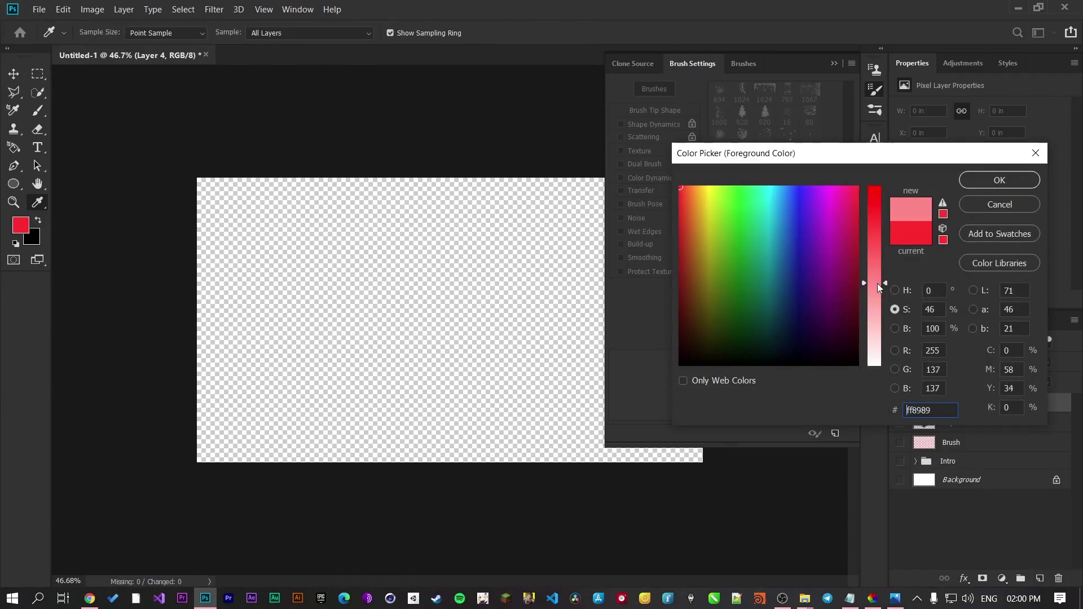
left_click_drag(878, 282, 875, 323)
left_click(1020, 179)
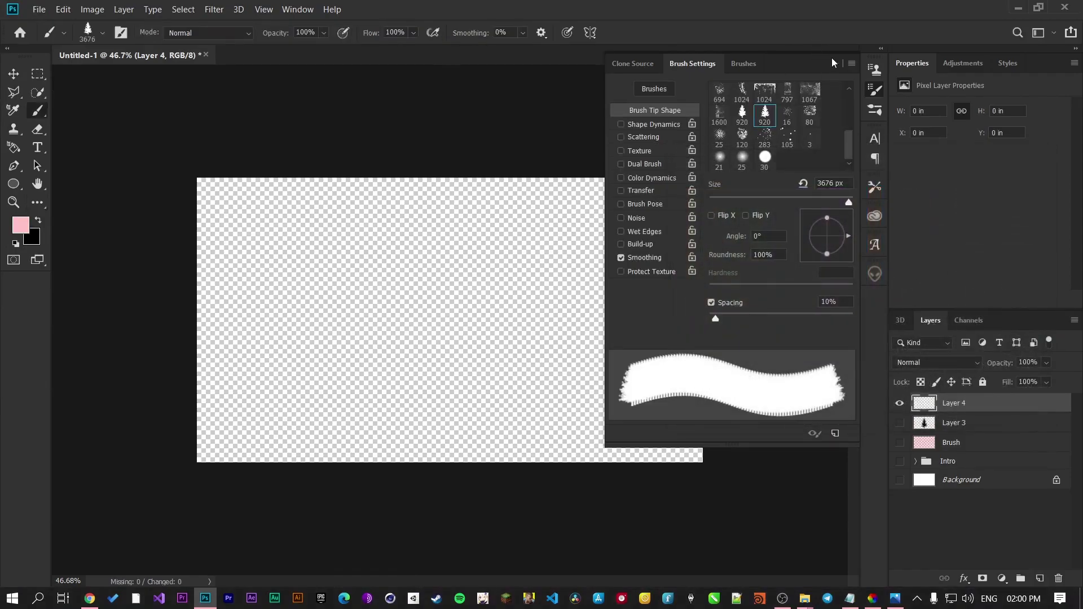
Step: Reduce the pine tree brush to 900 px and stamp one pink tree near the middle of the canvas on Layer 4
left_click(832, 62)
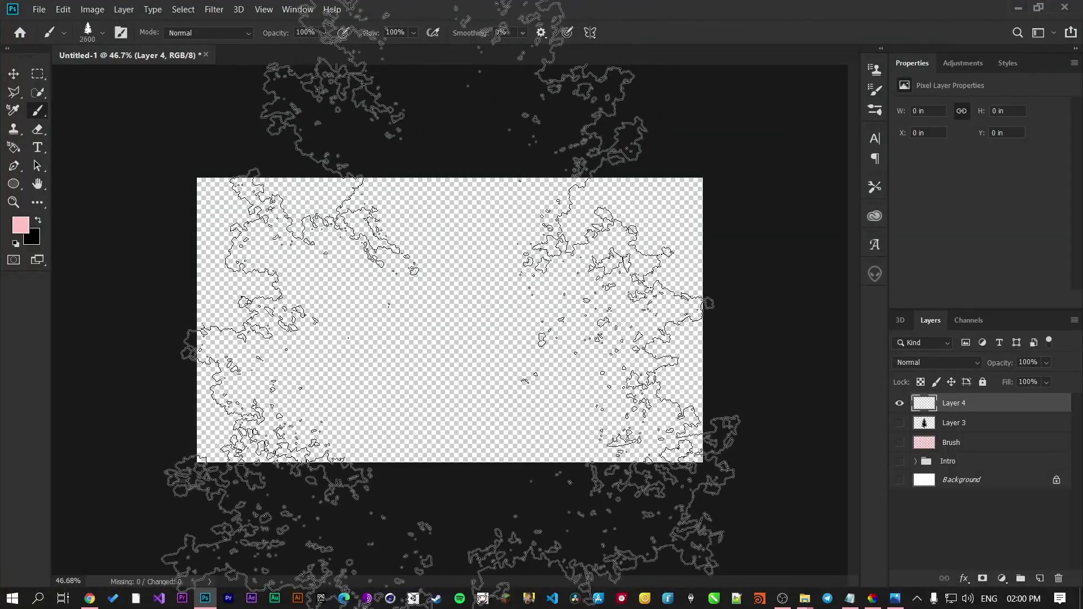
key("bracketleft")
key("bracketleft")
key("bracketleft")
key("bracketleft")
key("bracketleft")
key("bracketleft")
key("bracketleft")
key("bracketleft")
key("bracketleft")
key("bracketleft")
key("bracketleft")
key("bracketleft")
key("bracketleft")
key("bracketleft")
key("bracketleft")
key("bracketleft")
key("bracketleft")
left_click(423, 330)
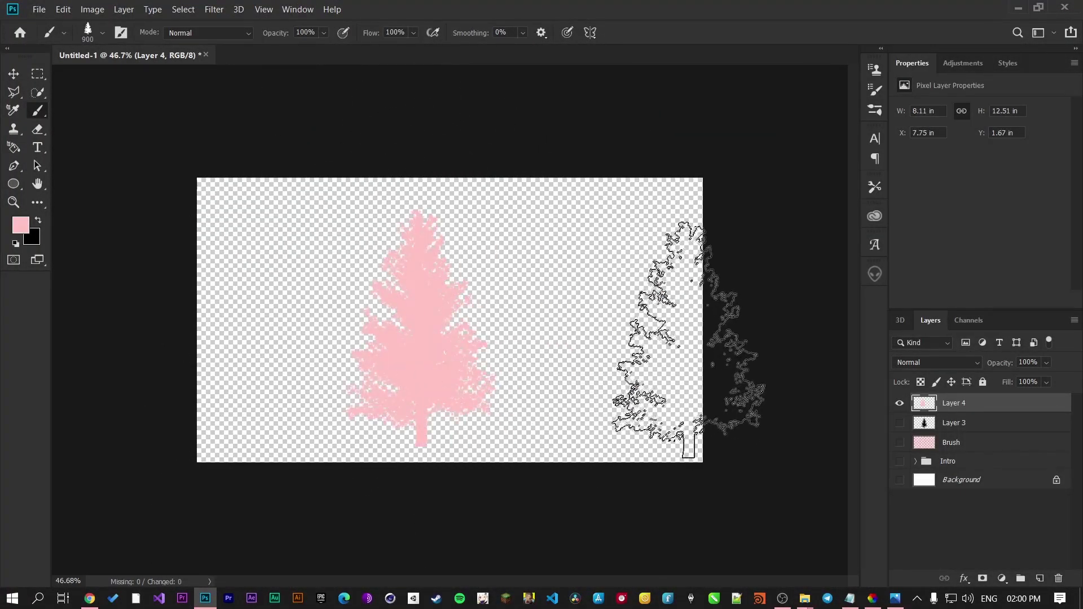
Step: Show the Brush layer, change the foreground color to red #ff0000, and stamp a red pine tree on the canvas's right side
left_click(900, 443)
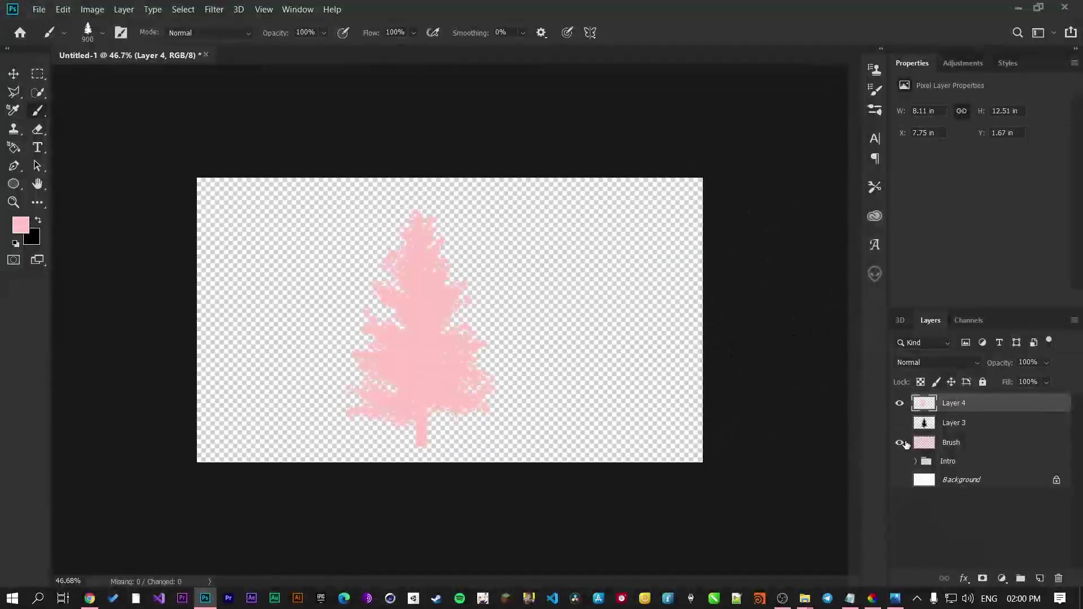
left_click(20, 225)
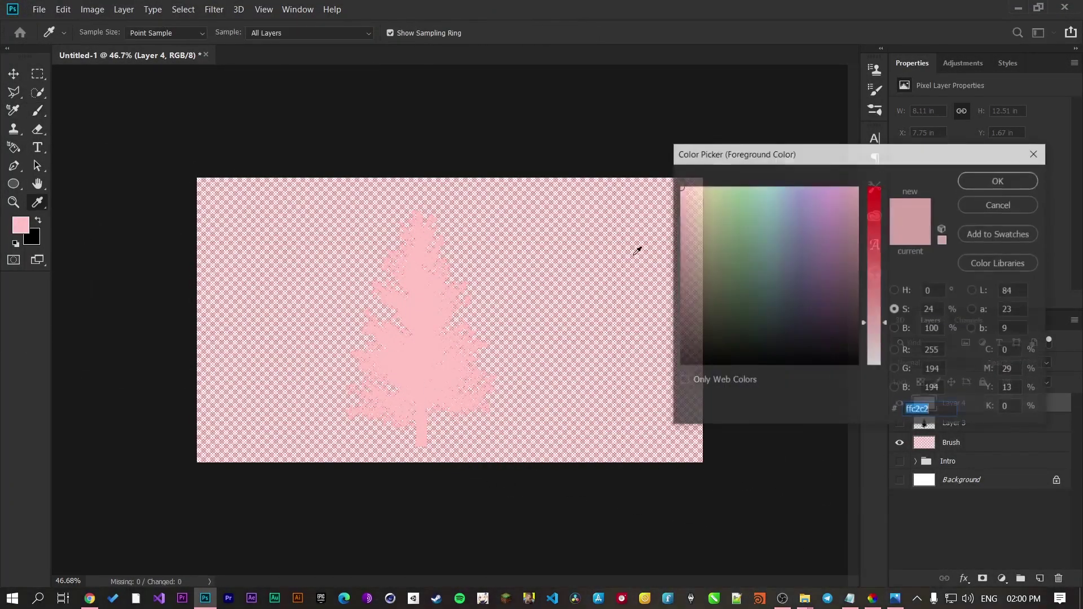
left_click_drag(874, 259, 861, 174)
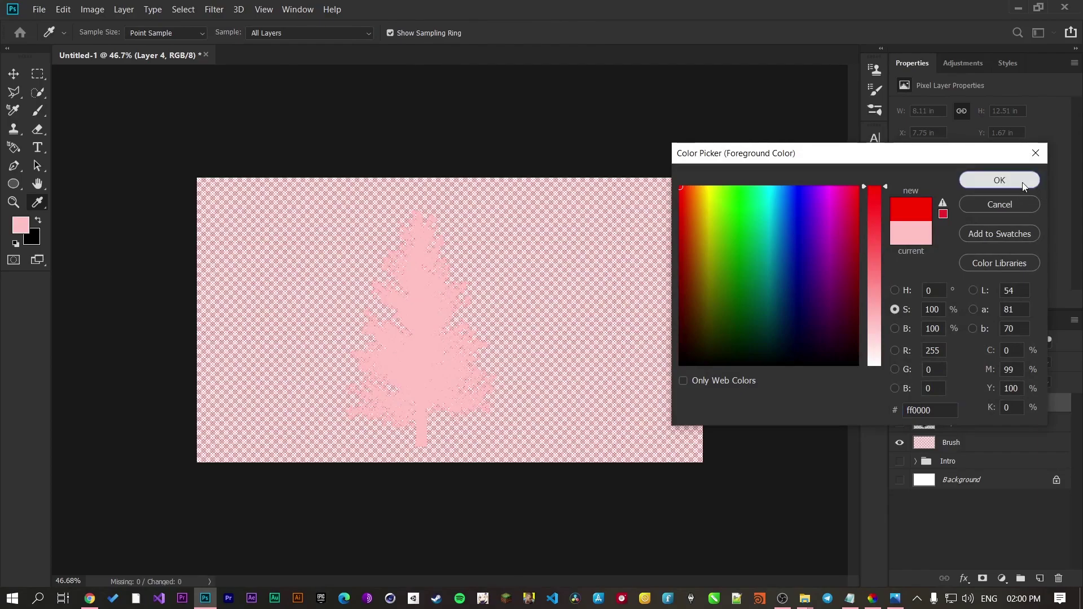
left_click(1022, 182)
left_click(616, 321)
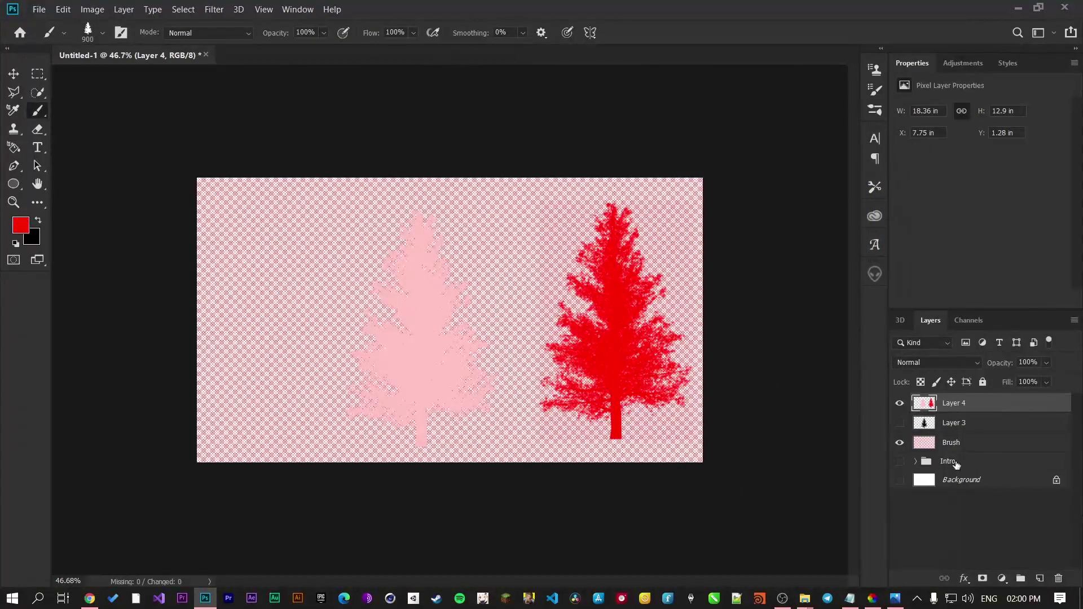
Step: Move the Brush layer above Layer 4 and inspect its pattern over the stamped trees
left_click_drag(946, 444, 942, 390)
scroll(455, 339, "up", 3)
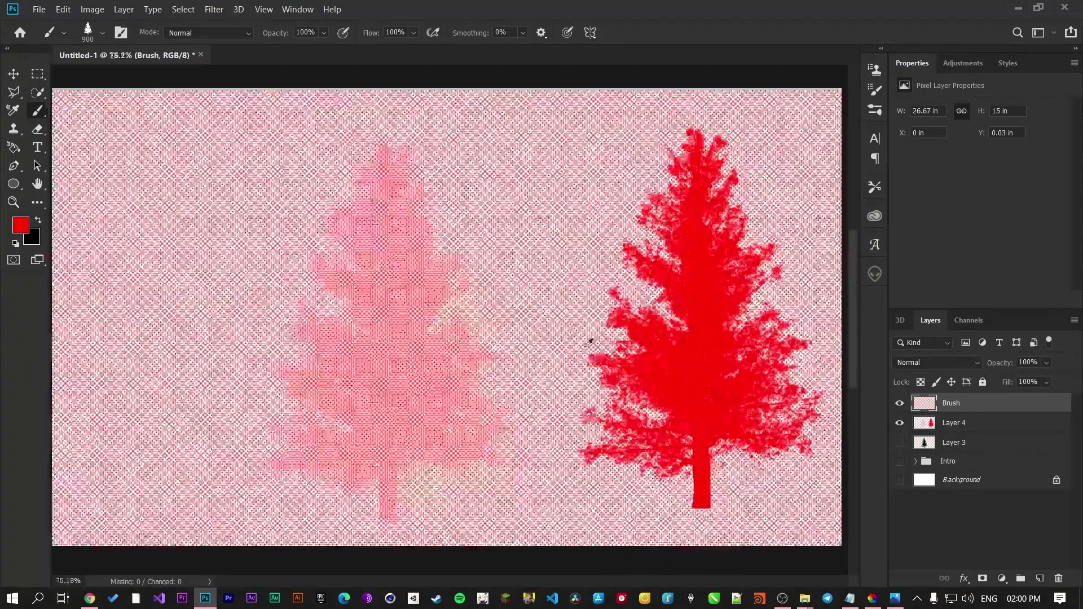
scroll(386, 366, "down", 5)
scroll(478, 374, "up", 2)
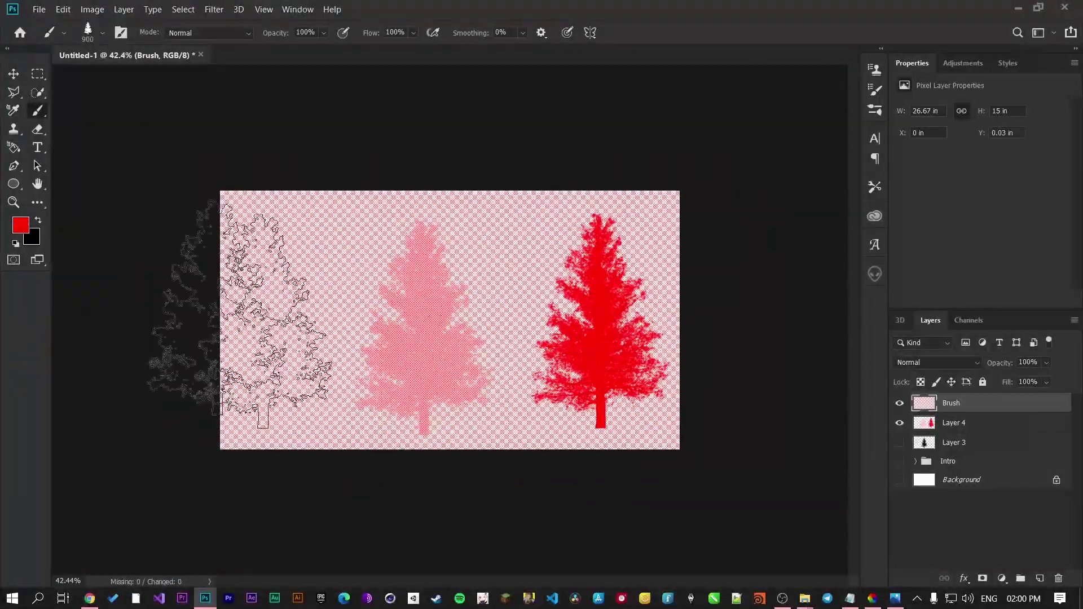
Step: Change the foreground color to muted blue, #7784af
key("i")
left_click(20, 225)
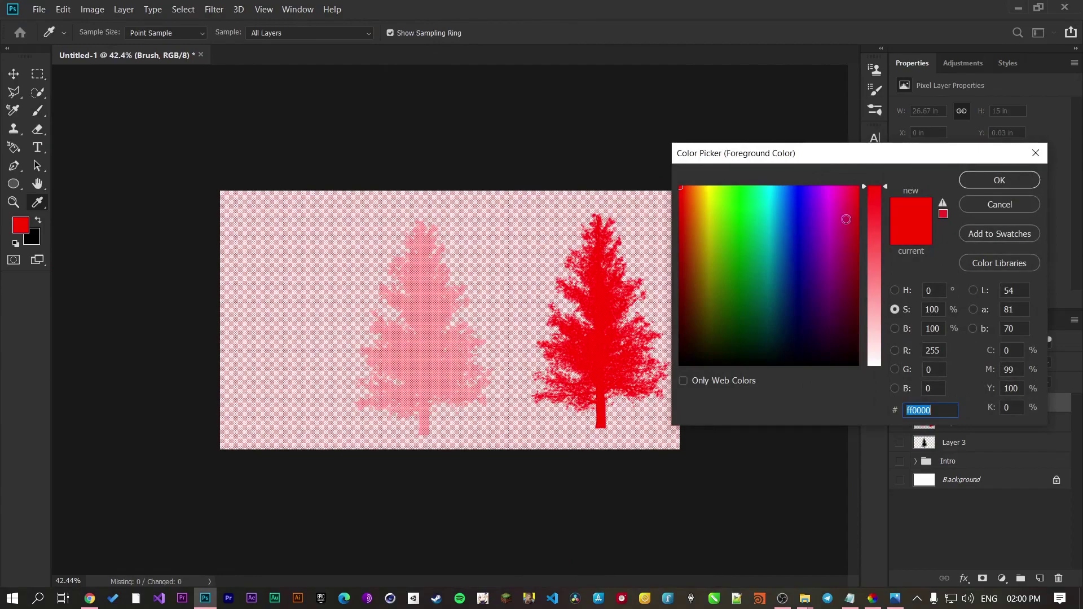
left_click_drag(868, 262, 868, 308)
left_click(792, 242)
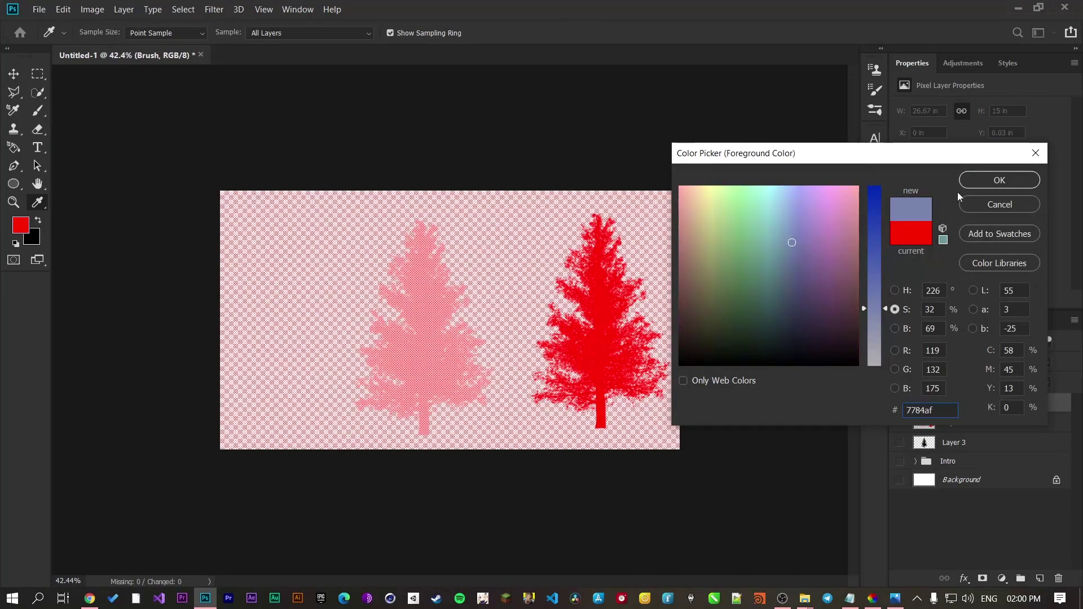
left_click(999, 180)
Step: Stamp a muted blue pine tree on the left part of the canvas on Layer 4 and inspect it up close
key("b")
left_click(936, 424)
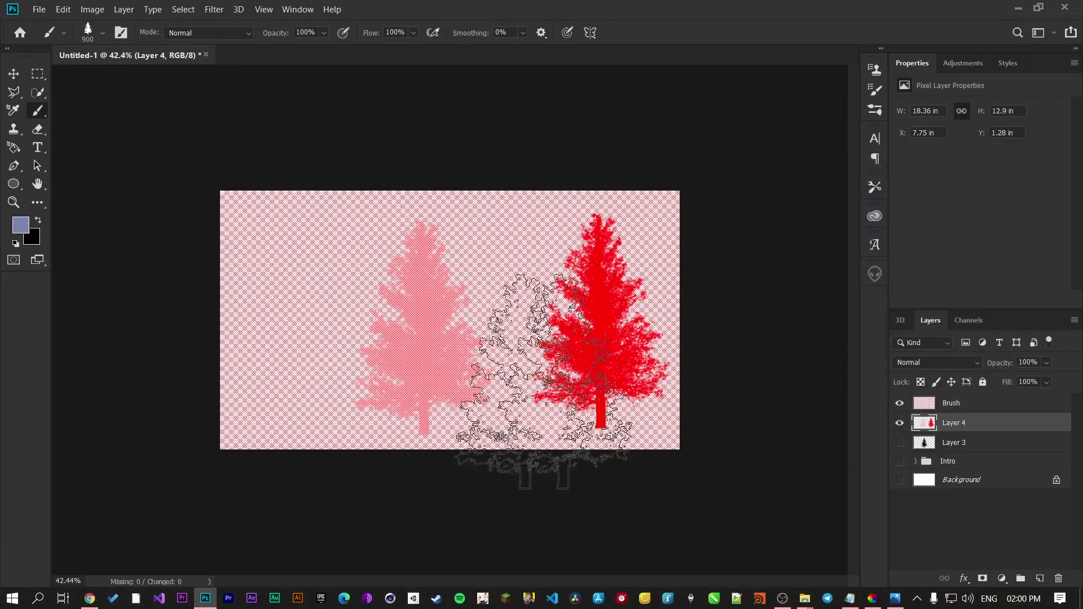
left_click(313, 333)
scroll(339, 328, "up", 5)
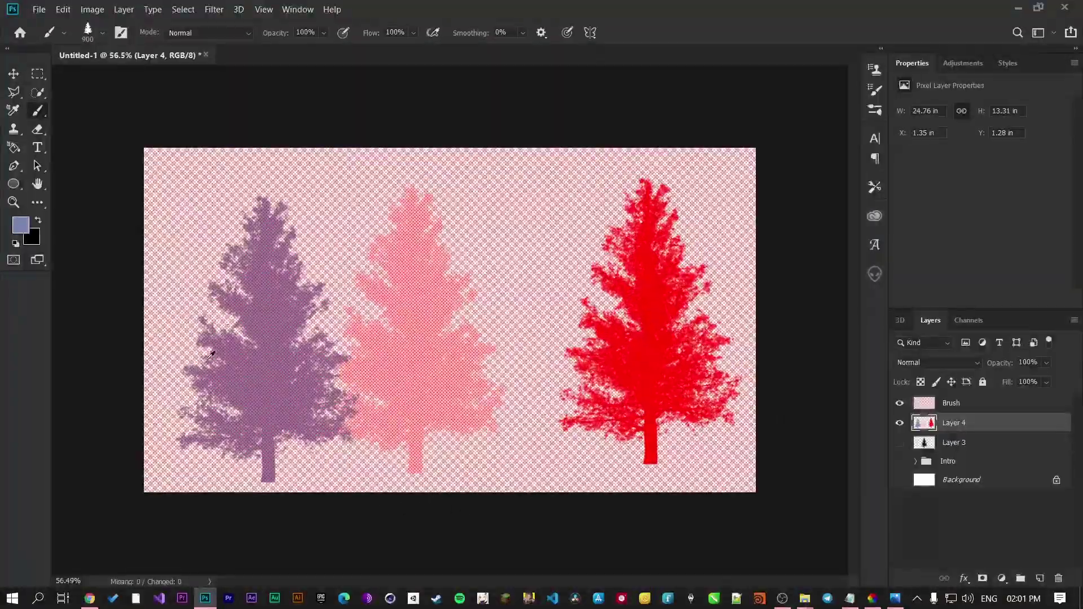
scroll(97, 393, "down", 5)
scroll(141, 365, "up", 6)
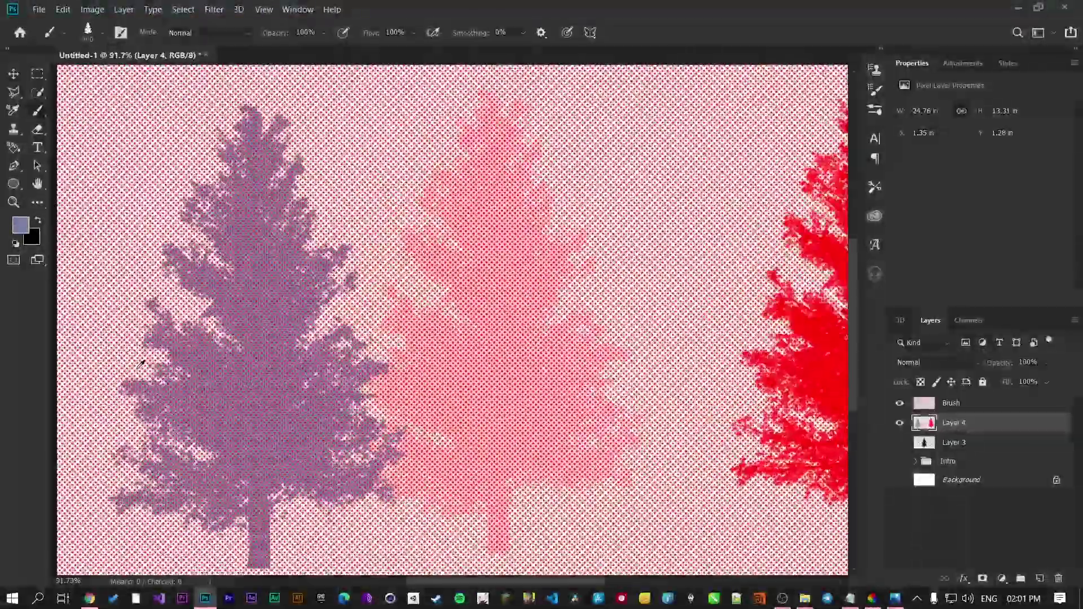
scroll(140, 365, "down", 6)
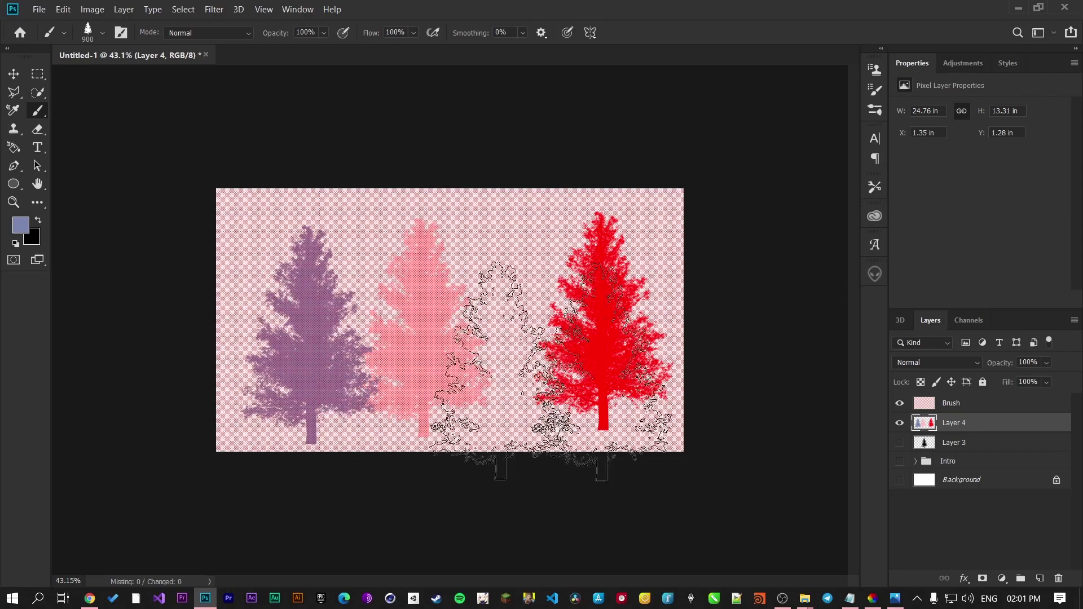
Step: Add a new layer at the top of the layer stack, name it Cloud, and activate the Move tool
left_click(1040, 578)
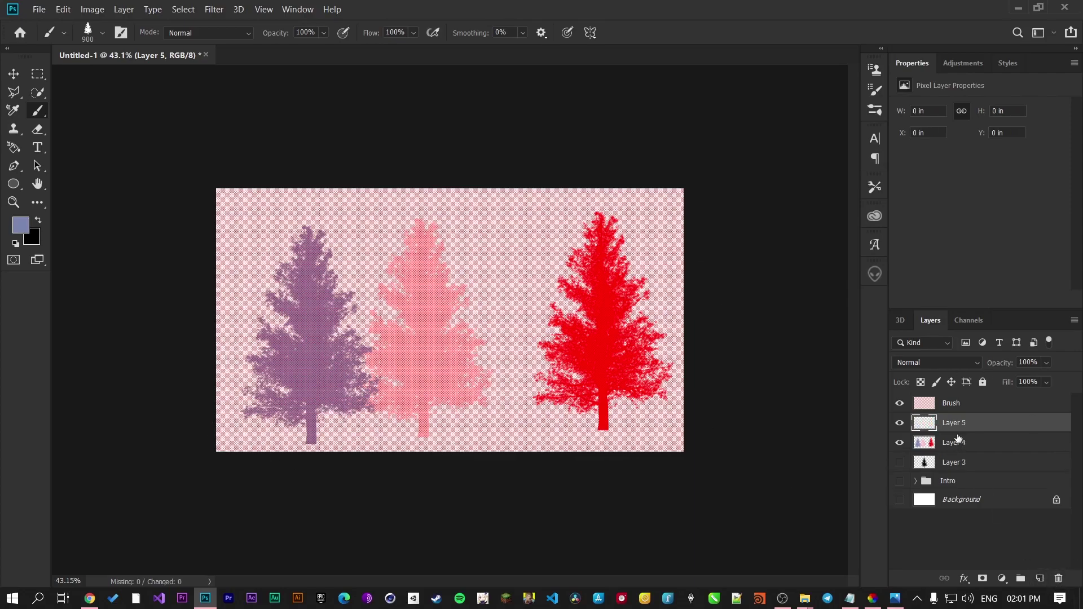
left_click_drag(955, 435, 959, 396)
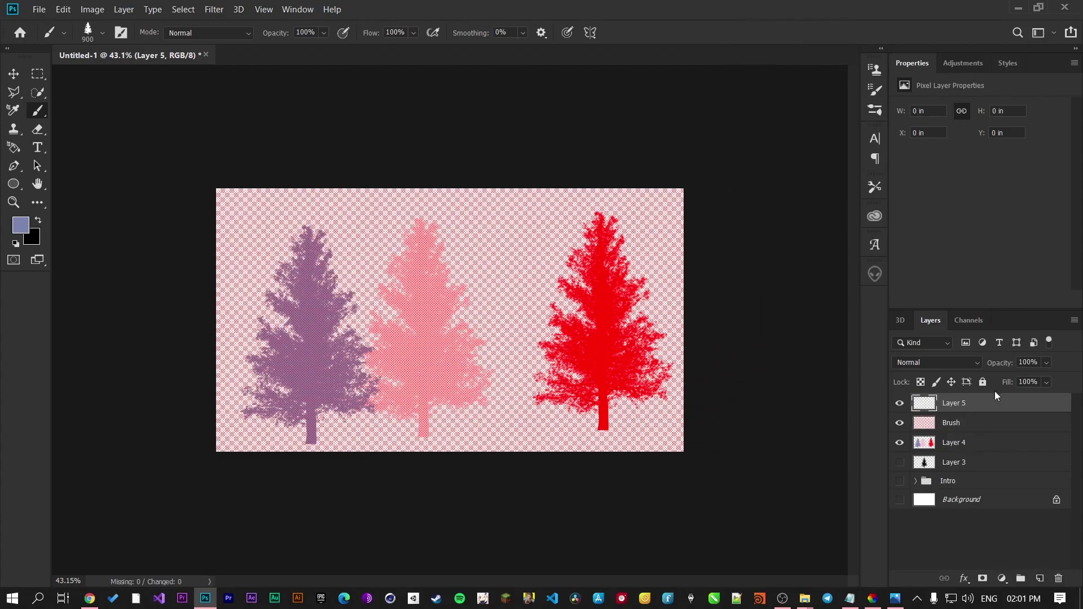
double_click(962, 402)
type("Cloud")
left_click(1010, 548)
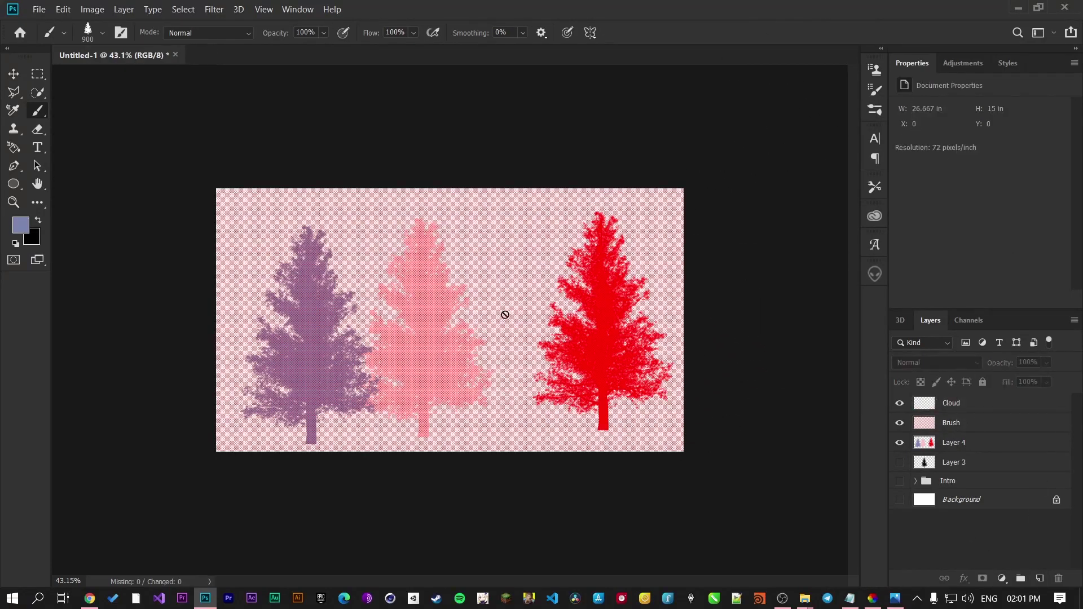
left_click(13, 74)
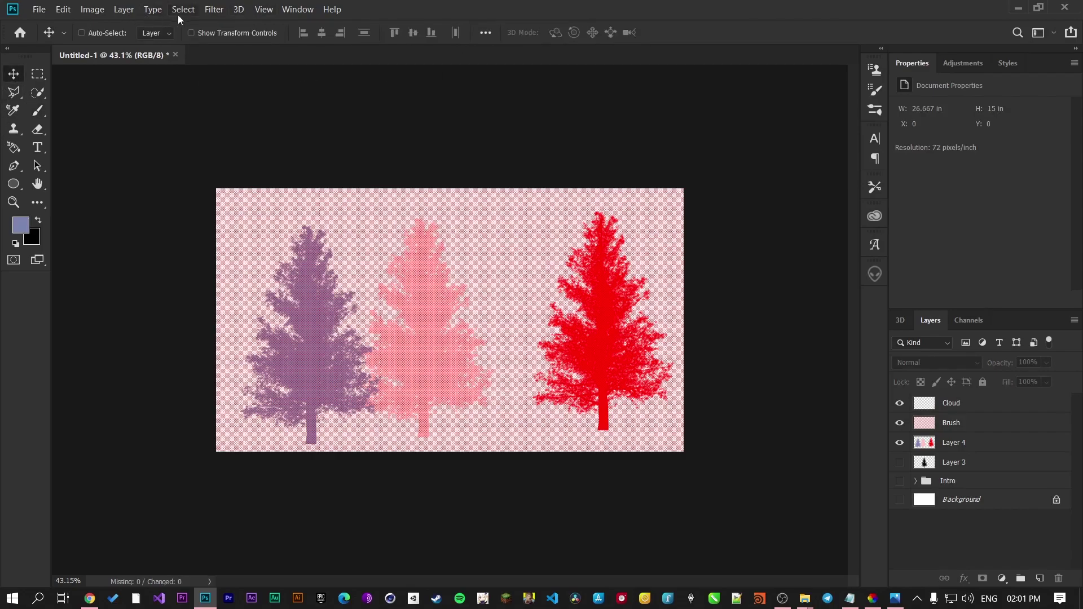
Step: Select the Cloud layer and hide the Brush layer and Layer 4
left_click(968, 406)
left_click(899, 423)
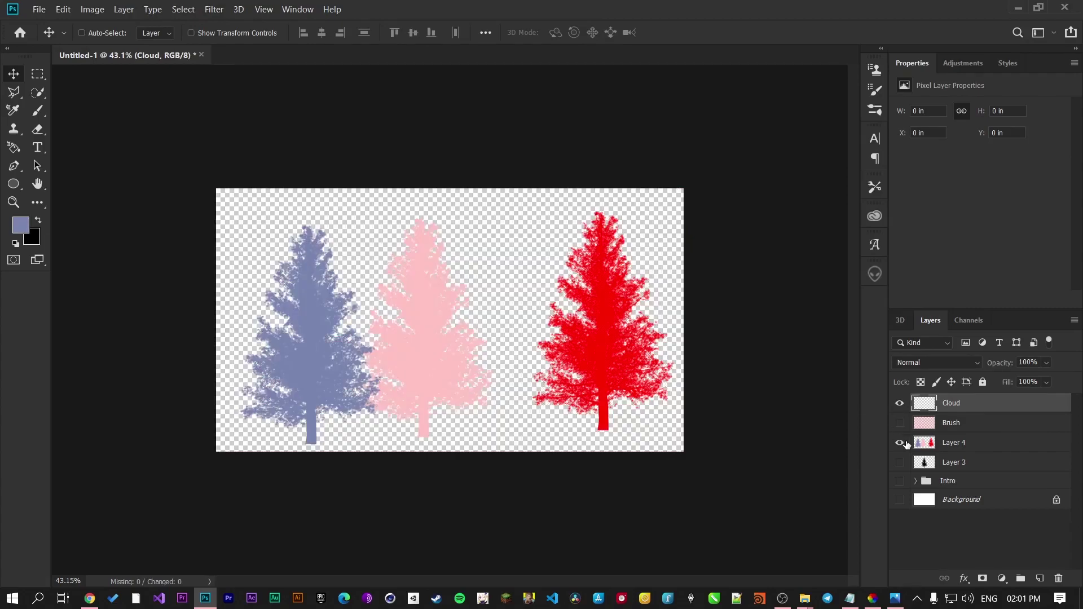
left_click(899, 443)
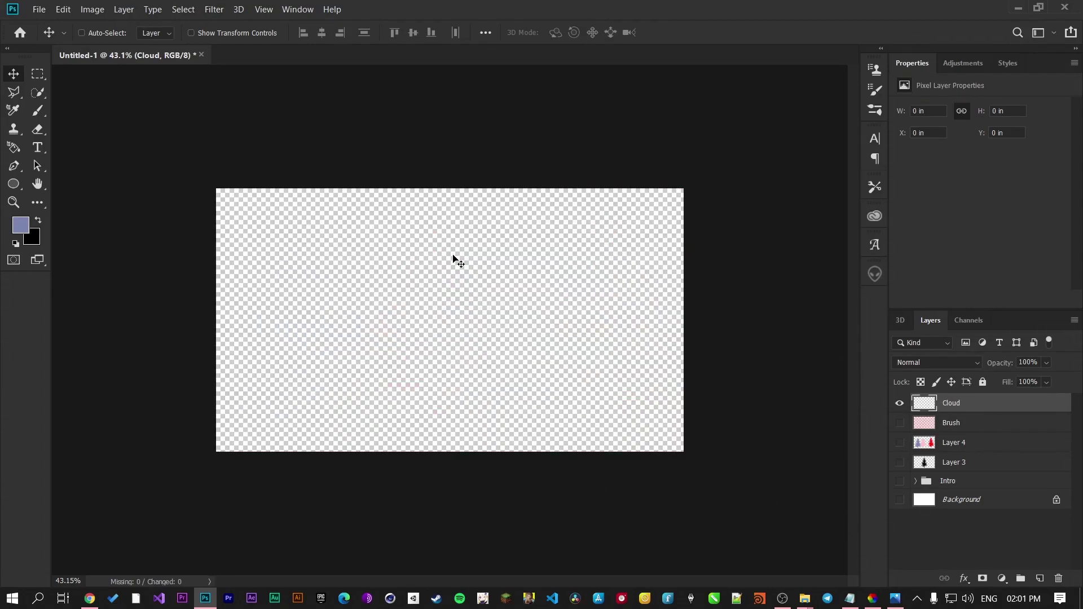
Step: Render a Clouds filter on the Cloud layer using the muted blue foreground and black background colors
left_click(211, 10)
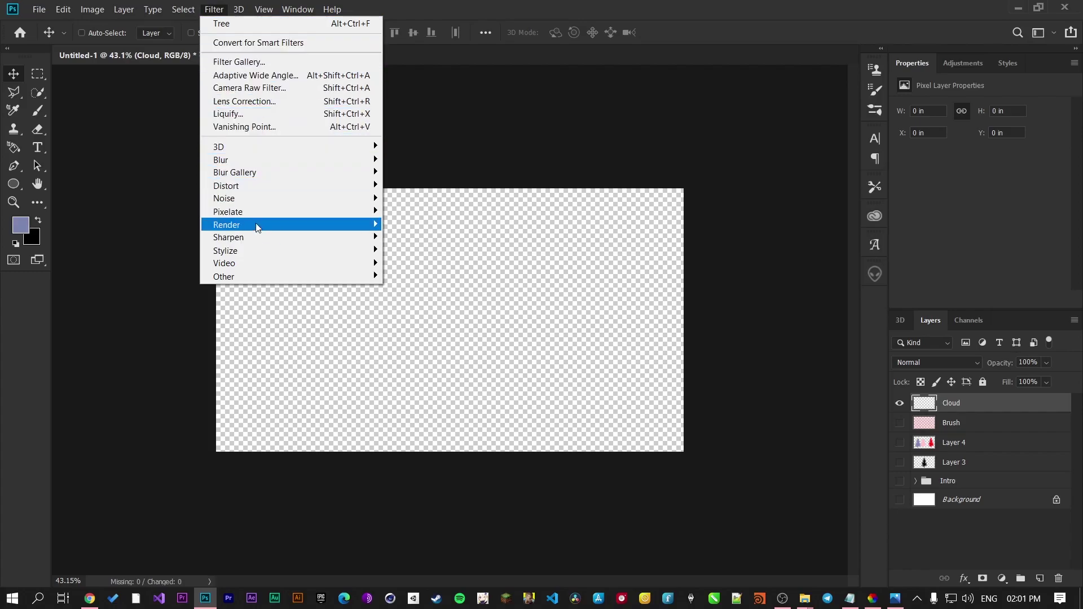
mouse_move(257, 227)
left_click(457, 266)
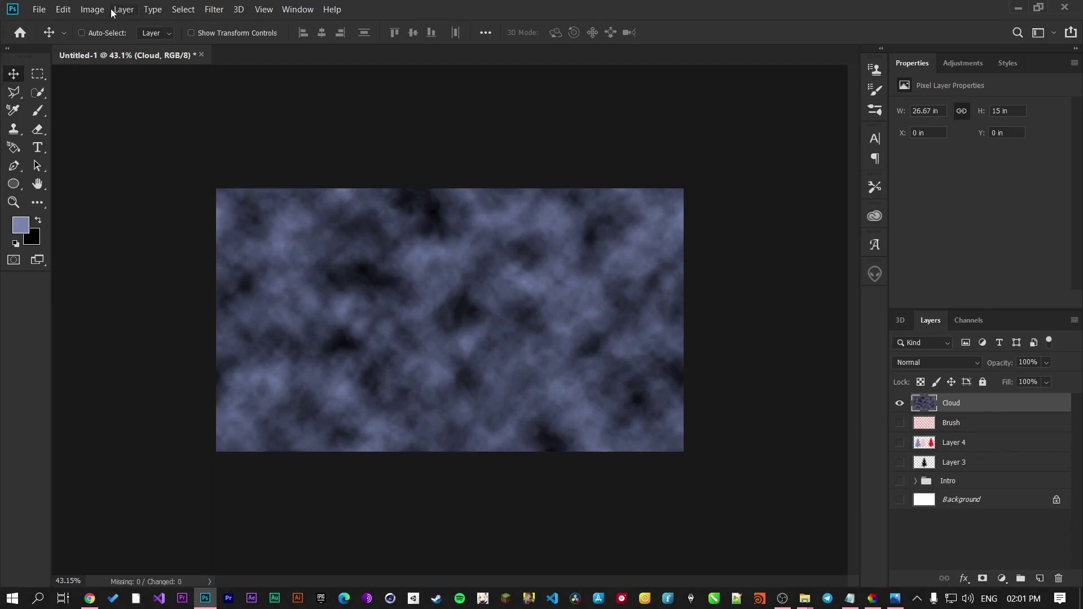
Step: Select the whole cloud-filled canvas with the Rectangular Marquee tool and set the tool's feather to 36.6 px
left_click(38, 74)
left_click_drag(220, 188, 700, 462)
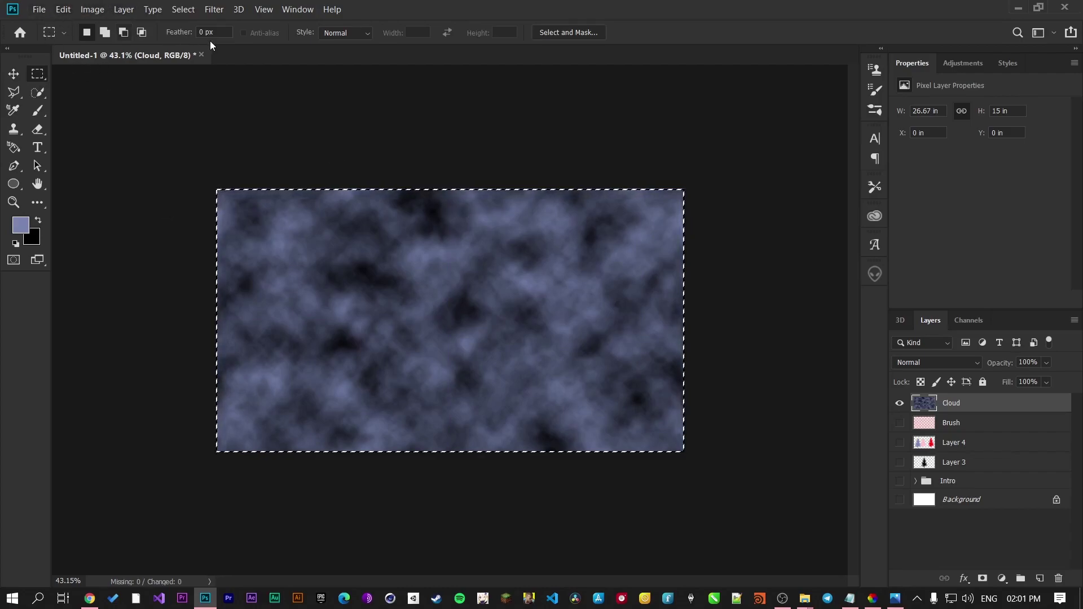
left_click_drag(181, 34, 208, 36)
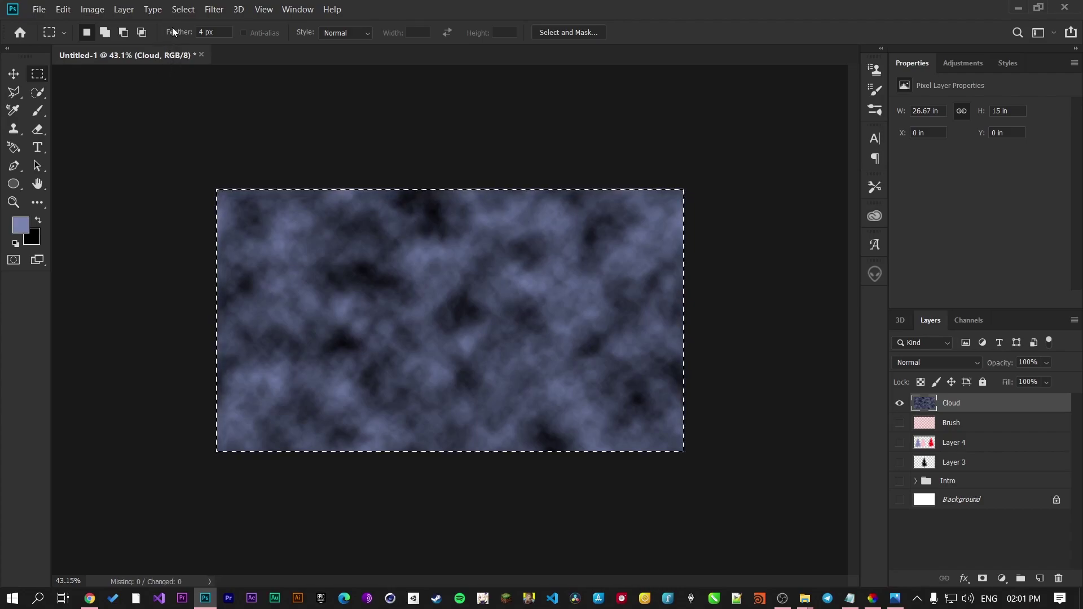
left_click_drag(175, 34, 405, 41)
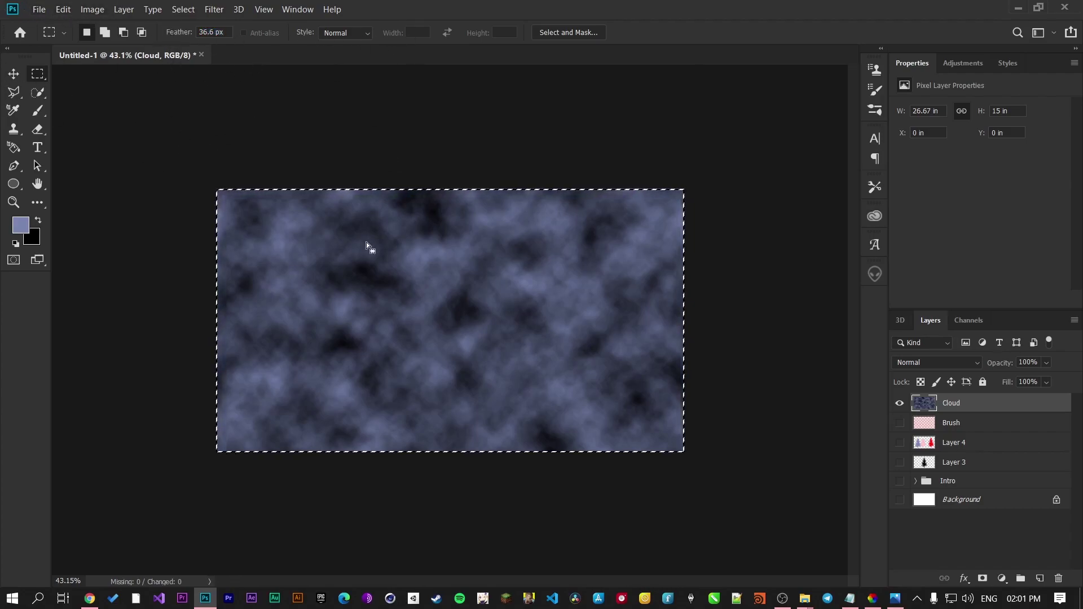
Step: Define the selected cloud texture as a brush preset named Clouds
left_click(63, 9)
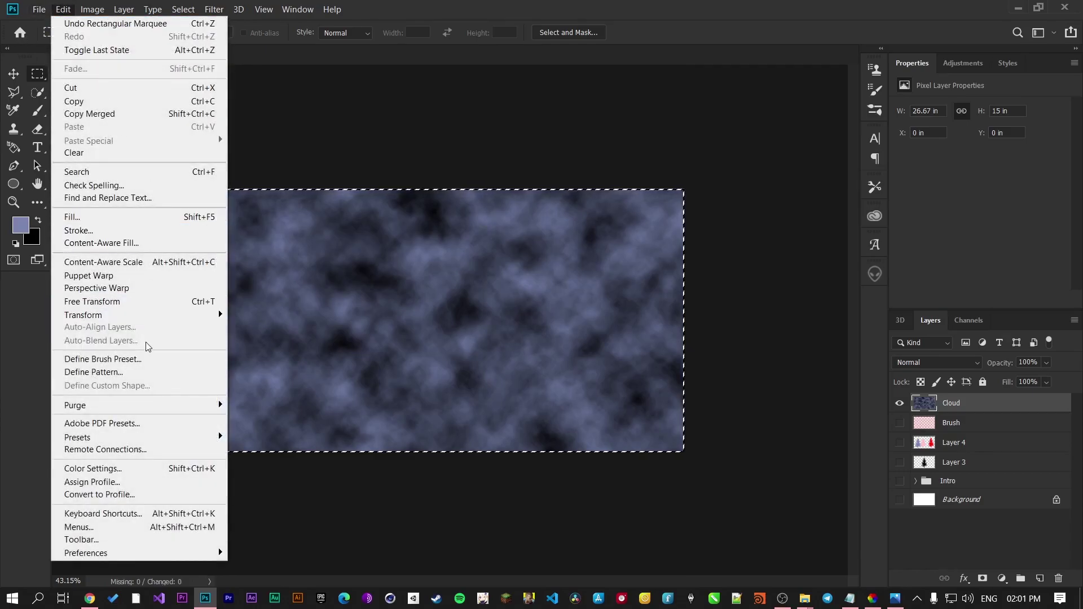
left_click(102, 359)
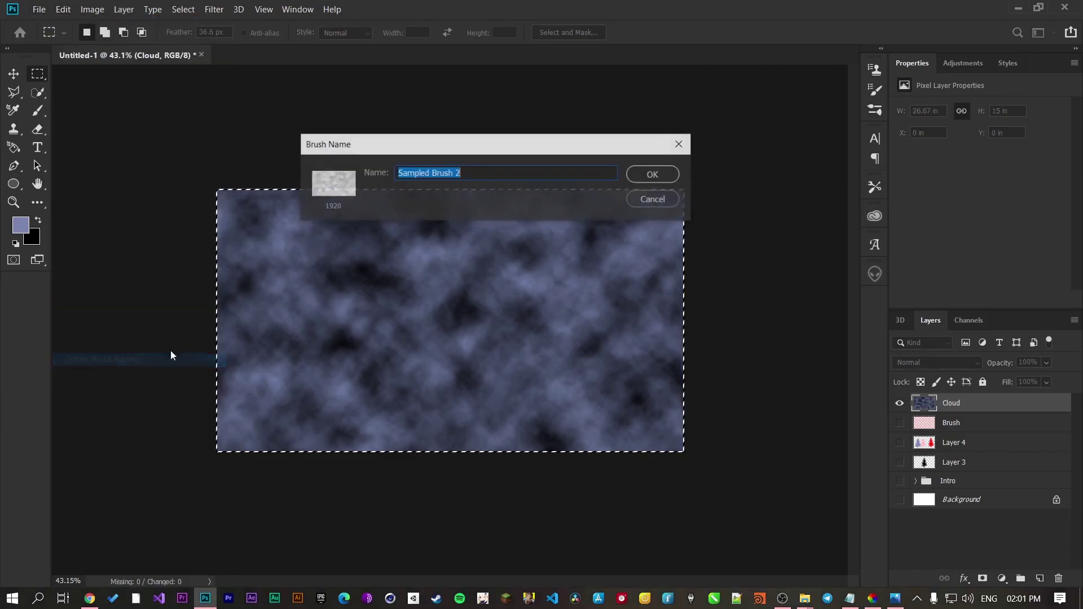
type("Clouds")
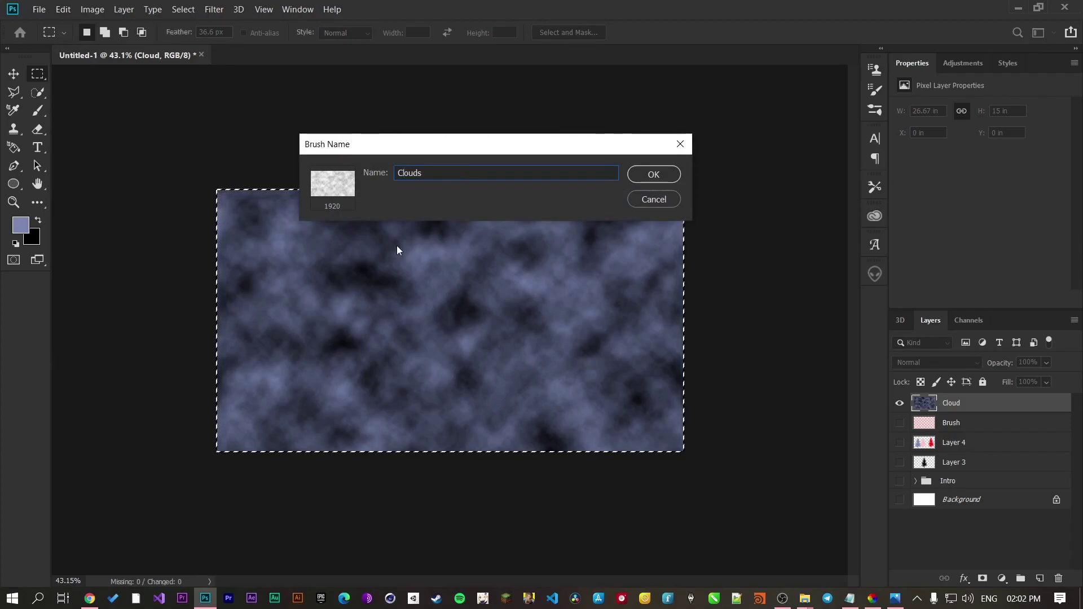
key("Return")
Step: Activate the Brush tool, show and select the Brush layer, and hide the Cloud layer
key("b")
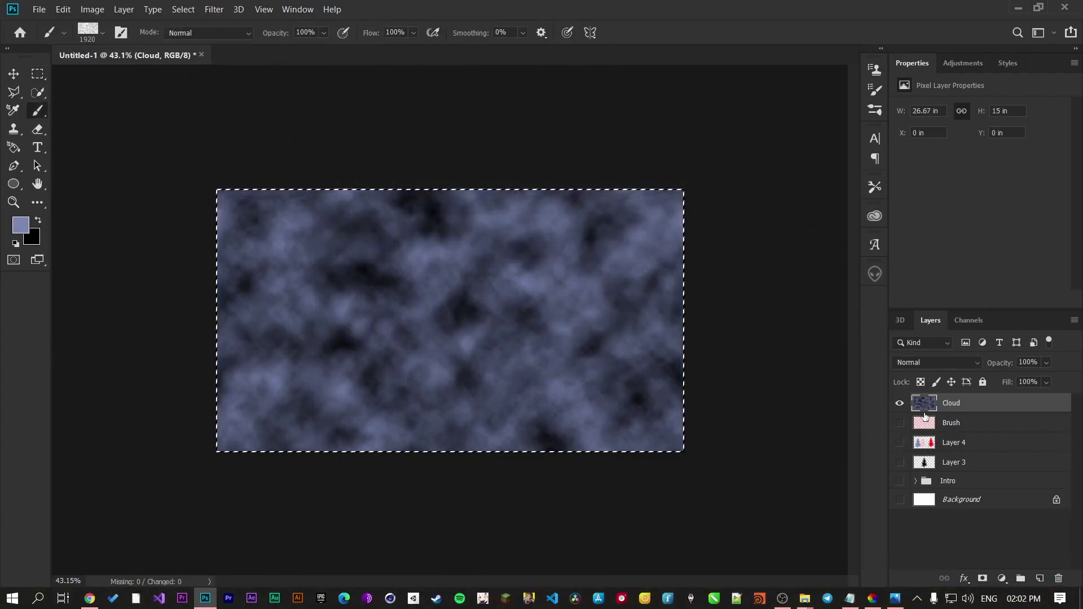
left_click(900, 423)
left_click(899, 404)
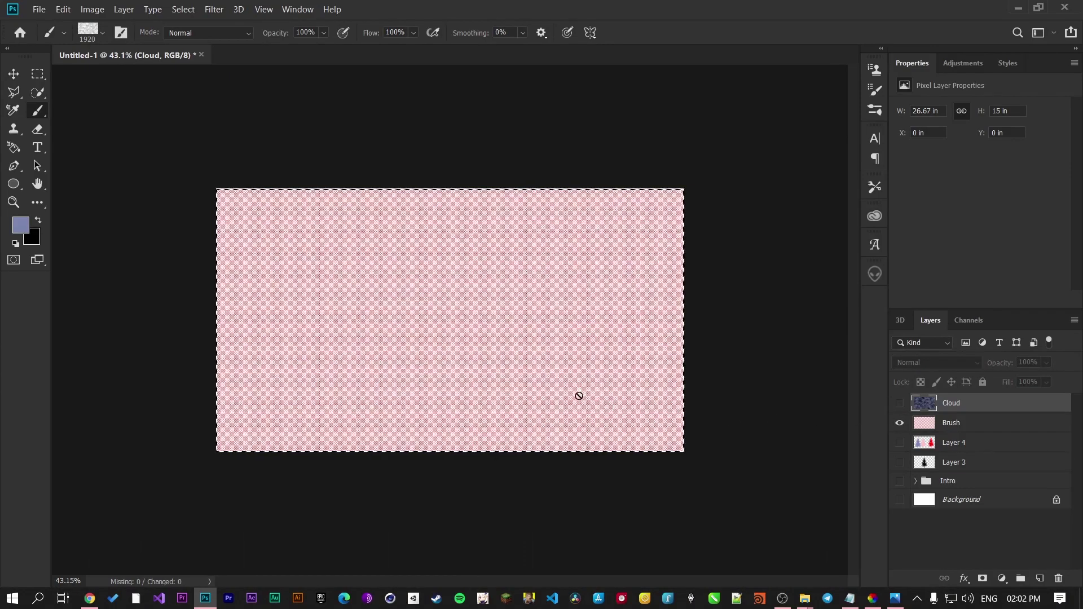
left_click(953, 423)
Step: Reduce the Clouds brush size to 1300 px and stamp it once near the middle of the Brush layer
key("bracketleft")
key("bracketleft")
key("bracketleft")
key("bracketleft")
key("bracketleft")
key("bracketleft")
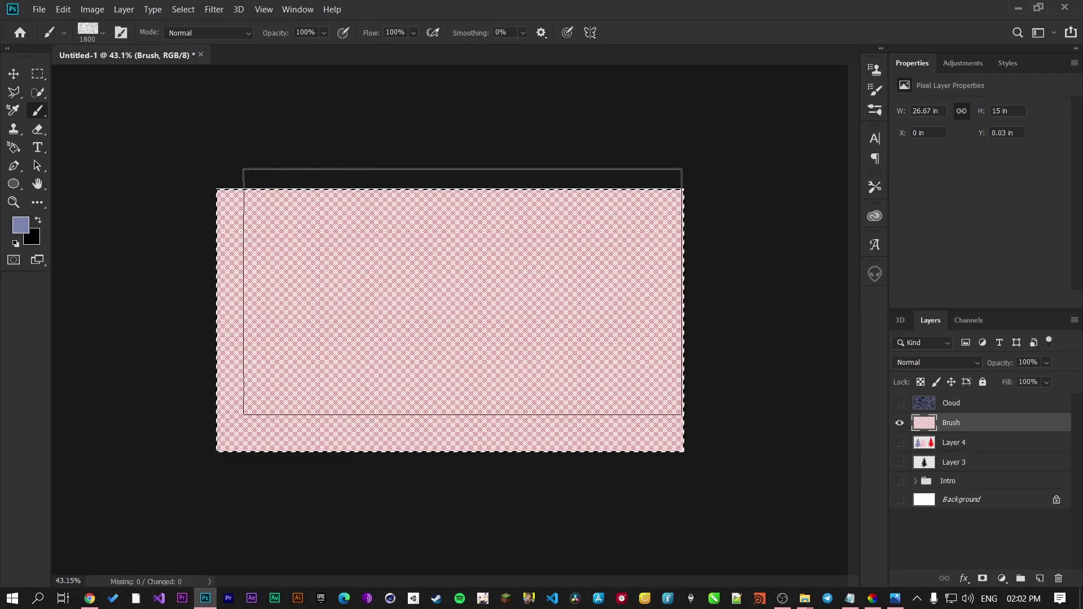
left_click(457, 300)
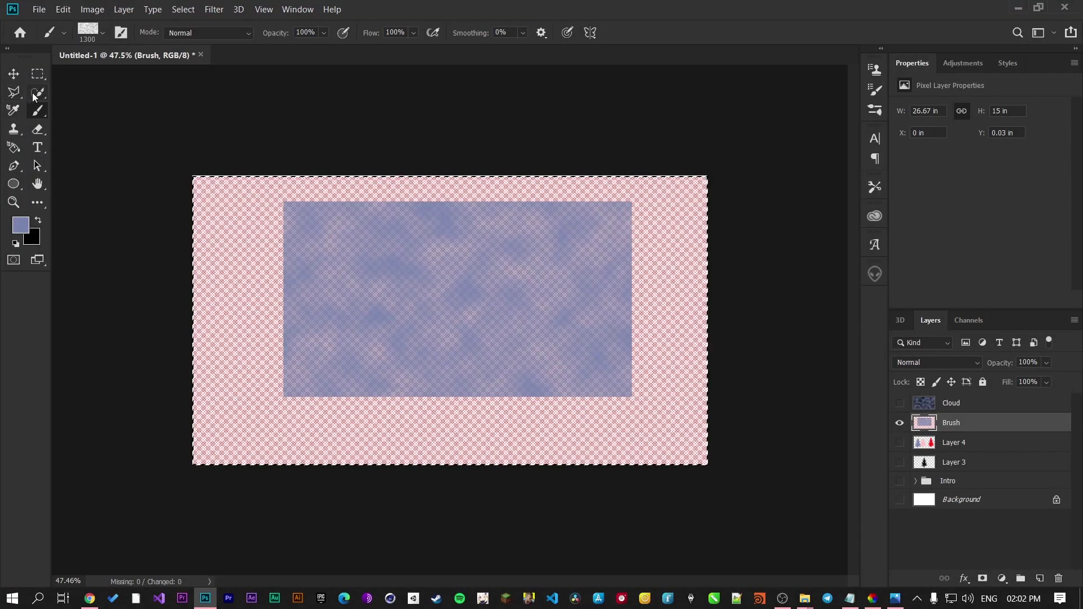
Step: Clear the old selection and outline a cloud shape freehand with the Lasso tool inside the stamped cloud texture
left_click(17, 91)
right_click(19, 93)
left_click(85, 92)
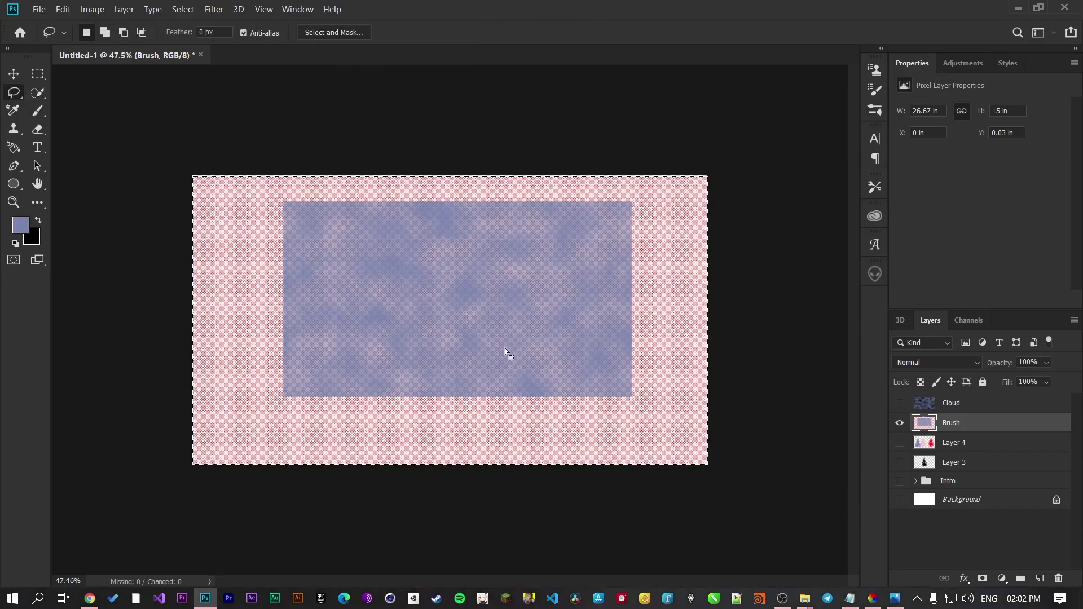
mouse_move(388, 355)
left_mouse_down()
mouse_move(371, 343)
mouse_move(374, 322)
mouse_move(375, 340)
left_mouse_up()
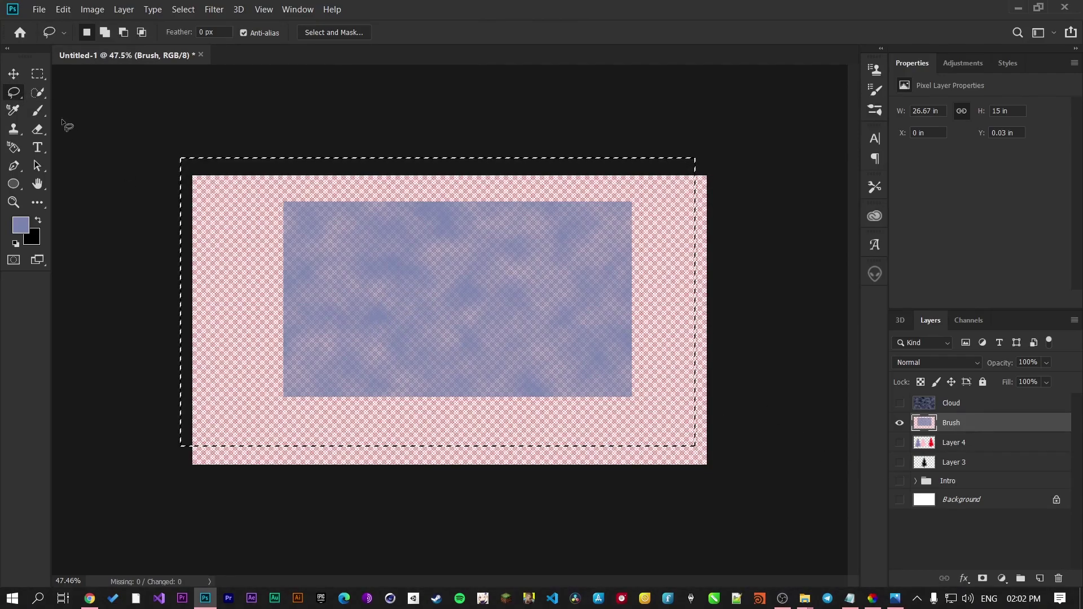
left_click(414, 325)
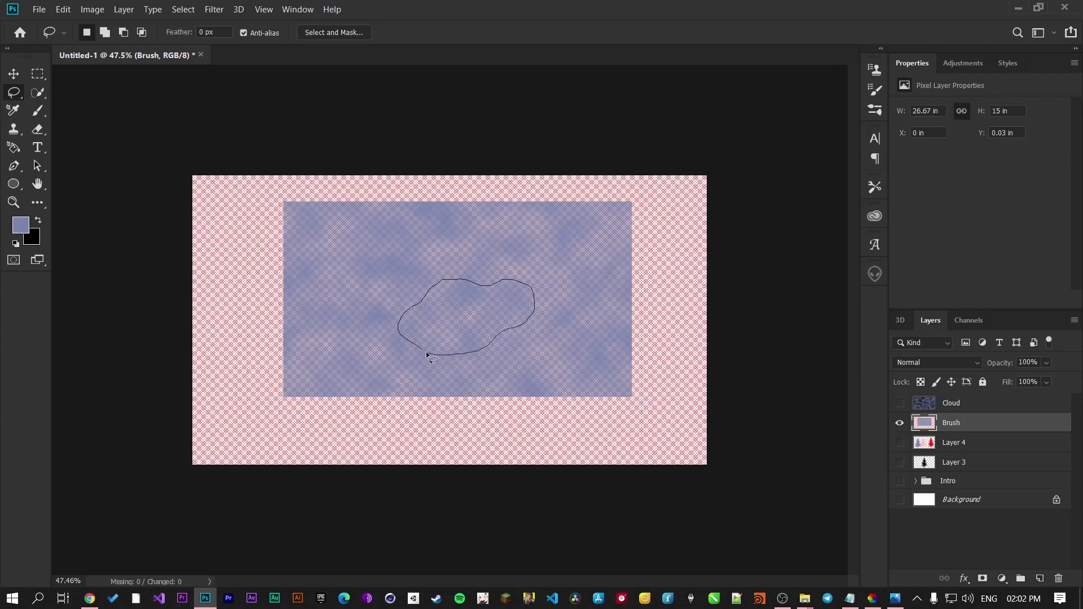
left_click_drag(423, 351, 423, 351)
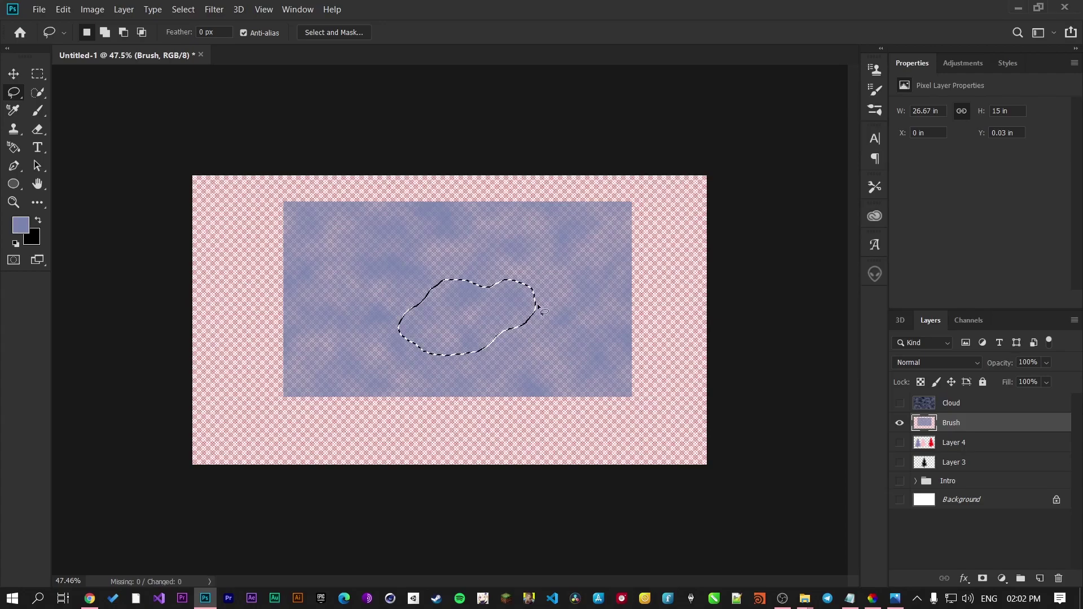
Step: Invert the cloud-shaped selection, delete everything around the shape on the Brush layer, and deselect
key("ctrl+shift+i")
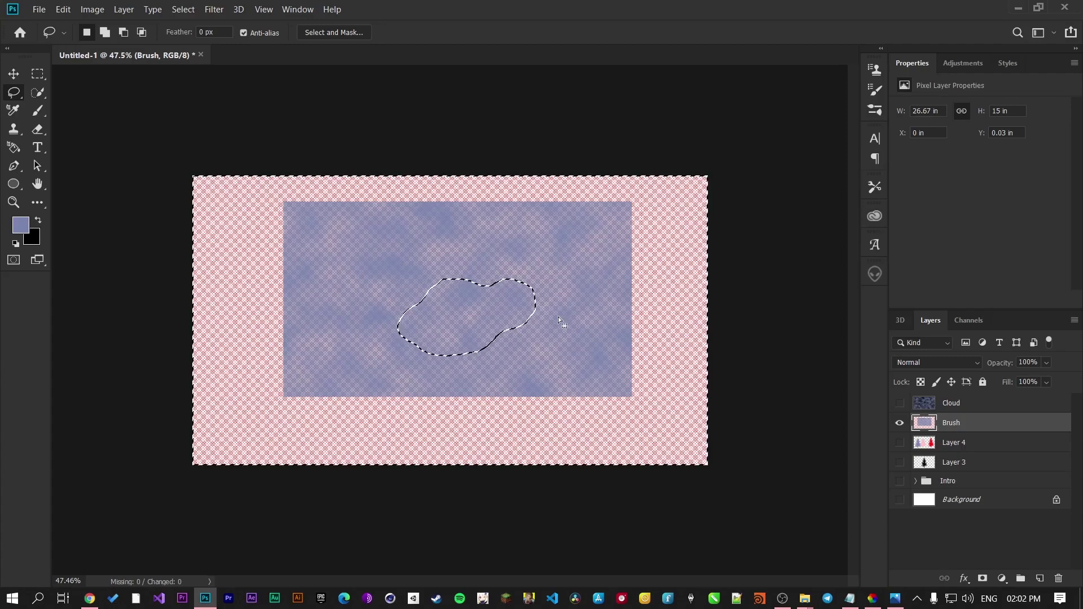
key("Delete")
key("ctrl+d")
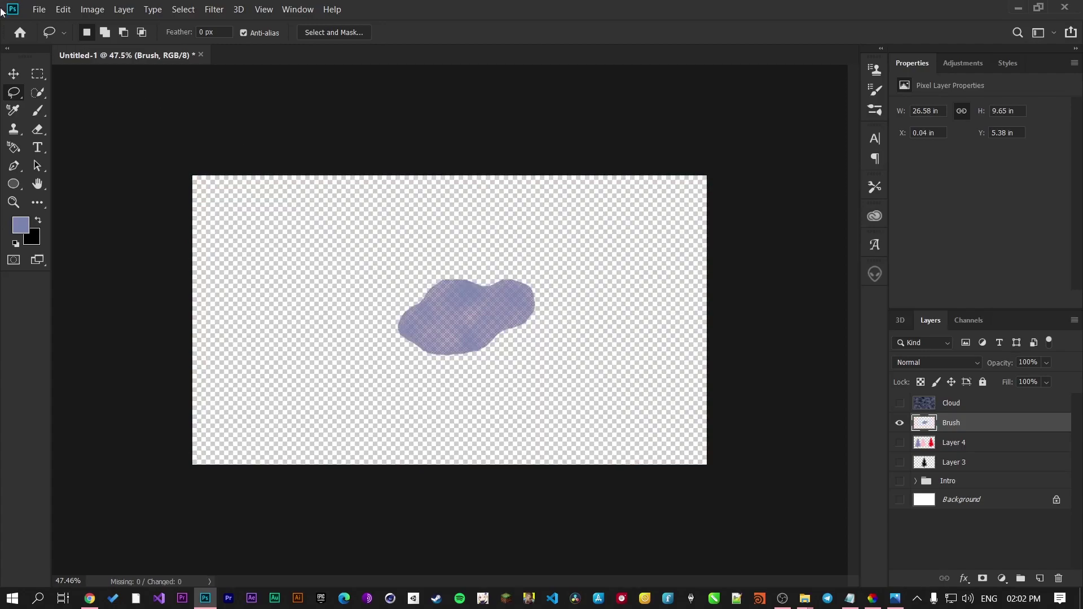
Step: Try moving the cloud-shaped cutout upward with the Move tool, and undo the move
key("v")
left_click_drag(503, 322, 527, 267)
key("ctrl+z")
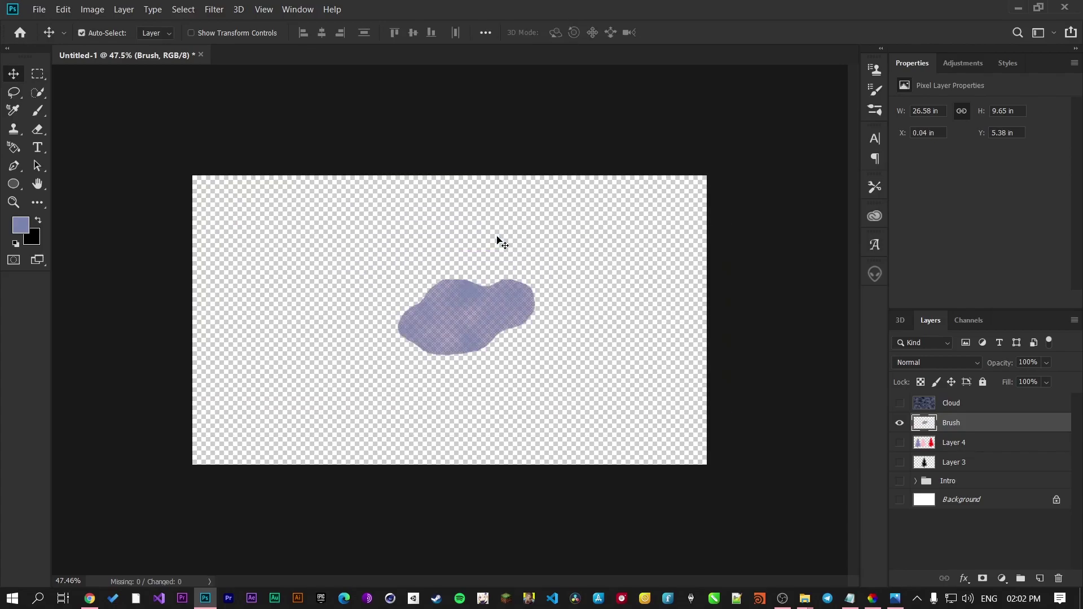
Step: Undo the cutout, the cloud stamp, the layer visibility changes and the rendered clouds, back to the empty Cloud layer
key("ctrl+z")
key("ctrl+z")
key("ctrl+z")
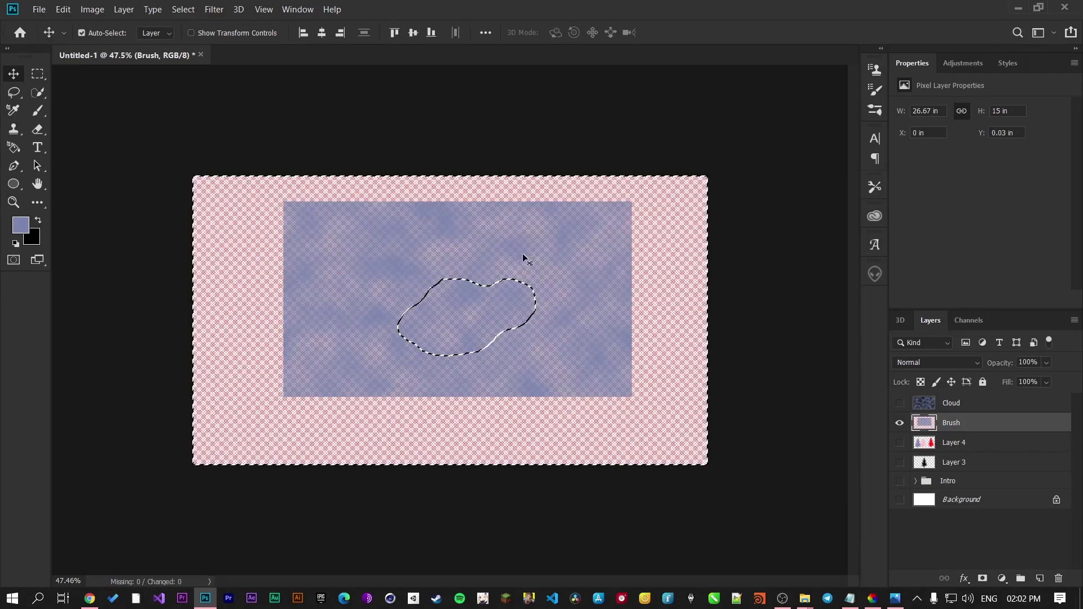
key("ctrl+z")
key("ctrl+z")
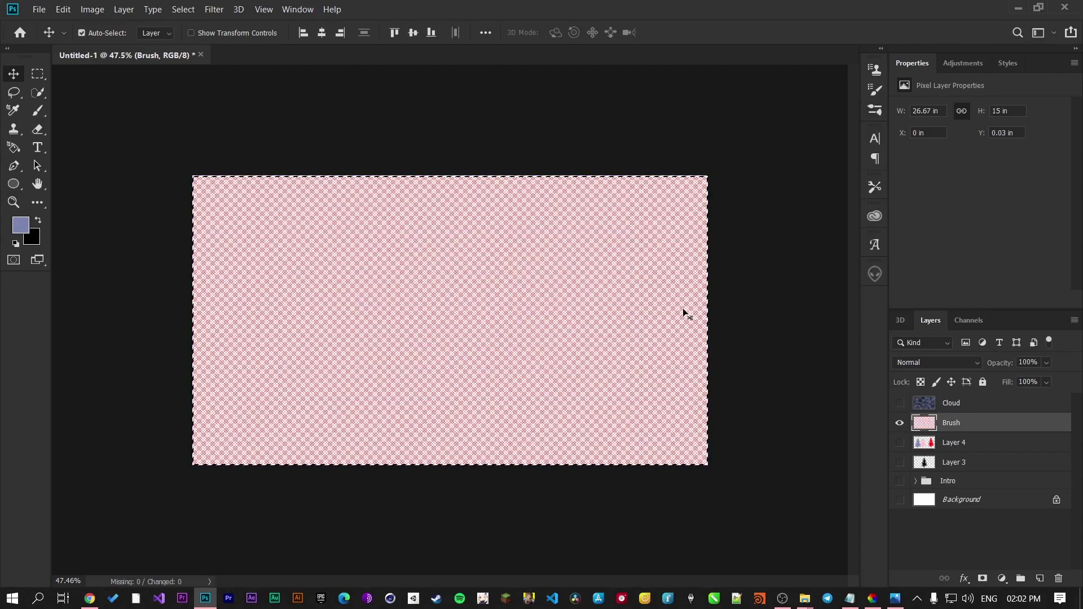
key("ctrl+z")
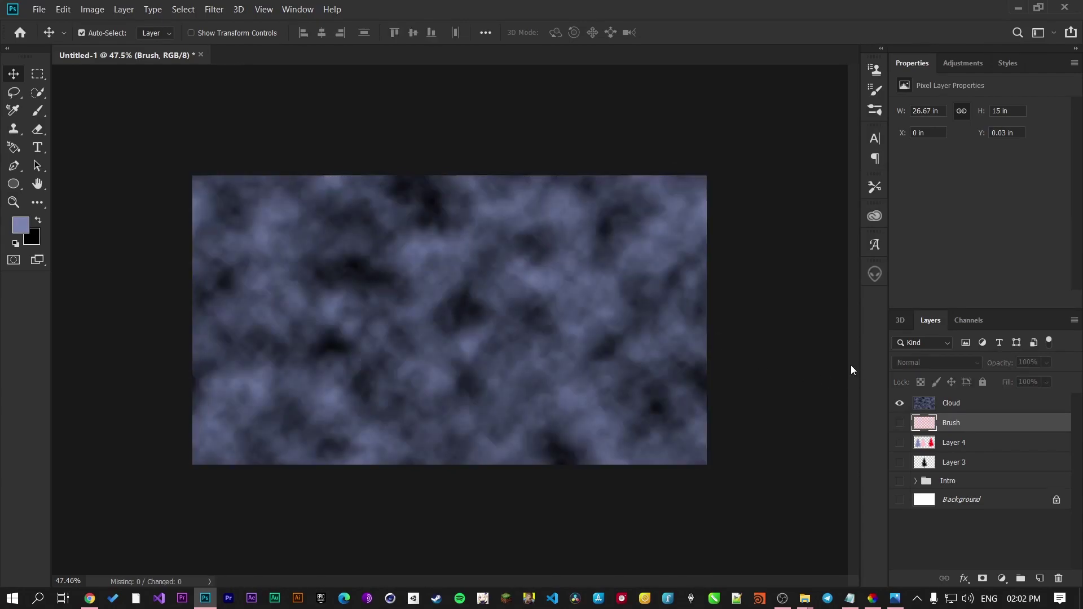
key("ctrl+z")
key("ctrl")
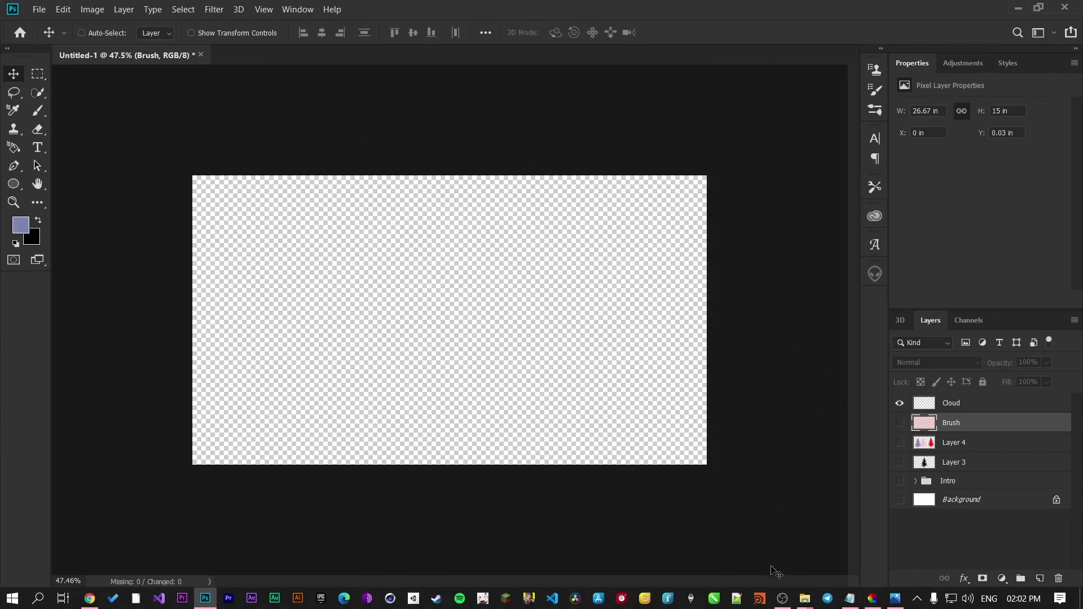
left_click(783, 598)
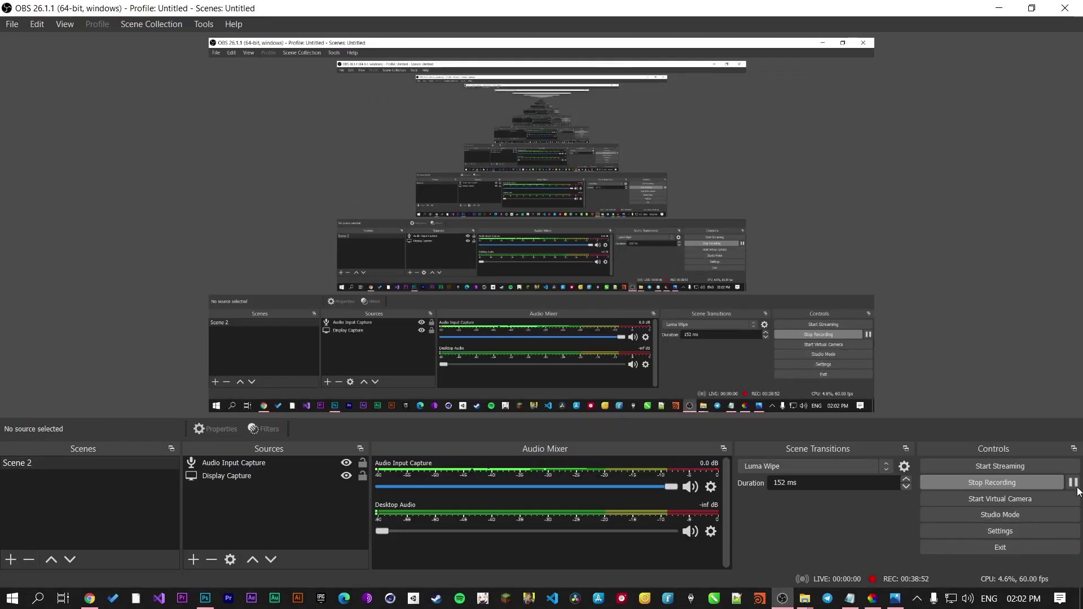
left_click(85, 602)
left_click(299, 39)
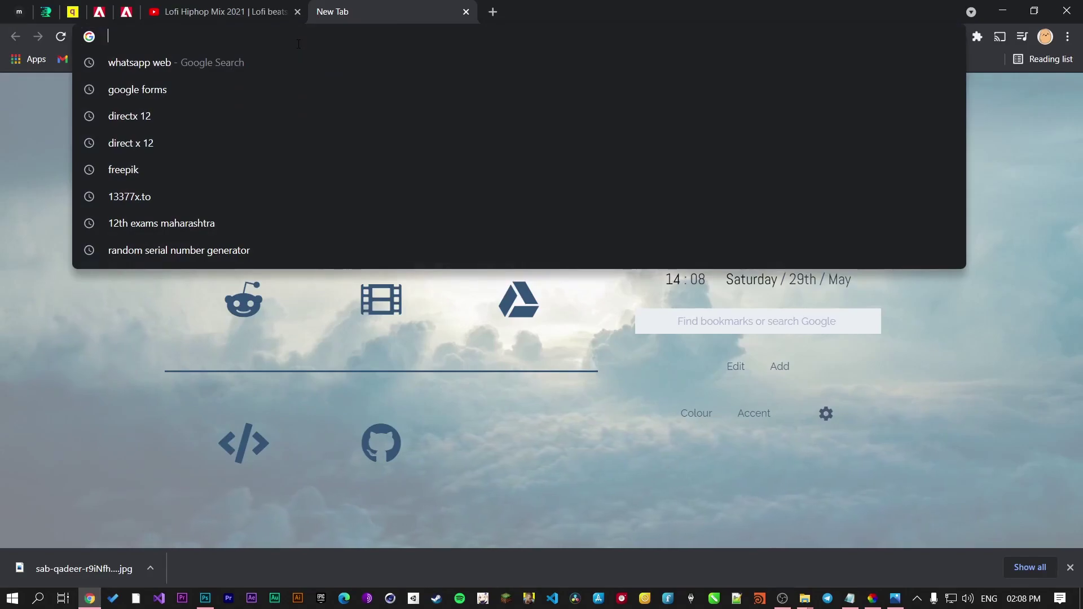
left_click(304, 521)
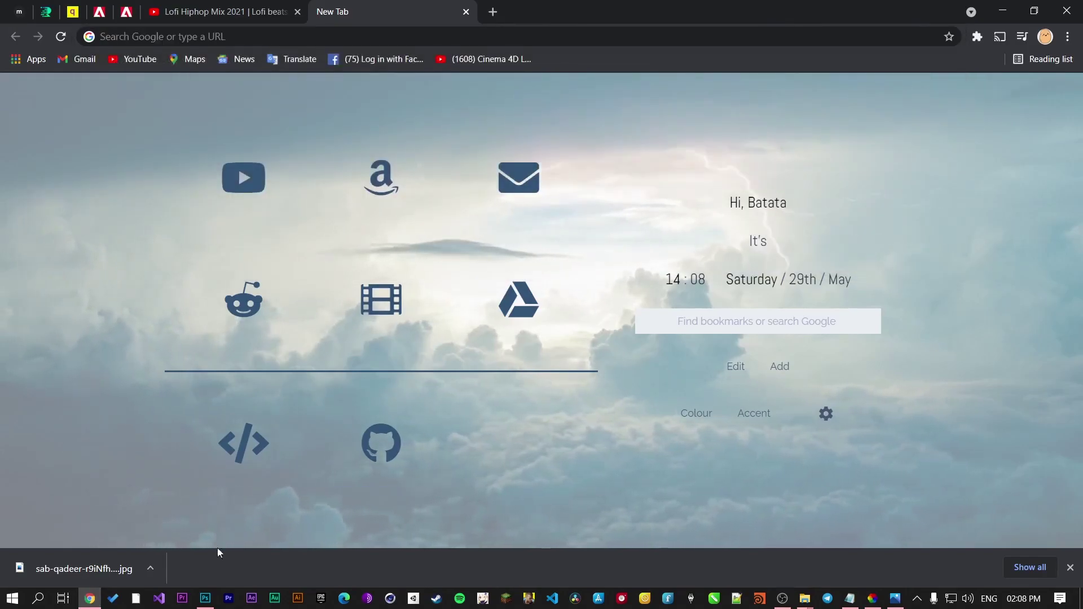
left_click(205, 598)
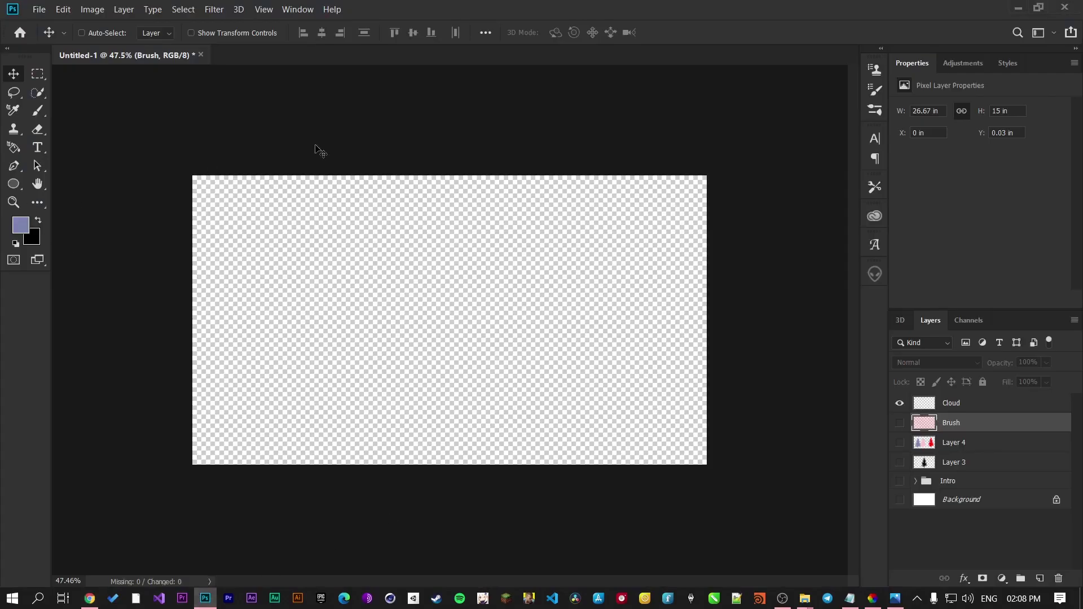
Step: Switch to Chrome and open the unsplash.com website
left_click(95, 600)
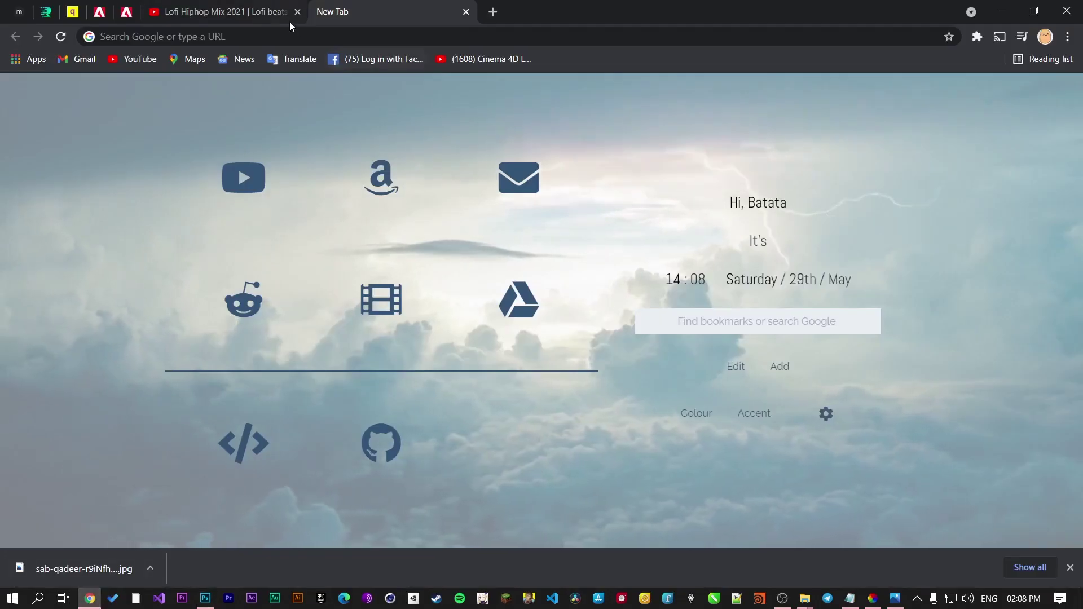
left_click(302, 37)
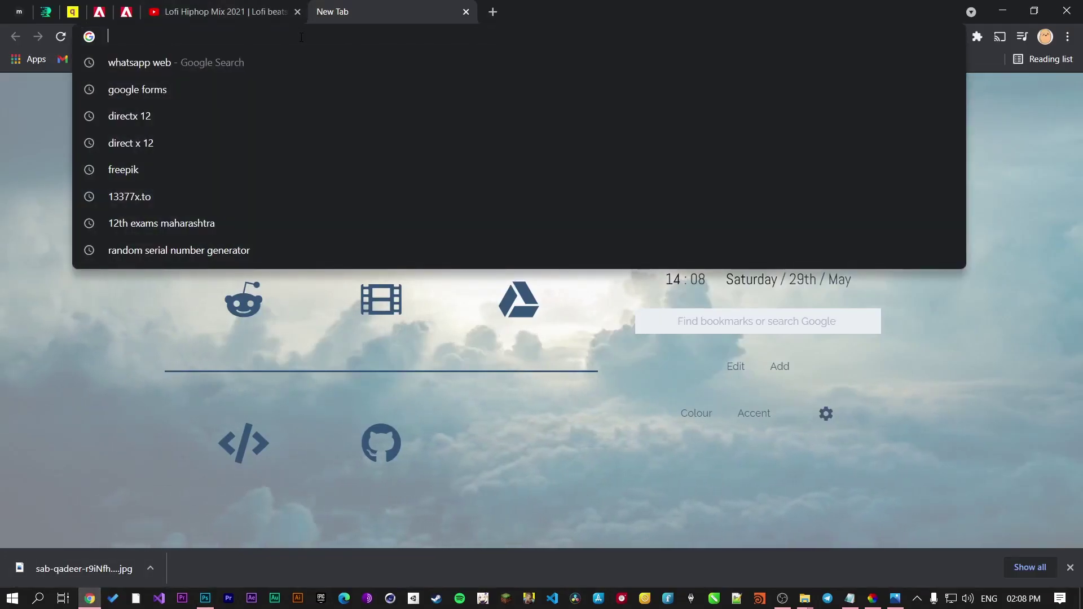
type("U")
type("s")
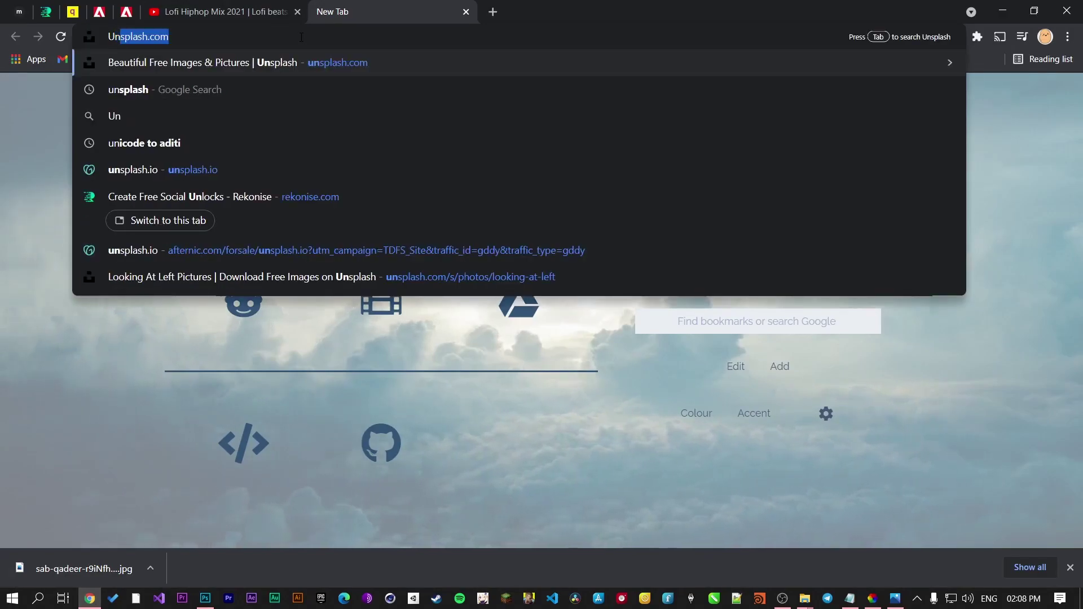
key("Return")
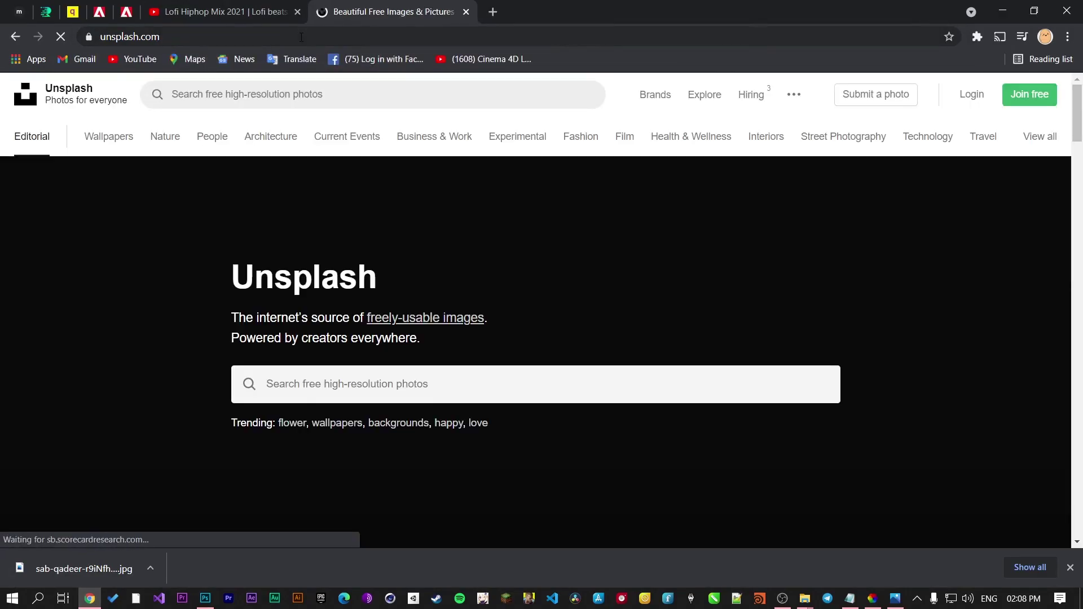
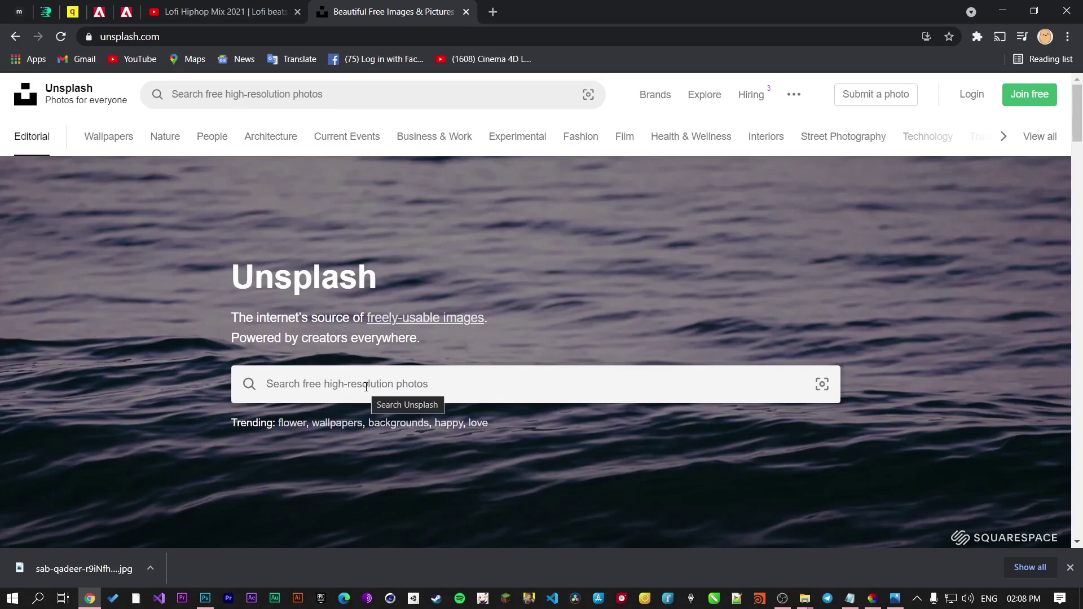
Step: Search Unsplash for "cloud" photos
left_click(367, 386)
type("Clud")
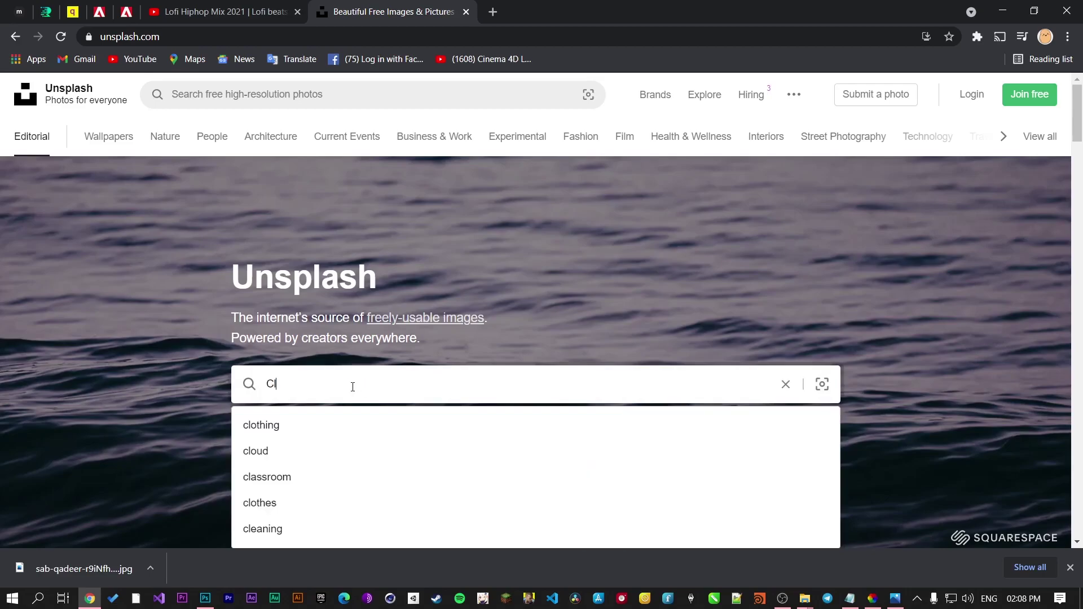
key("BackSpace")
key("BackSpace")
type("oud")
key("Return")
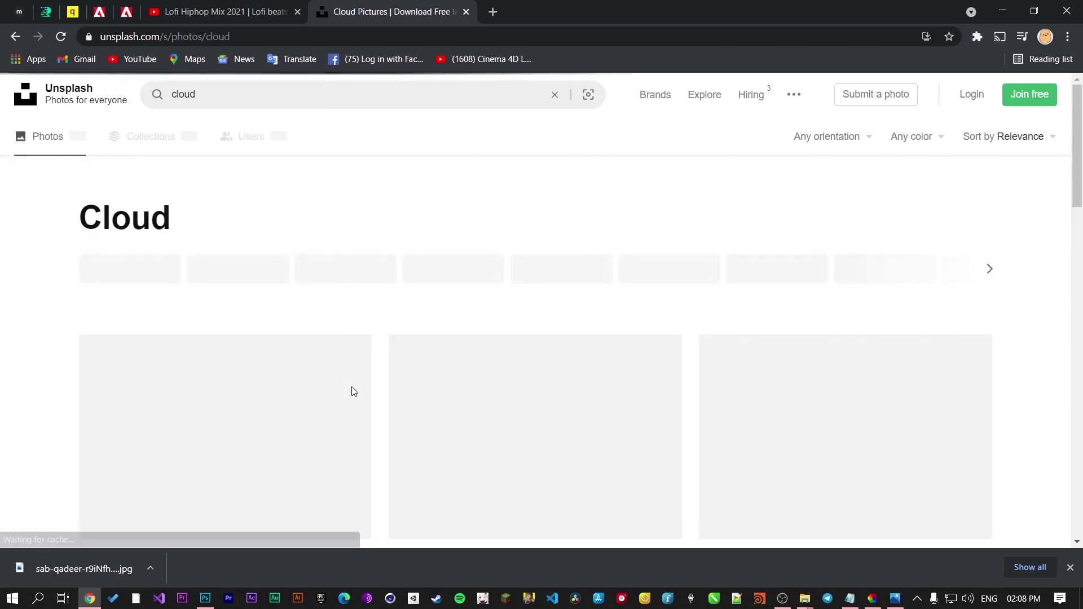
Step: Browse the cloud photo results for isolated, high-contrast clouds suitable as source images for a custom brush
scroll(355, 378, "down", 4)
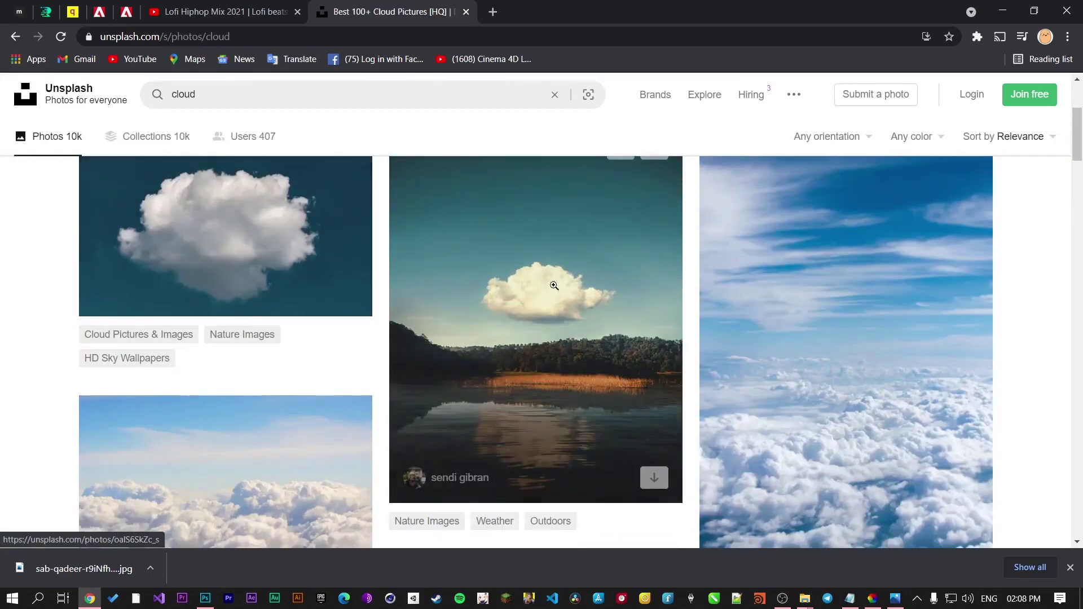
scroll(615, 355, "down", 1)
scroll(661, 323, "up", 3)
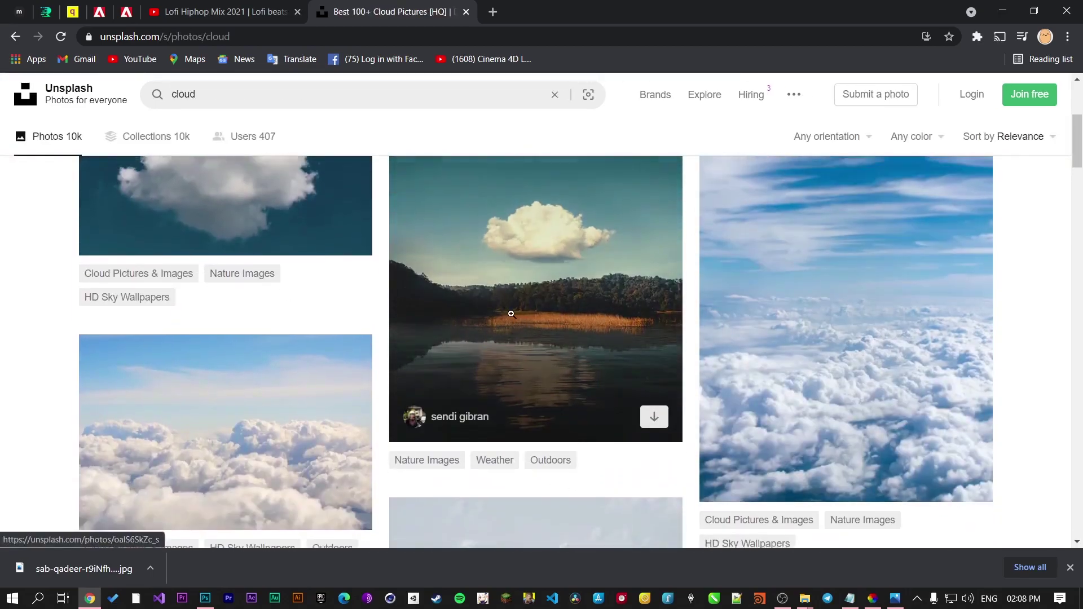
scroll(798, 406, "down", 10)
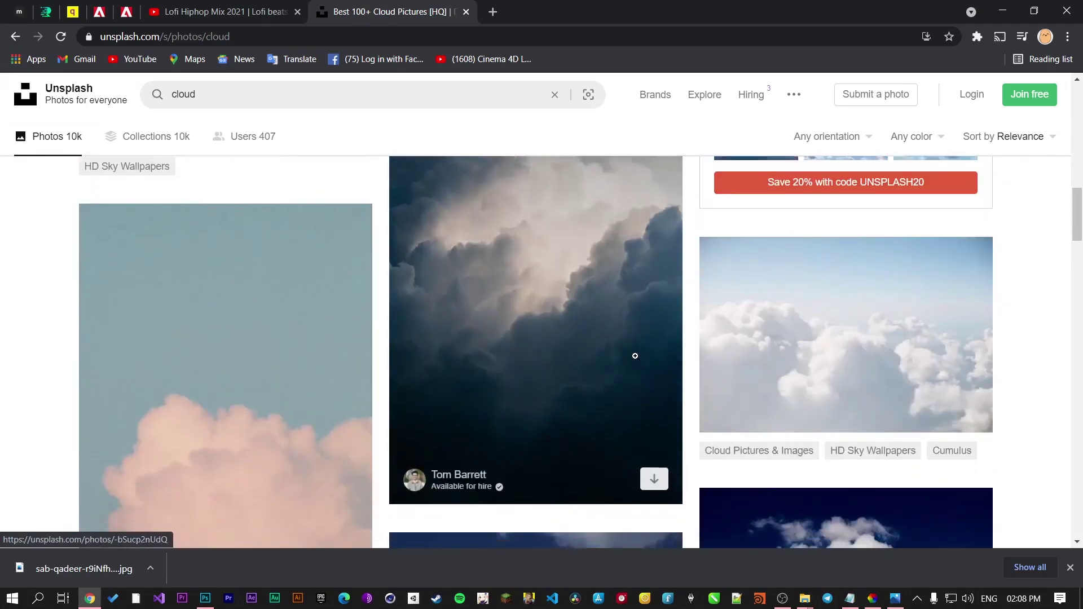
scroll(544, 350, "down", 4)
scroll(544, 350, "down", 10)
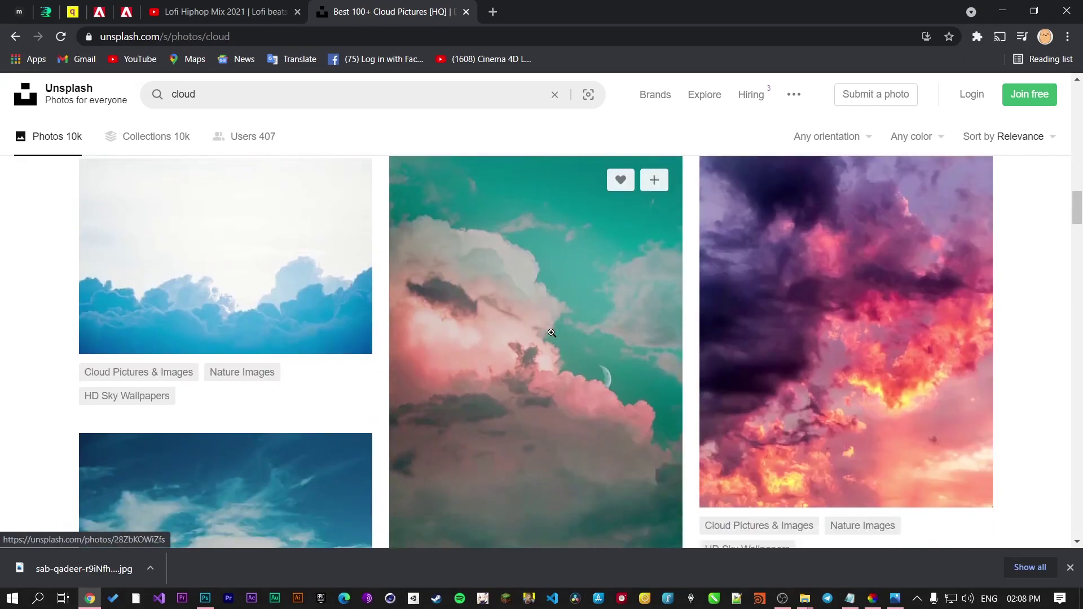
scroll(552, 334, "down", 10)
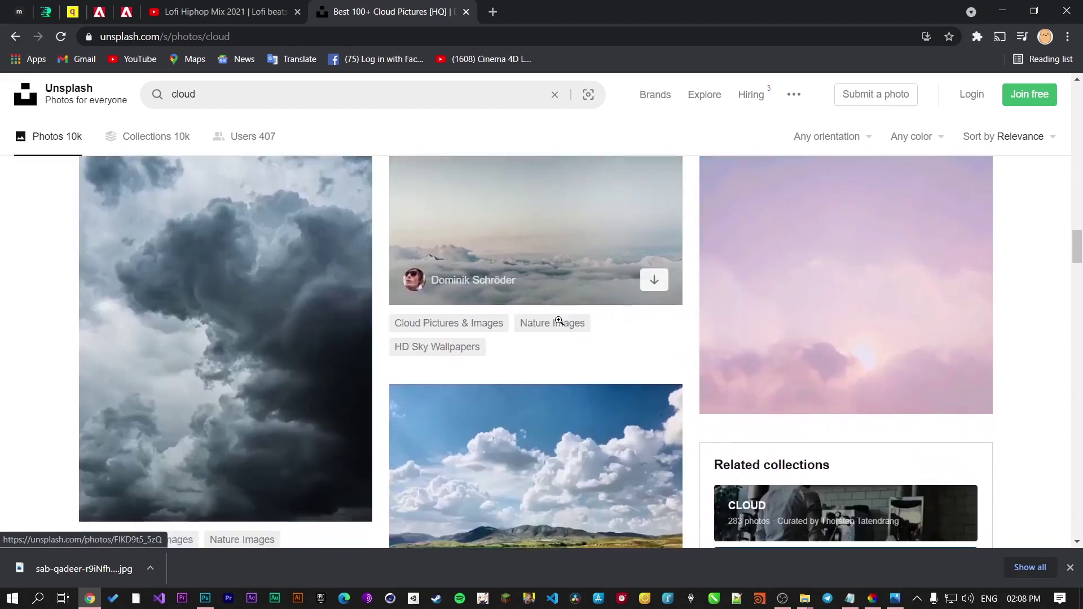
scroll(558, 324, "down", 10)
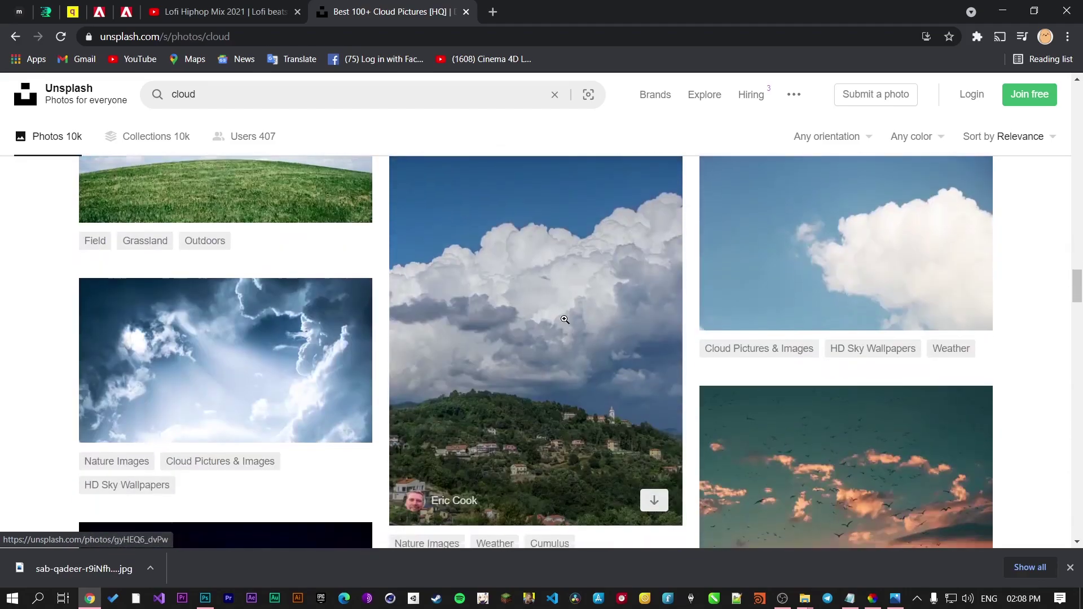
scroll(564, 319, "down", 7)
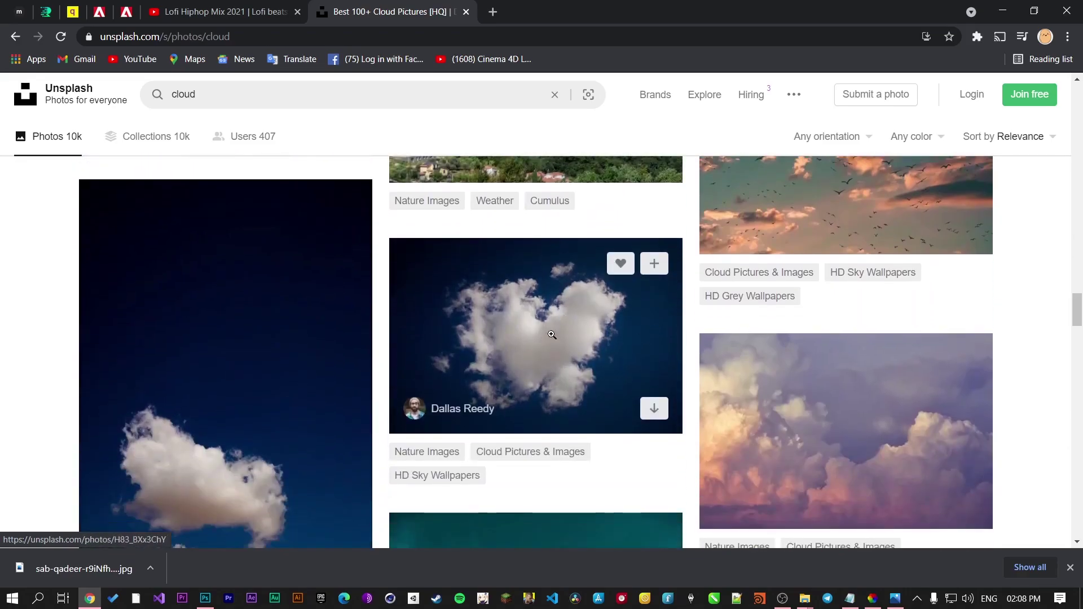
scroll(456, 351, "down", 10)
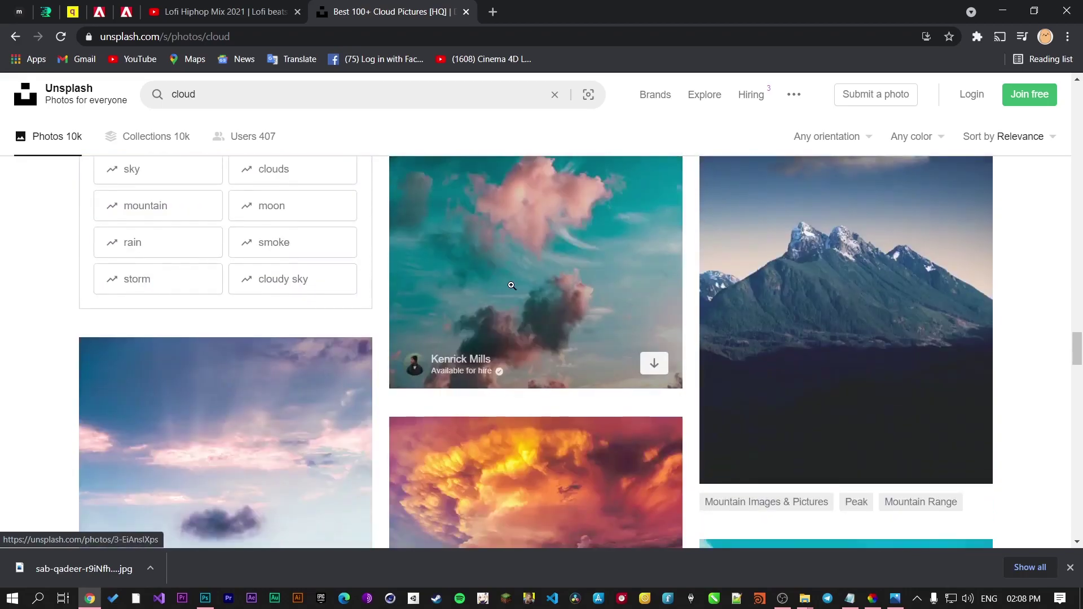
scroll(513, 286, "down", 10)
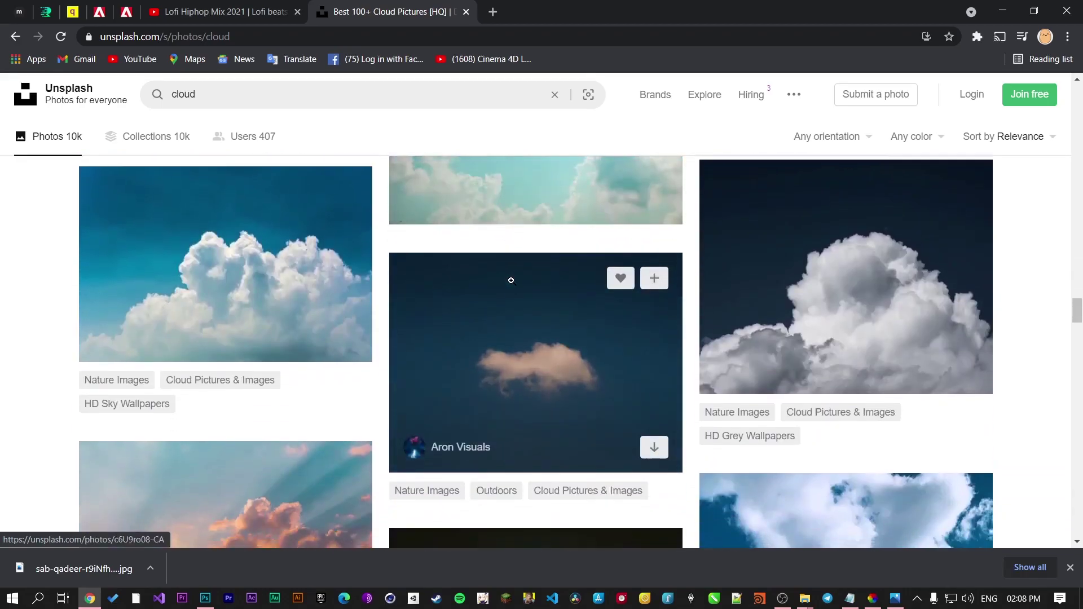
scroll(511, 280, "down", 9)
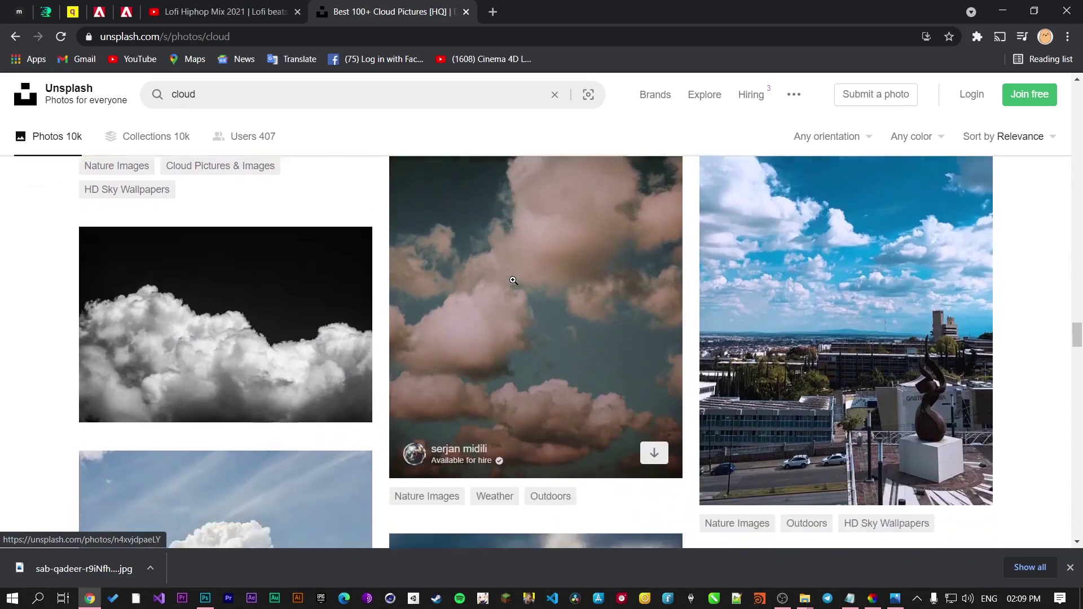
scroll(499, 299, "up", 3)
scroll(632, 344, "down", 6)
scroll(632, 344, "down", 5)
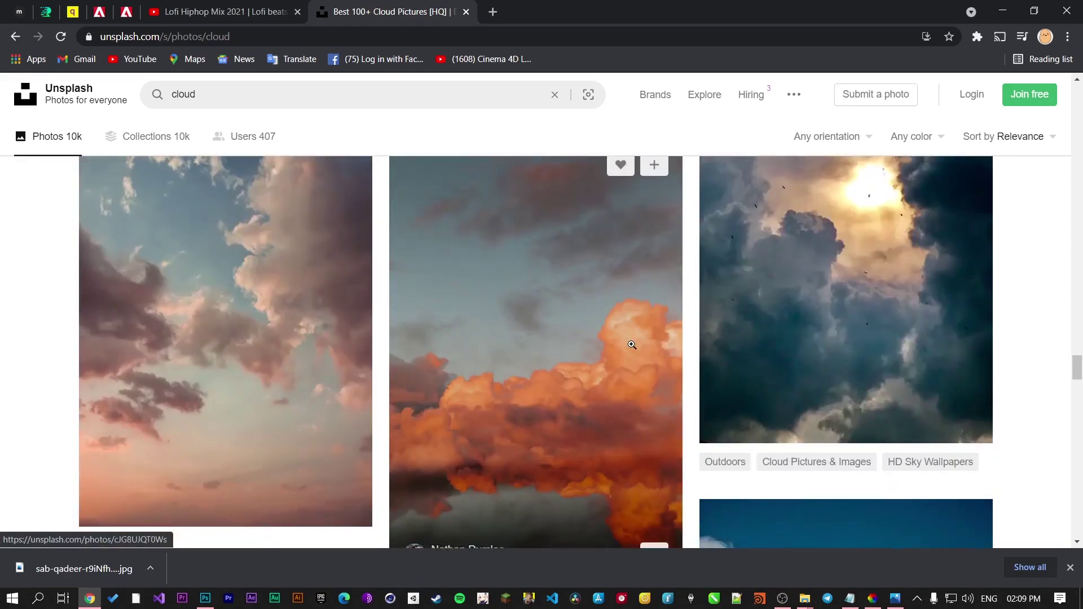
scroll(632, 344, "down", 3)
scroll(632, 344, "down", 4)
scroll(480, 327, "down", 3)
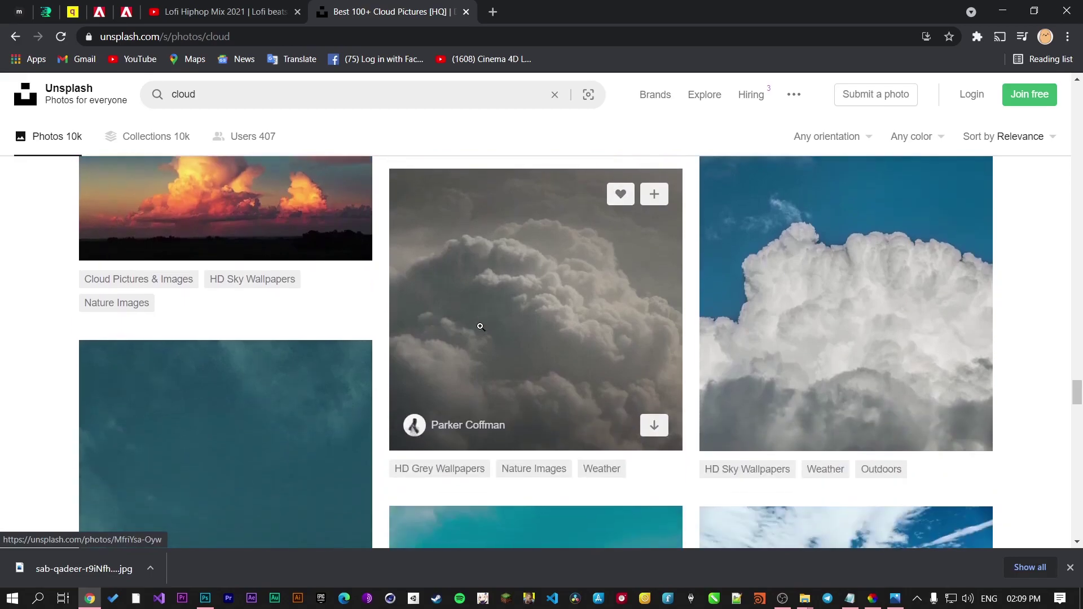
scroll(477, 326, "down", 5)
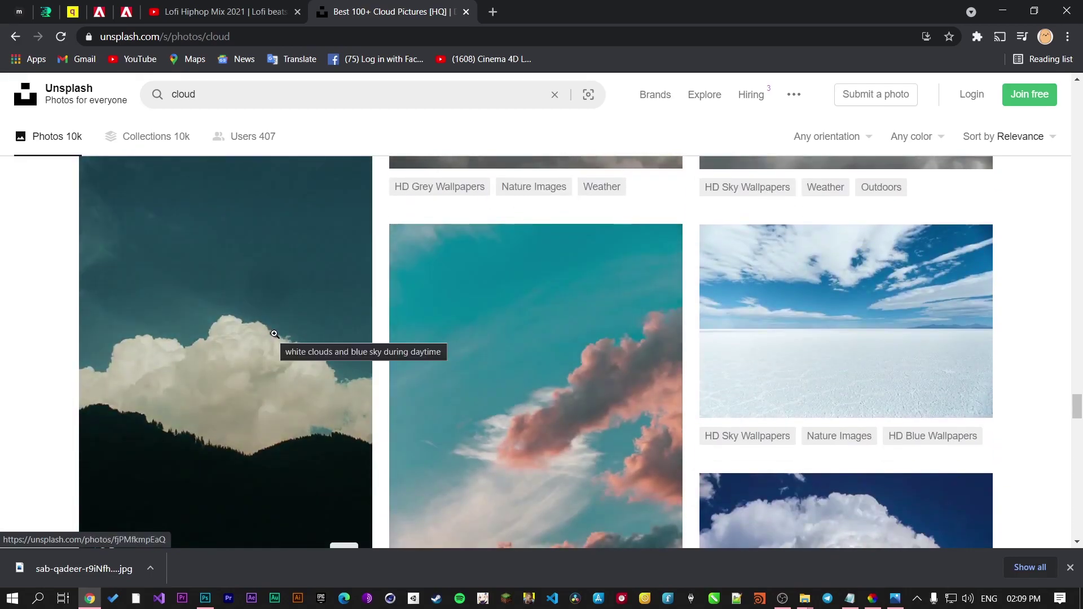
scroll(255, 265, "down", 3)
scroll(261, 258, "down", 4)
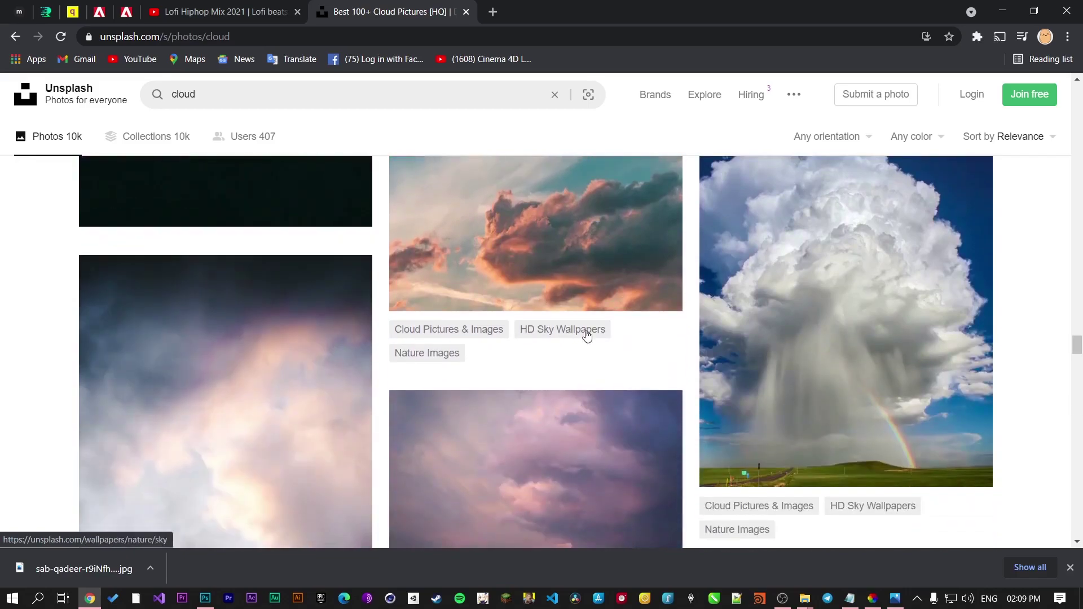
scroll(317, 308, "down", 10)
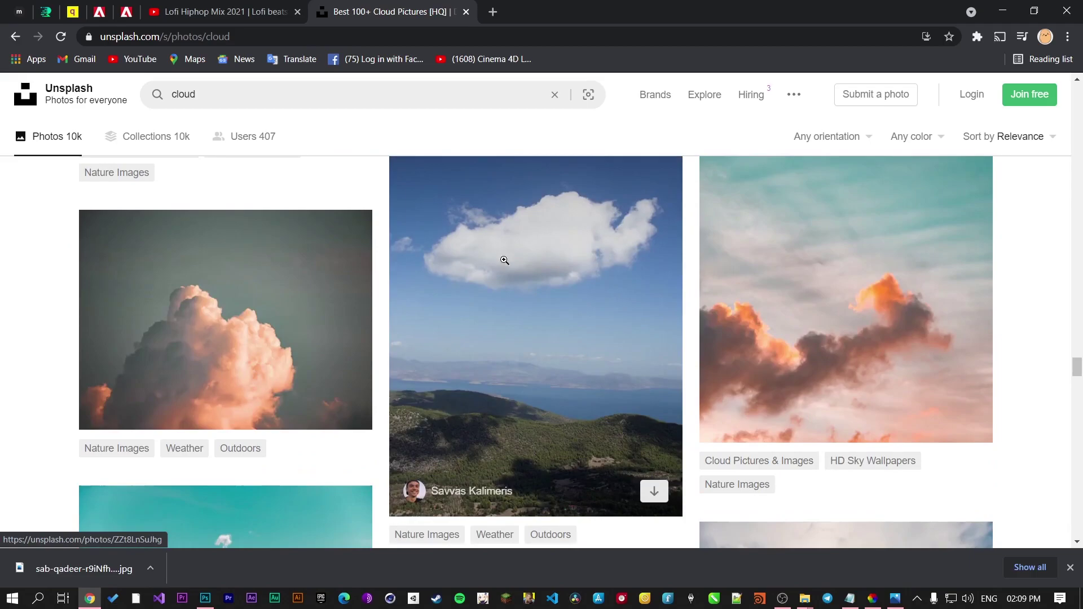
scroll(528, 269, "down", 9)
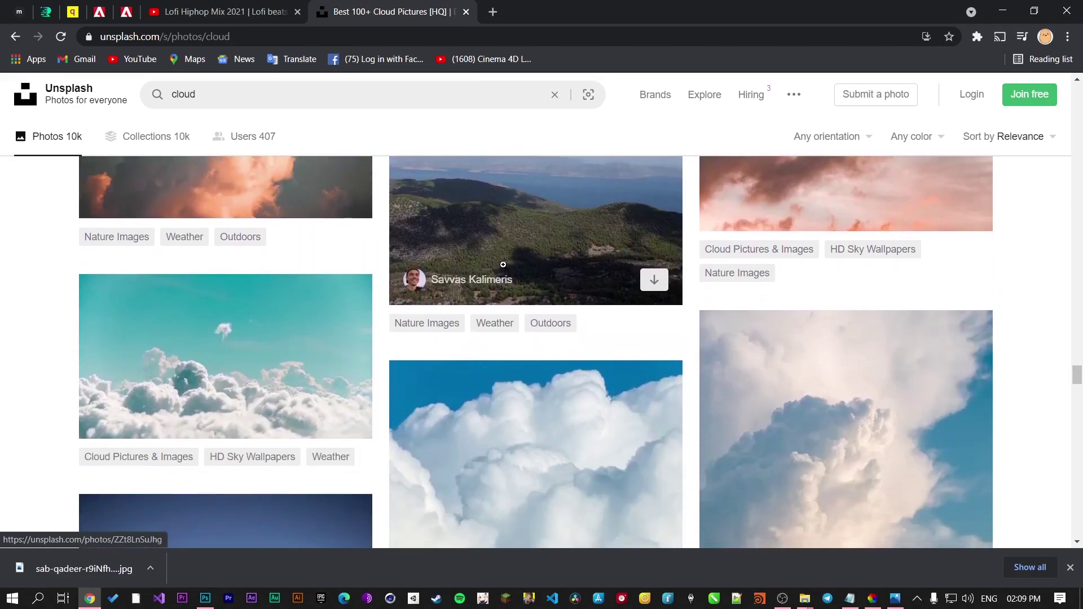
scroll(499, 264, "down", 3)
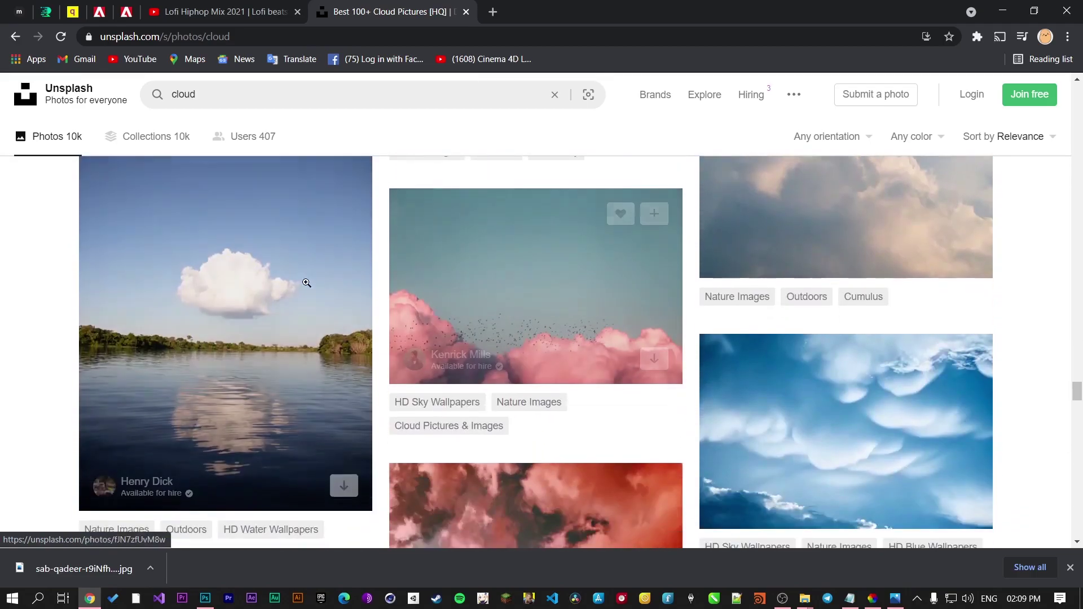
scroll(481, 278, "down", 12)
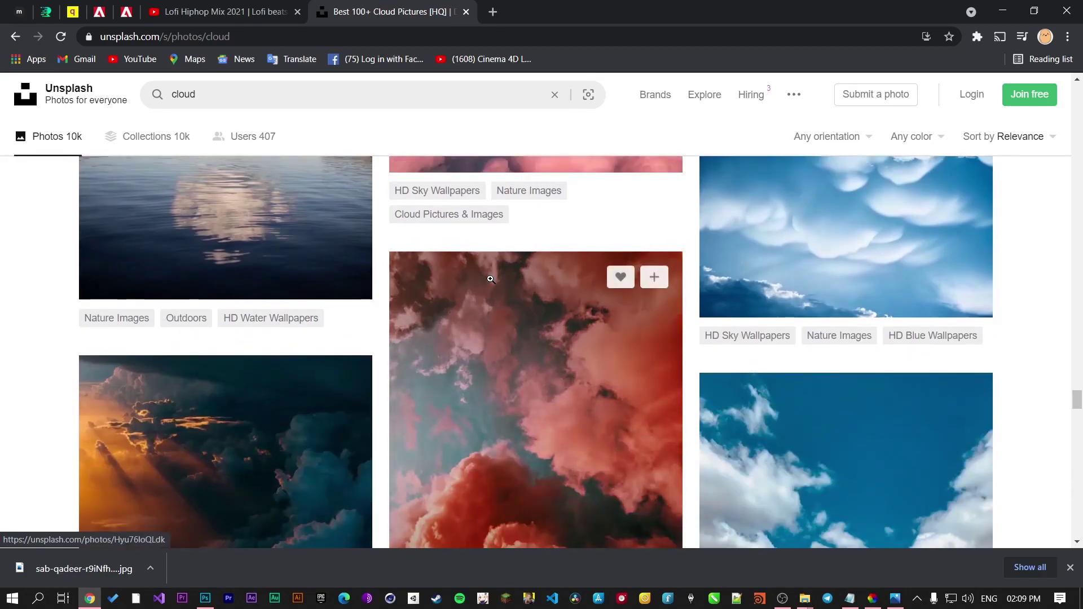
scroll(484, 280, "down", 5)
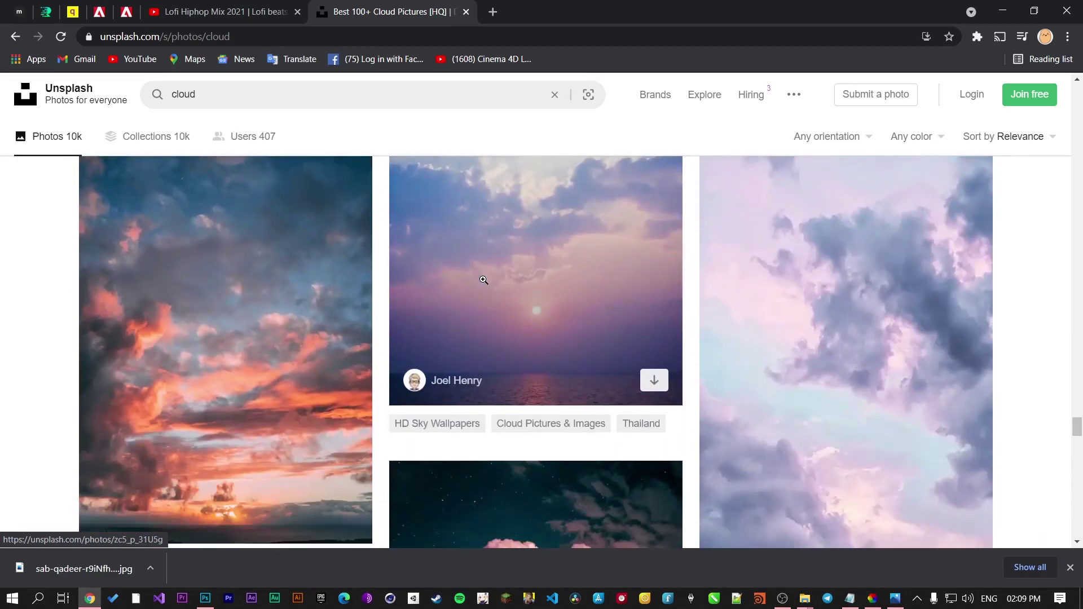
scroll(483, 280, "down", 6)
scroll(508, 285, "up", 4)
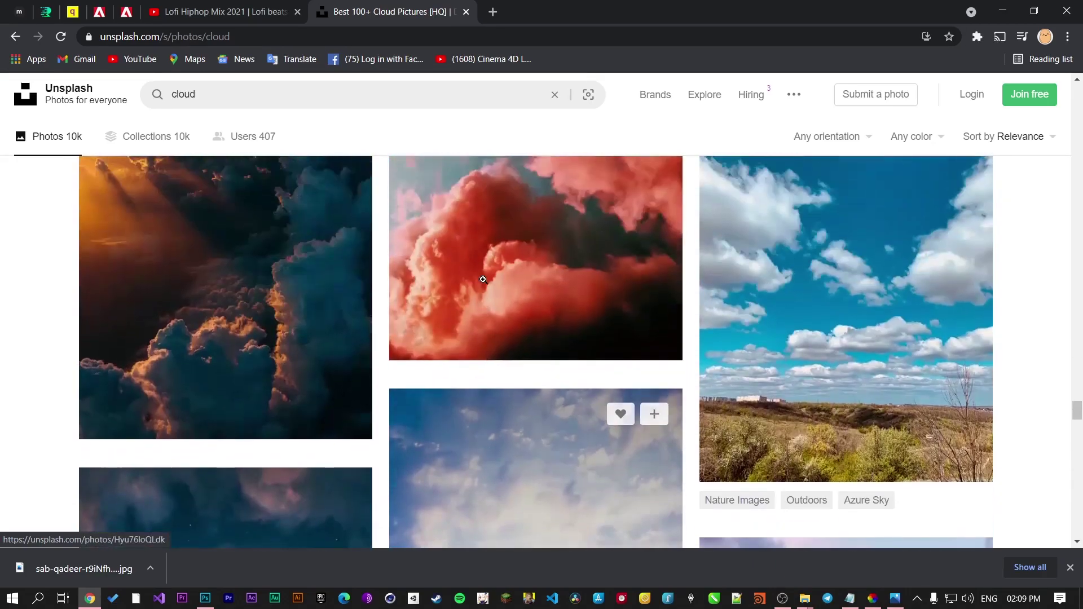
scroll(564, 291, "down", 3)
scroll(505, 203, "up", 10)
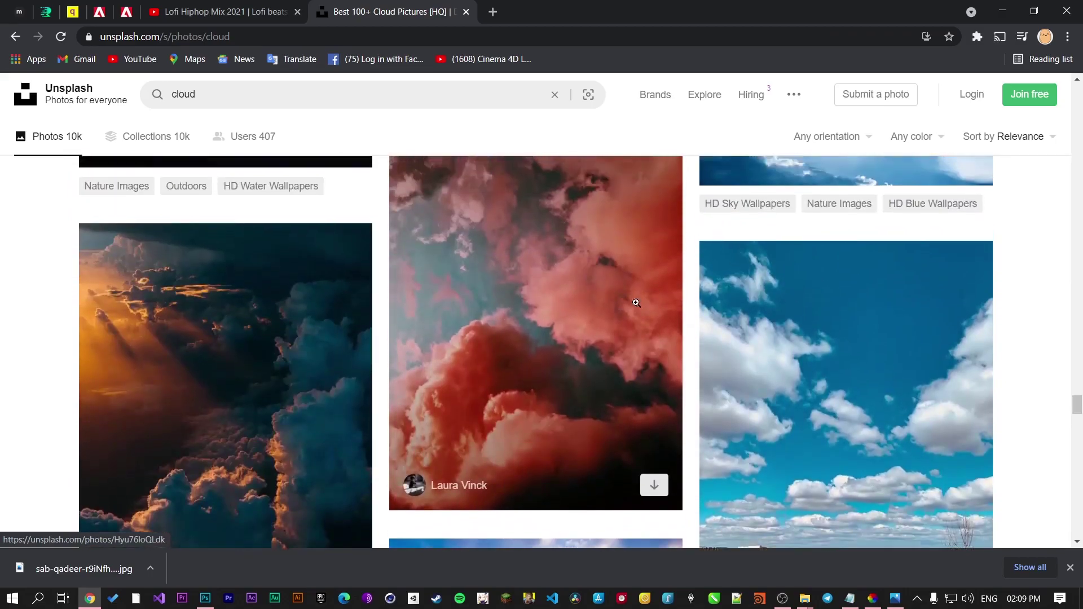
scroll(910, 439, "down", 3)
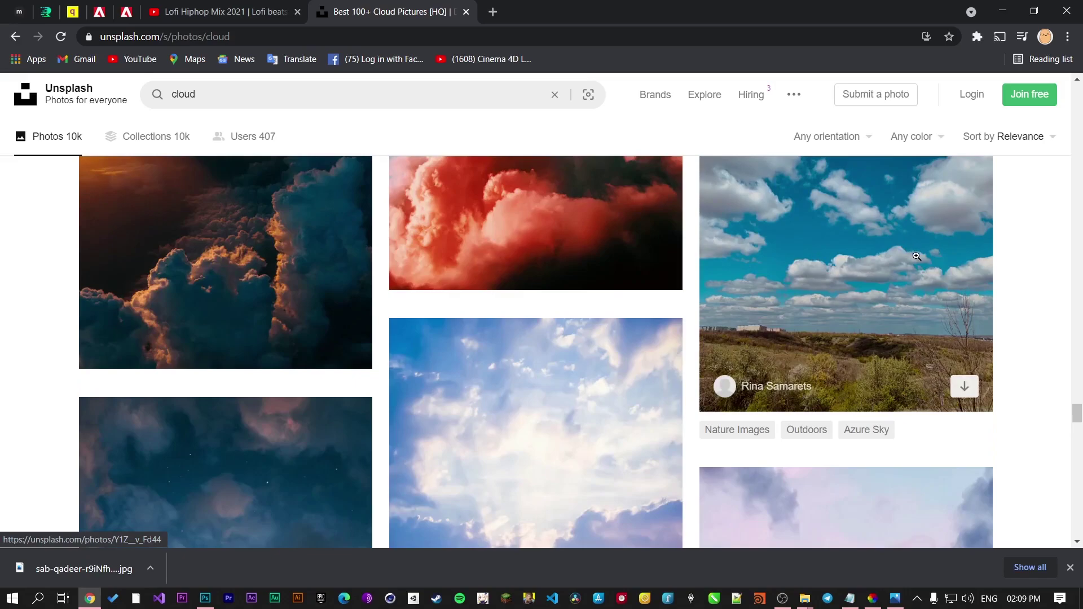
scroll(918, 256, "down", 2)
scroll(903, 265, "up", 3)
scroll(891, 276, "down", 10)
scroll(886, 280, "up", 1)
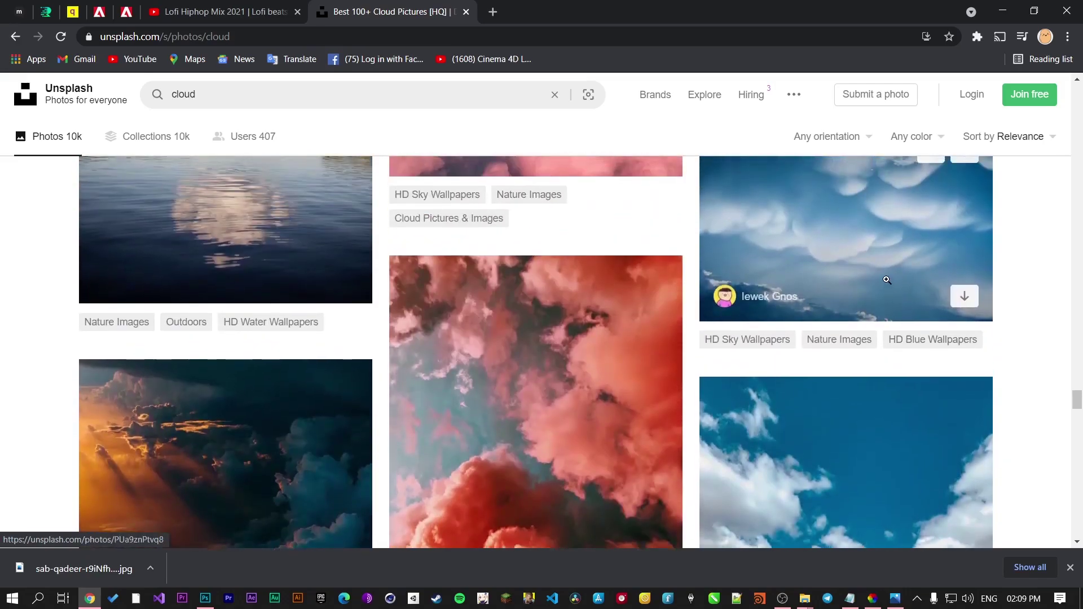
scroll(887, 280, "up", 5)
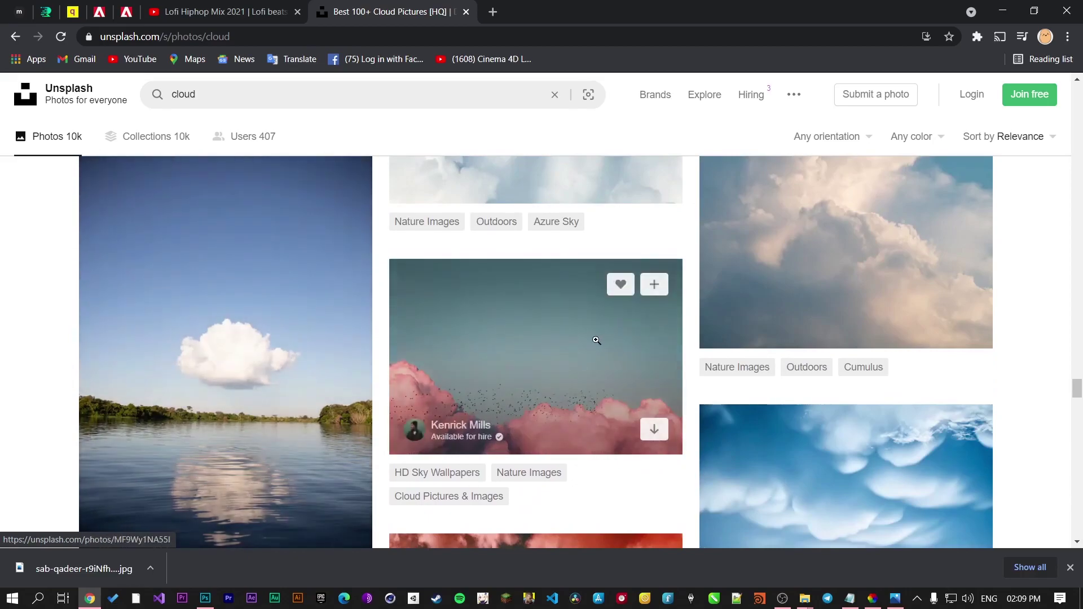
scroll(612, 322, "up", 1)
scroll(677, 367, "down", 2)
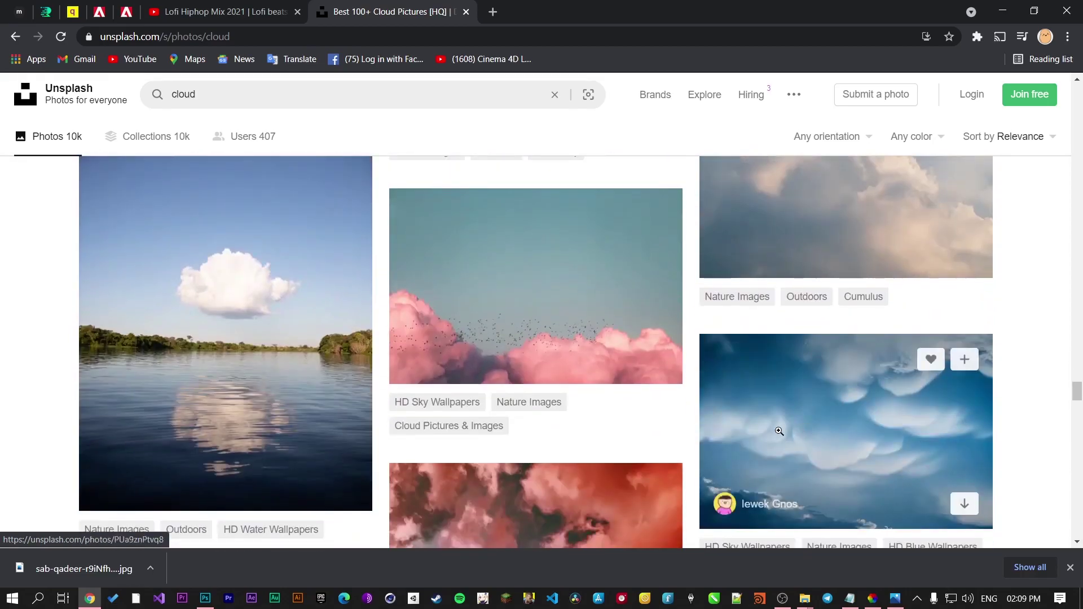
scroll(831, 382, "up", 6)
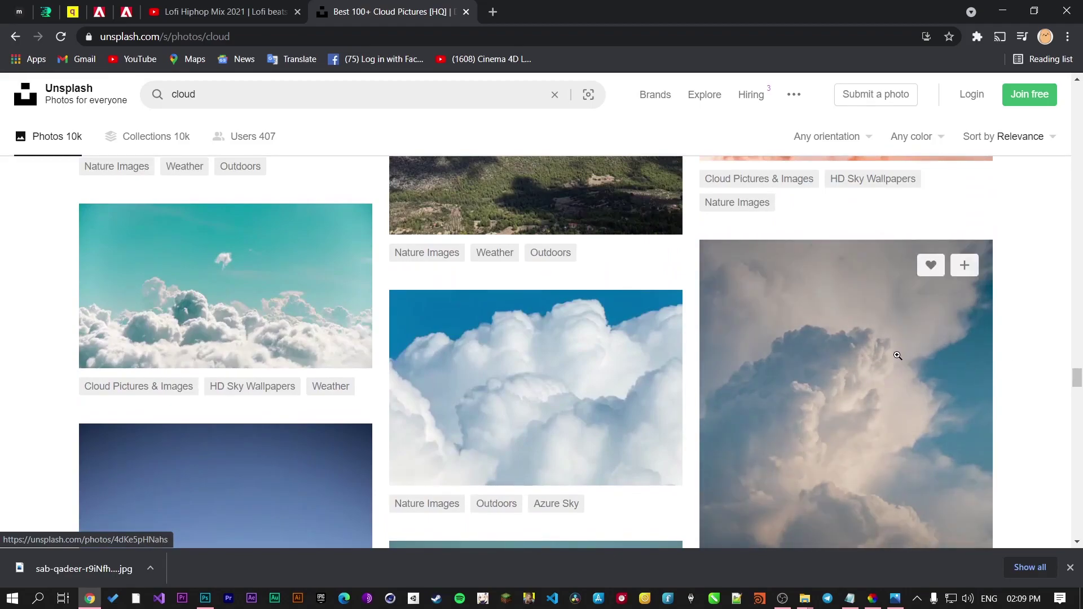
scroll(561, 366, "up", 5)
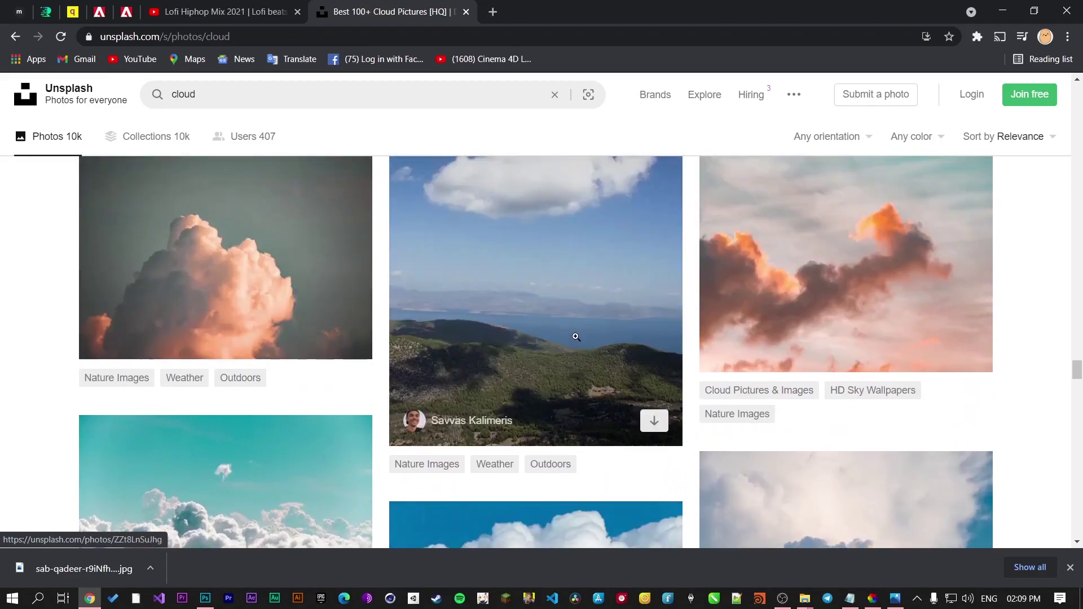
scroll(484, 263, "up", 10)
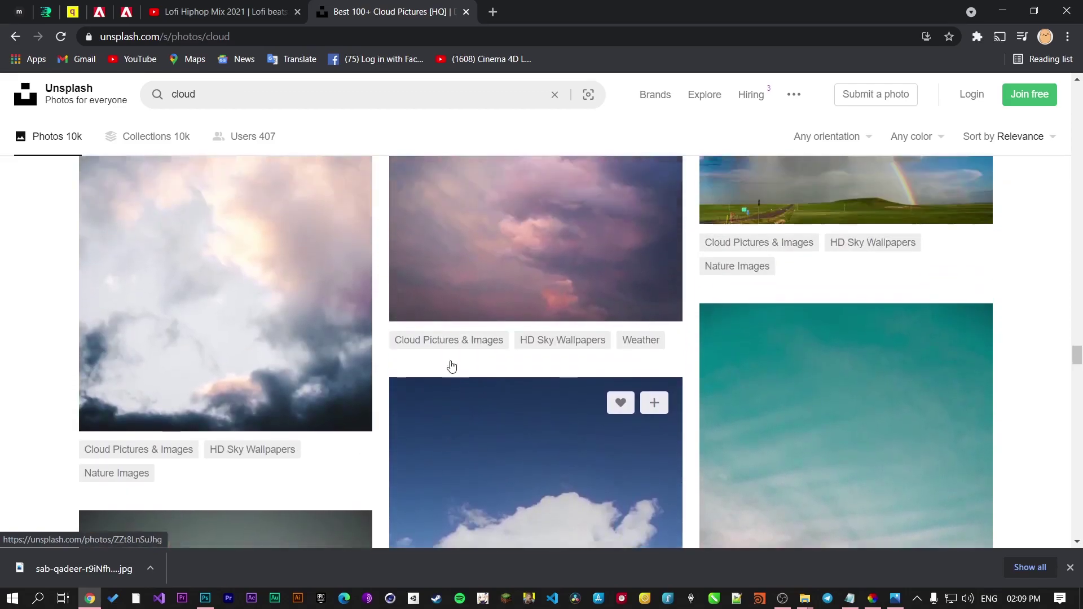
scroll(454, 362, "up", 10)
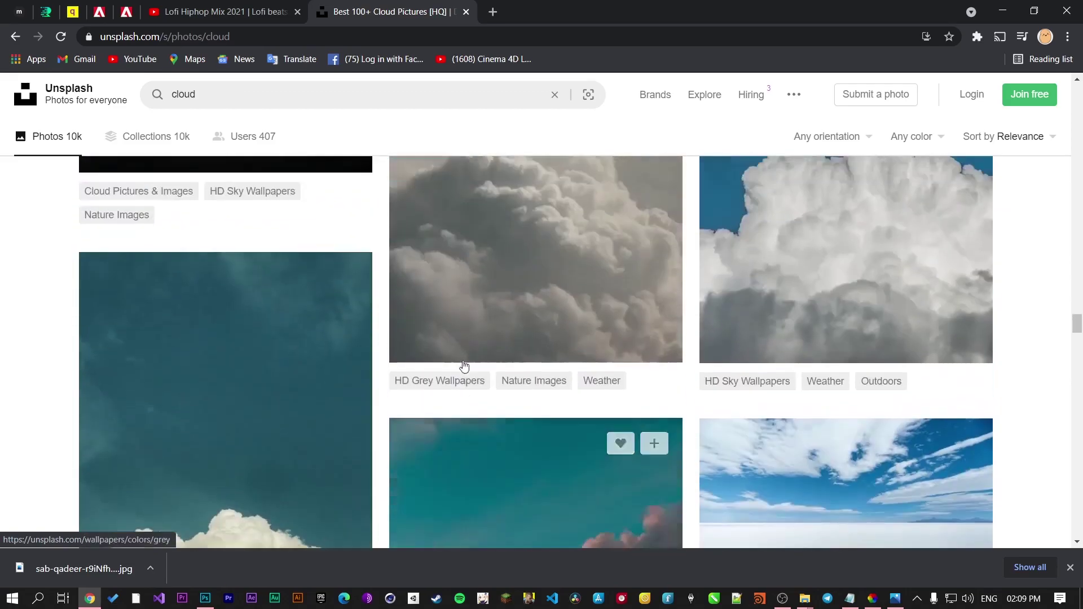
scroll(458, 360, "up", 10)
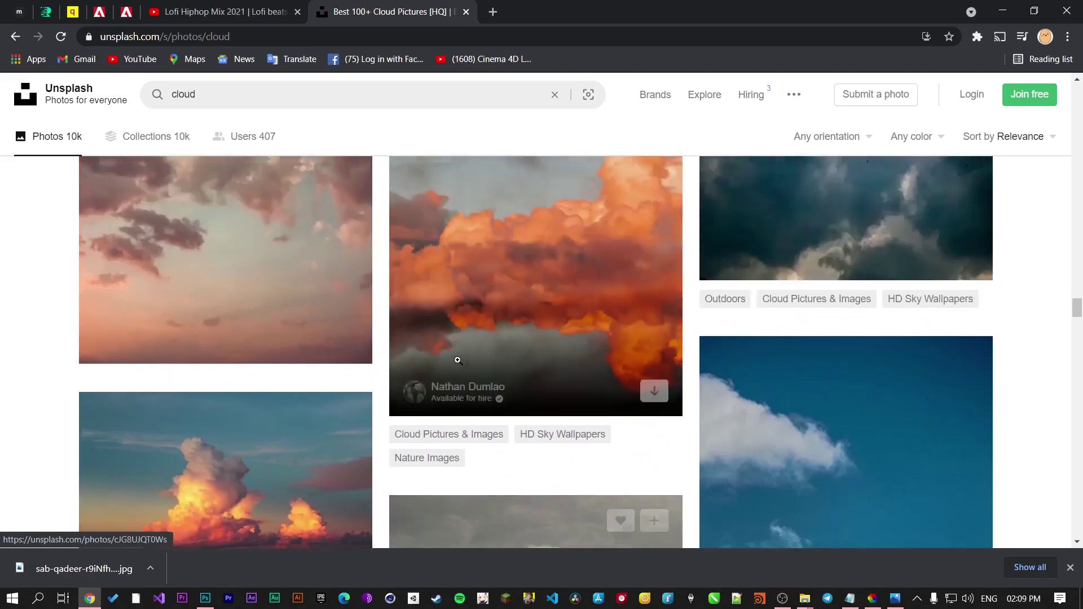
scroll(458, 361, "up", 10)
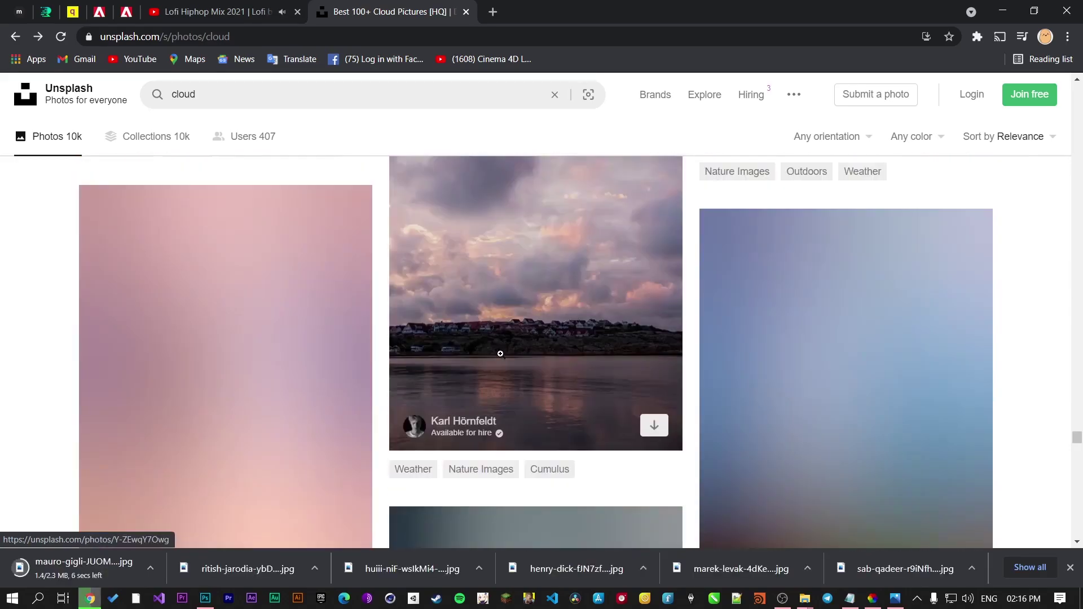
Step: Show the most recently completed cloud photo download in its folder in File Explorer
left_click(314, 569)
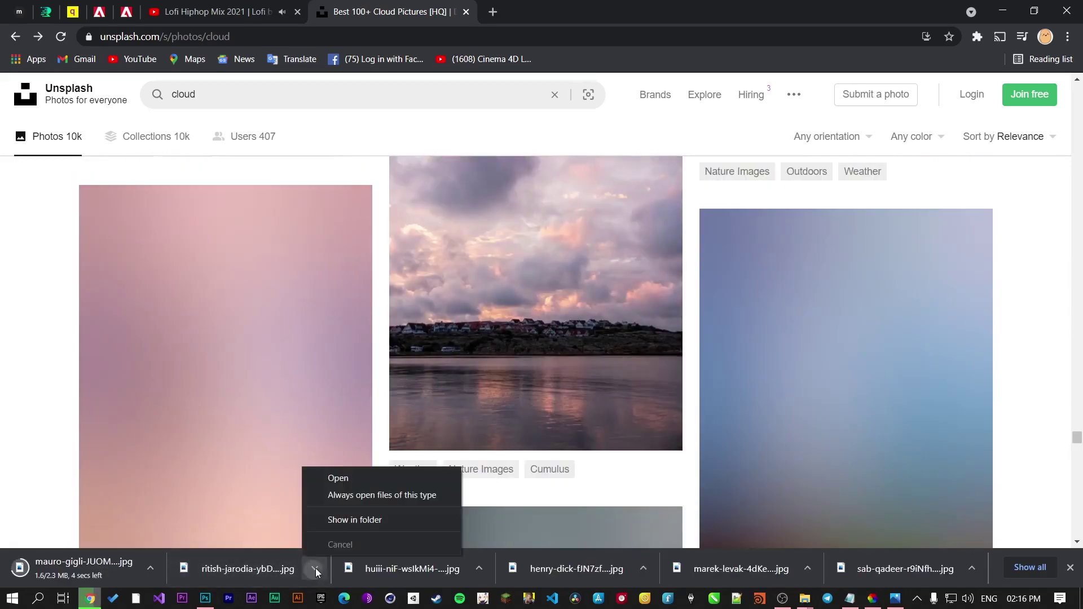
left_click(341, 525)
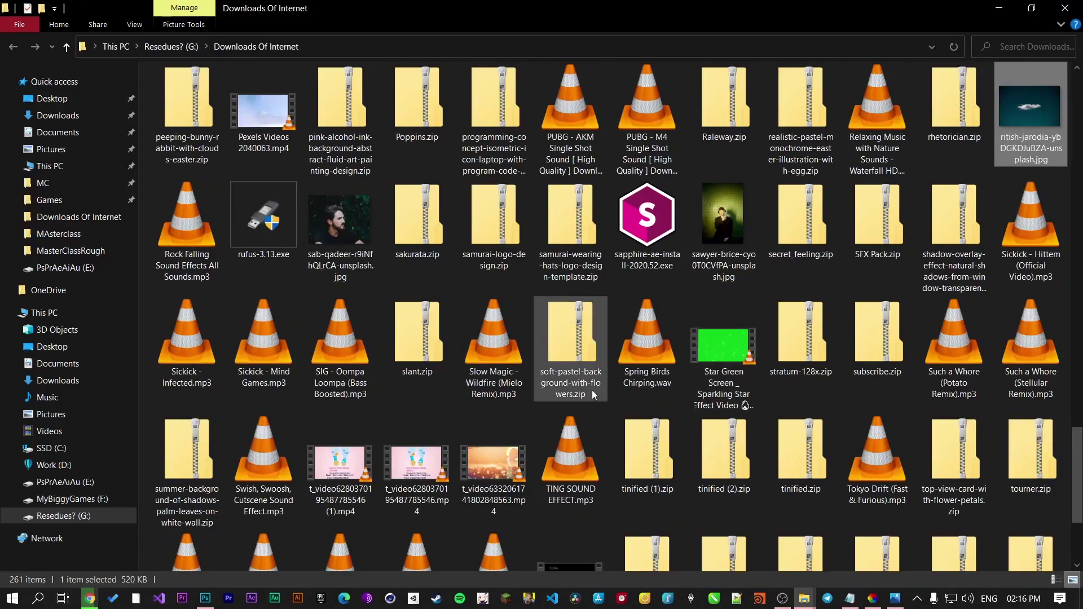
Step: Place the downloaded cloud photo from File Explorer in the Photoshop document and move its layer up near the canvas's upper edge
left_click_drag(1030, 116, 769, 350)
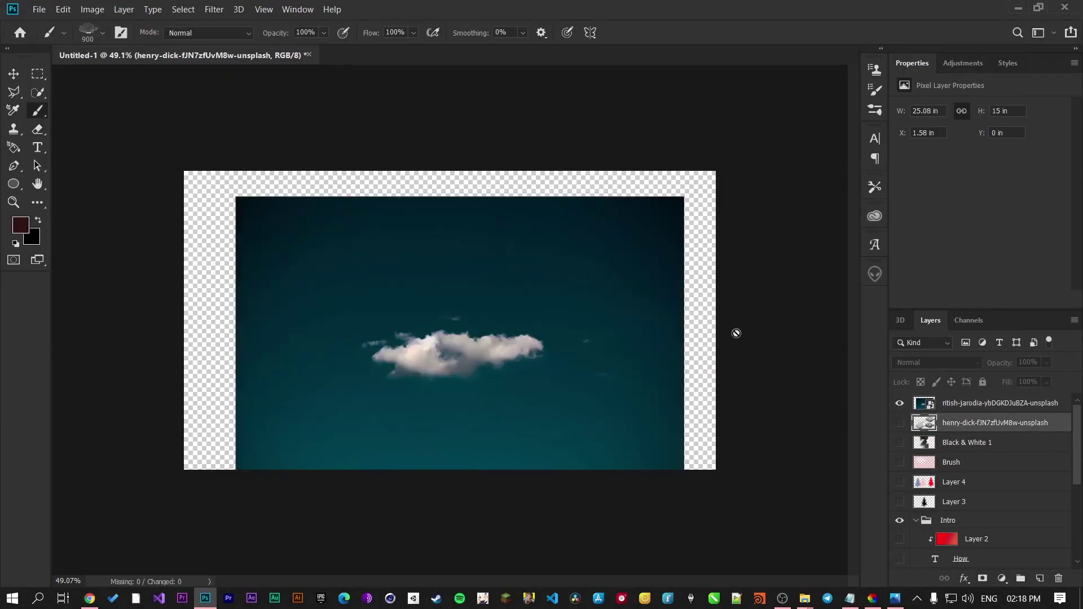
key("v")
mouse_move(332, 300)
left_mouse_down()
mouse_move(319, 257)
mouse_move(420, 243)
left_mouse_up()
left_click(1011, 409)
left_click_drag(557, 302, 554, 276)
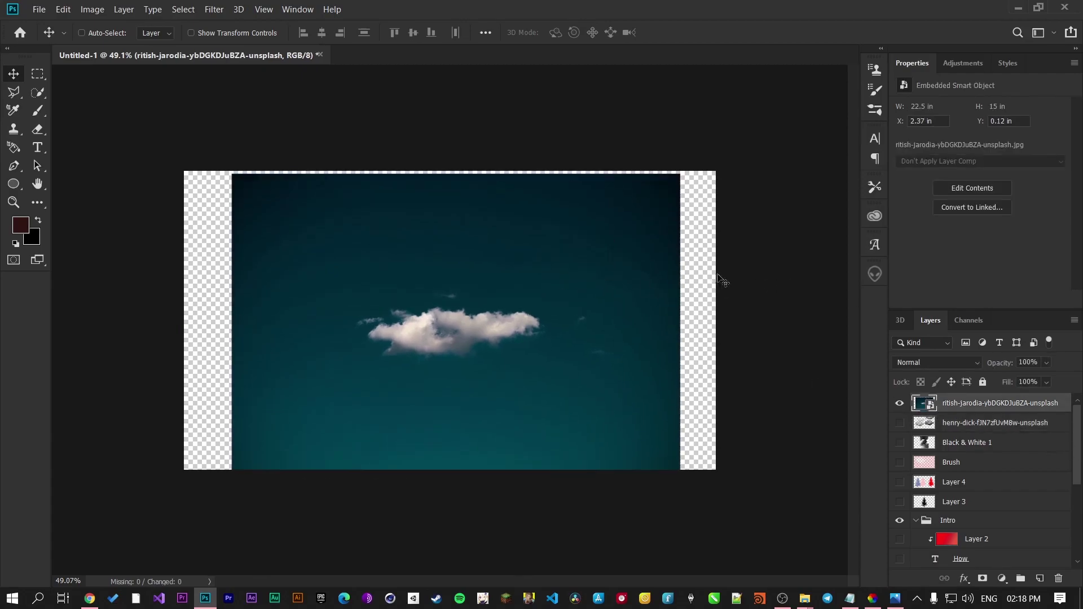
Step: Add a Black & White adjustment clipped to the cloud photo and set Cyans to 4 to darken the sky
scroll(401, 283, "up", 3)
scroll(401, 283, "down", 2)
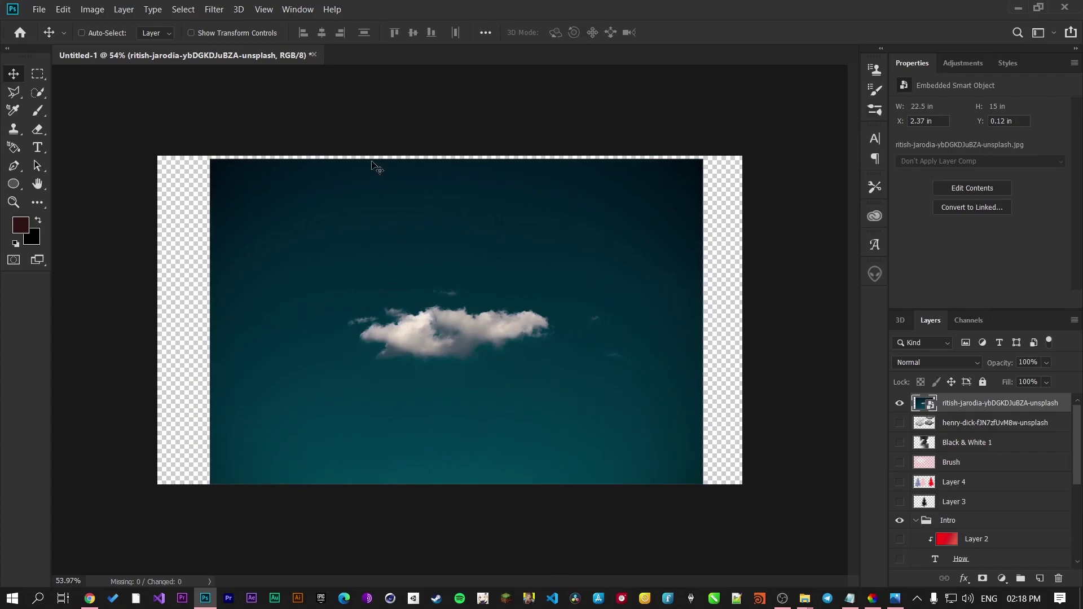
left_click(970, 66)
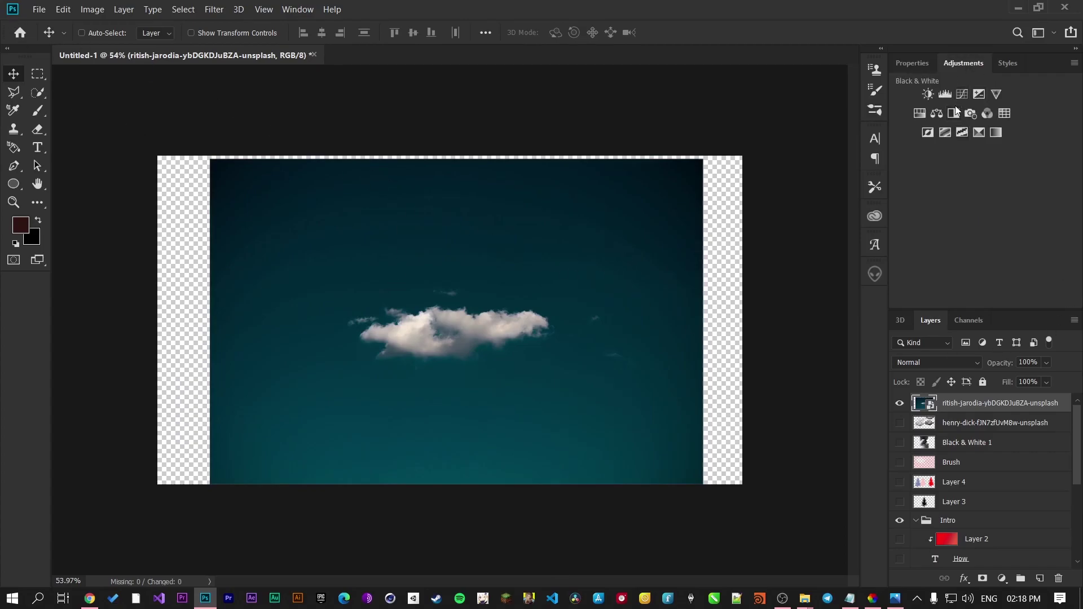
left_click(953, 113)
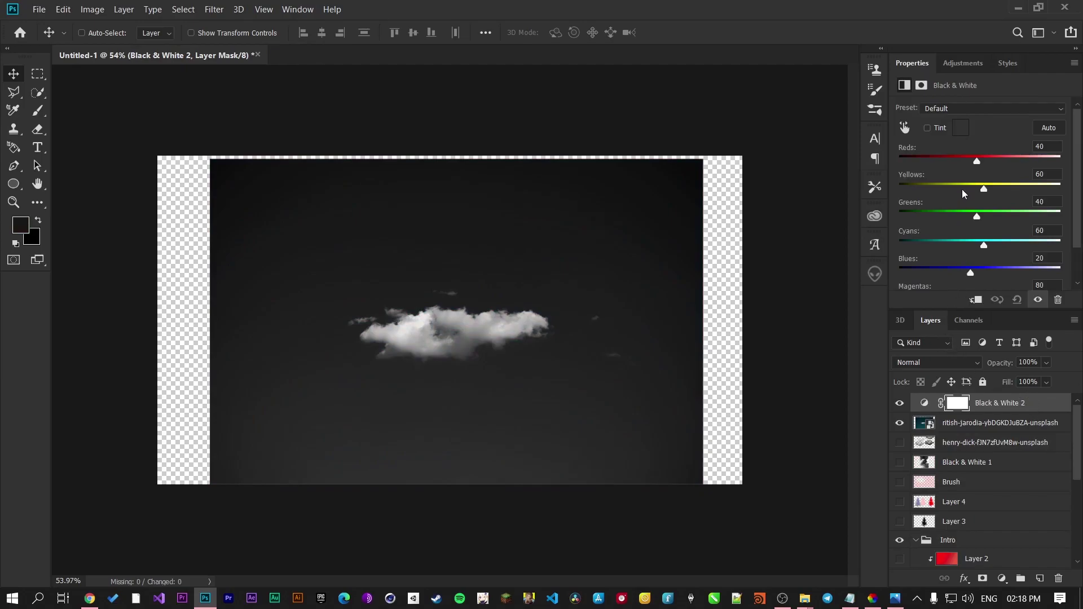
left_click(991, 410, "alt")
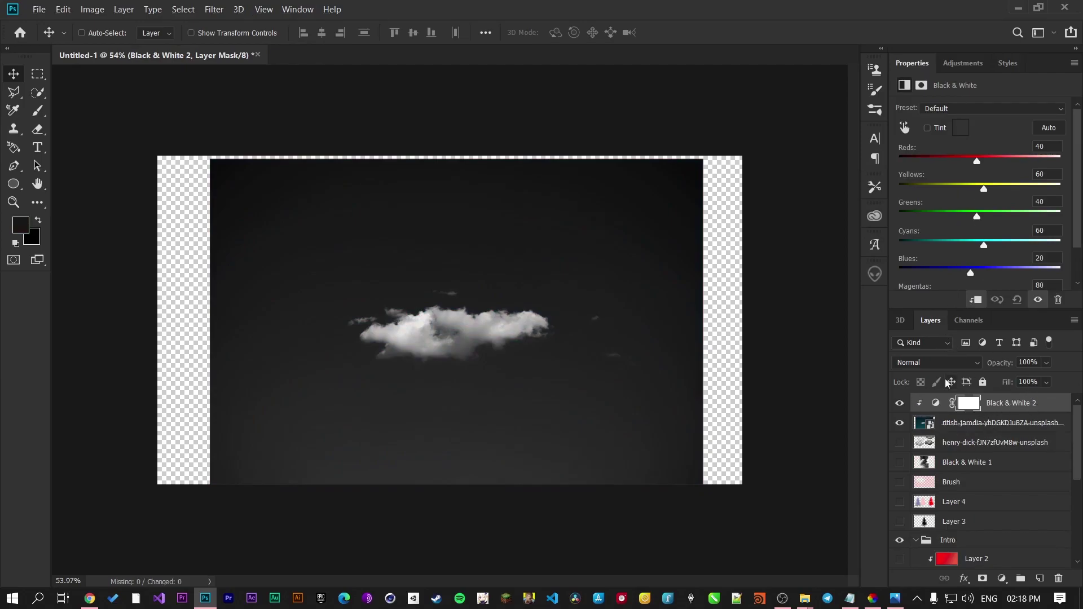
left_click_drag(981, 248, 973, 274)
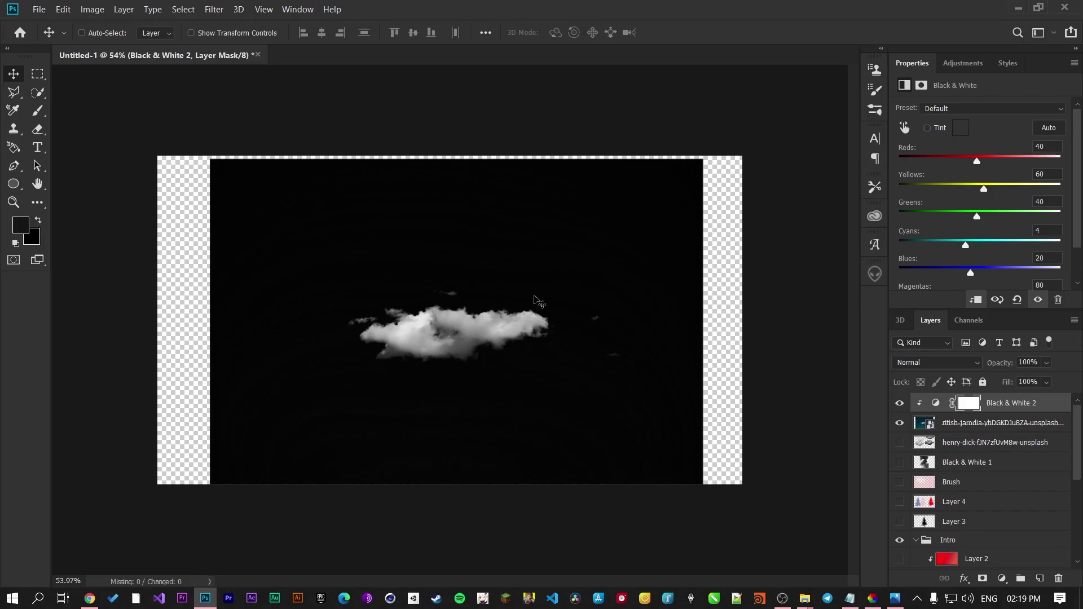
Step: Merge the Black & White 2 adjustment and the cloud photo into one layer
left_click(1008, 422, "shift")
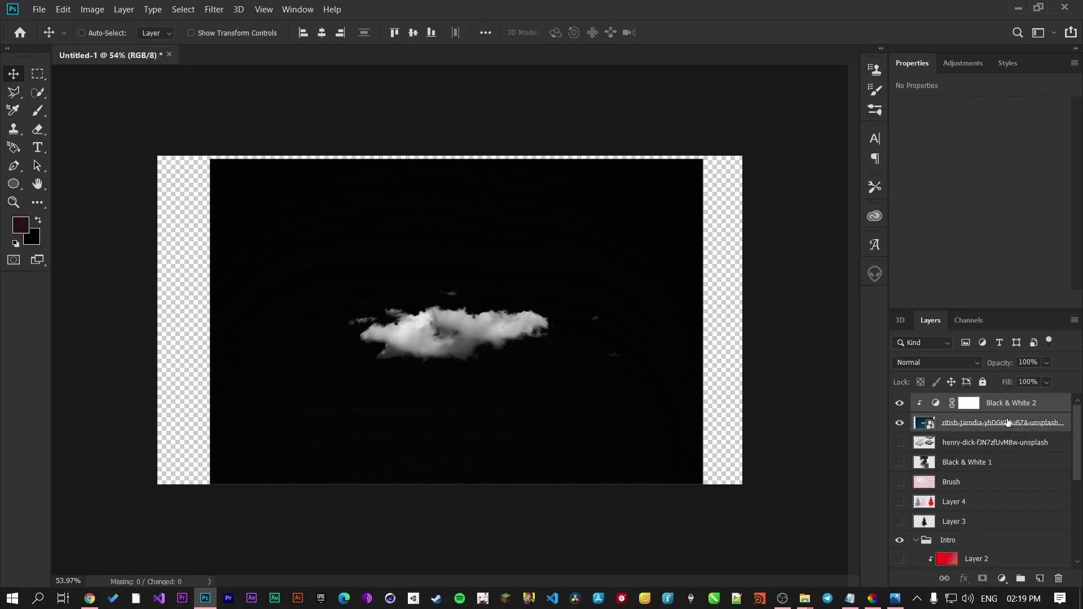
right_click(1008, 423)
left_click(846, 409)
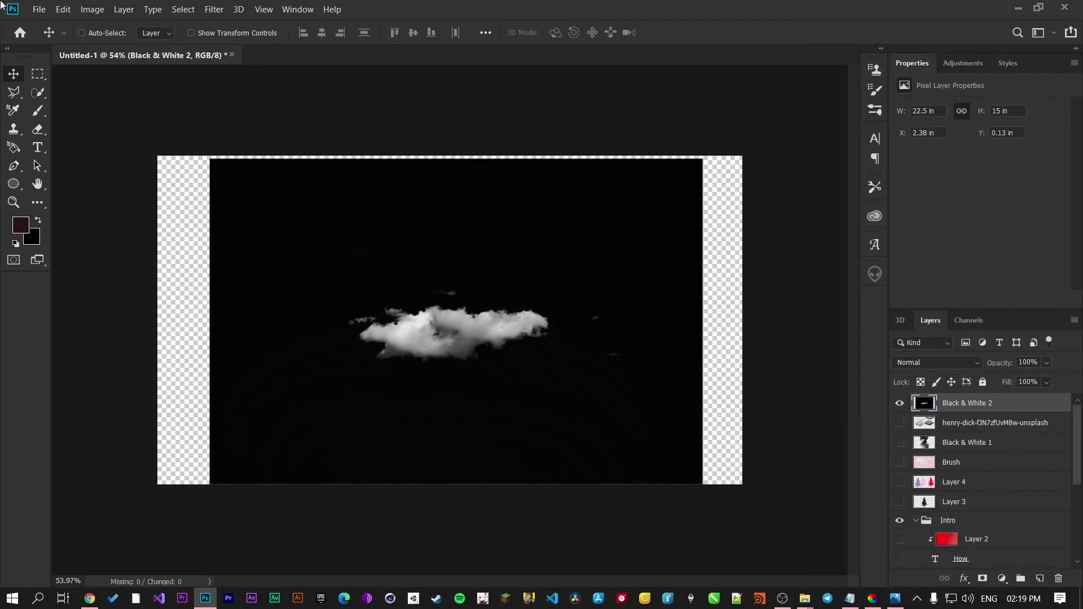
Step: Move the merged cloud layer slightly up and invert its colours to a dark cloud on white
left_click(102, 5)
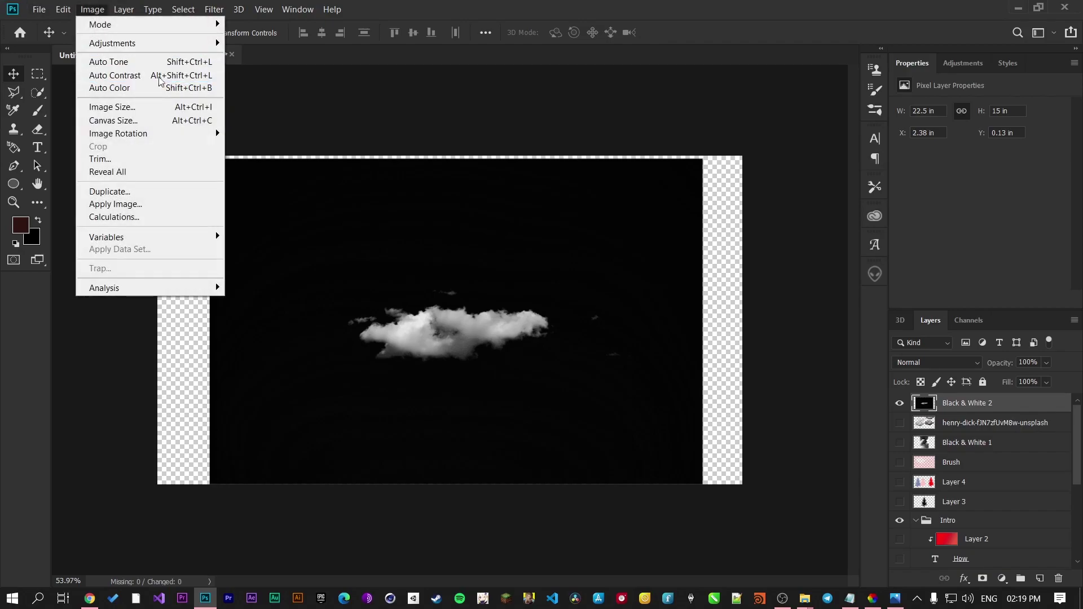
mouse_move(177, 46)
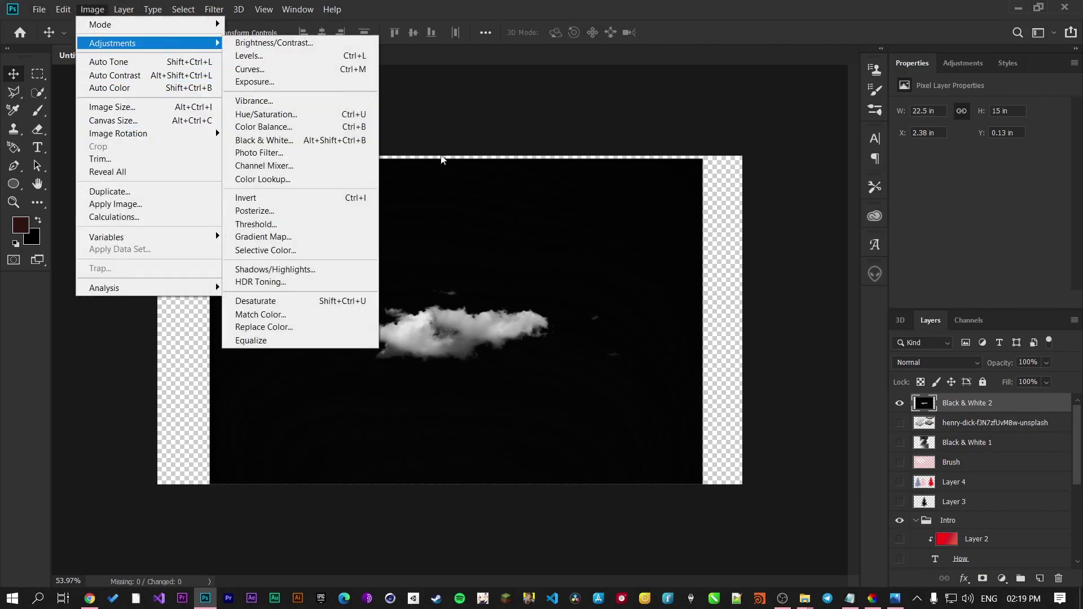
left_click(538, 121)
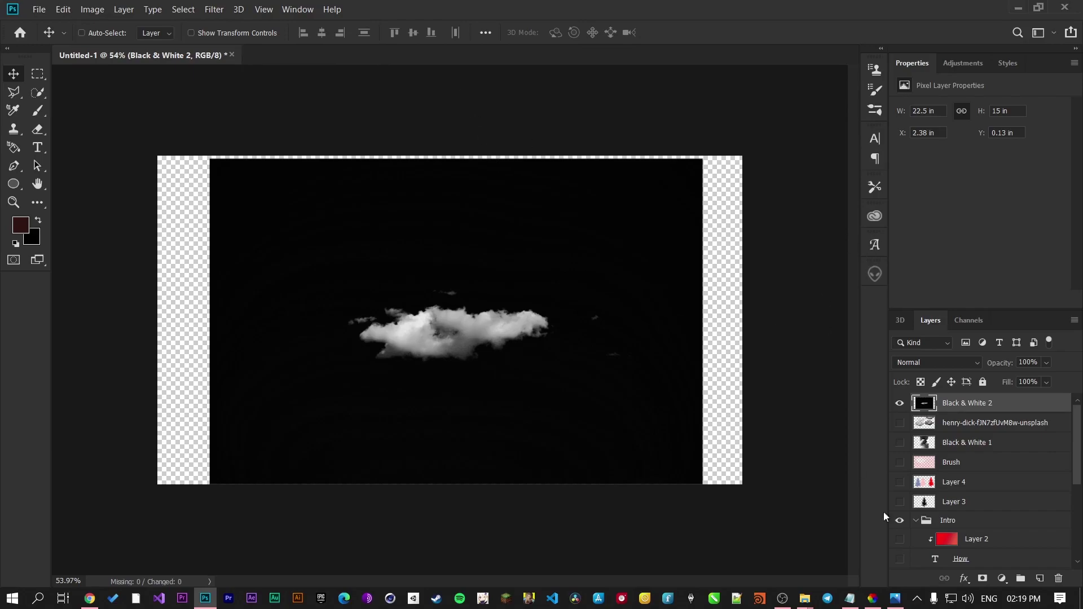
left_click_drag(584, 386, 589, 373)
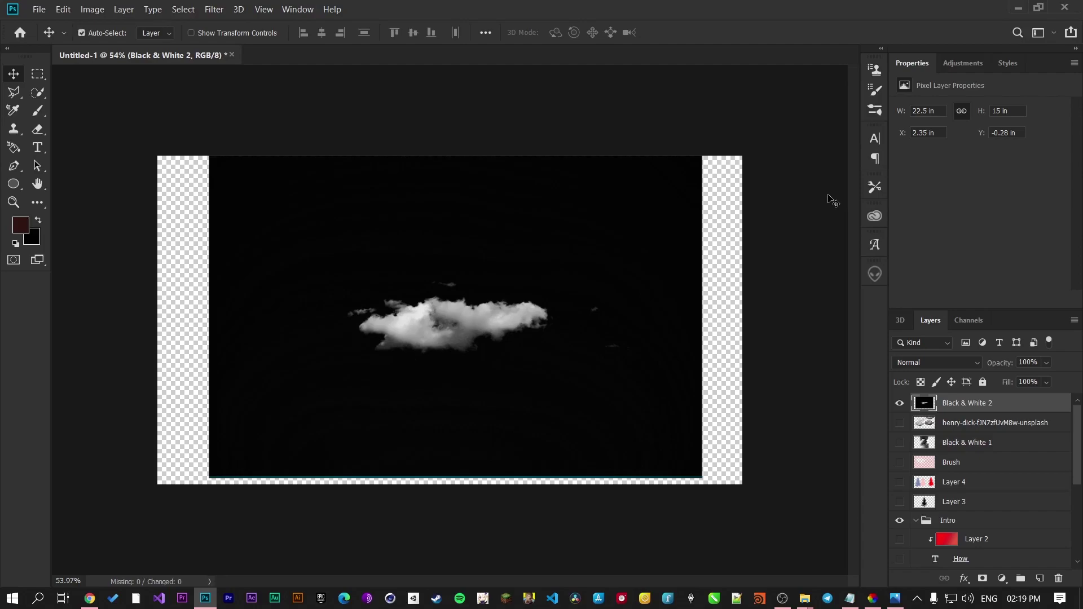
key("ctrl+i")
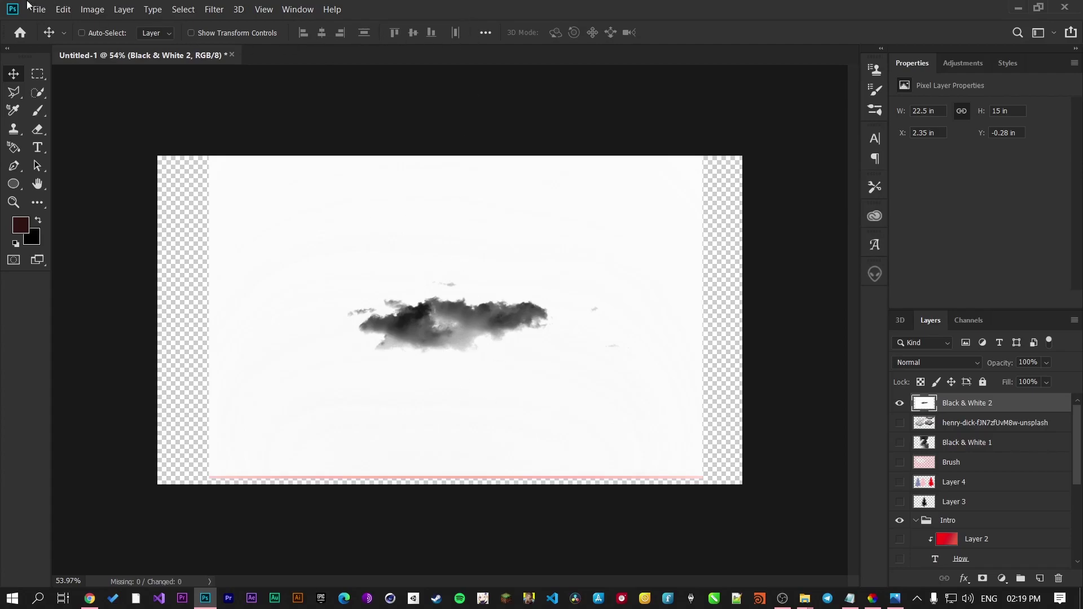
Step: Define the inverted cloud image as a brush preset named "cloud 3"
left_click(62, 9)
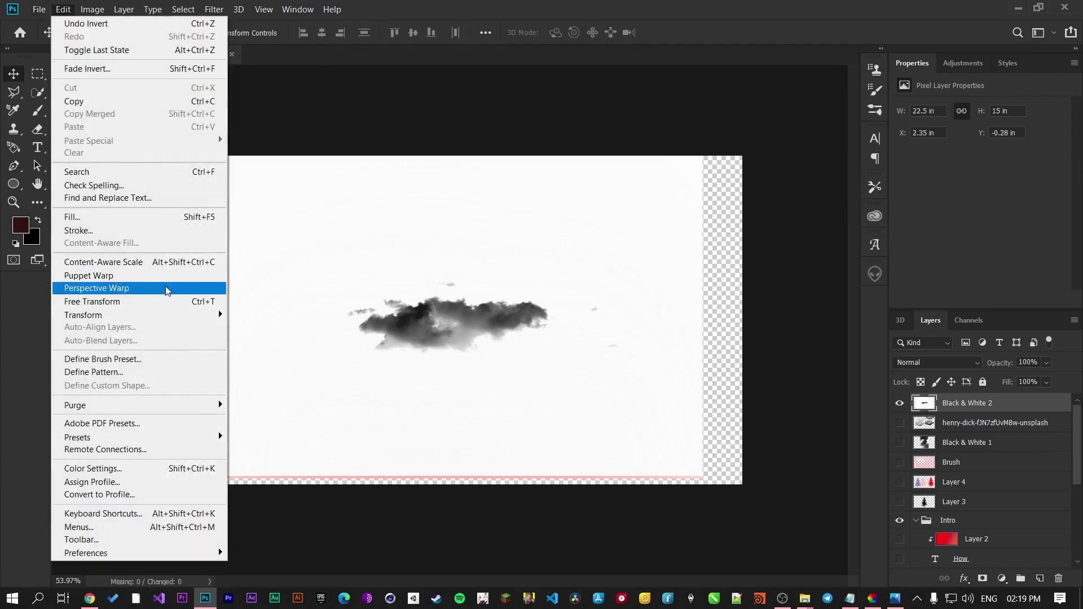
left_click(120, 364)
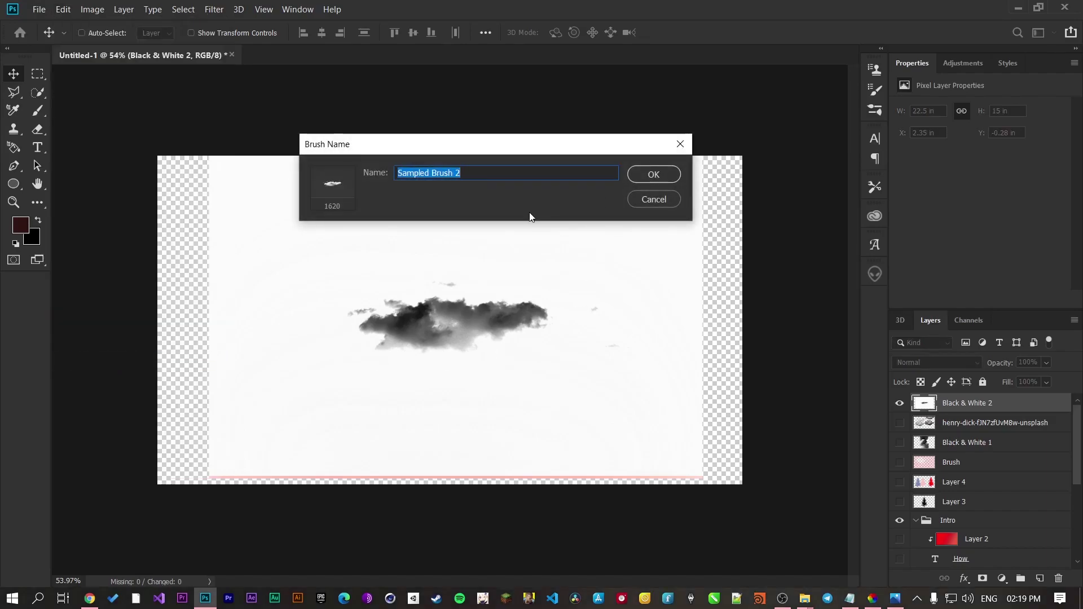
type("clo")
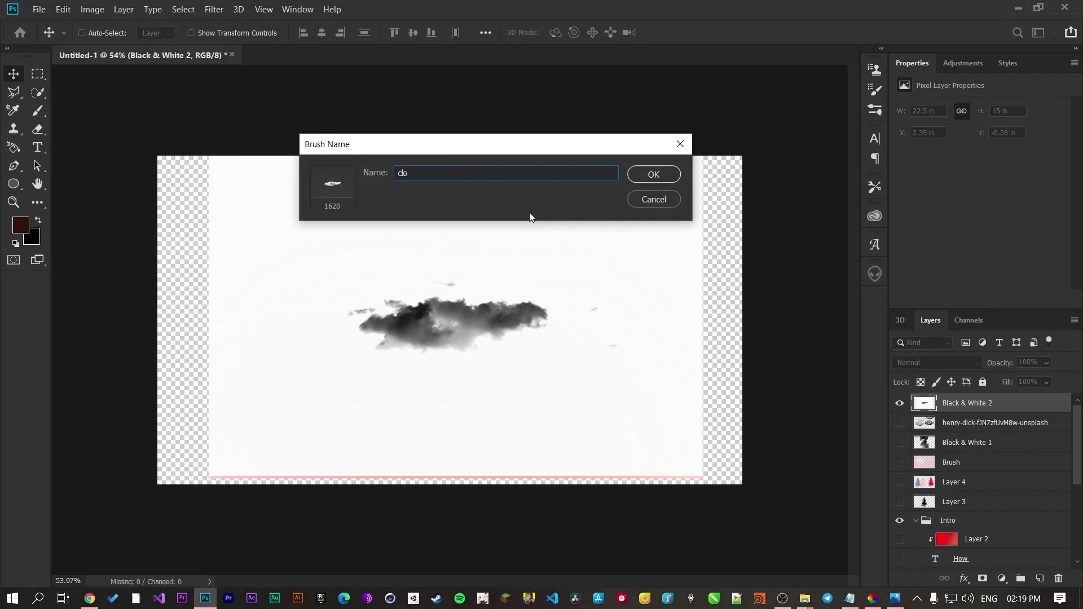
type("ud 3")
key("Return")
Step: Try the new cloud 3 brush with one stamp above the original cloud and undo it
key("b")
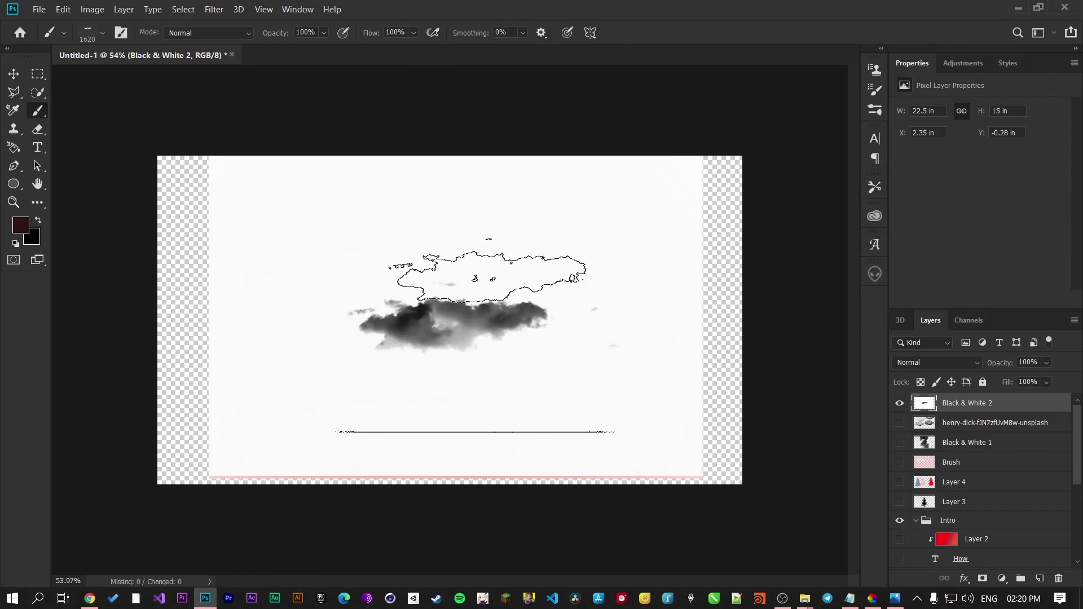
left_click(476, 281)
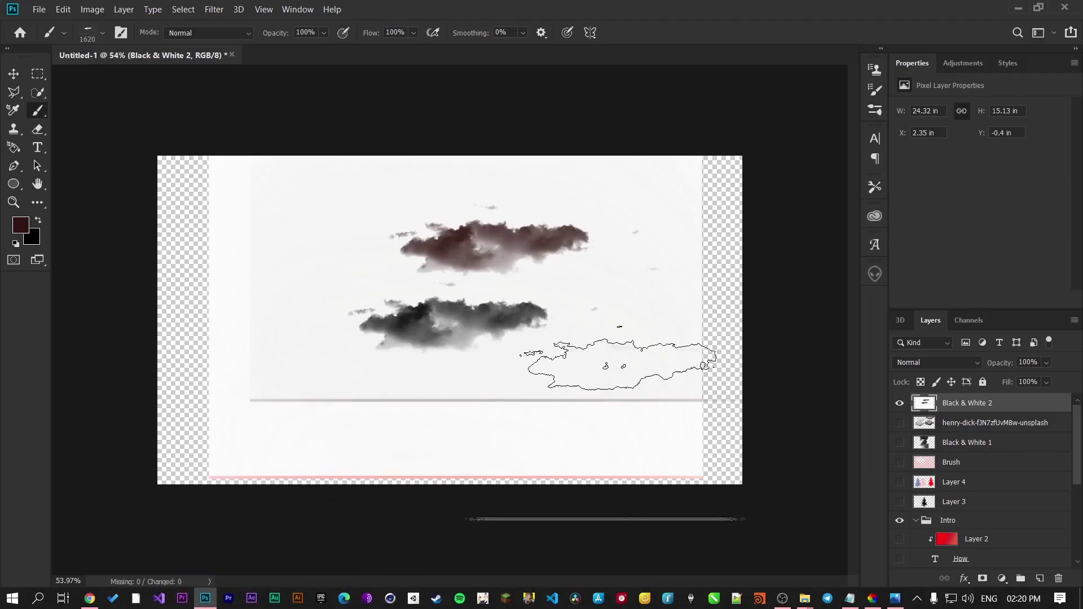
key("ctrl+z")
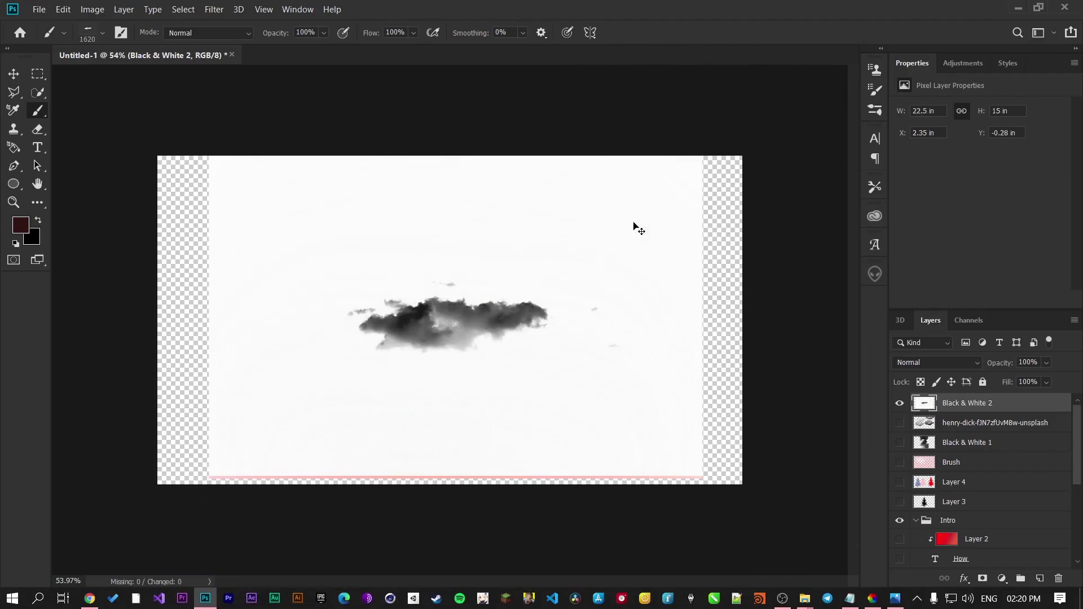
Step: Invert the cloud layer back to a white cloud on black
key("ctrl+i")
scroll(446, 366, "up", 3)
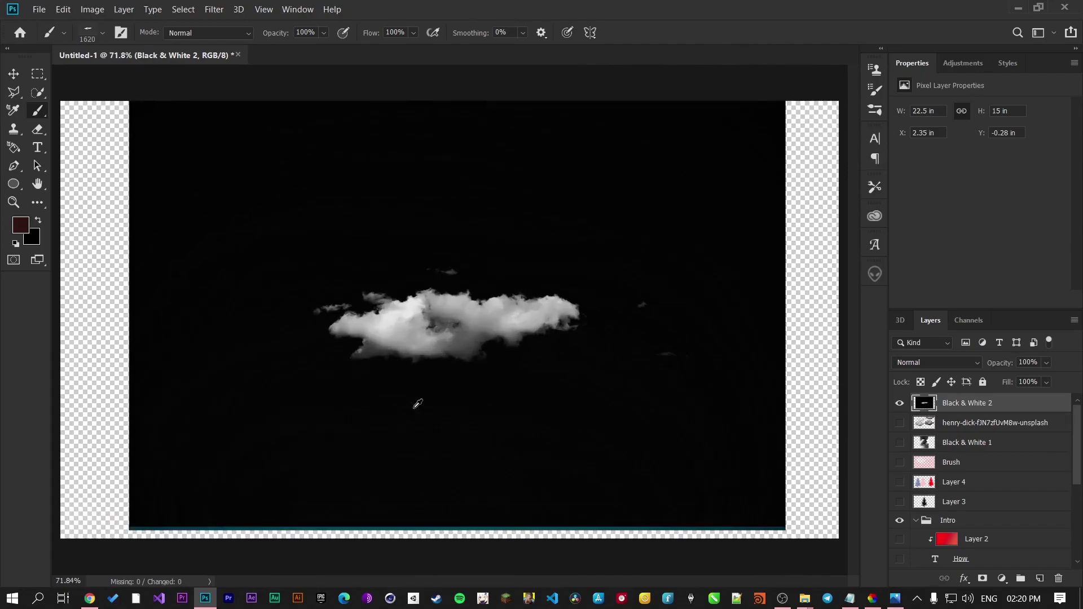
scroll(395, 406, "up", 2)
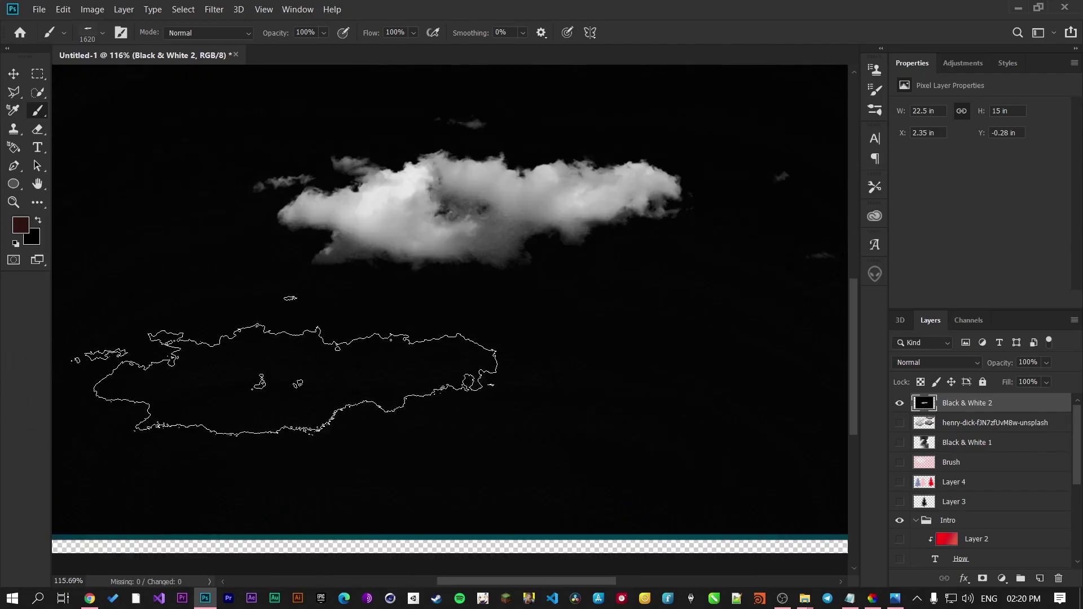
key("v")
scroll(282, 389, "down", 3)
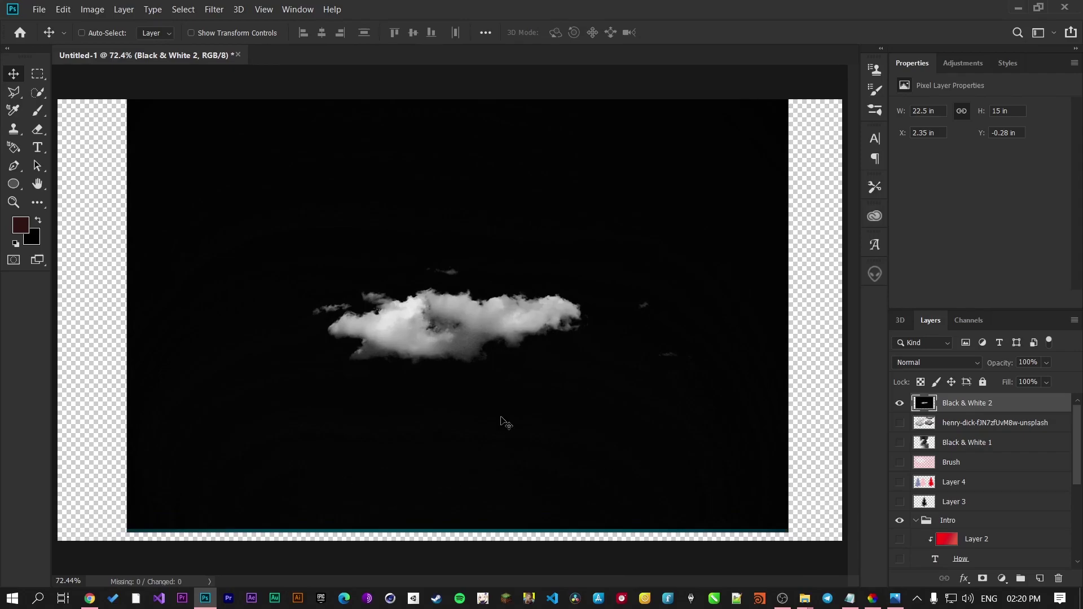
Step: Erase the strip along the cloud layer's lower edge using the Eraser with a hard round tip at 175 px
left_click(39, 129)
scroll(401, 231, "down", 2)
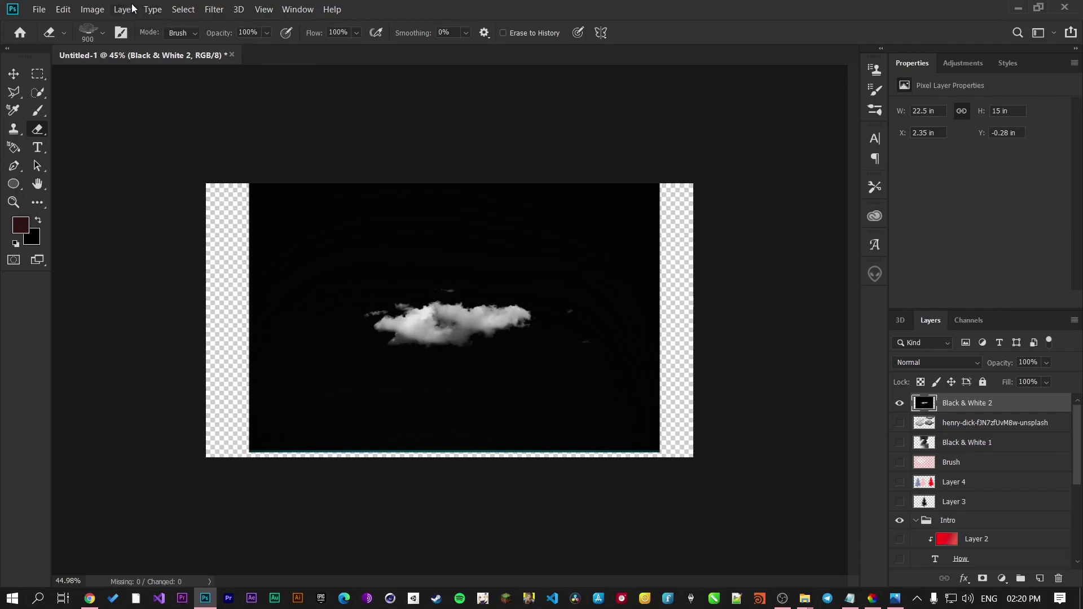
left_click(103, 33)
left_click(75, 138)
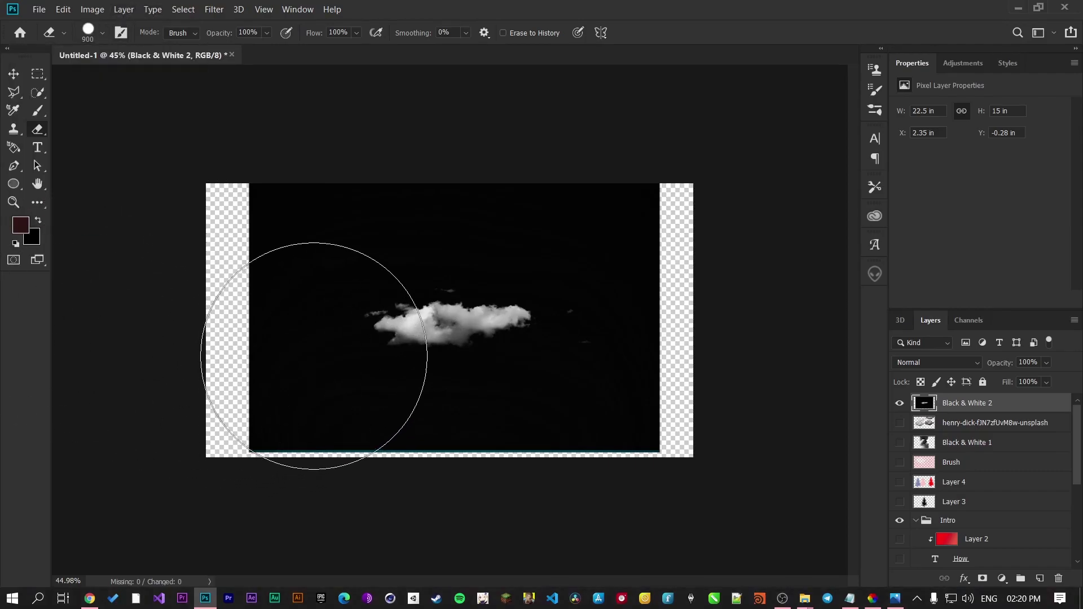
key("bracketleft")
key("bracketleft")
key("bracketleft")
key("bracketleft")
key("bracketleft")
key("bracketleft")
key("bracketleft")
key("bracketleft")
key("bracketleft")
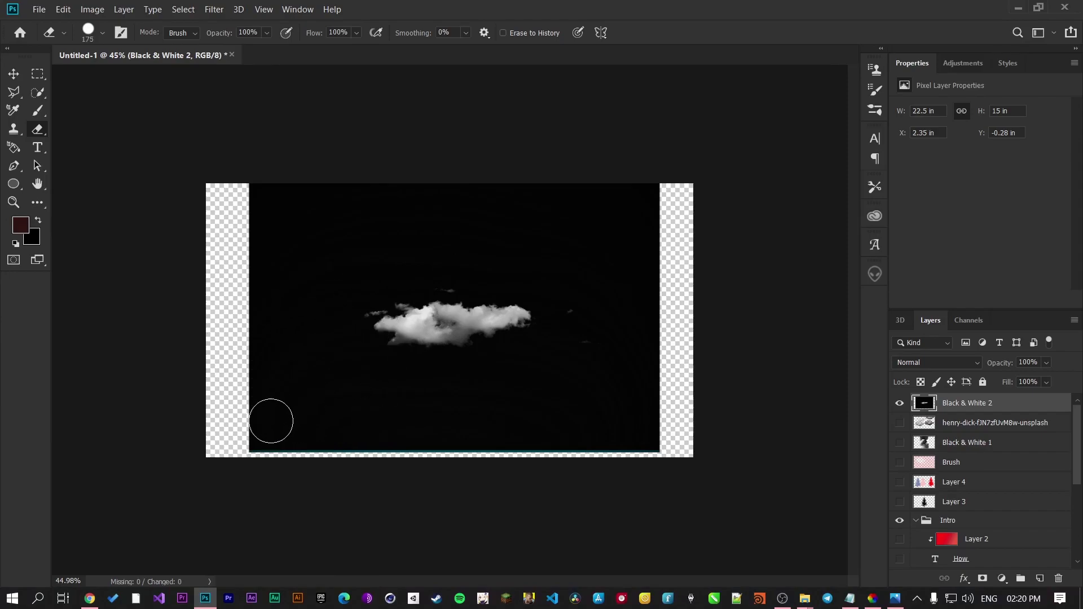
left_click_drag(249, 449, 671, 443)
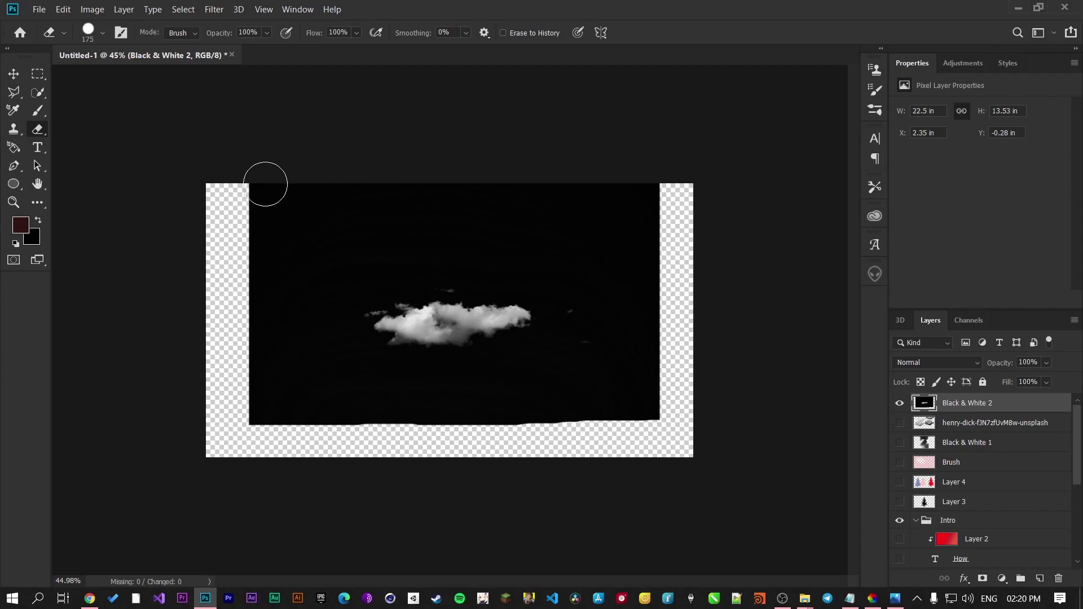
Step: Choose the hard round tip with 100% hardness for the Brush tool, and undo the test stamp made over the cloud
scroll(676, 294, "up", 5)
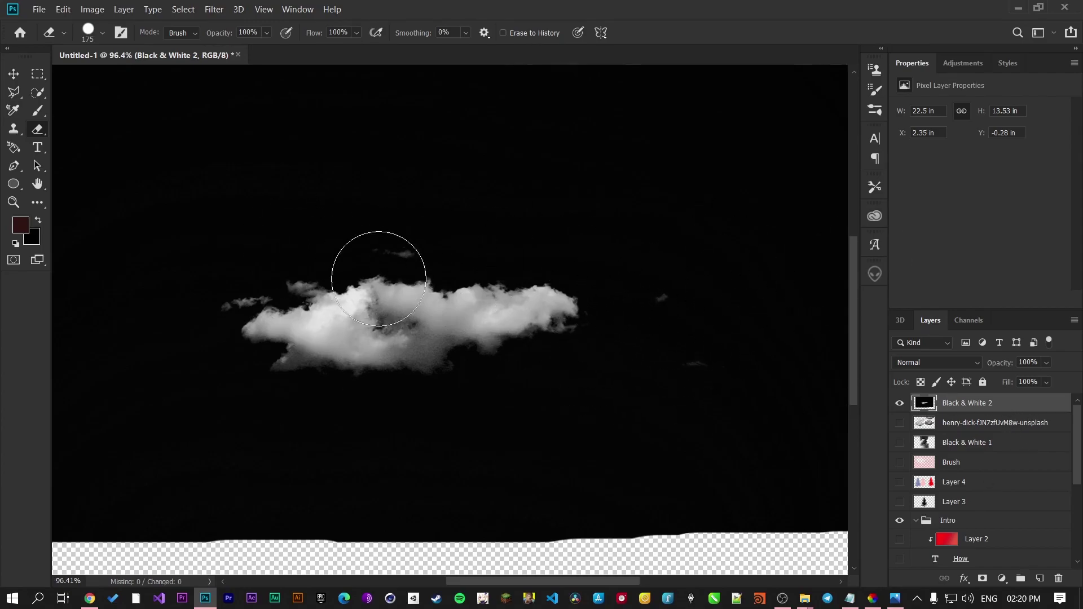
left_click(38, 110)
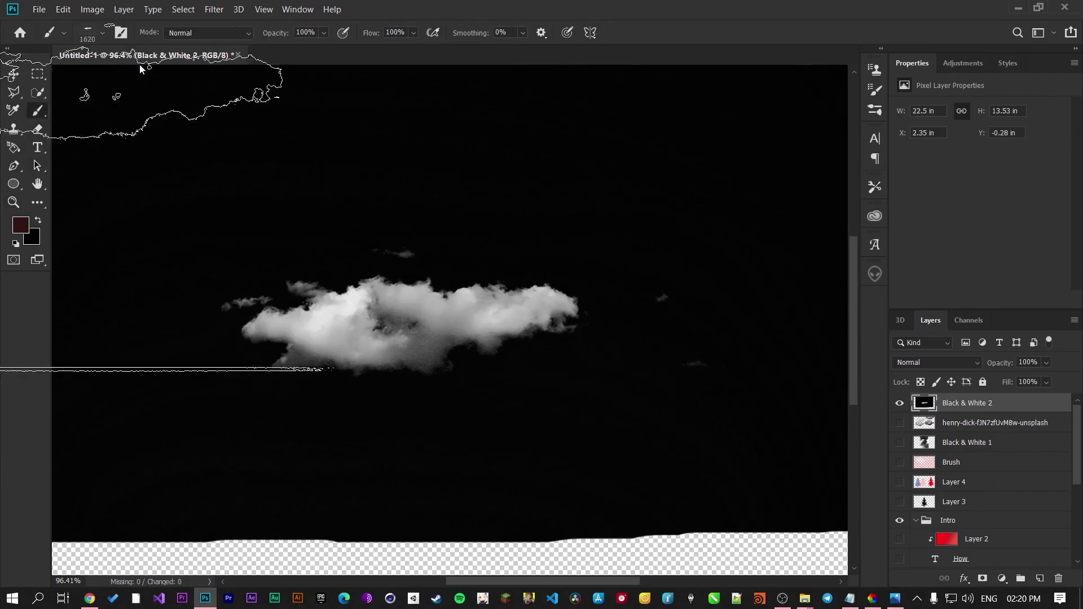
left_click(102, 32)
left_click(30, 138)
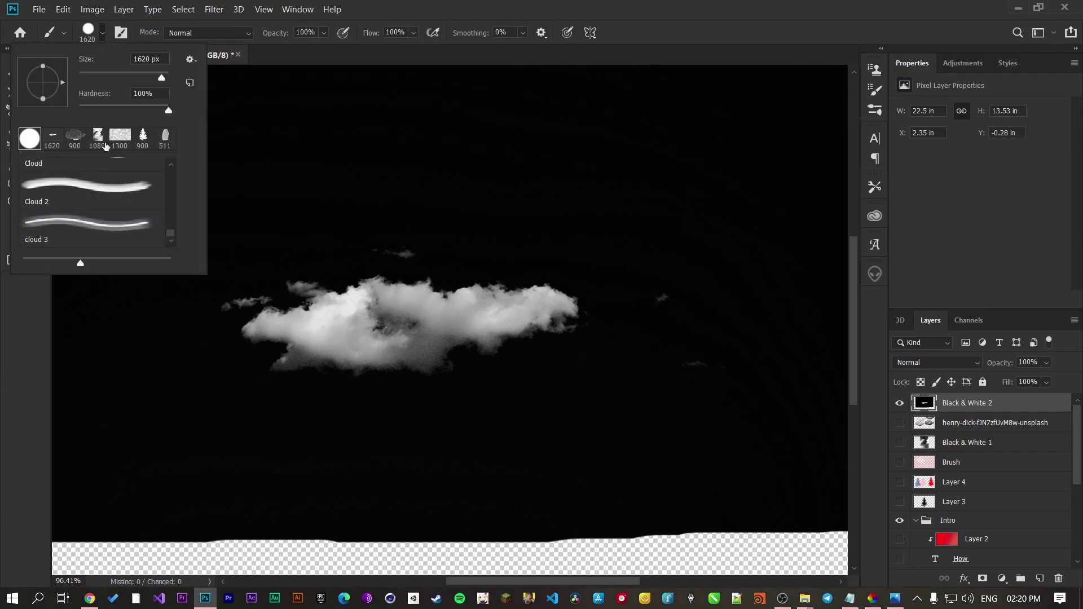
key("Escape")
left_click(367, 232)
key("ctrl+z")
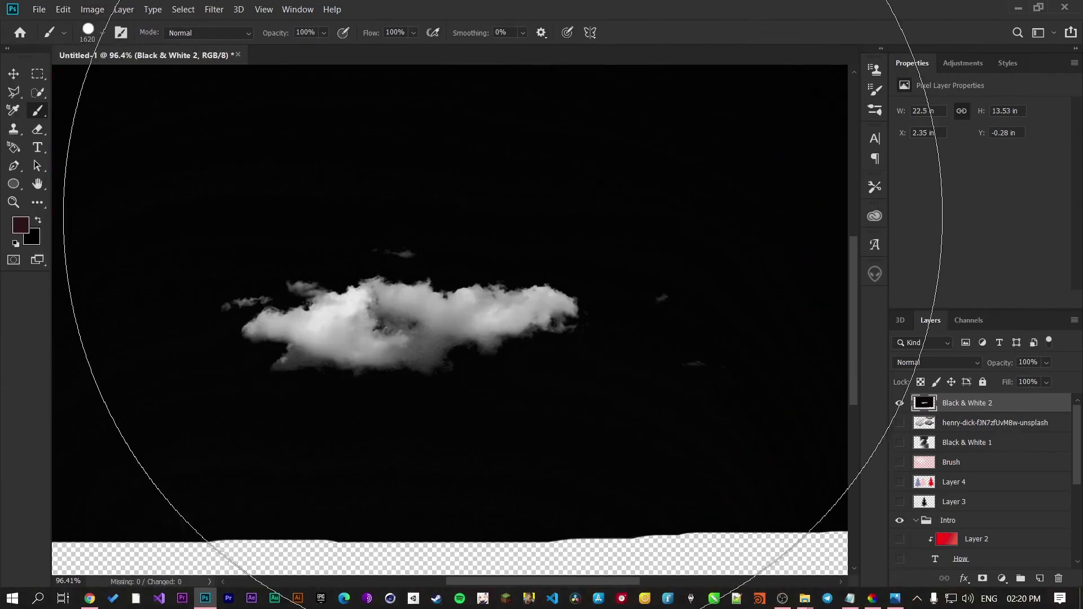
Step: Reduce the round brush to 250 px and check the foreground colour in the Color Picker, accepting it as is
key("bracketleft")
key("bracketleft")
key("bracketleft")
key("bracketleft")
key("bracketleft")
key("bracketleft")
key("bracketleft")
key("bracketleft")
key("bracketleft")
key("bracketleft")
key("bracketleft")
key("bracketleft")
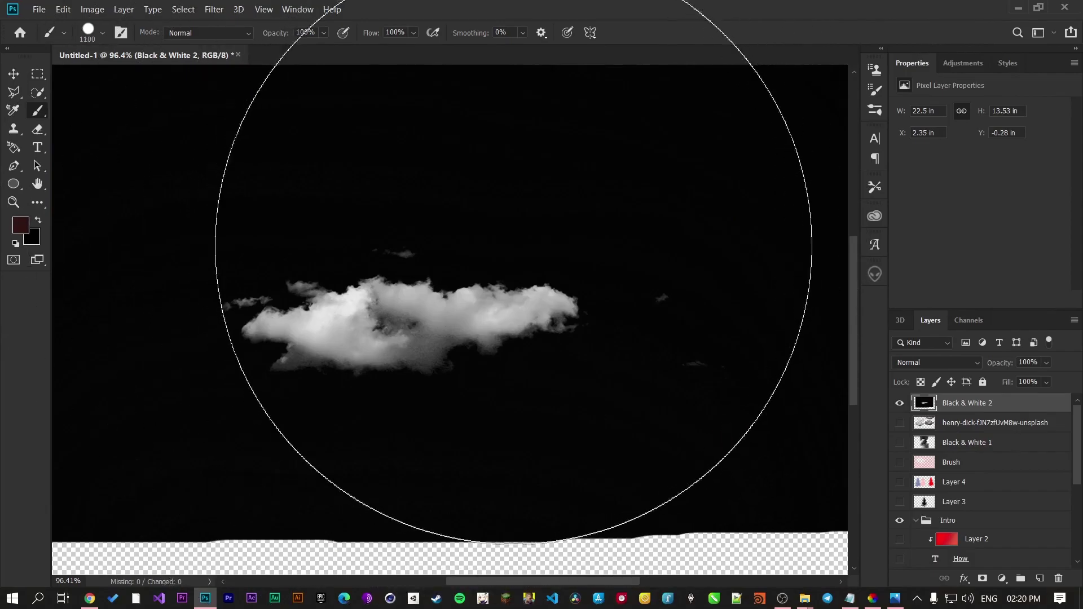
key("bracketleft")
key("bracketleft")
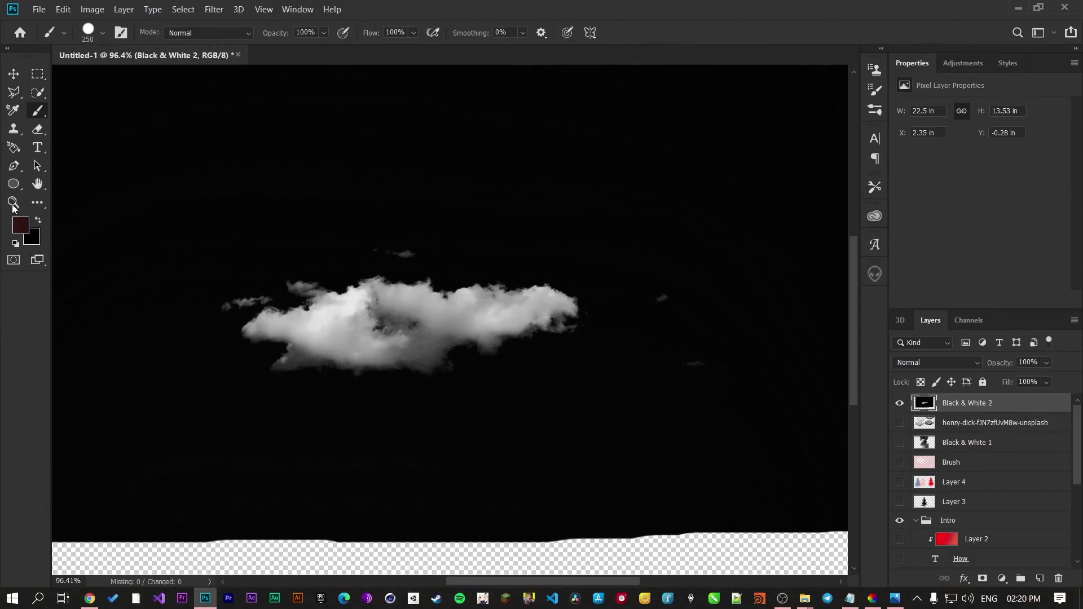
left_click(26, 232)
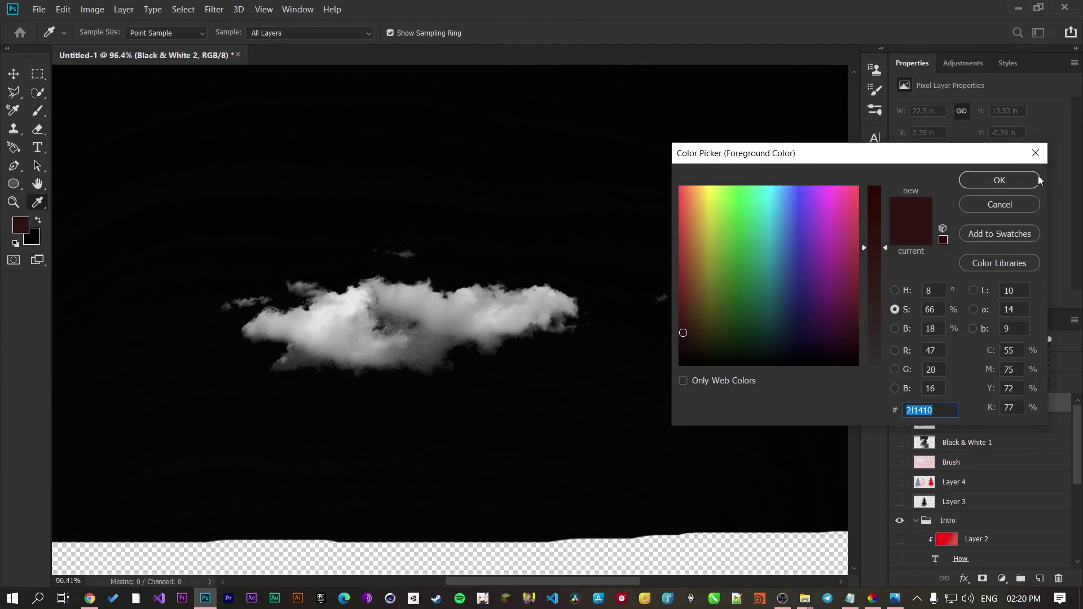
left_click(999, 180)
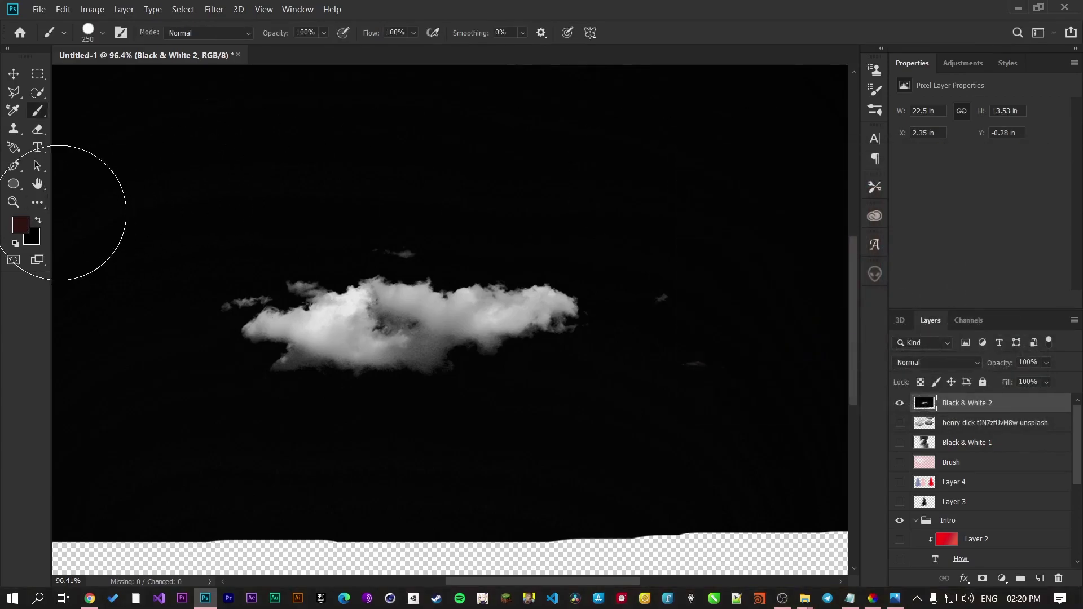
Step: Swap the foreground colour to black and paint out the stray wisps beside and above the cloud with the 250 px brush
left_click(40, 223)
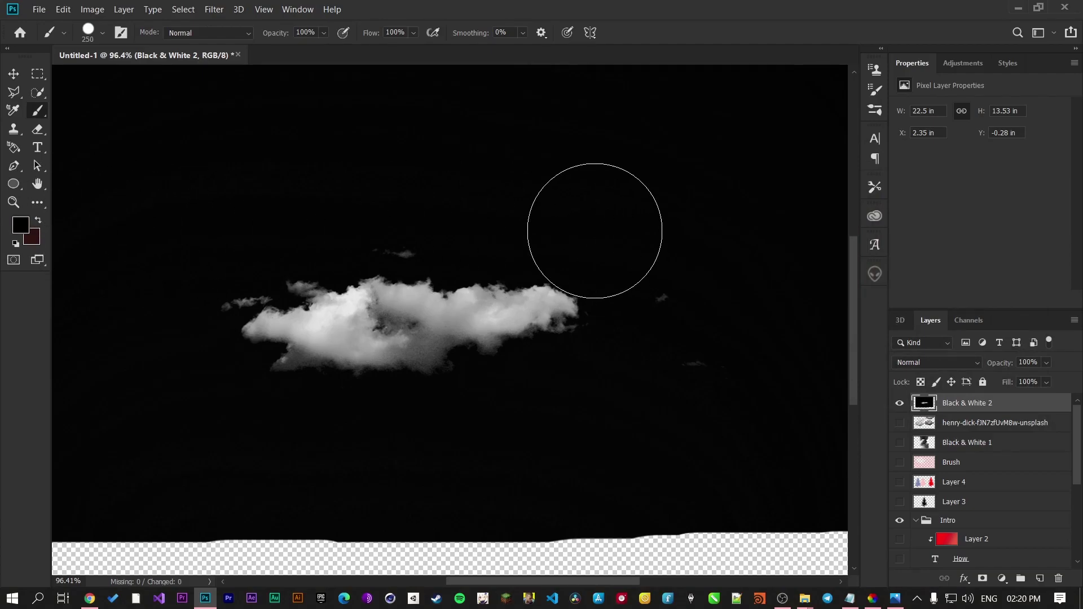
mouse_move(691, 286)
left_mouse_down()
mouse_move(703, 339)
mouse_move(742, 324)
left_mouse_up()
left_click(404, 191)
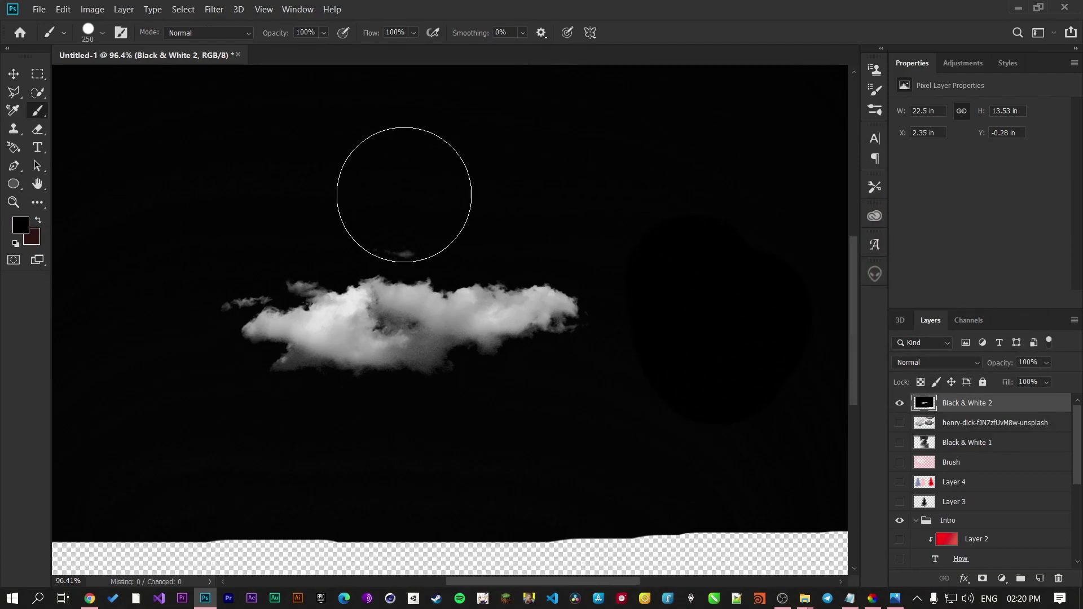
left_click_drag(198, 242, 203, 244)
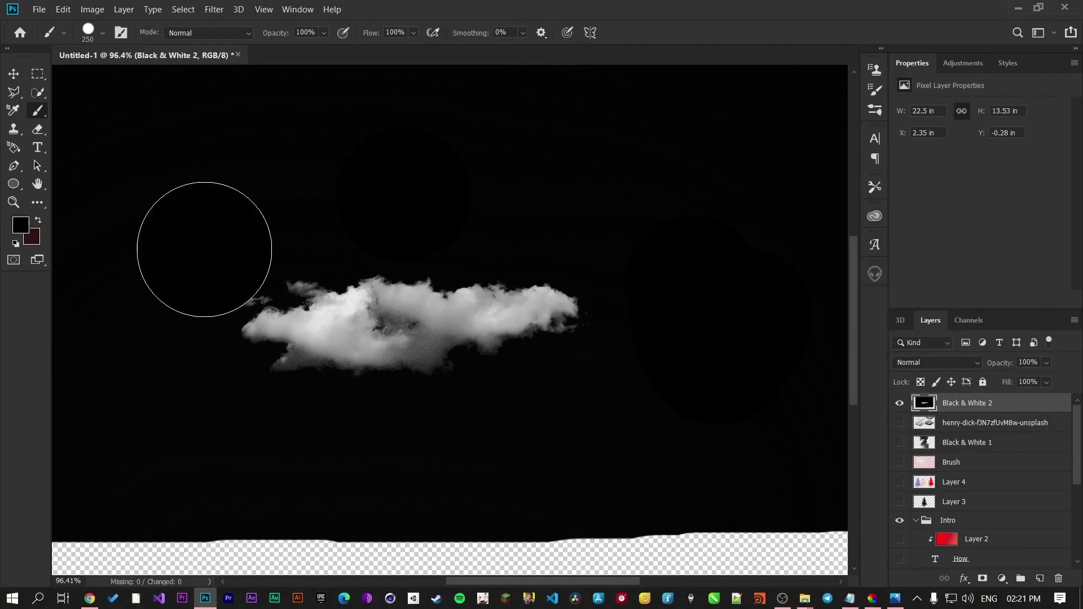
Step: Reduce the brush to 90 px and paint out the remaining wisp just above the cloud's left end
key("bracketleft")
key("bracketleft")
key("bracketleft")
key("bracketleft")
key("bracketleft")
key("bracketleft")
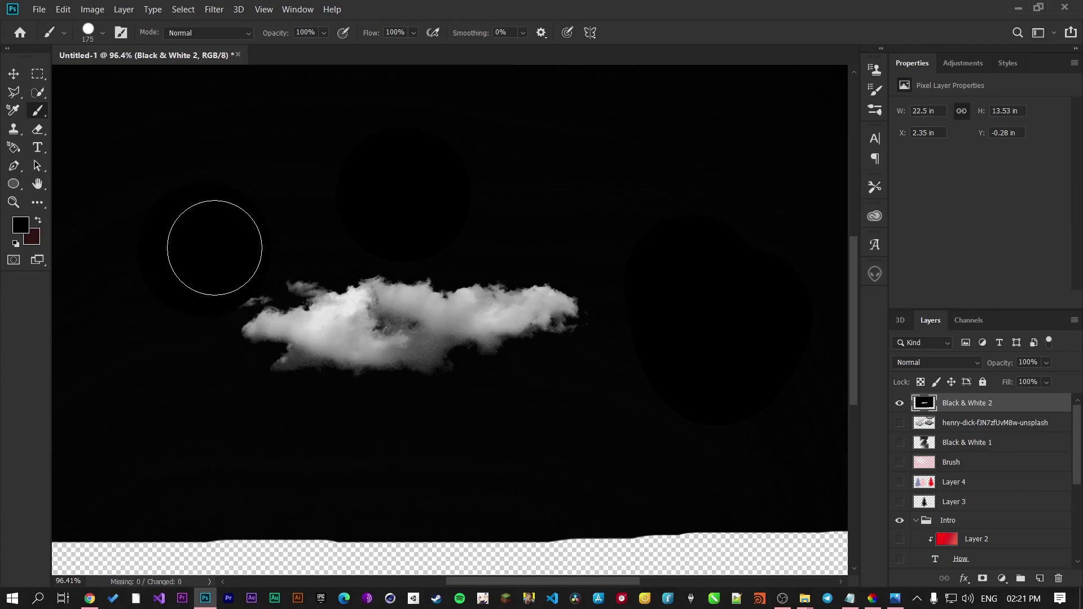
left_click(247, 287)
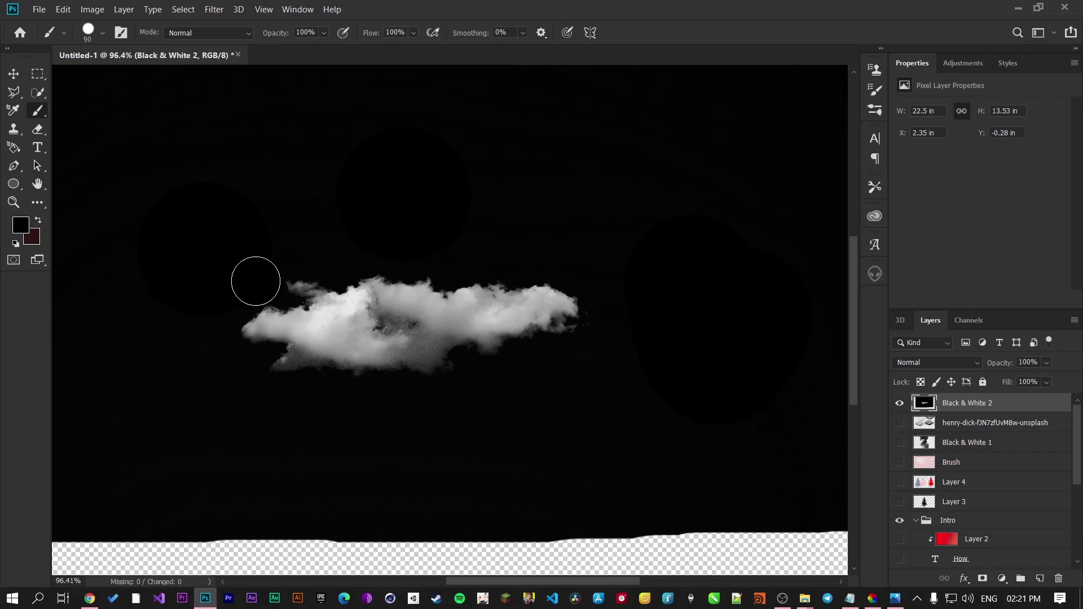
Step: Reduce the brush to 60 px and paint black over the faint specks beside the cloud's upper-left edge
key("bracketleft")
key("bracketleft")
key("bracketleft")
scroll(246, 268, "up", 4)
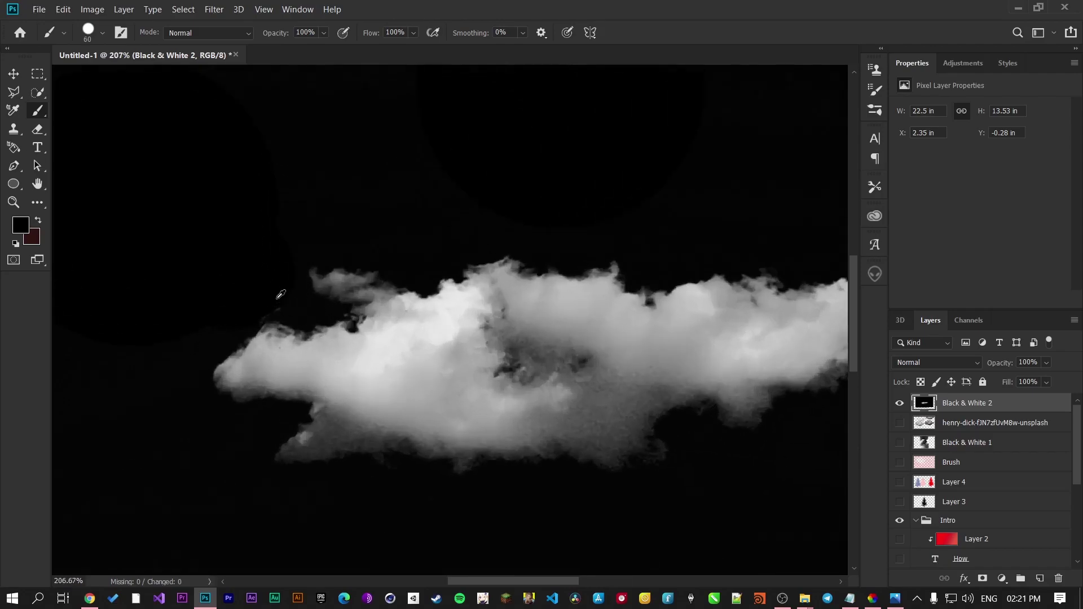
scroll(281, 297, "up", 6)
mouse_move(244, 270)
left_mouse_down()
mouse_move(198, 247)
mouse_move(187, 297)
left_mouse_up()
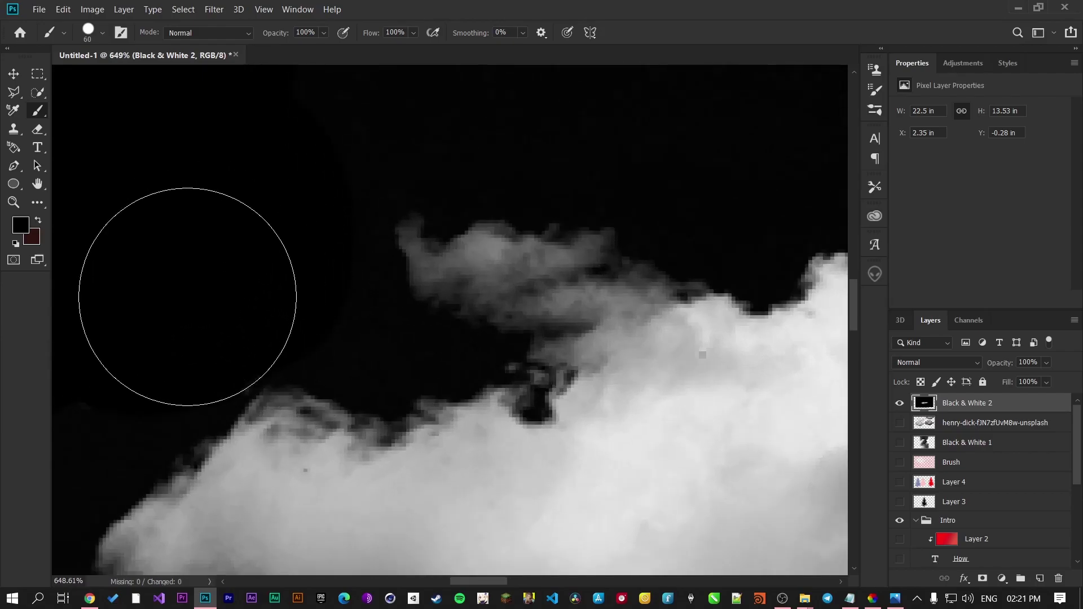
scroll(223, 265, "down", 10)
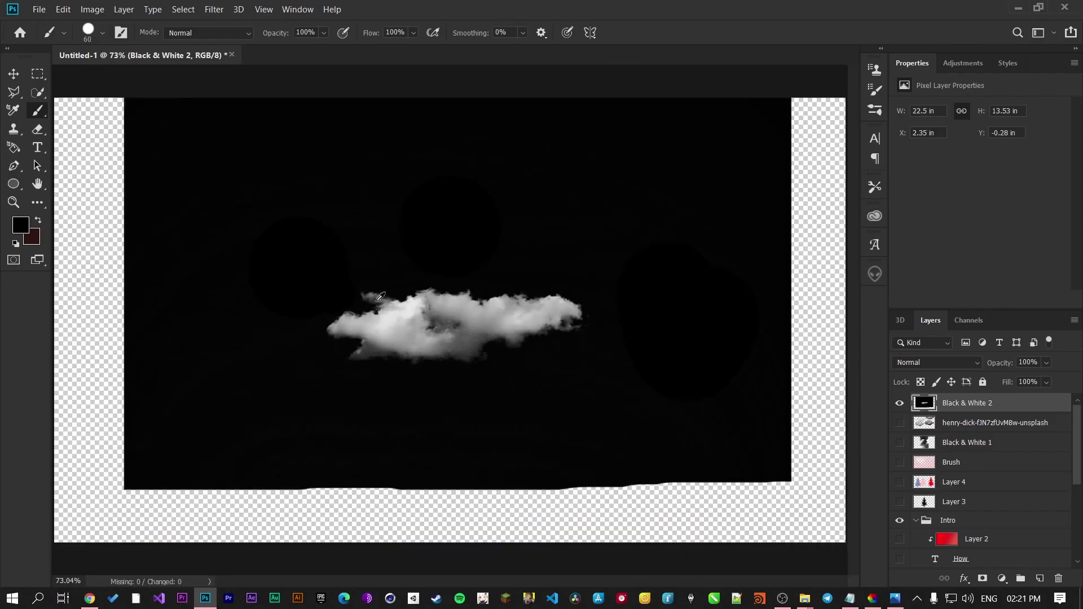
Step: Select the cloud and some surrounding black with a rectangular marquee feathered 36.6 px
scroll(451, 240, "up", 2)
scroll(449, 241, "down", 2)
left_click(37, 74)
mouse_move(281, 208)
left_mouse_down()
mouse_move(421, 362)
mouse_move(657, 413)
left_mouse_up()
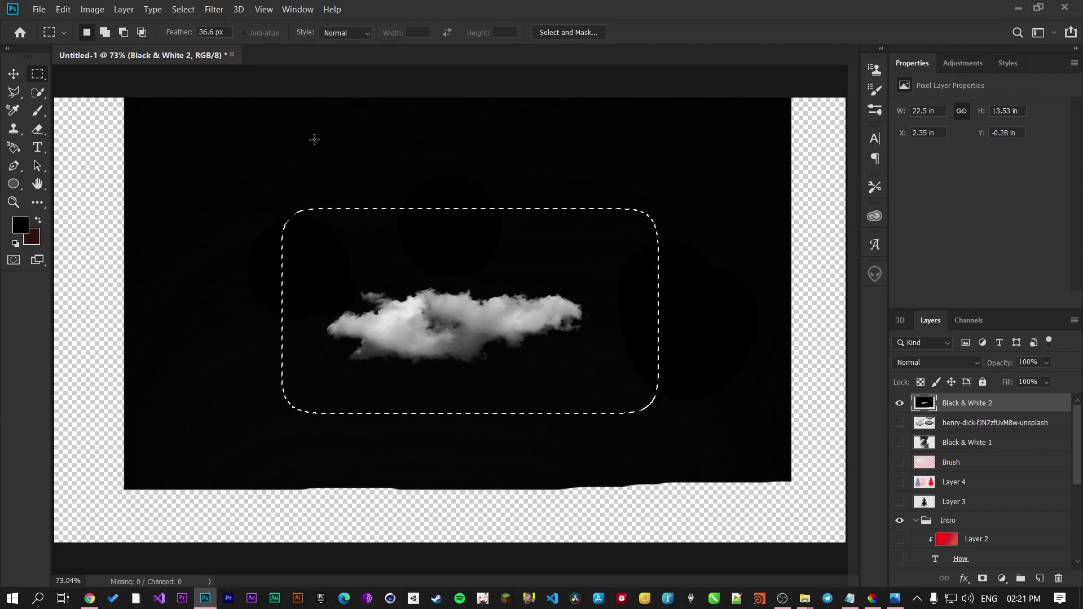
Step: Define a brush preset named "Cloud 4" from the selected cloud area
left_click(61, 9)
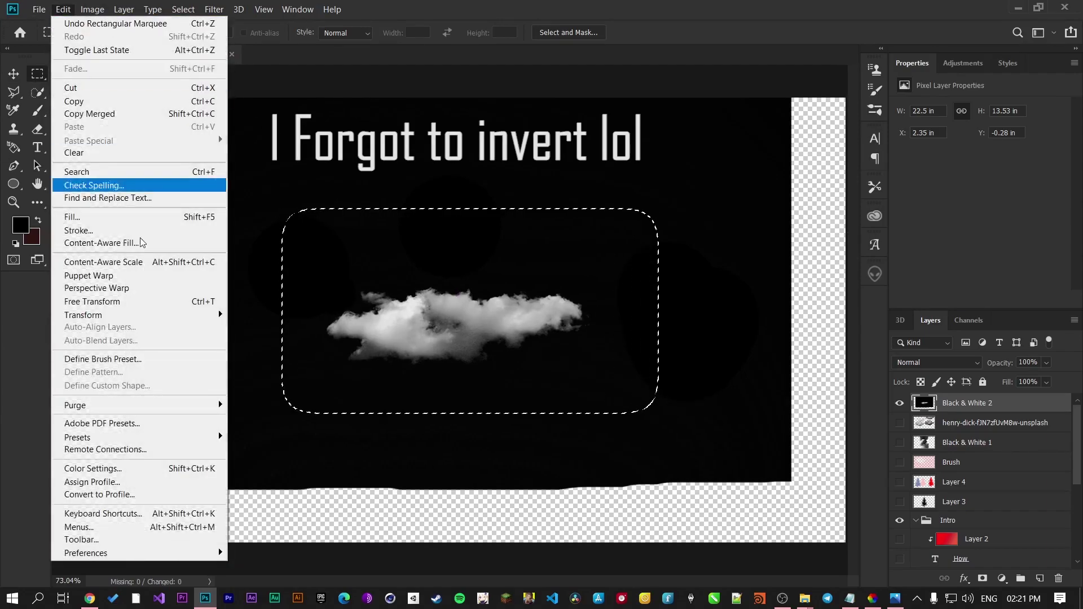
left_click(111, 359)
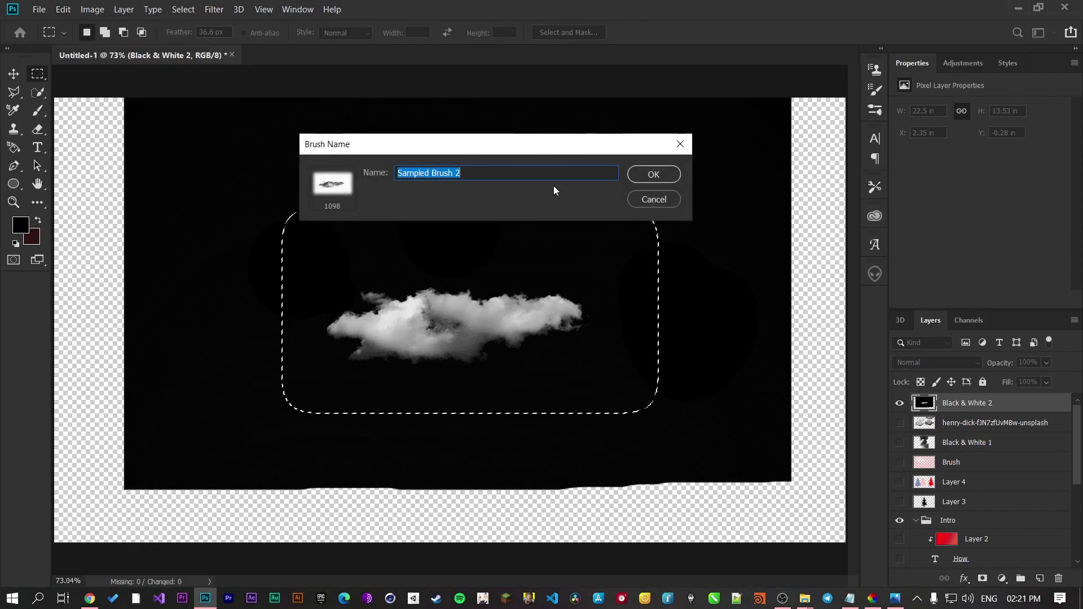
key("BackSpace")
type("Clou")
type("d 2")
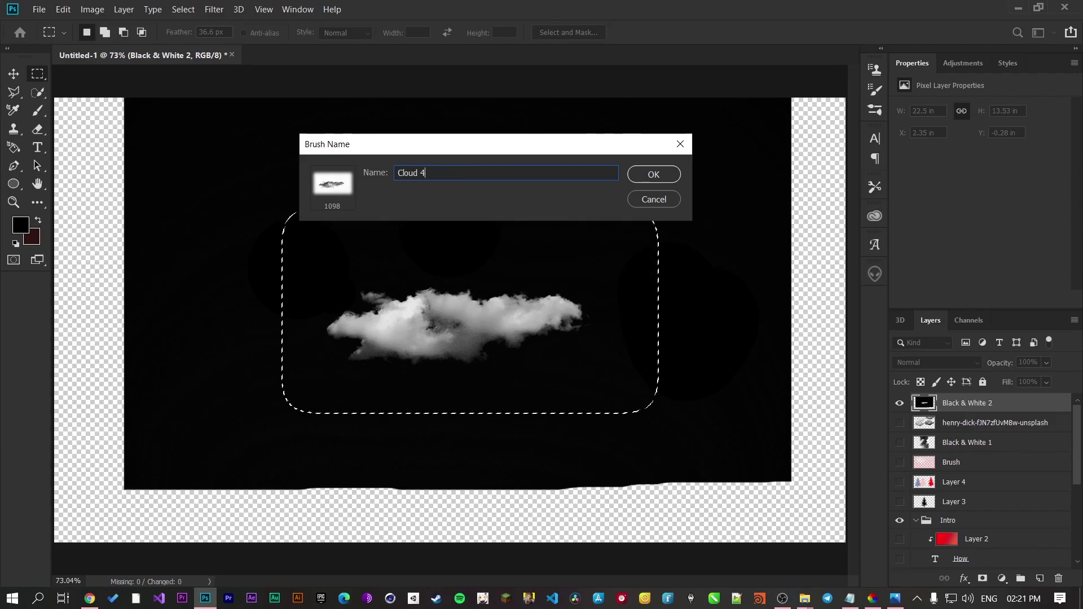
key("Return")
Step: Hide the cloud photo layer and check the list of tutorial topics in Notepad
key("b")
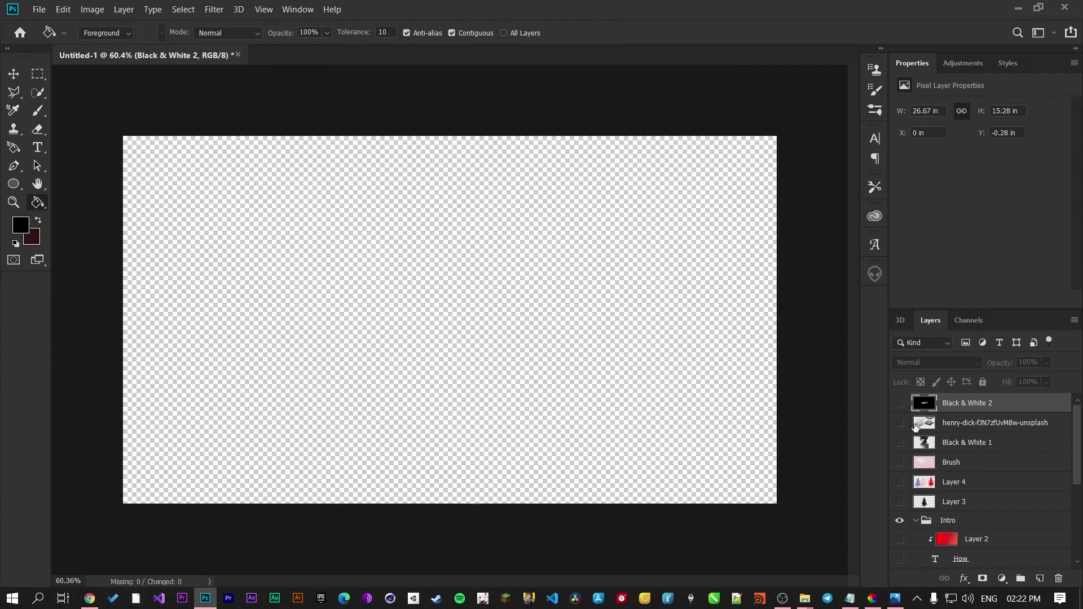
left_click(900, 423)
left_click(850, 598)
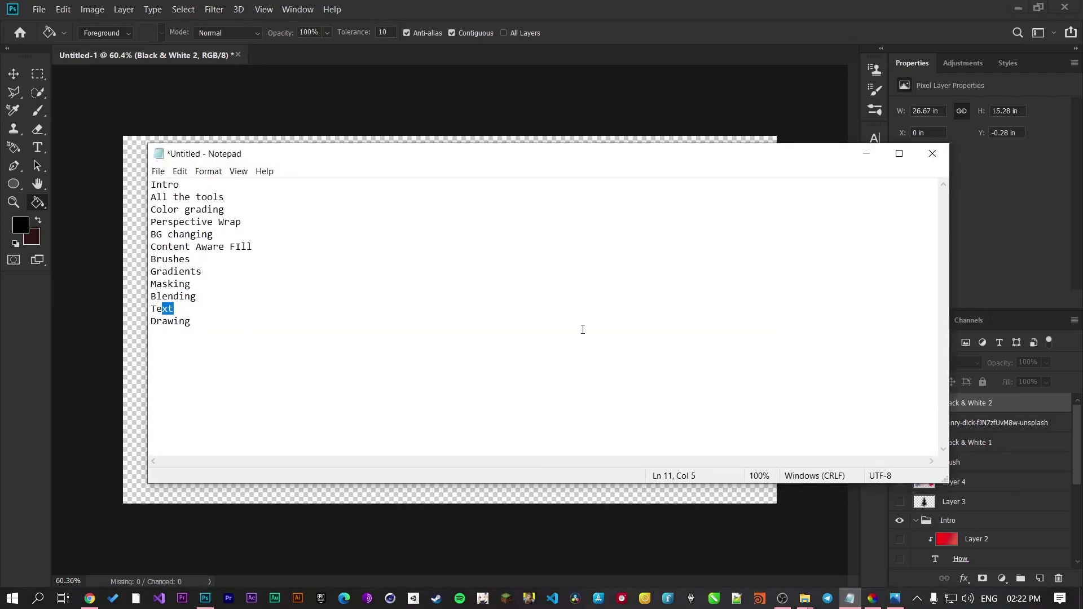
left_click(869, 160)
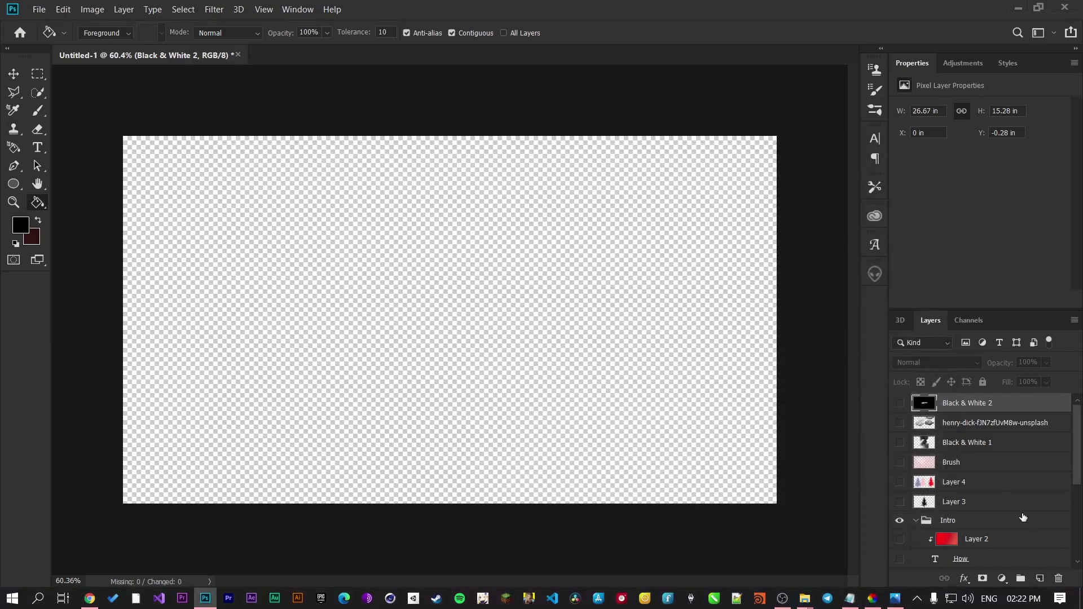
Step: Show the bearded man's cut-out layer and move it from the canvas's left edge towards the lower centre
scroll(1027, 520, "down", 4)
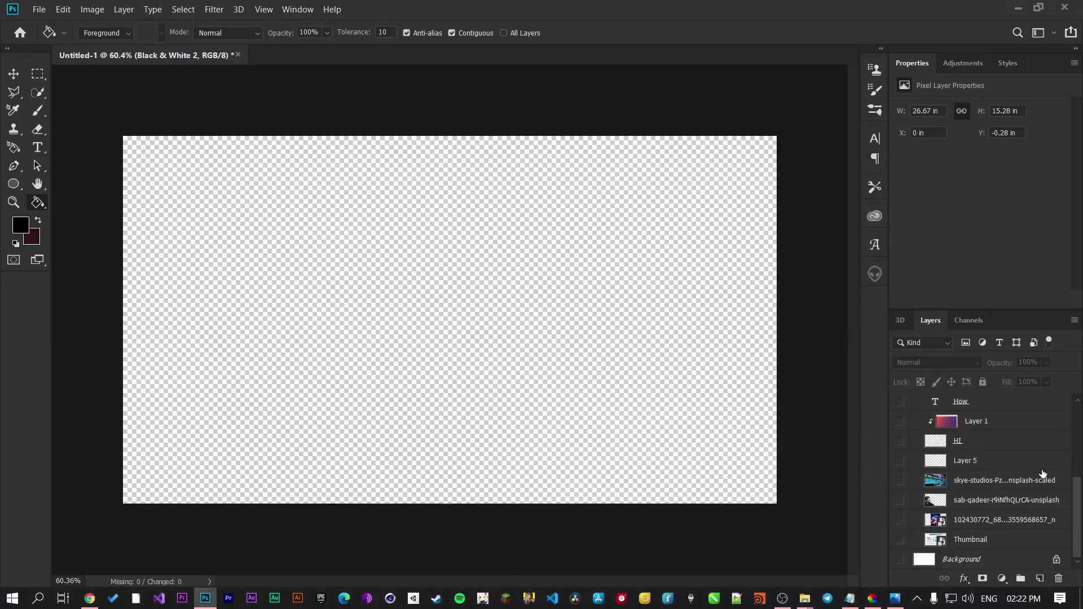
left_click(900, 500)
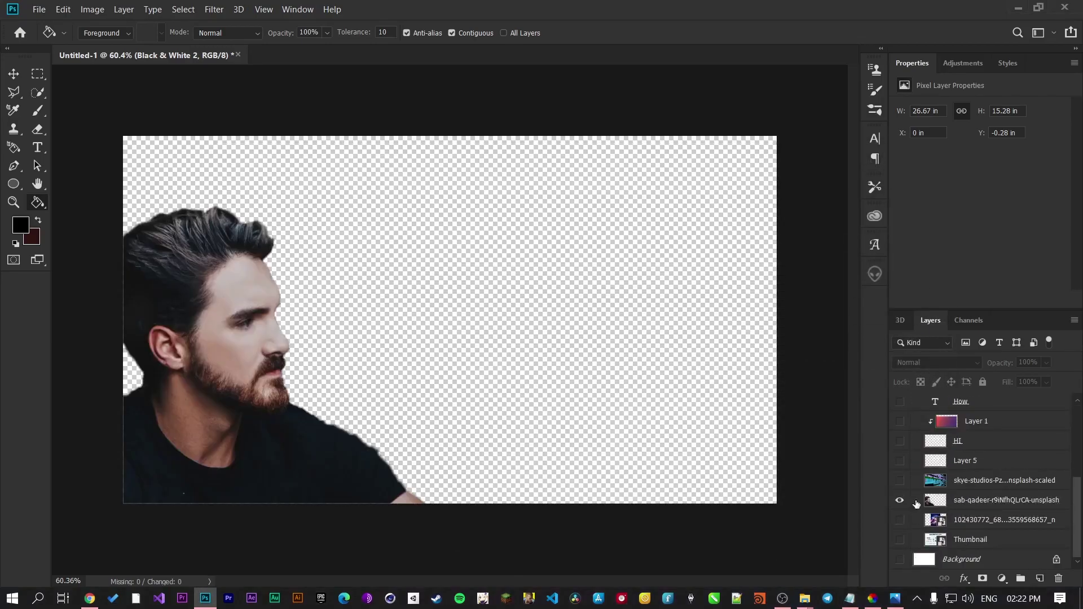
left_click(15, 68)
left_click_drag(260, 375, 393, 299)
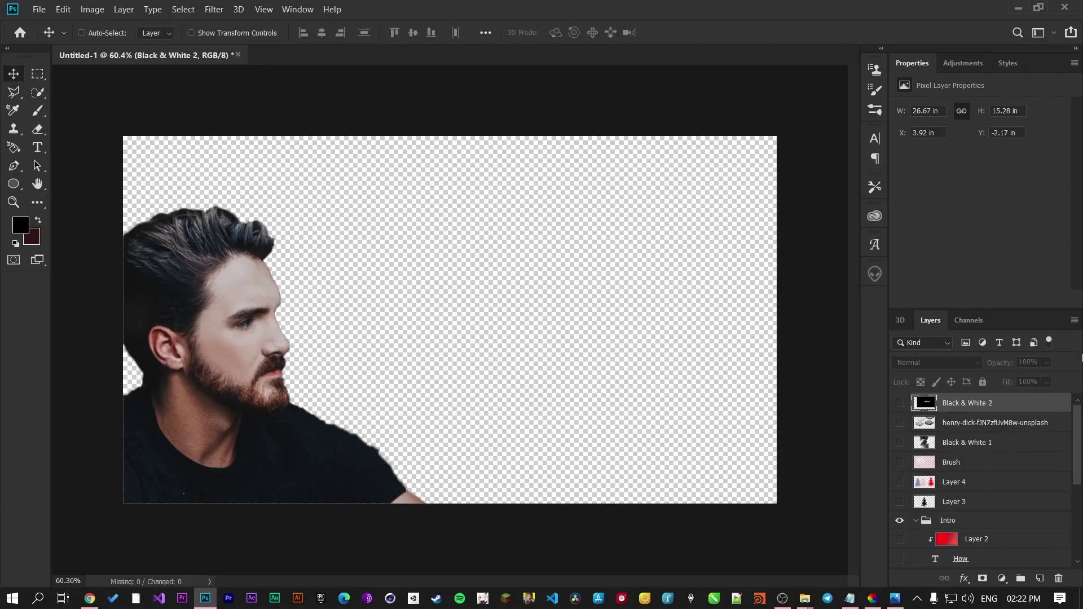
scroll(990, 479, "down", 4)
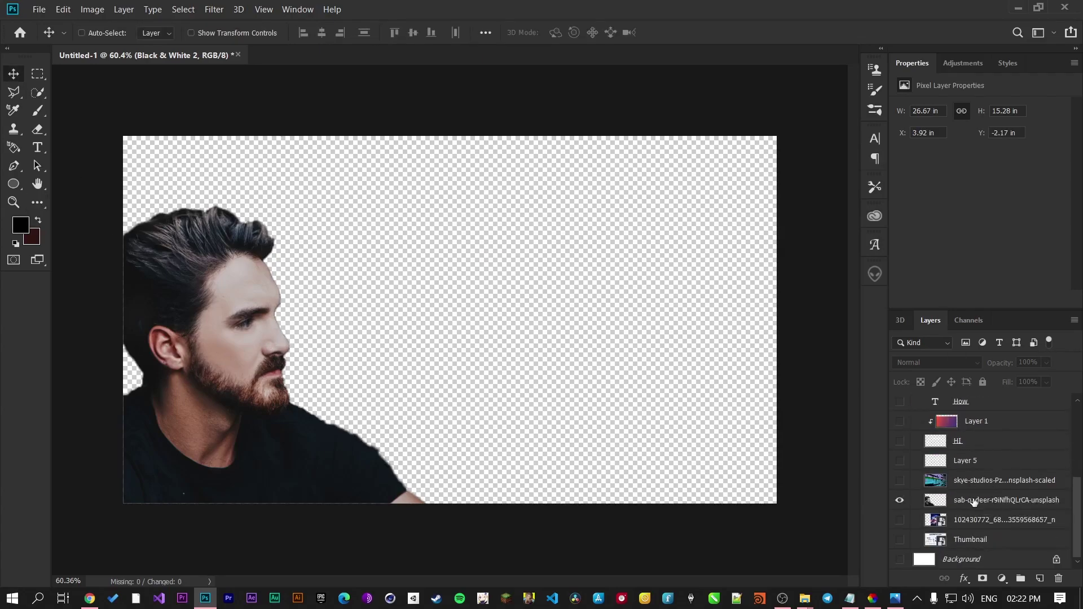
left_click(974, 500)
left_click_drag(260, 335, 493, 399)
Step: Move the man's cut-out upward and clean stray pixels around it using the Eraser at 175 px
left_click(37, 129)
left_click_drag(302, 191, 700, 182)
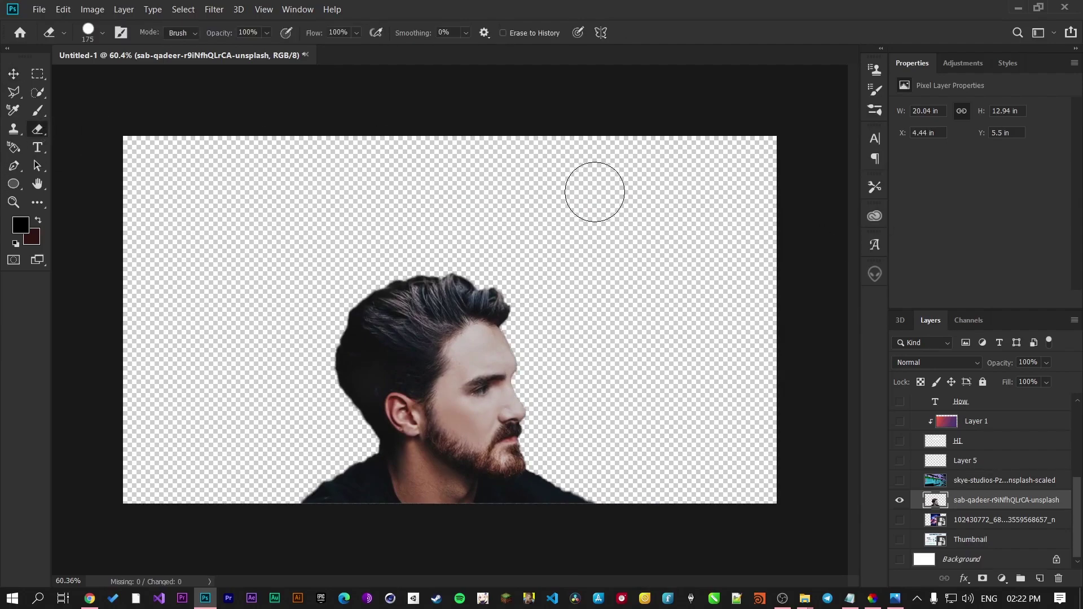
left_click(14, 76)
left_click_drag(453, 371, 479, 255)
left_click(37, 129)
mouse_move(265, 435)
left_mouse_down()
mouse_move(254, 459)
mouse_move(269, 441)
left_mouse_up()
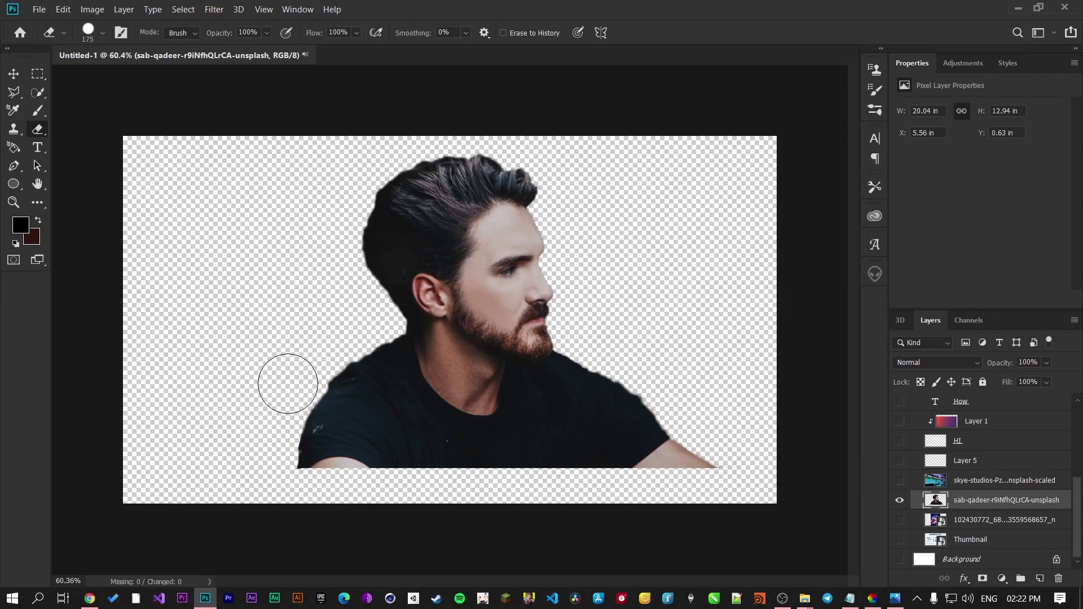
left_click_drag(303, 372, 363, 333)
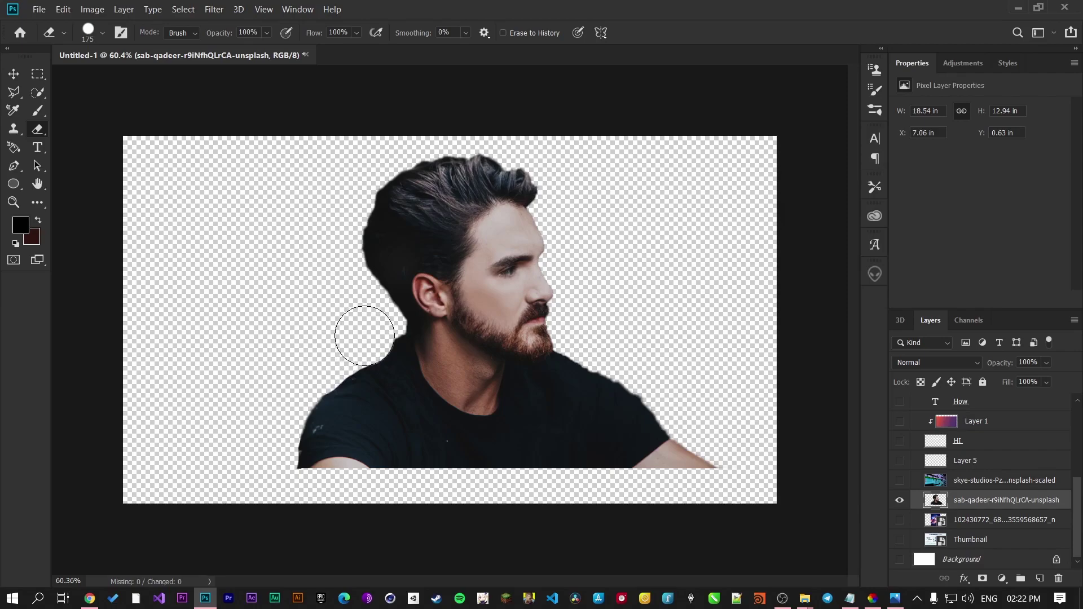
Step: Move the man's cut-out down so that its cut-off base meets the canvas's lower edge
scroll(246, 362, "down", 3)
scroll(289, 364, "up", 2)
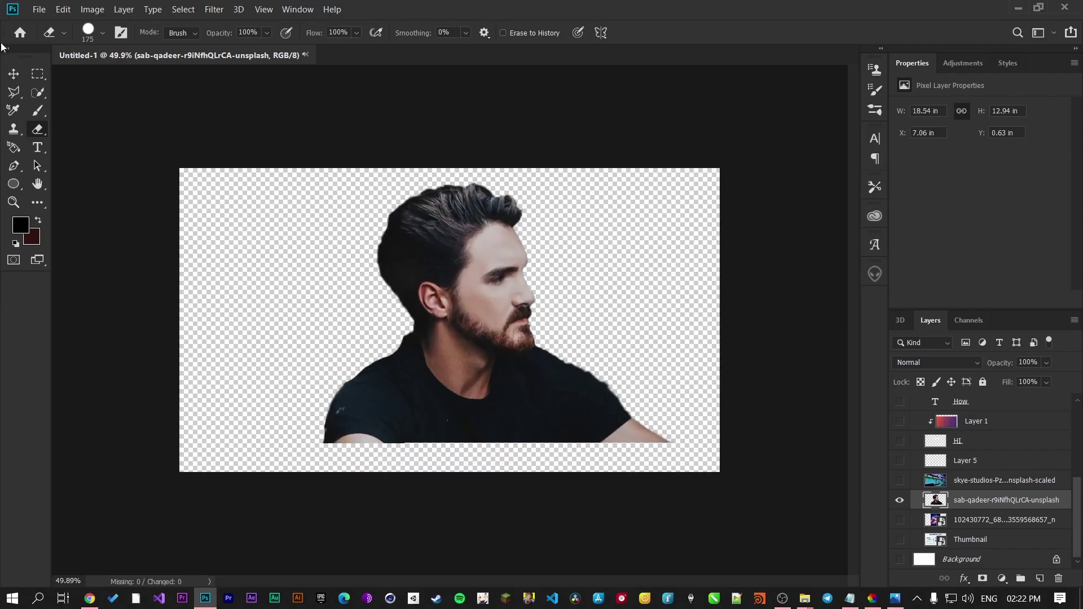
left_click(13, 73)
left_click_drag(511, 261, 484, 290)
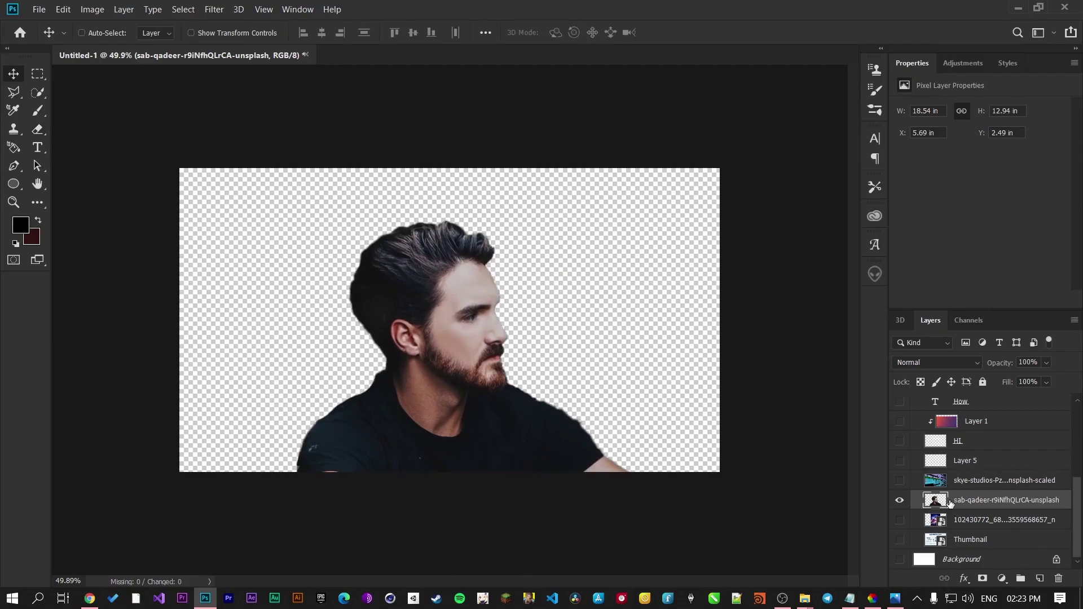
Step: Show the galaxy mountain image layer and scale it to 199.52% so it covers the whole canvas behind the man
left_click(899, 521)
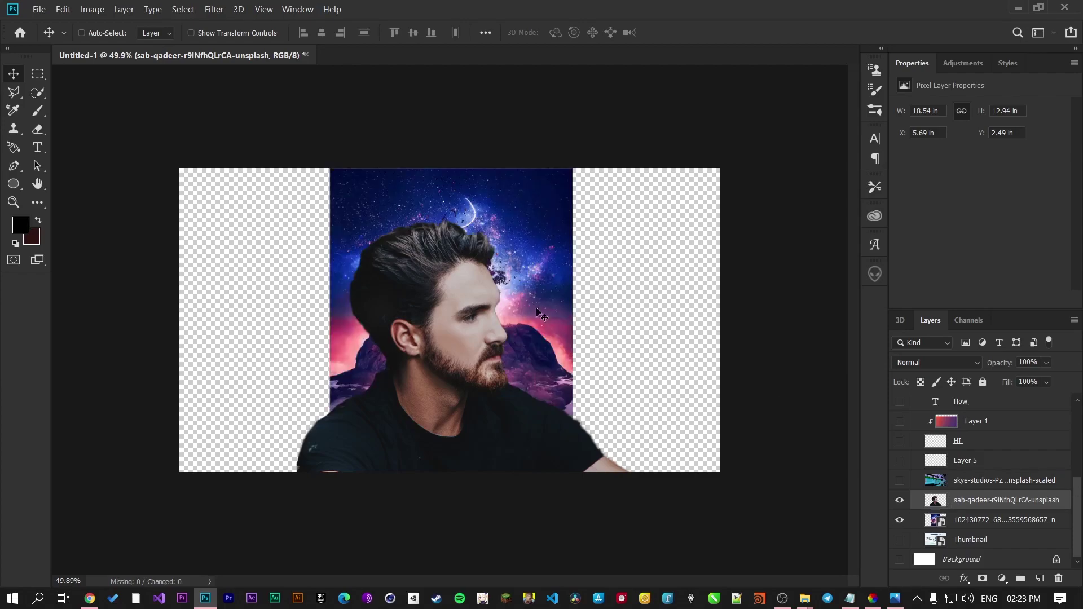
key("ctrl+t")
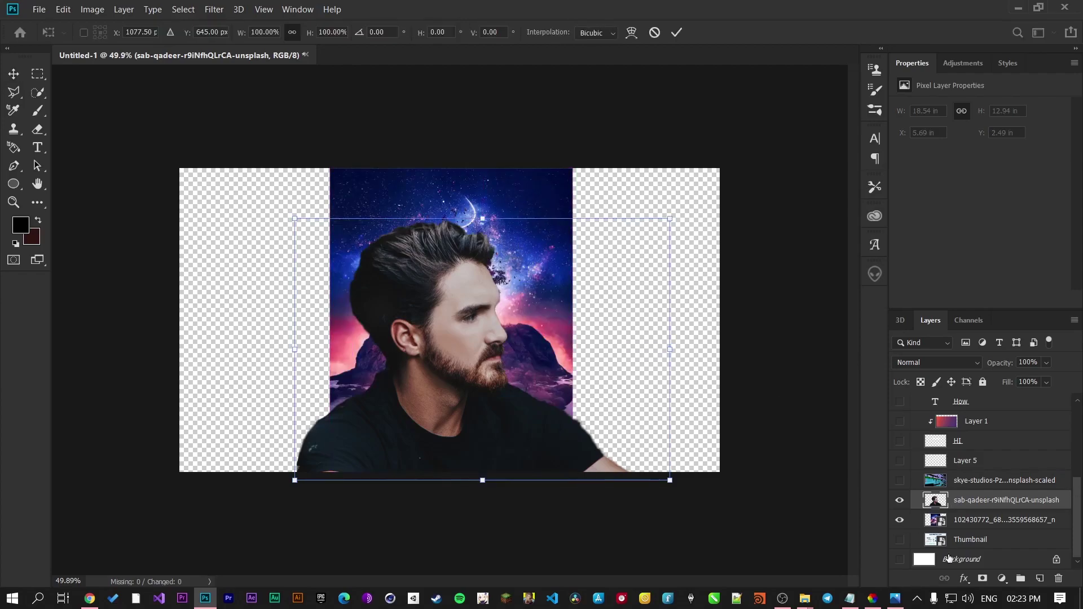
left_click(967, 524)
key("ctrl+t")
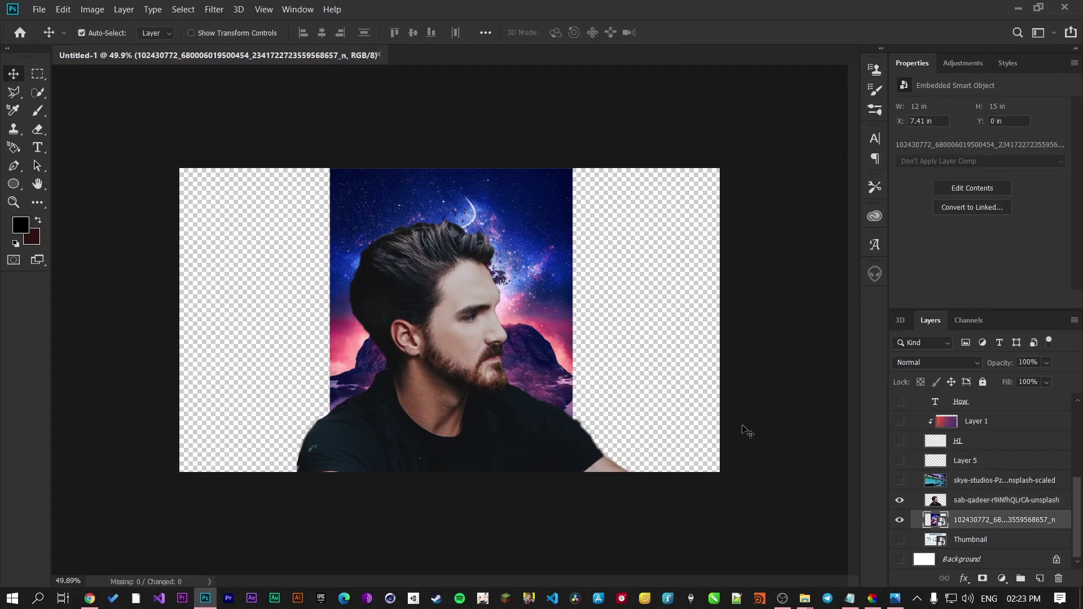
left_click_drag(575, 171, 920, 56)
left_click_drag(330, 473, 46, 588)
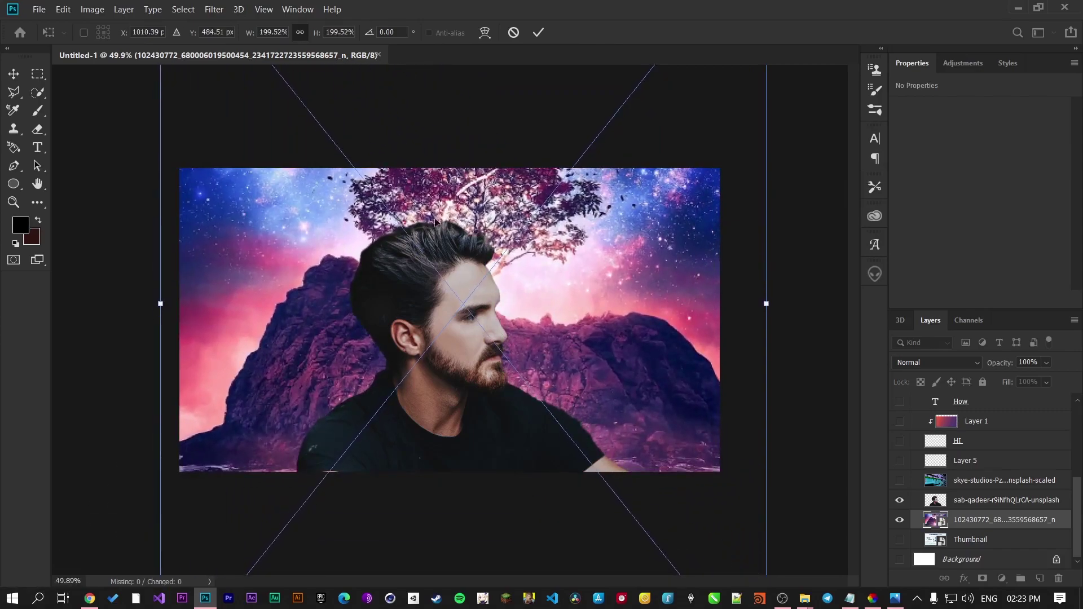
left_click(544, 35)
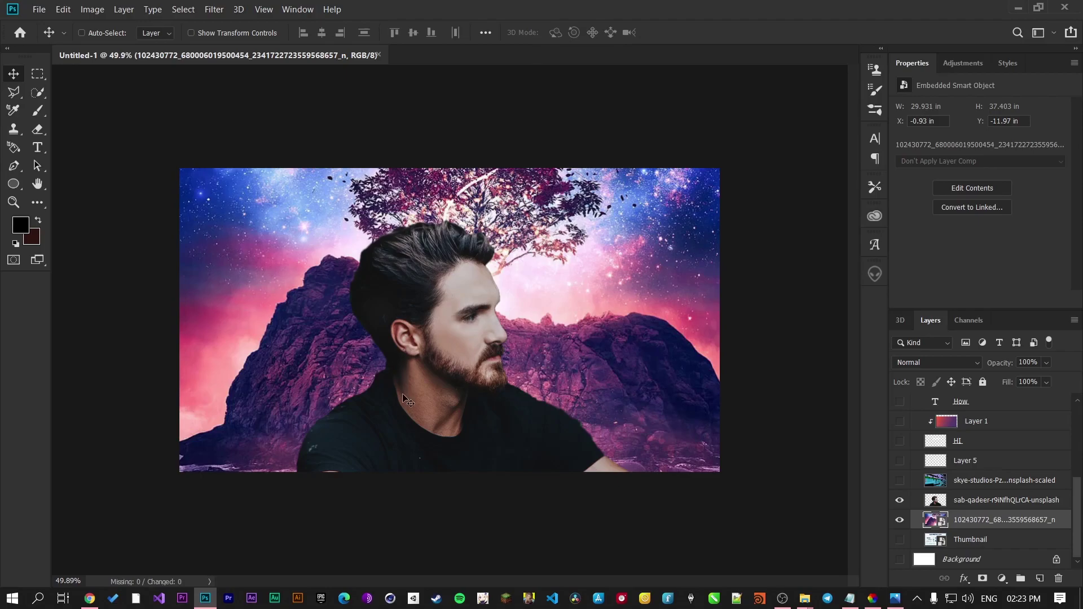
Step: On the man's cut-out layer, outline the white mark on his shirt sleeve with the Polygonal Lasso
scroll(327, 418, "up", 6)
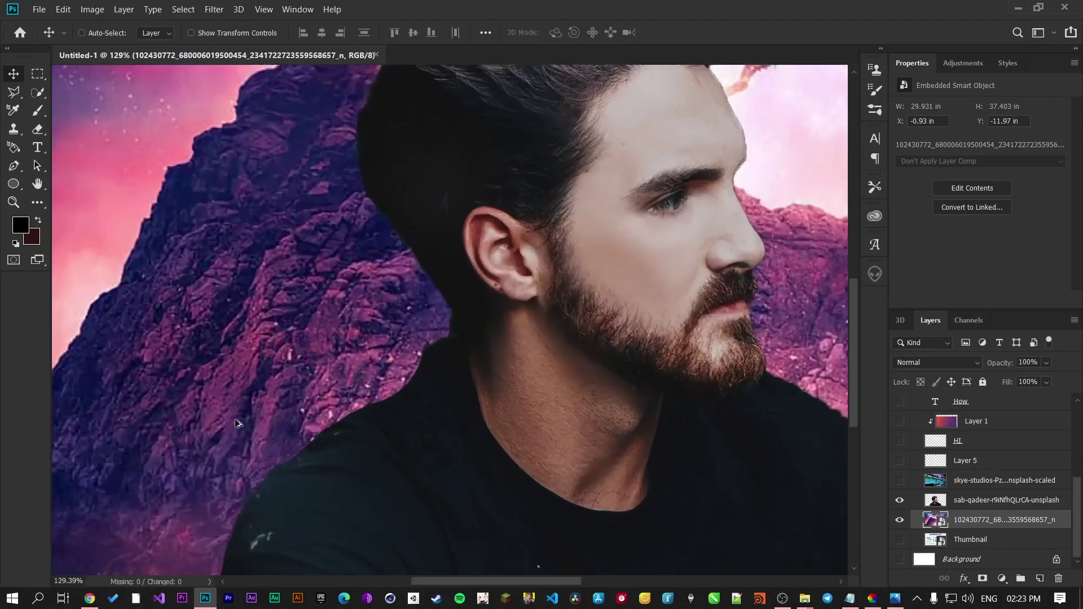
scroll(238, 410, "down", 2)
scroll(282, 429, "up", 1)
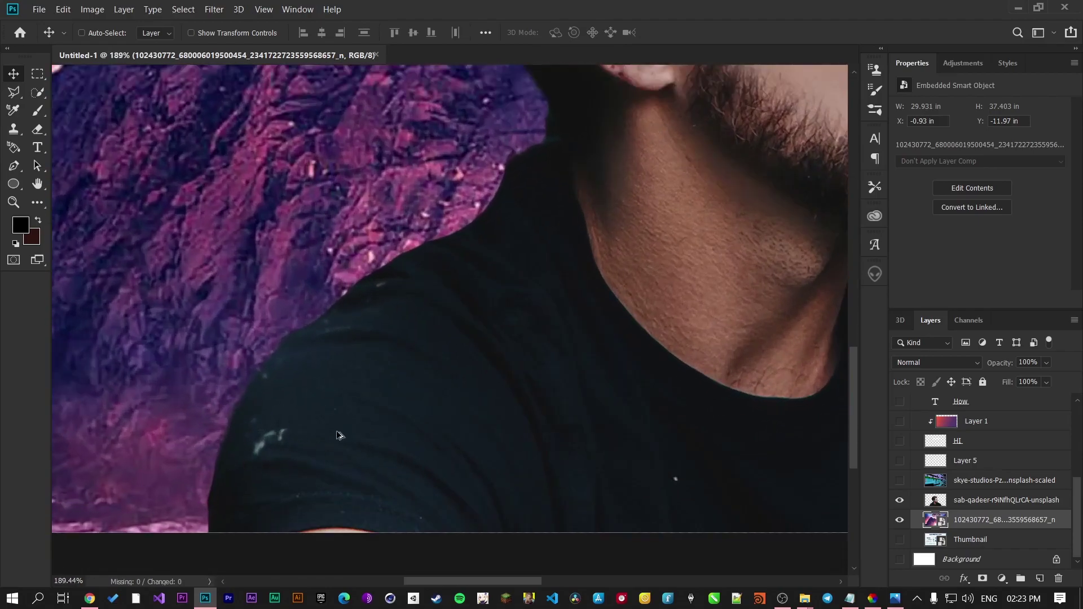
scroll(287, 429, "down", 1)
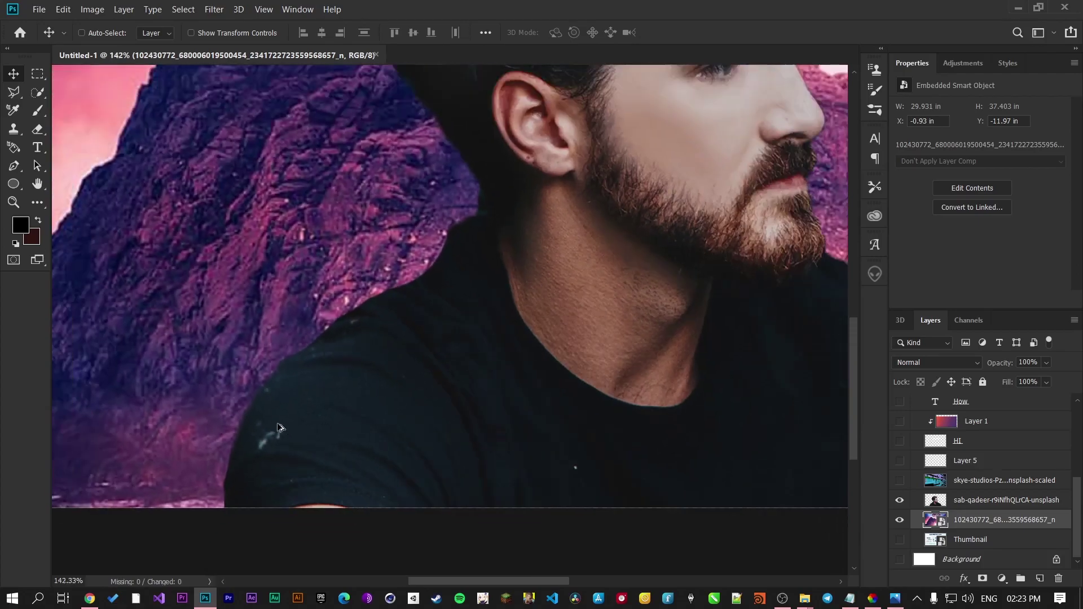
scroll(366, 432, "down", 1)
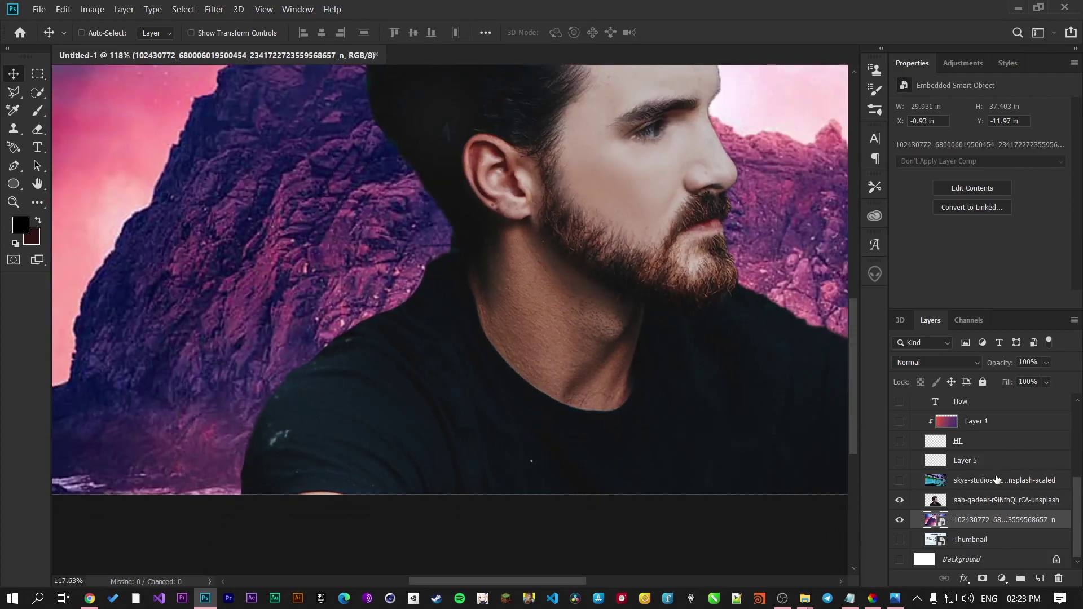
left_click(1004, 500)
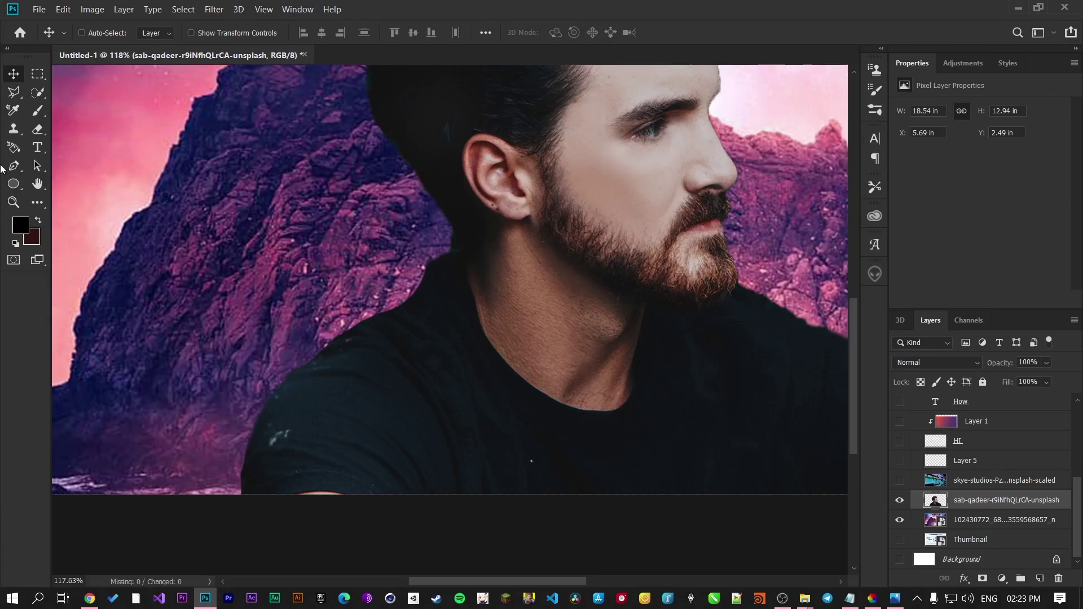
left_click(16, 95)
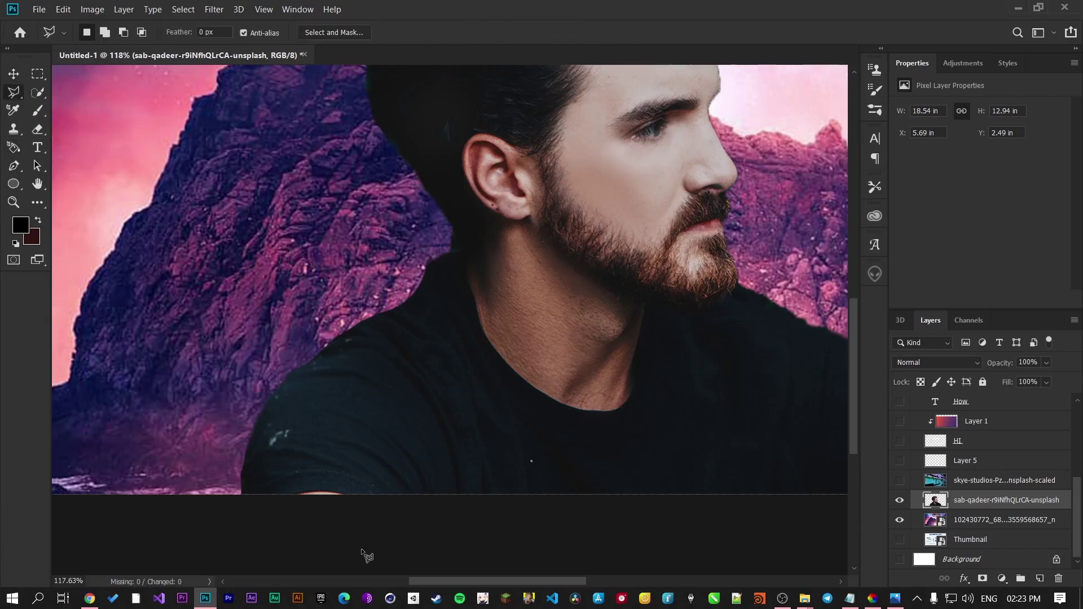
scroll(241, 421, "up", 5)
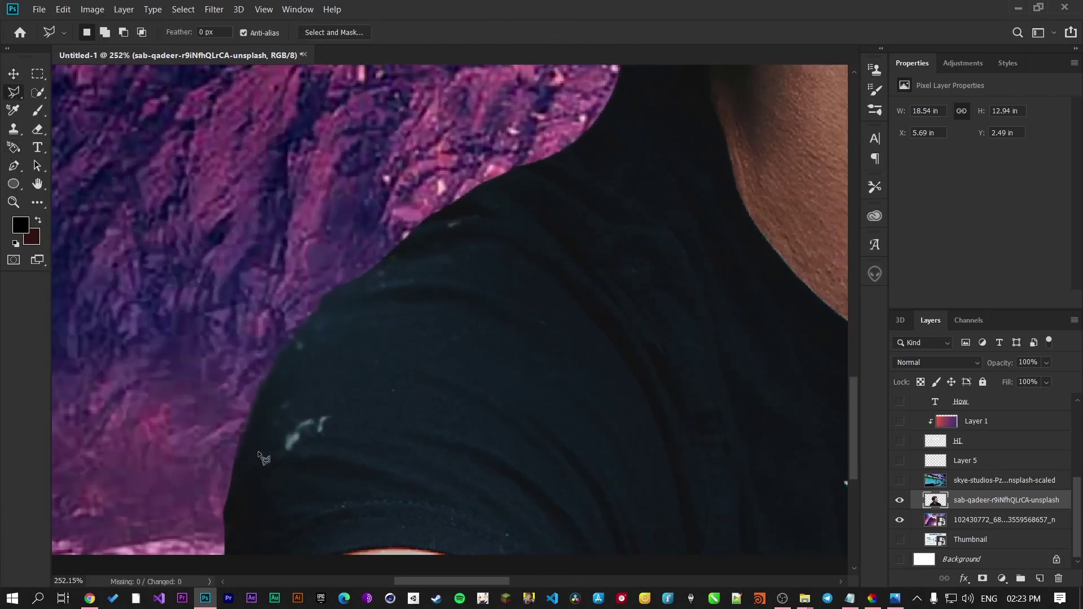
left_click(337, 397)
left_click(288, 391)
left_click(263, 413)
left_click(271, 471)
left_click(298, 462)
left_click(345, 431)
left_click(339, 397)
scroll(474, 440, "down", 2)
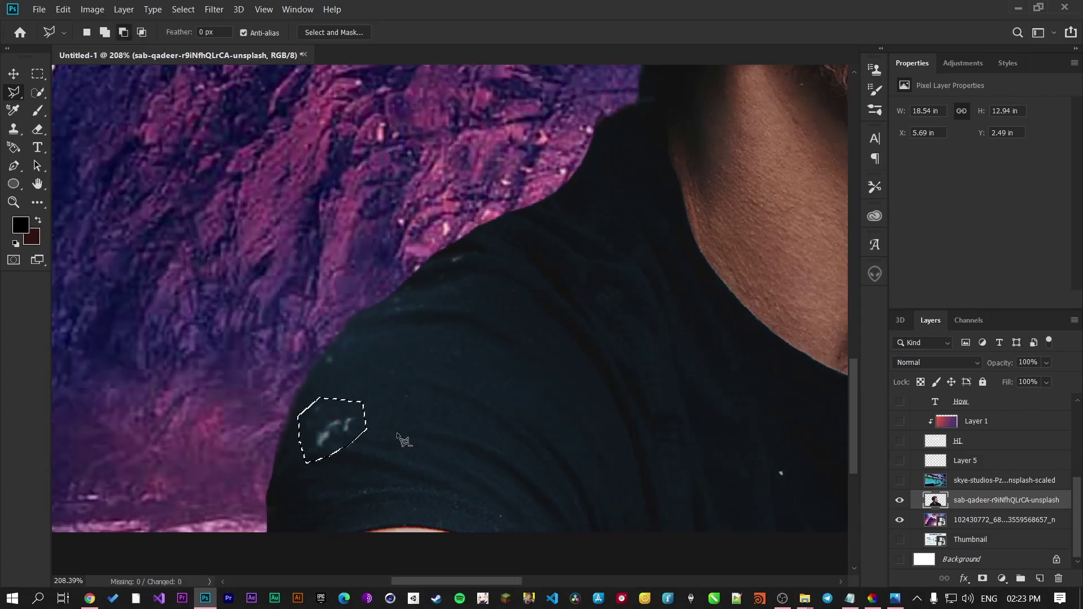
Step: Fill the selected sleeve mark using Content-Aware contents at 100% opacity, then clear the selection
right_click(340, 408)
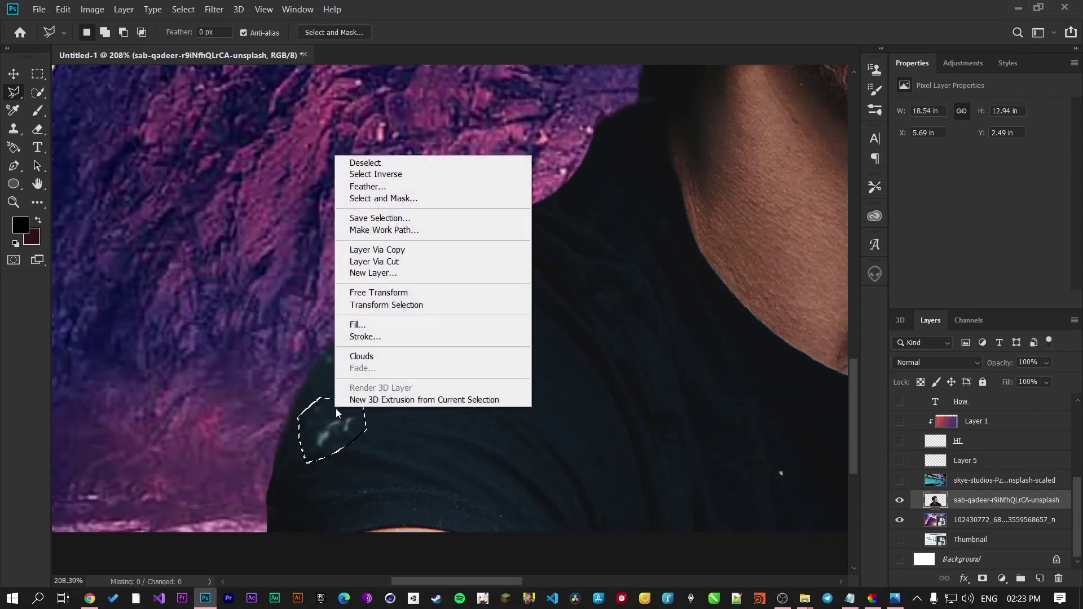
left_click(397, 326)
left_click(756, 236)
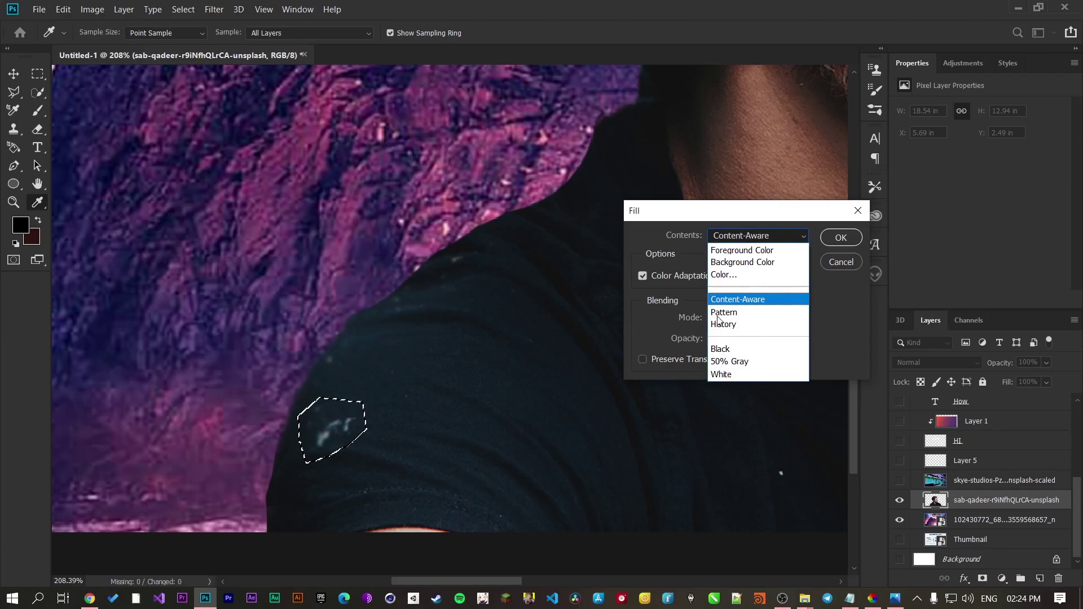
left_click(753, 300)
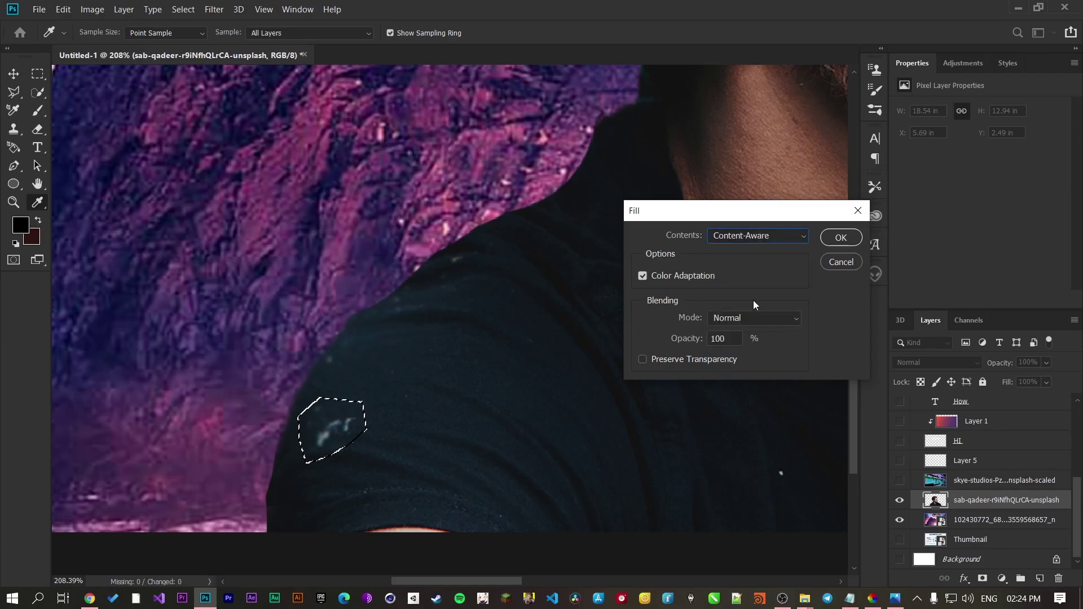
left_click(841, 238)
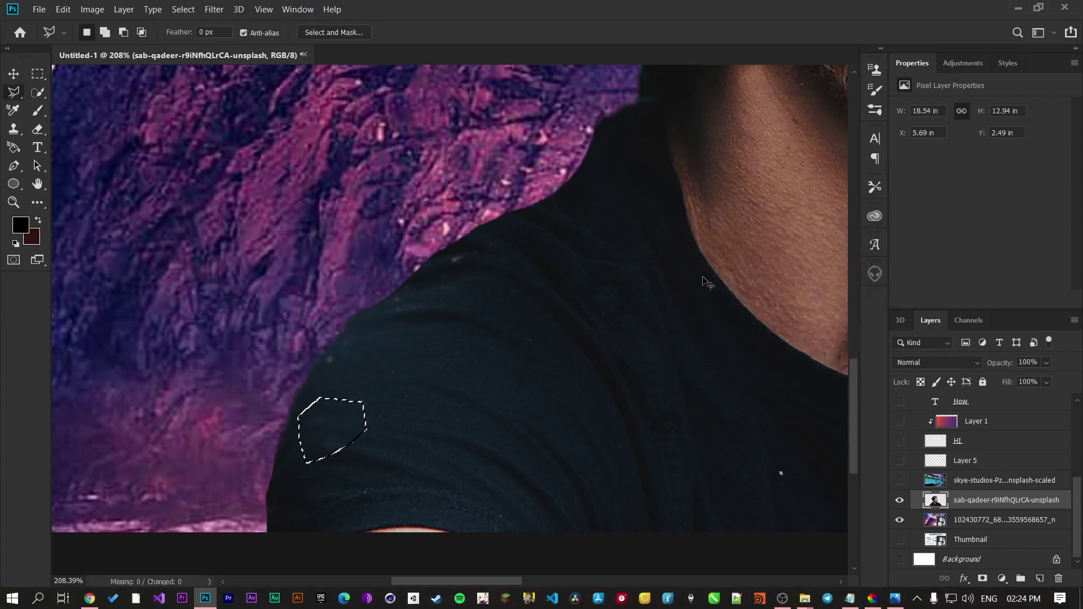
key("ctrl+d")
scroll(612, 293, "down", 4)
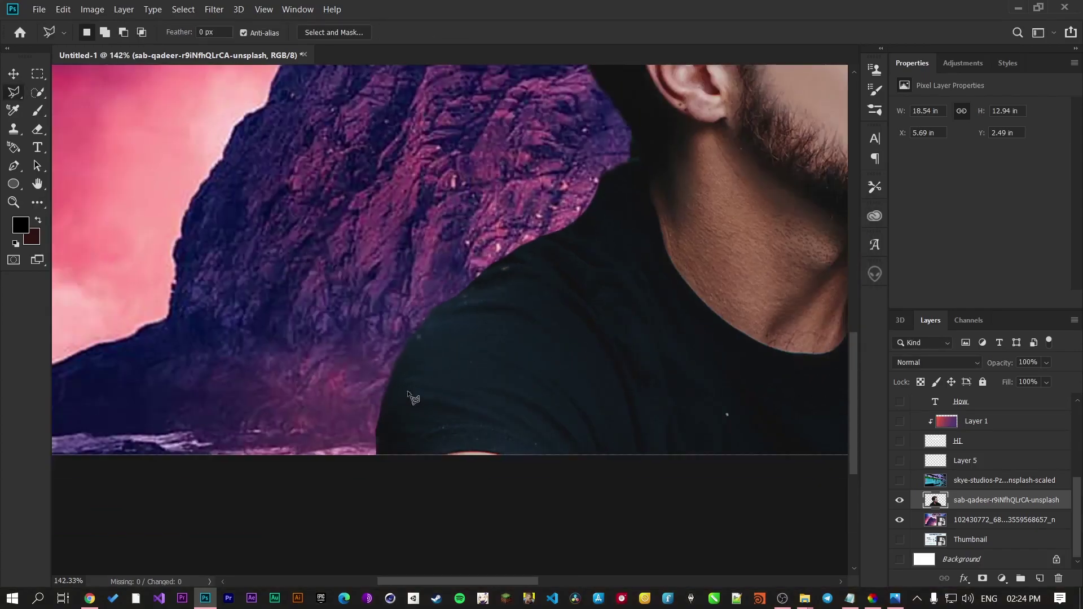
scroll(510, 296, "down", 8)
scroll(507, 294, "down", 1)
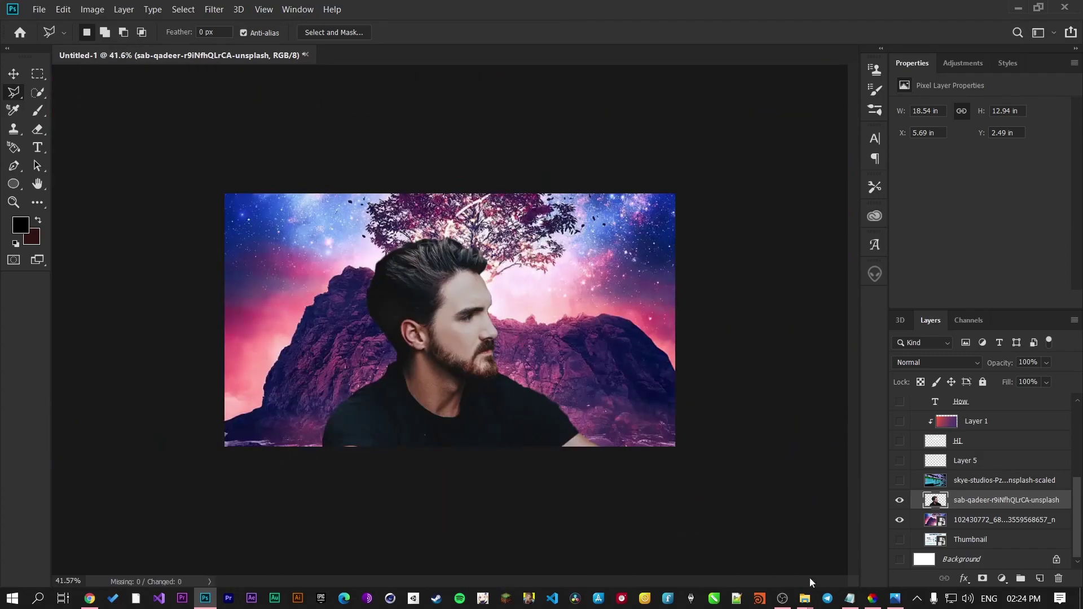
mouse_move(805, 598)
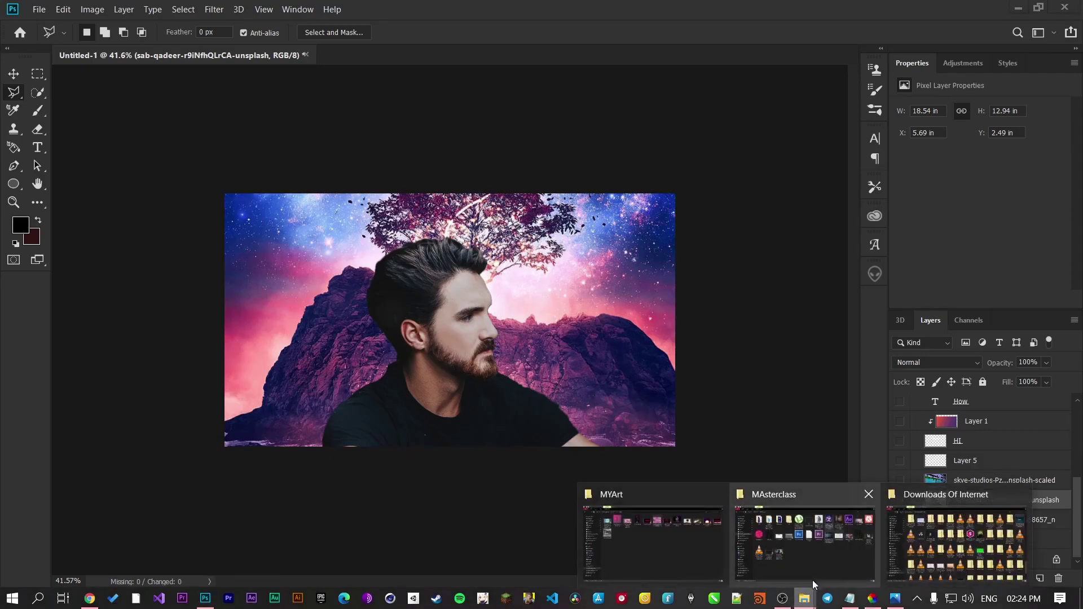
left_click(817, 548)
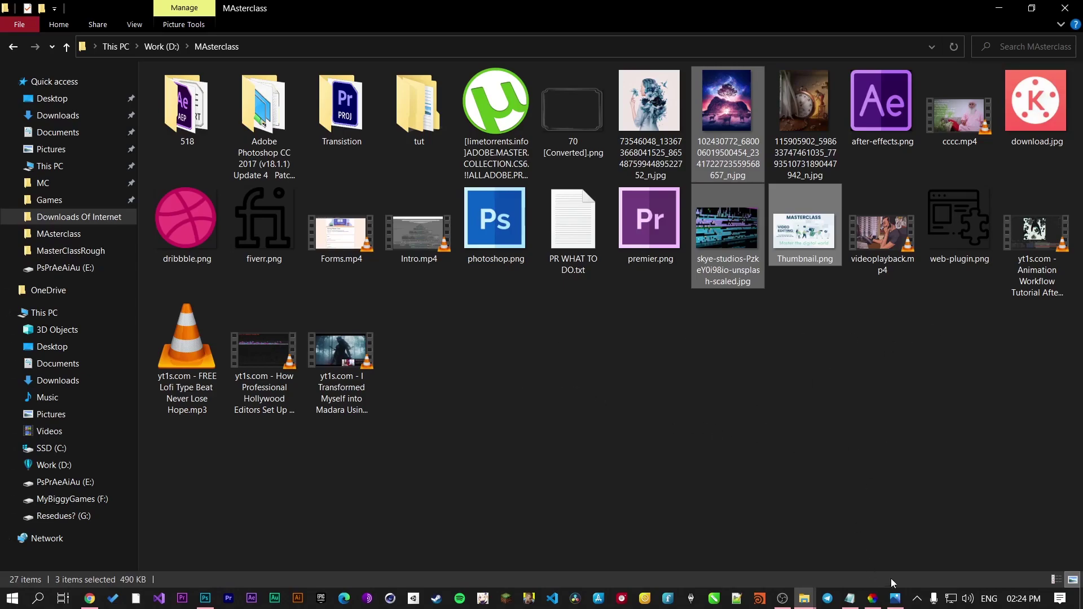
left_click(782, 598)
left_click(1071, 483)
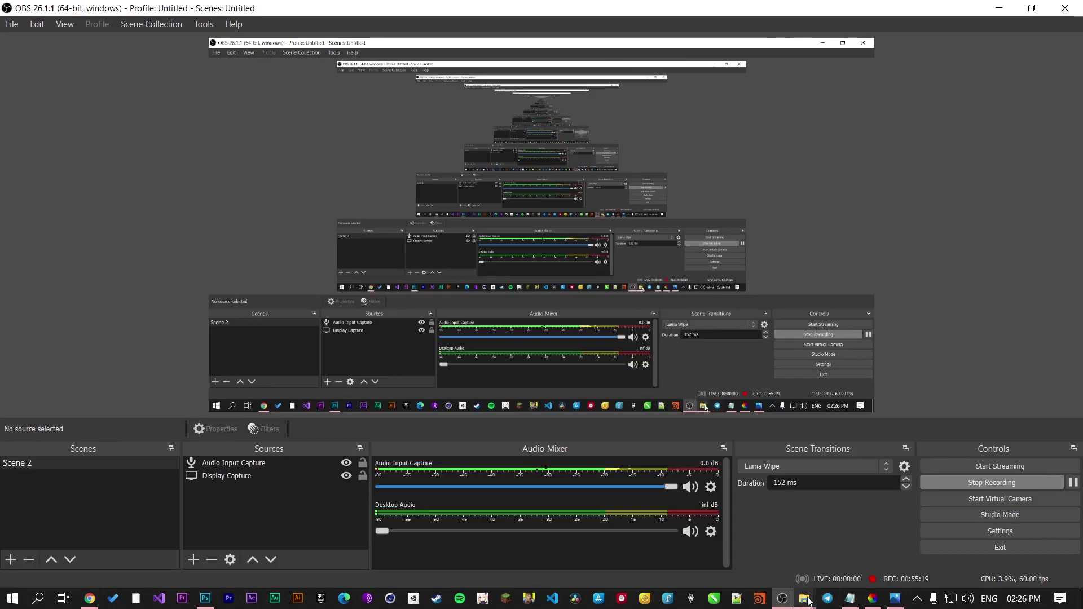
Step: Switch to File Explorer's Downloads Of Internet folder, preview the castle photo 2C161J8.jpg and place it in the Photoshop document
mouse_move(804, 598)
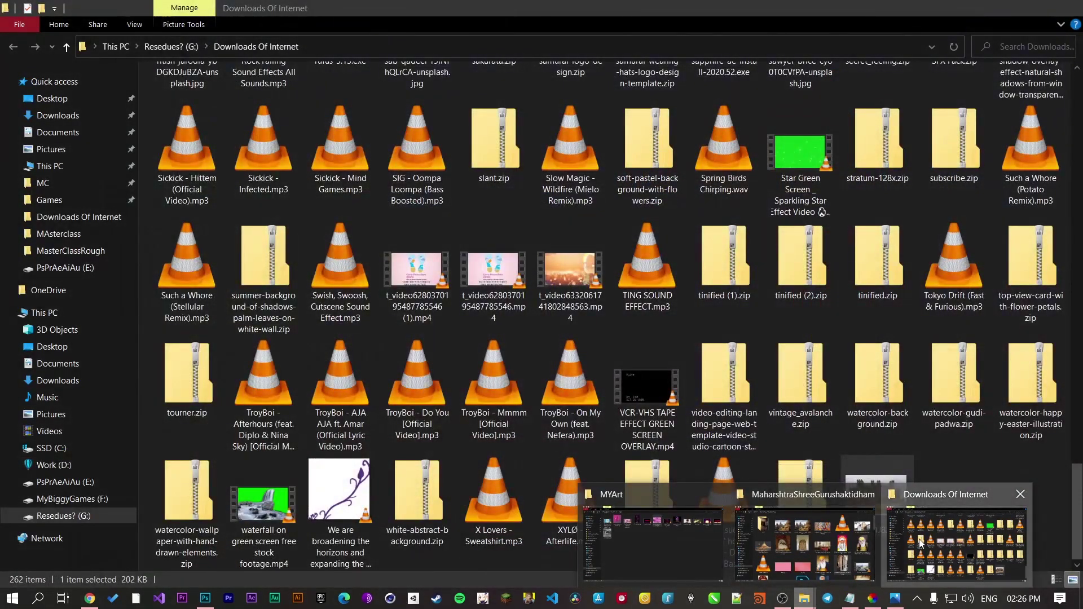
left_click(920, 543)
double_click(866, 490)
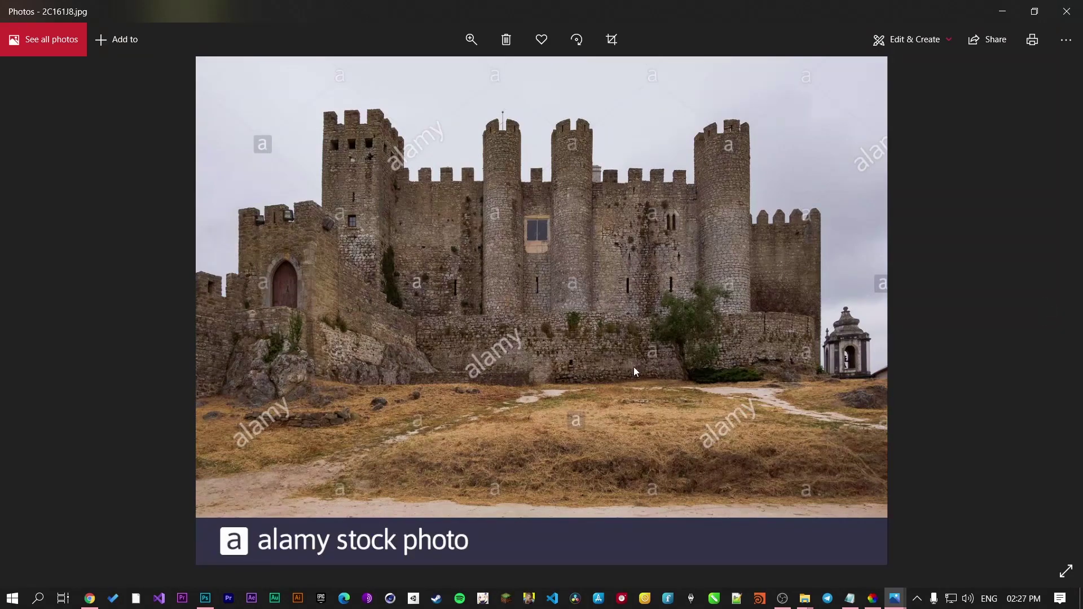
left_click(1066, 11)
left_click_drag(872, 507, 395, 420)
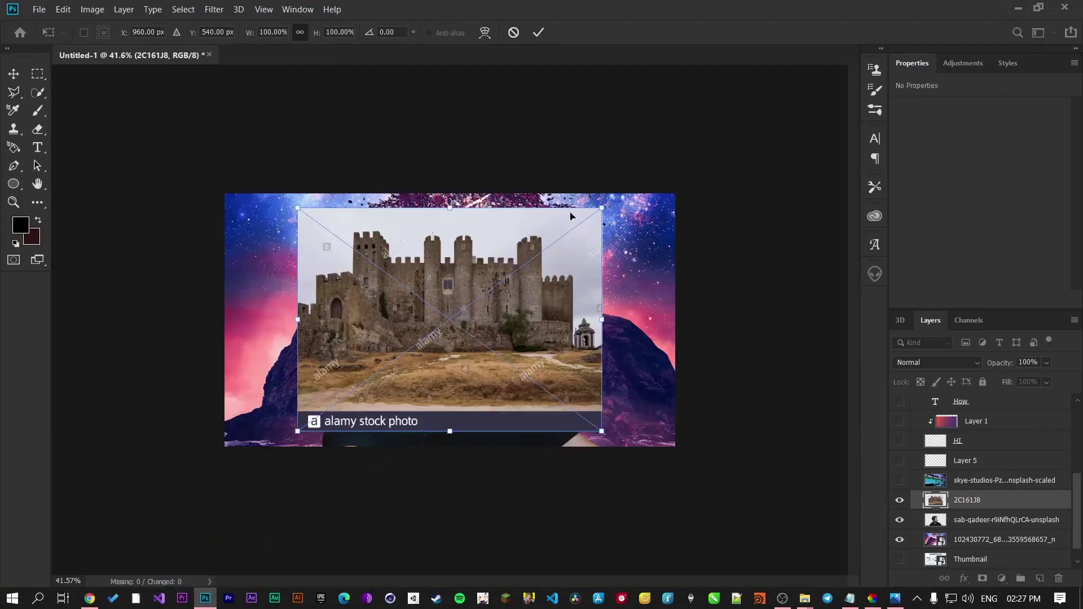
Step: Enlarge the placed castle image to about 21.2 by 15.6 in so it spans the full canvas height
left_click_drag(603, 208, 632, 185)
left_click_drag(633, 433, 654, 447)
left_click(537, 33)
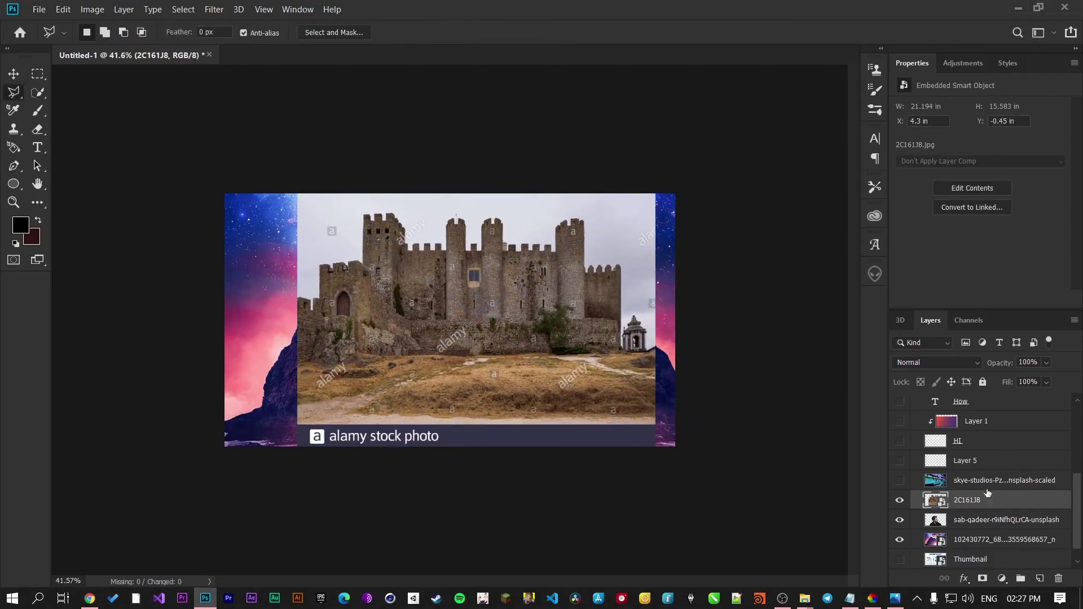
Step: Move the castle layer 2C161J8 to the top of the layer stack, then hide and collapse the Intro group
left_click_drag(983, 506, 971, 396)
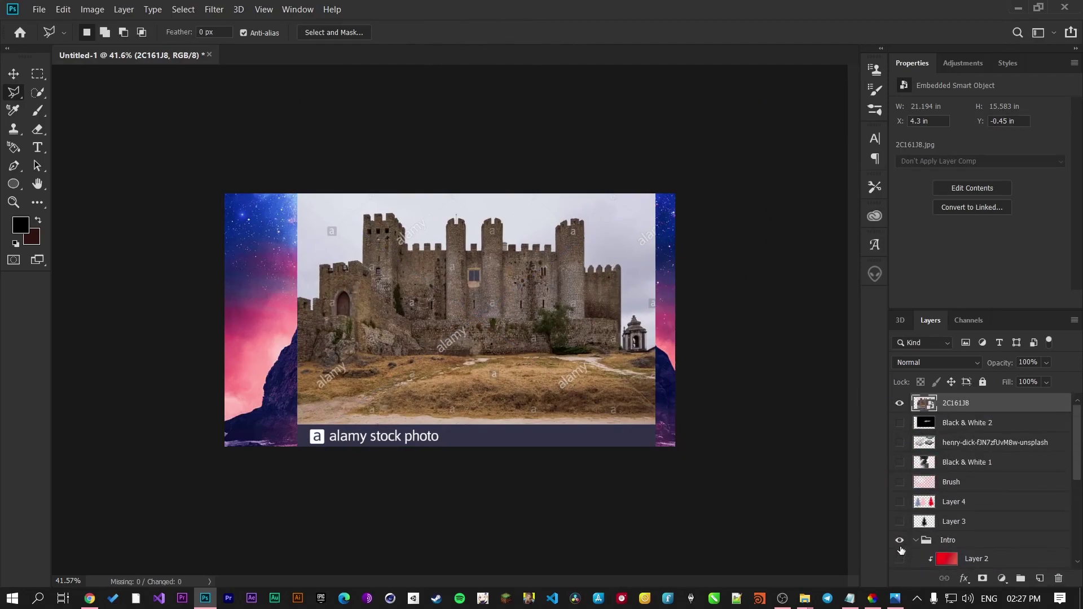
left_click(900, 543)
left_click(915, 540)
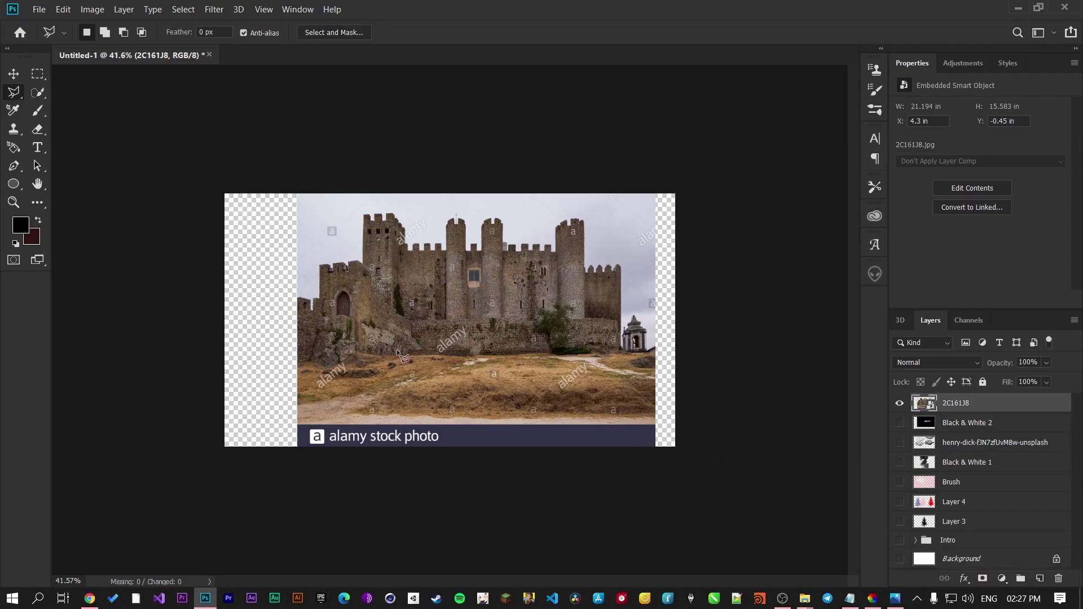
Step: Move the castle image slightly left on the canvas, to an X position of about 3.29 in
left_click(14, 74)
left_click_drag(519, 334, 502, 334)
scroll(451, 380, "up", 4)
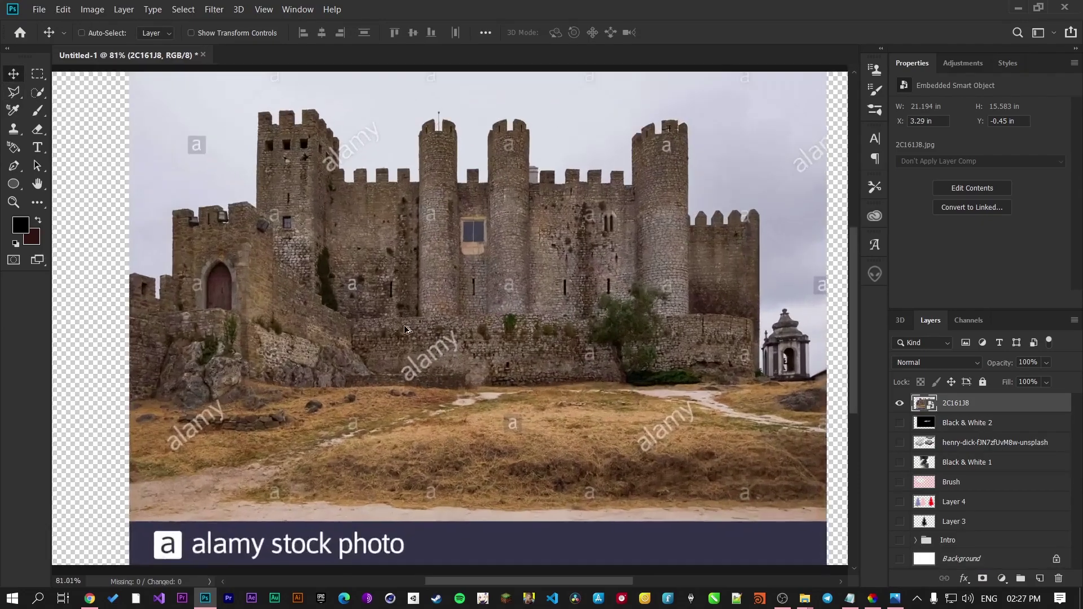
scroll(615, 434, "down", 2)
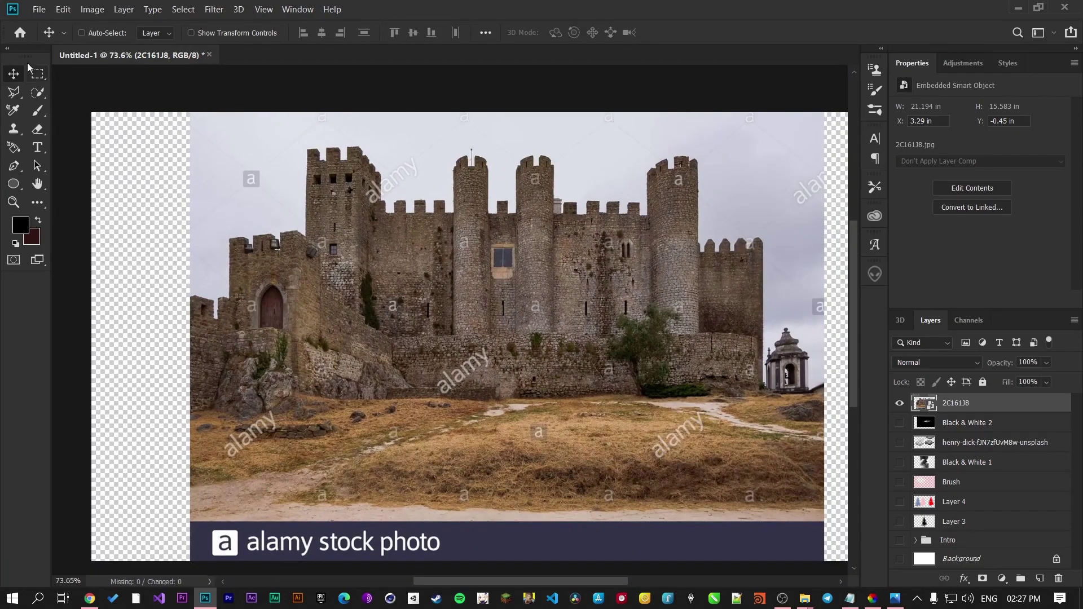
left_click(90, 597)
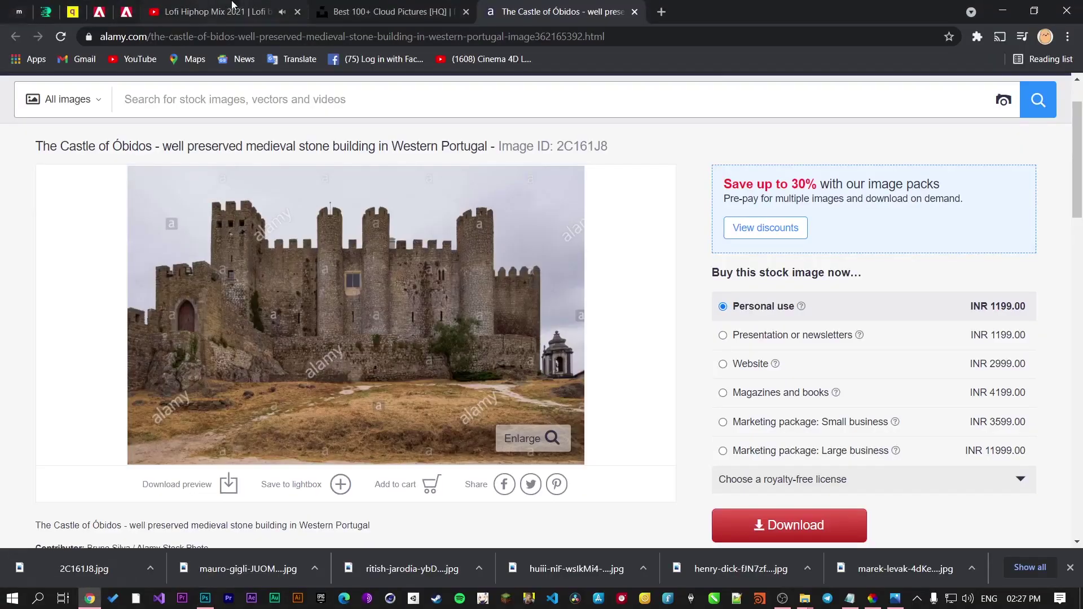
left_click(246, 11)
mouse_move(188, 457)
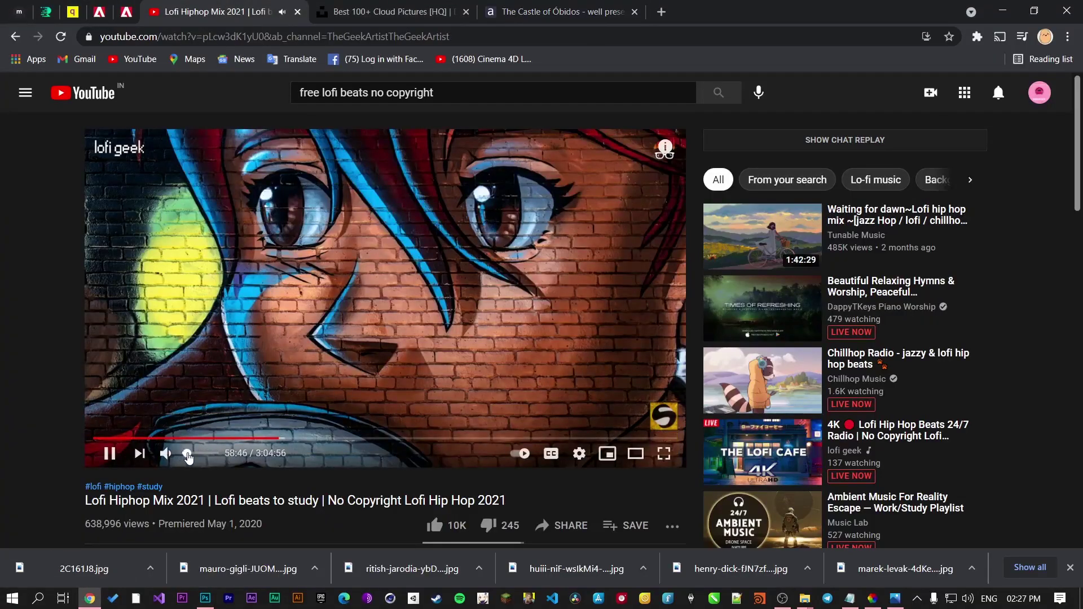
left_click(204, 598)
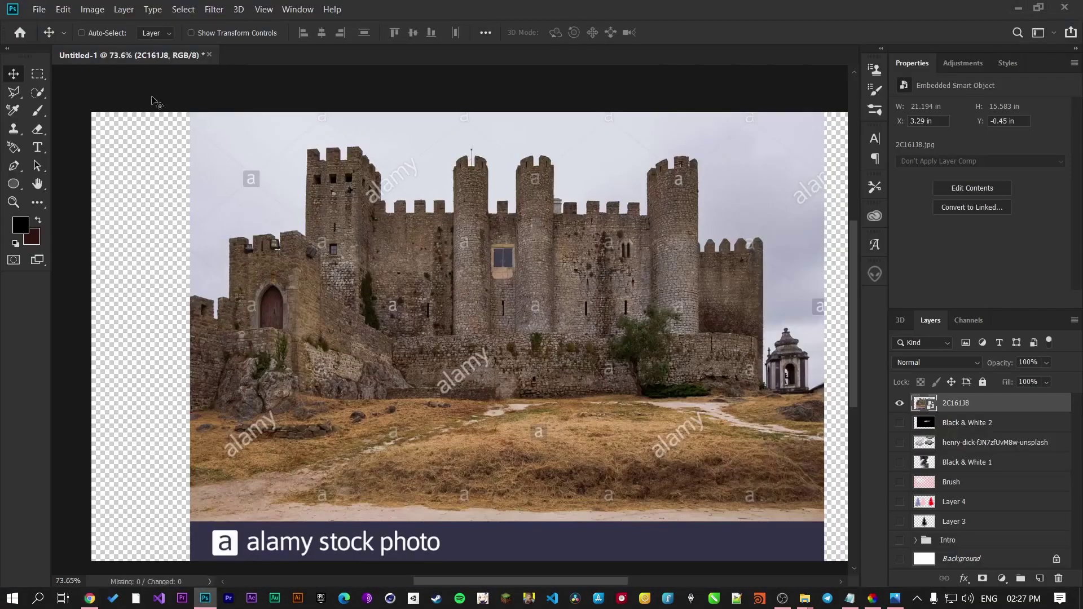
Step: Outline the slanted alamy watermark on the castle's lower wall with the Polygonal Lasso
left_click(14, 92)
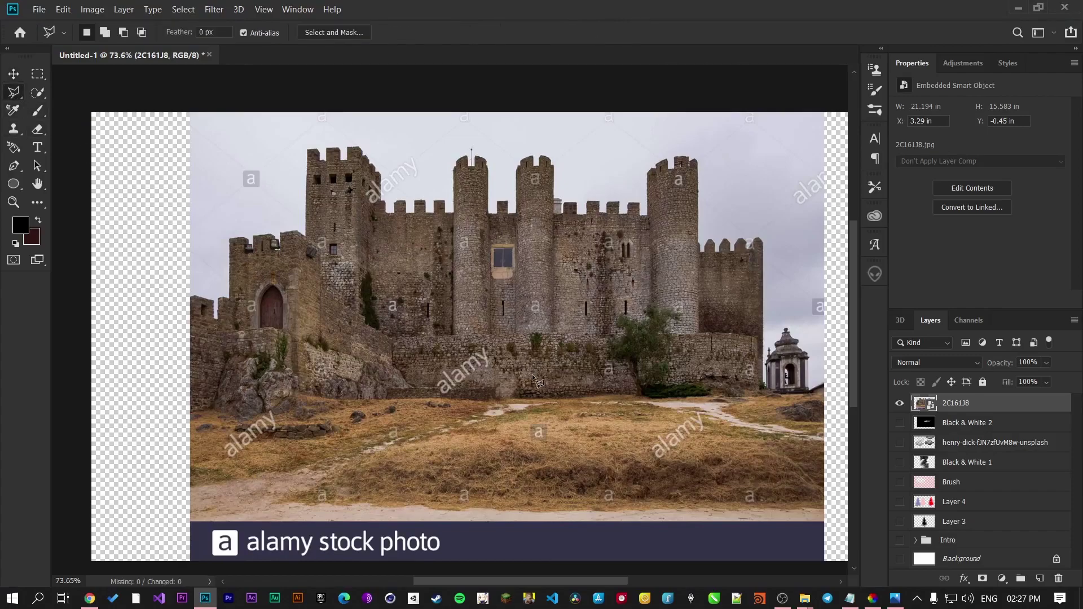
scroll(540, 382, "up", 5)
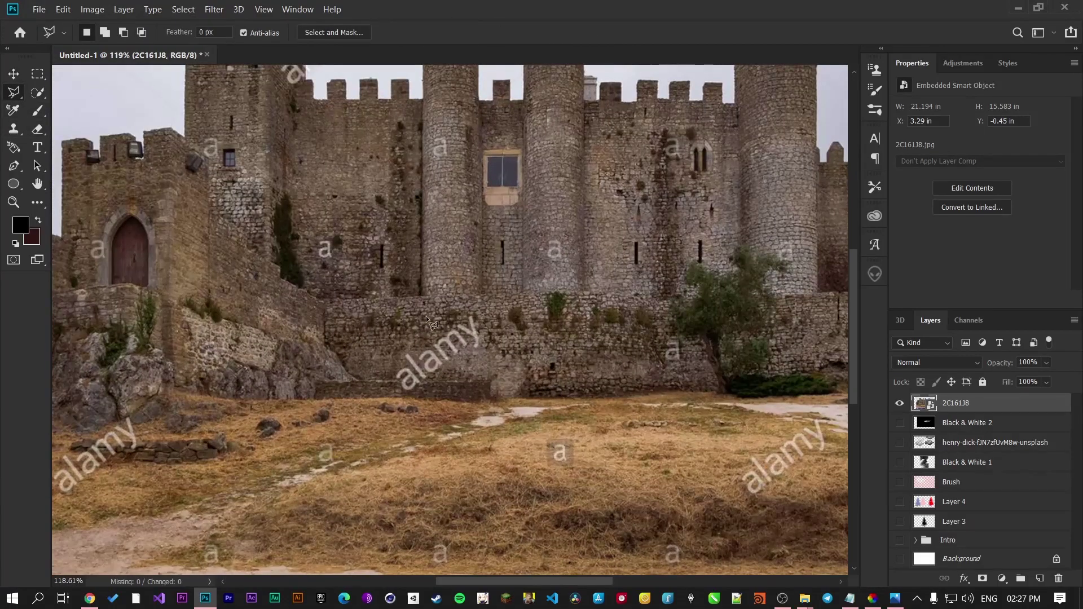
scroll(434, 305, "up", 2)
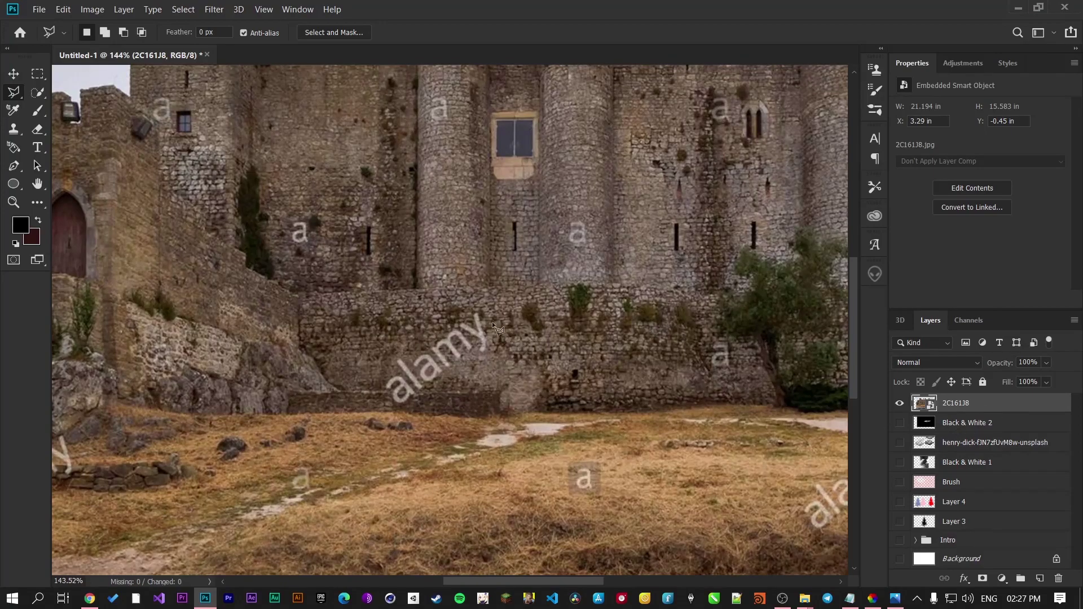
left_click(480, 303)
left_click(376, 358)
left_click(395, 408)
left_click(413, 407)
left_click(497, 364)
double_click(500, 332)
Step: Rasterize the castle smart object layer 2C161J8 while keeping the watermark selection
right_click(463, 358)
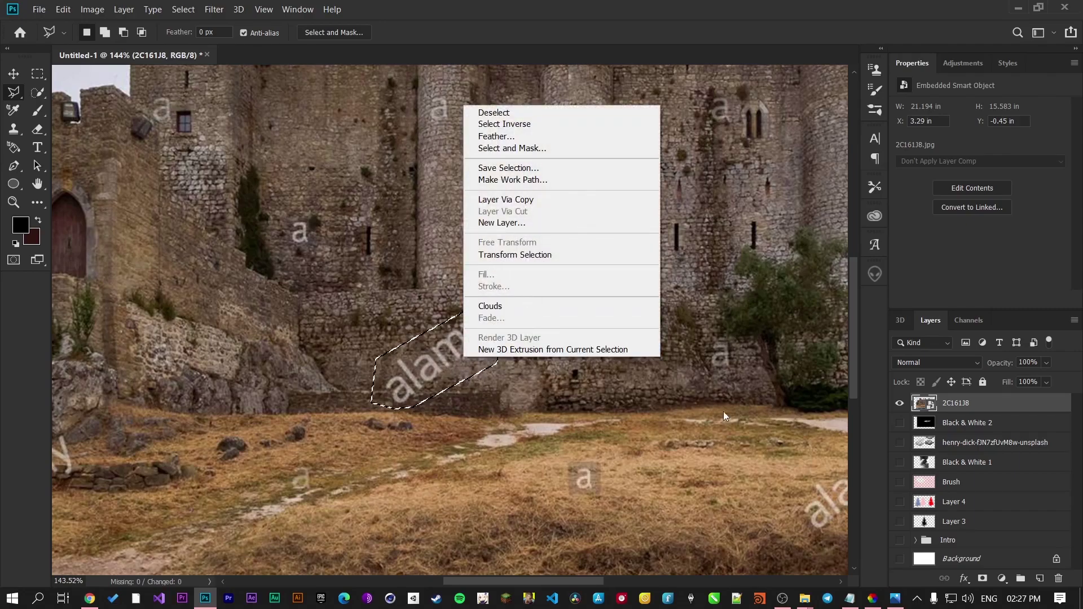
left_click(955, 409)
right_click(955, 409)
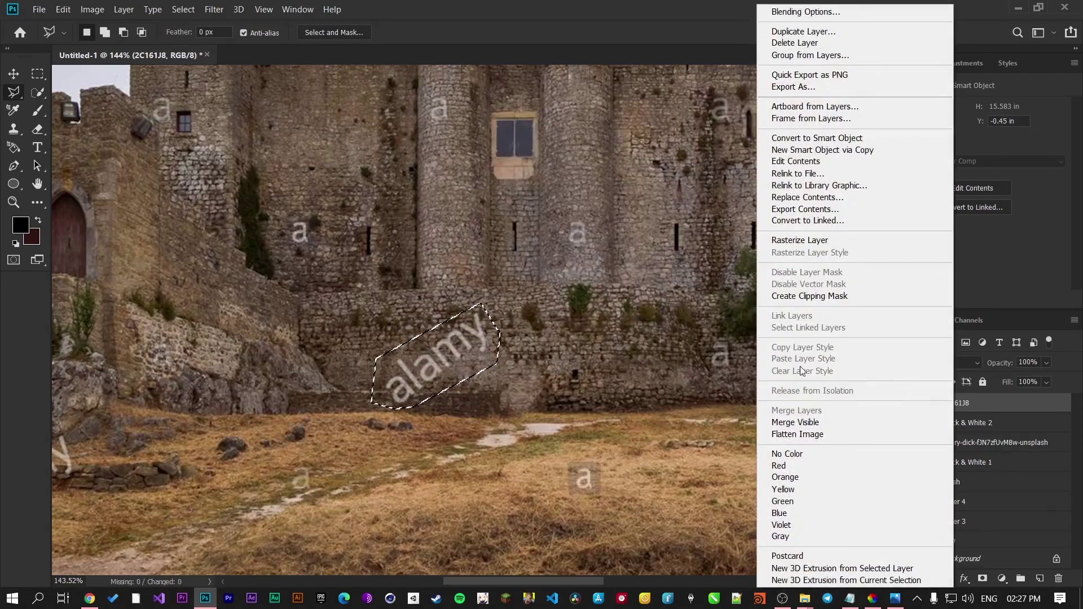
left_click(813, 238)
Step: Remove the selected alamy watermark from the castle's lower wall with a Content-Aware Fill at 100% opacity and clear the selection
right_click(458, 339)
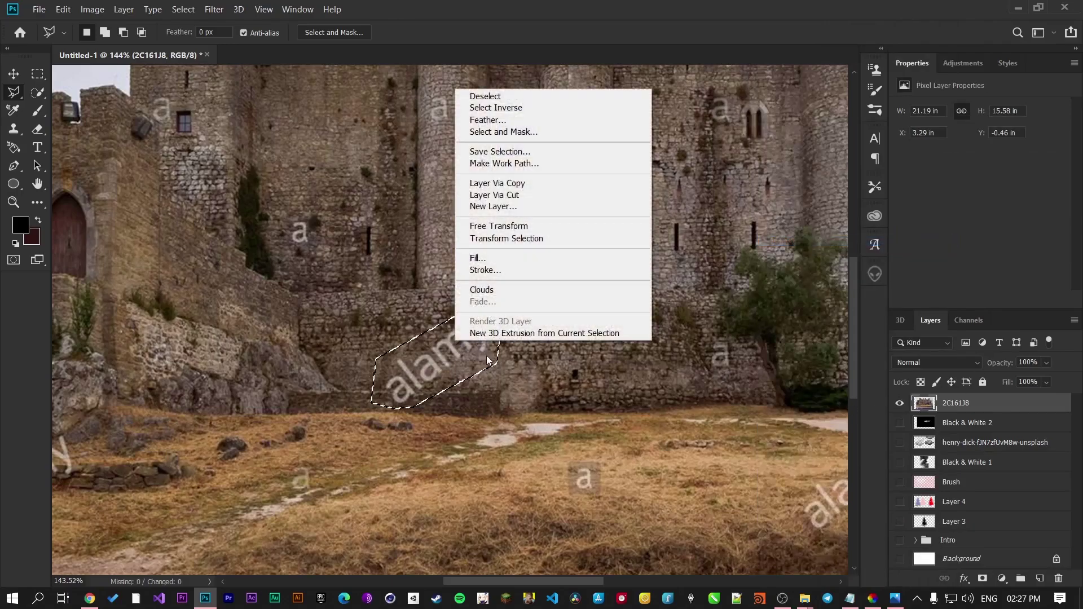
left_click(485, 263)
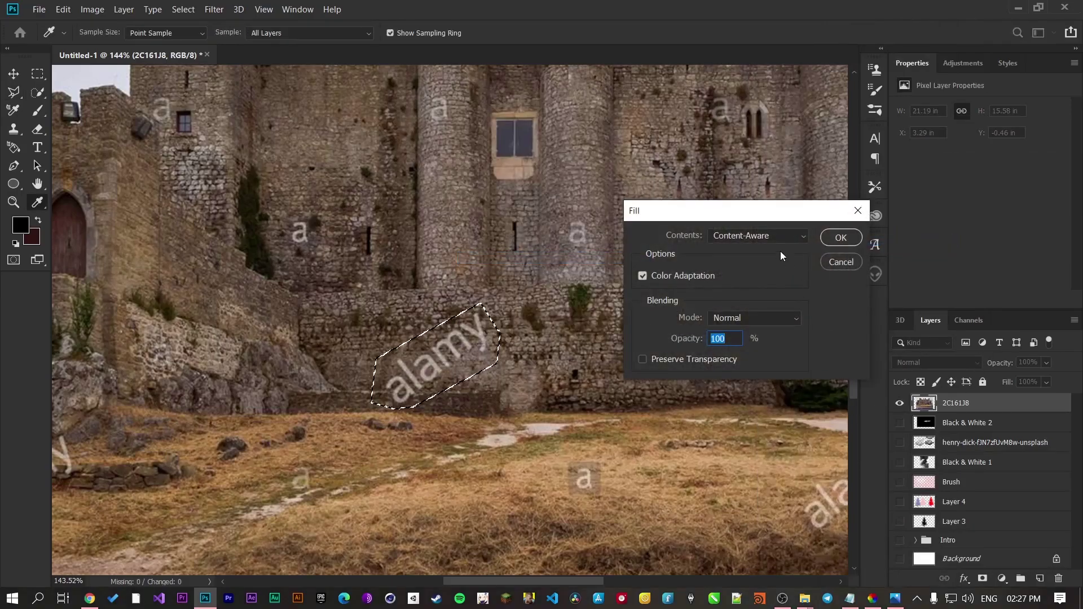
left_click(850, 242)
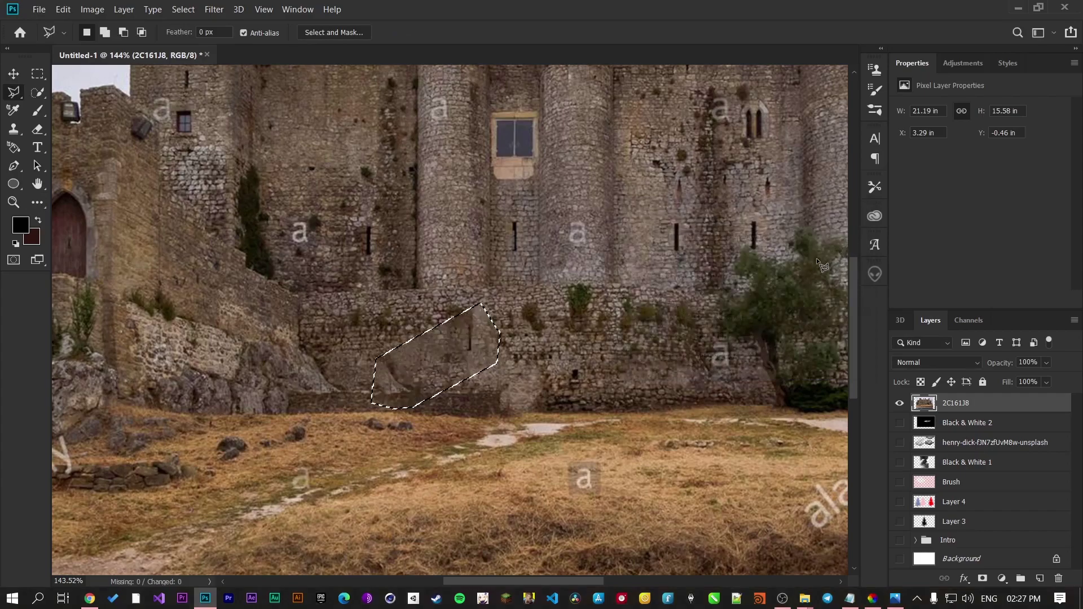
key("ctrl+d")
scroll(733, 268, "down", 8)
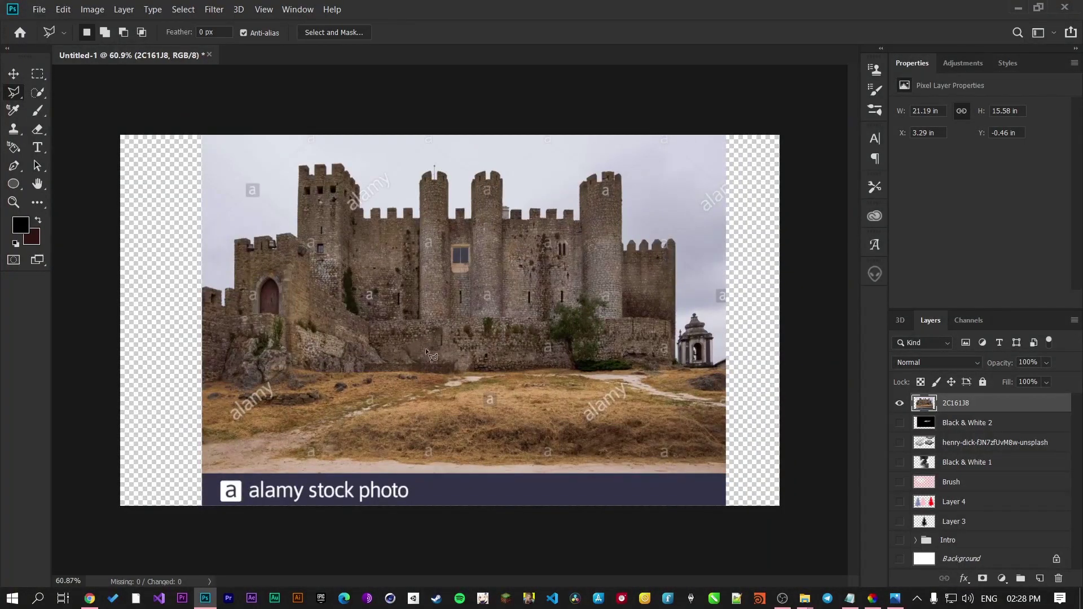
Step: Outline the small "a" watermark on the dry grass near the photo's lower-right edge, remove it with a Content-Aware Fill and deselect
scroll(689, 462, "up", 12)
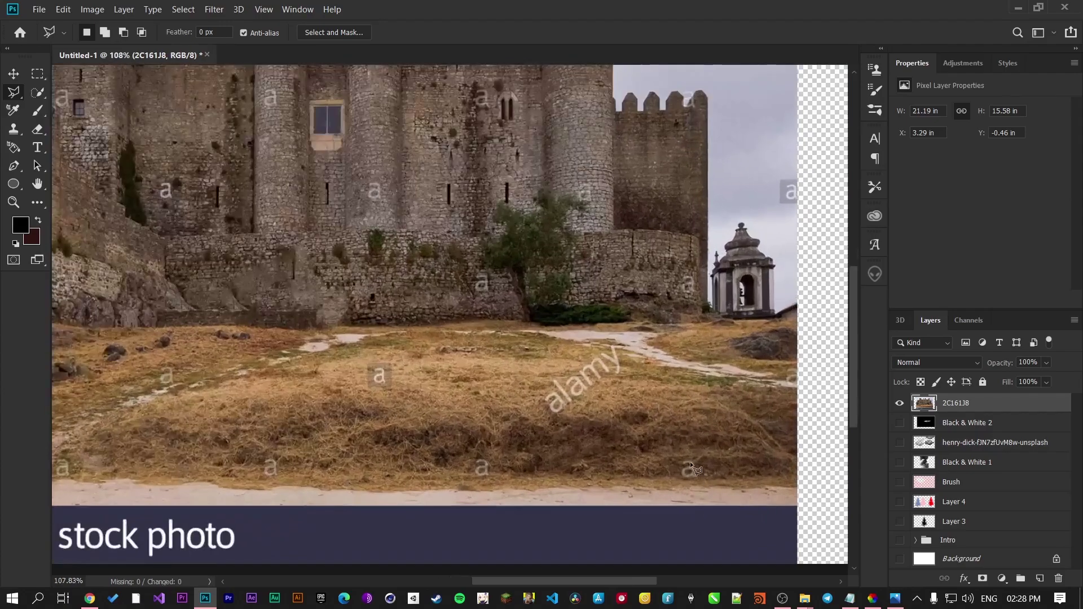
scroll(702, 453, "down", 4)
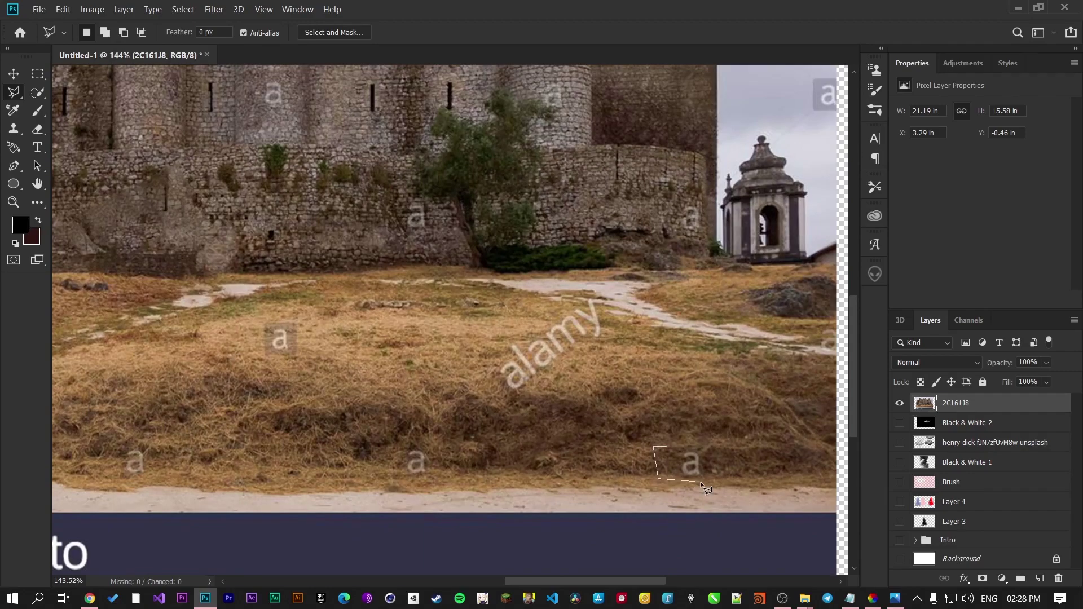
left_click(727, 444)
left_click(702, 445)
right_click(703, 477)
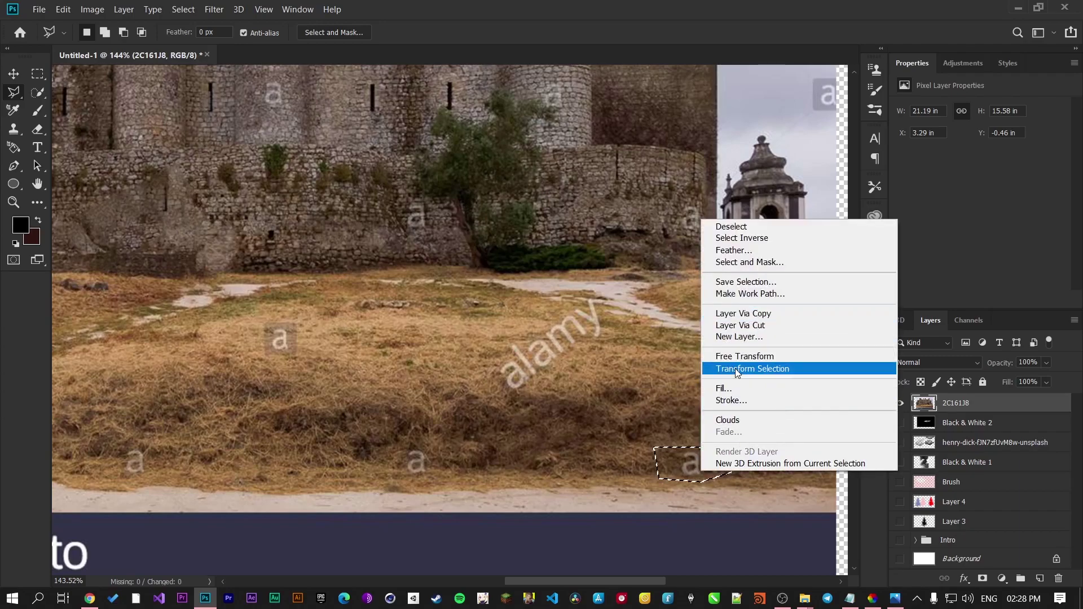
left_click(731, 382)
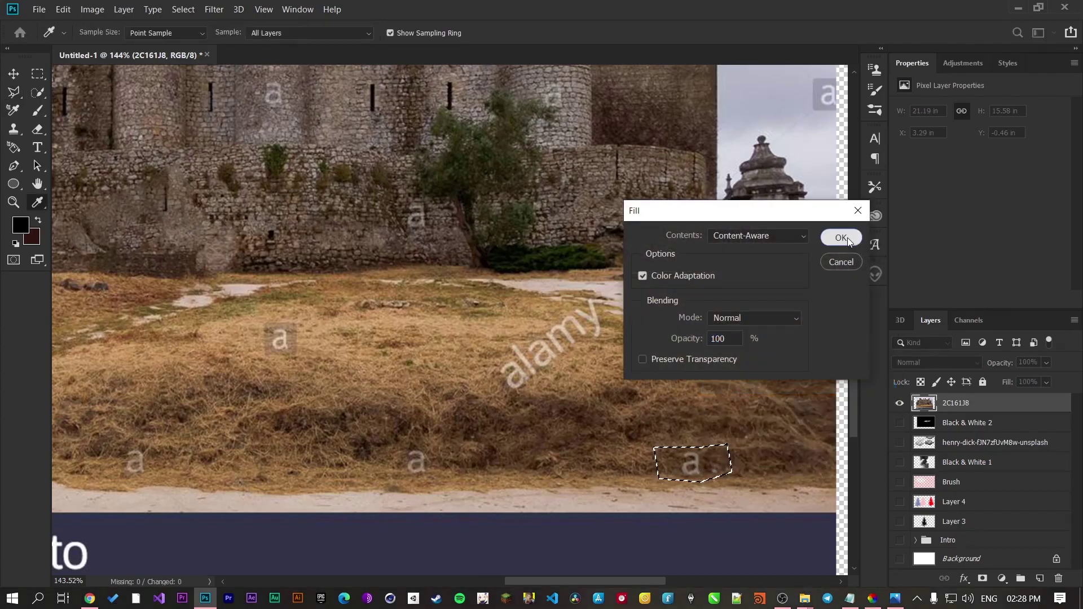
left_click(848, 238)
key("ctrl+d")
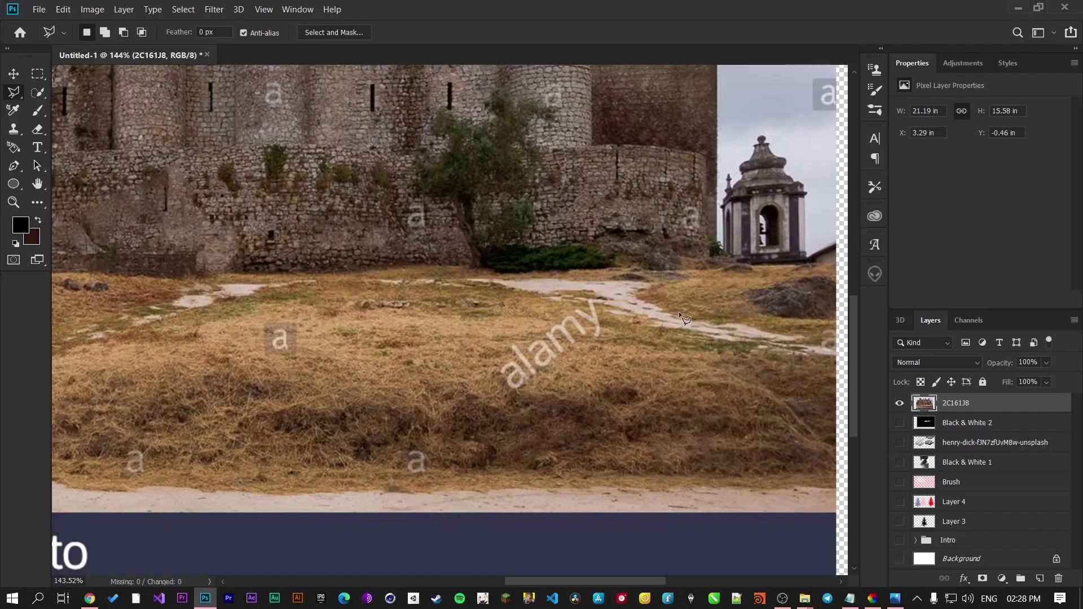
Step: Outline the boxed "a" watermark in the sky beside the castle's tall left tower, remove it with a Content-Aware Fill and deselect
key("ctrl+0")
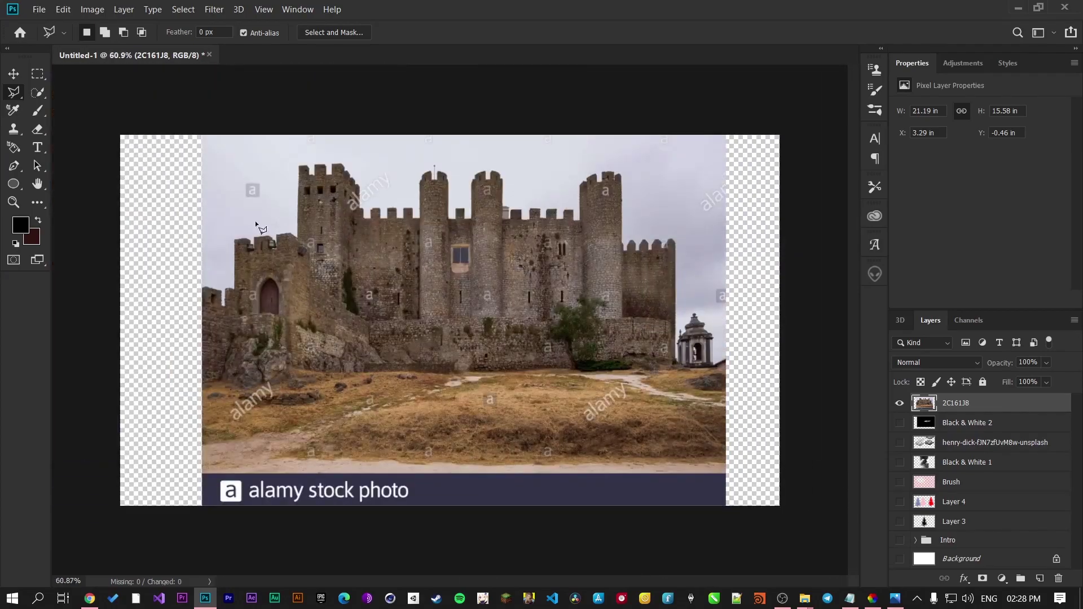
scroll(270, 236, "up", 5)
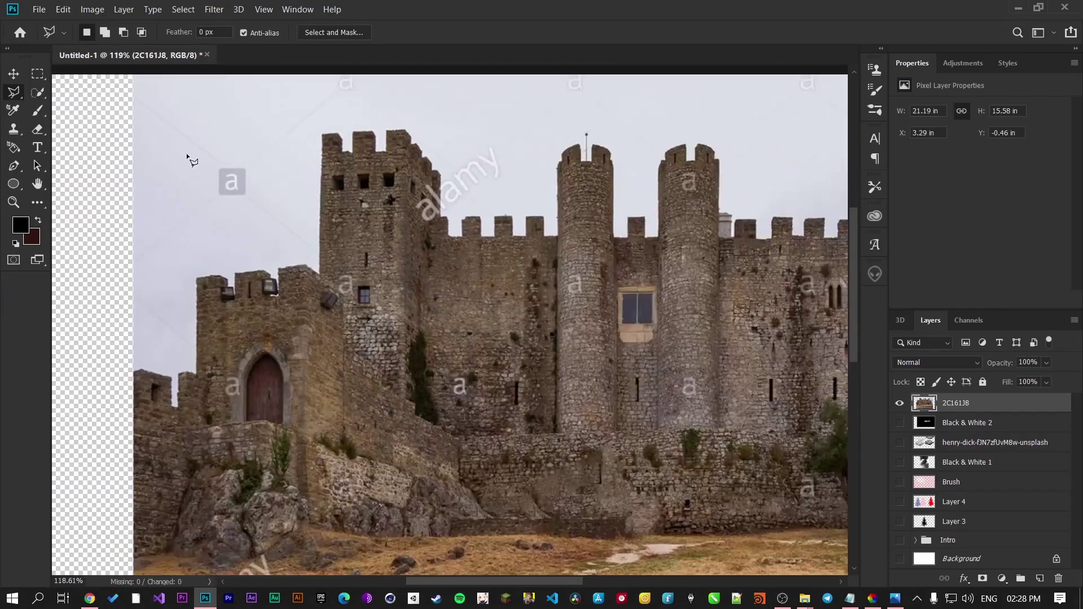
left_click(166, 142)
left_click(255, 124)
left_click(282, 144)
left_click(263, 221)
left_click(168, 237)
left_click(167, 143)
right_click(251, 182)
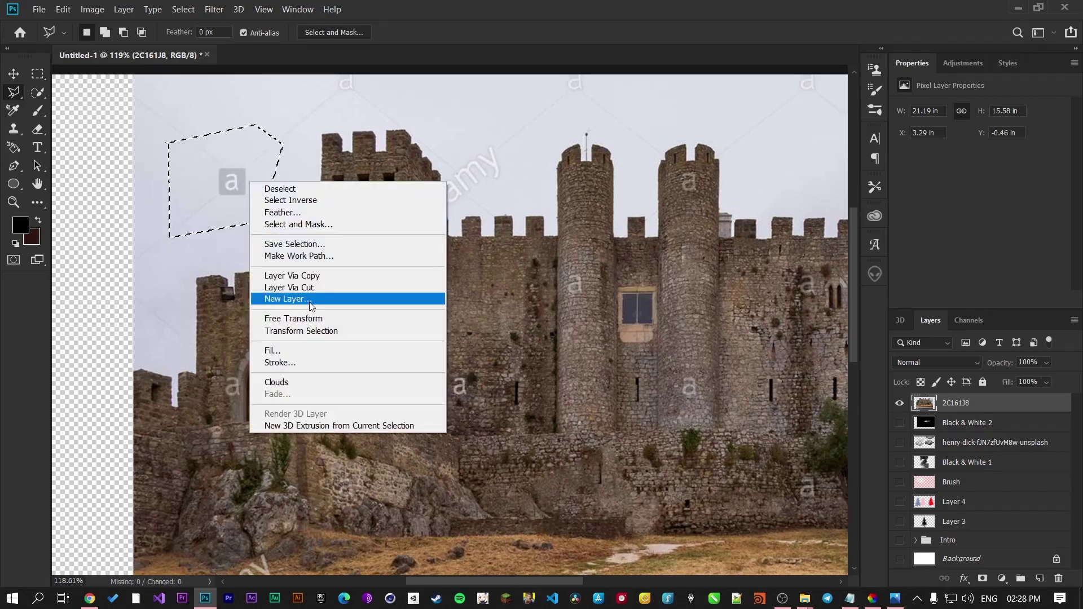
left_click(302, 352)
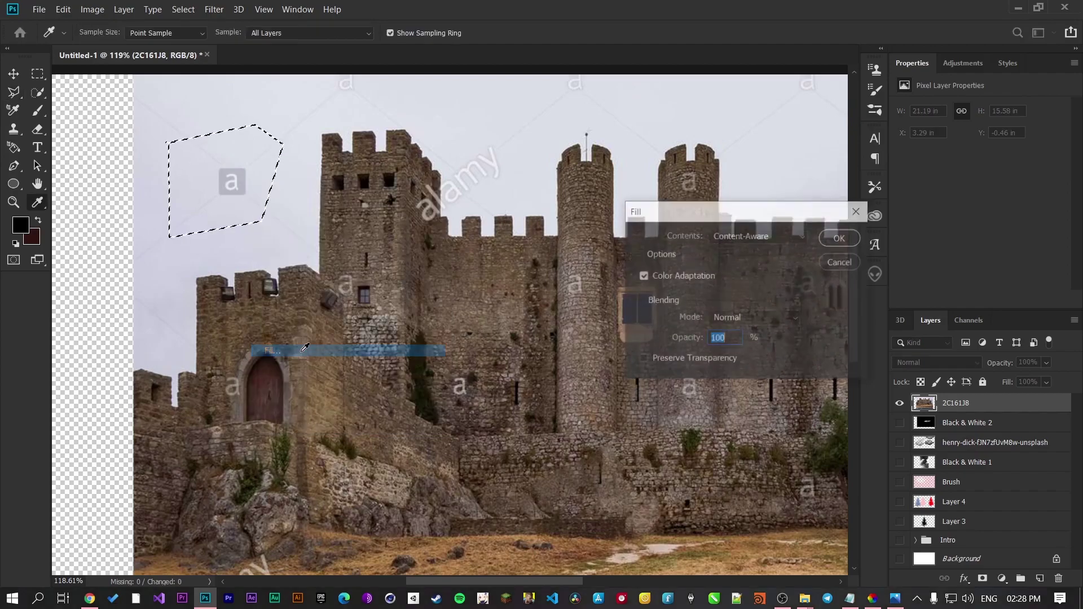
left_click(851, 244)
key("ctrl+d")
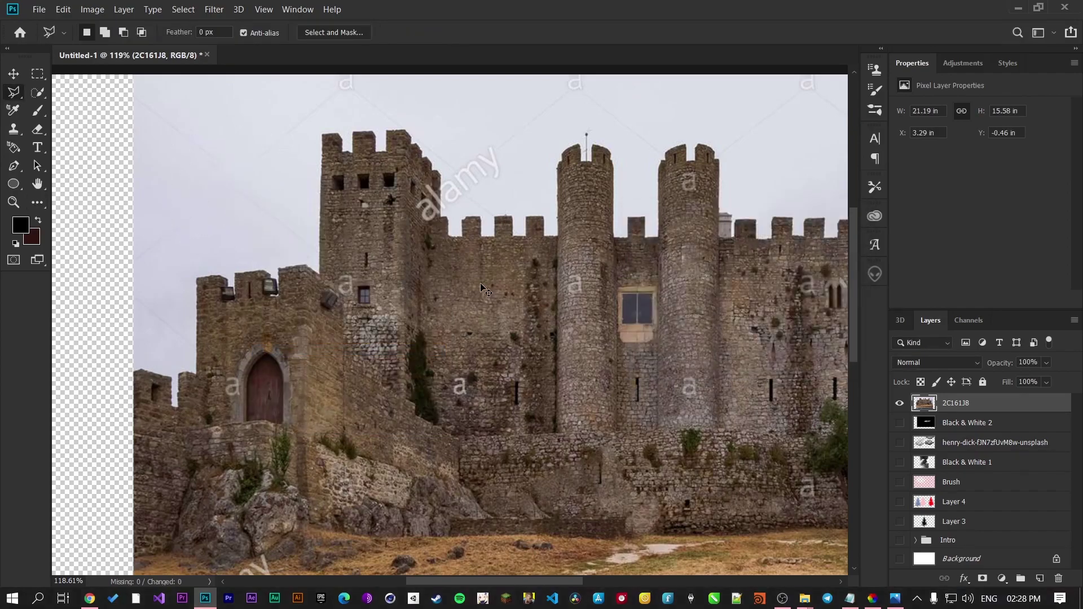
Step: Examine the filled sky and wall areas and the watermarks remaining across the castle photo
scroll(173, 187, "up", 2)
scroll(174, 188, "down", 2)
scroll(172, 183, "down", 2)
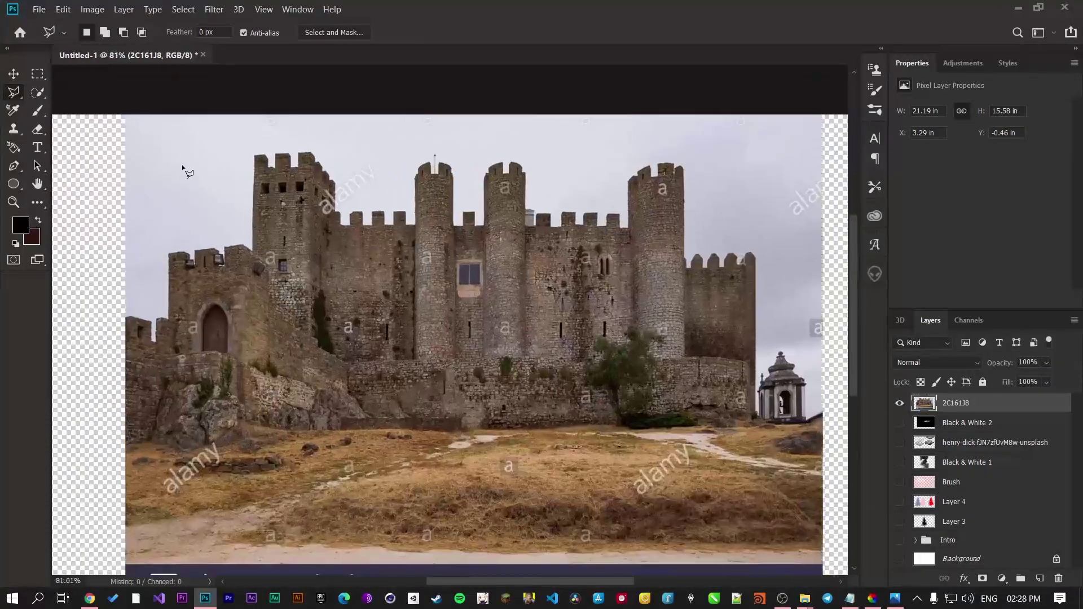
scroll(184, 169, "up", 6)
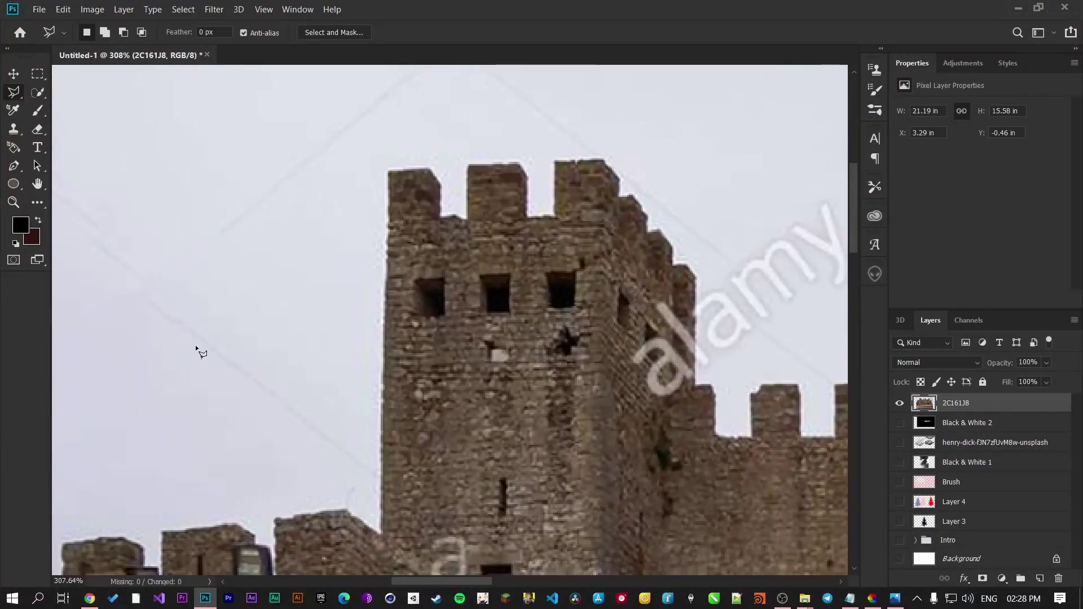
scroll(150, 327, "down", 2)
scroll(109, 336, "up", 4)
scroll(147, 282, "down", 3)
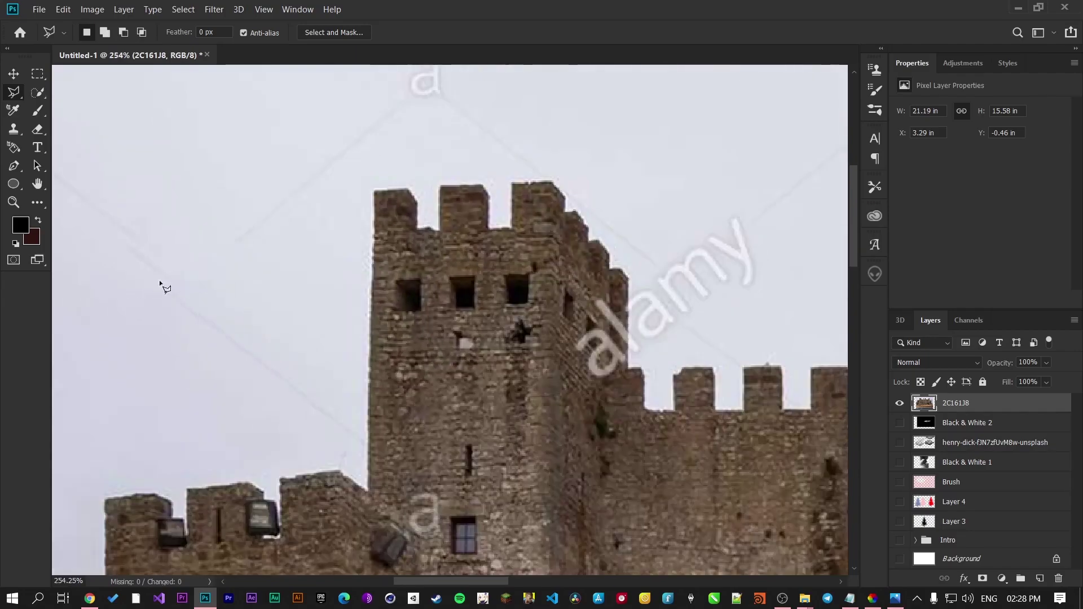
scroll(373, 460, "up", 1)
scroll(369, 471, "down", 8)
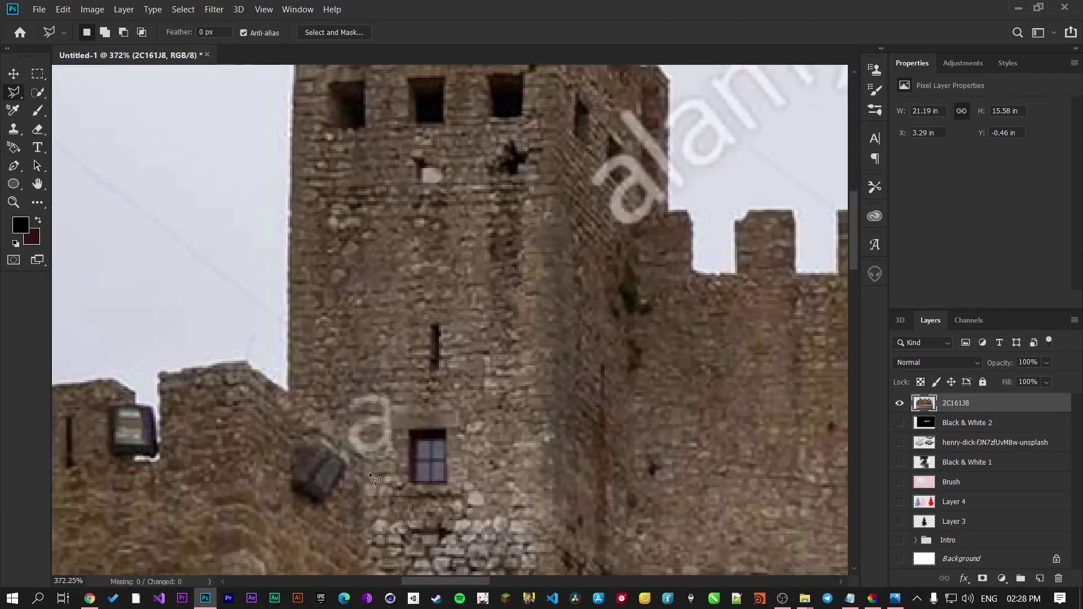
scroll(393, 504, "up", 6)
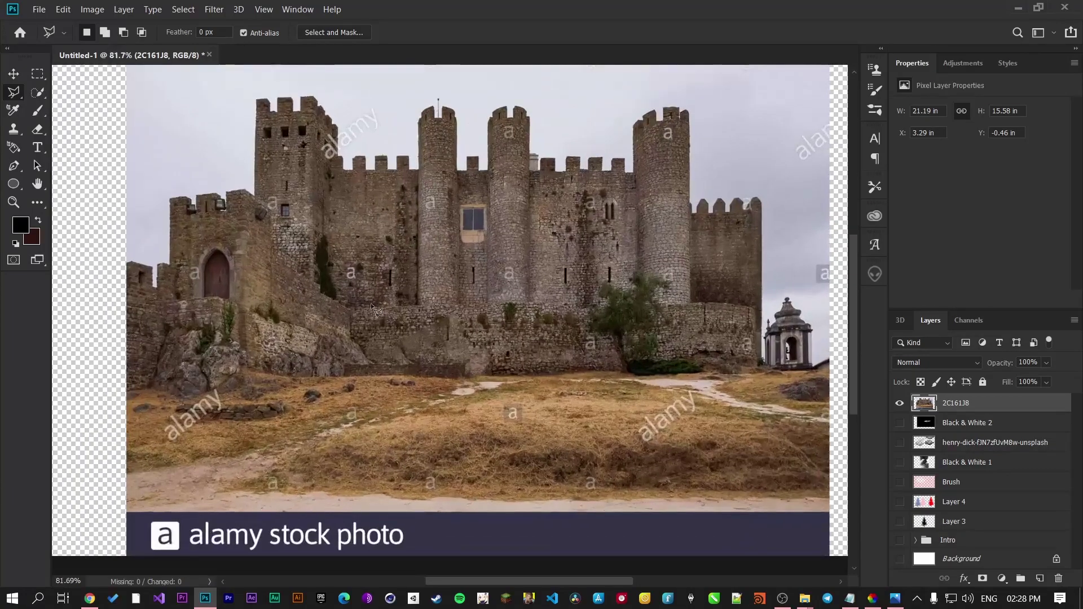
scroll(573, 370, "down", 2)
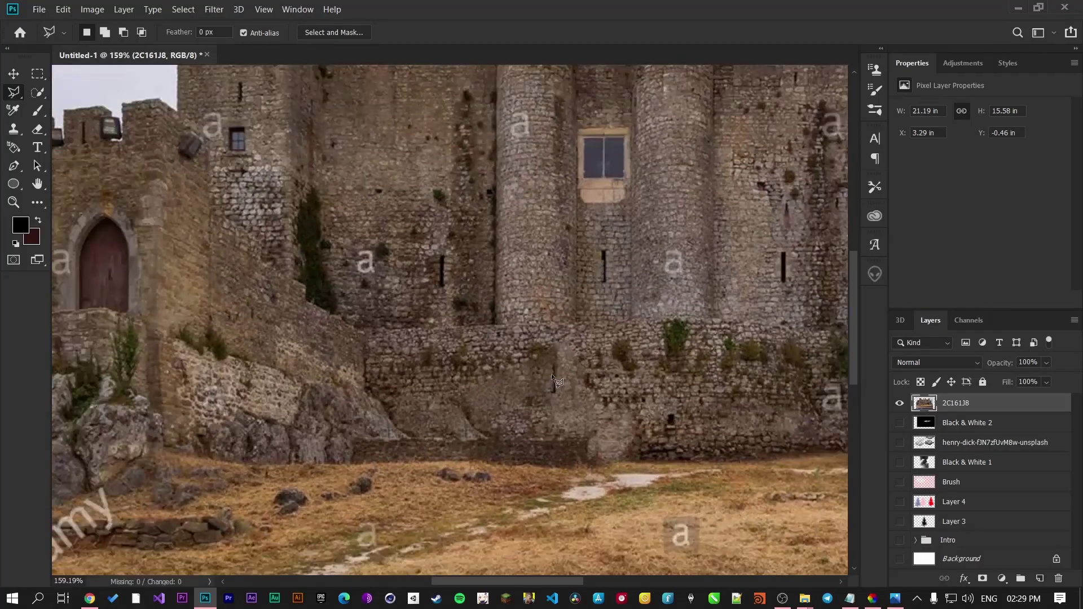
scroll(565, 392, "down", 5)
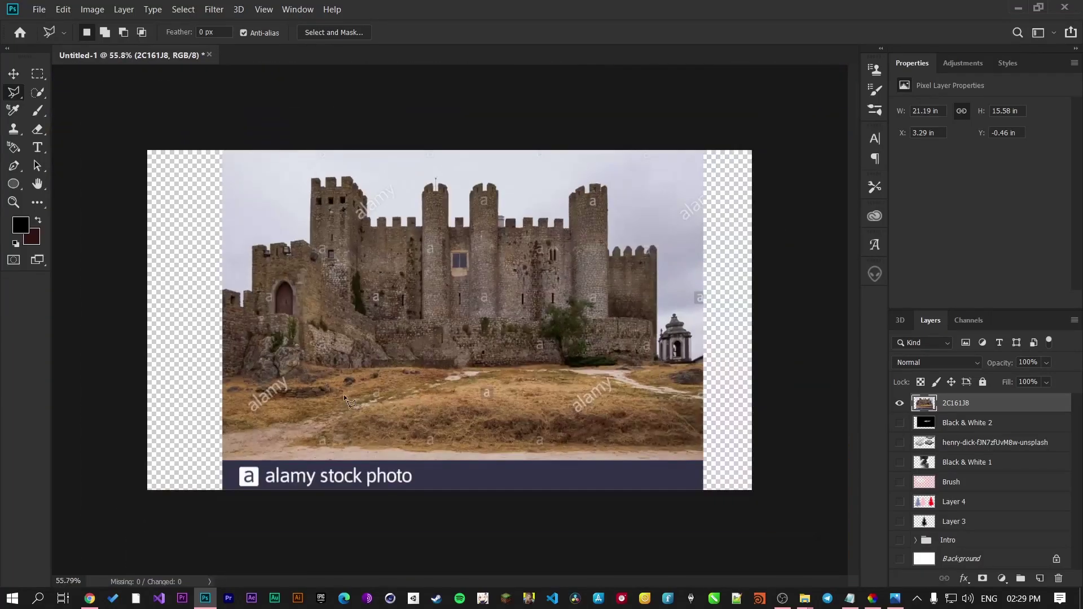
scroll(371, 389, "up", 2)
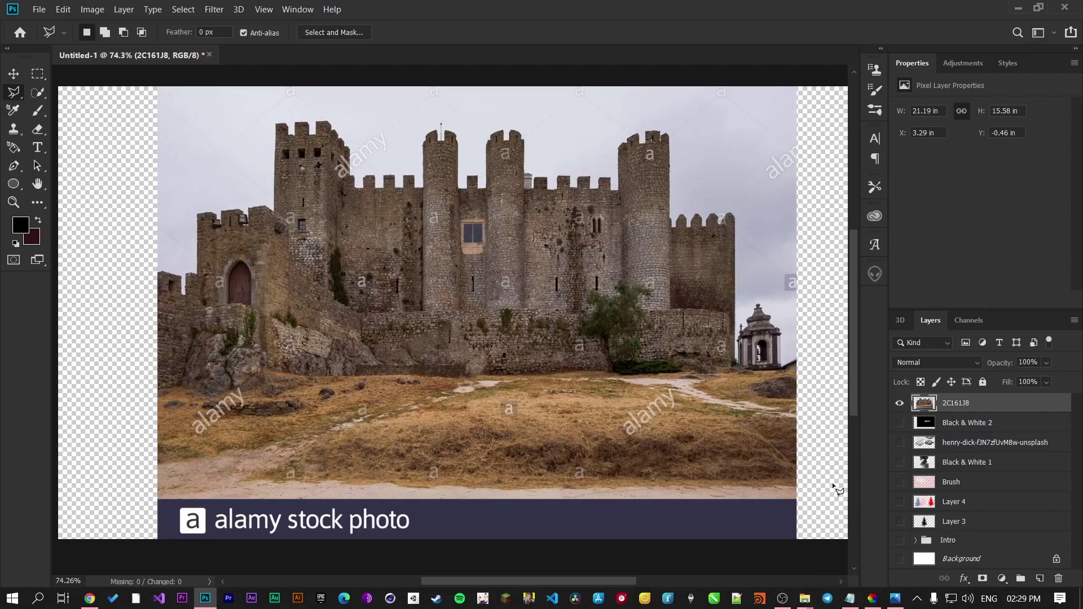
Step: Switch to File Explorer and view the Mamluk-era hall stock photo in Photos, then close the viewer
mouse_move(805, 598)
left_click(808, 563)
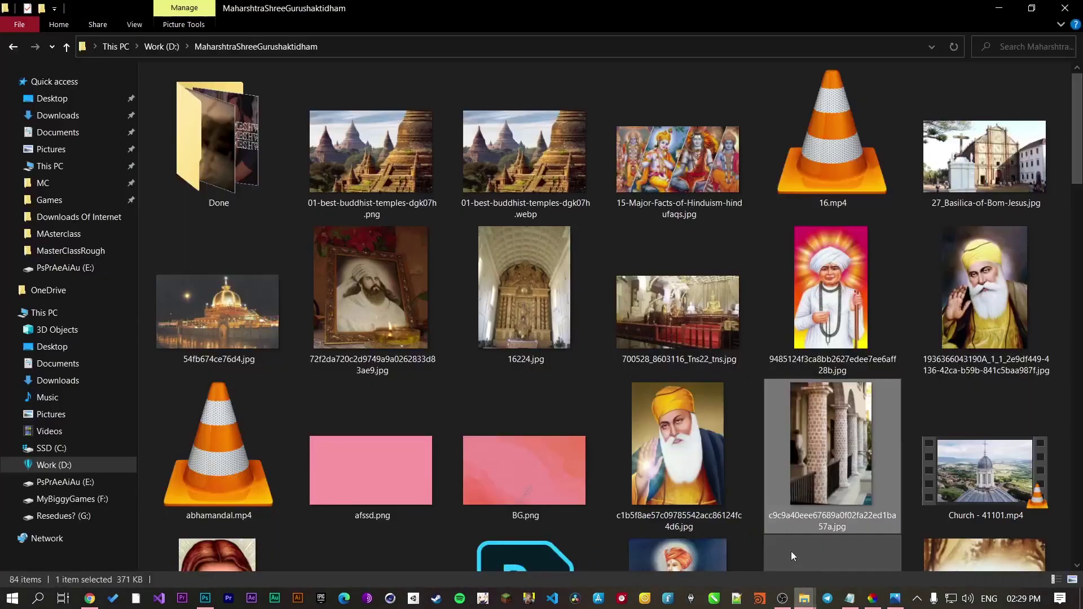
double_click(347, 150)
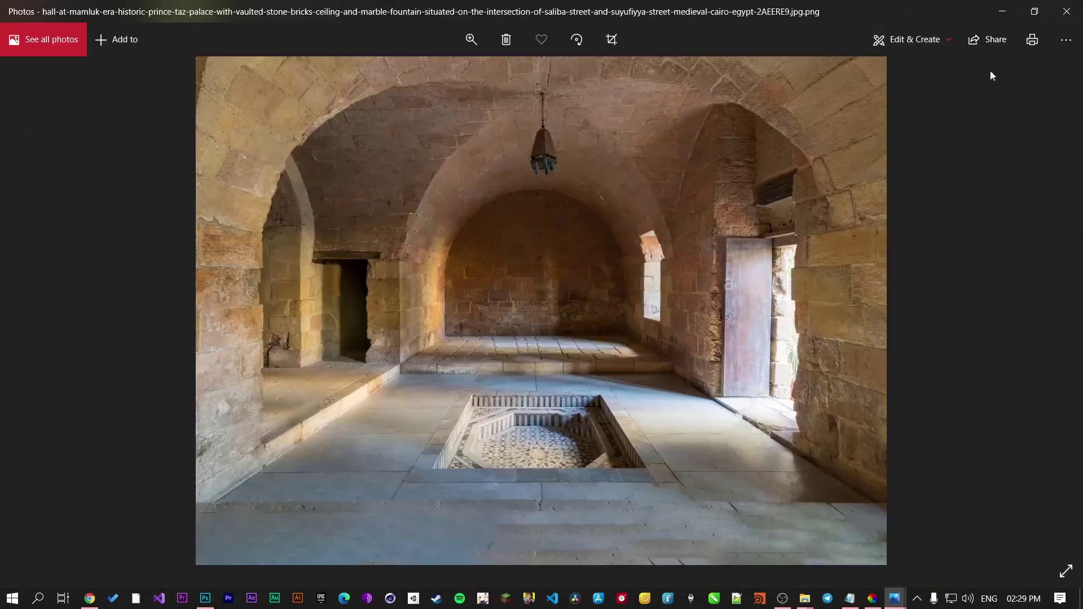
left_click(1066, 39)
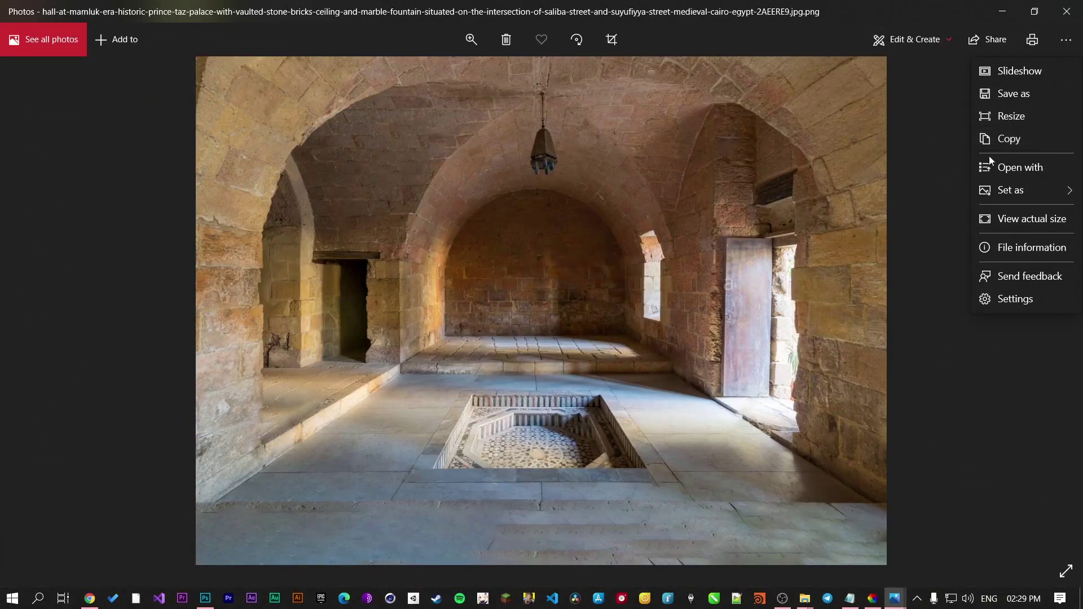
key("alt+F4")
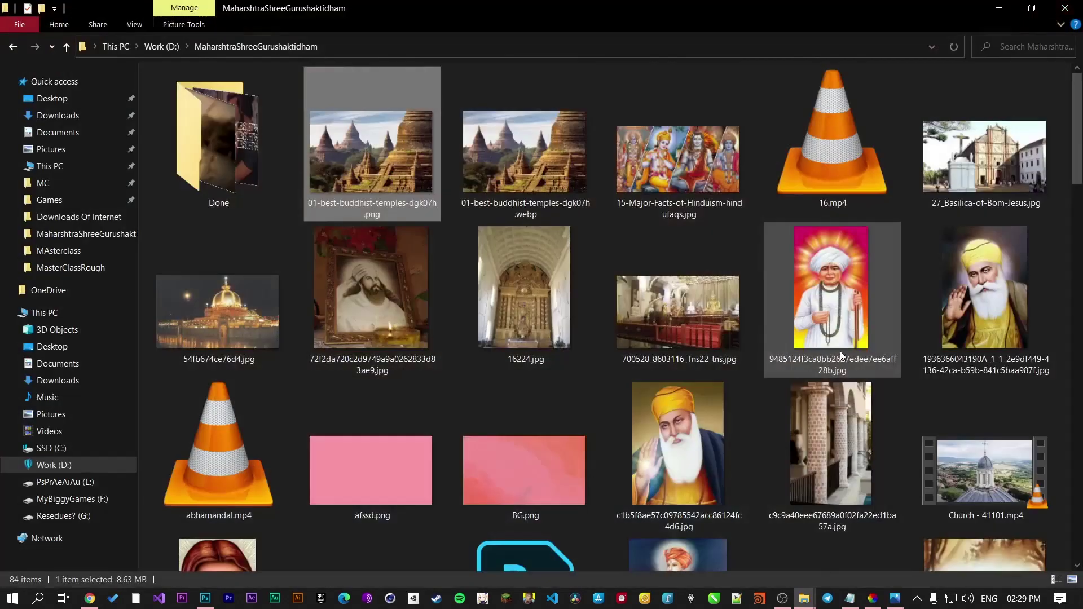
Step: Place the hall-at-mamluk-era JPG from File Explorer into the Photoshop document and enlarge it to about 162% to cover the canvas
scroll(839, 350, "down", 3)
left_click_drag(956, 169, 435, 299)
scroll(623, 254, "down", 3)
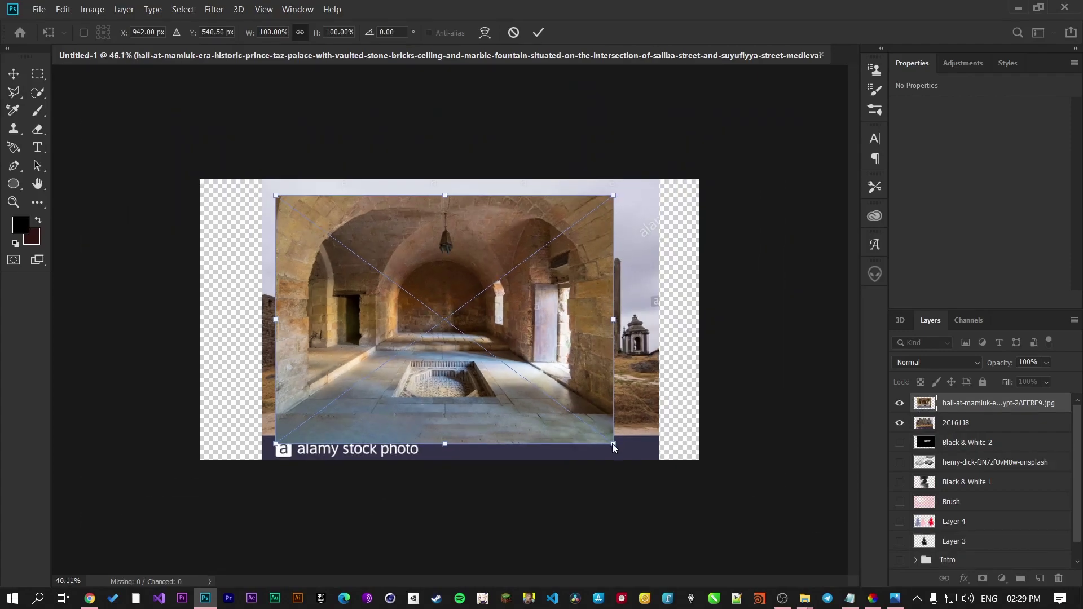
left_click_drag(614, 443, 751, 502)
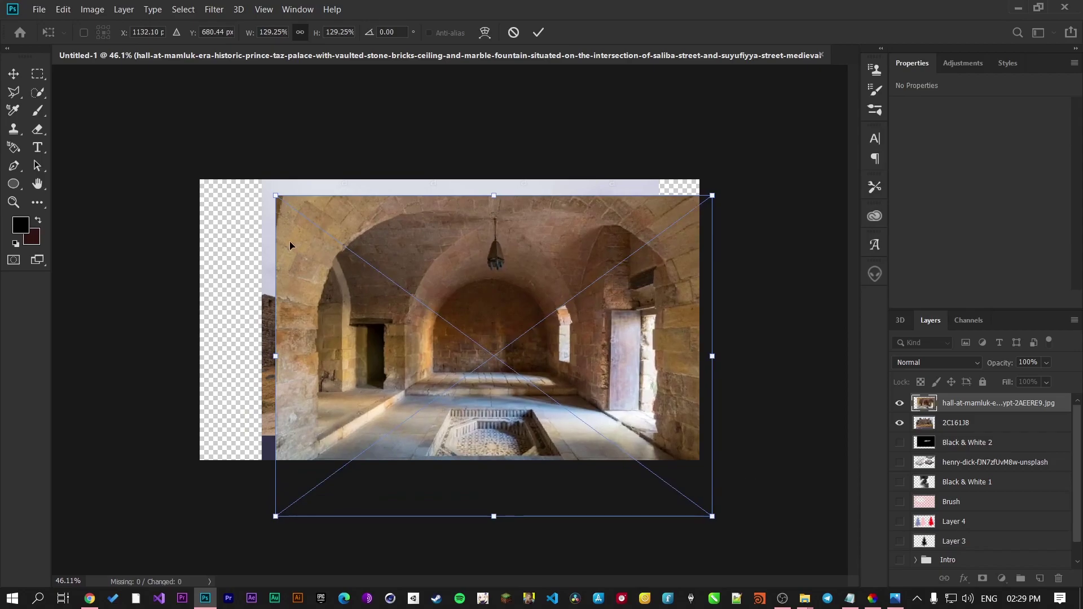
left_click_drag(274, 197, 164, 115)
left_click_drag(404, 256, 412, 310)
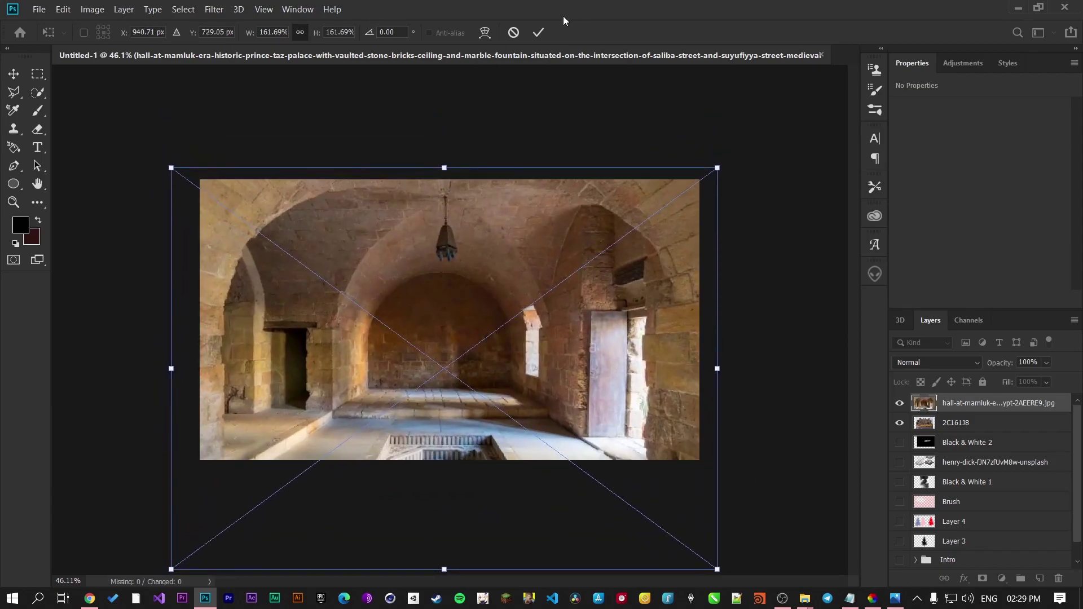
left_click(539, 32)
scroll(422, 256, "up", 5)
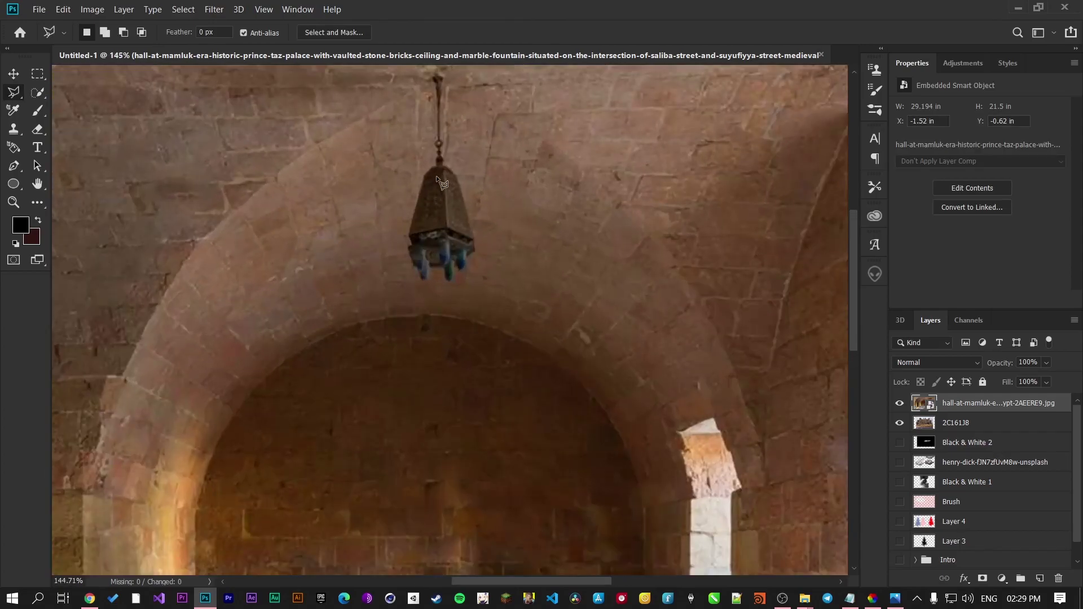
left_click(782, 598)
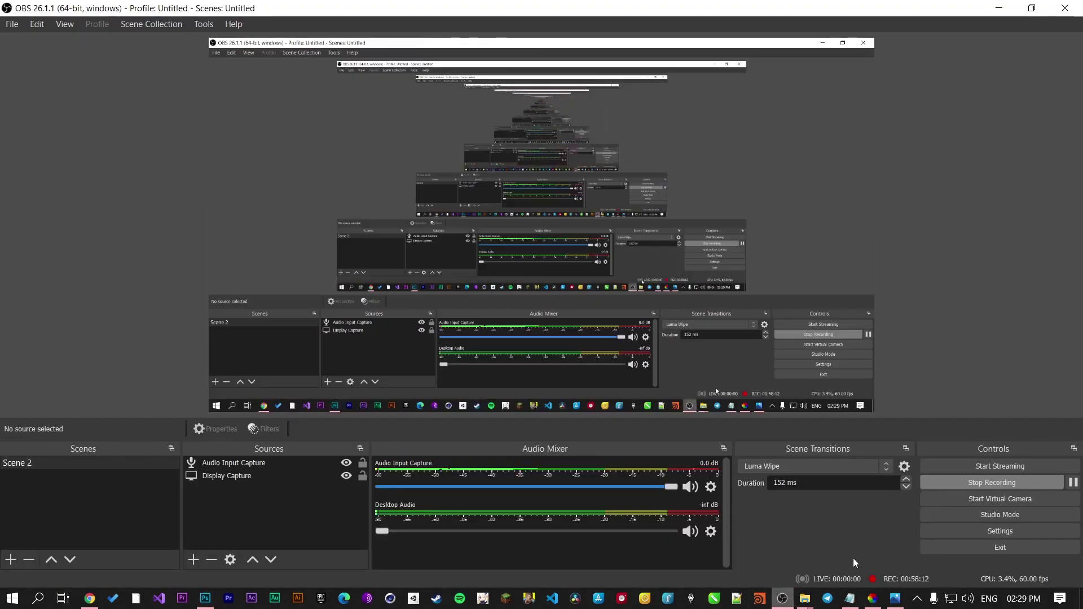
left_click(1073, 485)
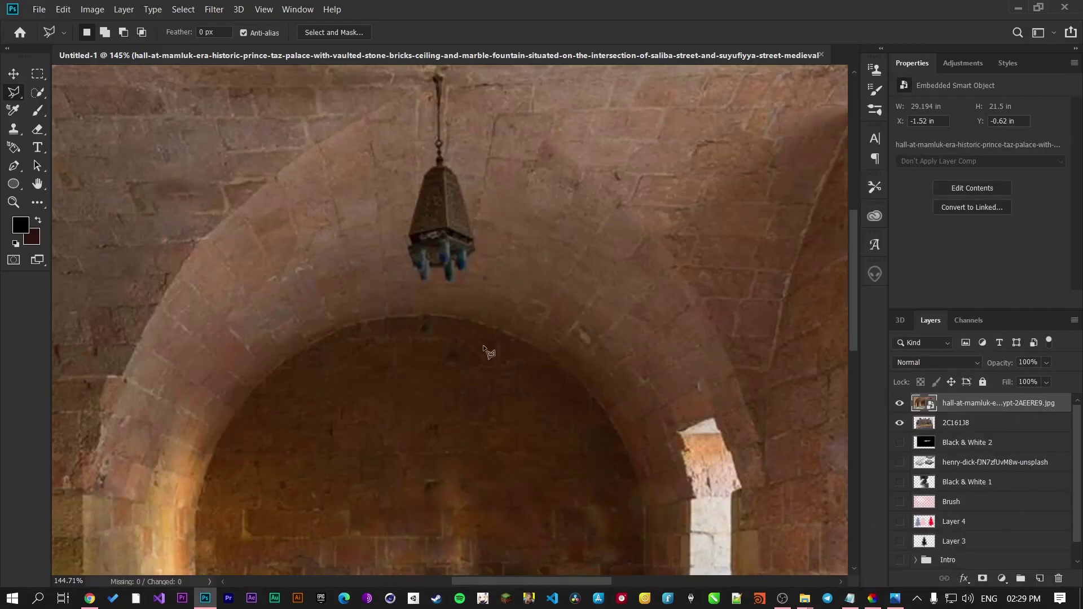
Step: Rasterize the hall-at-mamluk smart object layer
scroll(416, 188, "down", 4)
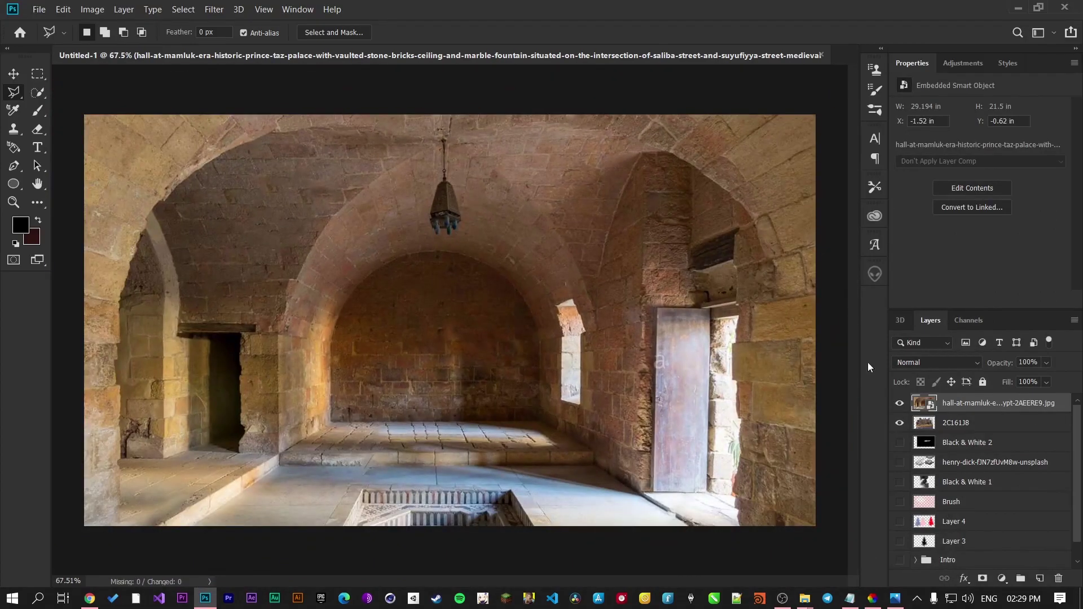
right_click(996, 405)
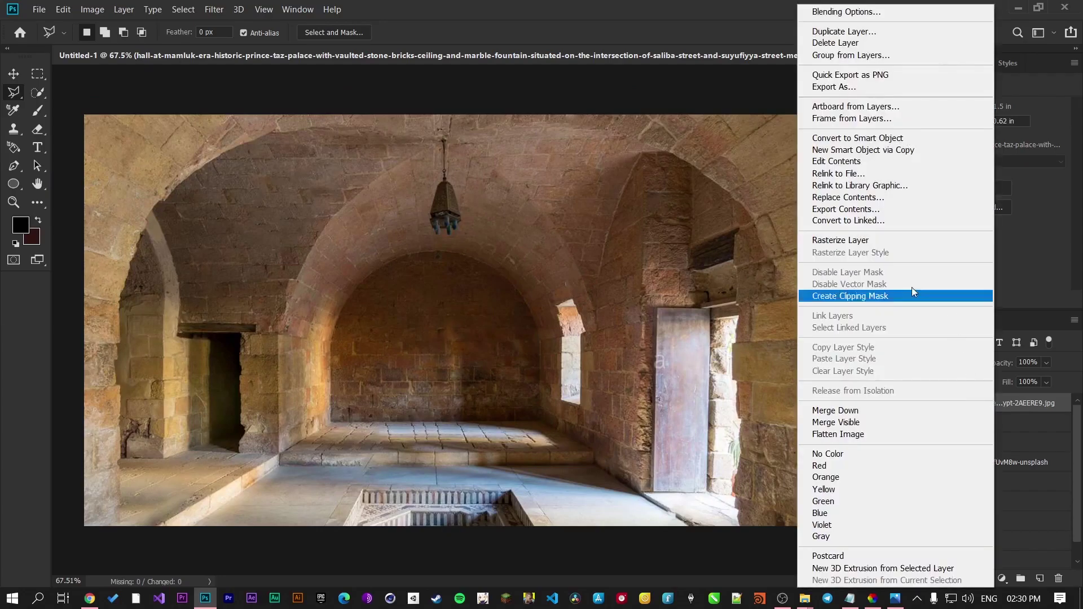
left_click(840, 241)
scroll(379, 194, "up", 2)
scroll(379, 194, "up", 1)
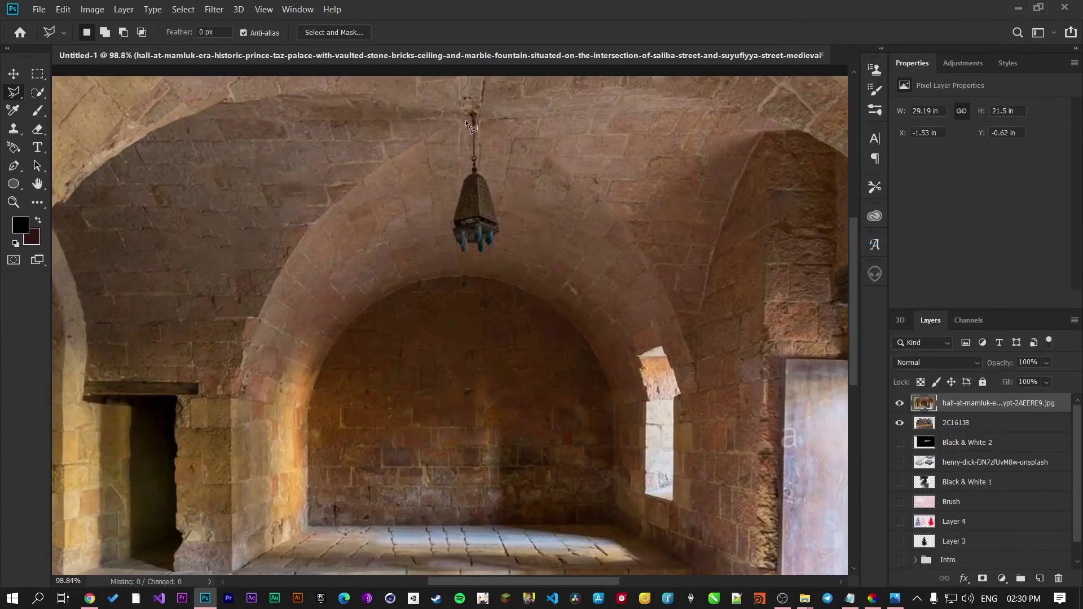
Step: Outline the hanging lamp and its chain with the Polygonal Lasso, fill the selection with Content-Aware at 100% opacity, and deselect
scroll(492, 202, "up", 1)
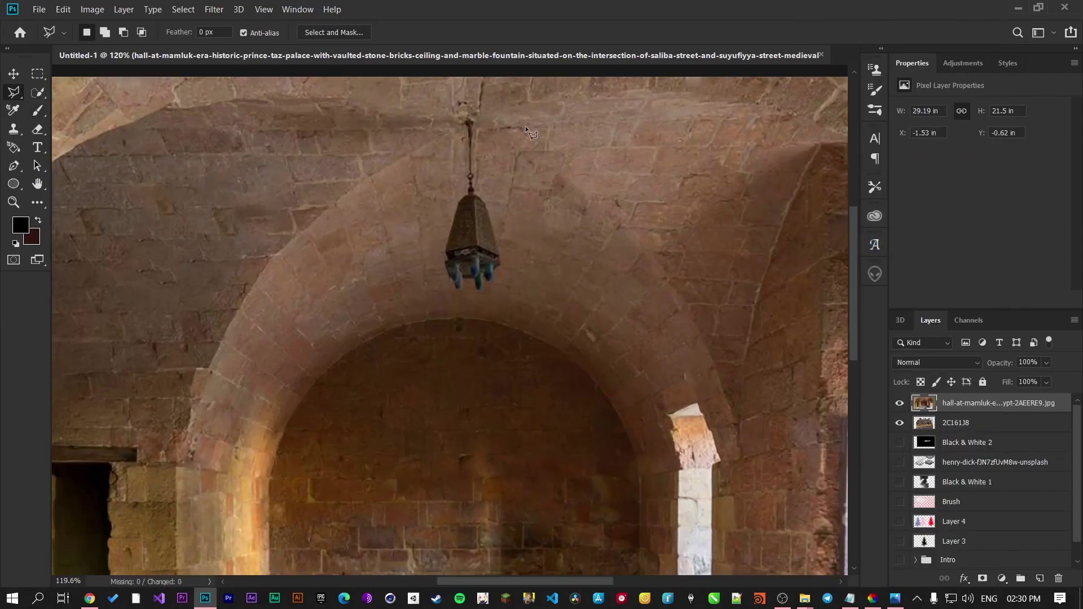
scroll(526, 127, "down", 1)
left_click(463, 117)
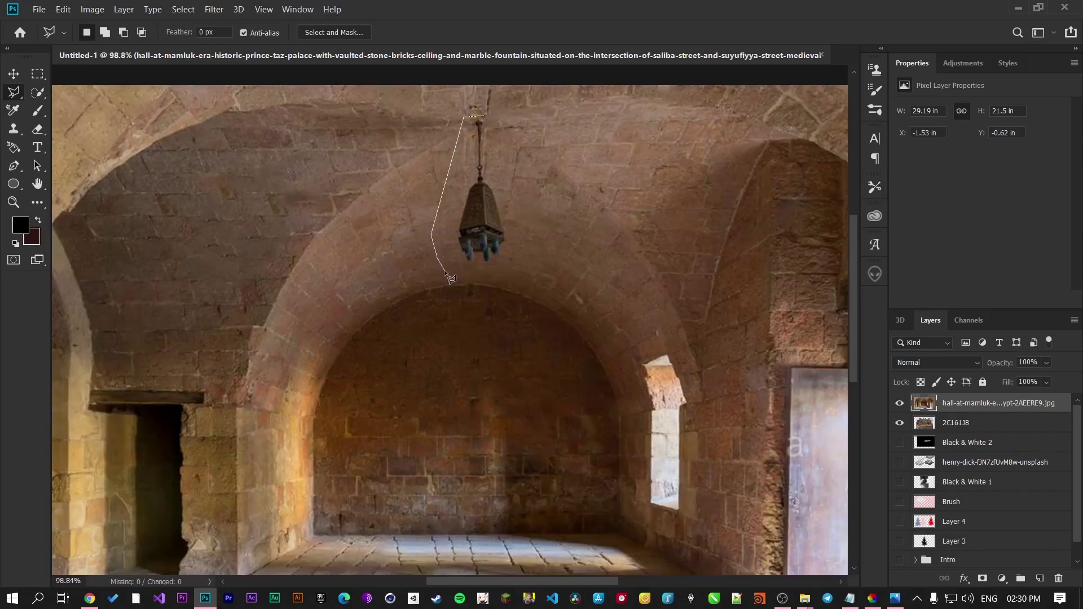
left_click(483, 113)
right_click(496, 215)
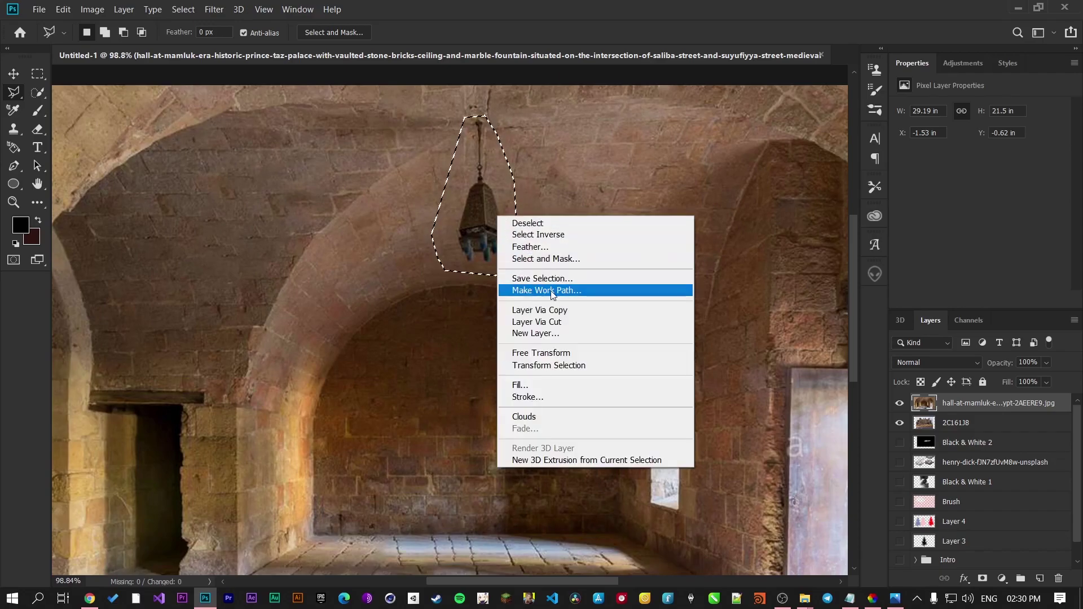
left_click(524, 385)
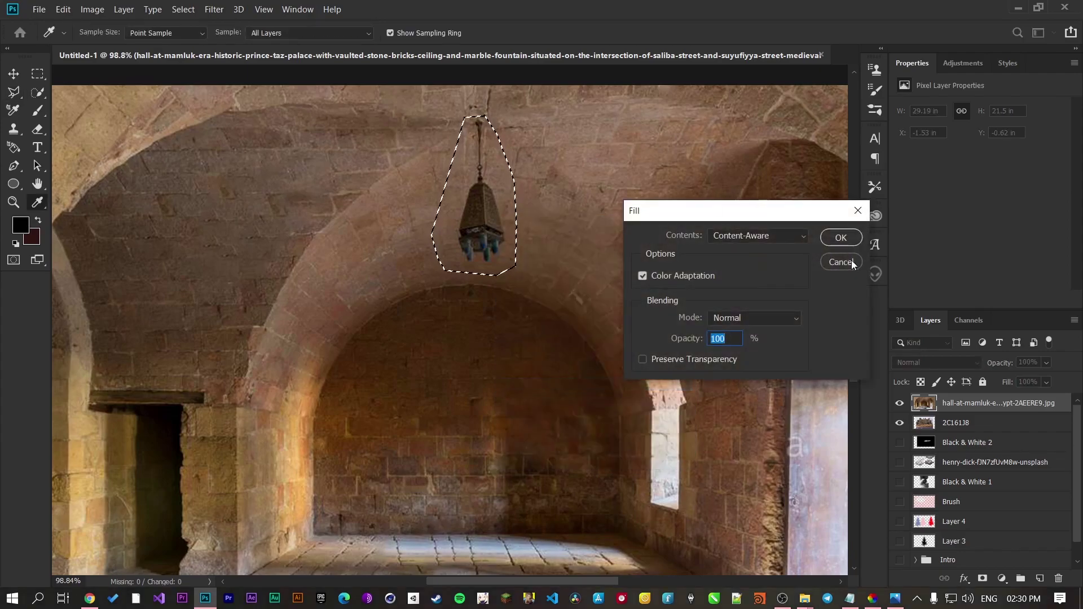
left_click(843, 242)
key("ctrl+d")
scroll(588, 245, "down", 4)
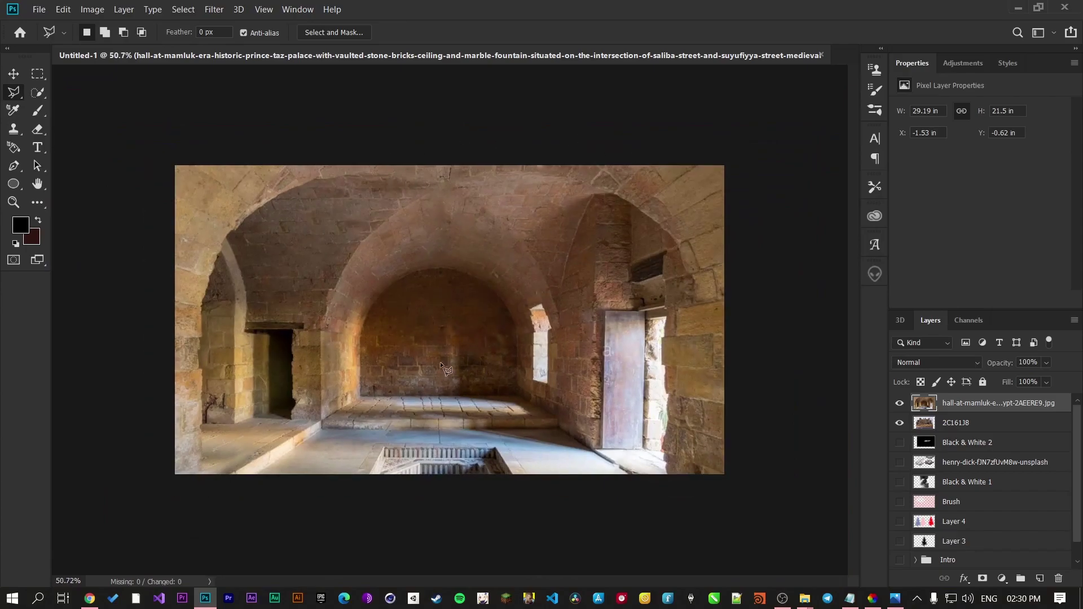
Step: Switch to Notepad and review the tutorial topic list from Color grading to Content Aware Fill, then minimize it
left_click(853, 601)
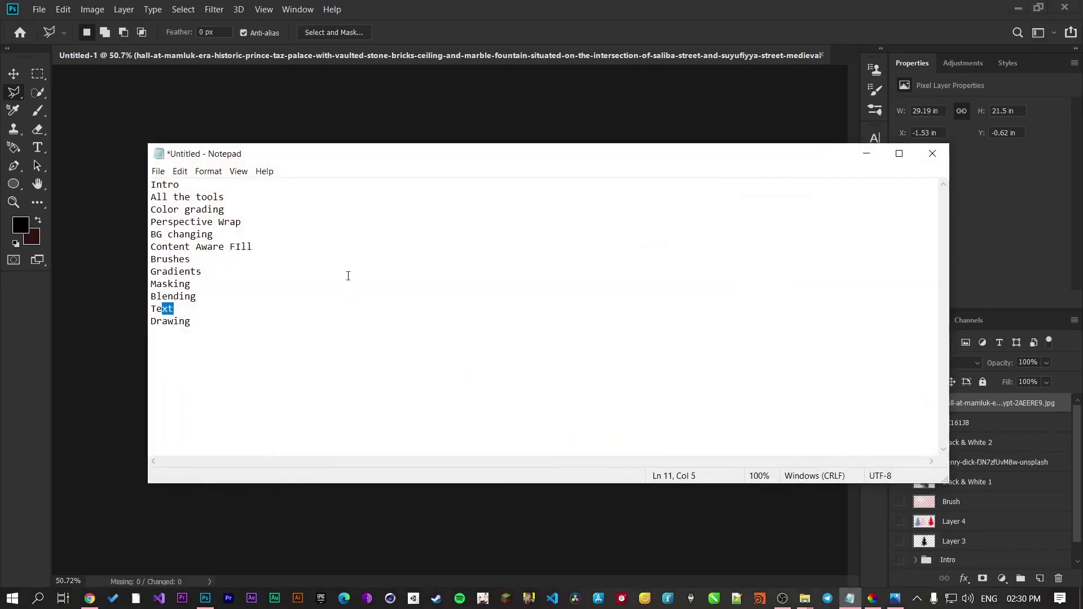
left_click_drag(173, 248, 215, 235)
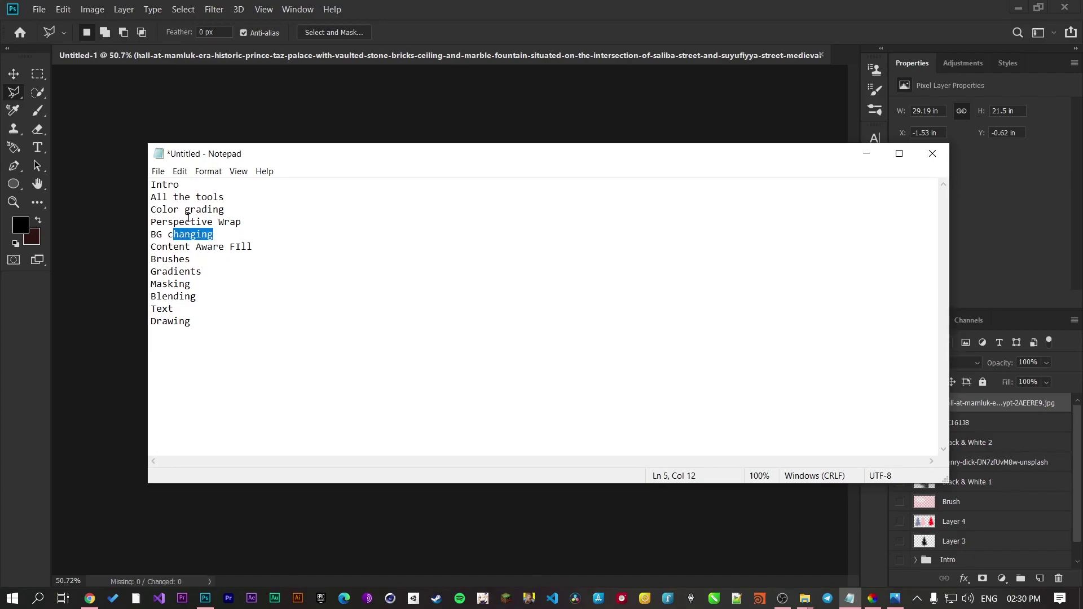
left_click_drag(174, 210, 213, 223)
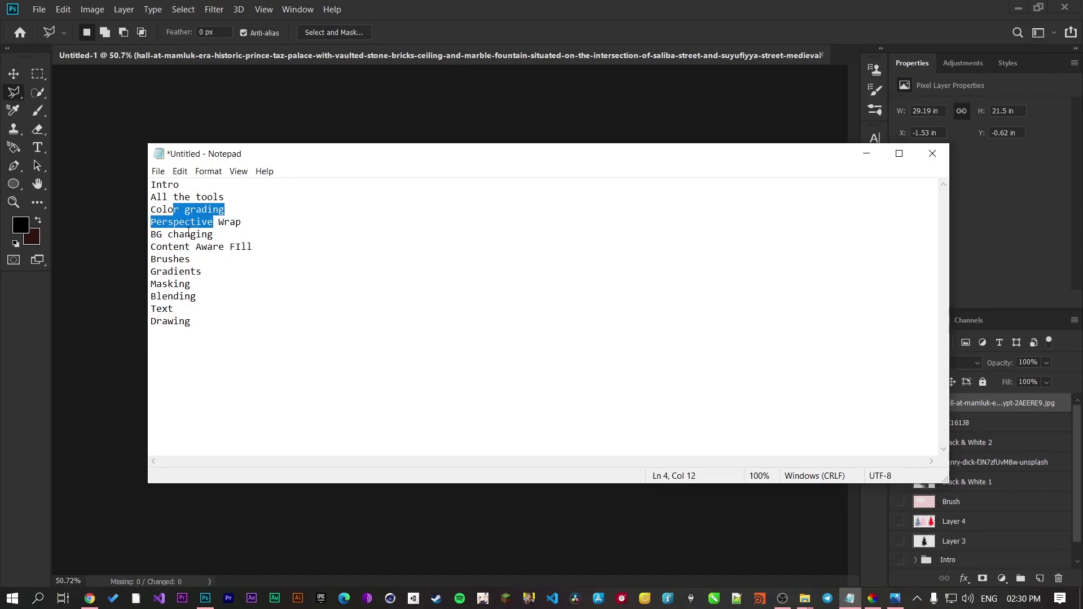
left_click(867, 153)
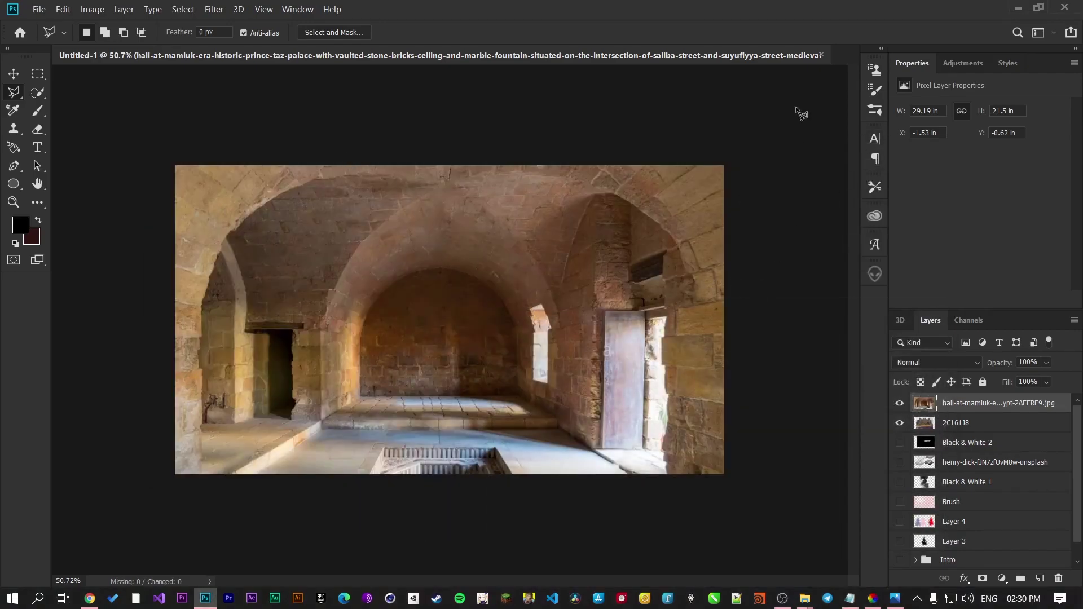
Step: Close the Untitled-1 document in Photoshop
left_click(820, 58)
left_click(562, 236)
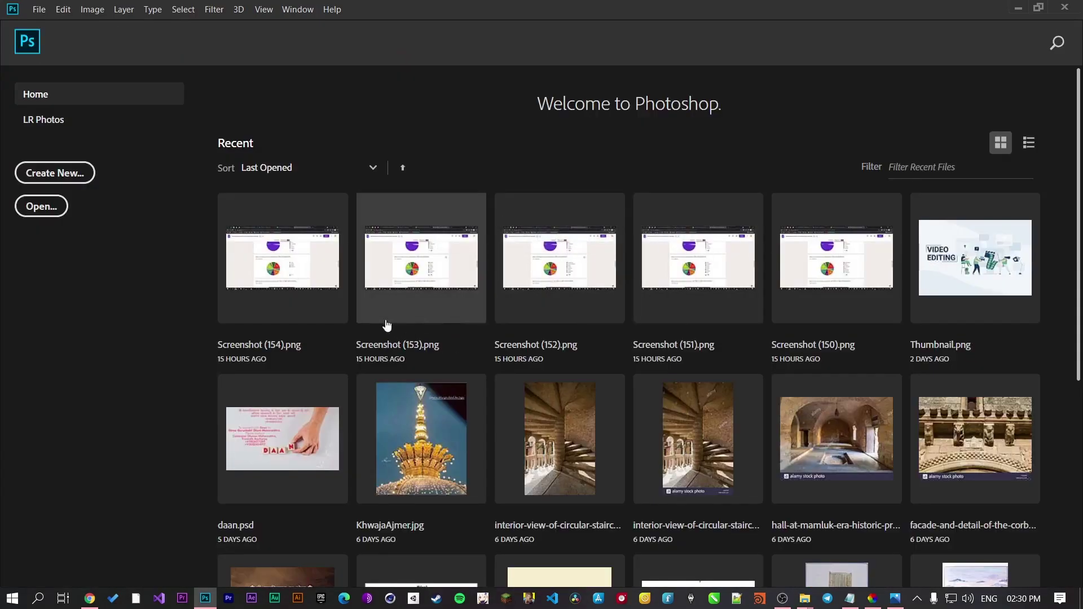
left_click(783, 599)
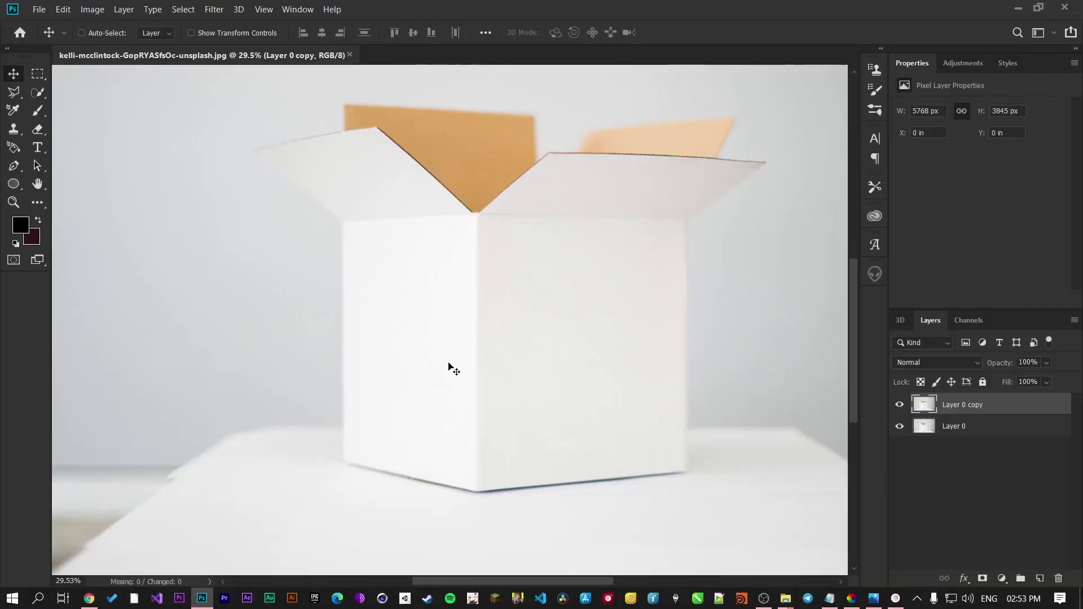
Step: Delete Layer 0 from the white box photo and duplicate the remaining Layer 0 copy
scroll(447, 367, "down", 3)
scroll(581, 394, "up", 1)
scroll(510, 375, "up", 1)
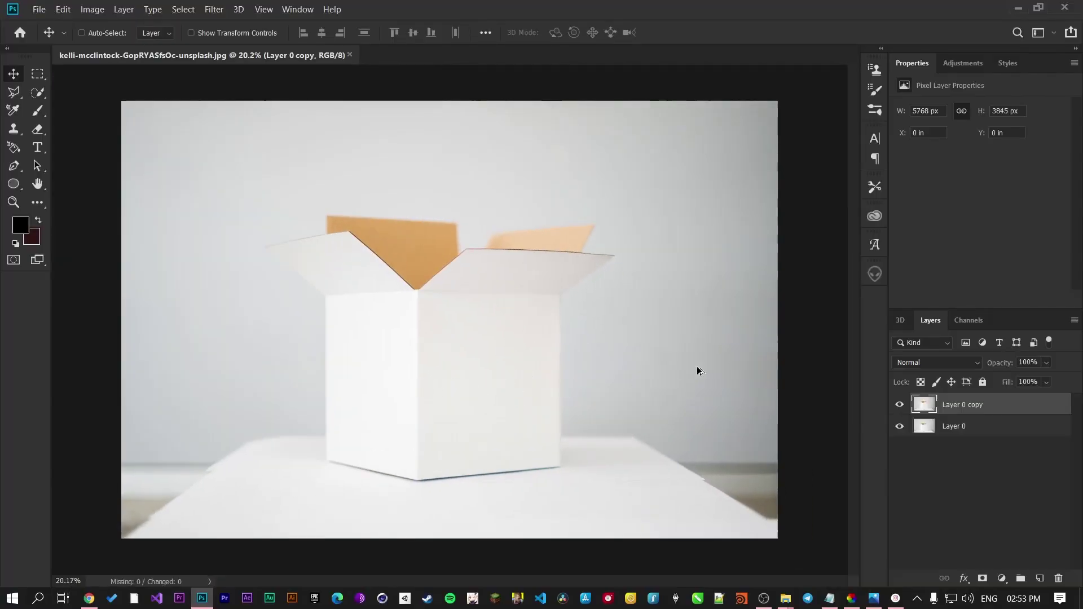
left_click(962, 431)
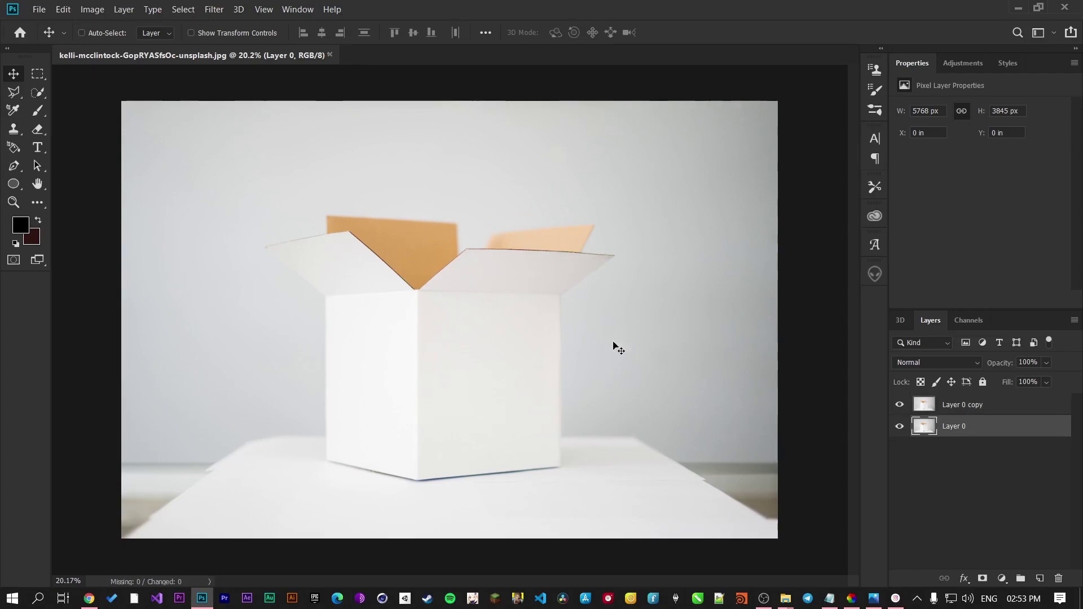
key("Delete")
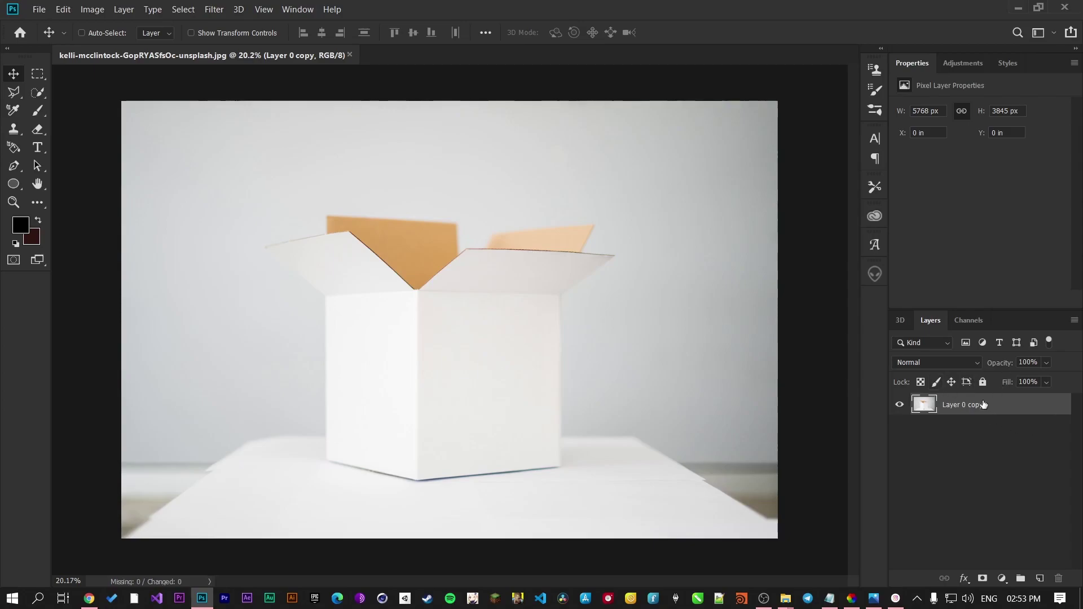
key("ctrl+j")
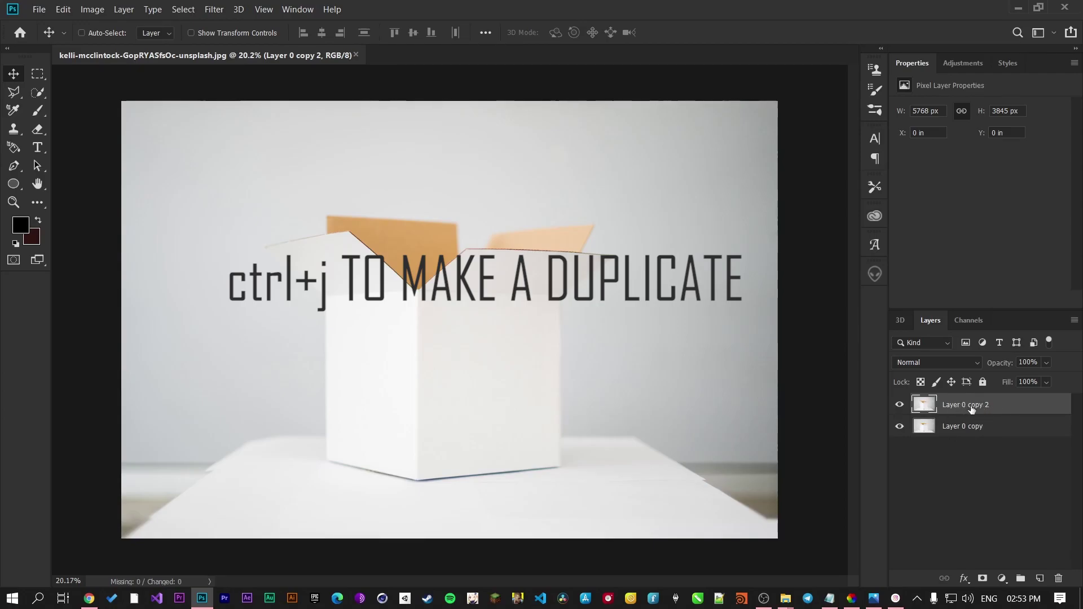
Step: Start Perspective Warp on the duplicated layer and draw a first plane over the box's left face
left_click(61, 11)
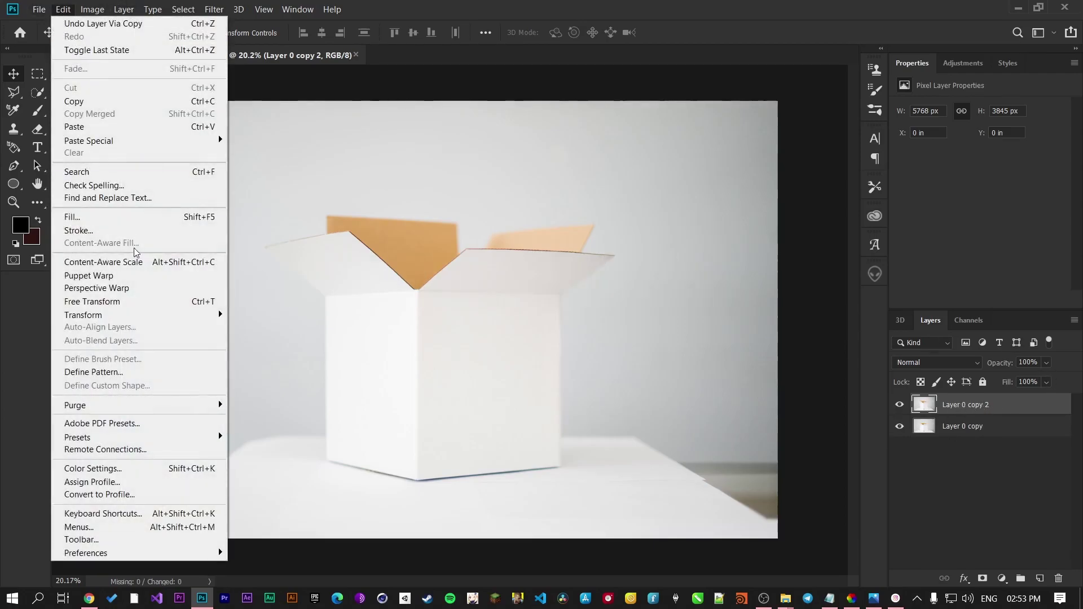
left_click(129, 289)
left_click_drag(326, 295, 475, 471)
Step: Fit the four corners of the Perspective Warp plane to the corners of the box's left face
scroll(455, 304, "up", 5)
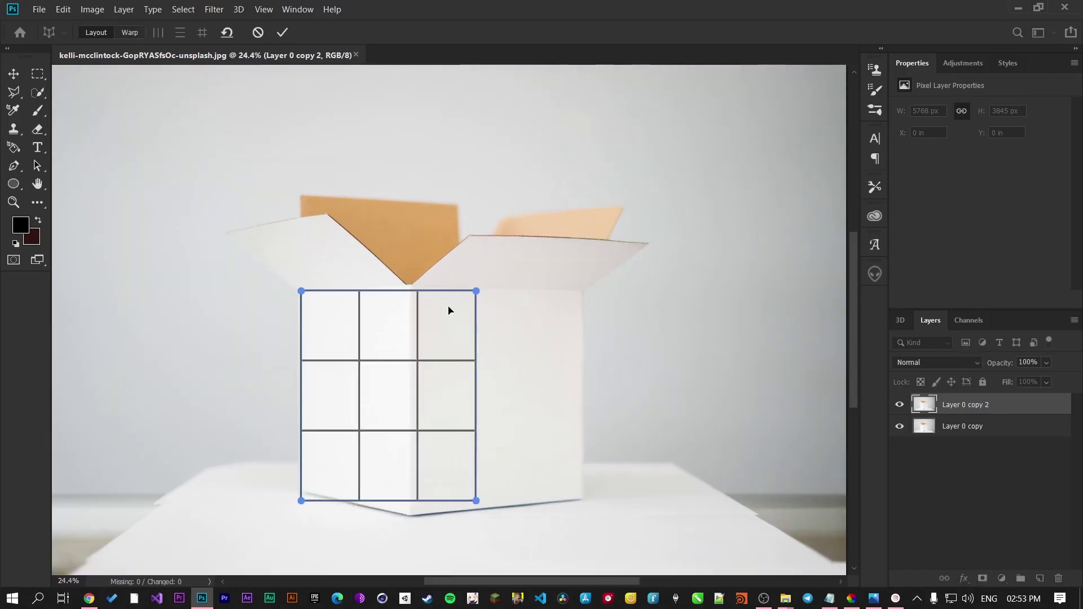
left_click_drag(497, 278, 379, 274)
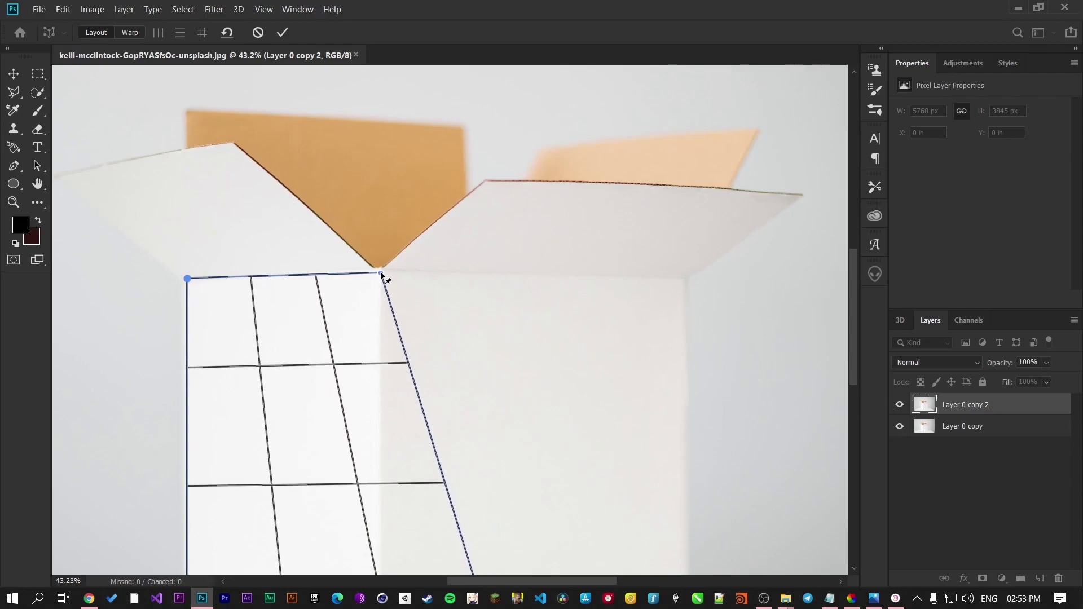
mouse_move(188, 280)
left_mouse_down()
mouse_move(187, 321)
mouse_move(182, 280)
left_mouse_up()
scroll(358, 215, "down", 3)
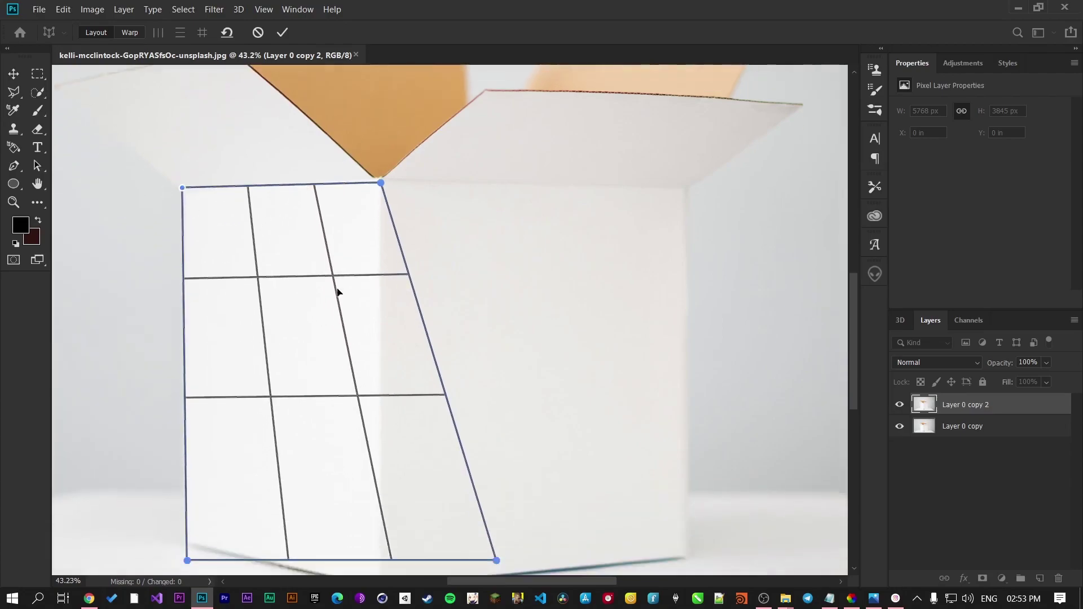
left_click_drag(193, 495, 190, 477)
left_click_drag(498, 494, 382, 522)
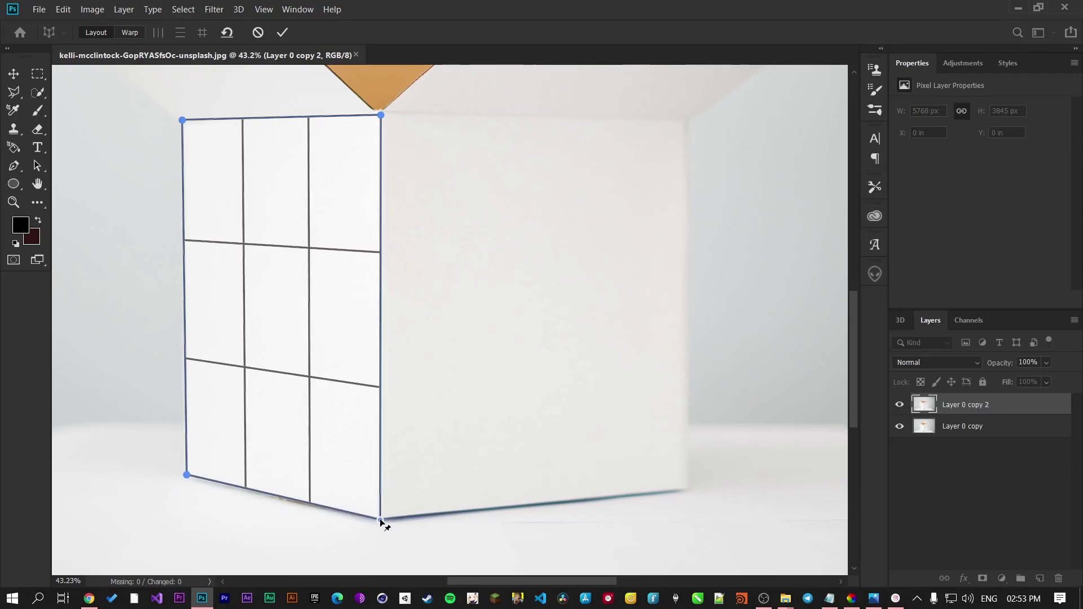
Step: Draw a second plane over the box's right face, fit its corners to the face, and join it to the first plane along the shared edge
scroll(431, 338, "down", 2)
left_click_drag(471, 320, 562, 466)
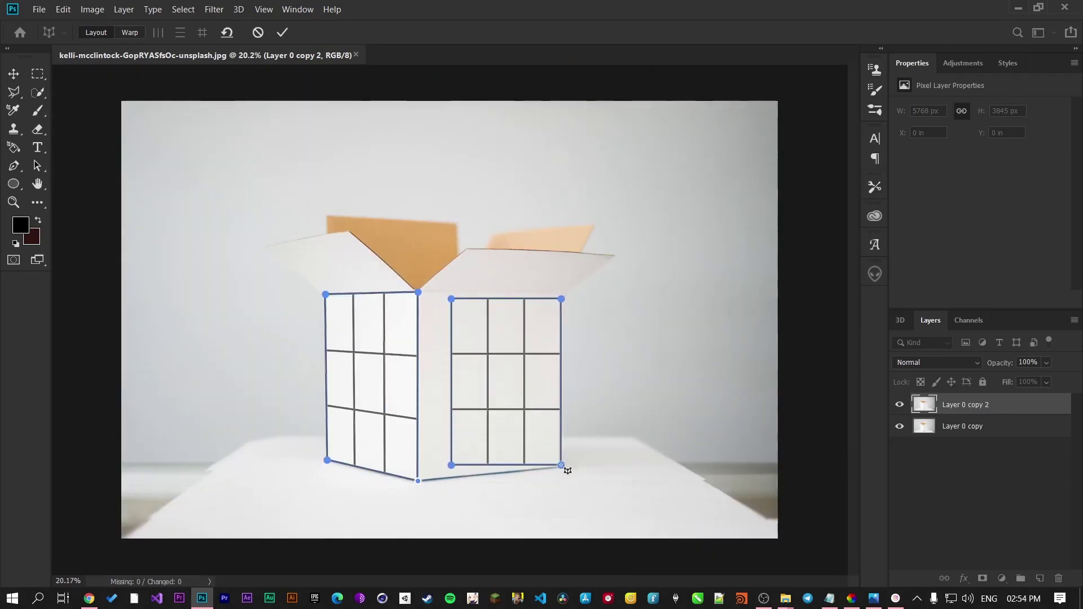
scroll(564, 353, "up", 3)
left_click_drag(582, 251, 582, 245)
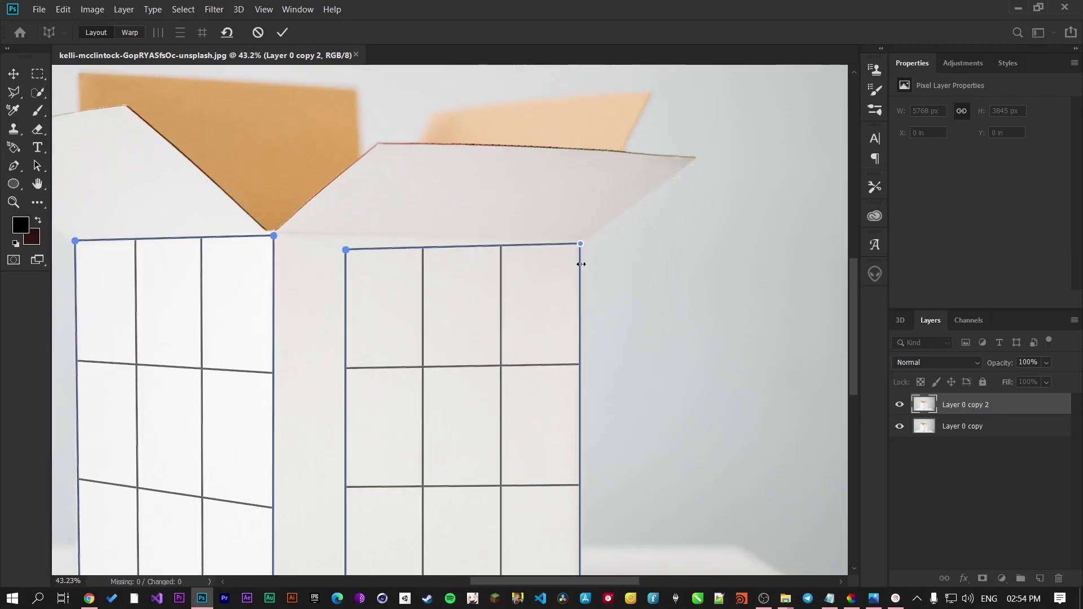
scroll(581, 264, "down", 3)
left_click_drag(587, 510, 579, 510)
left_click_drag(342, 506, 281, 535)
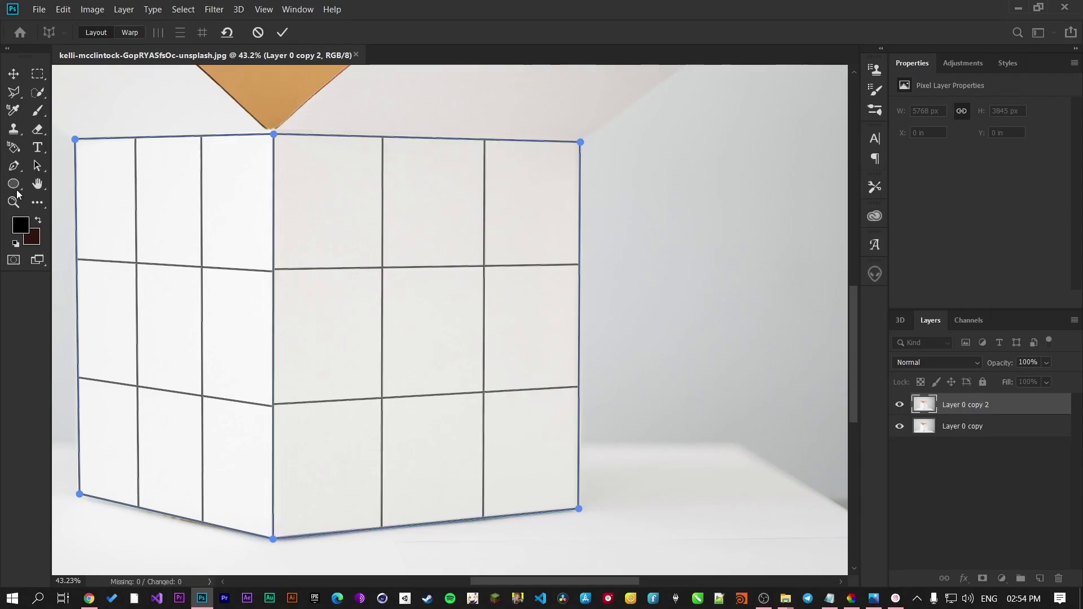
scroll(213, 190, "down", 4)
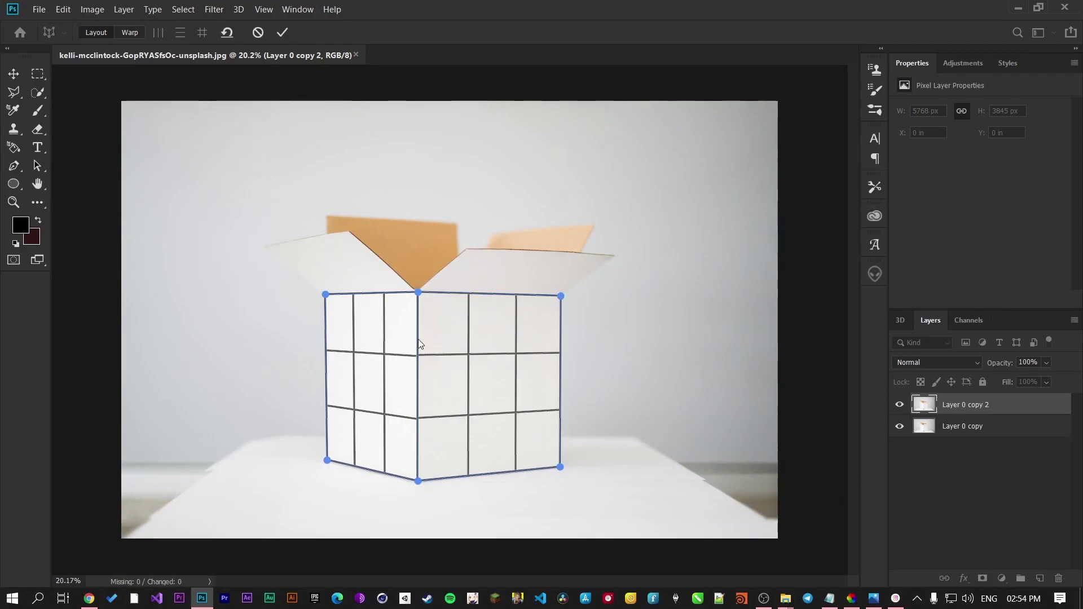
left_click_drag(418, 339, 419, 339)
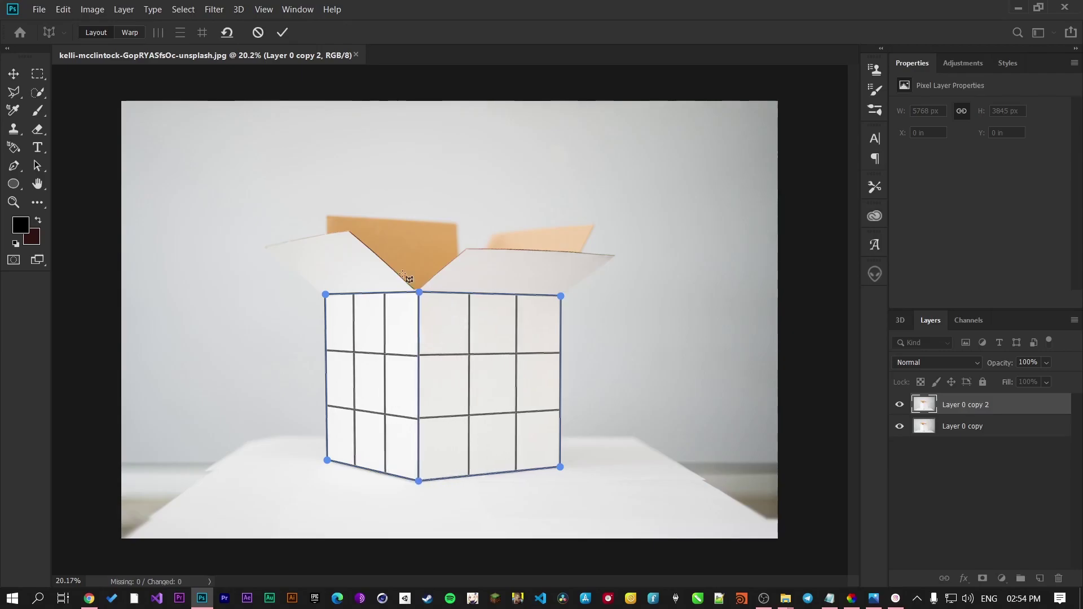
Step: Switch Perspective Warp to Warp mode, nudge the shared edge's upper corner slightly, and straighten that edge vertically
scroll(437, 346, "up", 3)
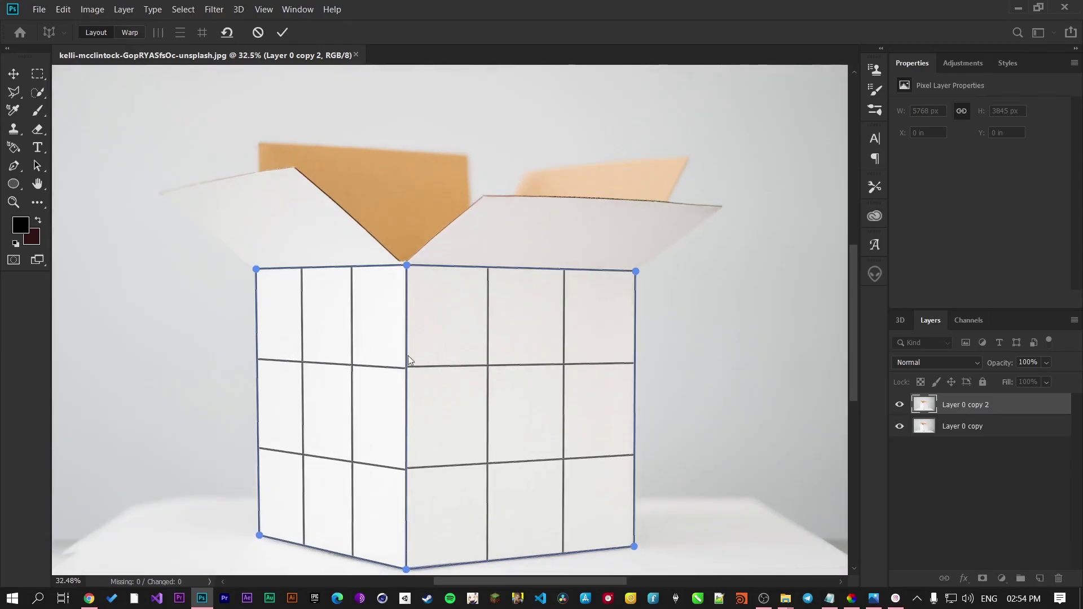
left_click(131, 33)
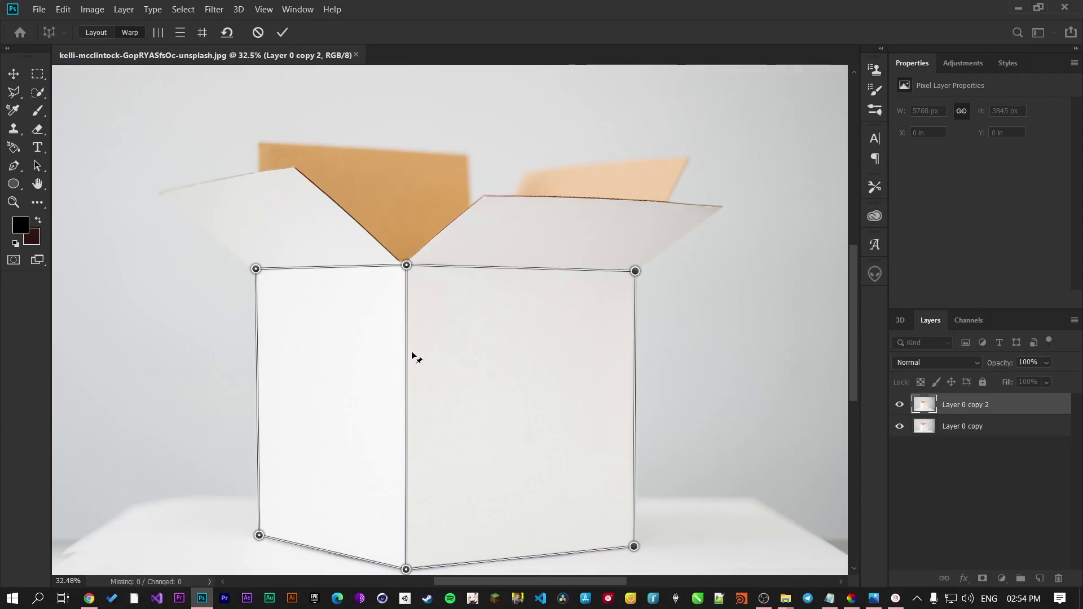
mouse_move(407, 267)
left_mouse_down()
mouse_move(429, 269)
mouse_move(409, 268)
left_mouse_up()
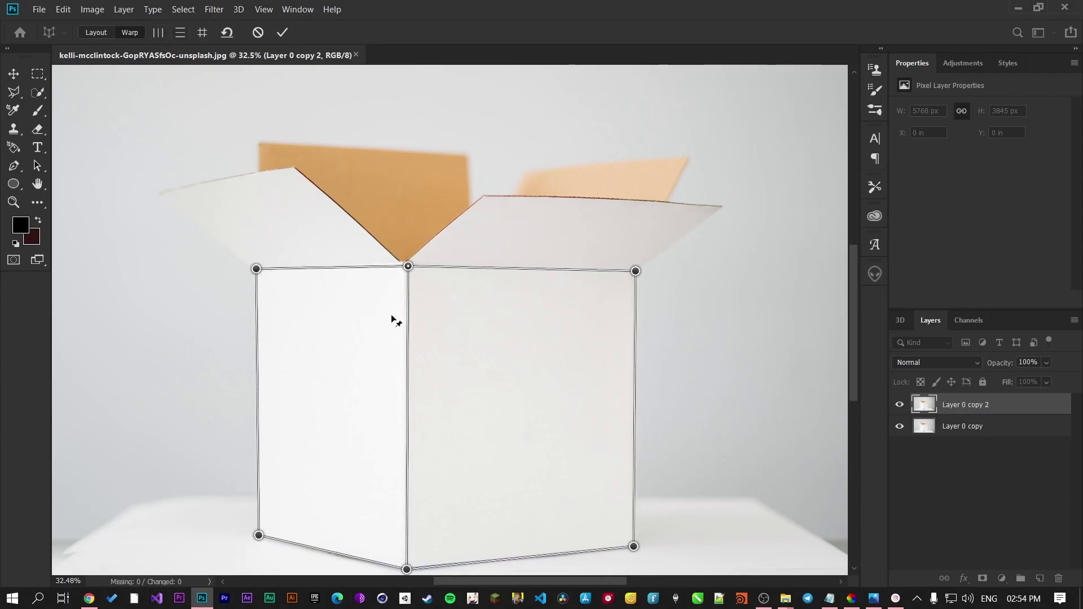
scroll(393, 320, "down", 3)
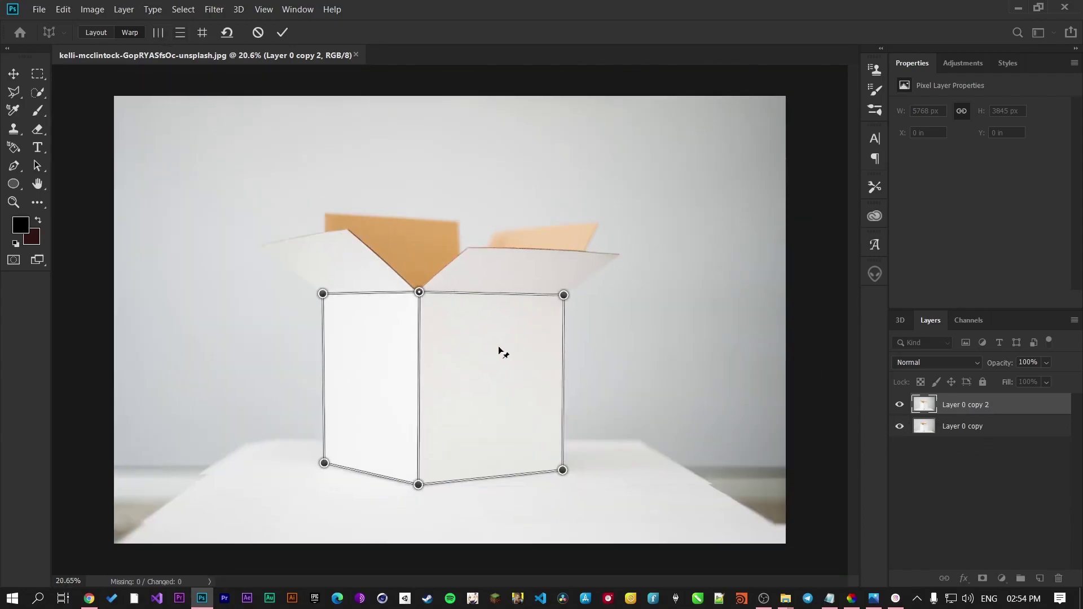
scroll(426, 308, "up", 1)
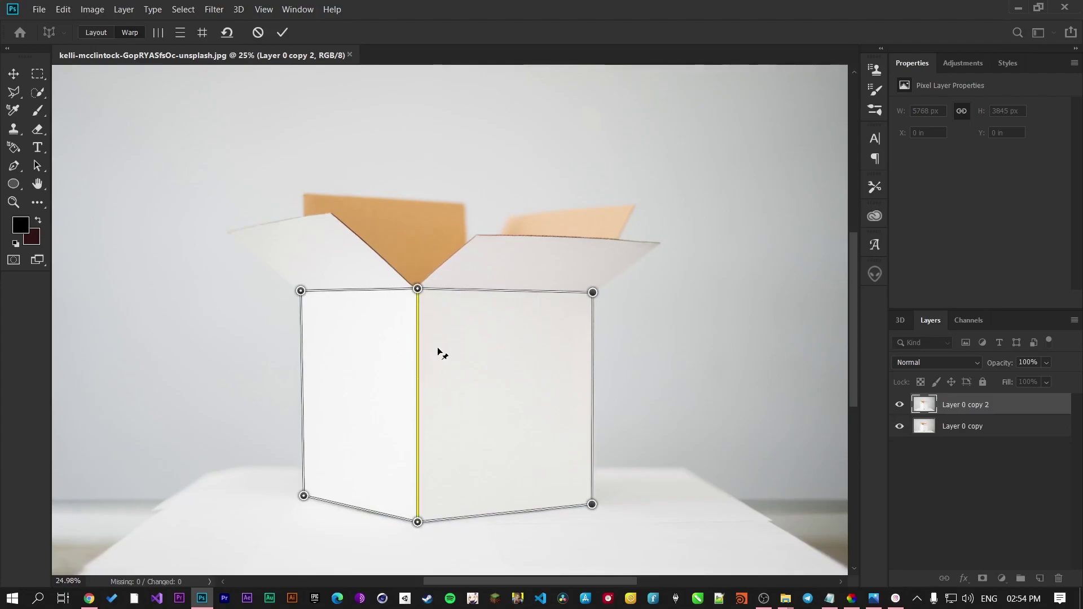
Step: Shift the box's shared vertical edge left to narrow the left face, apply the warp, and compare it by toggling Layer 0 copy 2
left_click_drag(418, 290, 380, 299)
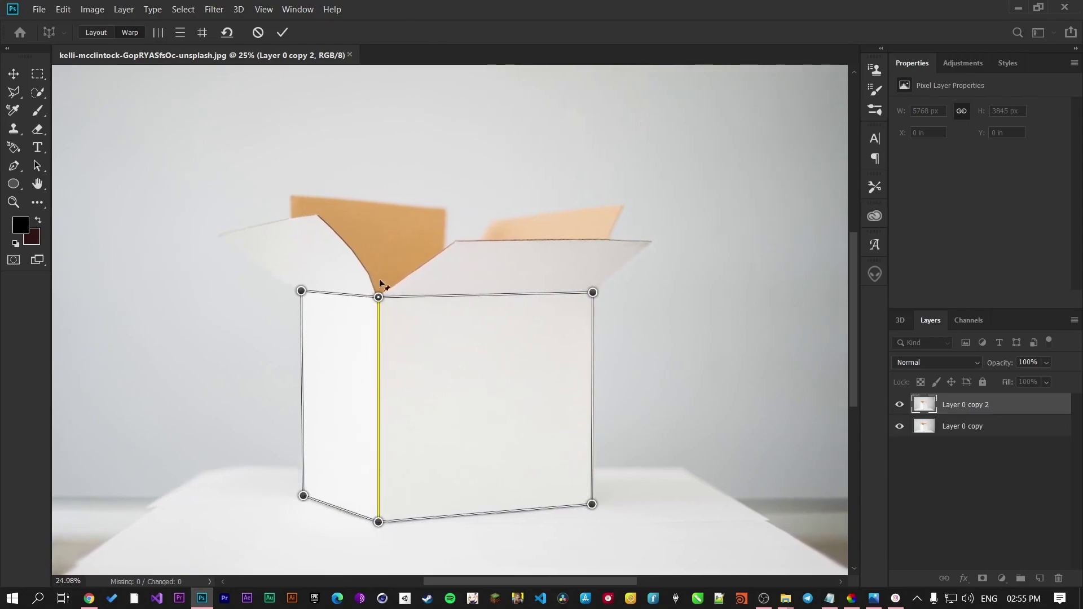
left_click(282, 32)
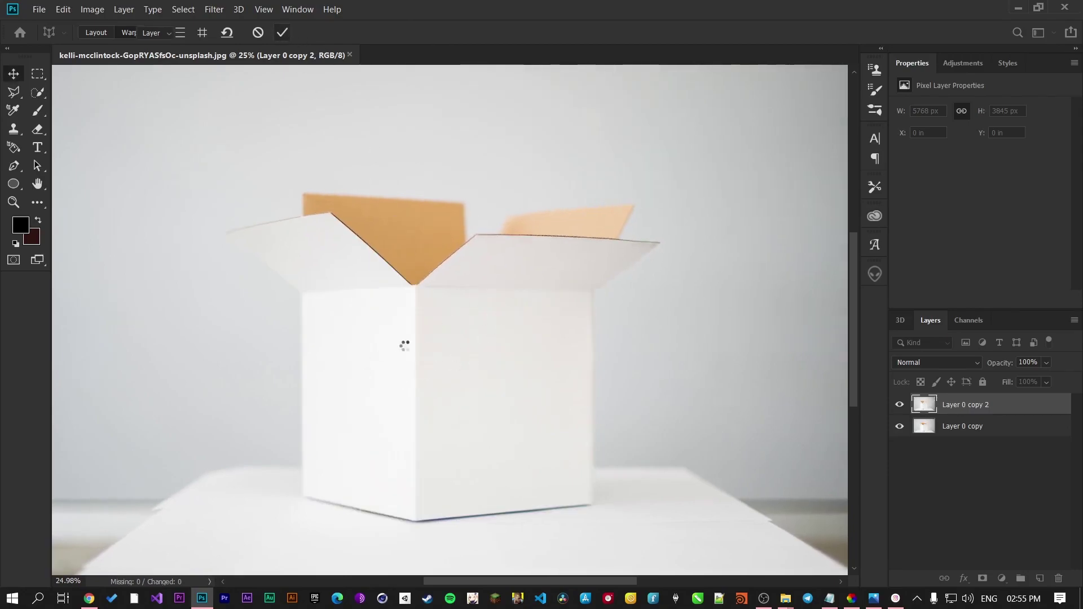
left_click(897, 406)
left_click(898, 406)
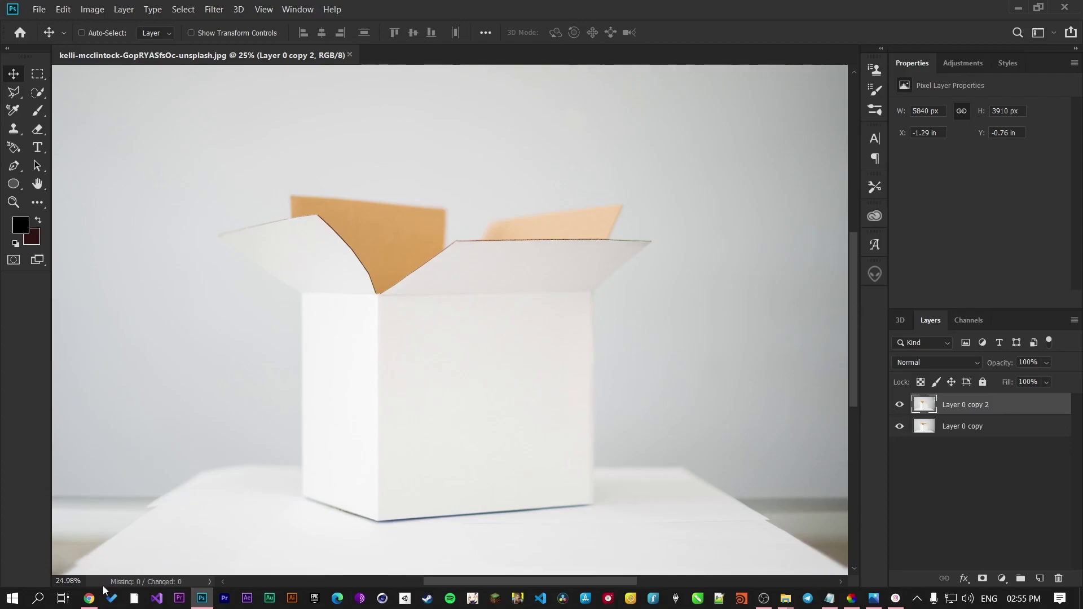
Step: Switch to Chrome, search Unsplash for "castel" photos from the box photo's tab, and close the Photoshop tutorial video's tab
left_click(89, 598)
left_click(220, 11)
left_click(423, 12)
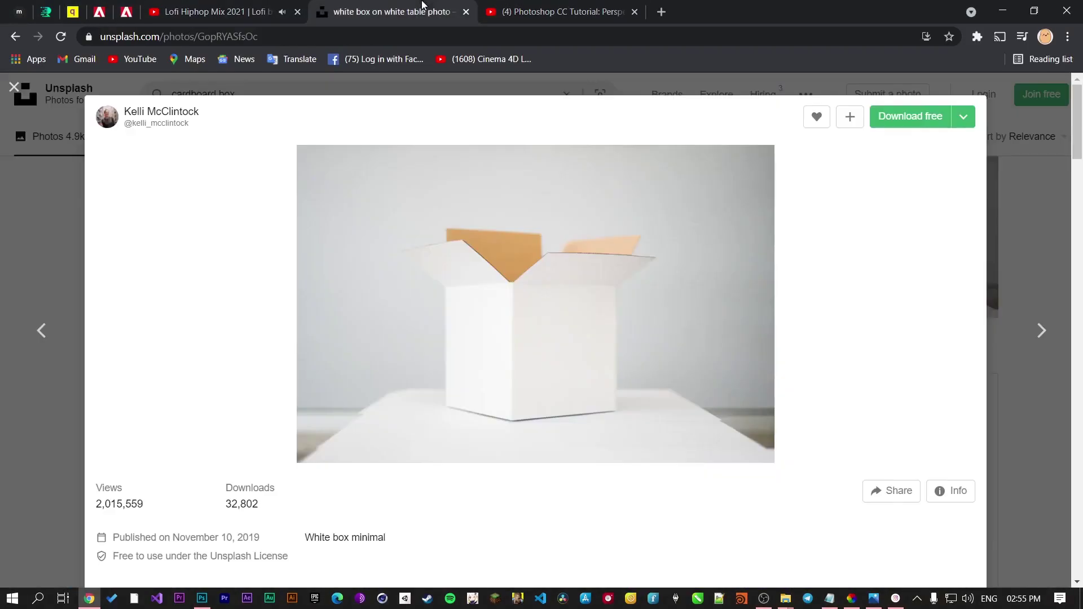
left_click(1019, 136)
left_click(362, 94)
type("C")
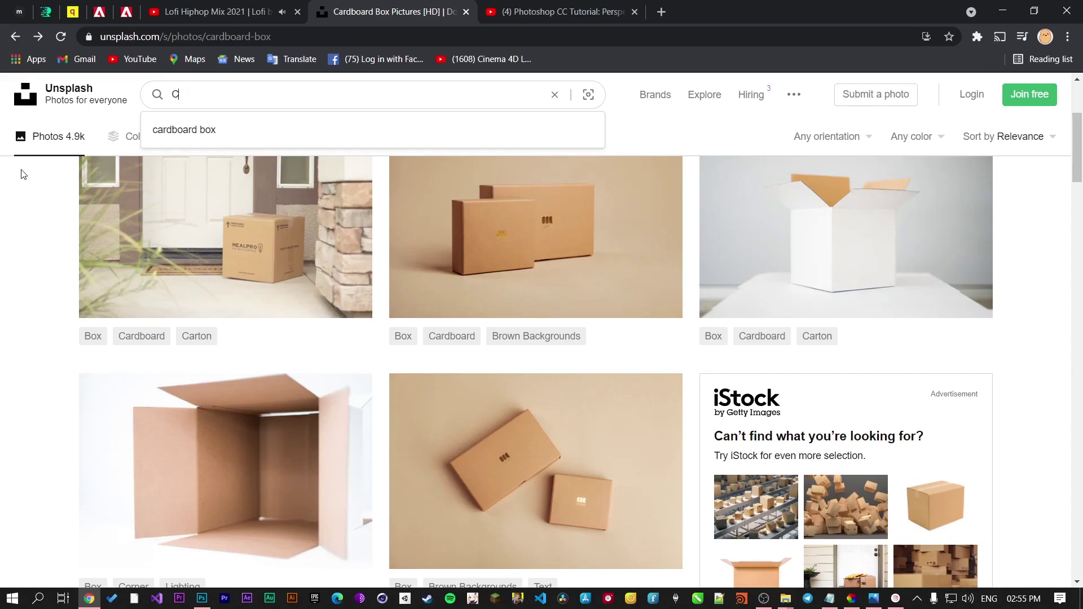
type("Astel")
key("Return")
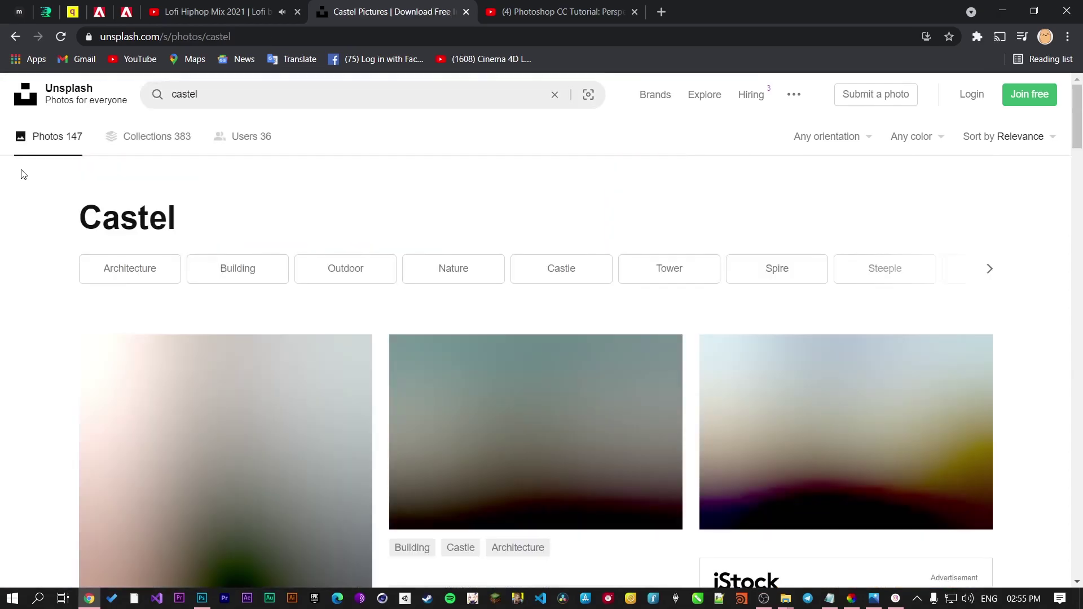
scroll(322, 459, "down", 1)
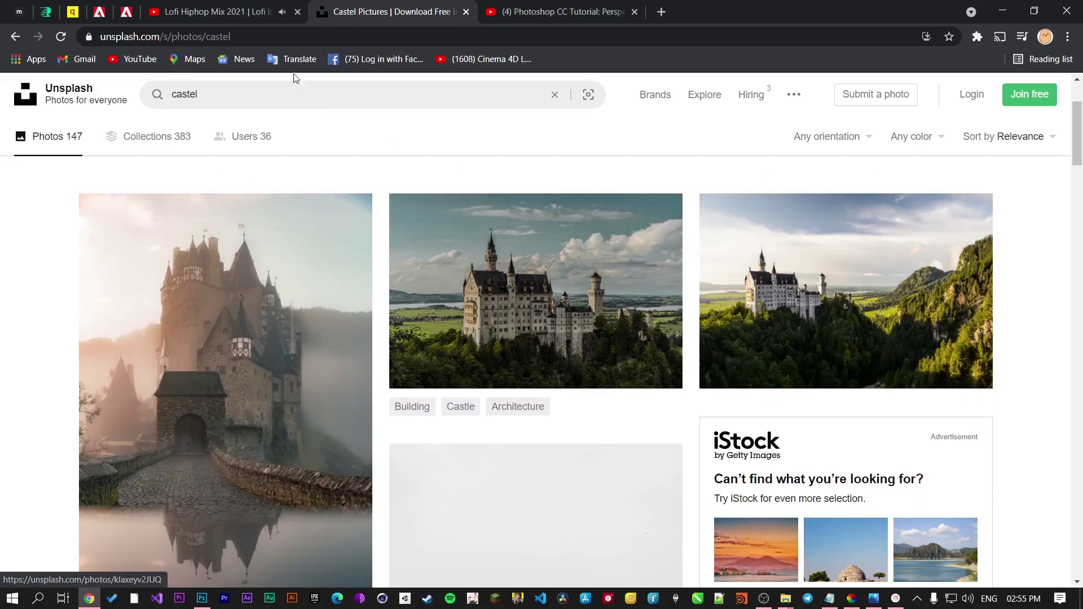
left_click(634, 12)
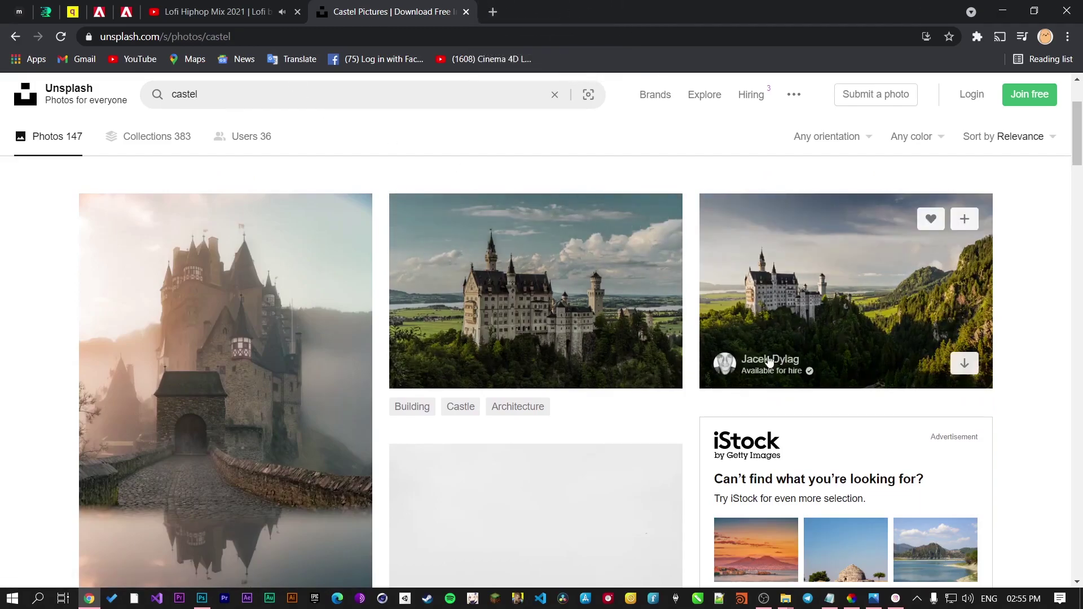
Step: Open the Unsplash photo of the white and blue castle under a cloudy sky and save it as a JPEG in Downloads Of Internet
left_click(964, 363)
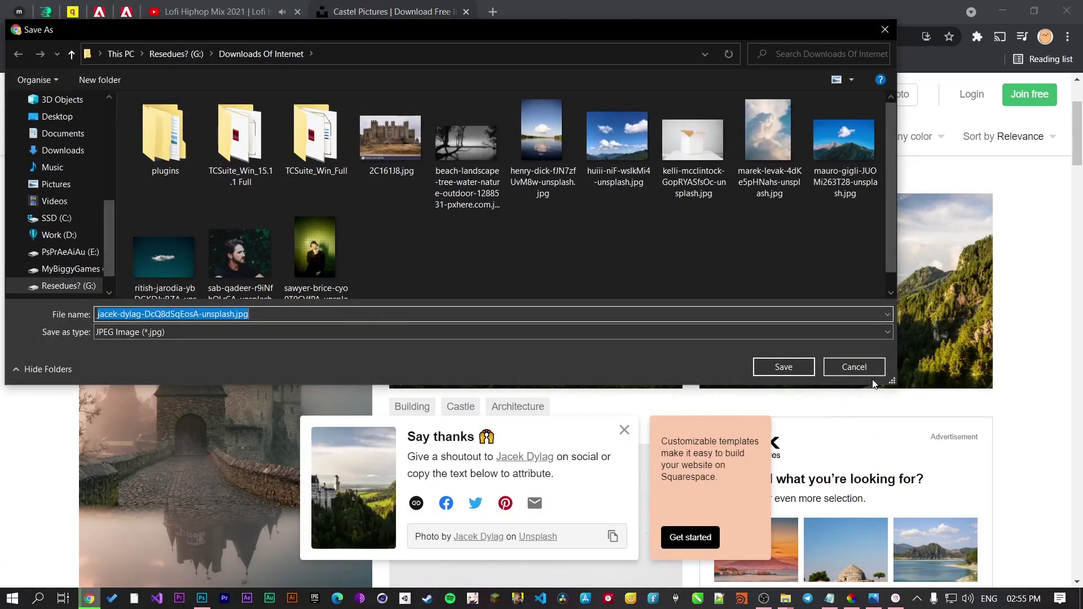
left_click(854, 367)
left_click(657, 377)
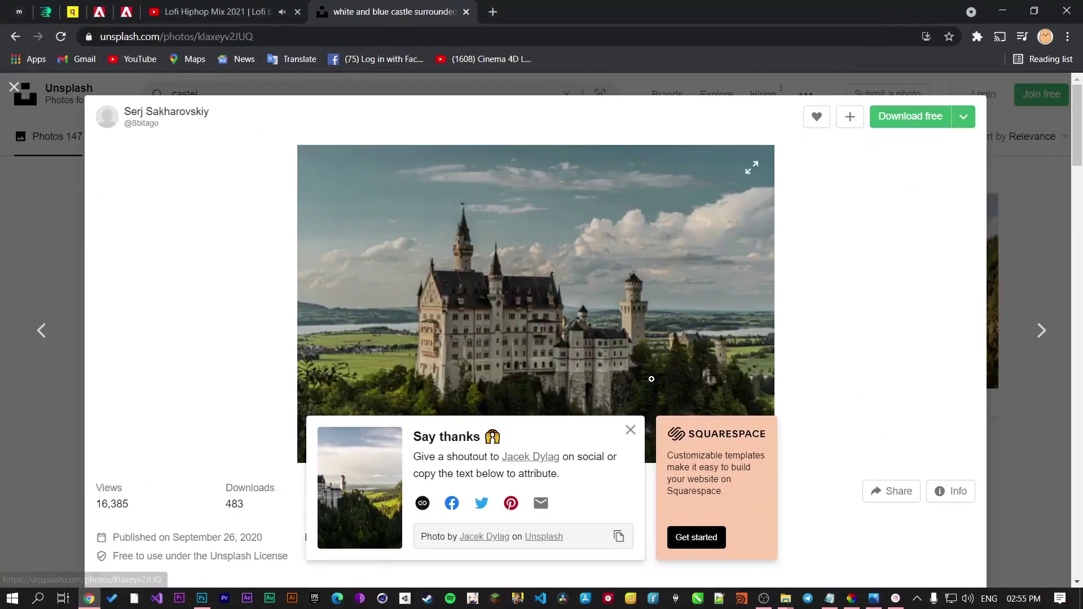
left_click(630, 431)
left_click(931, 127)
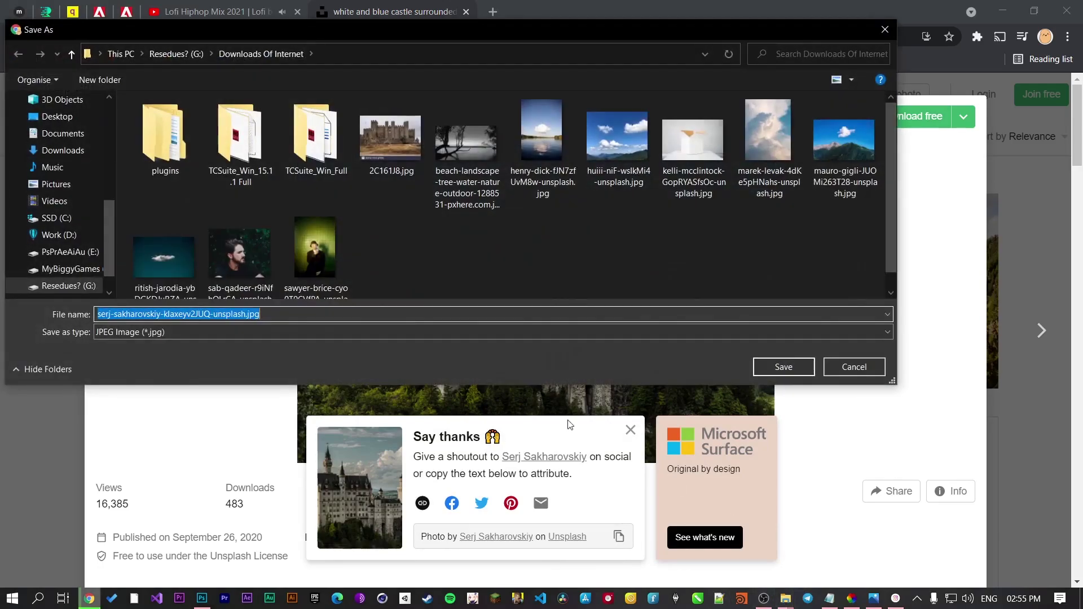
left_click(801, 367)
Step: Switch to Instagram and look over the grapixbite profile's details, highlights and grid of posts
left_click(896, 598)
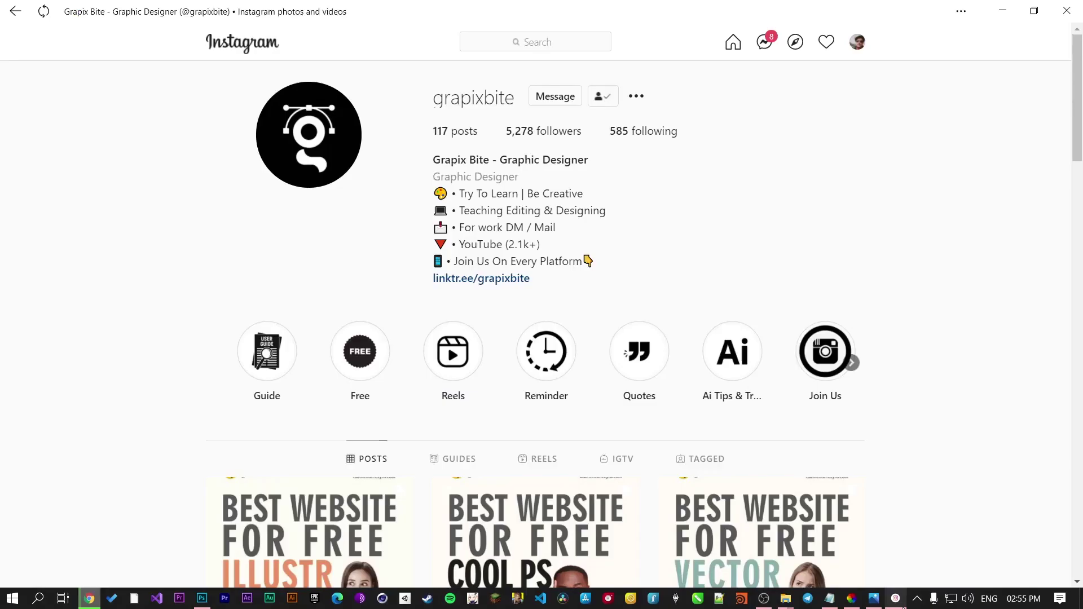
mouse_move(432, 102)
left_mouse_down()
mouse_move(516, 103)
mouse_move(431, 102)
left_mouse_up()
left_click(806, 204)
scroll(919, 234, "down", 10)
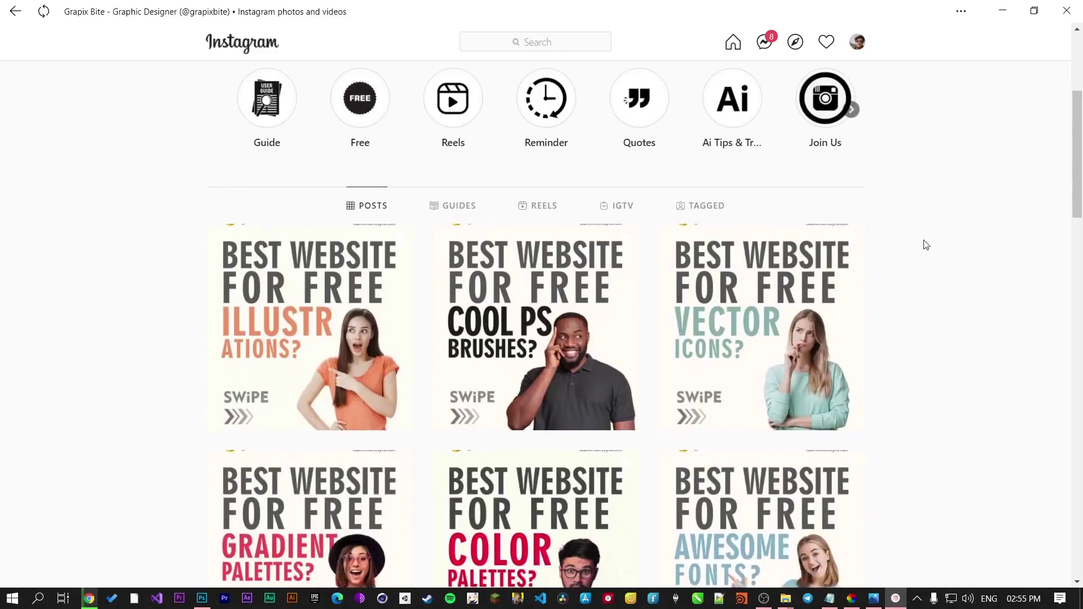
scroll(923, 253, "up", 7)
scroll(923, 253, "down", 1)
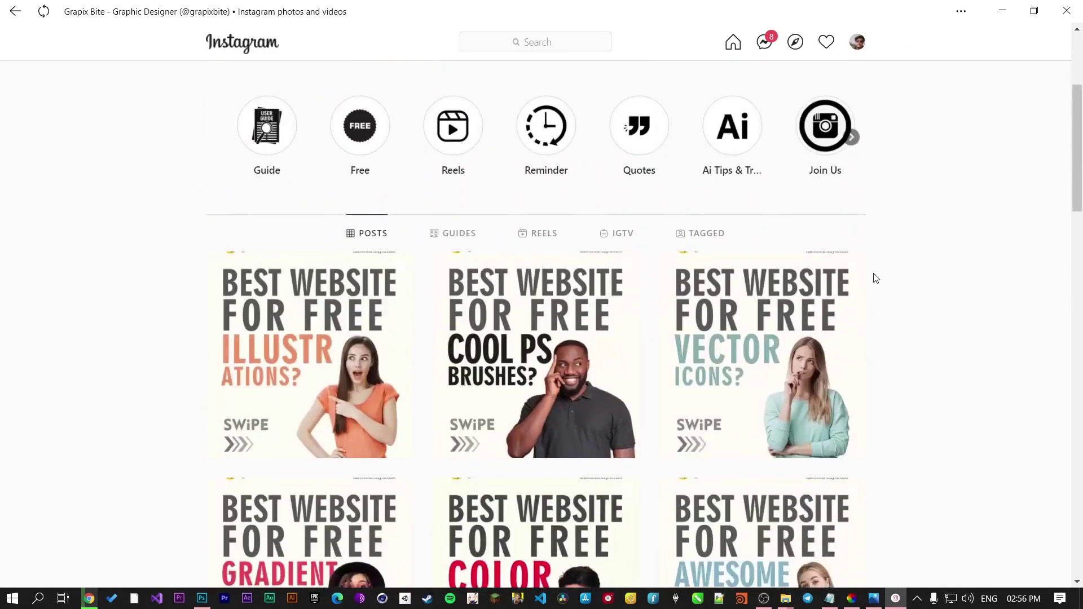
Step: View the first two slides of the grapixbite posts on free illustration websites and free Photoshop brush websites
left_click(350, 302)
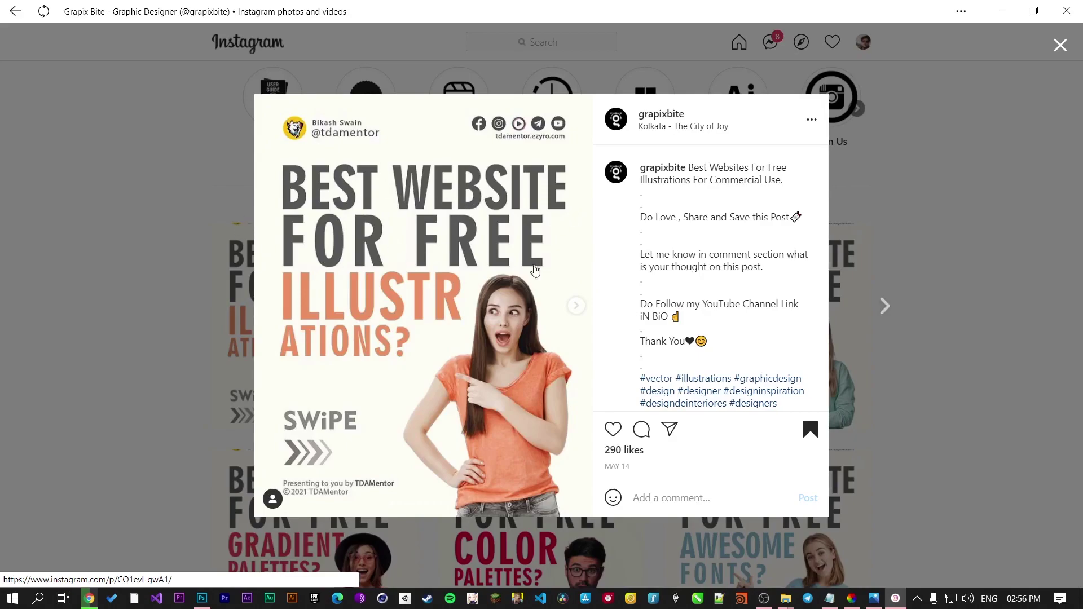
left_click(575, 310)
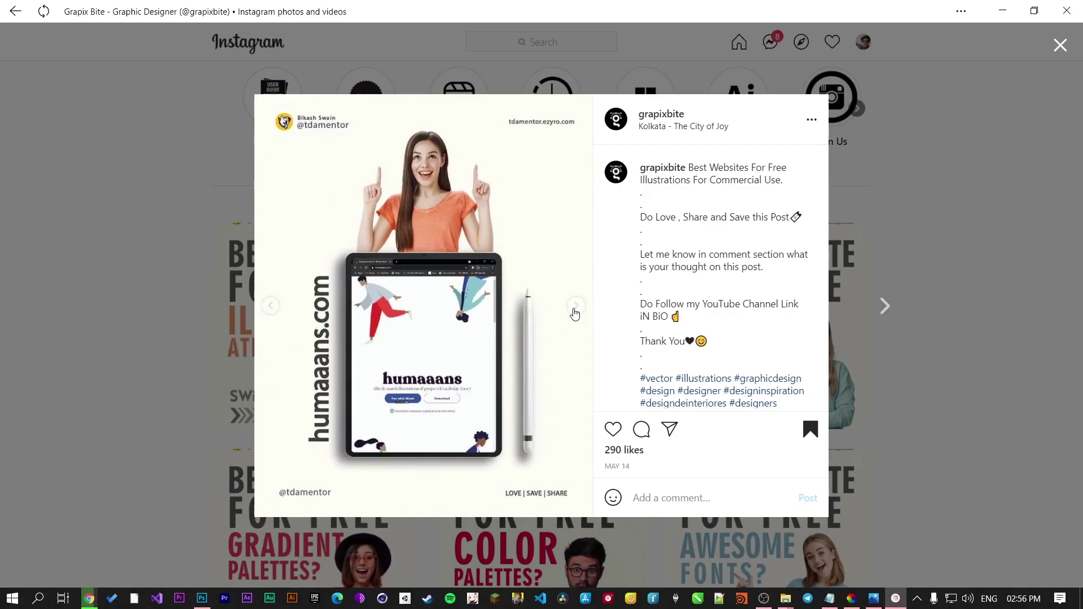
left_click(882, 305)
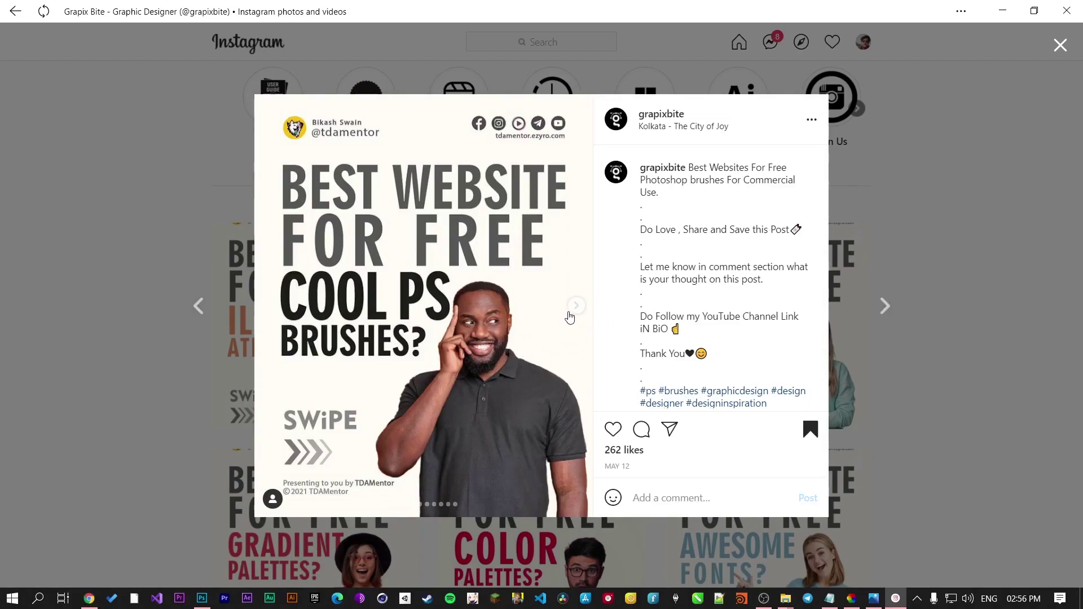
left_click(576, 305)
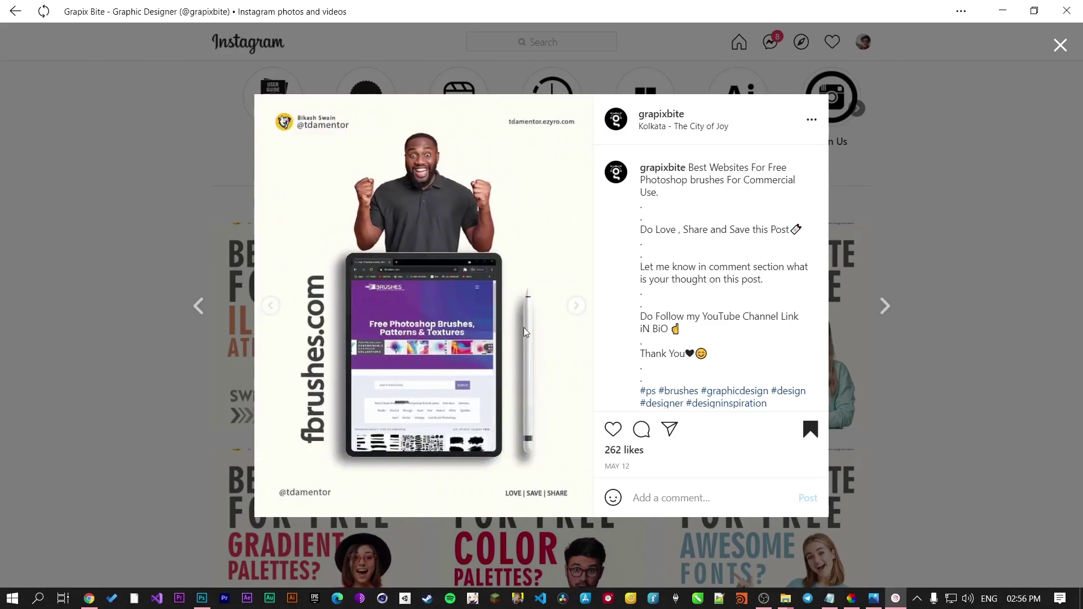
Step: View the following website slides in the free Photoshop brushes post
left_click(576, 306)
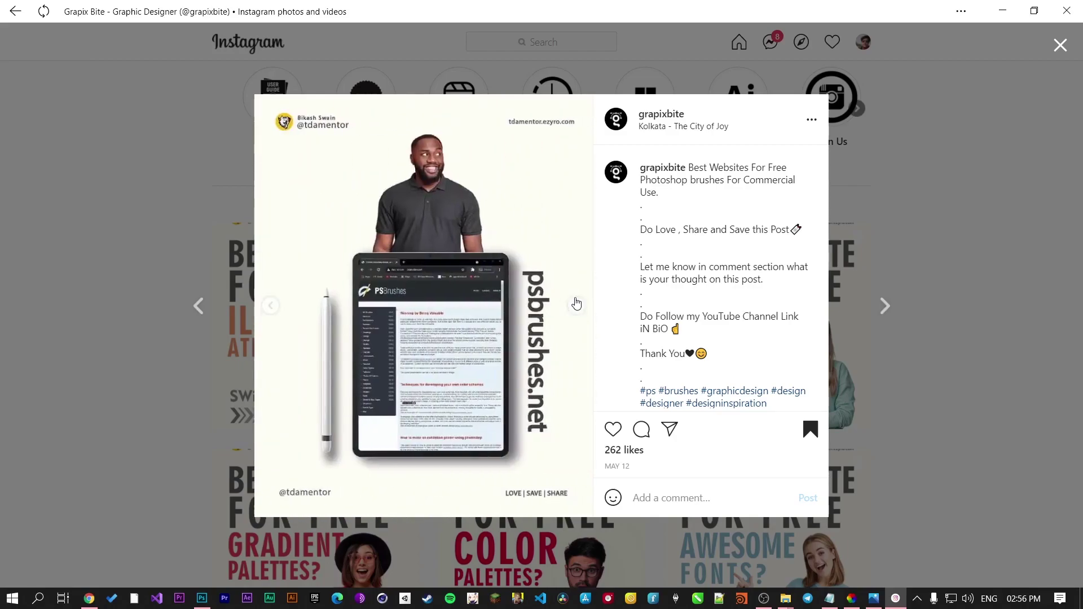
left_click(576, 304)
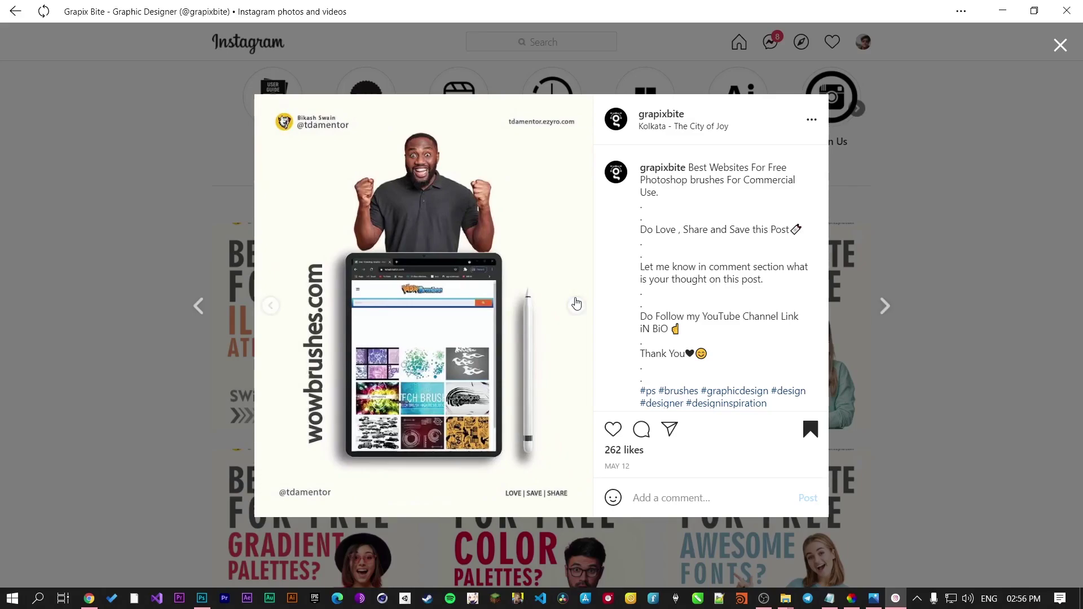
left_click(576, 305)
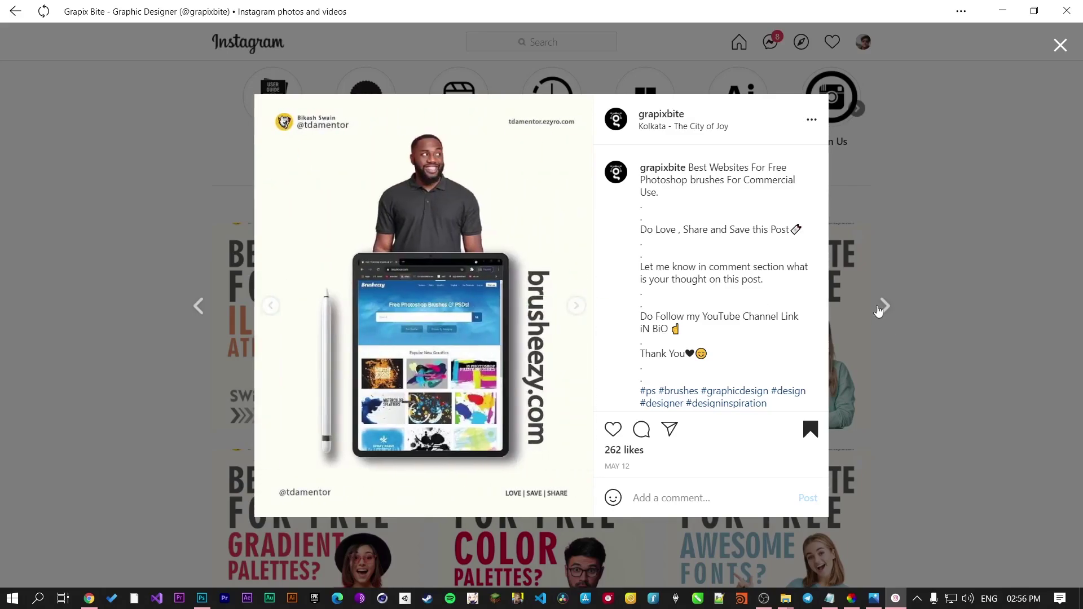
Step: Browse the profile's following free-resource posts, from vector icons through to stock images
left_click(884, 306)
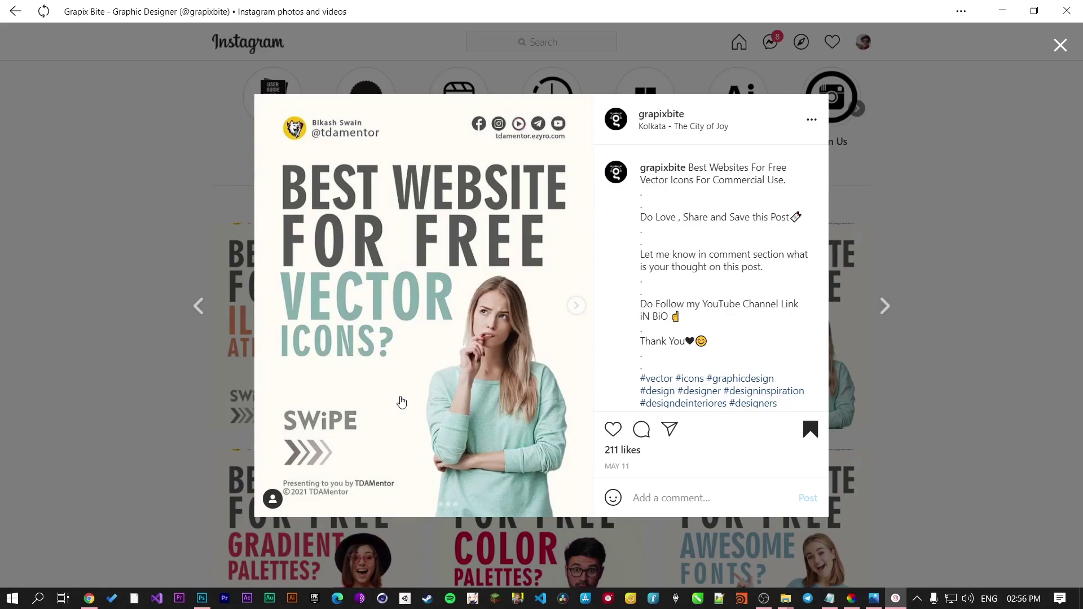
left_click(883, 306)
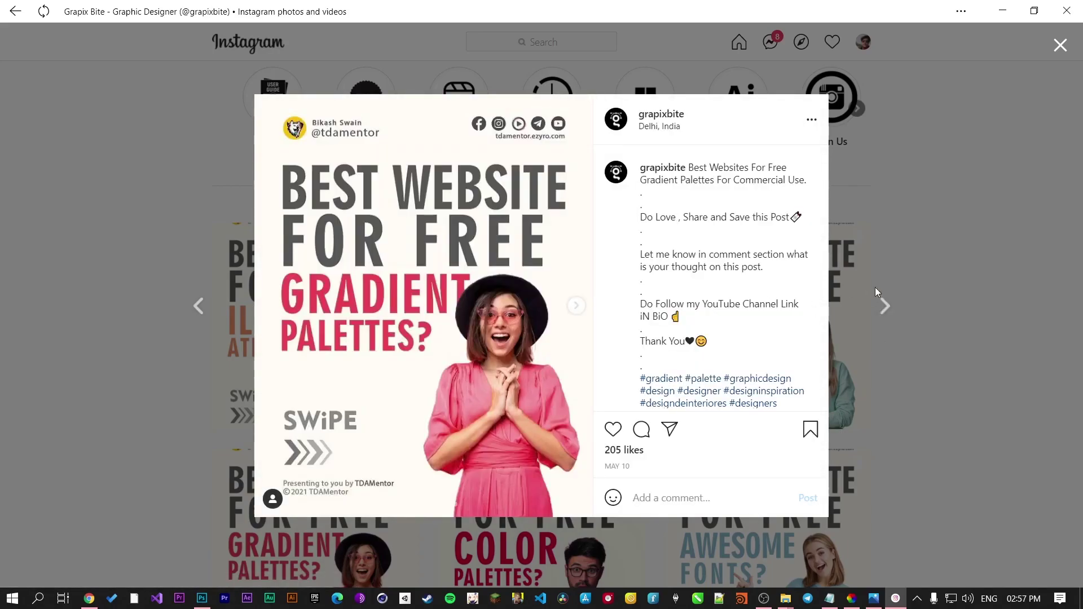
left_click(884, 304)
left_click(884, 305)
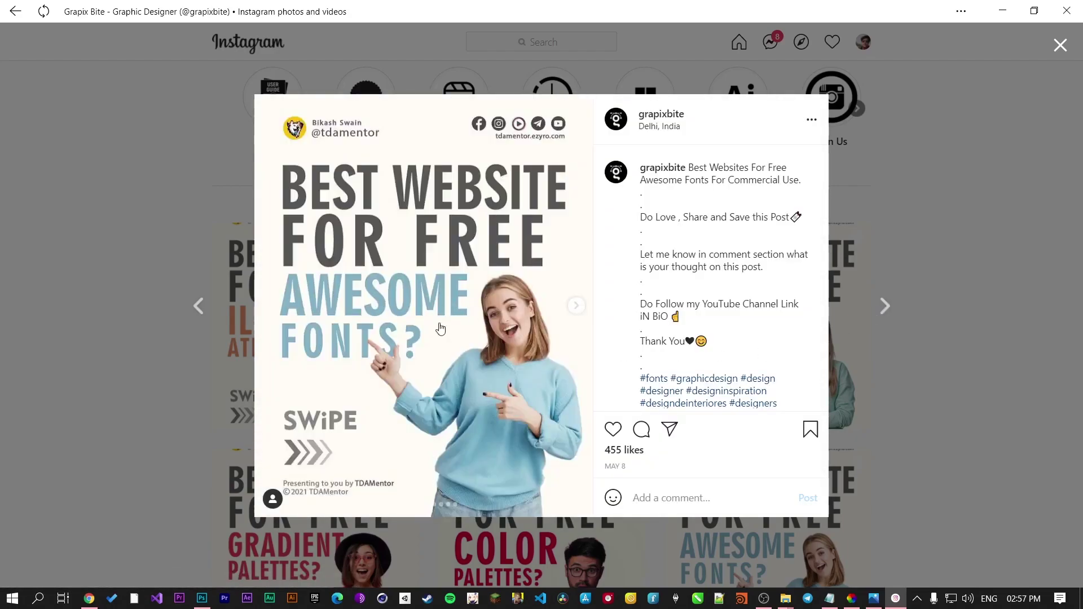
left_click(884, 307)
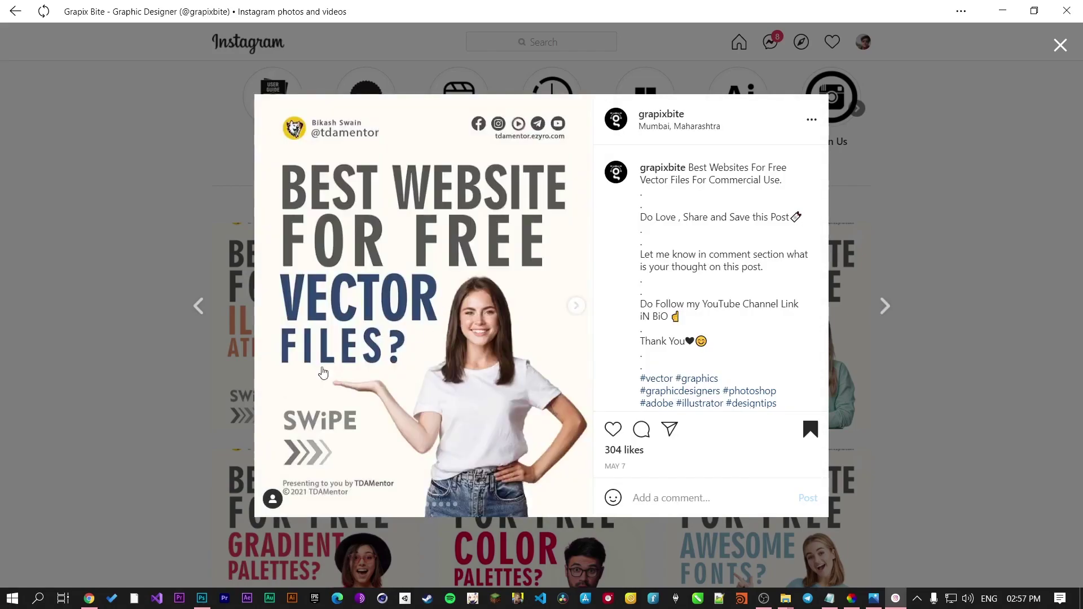
left_click(896, 313)
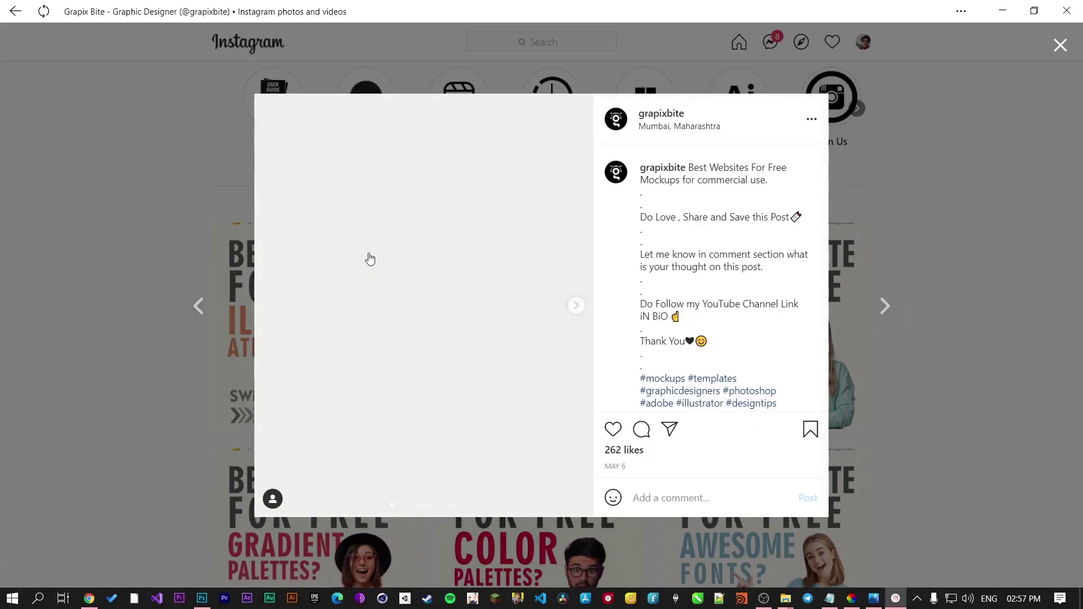
left_click(883, 306)
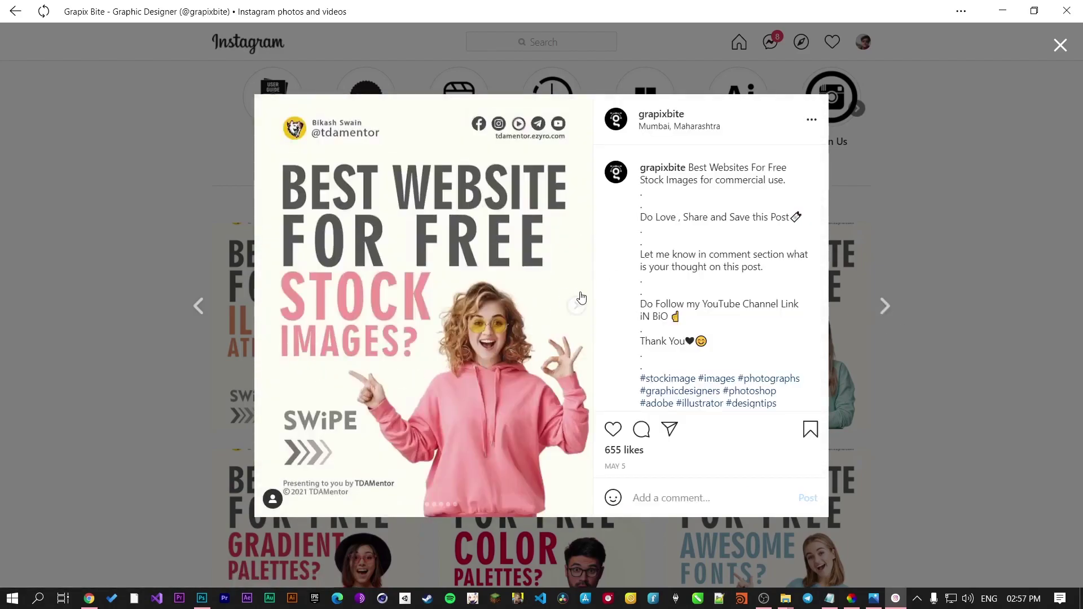
Step: Look through the slides of the free stock images post and close the post
left_click(581, 309)
left_click(581, 309)
left_click(581, 309)
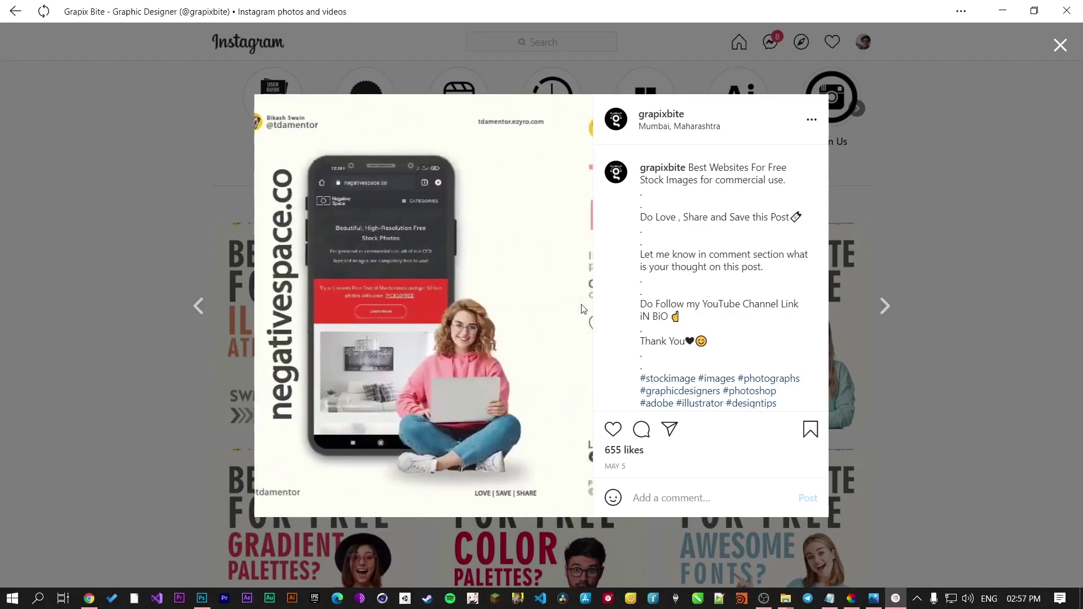
left_click(581, 309)
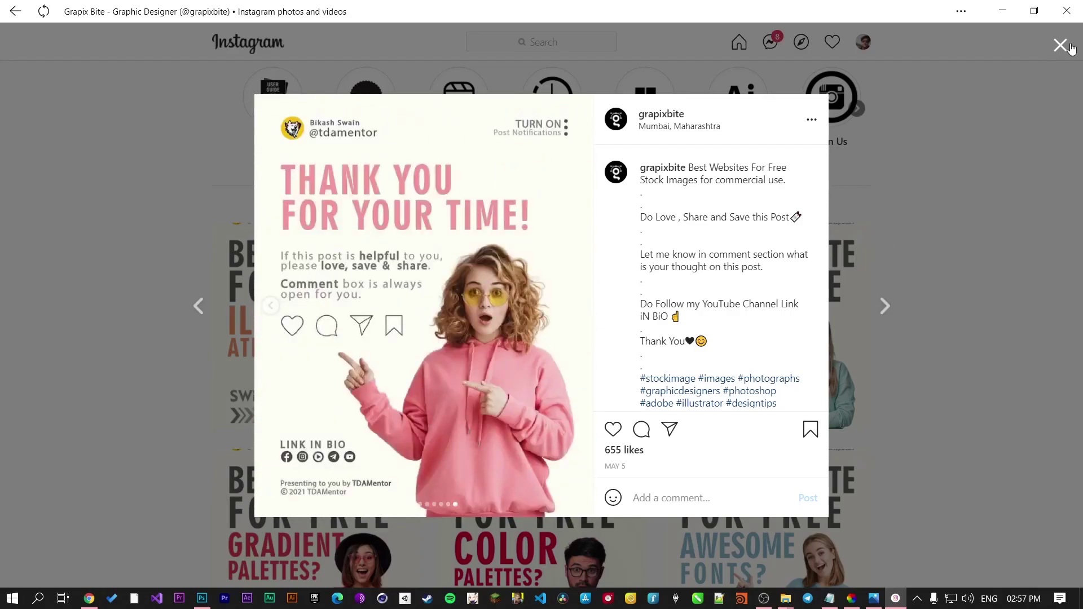
left_click(273, 312)
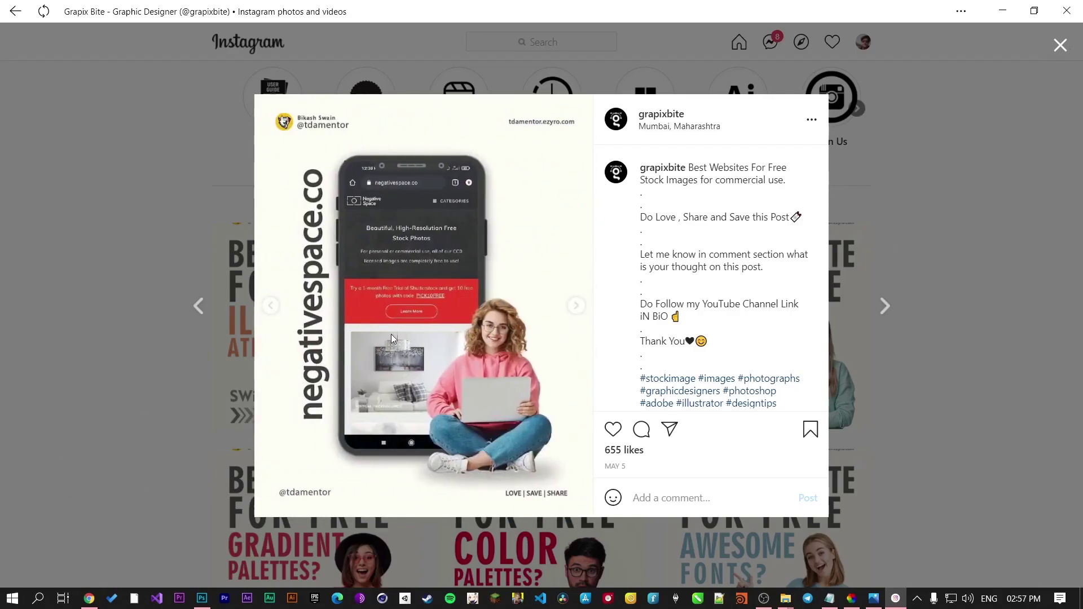
left_click(1060, 45)
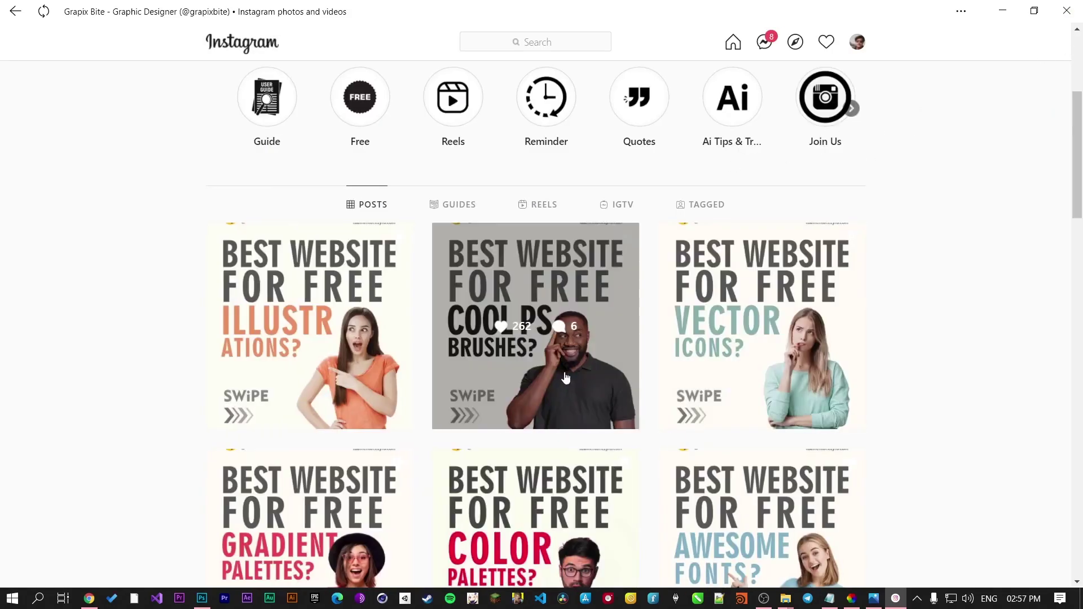
Step: Look over the further posts in the profile grid, including the design quotes, and minimise the Instagram window
scroll(998, 380, "down", 5)
scroll(797, 278, "down", 6)
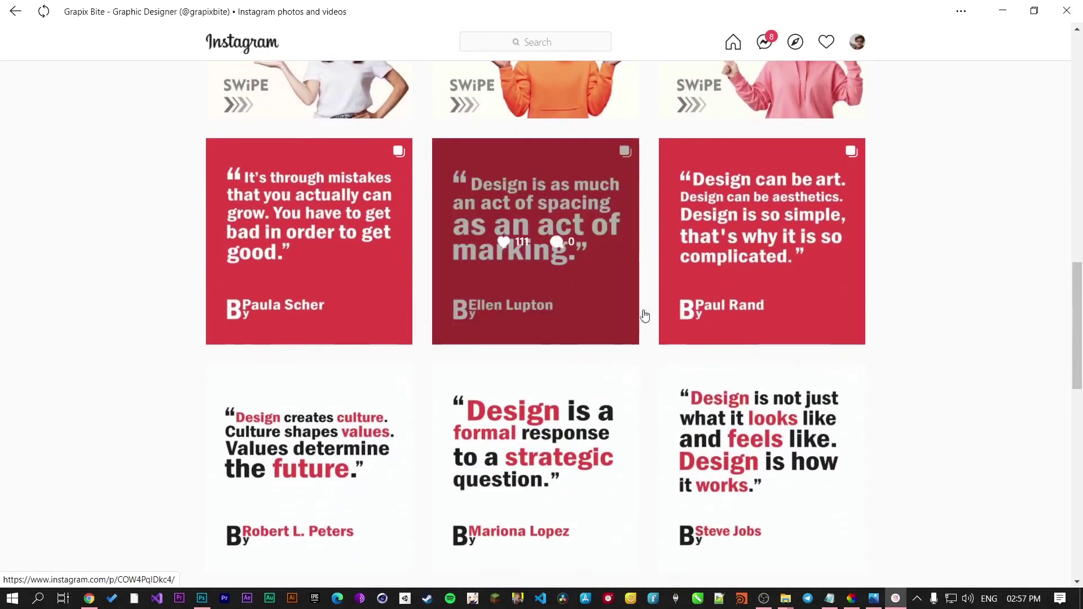
scroll(741, 329, "up", 3)
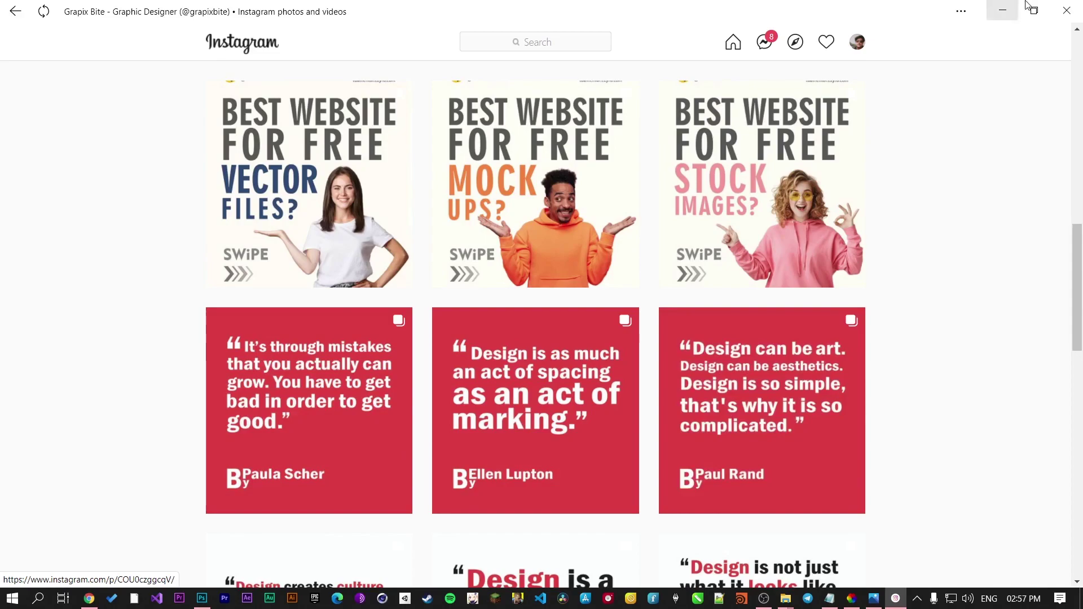
left_click(1001, 9)
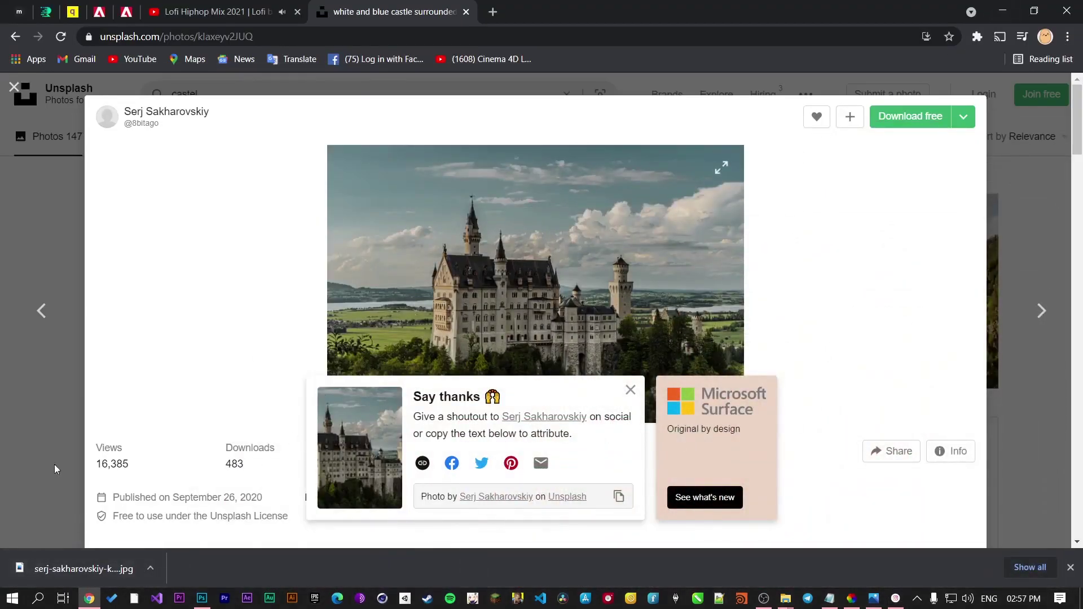
Step: Place the downloaded castle photo from its folder into the open Photoshop document, scaled to cover the whole canvas
left_click(145, 567)
left_click(190, 519)
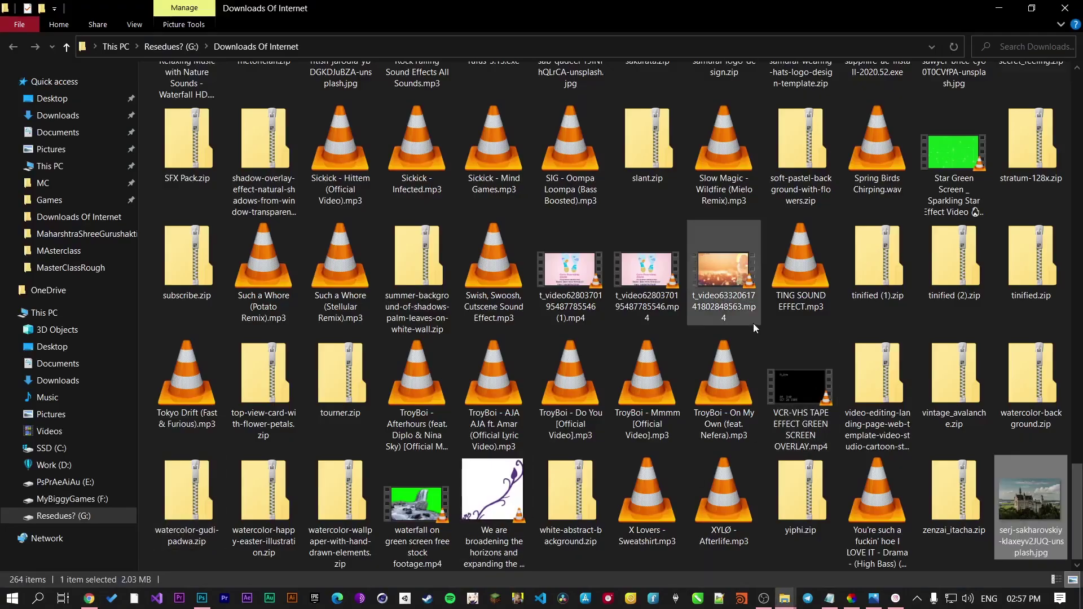
left_click_drag(1035, 502, 592, 408)
key("ctrl+0")
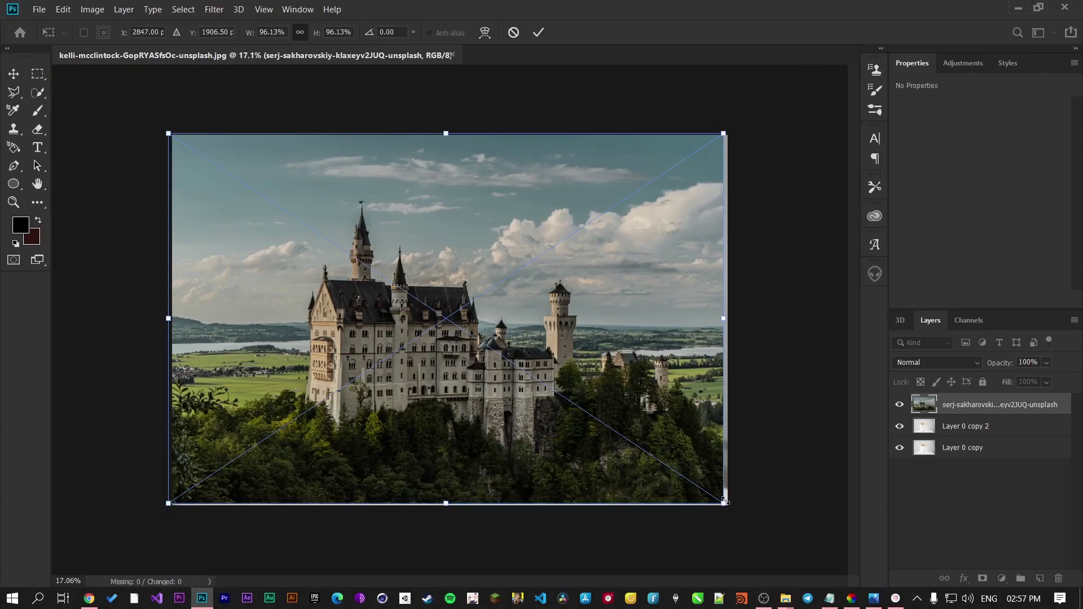
left_click_drag(724, 503, 732, 509)
left_click(539, 34)
Step: Delete the layers Layer 0 copy 2 and Layer 0 copy
left_click(966, 427)
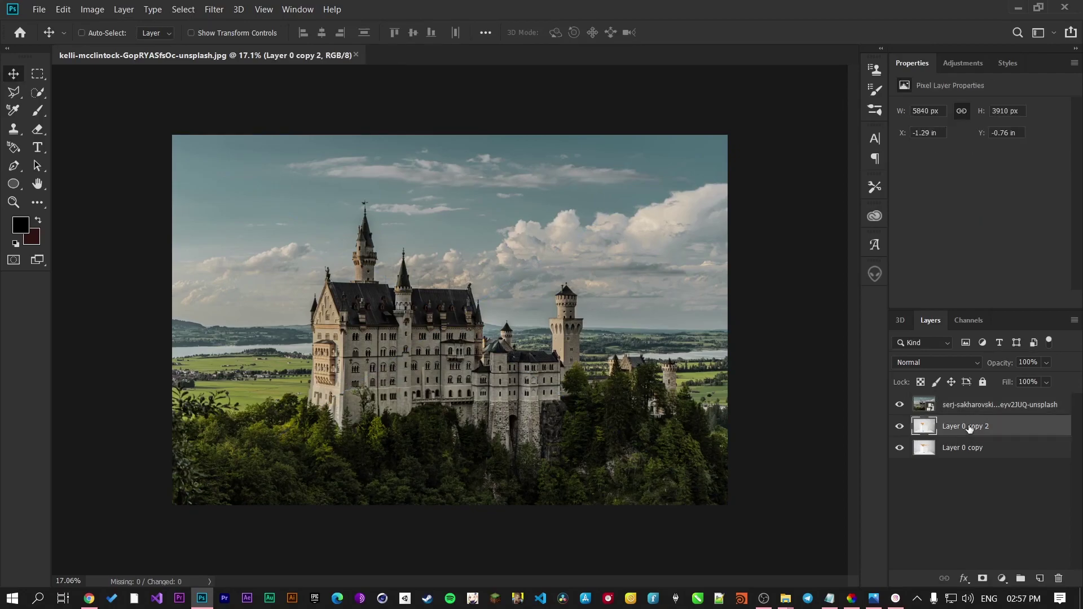
key("Delete")
key("Delete")
Step: Duplicate the castle photo layer and rasterize the copy
left_click(978, 405)
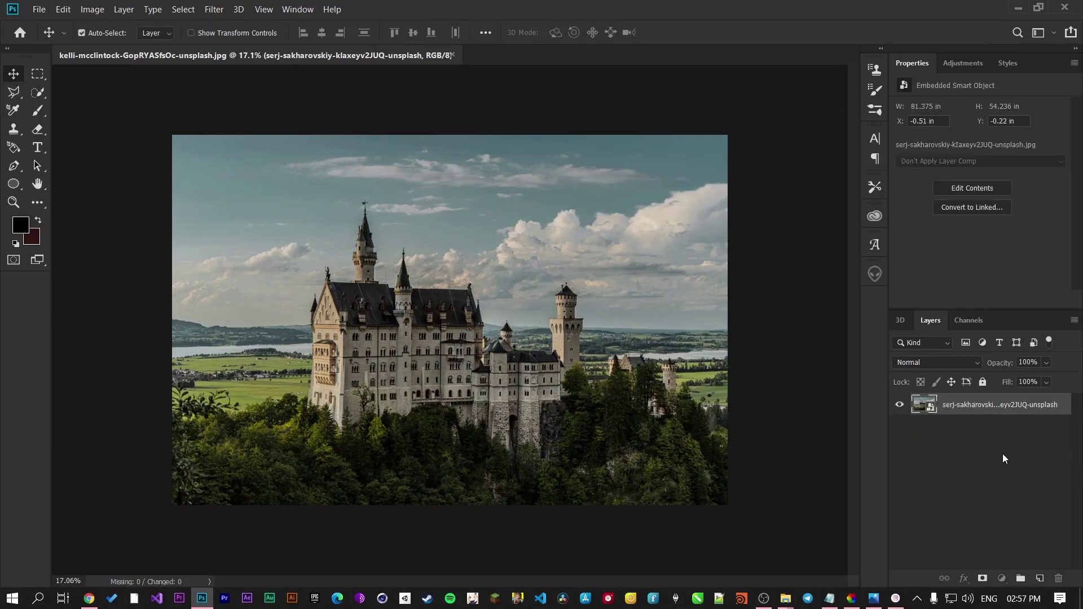
key("ctrl+j")
right_click(954, 410)
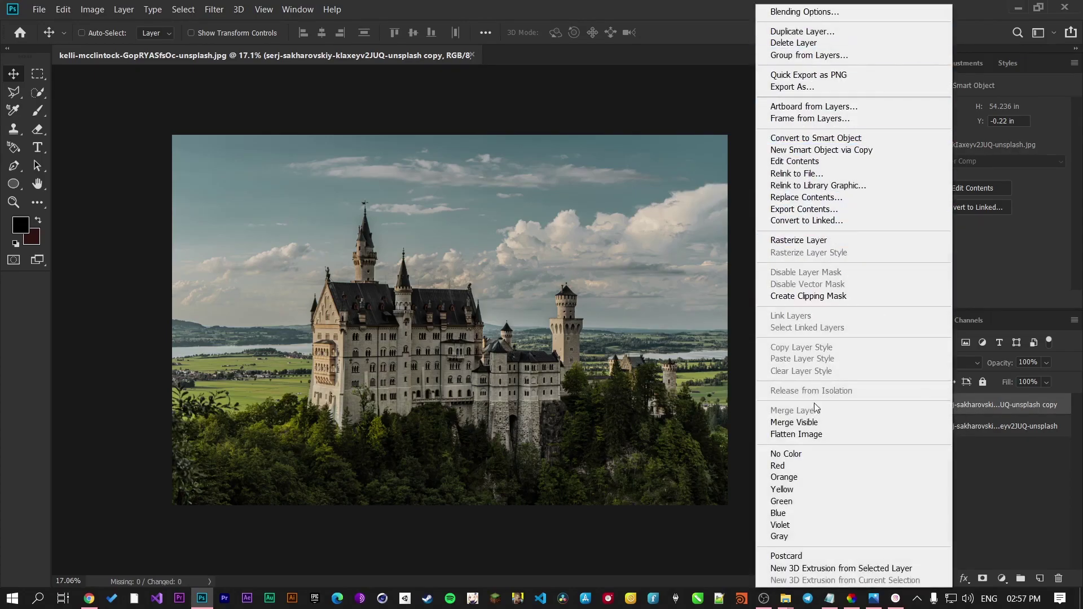
left_click(815, 240)
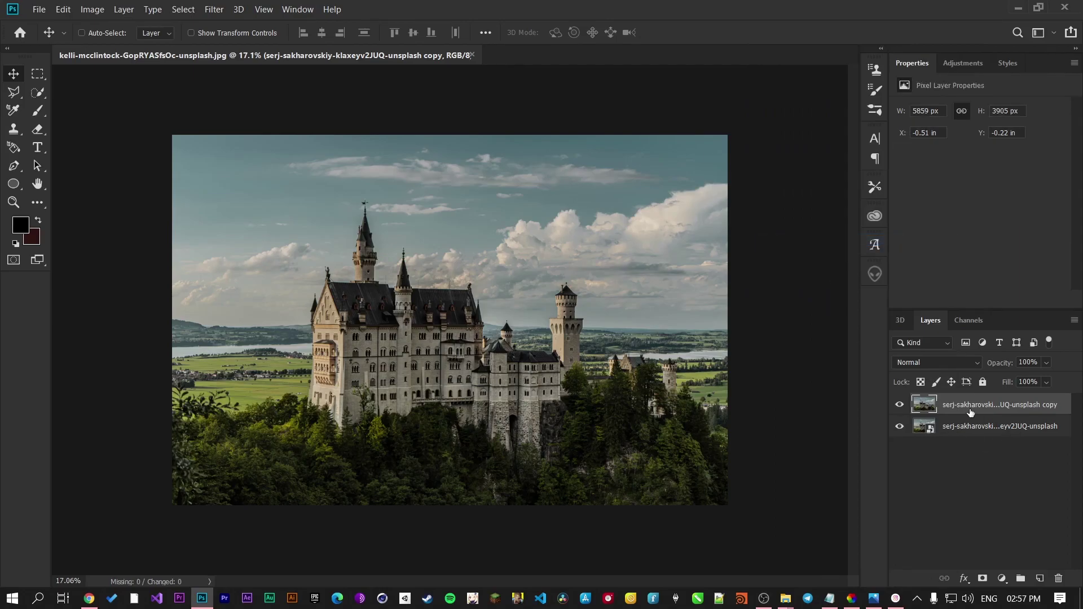
Step: Start Perspective Warp on the rasterized copy and draw a tall quad over the castle's narrow gable side
left_click(63, 9)
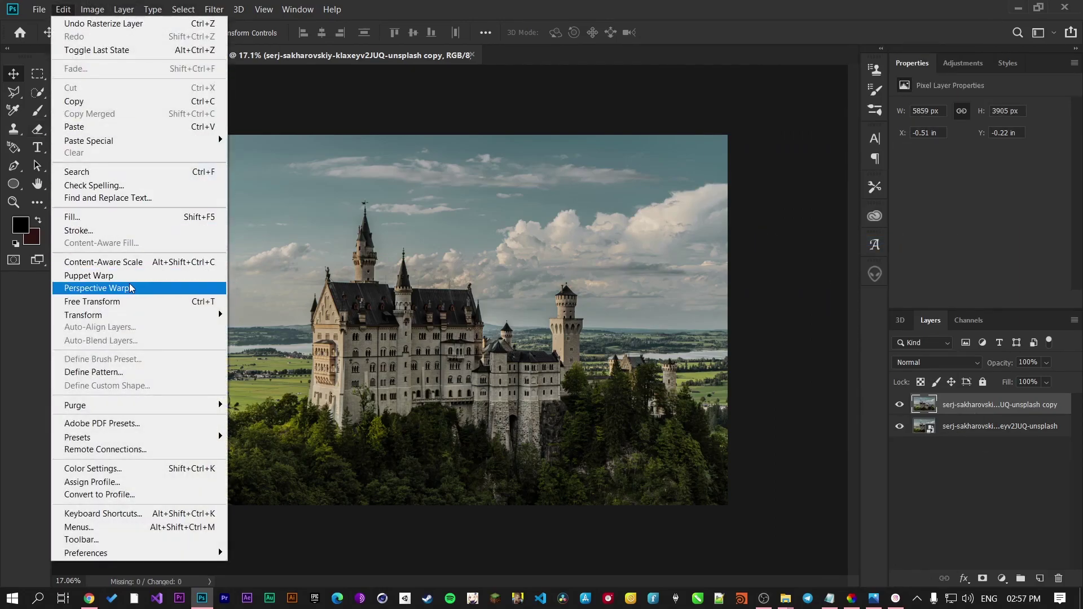
left_click(130, 289)
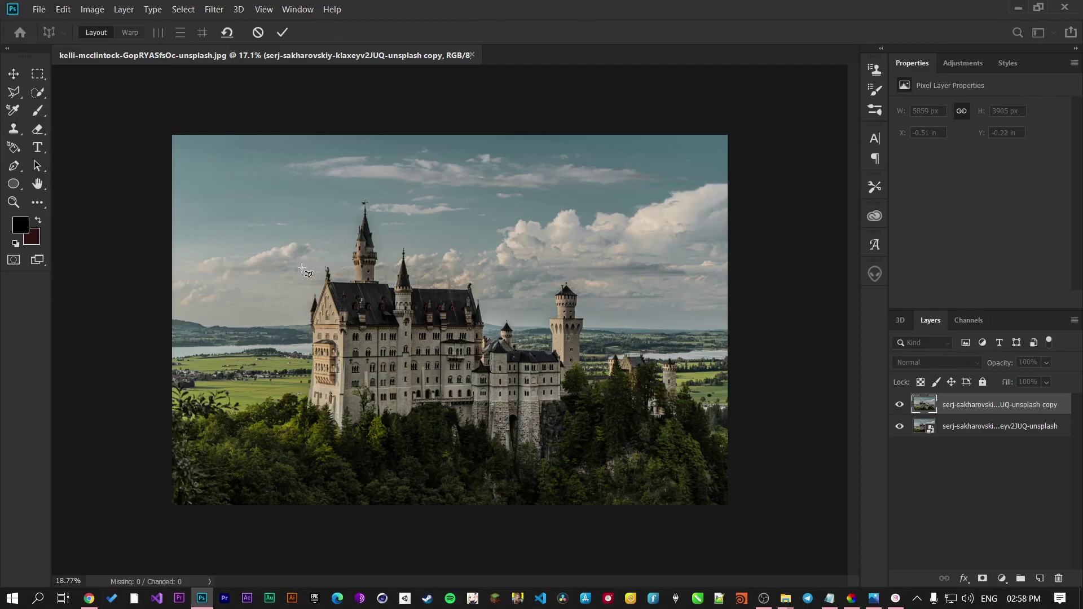
scroll(305, 272, "up", 2)
scroll(206, 191, "up", 3)
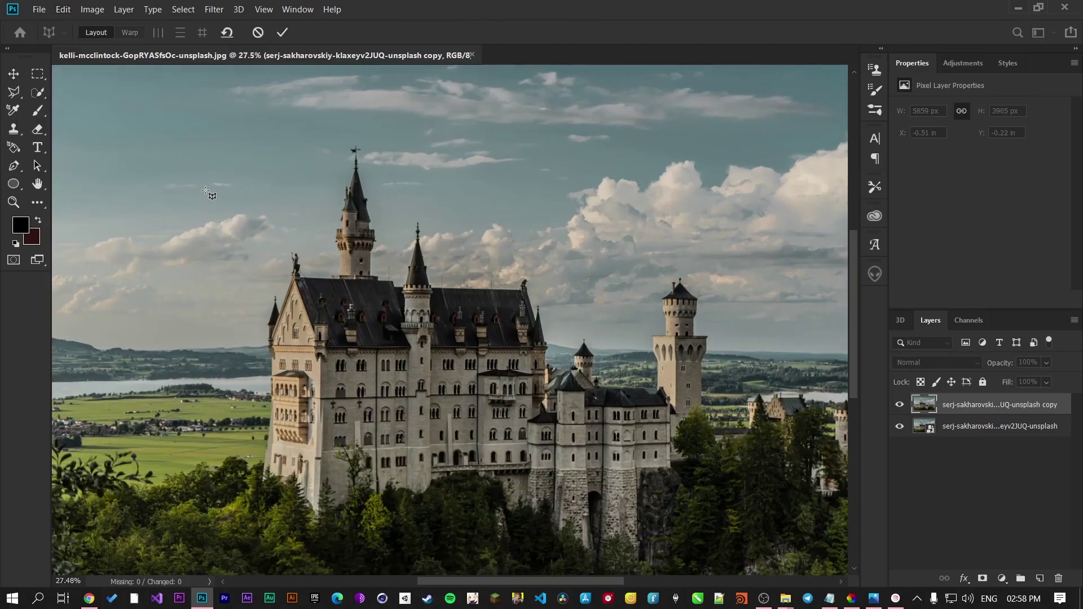
scroll(231, 197, "down", 1)
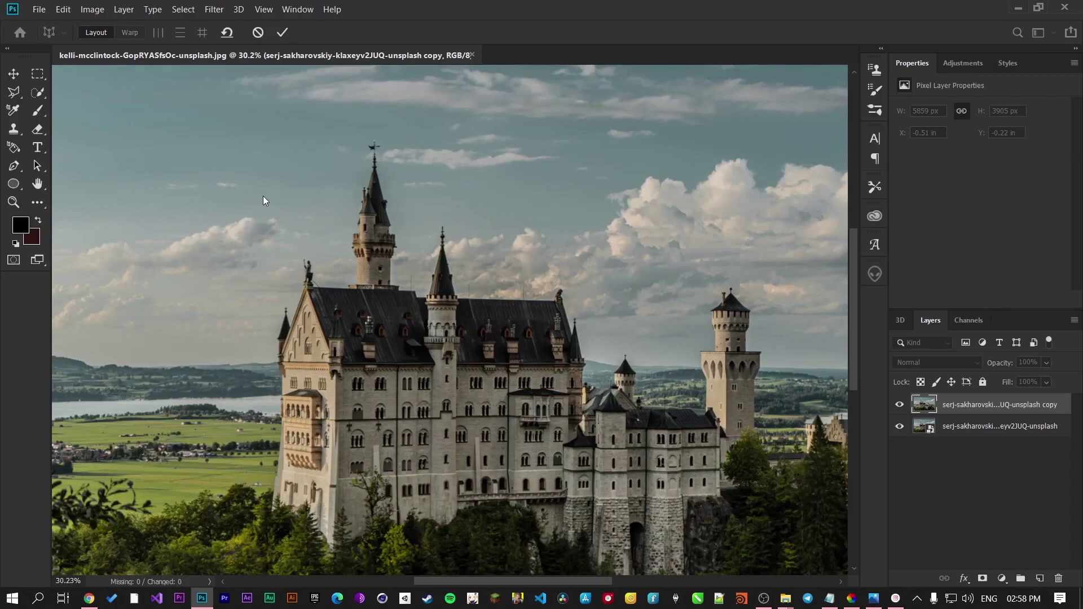
left_click_drag(220, 146, 336, 571)
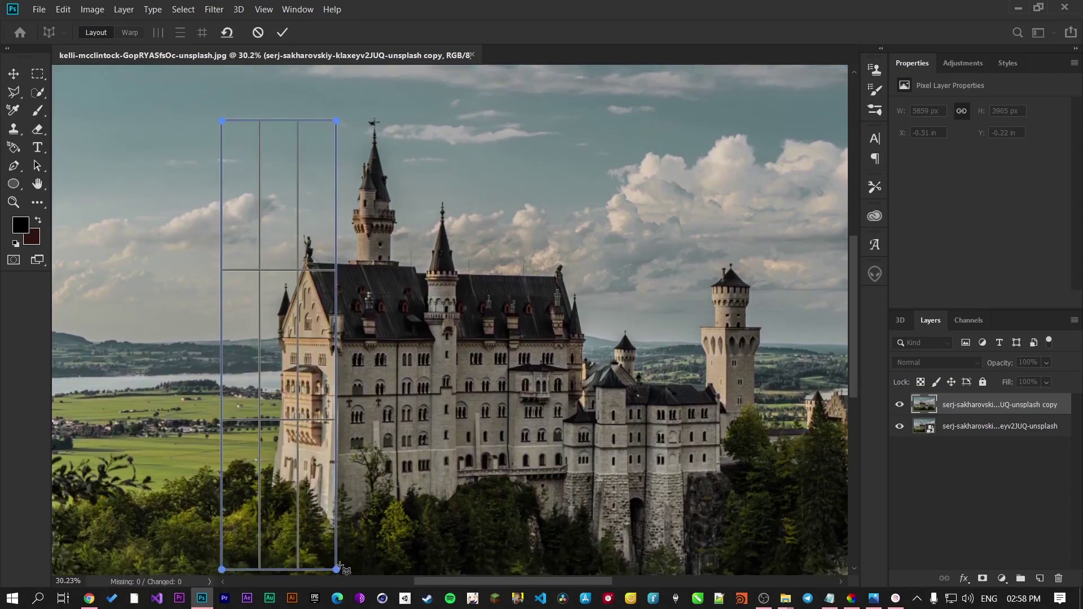
Step: Fit the quad's outer corners and outer edge to the perspective of the castle's gable side
scroll(313, 222, "up", 3)
scroll(316, 175, "up", 1)
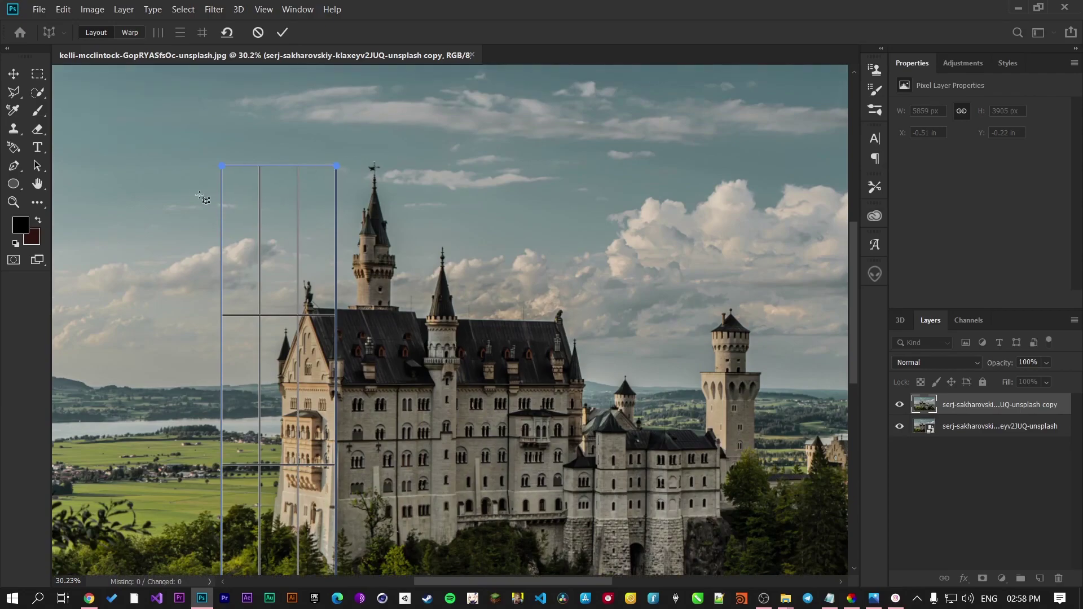
left_click_drag(221, 167, 284, 185)
scroll(259, 257, "down", 5)
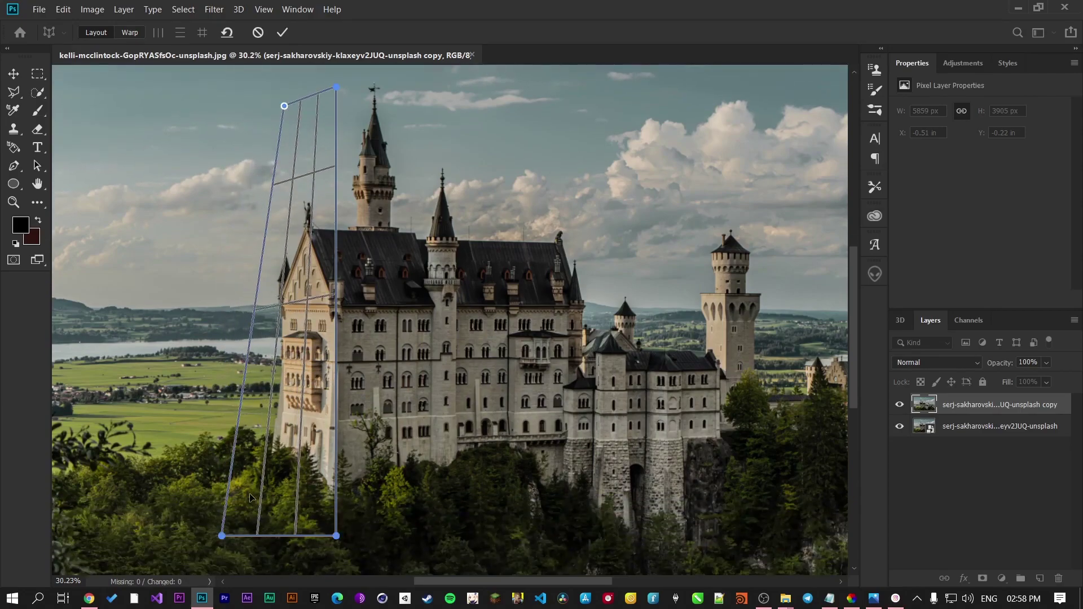
left_click_drag(222, 537, 276, 509)
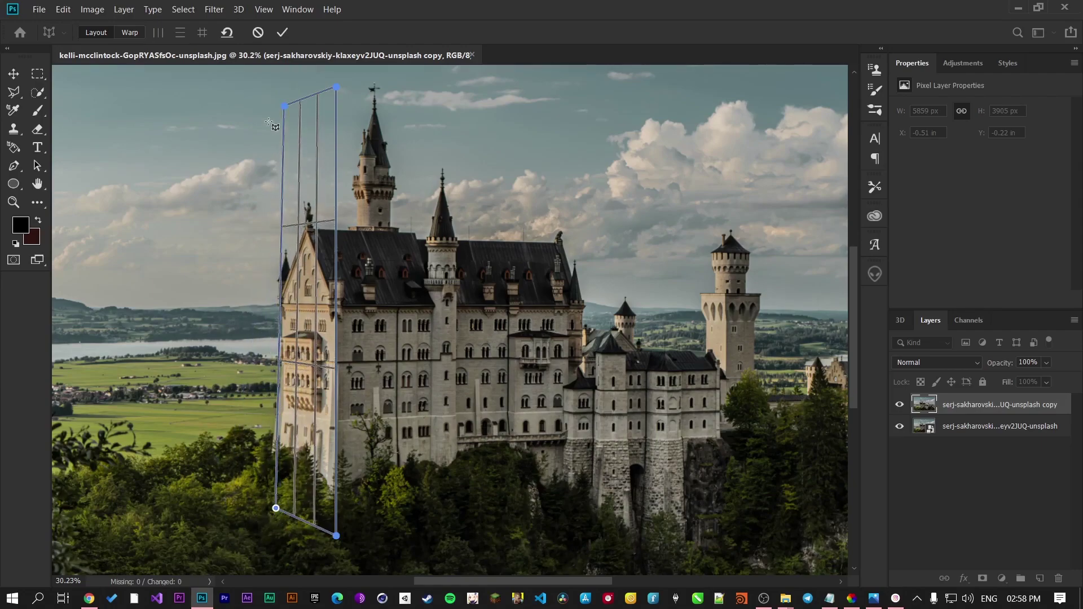
left_click_drag(282, 108, 280, 108)
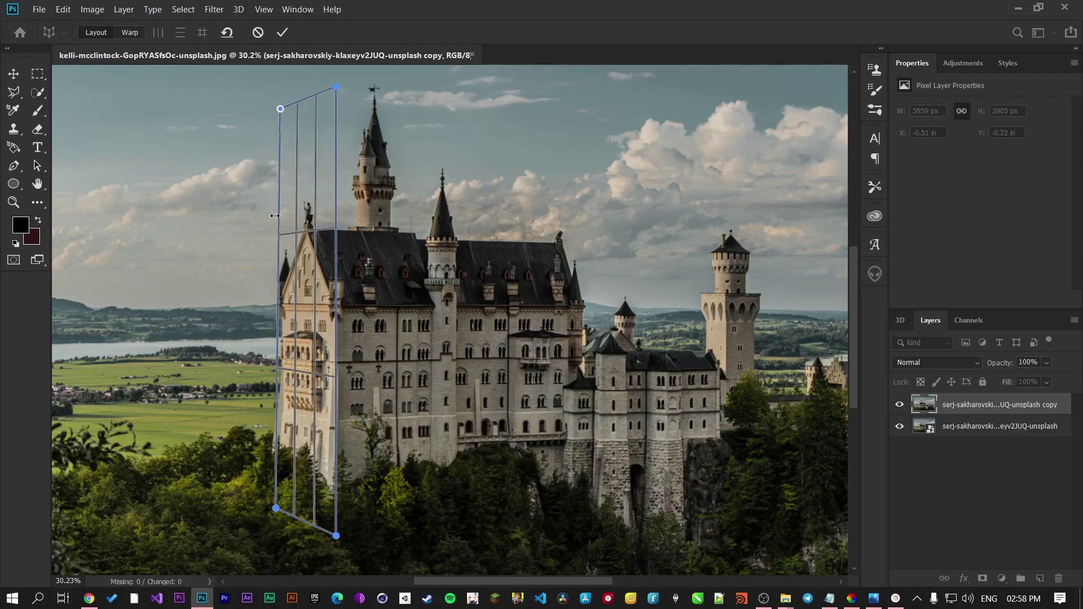
mouse_move(280, 237)
left_mouse_down()
mouse_move(110, 230)
mouse_move(275, 234)
mouse_move(266, 233)
left_mouse_up()
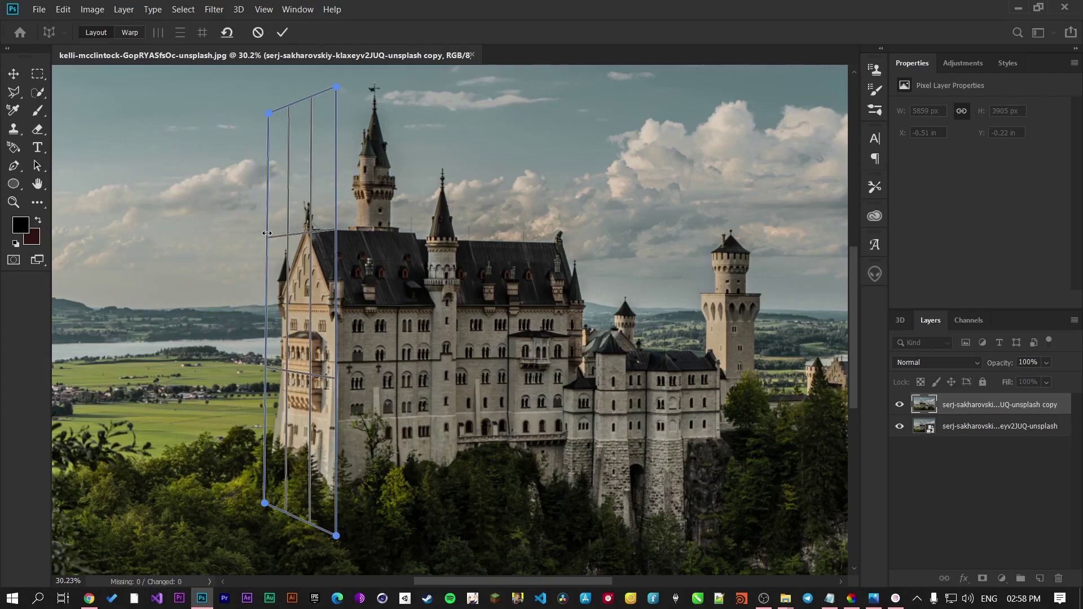
Step: Draw a second quad over the castle's long facade, join it to the gable quad, and fit its outer corners to the facade's perspective
left_click_drag(366, 89, 766, 527)
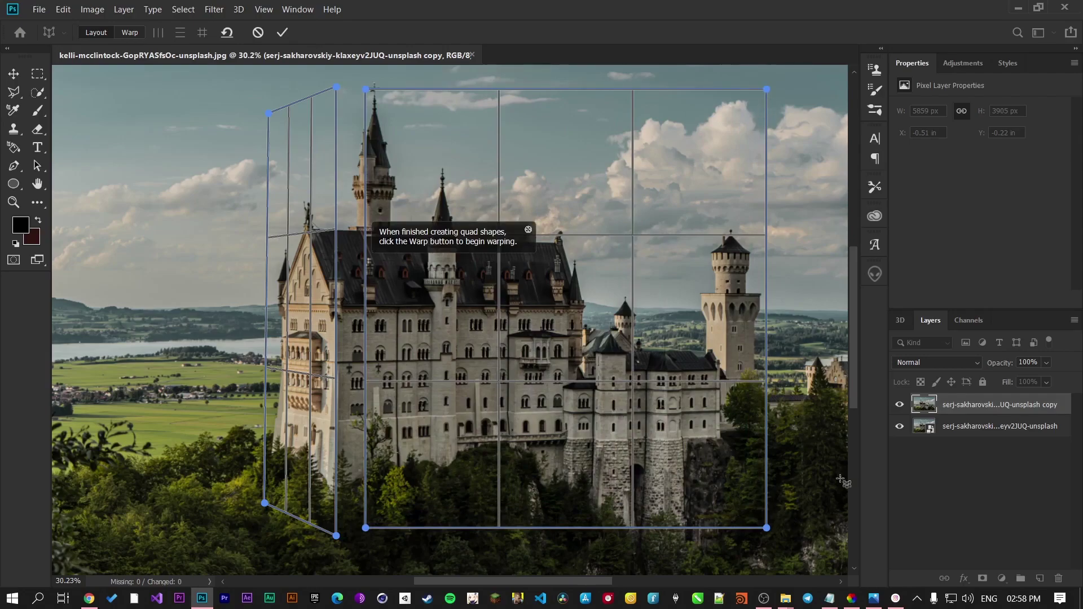
left_click_drag(767, 529, 749, 533)
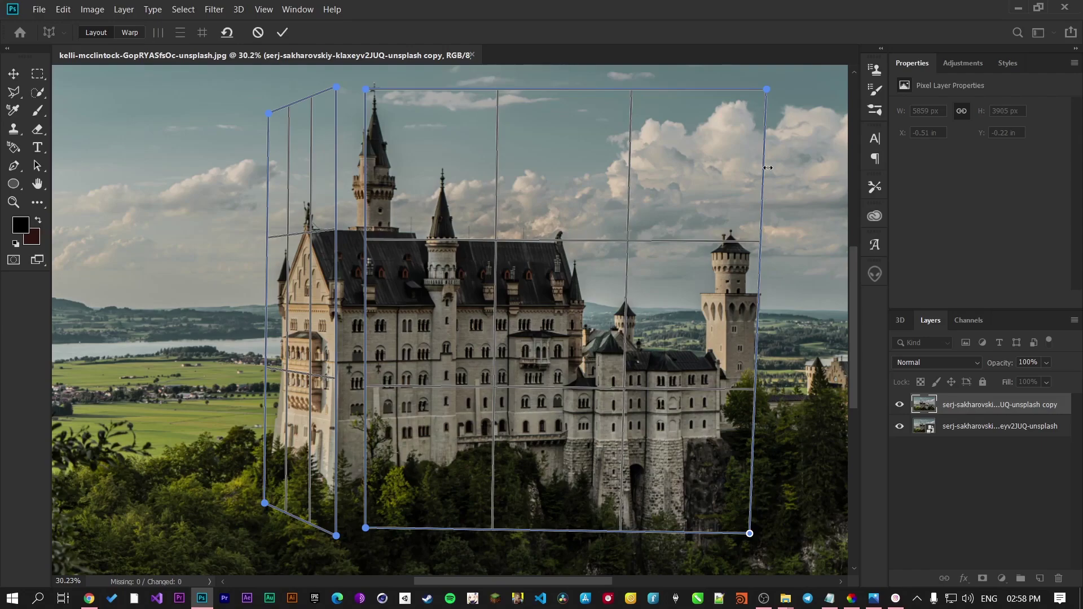
left_click_drag(767, 97, 757, 95)
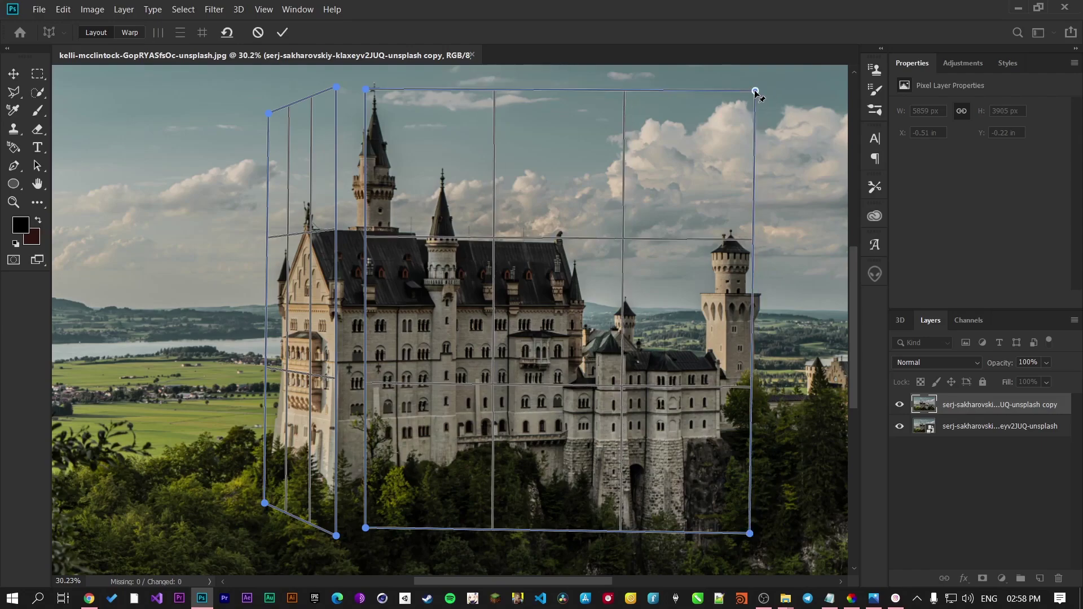
left_click_drag(366, 90, 345, 88)
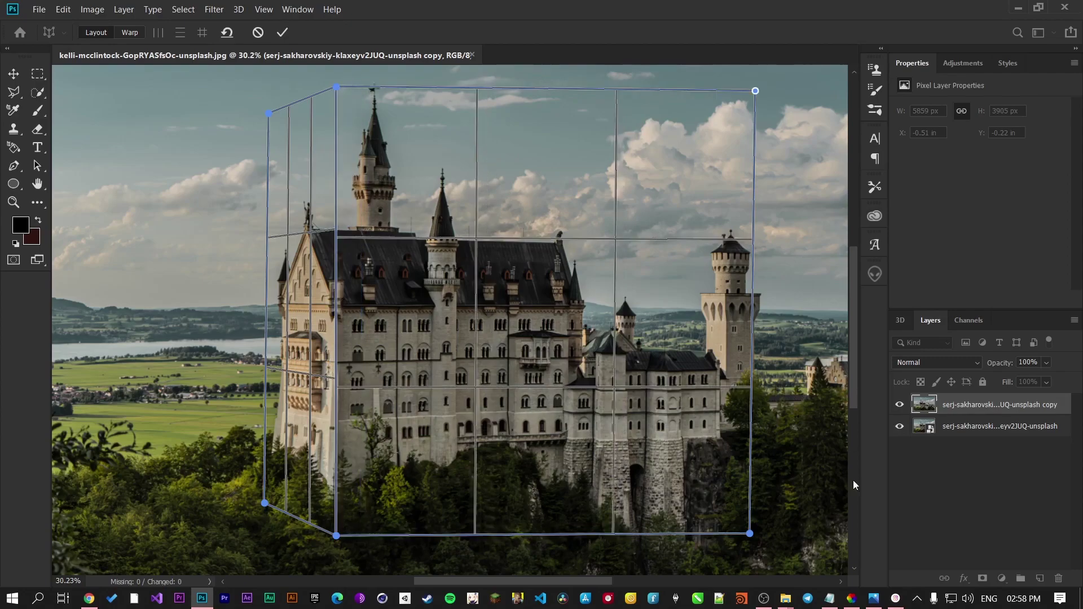
mouse_move(750, 534)
left_mouse_down()
mouse_move(755, 523)
mouse_move(783, 530)
mouse_move(762, 531)
mouse_move(759, 519)
left_mouse_up()
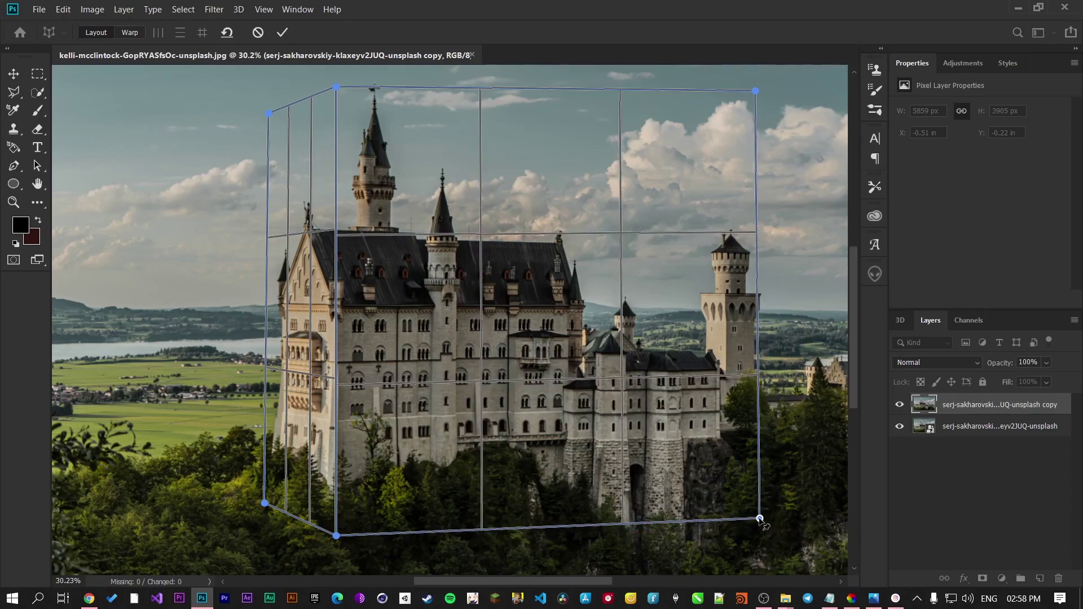
Step: Warp the castle by moving the shared upper pin inward and down and lowering the outer pin over the far tower, and apply it
left_click(140, 37)
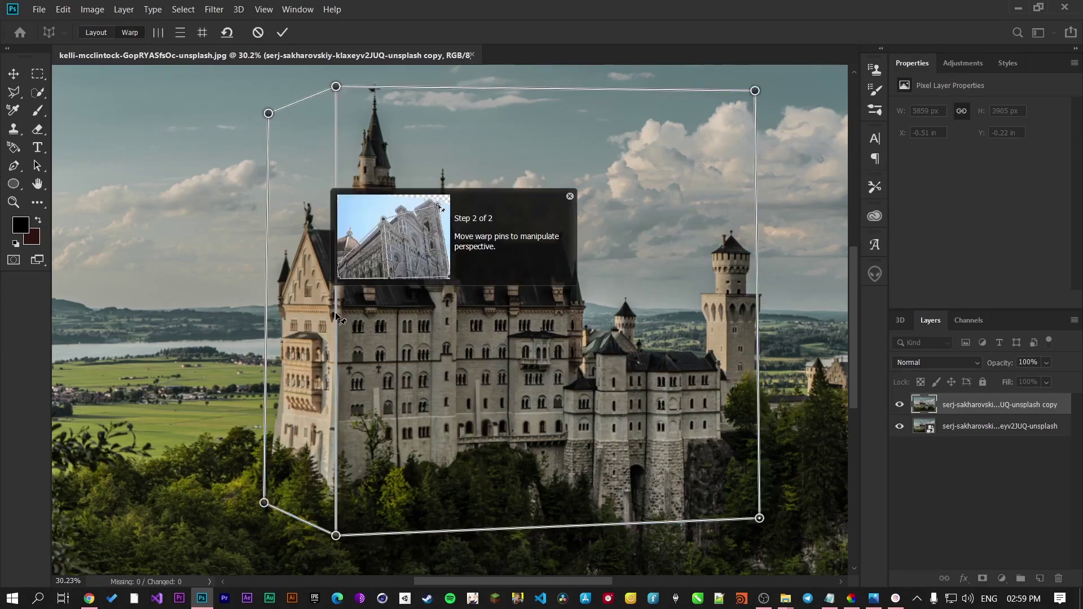
left_click(571, 196)
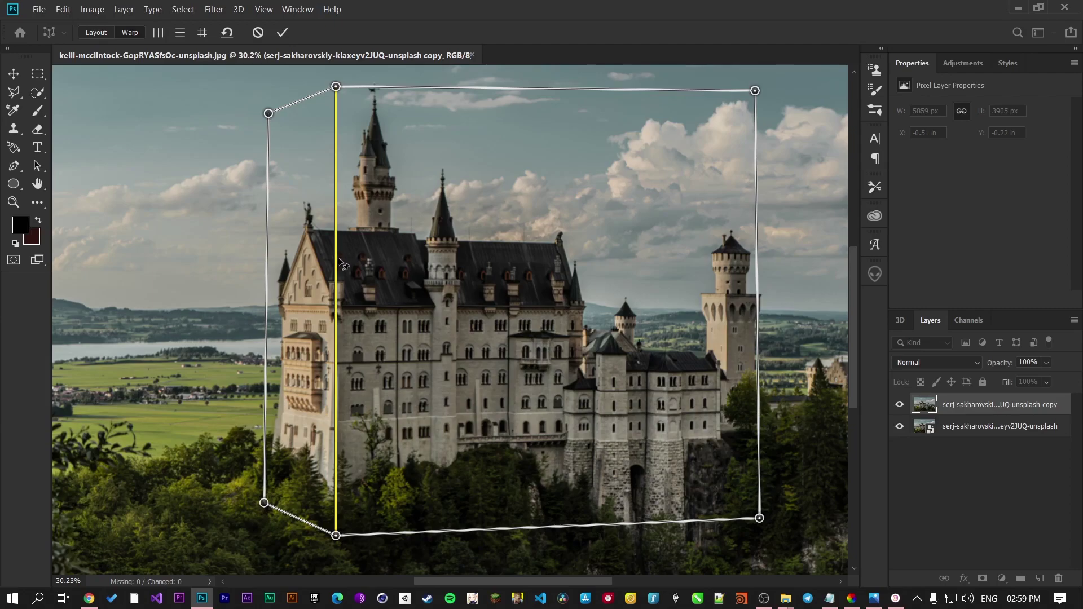
left_click_drag(341, 91, 384, 115)
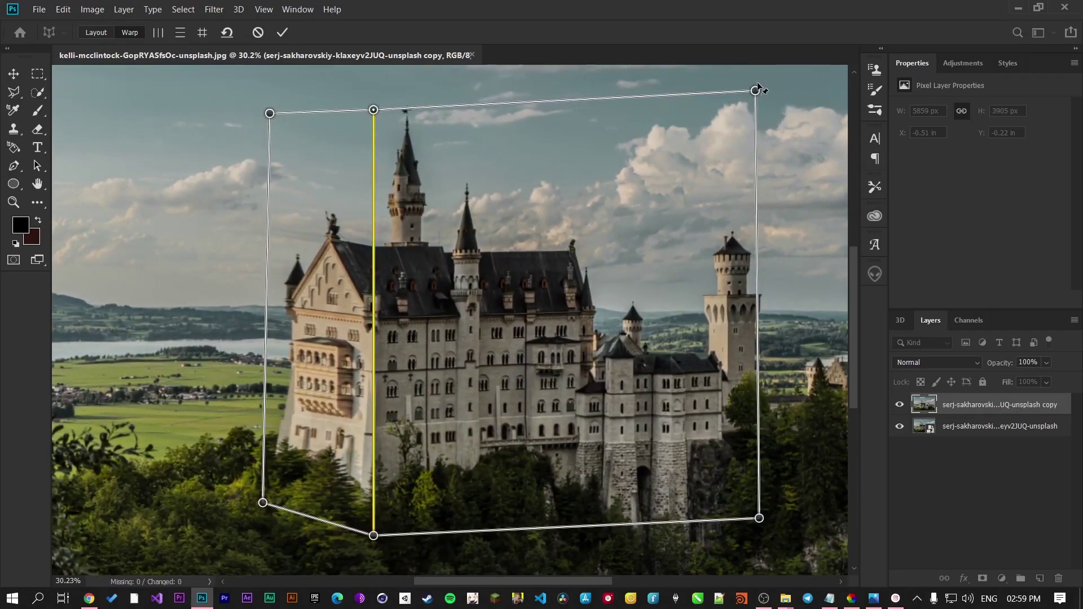
left_click_drag(755, 91, 747, 210)
scroll(513, 181, "down", 4)
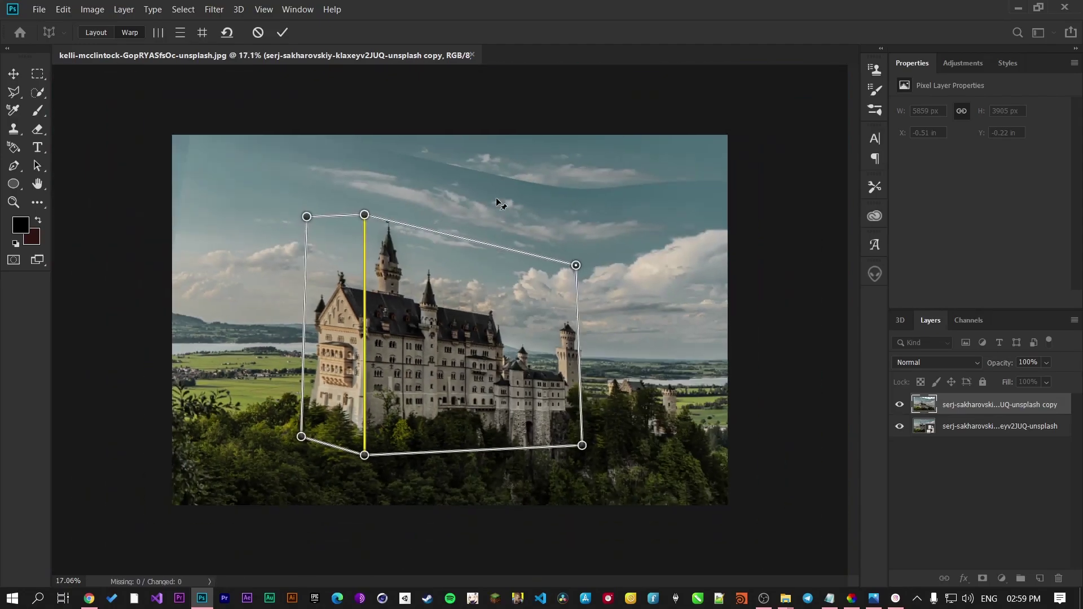
left_click(284, 37)
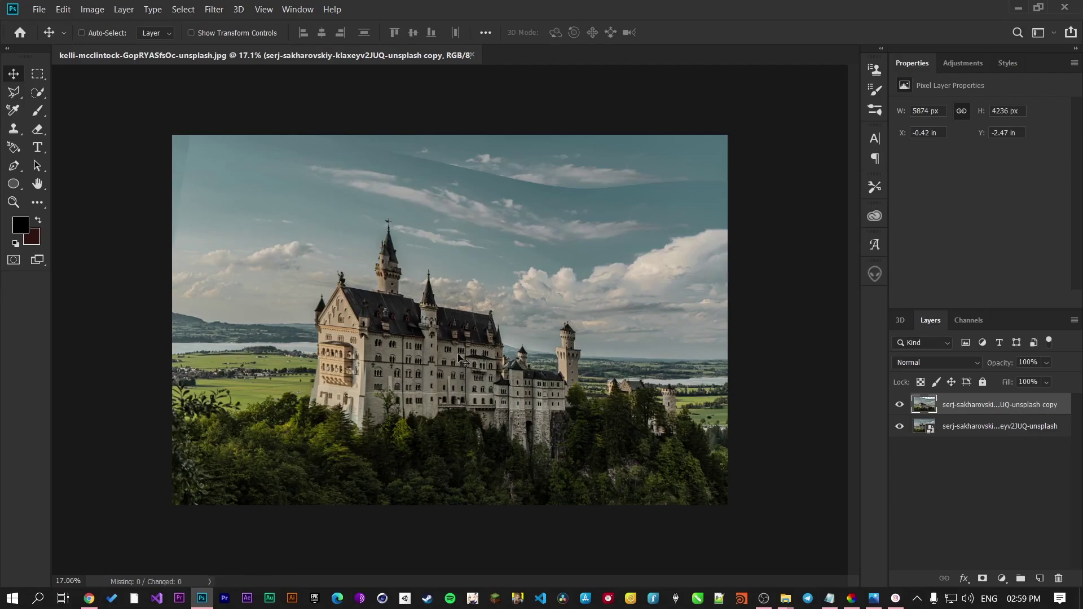
Step: Compare the warped copy with the original, erase along the copy's upper sky edge, and set the copy's blend mode to Lighten
left_click(905, 430)
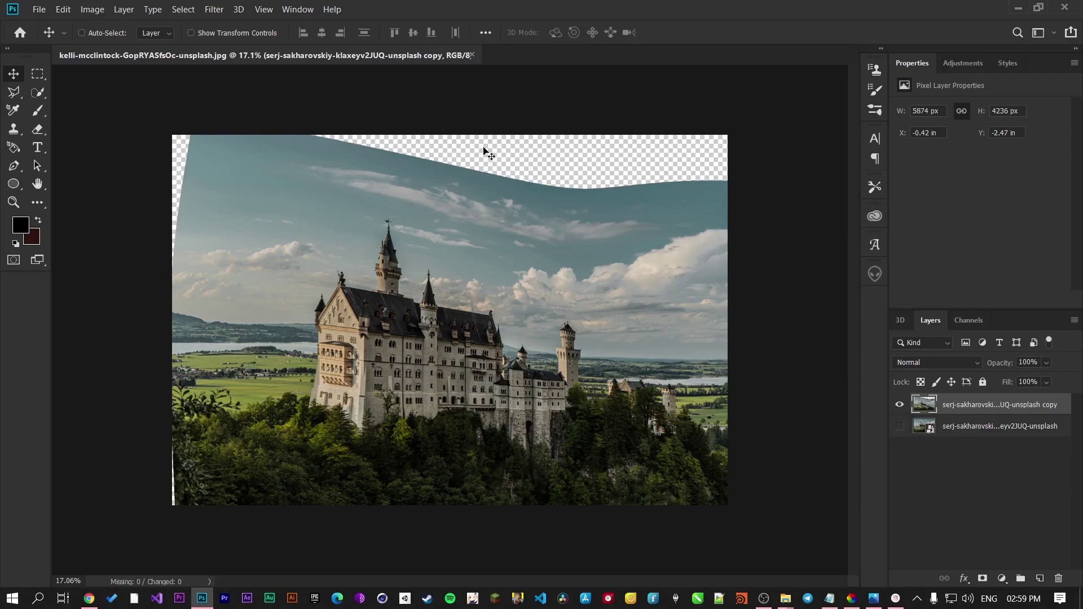
left_click(900, 426)
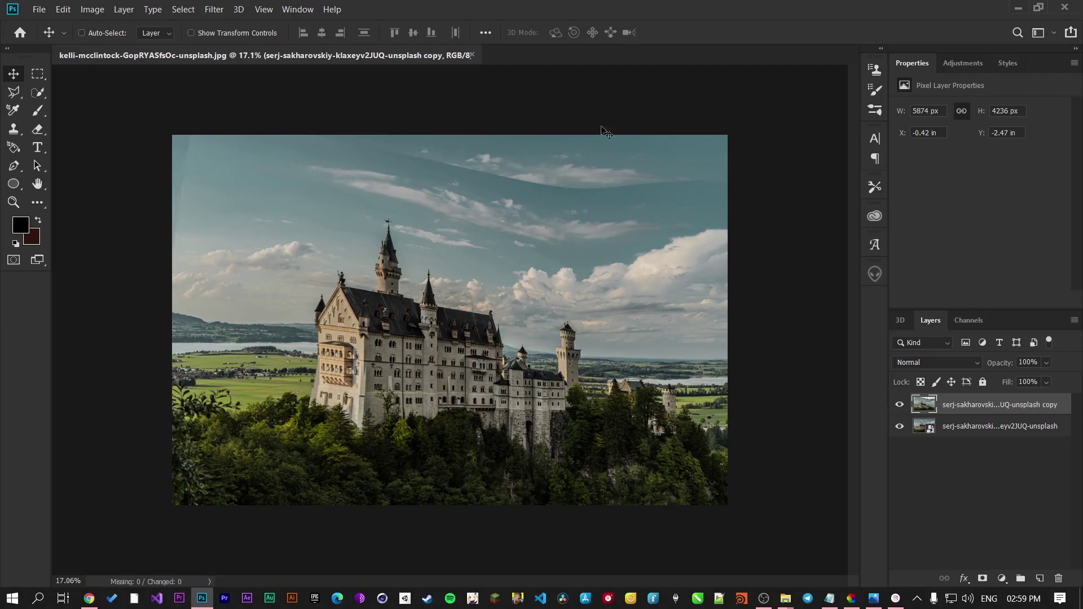
scroll(641, 207, "up", 3)
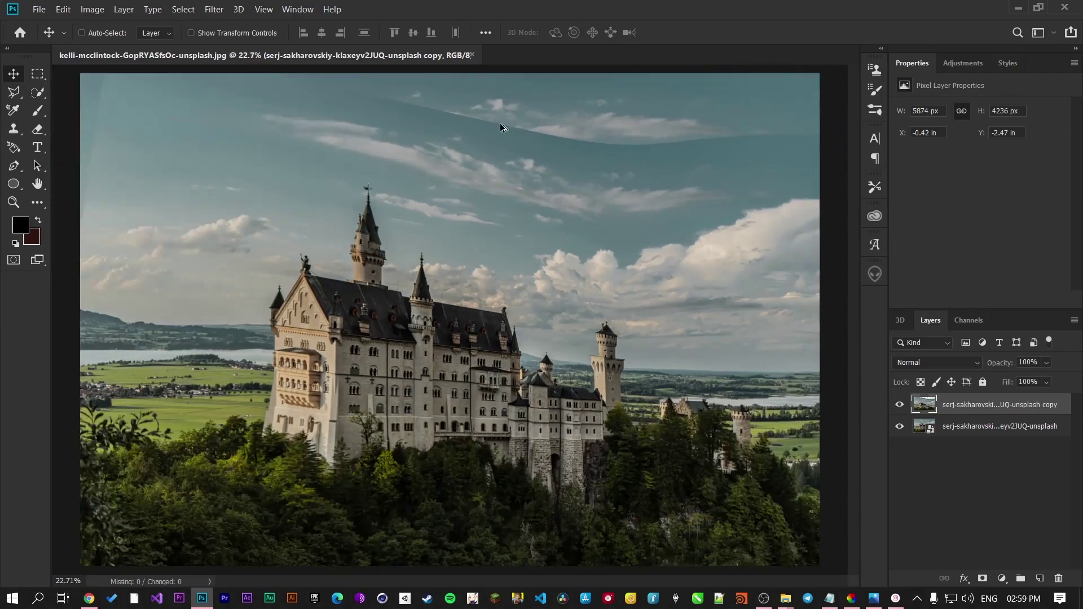
left_click(37, 129)
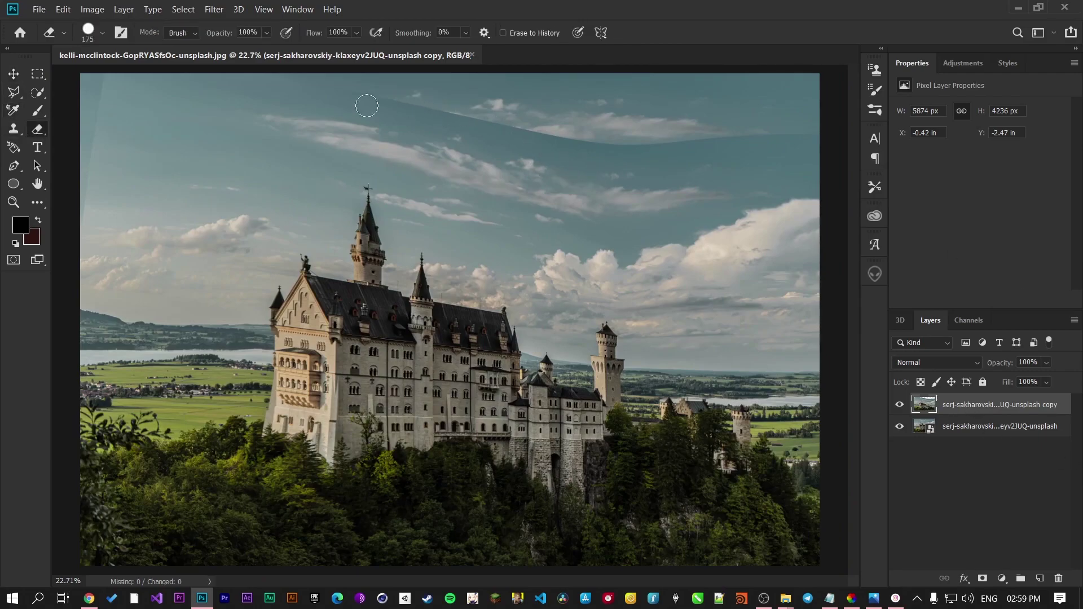
mouse_move(384, 102)
left_mouse_down()
mouse_move(520, 133)
mouse_move(675, 145)
mouse_move(817, 126)
mouse_move(818, 136)
left_mouse_up()
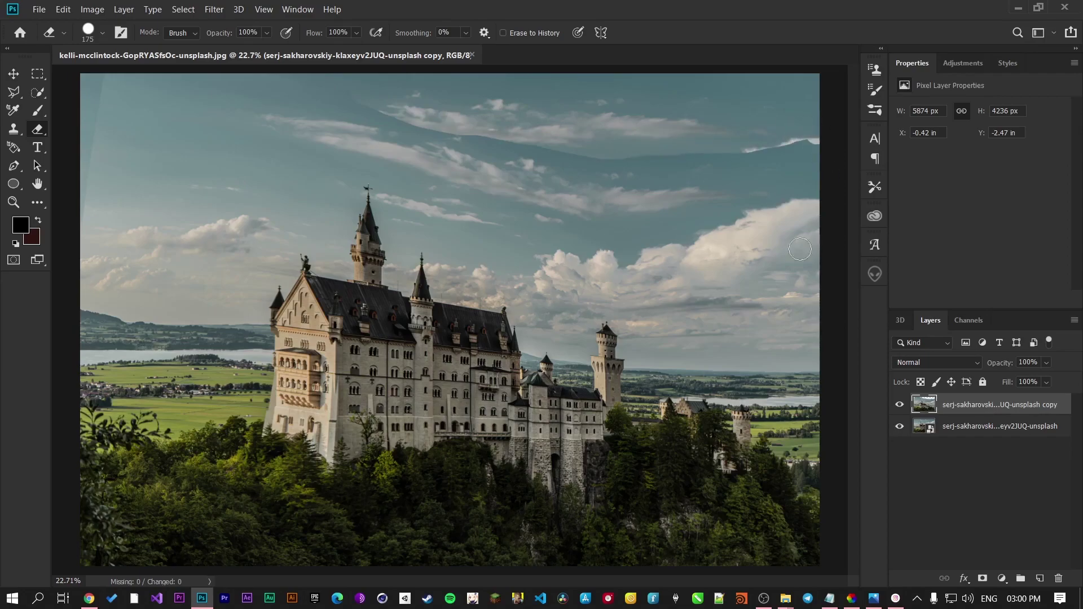
left_click(933, 364)
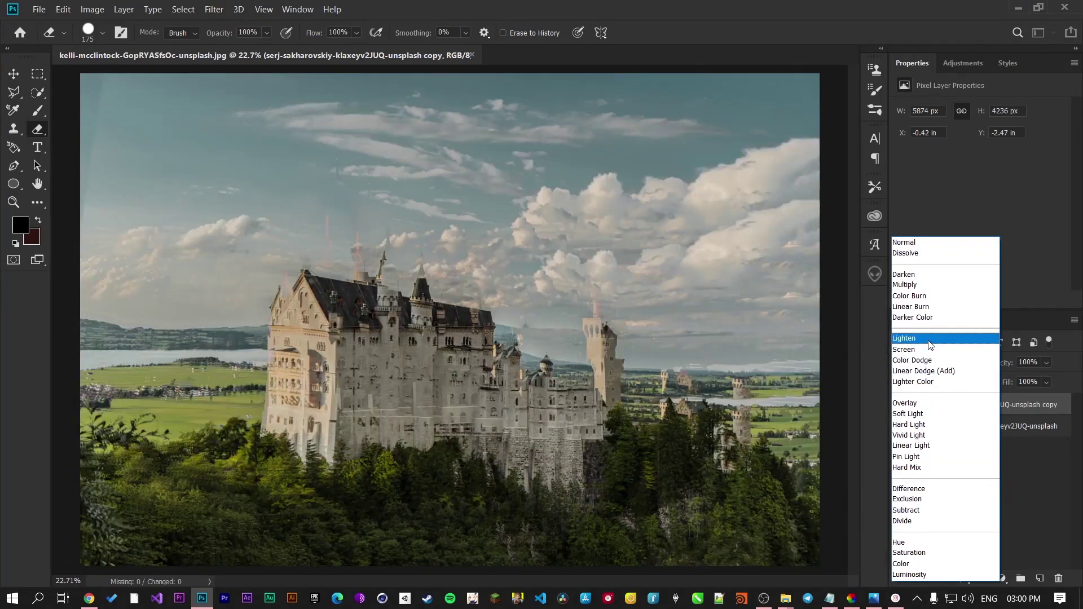
left_click(929, 340)
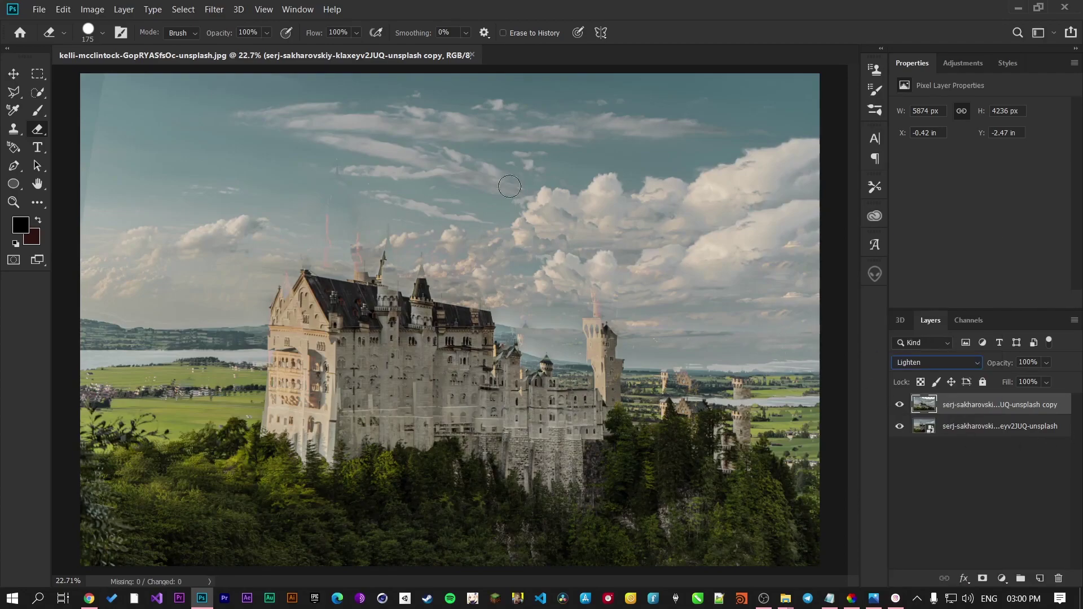
Step: Rasterize the original castle layer and try erasing the castle from it with the warped copy hidden, then show the copy again
left_click(900, 405)
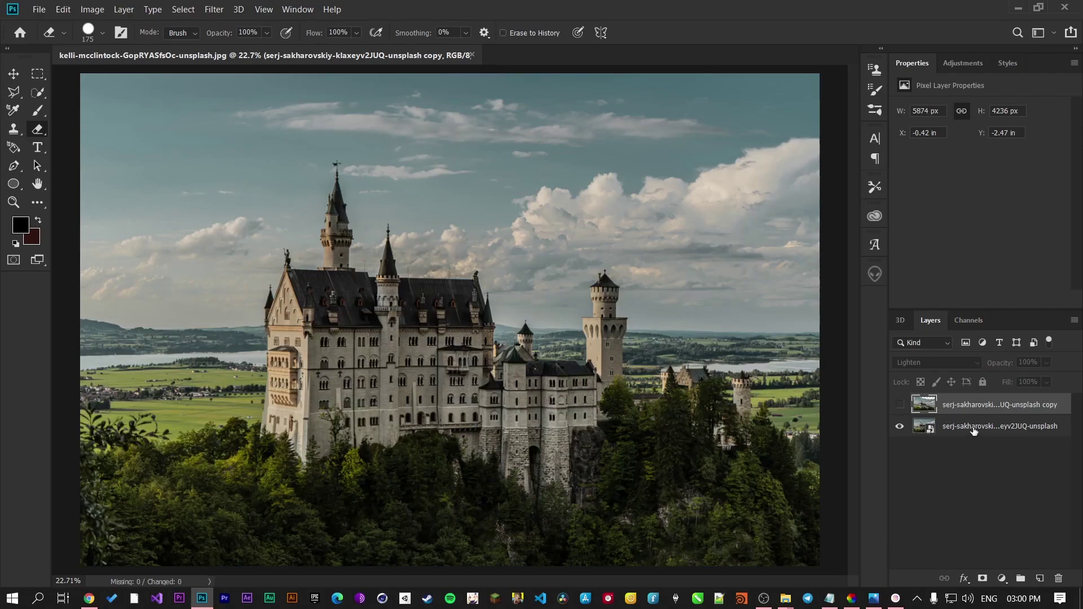
left_click(973, 429)
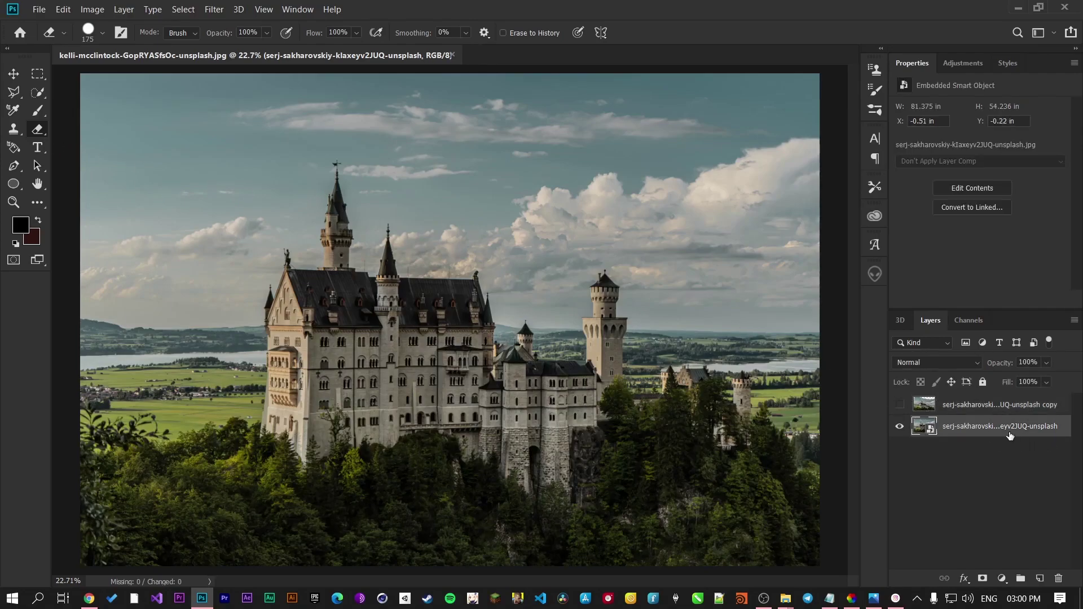
right_click(1010, 436)
left_click(868, 241)
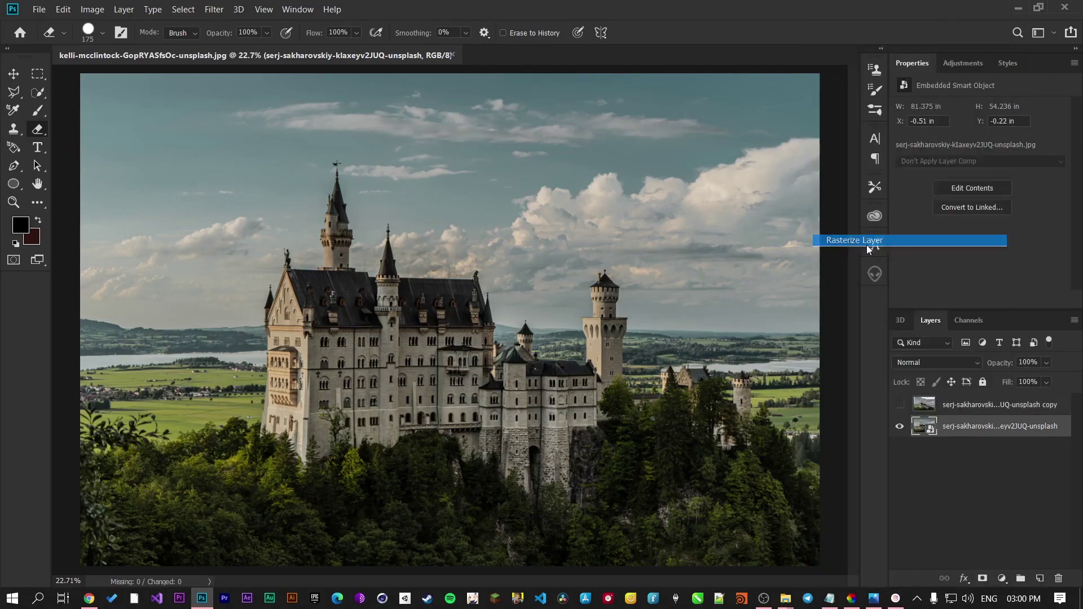
mouse_move(332, 270)
left_mouse_down()
mouse_move(333, 155)
mouse_move(331, 268)
mouse_move(408, 259)
mouse_move(387, 308)
mouse_move(392, 257)
mouse_move(336, 389)
mouse_move(381, 319)
mouse_move(318, 334)
mouse_move(338, 304)
mouse_move(243, 317)
mouse_move(397, 311)
mouse_move(468, 270)
mouse_move(302, 289)
left_mouse_up()
mouse_move(369, 368)
left_mouse_down()
mouse_move(375, 333)
mouse_move(468, 395)
mouse_move(329, 370)
mouse_move(320, 399)
mouse_move(581, 339)
mouse_move(604, 265)
mouse_move(615, 325)
left_mouse_up()
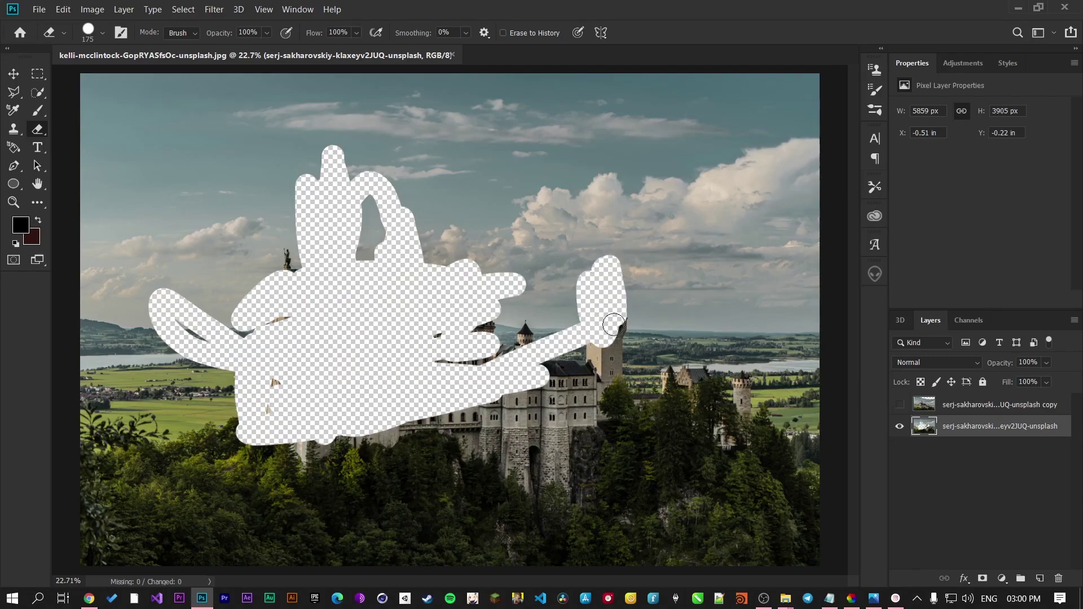
left_click(901, 405)
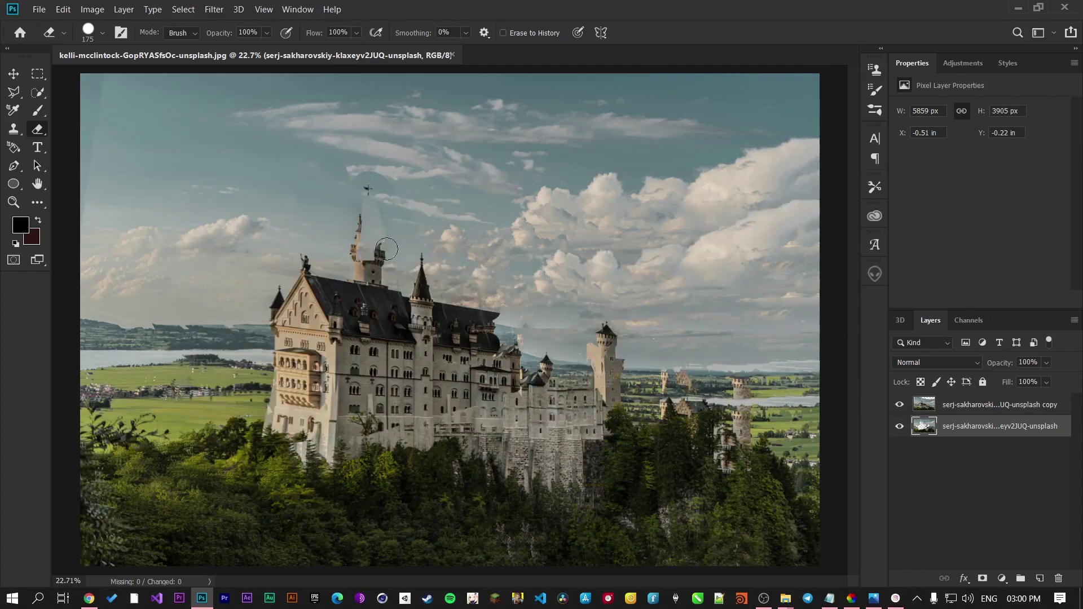
Step: Undo the erasing and rasterizing of the original castle layer and make the warped copy visible
key("ctrl+z")
key("ctrl+z")
key("ctrl+z")
key("ctrl+z")
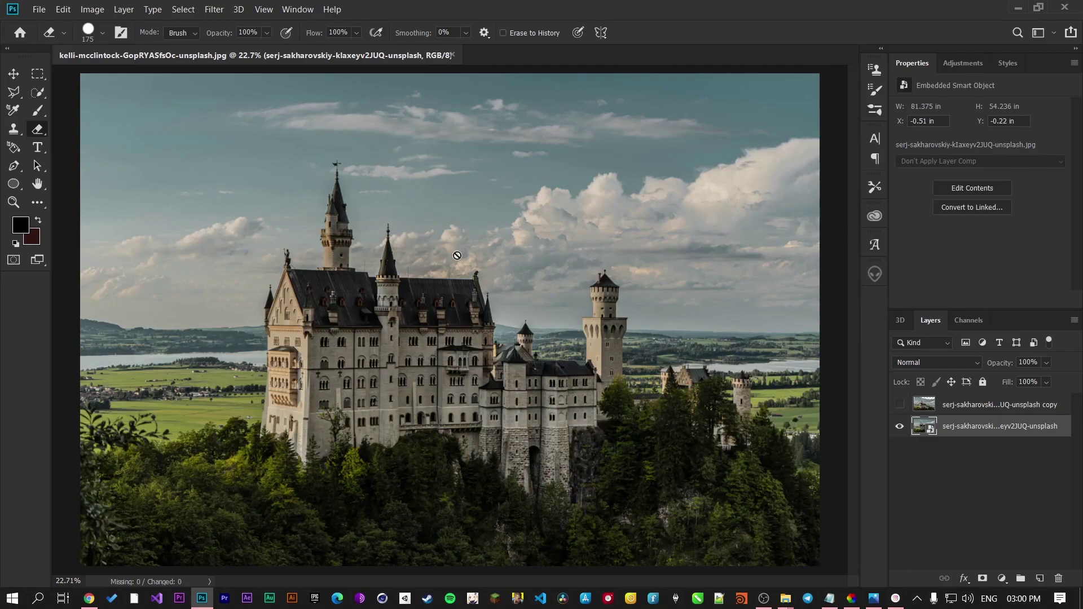
scroll(464, 250, "down", 2)
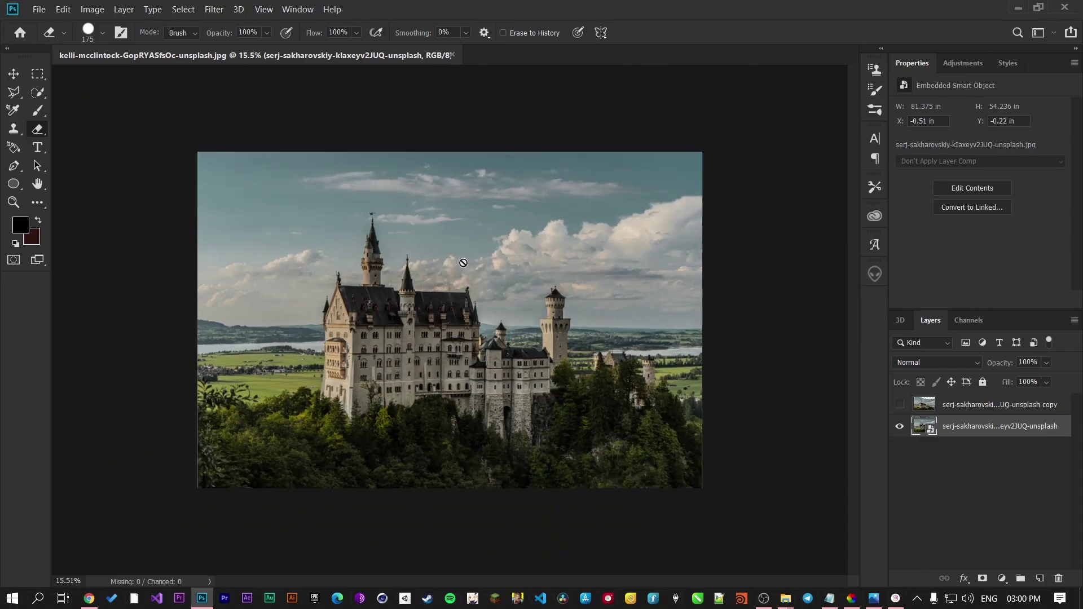
left_click(900, 405)
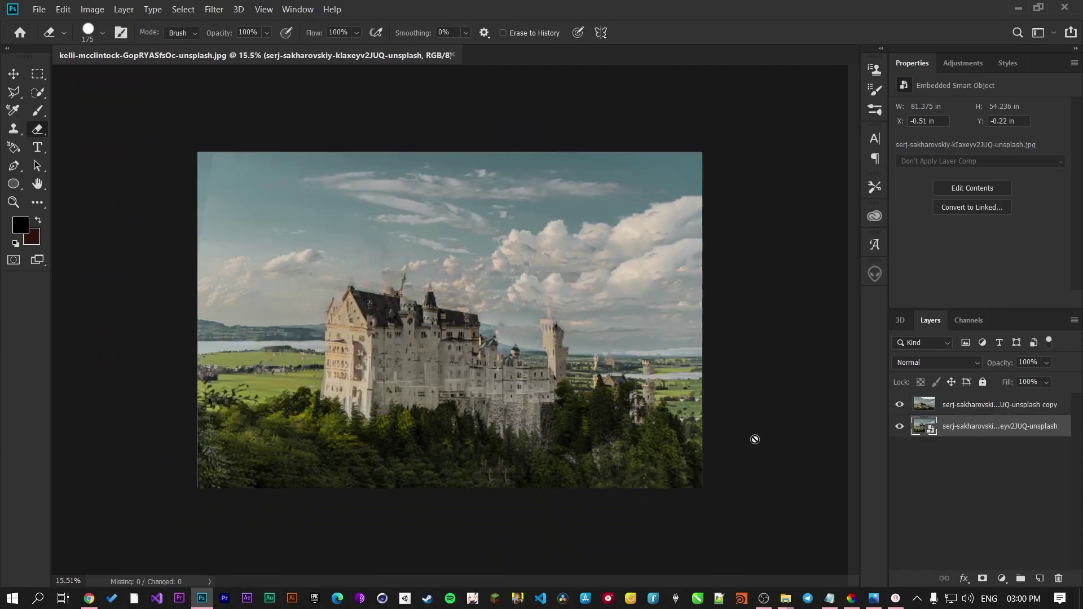
Step: Switch to Notepad, check the list of tutorial topics, and return to Photoshop
left_click(829, 598)
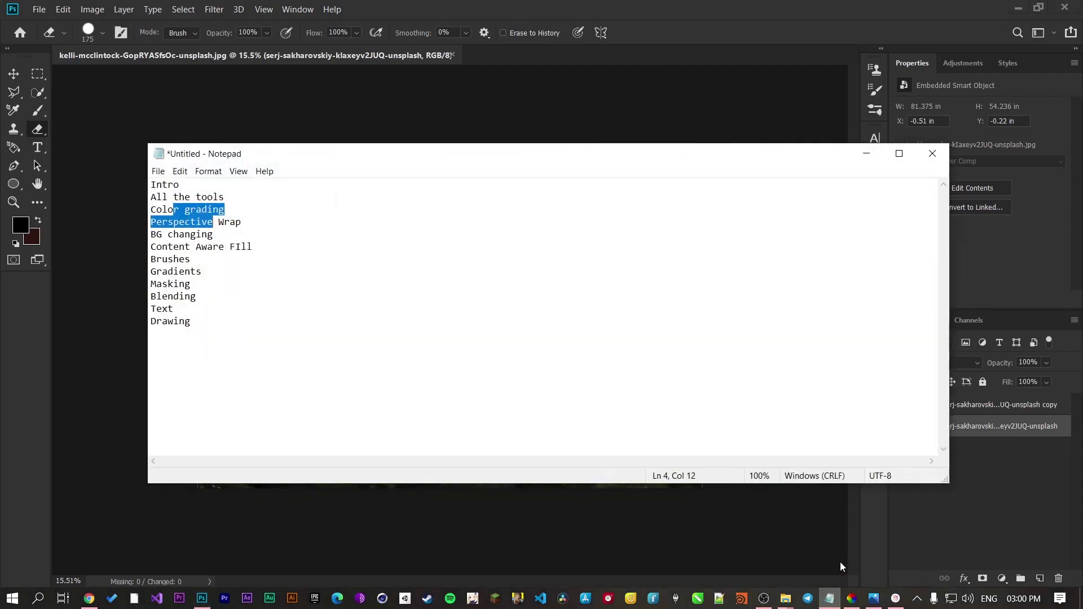
left_click(154, 209)
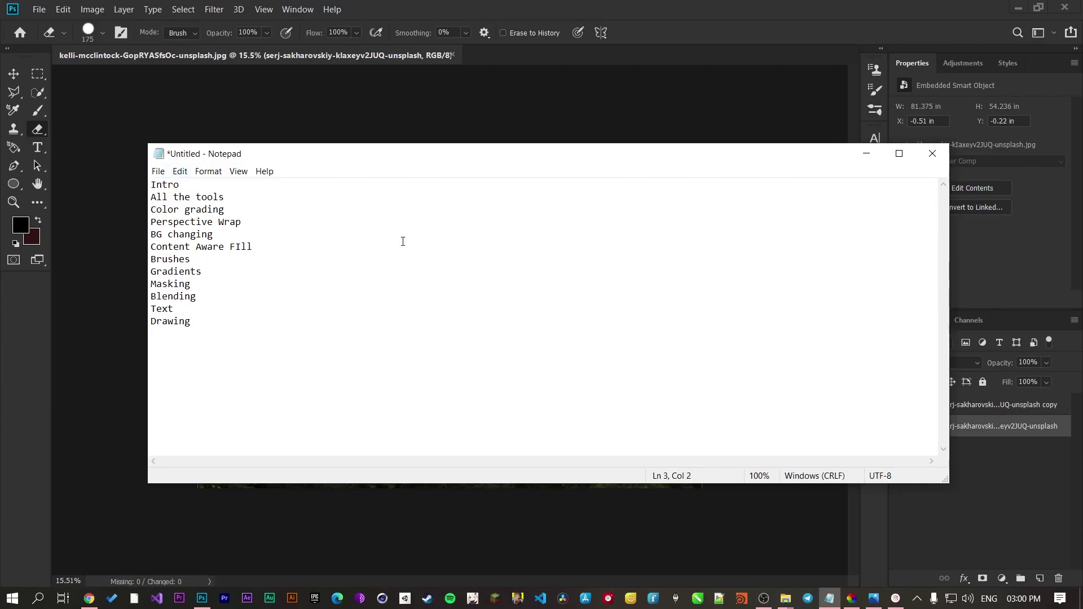
left_click(866, 153)
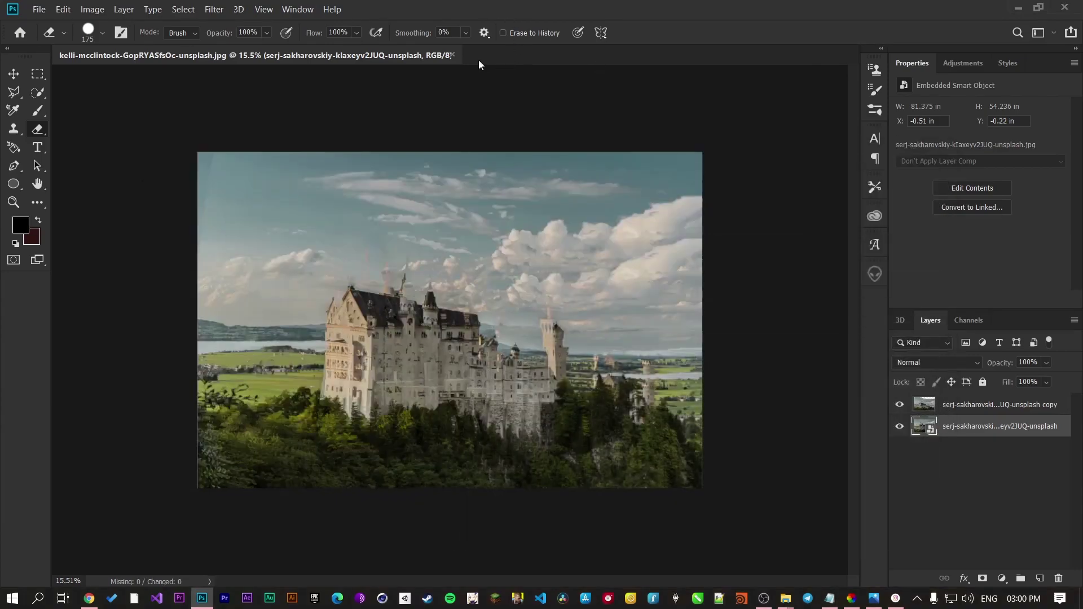
Step: Close the castle document without saving and create a new document of 1920 x 1080 pixels
left_click(450, 55)
left_click(562, 235)
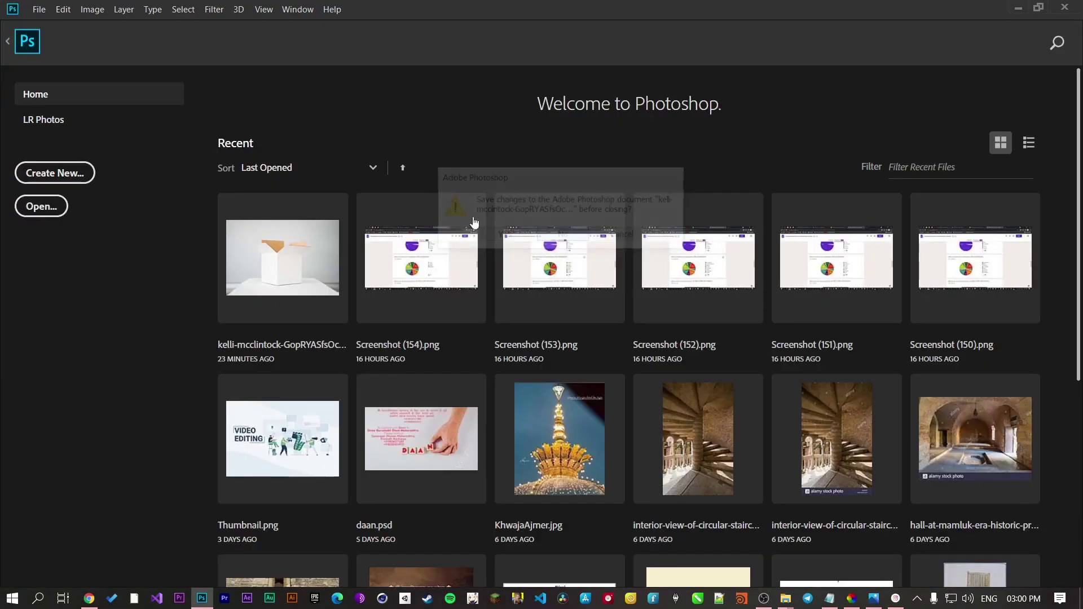
left_click(81, 181)
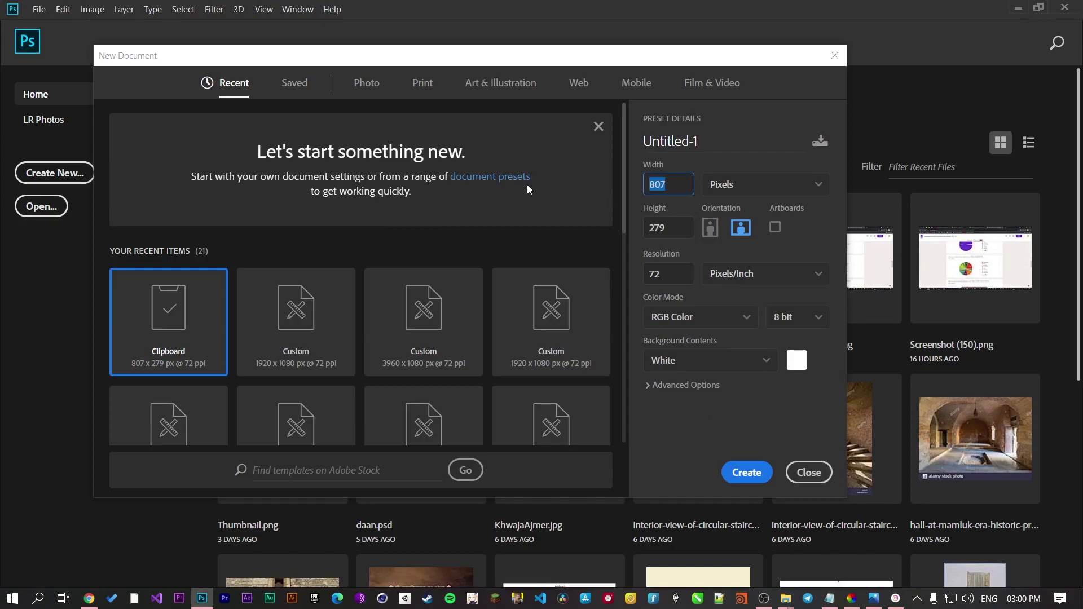
type("1920")
left_click(677, 225)
type("1080")
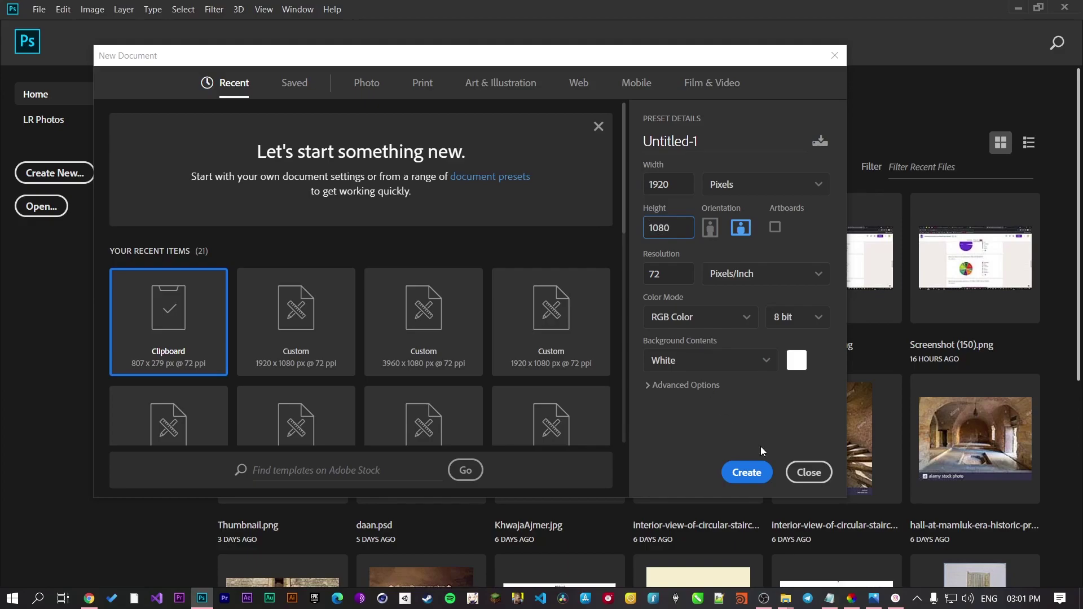
left_click(747, 472)
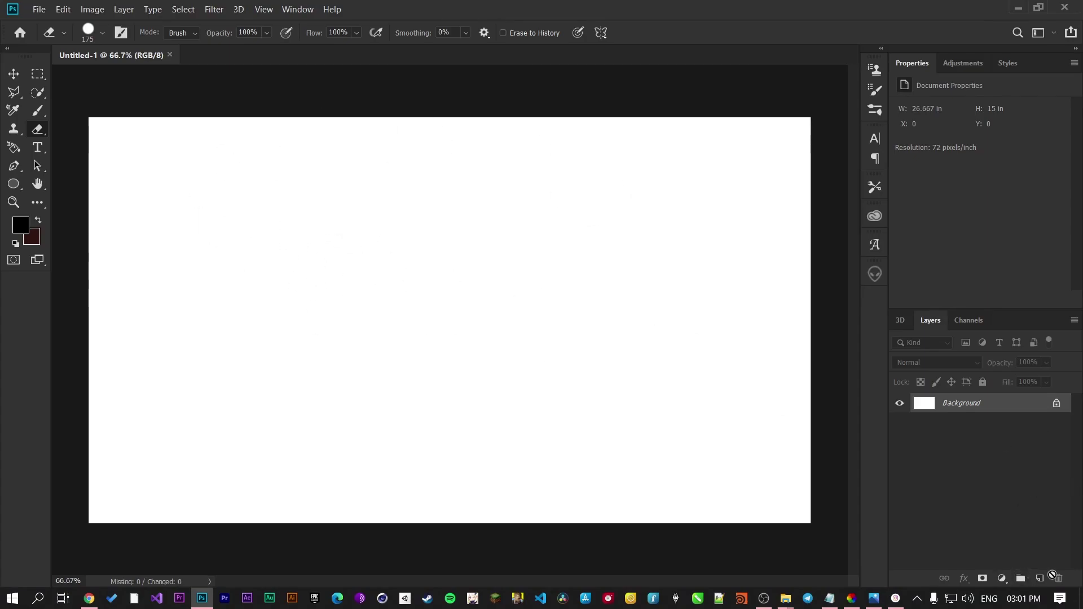
Step: Add an empty layer to the new document and unlock the Background layer
left_click(1039, 579)
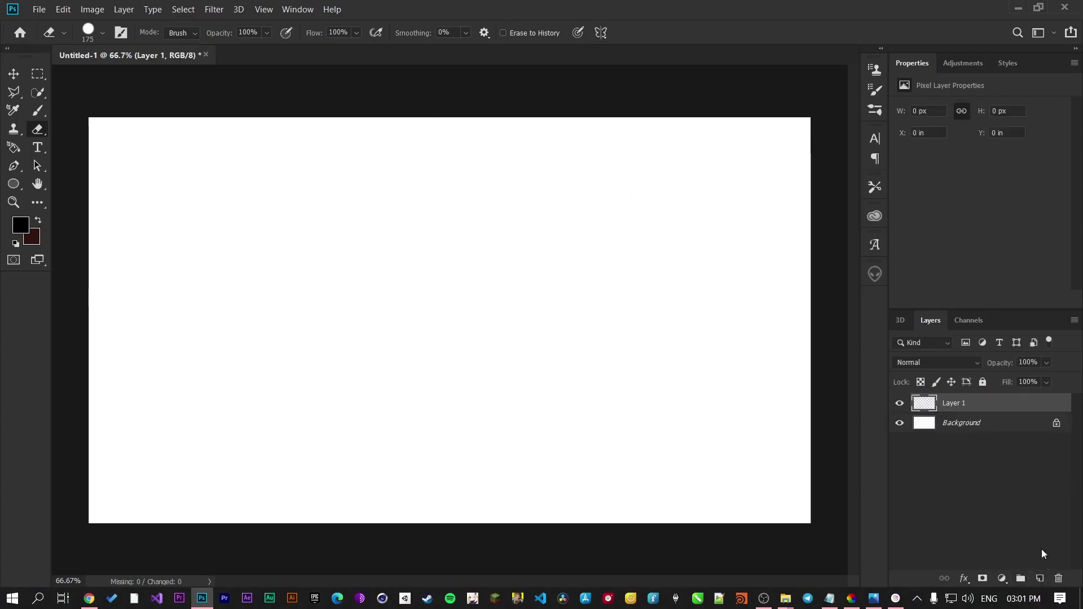
left_click(1056, 423)
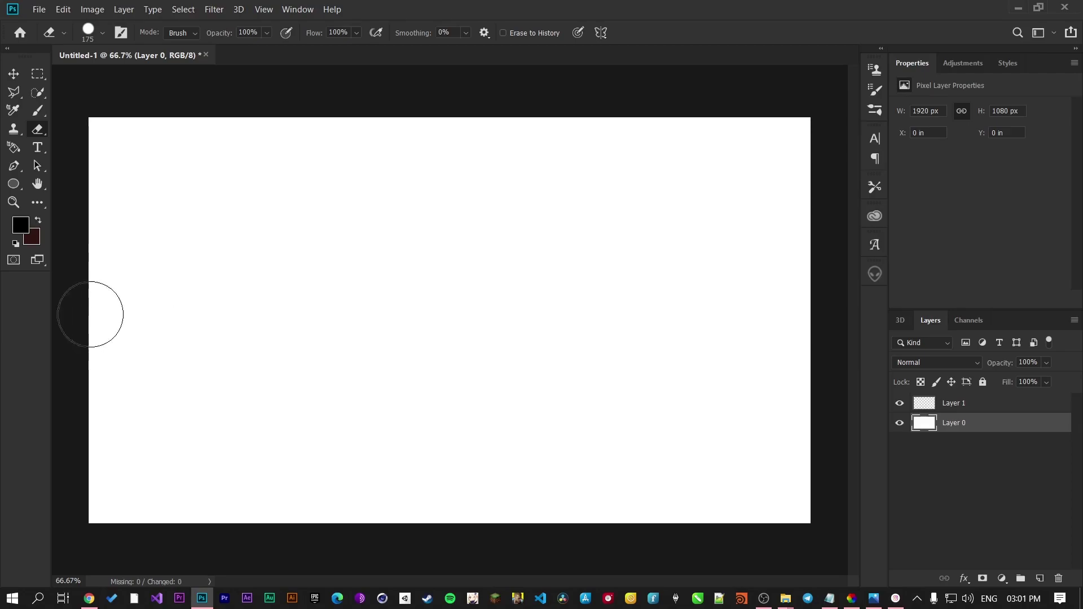
Step: Switch to Chrome, search for "adobe color palette" in a new tab, open Adobe Color, and dismiss the What's New notice
left_click(89, 598)
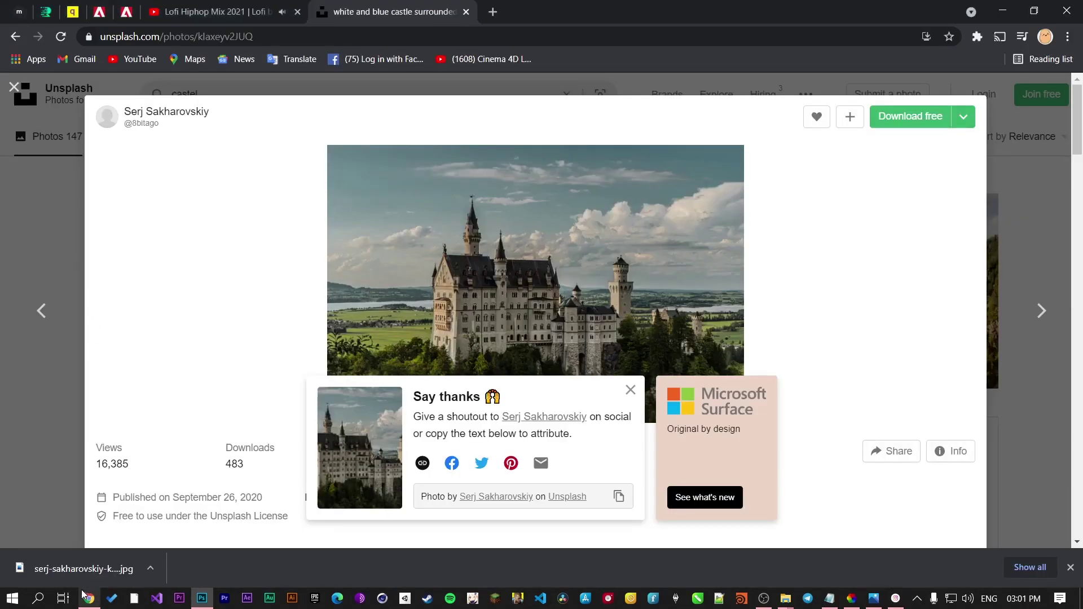
left_click(492, 12)
left_click(483, 36)
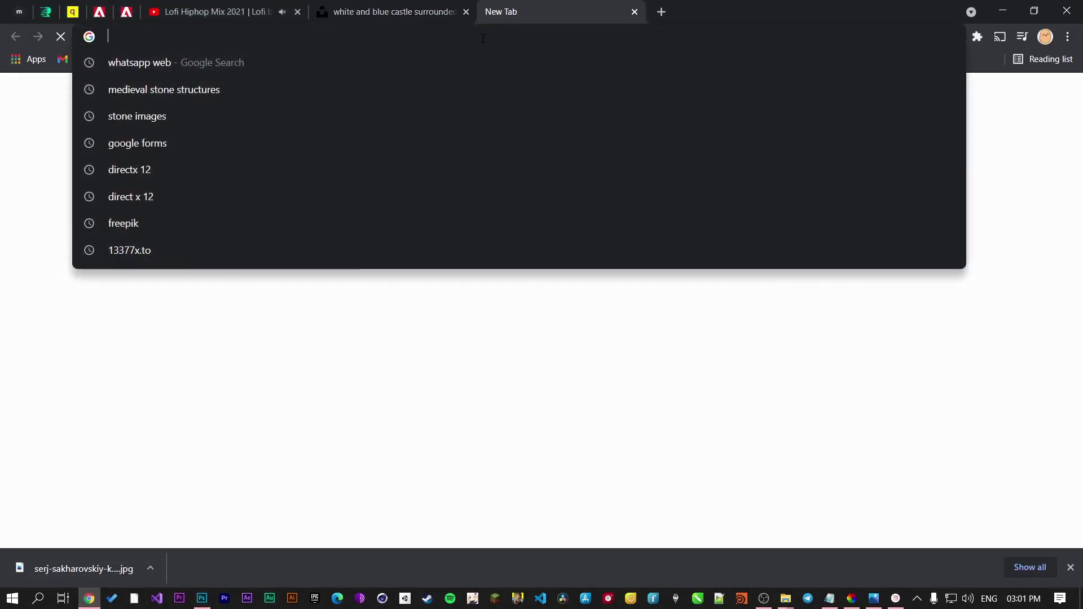
type("ad")
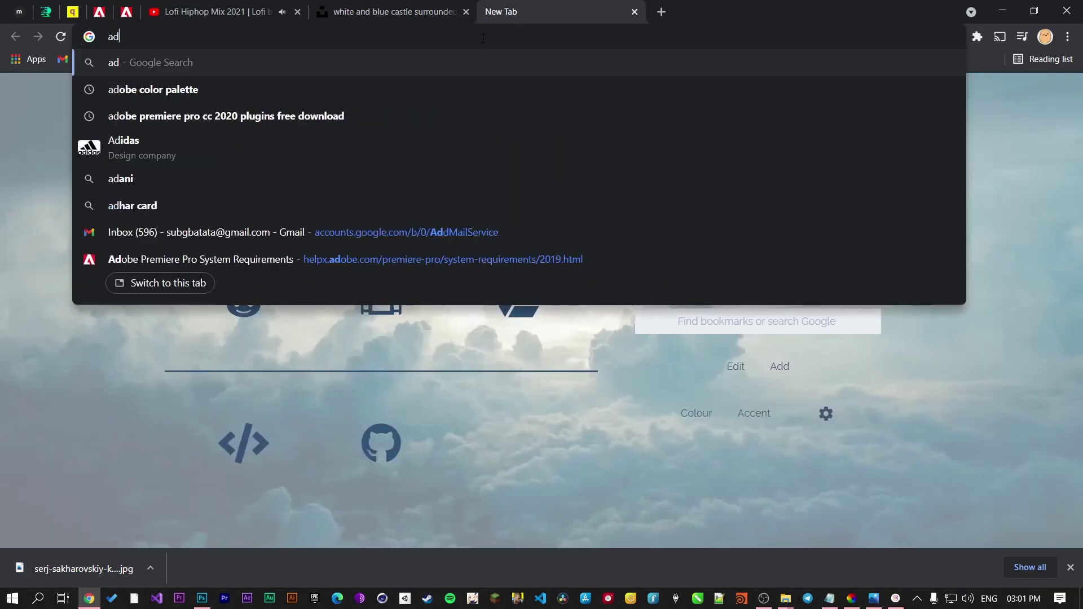
key("Down")
key("Return")
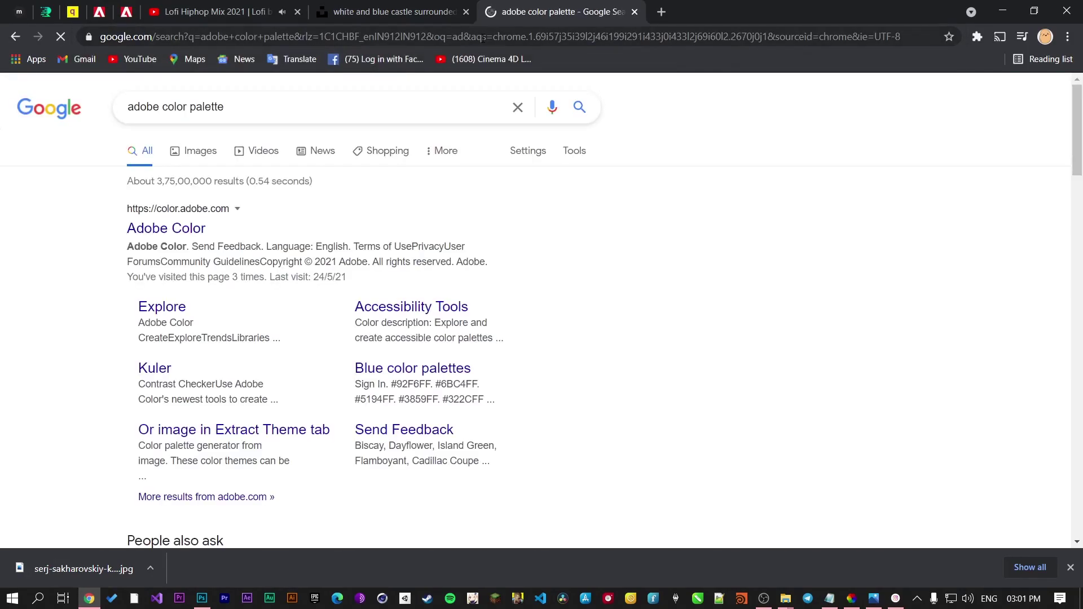
left_click(148, 229)
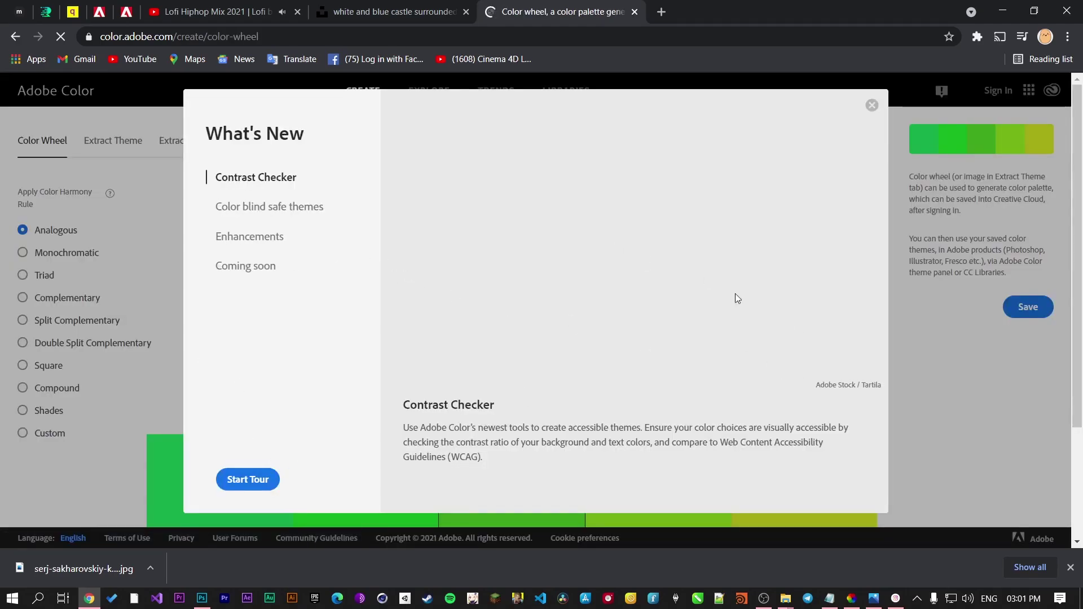
left_click(871, 106)
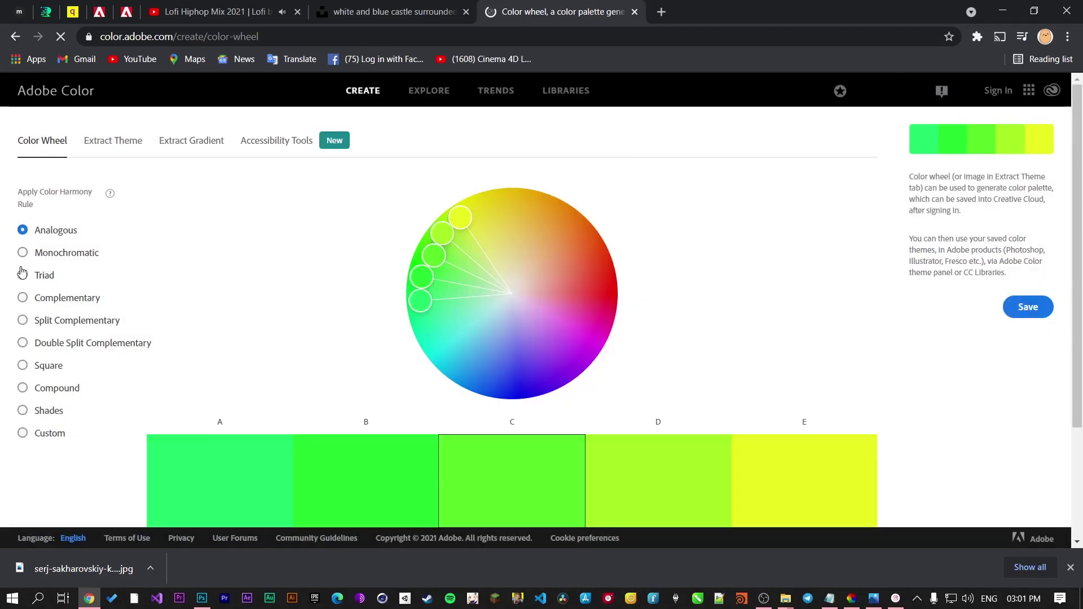
Step: Build a Monochromatic palette around magenta #EB0C88 on the color wheel and copy swatch A's hex code, #6B053D
left_click(54, 258)
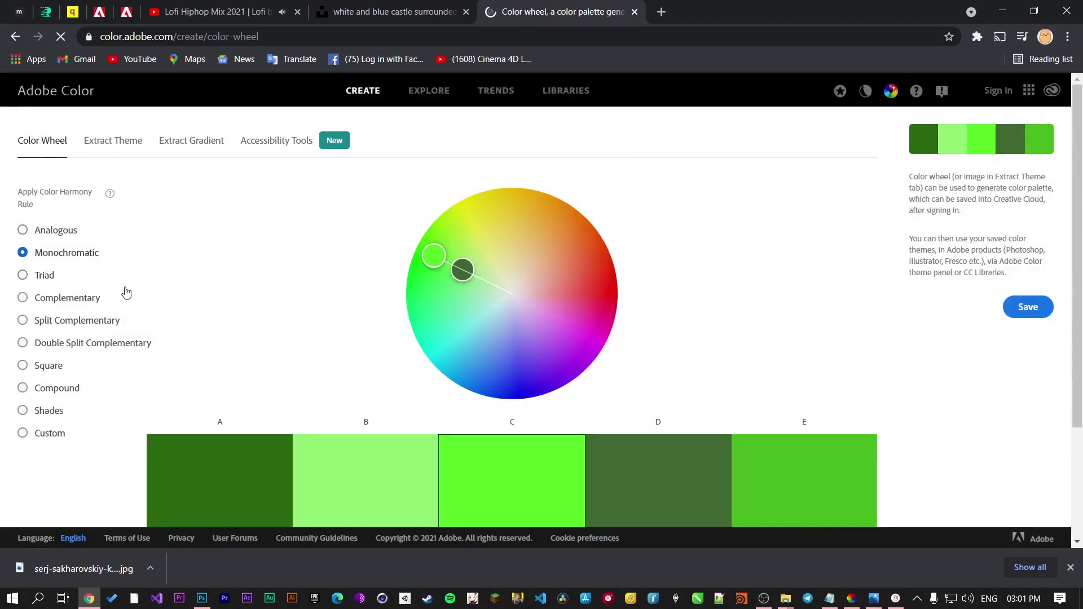
scroll(205, 273, "down", 3)
scroll(218, 266, "up", 3)
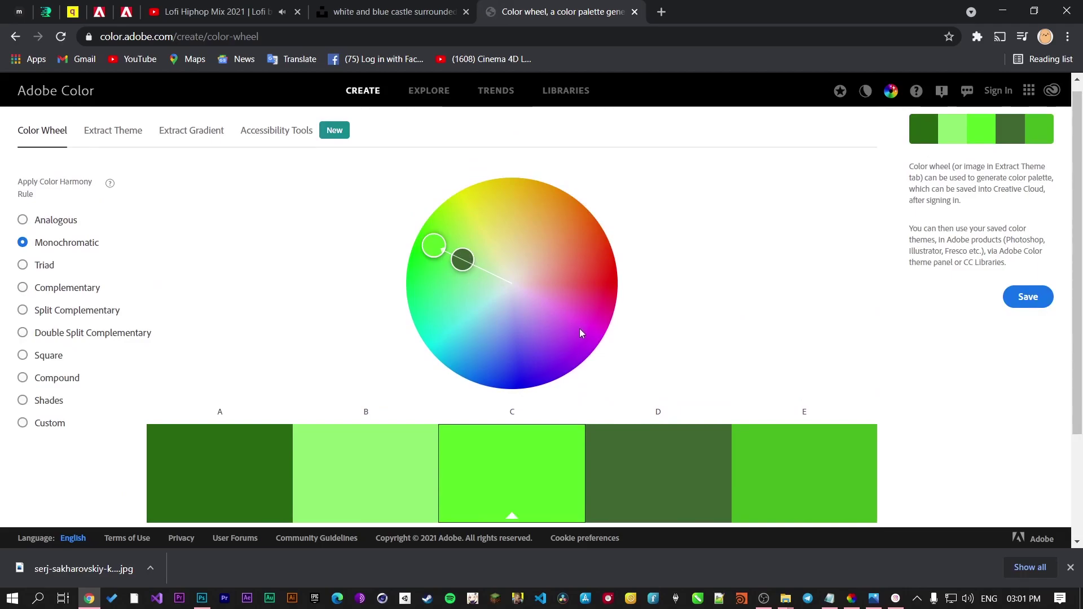
mouse_move(439, 245)
left_mouse_down()
mouse_move(441, 289)
mouse_move(485, 344)
mouse_move(549, 353)
mouse_move(608, 312)
left_mouse_up()
scroll(768, 273, "down", 3)
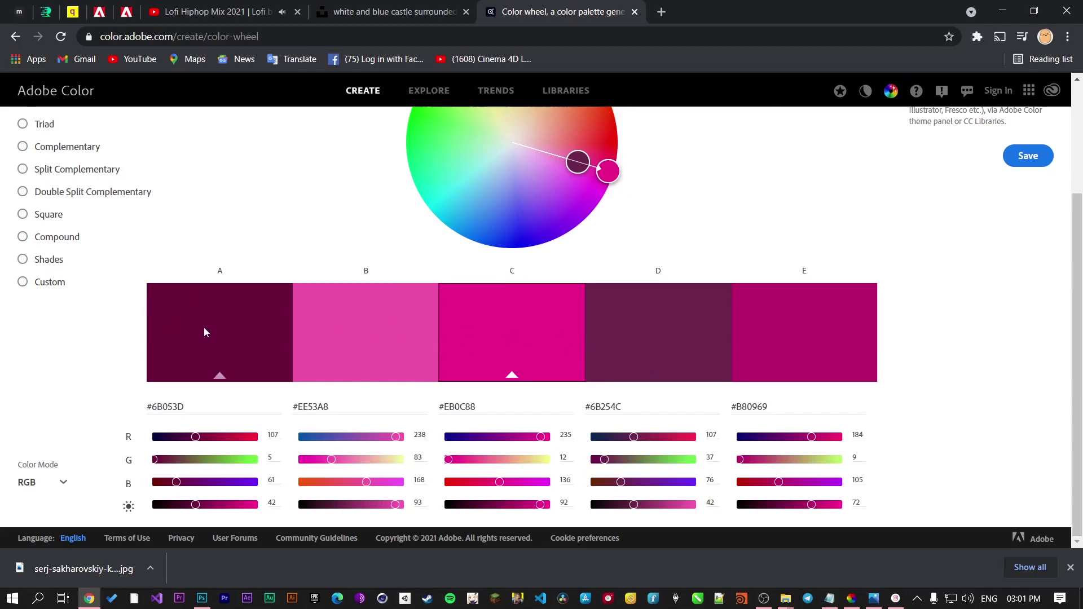
double_click(191, 400)
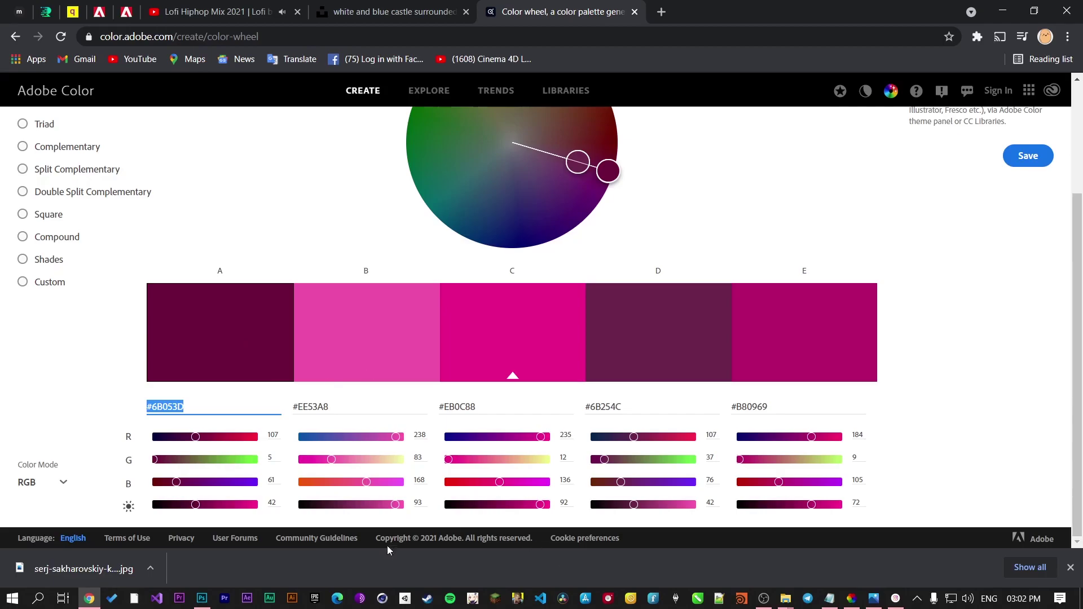
Step: Switch back to Photoshop and set the foreground color to #6b053d
left_click(202, 598)
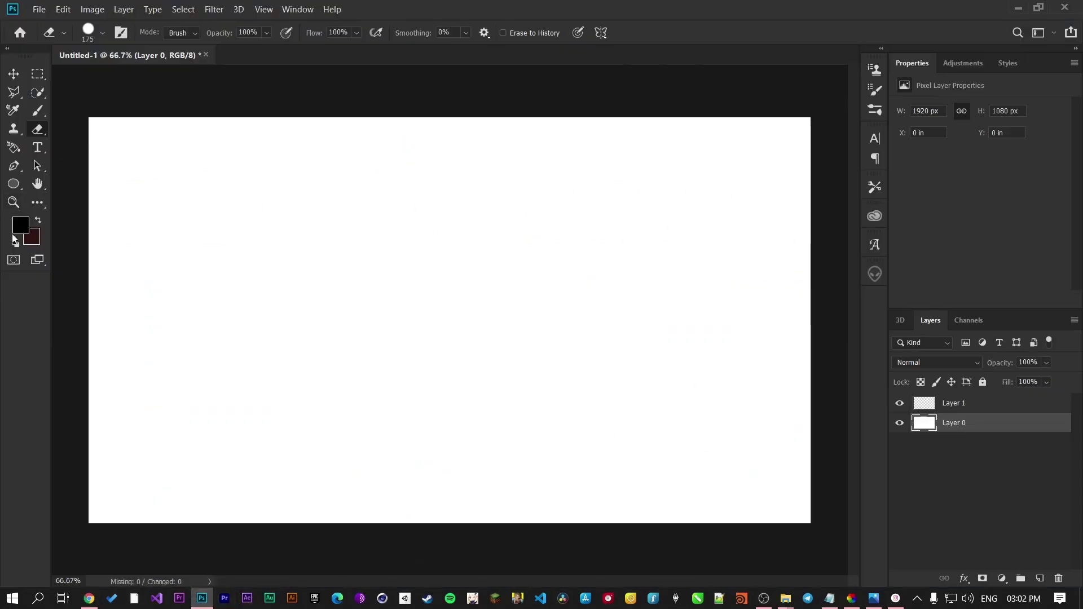
left_click(18, 227)
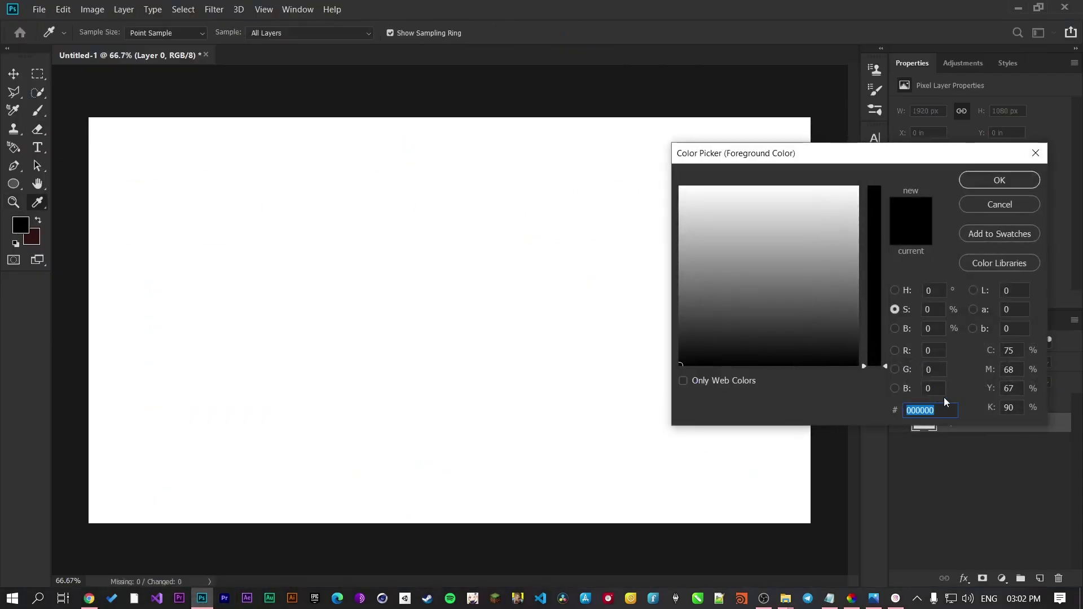
type("#6E053D")
key("BackSpace")
left_click(995, 185)
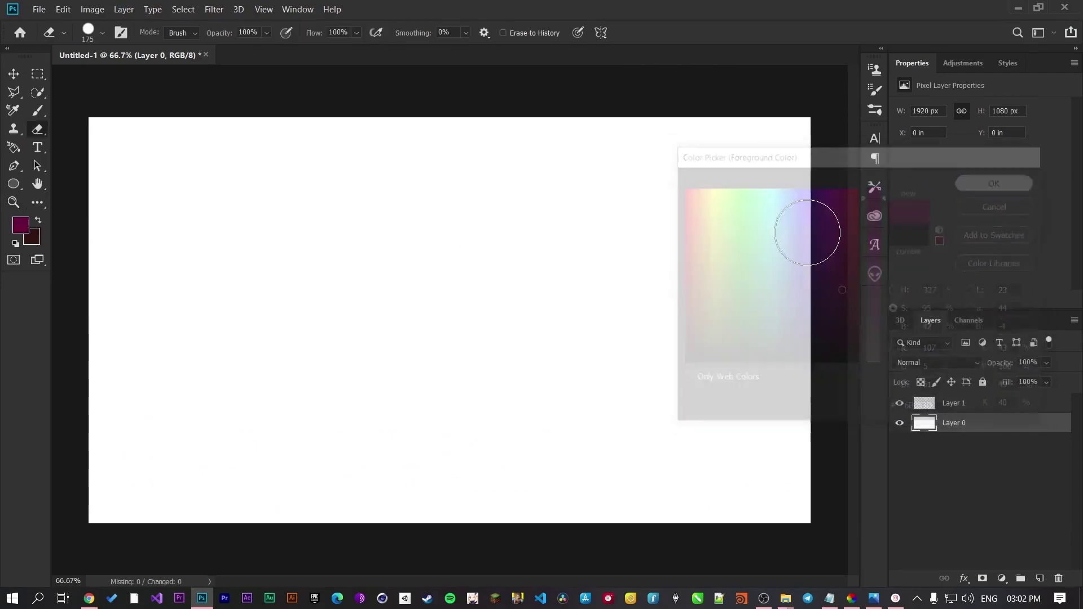
Step: Try filling Layer 0 with the foreground color using the Paint Bucket, and undo the fill
key("g")
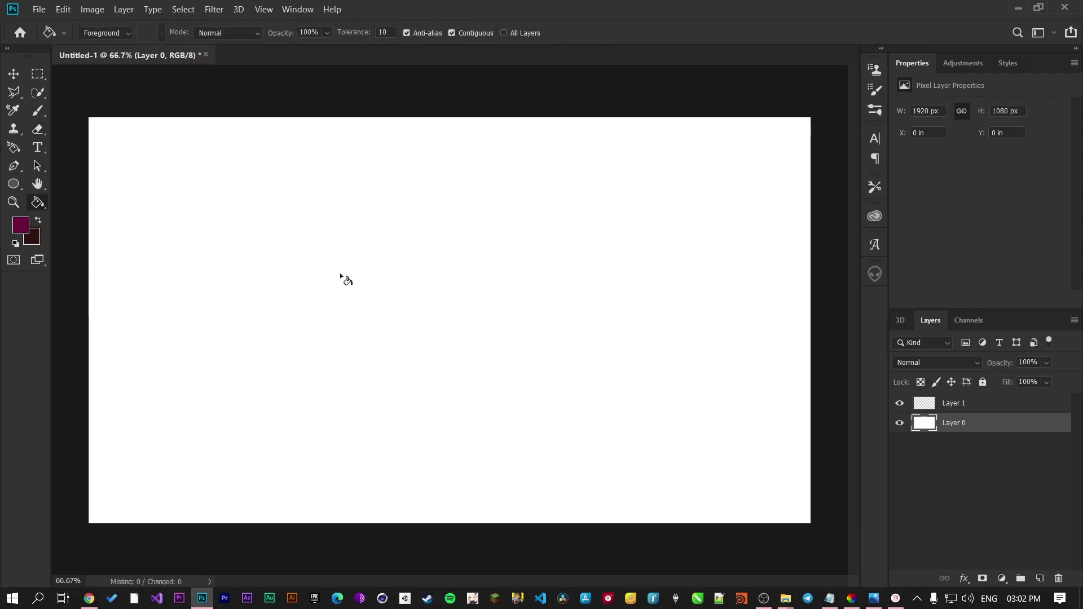
left_click(302, 266)
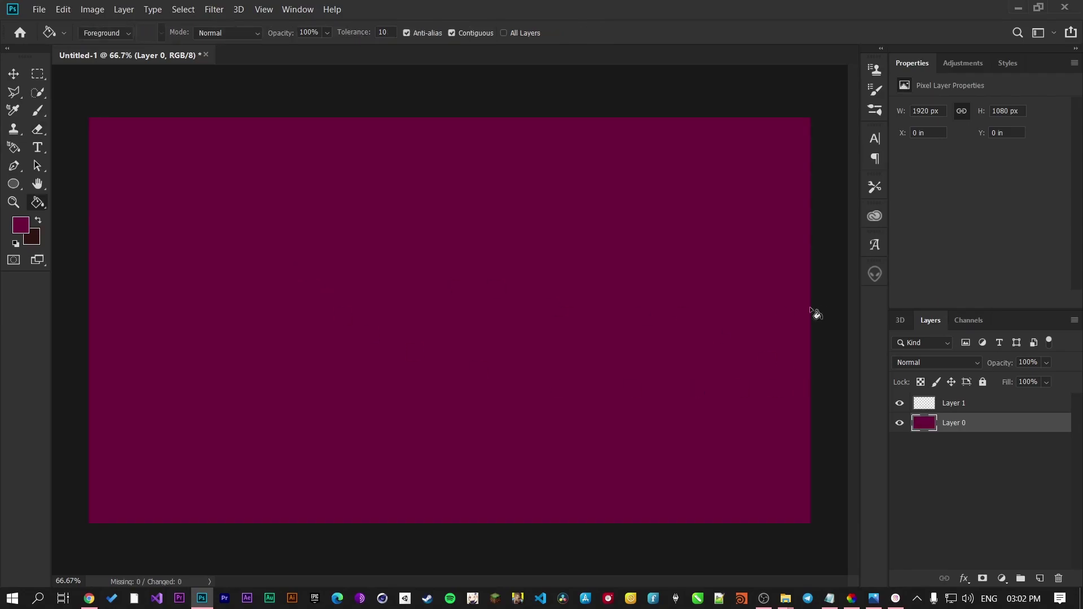
key("ctrl+z")
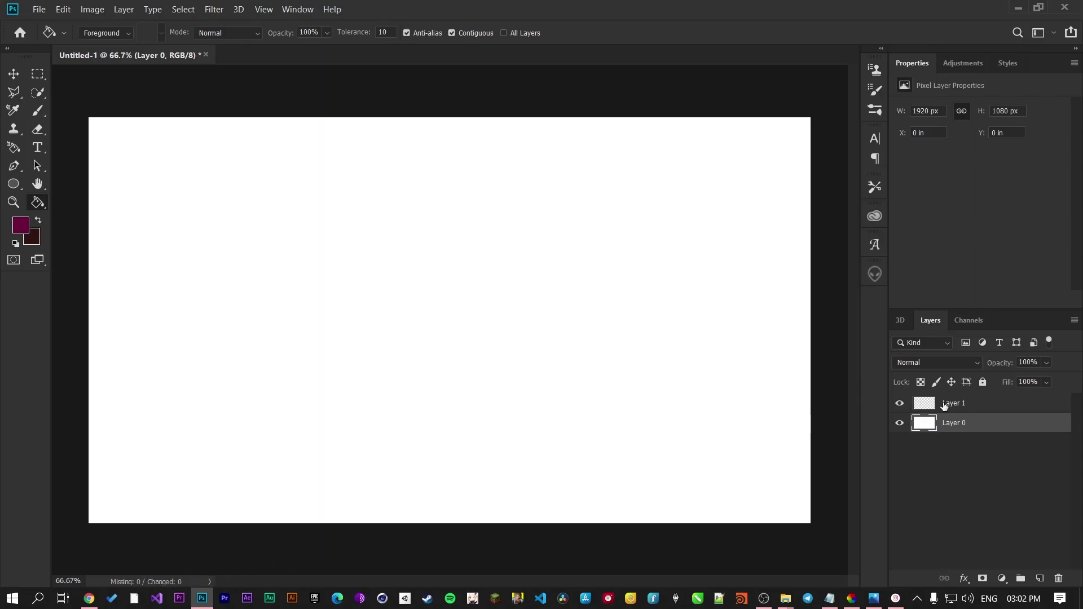
Step: On Layer 1, outline a jagged cliff with the Polygonal Lasso, from the canvas's left edge out to a tip and down to the bottom edge
left_click(945, 405)
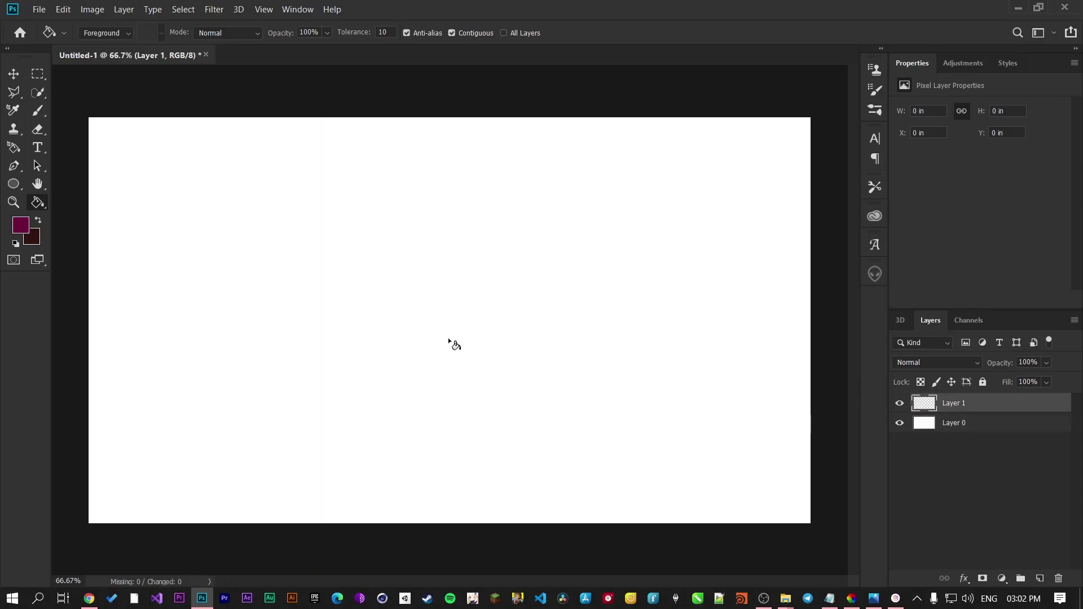
left_click(15, 93)
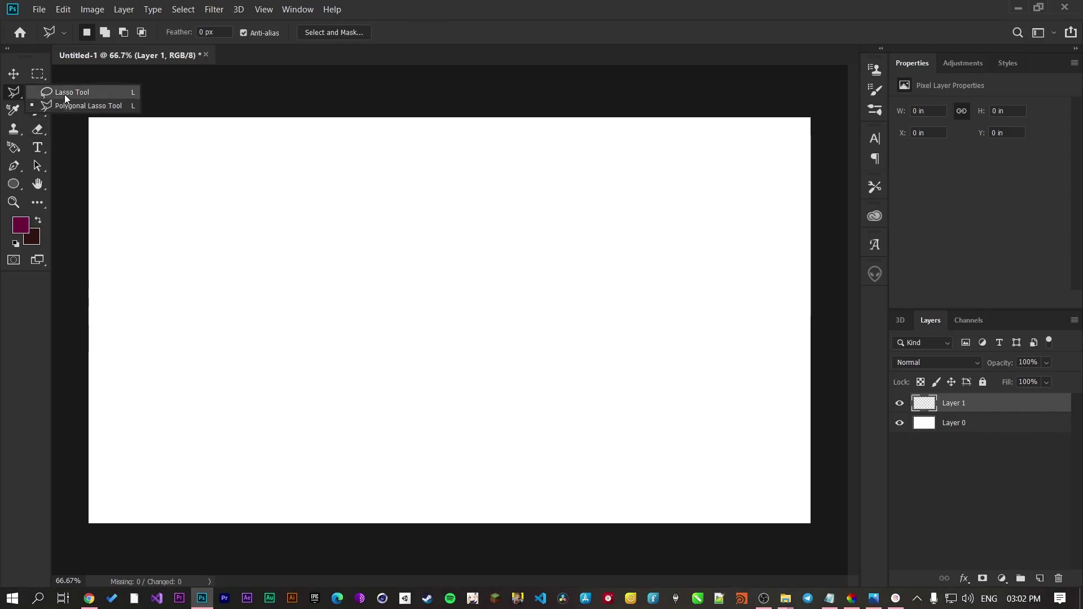
left_click(89, 310)
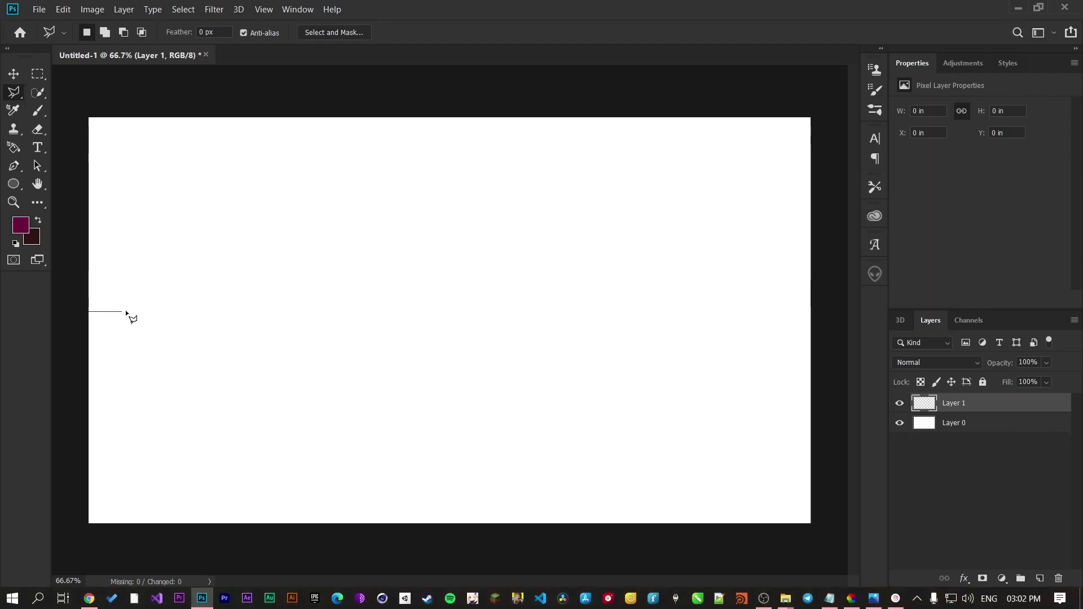
left_click_drag(155, 314, 232, 309)
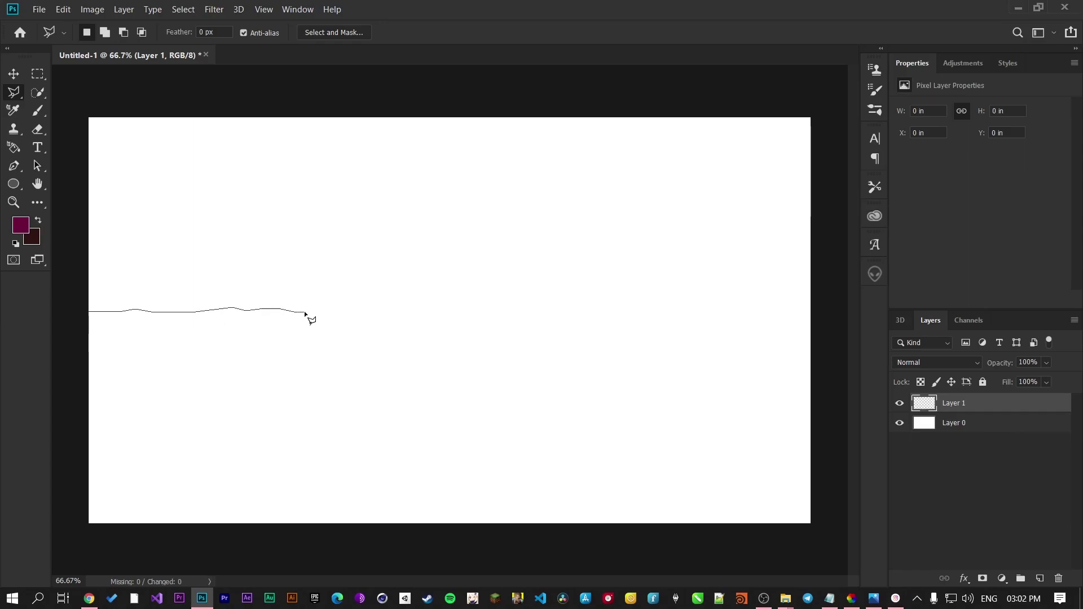
left_click_drag(308, 314, 339, 311)
left_click_drag(327, 331, 219, 417)
mouse_move(175, 472)
left_mouse_down()
mouse_move(164, 471)
mouse_move(173, 488)
mouse_move(153, 535)
mouse_move(67, 534)
mouse_move(65, 311)
mouse_move(95, 313)
mouse_move(283, 235)
mouse_move(86, 307)
mouse_move(97, 314)
left_mouse_up()
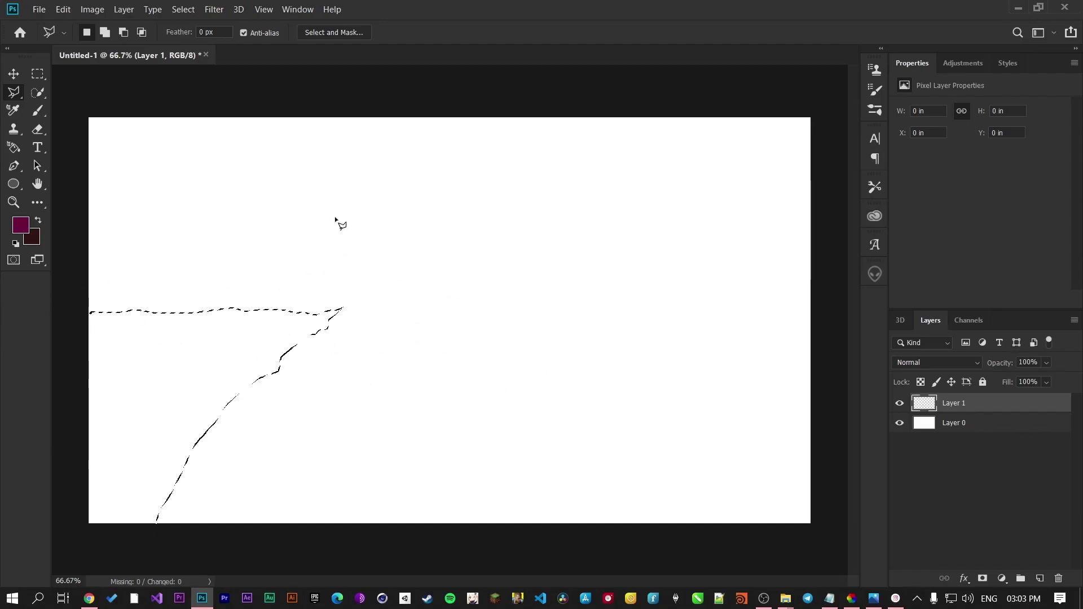
Step: Fill the cliff selection with the Foreground Color at Normal mode and 100% opacity, and deselect it
right_click(191, 335)
left_click(231, 504)
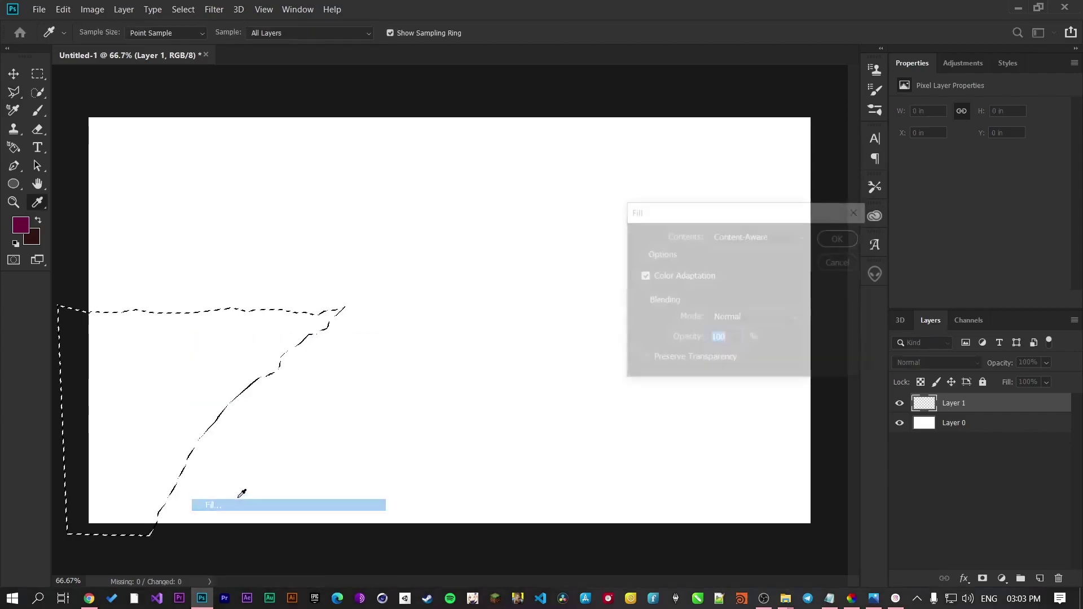
left_click(749, 235)
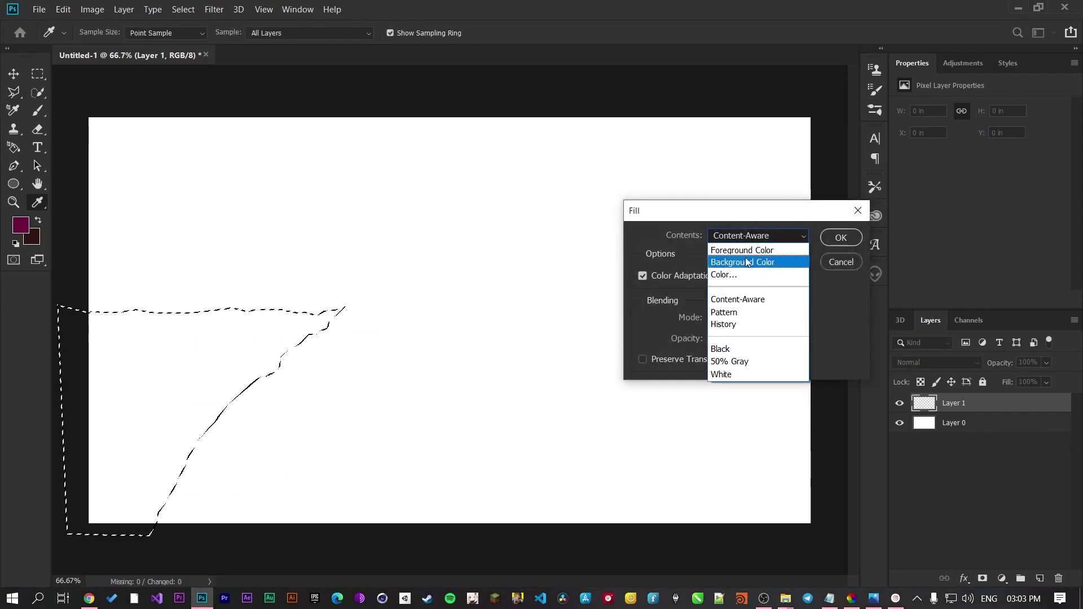
left_click(753, 253)
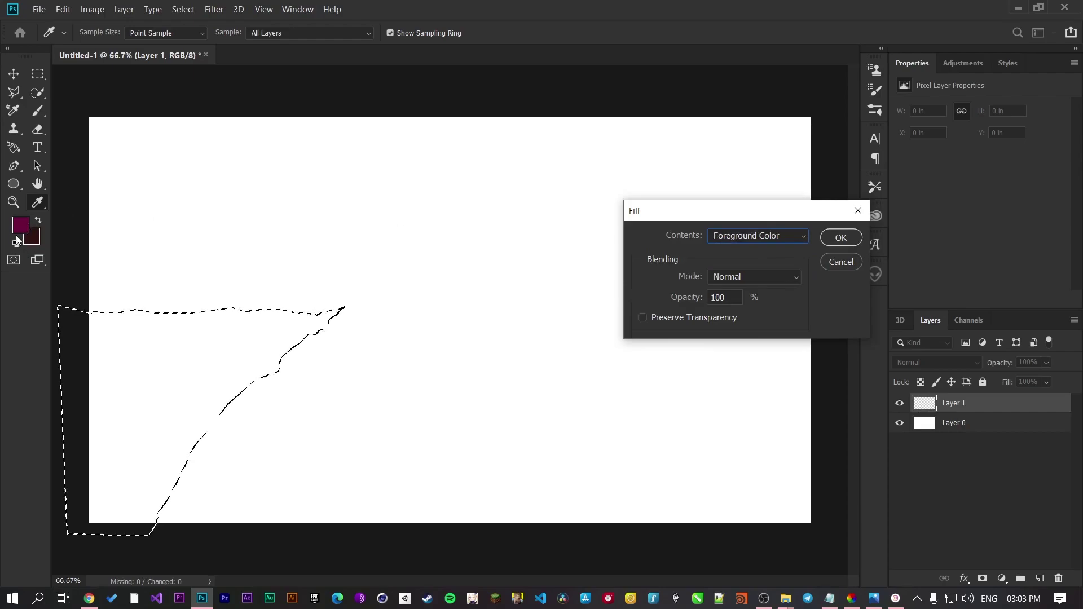
left_click(841, 237)
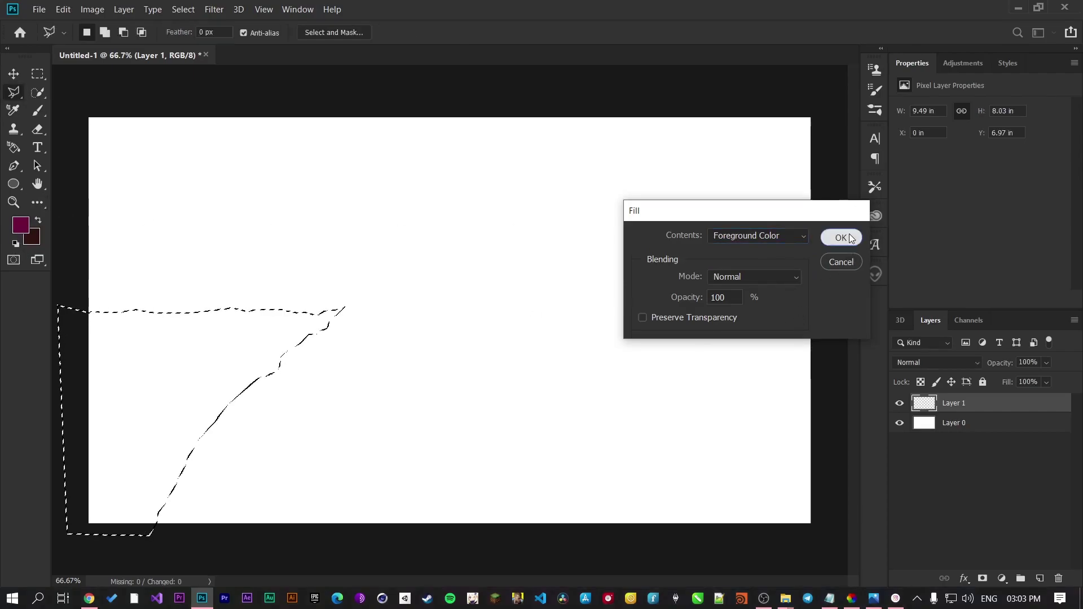
key("ctrl+d")
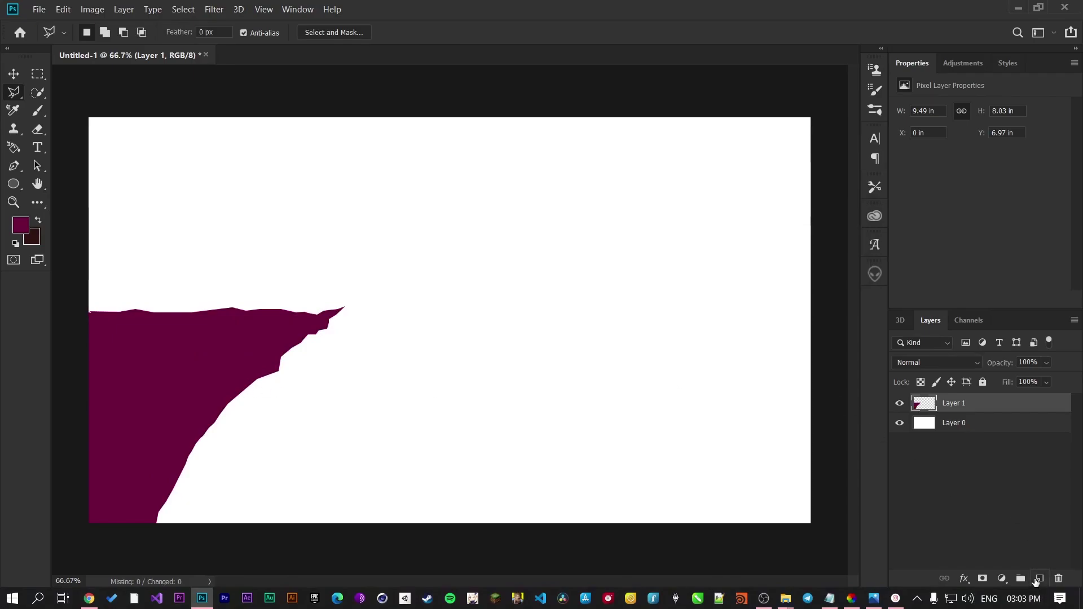
Step: Select a shadow strip along the cliff's sloping underside with the Polygonal Lasso, from near its tip to the canvas's bottom edge
scroll(316, 363, "up", 3)
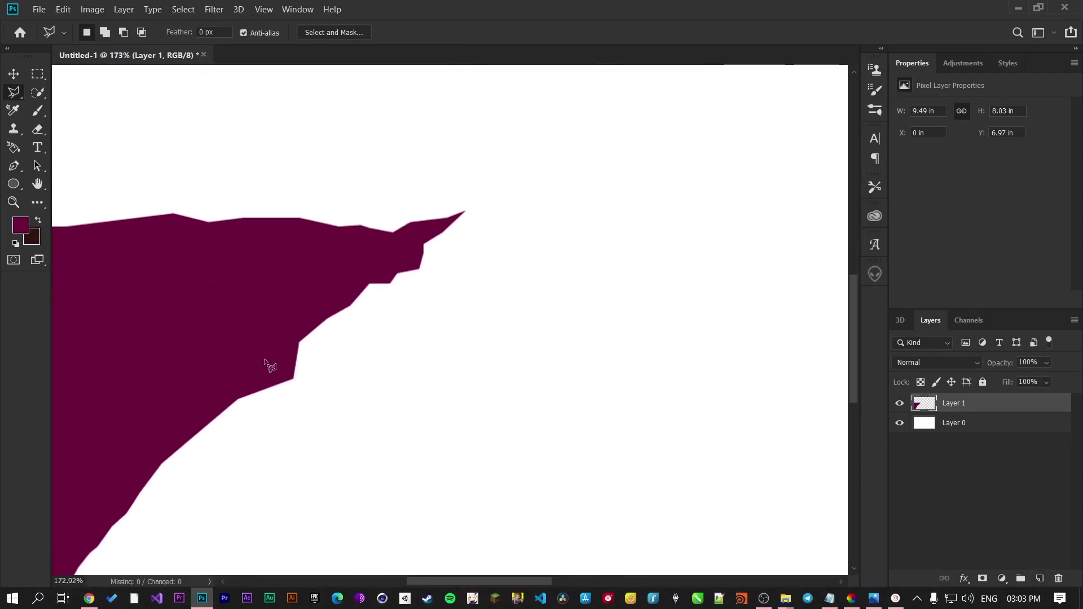
scroll(285, 337, "down", 3)
left_click(317, 316)
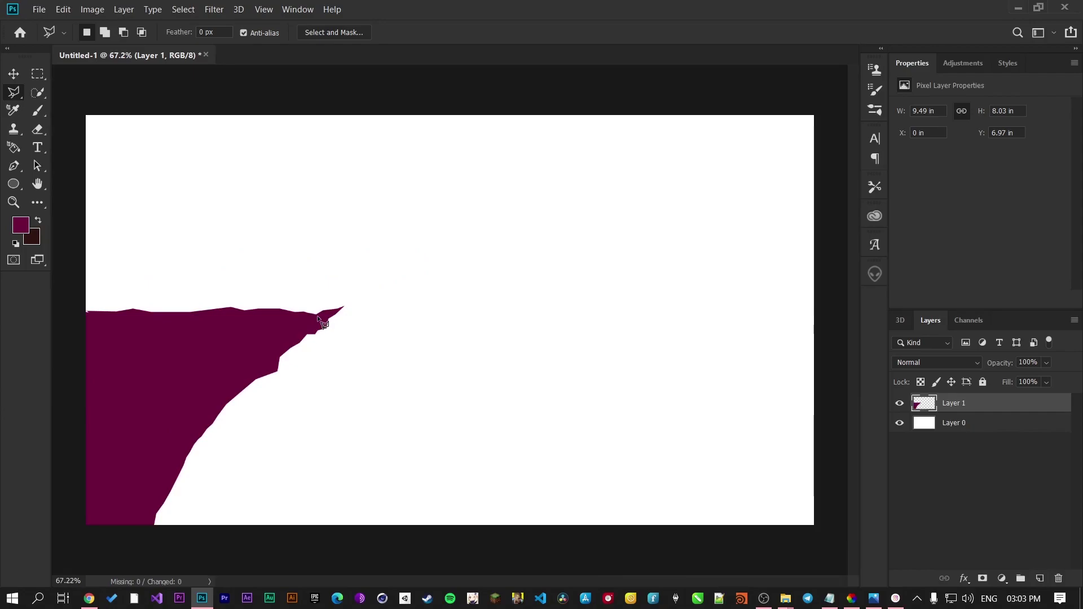
left_click(283, 336)
left_click(252, 351)
left_click(241, 373)
left_click(214, 395)
left_click(195, 424)
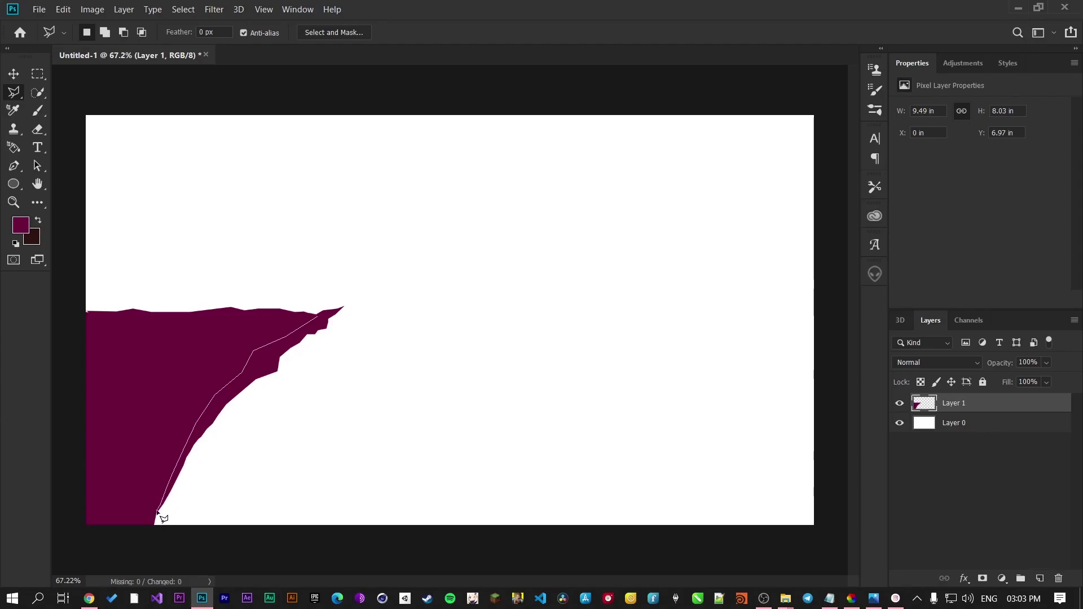
left_click(153, 532)
left_click(353, 335)
double_click(360, 295)
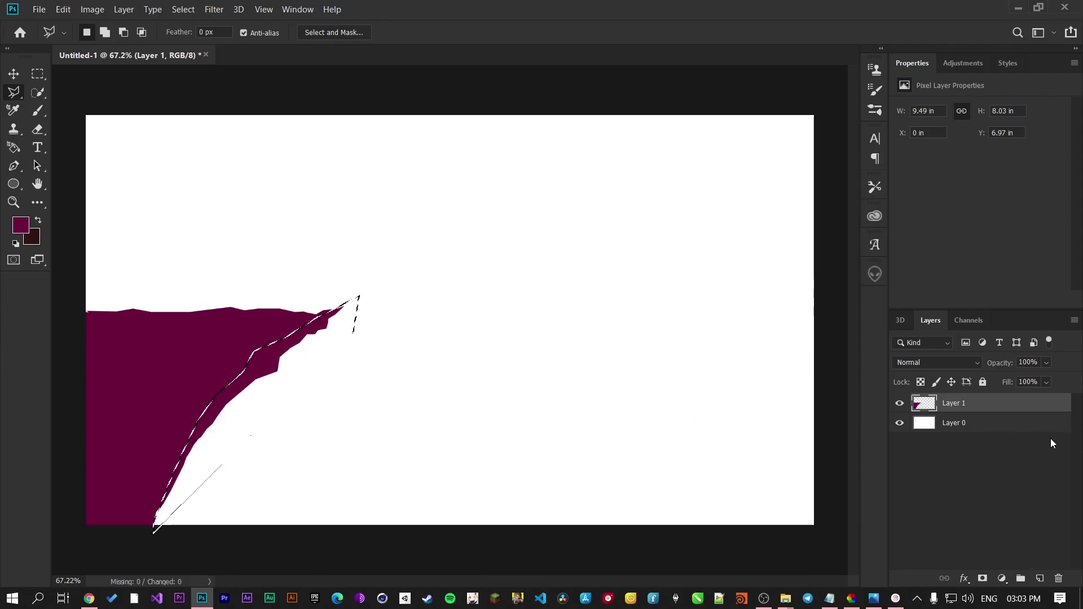
Step: Add a new layer above the cliff and darken the foreground color to #50002c by lowering its brightness to 31%
left_click(1038, 576)
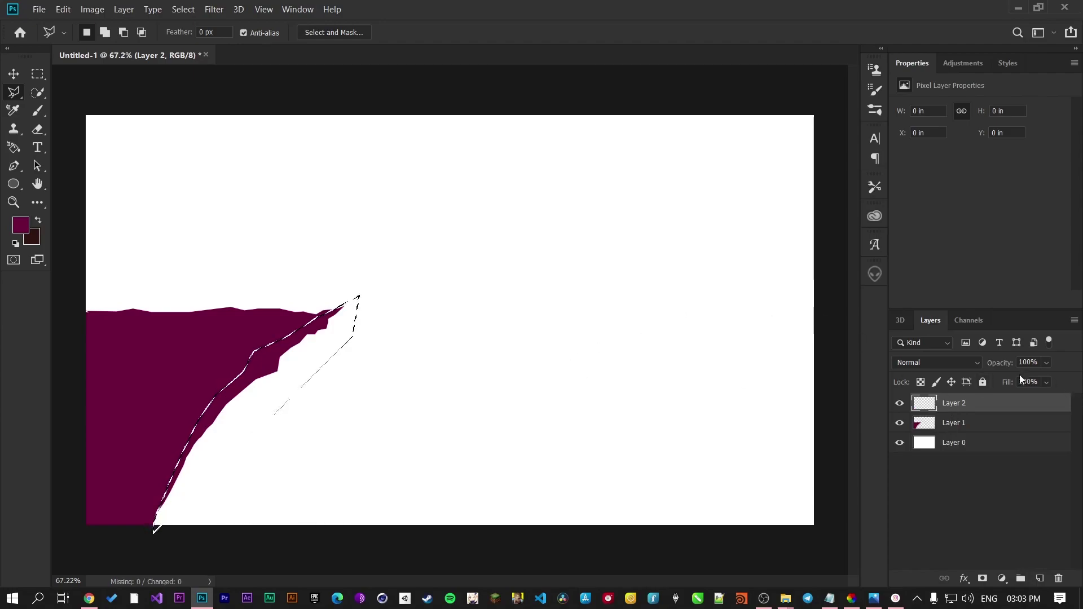
left_click(20, 225)
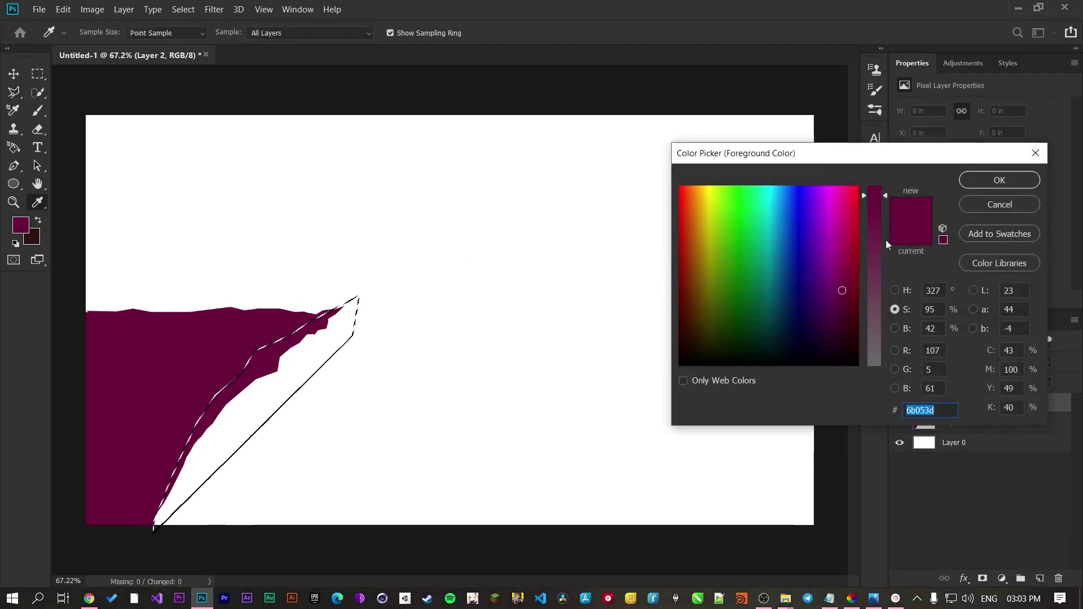
left_click_drag(875, 211, 879, 185)
left_click(894, 328)
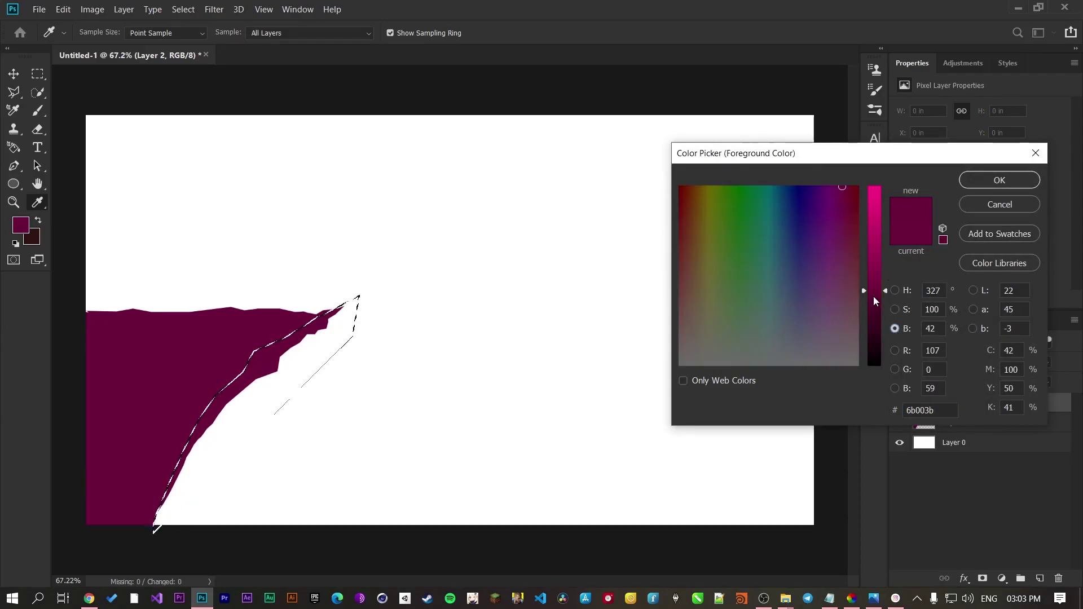
left_click_drag(874, 297, 874, 309)
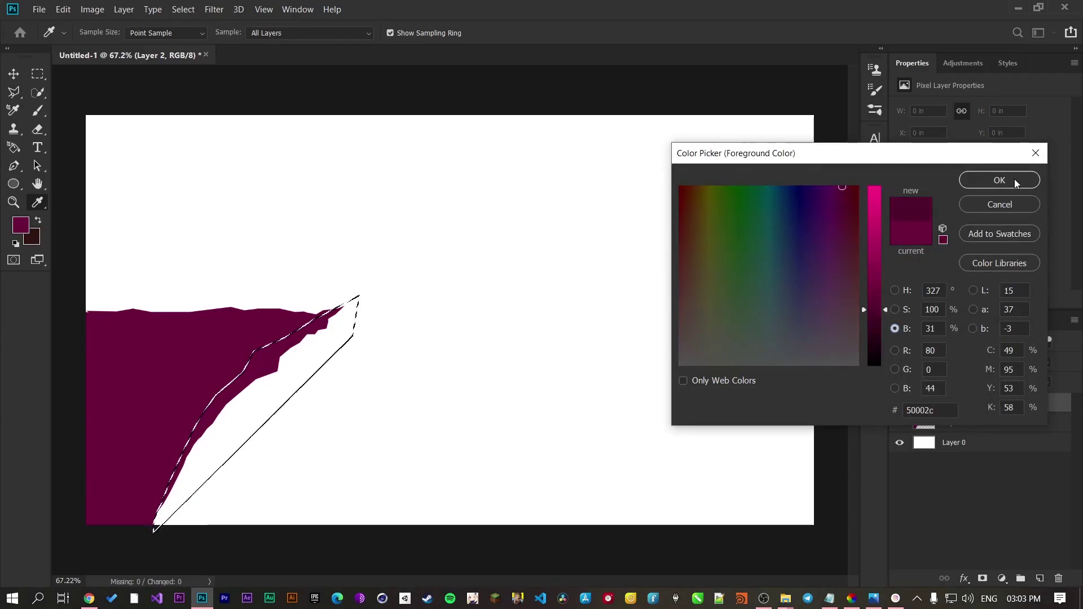
left_click(1014, 181)
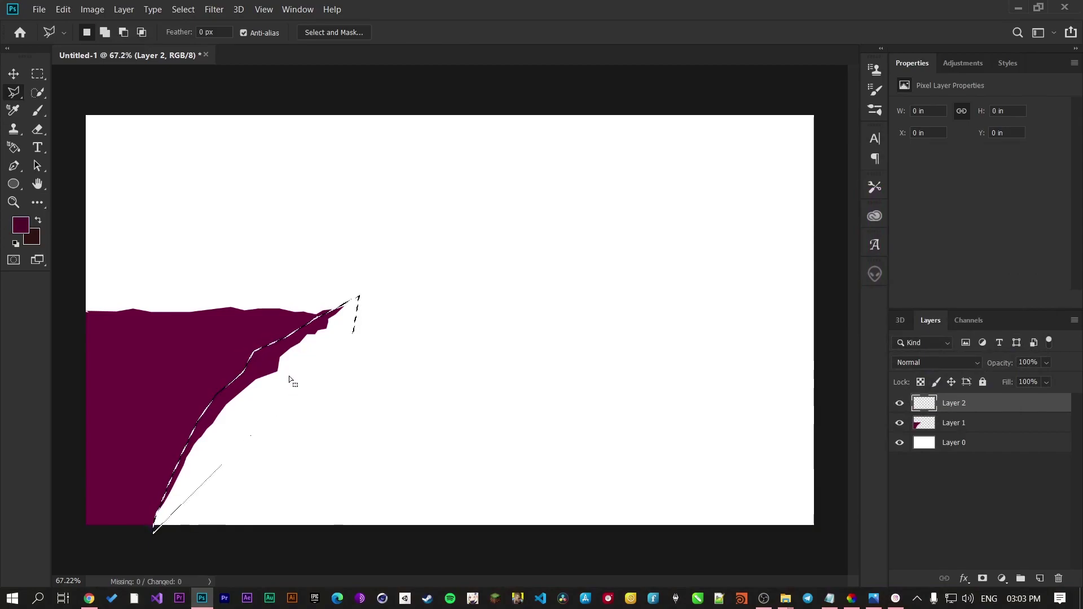
Step: Fill the shadow strip selection on Layer 2 with the Foreground Color at Normal mode and 100% opacity, and deselect it
key("Return")
key("g")
right_click(317, 339, "shift")
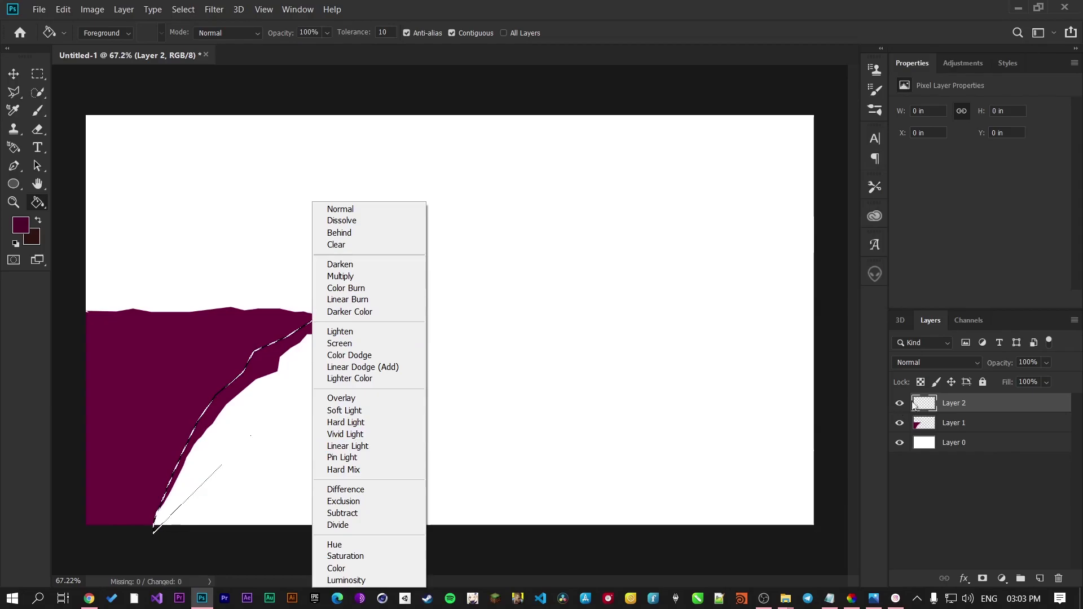
key("Escape")
key("l")
double_click(278, 409)
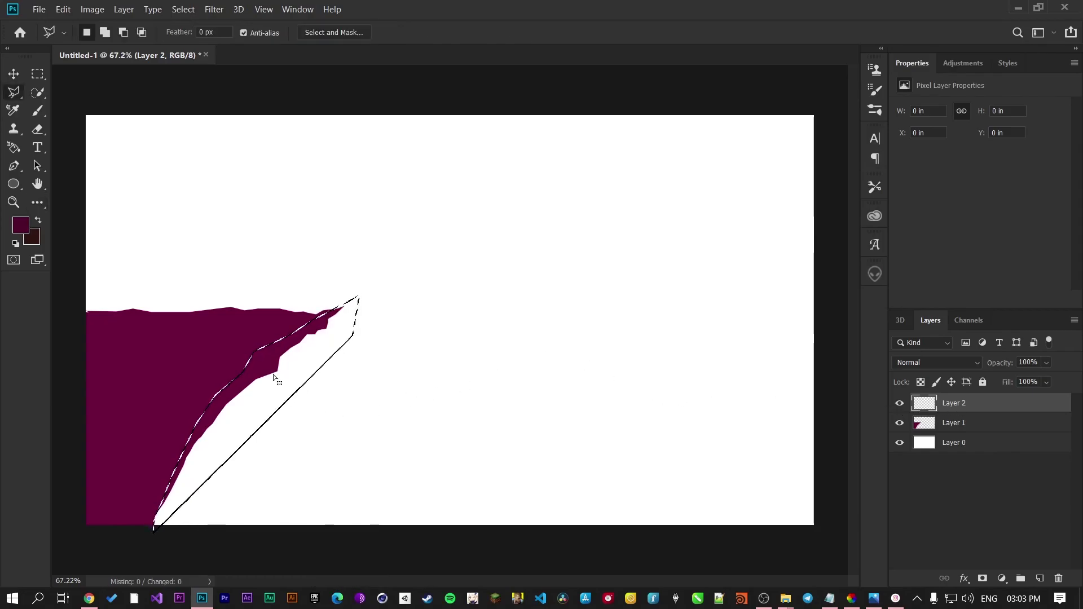
right_click(269, 368)
left_click(304, 286)
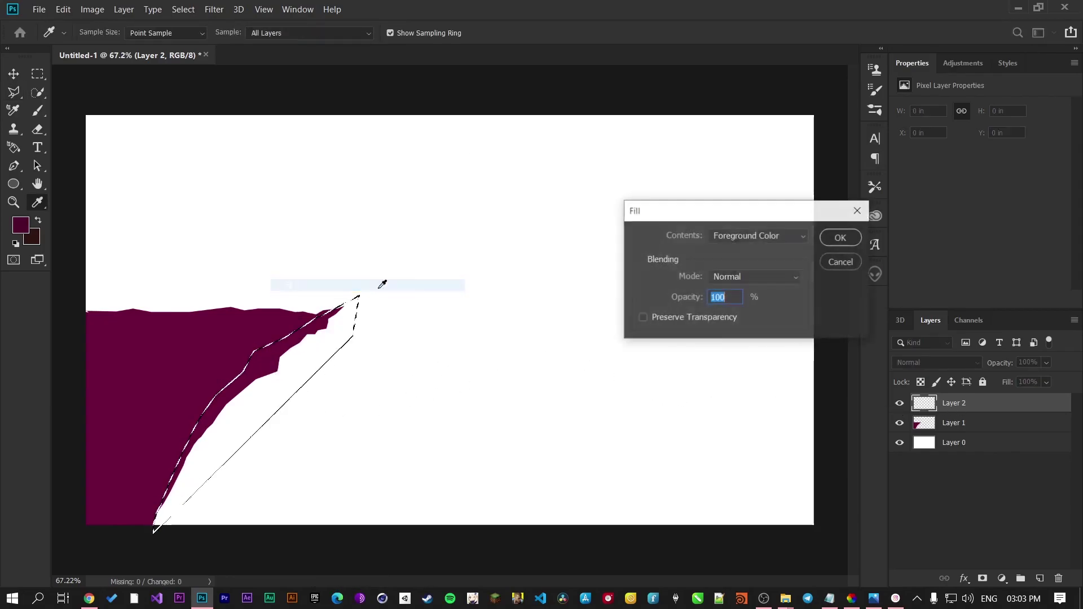
left_click(838, 235)
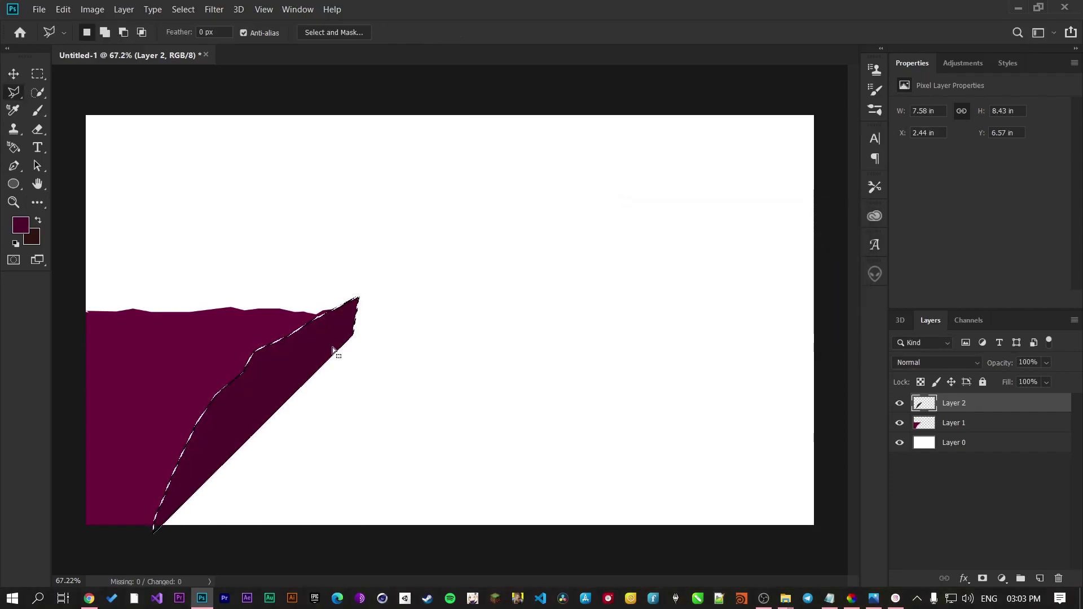
key("ctrl+d")
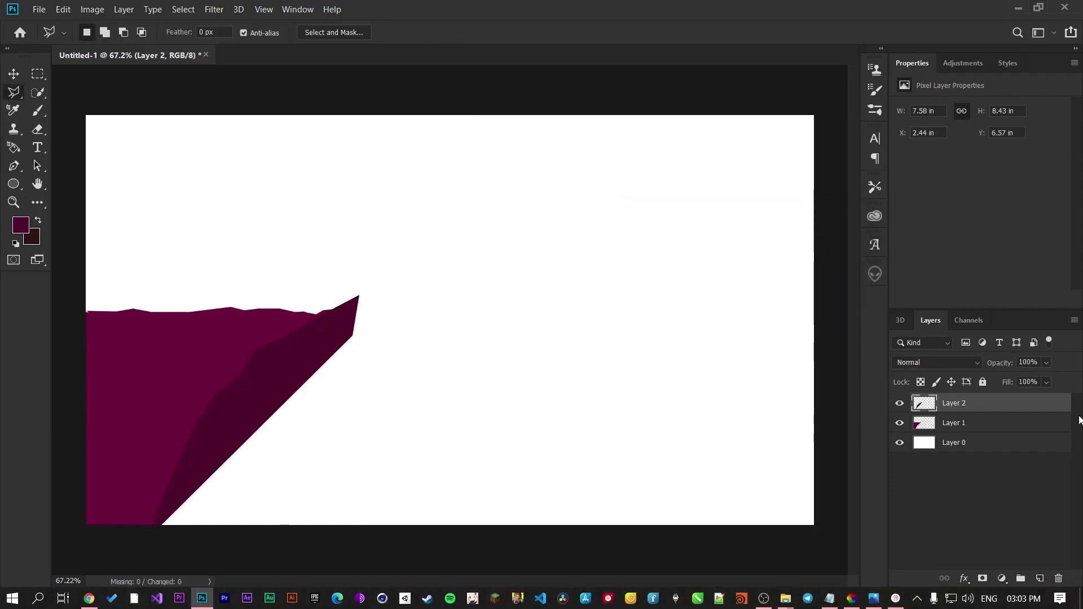
Step: Clip the shadow layer to the cliff on Layer 1 and merge the two into one layer
left_click(986, 407, "alt")
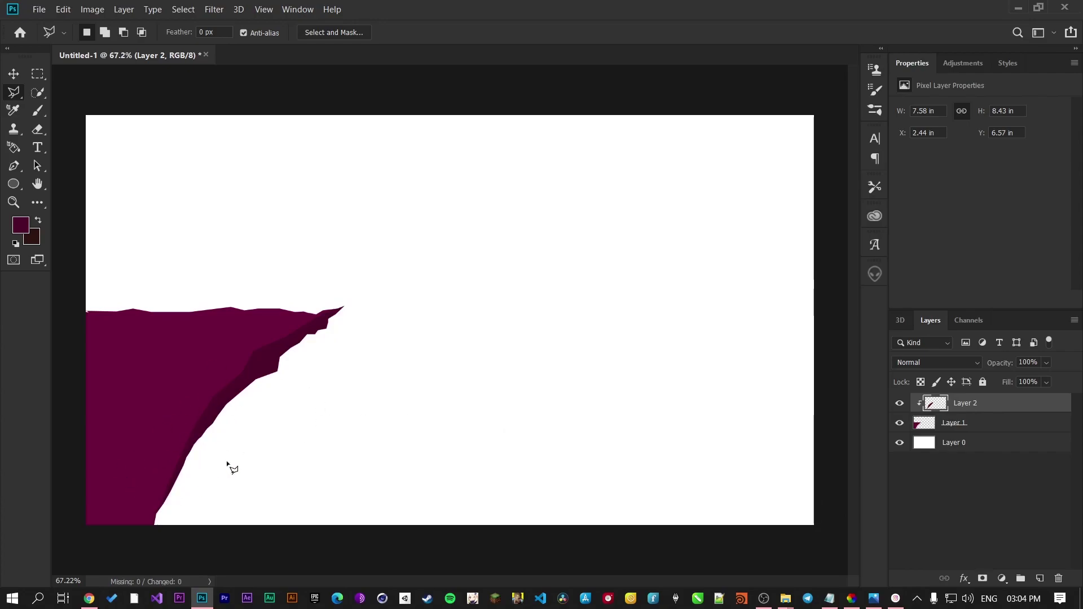
right_click(973, 427)
left_click(824, 412)
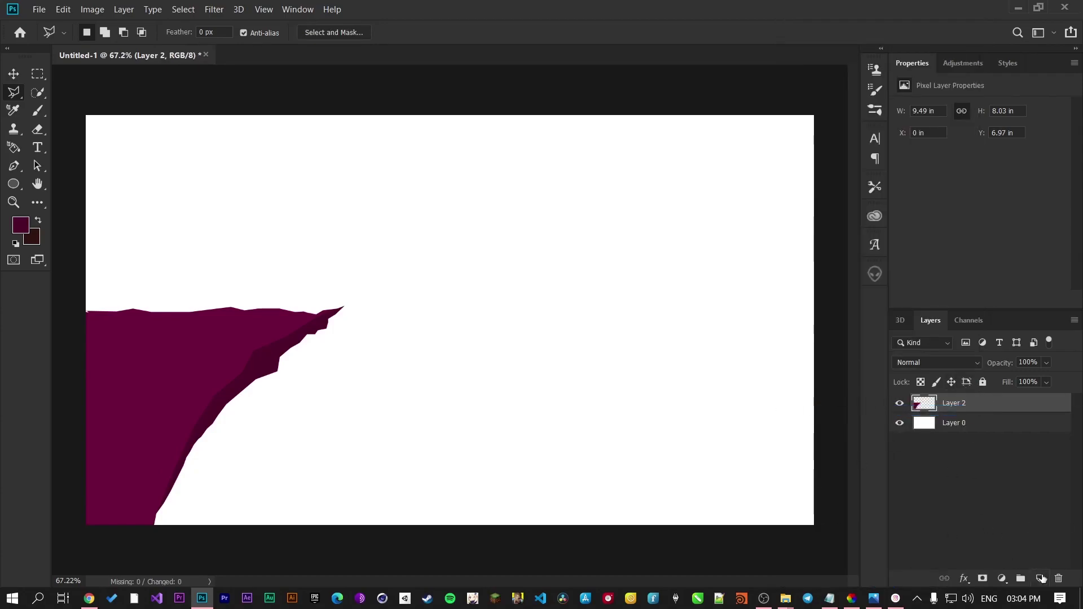
Step: Add a new layer between the merged cliff layer and the white background layer, and make it active
left_click(1040, 578)
left_click_drag(963, 432, 963, 412)
left_click(968, 423)
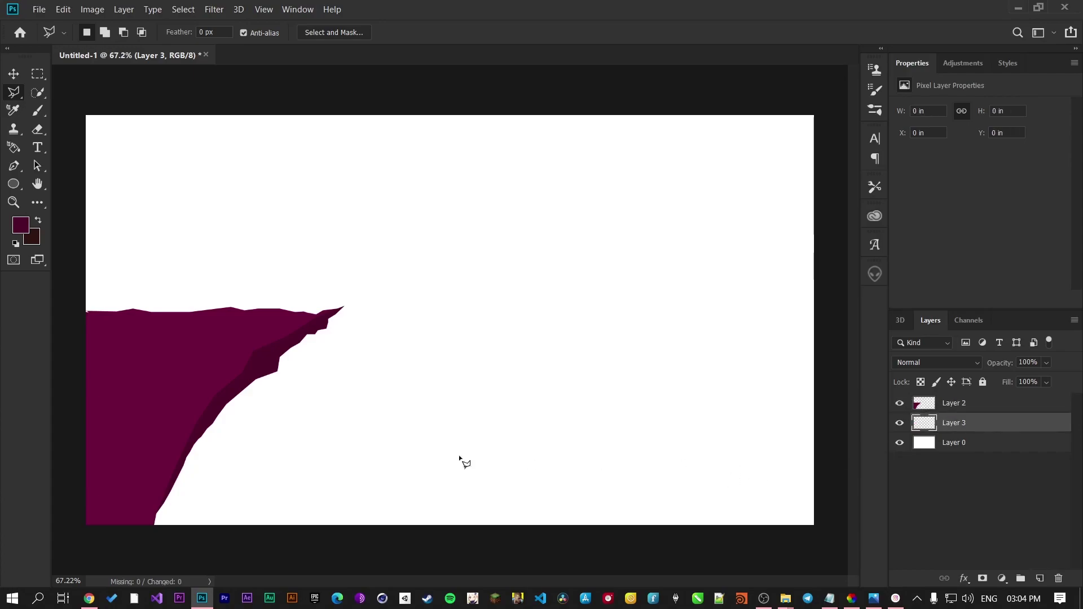
Step: Copy color E's hex code B80969 from Adobe Color in the browser and set it as Photoshop's foreground color
left_click(89, 598)
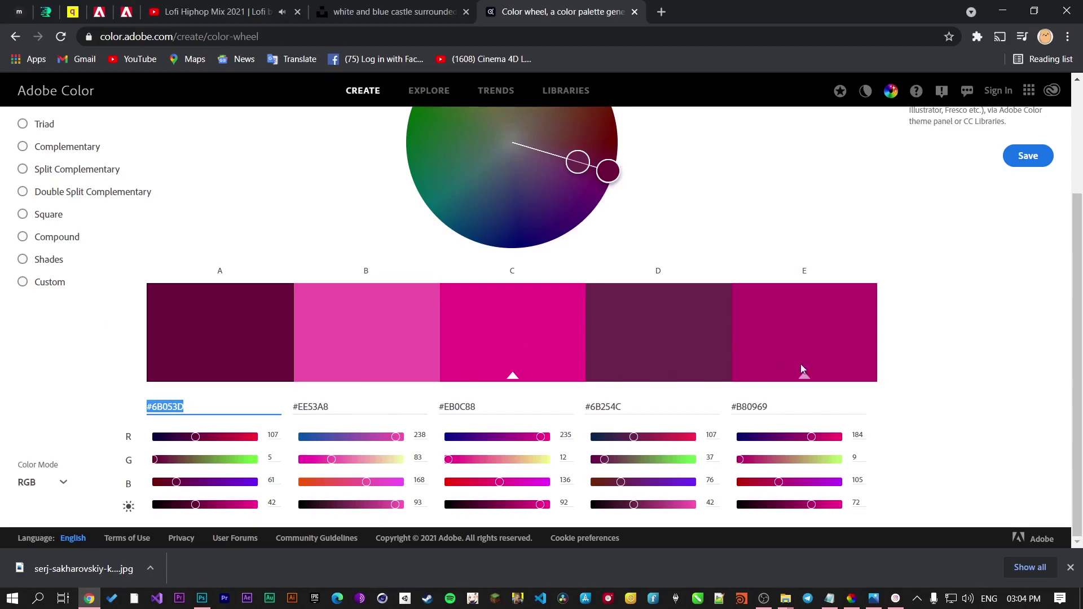
left_click(838, 361)
left_click_drag(778, 406, 736, 405)
key("ctrl+c")
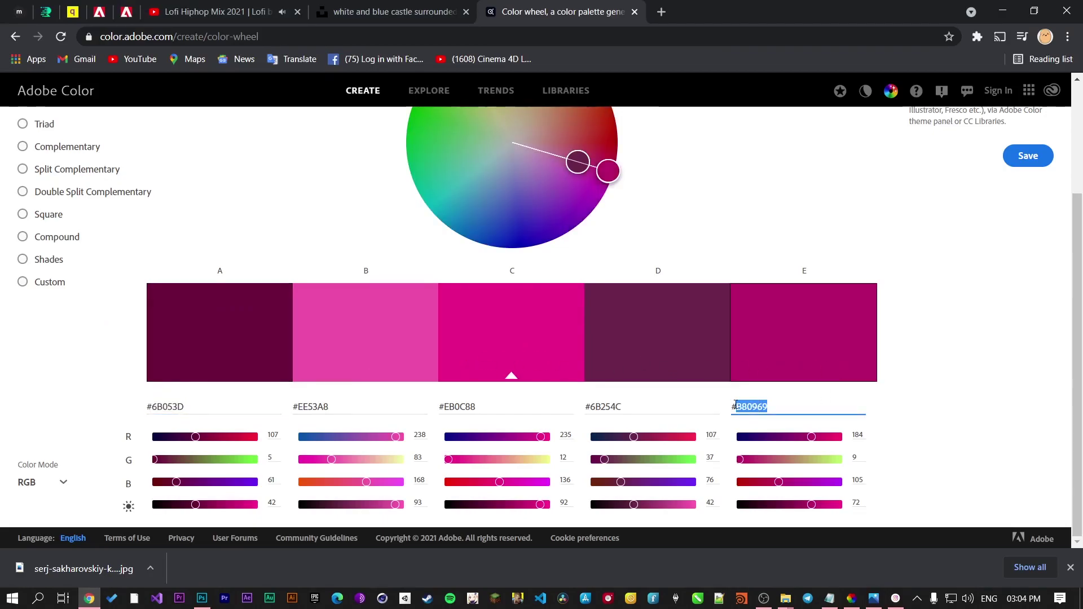
left_click(202, 598)
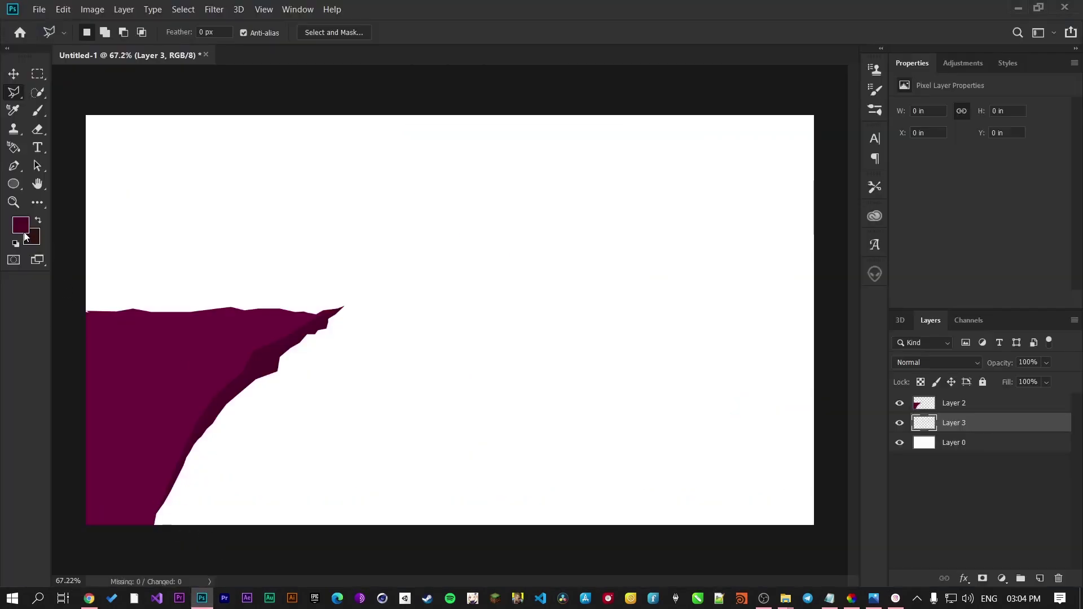
left_click(23, 233)
key("ctrl+v")
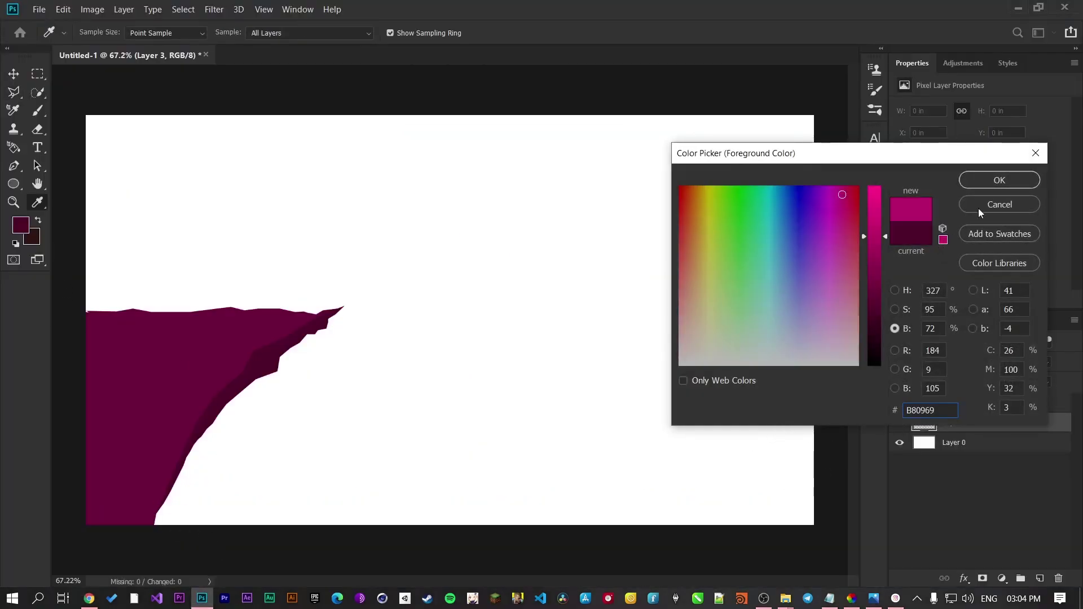
left_click(1003, 184)
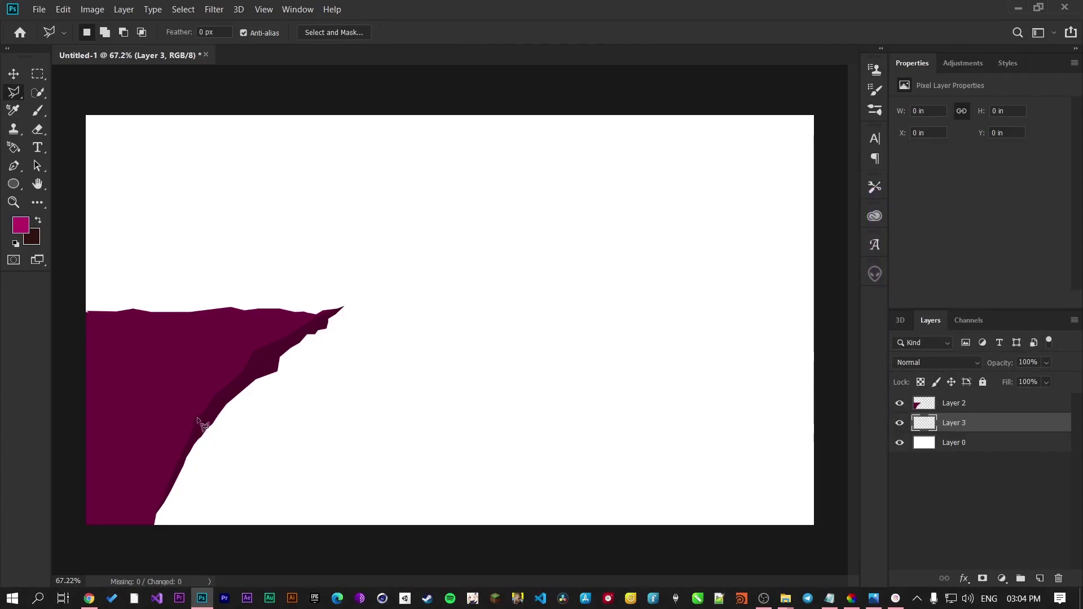
Step: Hide the cliff layer and outline a mountain ridge across the canvas down to its bottom edge with the freehand Lasso
left_click(900, 403)
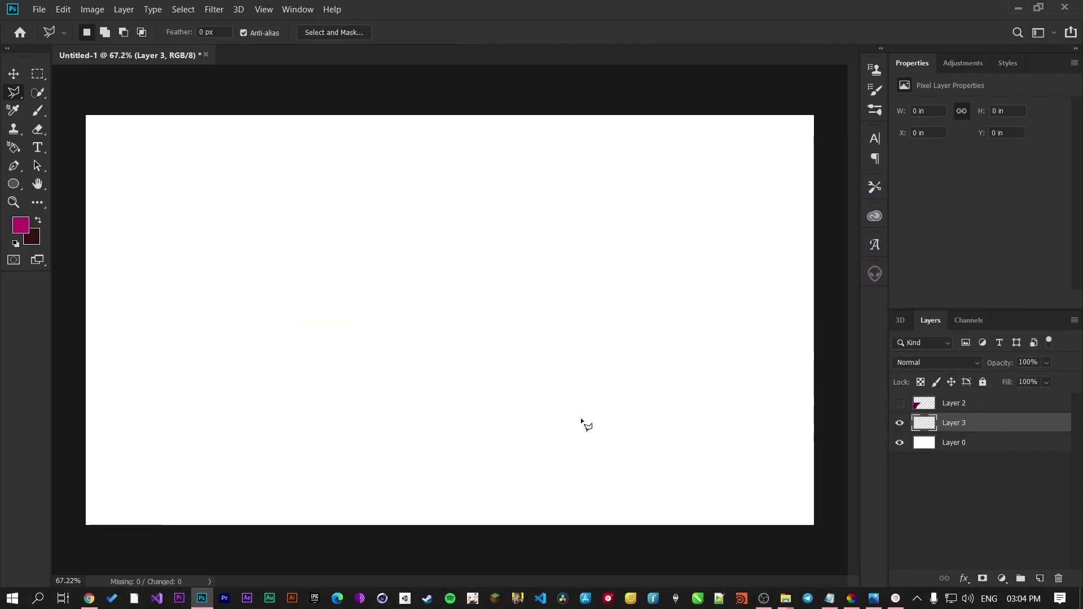
left_click(76, 459)
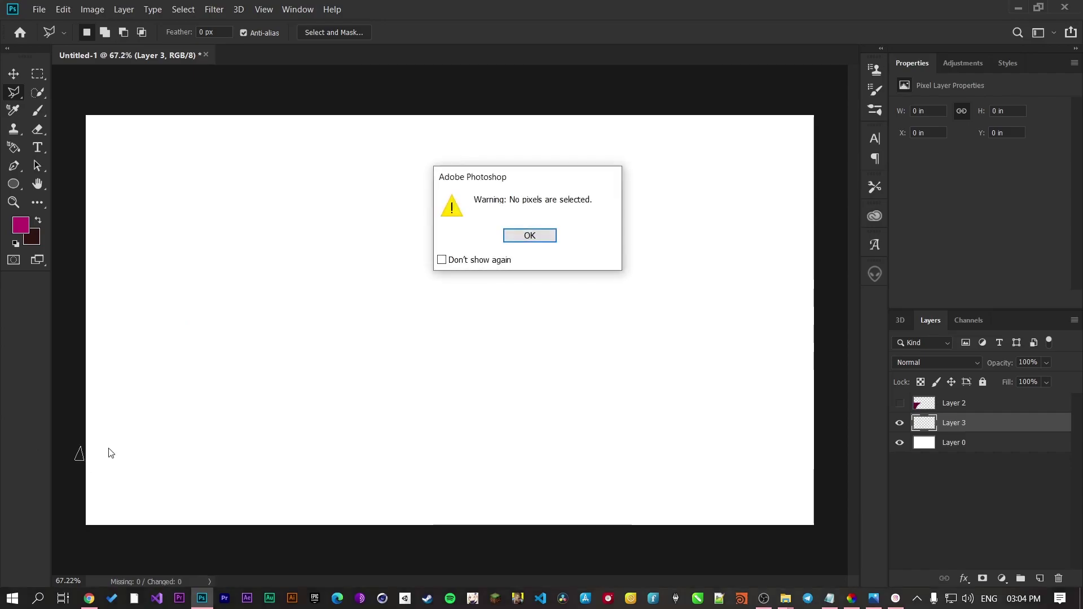
left_click(520, 236)
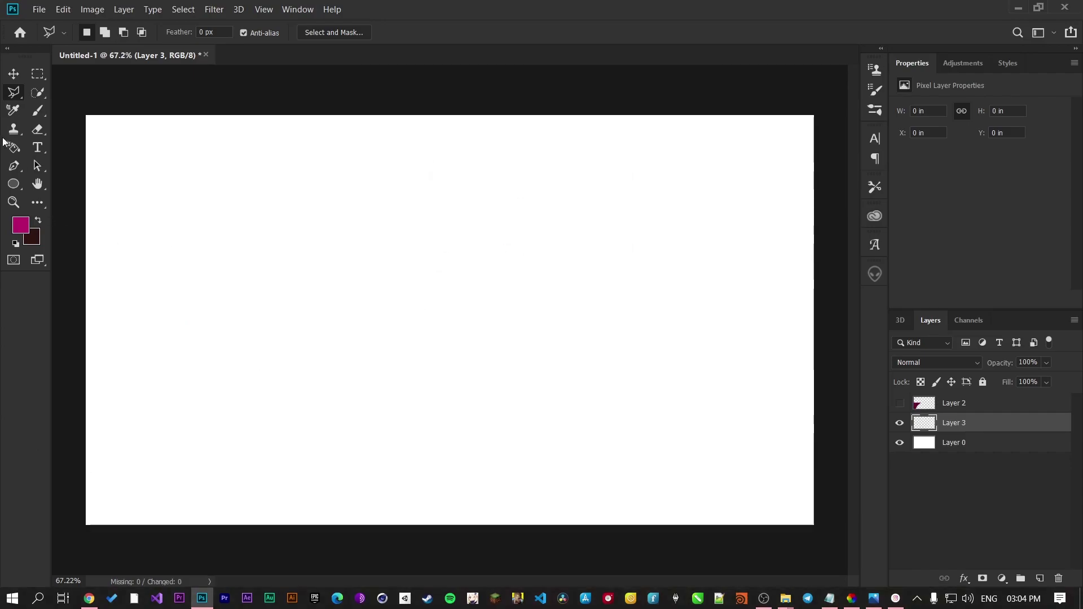
right_click(22, 96)
left_click(56, 90)
left_click_drag(225, 351, 286, 287)
mouse_move(359, 285)
left_mouse_down()
mouse_move(454, 333)
mouse_move(622, 349)
mouse_move(752, 384)
mouse_move(829, 369)
mouse_move(841, 512)
mouse_move(831, 532)
mouse_move(701, 552)
mouse_move(476, 562)
mouse_move(86, 549)
left_mouse_up()
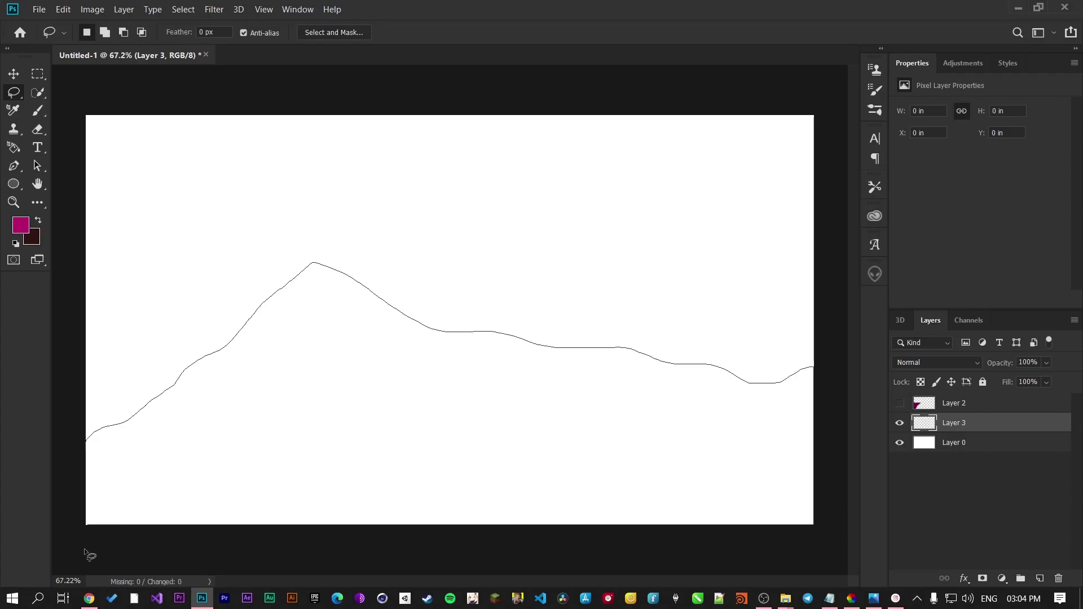
left_click_drag(82, 506, 86, 442)
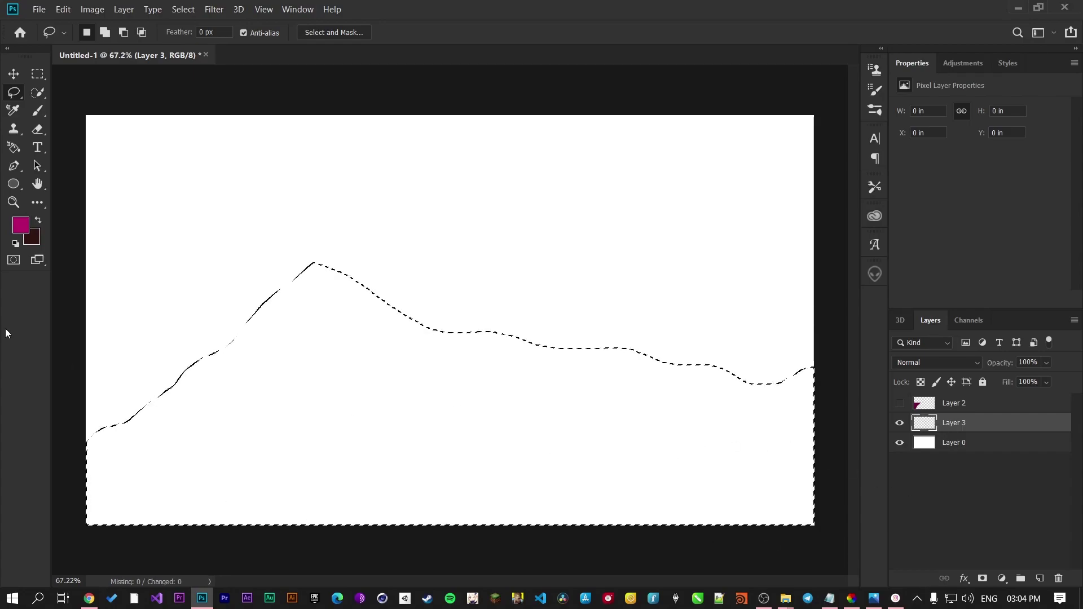
Step: Fill the mountain selection on Layer 3 with the Foreground Color, show the cliff layer again, and deselect
right_click(279, 370)
left_click(350, 287)
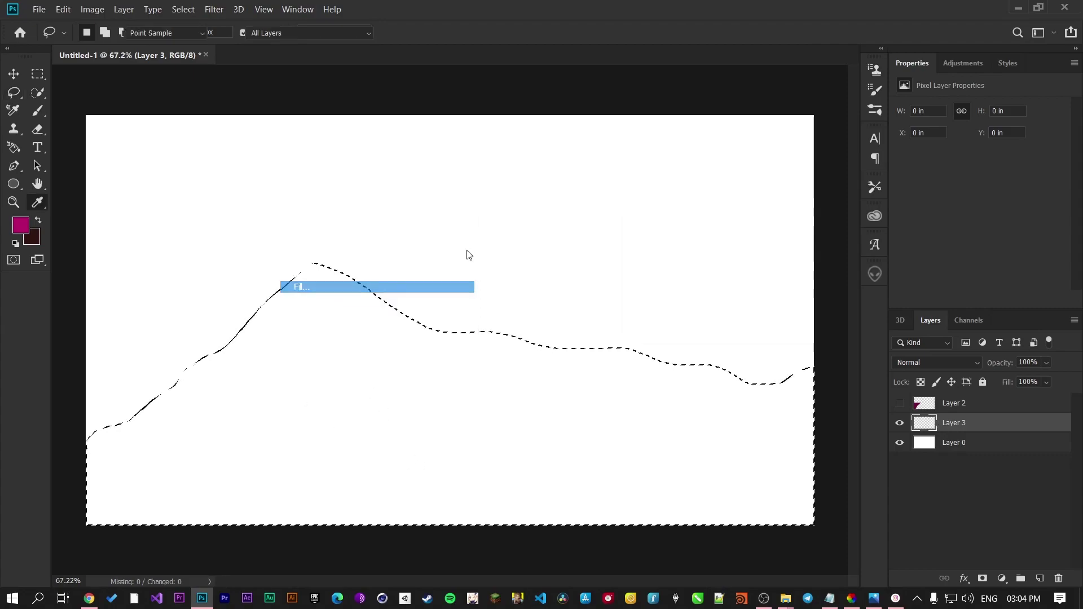
left_click(840, 237)
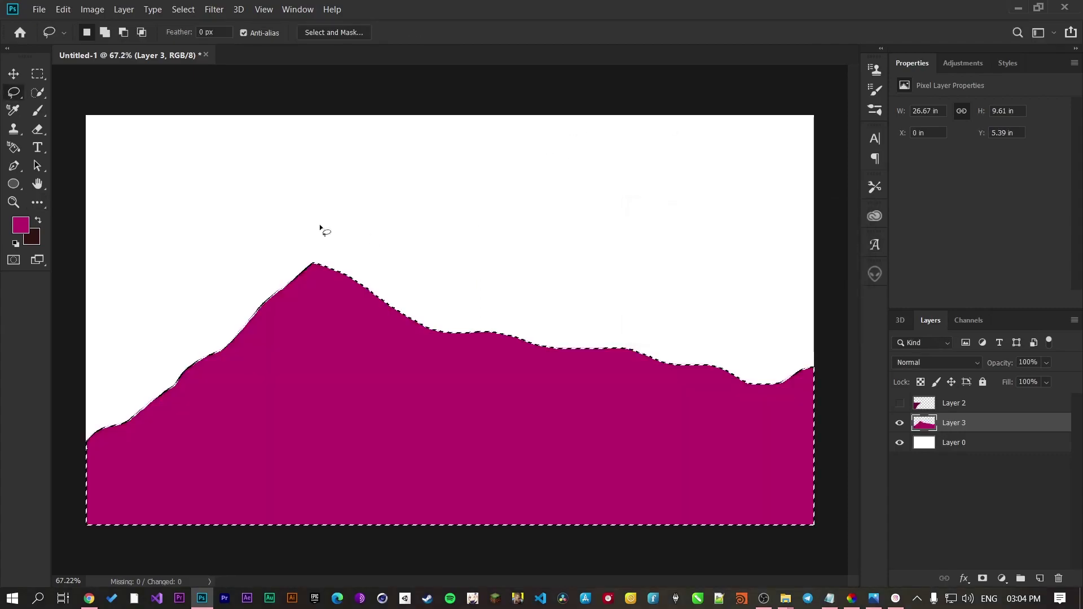
left_click(899, 404)
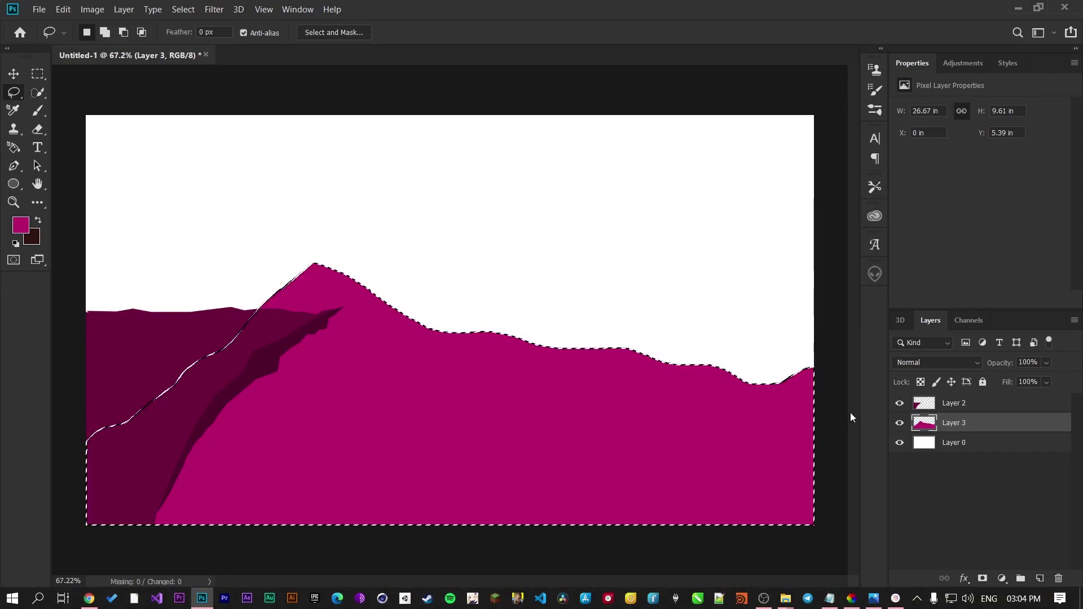
left_click(316, 395)
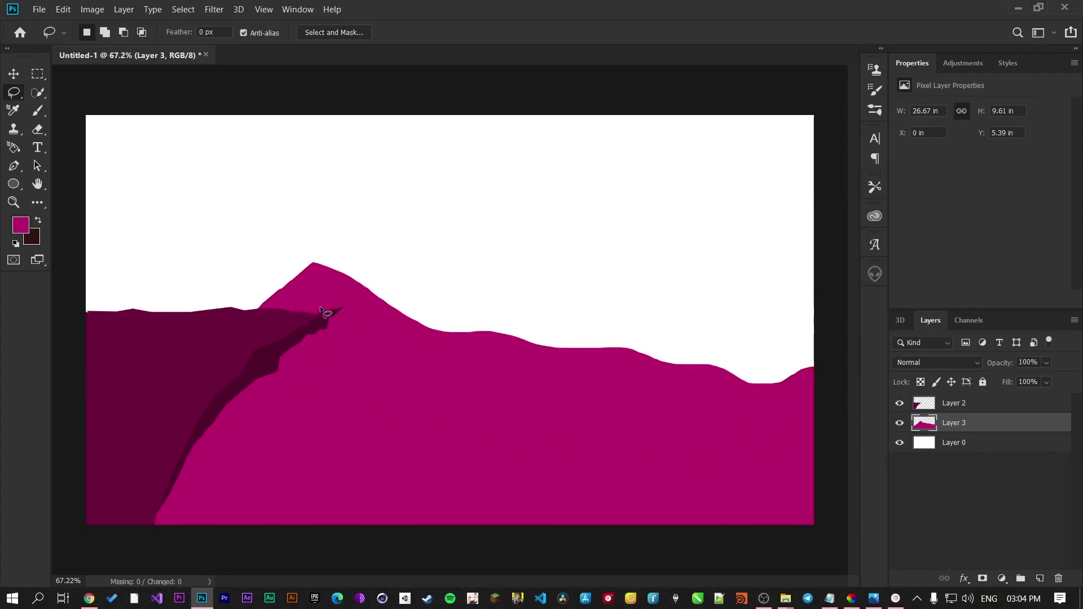
Step: Set the mountain layer's opacity to 98%
mouse_move(1004, 366)
left_mouse_down()
mouse_move(946, 365)
mouse_move(1021, 367)
mouse_move(1011, 367)
left_mouse_up()
type("85")
key("Return")
Step: Lasso the mountain's left and central part along a curved slope, delete it to leave only the right-hand hill, and deselect
mouse_move(512, 527)
left_mouse_down()
mouse_move(219, 544)
mouse_move(59, 534)
mouse_move(1, 495)
mouse_move(62, 297)
mouse_move(98, 234)
mouse_move(387, 238)
mouse_move(529, 267)
mouse_move(699, 337)
mouse_move(724, 371)
left_mouse_up()
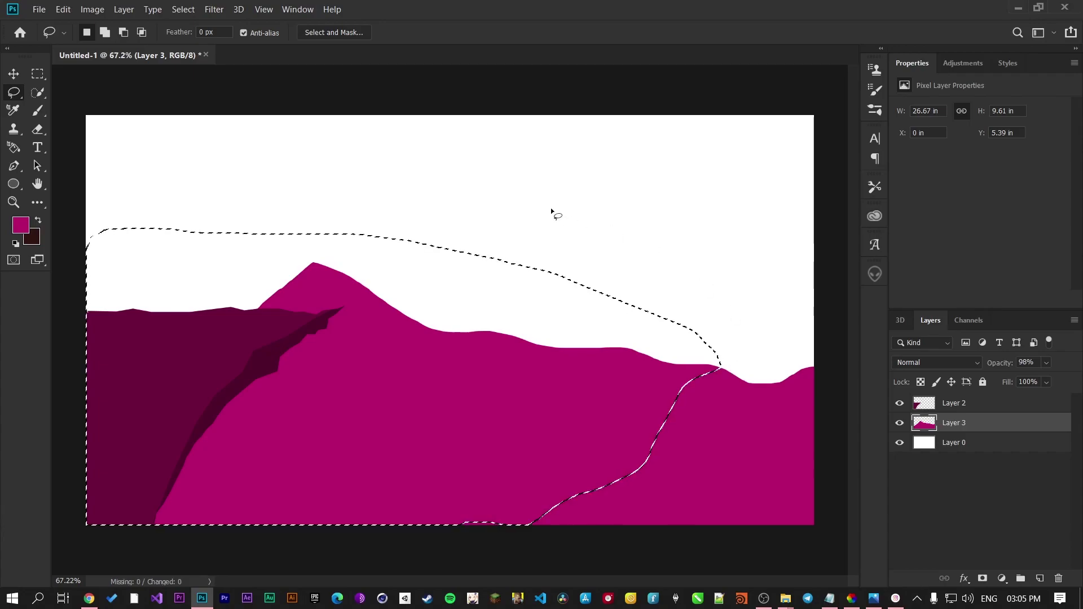
key("Delete")
key("ctrl+d")
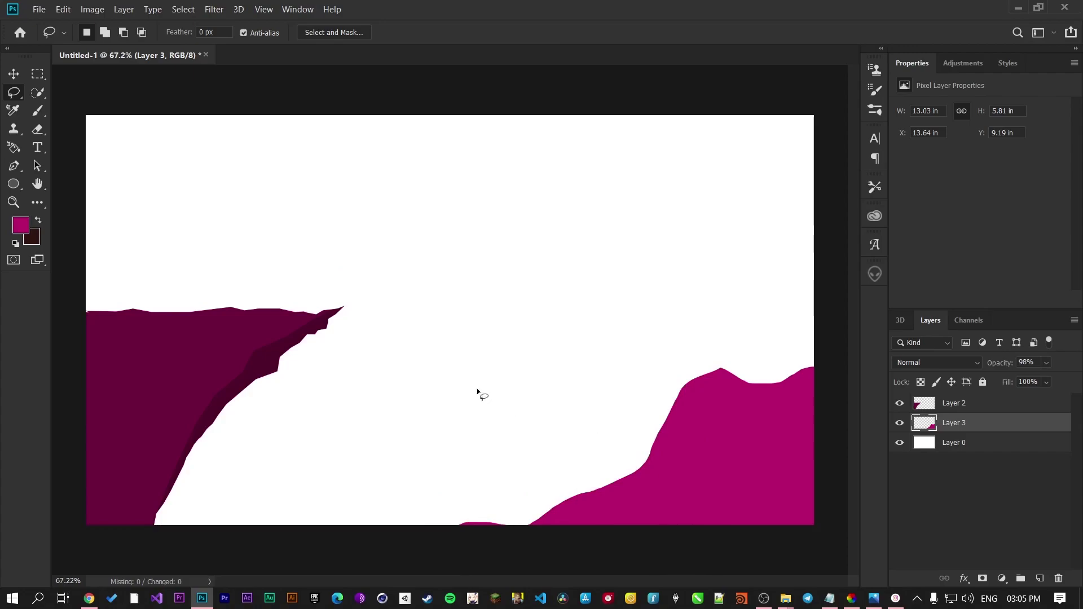
Step: Add a new layer and place it directly beneath Layer 3, above the white background layer
left_click(1039, 579)
left_click_drag(959, 424, 969, 451)
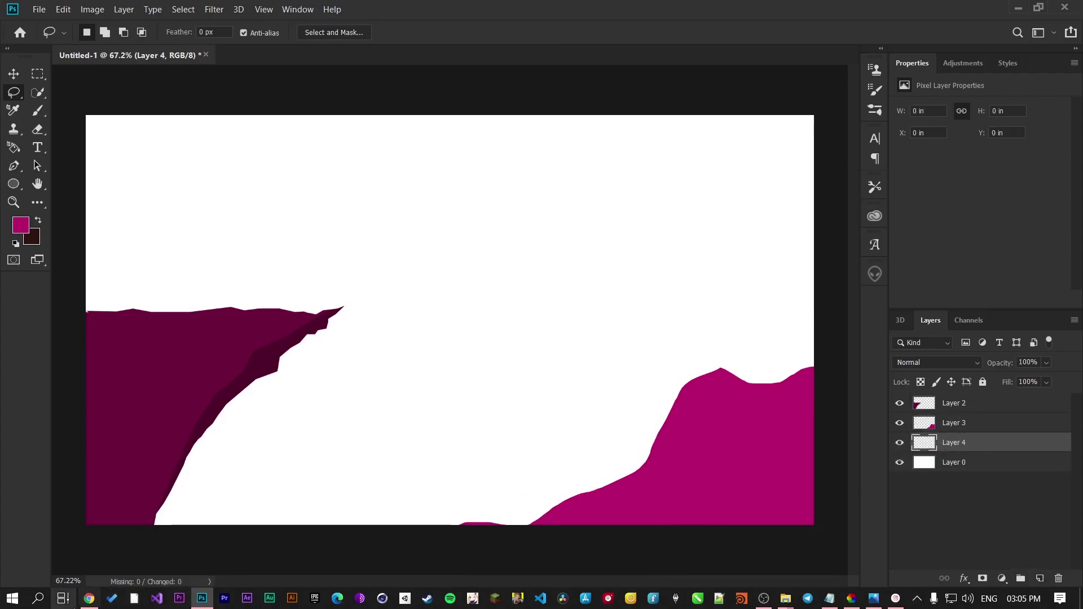
Step: Copy color C's hex code EB0C88 from Adobe Color in the browser and return to Photoshop
left_click(88, 598)
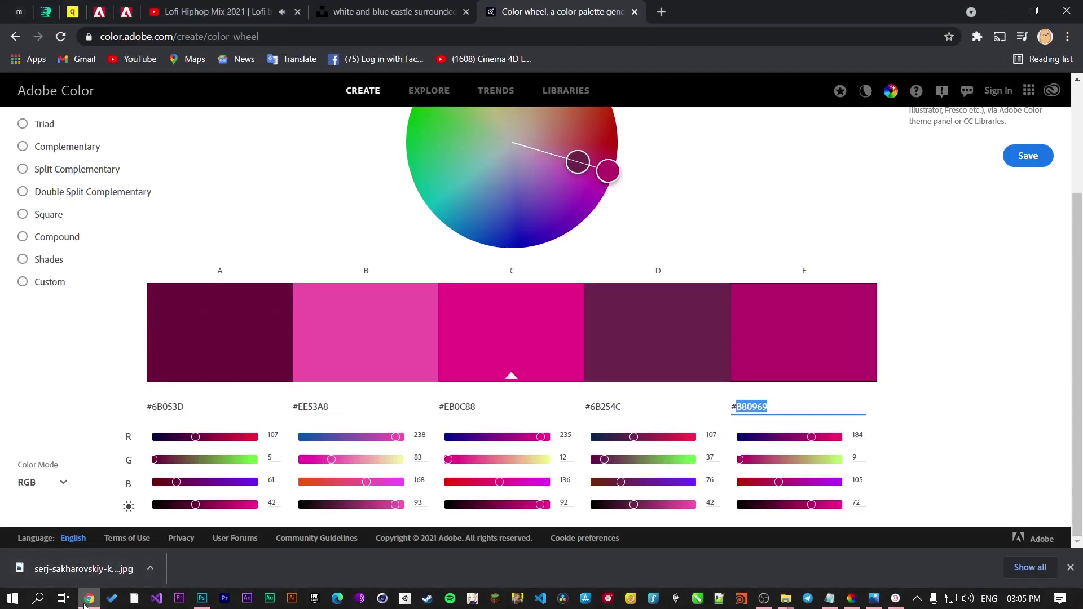
left_click(89, 598)
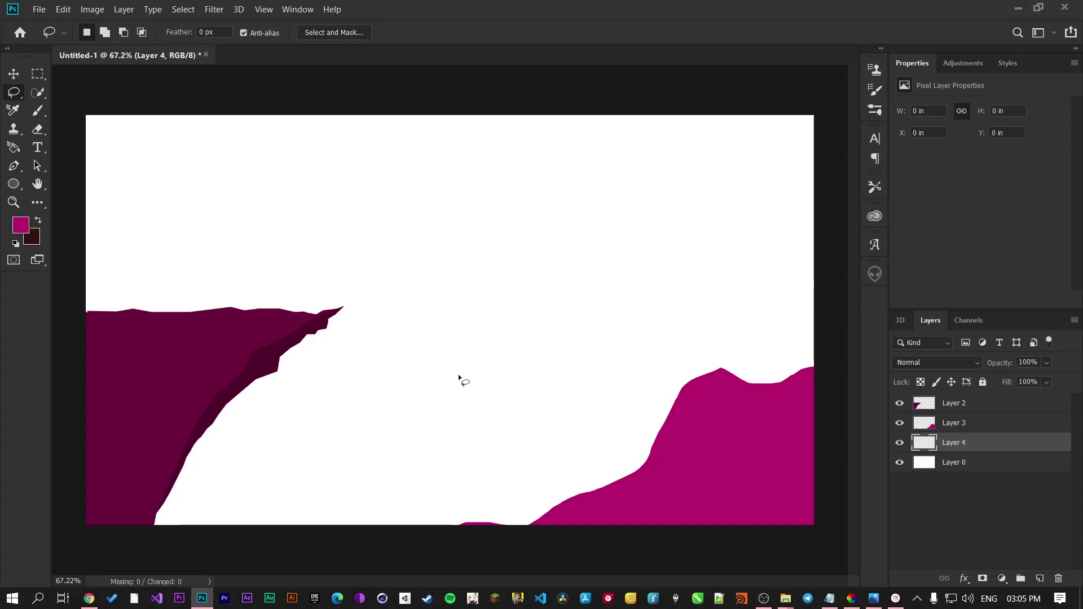
left_click(90, 598)
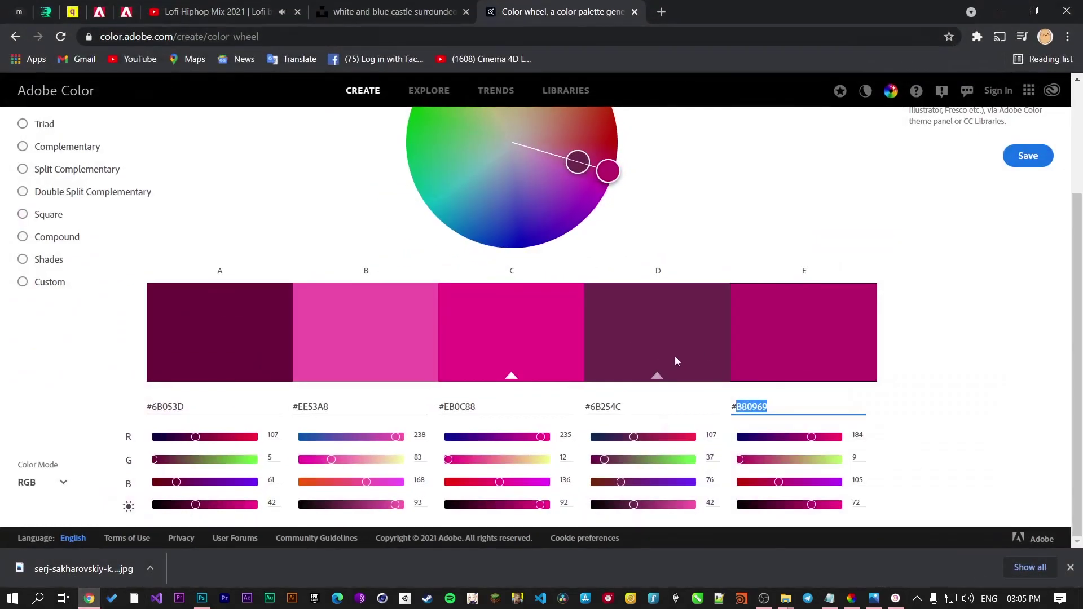
left_click(514, 410)
left_click_drag(480, 405, 445, 399)
key("ctrl+c")
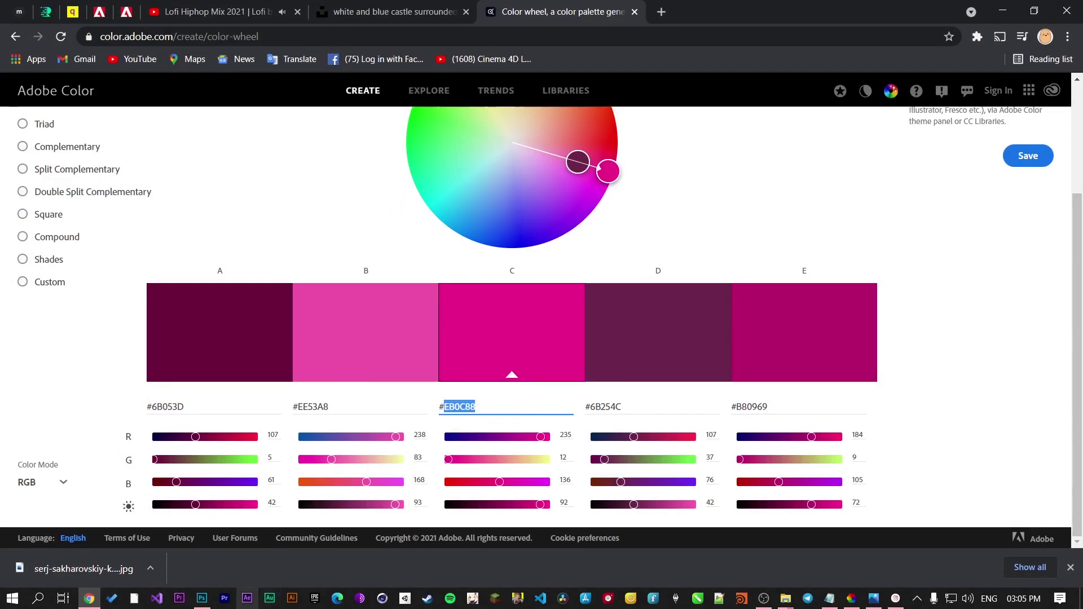
key("alt+Tab")
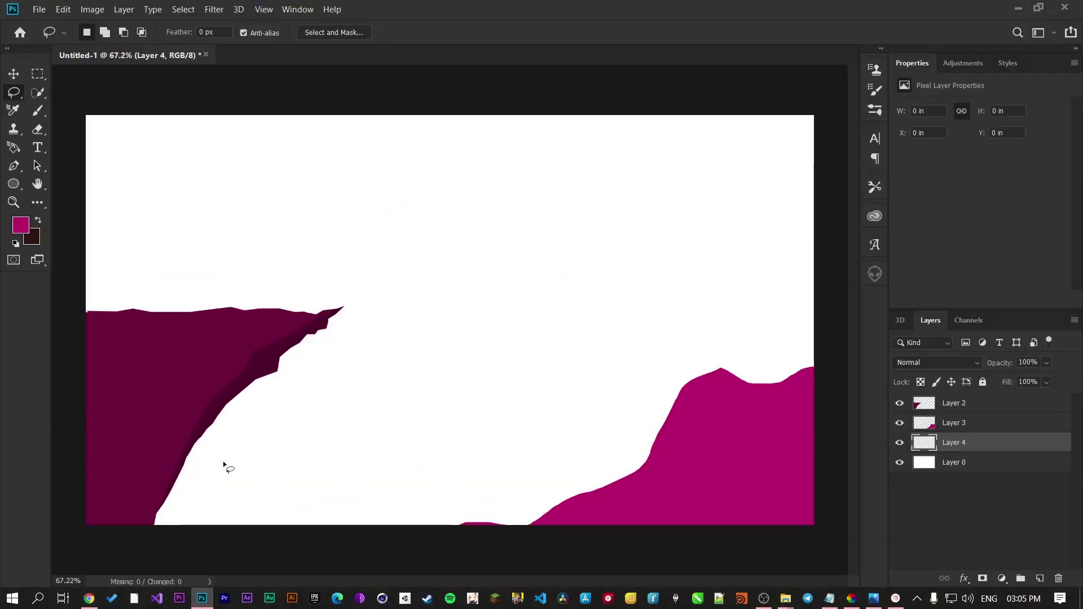
Step: On Layer 4, outline a low wavy hill between the cliff and the right-hand hill with the Lasso, and fill it with the Foreground Color
mouse_move(159, 462)
left_mouse_down()
mouse_move(488, 417)
mouse_move(698, 413)
mouse_move(712, 476)
mouse_move(651, 557)
mouse_move(356, 593)
mouse_move(222, 574)
mouse_move(154, 537)
mouse_move(136, 507)
mouse_move(162, 455)
left_mouse_up()
right_click(377, 481)
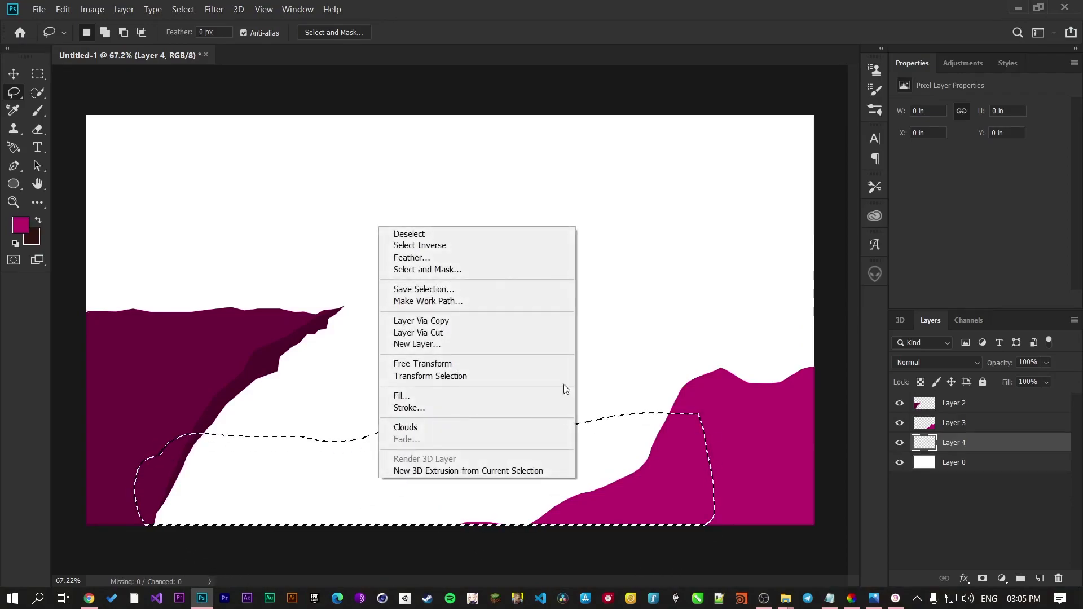
left_click(475, 390)
left_click(838, 238)
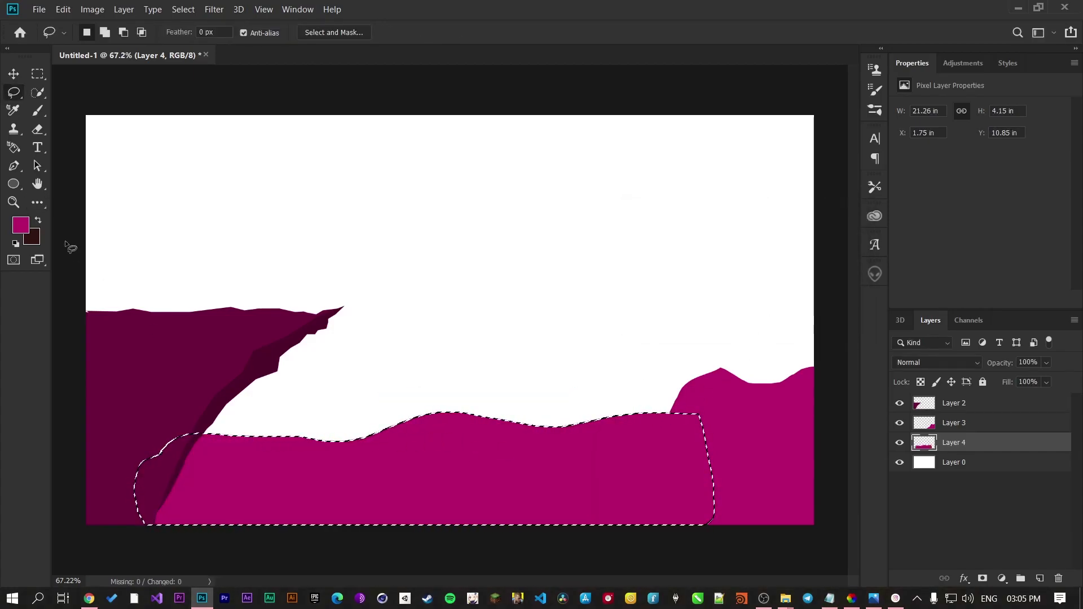
Step: Set the foreground color to the copied hex code EB0C88
key("i")
left_click(21, 226)
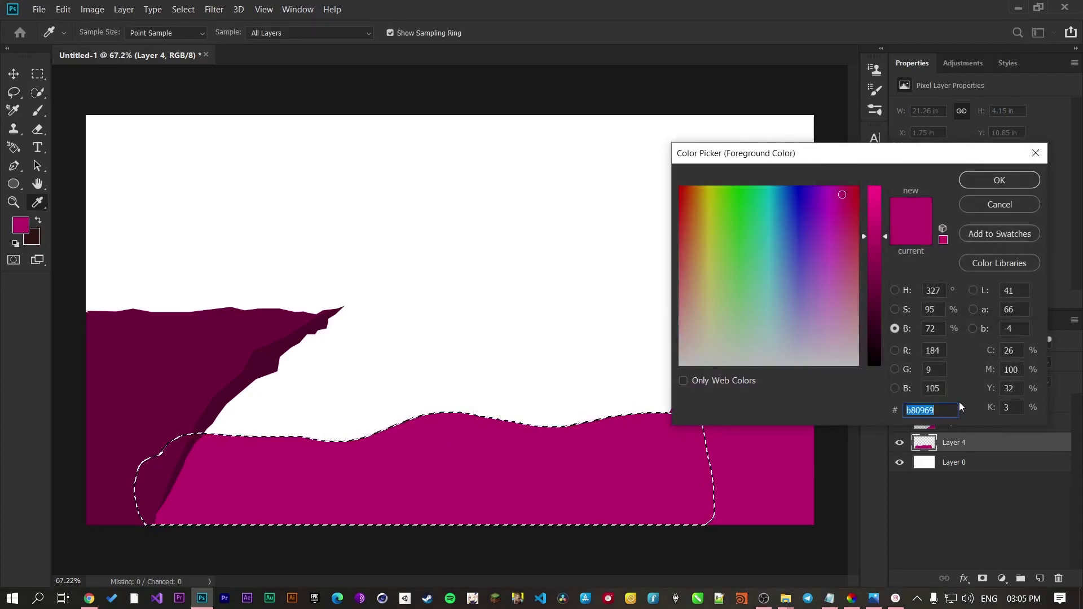
key("ctrl+v")
left_click(1021, 178)
Step: Refill the wavy hill selection with the new Foreground Color at Normal mode and 100% opacity, and deselect it
key("l")
right_click(613, 422)
left_click(649, 385)
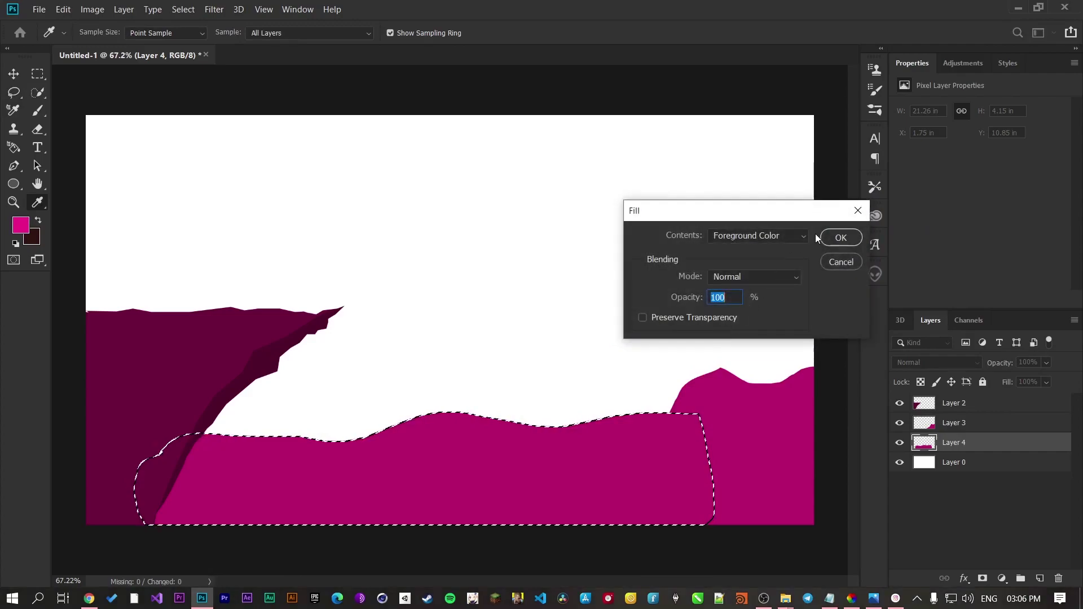
left_click(836, 237)
key("ctrl+d")
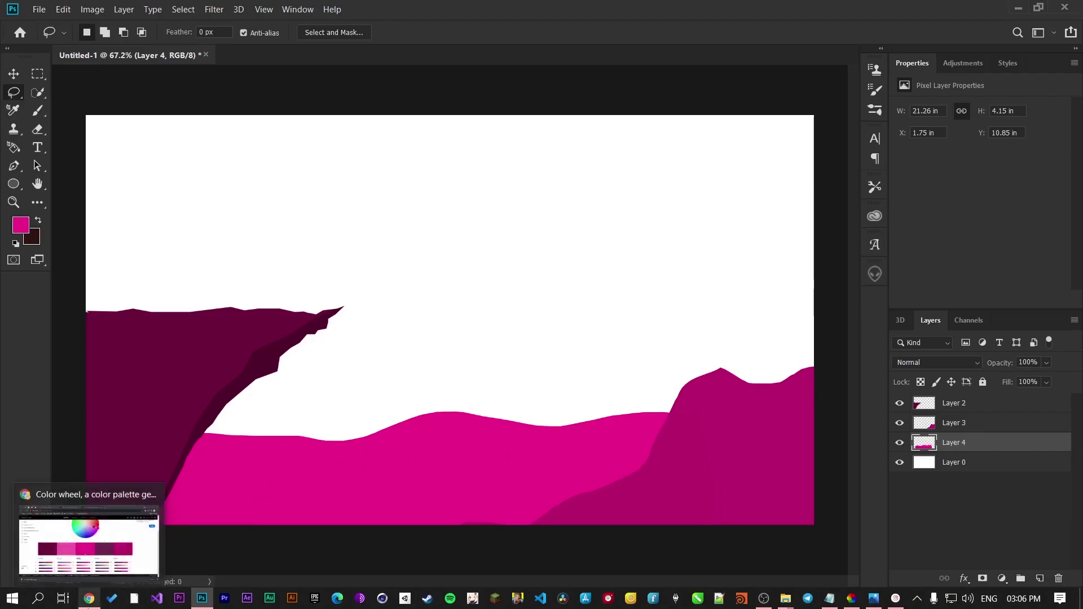
Step: Copy color B's hex code EE53A8 from Adobe Color in the browser, return to Photoshop, and set it as the foreground color
left_click(89, 598)
left_click_drag(369, 406, 299, 410)
key("ctrl+c")
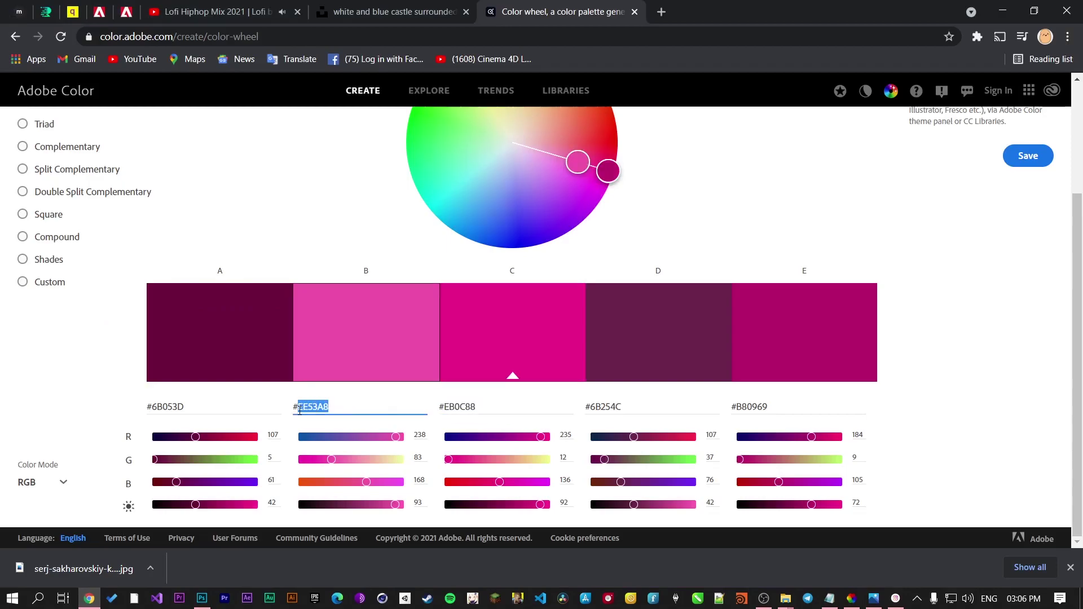
left_click(201, 599)
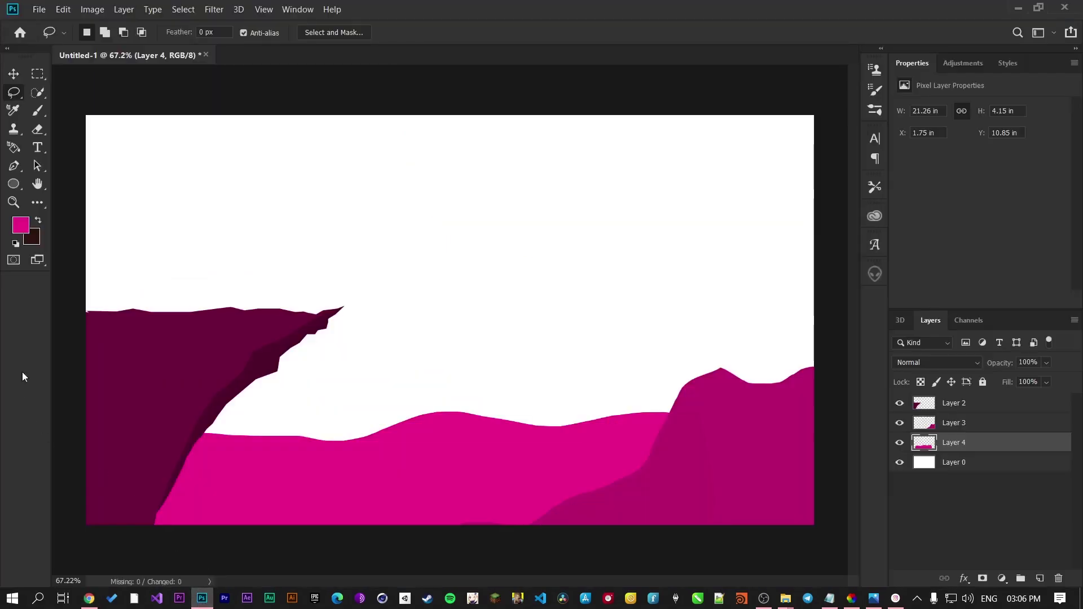
left_click(20, 226)
key("ctrl+v")
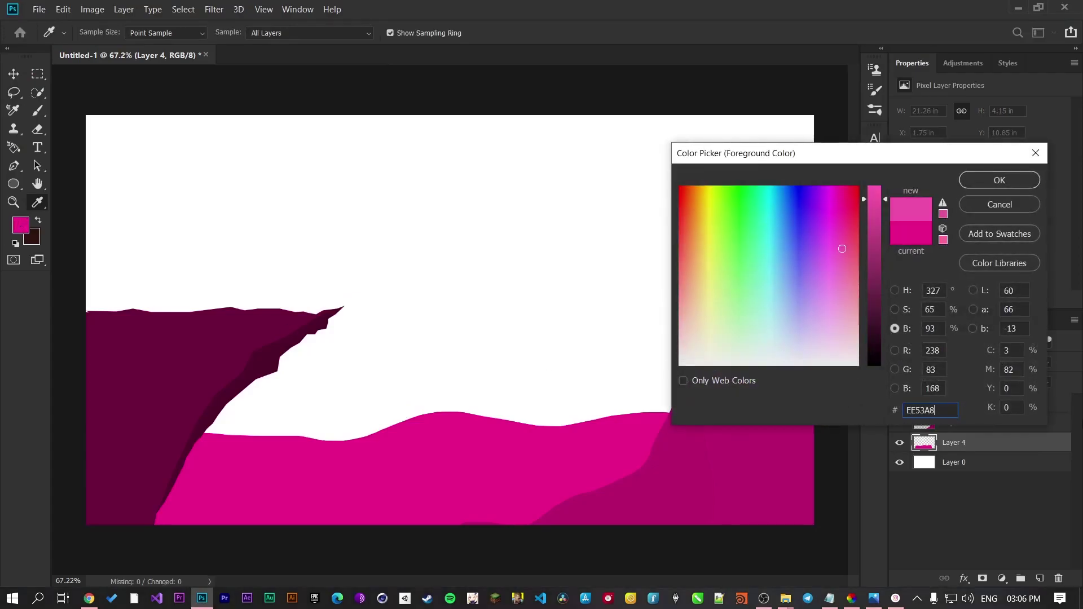
left_click(974, 181)
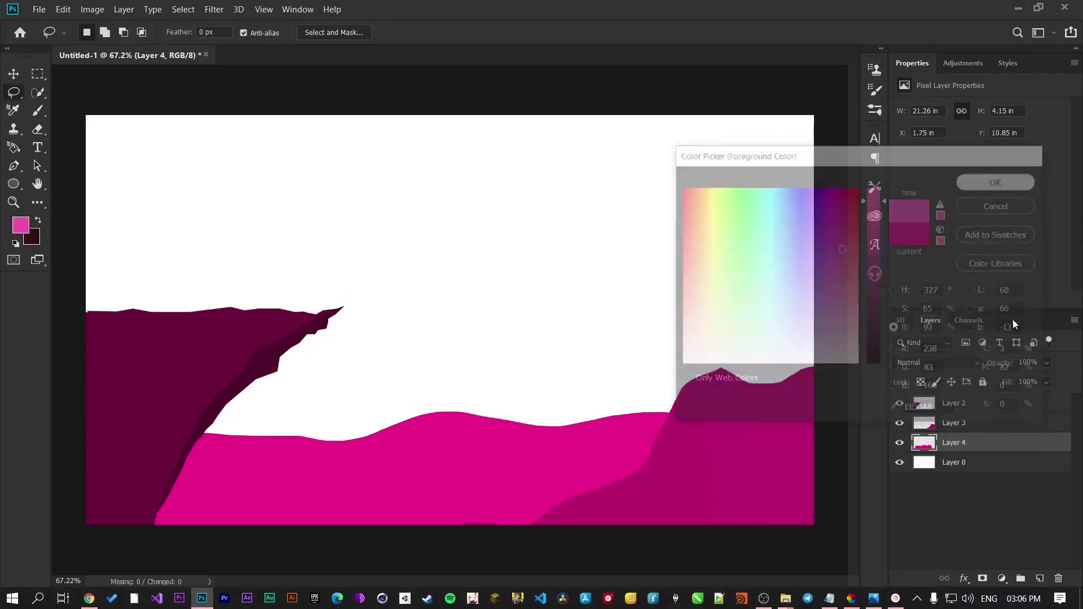
Step: Create a new layer below Layer 4 and outline a tall, sharply peaked mountain behind the hills with the Lasso
left_click(1038, 581)
left_click_drag(948, 439, 952, 472)
mouse_move(228, 441)
left_mouse_down()
mouse_move(311, 392)
mouse_move(367, 310)
left_mouse_up()
mouse_move(400, 269)
left_mouse_down()
mouse_move(461, 214)
mouse_move(486, 240)
mouse_move(577, 274)
mouse_move(716, 361)
mouse_move(806, 390)
mouse_move(770, 446)
mouse_move(587, 481)
mouse_move(299, 460)
left_mouse_up()
left_click_drag(219, 448, 226, 445)
Step: Fill the mountain selection with the Foreground Color at Normal mode and 100% opacity, and deselect it
right_click(556, 377)
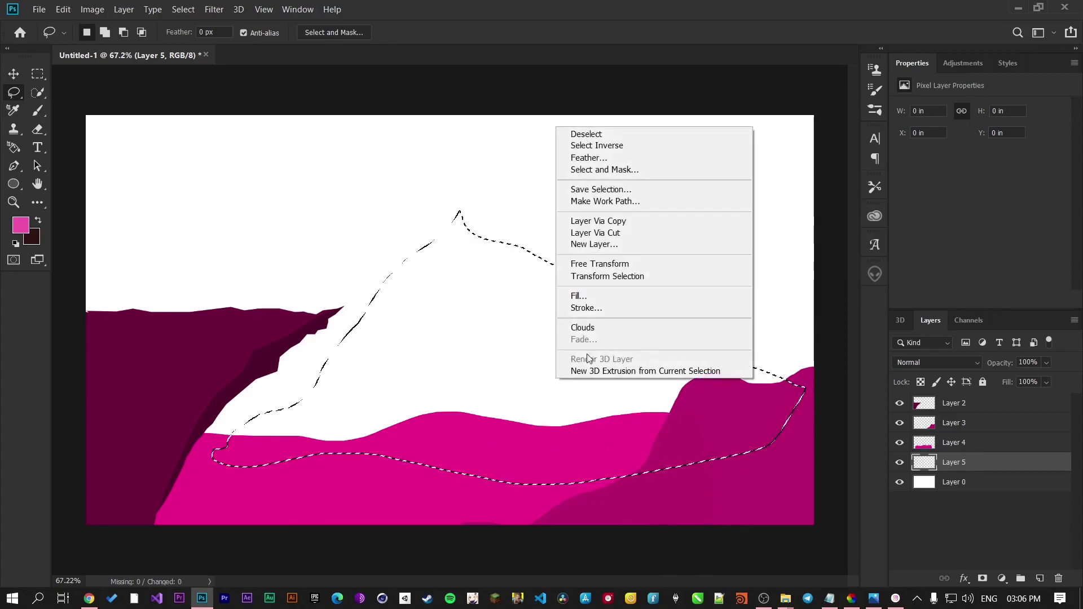
left_click(581, 296)
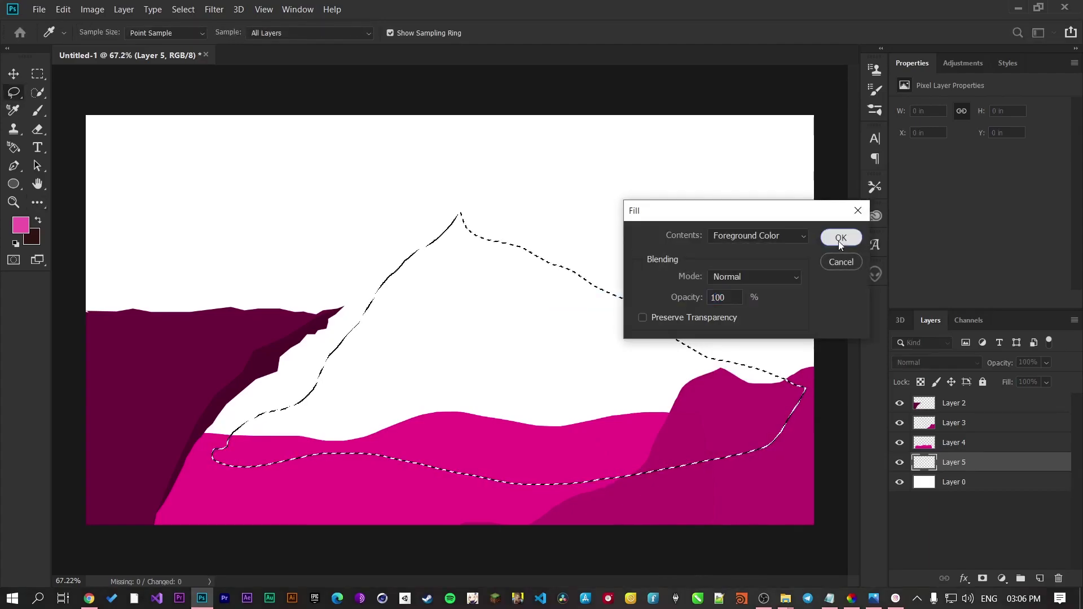
left_click(839, 239)
key("ctrl+d")
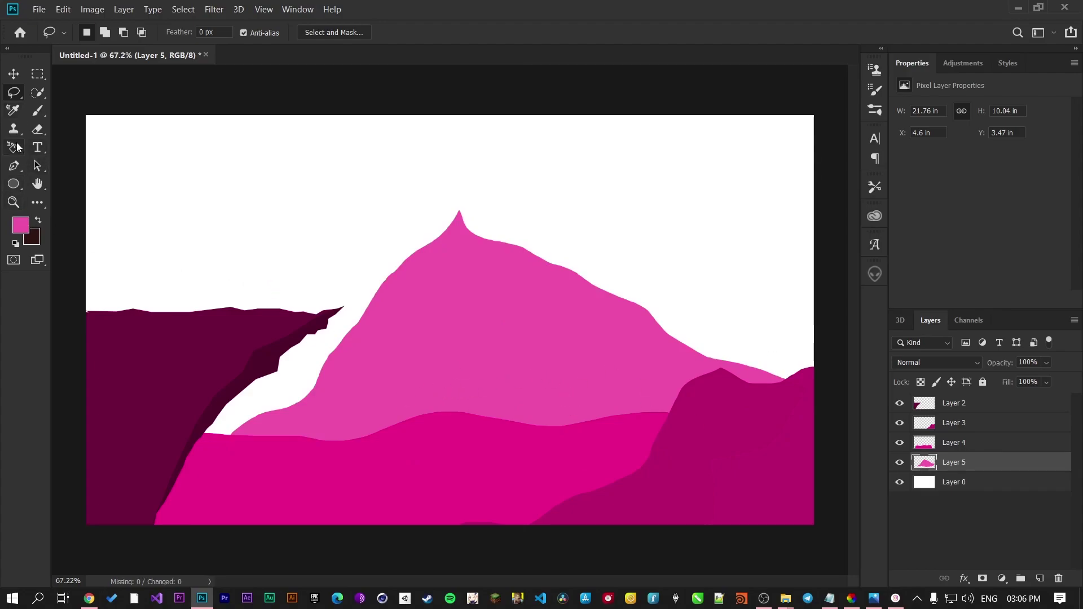
Step: Activate the Brush tool and choose the Tree brush preset
left_click(39, 116)
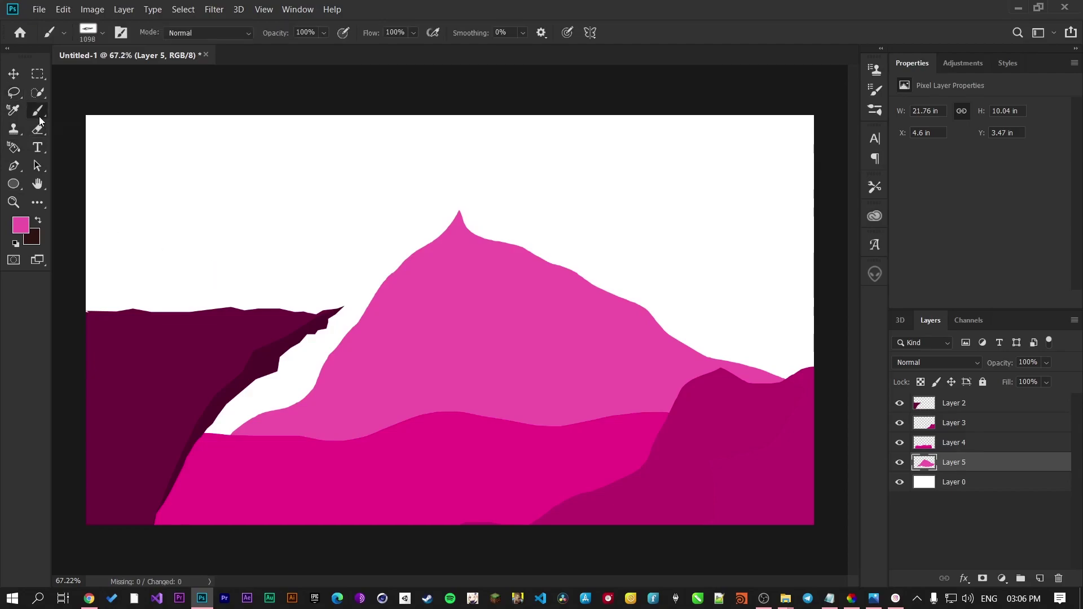
left_click(102, 32)
scroll(121, 197, "up", 3)
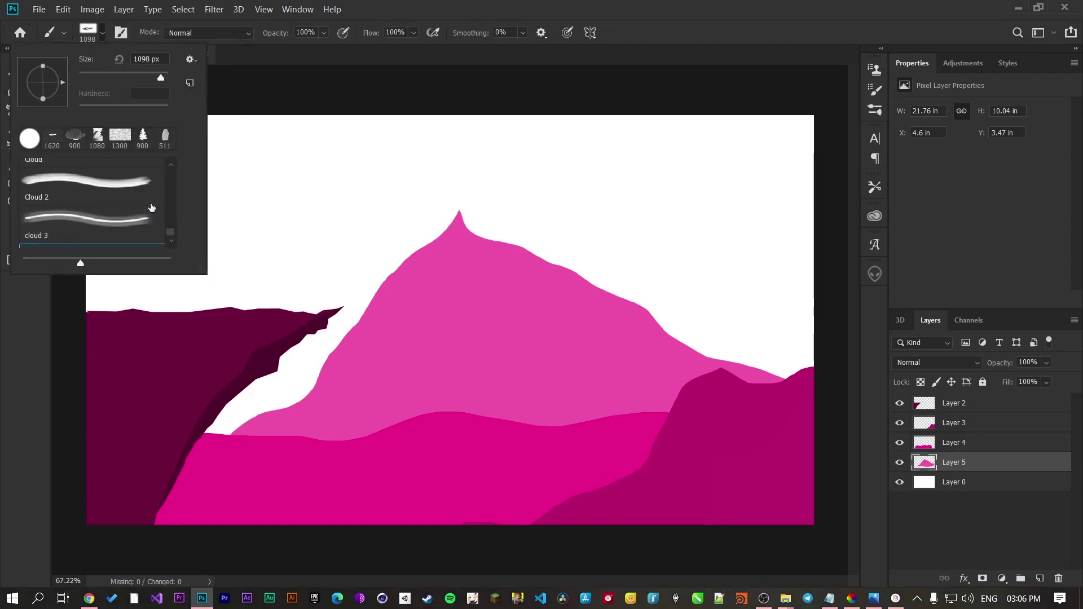
scroll(152, 208, "up", 3)
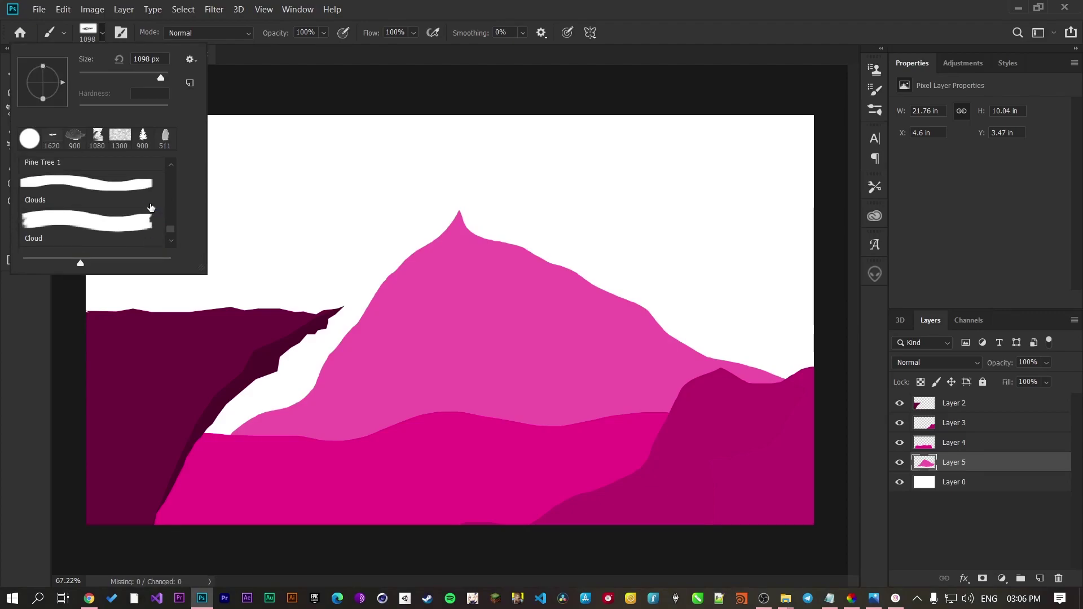
left_click(72, 194)
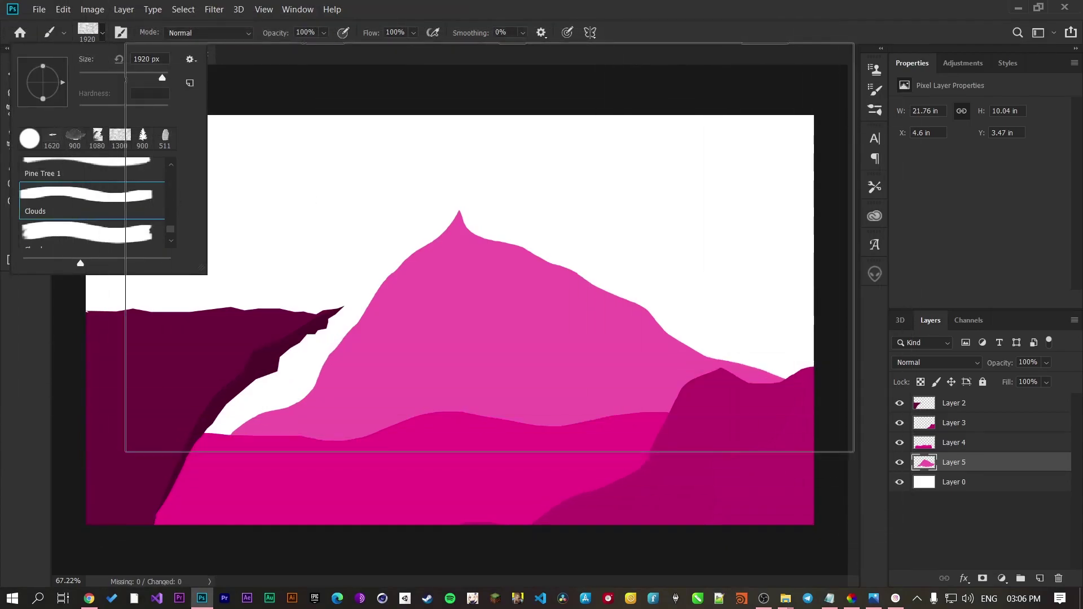
scroll(70, 203, "up", 1)
scroll(71, 203, "up", 3)
left_click(71, 196)
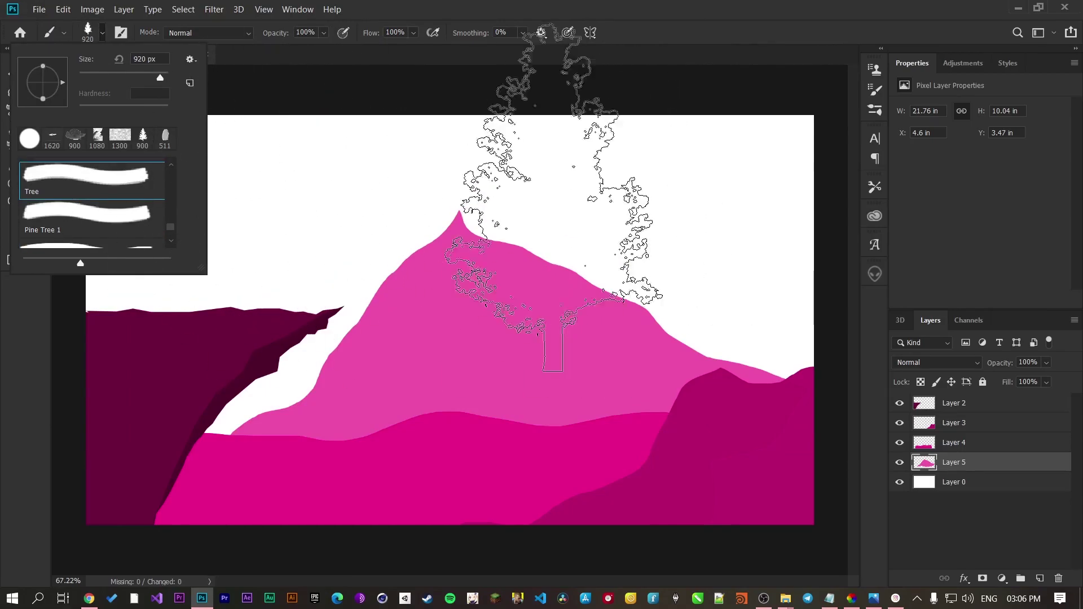
left_click(104, 35)
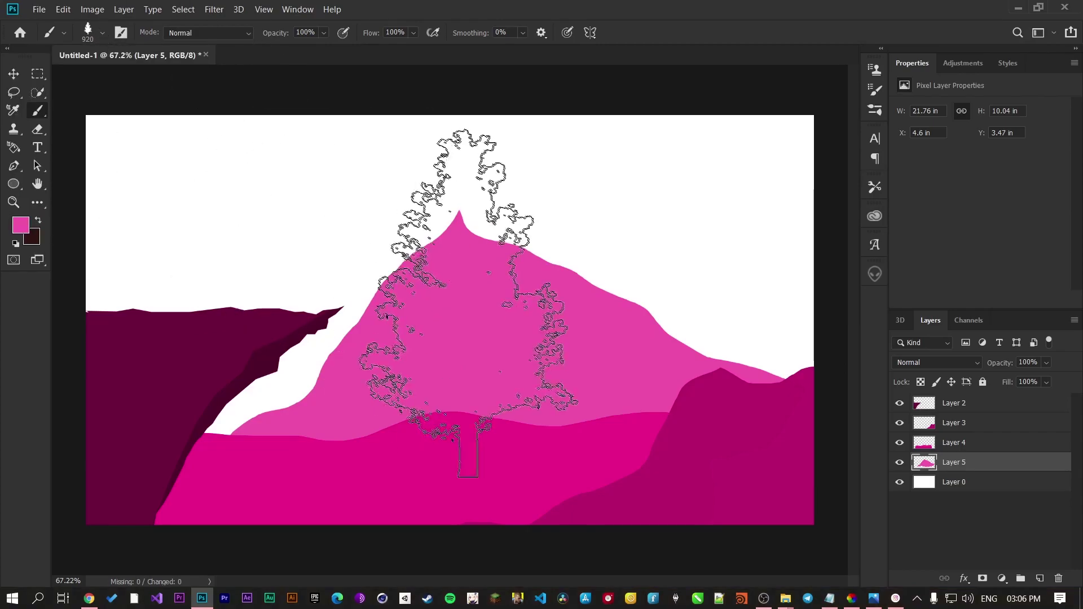
Step: Reduce the Tree brush size to 200 px and swap the colors to make dark brown the foreground color
key("bracketleft")
key("bracketleft")
key("bracketleft")
key("bracketleft")
key("bracketleft")
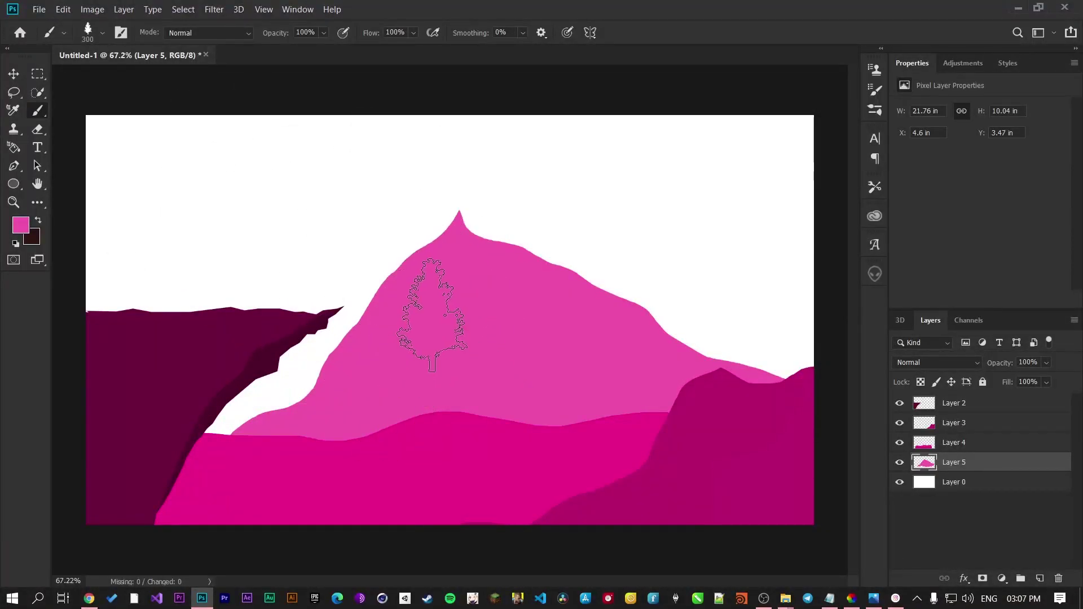
key("bracketleft")
key("bracketleft")
key("bracketleft")
key("bracketleft")
key("bracketleft")
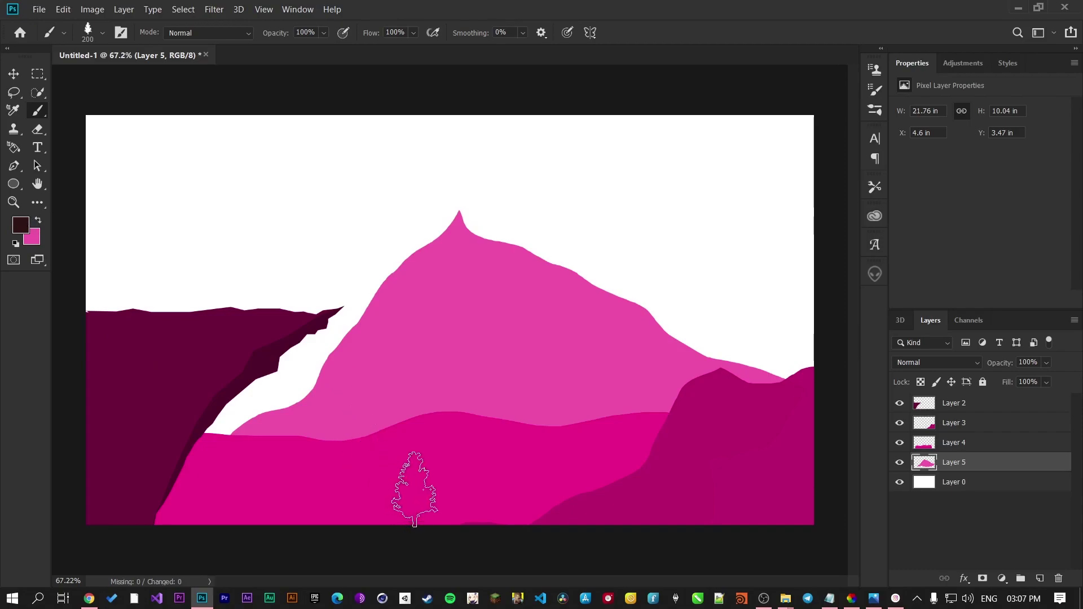
Step: On a new layer between Layer 2 and Layer 3, stamp a row of nine dark brown trees along the bottom of the scene
left_click(1039, 579)
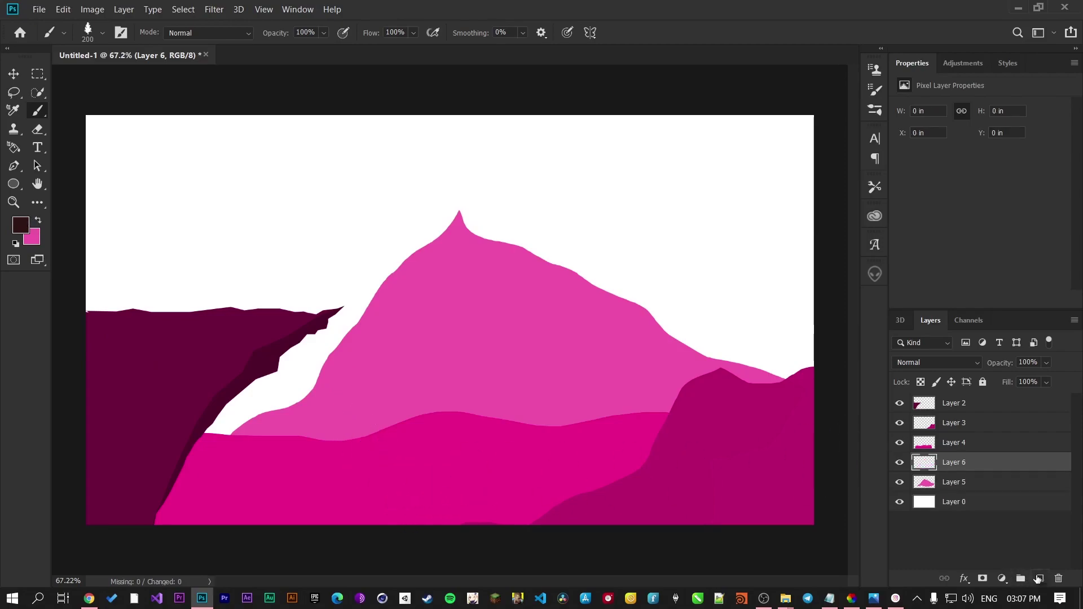
left_click_drag(967, 470, 965, 415)
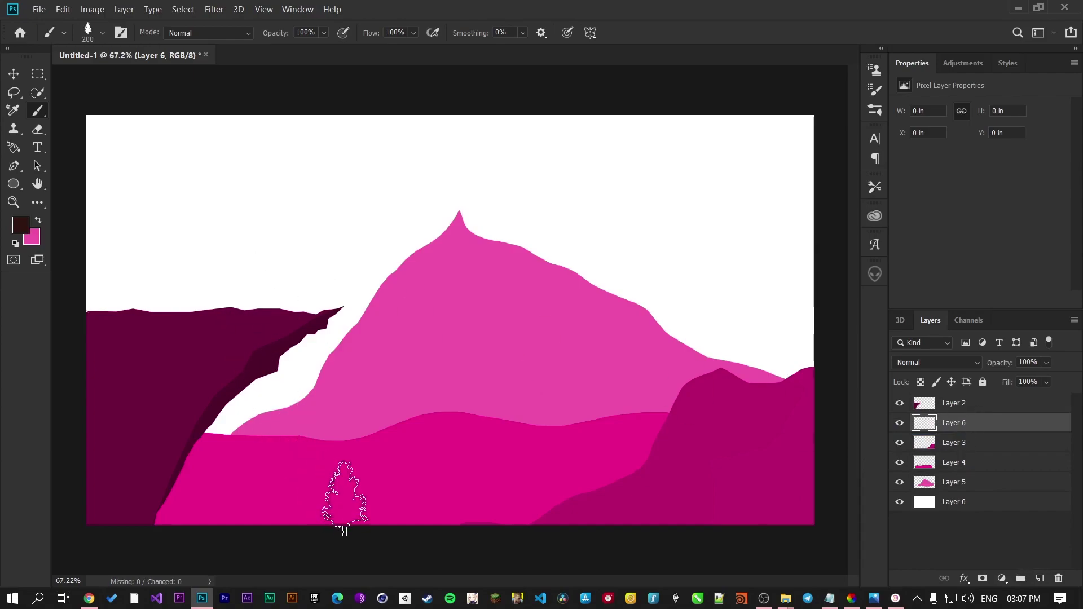
left_click(345, 491)
left_click(398, 490)
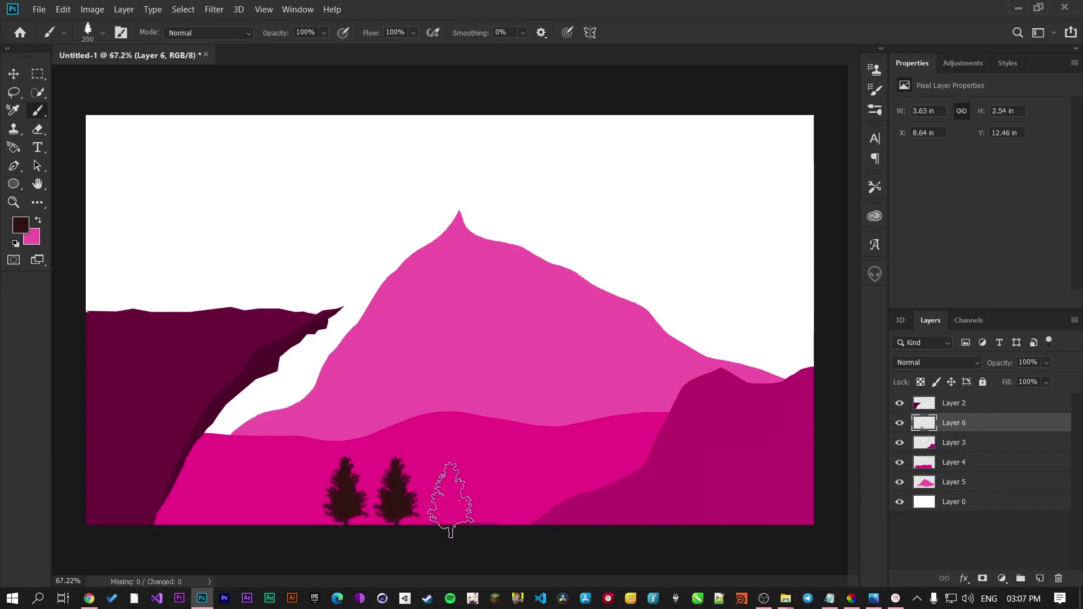
left_click(450, 490)
left_click(505, 496)
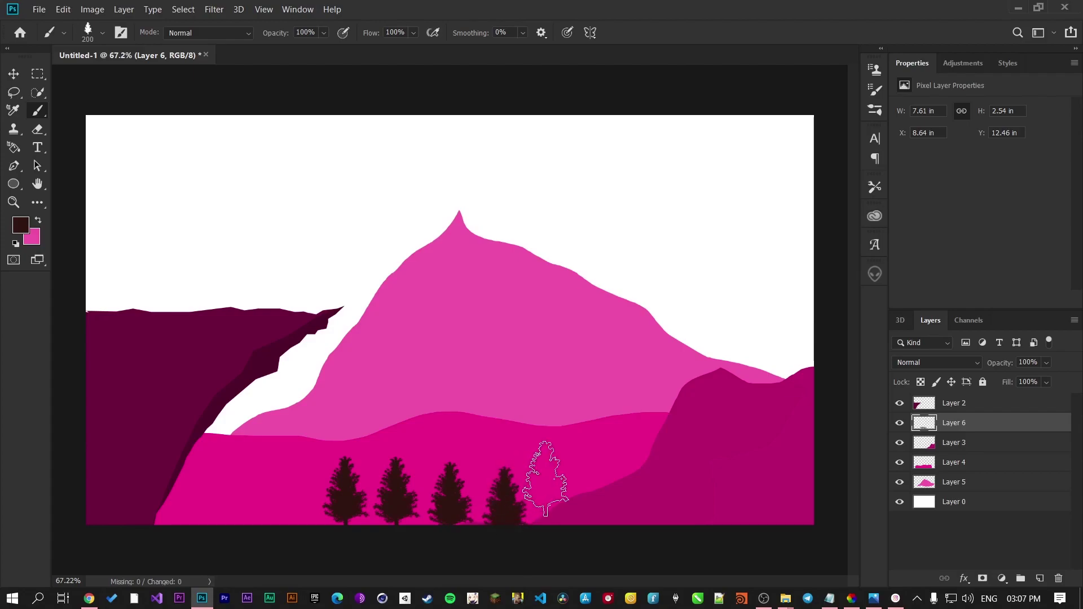
left_click(545, 477)
left_click(549, 496)
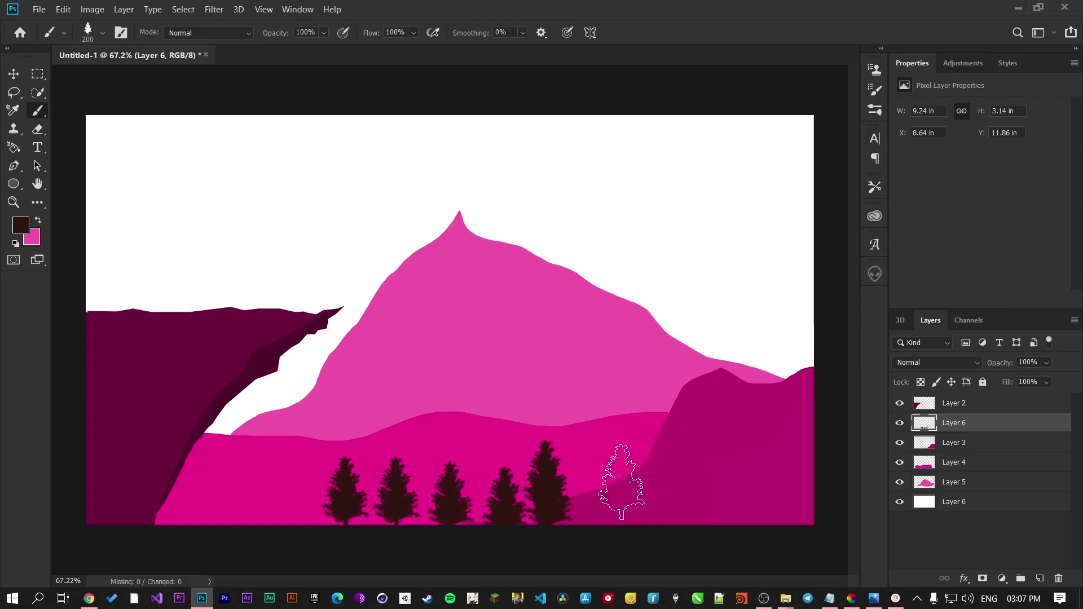
left_click(601, 490)
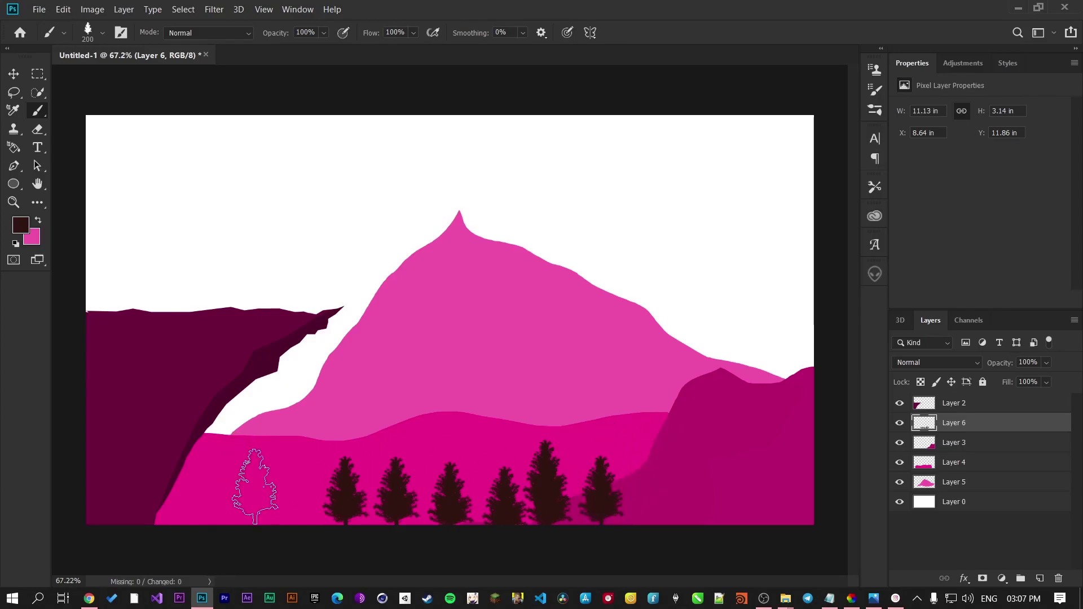
left_click(254, 486)
left_click(292, 492)
left_click(196, 497)
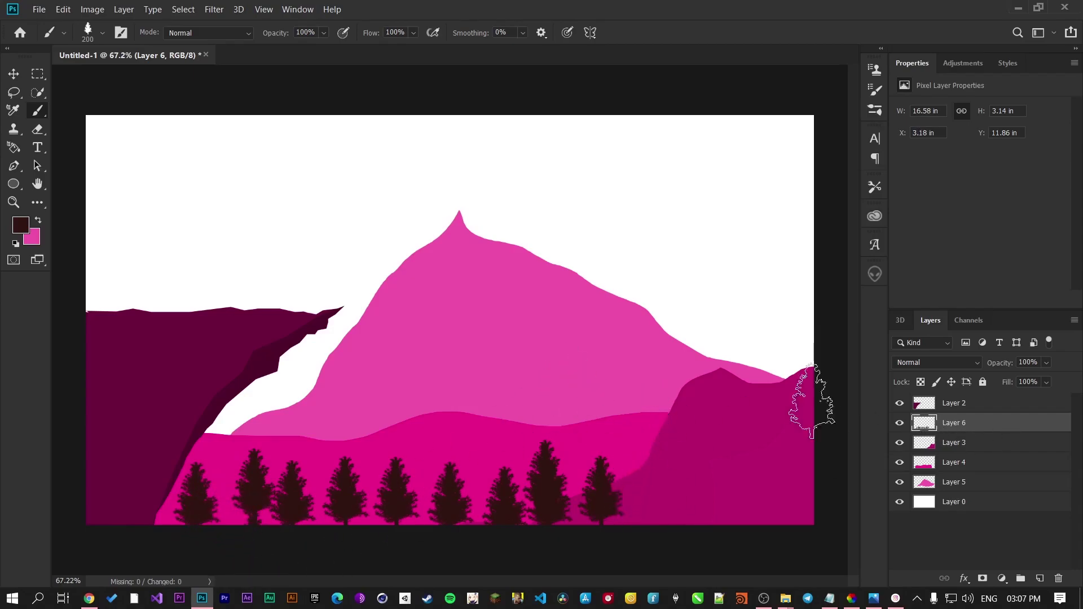
Step: Sample the right-hand hill's color b9096a as foreground and stamp four trees along that hill's slope and crest
left_click(21, 225)
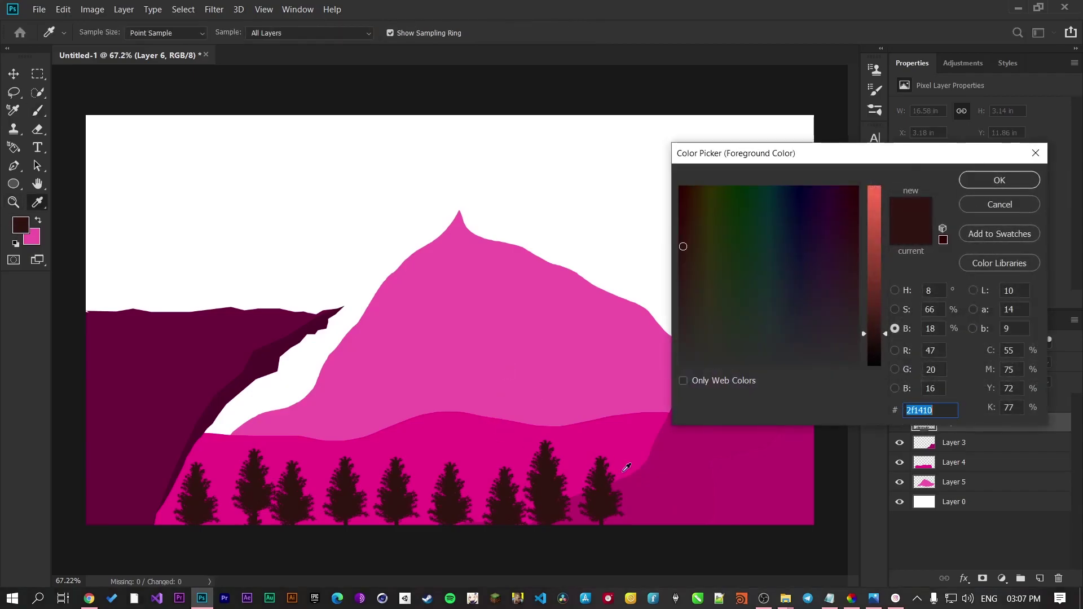
left_click(668, 471)
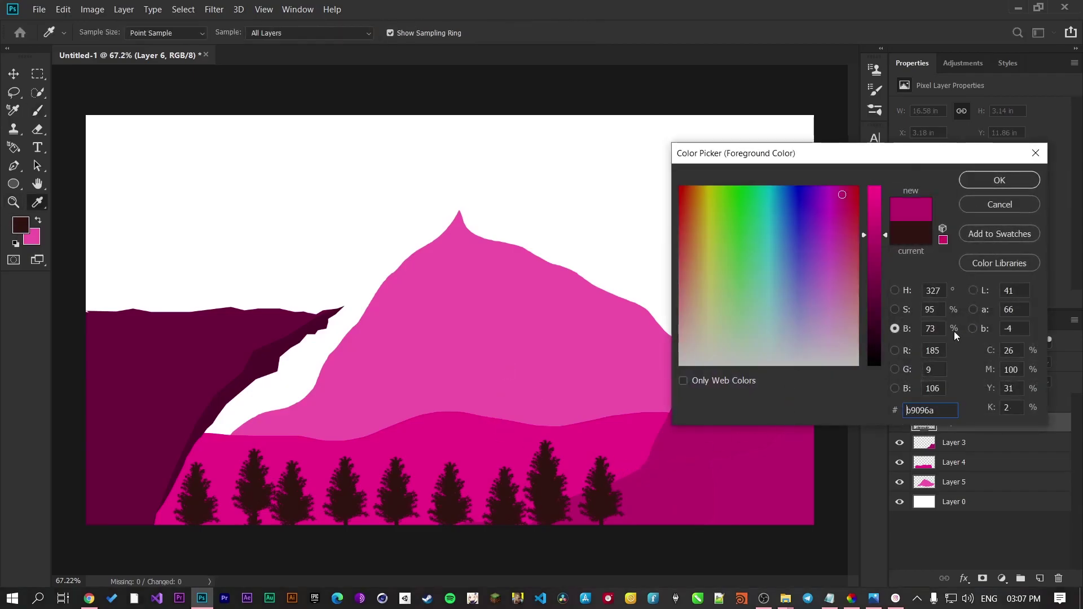
left_click(1000, 186)
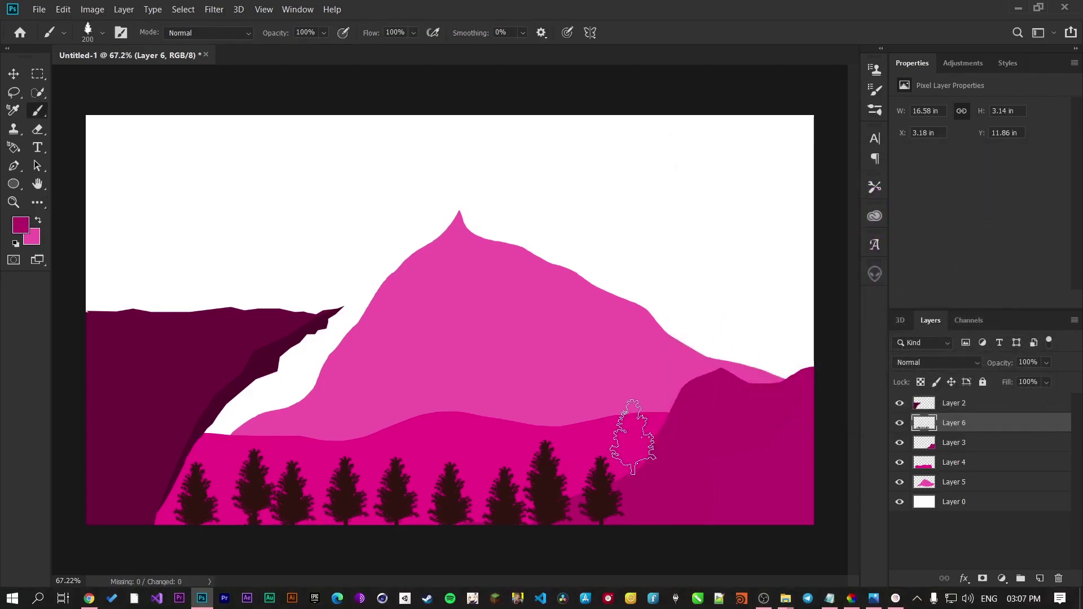
left_click(633, 437)
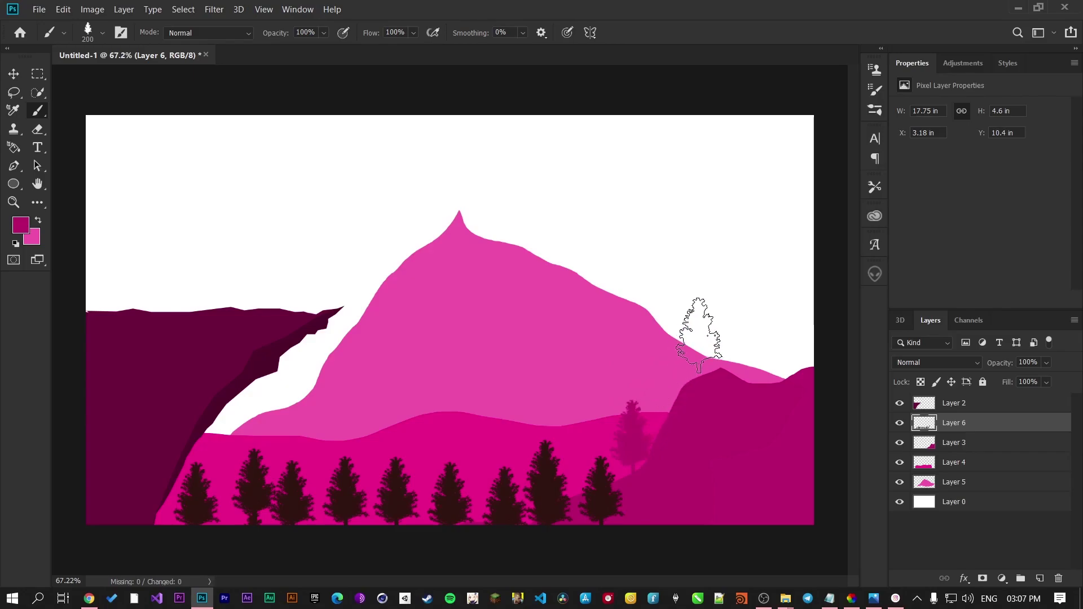
left_click(704, 338)
left_click(757, 343)
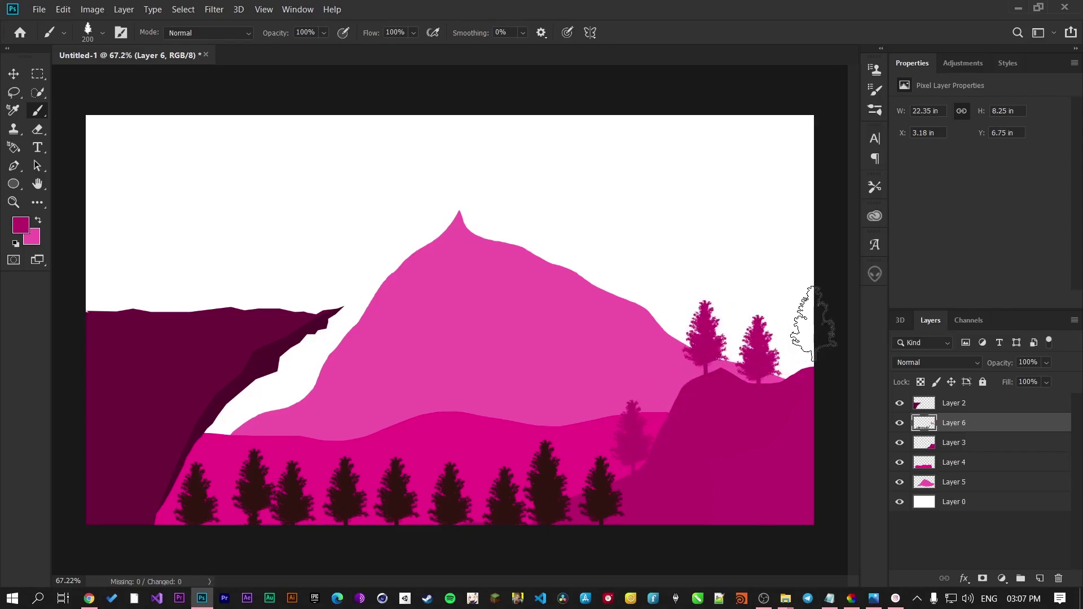
left_click(810, 338)
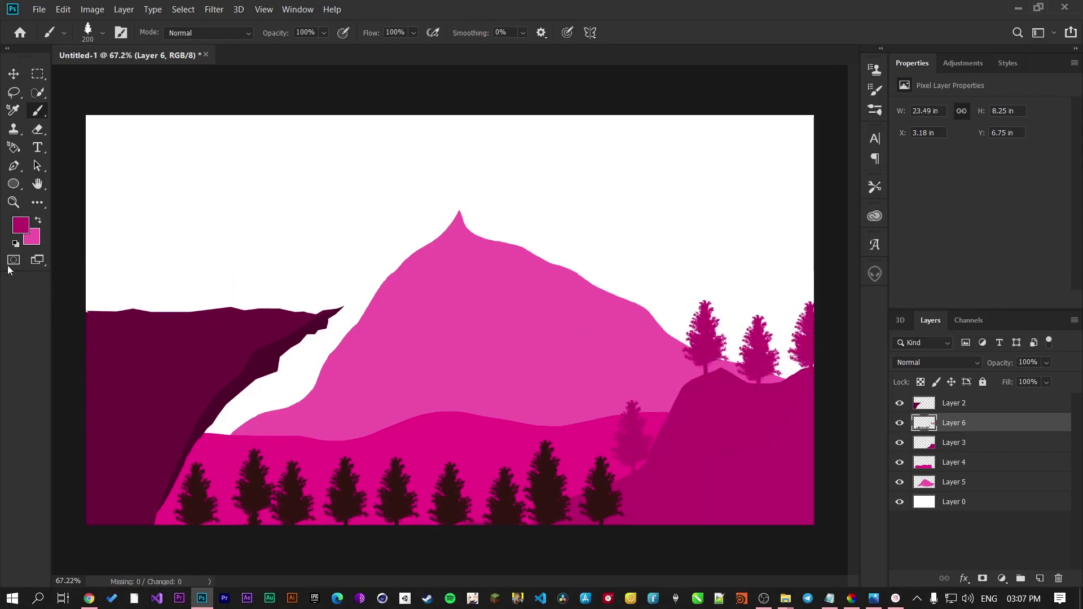
Step: Sample the cliff's color 6b053d as foreground and stamp three trees on top of the cliff
left_click(21, 225)
left_click(164, 379)
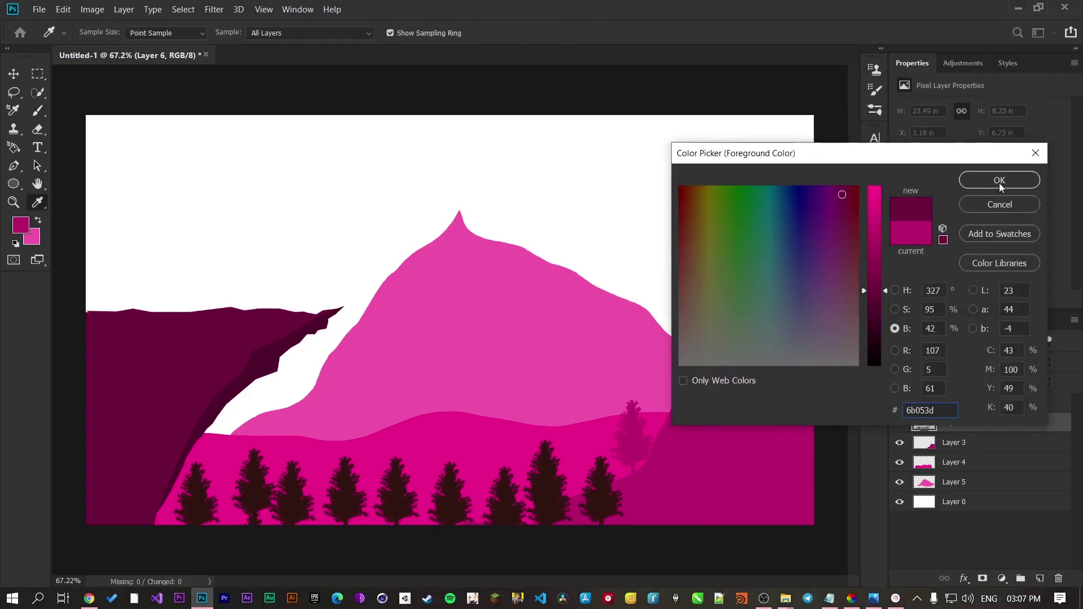
left_click(984, 179)
left_click(122, 273)
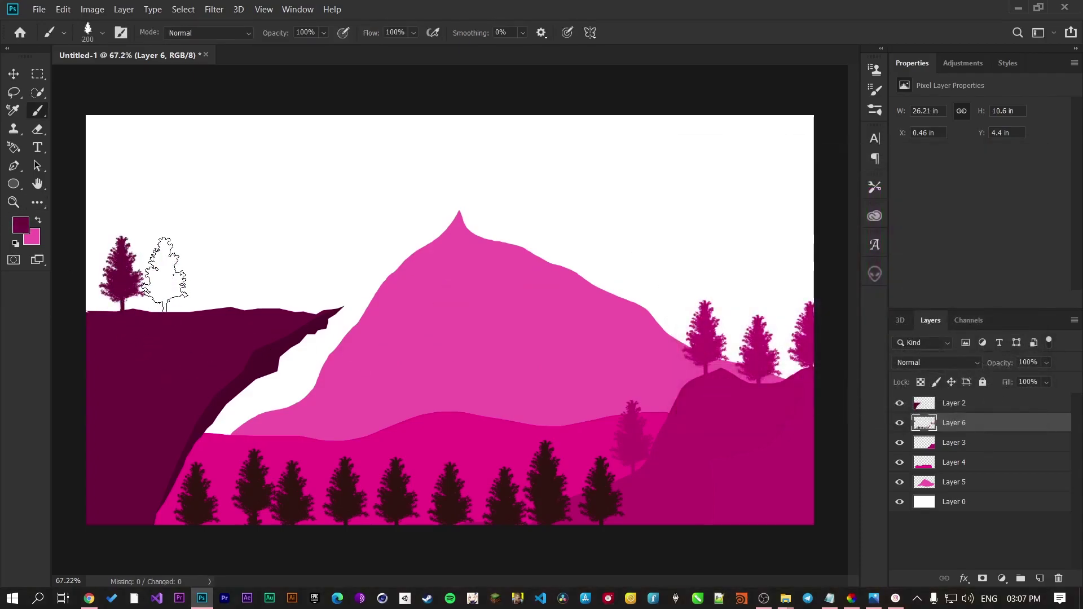
left_click(163, 276)
left_click(209, 274)
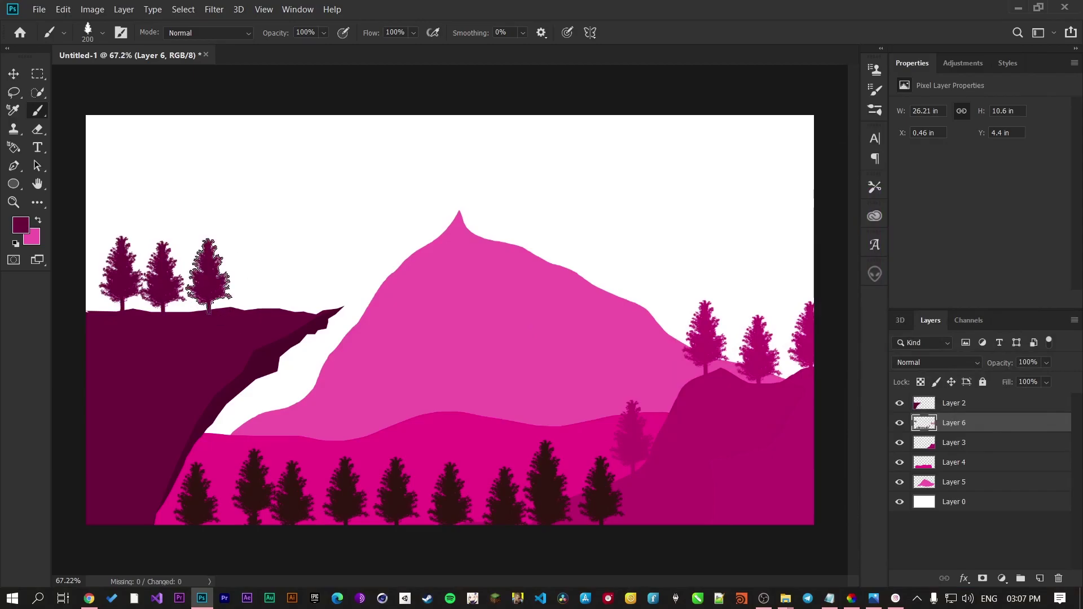
Step: Sample the wavy hill's color eb0c88 as foreground and stamp five smaller trees along that hill's crest
key("i")
left_click(22, 225)
left_click(435, 415)
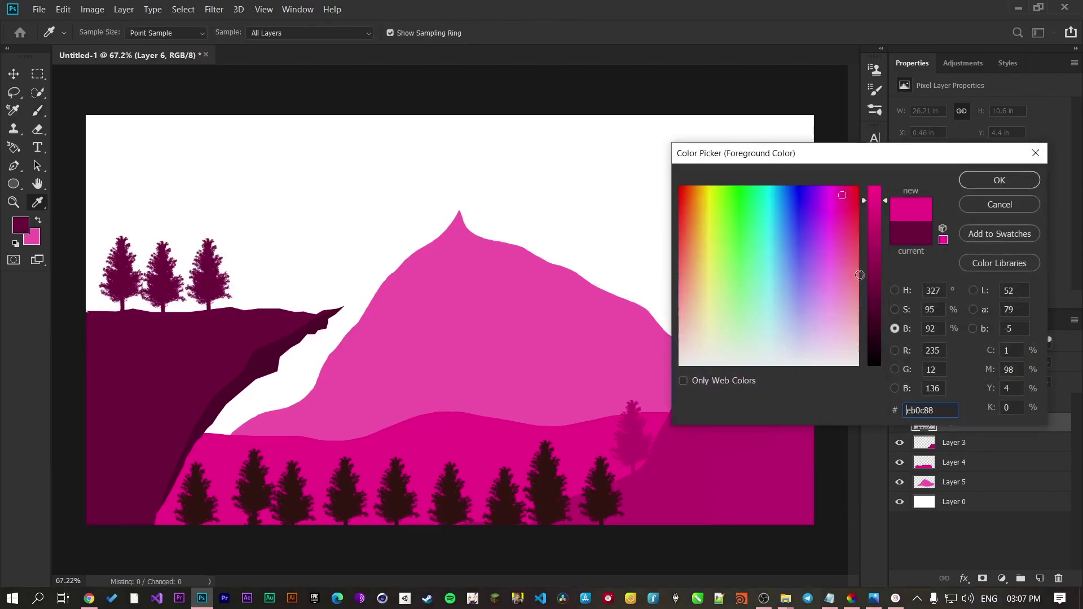
left_click(999, 180)
key("b")
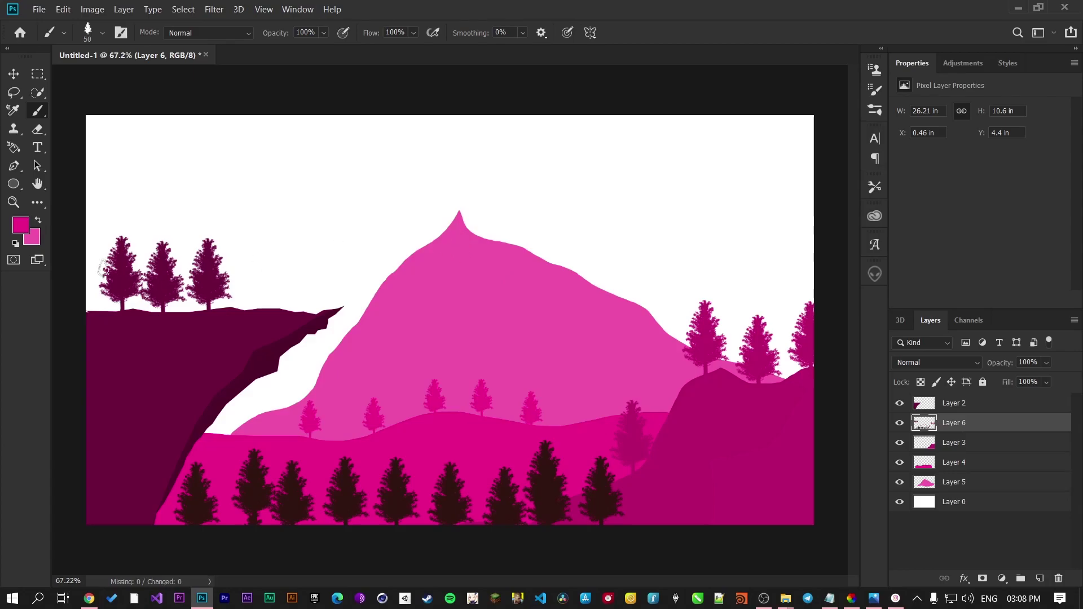
Step: Sample the mountain's color ee53a8 as foreground and stamp two tiny trees, one on its peak and one on its right slope
left_click(19, 232)
left_click(620, 307)
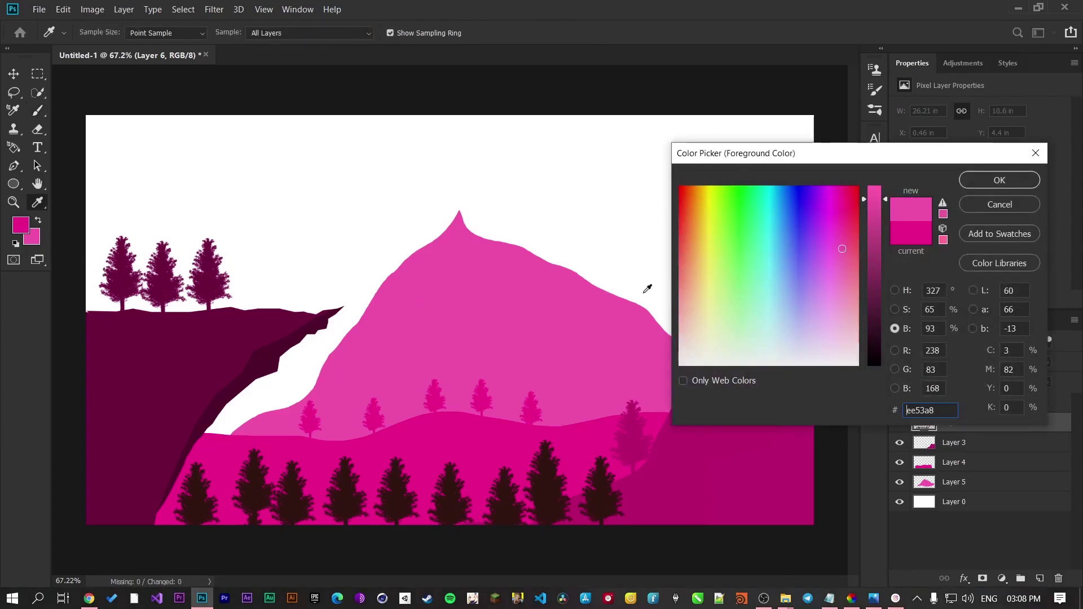
left_click(986, 192)
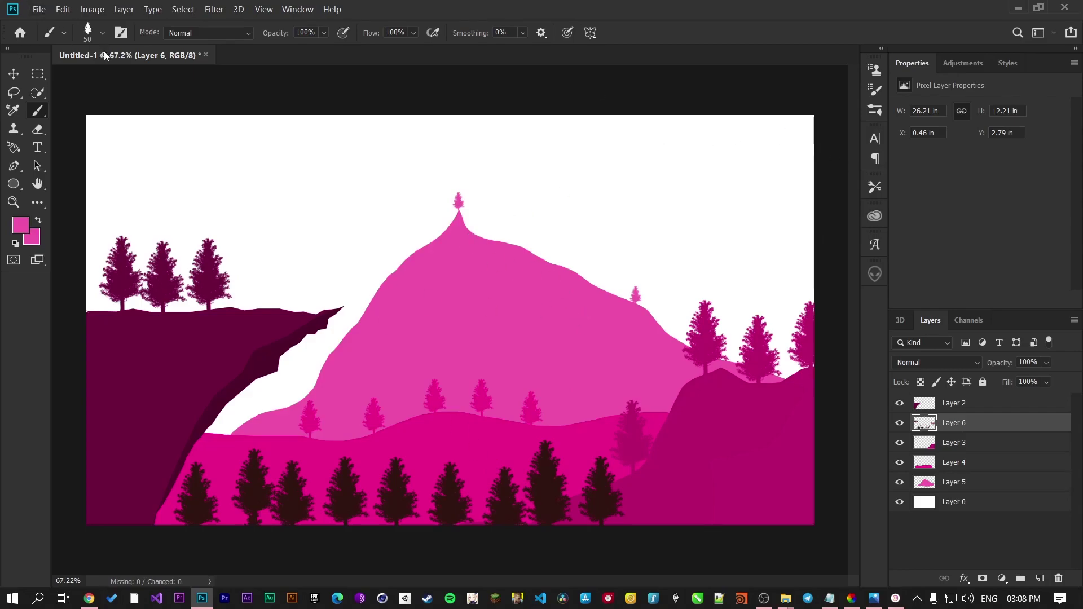
Step: Try the different cloud brush presets and select the Cloud 2 brush at 323 px
left_click(102, 34)
scroll(120, 211, "down", 2)
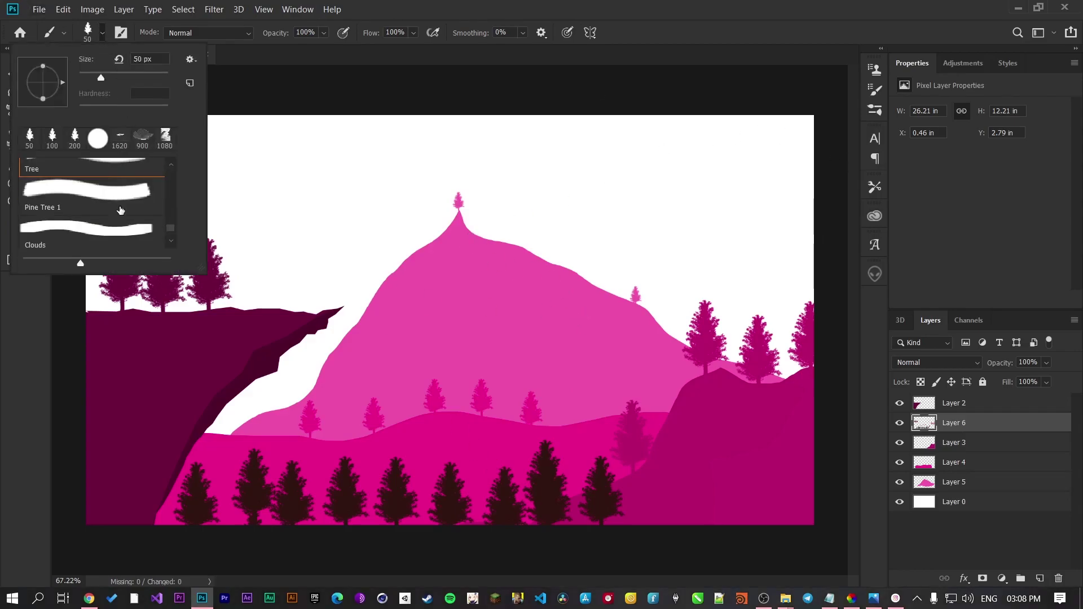
left_click(107, 225)
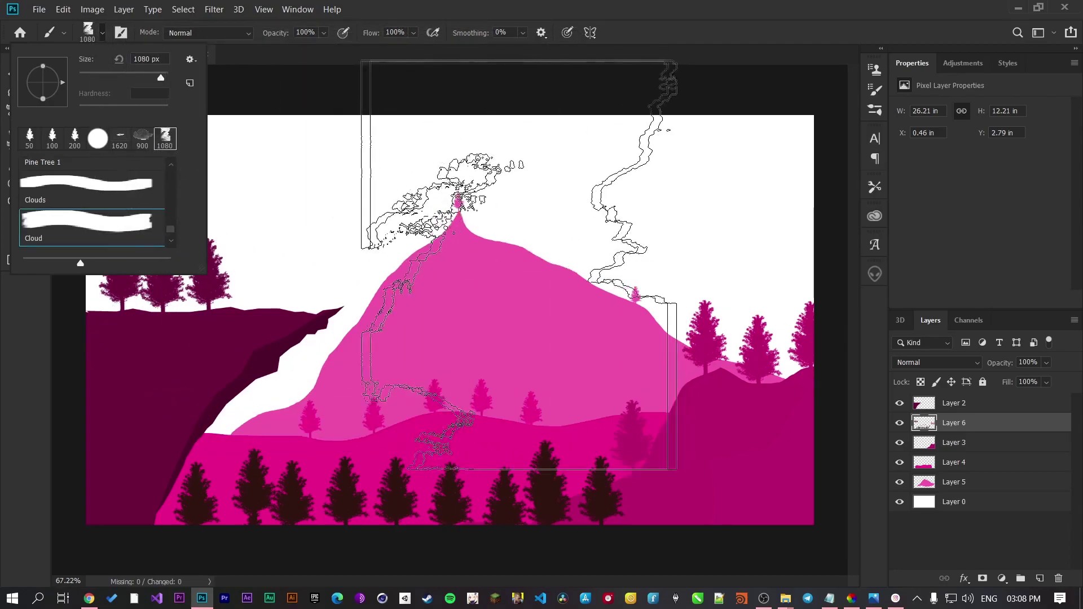
left_click(97, 240)
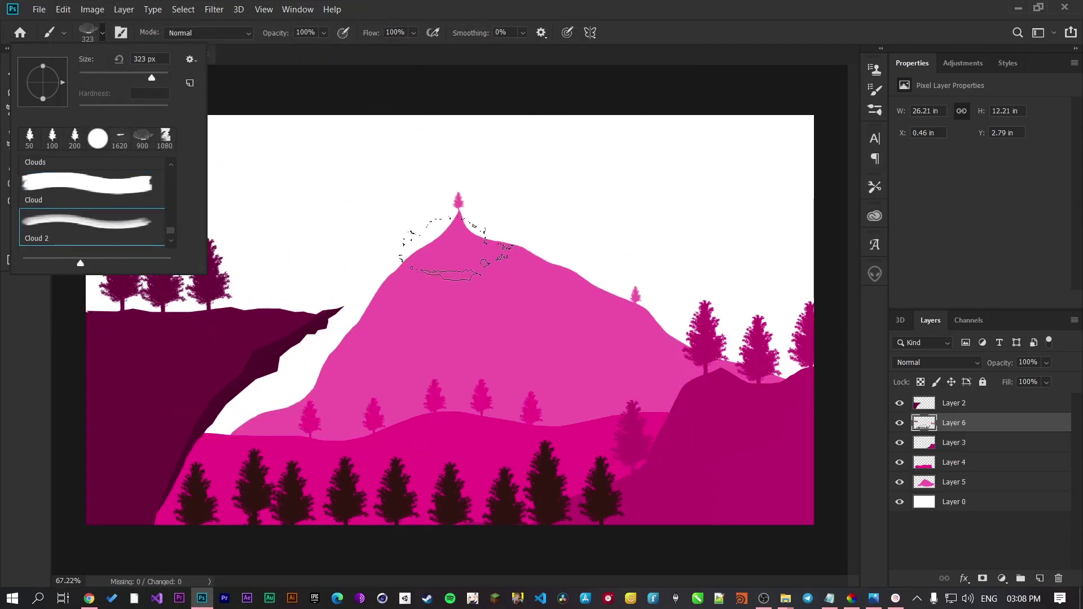
scroll(160, 211, "down", 1)
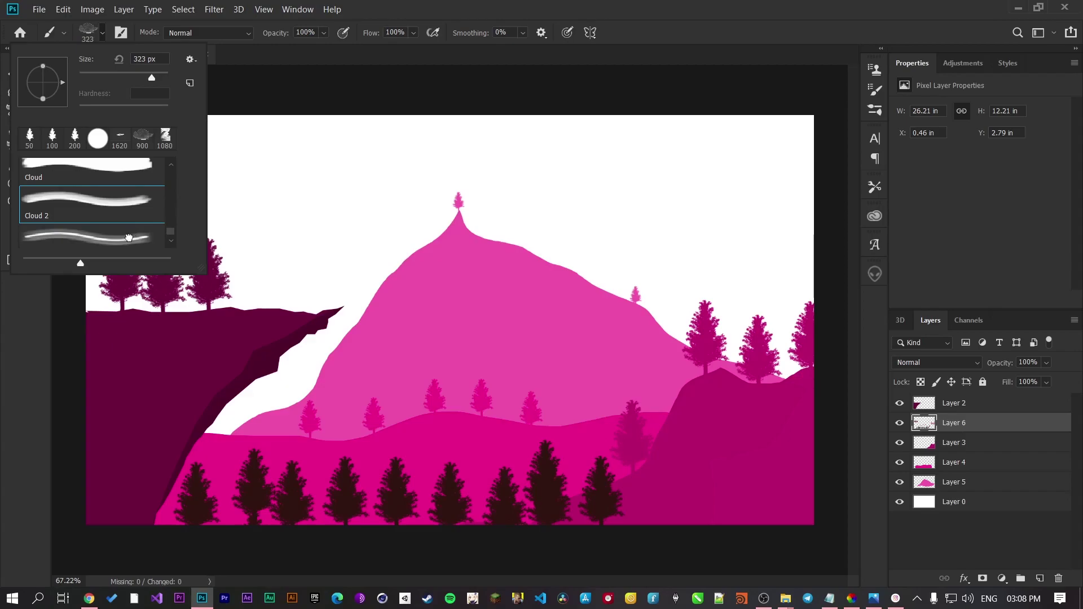
left_click(129, 238)
scroll(95, 190, "down", 2)
left_click(98, 224)
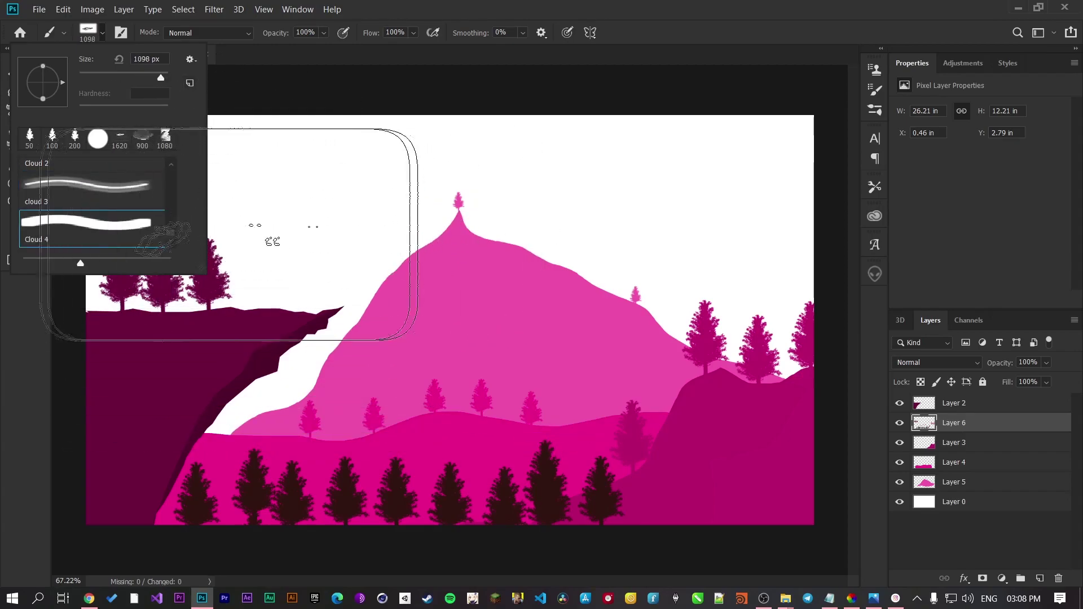
scroll(114, 230, "up", 1)
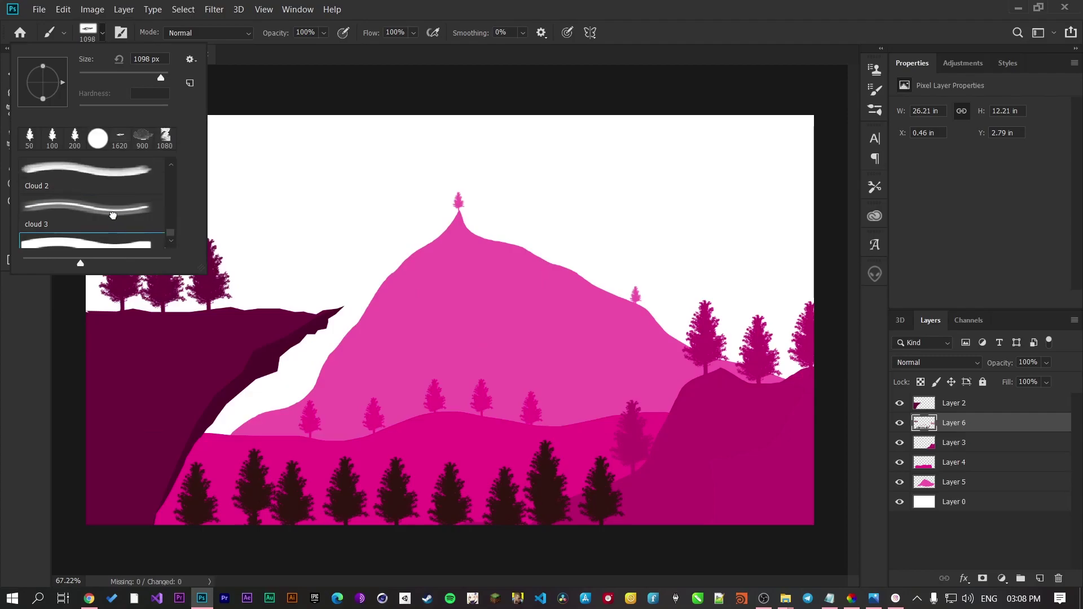
left_click(120, 175)
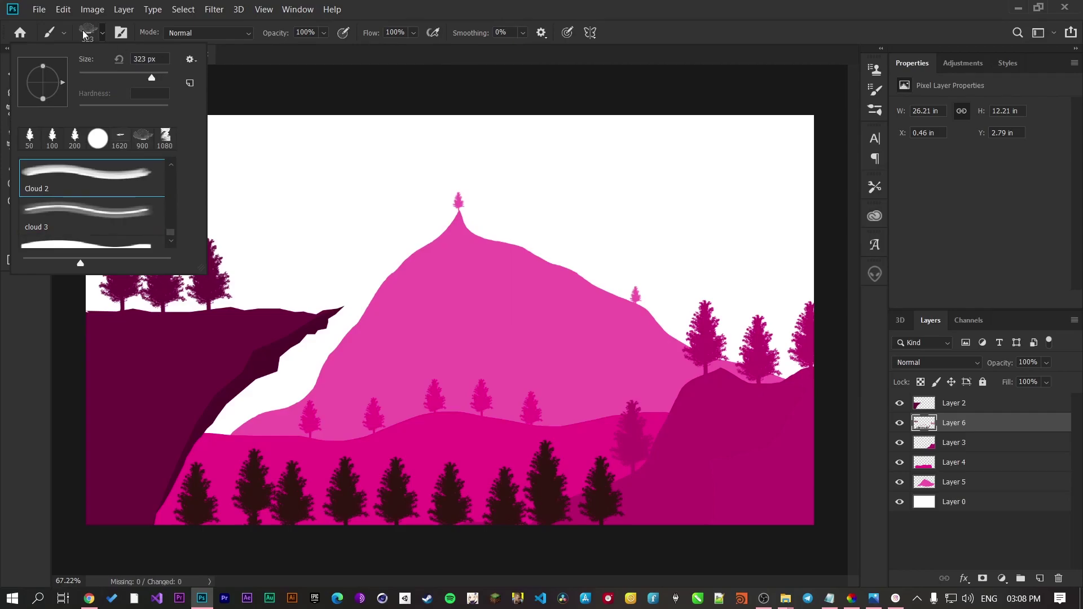
left_click(103, 33)
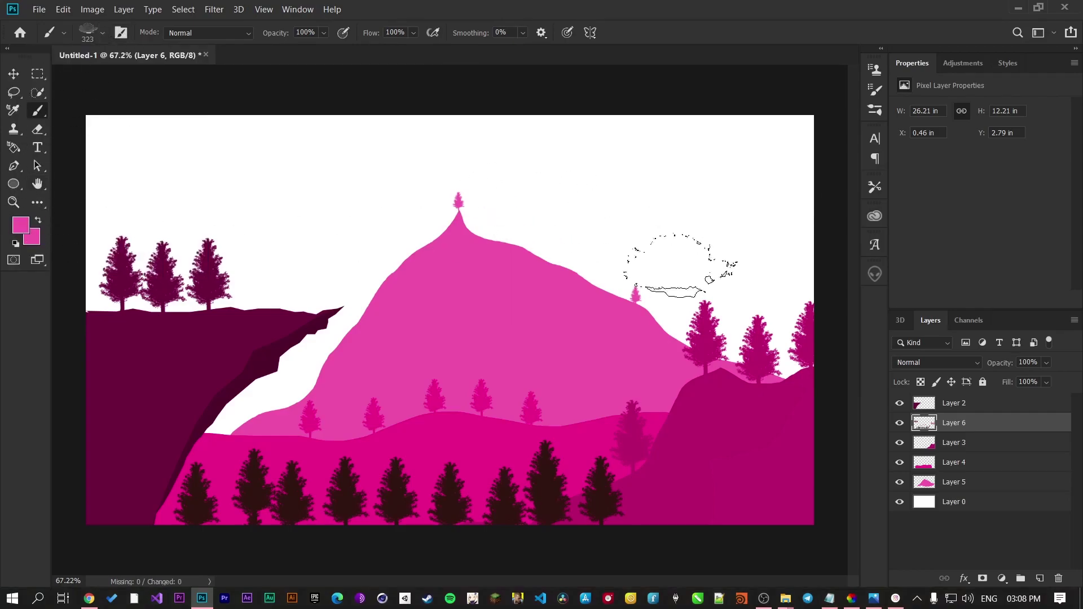
Step: Set the foreground color to eeb2d3 and fill the white background of Layer 0 with it
left_click(995, 503)
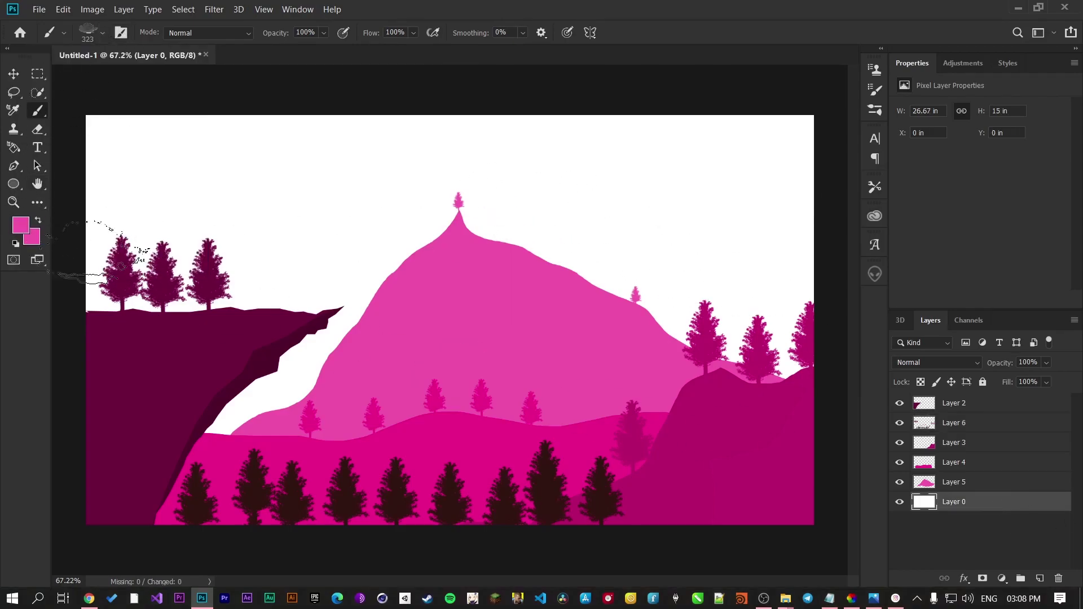
left_click(21, 225)
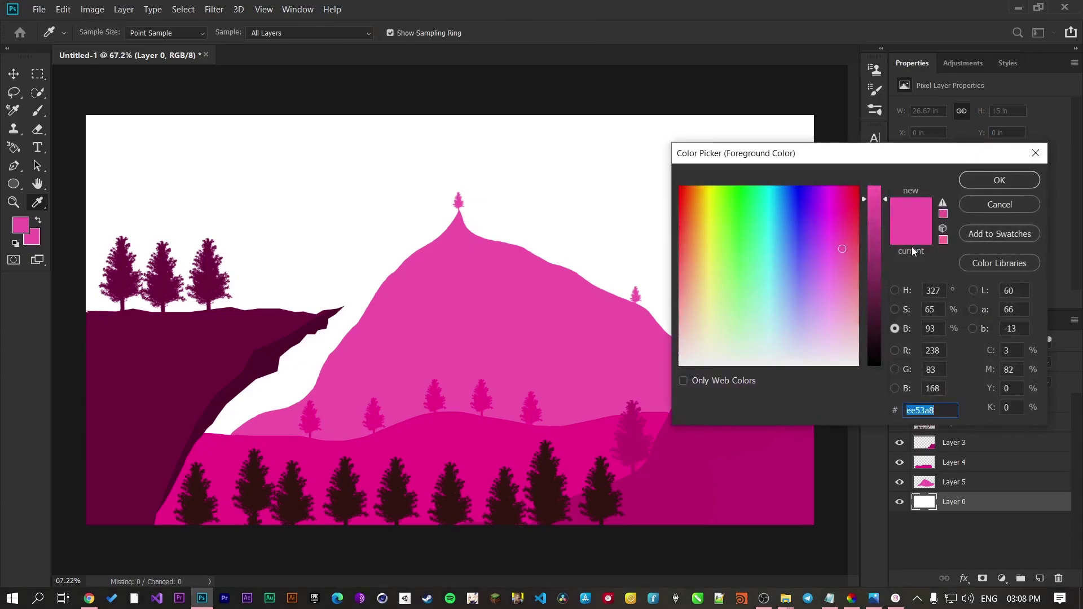
left_click(895, 308)
left_click_drag(872, 256, 873, 321)
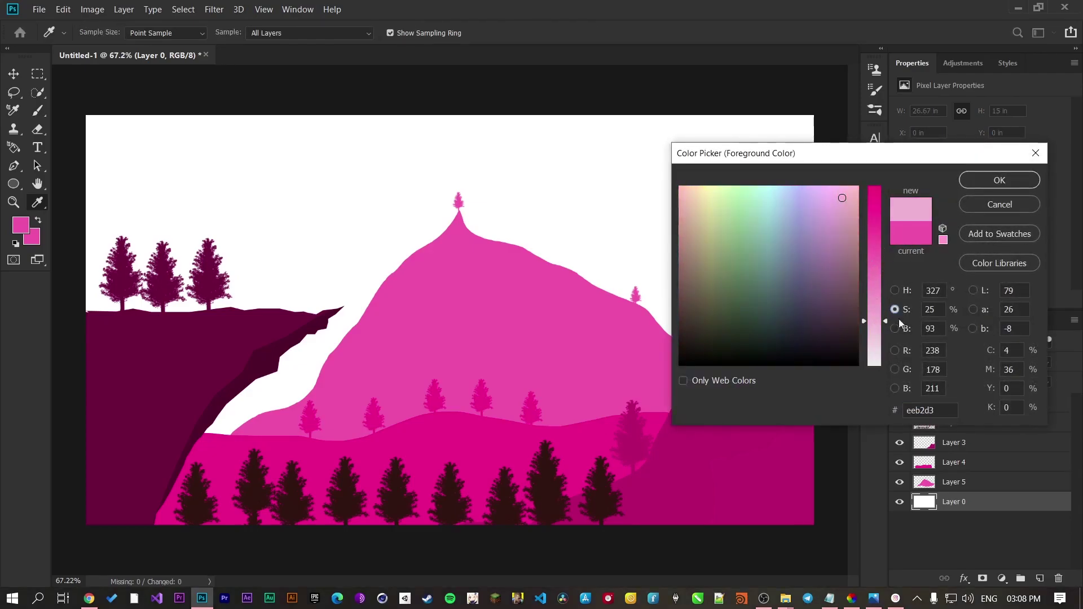
left_click(999, 181)
key("g")
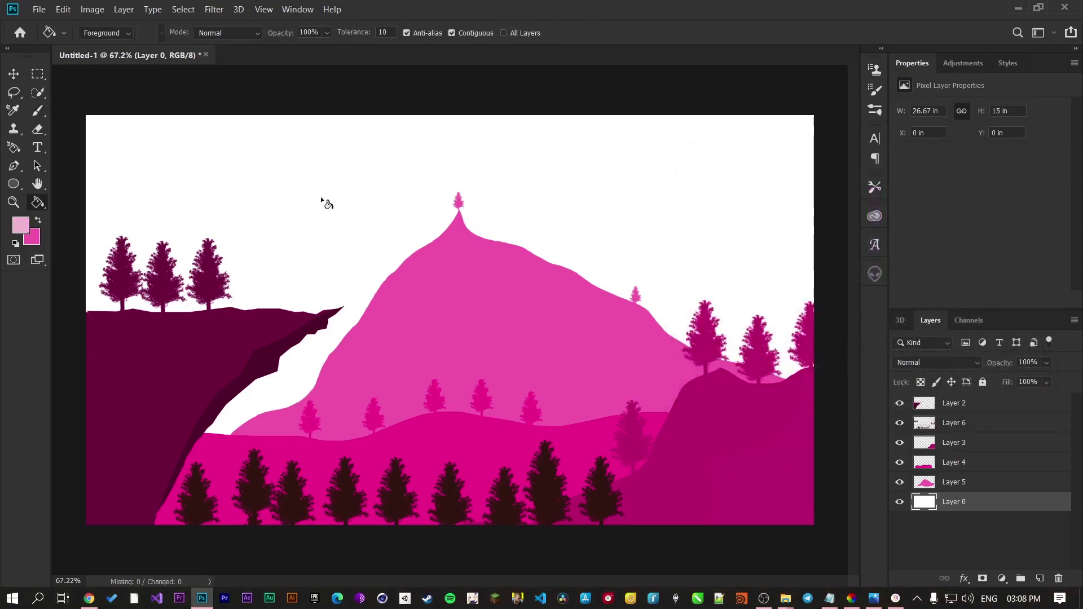
left_click(376, 221)
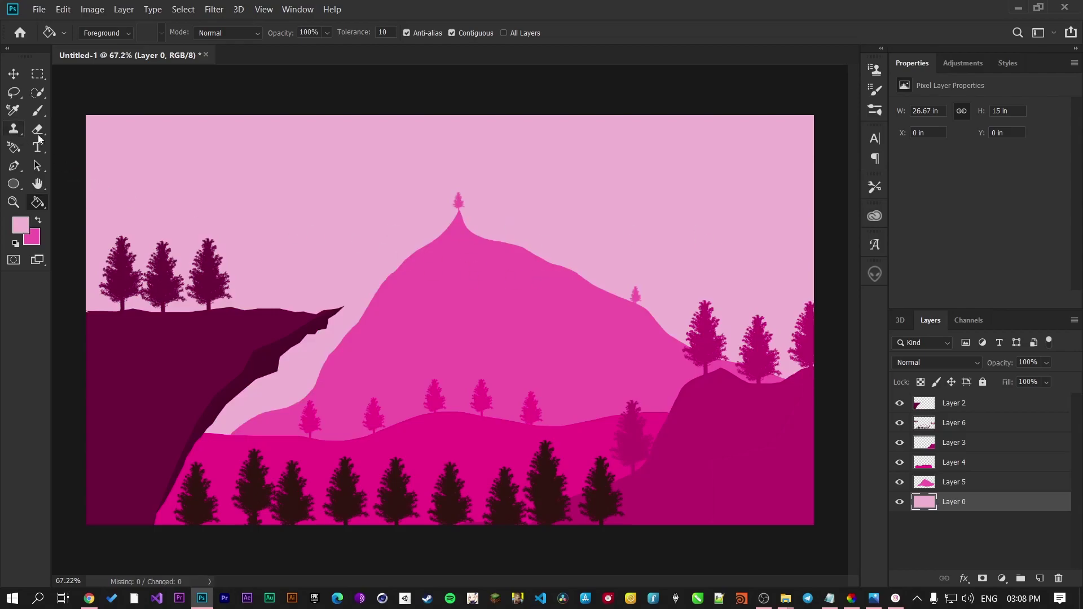
Step: Set the foreground color to eeeeee and stamp seven clouds across the sky on Layer 0 with the Cloud 2 brush
key("b")
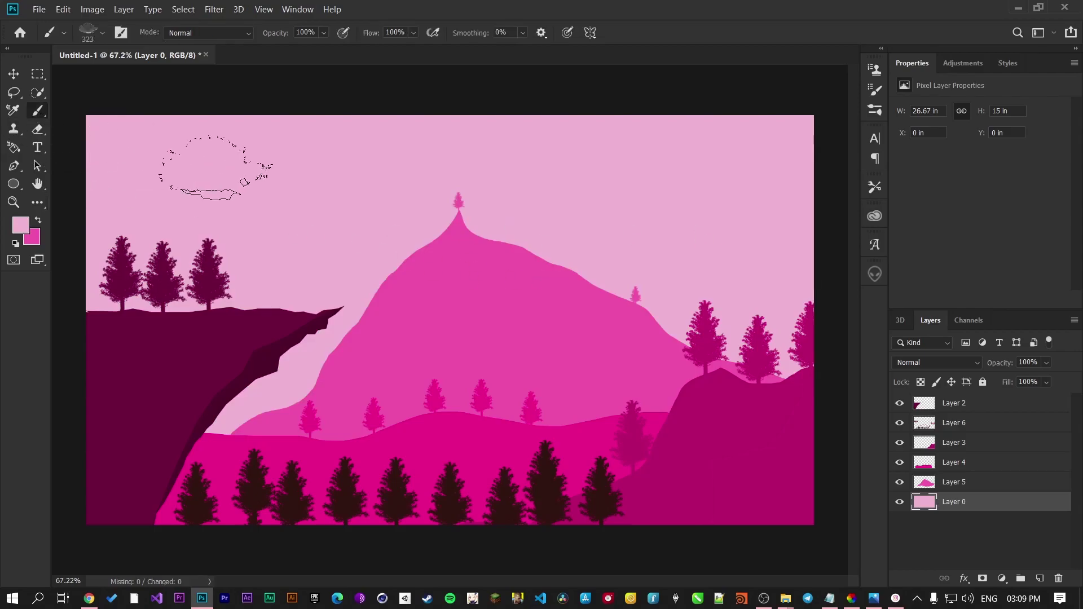
left_click(21, 225)
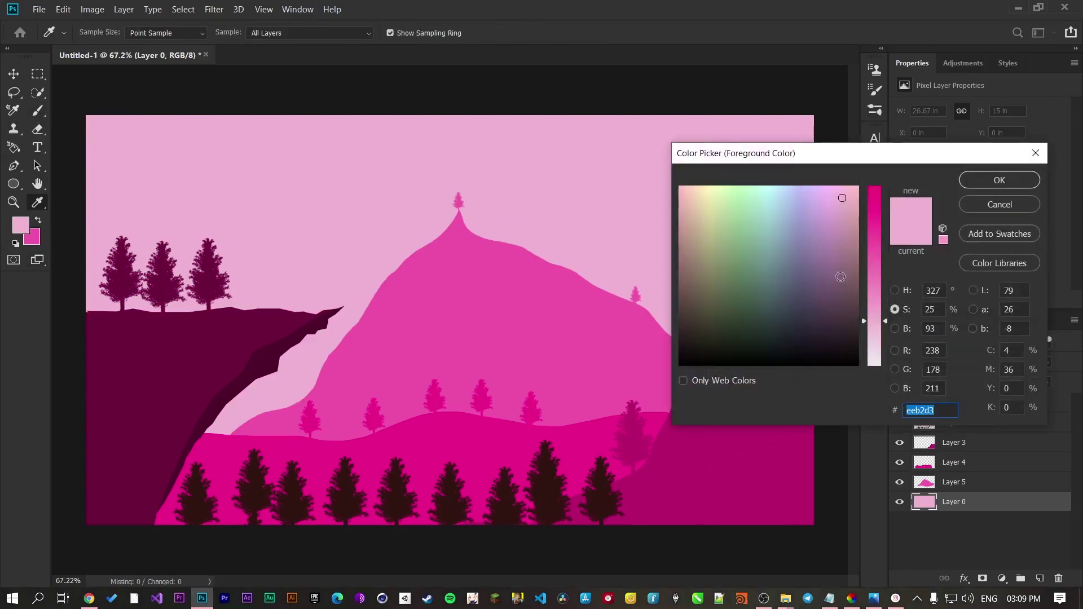
left_click_drag(882, 335, 872, 380)
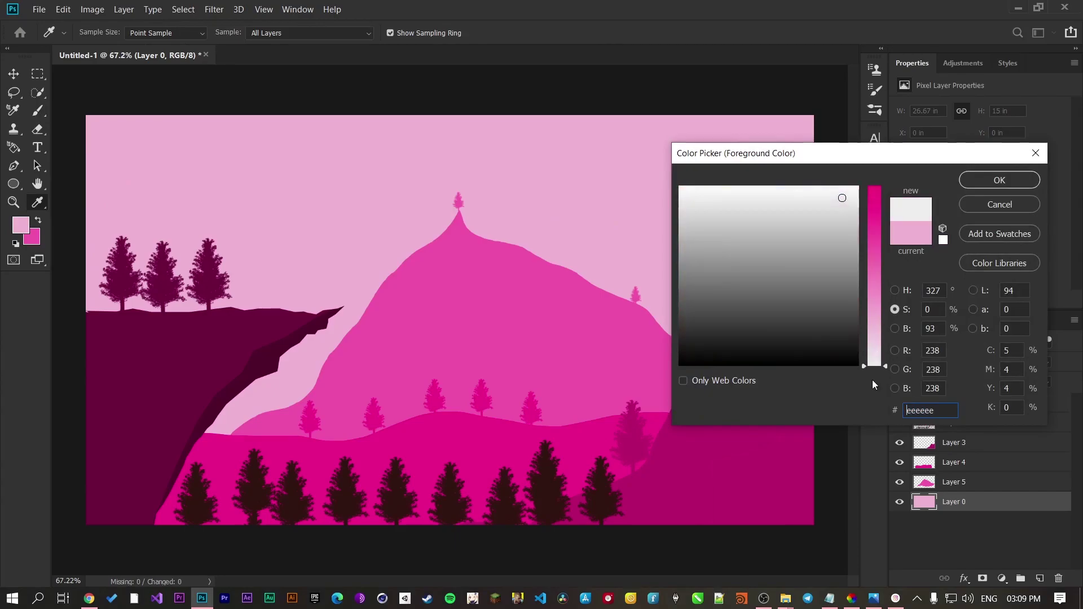
left_click(978, 182)
left_click(237, 177)
left_click(719, 198)
left_click(588, 180)
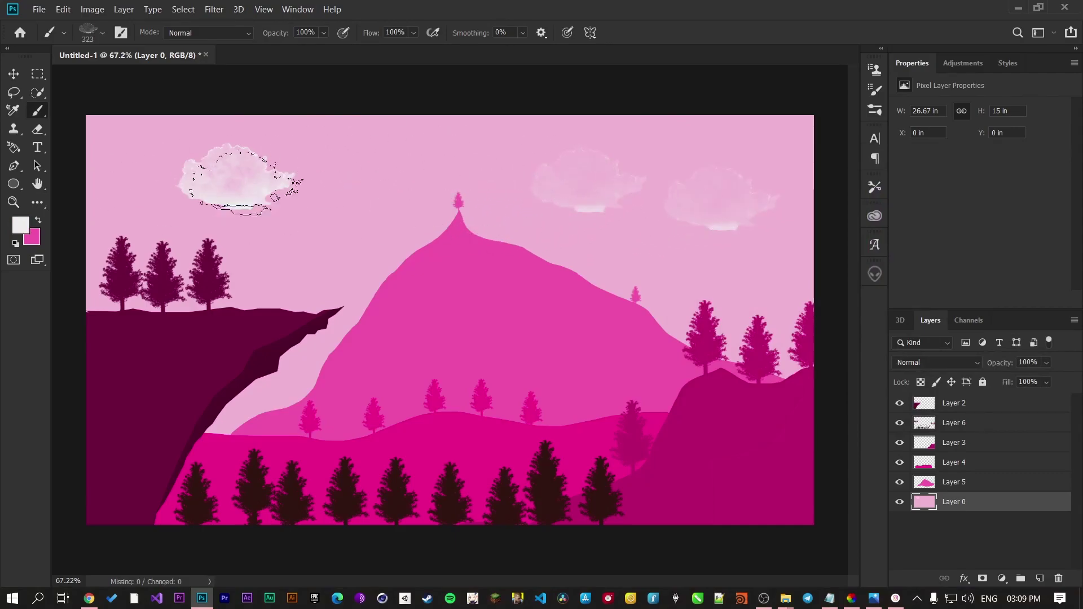
left_click(271, 251)
left_click(130, 194)
left_click(356, 180)
left_click(397, 254)
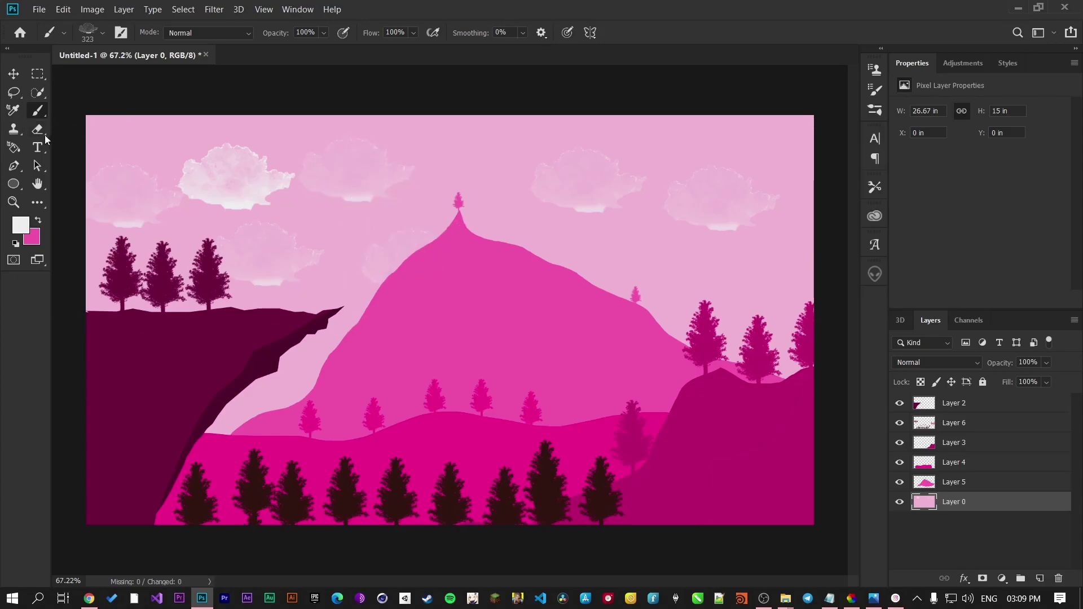
Step: Try the Clouds preset and change the brush to the Cloud preset at 1080 px
left_click(103, 34)
scroll(126, 197, "down", 6)
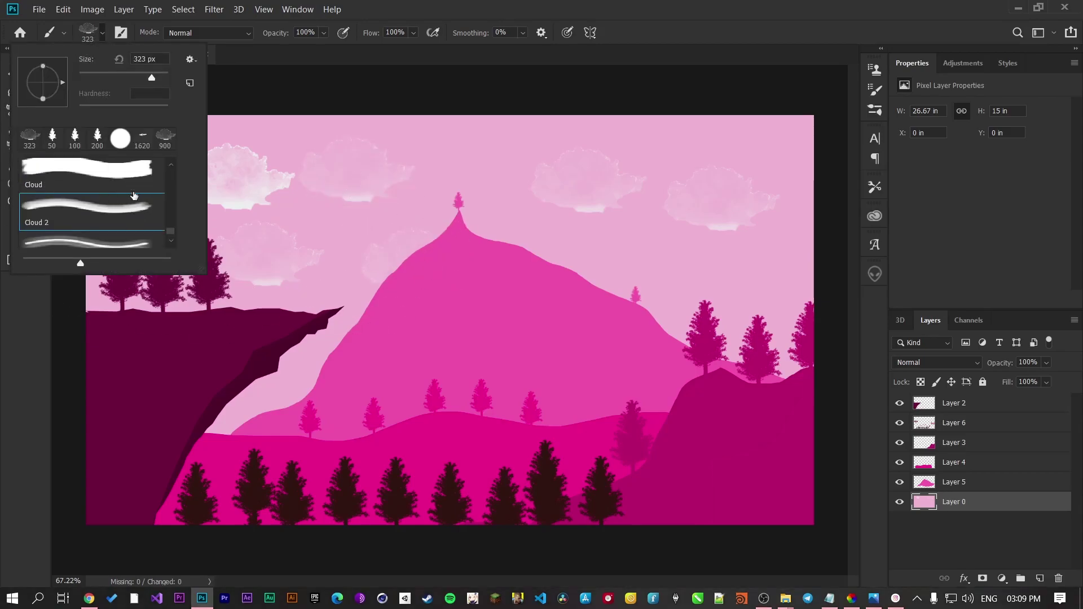
scroll(126, 197, "up", 1)
left_click(102, 196)
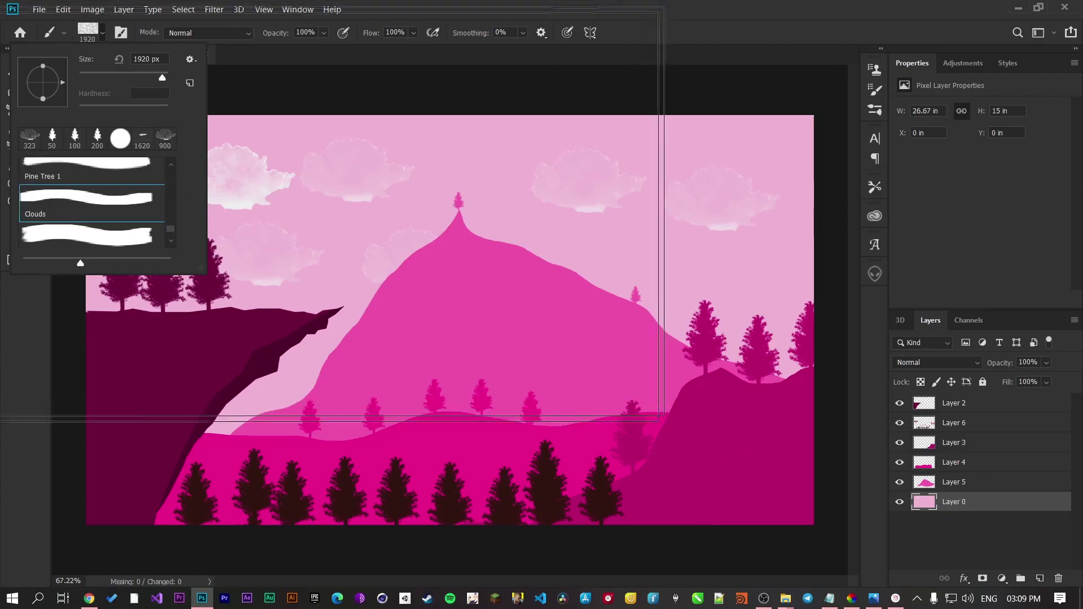
scroll(101, 196, "down", 2)
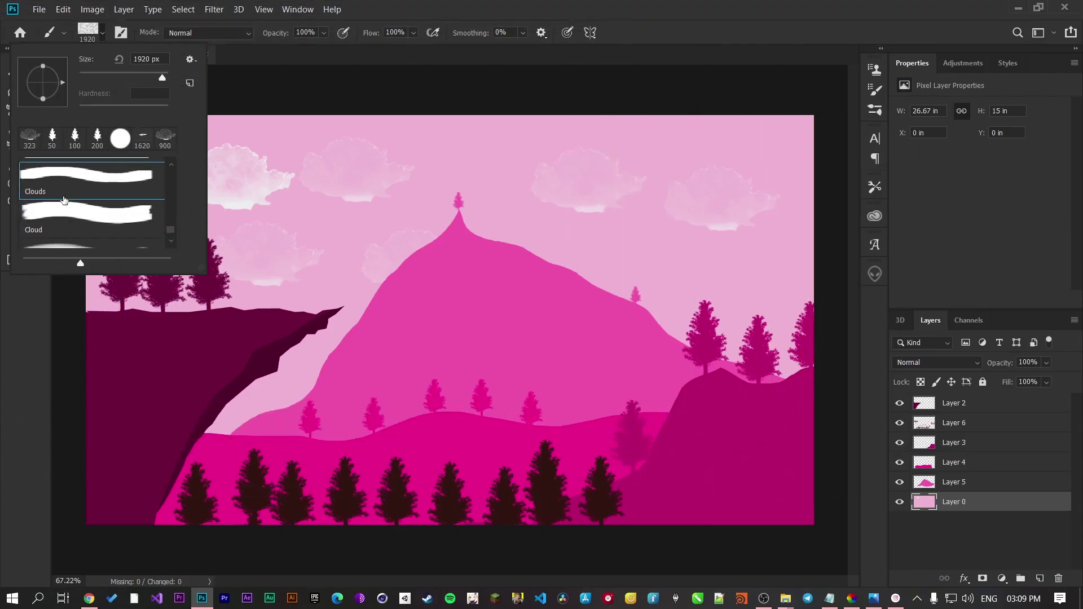
left_click(101, 195)
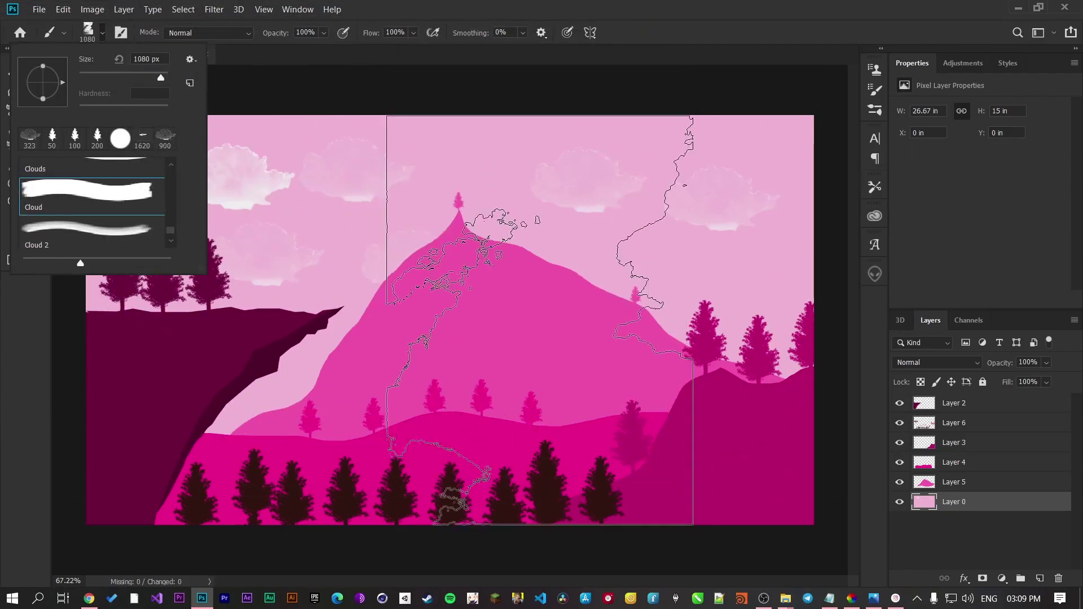
Step: Stamp large eeeeee clouds across the sky on Layer 0, undoing unwanted stamps, until most of the pink is covered
left_click(540, 203)
key("ctrl+z")
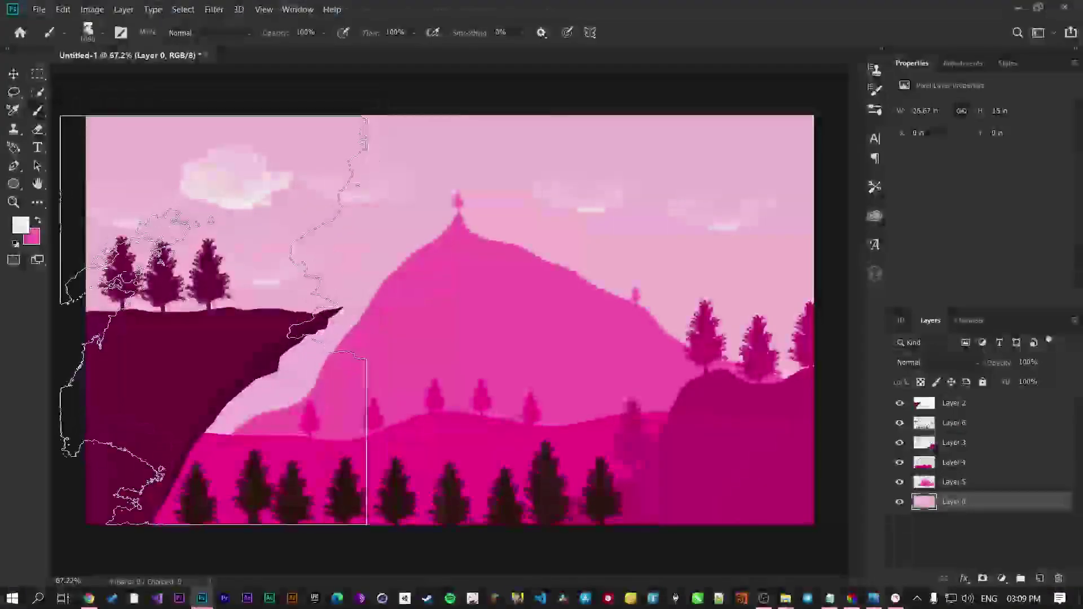
left_click(212, 213)
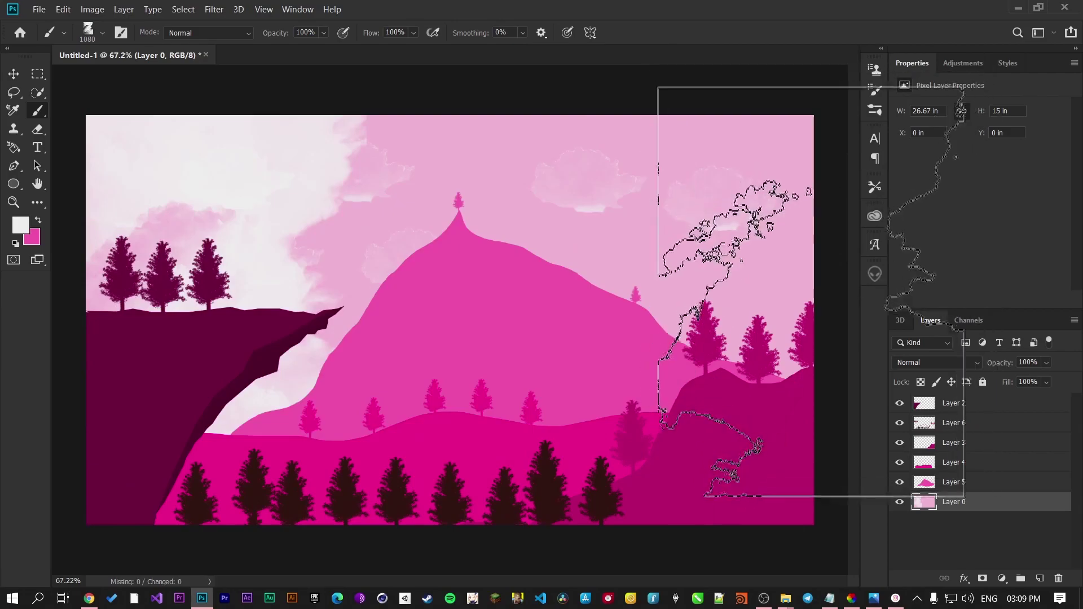
left_click(811, 320)
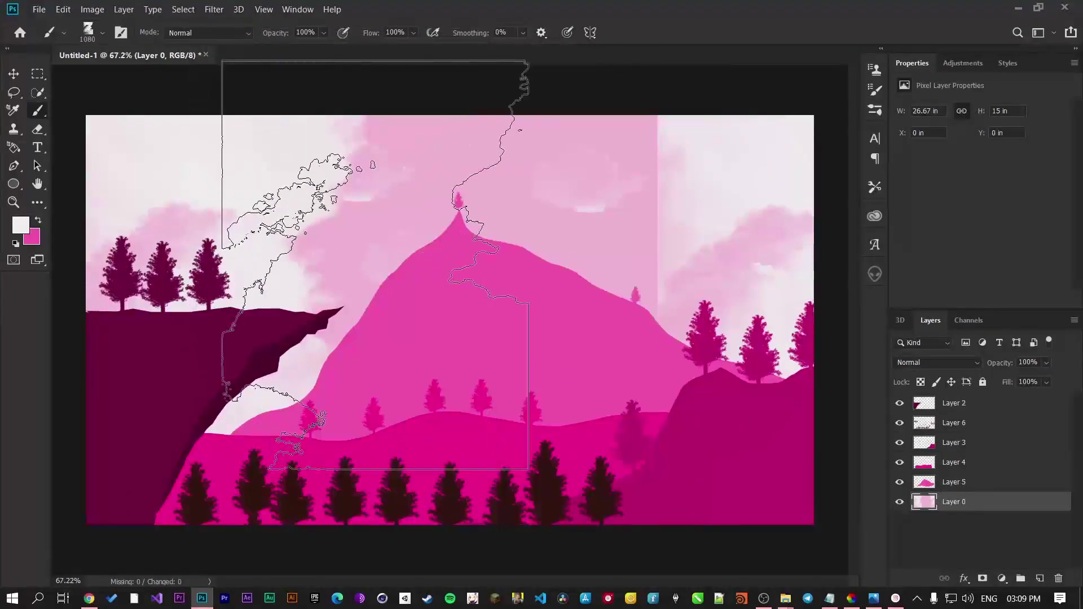
key("ctrl+z")
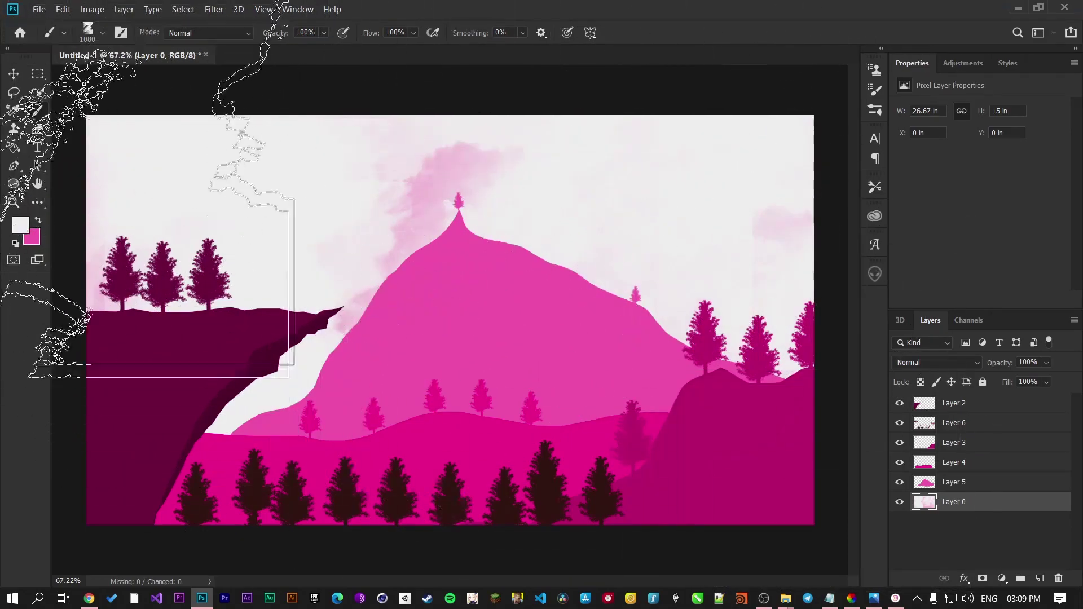
Step: Change the brush tip to the hard round brush at 1080 px
left_click(15, 75)
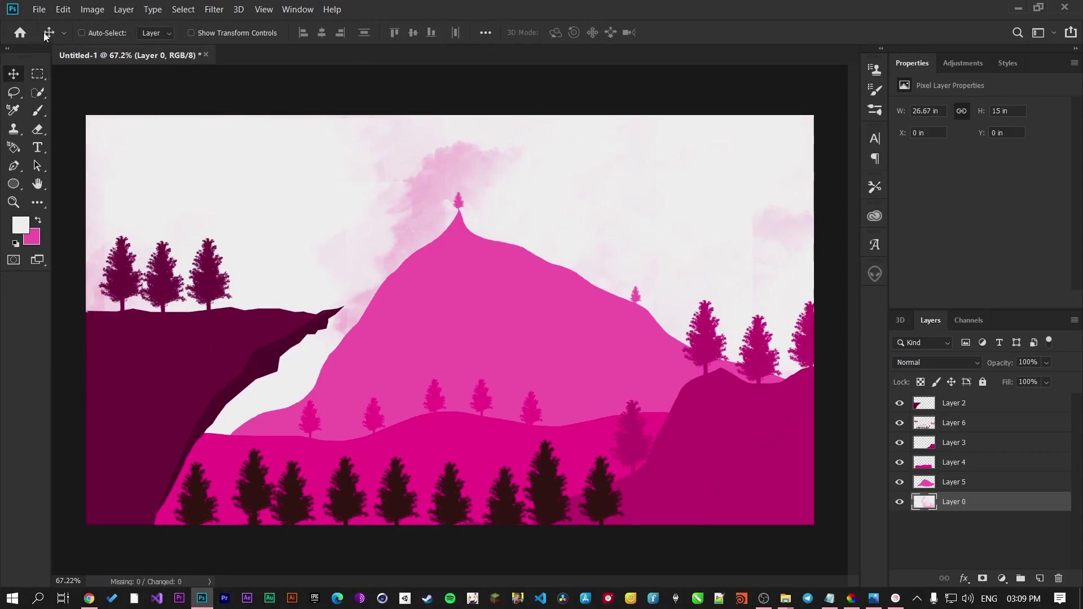
left_click(38, 109)
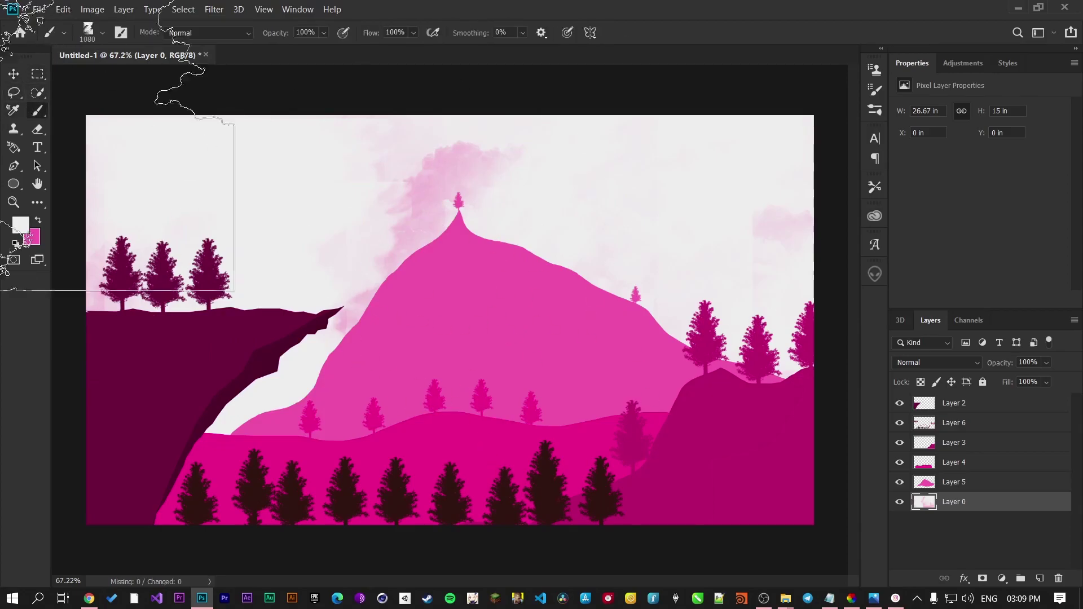
left_click(62, 33)
left_click(93, 38)
left_click(144, 141)
key("Return")
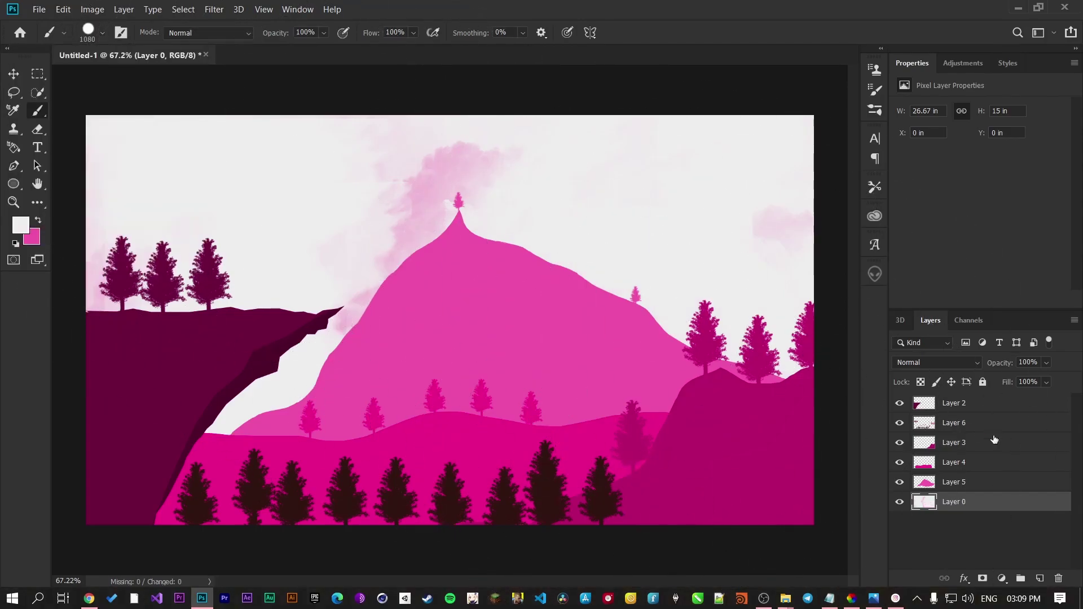
Step: Add a new layer at the top of the layer stack and reduce the round brush to 700 px
left_click(1040, 578)
mouse_move(970, 511)
left_mouse_down()
mouse_move(934, 382)
mouse_move(941, 395)
left_mouse_up()
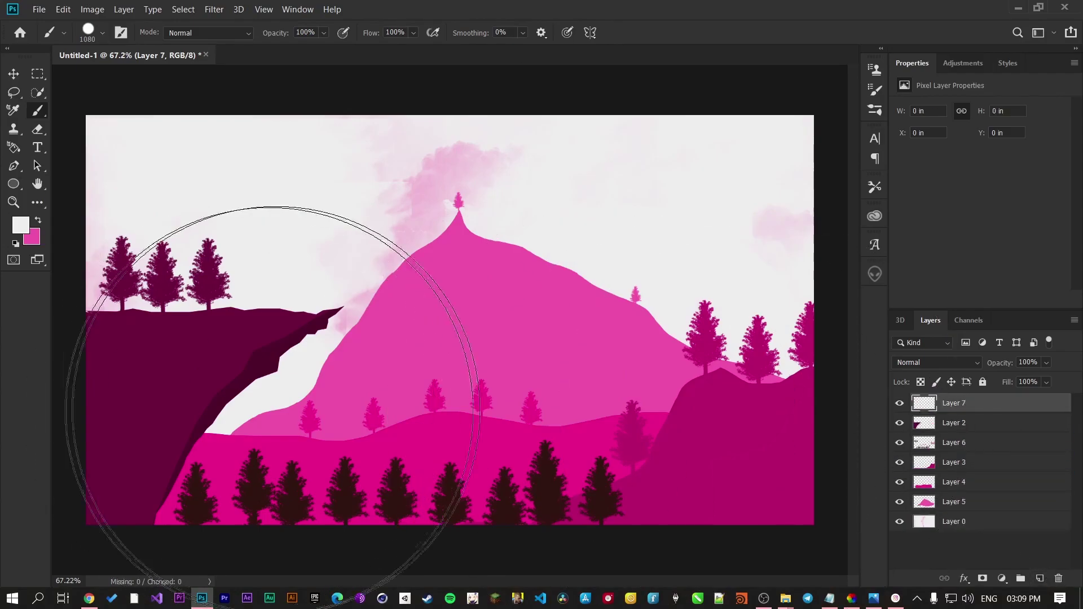
key("bracketleft")
key("bracketleft")
key("bracketleft")
key("bracketleft")
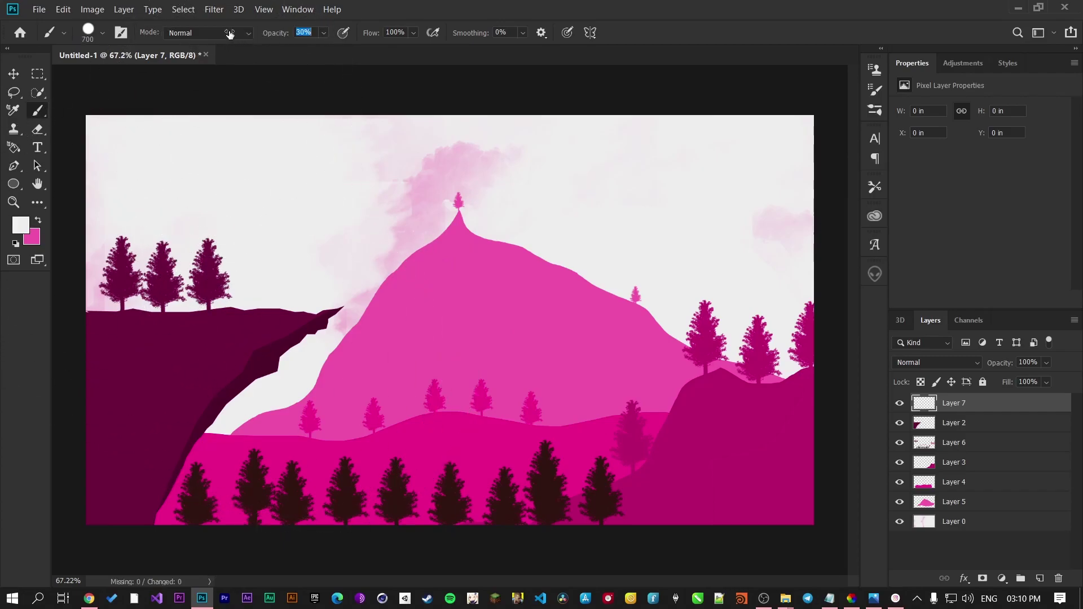
Step: Lower the brush opacity to 24% and select the cloud 3 brush preset at 1620 px
left_click(99, 32)
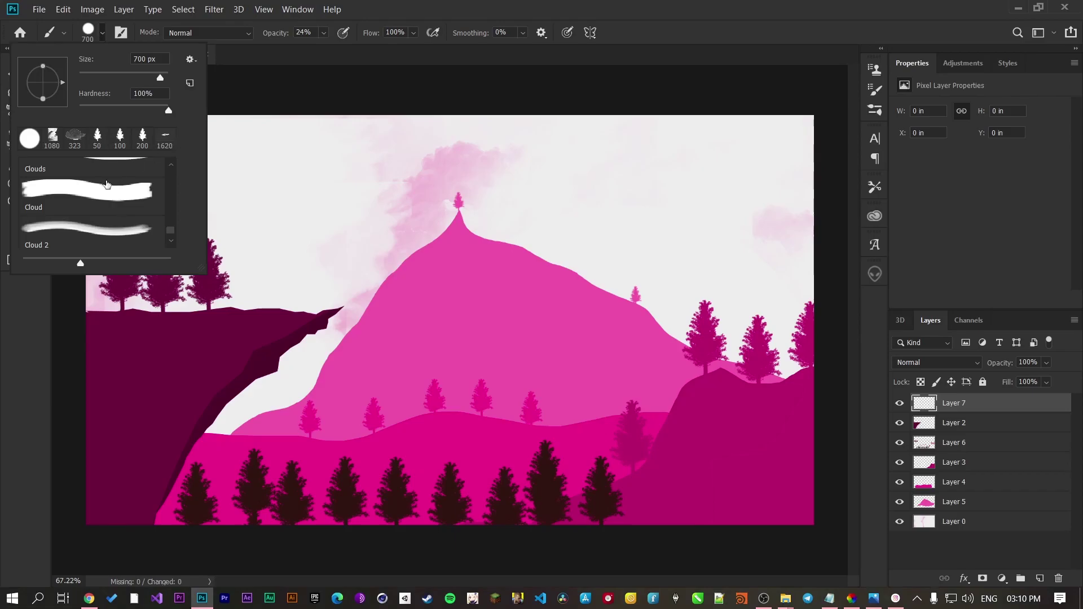
left_click(94, 195)
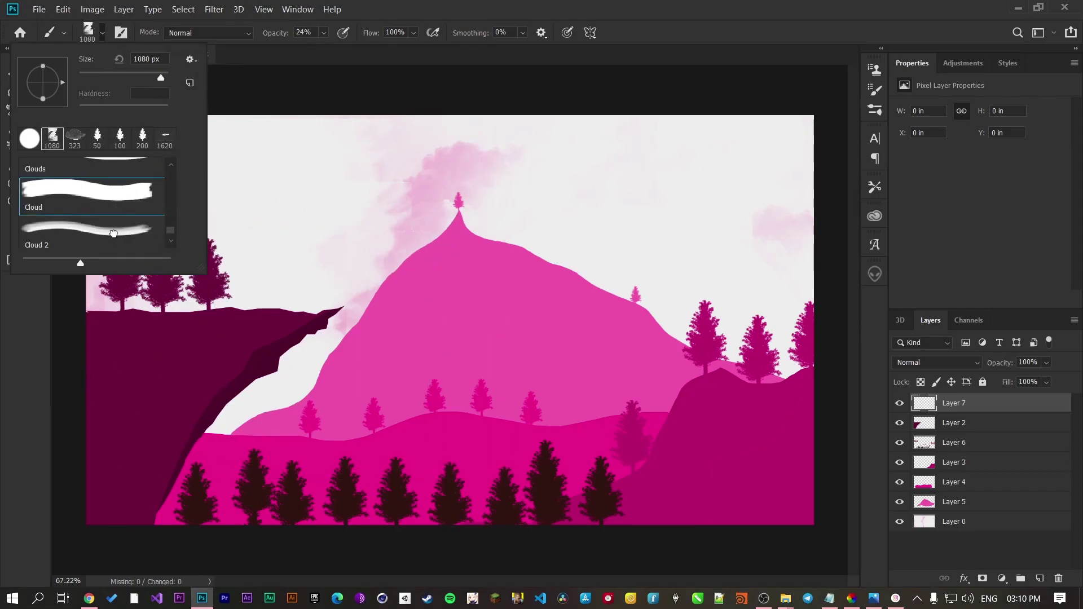
left_click(114, 233)
scroll(148, 198, "down", 1)
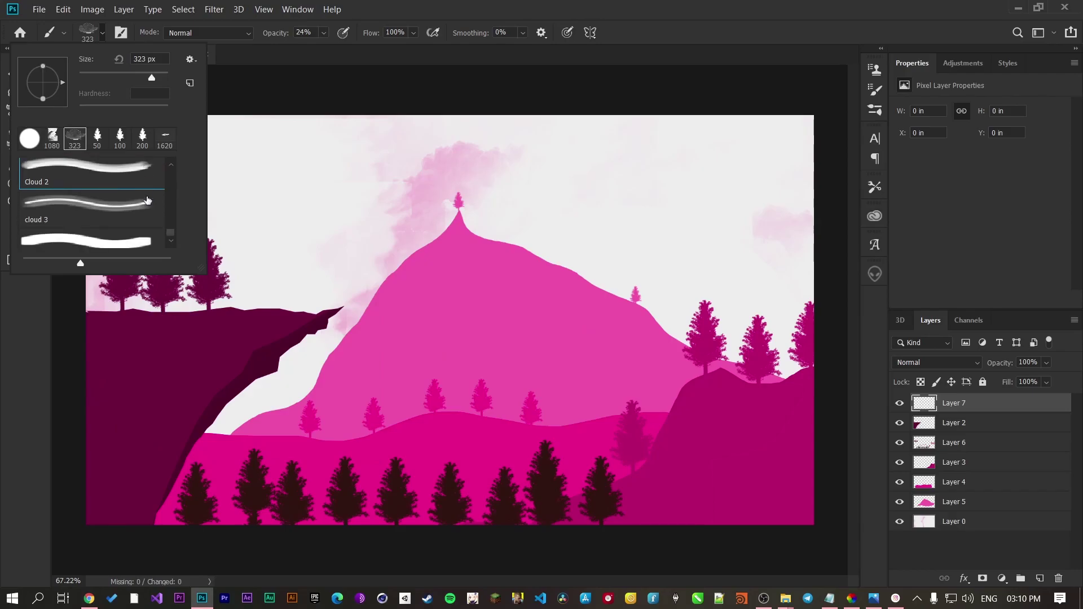
left_click(126, 208)
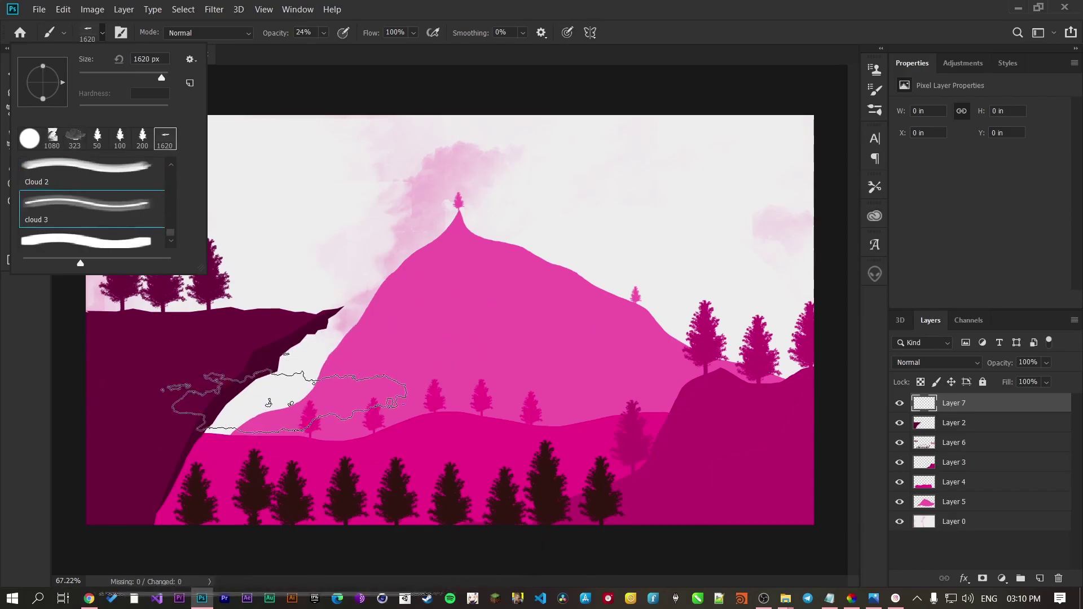
Step: Enlarge the cloud 3 brush to 4600 px
left_click(99, 35)
key("bracketright")
key("bracketright")
key("bracketright")
key("bracketright")
key("bracketright")
key("bracketright")
key("bracketright")
key("bracketright")
key("bracketright")
key("bracketright")
key("bracketright")
key("bracketright")
key("bracketright")
key("bracketright")
key("bracketright")
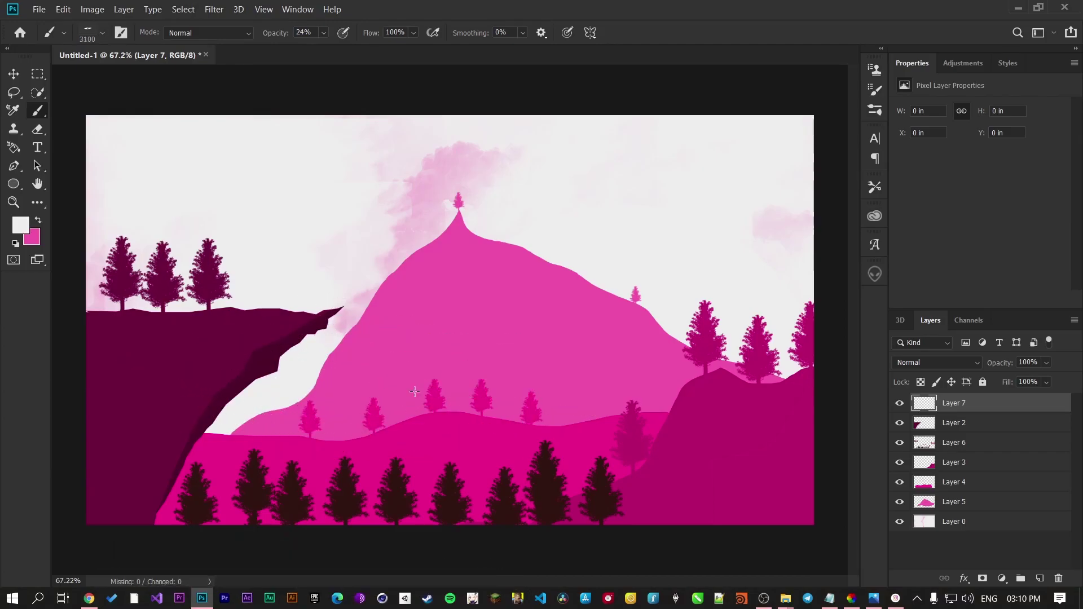
scroll(415, 391, "down", 4)
scroll(415, 391, "up", 1)
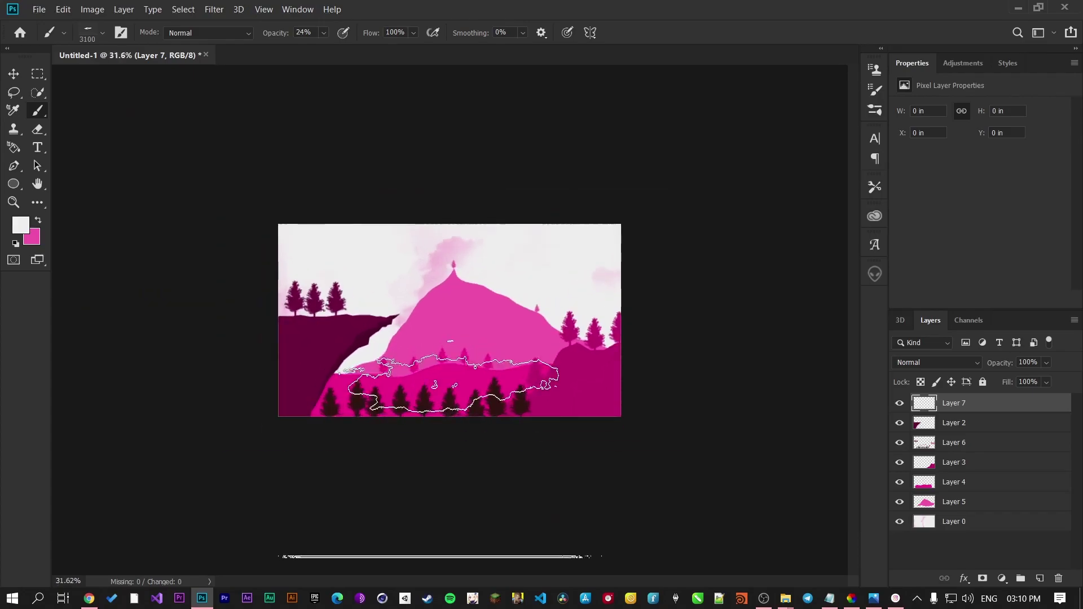
key("bracketright")
key("bracketright")
key("bracketright")
key("bracketright")
key("bracketright")
key("bracketright")
key("bracketright")
key("bracketright")
key("bracketright")
key("bracketright")
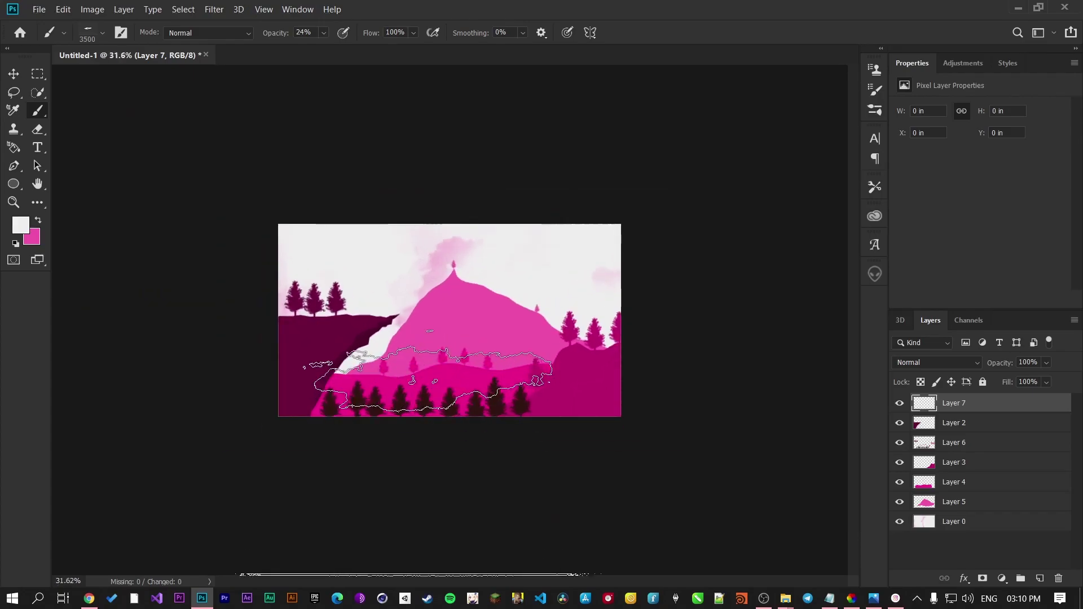
key("bracketright")
key("bracketright")
key("bracketright")
key("bracketright")
key("bracketright")
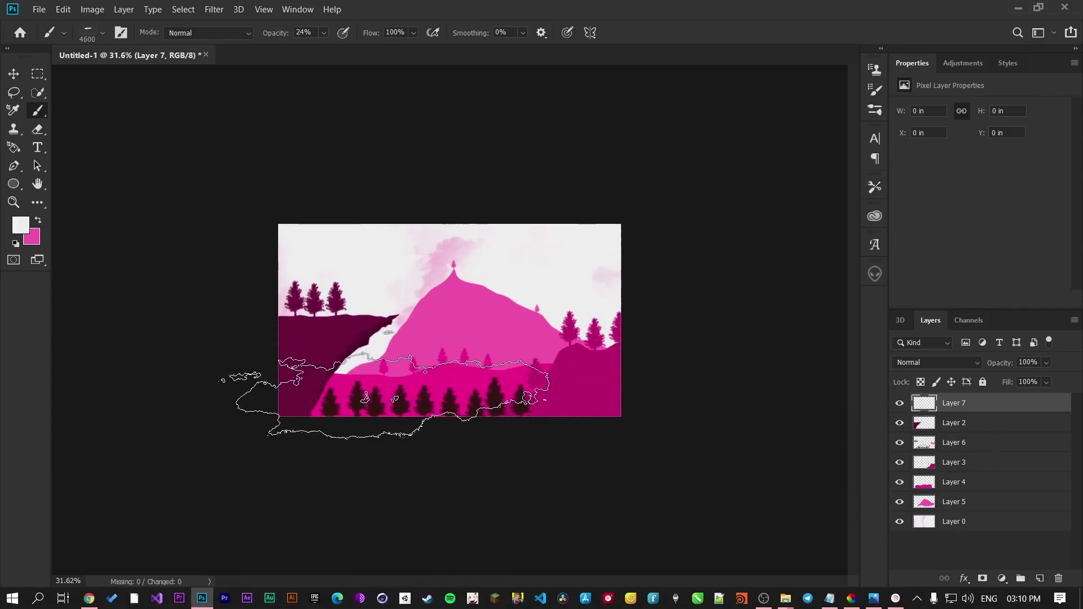
Step: Brush mist across the lower part of the scene on Layer 7 and move that layer directly above Layer 4
mouse_move(350, 393)
left_mouse_down()
mouse_move(543, 410)
mouse_move(522, 410)
left_mouse_up()
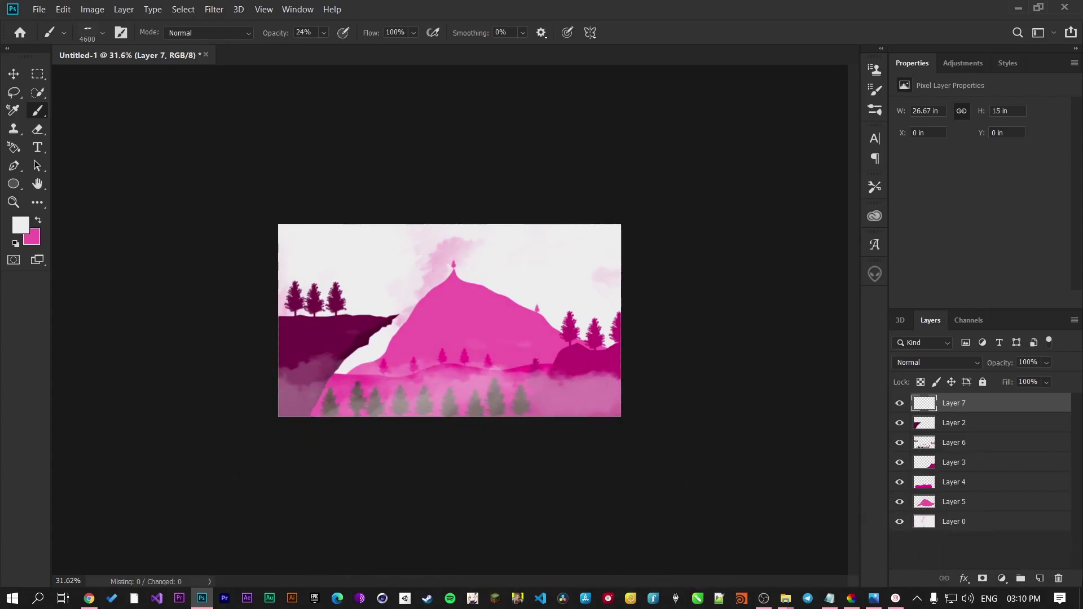
left_click_drag(970, 405, 974, 472)
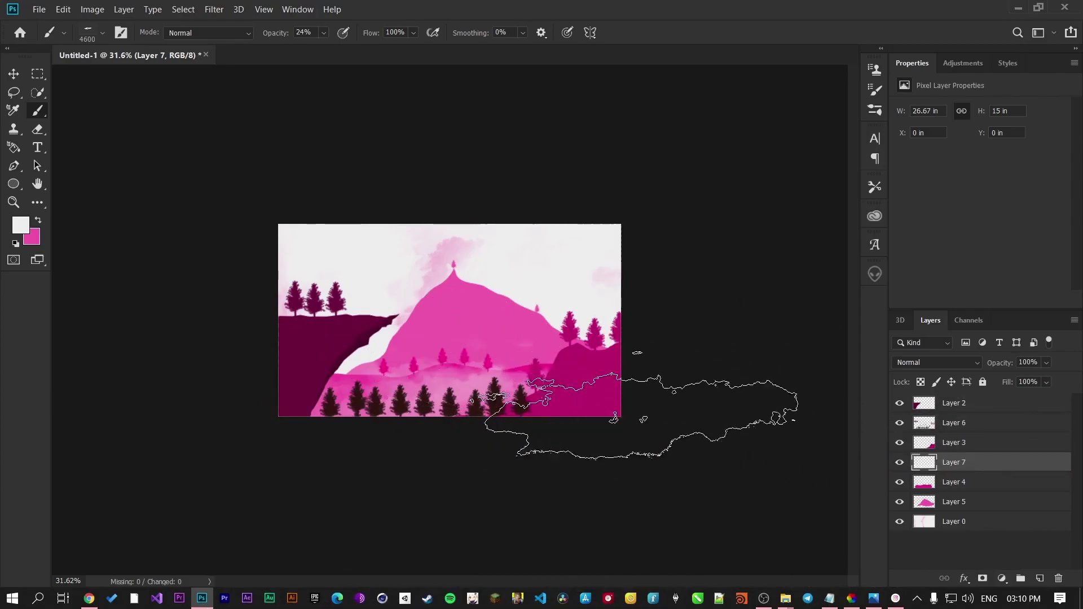
Step: Add a new layer between Layer 4 and Layer 5 and brush mist over the mountain on it
left_click(1039, 579)
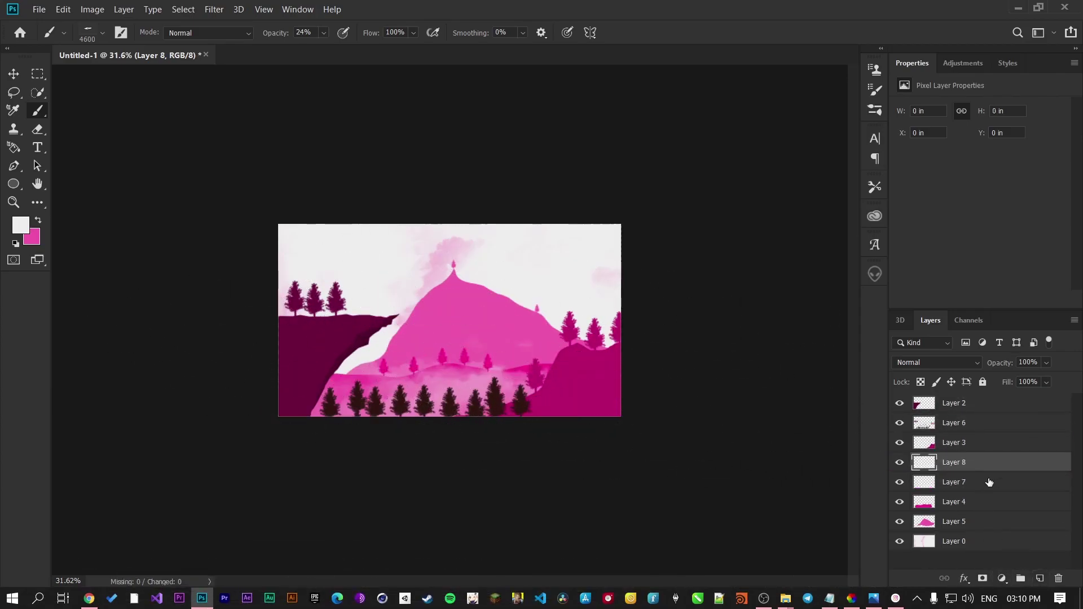
mouse_move(968, 466)
left_mouse_down()
mouse_move(1013, 526)
mouse_move(999, 511)
left_mouse_up()
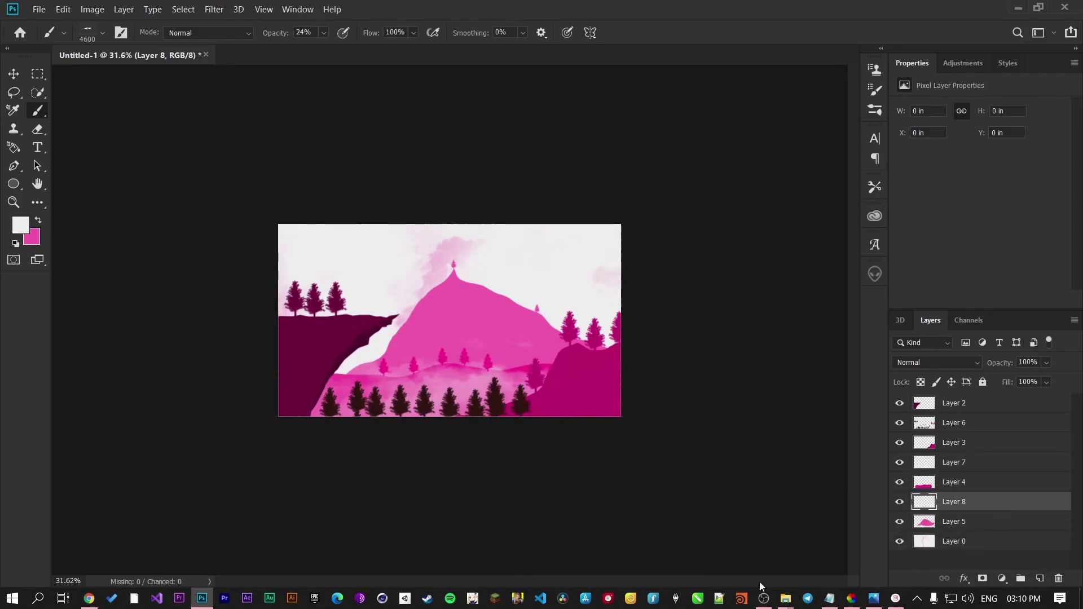
mouse_move(564, 397)
left_mouse_down()
mouse_move(477, 268)
mouse_move(452, 344)
left_mouse_up()
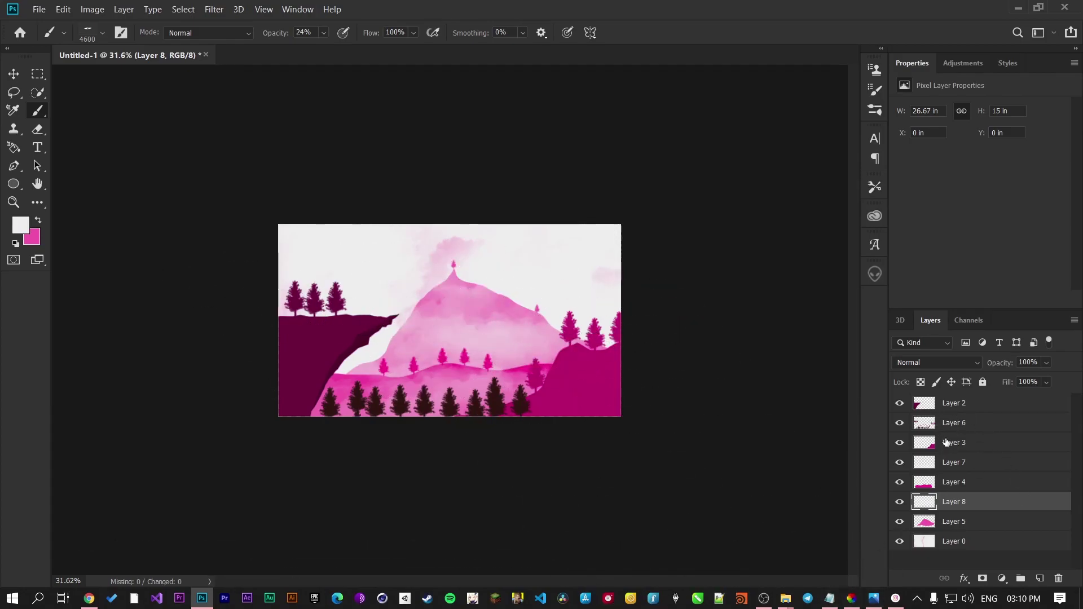
Step: Add a new layer directly above Layer 6 and brush mist over the foreground trees and the dark hill beside them
left_click(947, 424)
left_click(1040, 578)
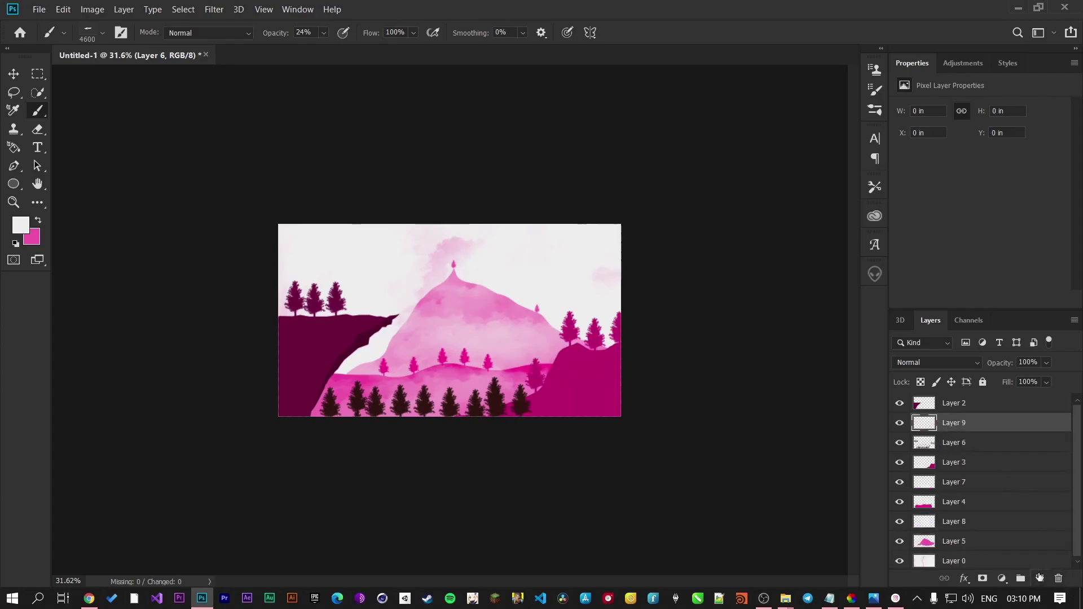
mouse_move(952, 440)
left_mouse_down()
mouse_move(962, 428)
mouse_move(564, 361)
mouse_move(586, 406)
mouse_move(703, 415)
mouse_move(469, 402)
mouse_move(676, 383)
mouse_move(722, 366)
mouse_move(728, 407)
mouse_move(910, 466)
left_mouse_up()
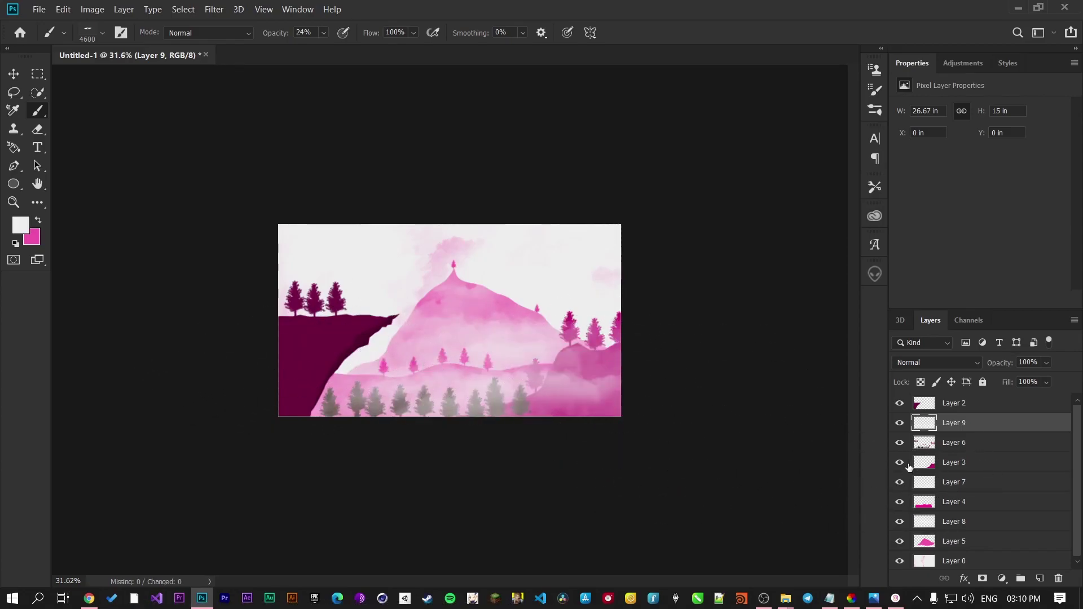
Step: Add a new layer at the top of the stack, above Layer 2, and brush mist over the cliff and its trees
left_click(1039, 578)
left_click_drag(953, 422, 953, 401)
mouse_move(953, 442)
left_mouse_down()
mouse_move(522, 402)
mouse_move(796, 410)
mouse_move(868, 203)
mouse_move(579, 264)
mouse_move(700, 430)
mouse_move(880, 440)
mouse_move(502, 361)
mouse_move(761, 524)
mouse_move(870, 397)
mouse_move(696, 310)
left_mouse_up()
scroll(725, 295, "up", 3)
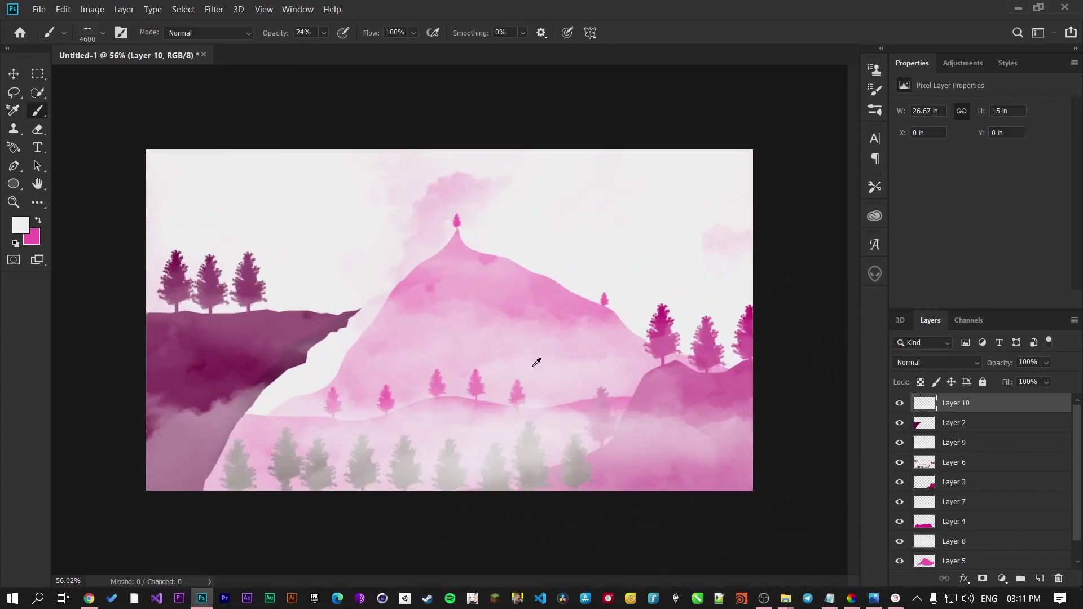
scroll(507, 262, "down", 2)
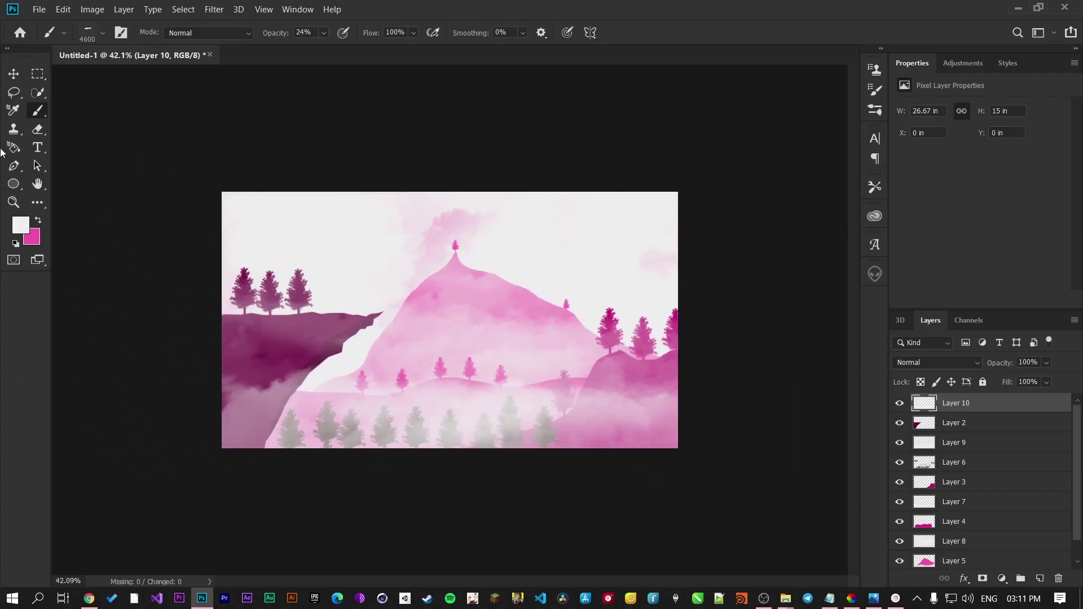
Step: Add the text "JBS" across the sky with the Type tool, replacing the placeholder text
left_click(37, 148)
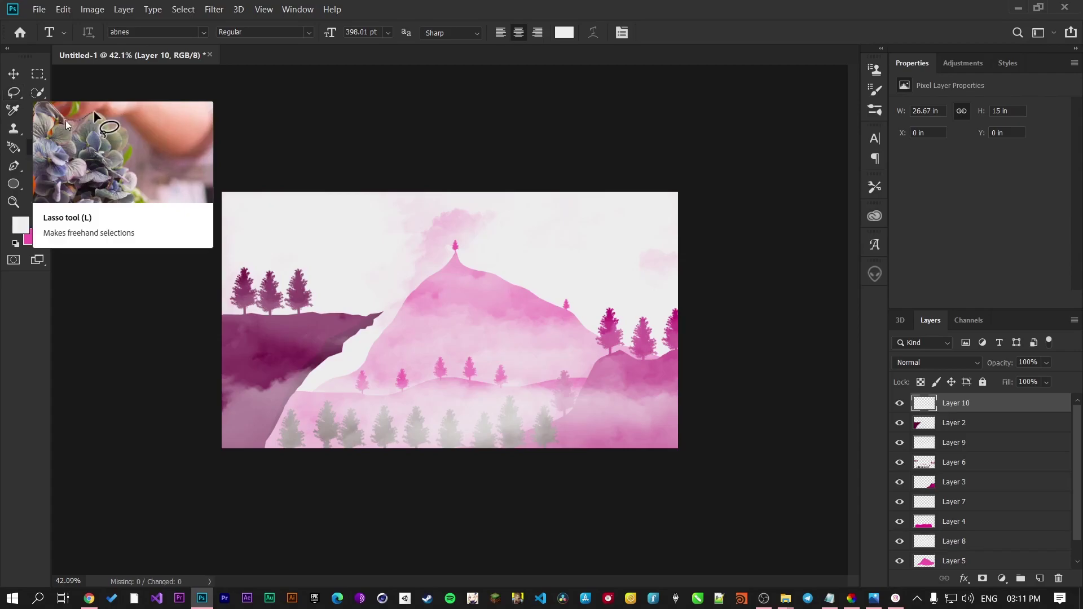
left_click(35, 110)
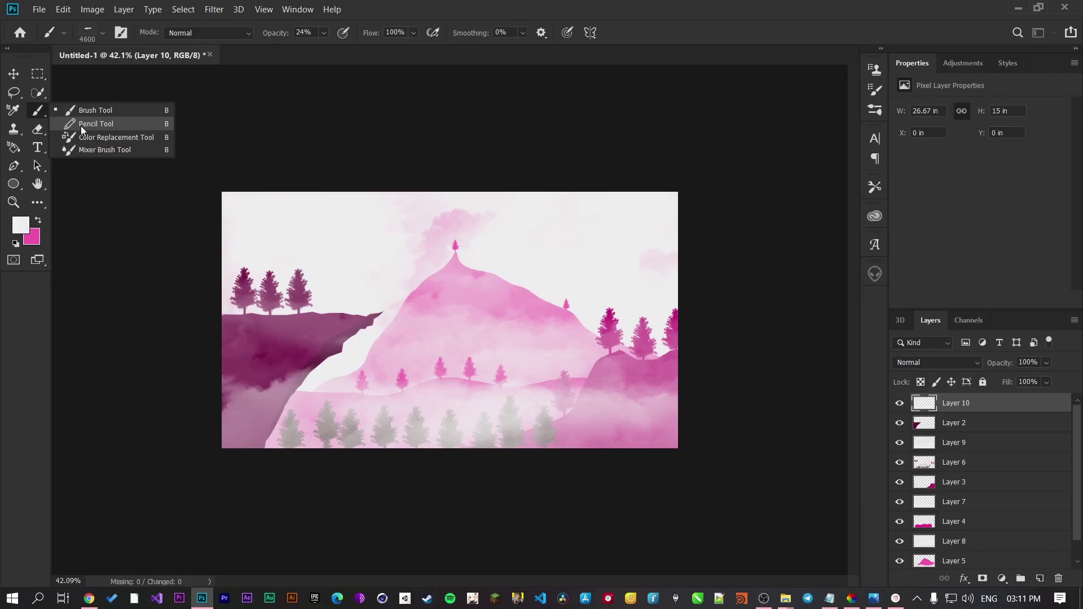
left_click(38, 150)
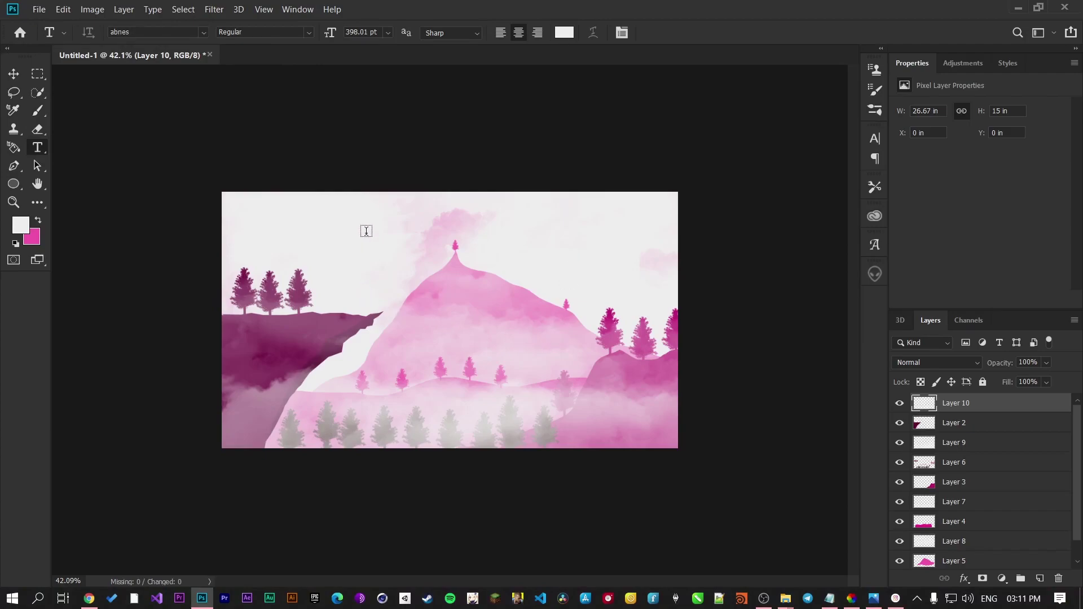
scroll(953, 492, "down", 1)
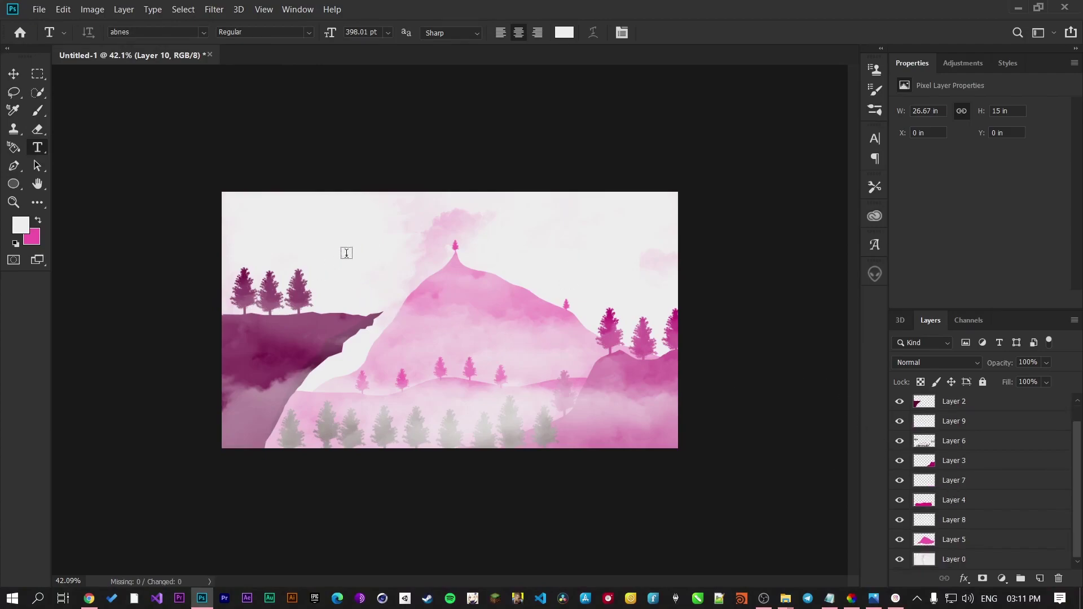
left_click(404, 293)
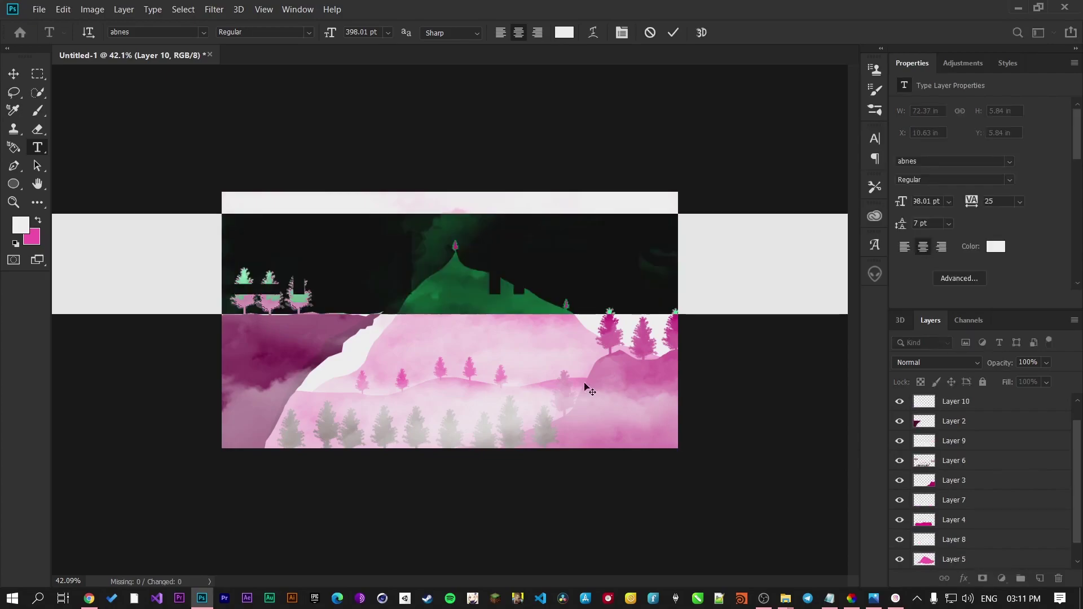
key("BackSpace")
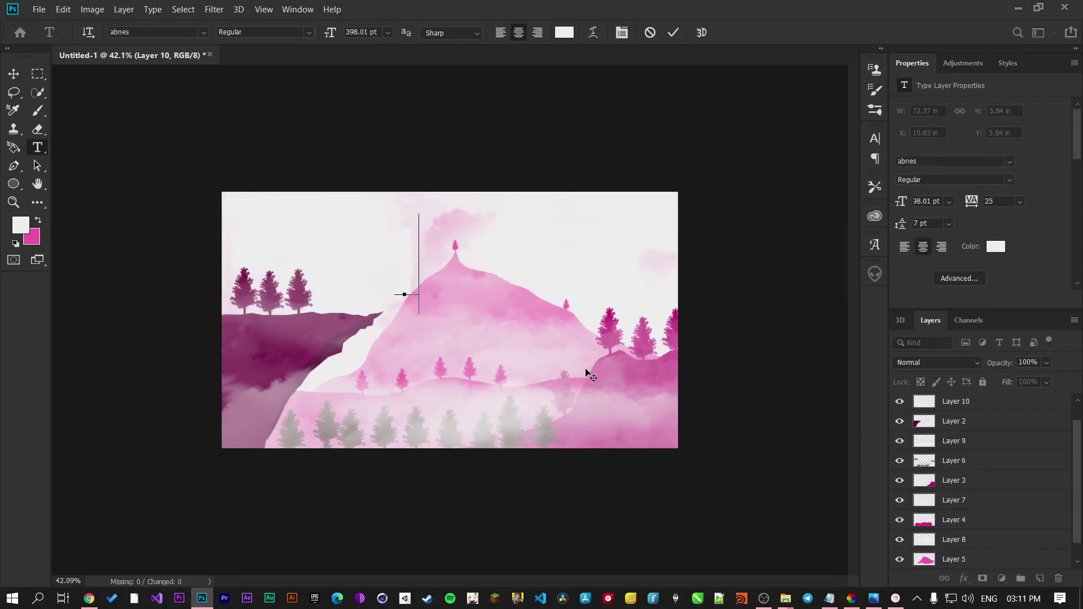
type("CHASER")
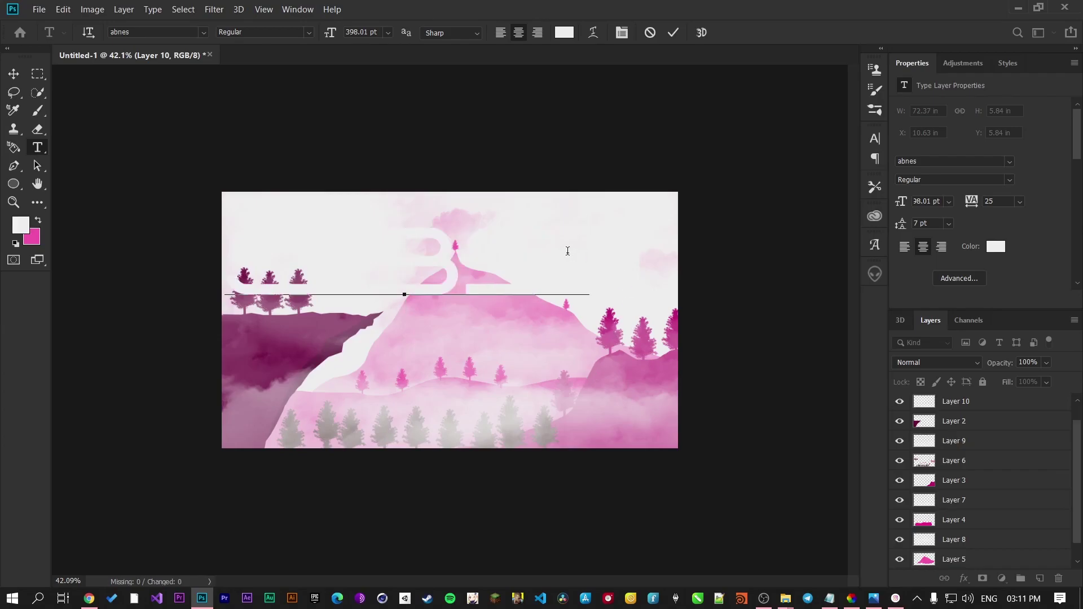
Step: Recolor the whole JBS text dark red and commit it
key("ctrl+a")
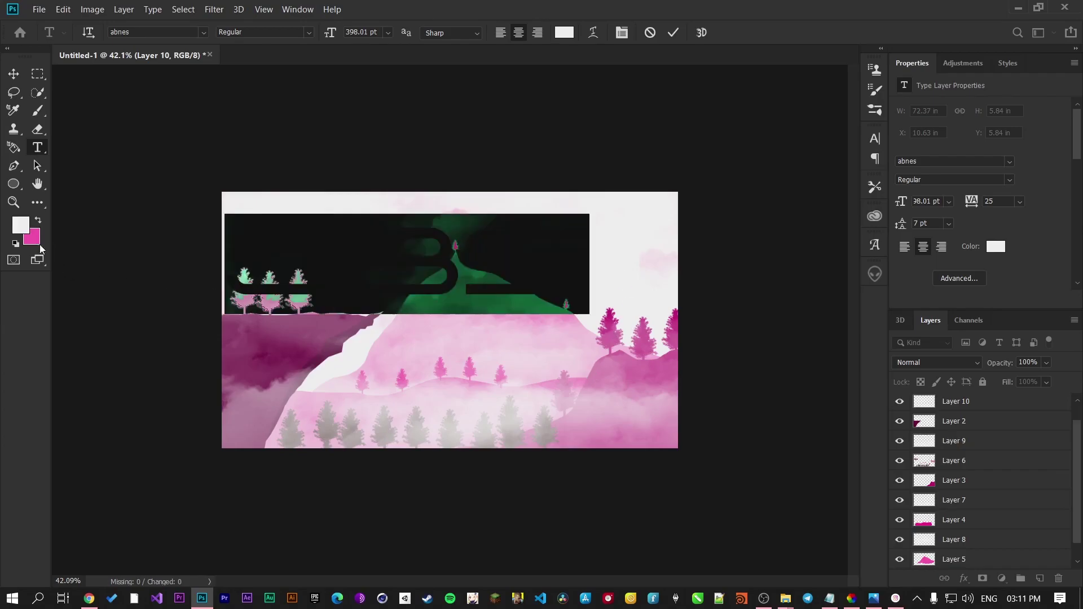
left_click(23, 231)
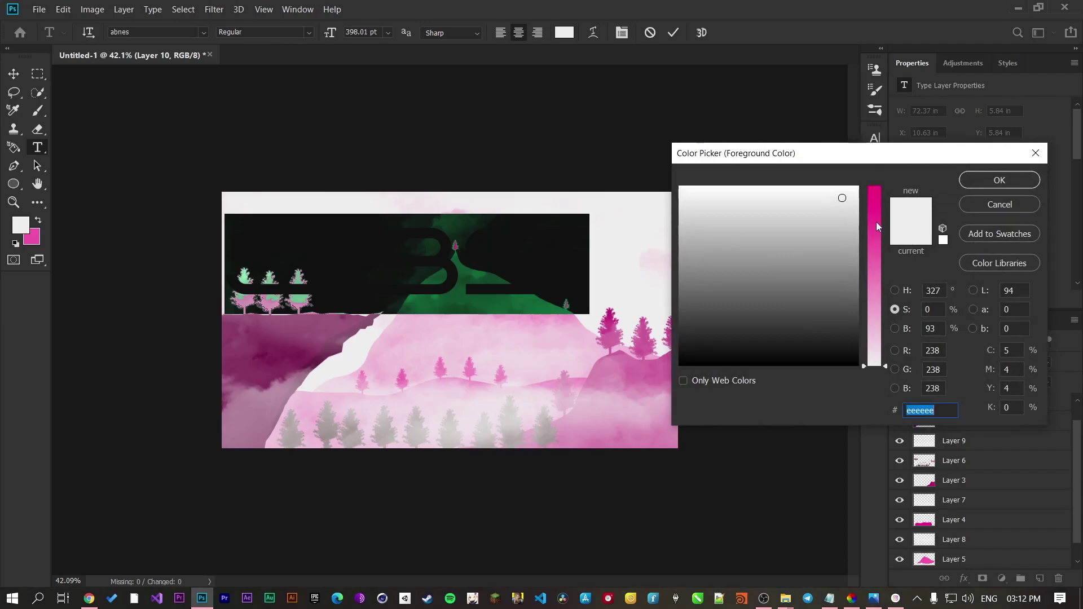
left_click_drag(877, 226, 872, 155)
left_click(854, 259)
left_click_drag(854, 259, 868, 226)
left_click(1036, 182)
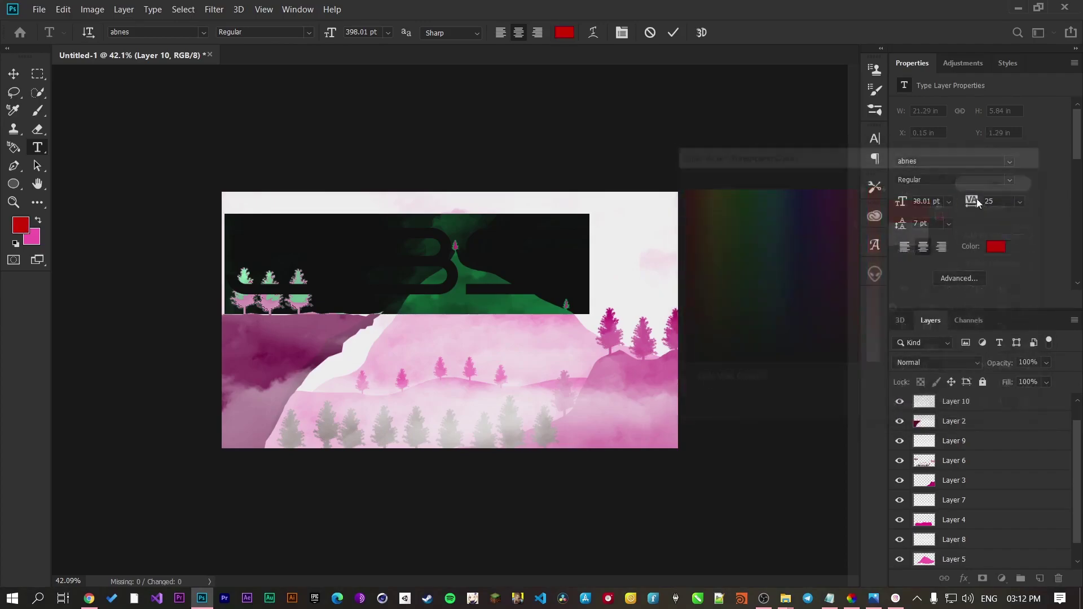
left_click(674, 32)
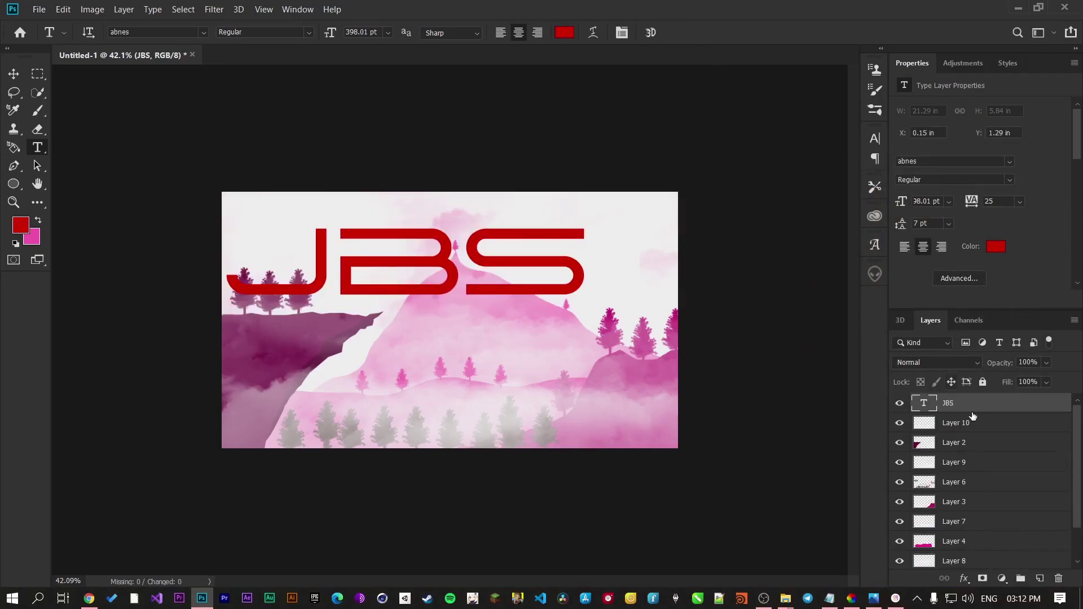
Step: Place the JBS layer directly beneath Layer 5 and shift the text to about X 3.15 in, Y 1.31 in
left_click_drag(993, 407, 1030, 558)
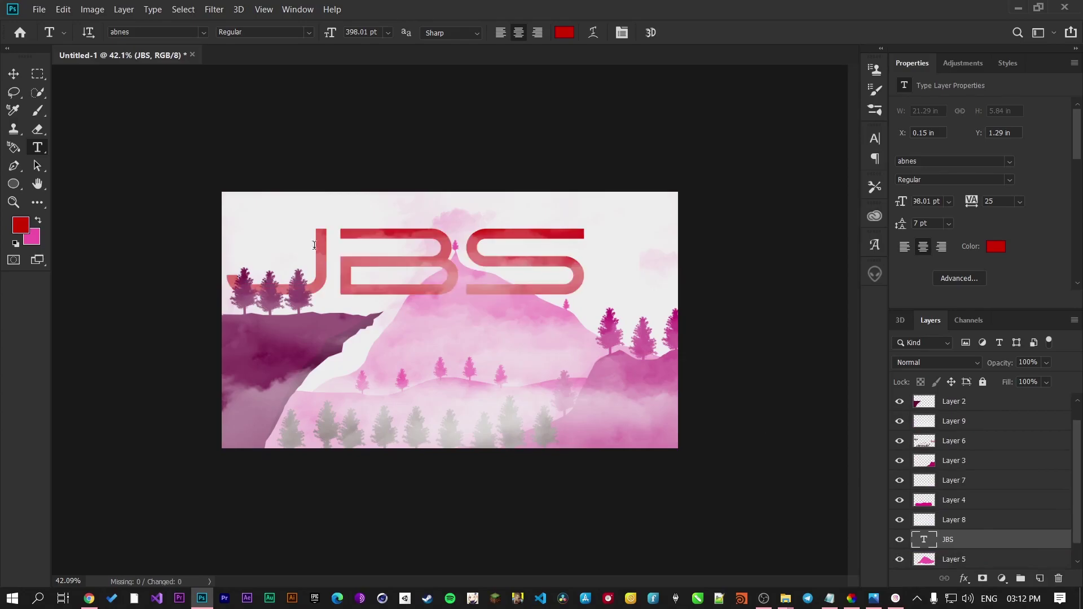
left_click(15, 77)
left_click_drag(510, 256, 560, 258)
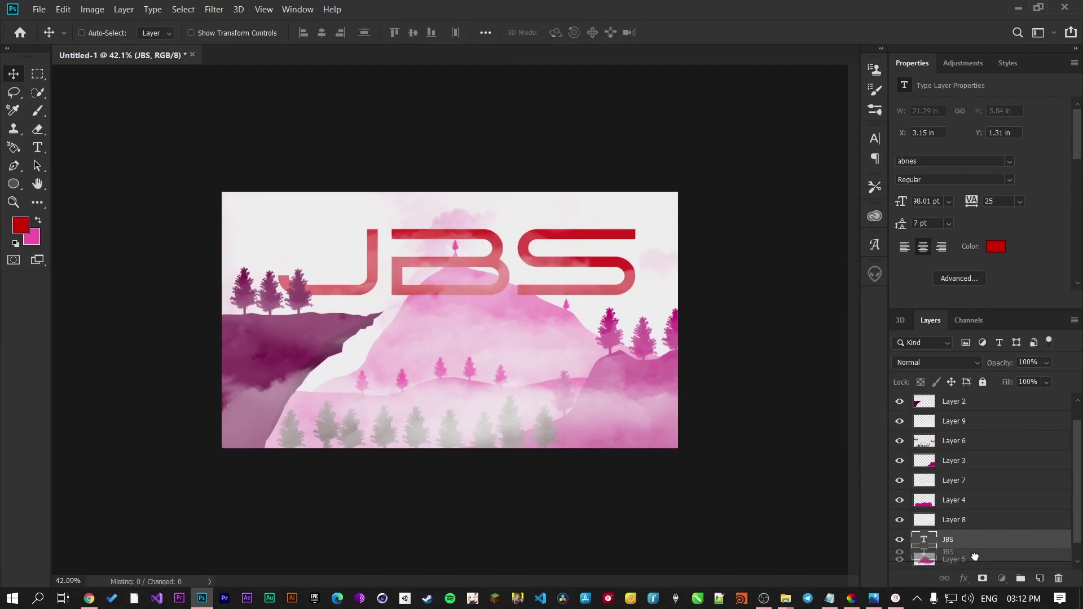
left_click_drag(967, 564, 962, 533)
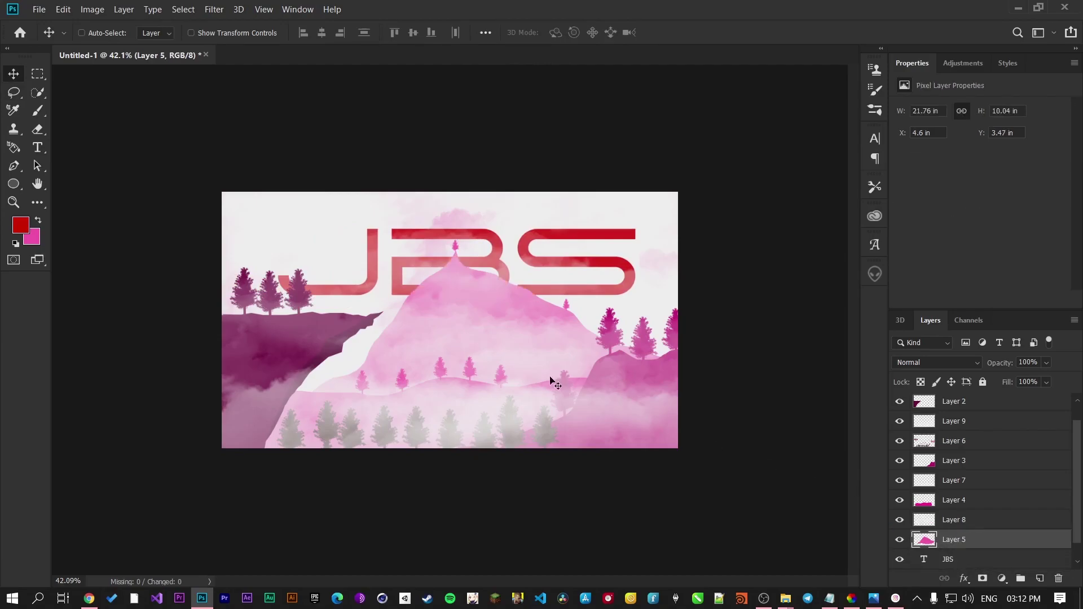
Step: Nudge the mountain on Layer 5 slightly down and left, and nudge the mist on Layer 8 slightly down
left_click_drag(473, 242, 469, 246)
left_click(961, 523)
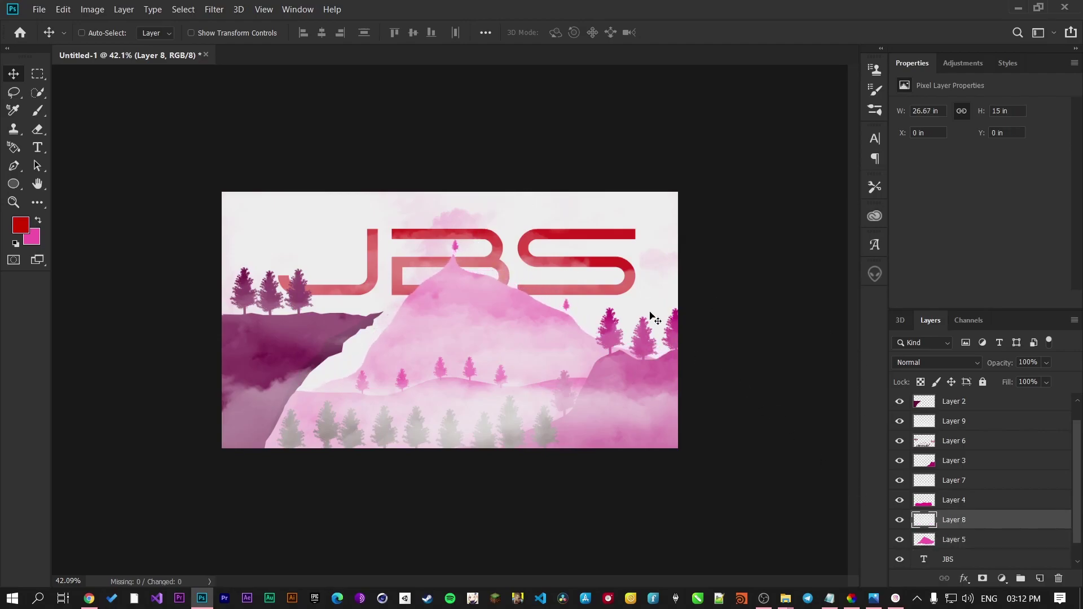
left_click_drag(613, 267, 617, 272)
Step: Reposition the JBS text up and to the left, to about X 2.13 in, Y 1 in
scroll(974, 529, "down", 1)
left_click(968, 536)
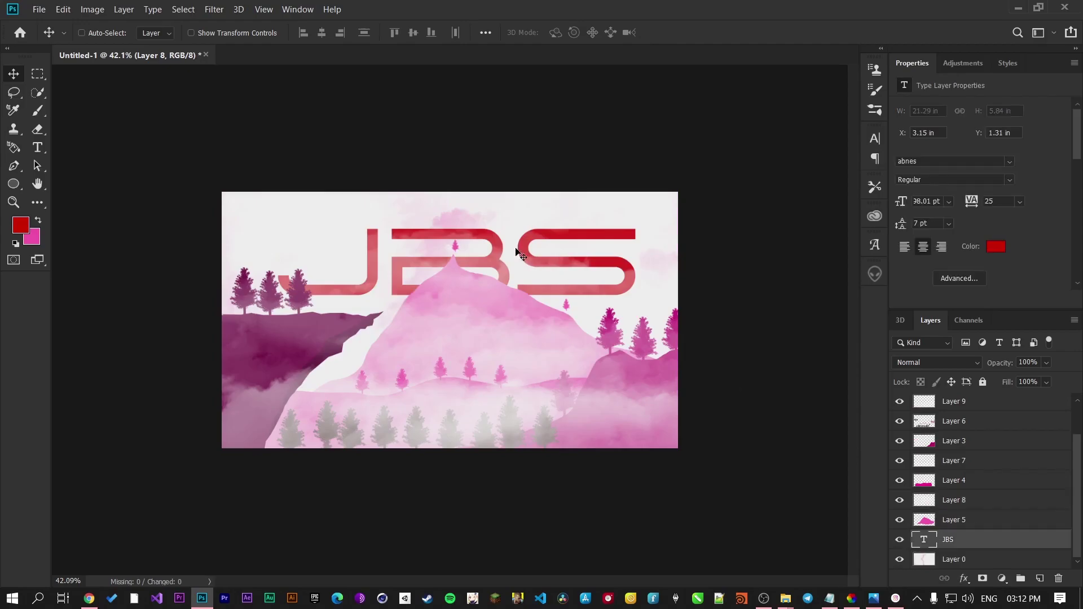
left_click_drag(578, 246, 555, 242)
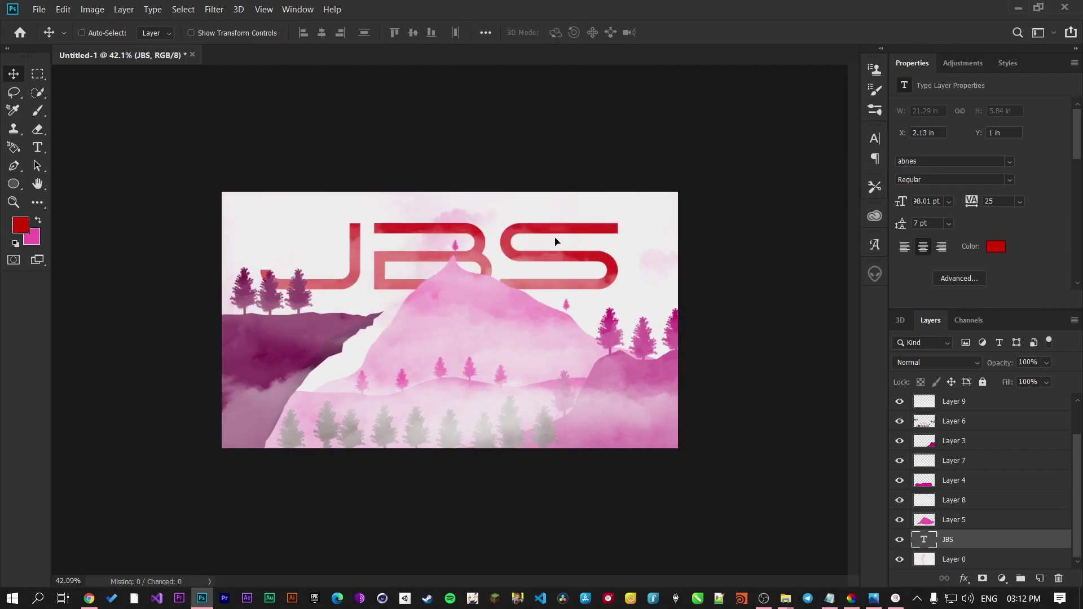
left_click_drag(587, 235, 592, 233)
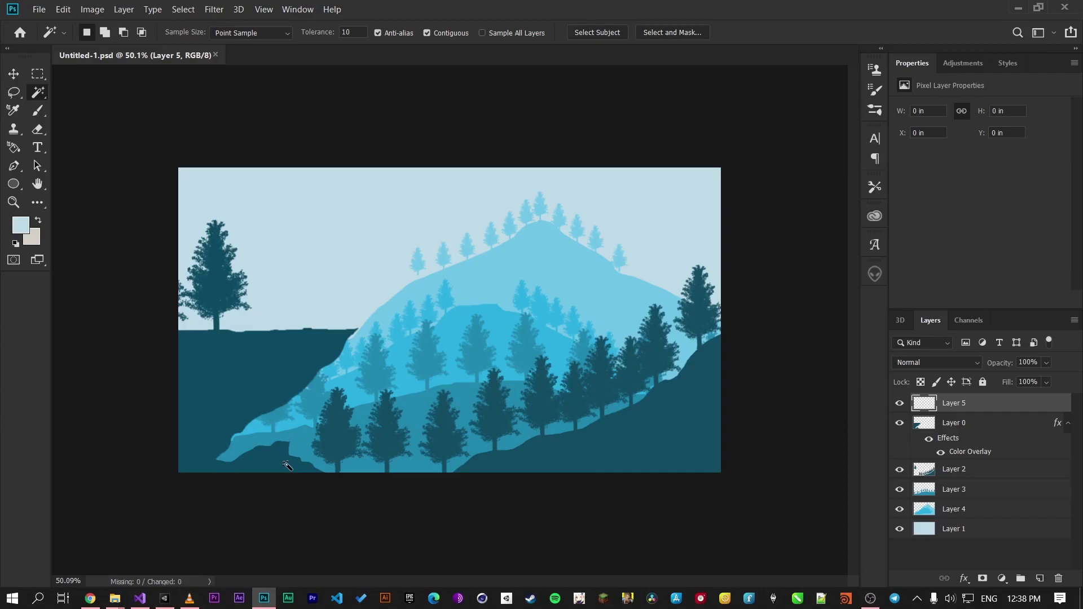
scroll(208, 418, "up", 4)
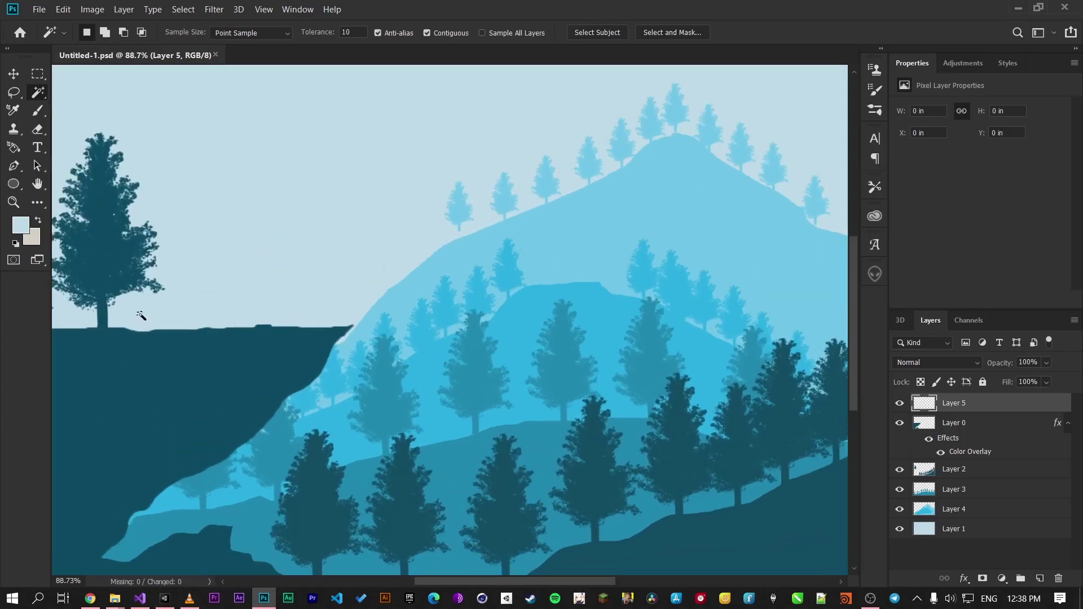
scroll(136, 350, "up", 1)
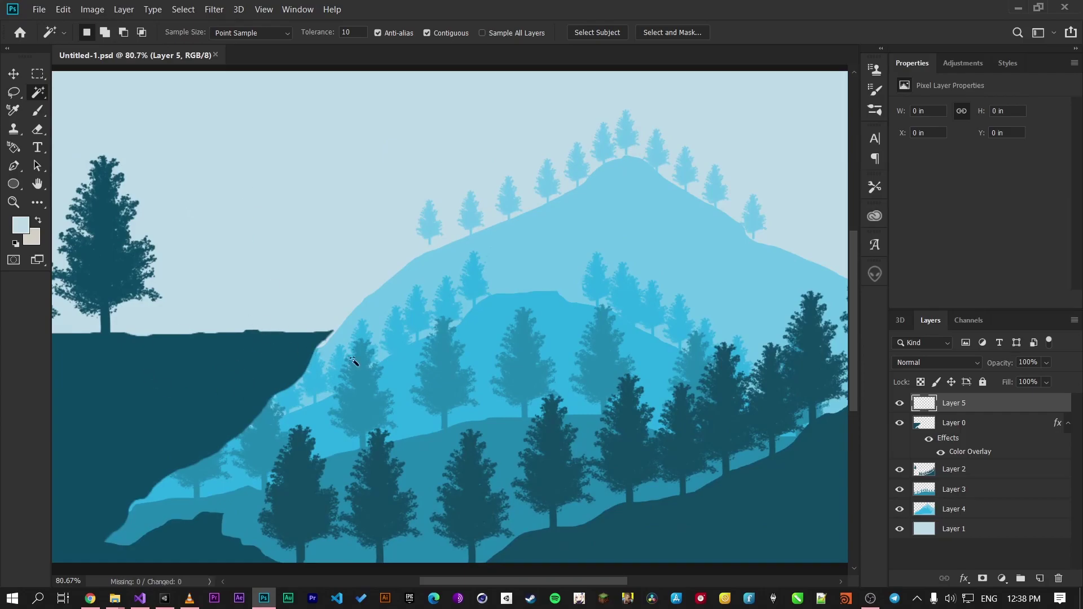
scroll(534, 252, "down", 2)
scroll(573, 259, "up", 3)
scroll(500, 260, "down", 5)
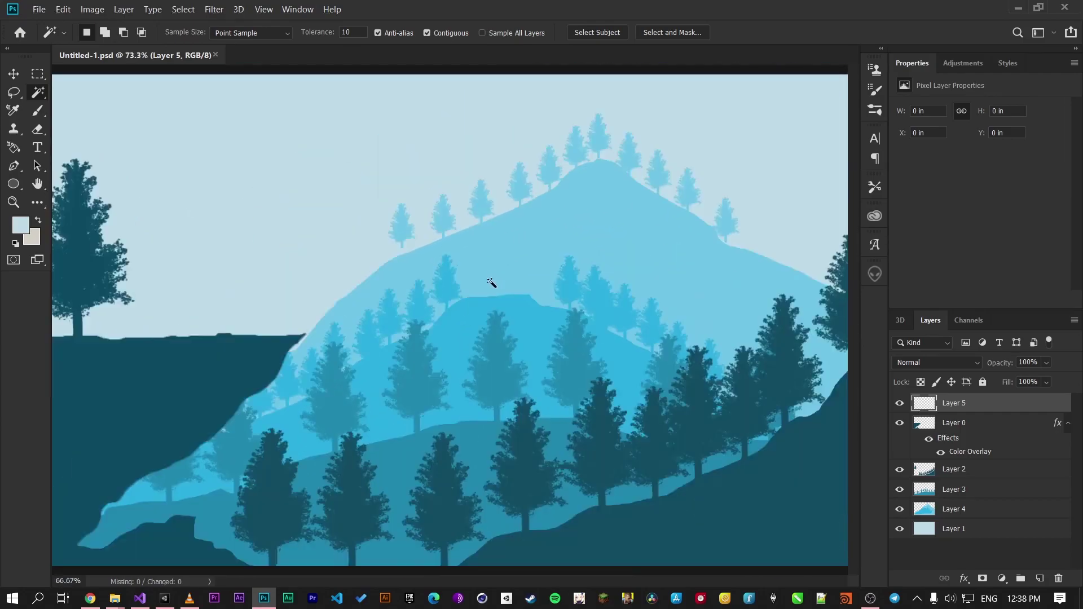
scroll(484, 298, "up", 2)
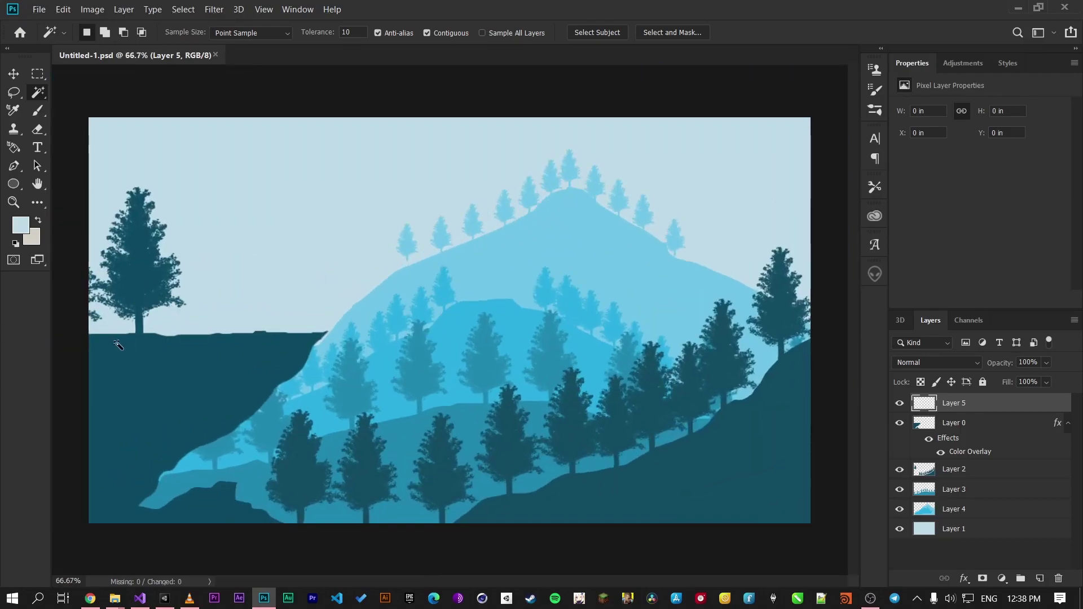
scroll(106, 351, "up", 2)
scroll(112, 345, "down", 3)
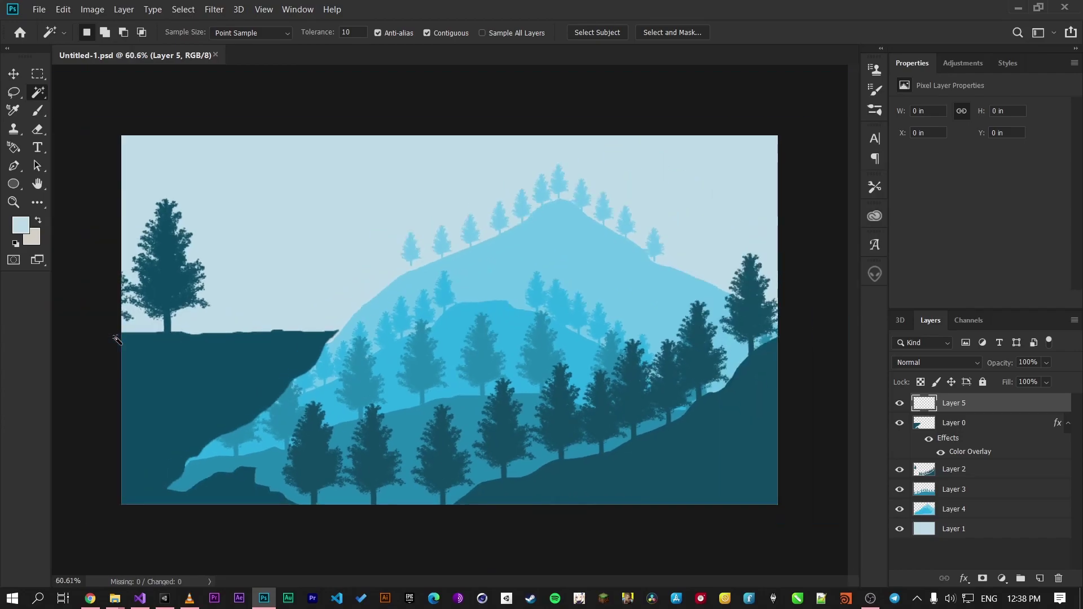
scroll(116, 339, "up", 2)
scroll(564, 344, "down", 1)
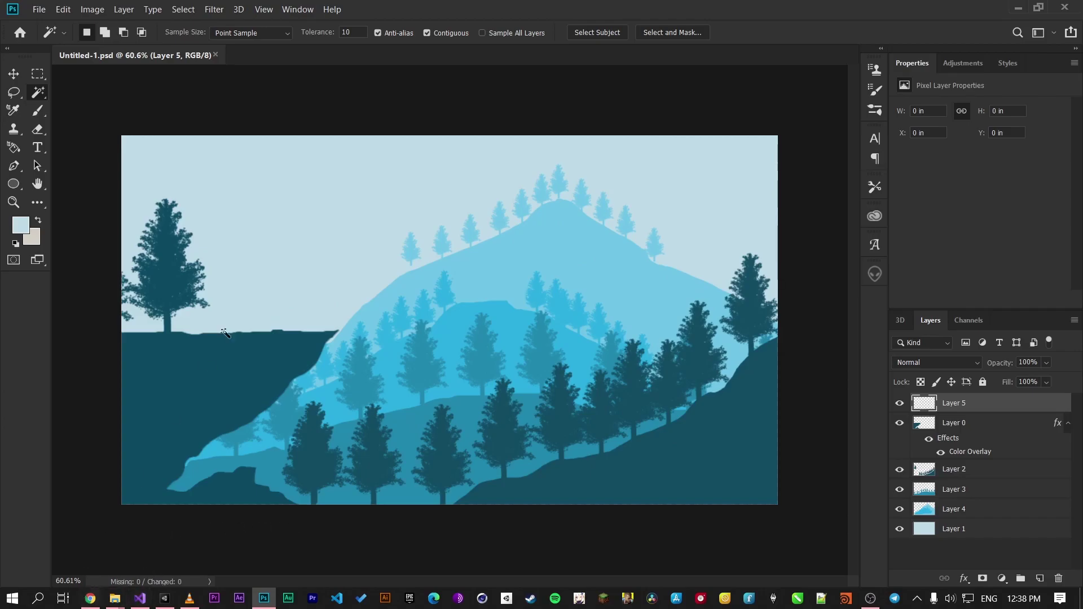
left_click(90, 598)
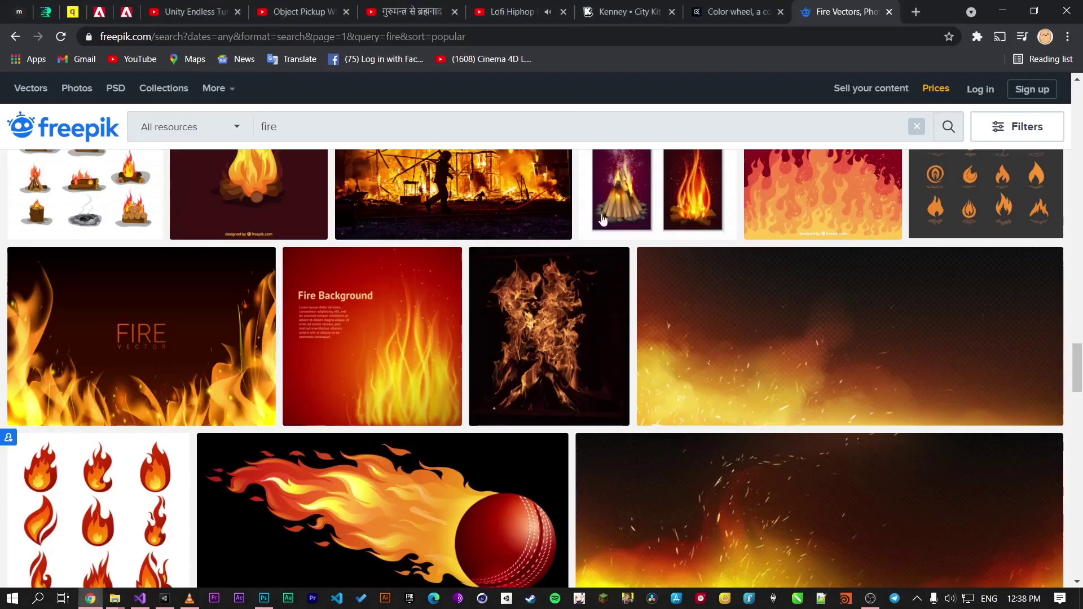
left_click(733, 11)
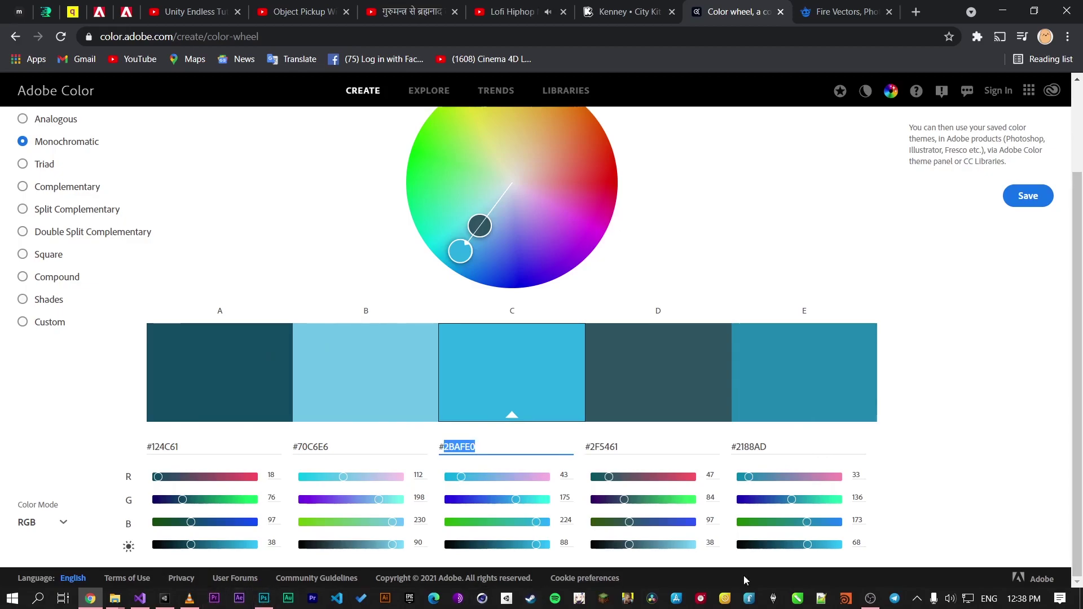
left_click(263, 598)
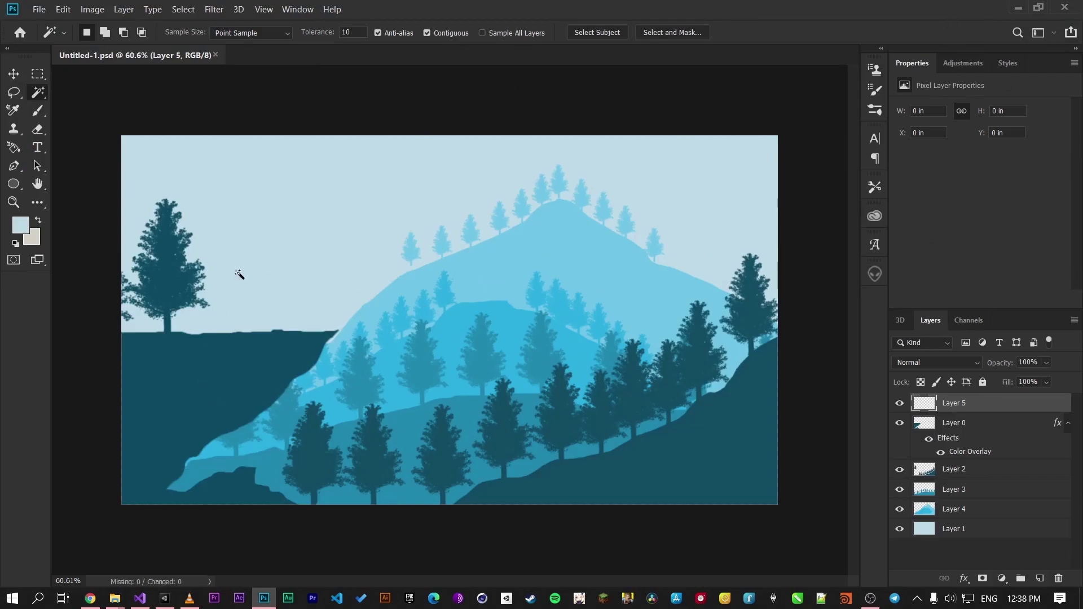
scroll(188, 341, "up", 3)
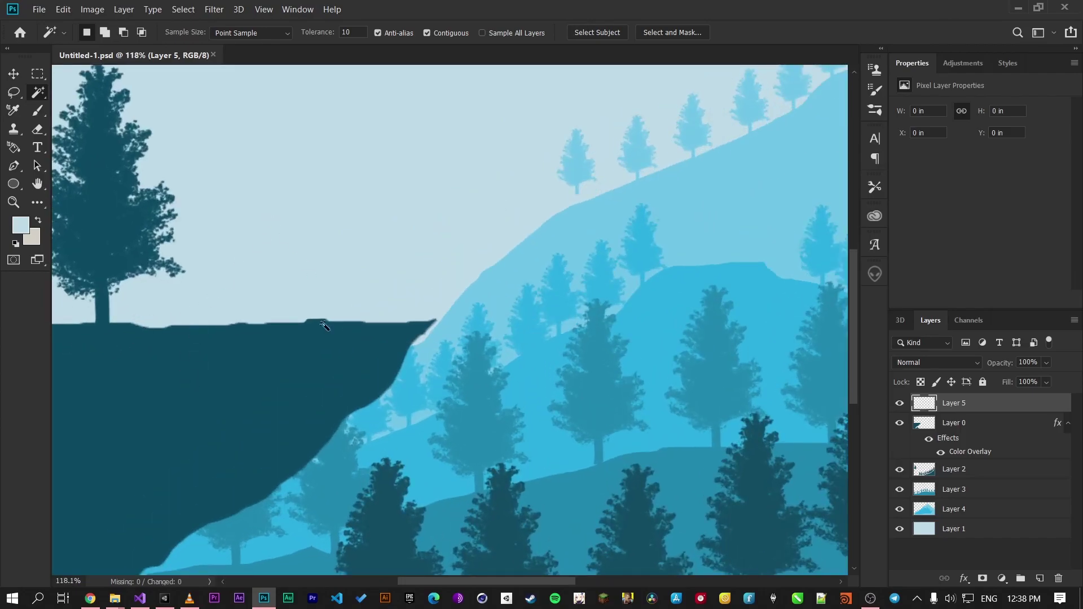
scroll(370, 247, "down", 3)
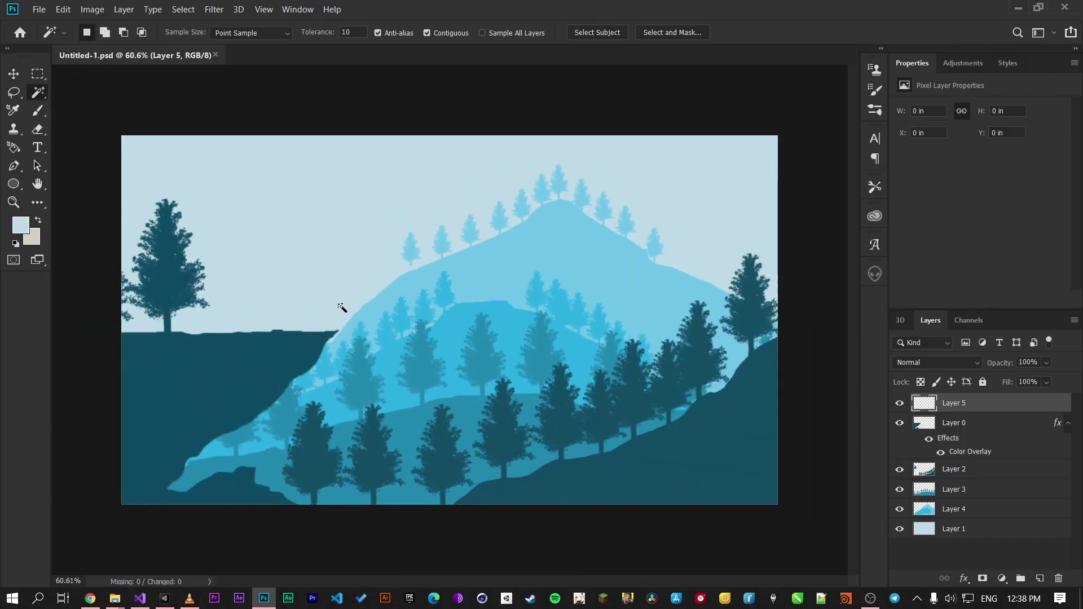
Step: Switch to Chrome and open the campfire-on-logs illustration from the Freepik fire search results
left_click(90, 598)
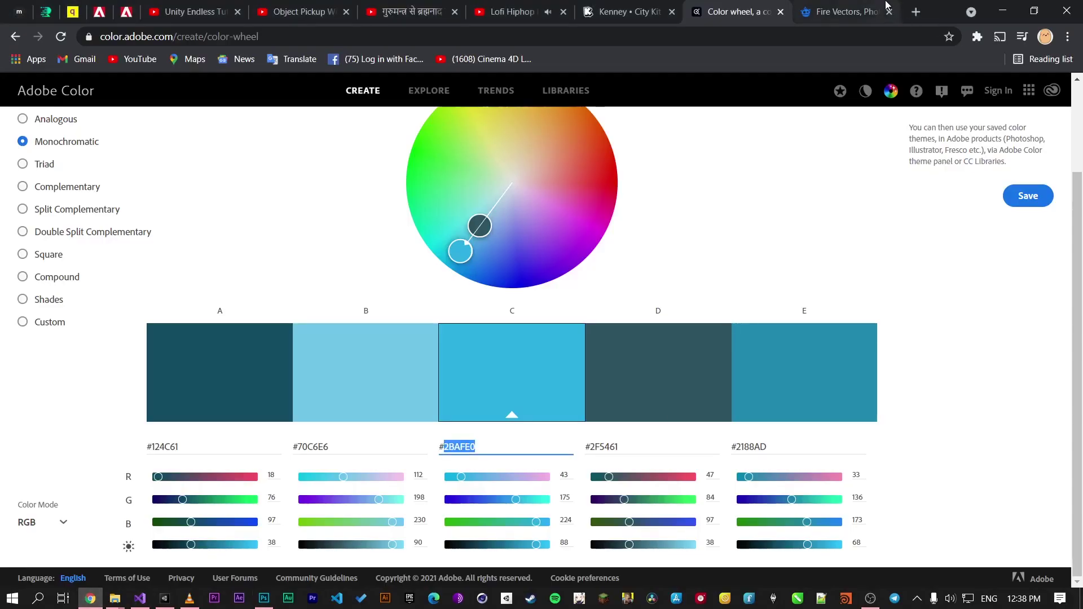
key("ctrl+Tab")
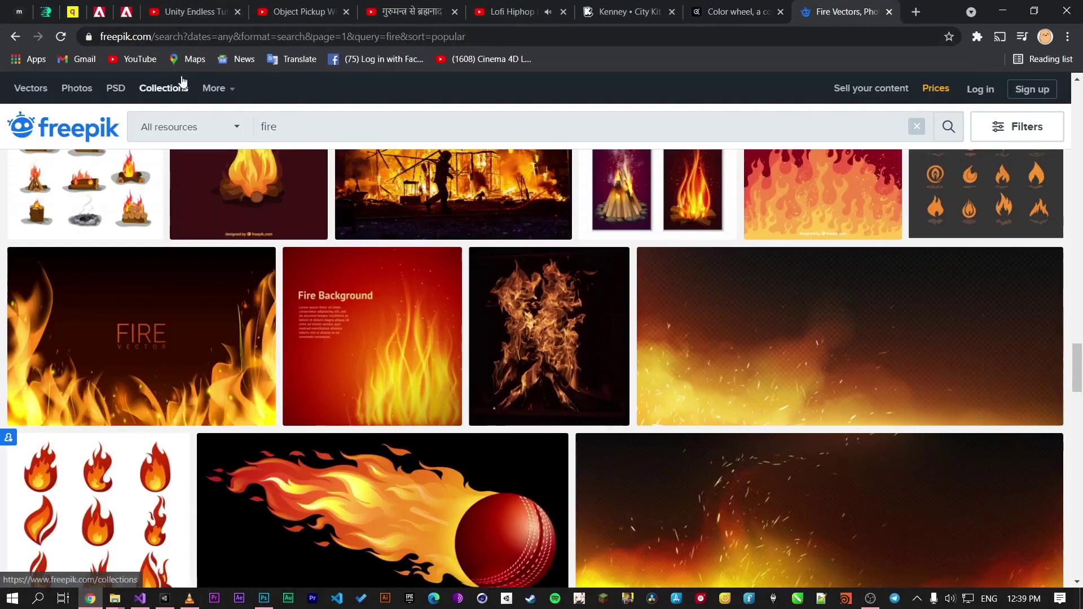
scroll(375, 404, "up", 2)
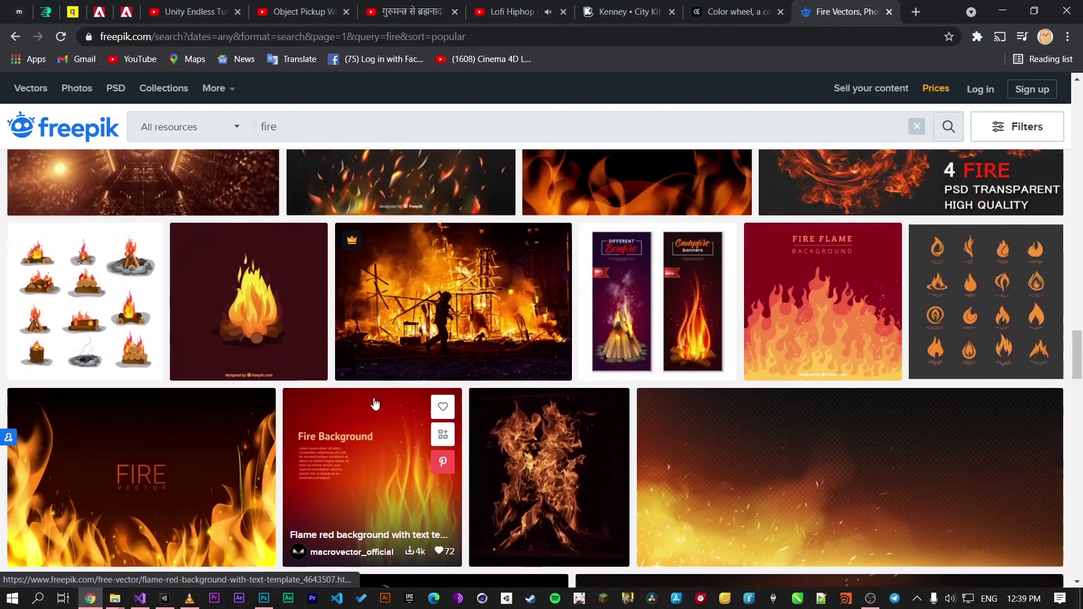
left_click(217, 320)
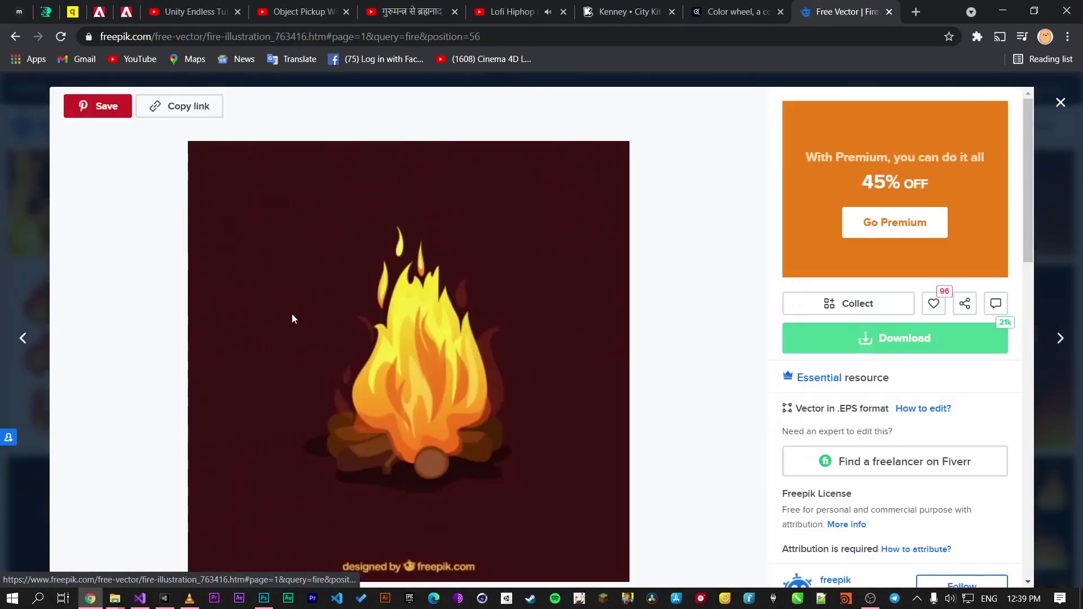
Step: Open Chrome's download list in a new tab and show fire-illustration.zip in its folder
left_click(916, 12)
left_click(1068, 36)
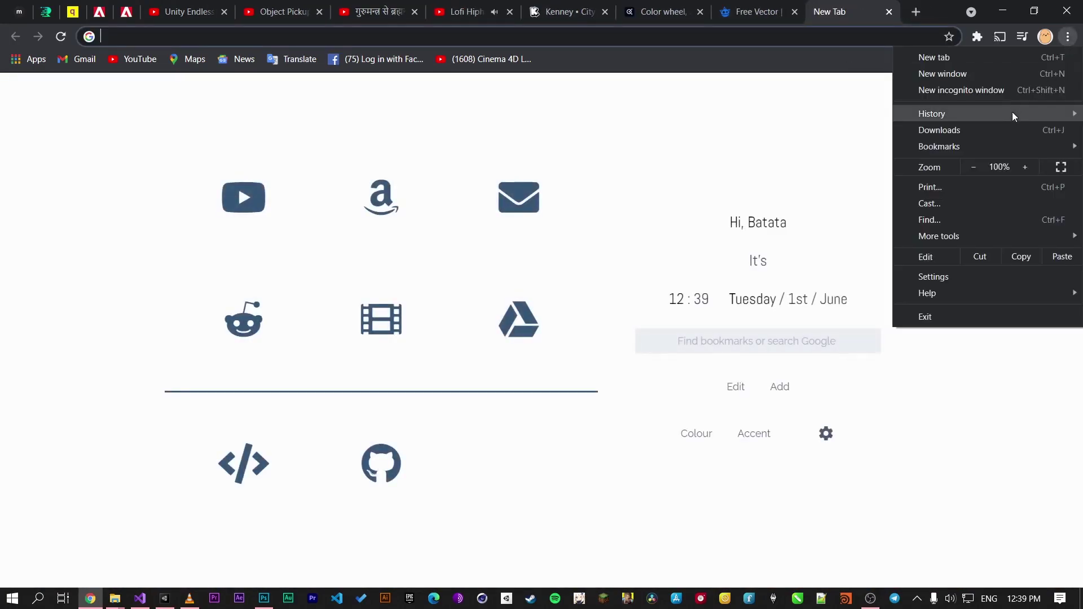
left_click(1003, 128)
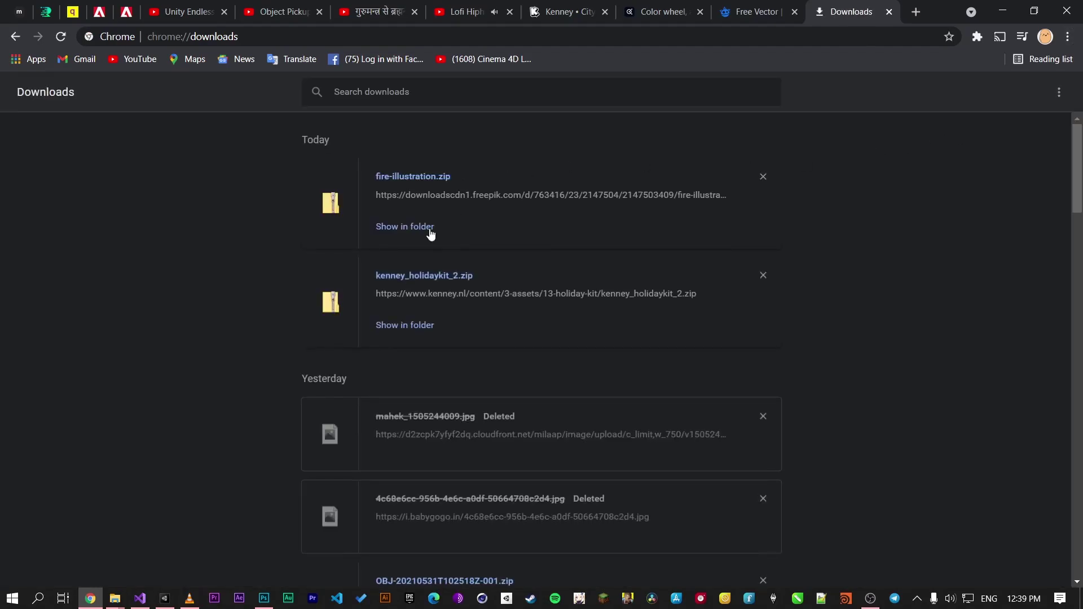
left_click(431, 228)
Step: Place the campfire image 7.jpg from the Work (D:) drive into the Photoshop scene at 100% scale and commit it
left_click(66, 459)
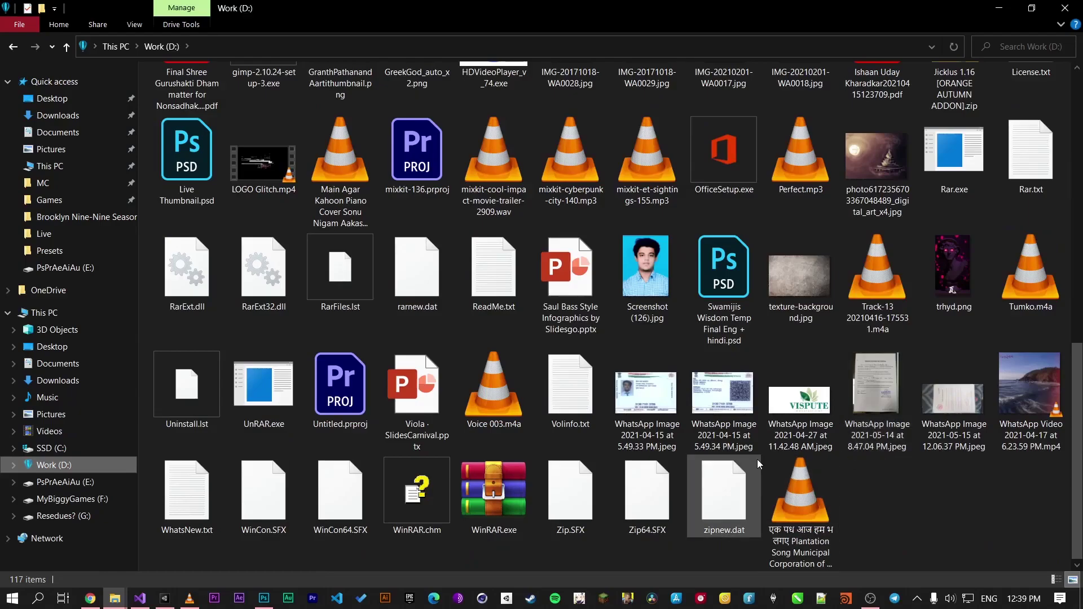
scroll(757, 459, "up", 10)
left_click_drag(997, 334, 472, 330)
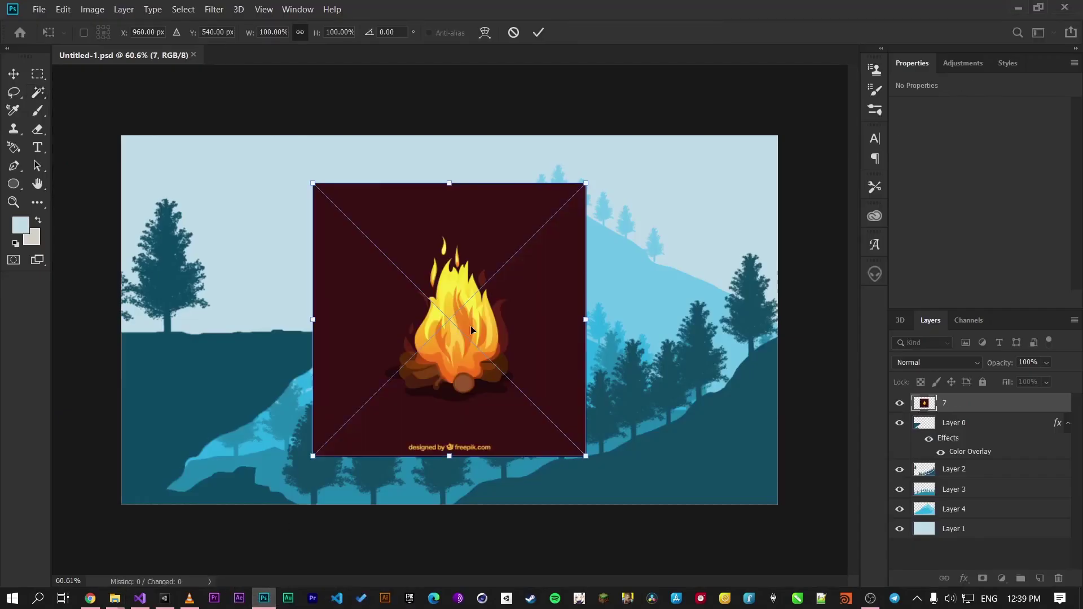
left_click(538, 32)
Step: Choose the Magic Wand tool and rasterize the campfire layer 7
left_click(42, 100)
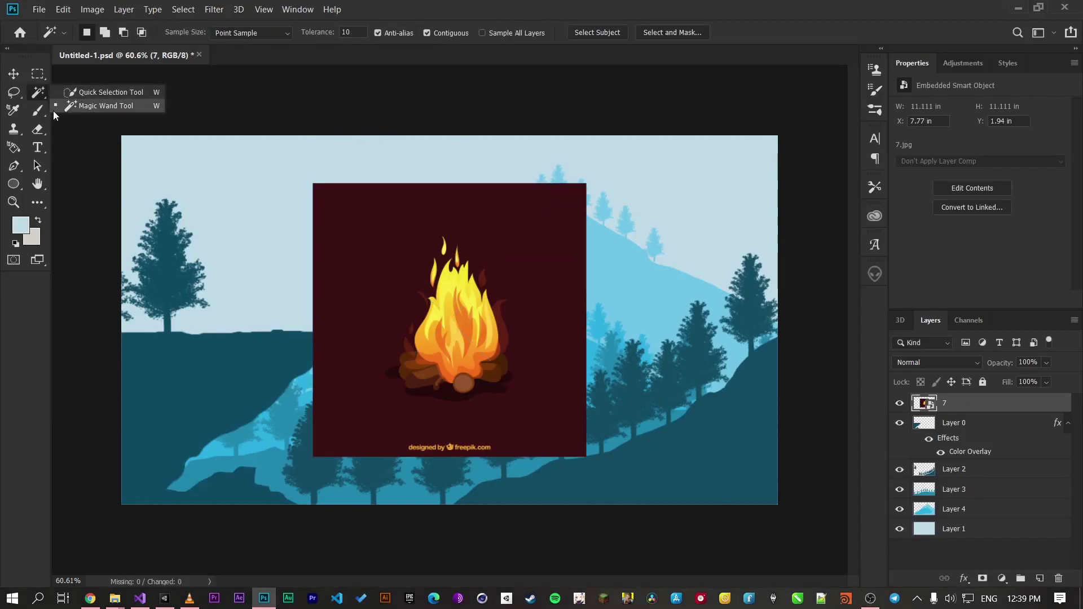
left_click(74, 107)
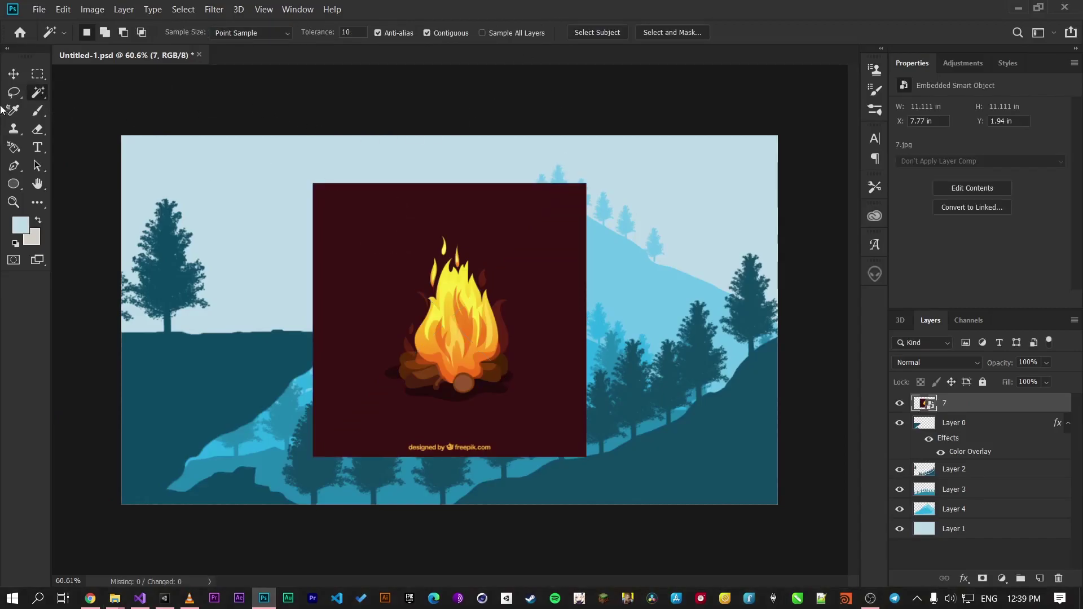
left_click(35, 97)
left_click(91, 108)
right_click(982, 413)
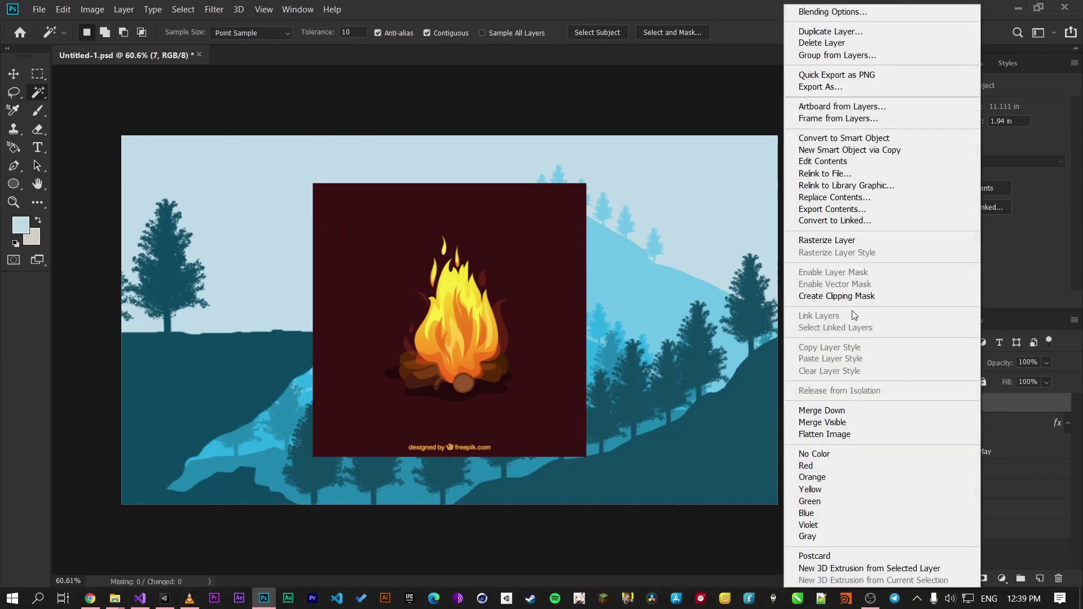
left_click(860, 242)
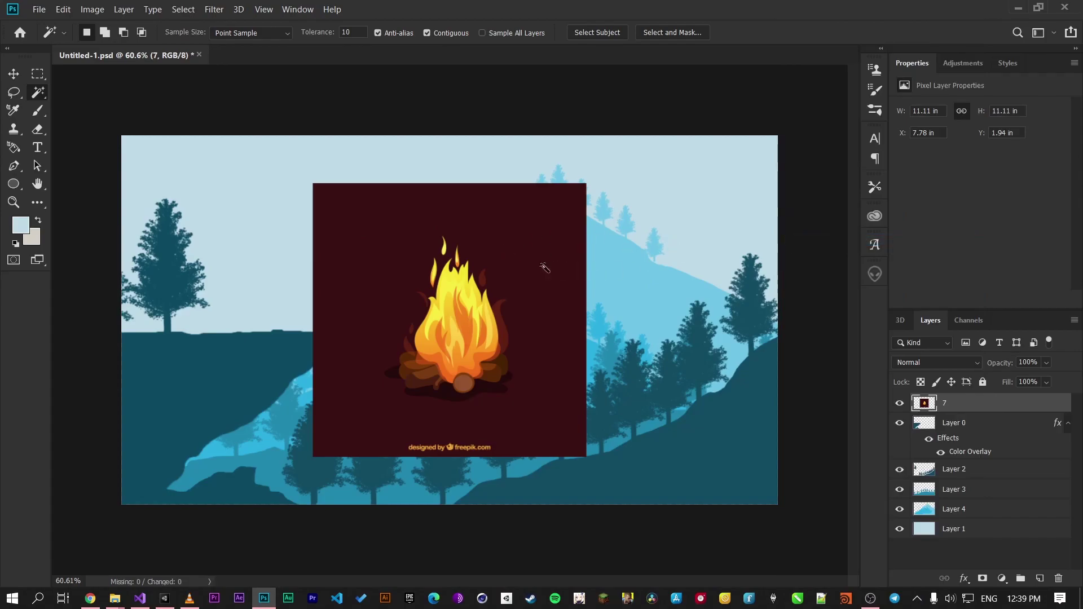
Step: Select the campfire image's dark red background with the Magic Wand, delete it and clear the selection
left_click(533, 241)
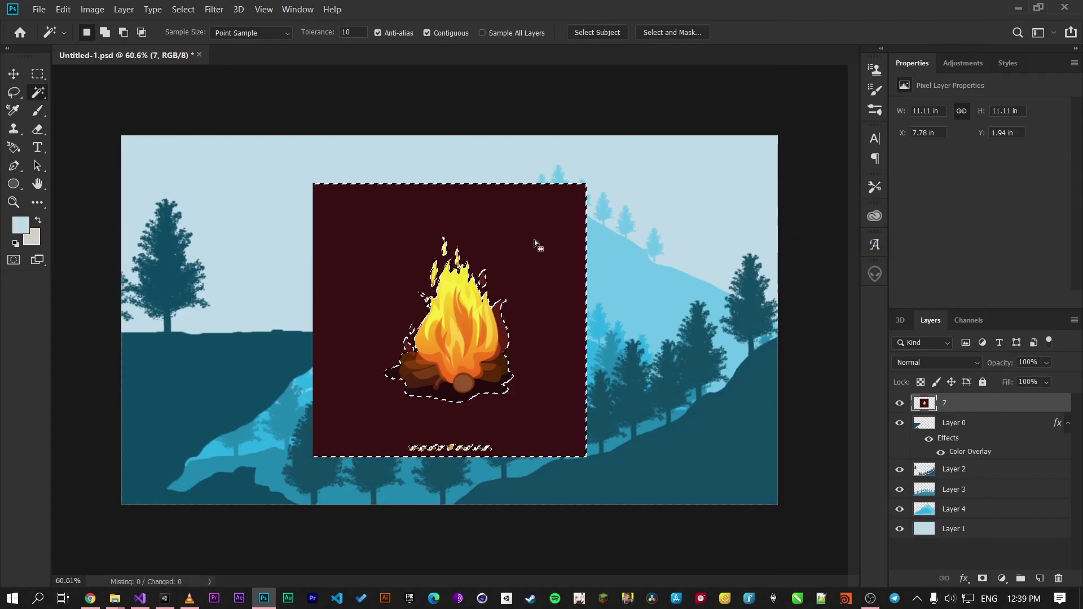
scroll(533, 240, "up", 3)
scroll(533, 239, "up", 3)
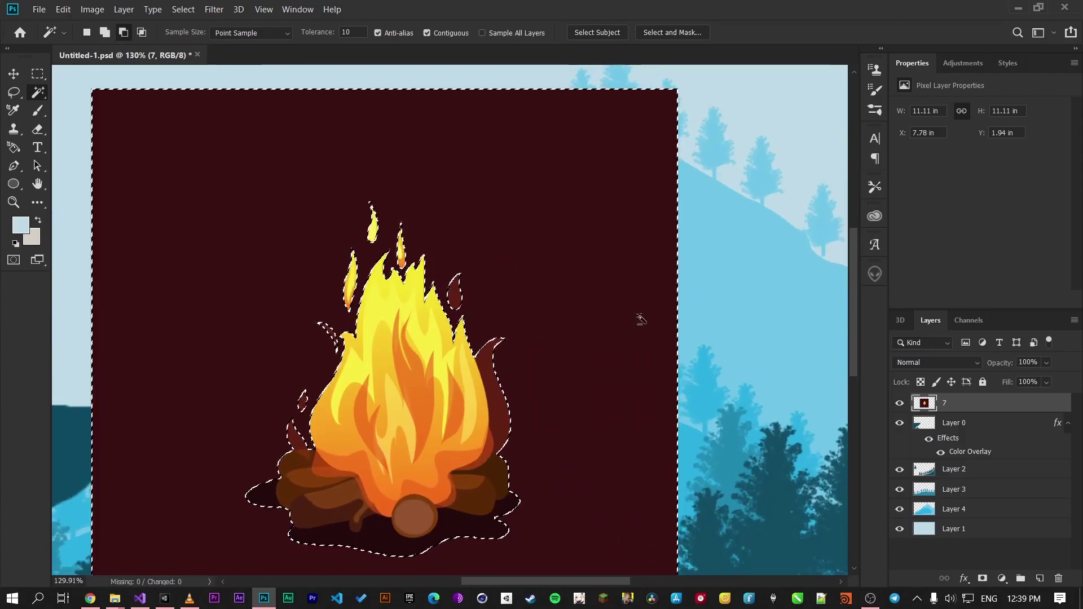
key("Delete")
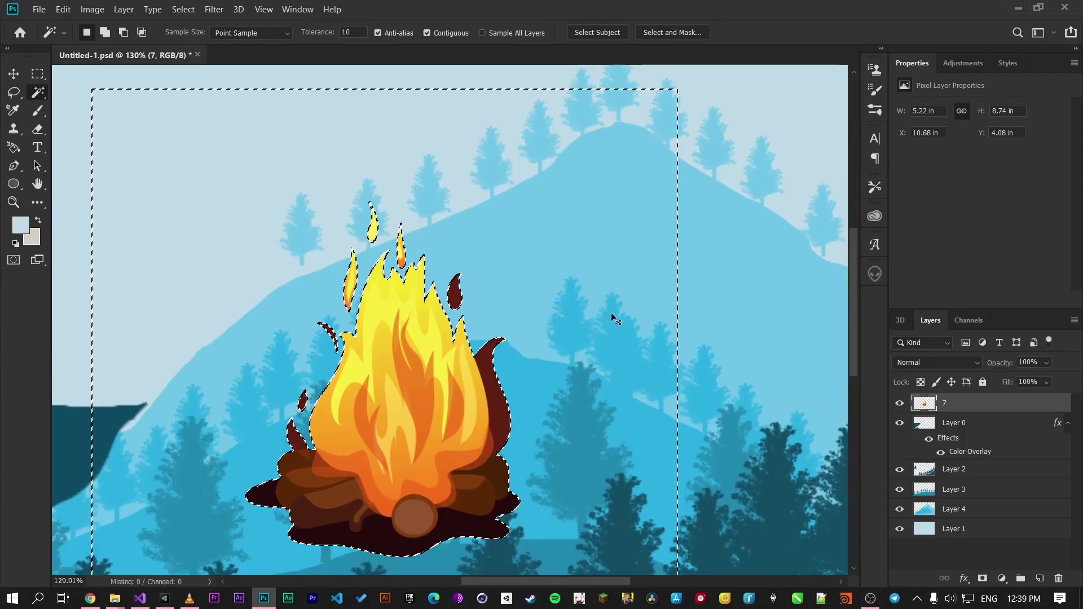
key("ctrl+d")
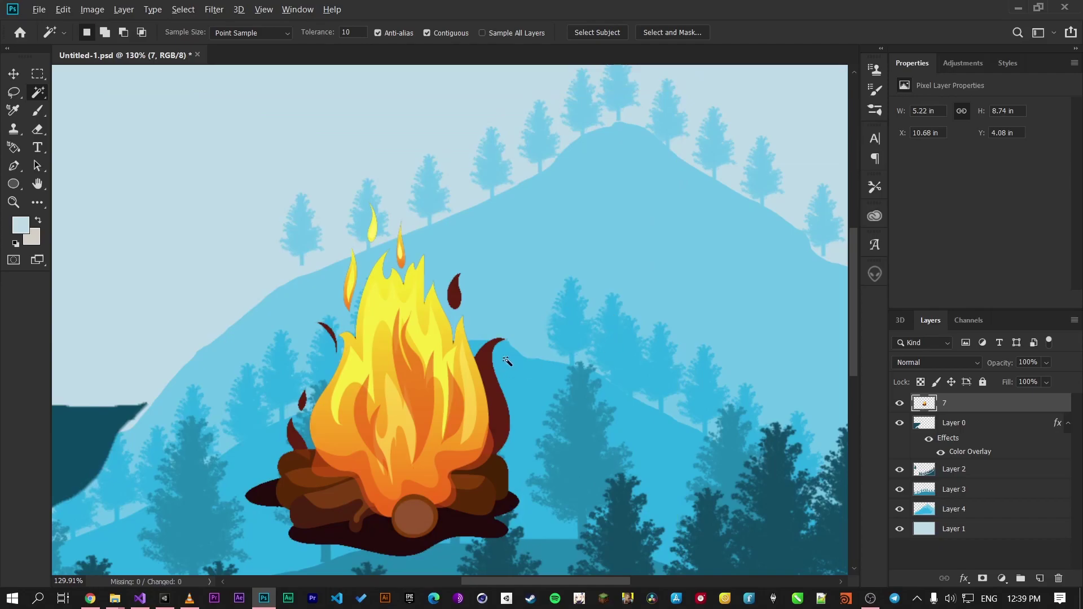
Step: Remove the five dark red flame shapes around both sides of the campfire with the Magic Wand
scroll(507, 366, "up", 2)
left_click(491, 391)
key("Delete")
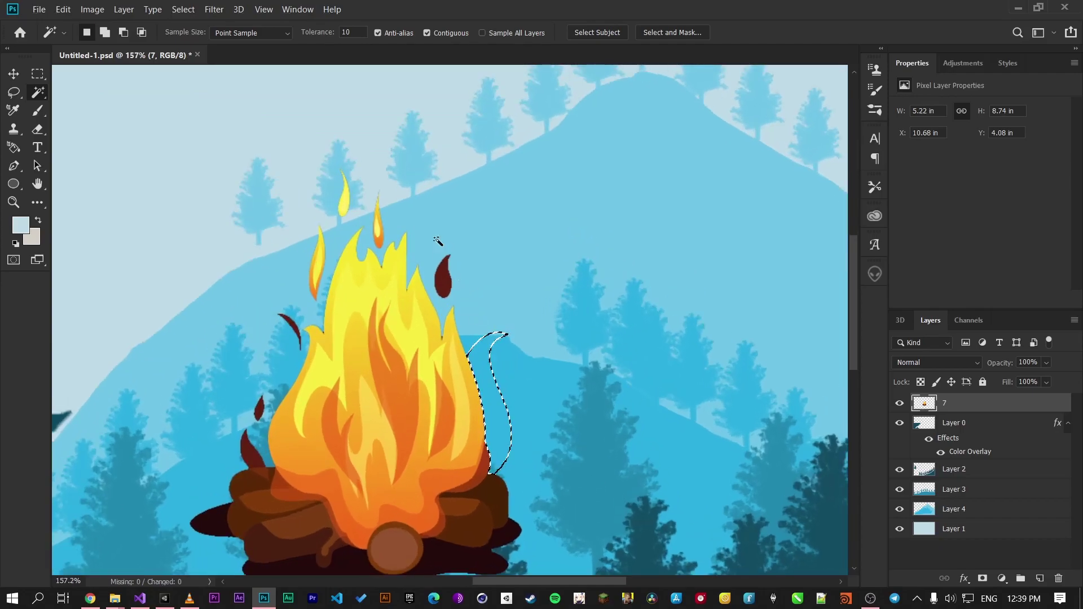
left_click(449, 288)
key("Delete")
left_click(260, 407)
key("Delete")
left_click(252, 448)
key("Delete")
left_click(293, 326)
key("Delete")
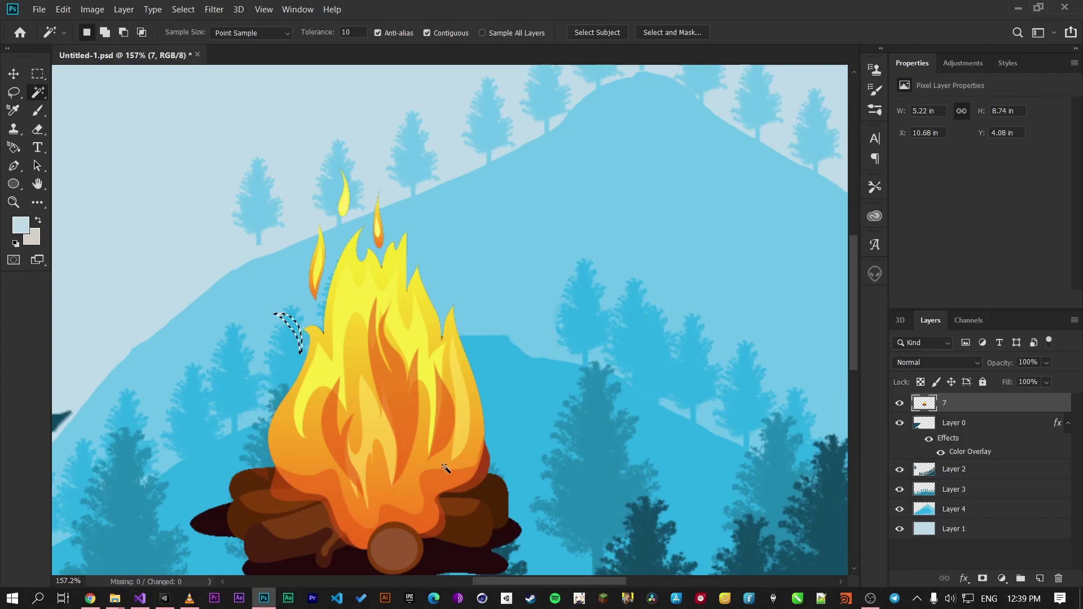
Step: Remove the dark shadow areas beneath and beside the campfire logs with the Magic Wand
scroll(445, 468, "down", 5)
left_click(409, 563)
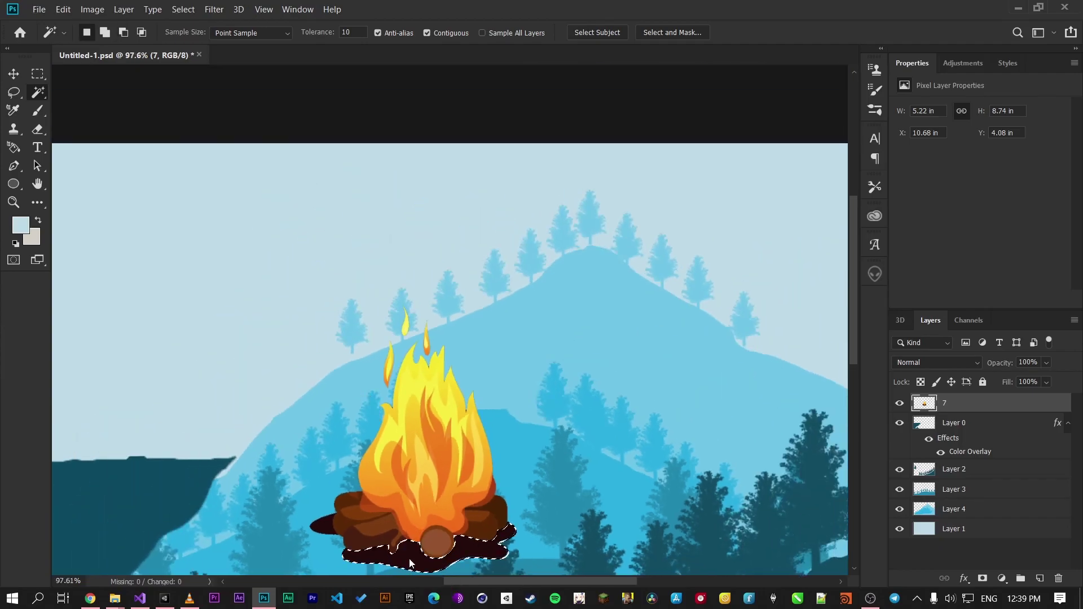
key("Delete")
left_click(324, 530)
key("Delete")
Step: Clear the selection and erase the "designed by freepik.com" caption below the campfire with the Eraser
scroll(526, 499, "down", 1)
scroll(526, 499, "up", 4)
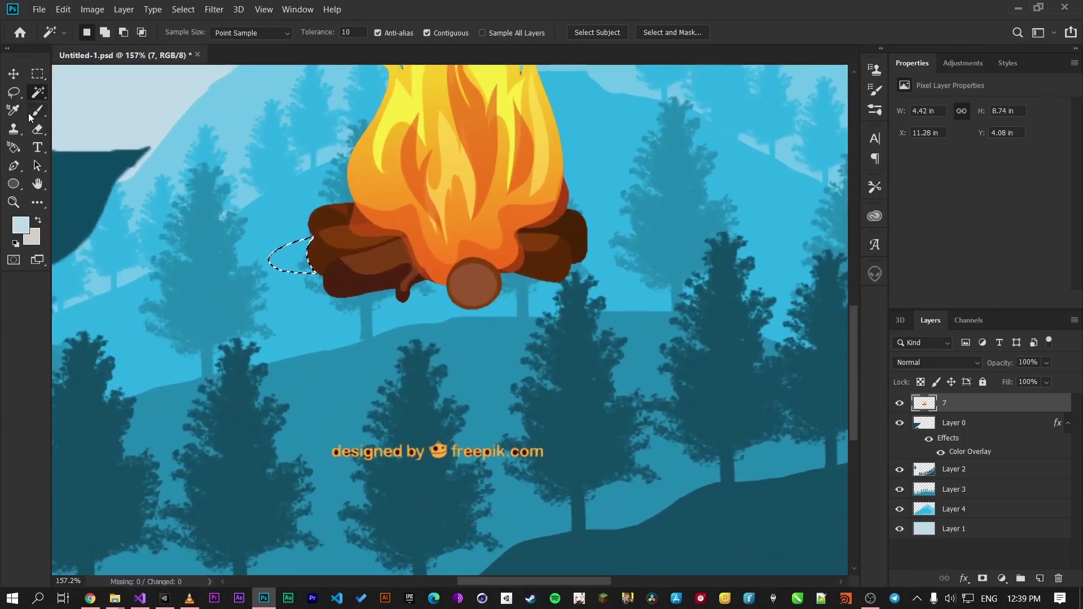
left_click(38, 129)
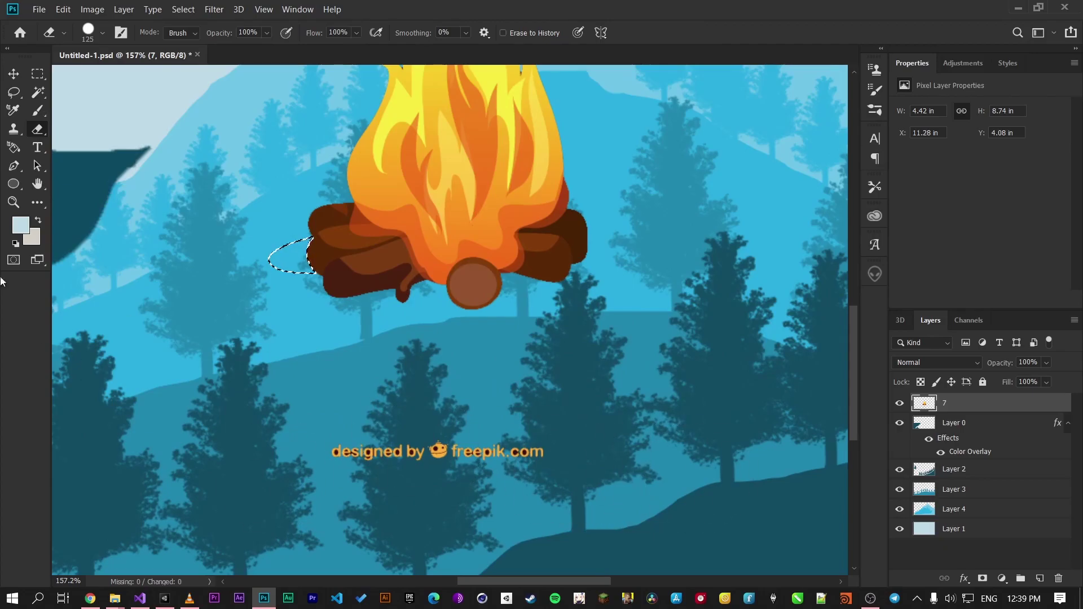
key("ctrl+d")
mouse_move(387, 387)
left_mouse_down()
mouse_move(398, 431)
mouse_move(459, 459)
left_mouse_up()
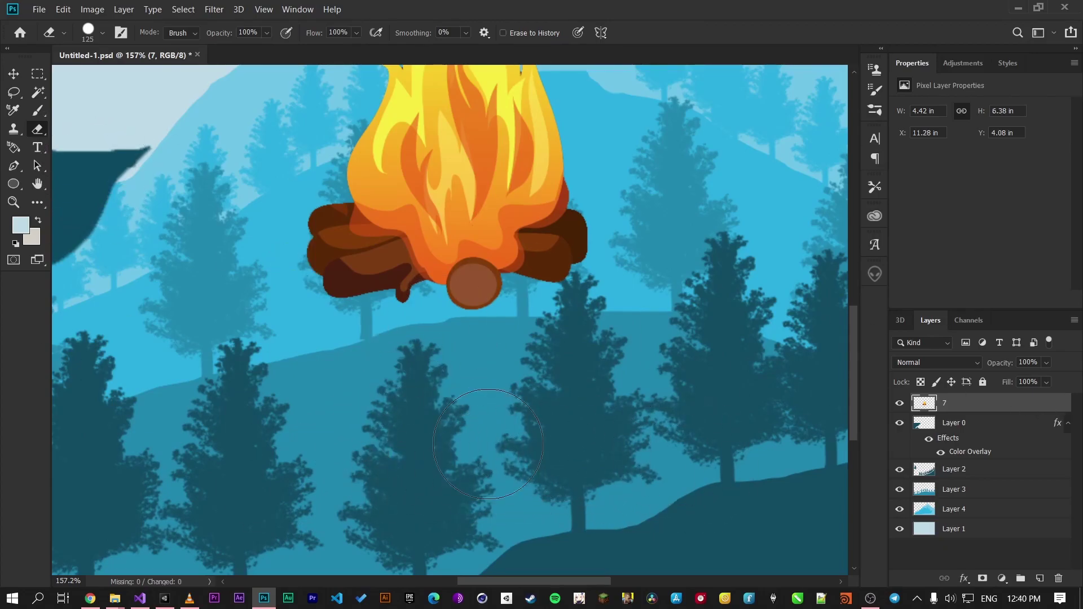
Step: Scale the campfire down to 23.86% and place it on the cliff top beside the large tree
scroll(488, 444, "down", 6)
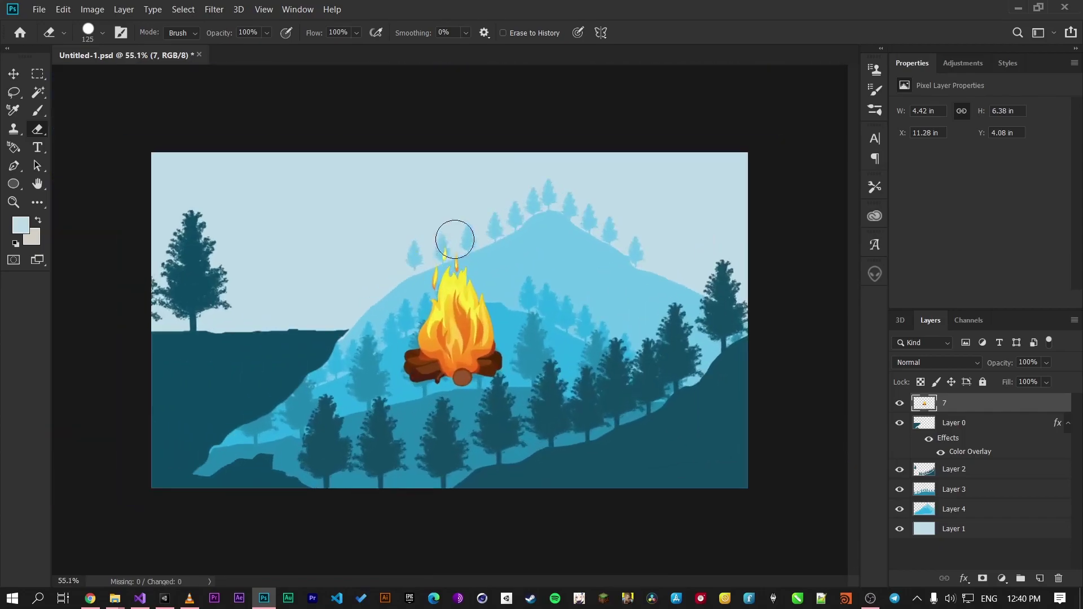
scroll(455, 239, "up", 2)
key("v")
key("ctrl")
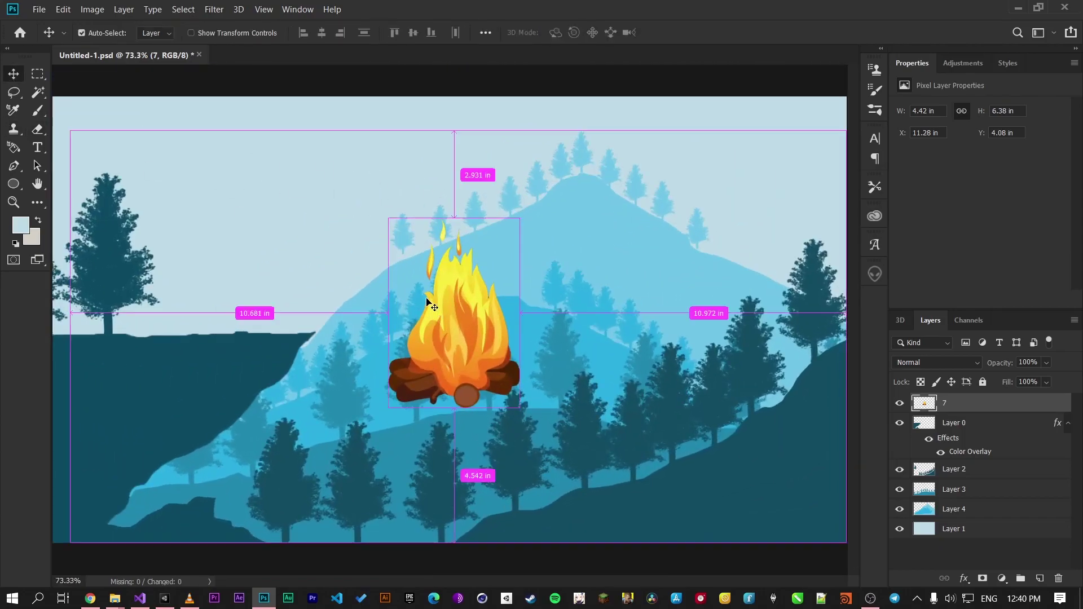
key("ctrl+t")
left_click_drag(517, 215, 438, 321)
left_click_drag(410, 398, 210, 330)
left_click_drag(236, 273, 218, 303)
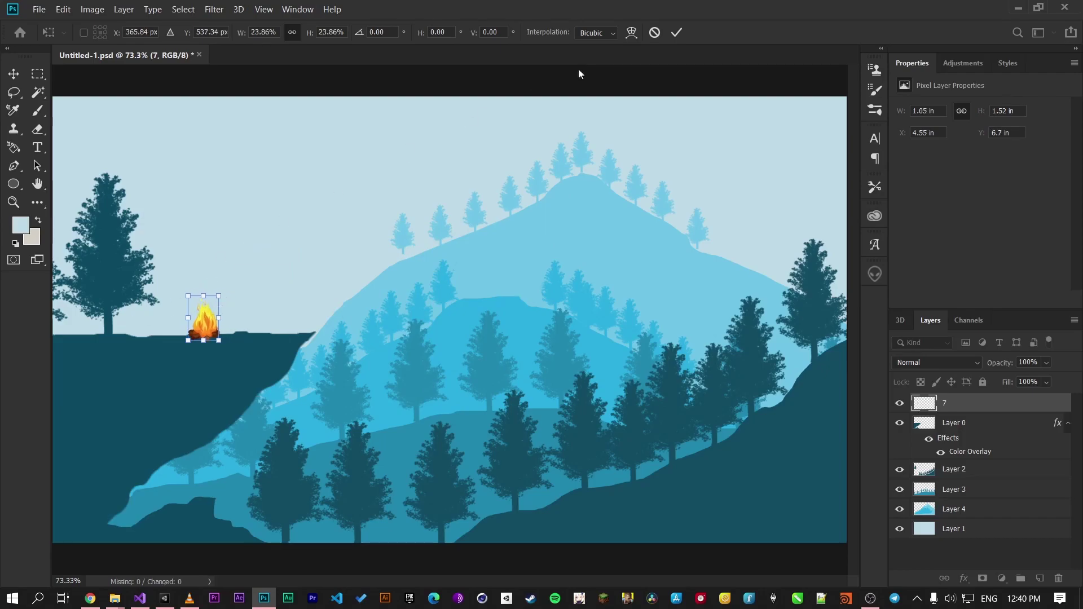
left_click(677, 32)
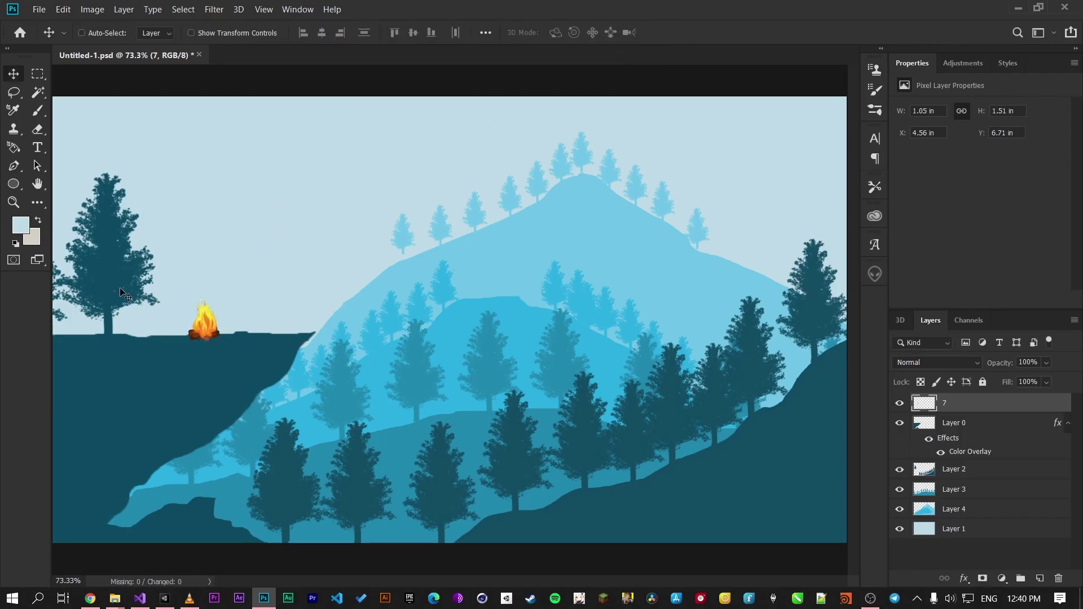
Step: Shift the campfire right to about X 4.89 in, Y 6.68 in and place its layer directly beneath Layer 0
scroll(121, 292, "up", 6)
left_click_drag(325, 363, 352, 362)
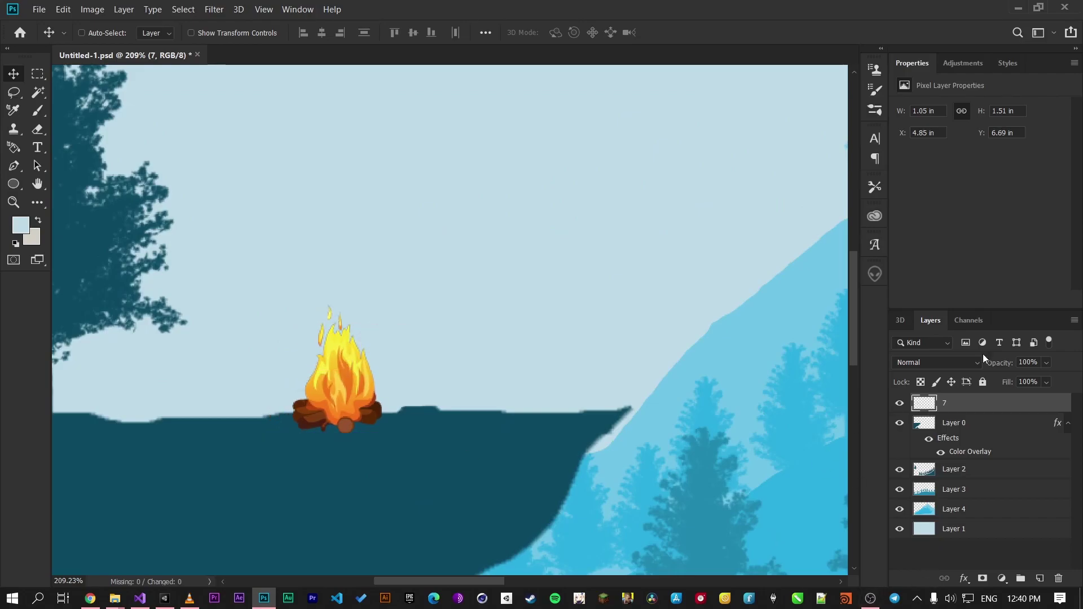
left_click_drag(957, 412, 959, 460)
left_click_drag(323, 386, 327, 387)
scroll(415, 388, "down", 5)
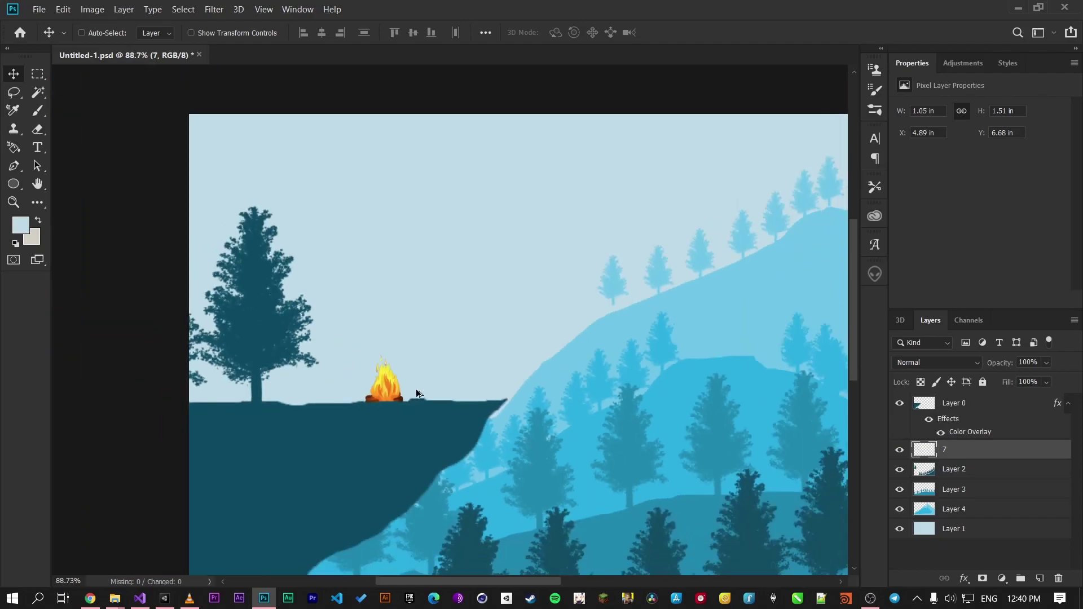
Step: Rename the campfire layer 7 as Fire
scroll(419, 394, "up", 1)
scroll(157, 314, "up", 5)
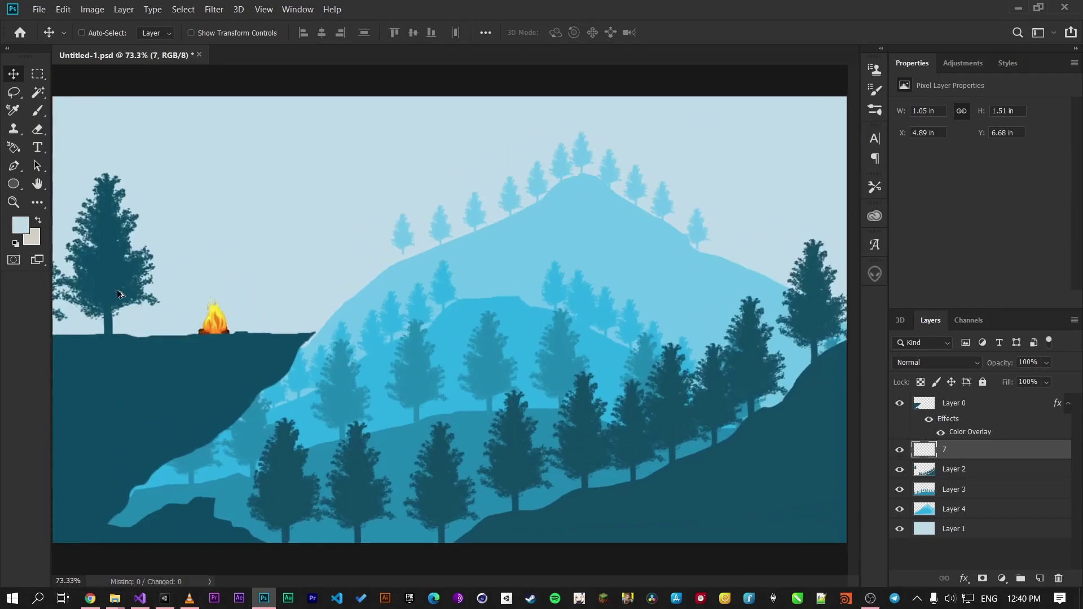
scroll(147, 339, "left", 4)
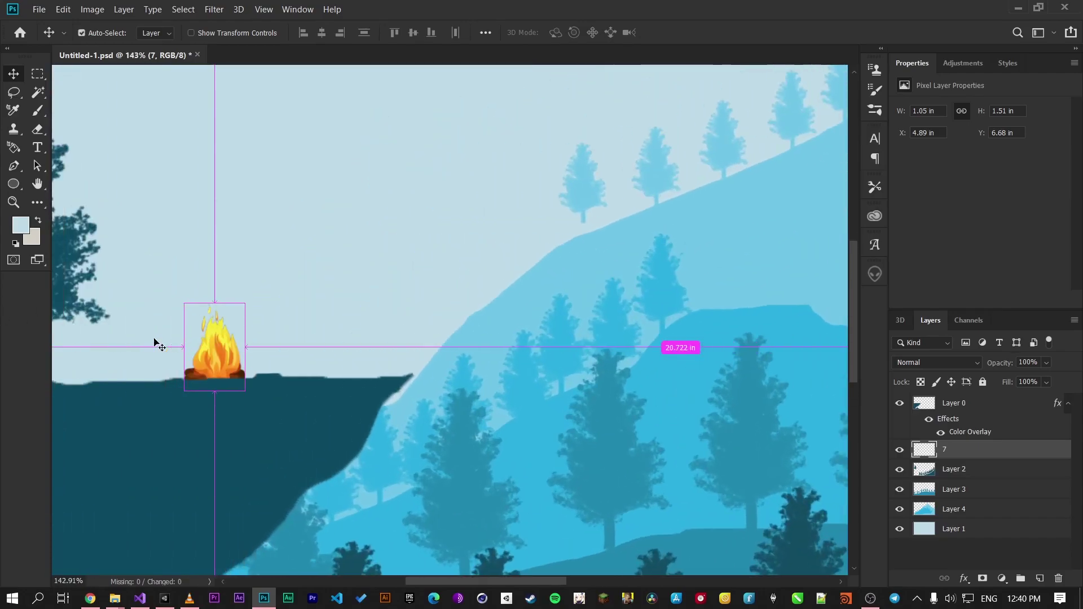
right_click(958, 441)
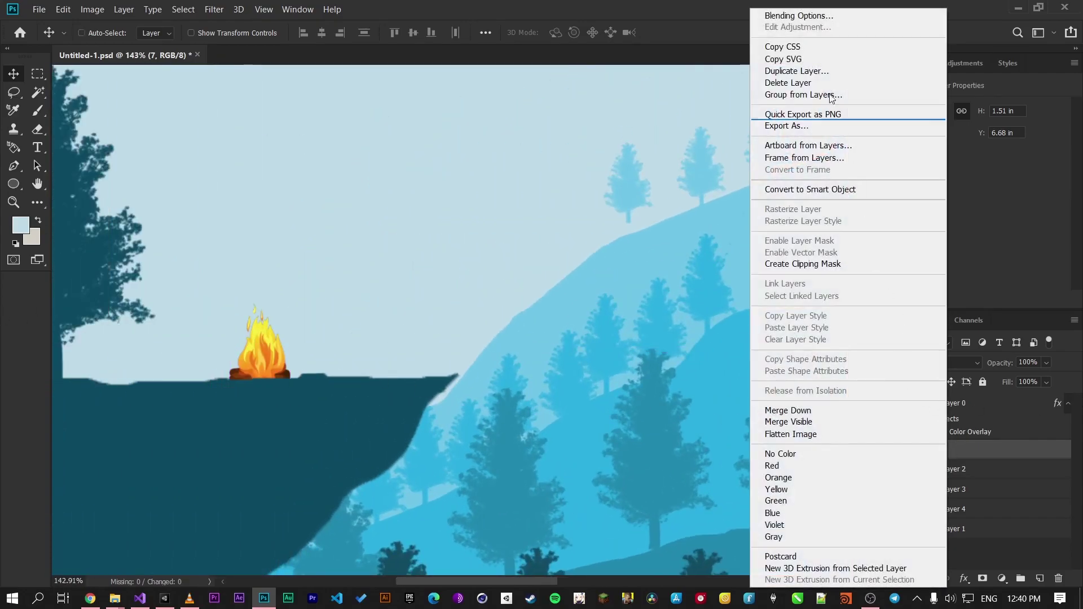
left_click(1003, 443)
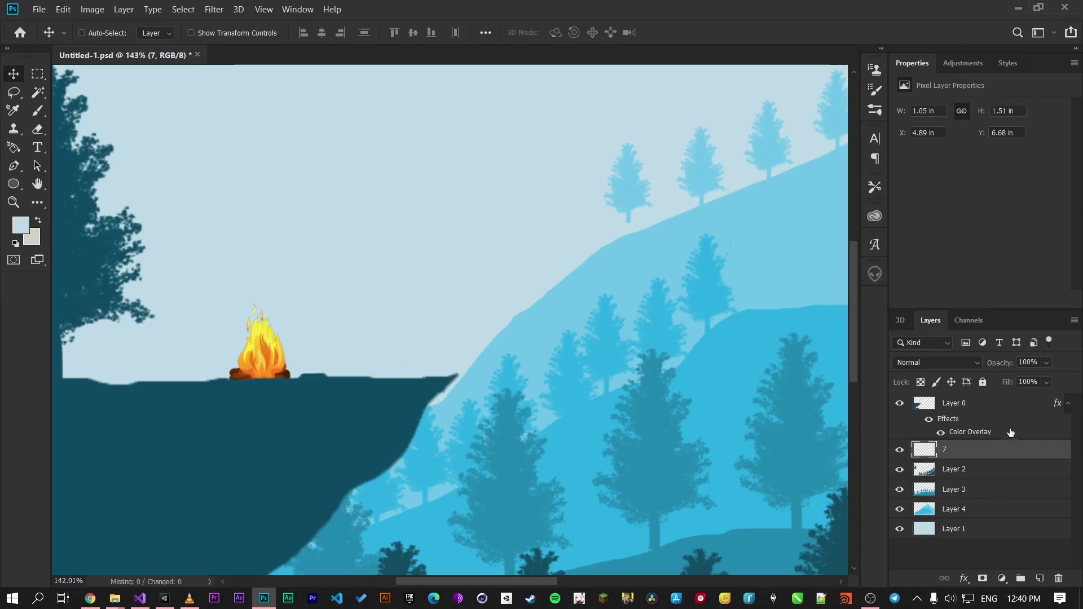
double_click(944, 456)
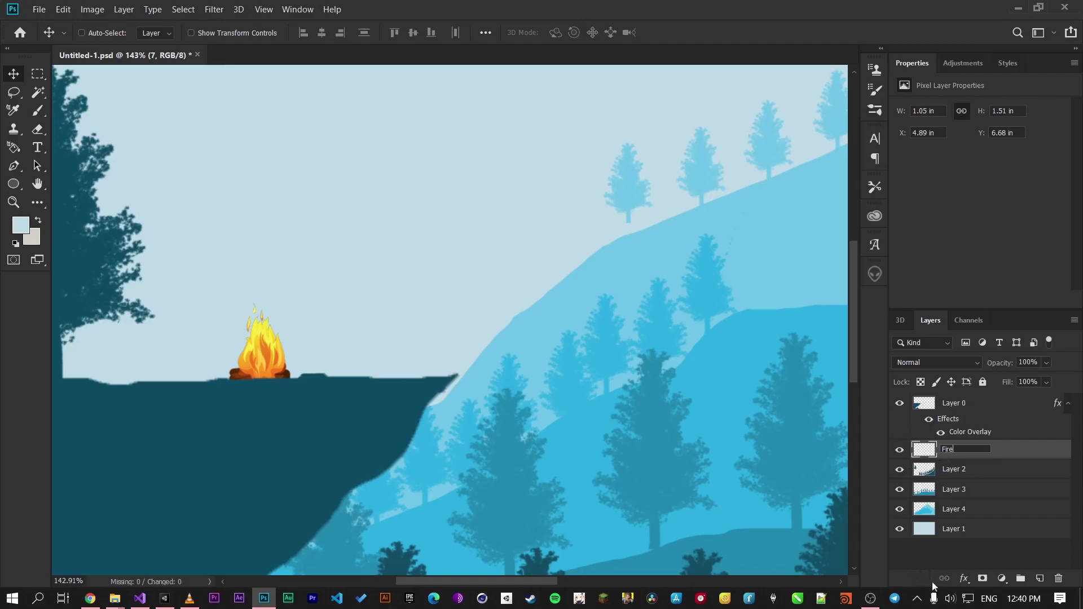
left_click(946, 564)
Step: Enable an Outer Glow layer style on the Fire layer and open the glow's settings
right_click(957, 451)
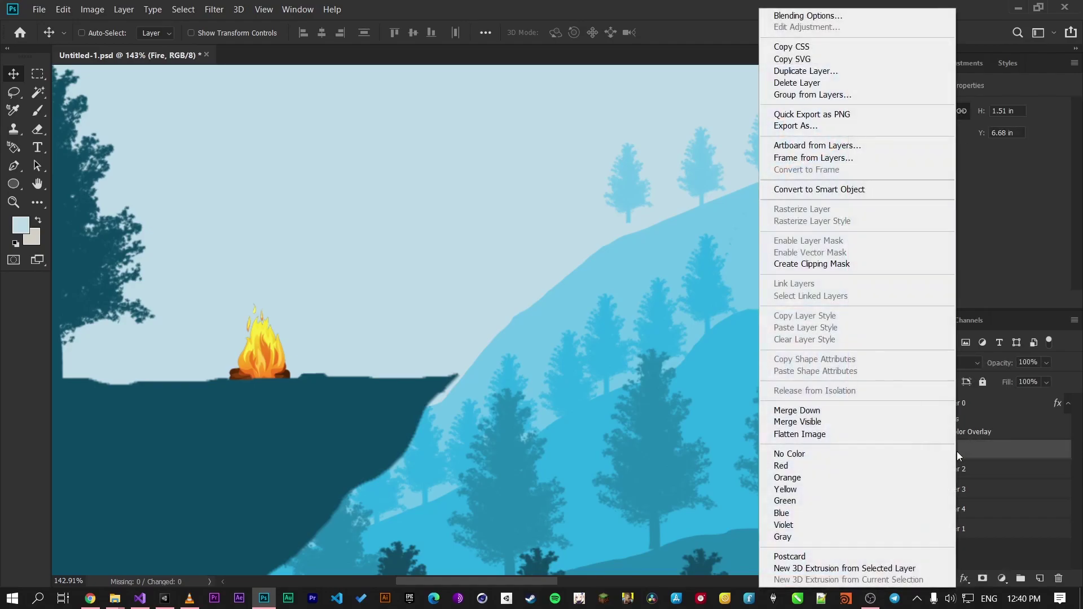
left_click(885, 14)
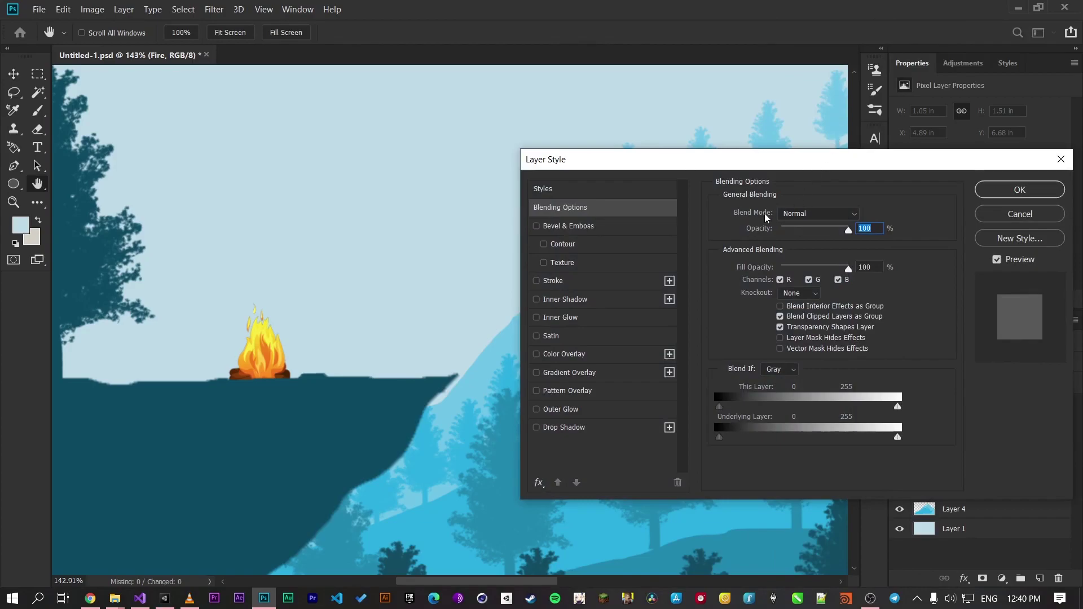
left_click(537, 409)
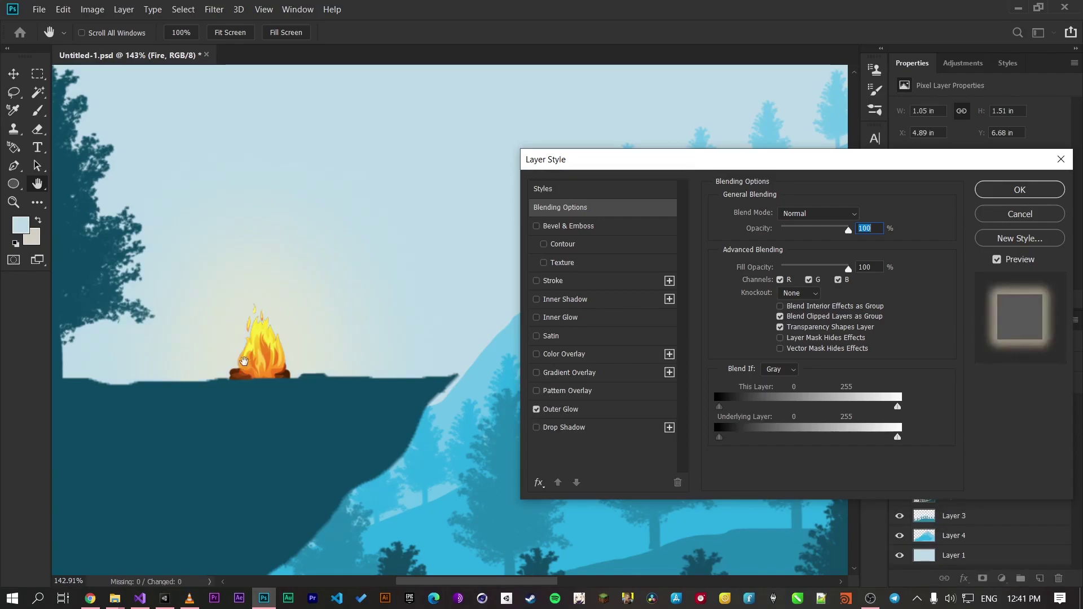
left_click(575, 411)
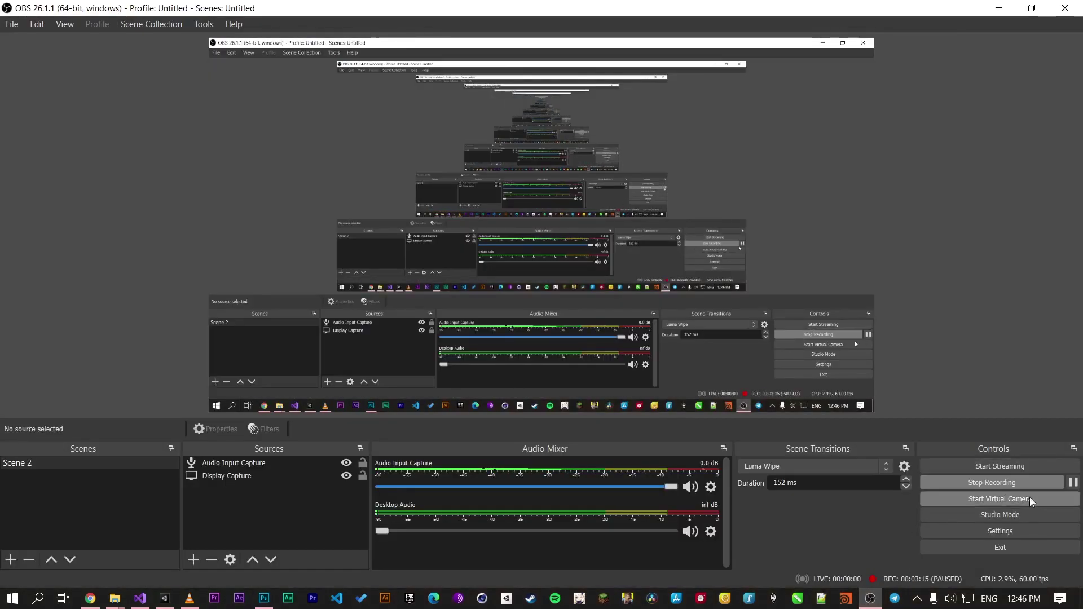
Step: Switch back to Photoshop and set the outer glow colour to orange ffca65
left_click(264, 598)
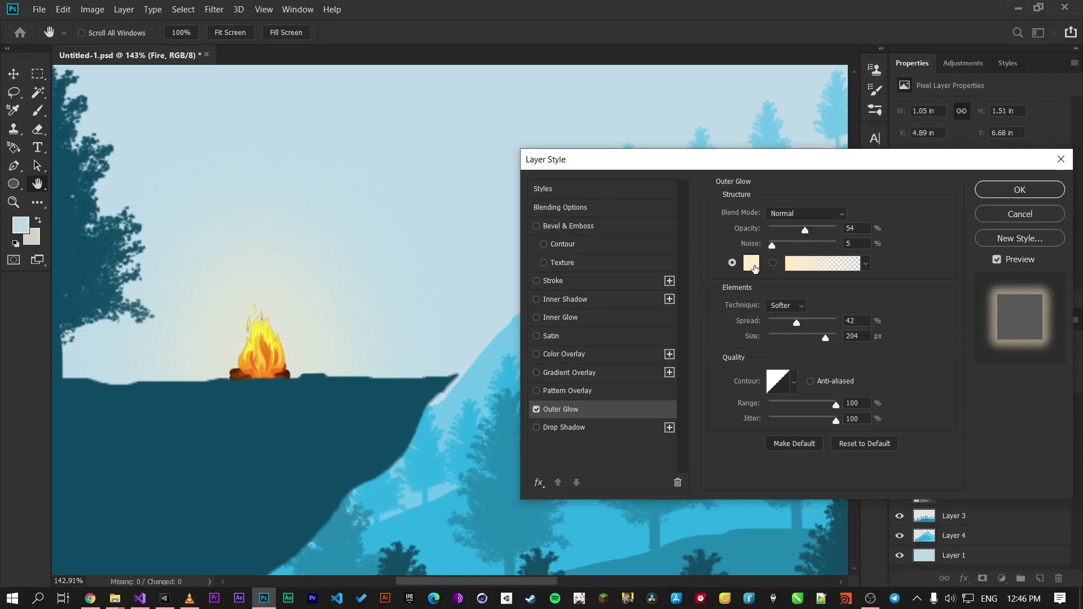
left_click(751, 269)
left_click_drag(878, 291, 871, 261)
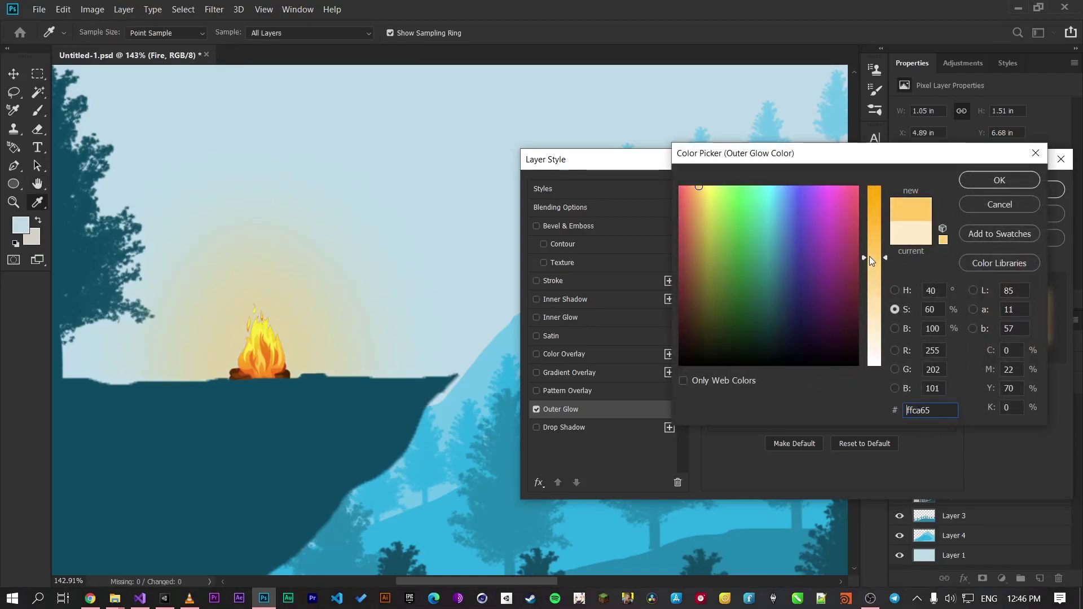
left_click(1013, 178)
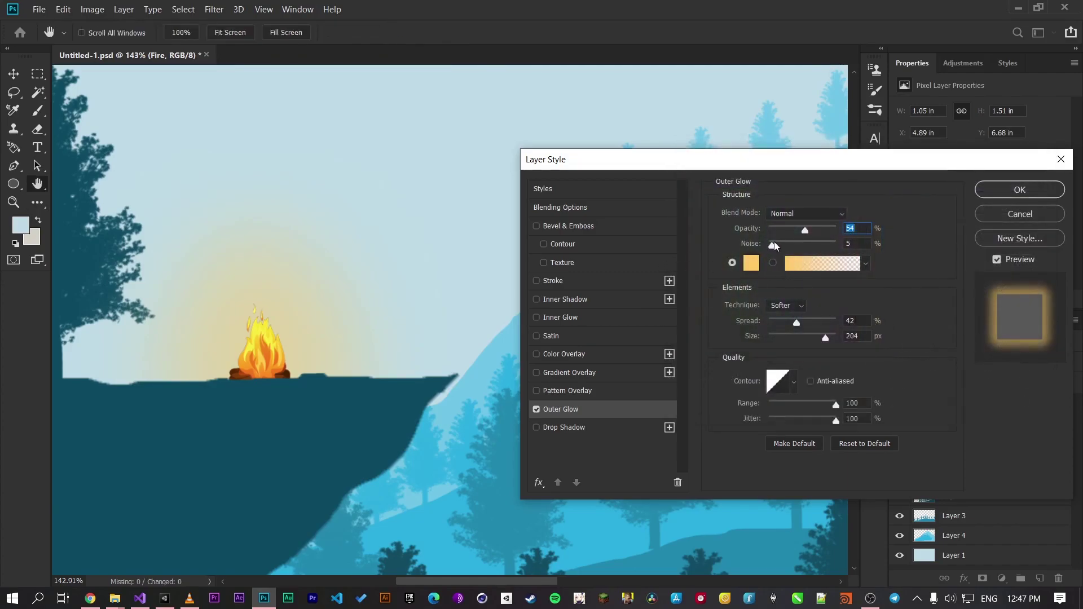
Step: Set the outer glow's opacity to 72%, spread to 77% and noise to 0%
mouse_move(810, 232)
left_mouse_down()
mouse_move(823, 234)
mouse_move(799, 233)
mouse_move(822, 229)
left_mouse_up()
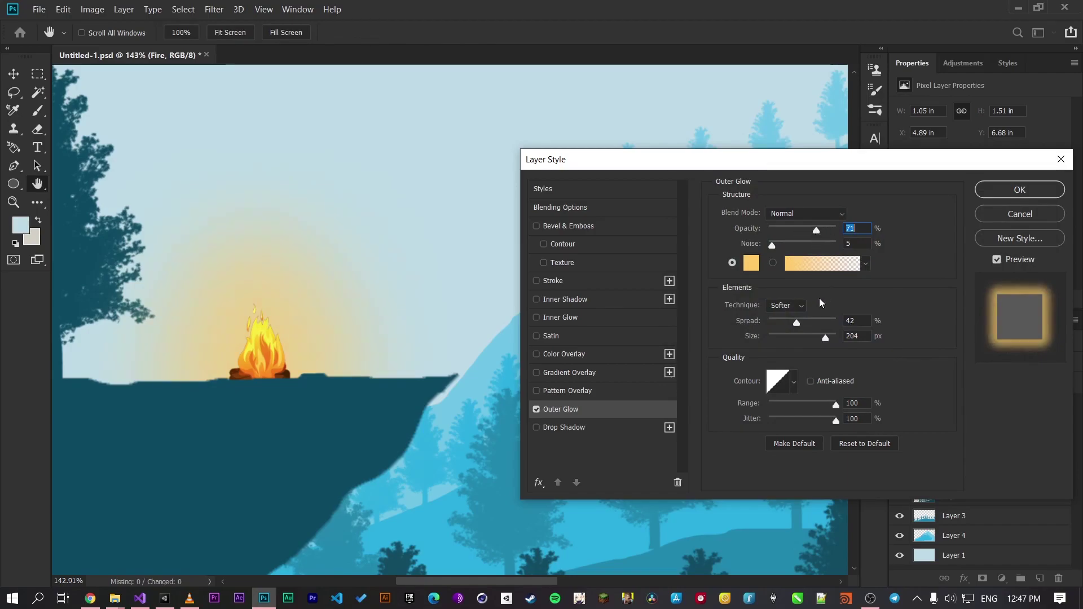
left_click_drag(796, 322, 821, 323)
mouse_move(816, 230)
left_mouse_down()
mouse_move(831, 232)
mouse_move(800, 245)
mouse_move(819, 250)
left_mouse_up()
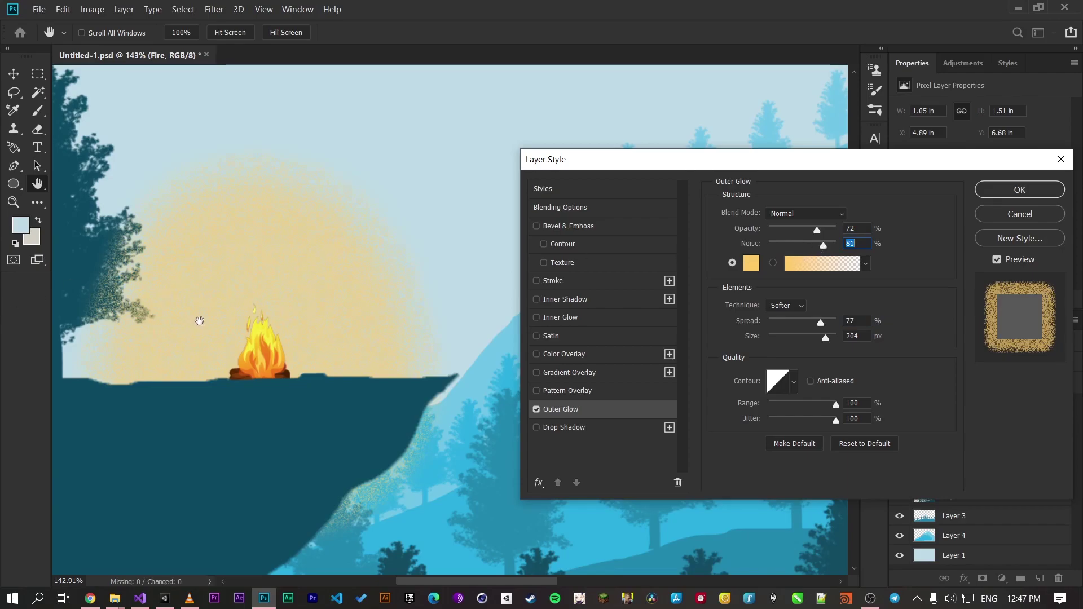
left_click_drag(810, 243, 774, 247)
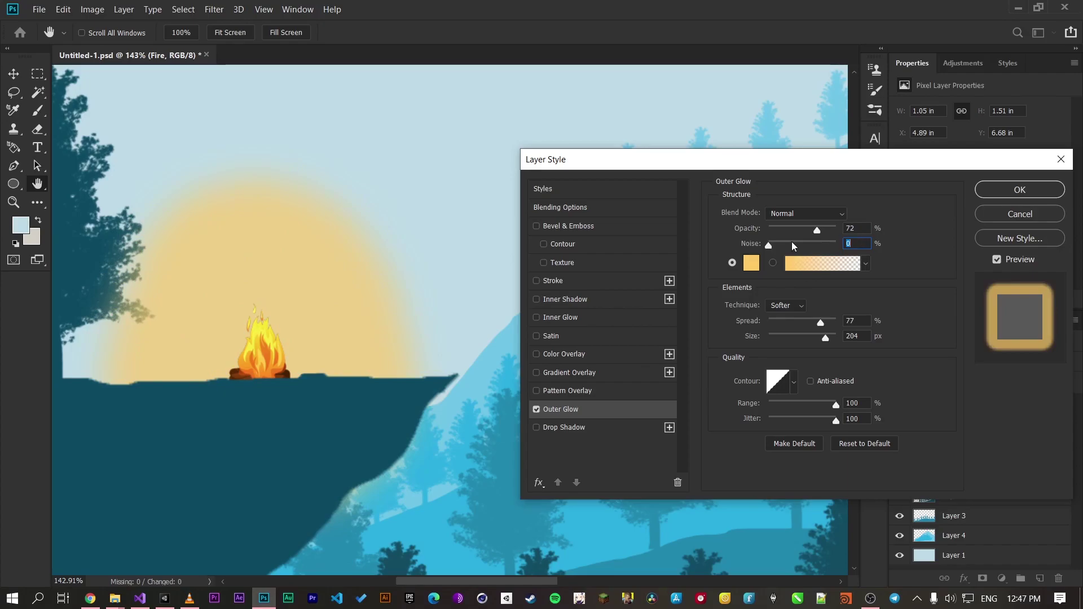
Step: Set the outer glow's spread to 34%, size to 250 px and opacity to 83%, and apply the layer style
mouse_move(828, 337)
left_mouse_down()
mouse_move(794, 337)
mouse_move(834, 321)
mouse_move(792, 323)
mouse_move(838, 342)
left_mouse_up()
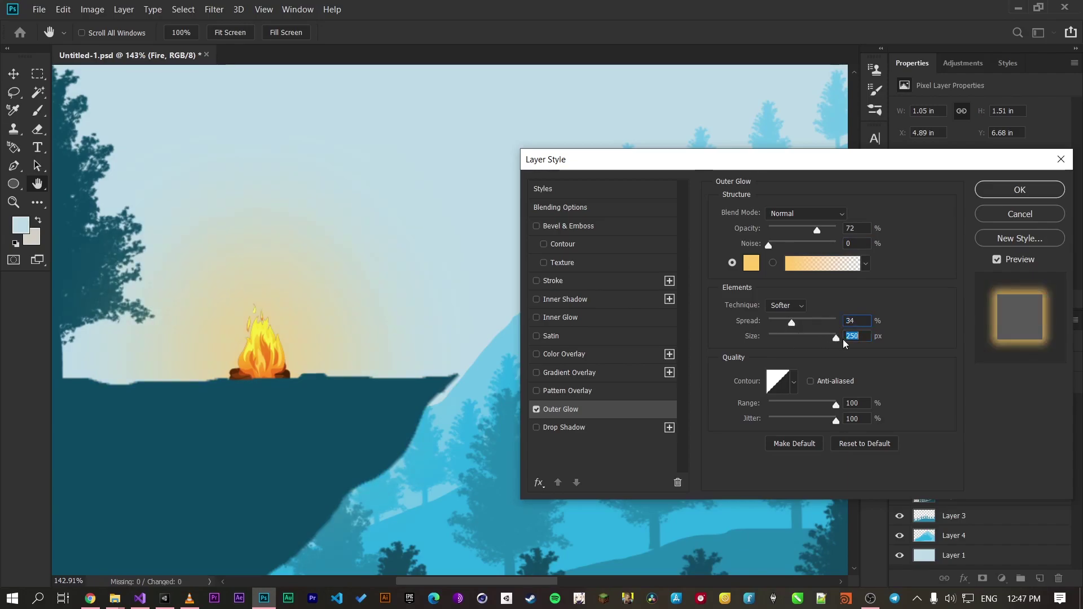
left_click_drag(817, 230, 825, 234)
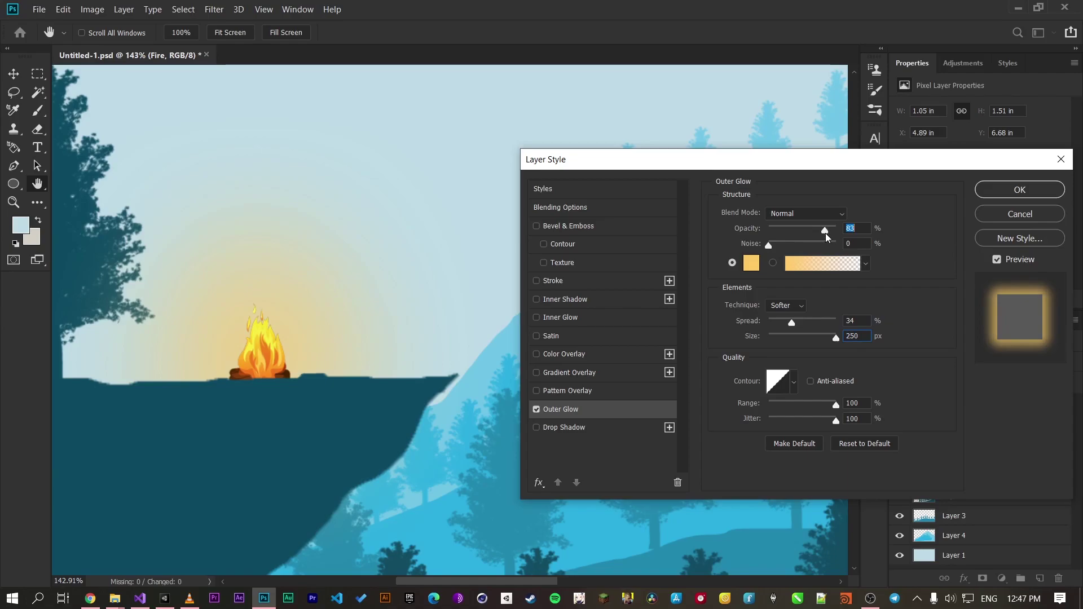
left_click(1020, 190)
Step: Scale the campfire down to 71.80% with Free Transform, keeping its base on the cliff top
scroll(372, 307, "down", 5)
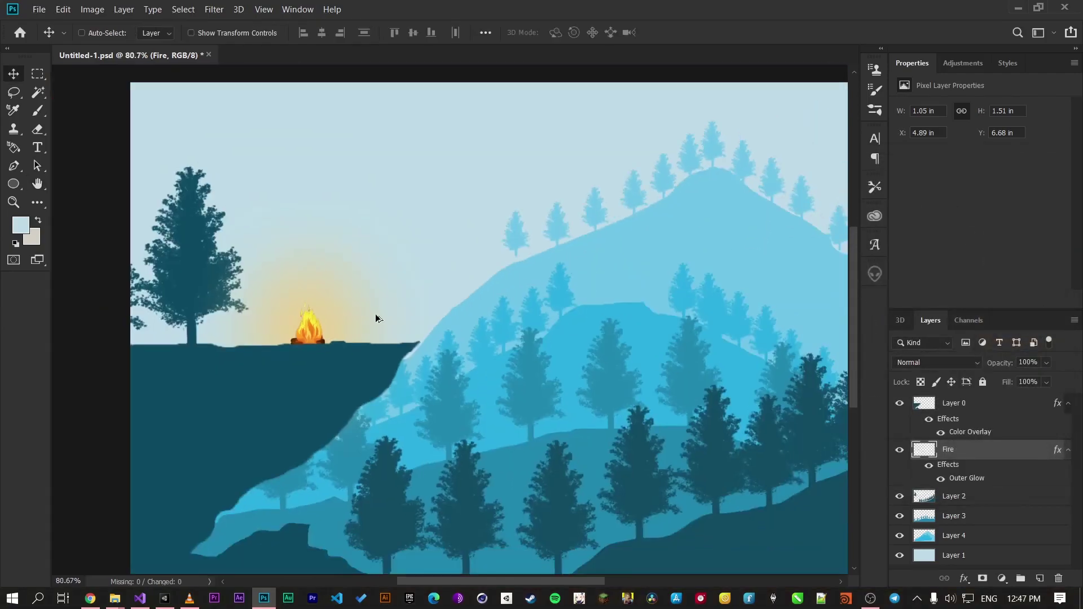
scroll(222, 327, "up", 5)
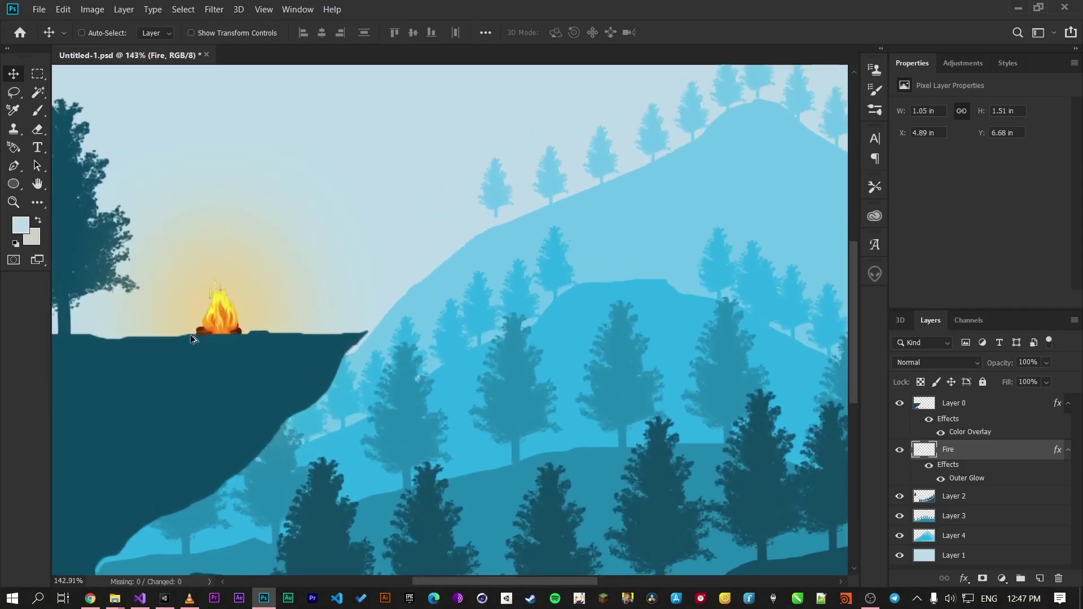
key("ctrl+t")
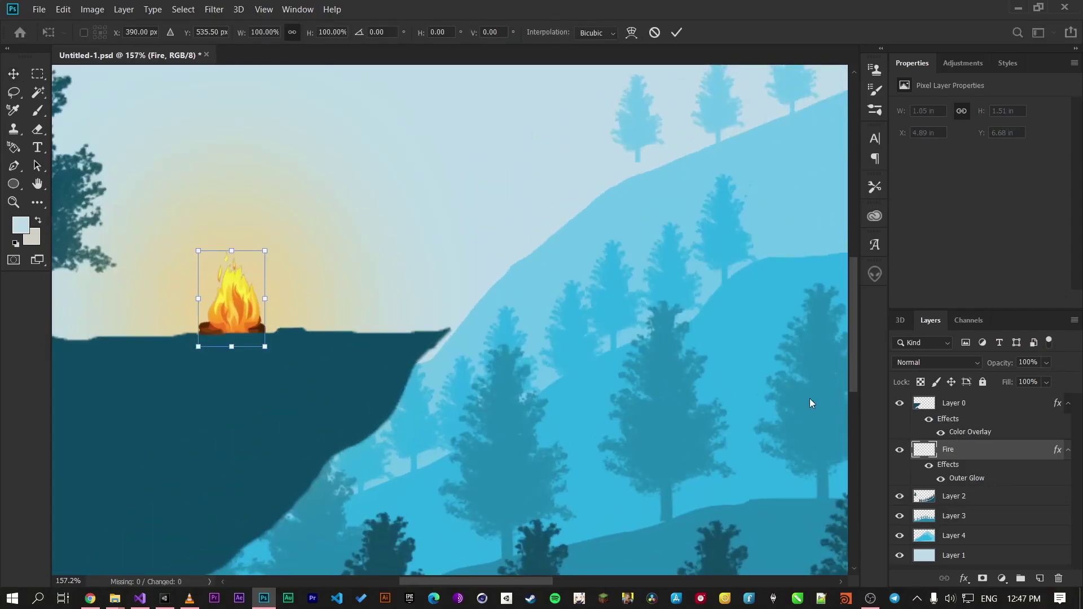
left_click_drag(266, 247, 249, 277)
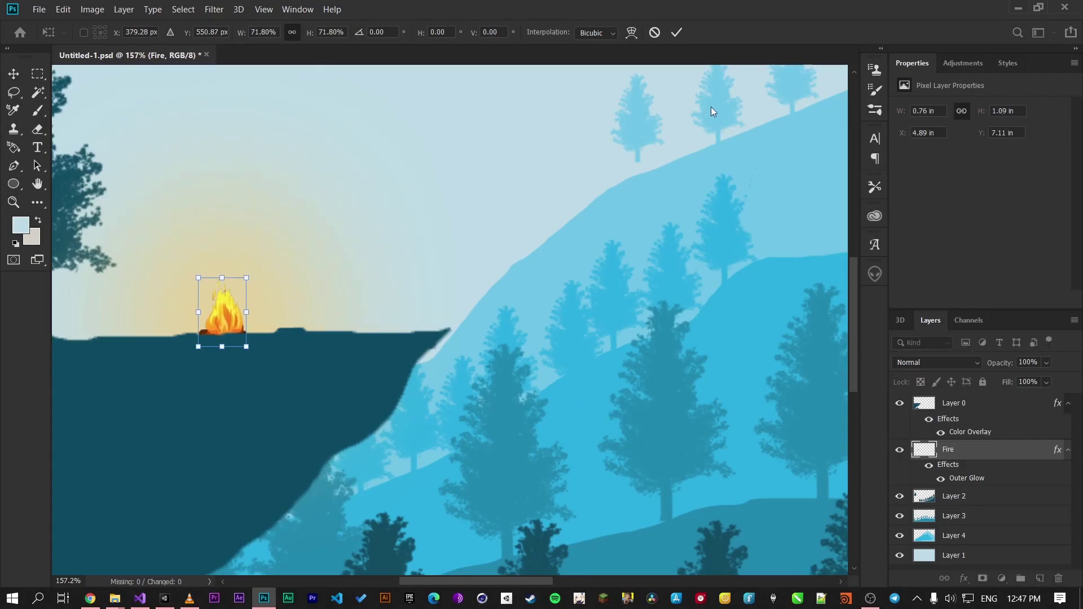
left_click(673, 38)
key("ctrl+0")
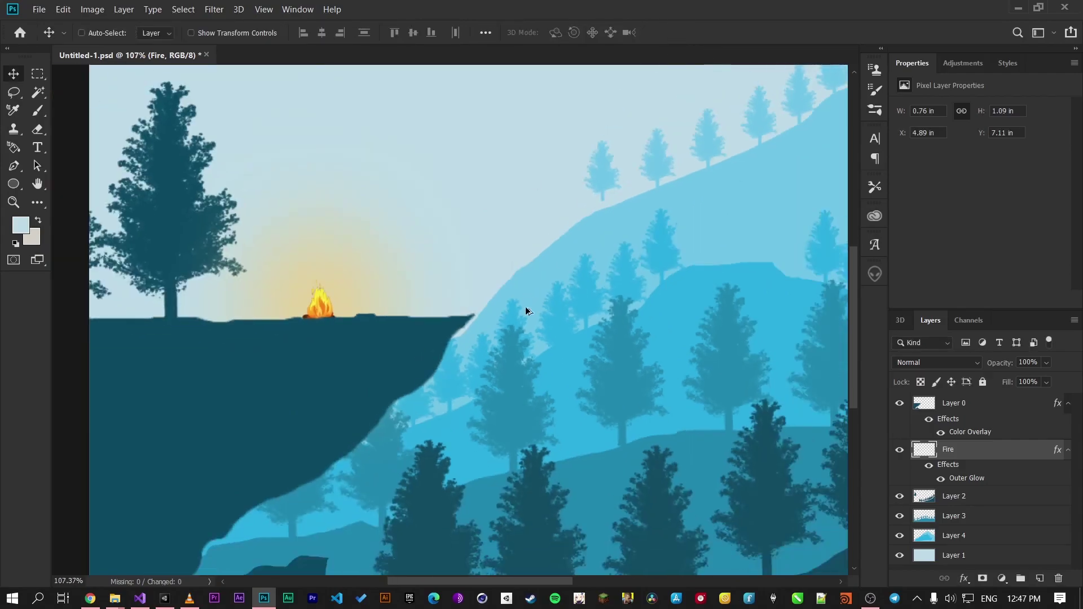
scroll(158, 321, "up", 5)
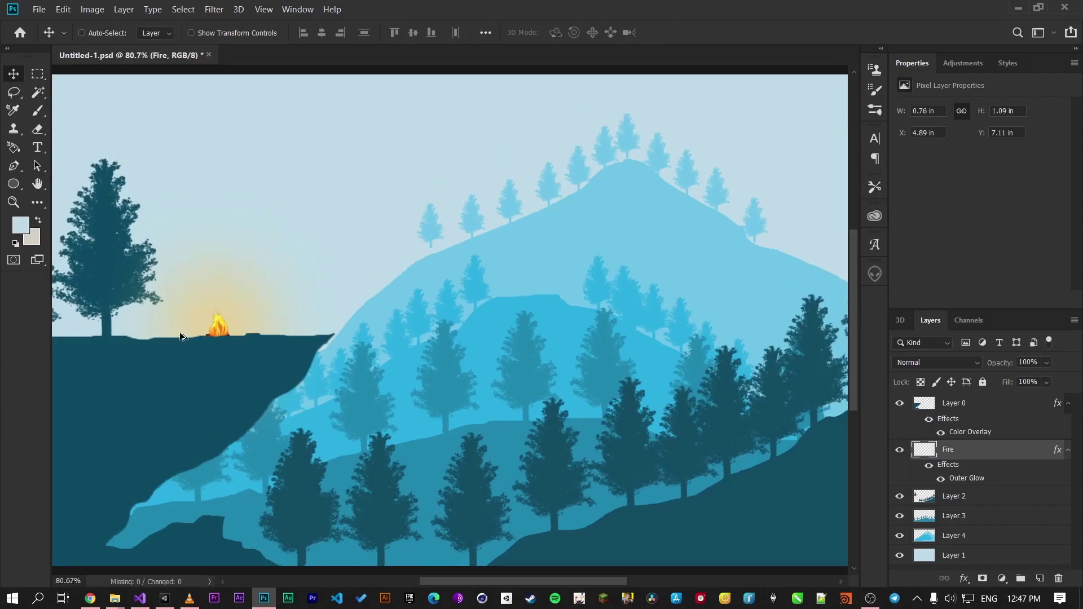
Step: Switch to Chrome and look through the Freepik results for "fire particles" for a suitable spark image
left_click(90, 599)
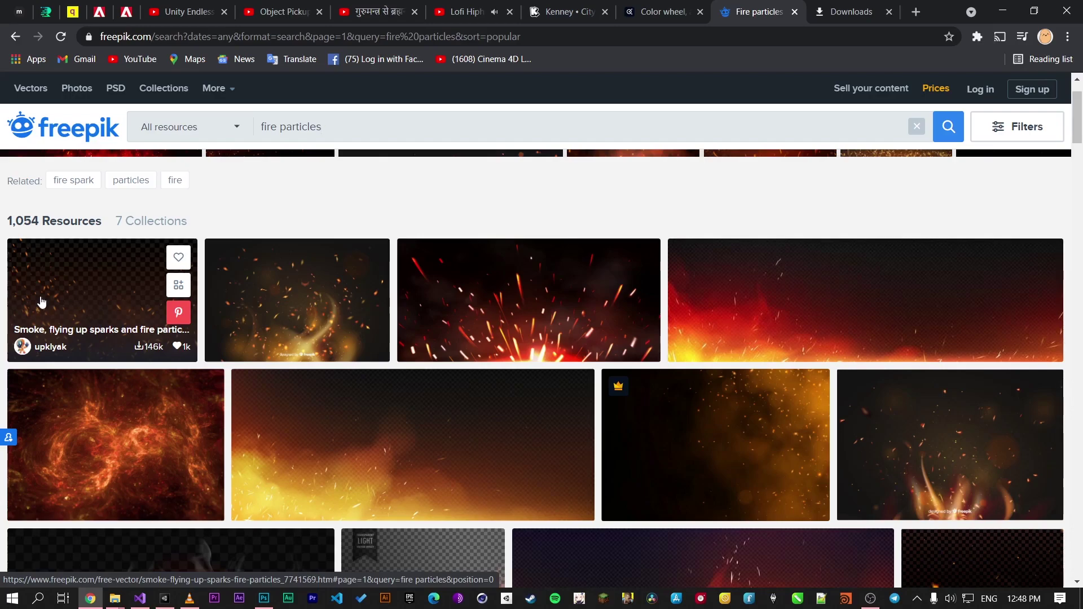
scroll(563, 339, "down", 2)
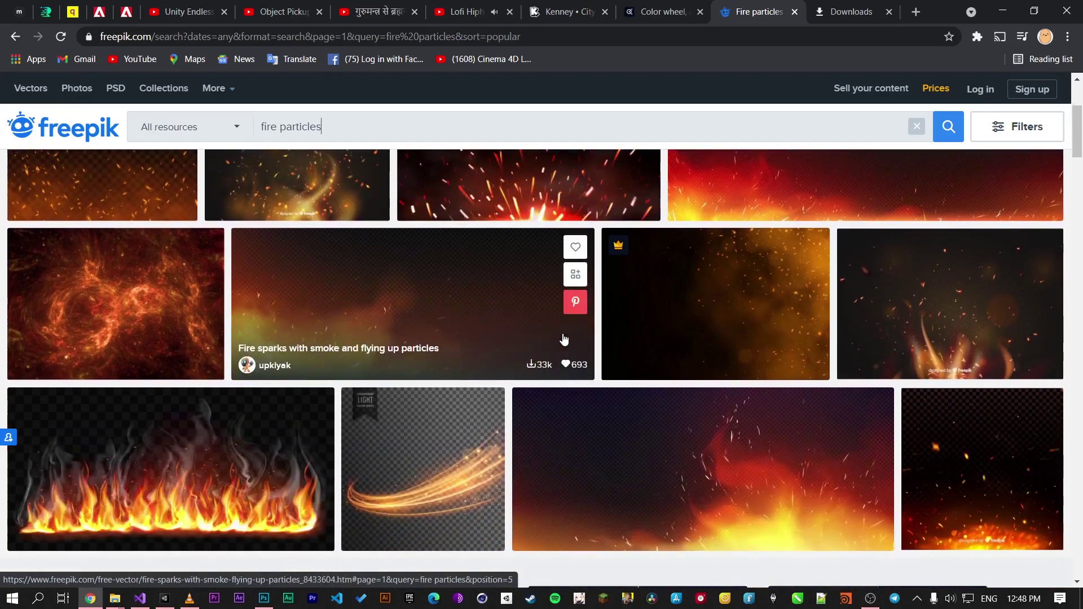
scroll(564, 339, "down", 5)
scroll(558, 337, "down", 3)
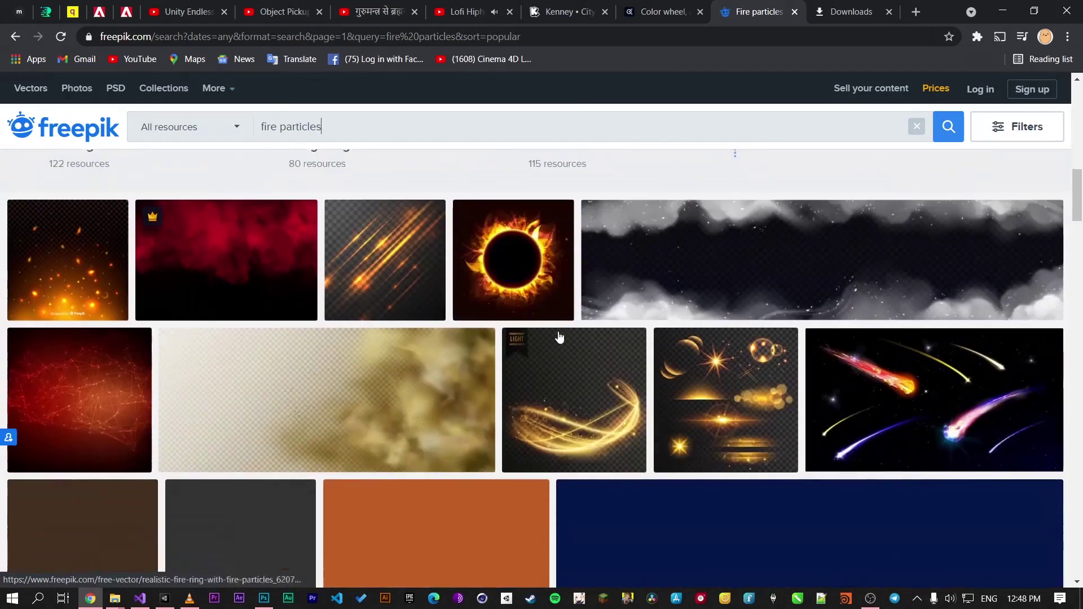
scroll(558, 337, "down", 2)
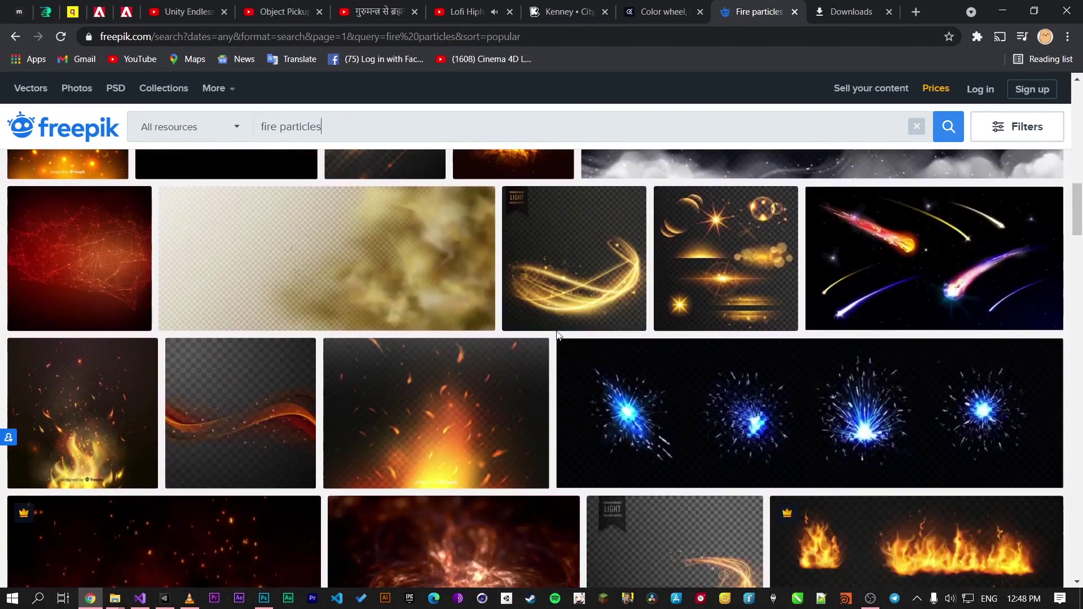
scroll(488, 400, "down", 2)
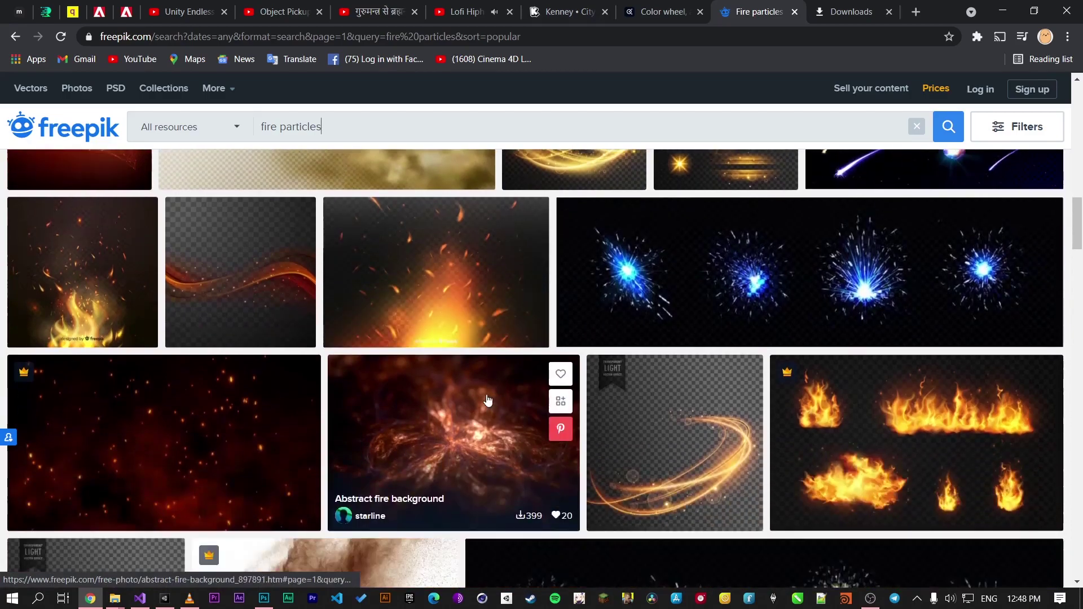
scroll(489, 400, "down", 4)
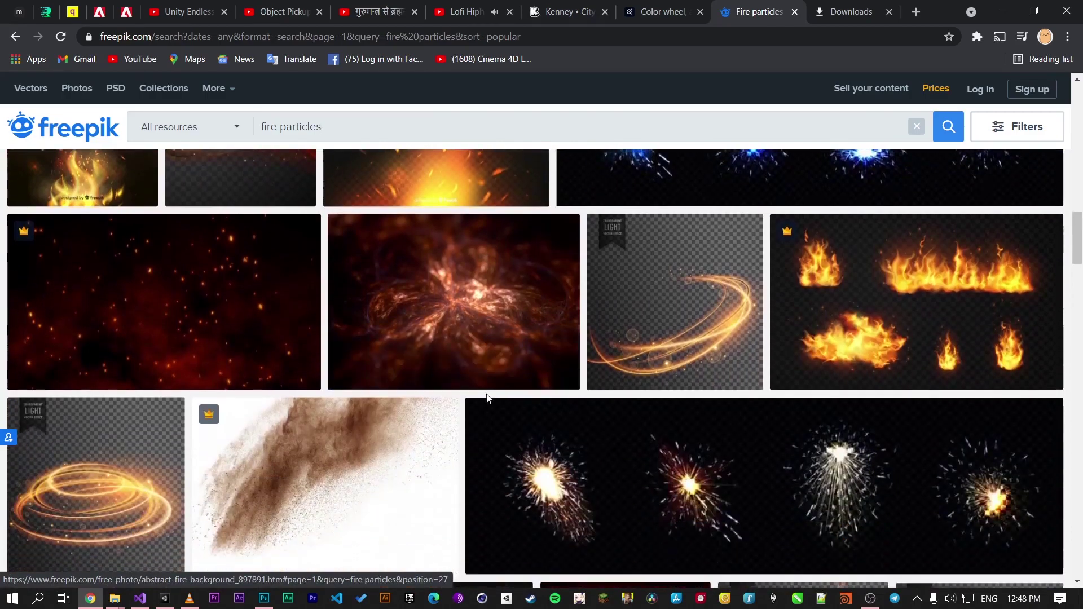
scroll(489, 399, "down", 2)
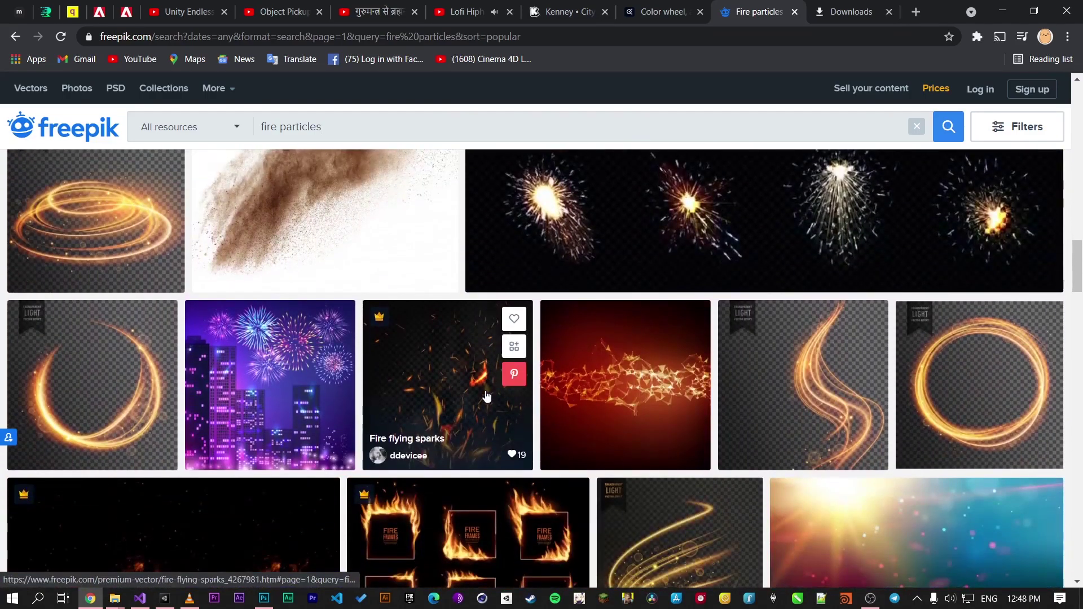
scroll(914, 248, "up", 3)
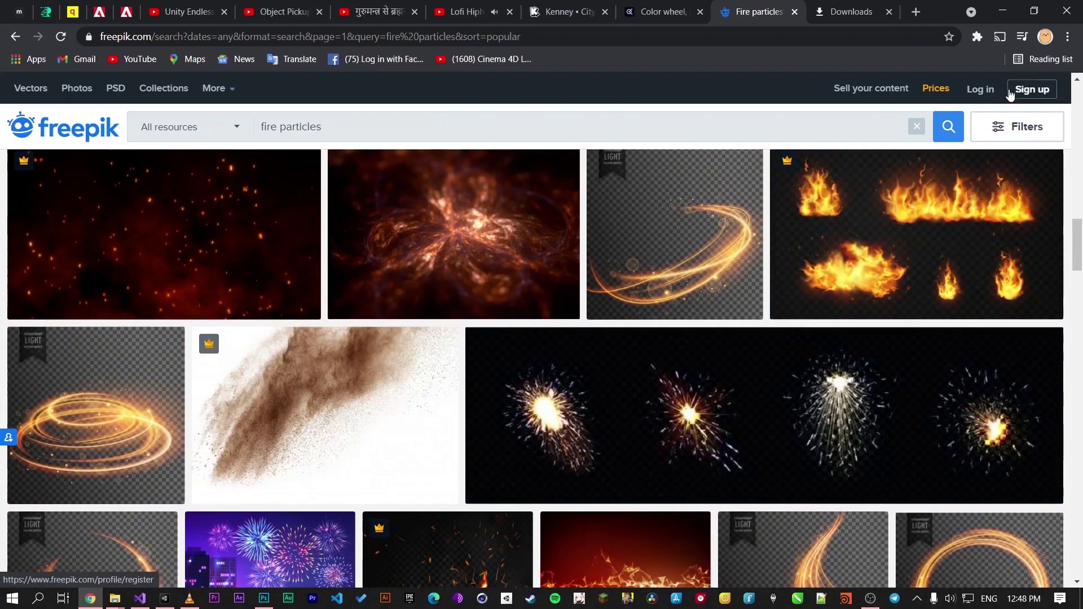
scroll(705, 265, "up", 1)
scroll(675, 364, "down", 6)
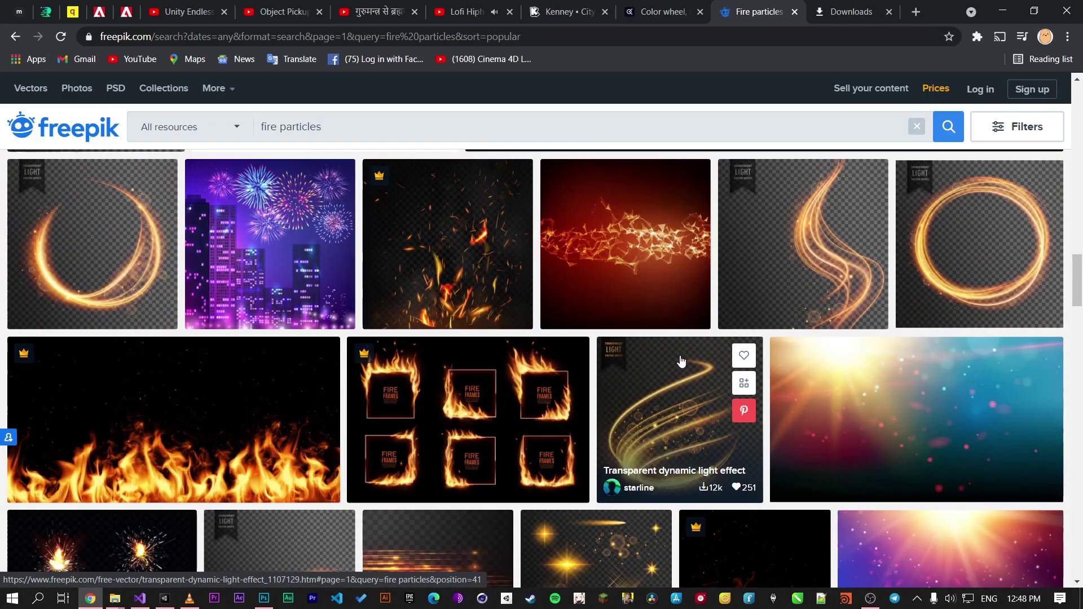
scroll(682, 361, "up", 5)
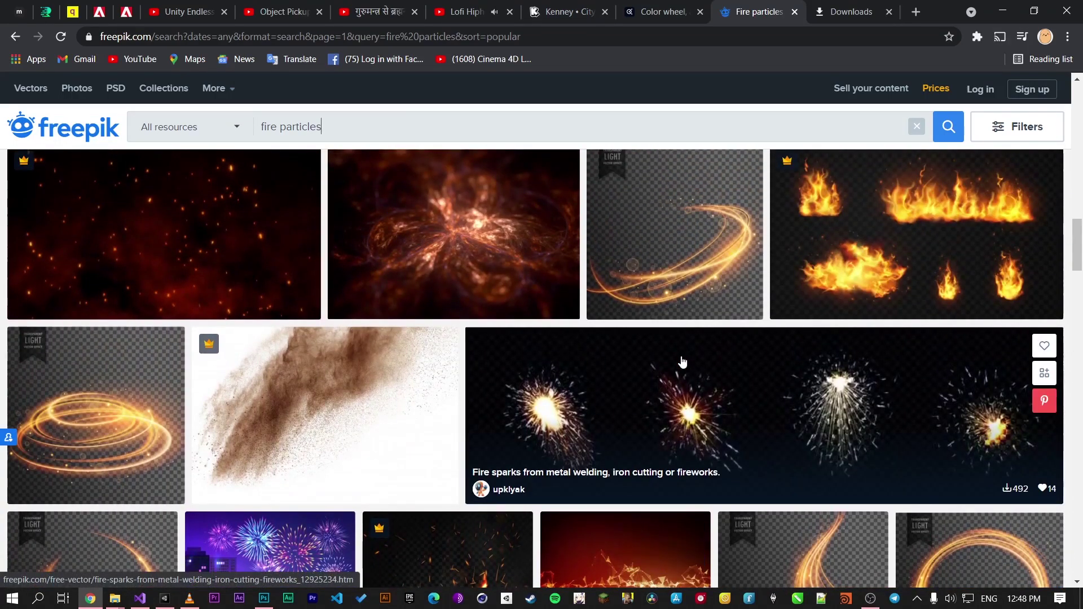
scroll(681, 361, "up", 7)
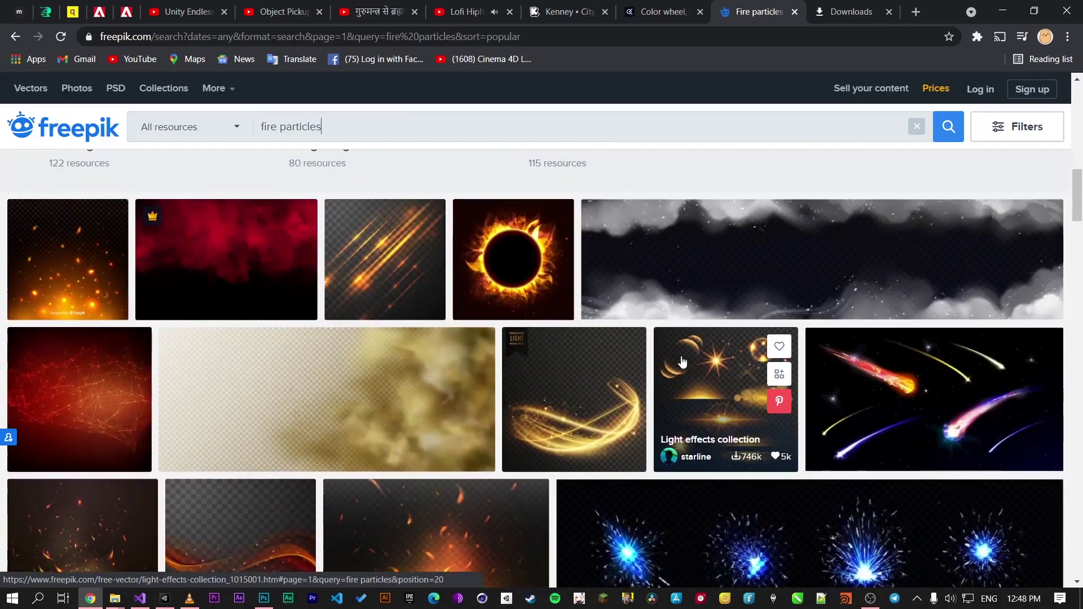
scroll(683, 360, "up", 10)
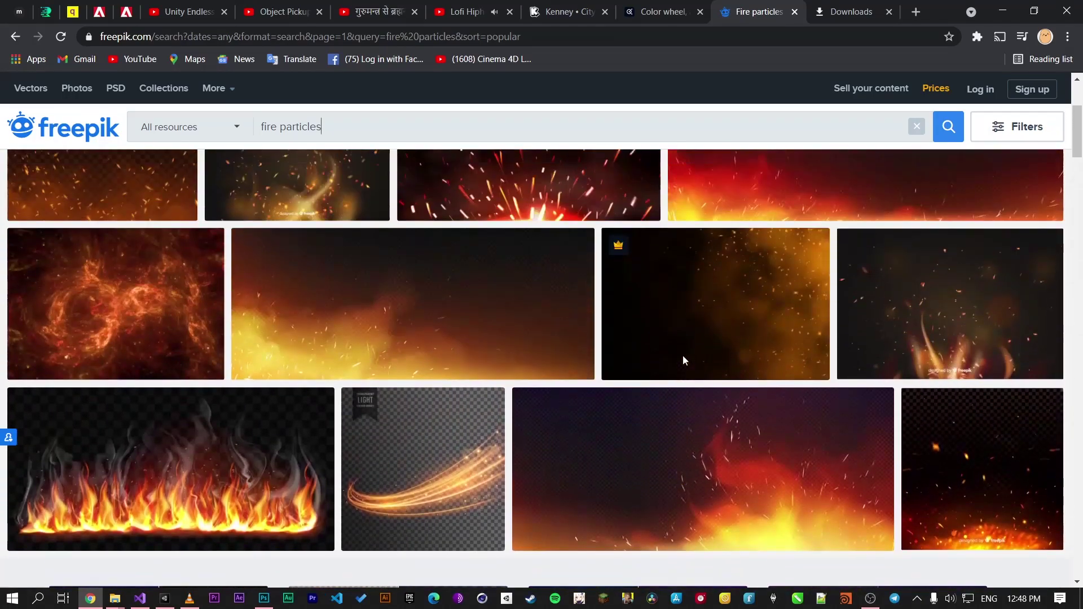
Step: Examine the "fire particles" results further down the page for a free vector with separate flying sparks
scroll(682, 360, "up", 3)
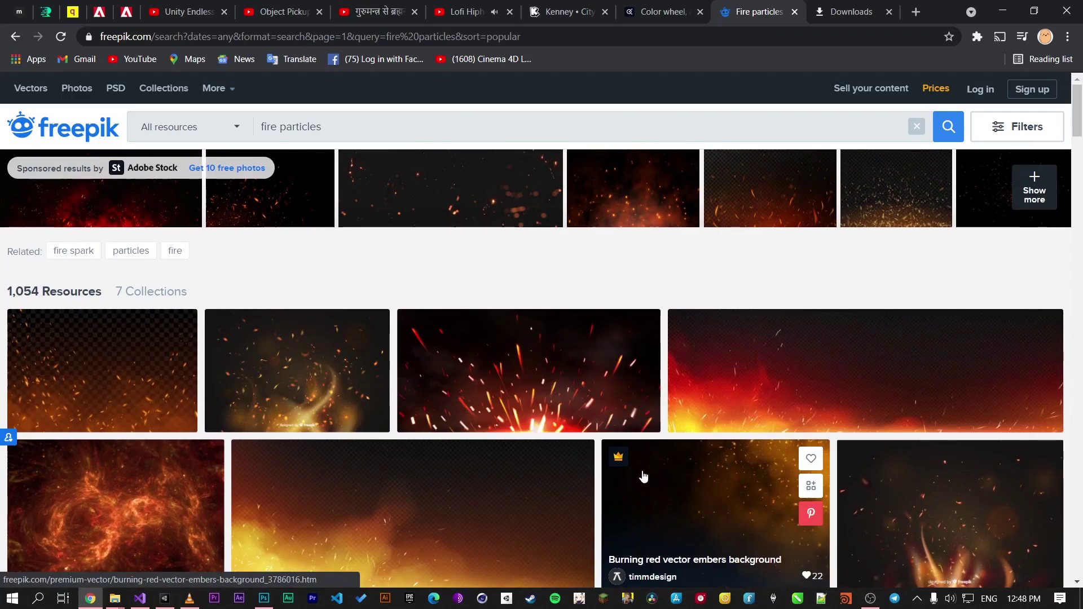
scroll(642, 473, "down", 1)
scroll(640, 473, "up", 1)
mouse_move(631, 462)
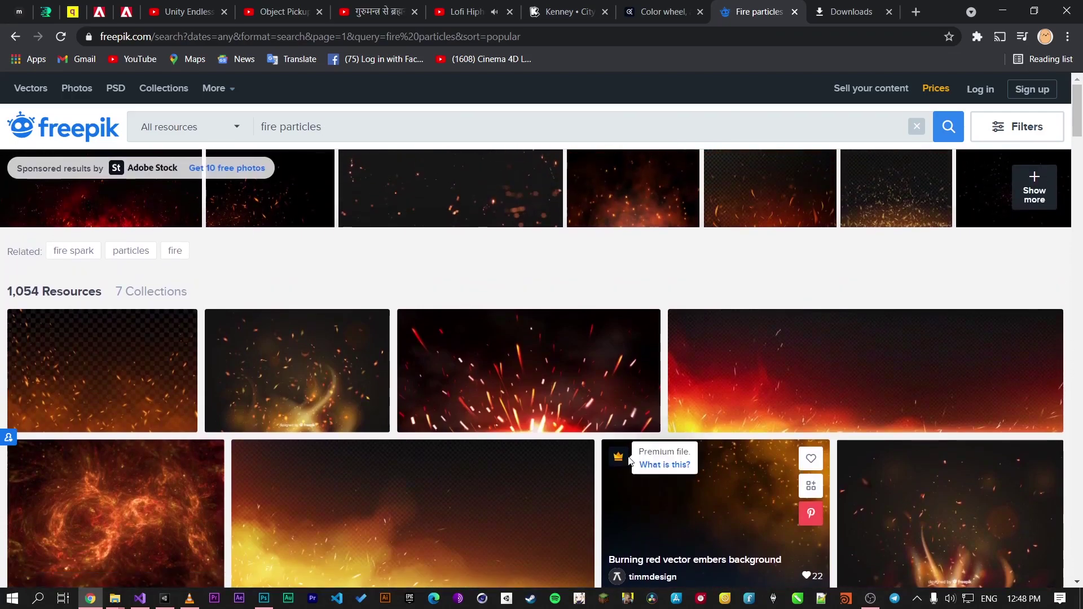
scroll(629, 460, "down", 5)
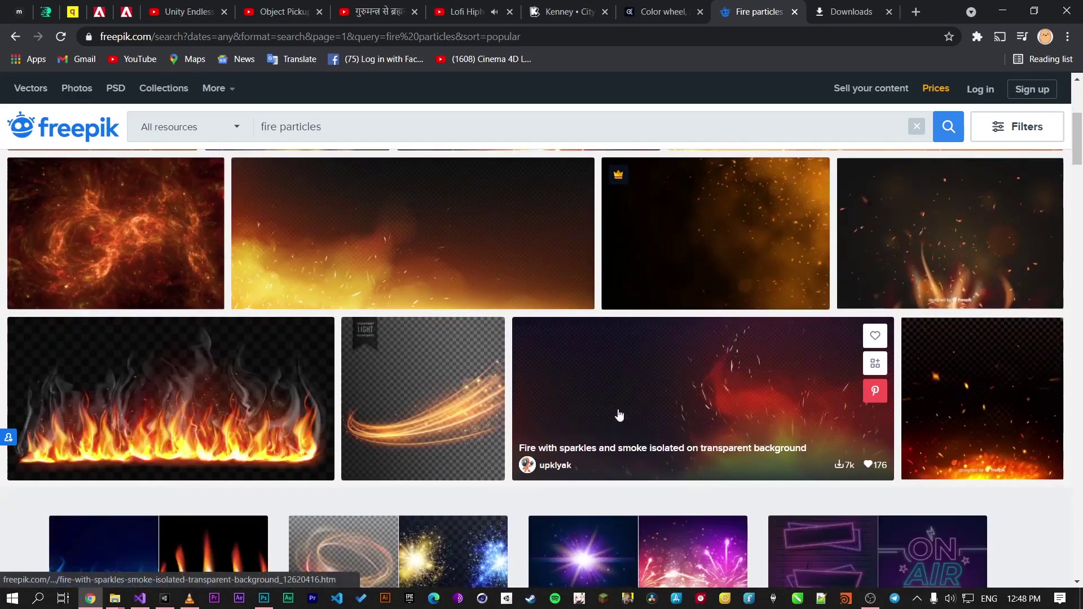
scroll(637, 399, "down", 1)
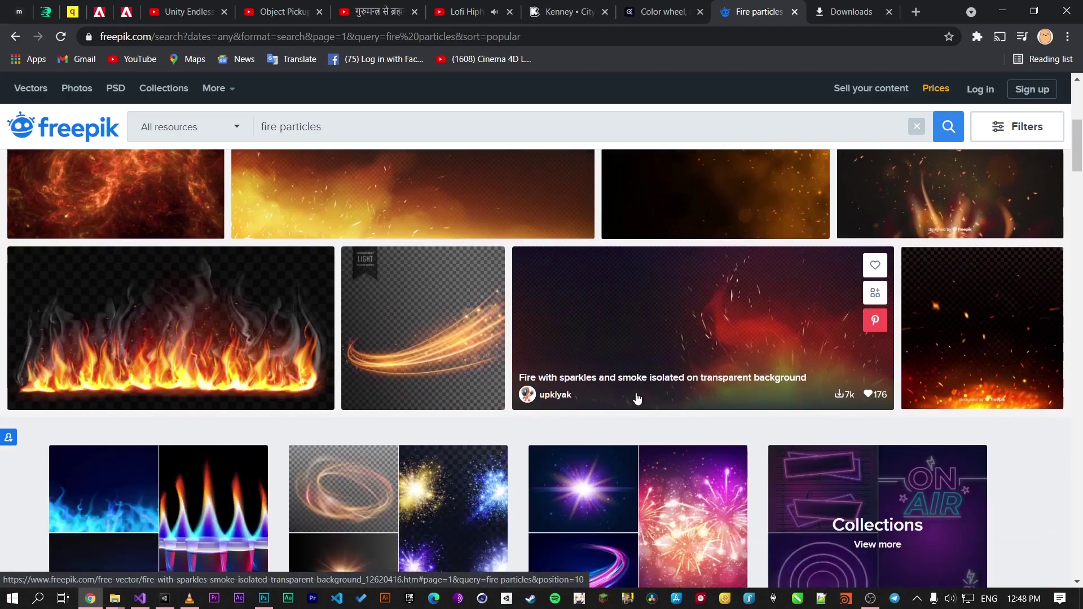
scroll(379, 428, "down", 3)
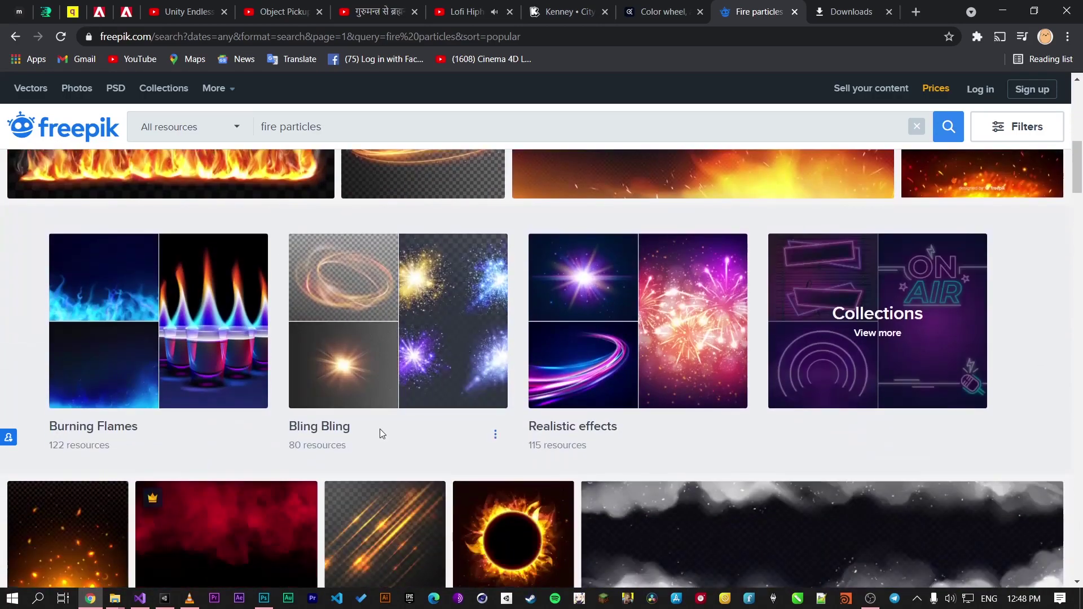
scroll(381, 429, "down", 3)
scroll(447, 430, "down", 2)
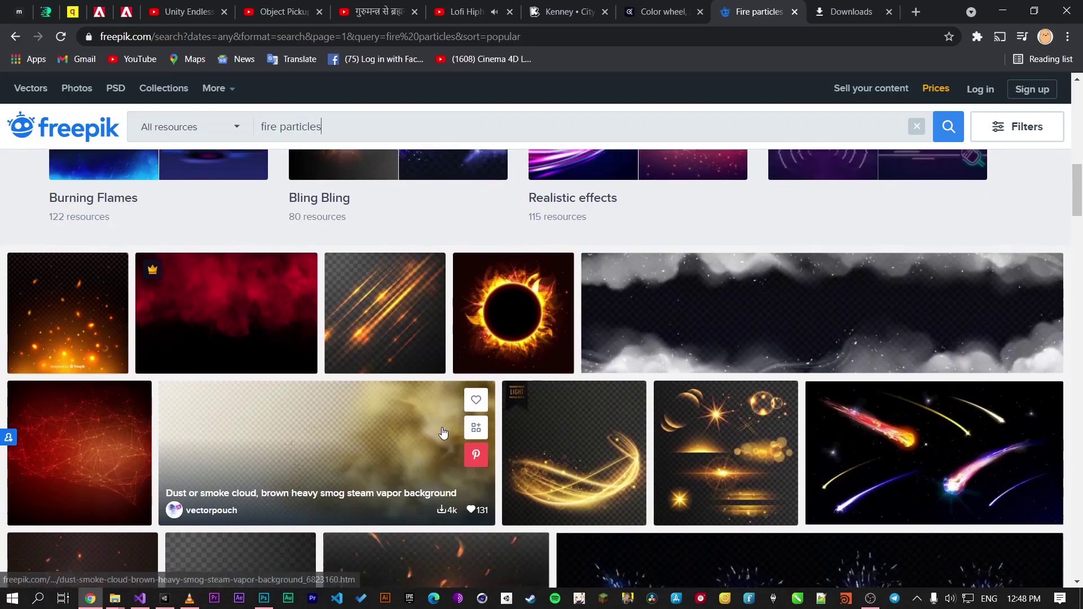
scroll(447, 429, "down", 3)
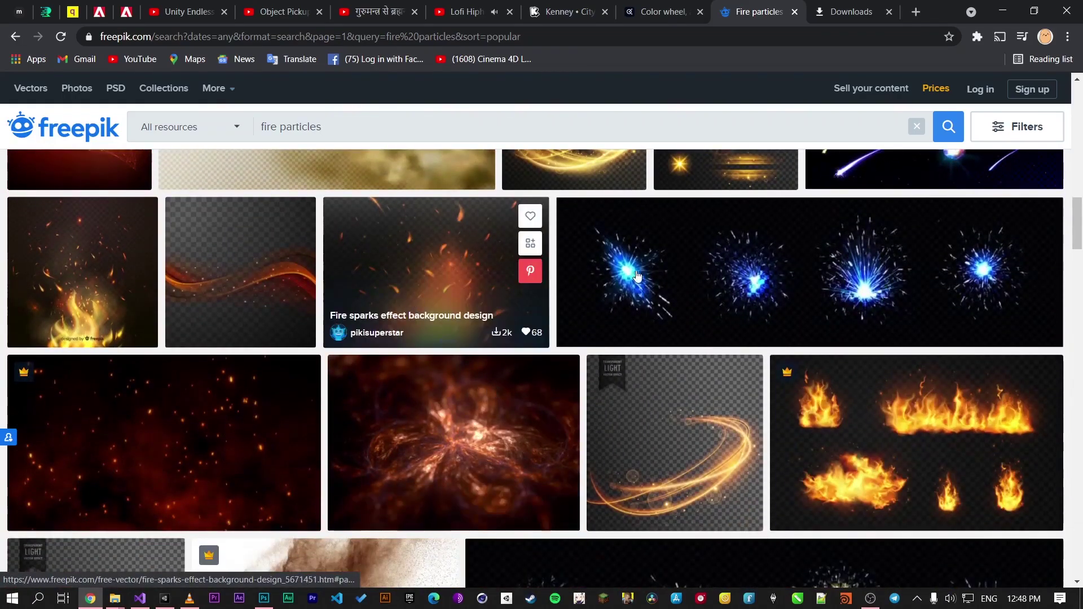
Step: Open the "Fire sparks effect background design" vector and download it for free
left_click(455, 259)
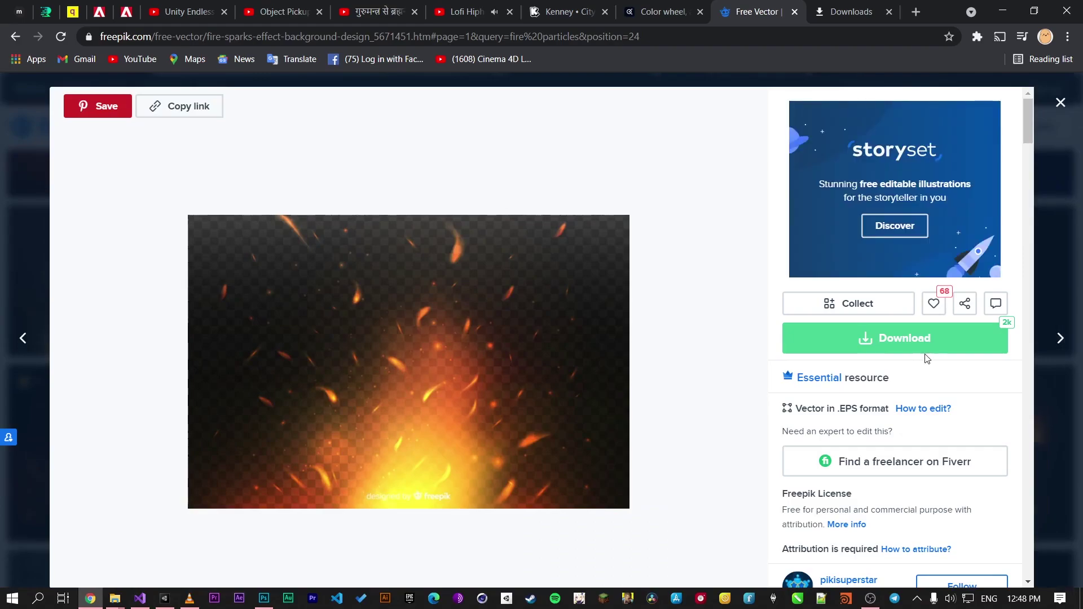
left_click(900, 346)
left_click(917, 503)
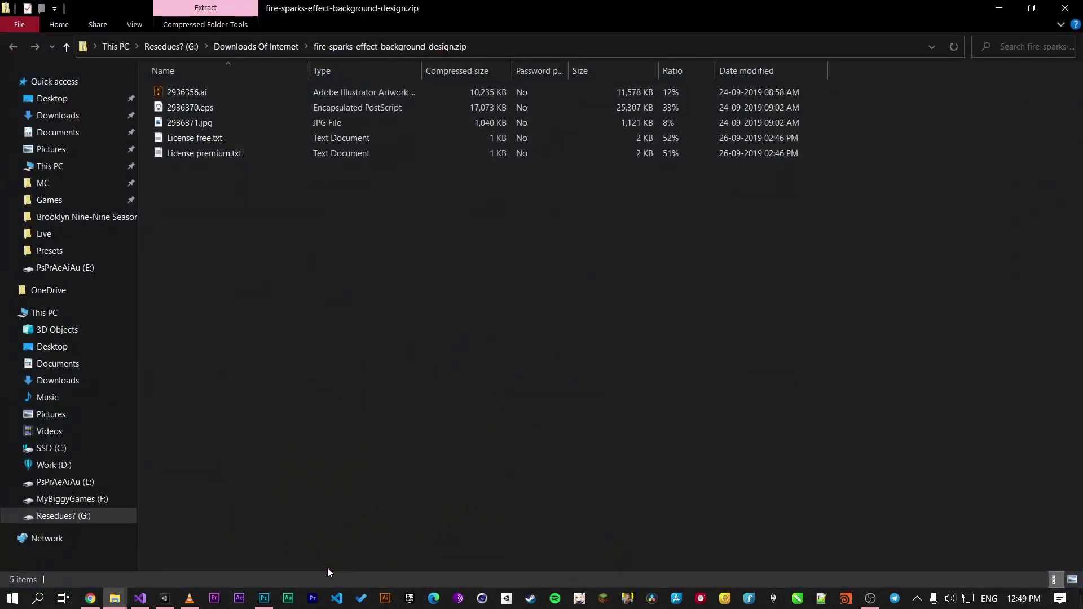
Step: Open 2936356.ai from fire-sparks-effect-background-design.zip in Illustrator and expand the background layer down to its clip group's contents
left_click(219, 95)
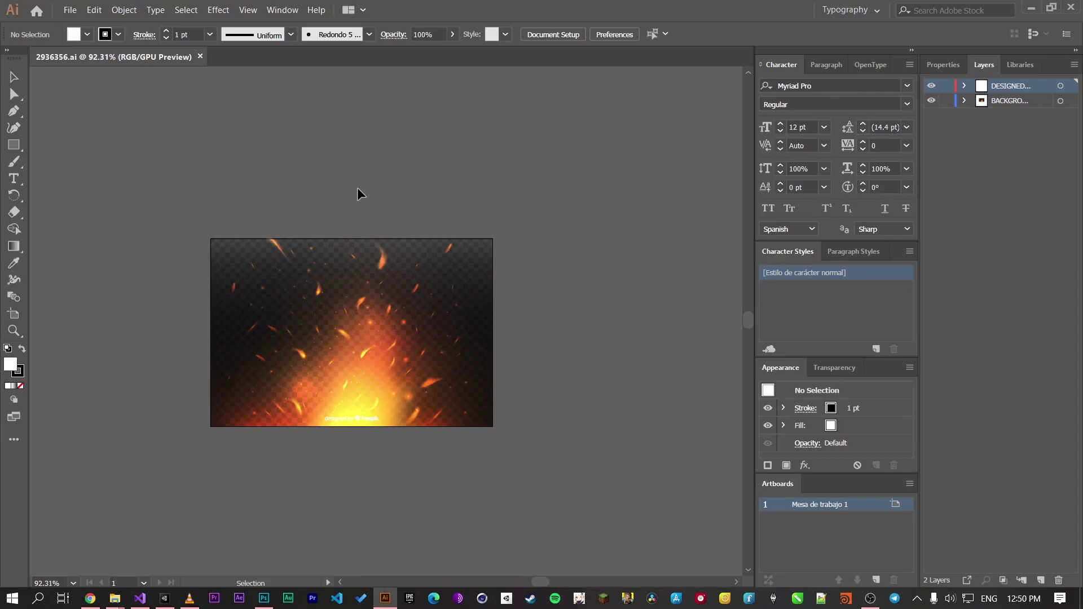
left_click(964, 101)
left_click(979, 116)
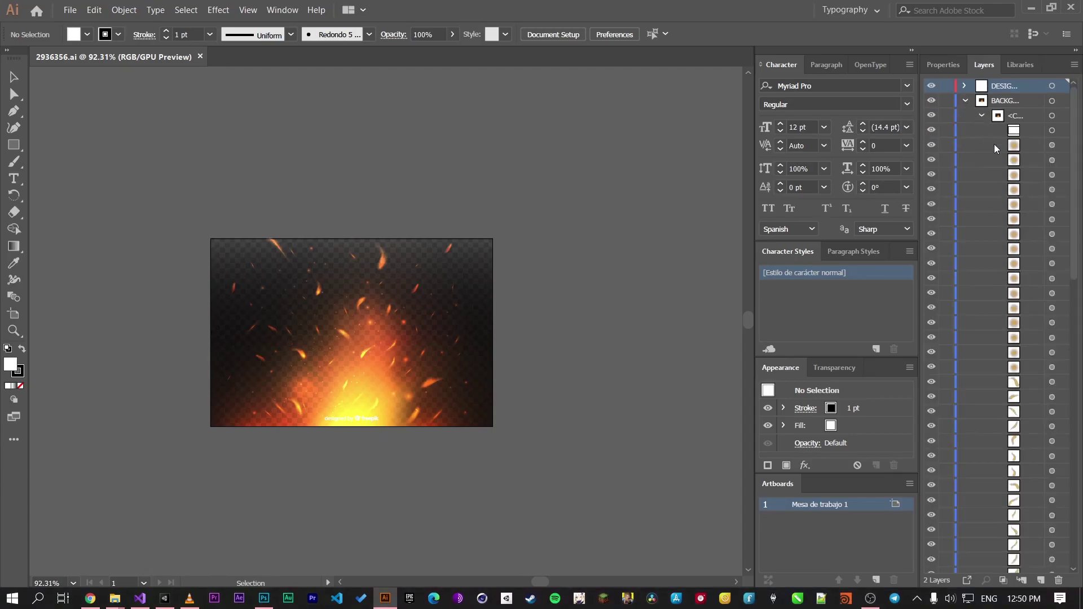
scroll(1008, 307, "down", 5)
scroll(1008, 308, "down", 5)
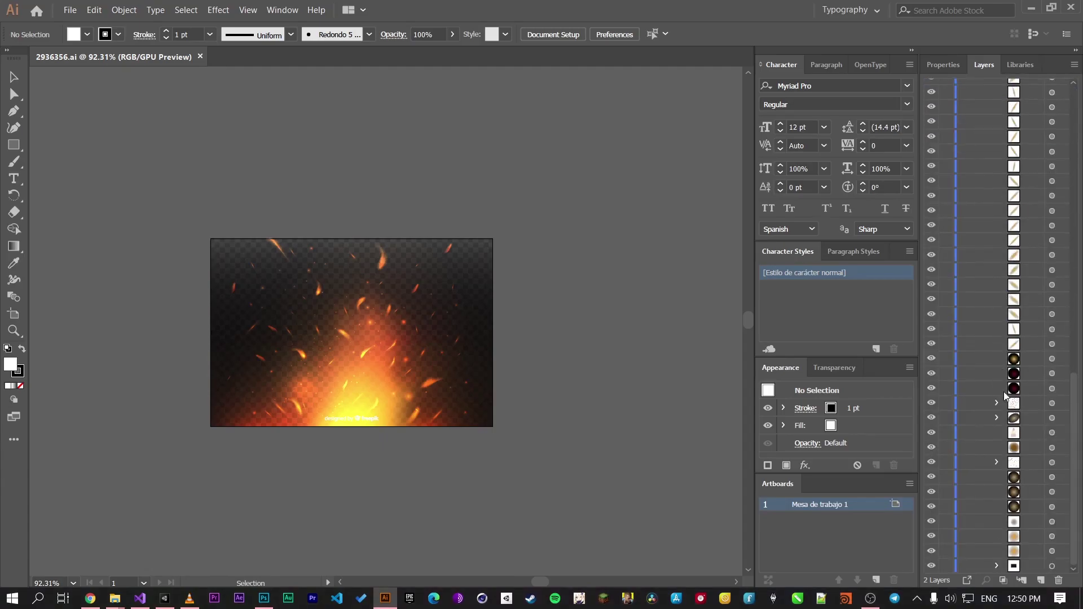
Step: Delete six large glow ellipses and the dark backdrop group from the end of the background clip group
left_click(1052, 361)
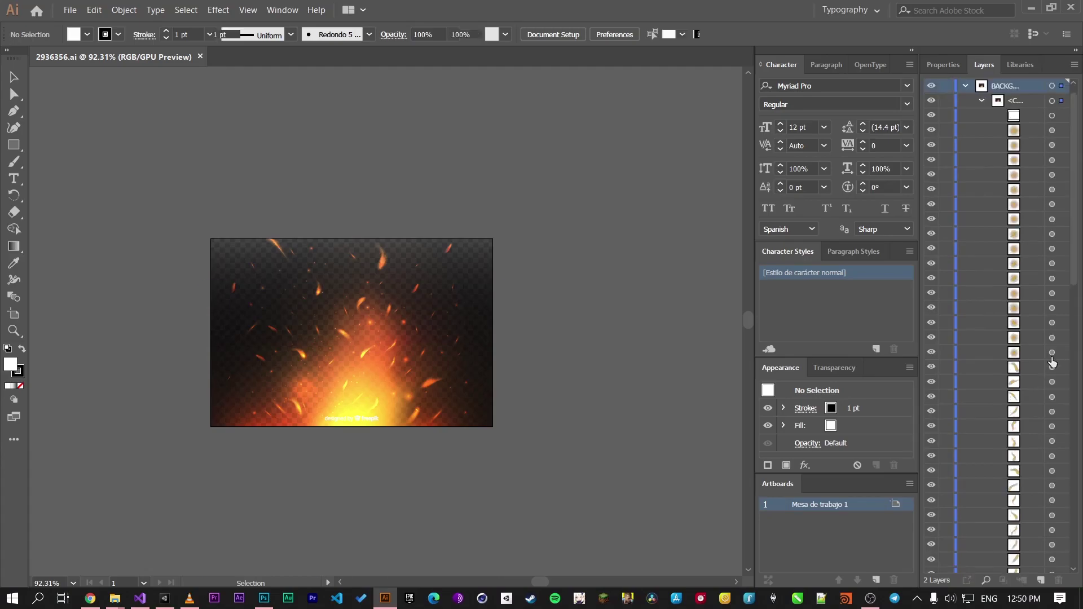
scroll(936, 422, "down", 10)
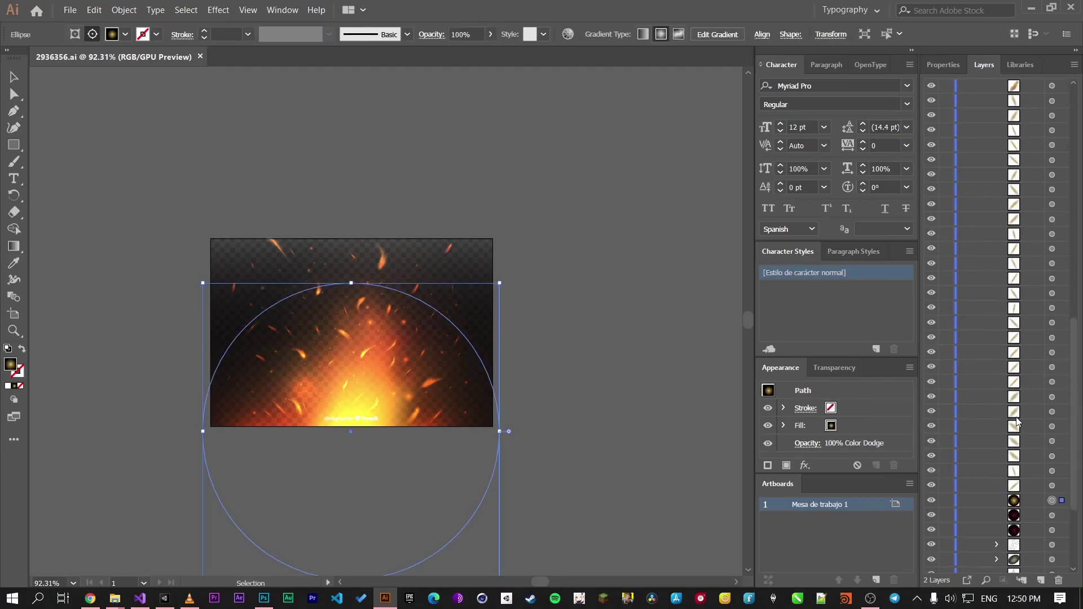
left_click(1053, 382, "shift")
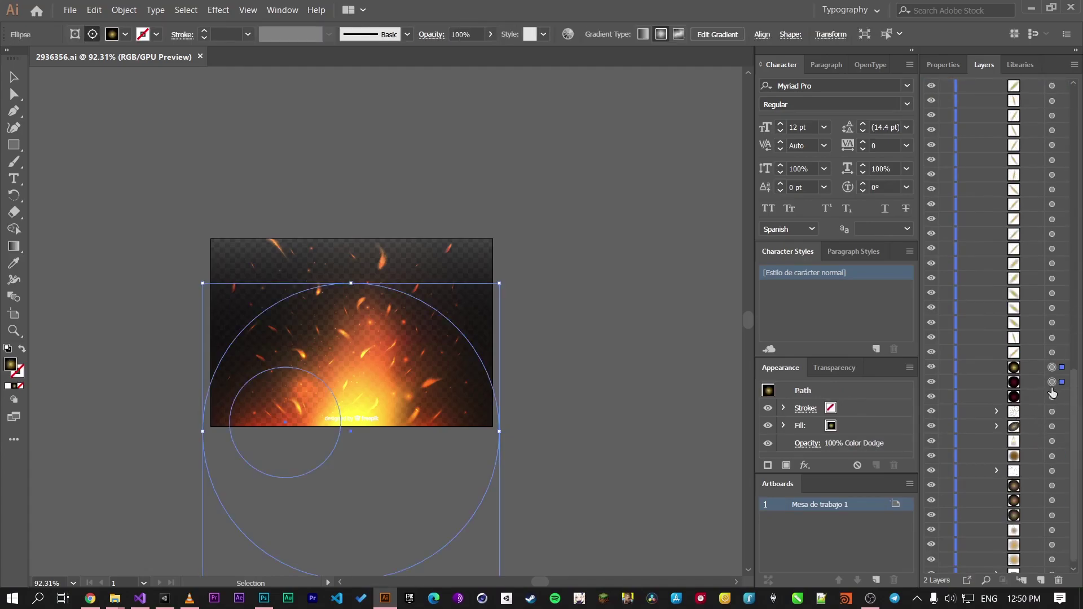
left_click(1052, 396, "shift")
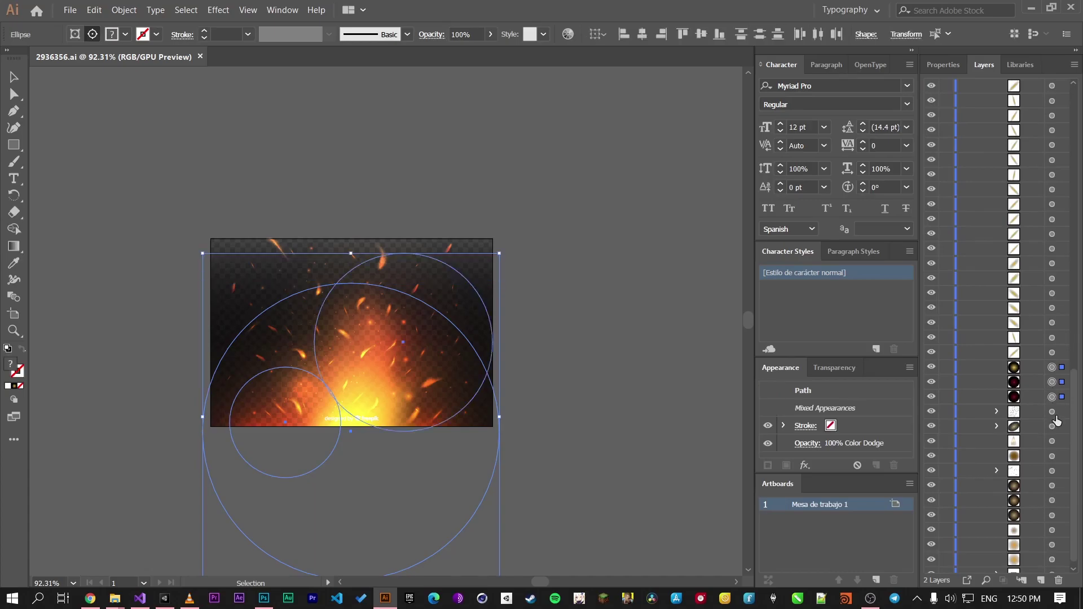
left_click(1052, 485, "shift")
left_click(1052, 500, "shift")
left_click(1051, 515, "shift")
scroll(1053, 521, "down", 1)
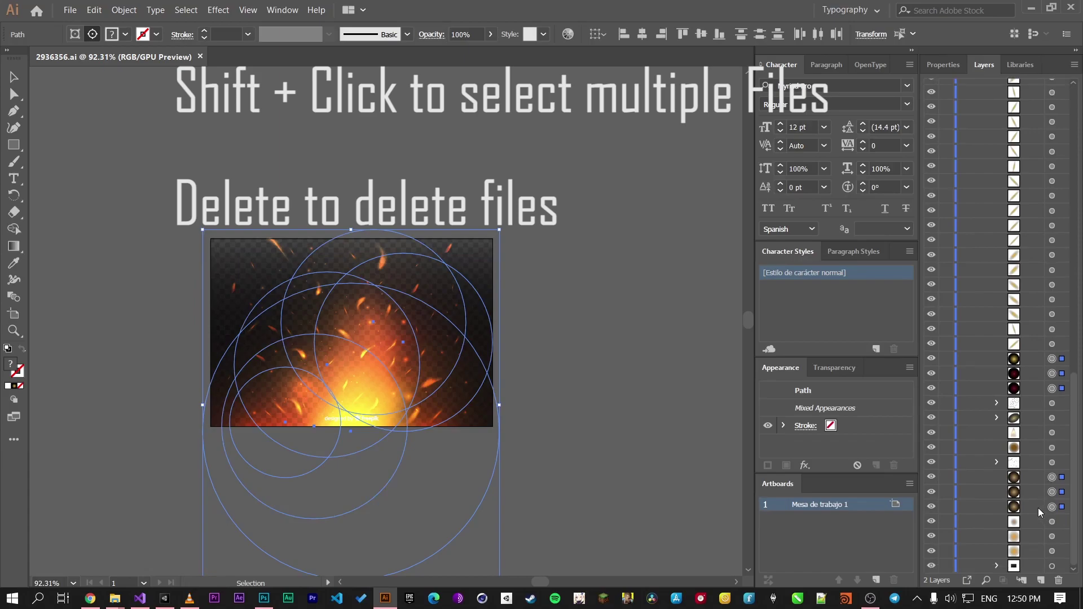
left_click(1052, 566, "shift")
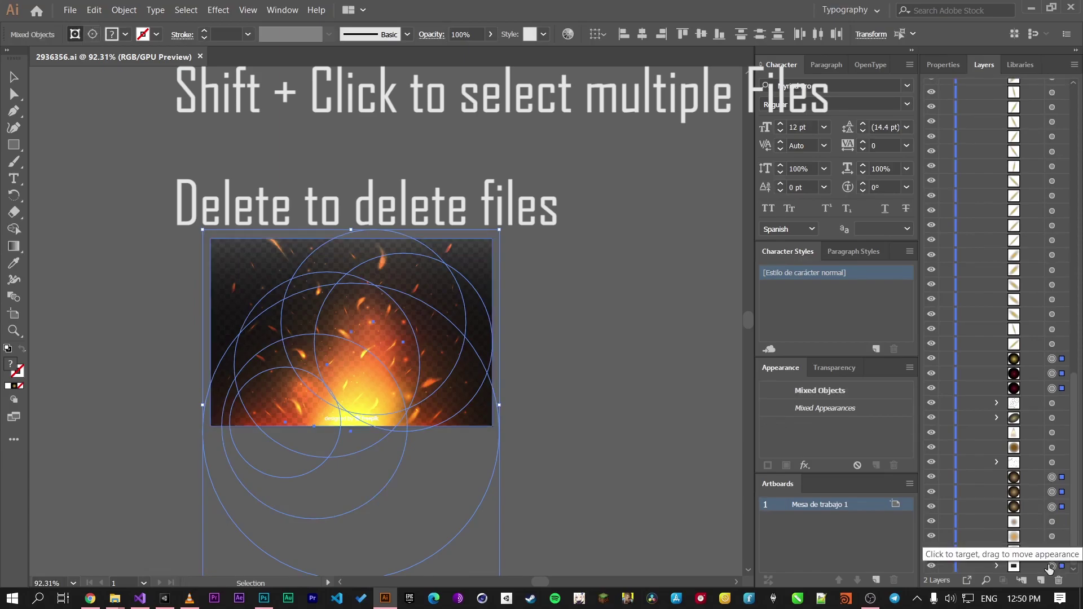
key("Delete")
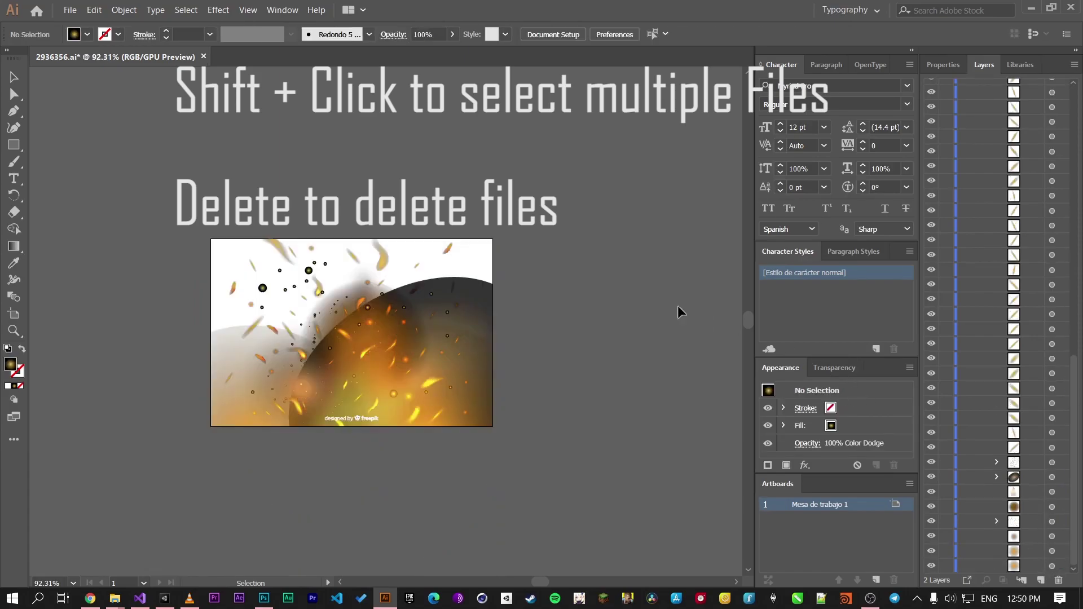
Step: Delete the tilted dark ellipse group and the remaining four blurred glow circles behind the sparks
left_click(1053, 477)
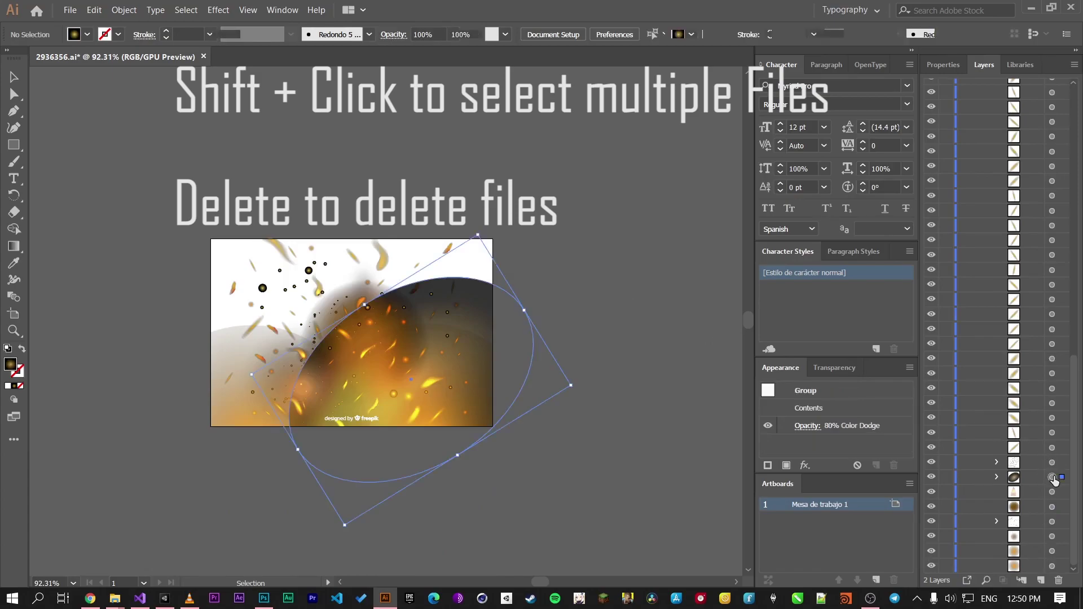
key("Delete")
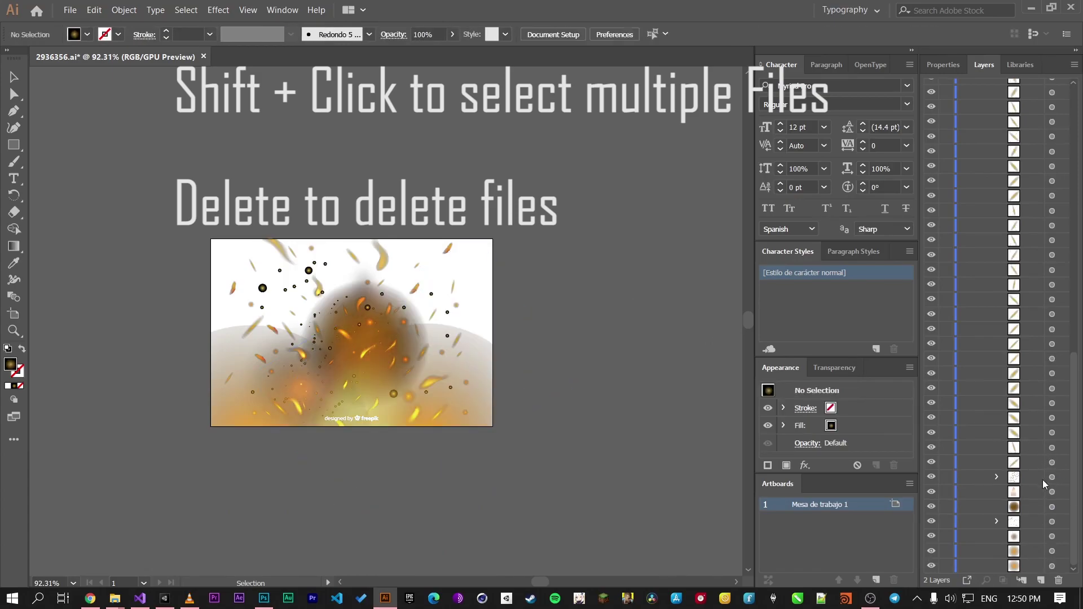
left_click(1053, 507)
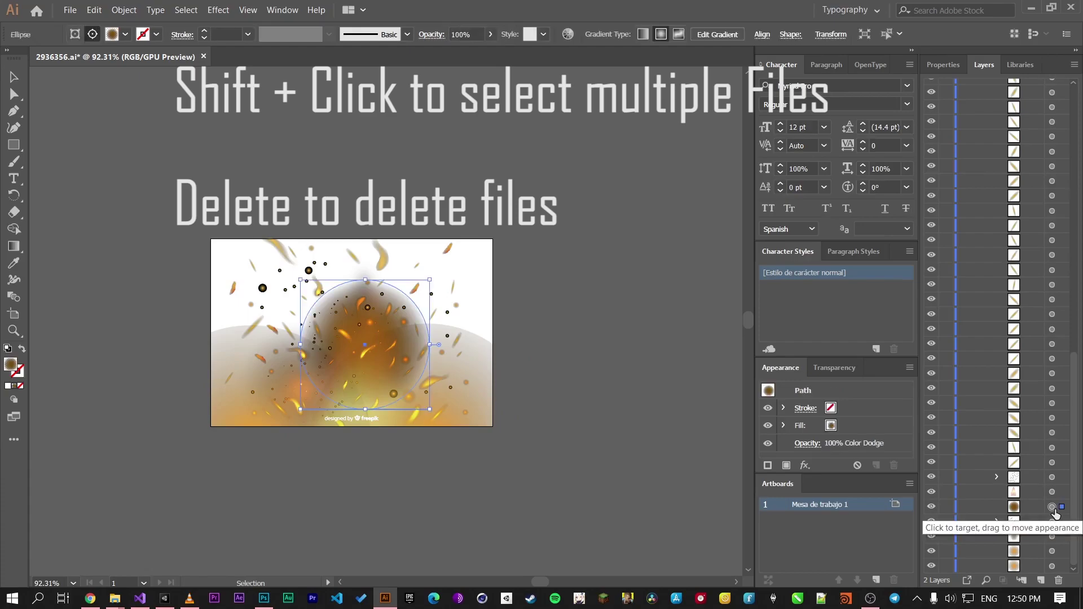
left_click(1052, 566, "shift")
left_click(1053, 551, "shift")
left_click(1052, 536, "shift")
key("Delete")
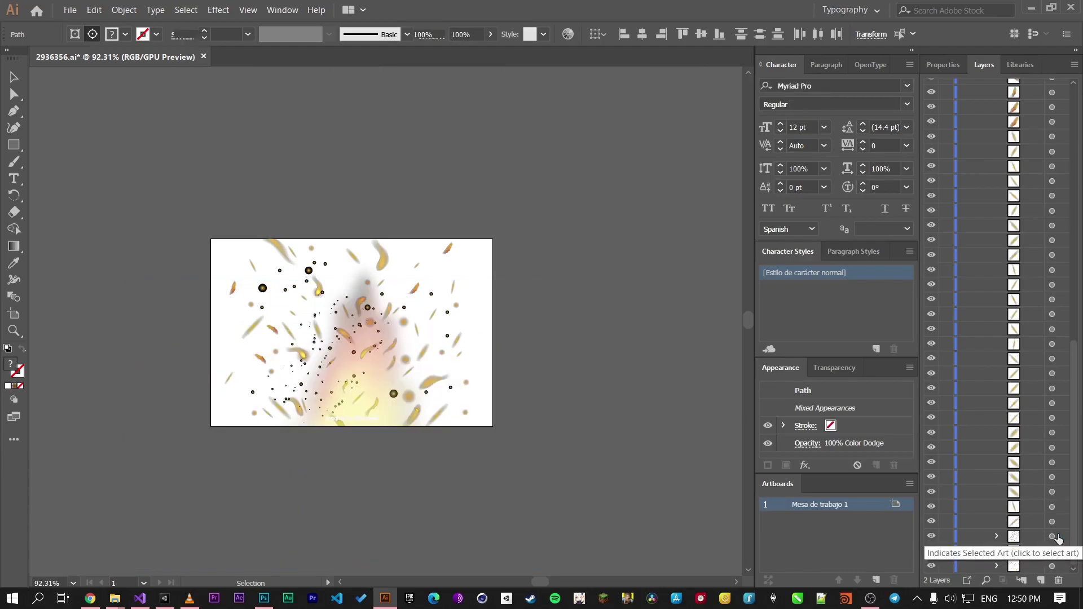
Step: Delete the "designed by freepik" credit held in the top layer
scroll(1028, 326, "up", 15)
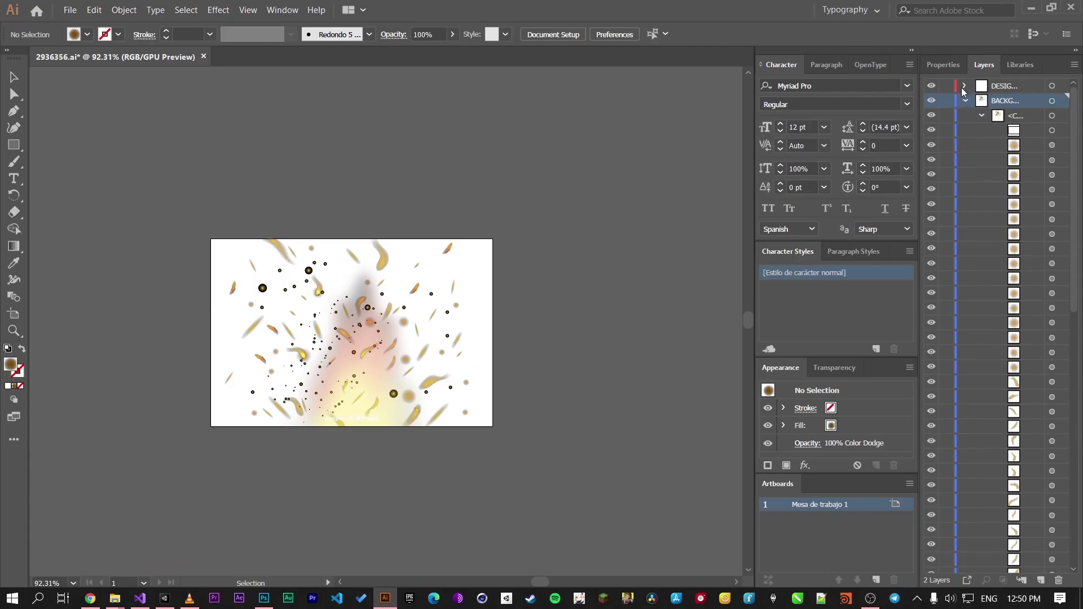
left_click(965, 87)
left_click(965, 88)
left_click(965, 88)
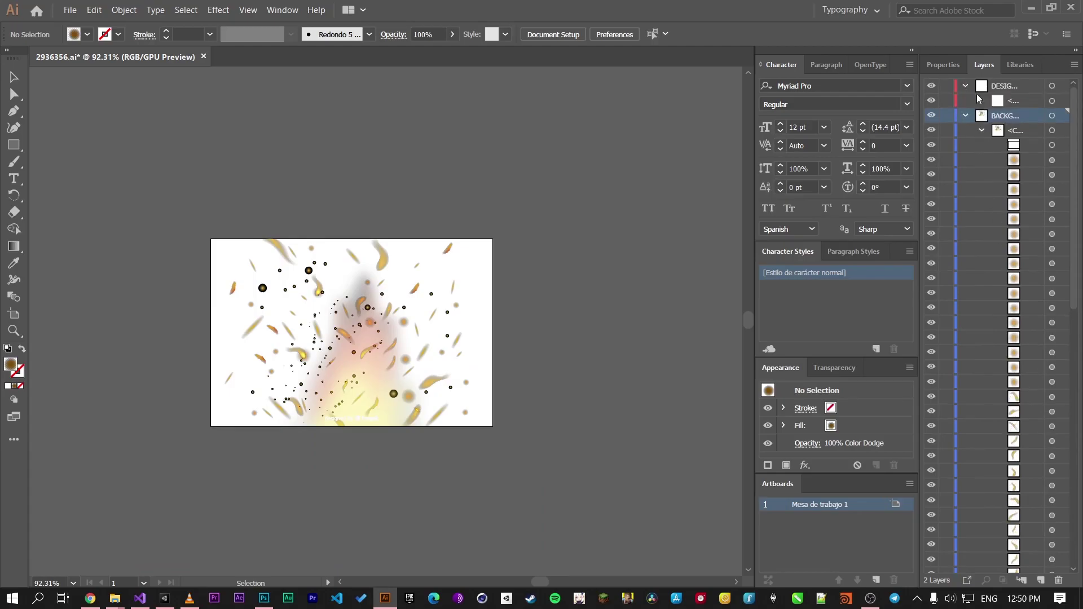
left_click(980, 101)
left_click(998, 116)
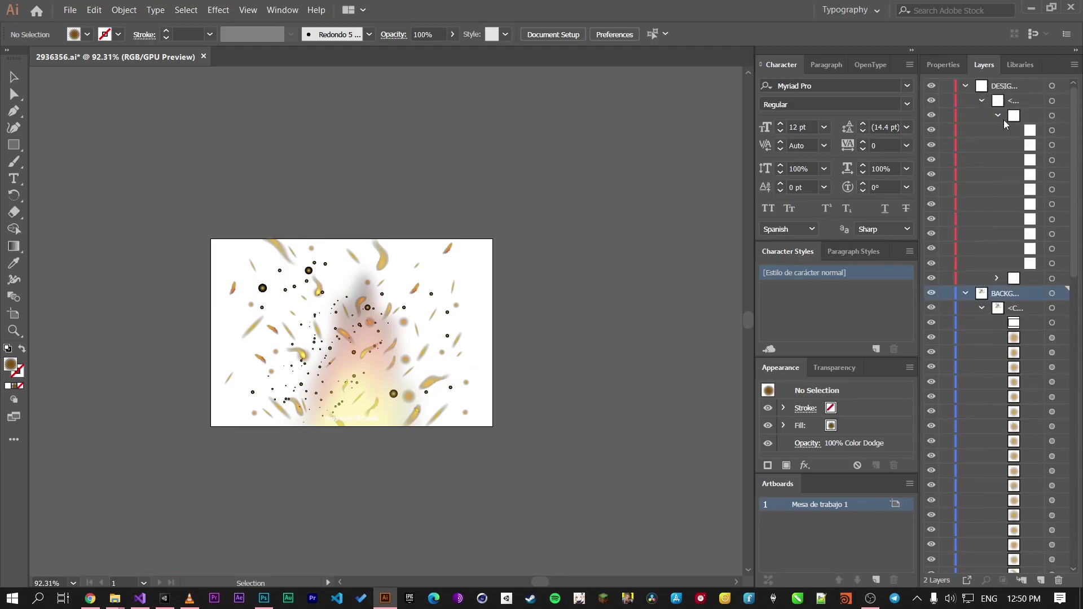
left_click(965, 86)
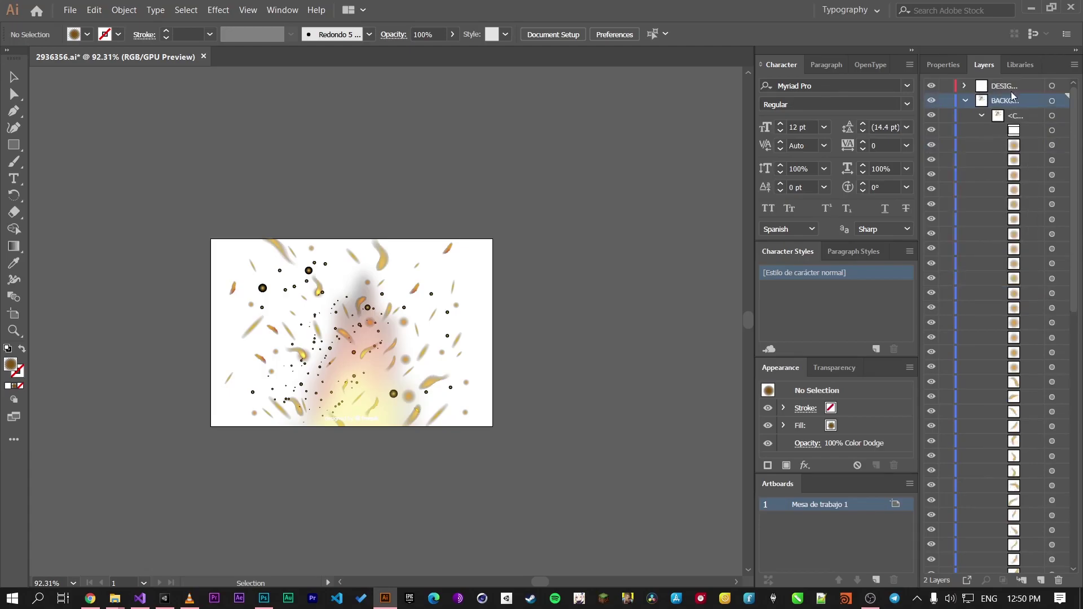
left_click(1052, 86)
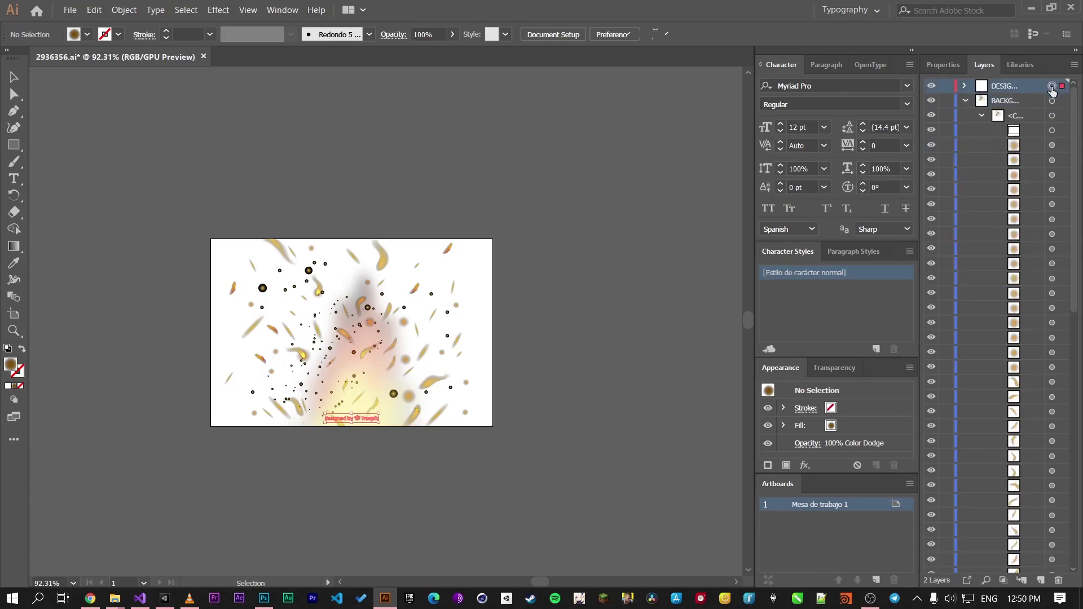
left_click(1022, 86)
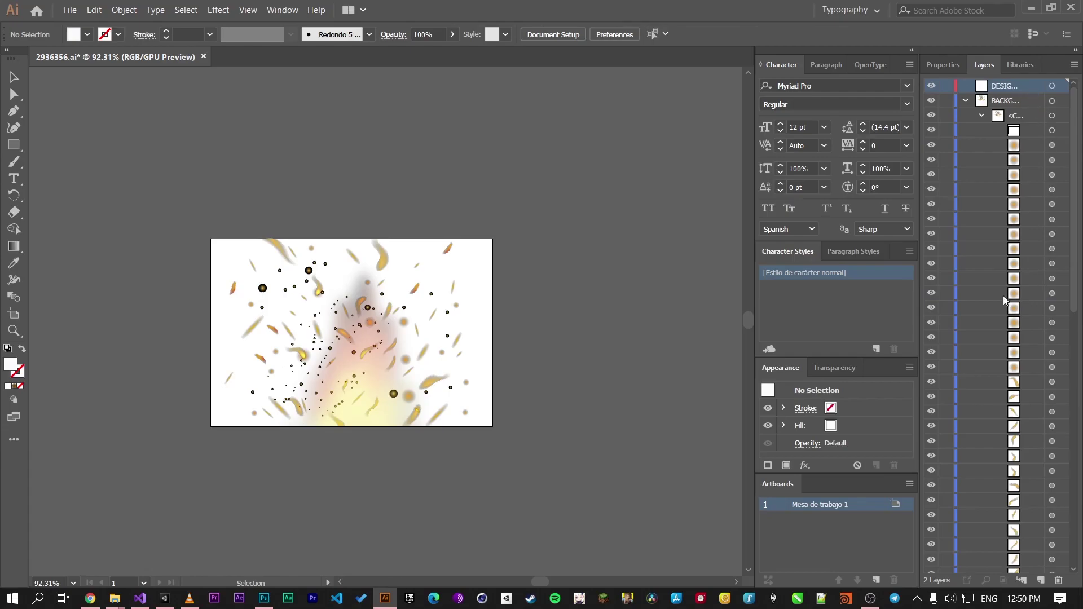
Step: Try to move the background clip group with the sparks down and to the right on the artboard
scroll(372, 391, "up", 4, "alt")
scroll(373, 391, "up", 3, "alt")
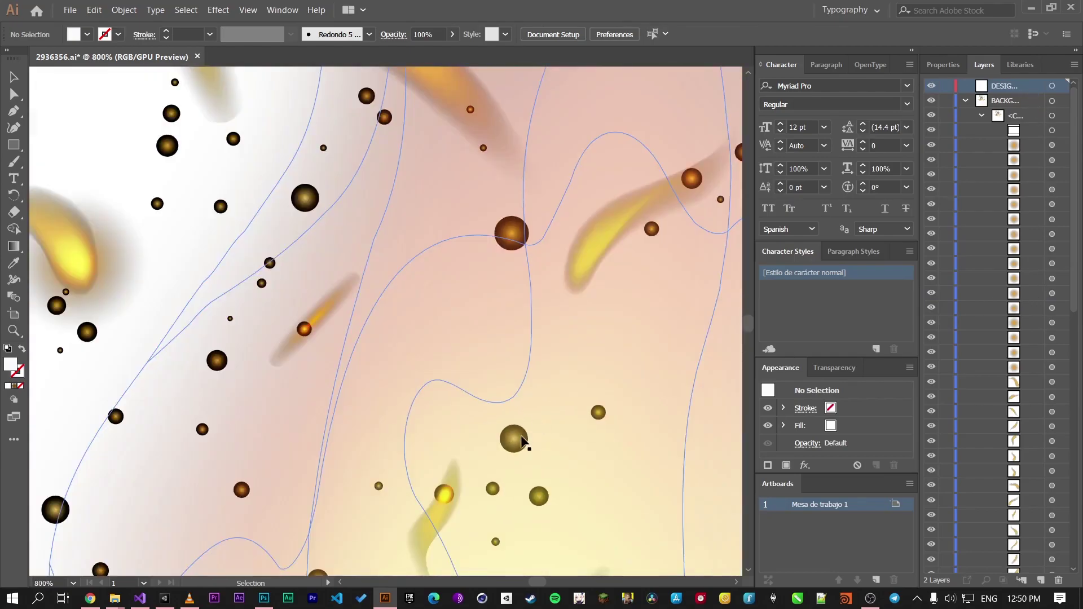
left_click(525, 446)
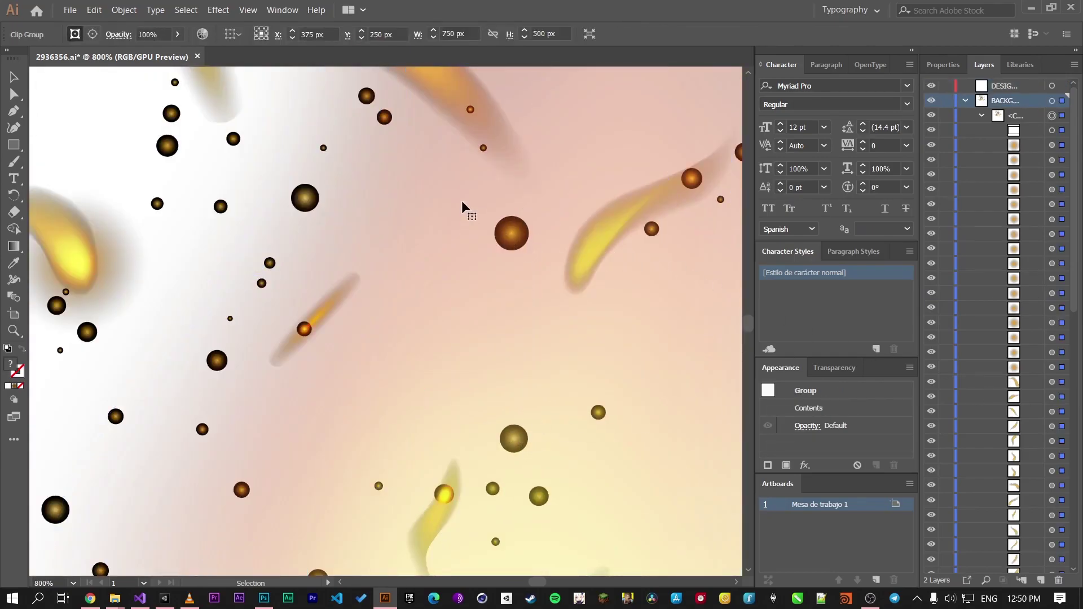
left_click_drag(464, 208, 560, 278)
left_click_drag(523, 241, 533, 313)
scroll(535, 314, "down", 1)
scroll(530, 320, "down", 6, "alt")
scroll(532, 319, "up", 2, "alt")
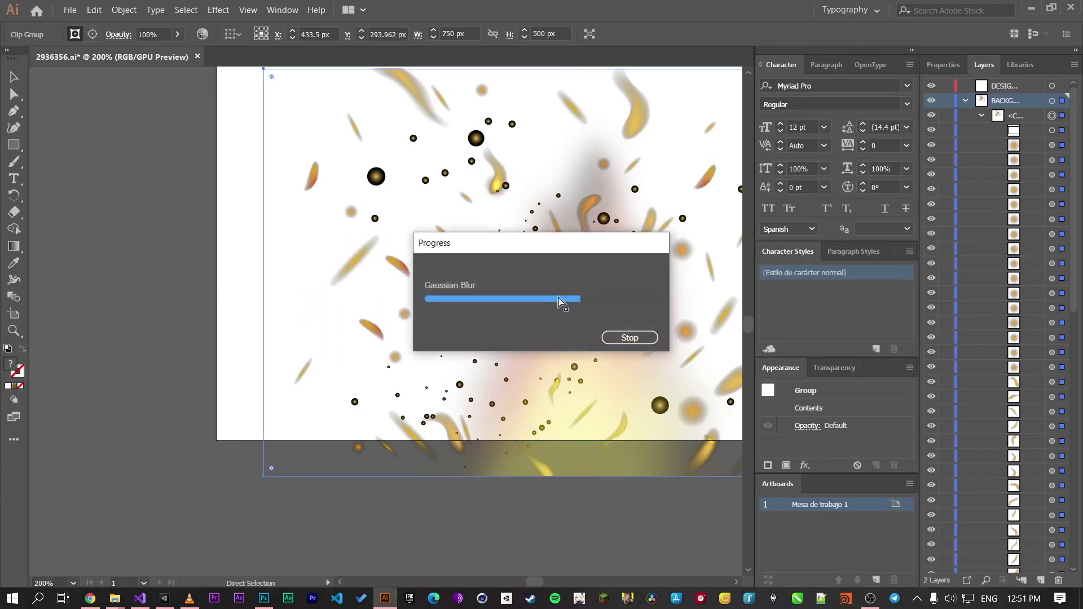
left_click(626, 314)
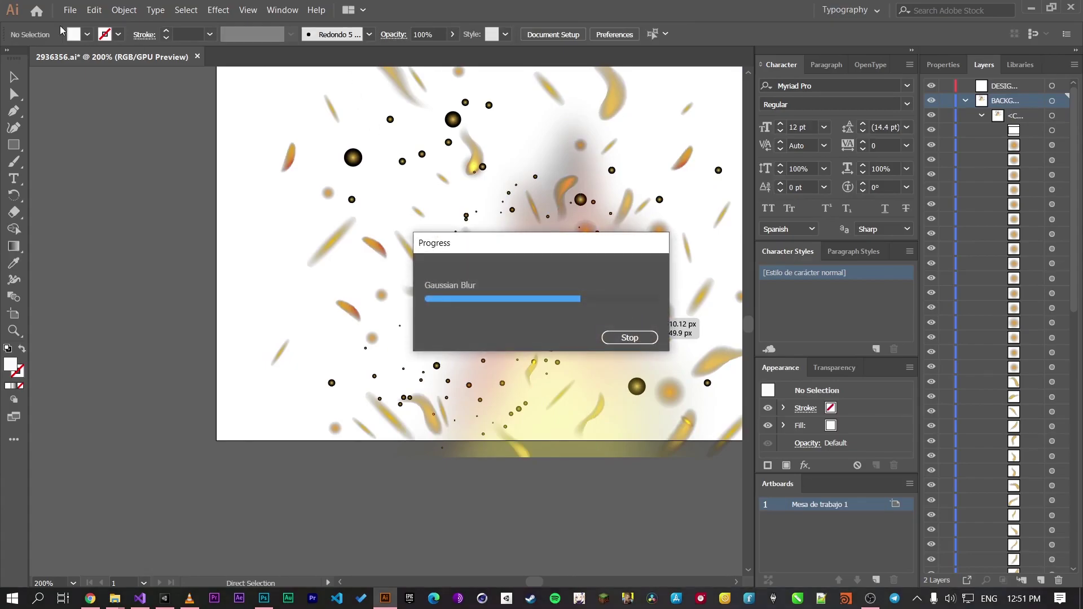
Step: Undo the clip group moves and the last two deletions, and delete the four glow circles and the Freepik credit again
key("ctrl+z")
left_click(94, 9)
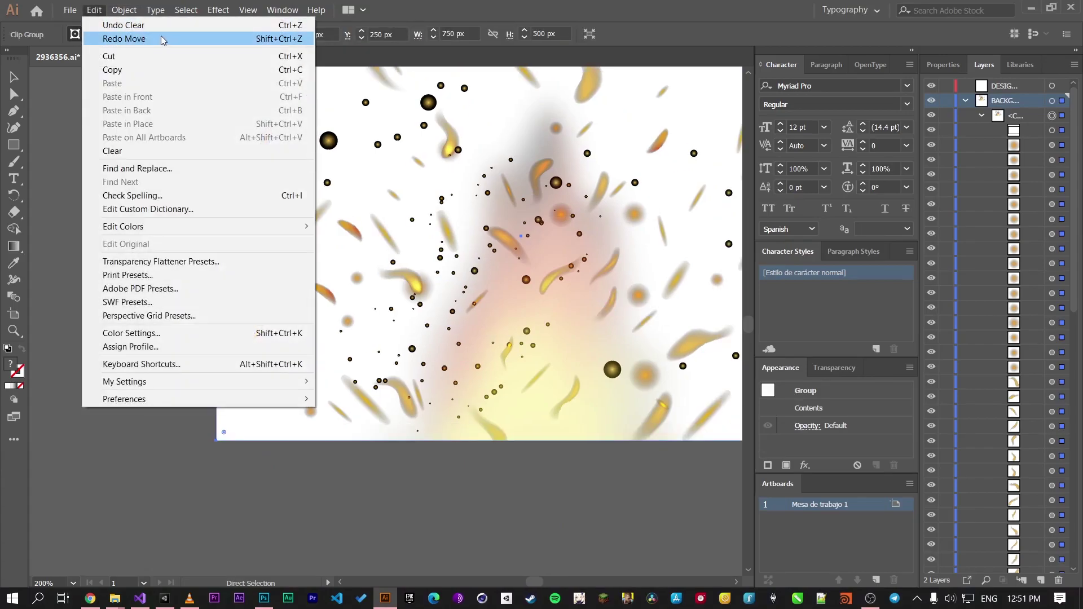
left_click(130, 25)
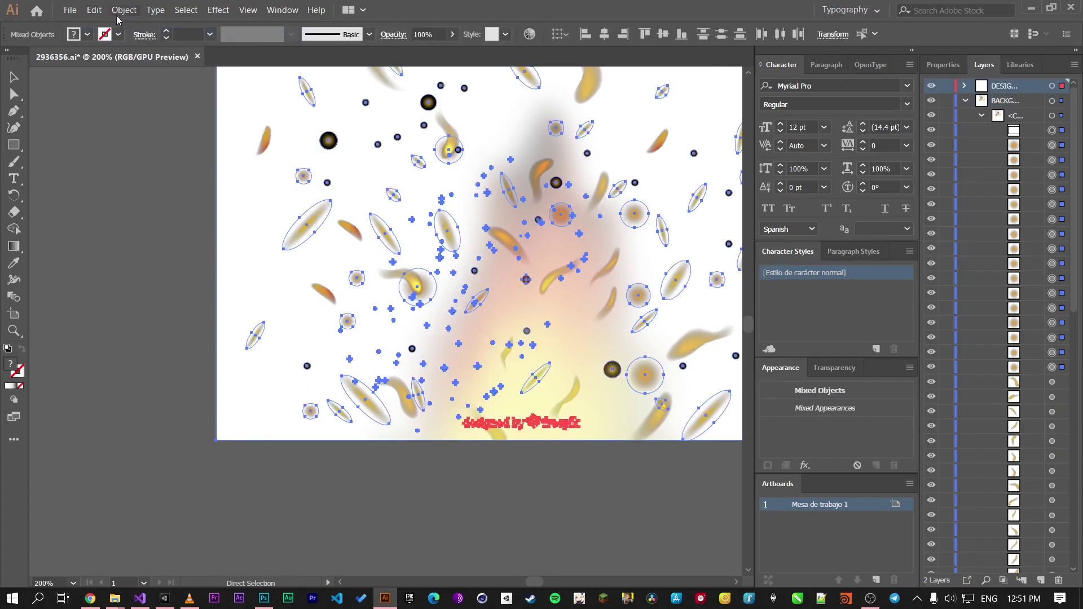
key("ctrl+z")
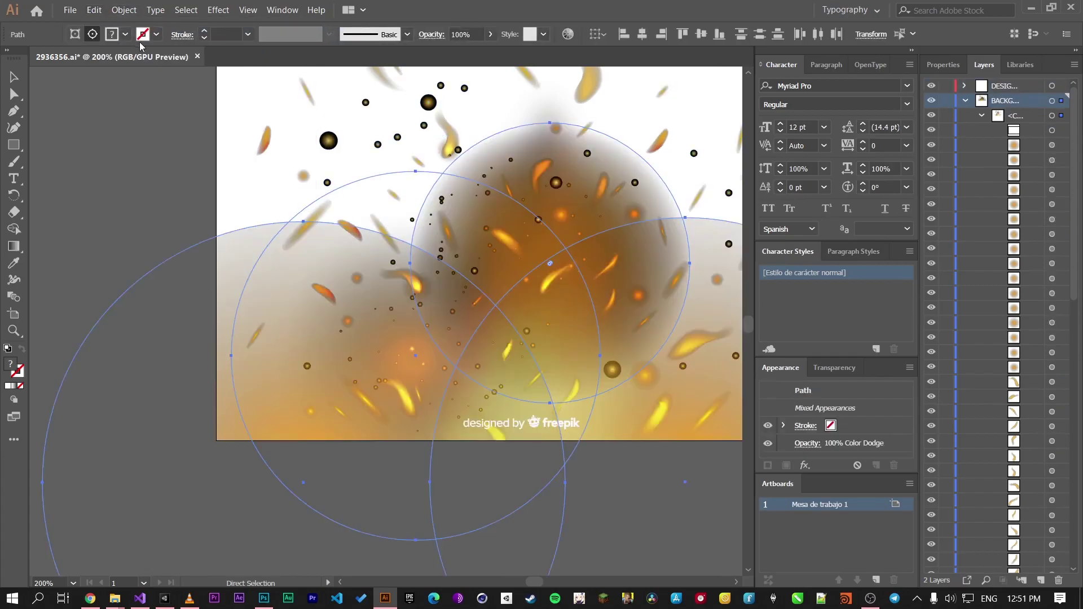
key("Delete")
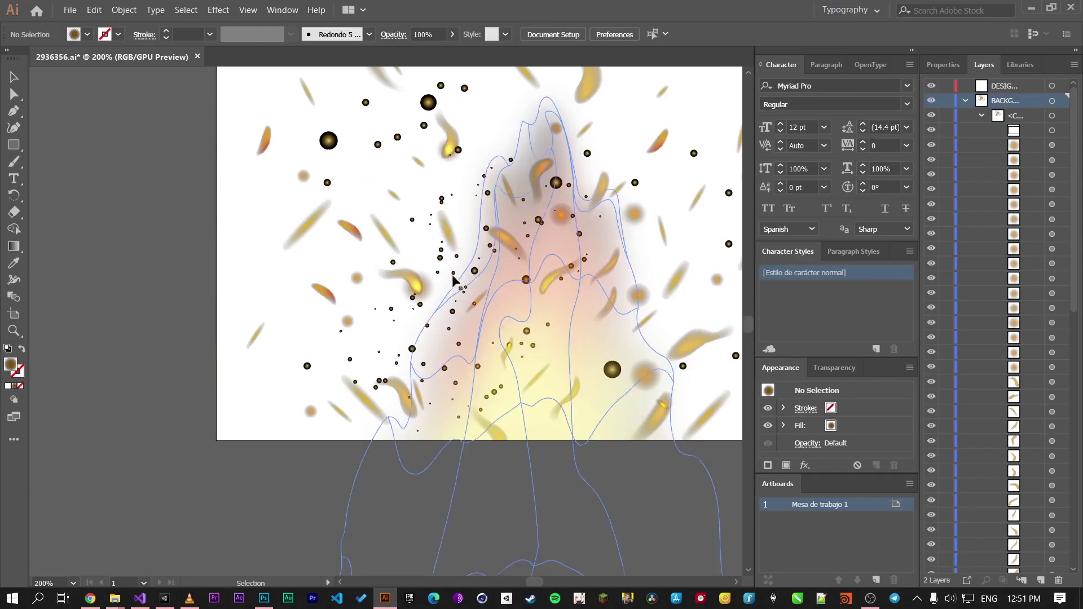
Step: Expand the upper of the two subgroups at the end of the background clip group to examine its contents
scroll(459, 296, "down", 4)
scroll(460, 296, "up", 3)
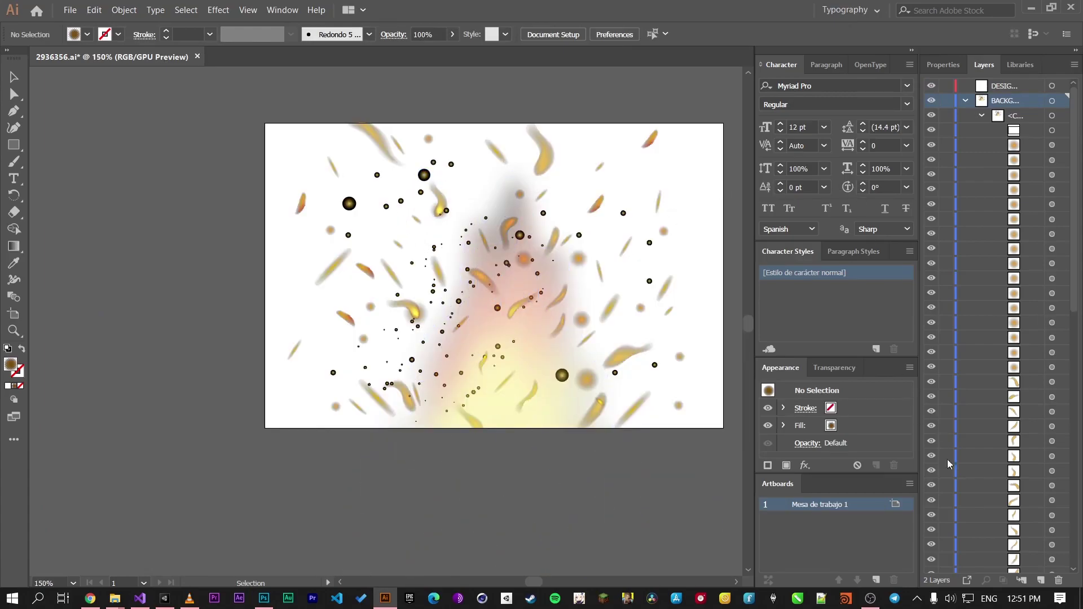
scroll(1029, 382, "down", 10)
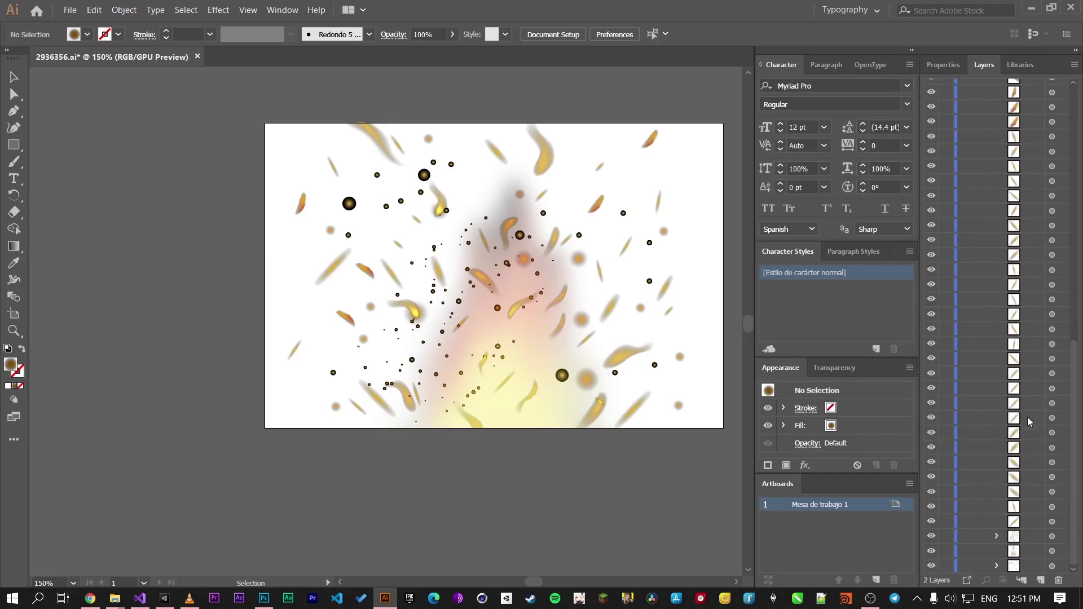
left_click(997, 536)
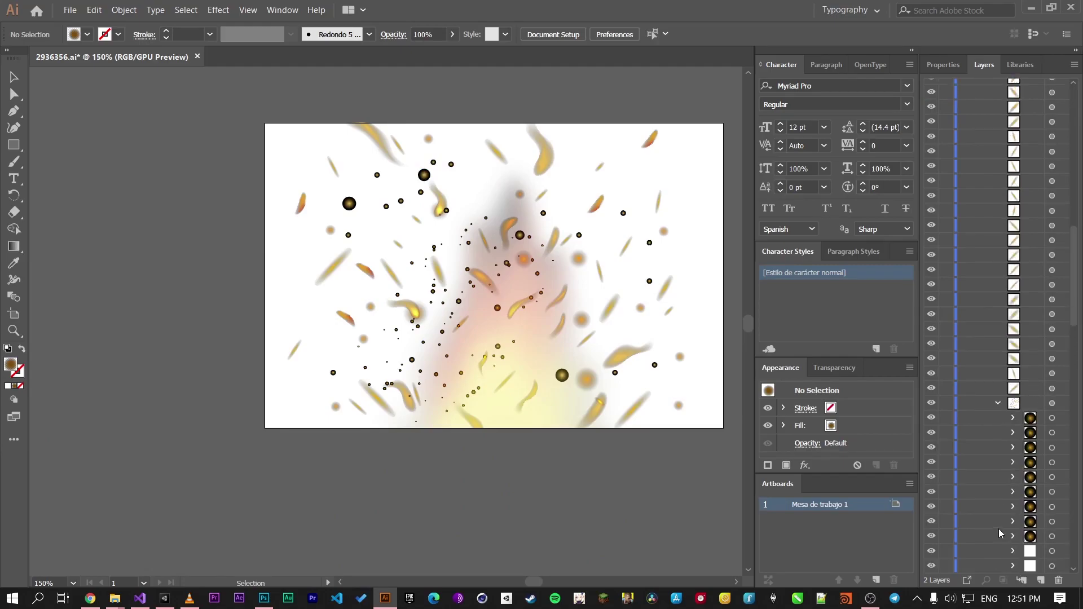
Step: Delete the two groups of black-and-gold glowing dots from the fire sparks artwork
left_click(1053, 406)
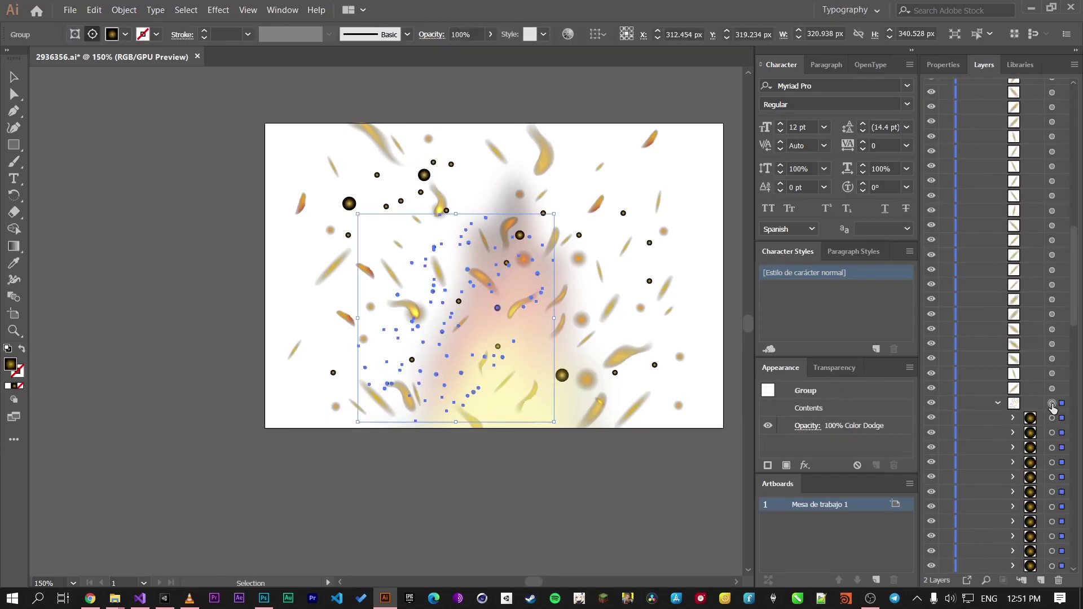
left_click(1053, 405, "shift")
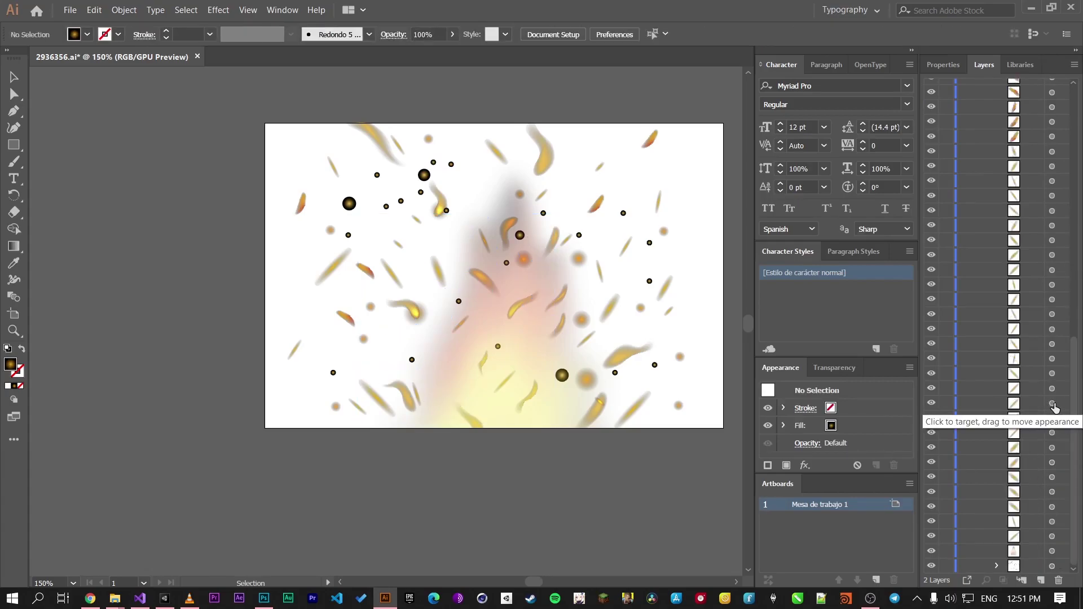
left_click(997, 566)
scroll(993, 485, "down", 4)
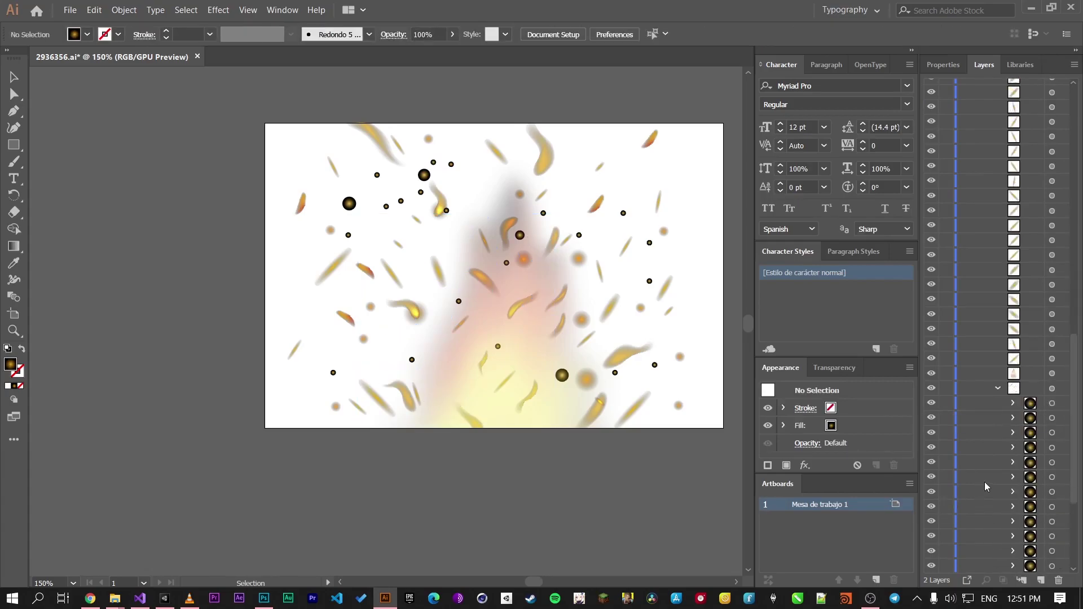
left_click(1053, 391)
key("Delete")
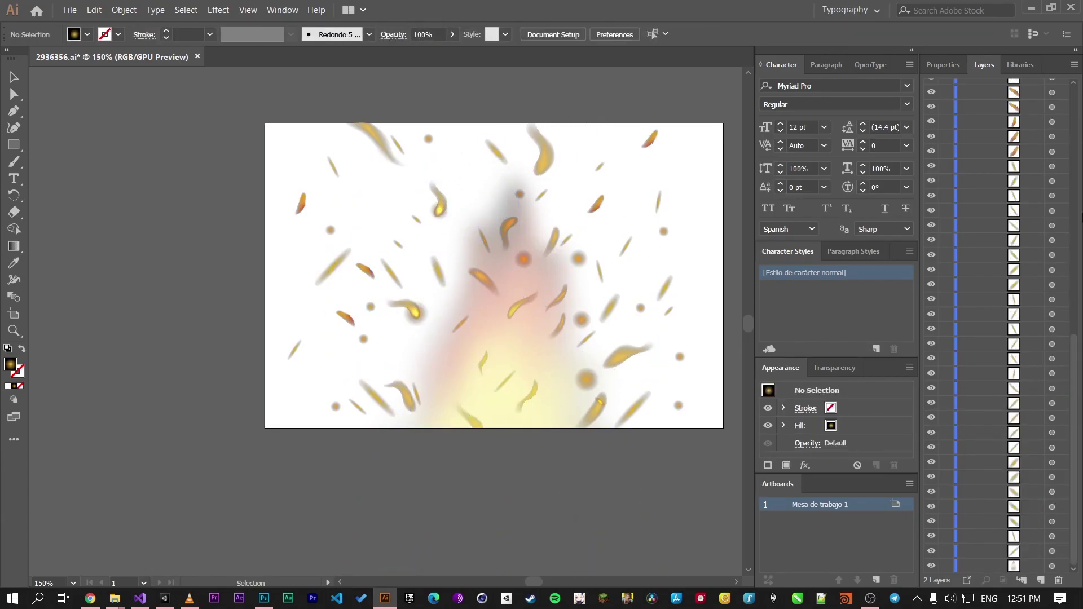
Step: Export the artwork in PNG format as 2936356.png to the Work (D:) drive
scroll(993, 316, "up", 10)
scroll(494, 282, "up", 1)
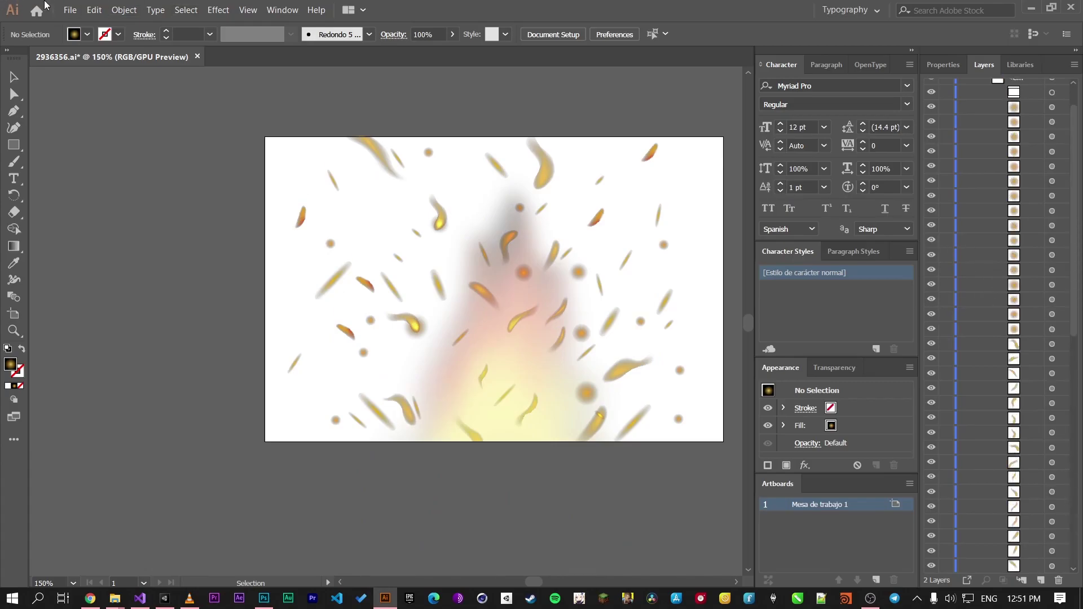
left_click(70, 11)
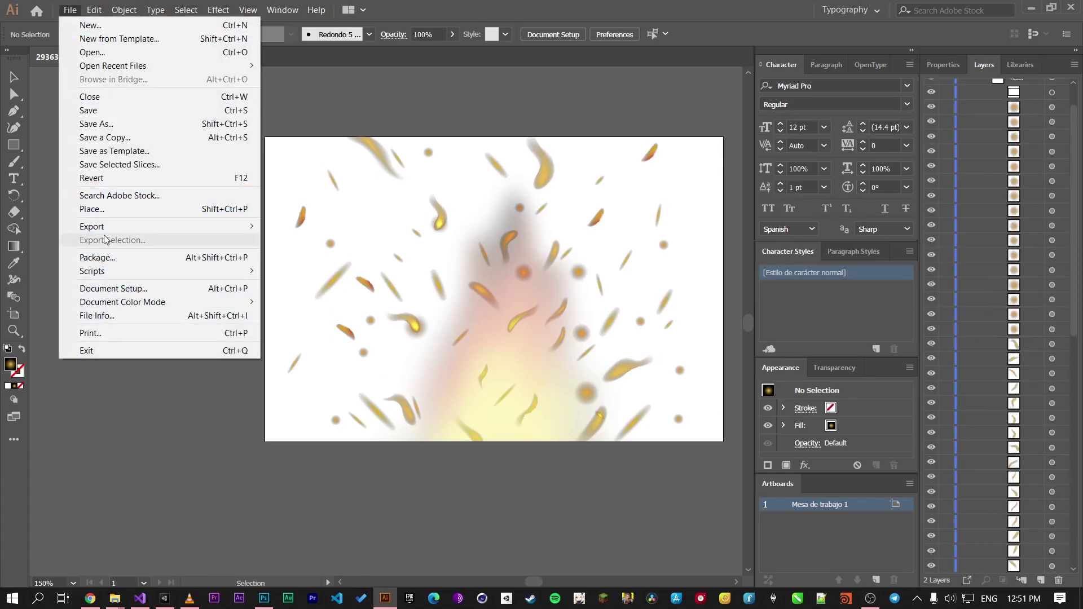
mouse_move(109, 232)
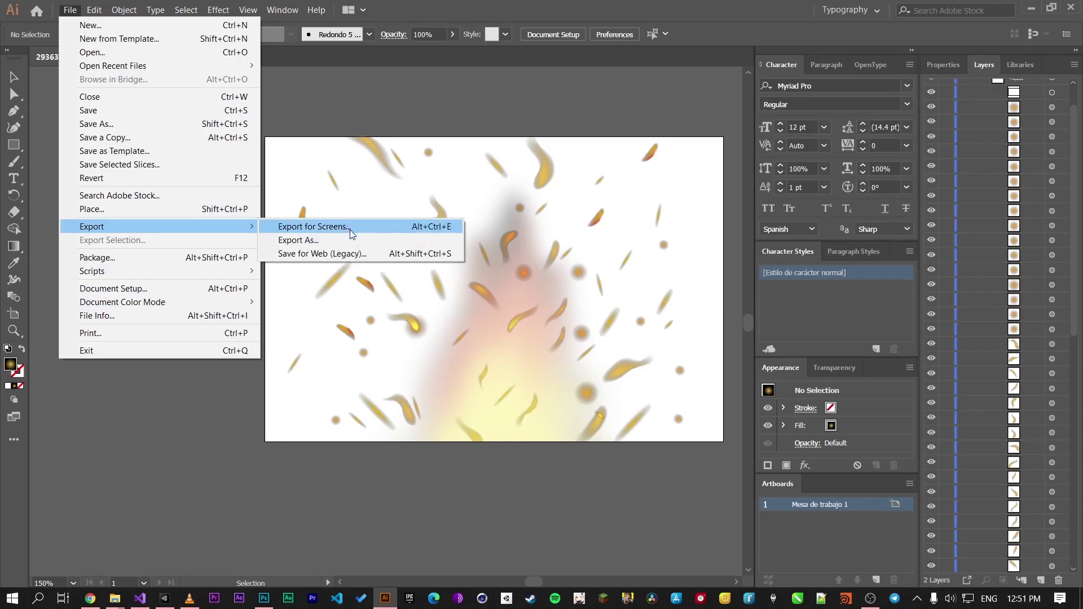
left_click(338, 240)
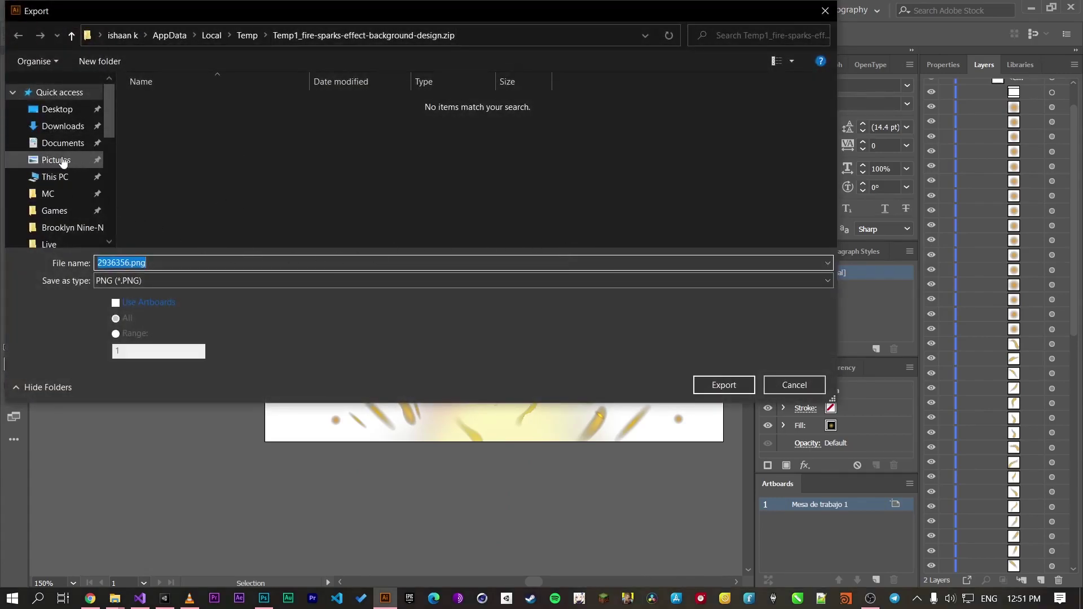
scroll(62, 186, "down", 2)
scroll(70, 227, "down", 4)
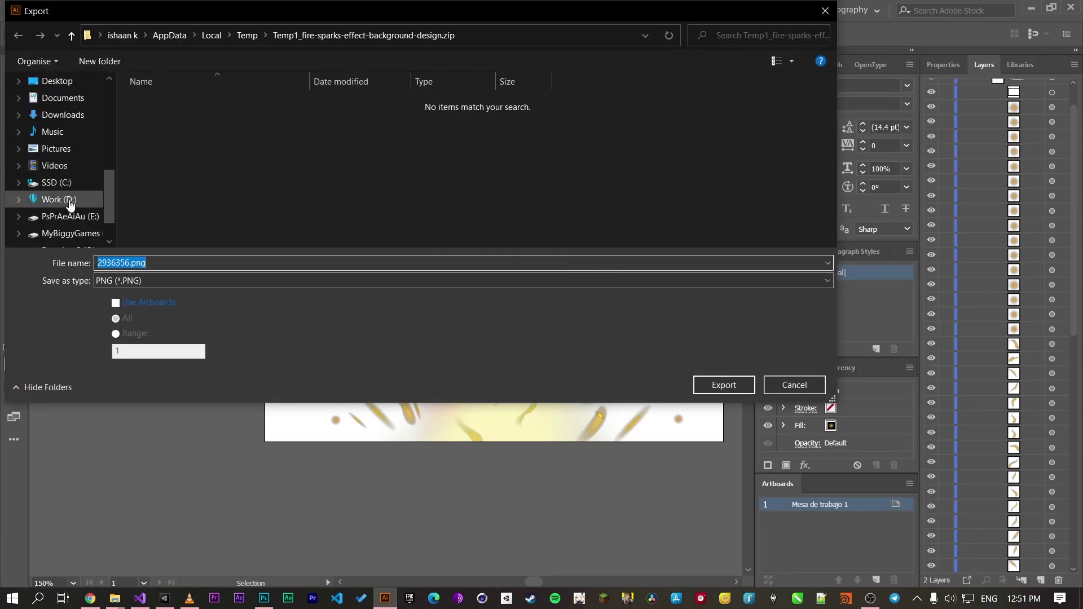
left_click(58, 199)
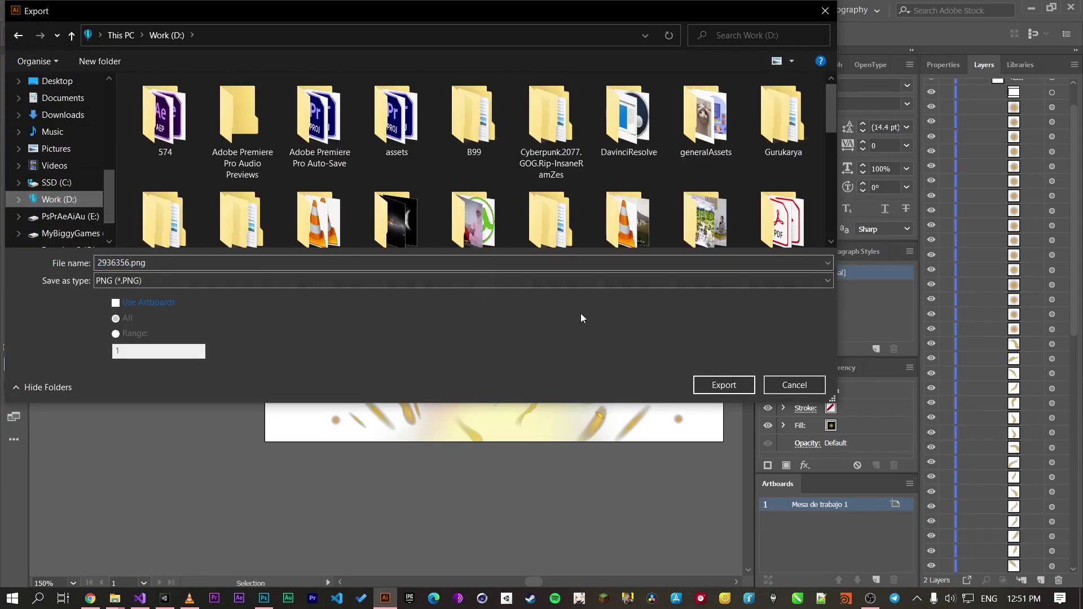
left_click(748, 384)
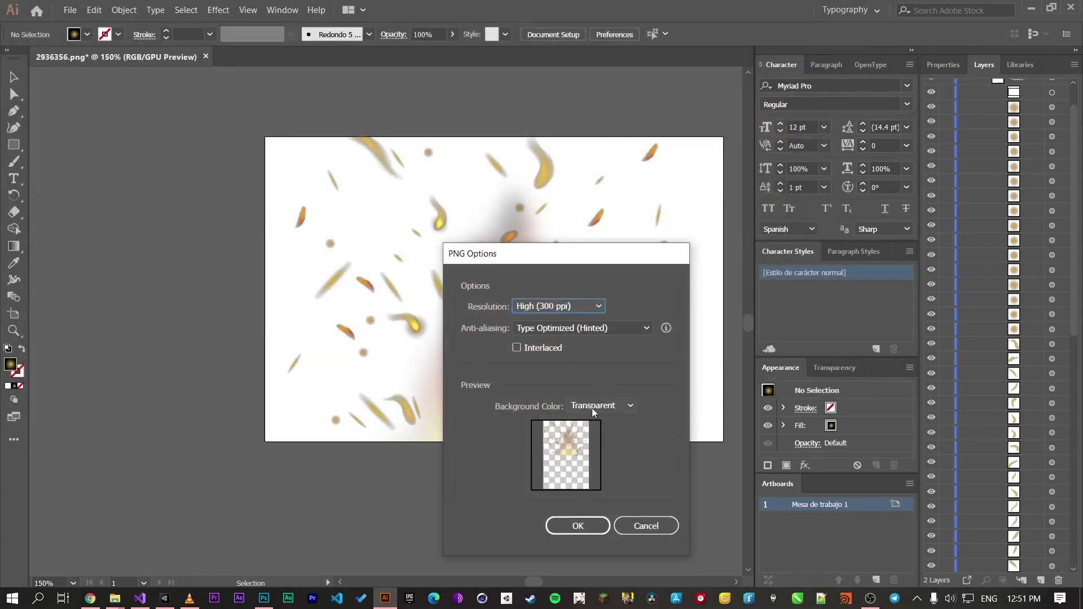
Step: Set the PNG export to a transparent background and High (300 ppi) resolution, and complete the export
left_click(591, 408)
left_click(601, 418)
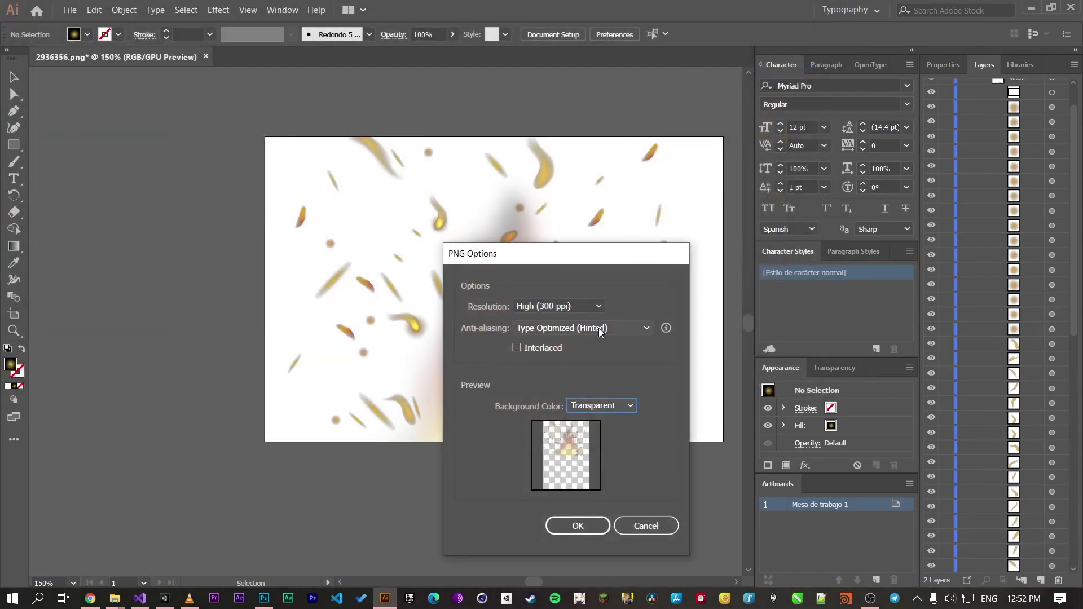
left_click(564, 307)
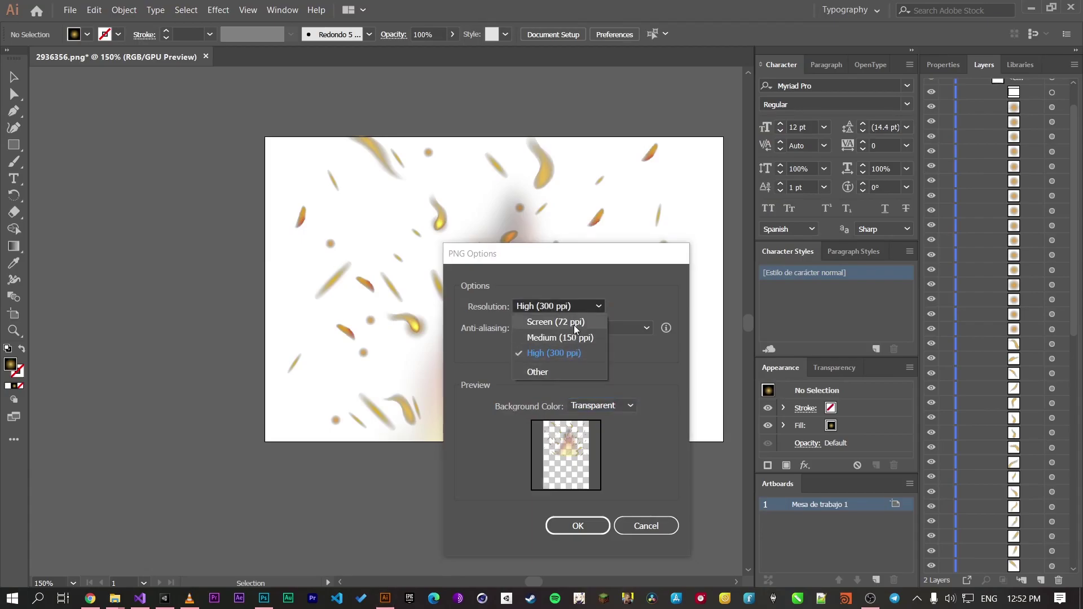
left_click(580, 354)
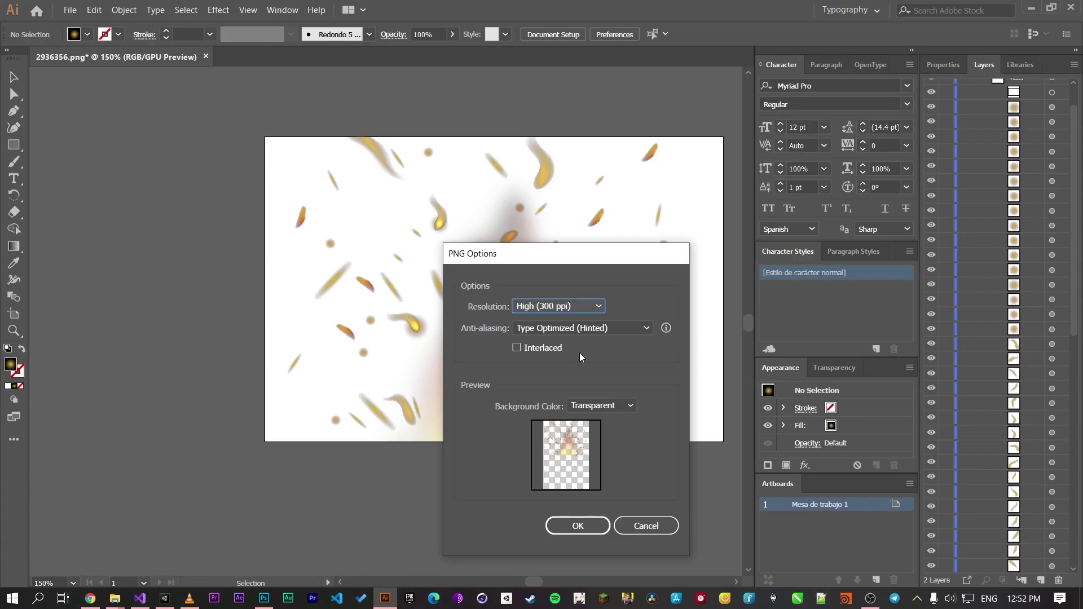
left_click(578, 526)
left_click(870, 599)
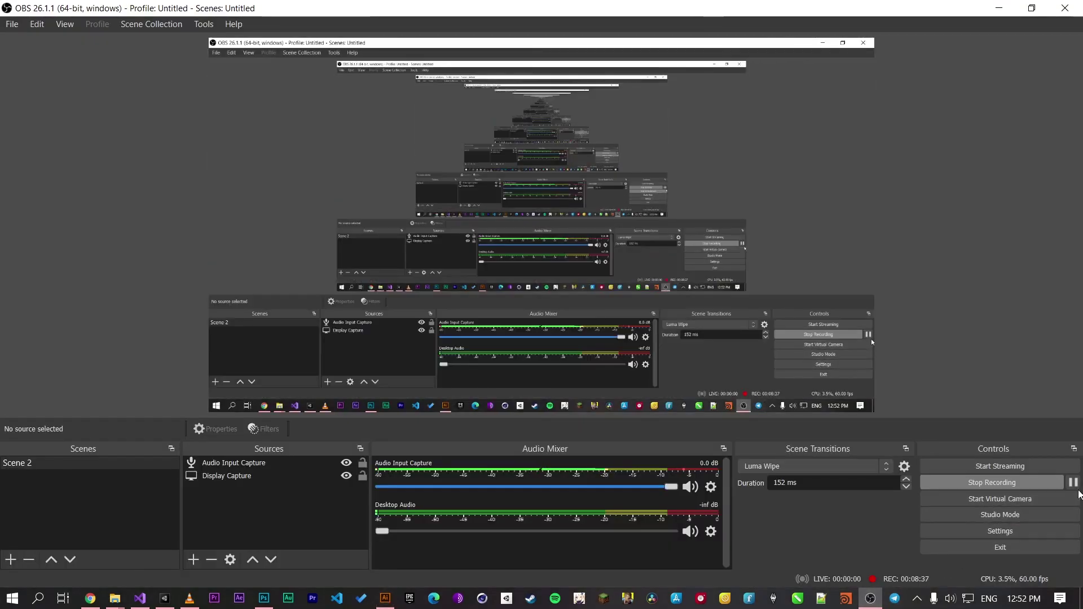
left_click(385, 598)
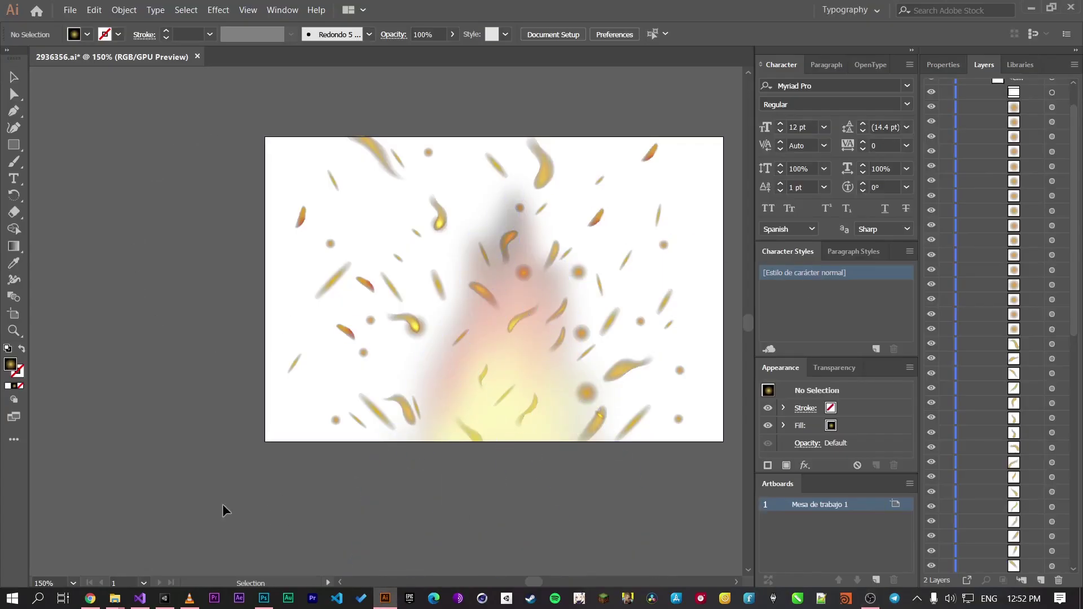
Step: Switch to Photoshop and place the exported 2936356.png from the Work (D:) drive into the campfire scene, above the Fire layer
left_click(263, 599)
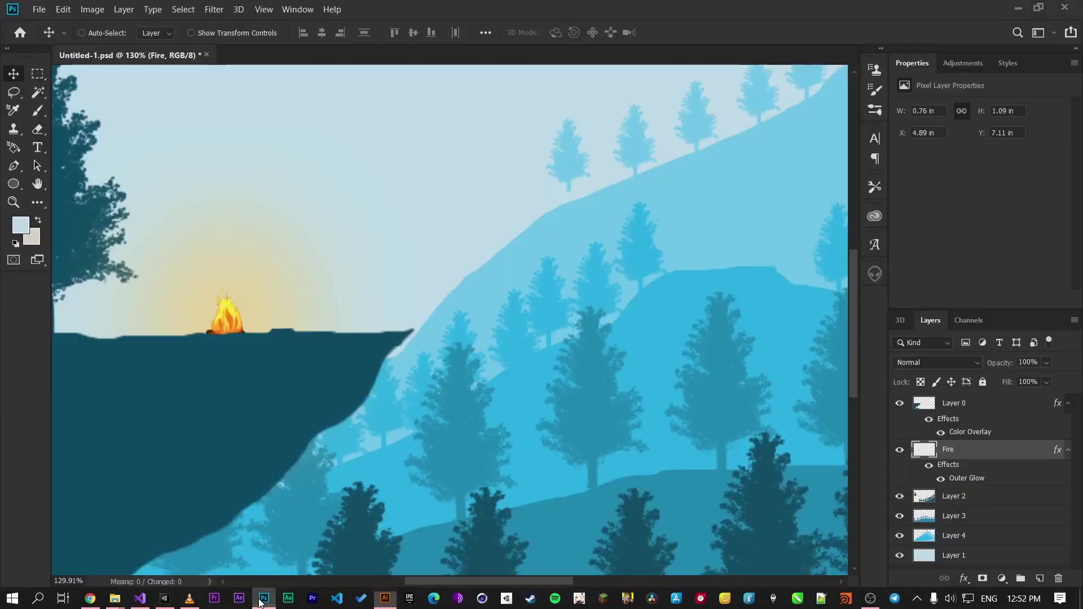
mouse_move(114, 598)
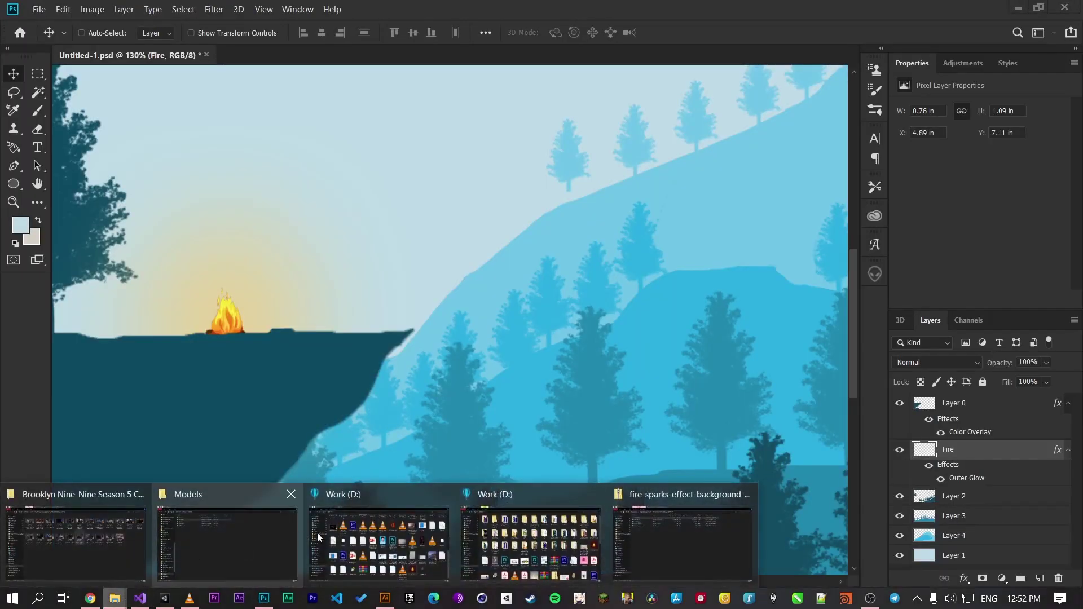
left_click(411, 537)
left_click_drag(892, 489, 325, 387)
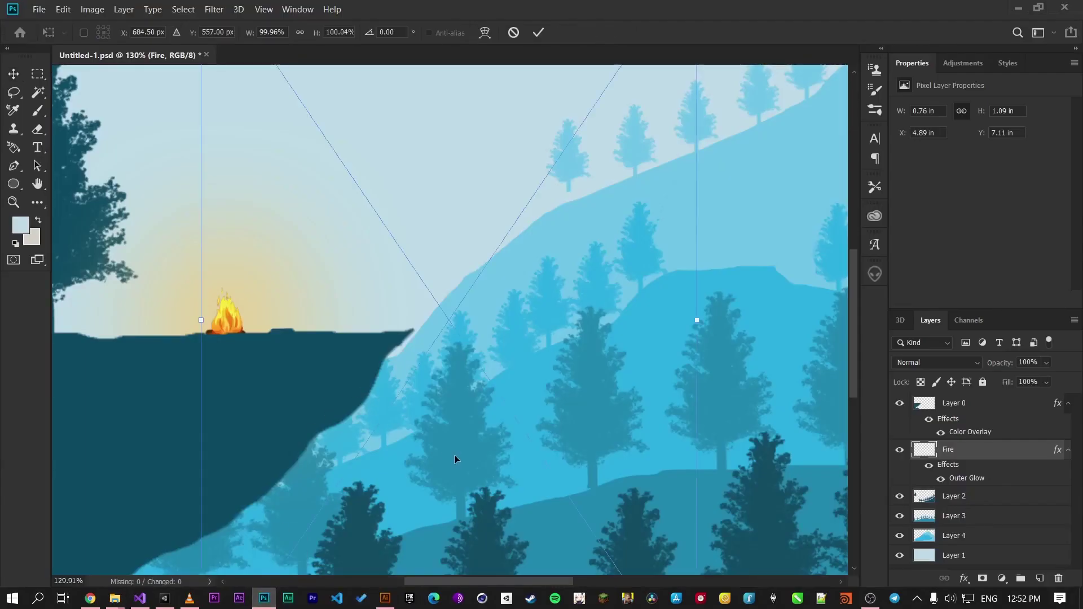
scroll(581, 293, "down", 1)
scroll(563, 276, "down", 3)
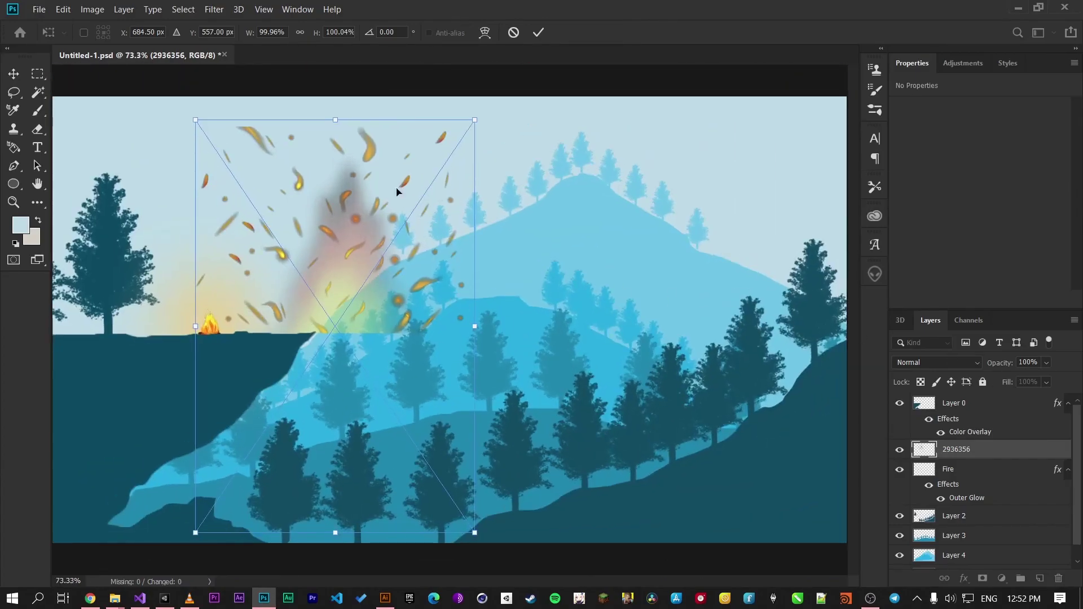
left_click(538, 32)
Step: Scale the placed sparks image down to about 17% and position it over the campfire on the cliff
left_click_drag(355, 257, 230, 271)
key("ctrl")
key("ctrl+t")
left_click_drag(343, 134, 235, 298)
left_click_drag(158, 377, 224, 288)
left_click_drag(298, 468, 255, 312)
left_click_drag(299, 359, 303, 365)
scroll(372, 364, "down", 8)
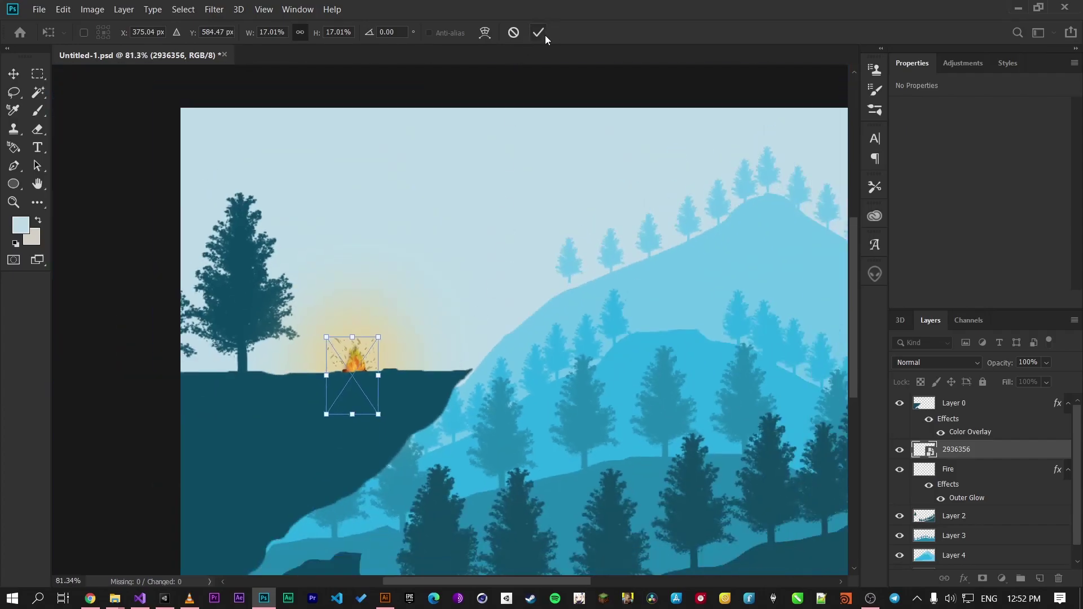
left_click(538, 33)
Step: Select the 2936356 and Fire layers together and move the campfire with its sparks along the ground towards the cliff's edge
scroll(476, 338, "down", 3)
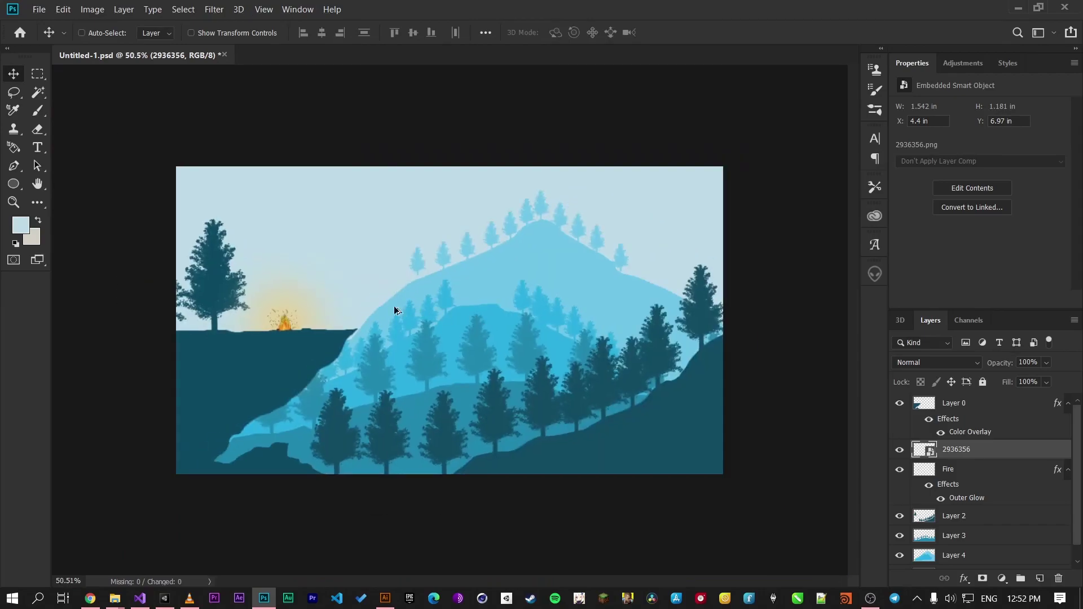
scroll(254, 306, "up", 5)
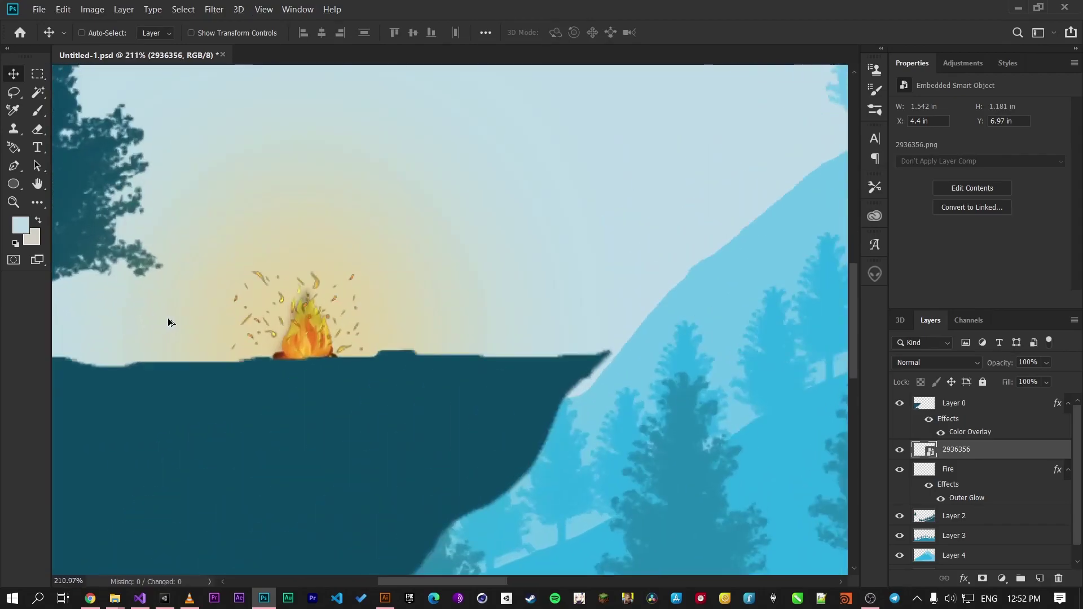
scroll(169, 318, "down", 5)
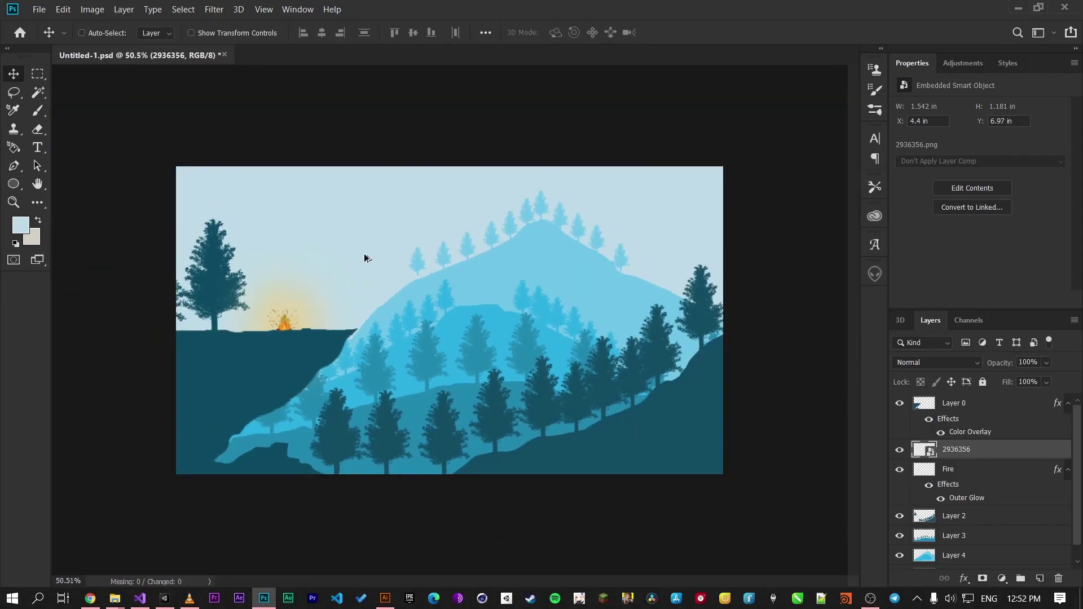
scroll(244, 331, "up", 2)
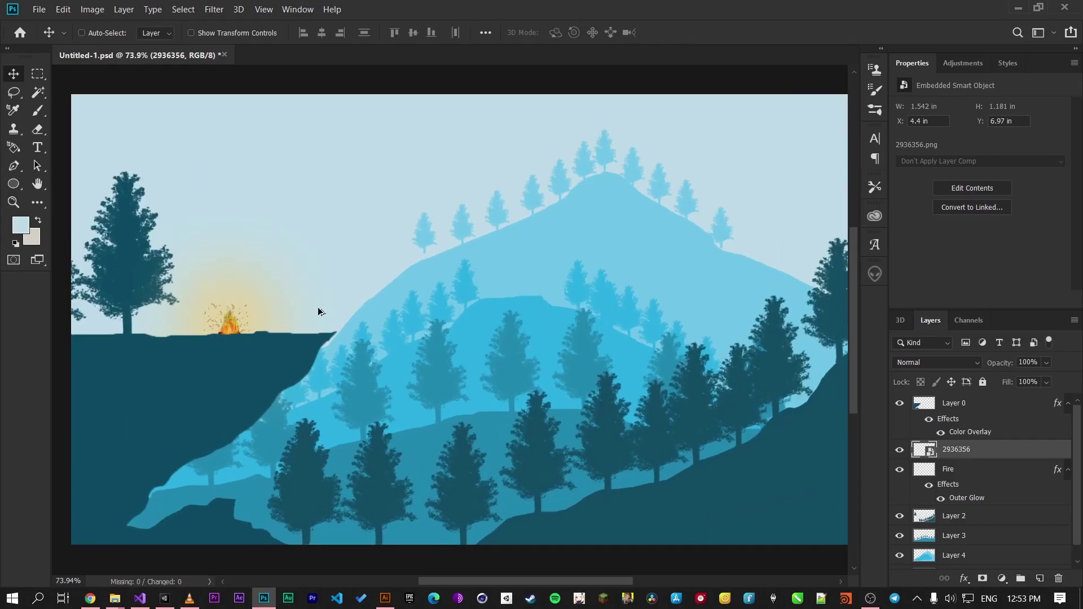
left_click(991, 472, "ctrl")
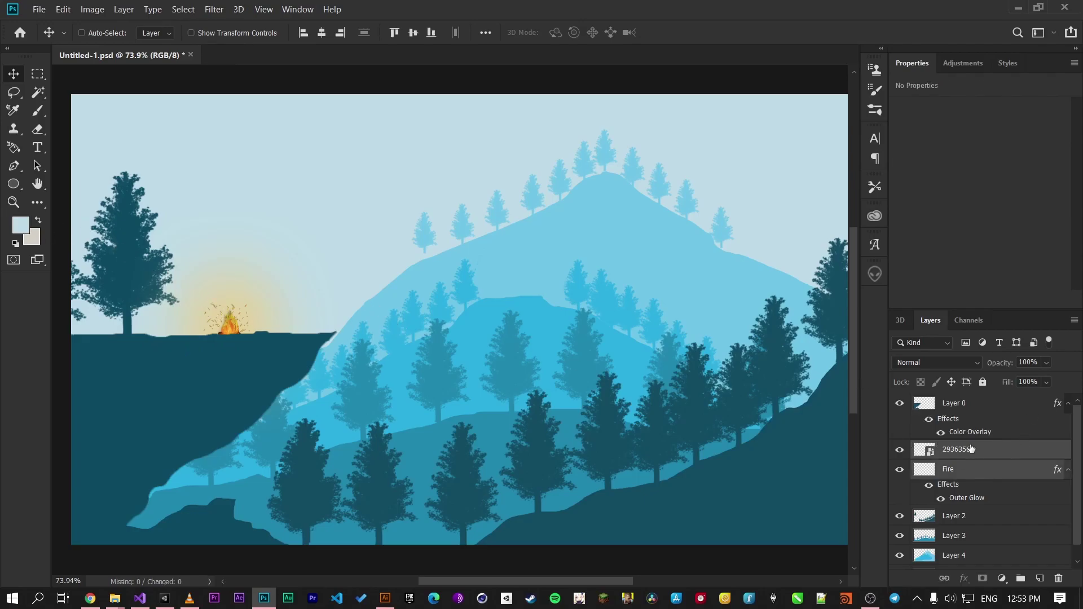
left_click(971, 449)
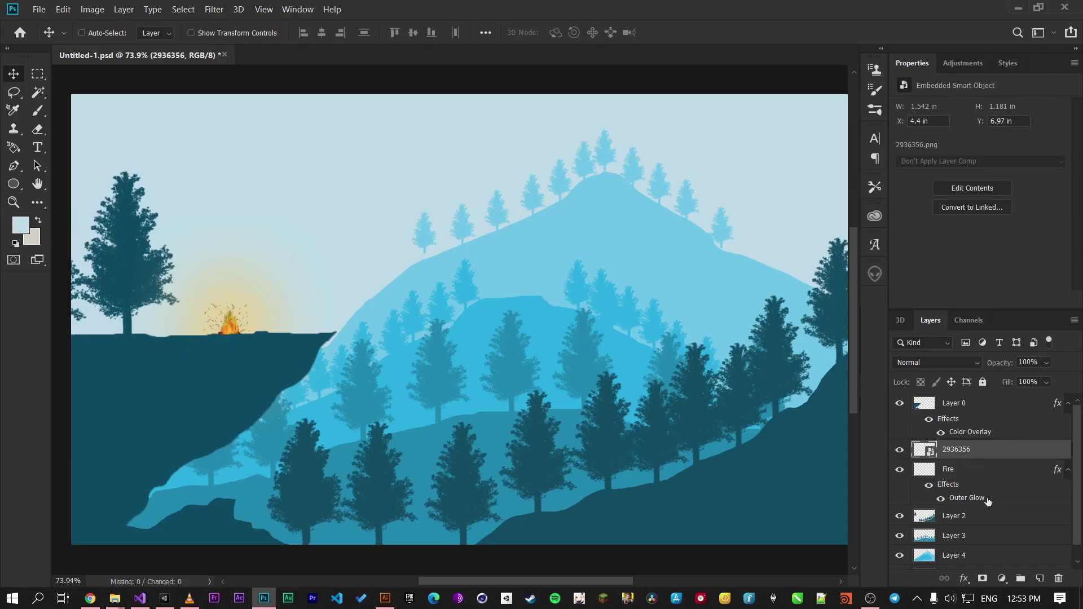
left_click(966, 474, "ctrl")
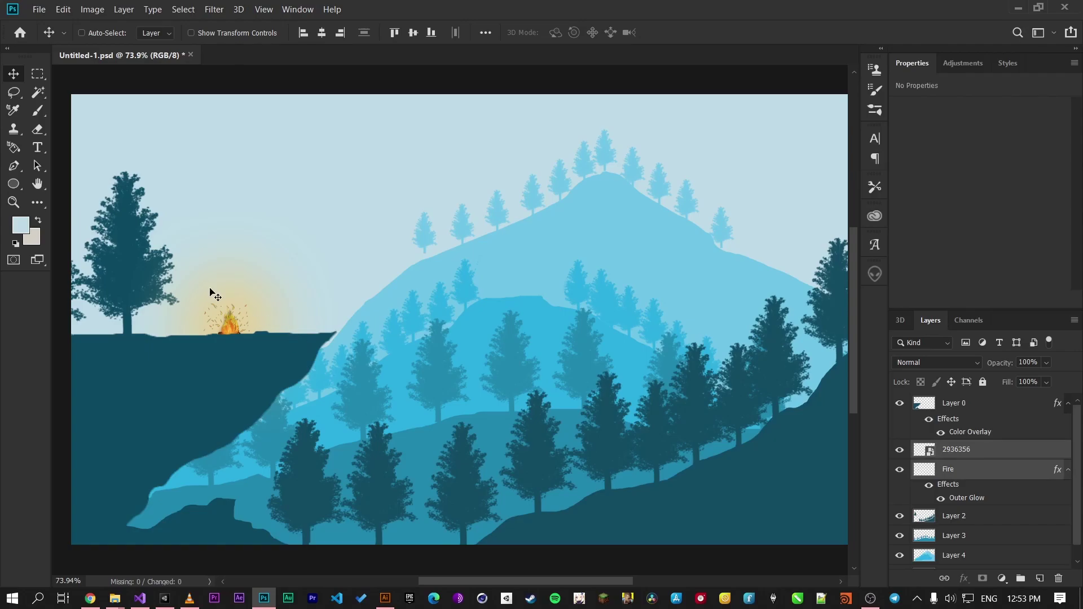
scroll(254, 302, "up", 5)
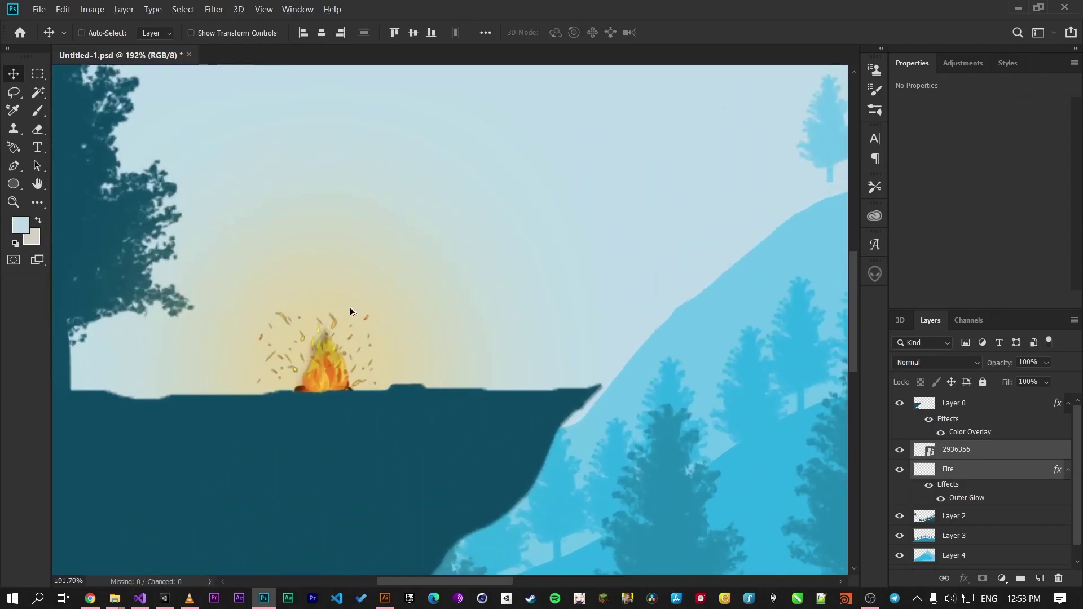
left_click_drag(326, 367, 519, 355)
scroll(611, 383, "down", 3)
scroll(611, 383, "down", 2)
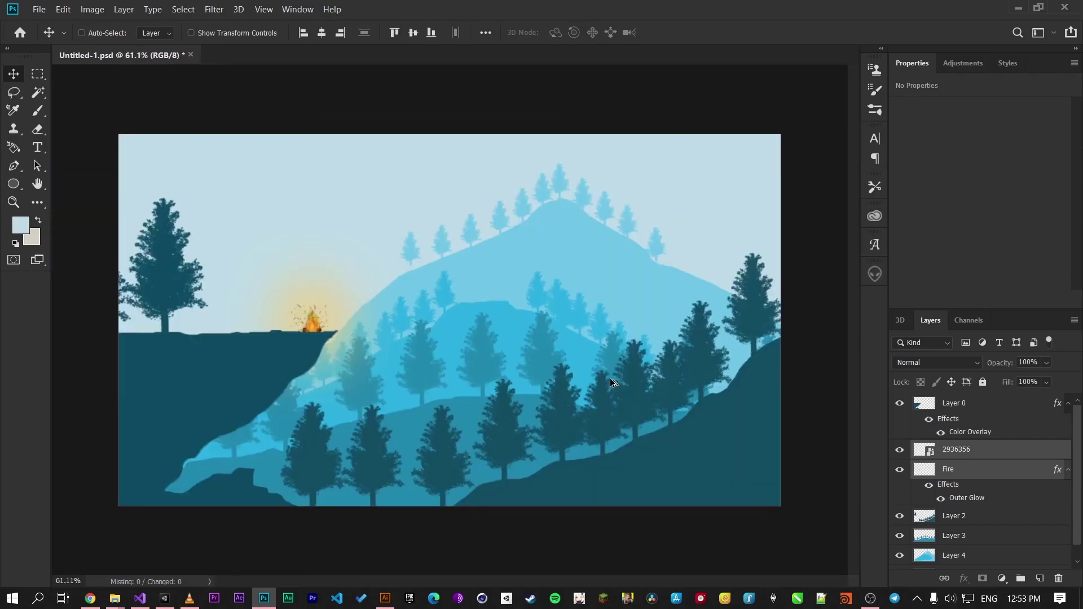
scroll(479, 366, "up", 4)
left_click_drag(390, 338, 365, 338)
Step: Scale down the campfire and sparks together with Free Transform, keeping them on the cliff top
key("ctrl+t")
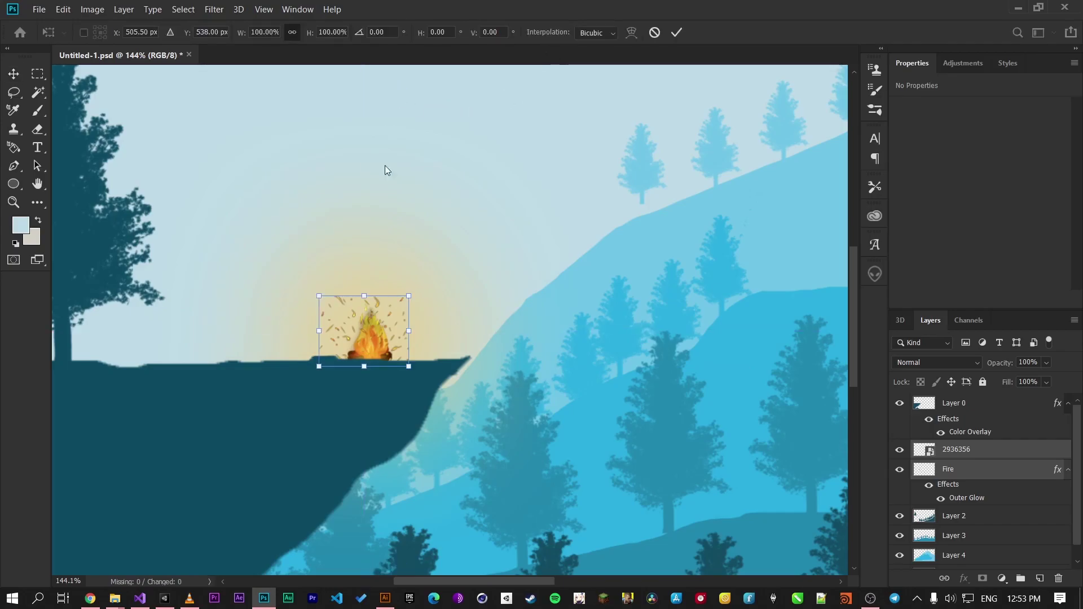
left_click_drag(407, 290, 386, 313)
left_click(676, 32)
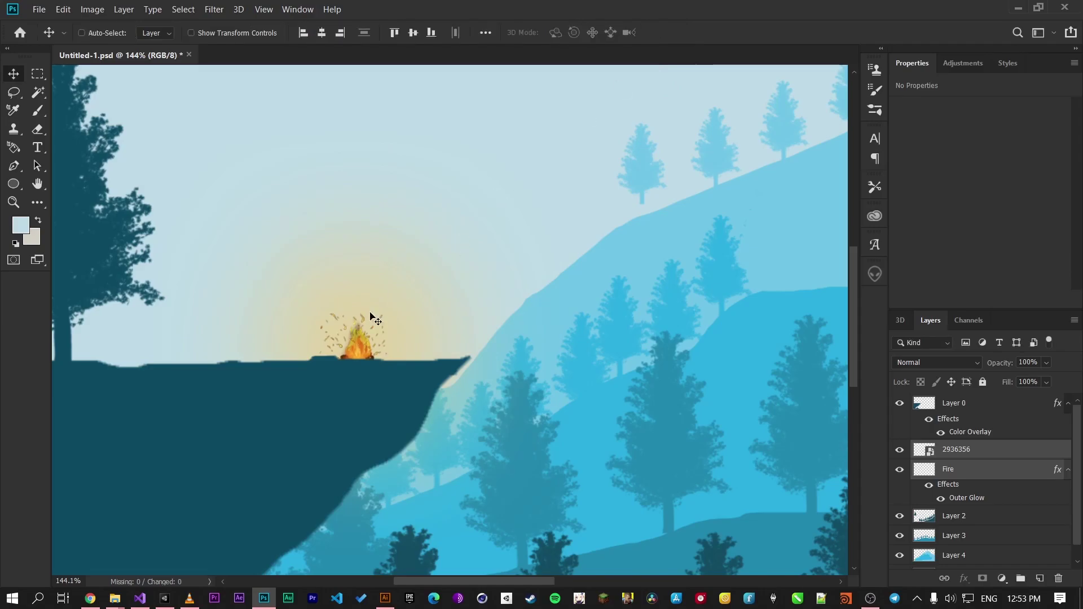
Step: Add a new empty layer directly above the 2936356 sparks layer
scroll(372, 313, "down", 4)
scroll(379, 349, "down", 2)
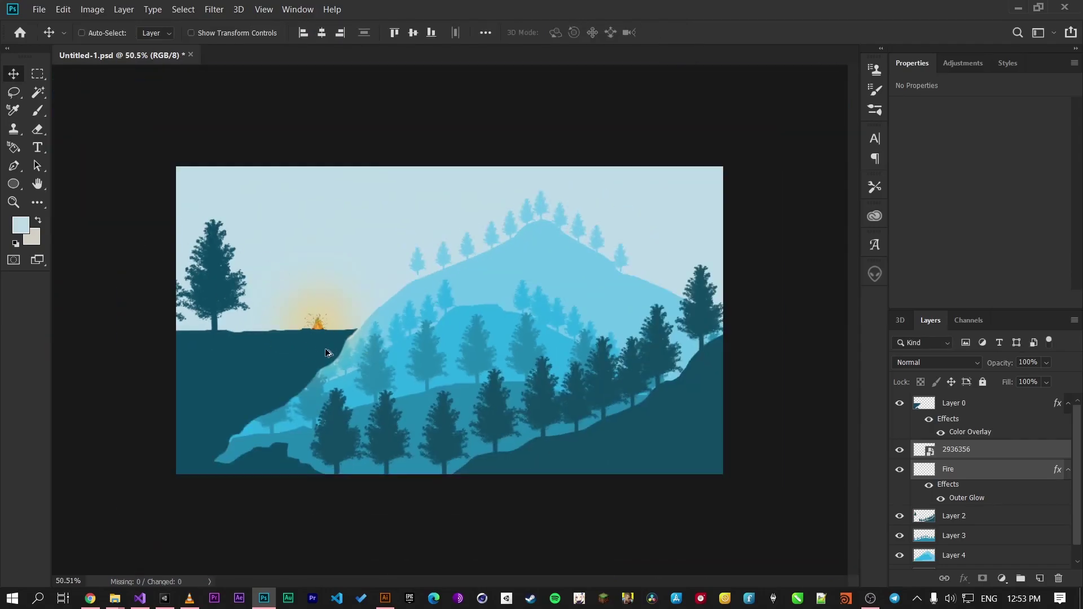
scroll(299, 345, "up", 5)
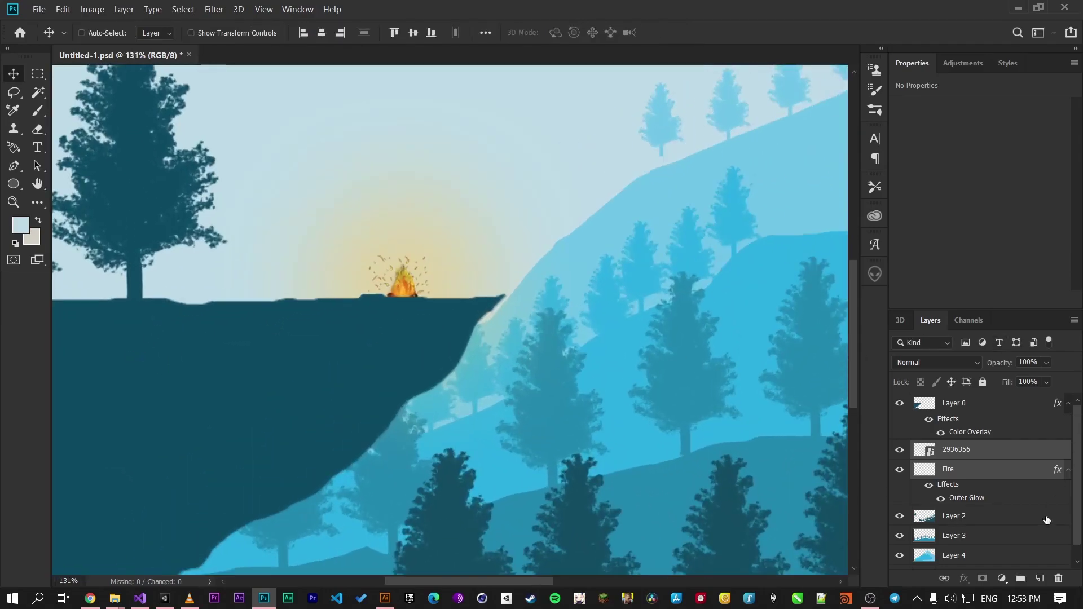
left_click(1041, 578)
scroll(970, 499, "down", 1)
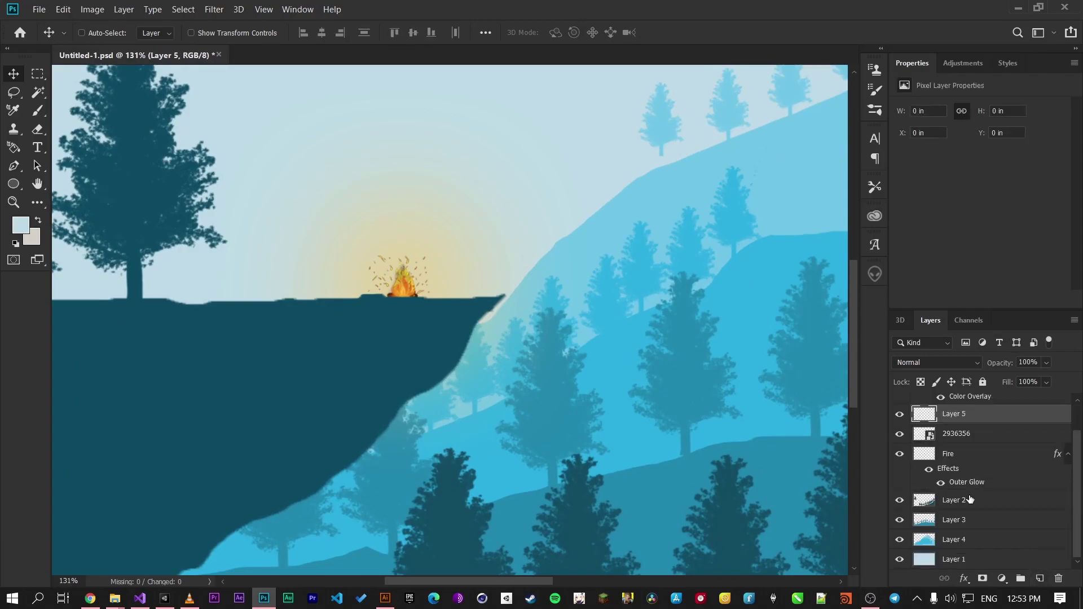
Step: Outline a triangular tent shape on the cliff between the tree and the campfire with the Polygonal Lasso tool
scroll(969, 500, "up", 1)
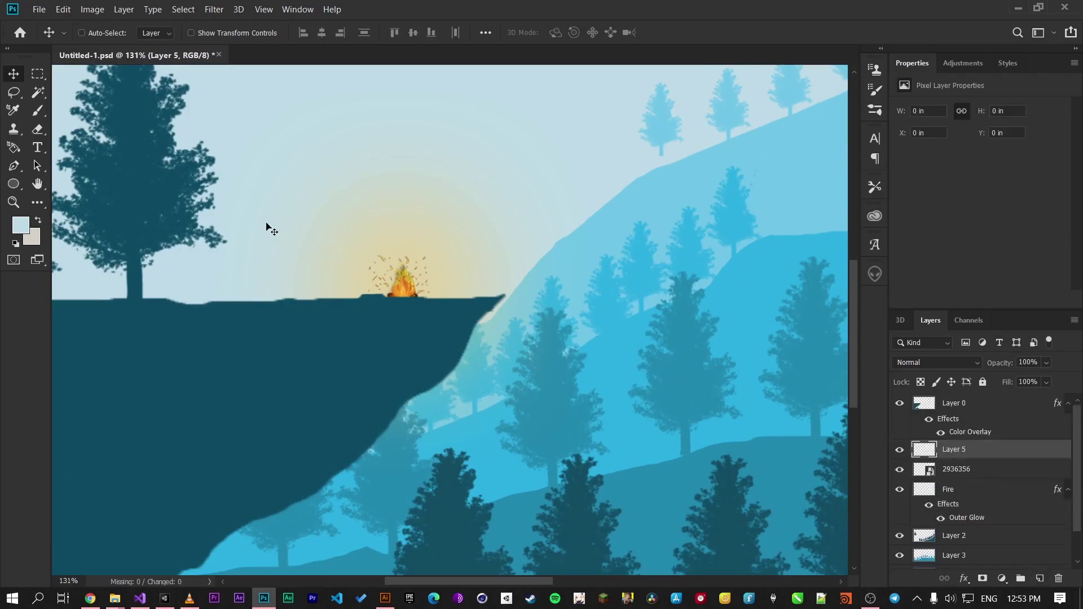
left_click(14, 92)
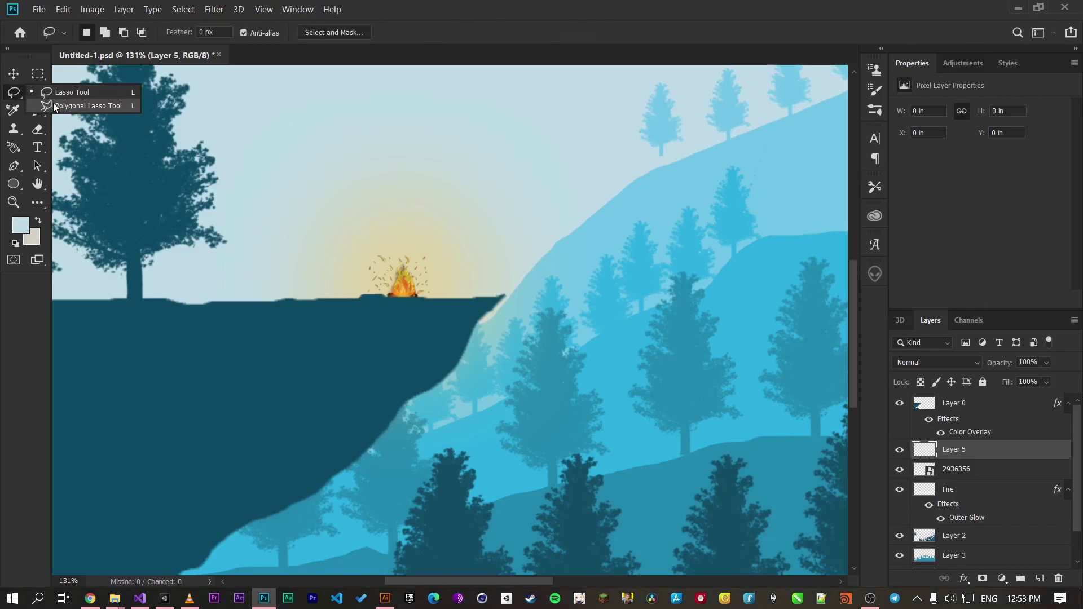
left_click(84, 106)
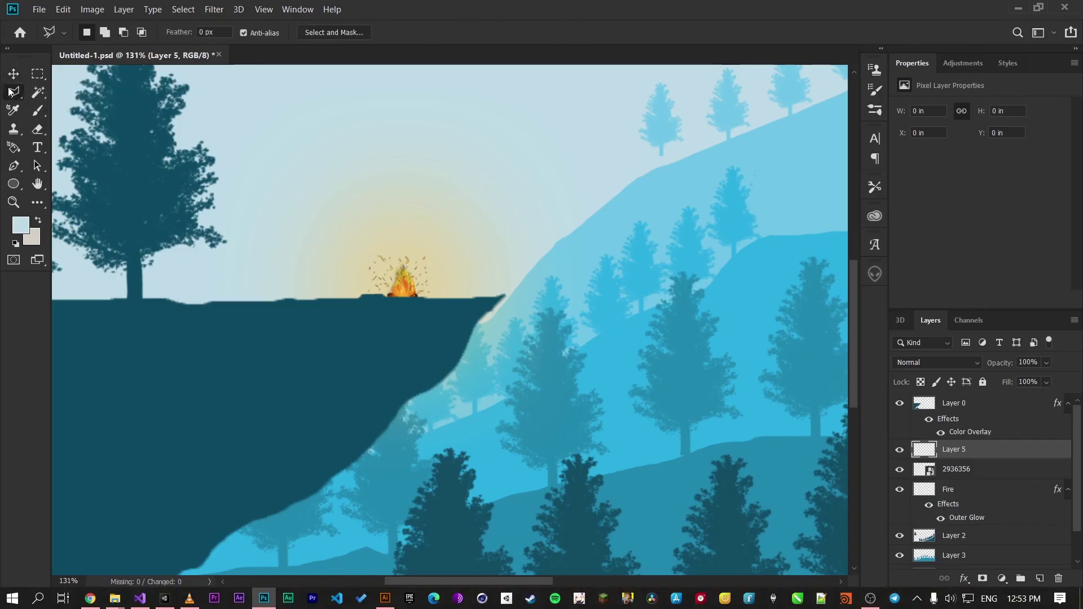
left_click(15, 96)
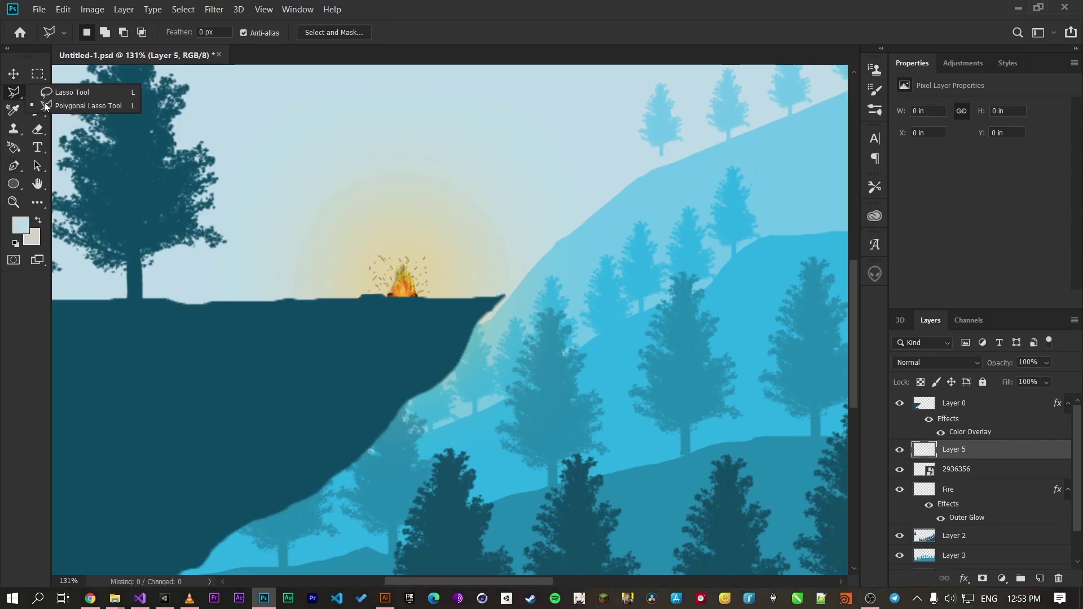
left_click(79, 105)
scroll(189, 269, "up", 5)
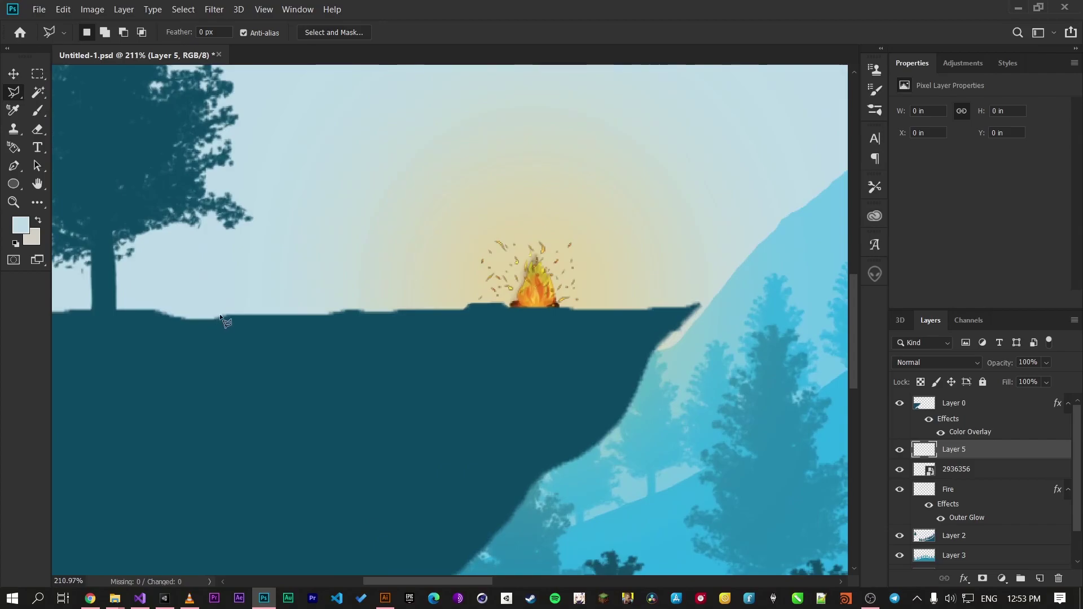
left_click(228, 316)
left_click(318, 165)
left_click(228, 317)
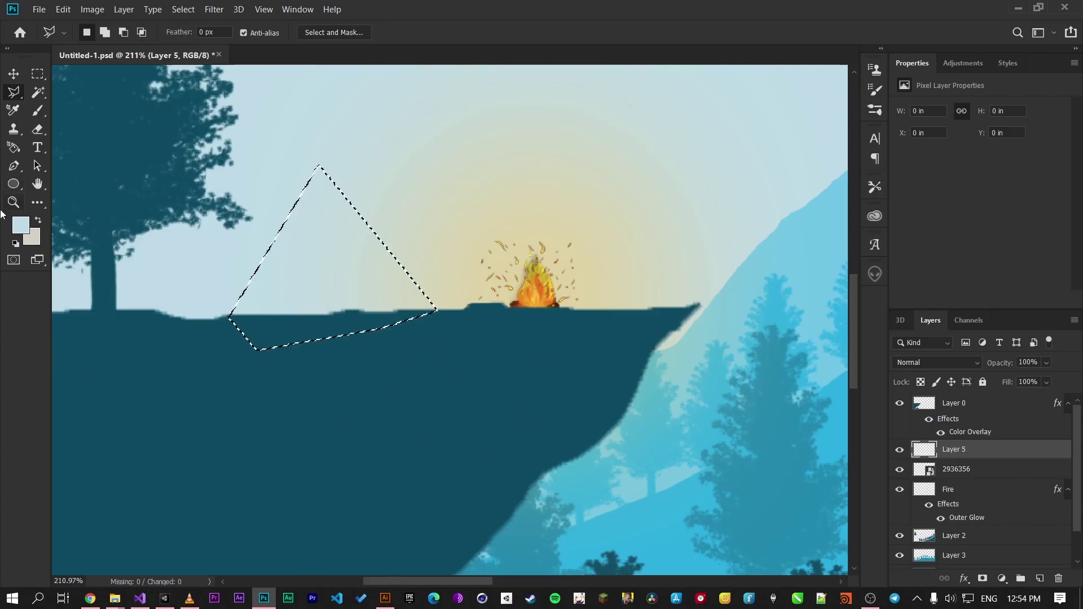
Step: Set the foreground colour to dark teal 05232b, starting from a colour sampled on the cliff
left_click(17, 225)
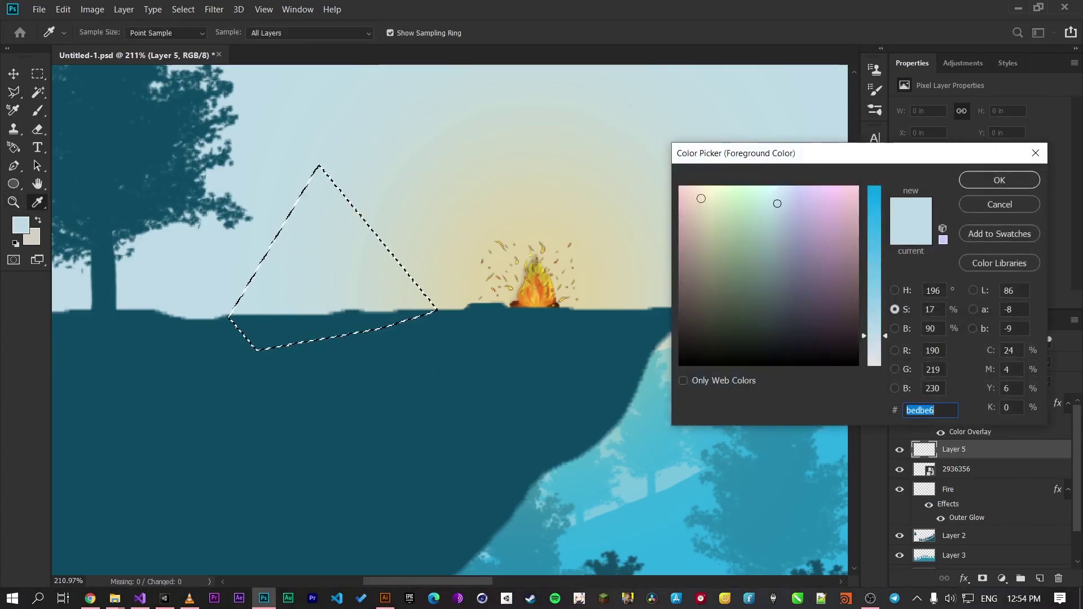
left_click(603, 359)
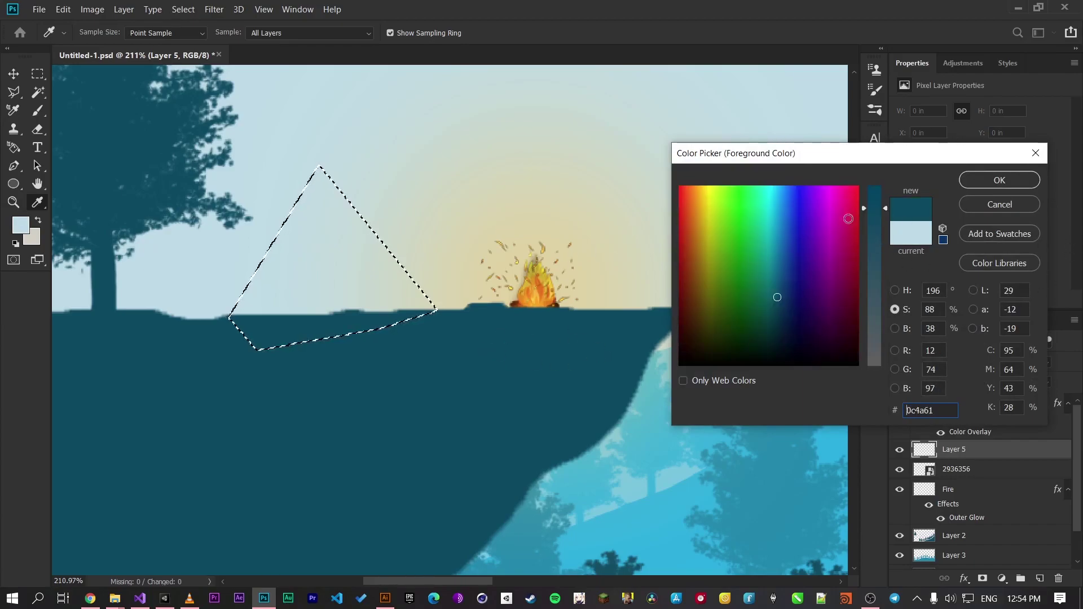
left_click(895, 290)
left_click(876, 270)
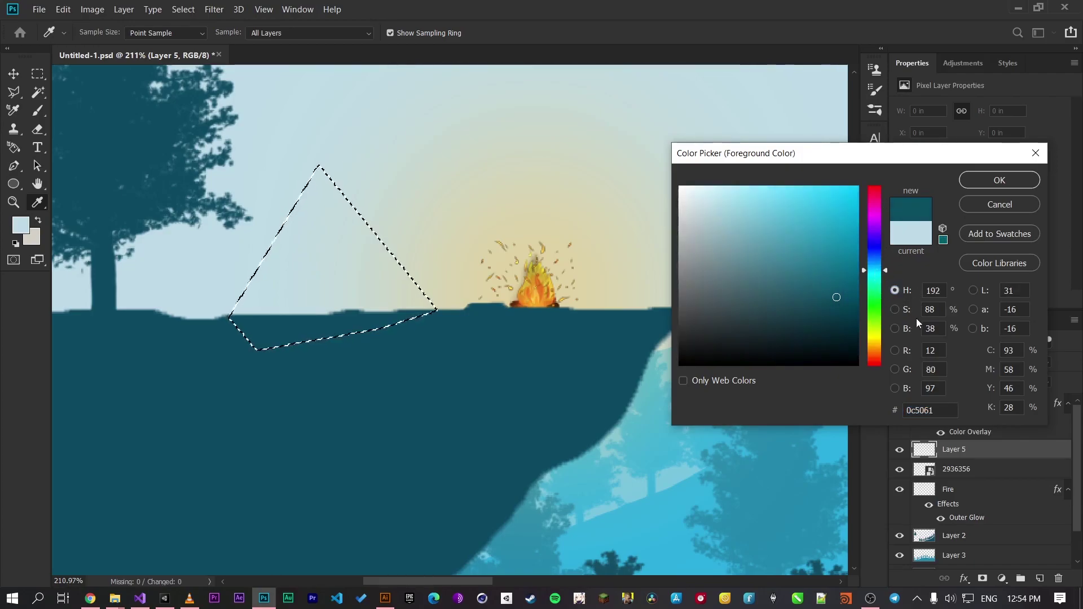
left_click(895, 328)
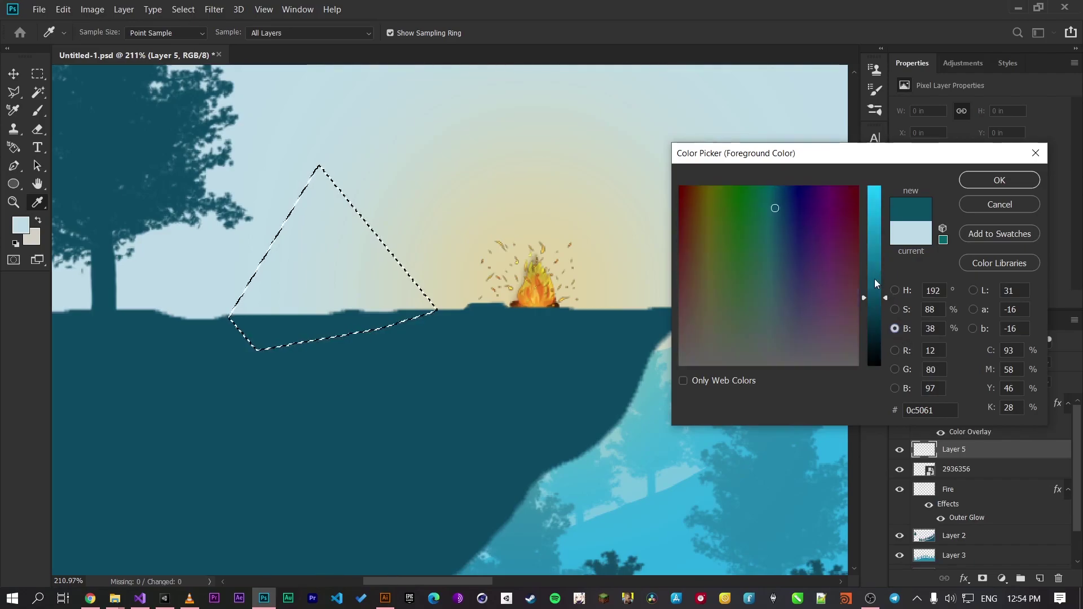
left_click(873, 277)
left_click_drag(872, 276, 873, 333)
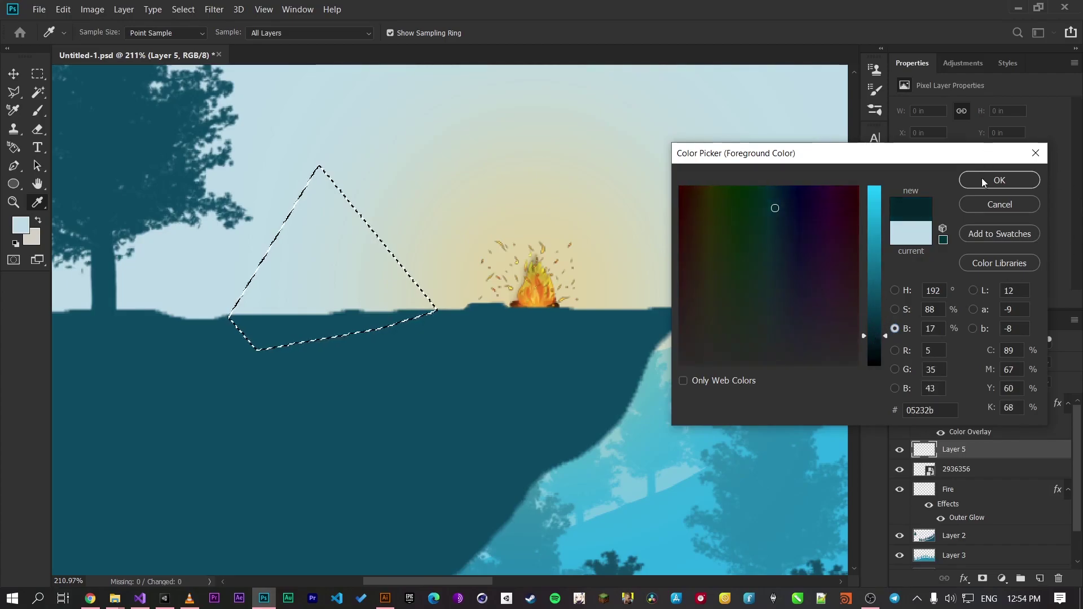
left_click(999, 180)
Step: Fill the triangular selection on Layer 5 with the foreground colour at 100% opacity in Normal mode and deselect it
key("l")
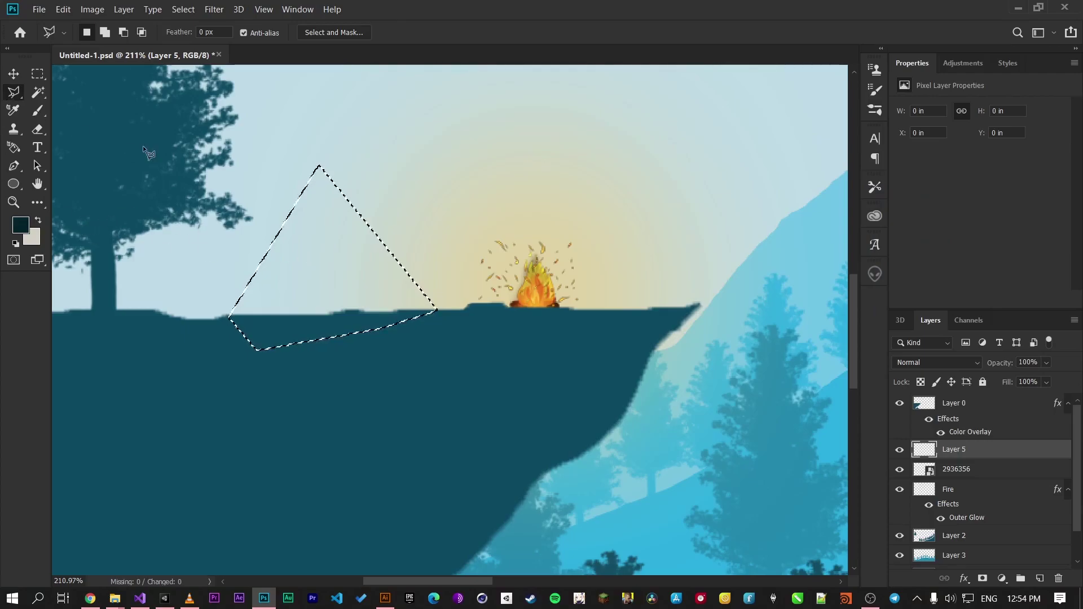
right_click(336, 283)
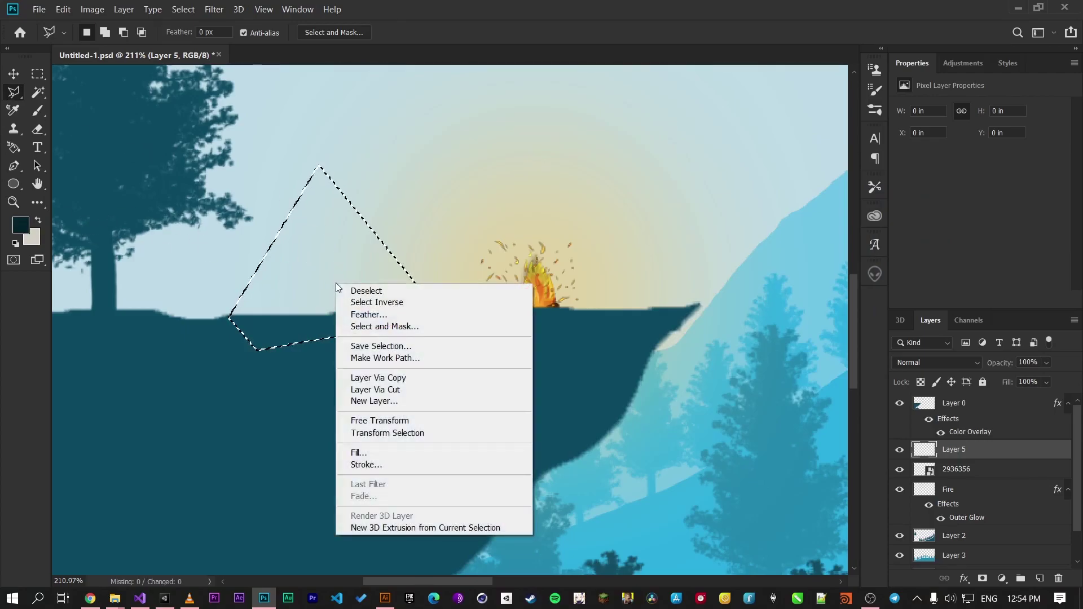
left_click(411, 453)
left_click(756, 236)
left_click(751, 246)
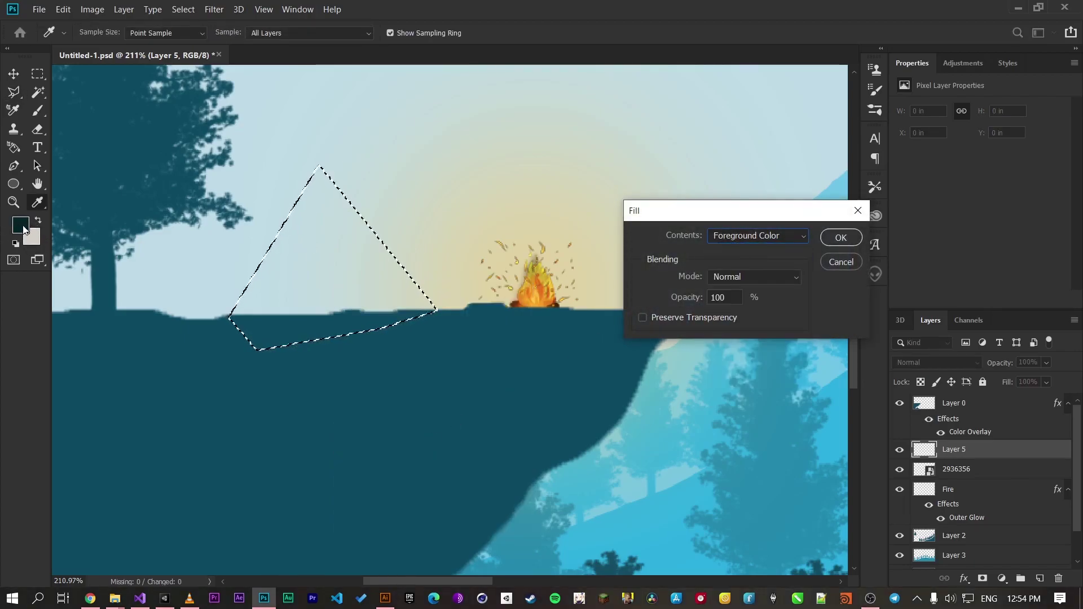
left_click(840, 238)
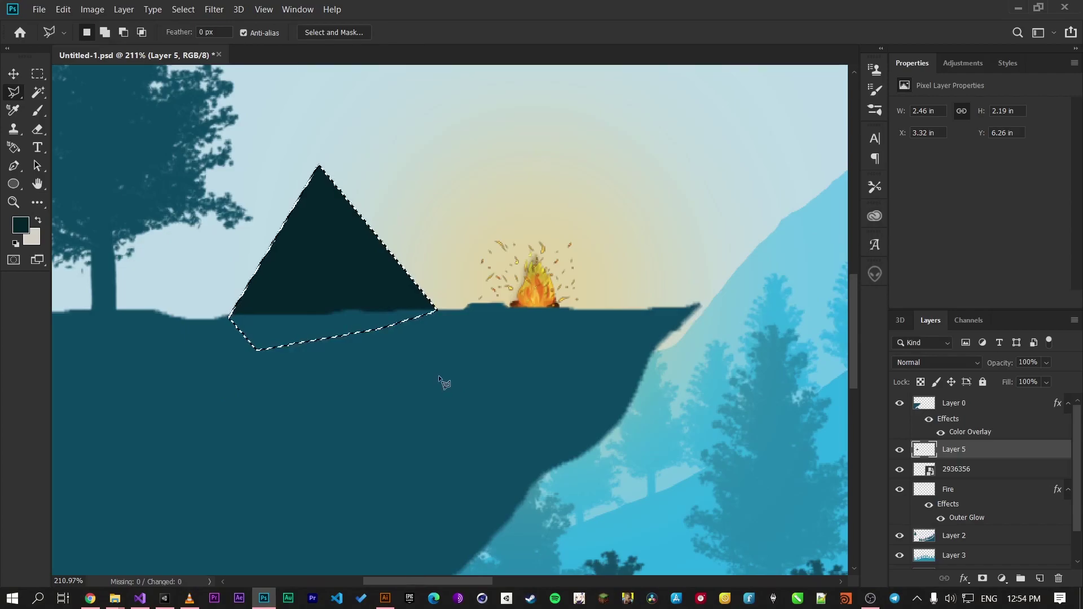
key("ctrl+d")
Step: Move the tent's Layer 5 below the Fire layer, directly above Layer 2
scroll(435, 360, "down", 5)
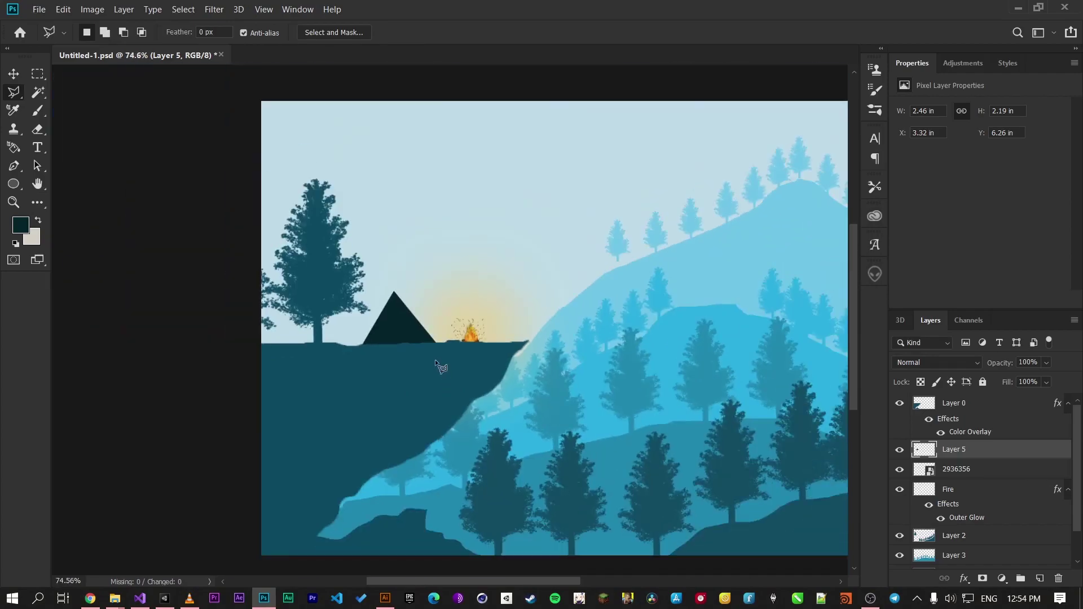
scroll(268, 379, "up", 3)
scroll(186, 340, "up", 1)
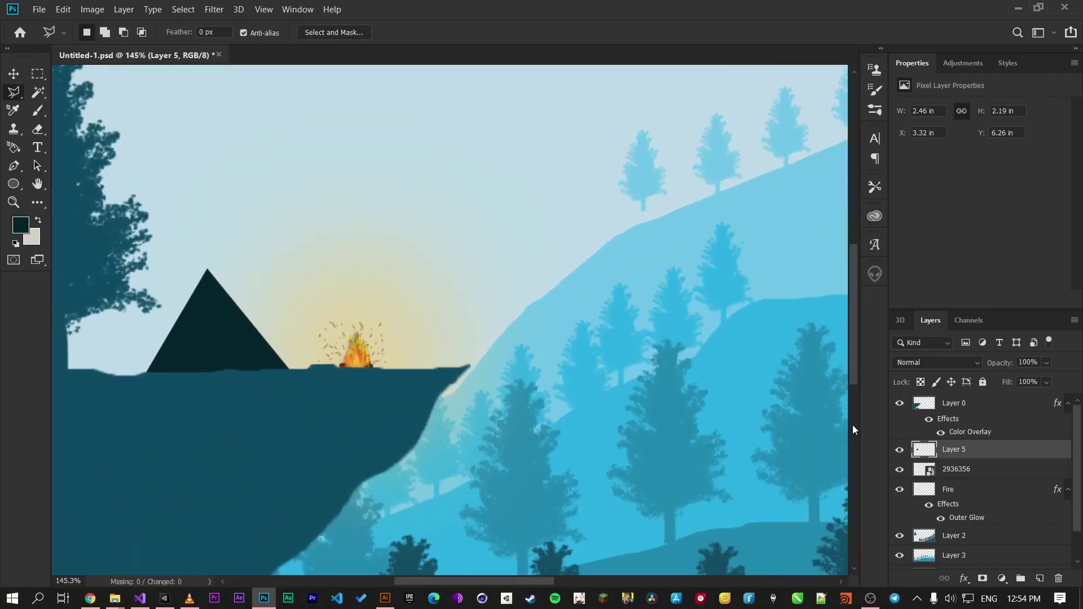
left_click_drag(957, 454, 940, 512)
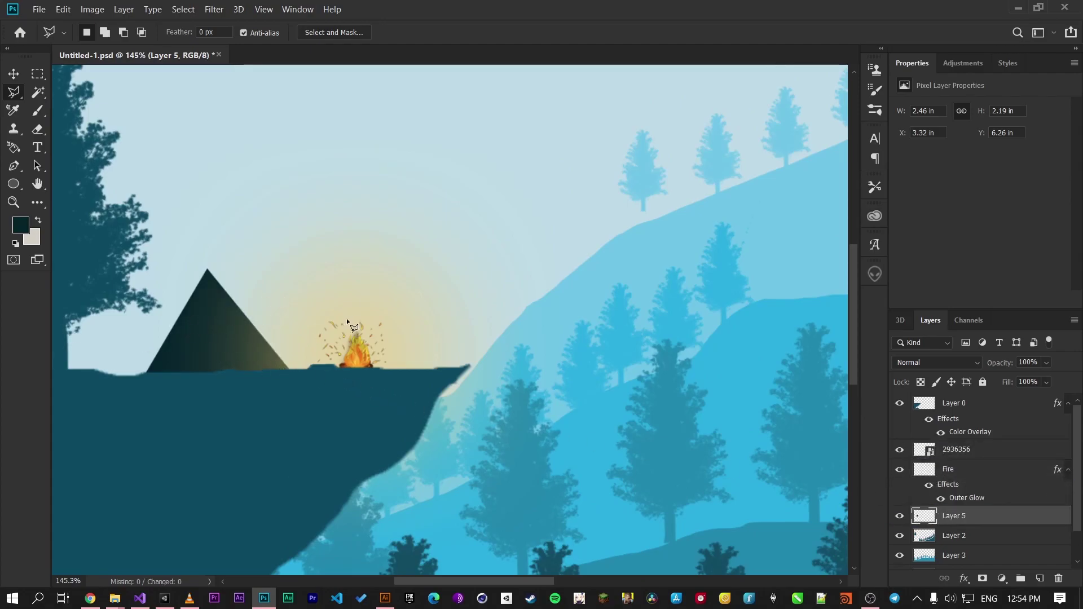
scroll(242, 355, "up", 2)
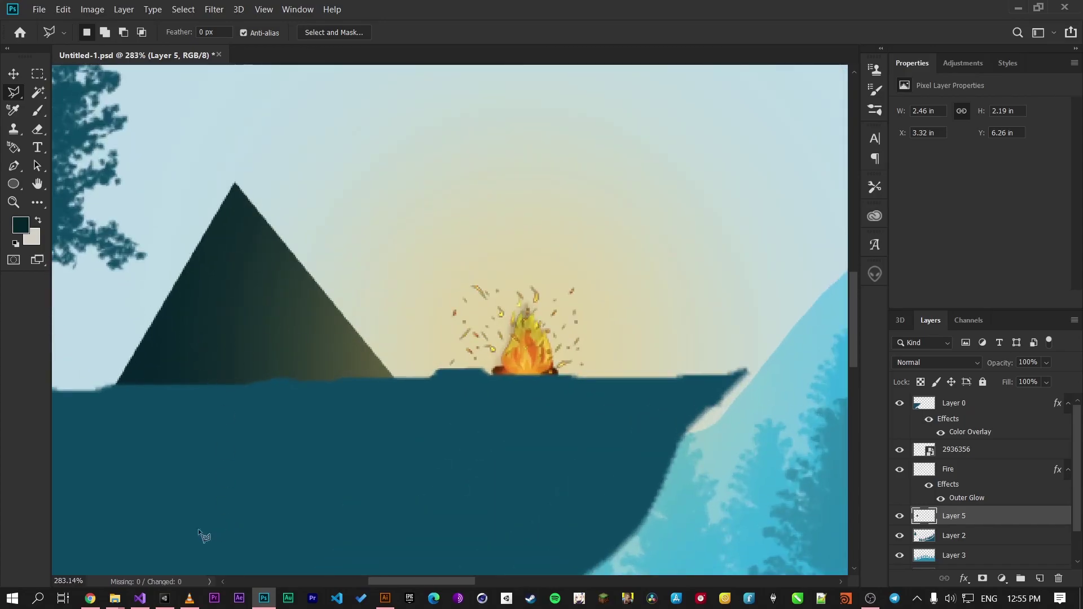
Step: Open LandscapeVectorArt.png from the MYArt folder inside DonePieces on drive E and examine its tent and campfire up close
mouse_move(115, 598)
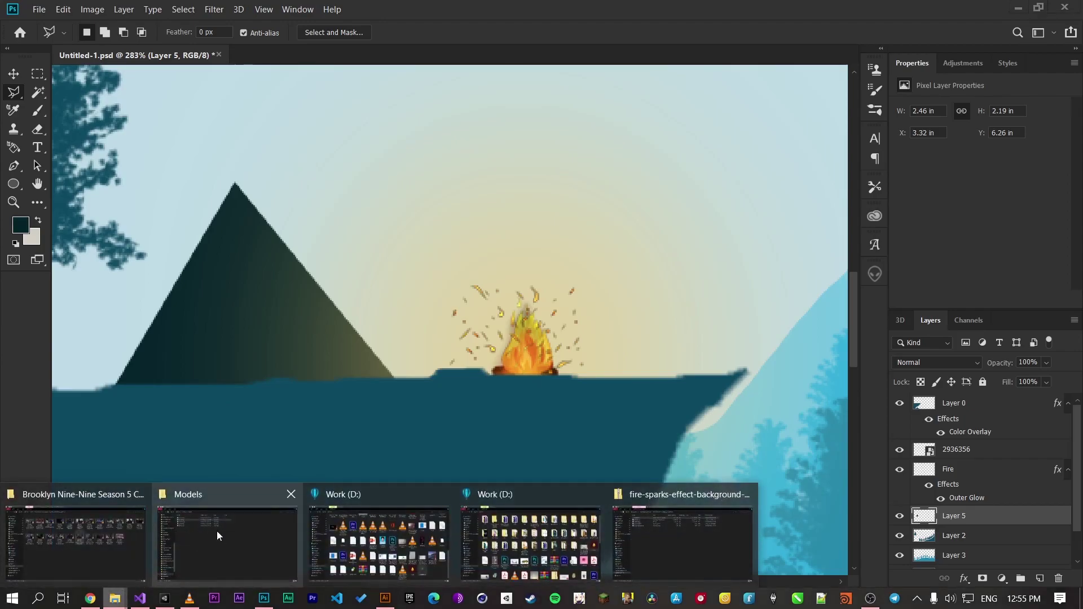
left_click(193, 530)
scroll(96, 516, "down", 2)
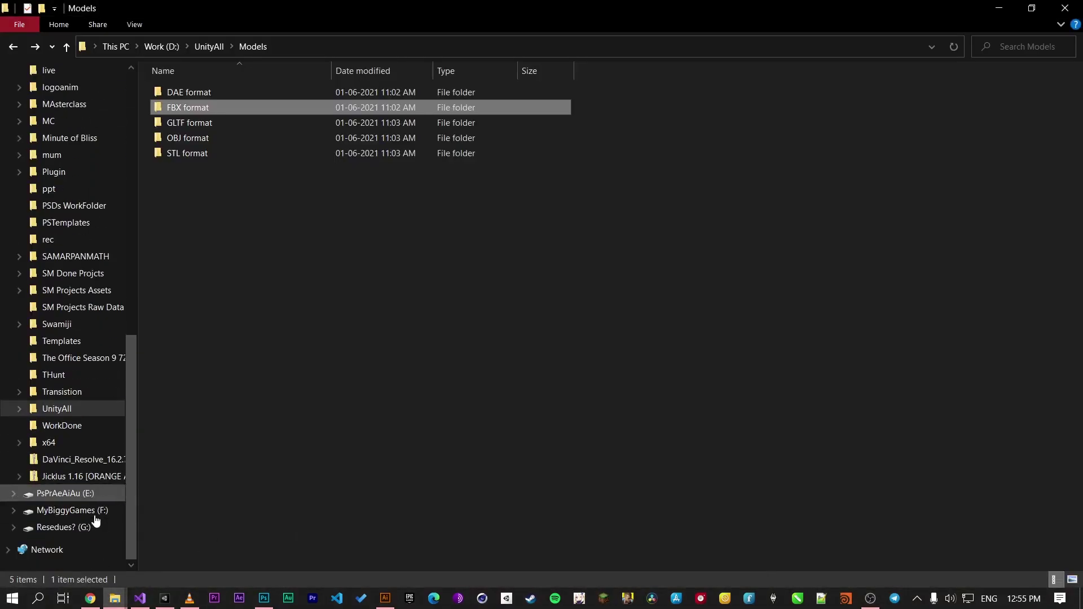
left_click(14, 494)
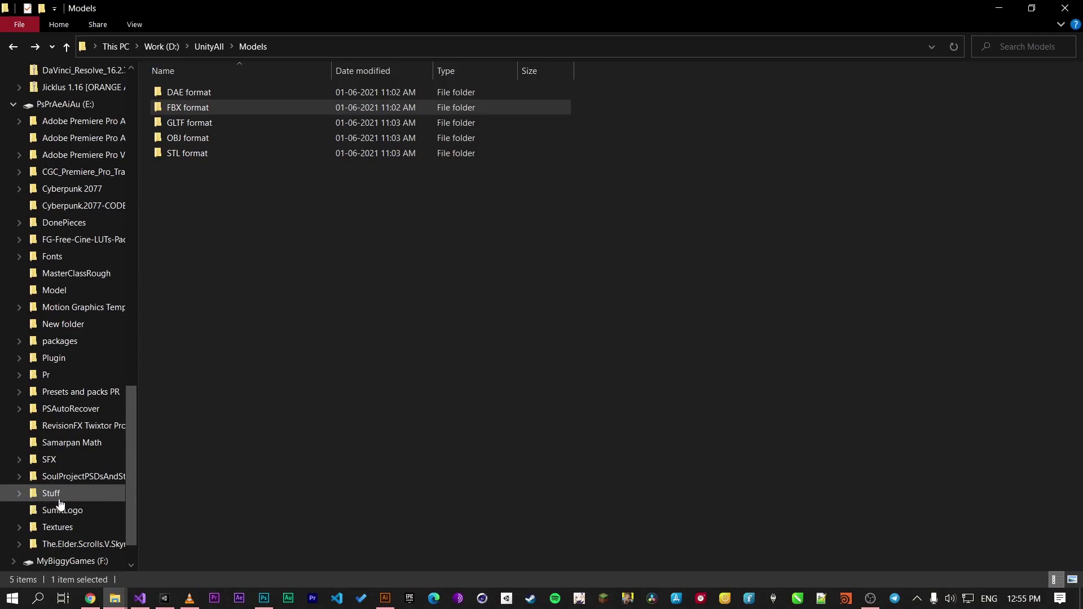
scroll(56, 447, "up", 1)
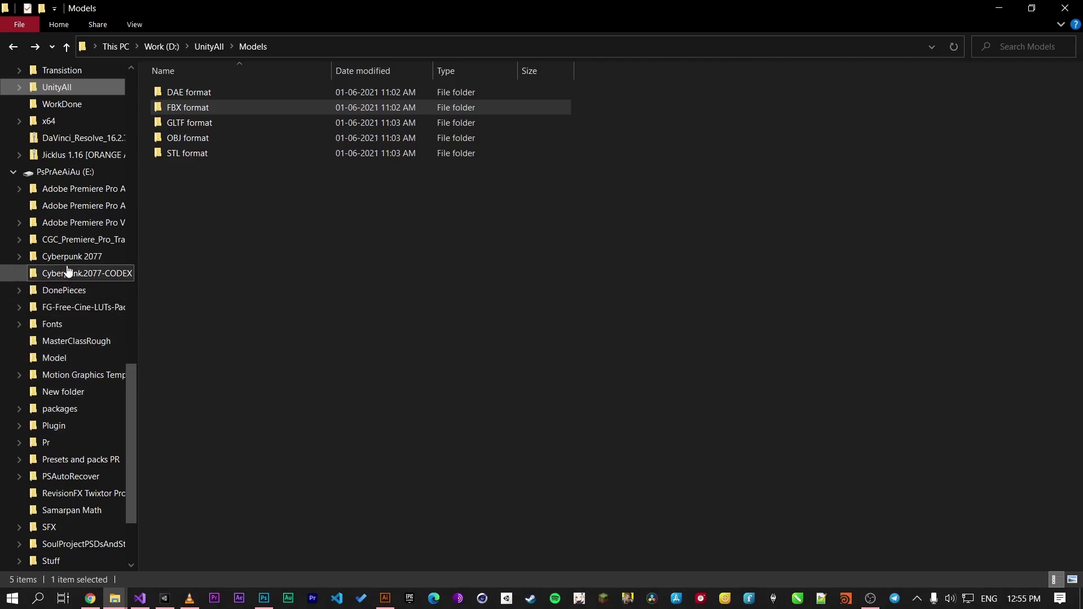
left_click(71, 290)
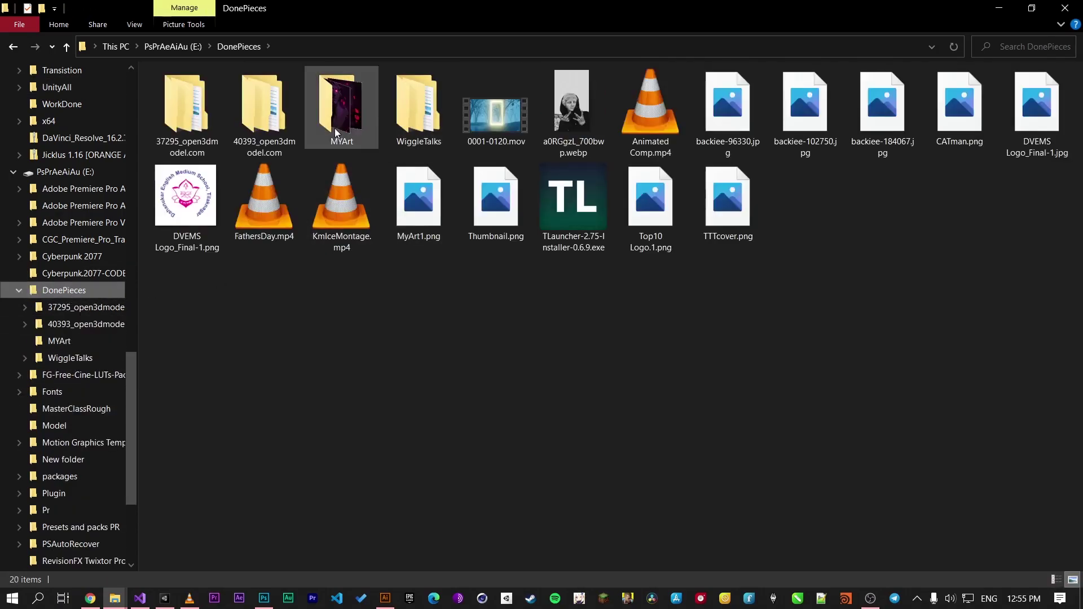
double_click(334, 128)
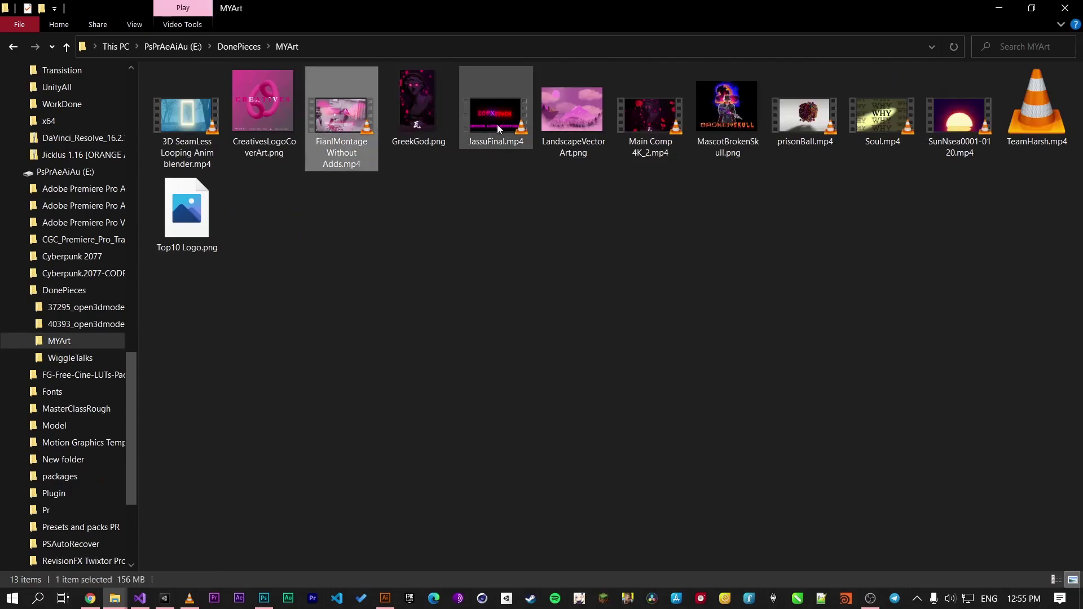
double_click(551, 127)
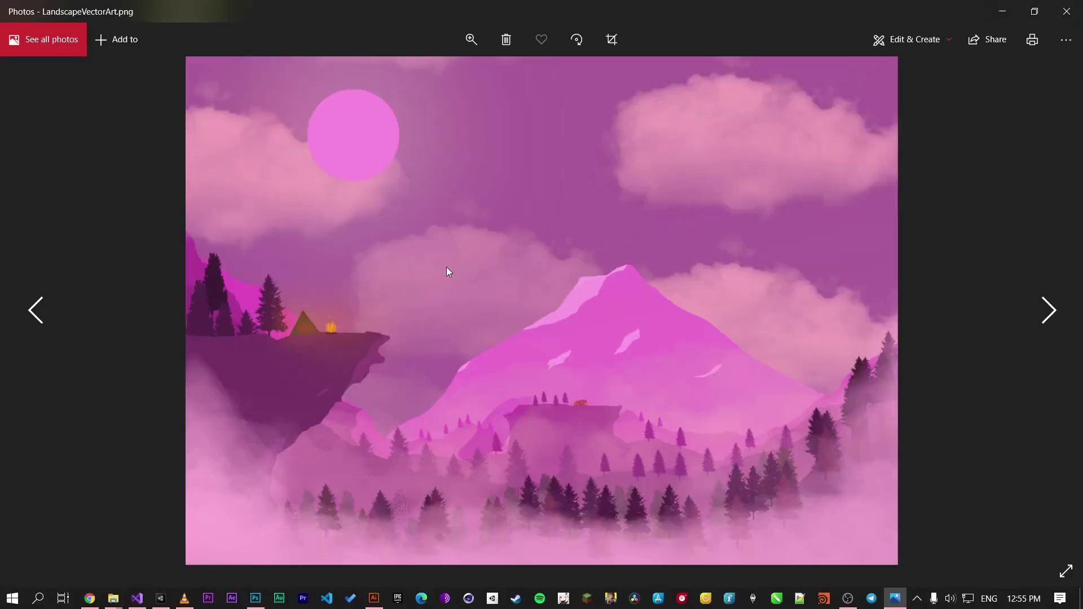
scroll(289, 335, "up", 2)
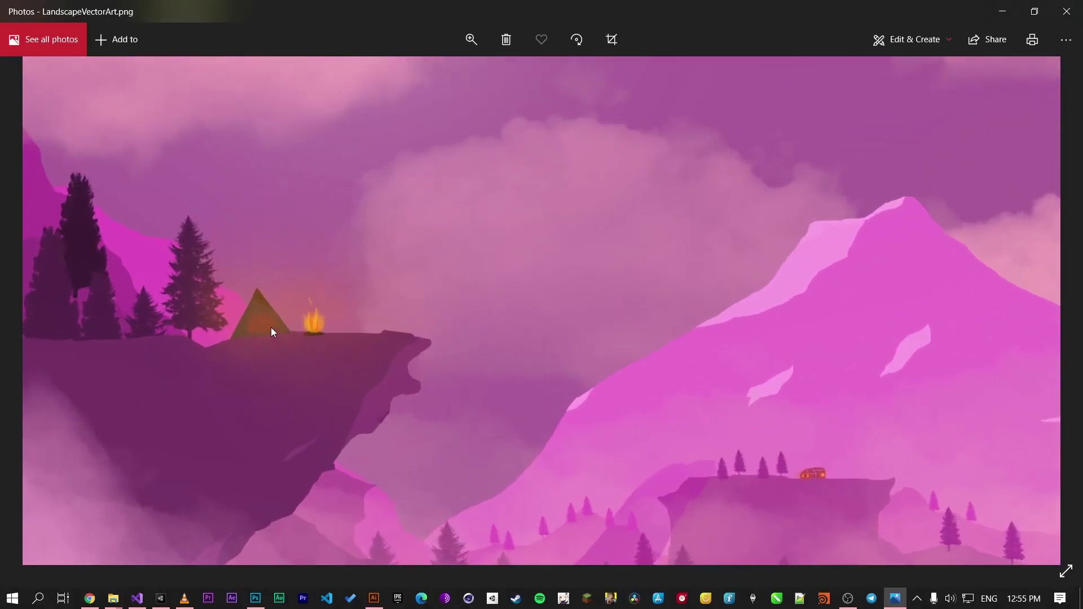
scroll(246, 313, "up", 3)
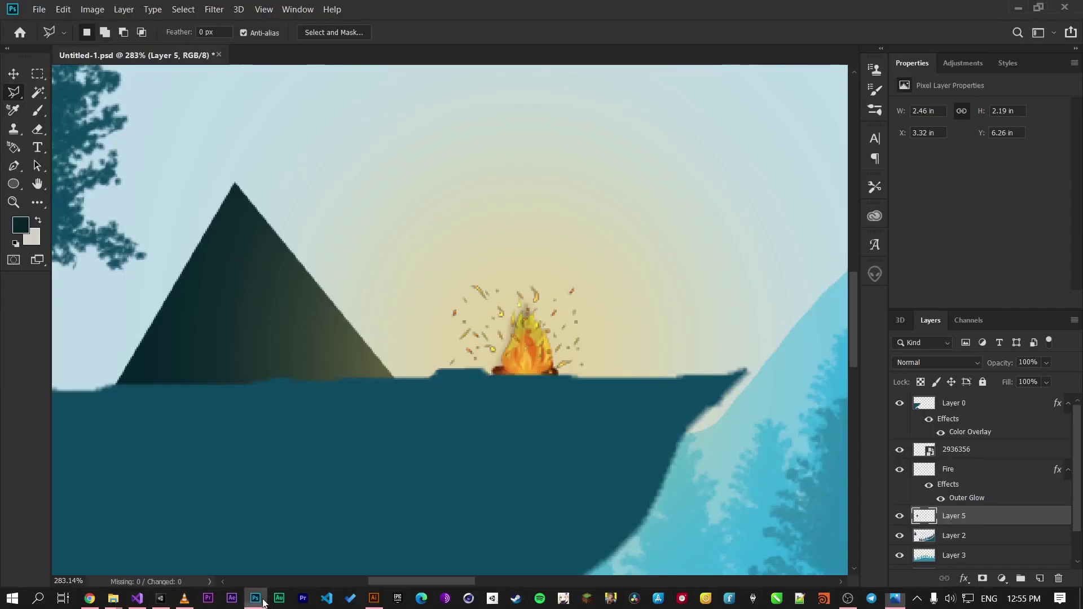
Step: Return to Photoshop and switch from the Polygonal Lasso to the freehand Lasso tool
left_click(256, 598)
right_click(15, 96)
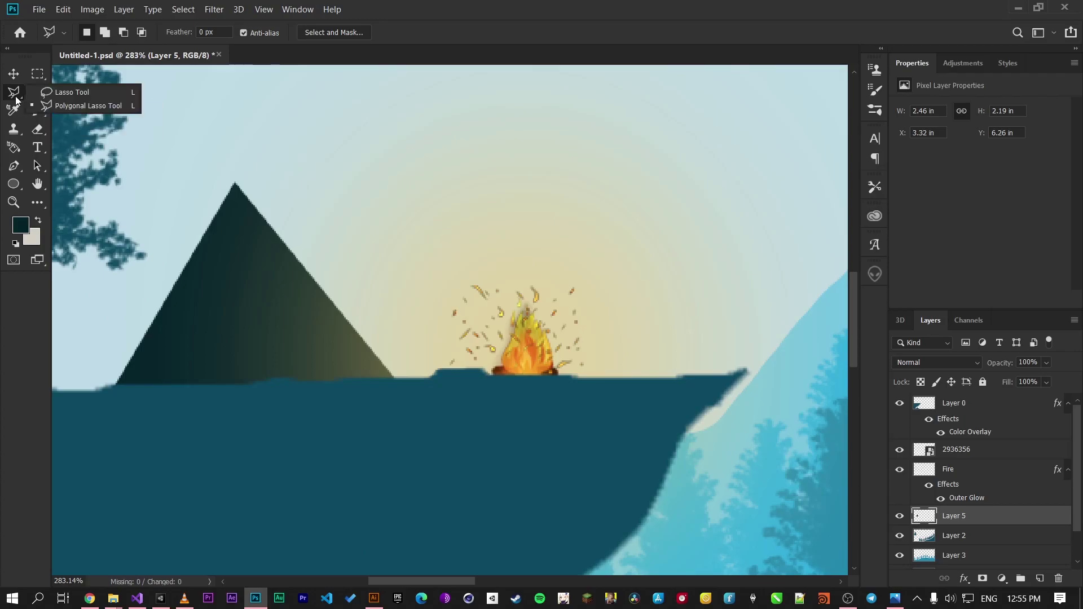
left_click(85, 96)
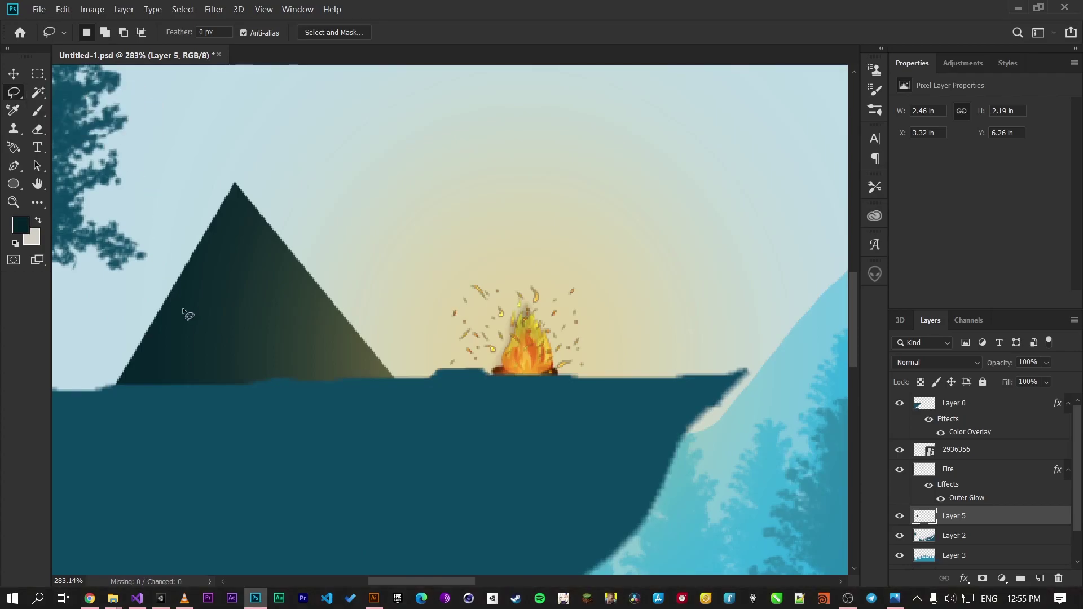
mouse_move(184, 386)
left_mouse_down()
mouse_move(193, 320)
mouse_move(238, 284)
mouse_move(259, 291)
left_mouse_up()
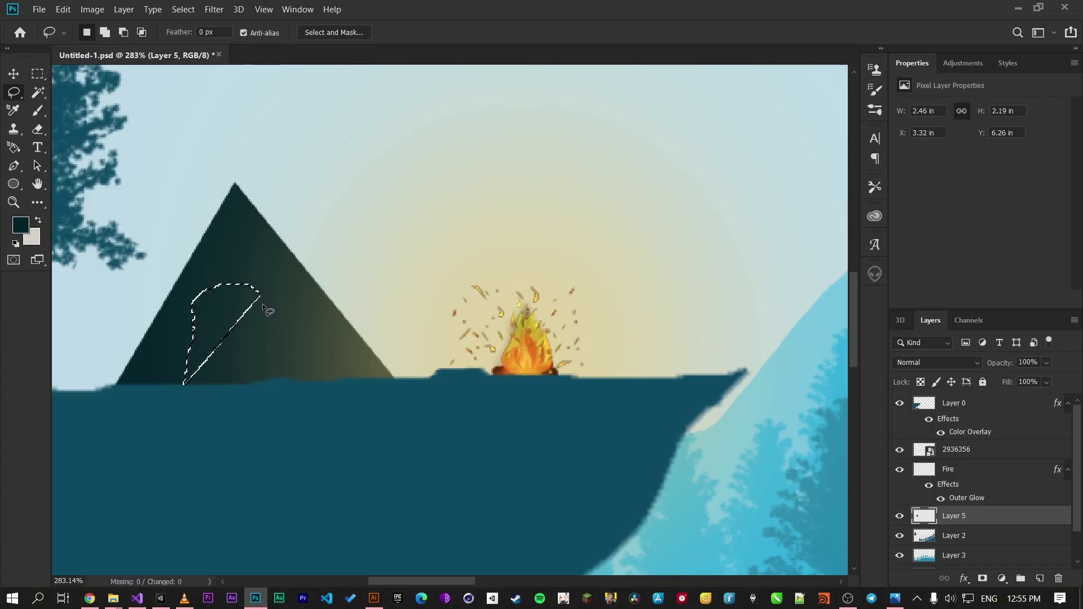
key("ctrl+d")
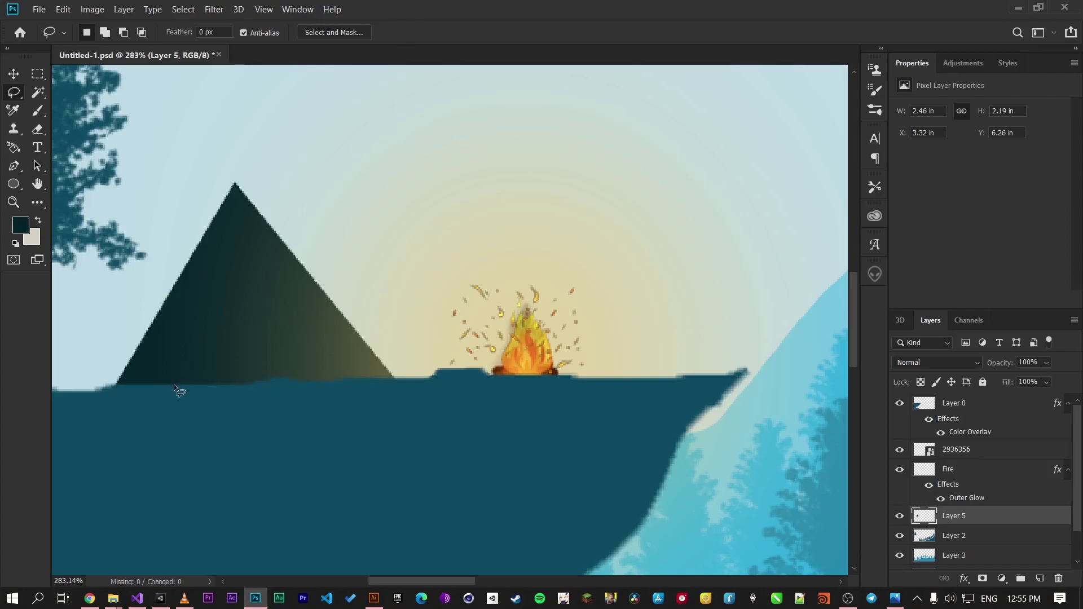
mouse_move(174, 386)
left_mouse_down()
mouse_move(211, 291)
mouse_move(282, 278)
left_mouse_up()
key("ctrl+d")
mouse_move(176, 384)
left_mouse_down()
mouse_move(197, 327)
mouse_move(253, 310)
mouse_move(290, 328)
mouse_move(312, 383)
left_mouse_up()
key("ctrl+d")
Step: Draw a closed freehand selection shaped like a rounded door opening at the base of the tent
mouse_move(171, 388)
left_mouse_down()
mouse_move(181, 333)
mouse_move(242, 294)
mouse_move(268, 294)
left_mouse_up()
left_click_drag(282, 334, 289, 370)
left_click_drag(189, 393, 170, 388)
Step: Shift the selected door-shaped piece of the tent slightly sideways toward the campfire, keeping the selection active
left_click(14, 78)
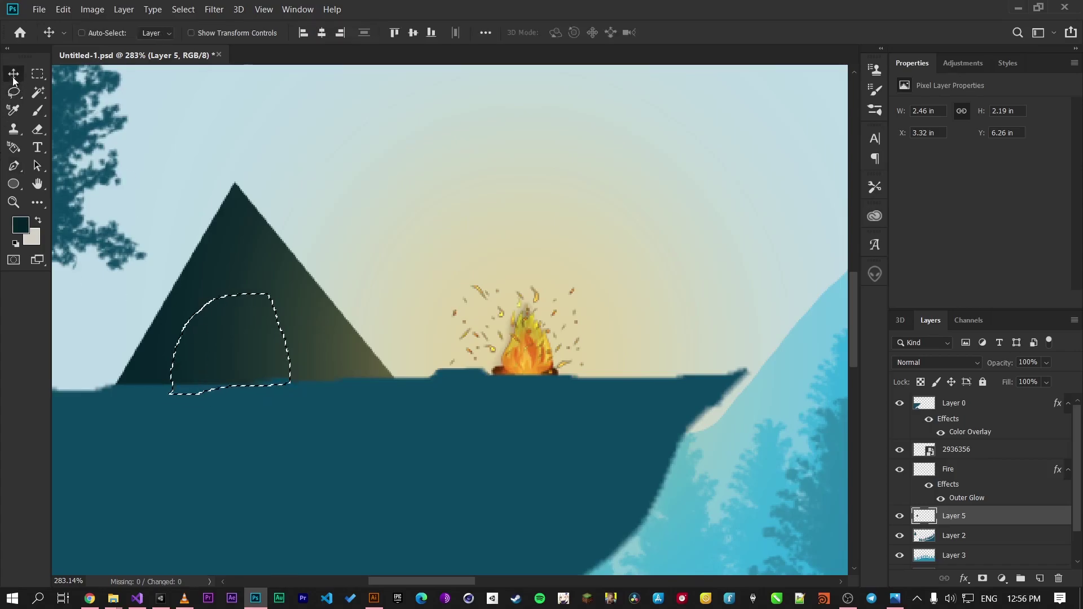
mouse_move(259, 338)
left_mouse_down()
mouse_move(285, 329)
mouse_move(276, 334)
left_mouse_up()
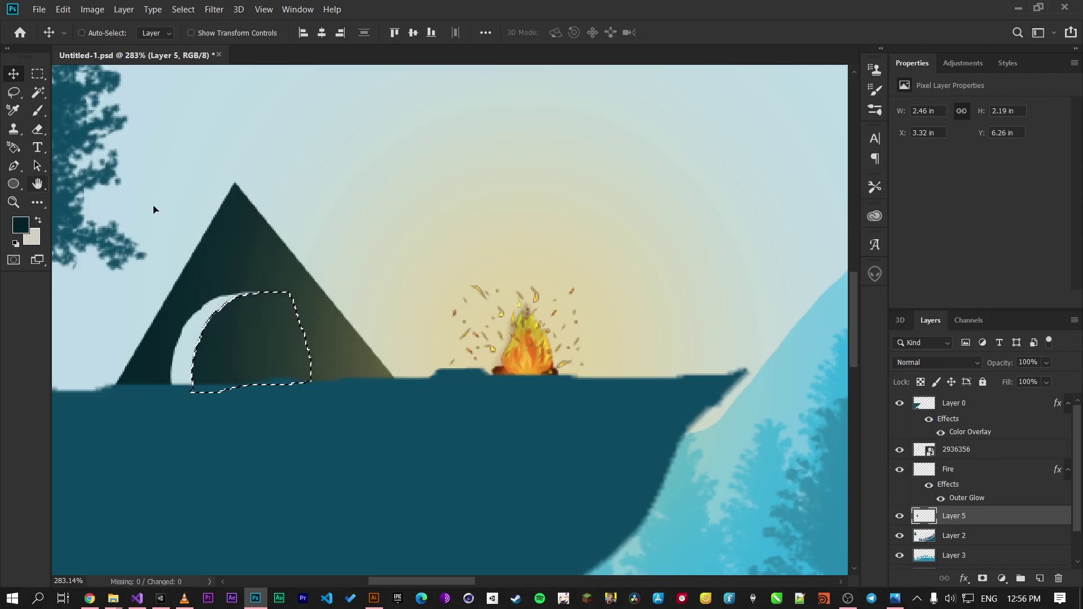
left_click(244, 335)
key("ctrl+d")
key("ctrl")
key("ctrl+z")
right_click(265, 340)
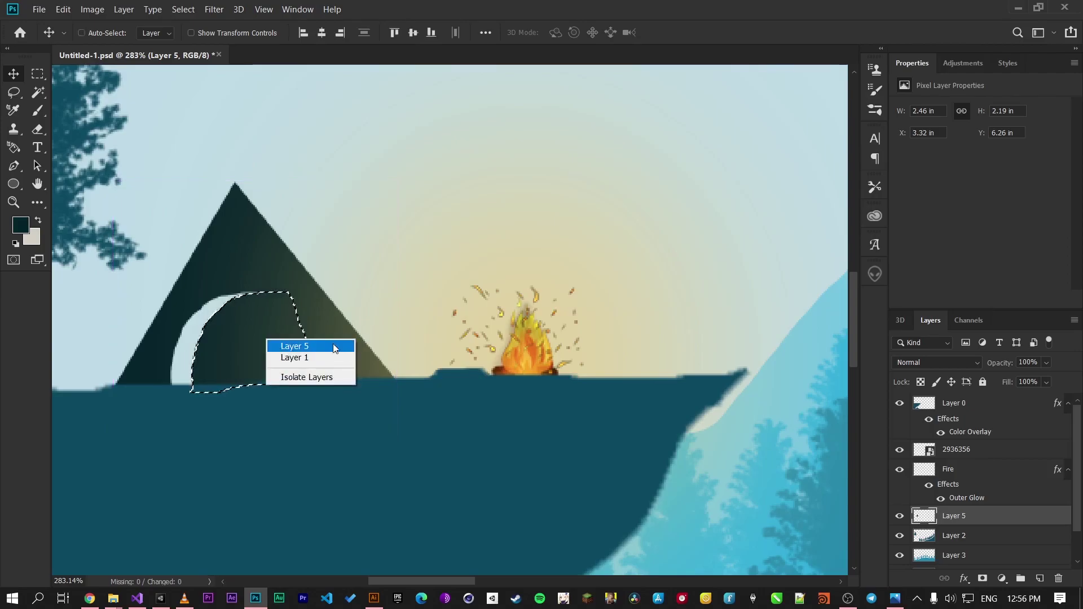
key("Escape")
Step: Fill the selected door piece with the dark teal color #0f3b4c at 100% opacity, save the document and deselect
left_click(14, 93)
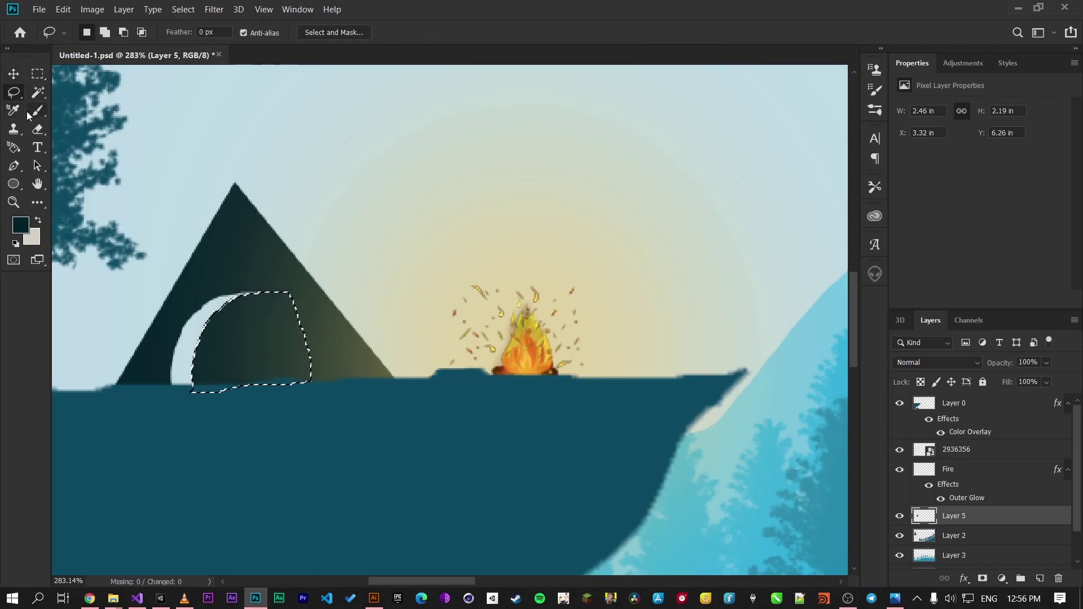
right_click(259, 320)
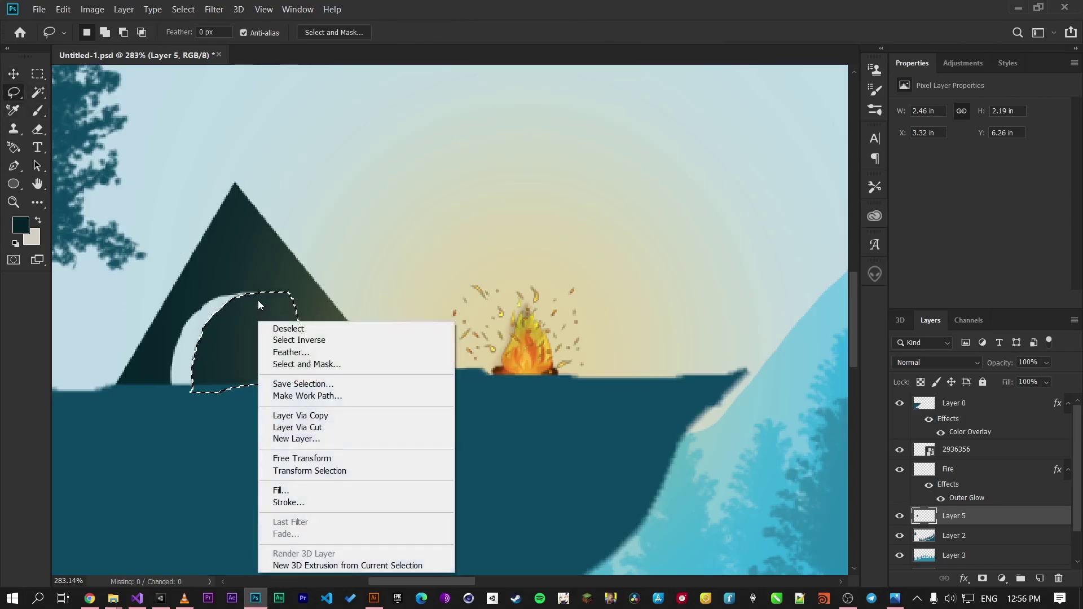
left_click(291, 491)
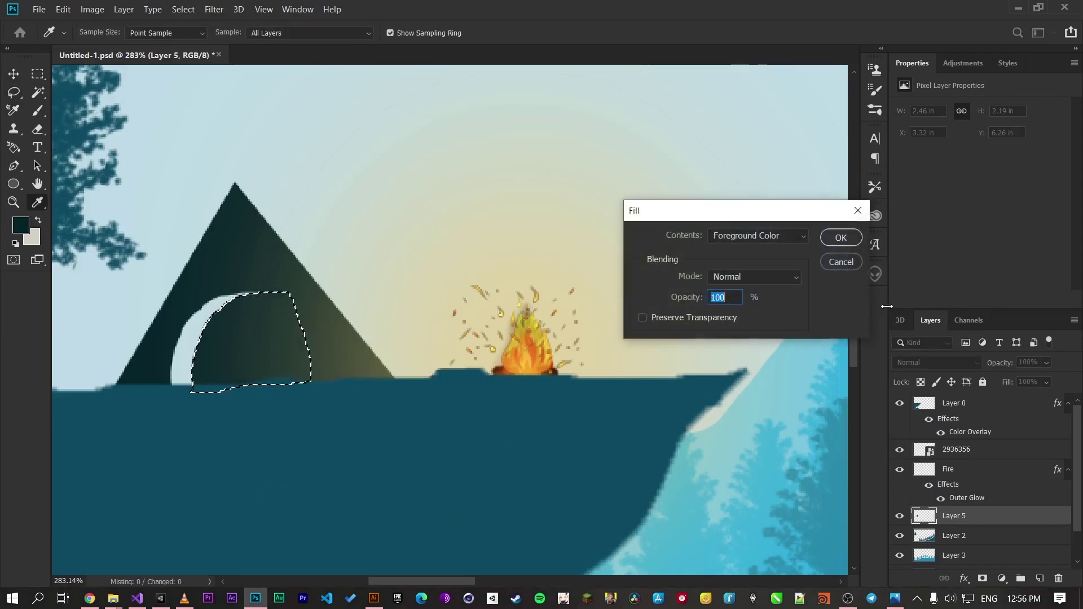
left_click(783, 237)
left_click(768, 276)
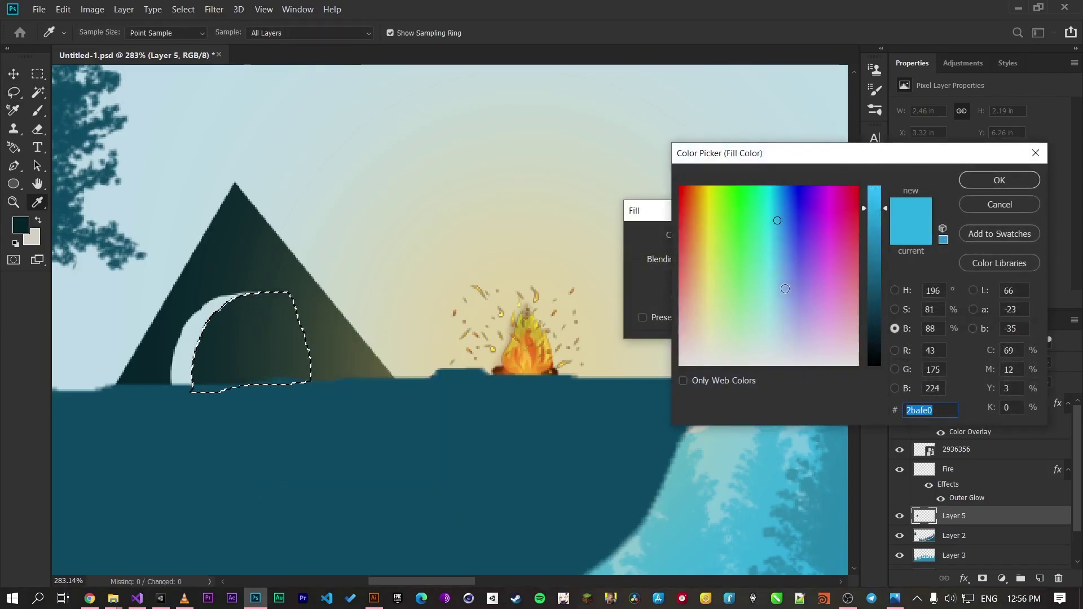
left_click_drag(871, 216, 877, 313)
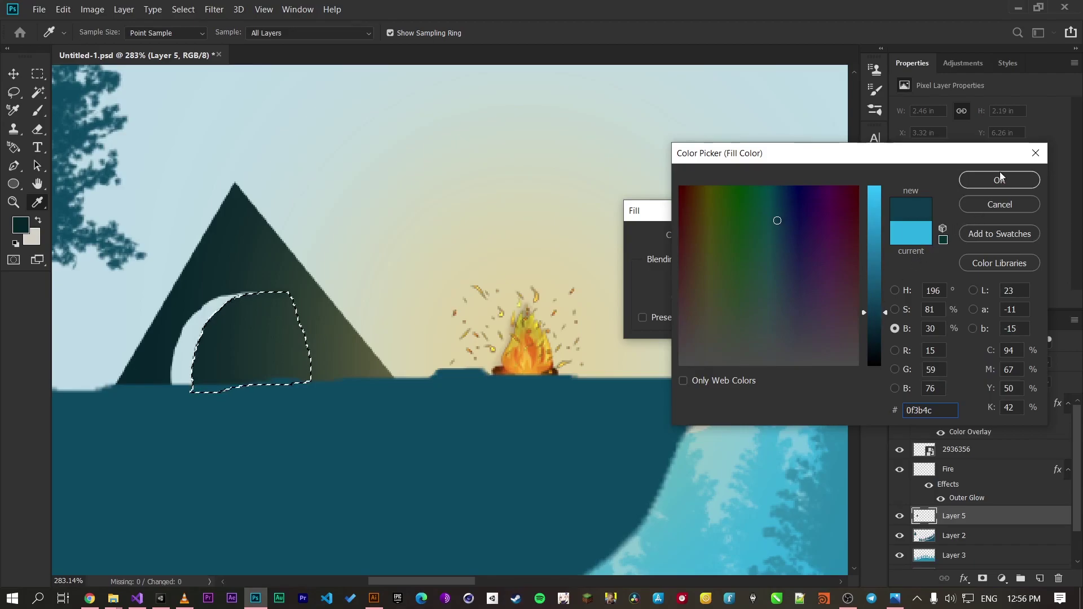
left_click(999, 177)
left_click(842, 239)
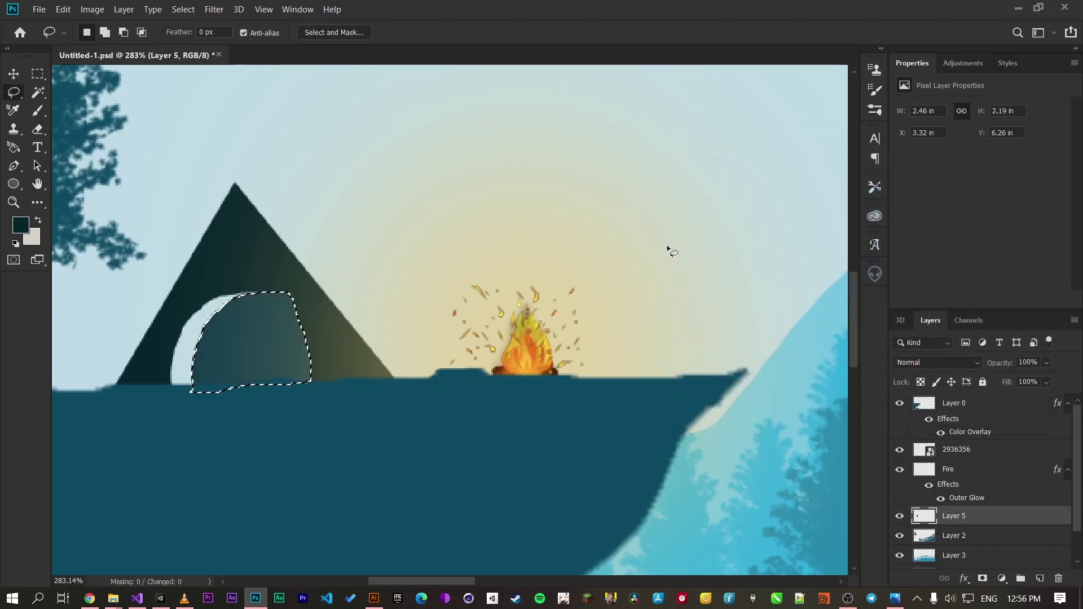
key("ctrl+s")
key("ctrl+d")
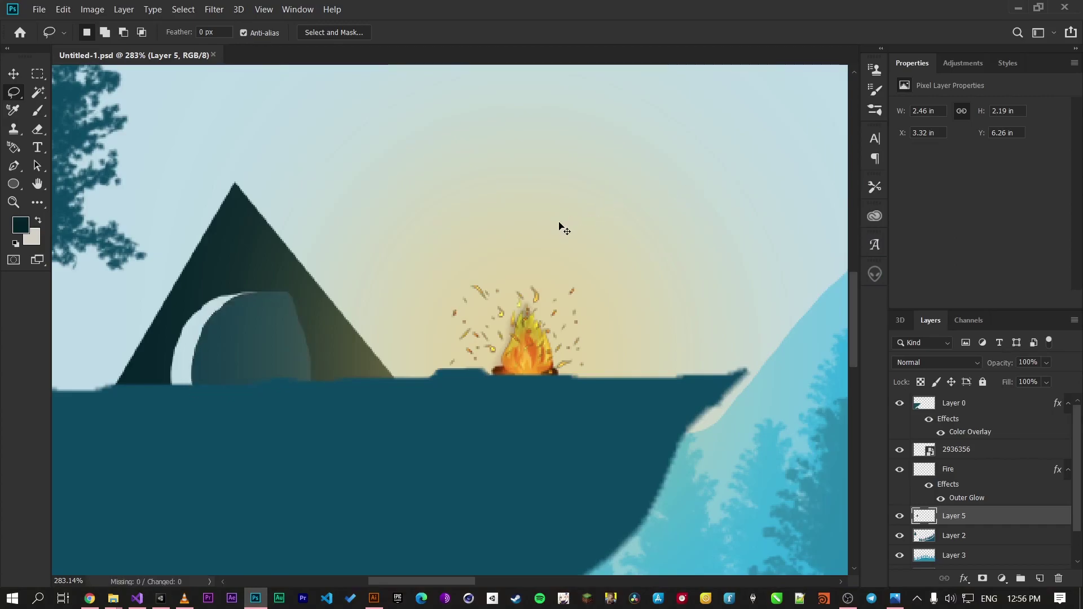
Step: Add a new empty layer directly below the tent's Layer 5 and rename Layer 5 to Tent
left_click(1040, 579)
left_click_drag(962, 516, 954, 545)
left_click(900, 516)
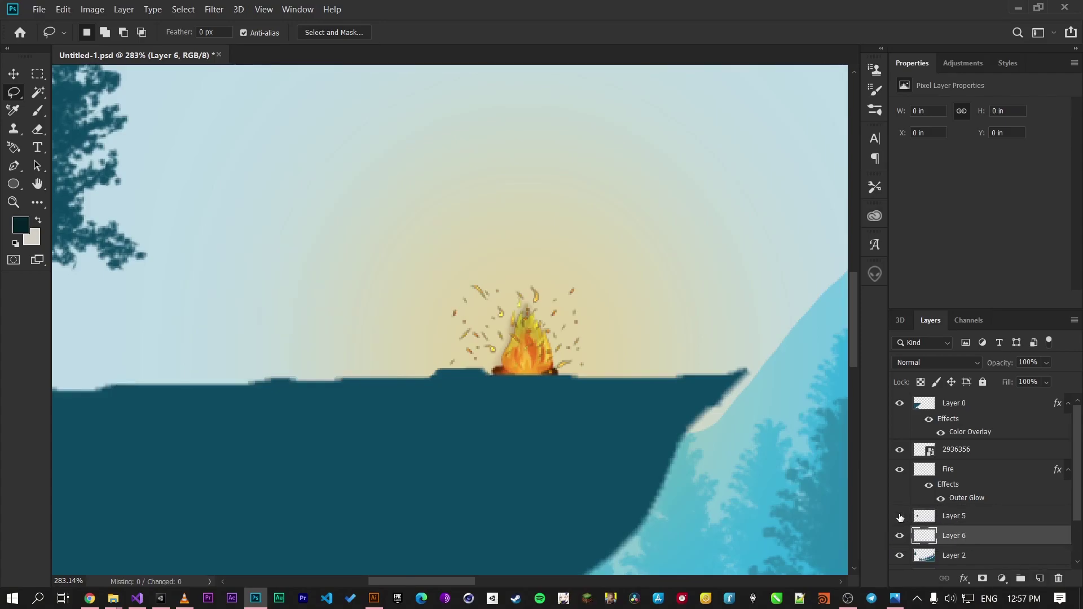
left_click(900, 517)
double_click(967, 518)
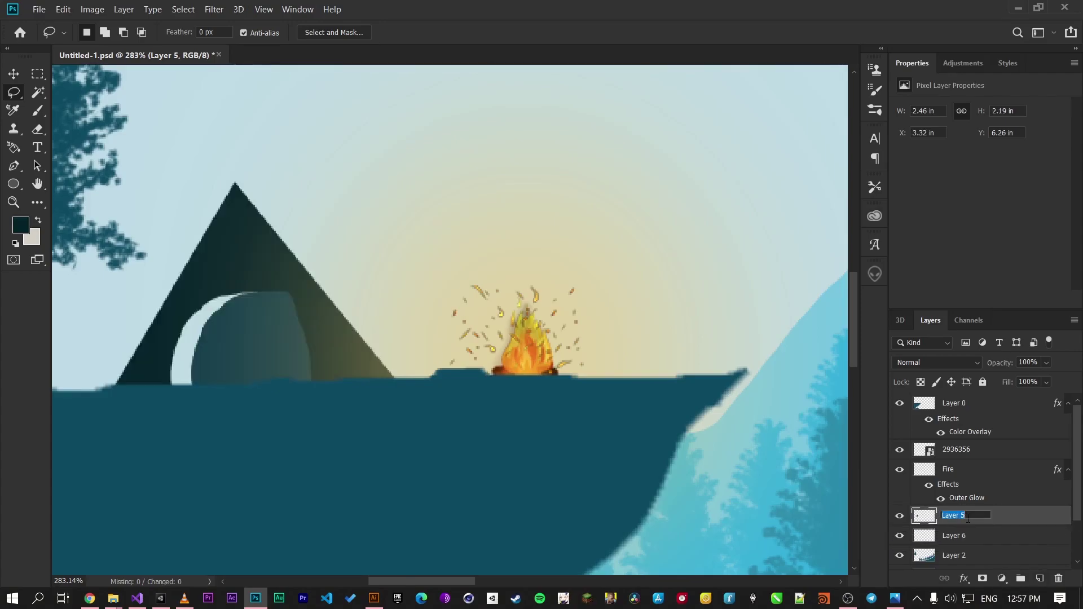
type("Tent")
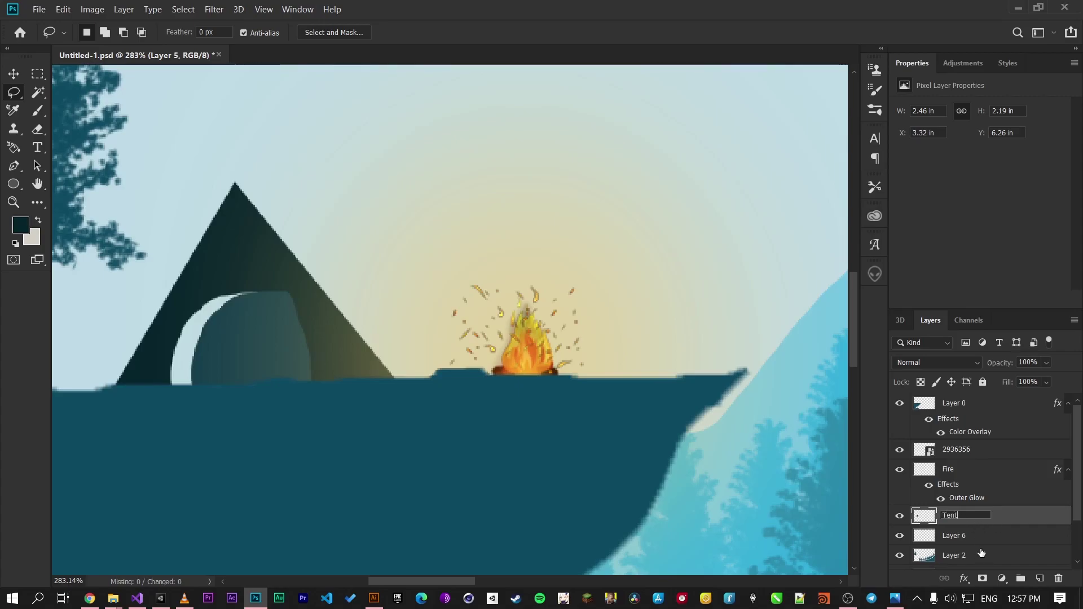
left_click(1014, 535)
Step: Rename Layer 1 to BG, Layer 4 to Mount, Layer 3 to Forest and Layer 2 to Side Mount
scroll(1016, 525, "down", 1)
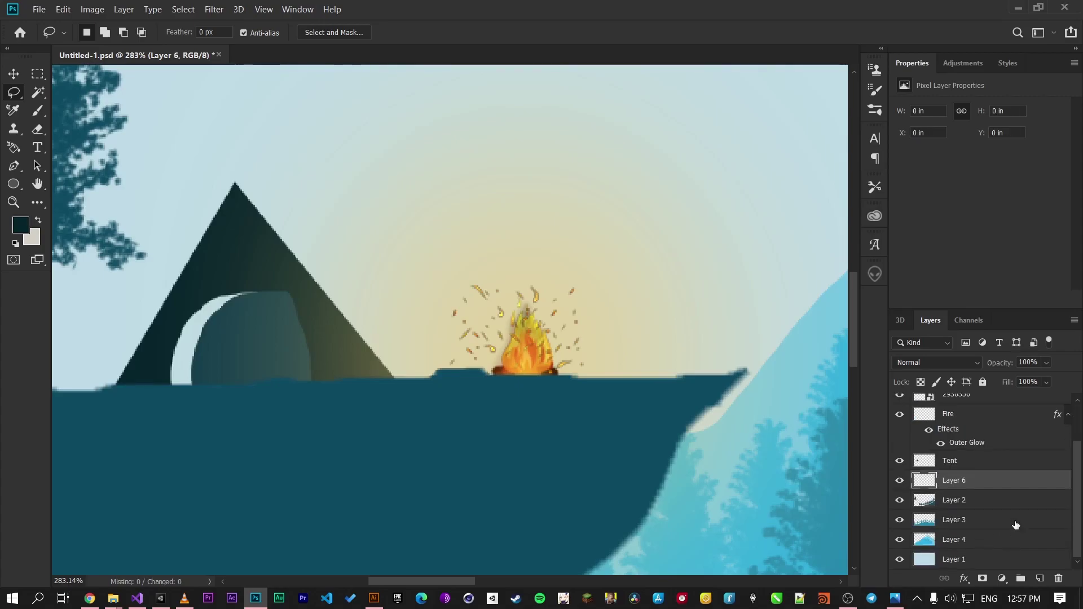
double_click(953, 560)
type("BG")
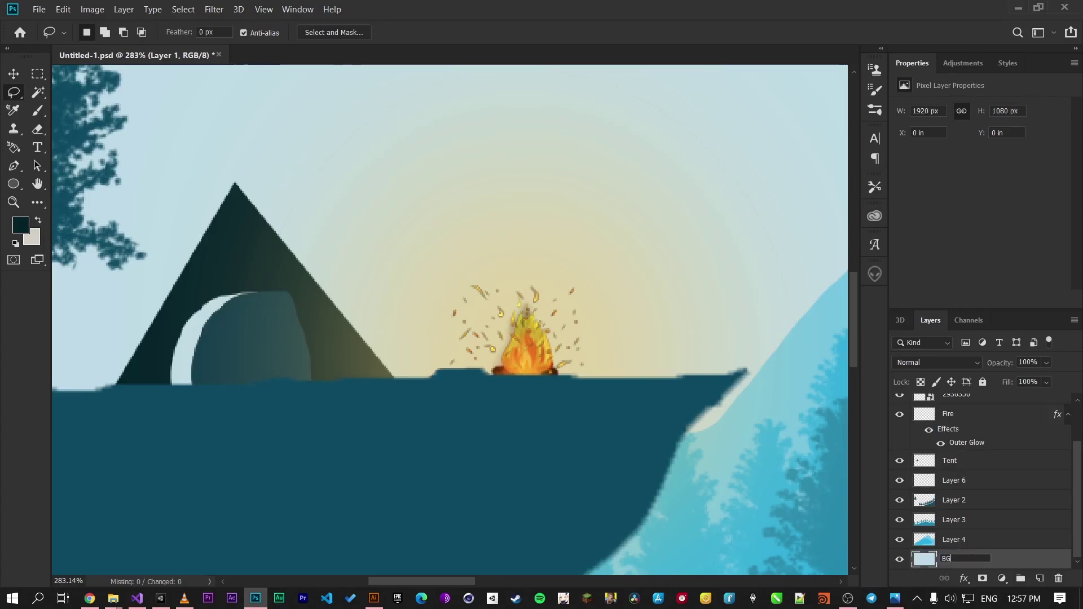
double_click(959, 539)
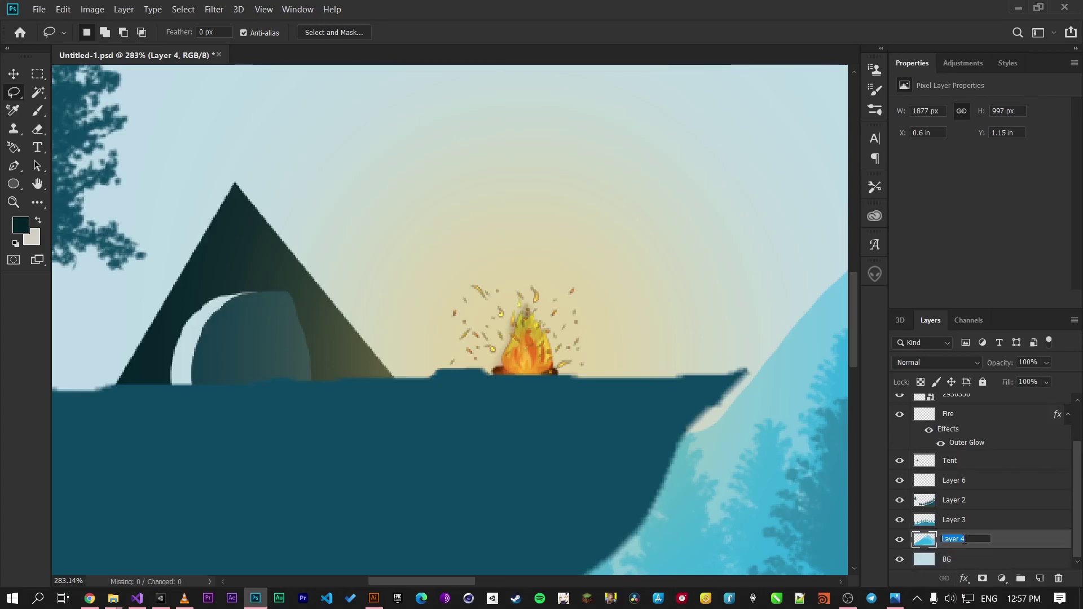
type("Mount")
double_click(953, 520)
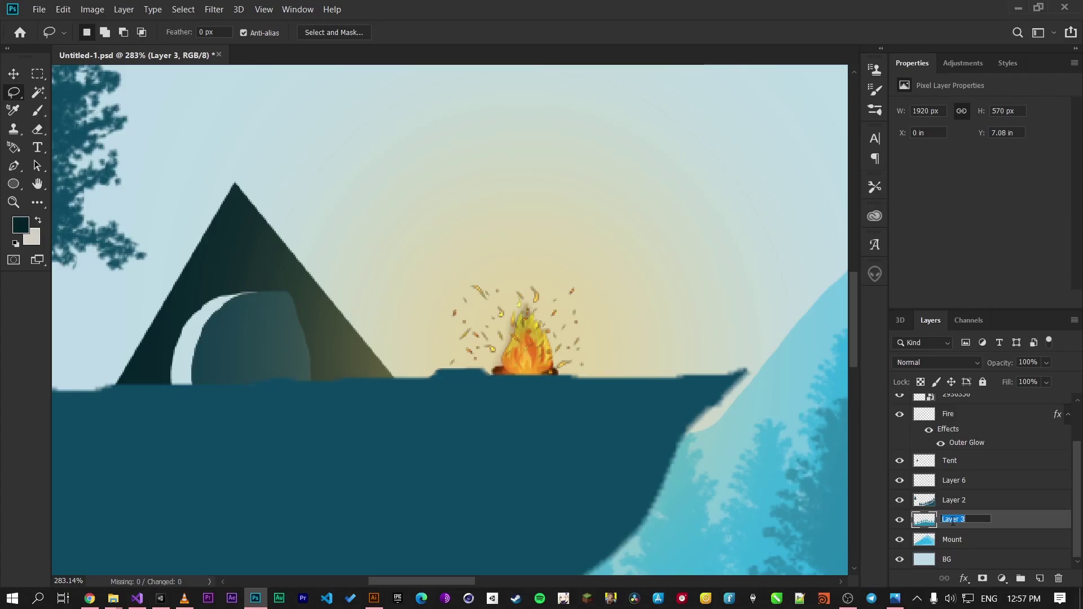
type("Forest")
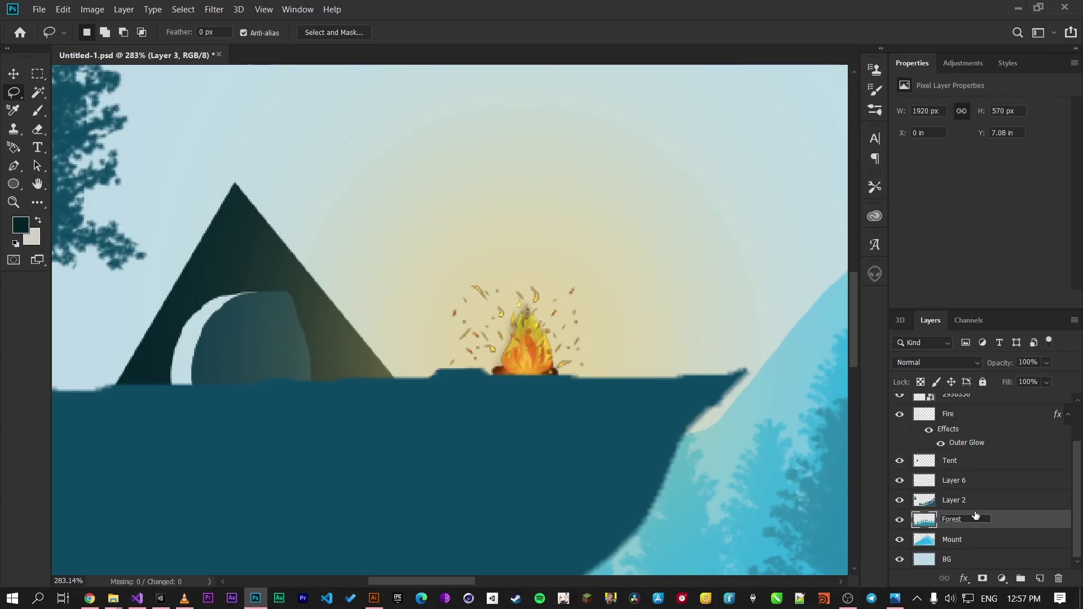
double_click(952, 499)
type("Side Mount")
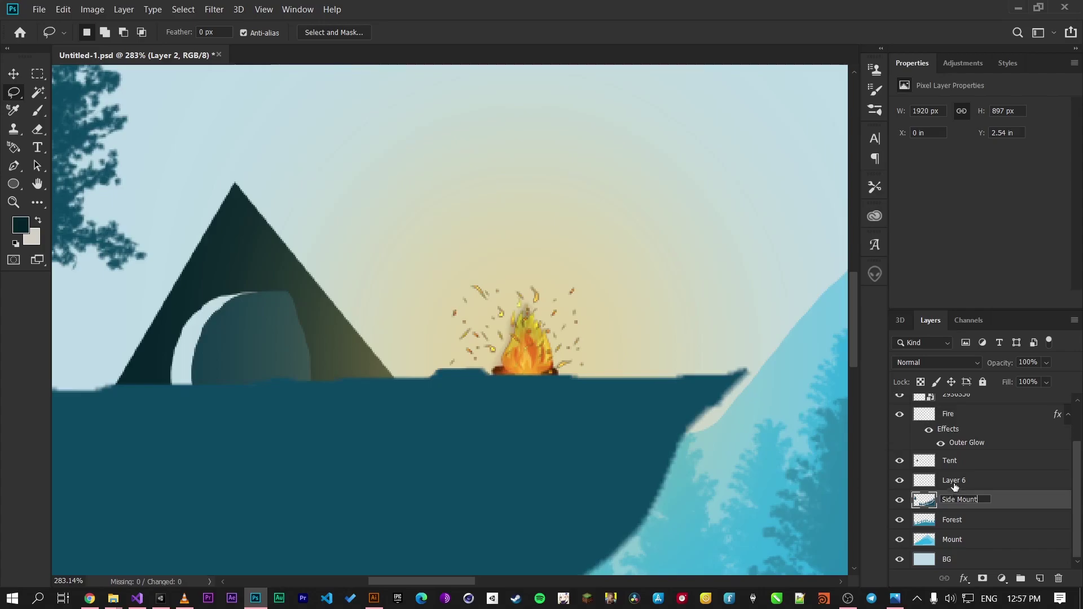
Step: Select Layer 6 and toggle its visibility off and on to check its content
double_click(954, 480)
left_click(899, 482)
left_click(900, 481)
left_click(900, 482)
left_click(899, 483)
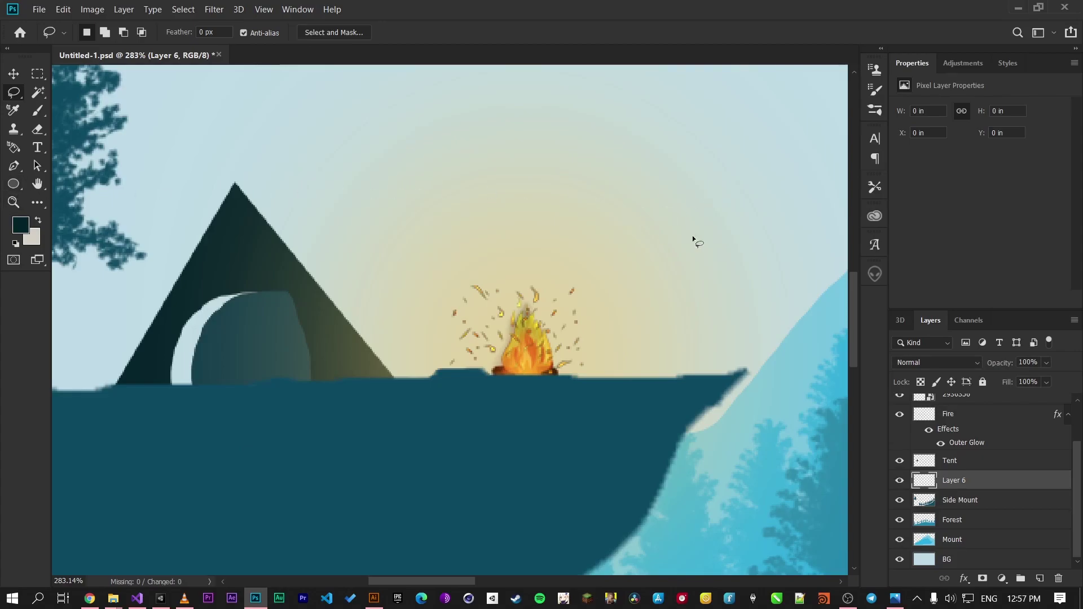
Step: Try to flood Layer 6 with the foreground color and clip it to the Tent layer, and undo the attempt
key("g")
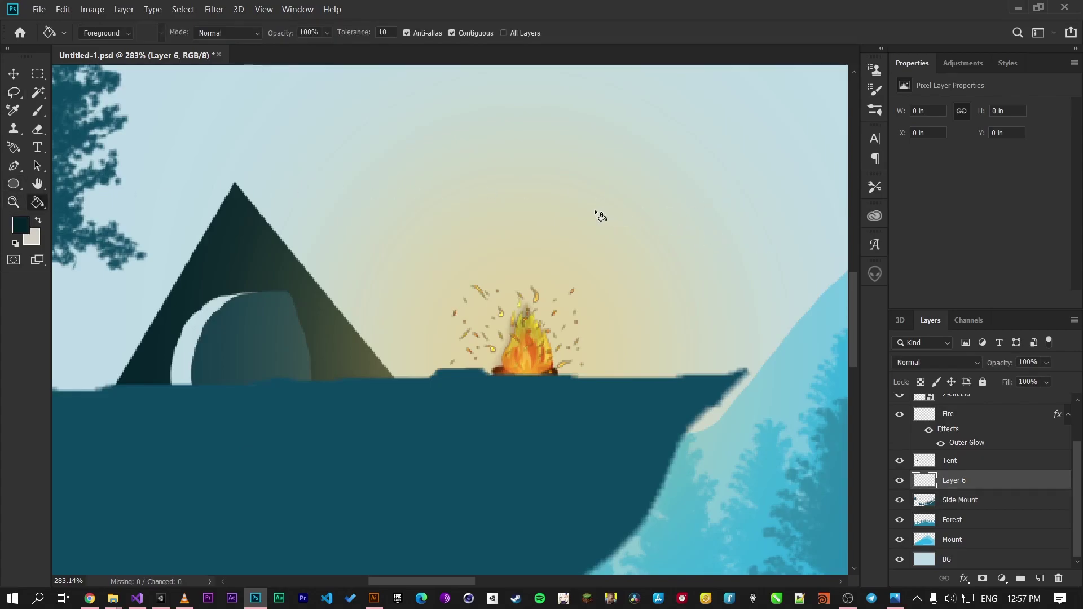
left_click(411, 172)
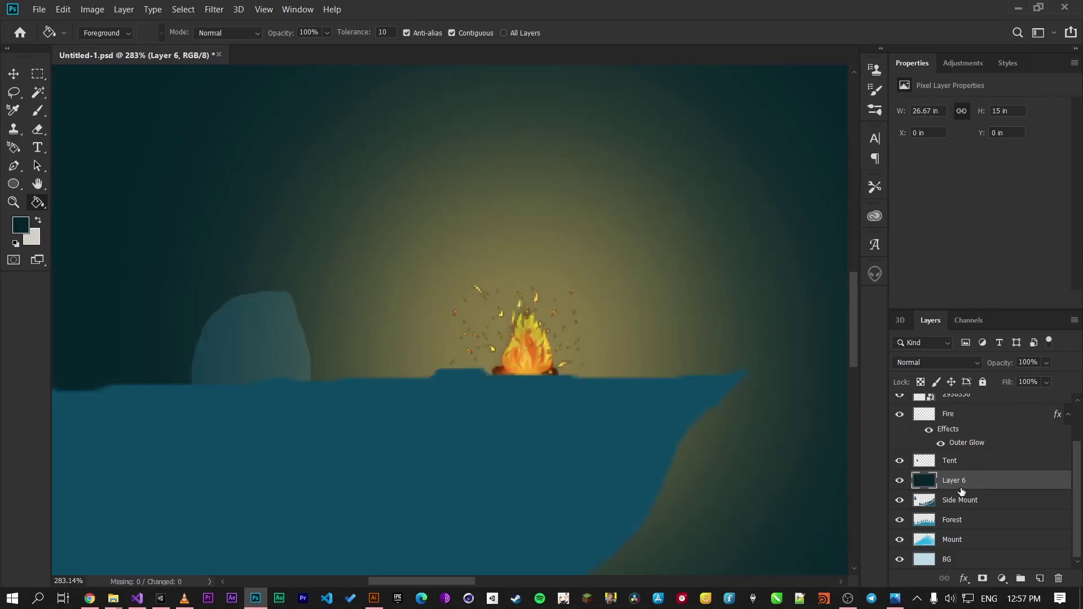
left_click(960, 449, "alt")
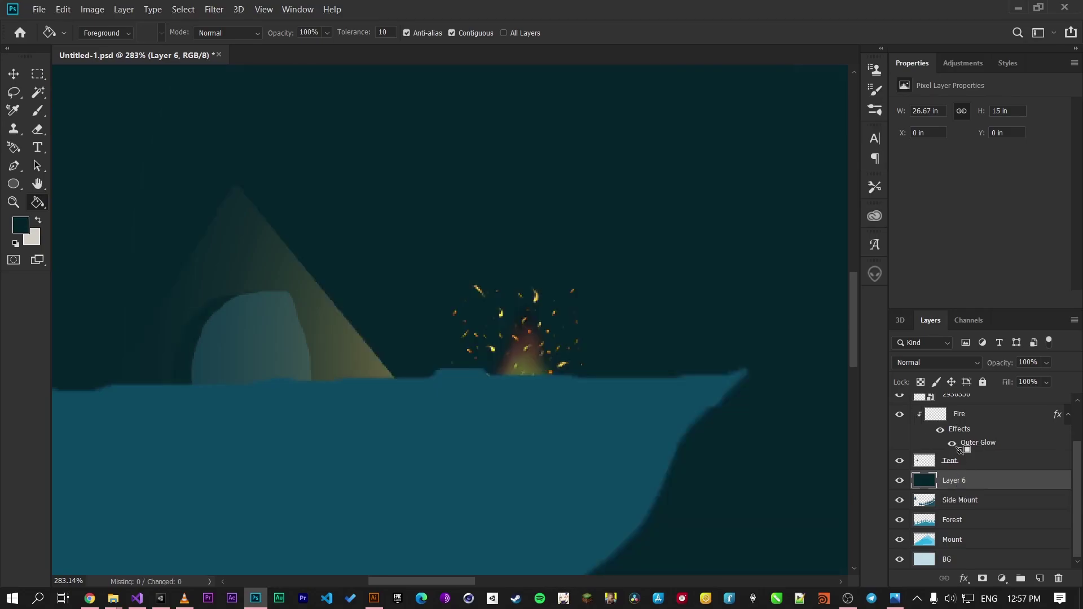
key("ctrl+z")
left_click_drag(963, 475, 958, 454)
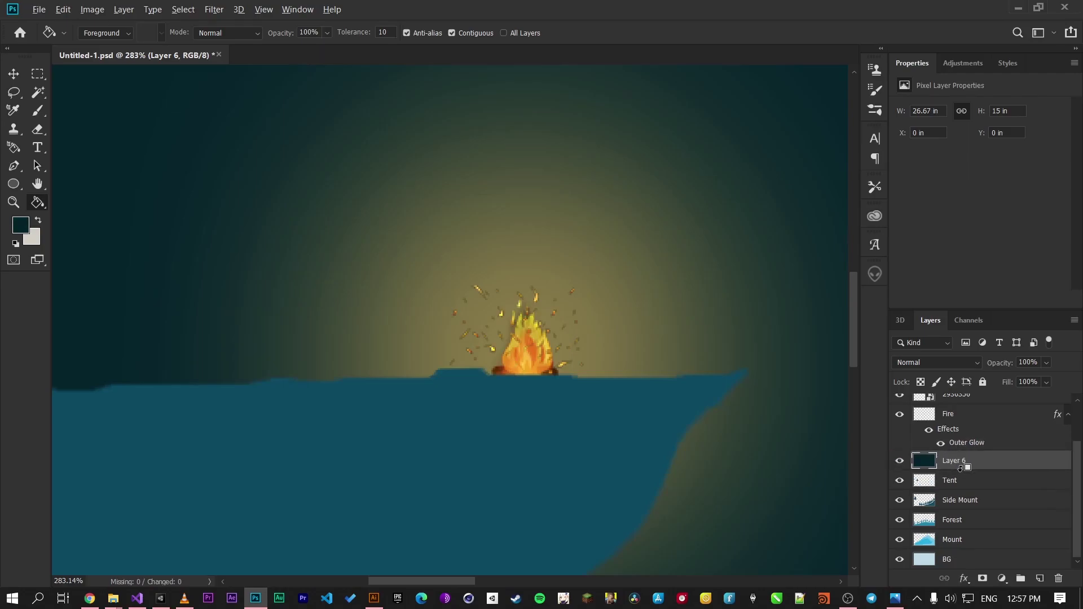
left_click(960, 467, "alt")
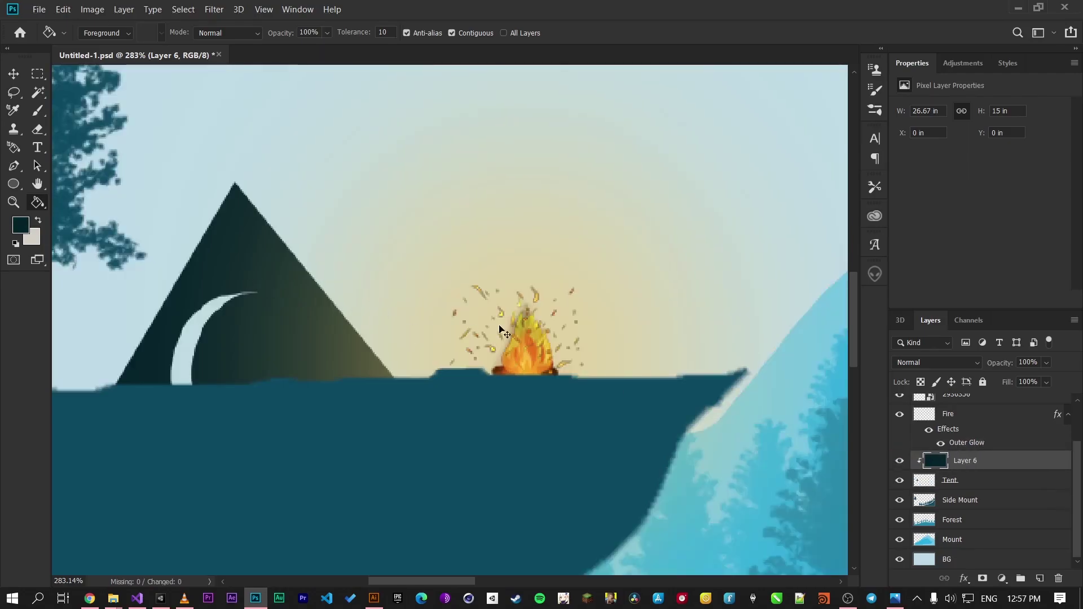
key("ctrl+z")
key("ctrl+z")
key("ctrl+z")
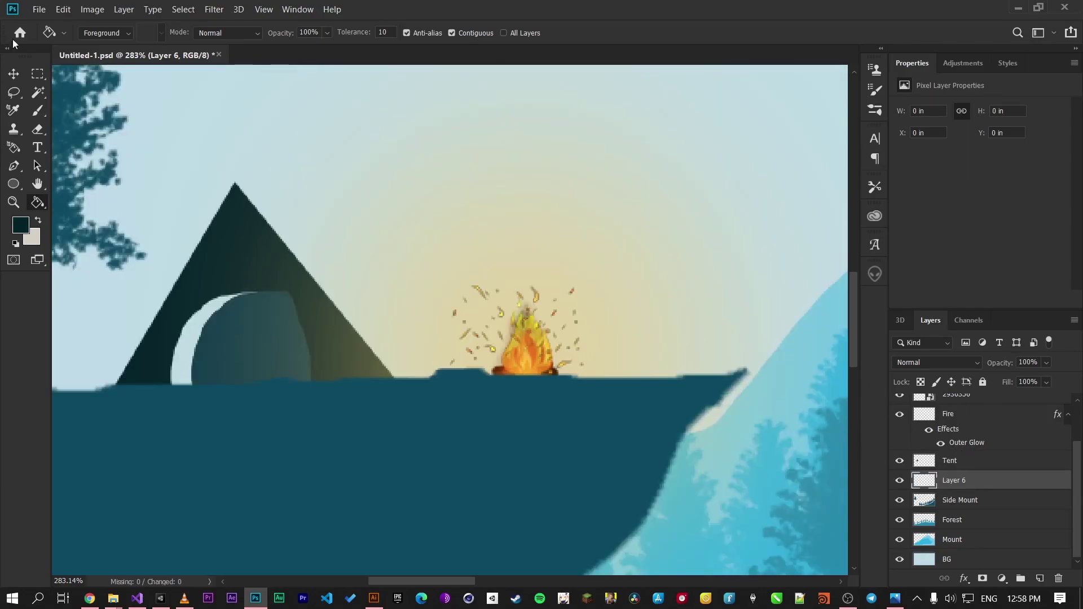
Step: Draw a closed Polygonal Lasso selection around the tent's door and the gap beside it, extending below the ground line
left_click(16, 99)
left_click(50, 109)
left_click(216, 272)
left_click(164, 303)
left_click(195, 283)
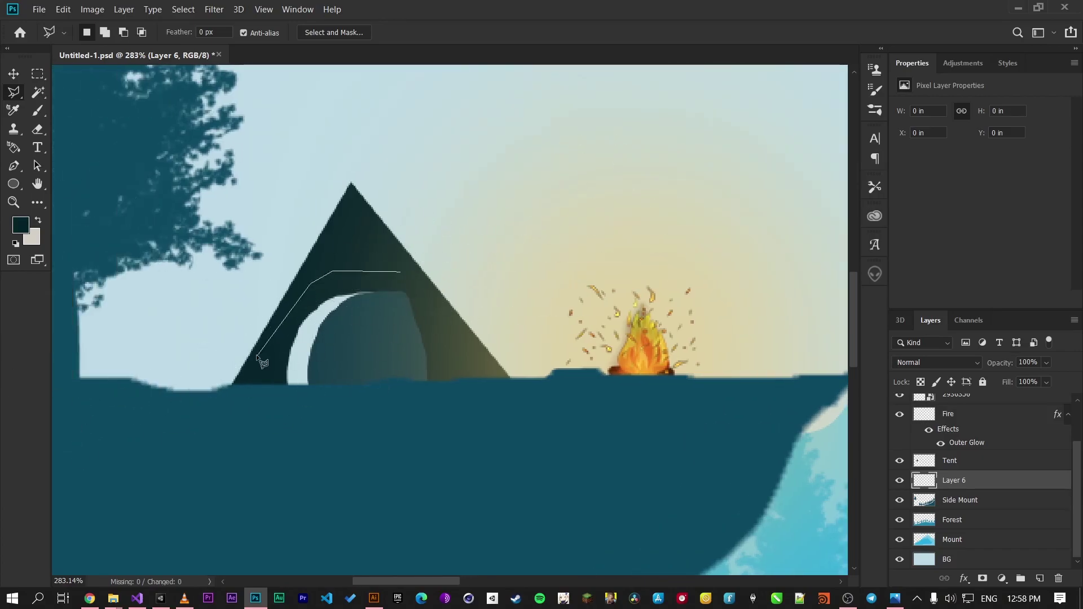
left_click(433, 409)
left_click(399, 274)
Step: Fill the selection on Layer 6 with the foreground color at 100% opacity and deselect
right_click(326, 371)
left_click(349, 288)
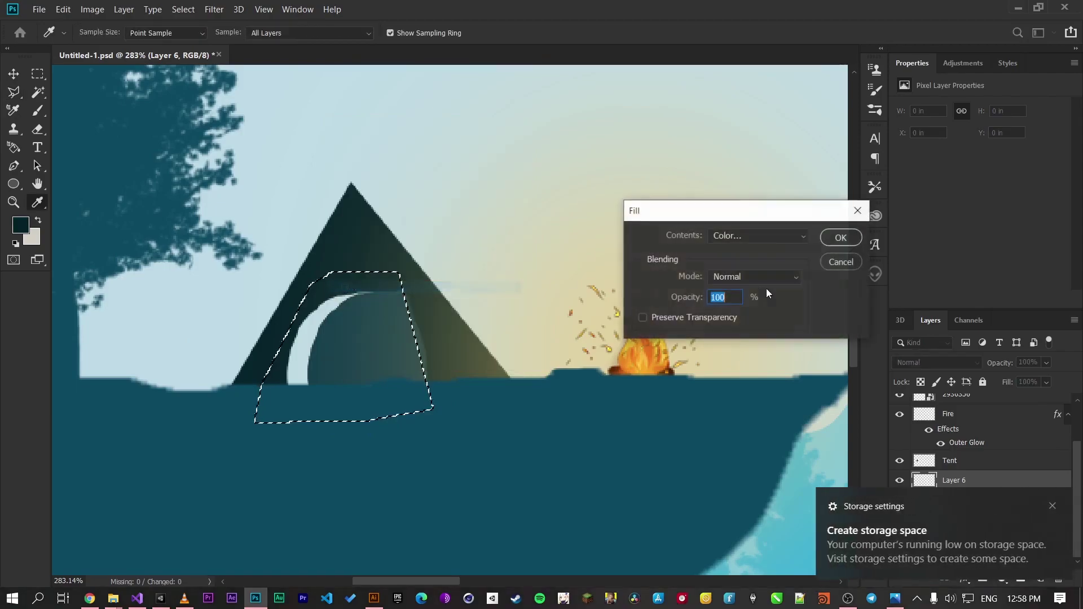
left_click(735, 236)
left_click(741, 251)
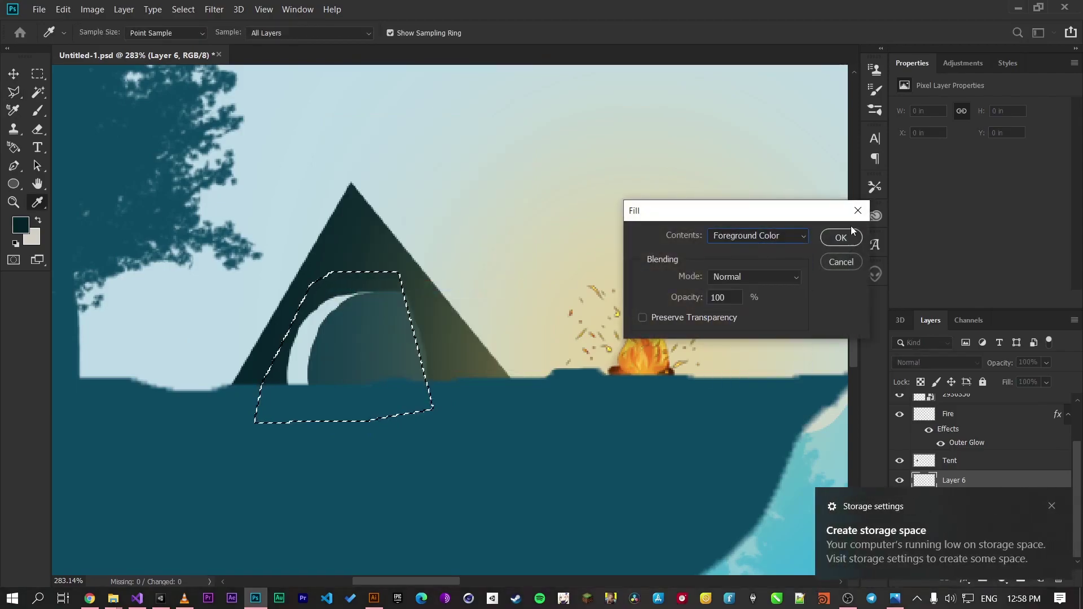
left_click(841, 237)
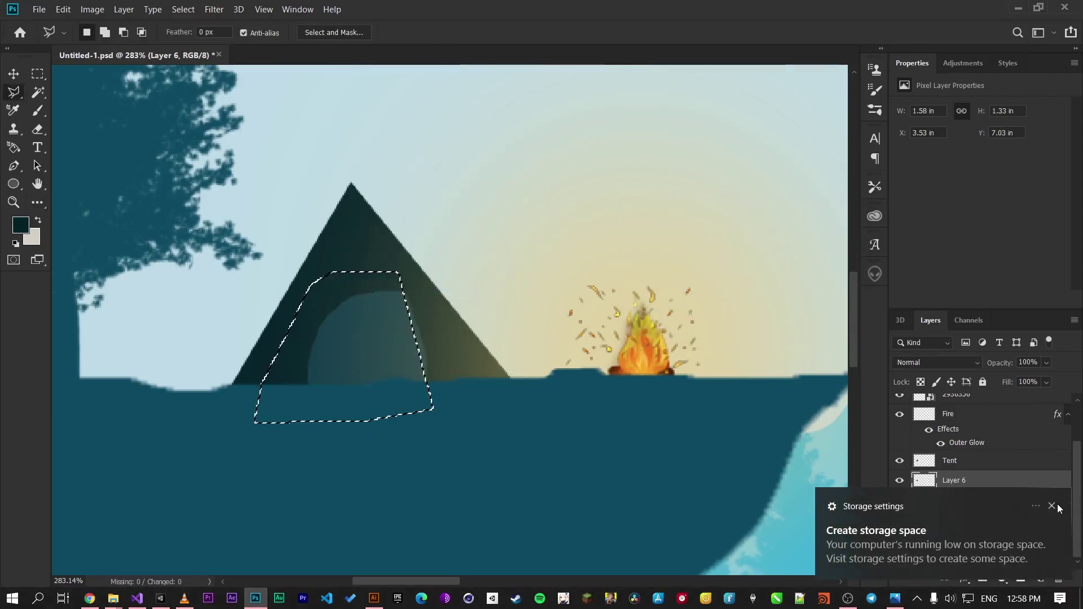
left_click(1052, 506)
key("ctrl+d")
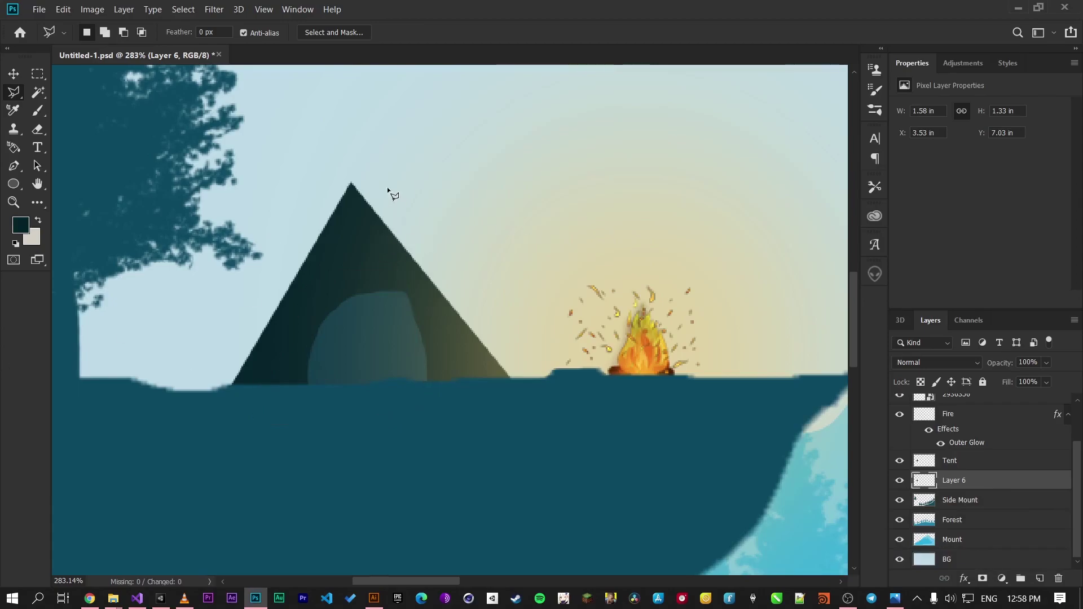
Step: Merge Layer 6 with the Tent layer
scroll(302, 342, "down", 8)
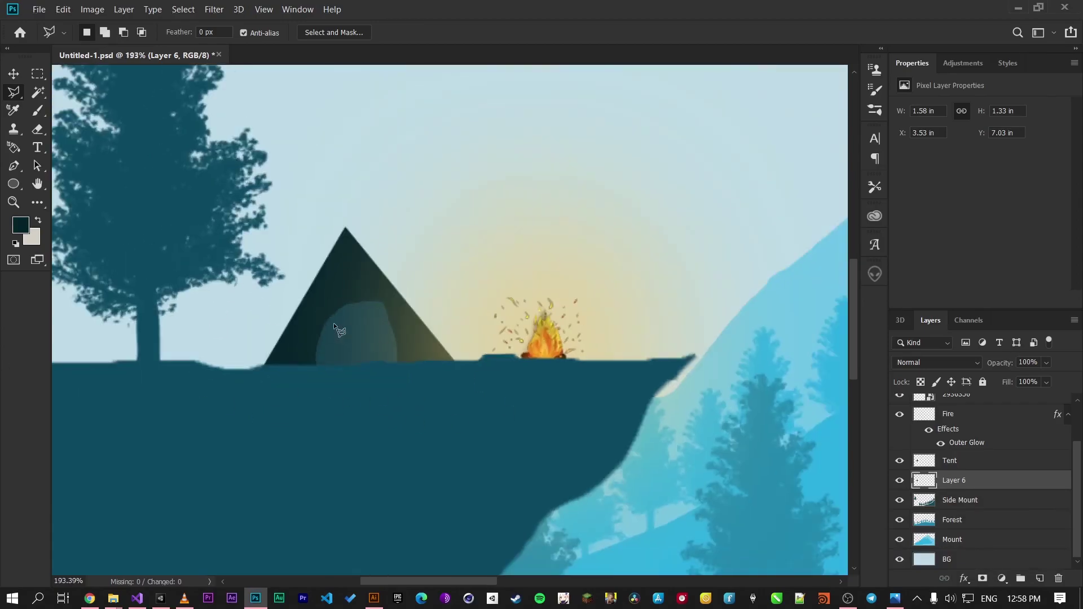
scroll(349, 350, "down", 1)
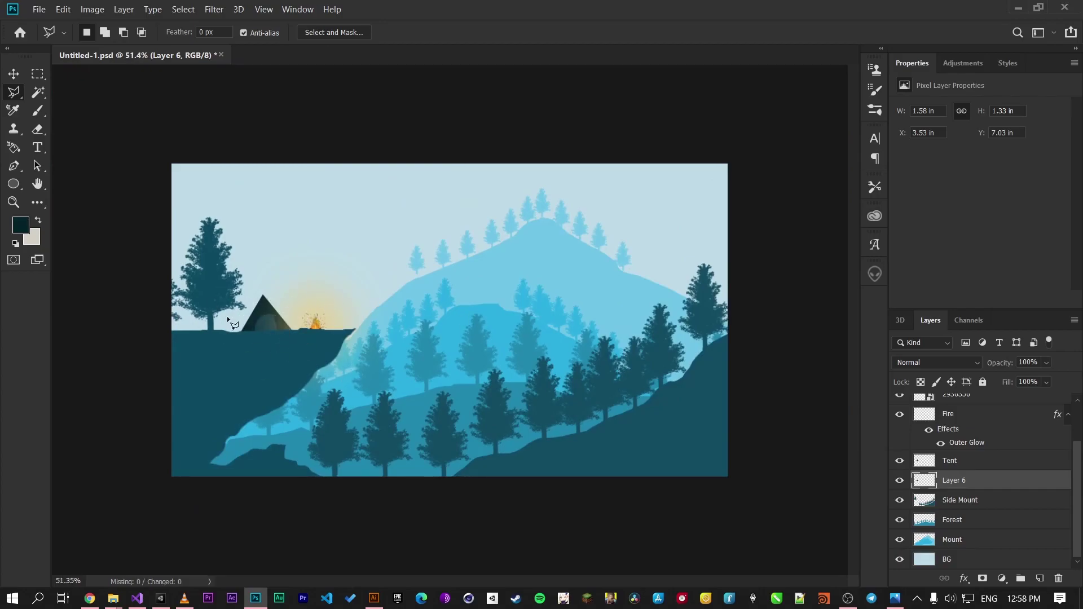
left_click(964, 467, "shift")
right_click(965, 467)
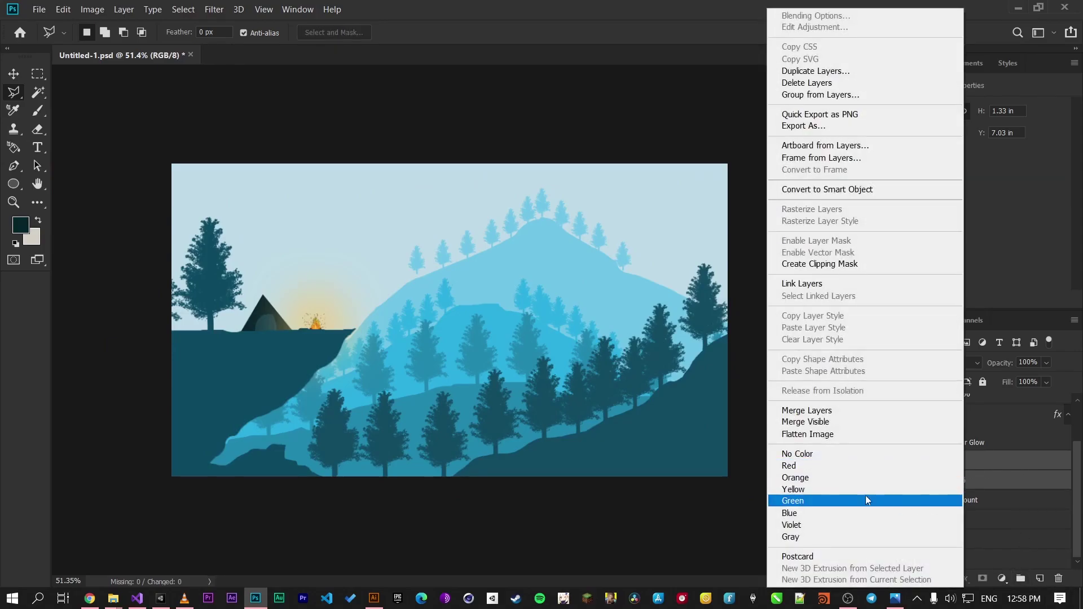
left_click(827, 412)
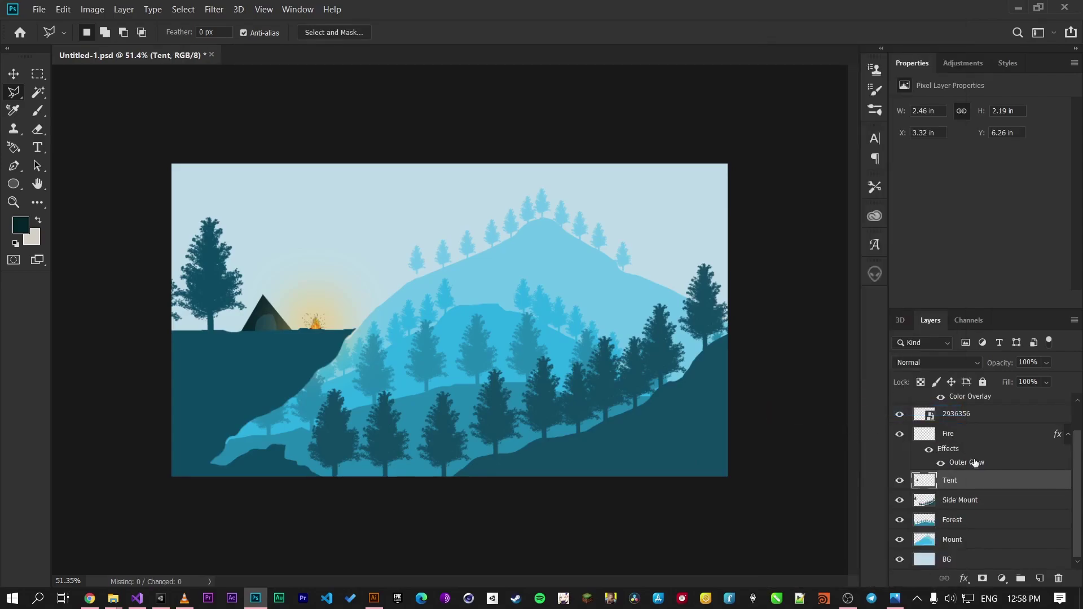
Step: Compare the scene with the Tent, Fire and 2936356 layers hidden and shown
left_click(896, 483)
left_click(896, 483)
left_click(895, 484)
left_click(896, 483)
left_click(895, 483)
left_click(895, 483)
left_click(899, 434)
left_click(899, 435)
left_click(899, 434)
left_click(899, 434)
scroll(941, 452, "up", 2)
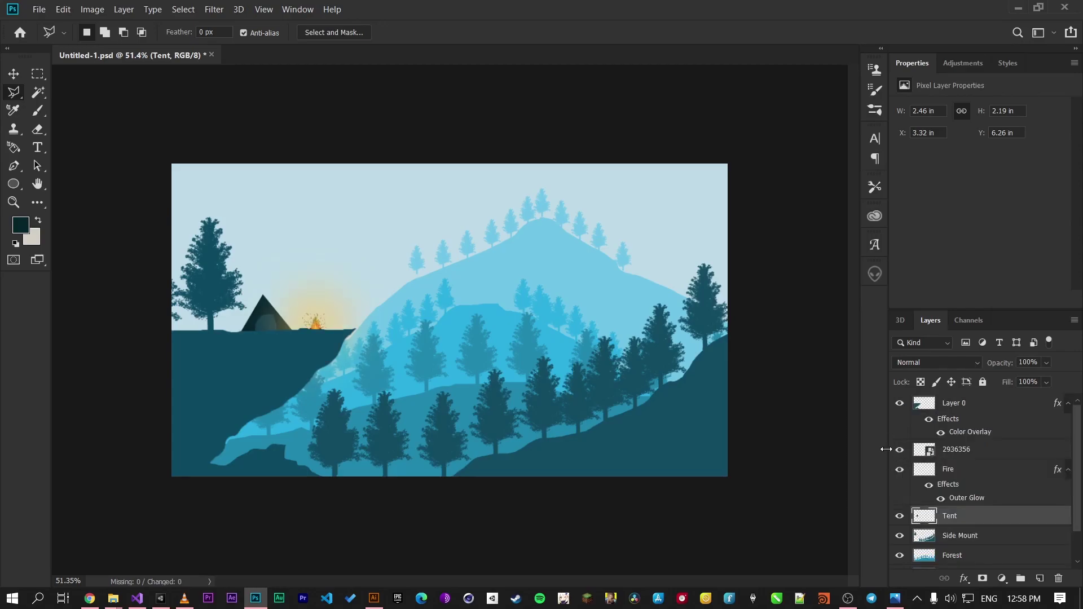
left_click(899, 452)
Step: Rename the top layer, Layer 0, as FG and make the Tent layer active again
double_click(955, 403)
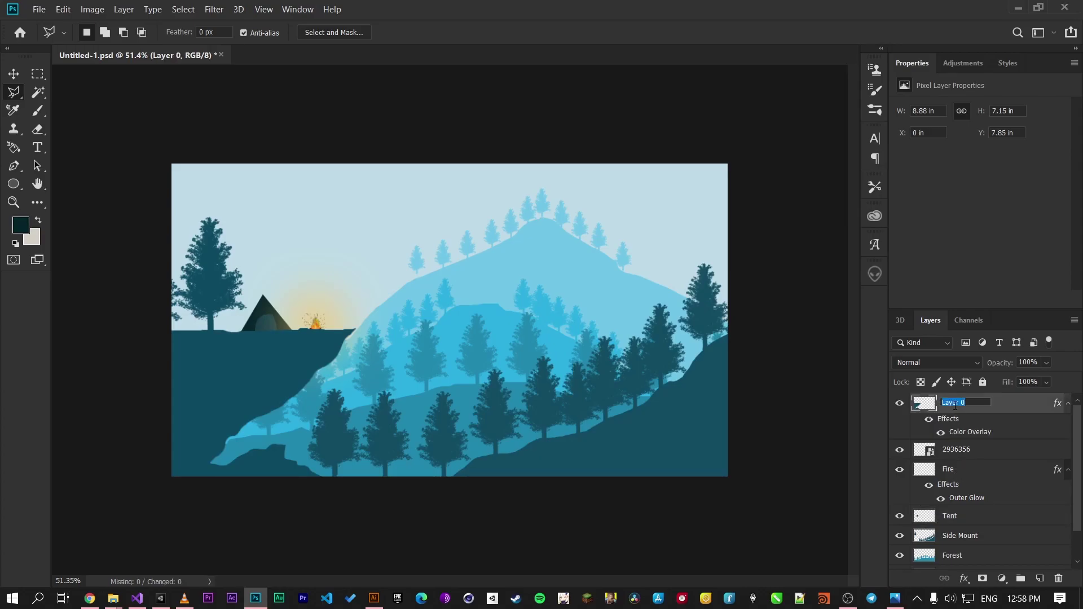
type("FG")
left_click(1037, 522)
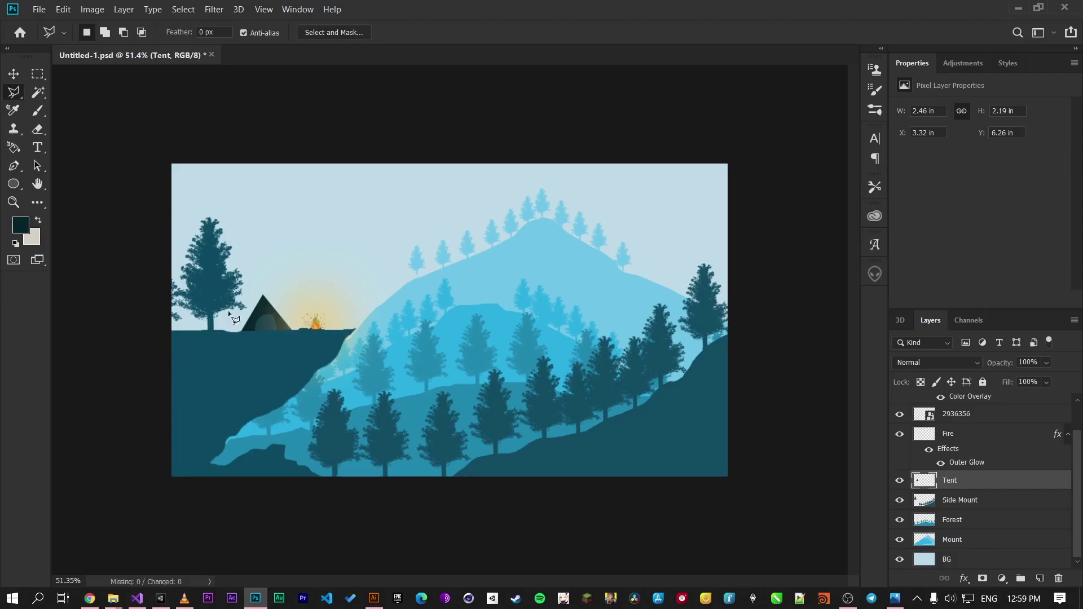
Step: Create a new empty layer and place it between the Forest and Mount layers
scroll(465, 273, "up", 5)
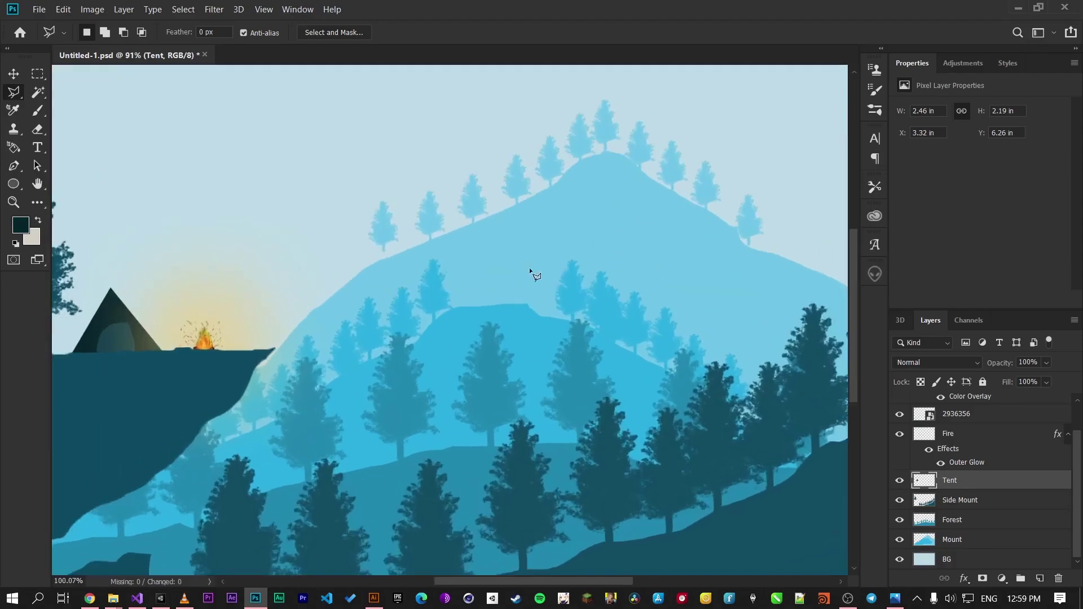
scroll(471, 264, "up", 2)
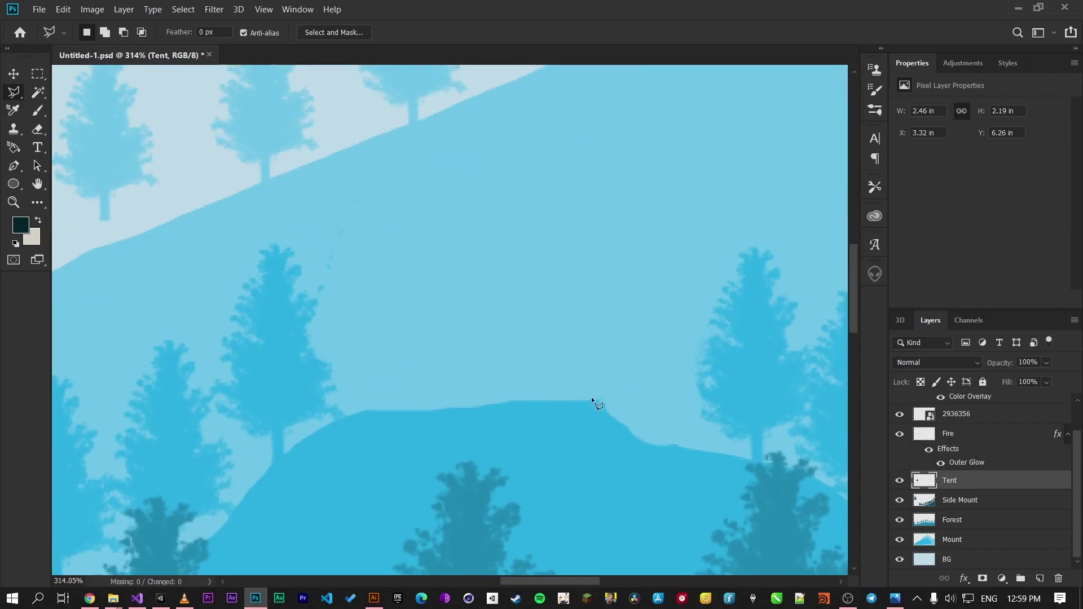
left_click(1039, 579)
left_click_drag(956, 483, 1000, 511)
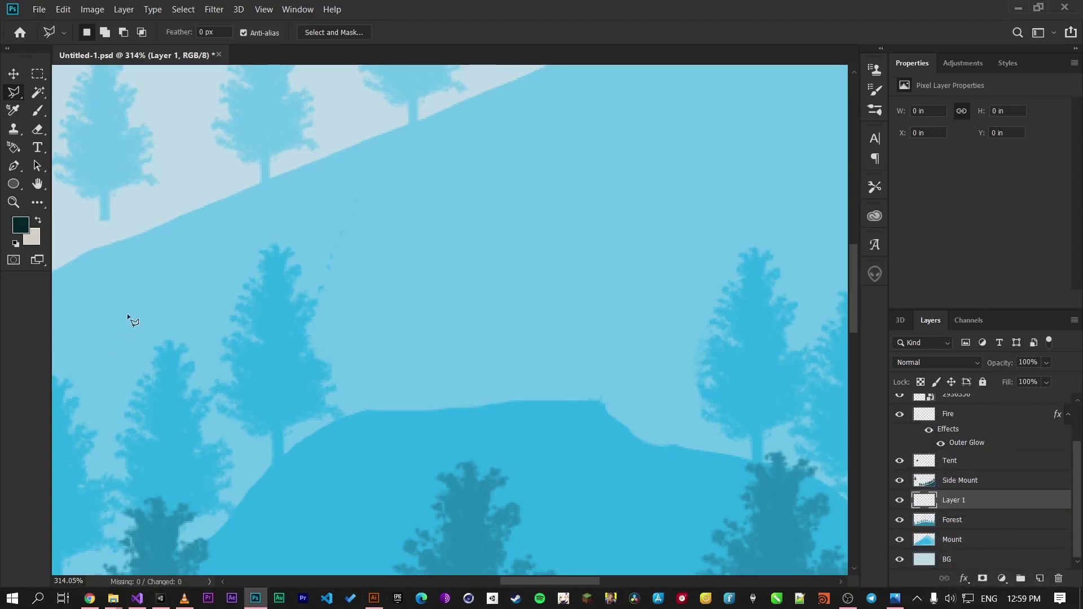
left_click(900, 519)
left_click(900, 519)
left_click_drag(940, 504, 939, 533)
left_click(899, 541)
left_click(899, 541)
left_click(898, 542)
left_click(899, 542)
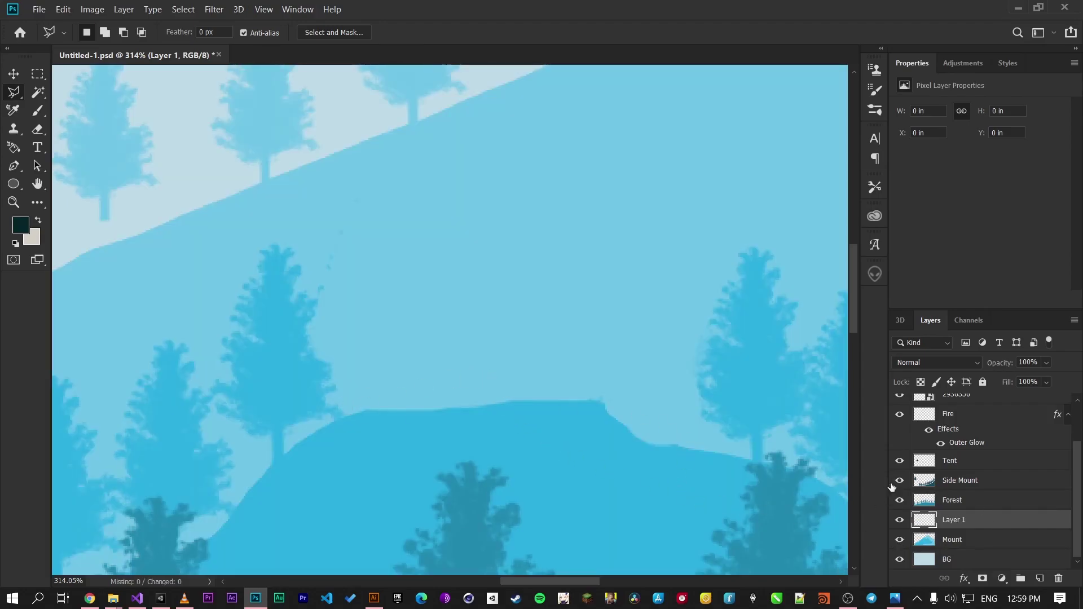
Step: Rename the new layer as House and keep it active
double_click(955, 522)
type("House")
left_click(970, 500)
left_click(993, 519)
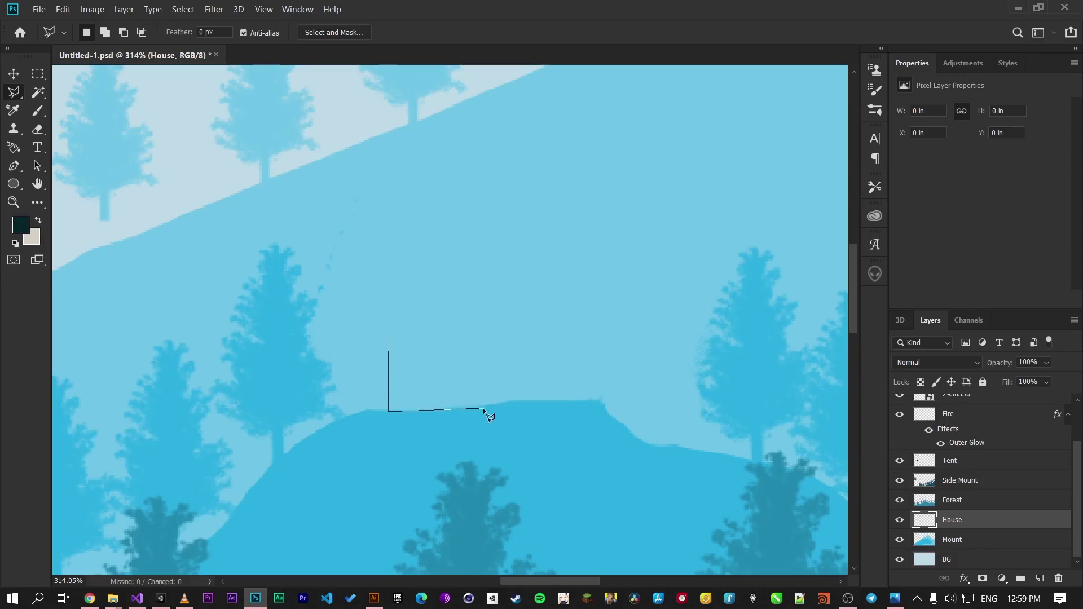
left_click(425, 524)
left_click(466, 444)
left_click(388, 335)
key("ctrl+d")
Step: Draw a closed four-sided Polygonal Lasso selection straddling the flat hilltop edge, extending down into the hill
left_click(900, 540)
left_click(900, 541)
left_click(901, 541)
left_click(900, 541)
left_click(401, 356)
left_click(431, 449)
left_click(503, 440)
left_click(505, 351)
left_click(401, 354)
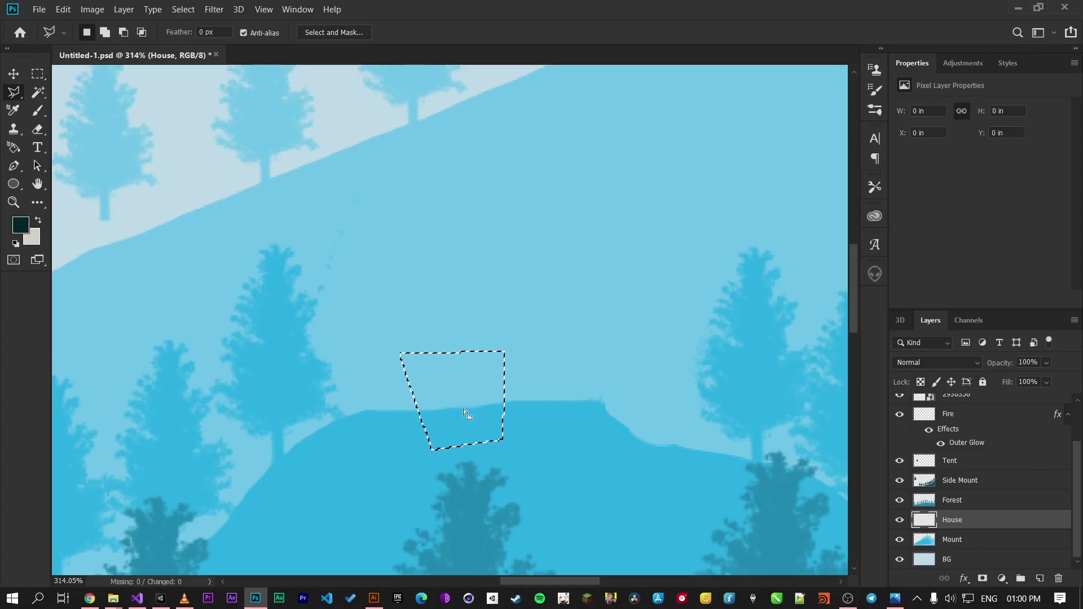
Step: Fill the four-sided selection on the House layer with the foreground color and deselect
scroll(940, 458, "up", 2)
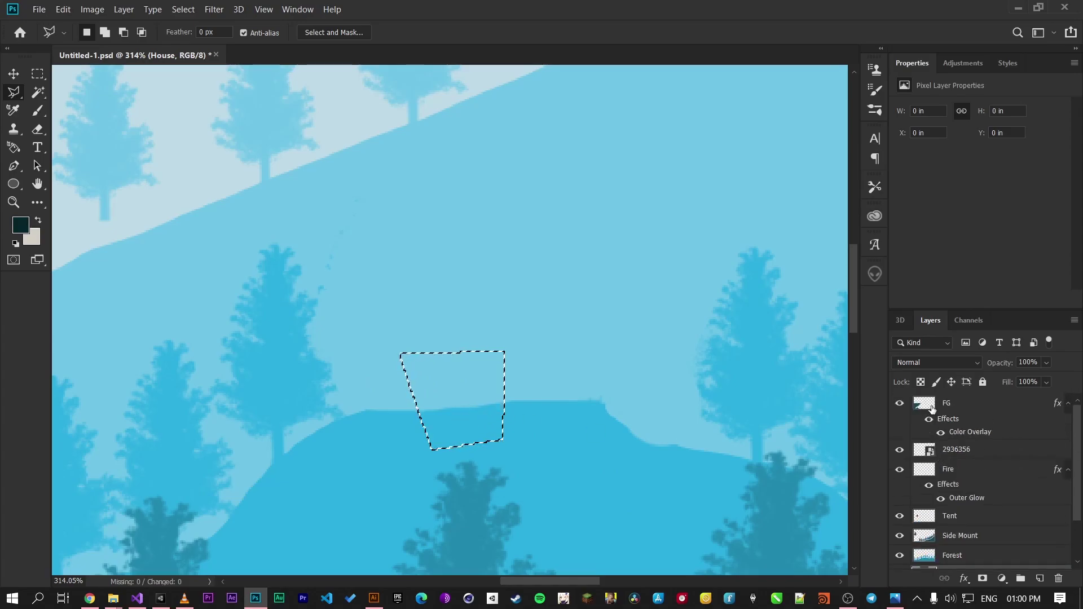
scroll(262, 394, "down", 5)
scroll(208, 404, "up", 2)
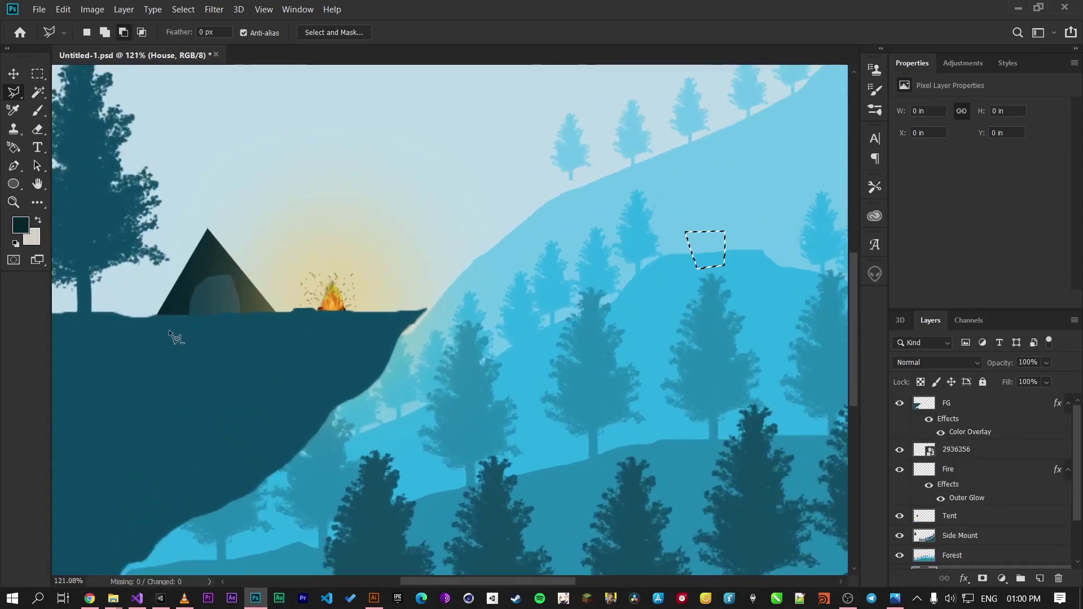
scroll(179, 314, "up", 1)
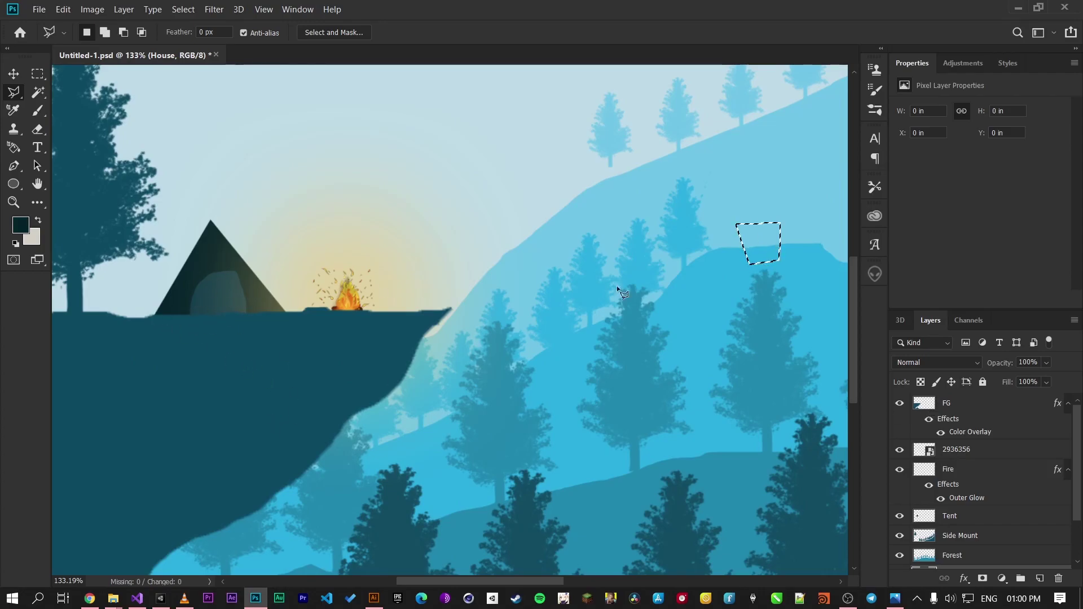
scroll(814, 207, "up", 8)
scroll(748, 322, "down", 3)
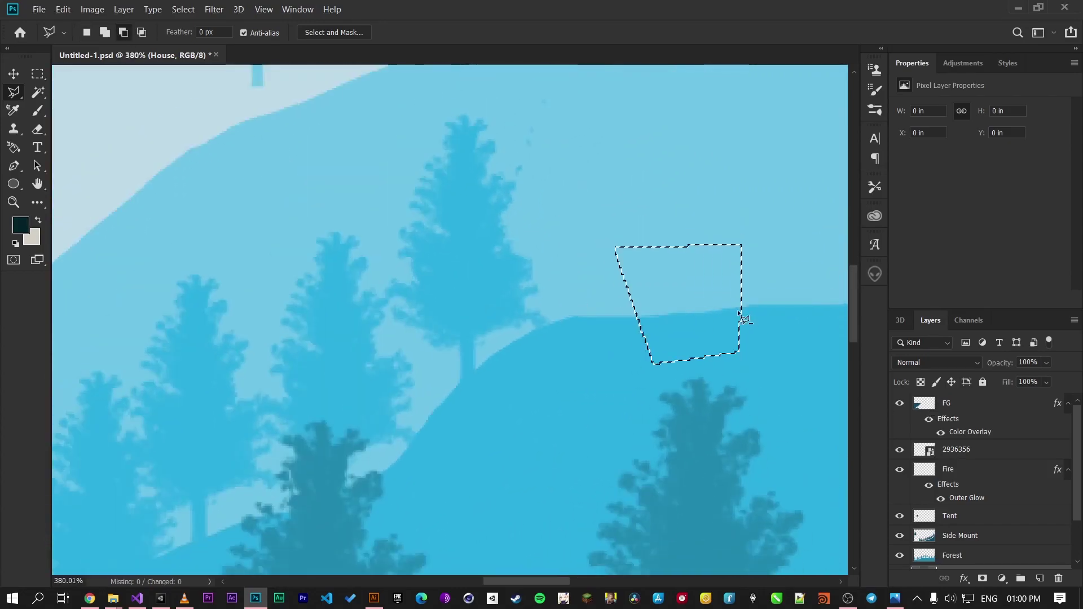
right_click(650, 268)
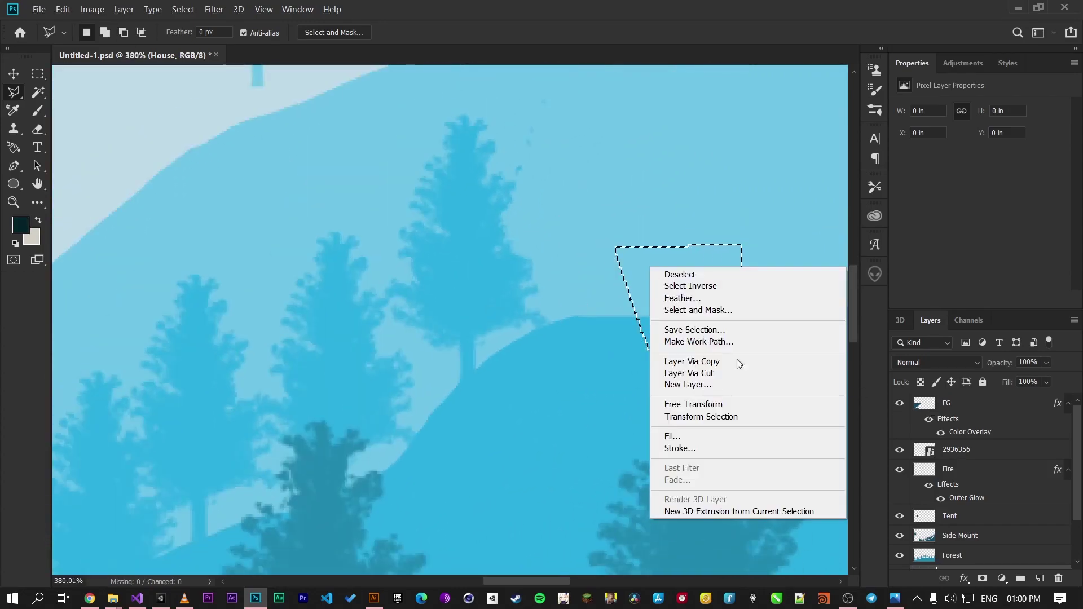
left_click(688, 438)
left_click(841, 237)
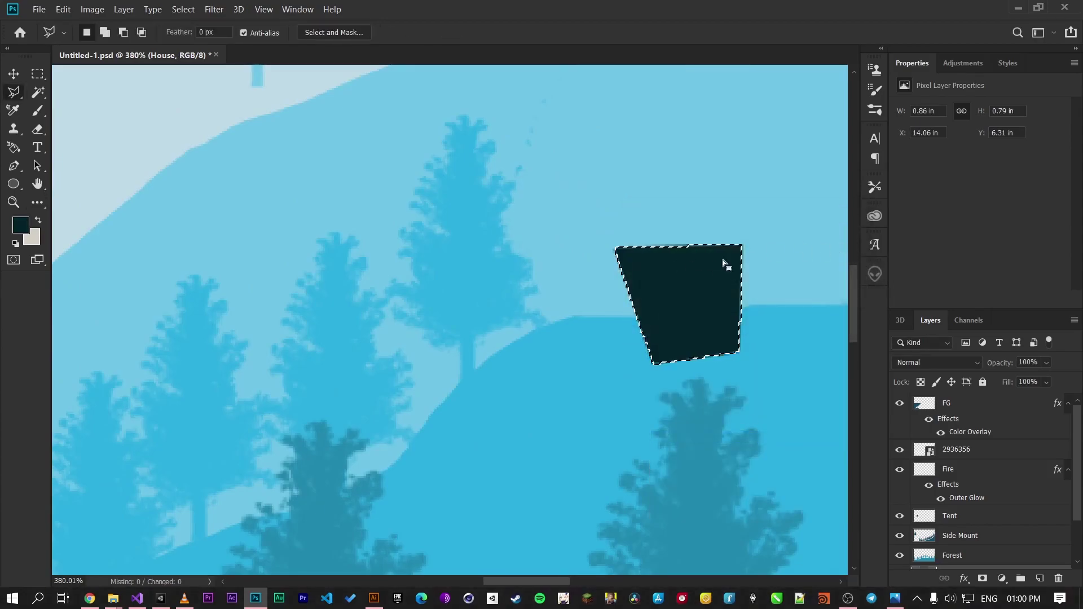
key("v")
key("ctrl+d")
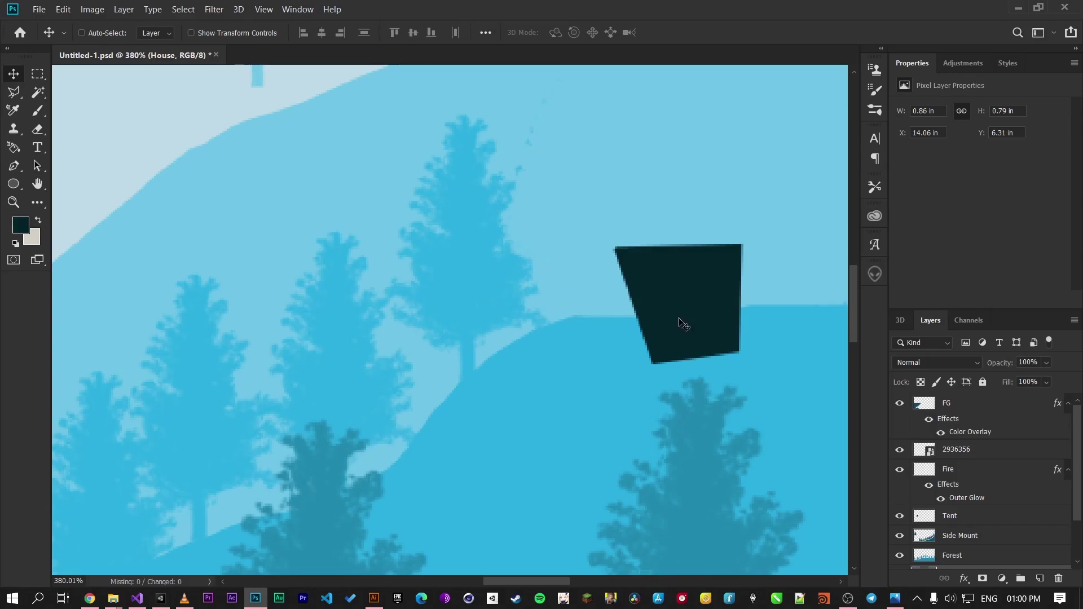
Step: Try placing the House layer below Mount, then undo back to before the fill and deselect
scroll(996, 508, "down", 1)
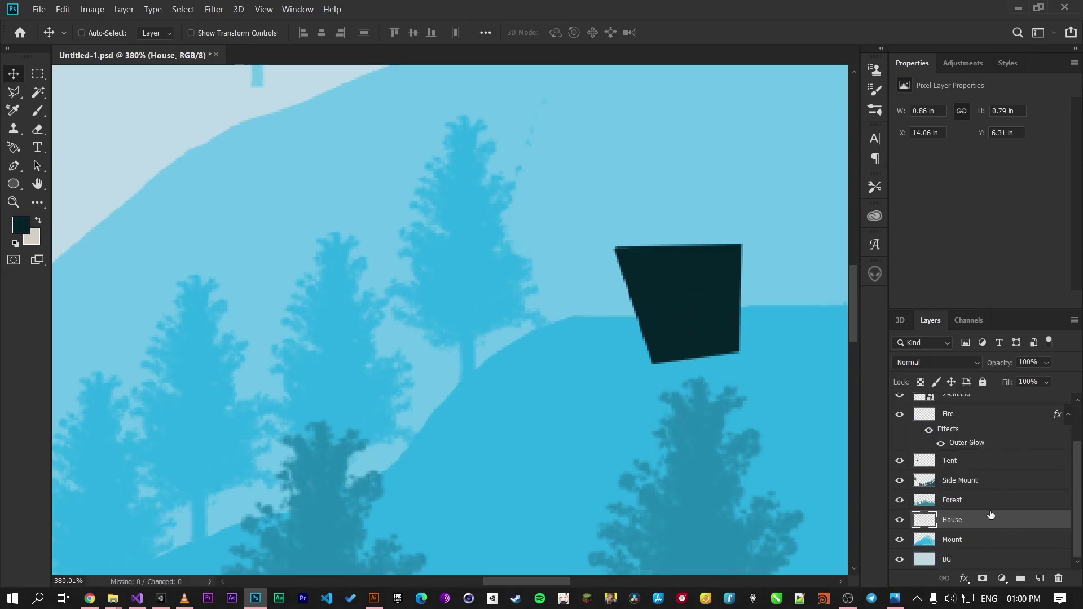
left_click_drag(951, 519, 952, 549)
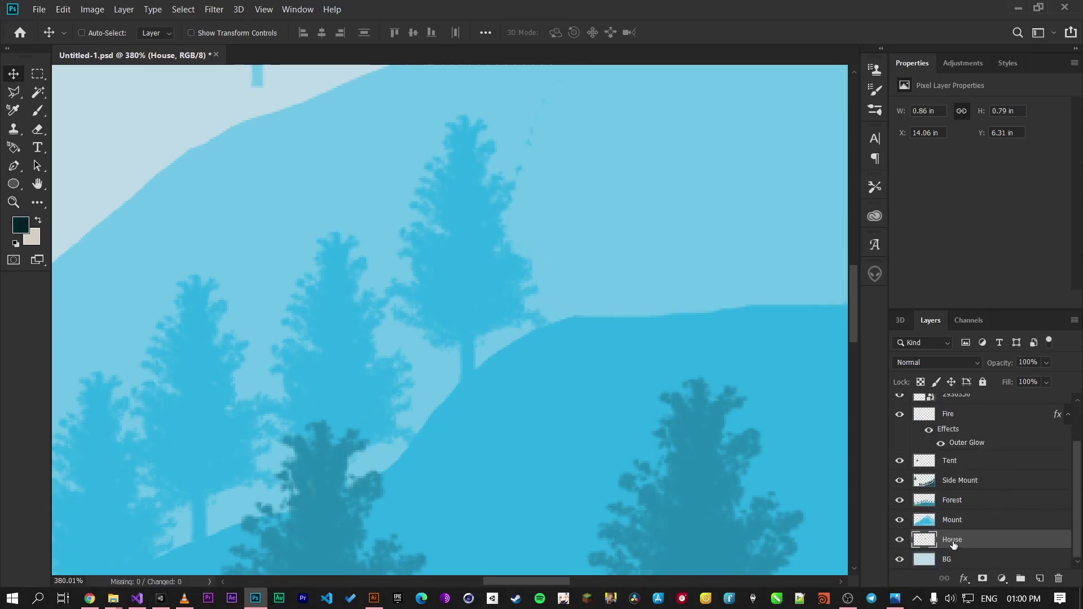
key("ctrl")
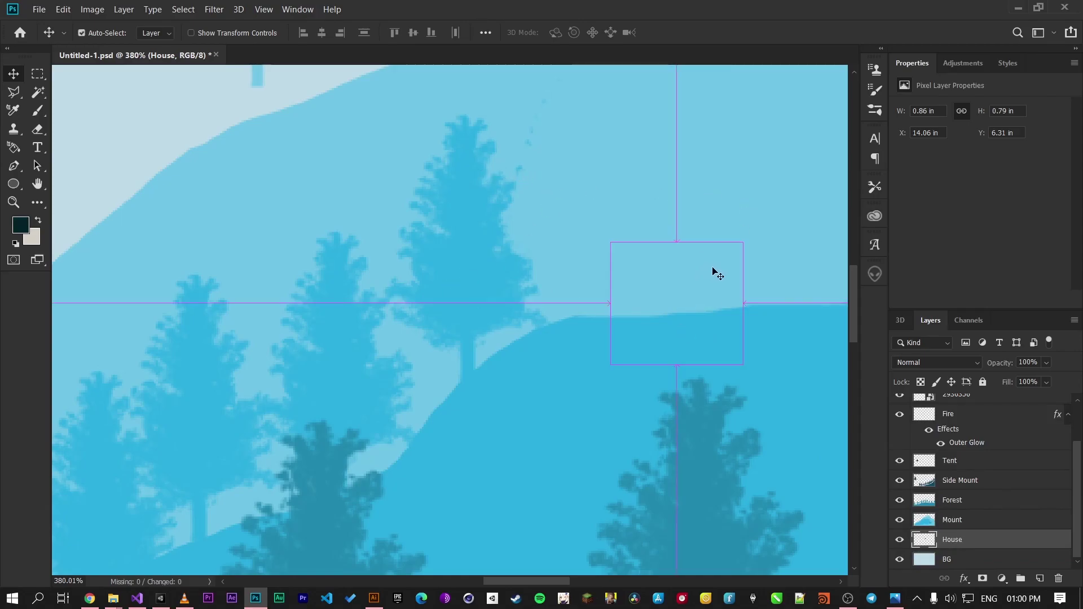
key("ctrl+z")
key("ctrl+z")
key("ctrl+z")
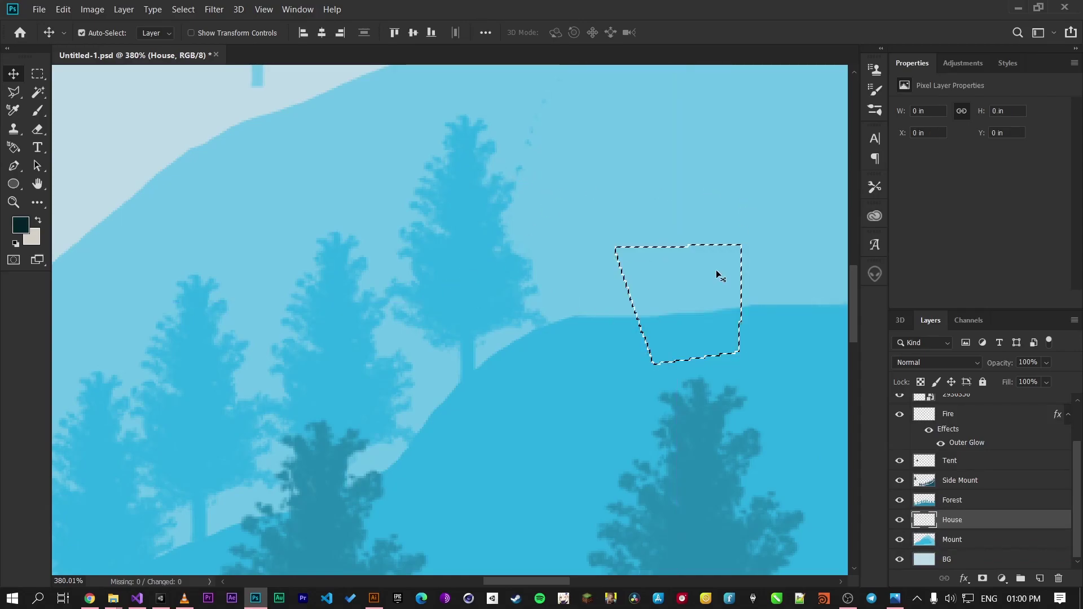
key("ctrl+d")
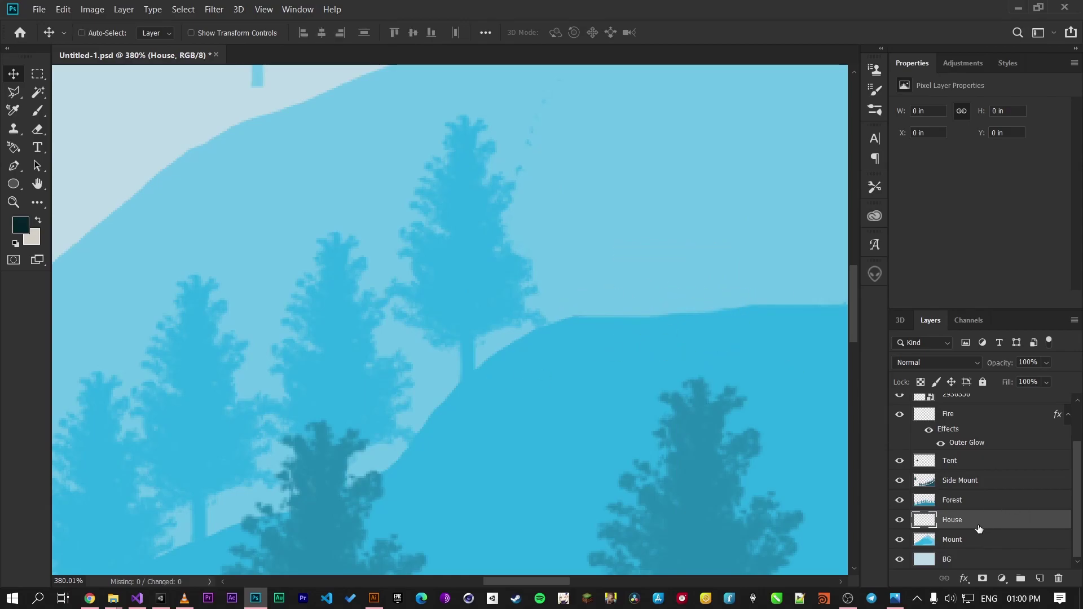
Step: Draw a closed rectangular Polygonal Lasso selection about 0.53 by 0.38 in, resting on the flat hilltop, for the house walls
left_click(900, 540)
left_click(900, 540)
left_click(900, 540)
left_click(900, 540)
left_click(900, 540)
left_click(899, 545)
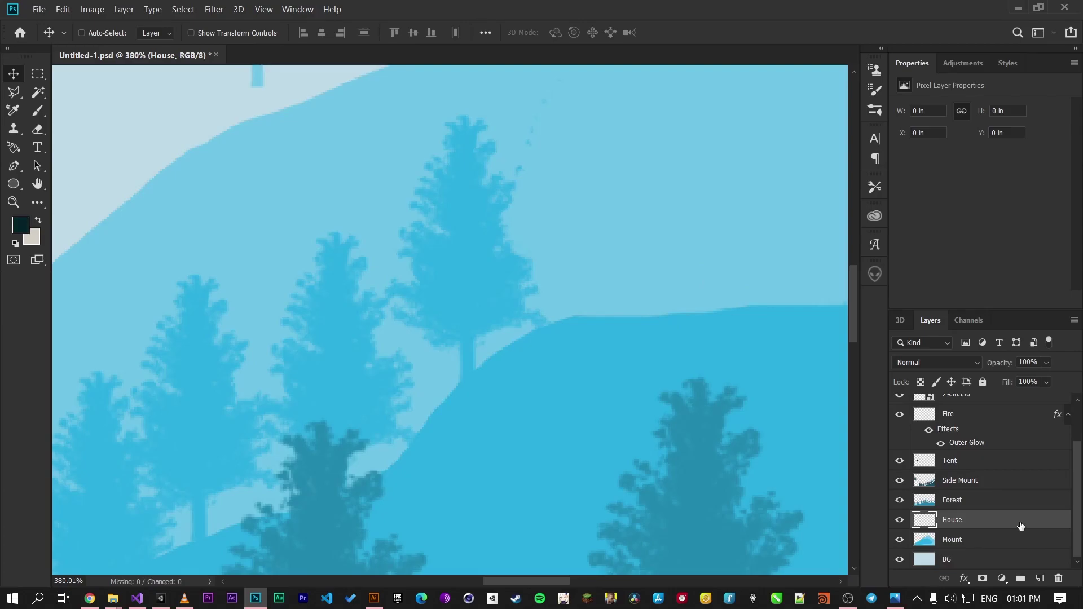
left_click(14, 92)
scroll(640, 261, "right", 5)
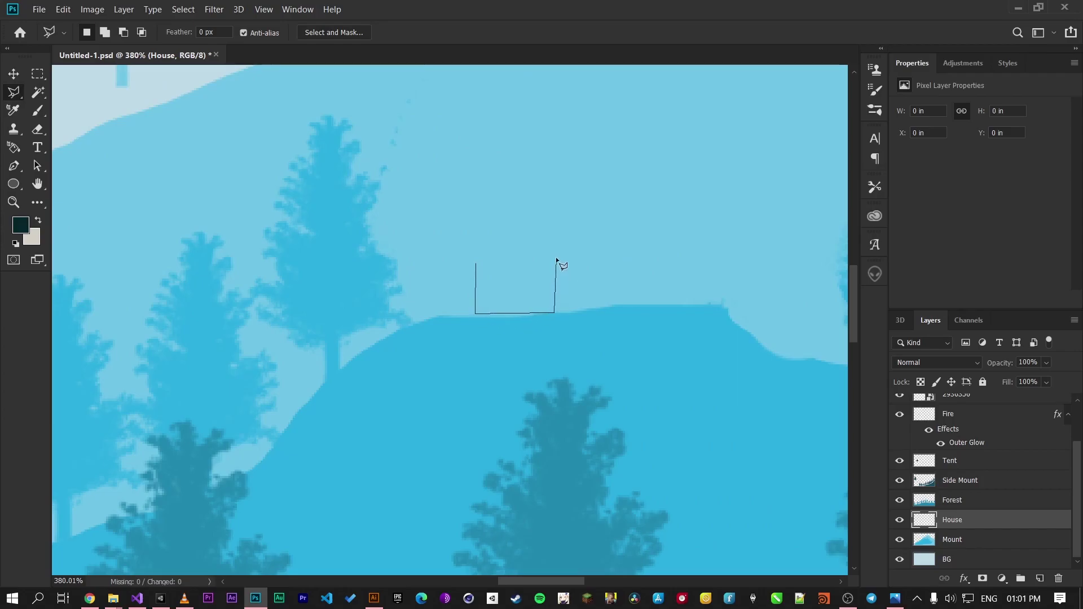
left_click(475, 262)
Step: Fill the rectangular selection on the House layer with a custom blue, #279eca, sampled from the hill and darkened
scroll(564, 280, "down", 5)
scroll(579, 298, "down", 2)
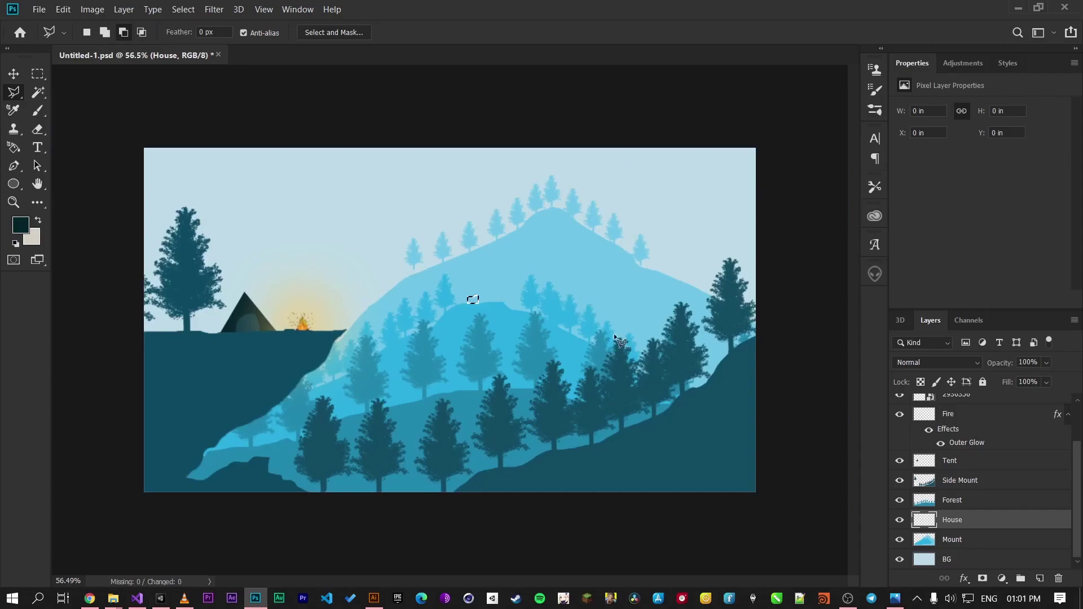
scroll(480, 295, "up", 3)
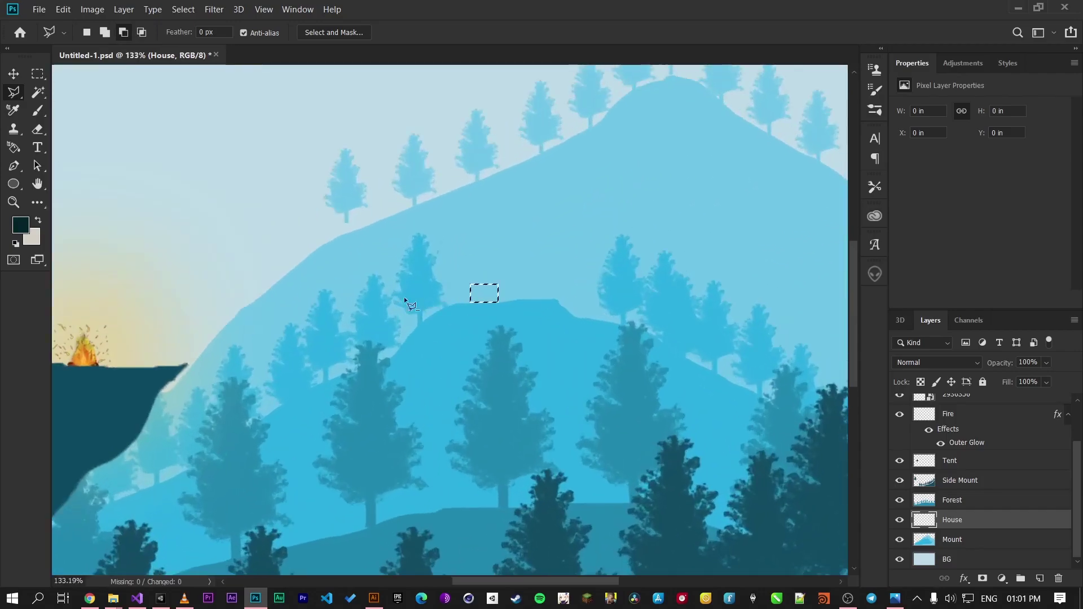
scroll(87, 326, "down", 4)
scroll(165, 307, "up", 2)
scroll(550, 296, "up", 10)
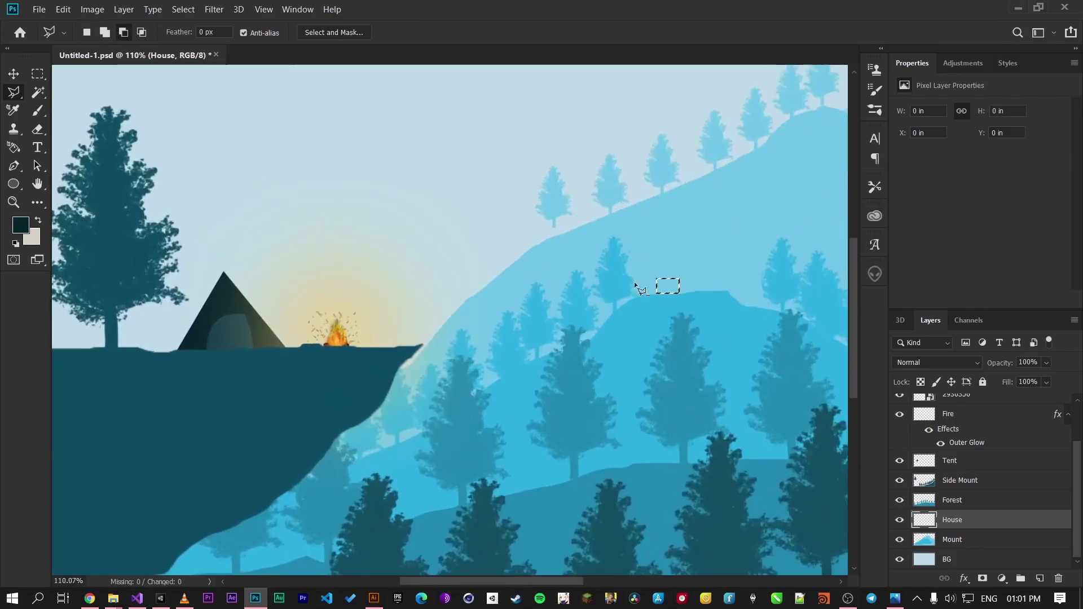
scroll(513, 270, "up", 1)
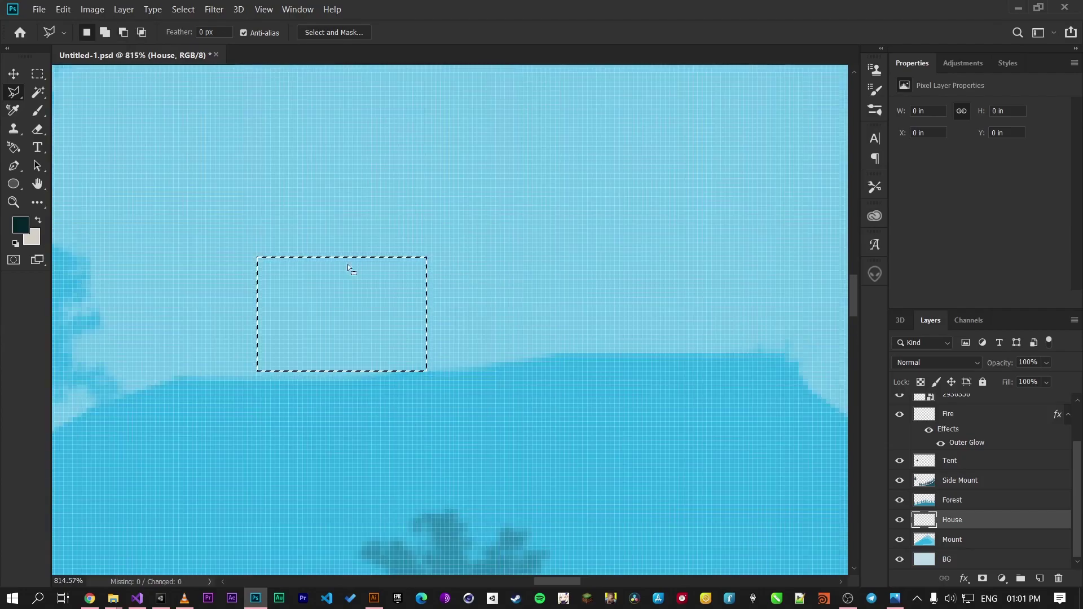
right_click(351, 314)
left_click(398, 484)
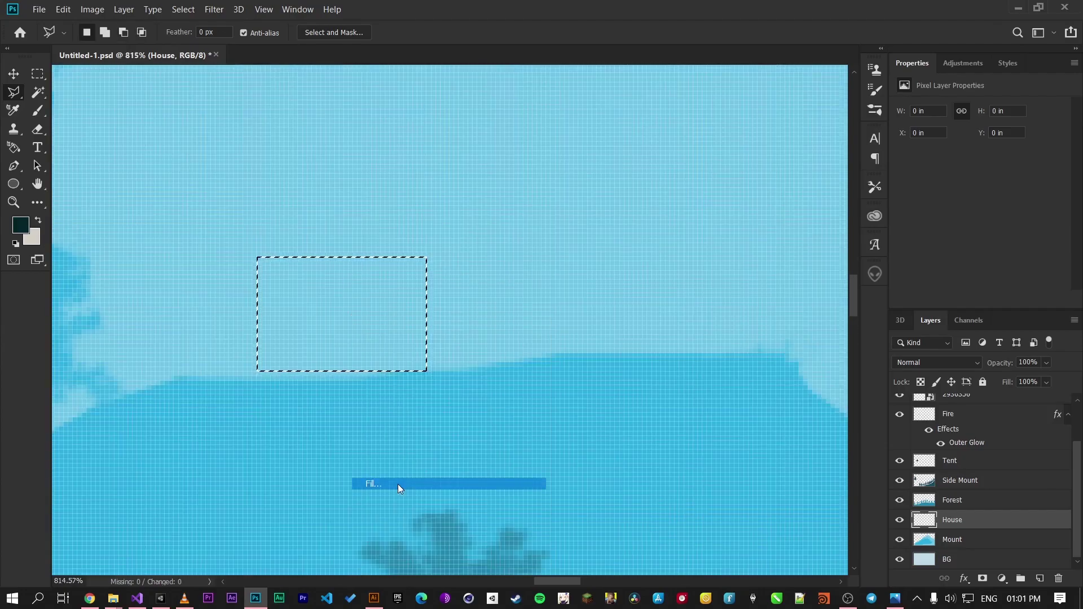
left_click(784, 236)
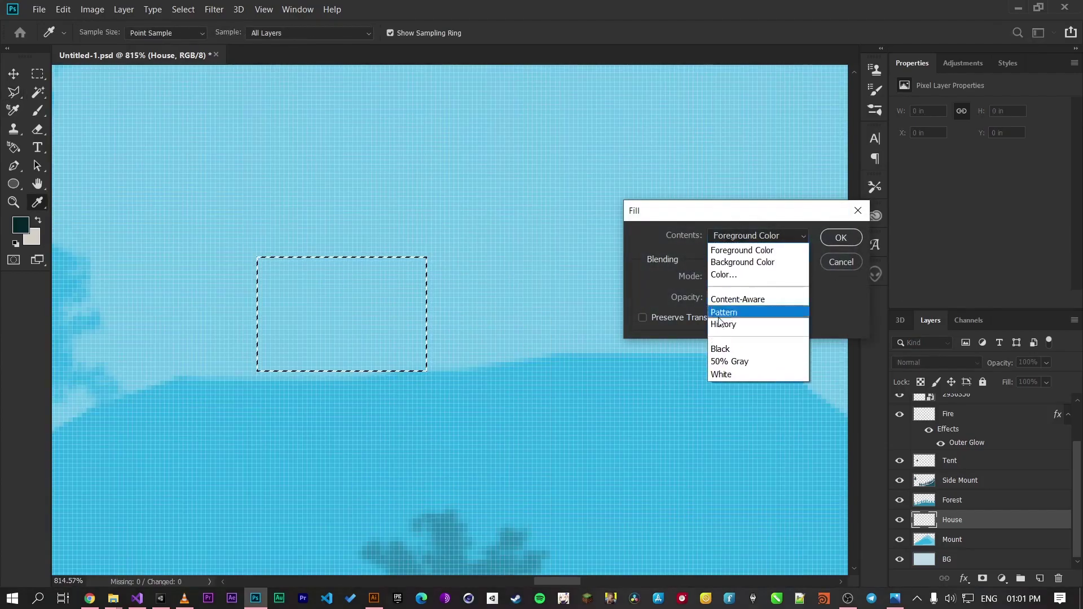
left_click(724, 275)
left_click(560, 384)
left_click_drag(876, 212, 871, 222)
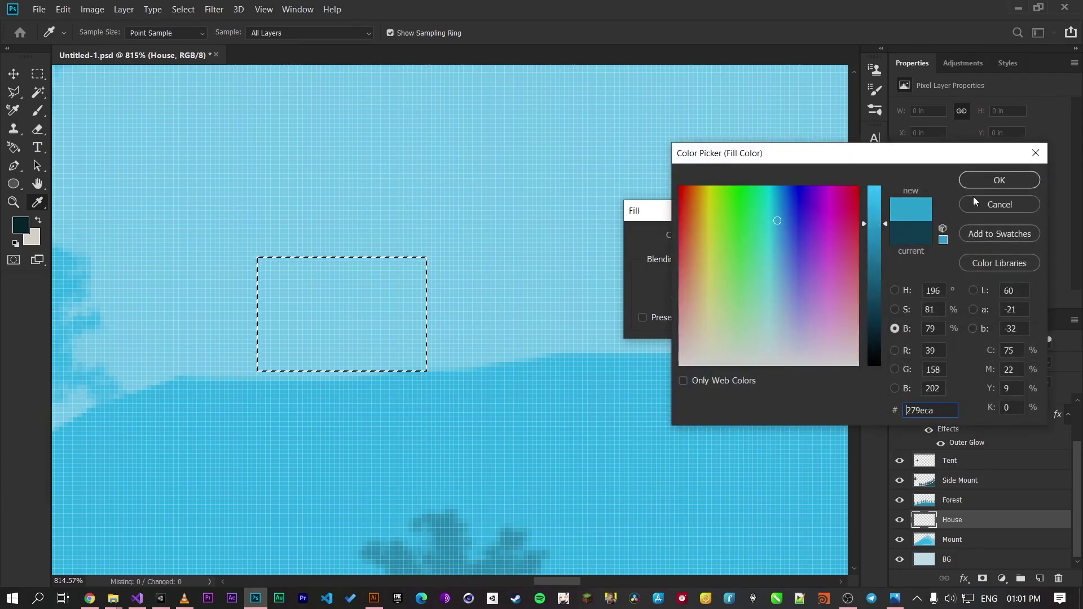
left_click(999, 180)
left_click(836, 238)
key("l")
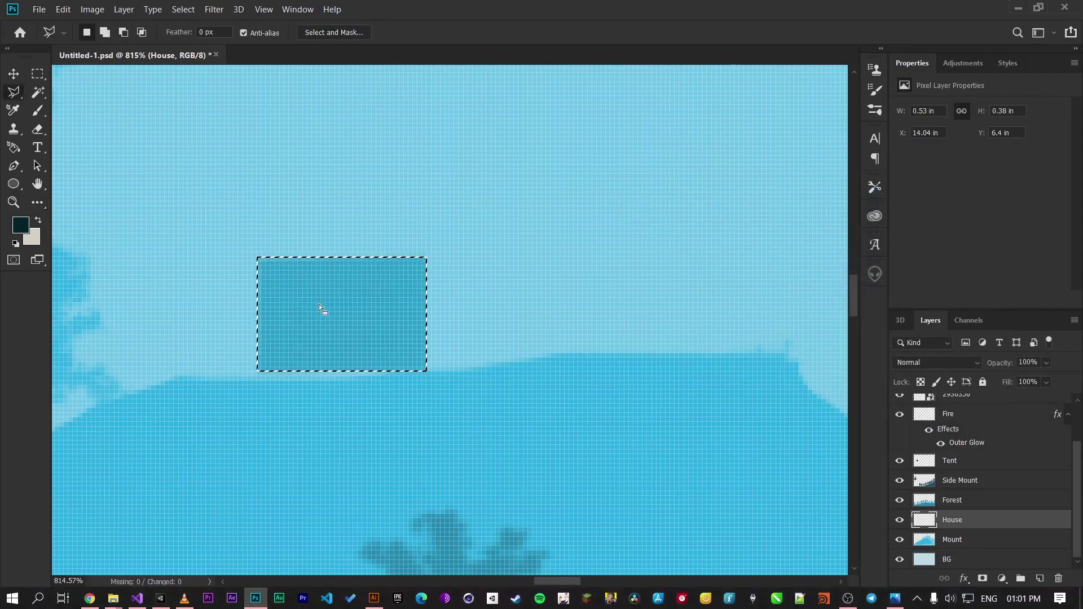
Step: Draw a closed triangular Polygonal Lasso selection for the roof, spanning the top edge of the blue house rectangle
scroll(319, 304, "down", 6)
scroll(319, 306, "up", 2)
scroll(311, 314, "up", 4)
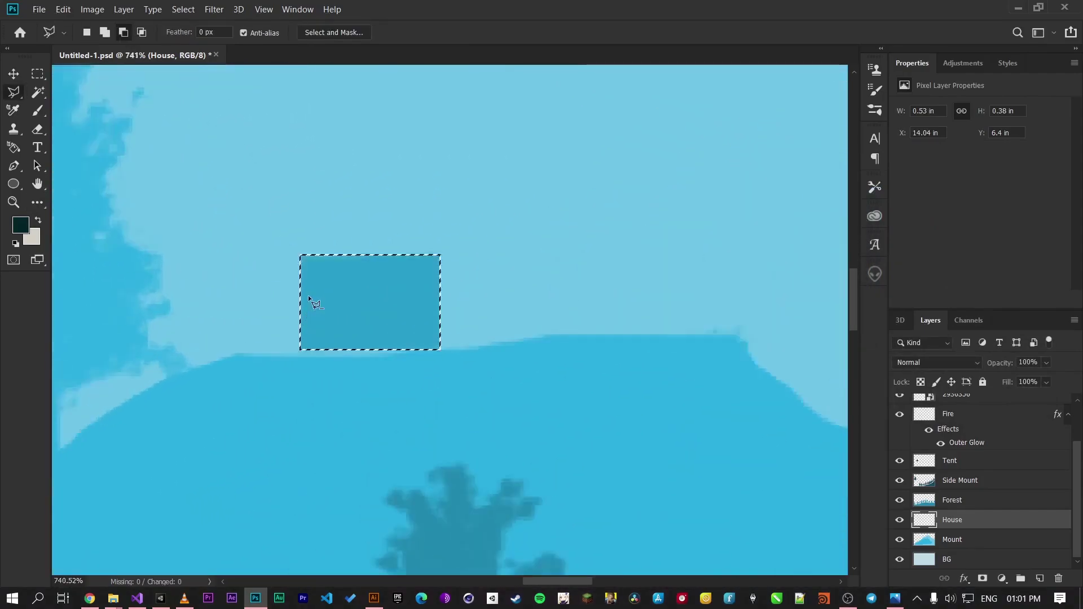
left_click(297, 246)
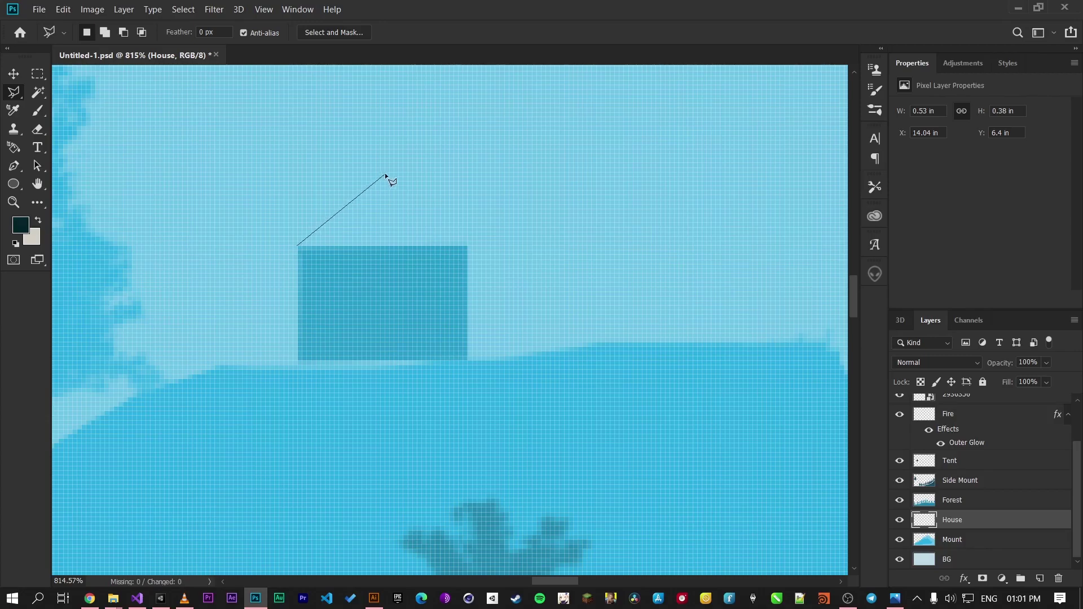
left_click(468, 246)
left_click(332, 246)
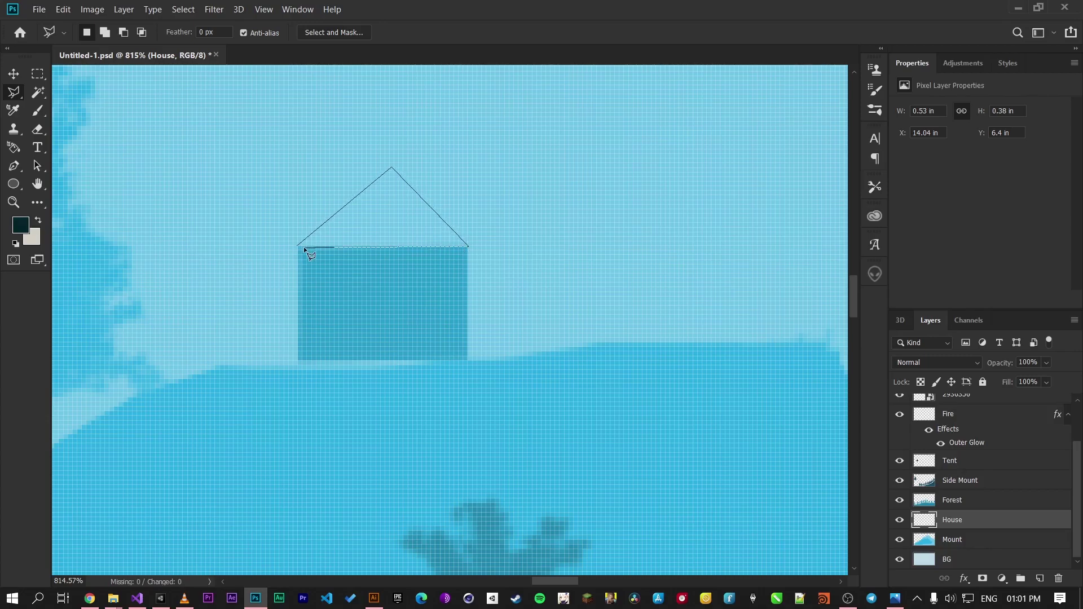
left_click(299, 248)
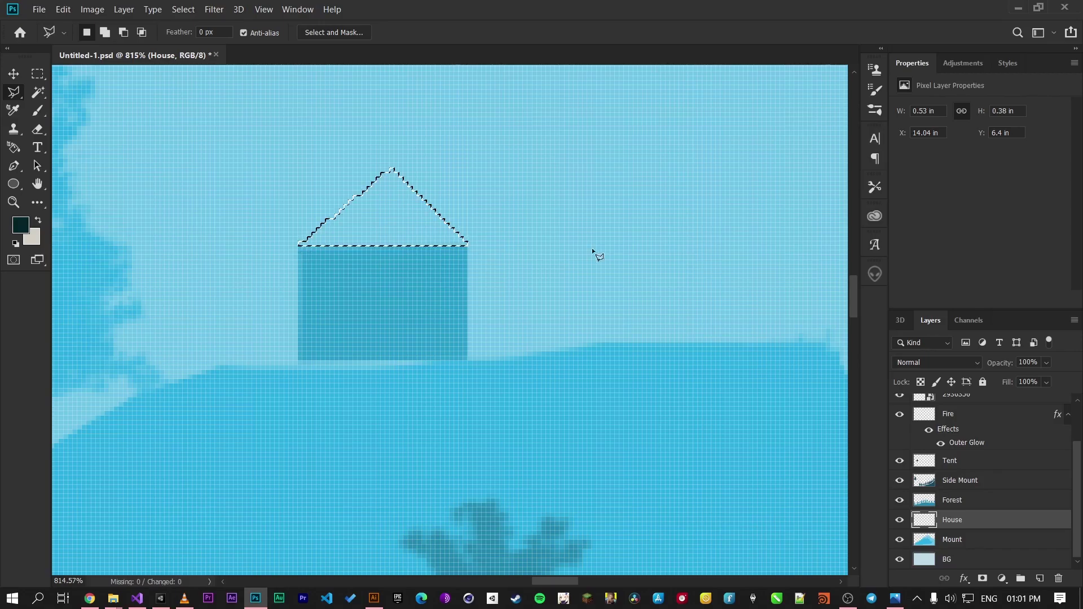
Step: Fill the triangular roof selection on the House layer with the same blue as the walls and deselect it
right_click(406, 230)
left_click(451, 399)
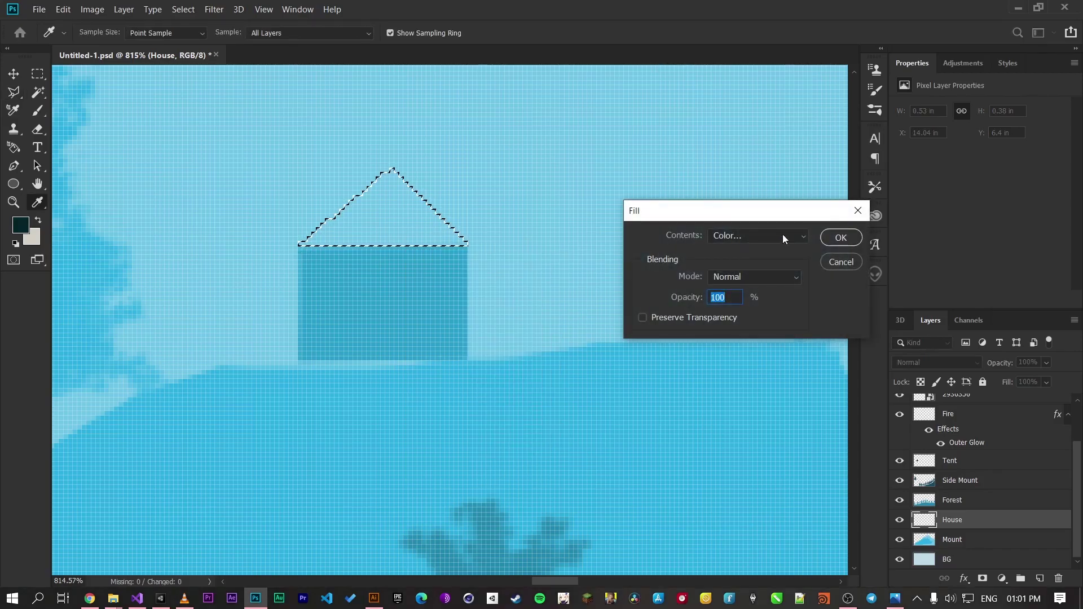
left_click(831, 237)
key("ctrl+d")
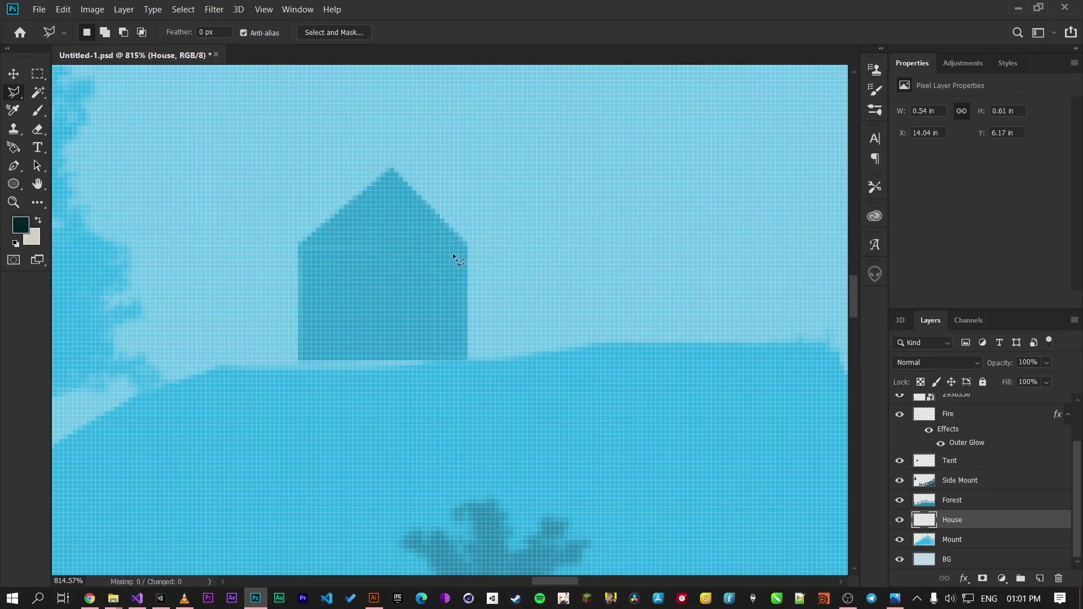
Step: Draw a closed rectangular Polygonal Lasso selection about 0.31 by 0.17 in, centred in the house walls, for a window
scroll(390, 265, "up", 10)
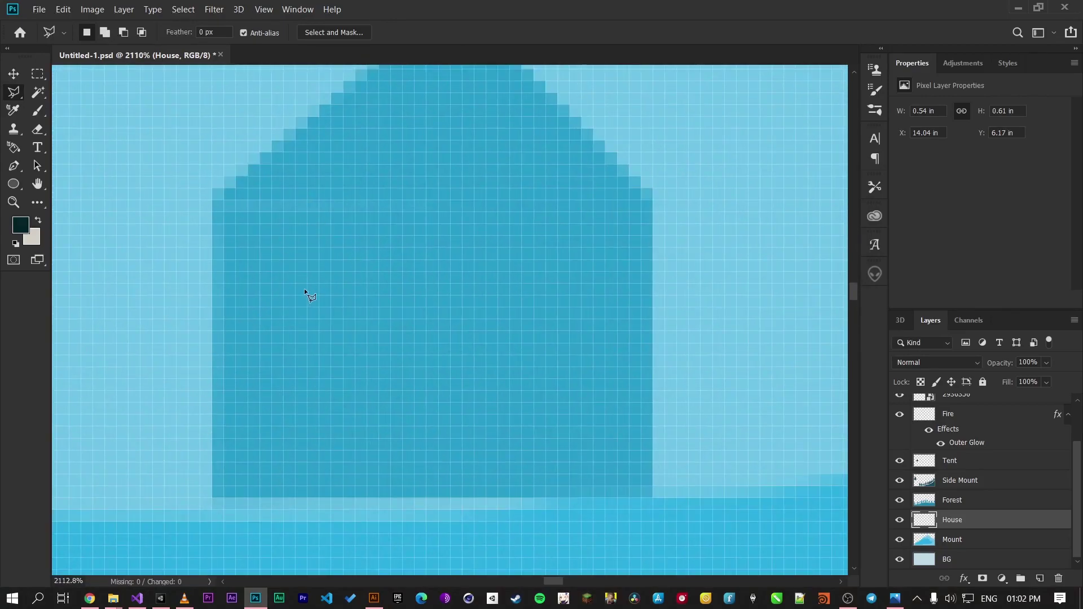
left_click(306, 274)
left_click(307, 402)
left_click(560, 402)
left_click(560, 271)
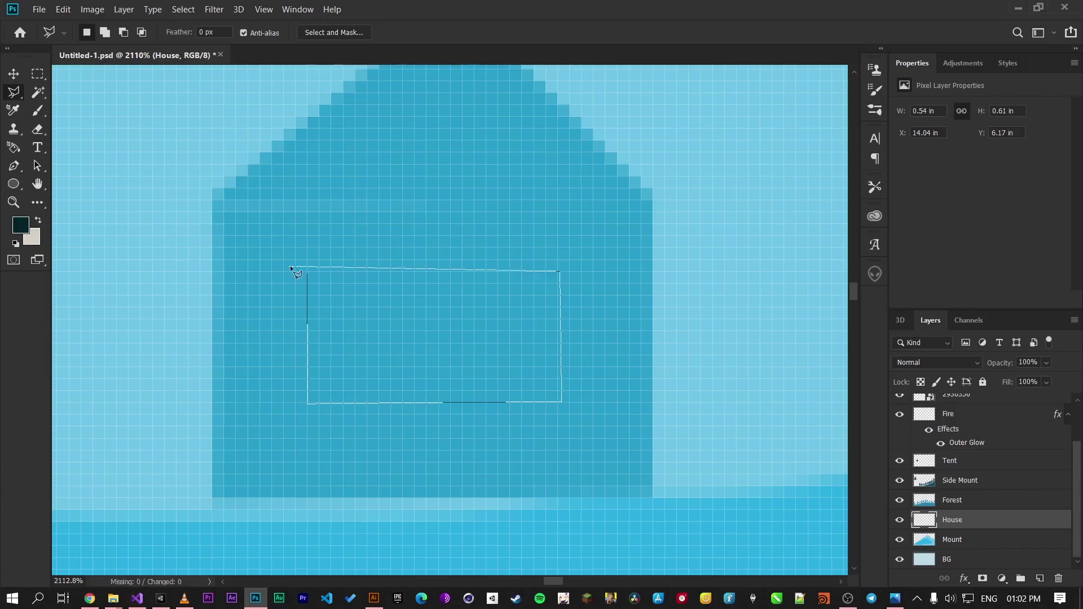
left_click(308, 271)
scroll(569, 297, "down", 5)
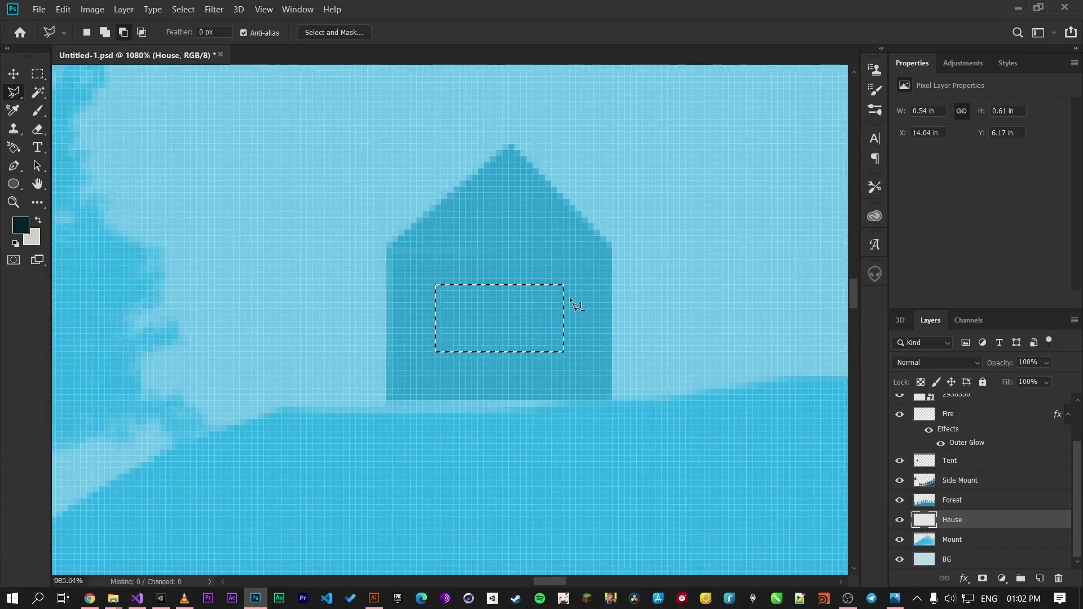
scroll(578, 313, "up", 5)
right_click(370, 344)
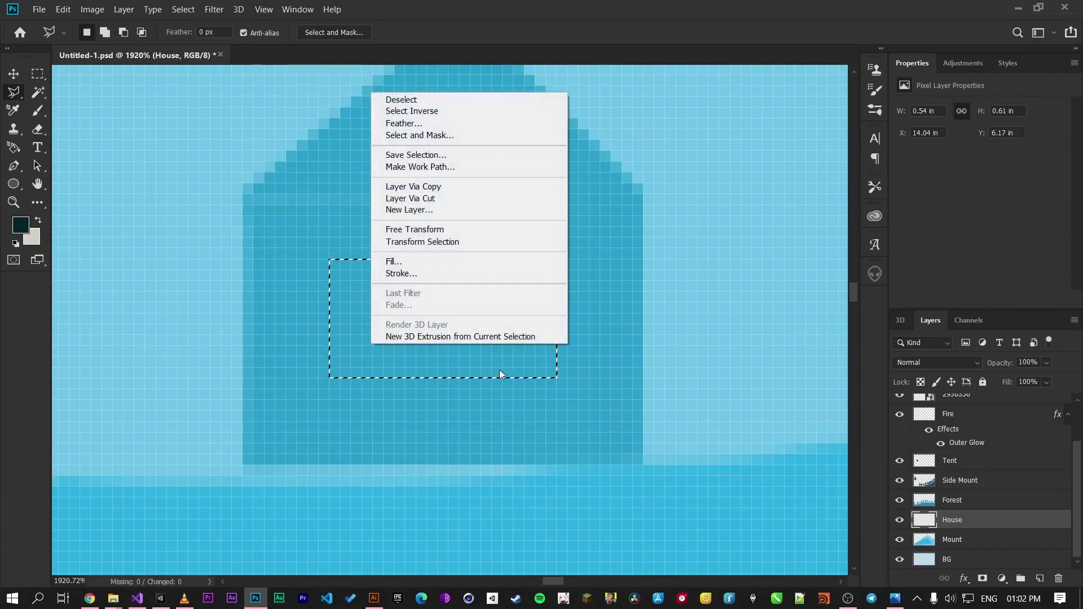
left_click(472, 260)
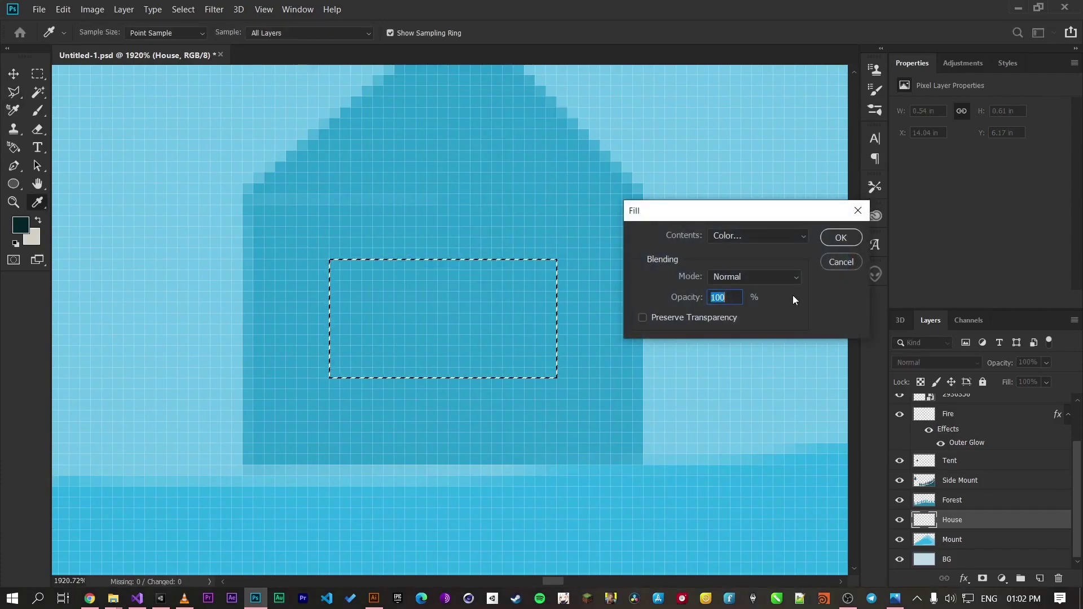
left_click(825, 262)
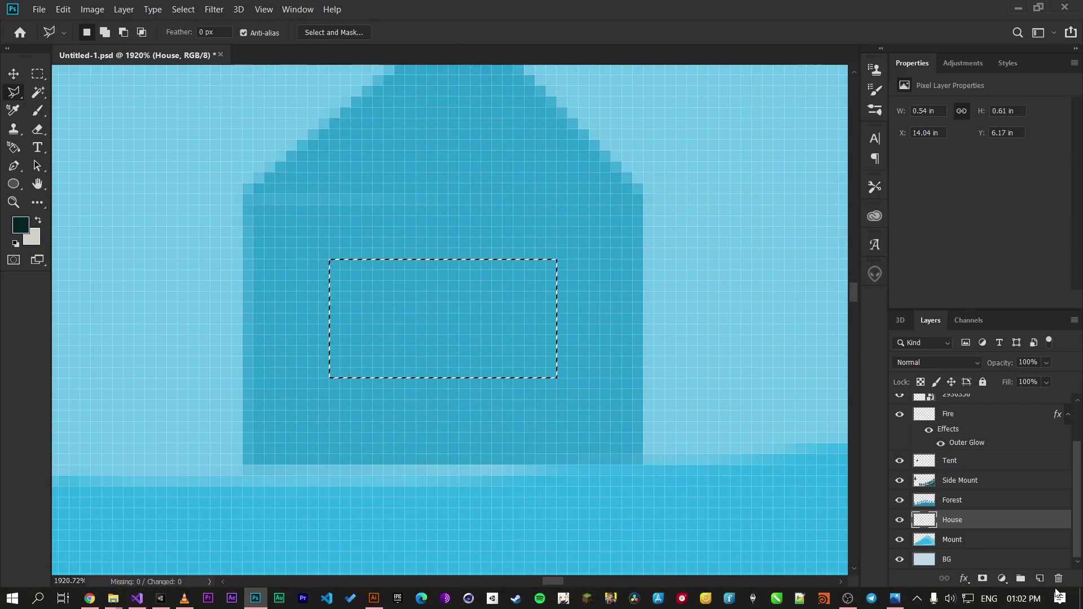
Step: Create a new layer above House and fill the window selection on it with yellow, #dcb30e
left_click(1039, 579)
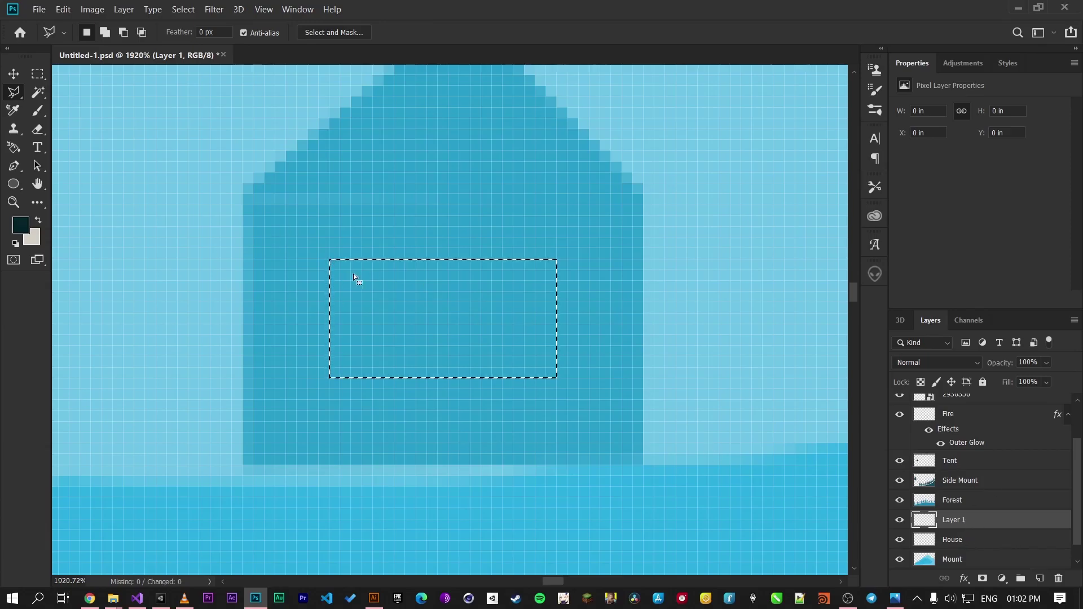
right_click(421, 289)
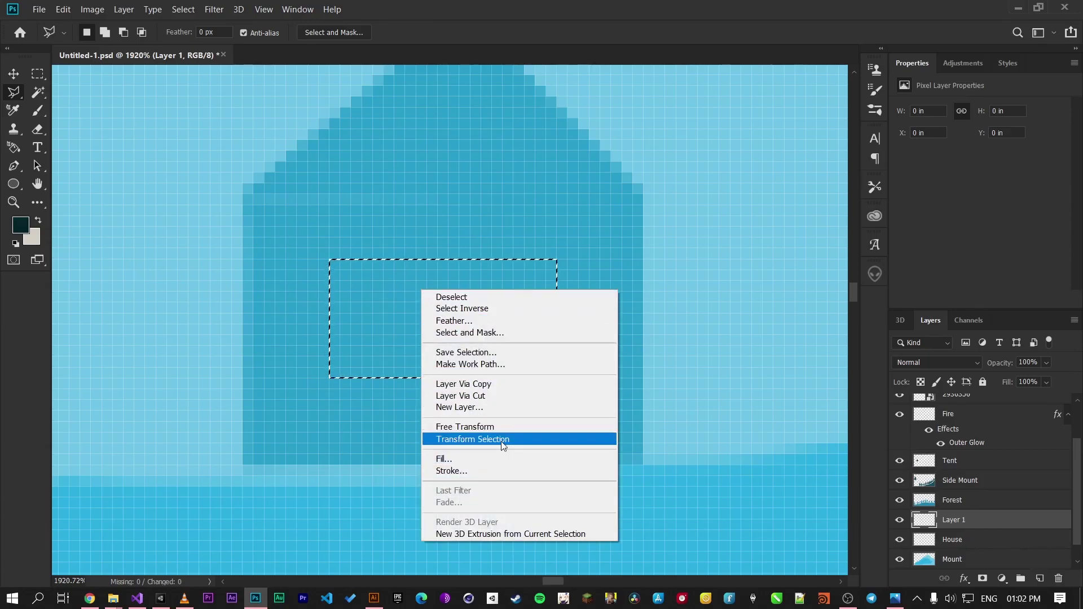
left_click(489, 456)
left_click(753, 235)
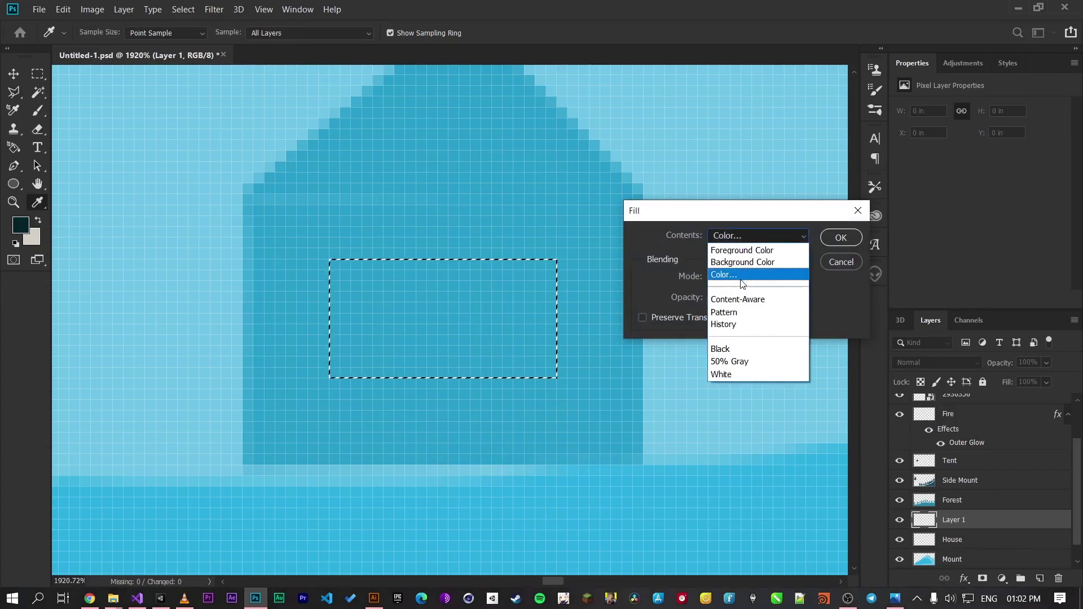
left_click(742, 277)
left_click_drag(738, 247, 703, 197)
left_click(877, 211)
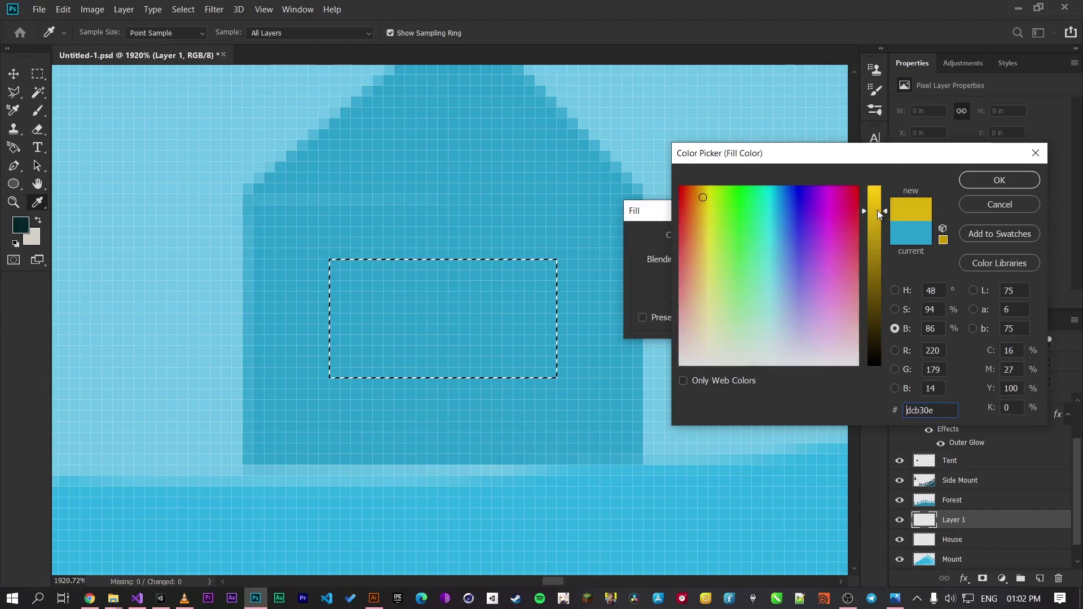
left_click(988, 181)
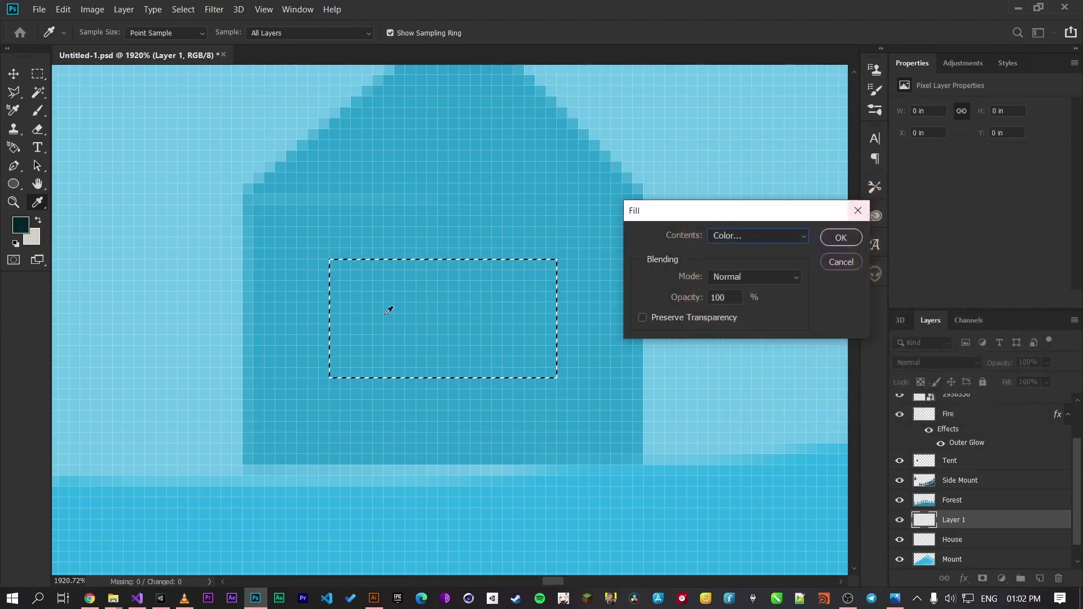
left_click(844, 241)
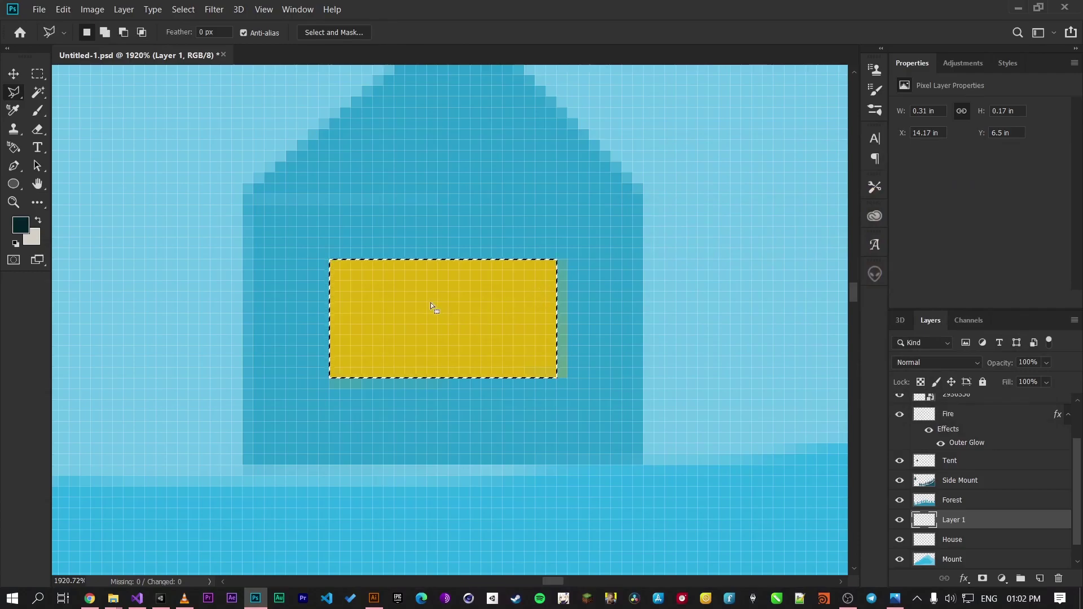
Step: Add an Outer Glow layer style to the yellow window layer
scroll(430, 301, "down", 10)
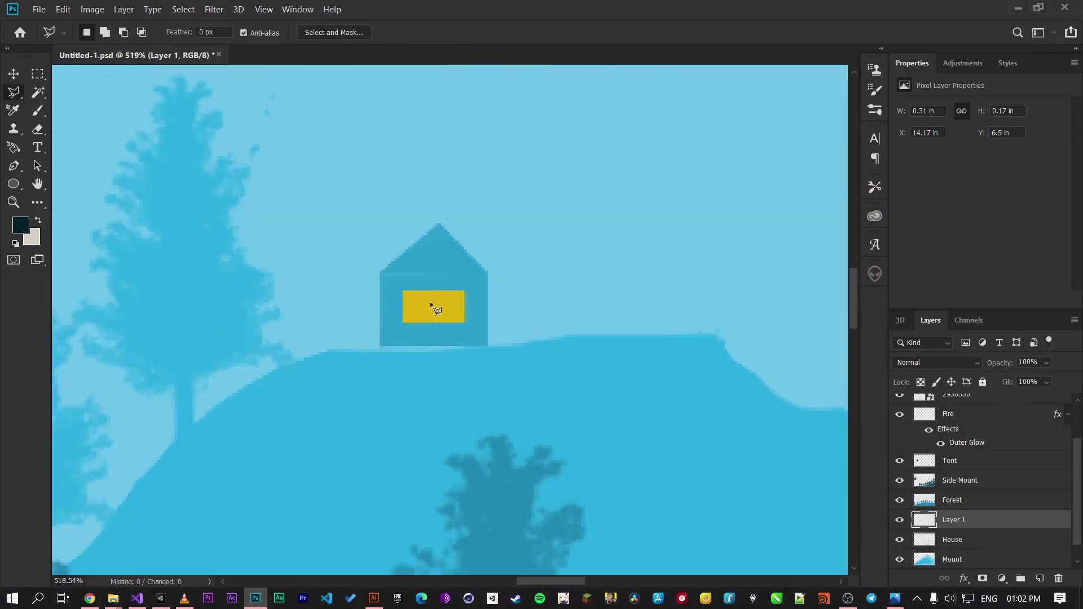
scroll(430, 302, "down", 3)
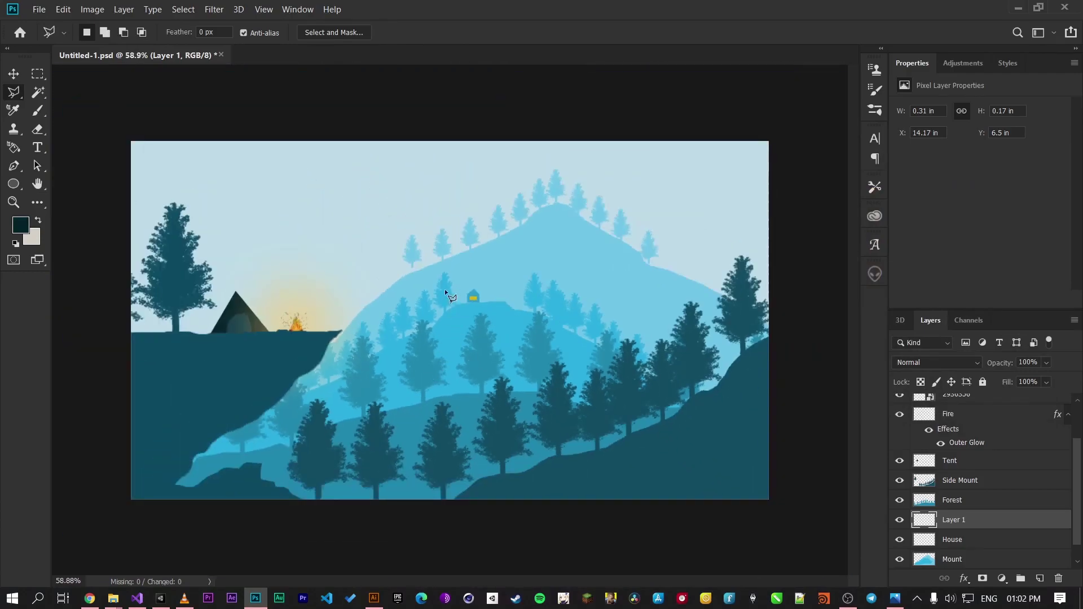
scroll(452, 294, "up", 15)
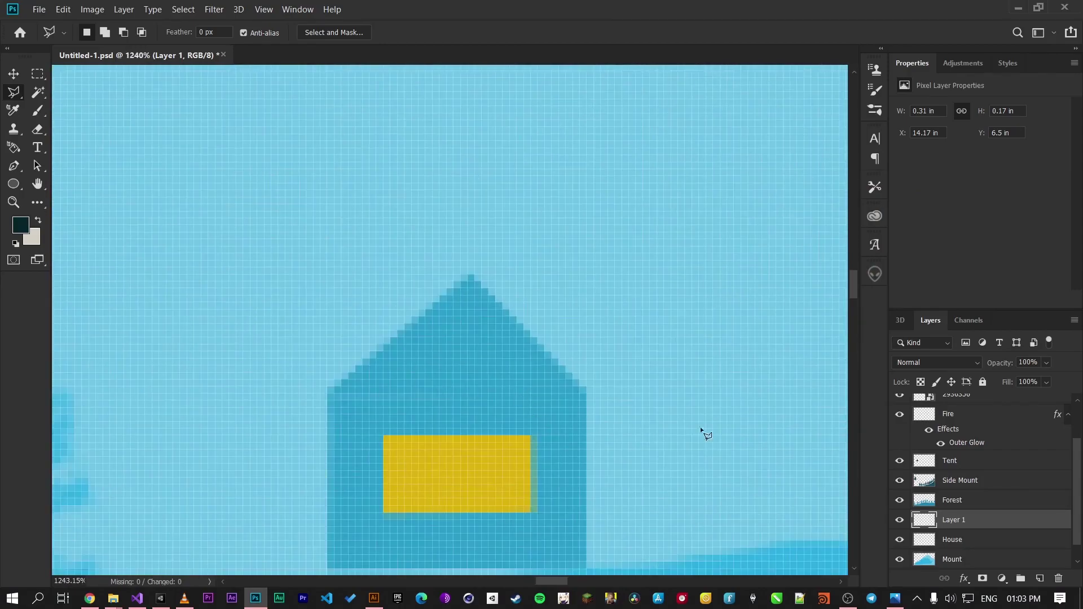
right_click(977, 529)
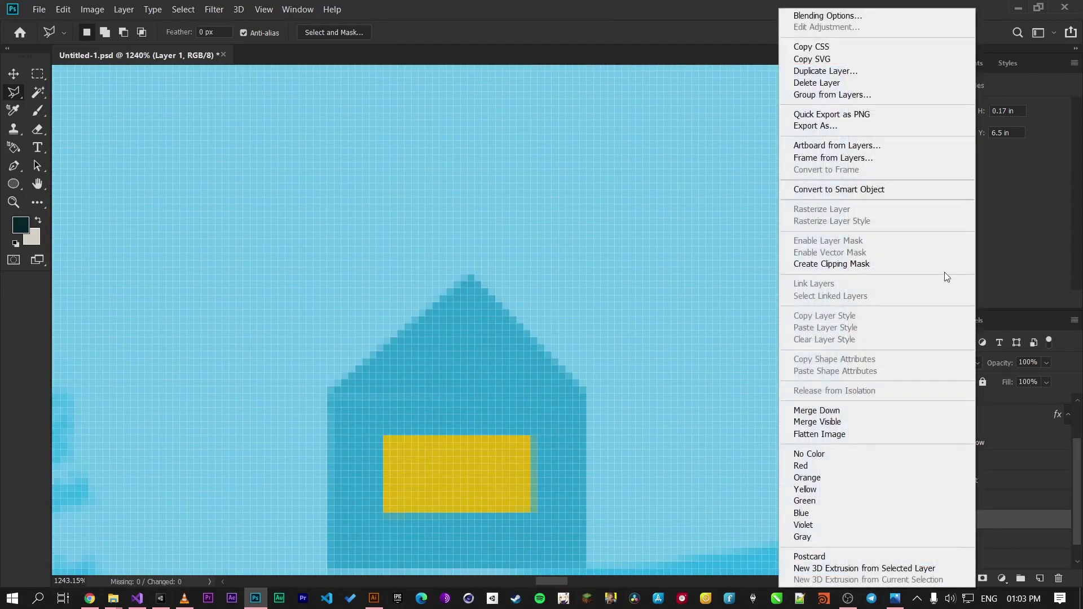
left_click(871, 17)
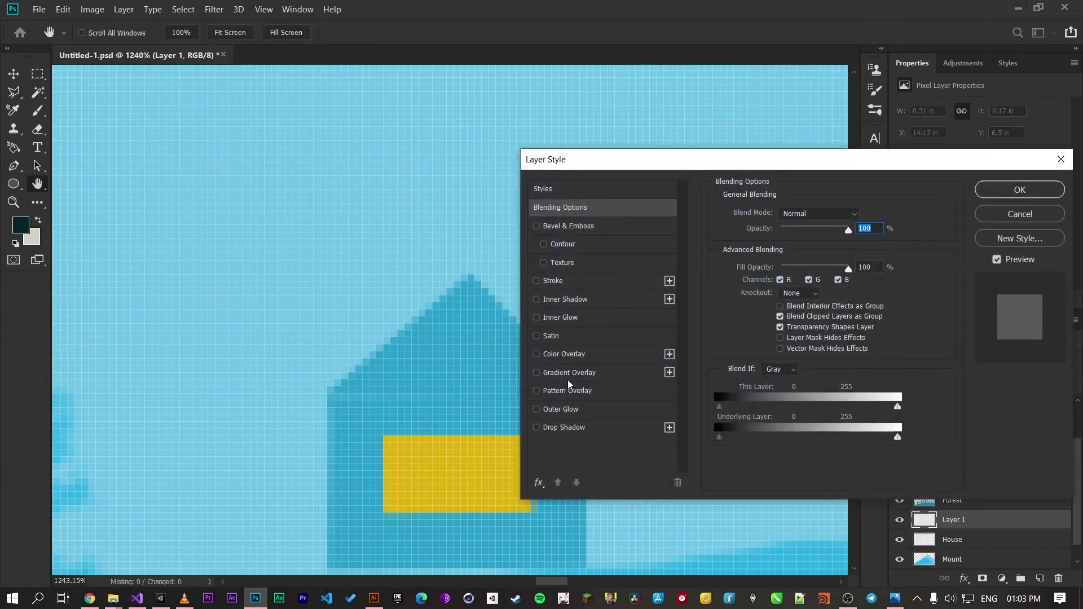
left_click(550, 415)
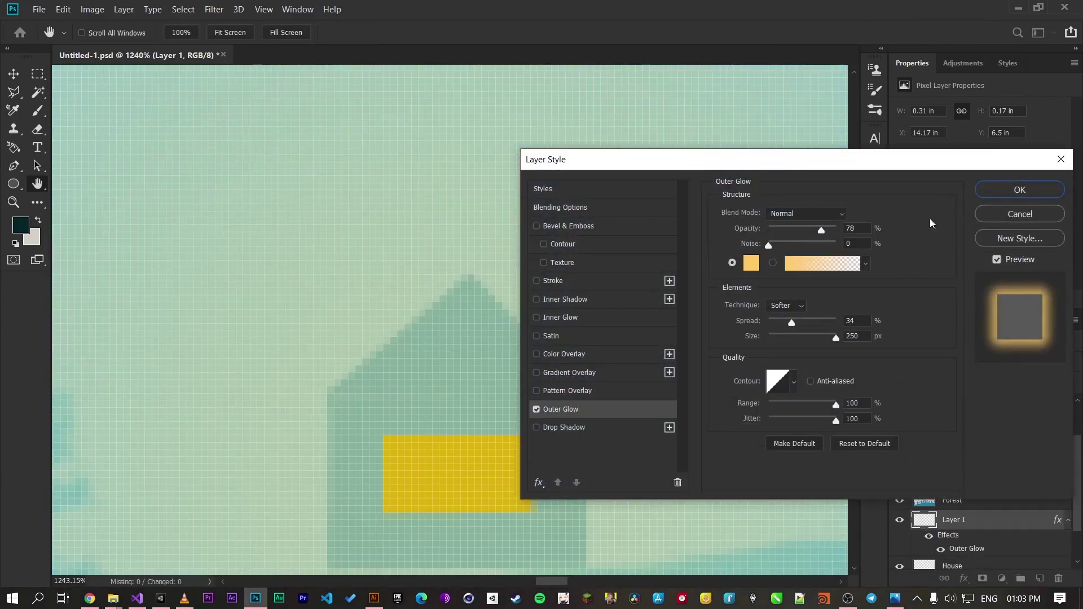
left_click(1020, 189)
Step: Set the window layer's Outer Glow to size 95 px, spread 24% and opacity 82%
scroll(597, 246, "down", 6)
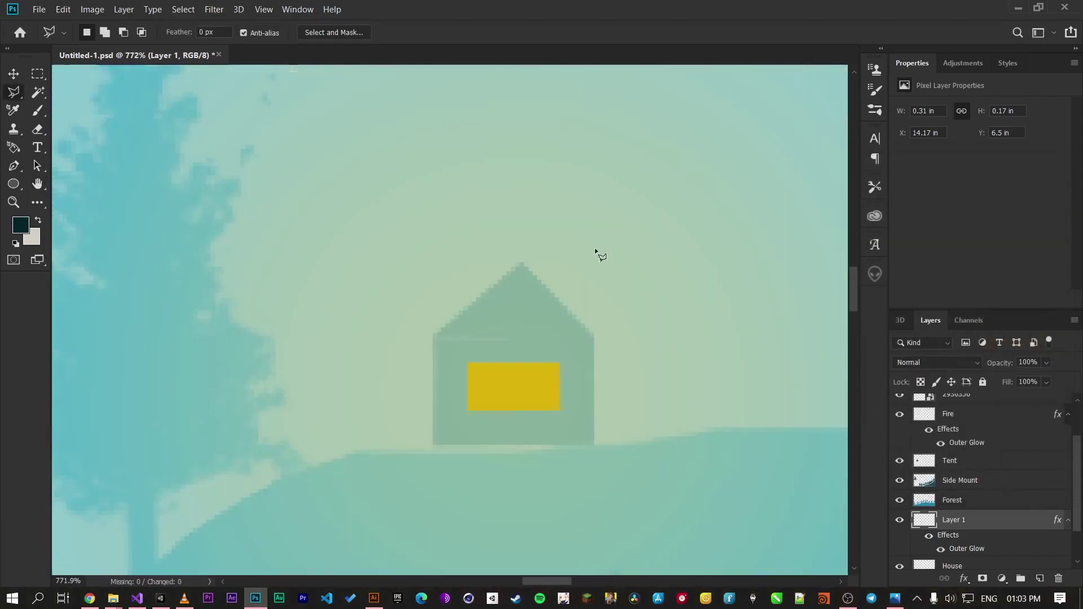
scroll(582, 305, "down", 9)
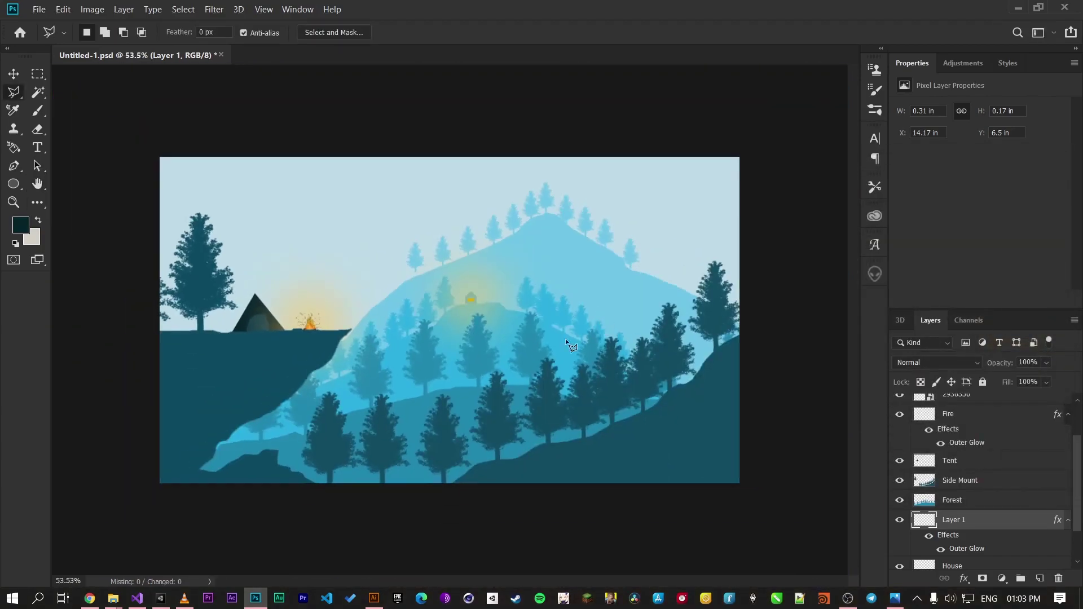
scroll(441, 286, "up", 4)
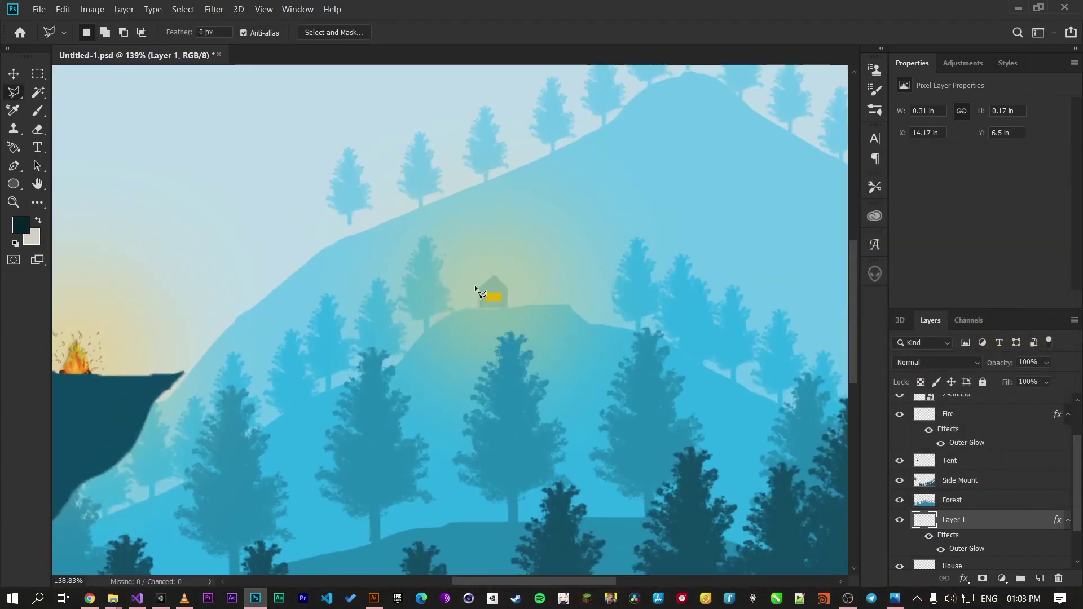
double_click(969, 555)
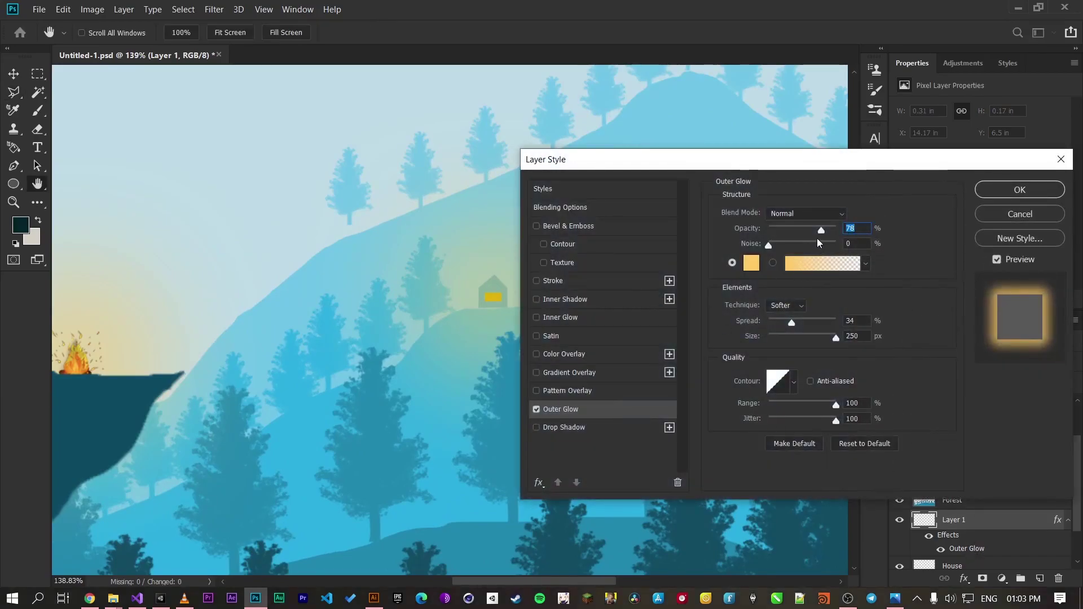
left_click_drag(808, 334, 784, 320)
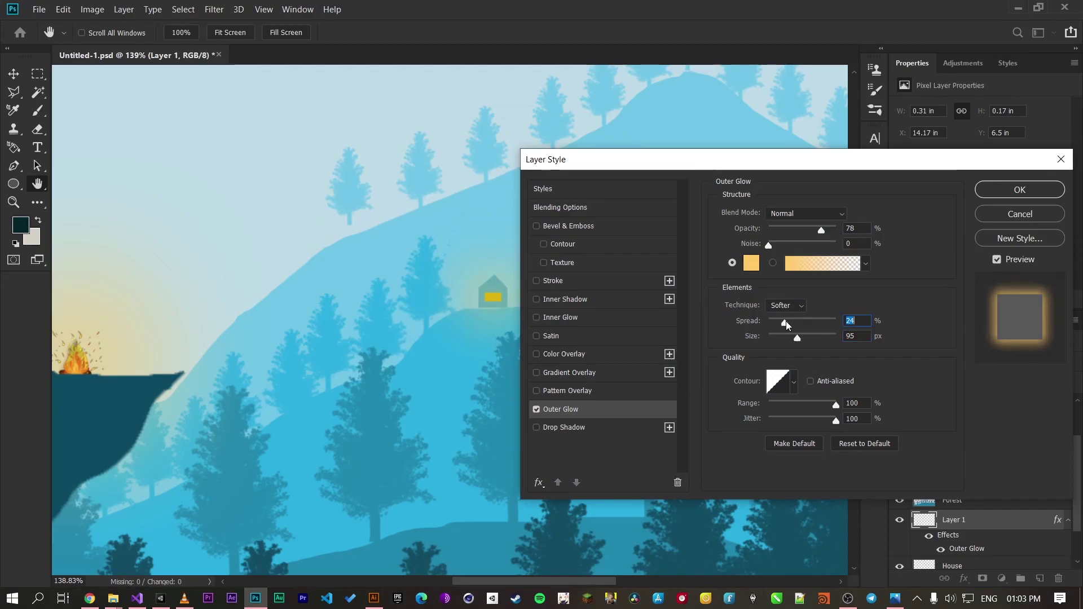
mouse_move(810, 236)
left_mouse_down()
mouse_move(800, 236)
mouse_move(835, 236)
mouse_move(825, 235)
left_mouse_up()
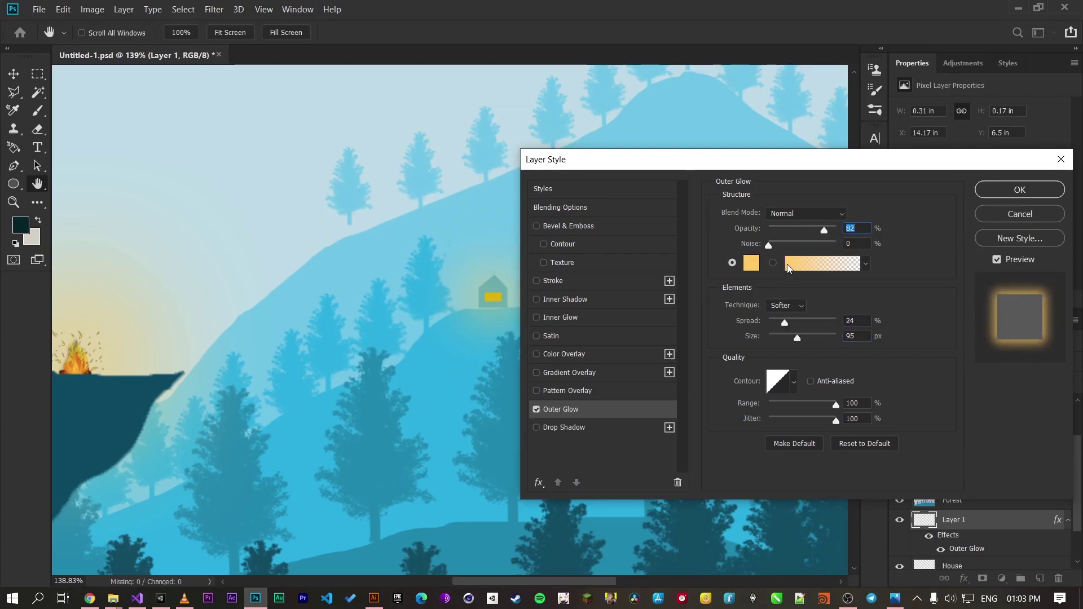
Step: Raise the saturation of the window's Outer Glow colour to 79%, giving #ffba35, and apply the layer style
left_click(752, 263)
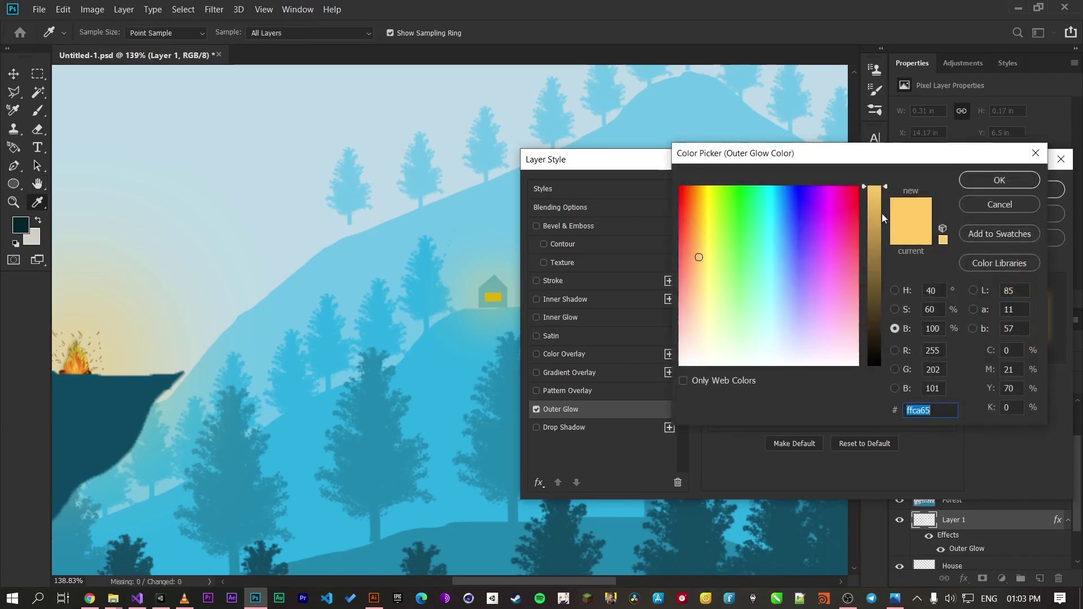
left_click(895, 310)
left_click_drag(881, 254, 876, 229)
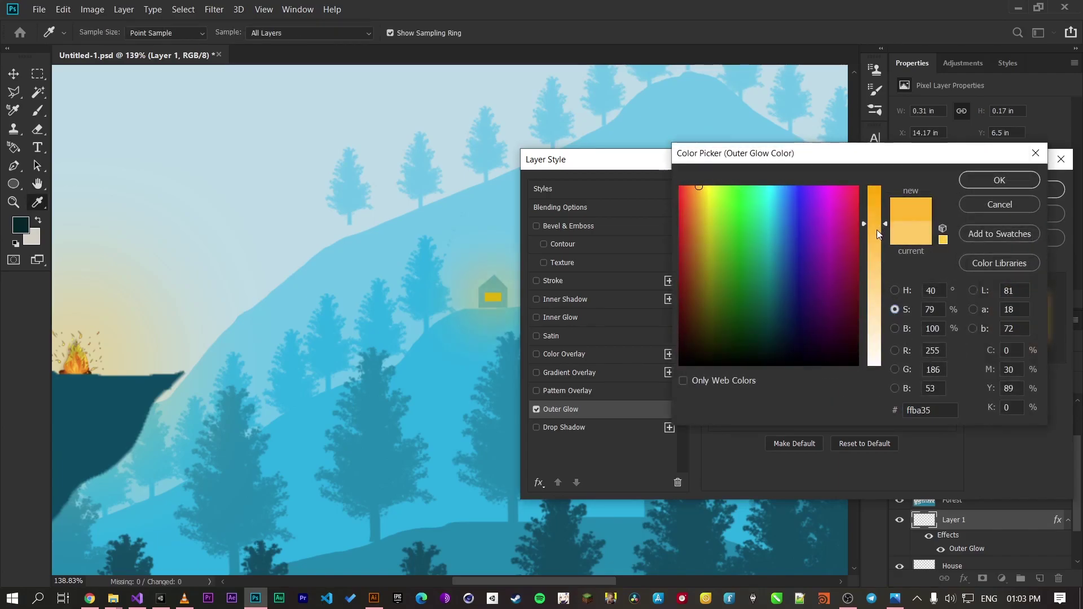
left_click(1008, 181)
left_click(1035, 188)
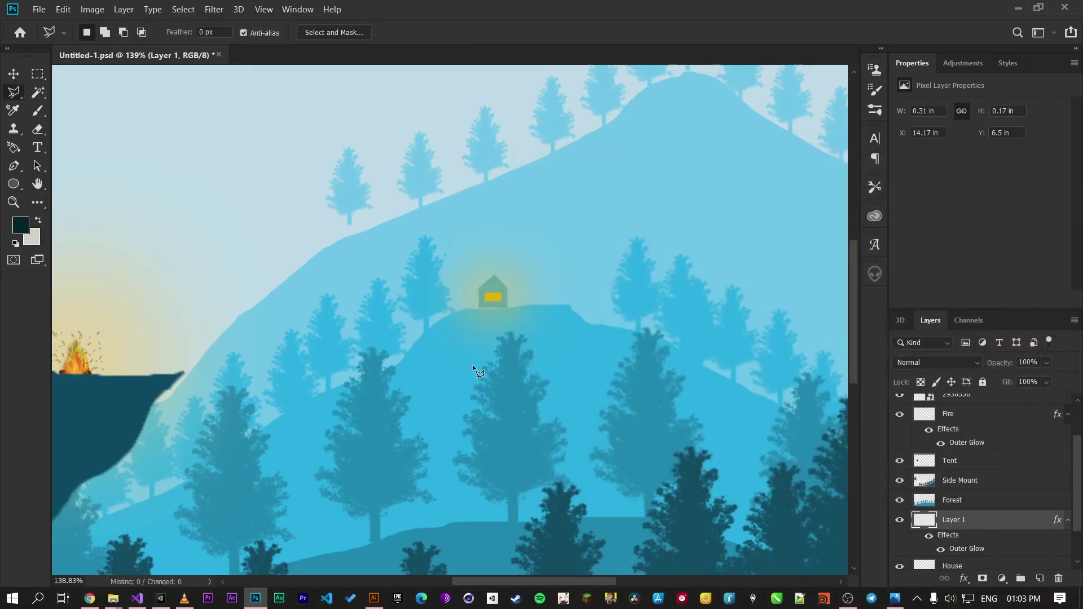
Step: On the House layer, select the thin strip between the house's base and the hill with the Polygonal Lasso
left_click_drag(472, 365, 502, 330)
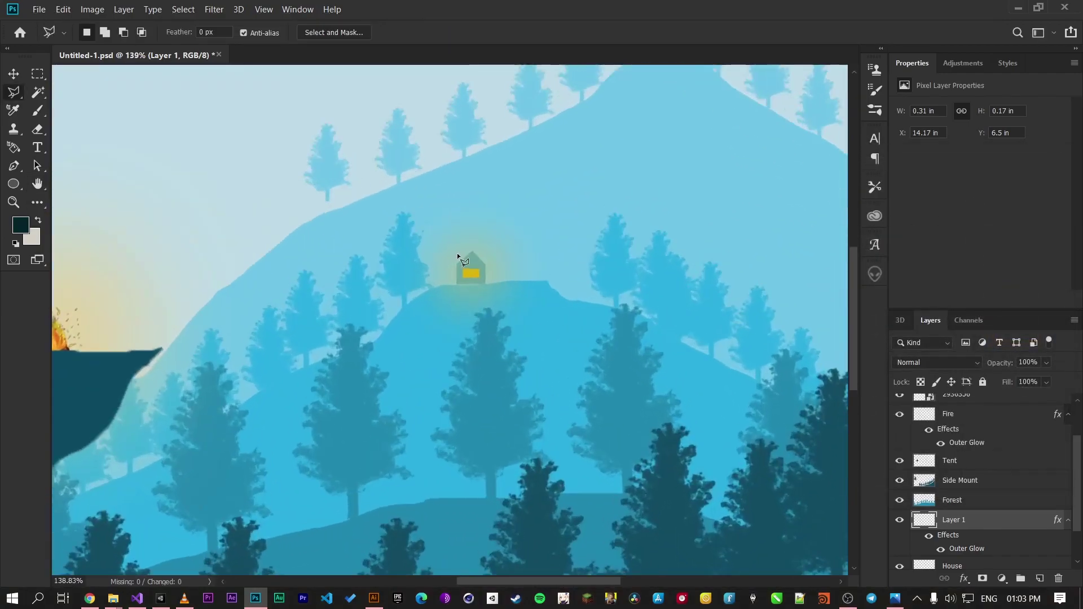
scroll(457, 253, "up", 8)
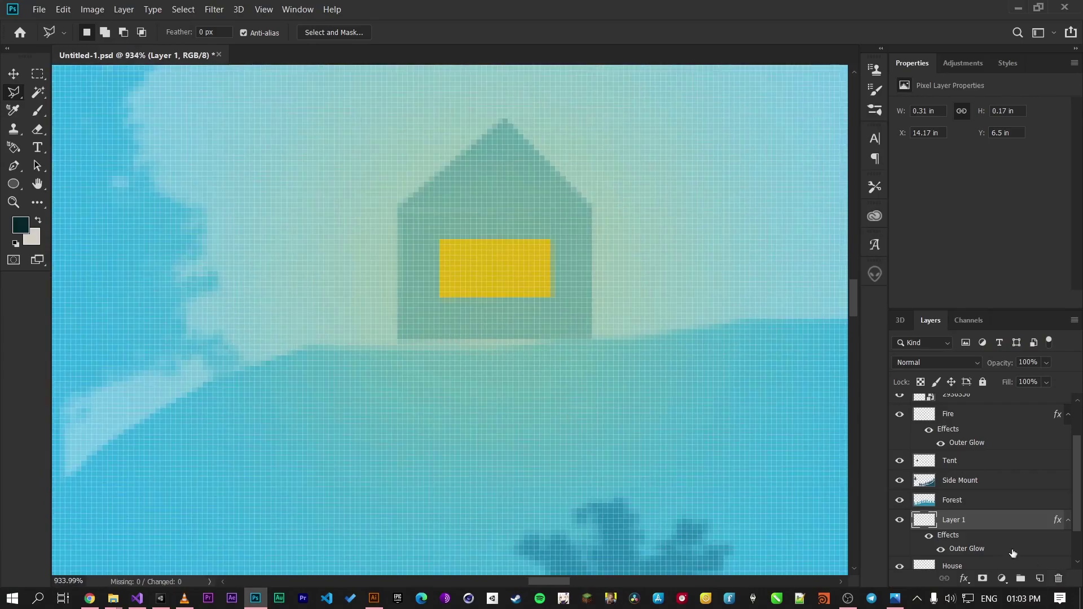
scroll(981, 544, "down", 1)
left_click(968, 521)
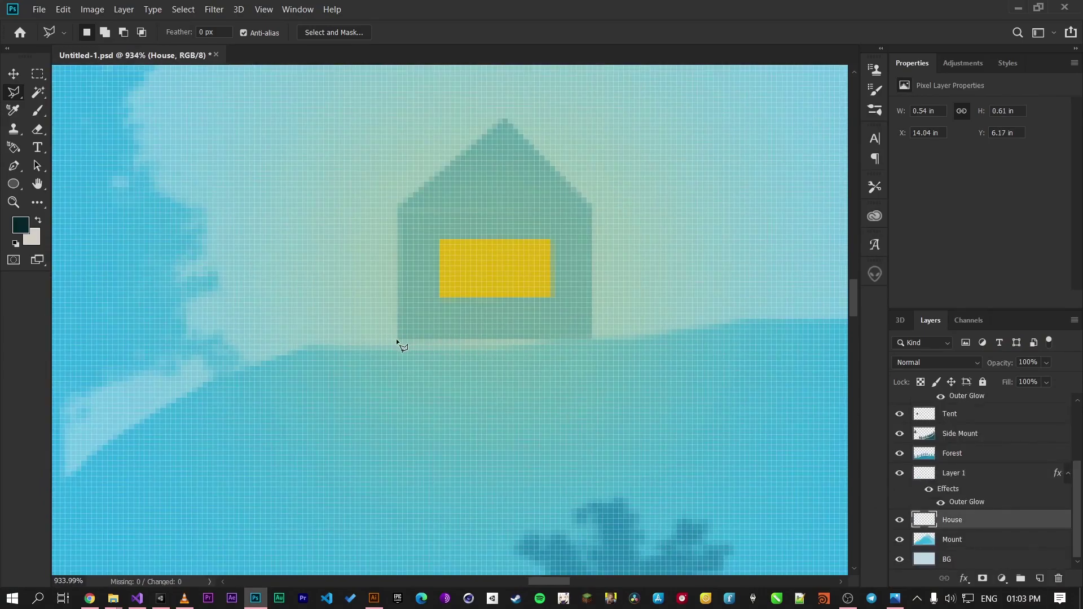
scroll(529, 359, "up", 6)
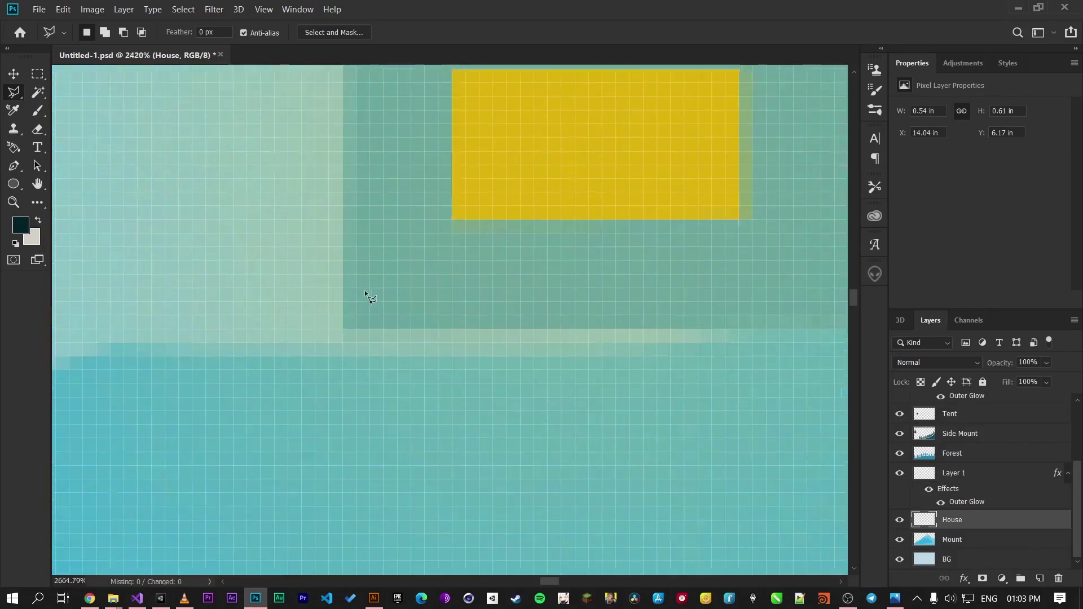
scroll(363, 347, "down", 1)
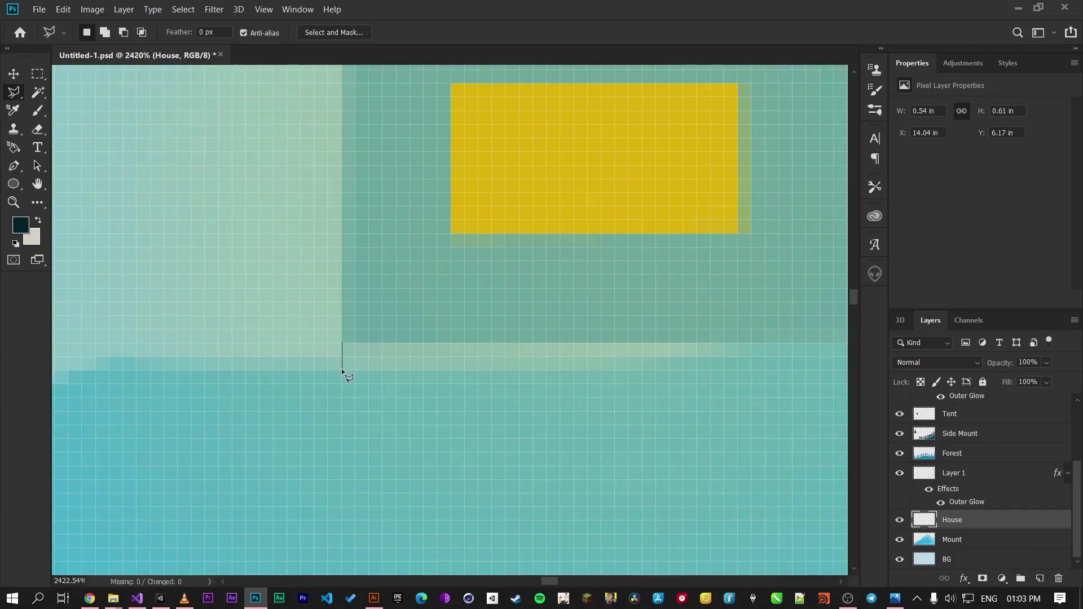
left_click(342, 371)
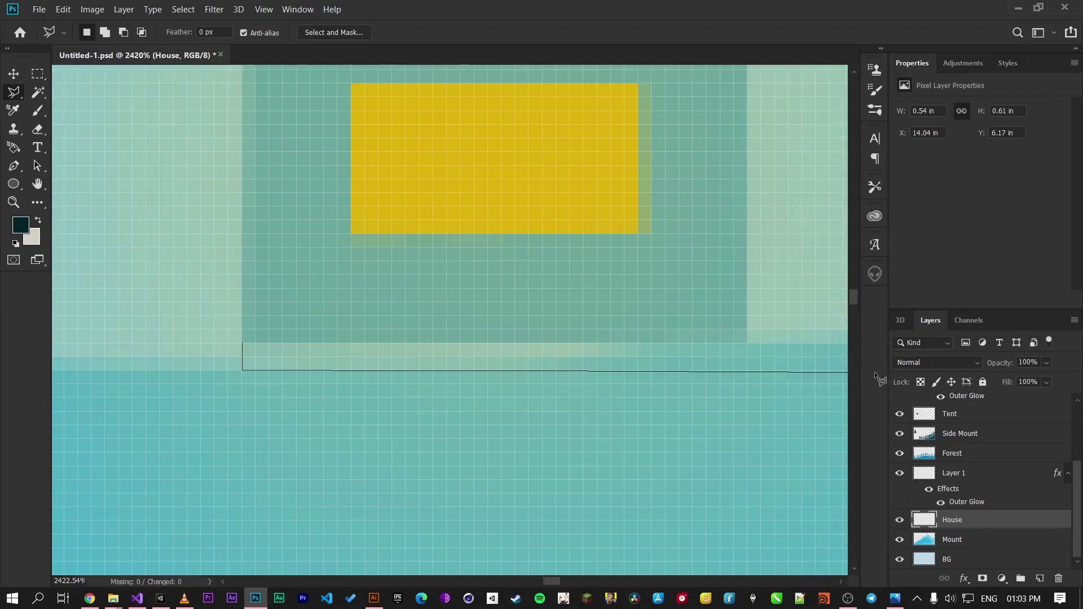
left_click(718, 371)
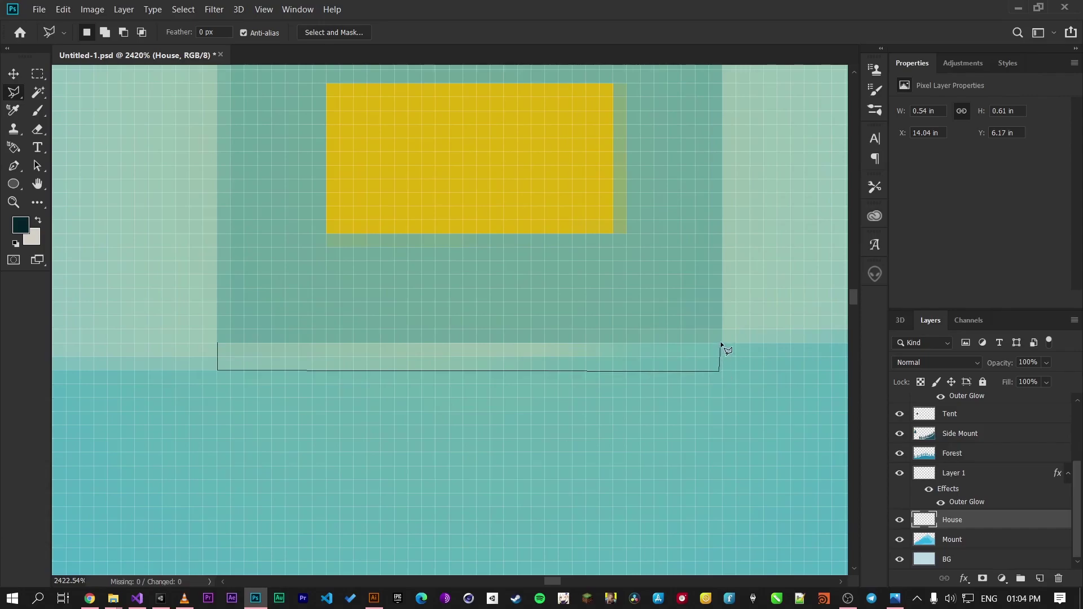
left_click(721, 343)
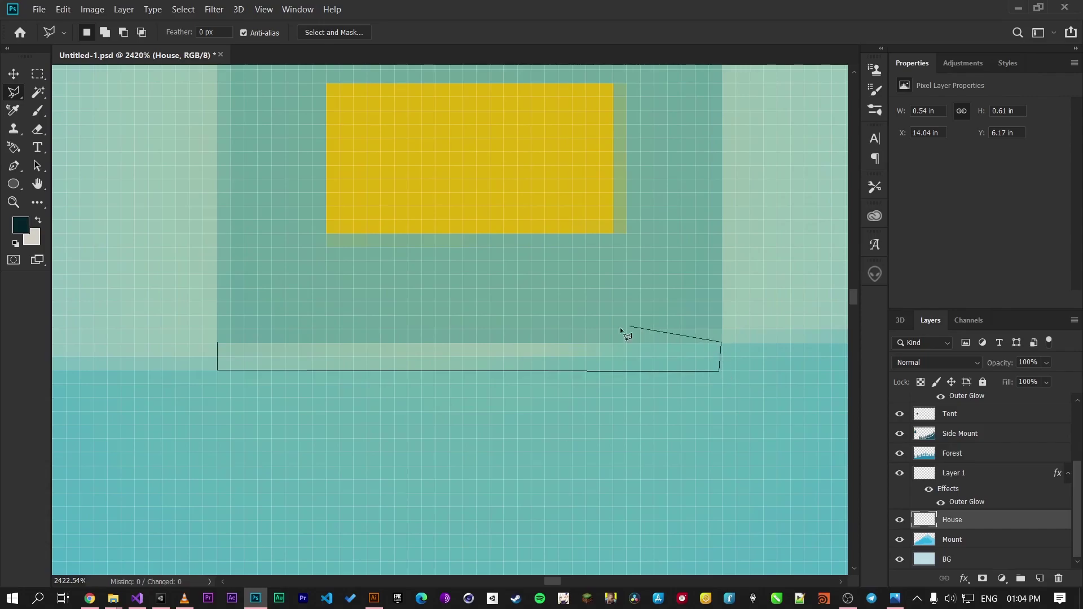
left_click(219, 344)
scroll(530, 307, "down", 2)
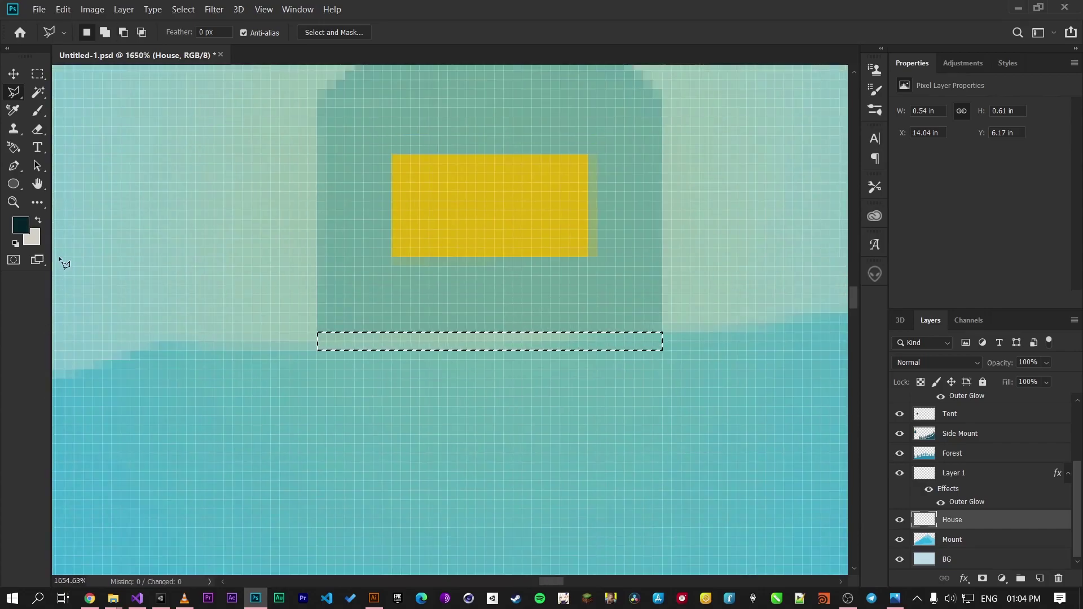
Step: Hide the window layer, Layer 1, fill the base strip with the wall's sampled blue, #279eca, at 100% opacity, and deselect
right_click(417, 344)
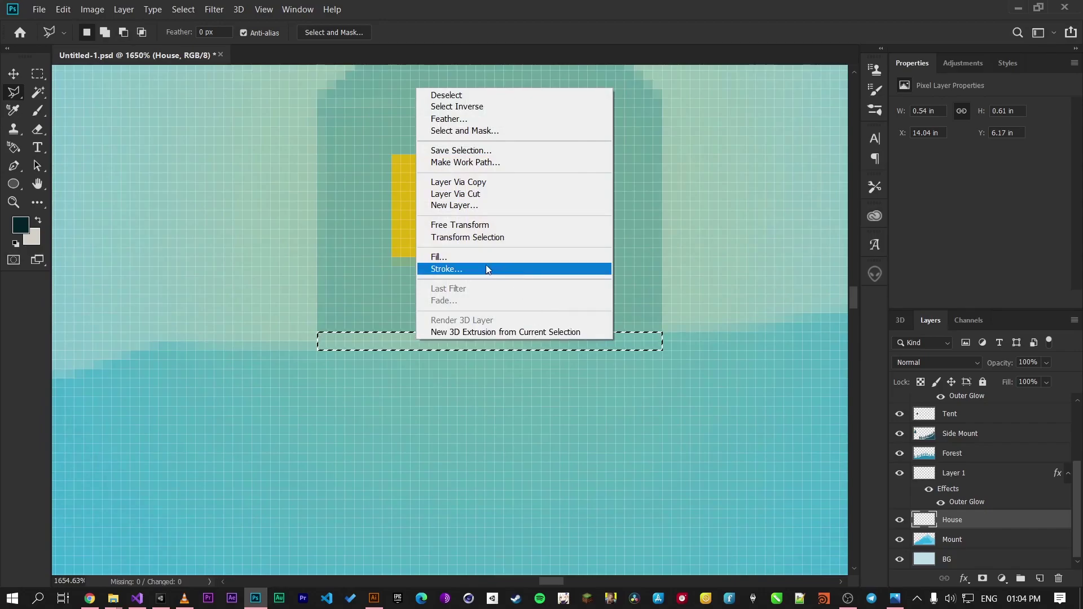
left_click(965, 518)
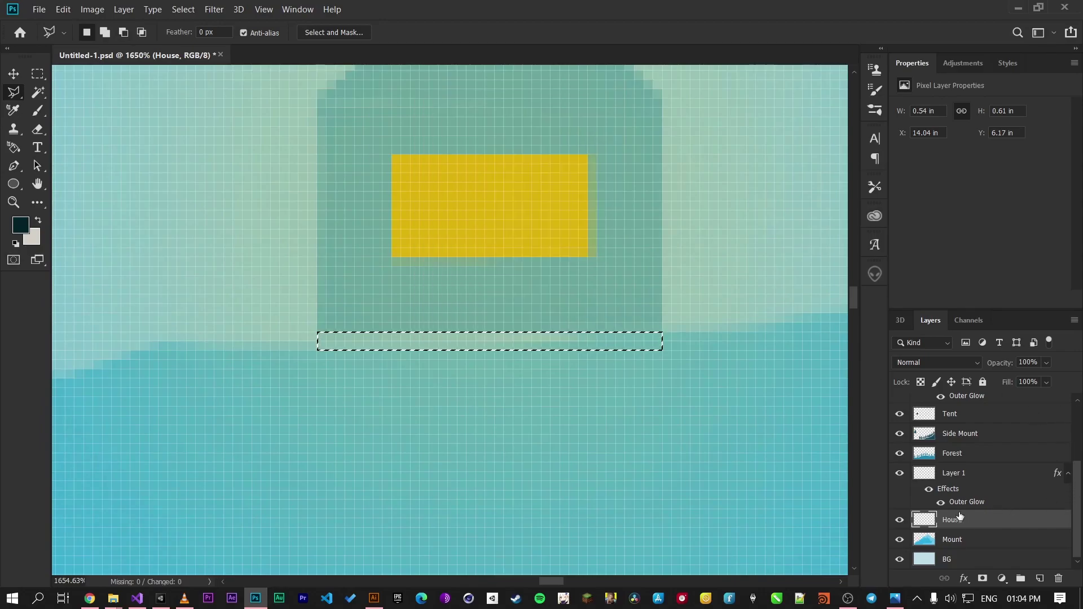
left_click(900, 474)
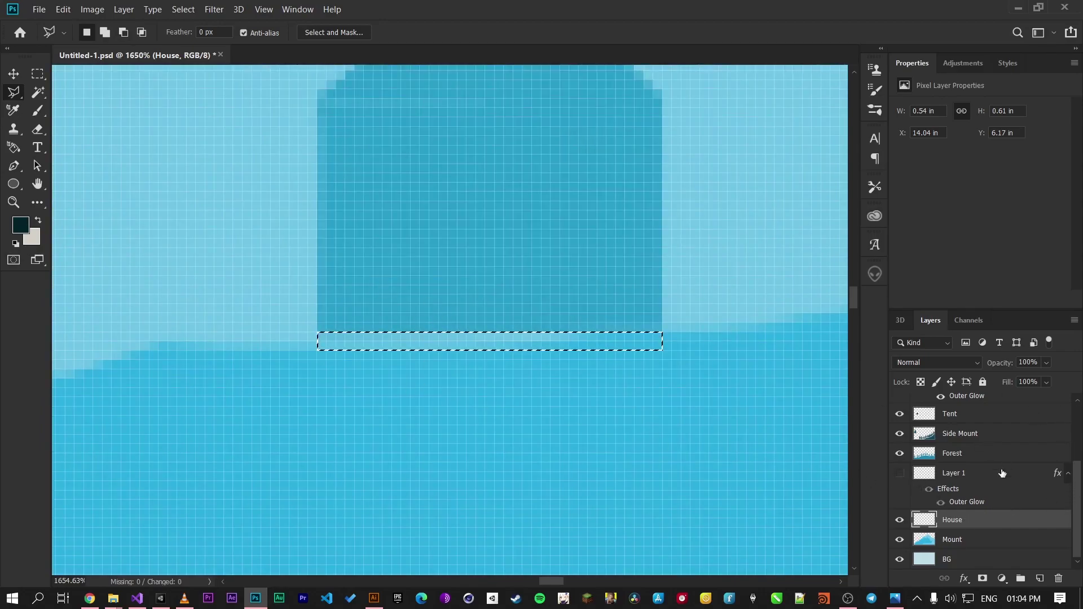
right_click(501, 343)
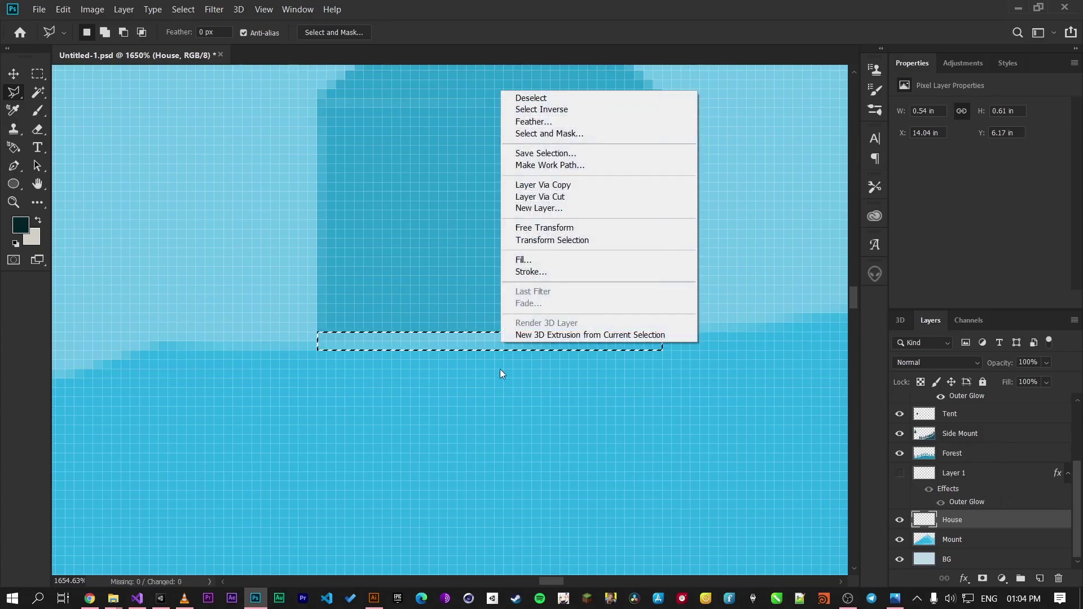
left_click(531, 260)
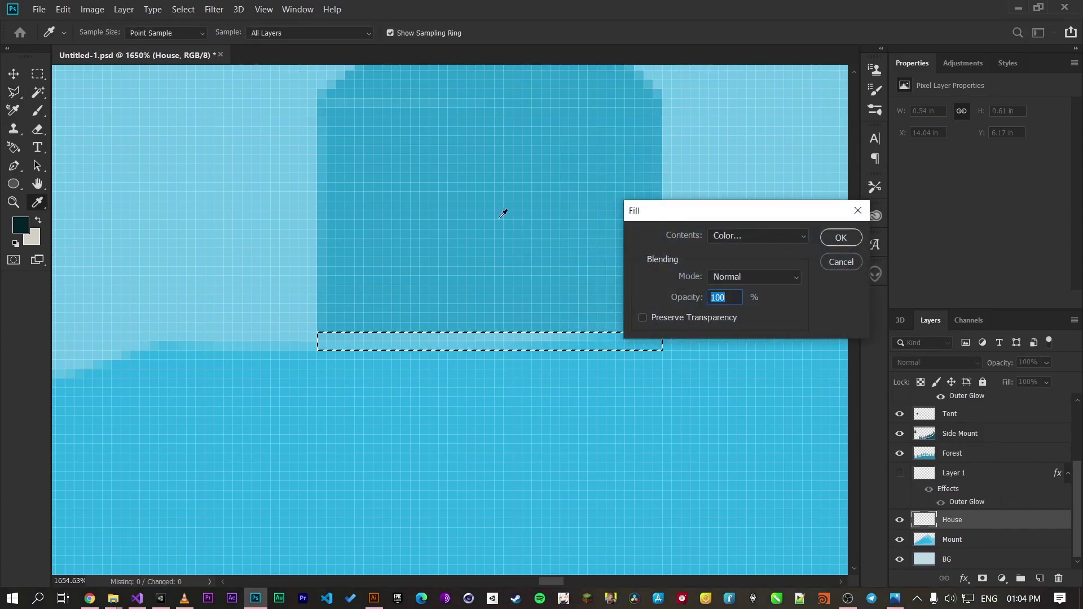
left_click(795, 236)
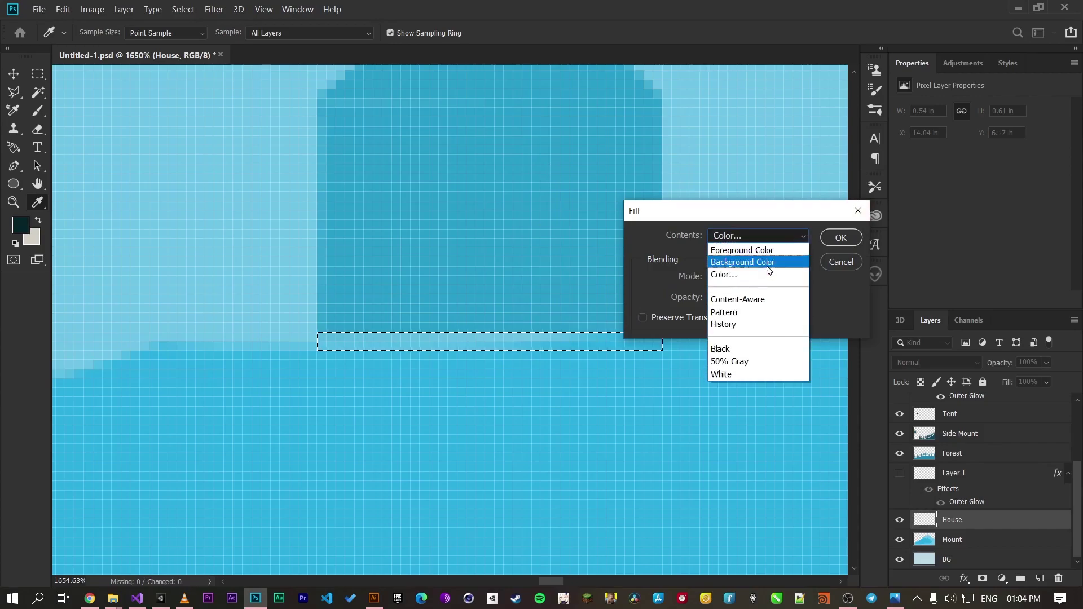
left_click(738, 274)
left_click(467, 223)
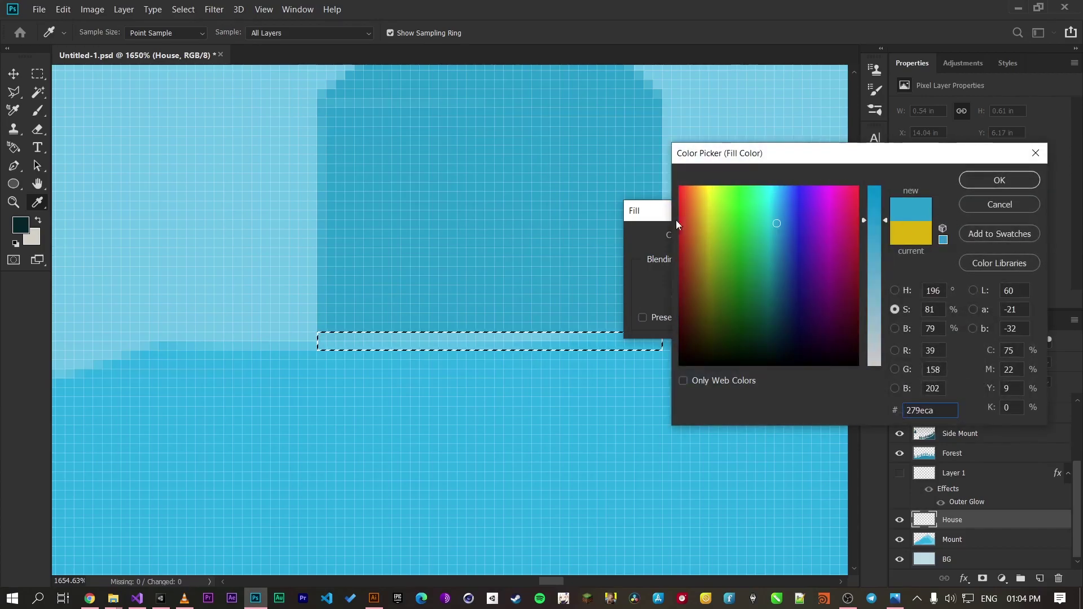
left_click(999, 180)
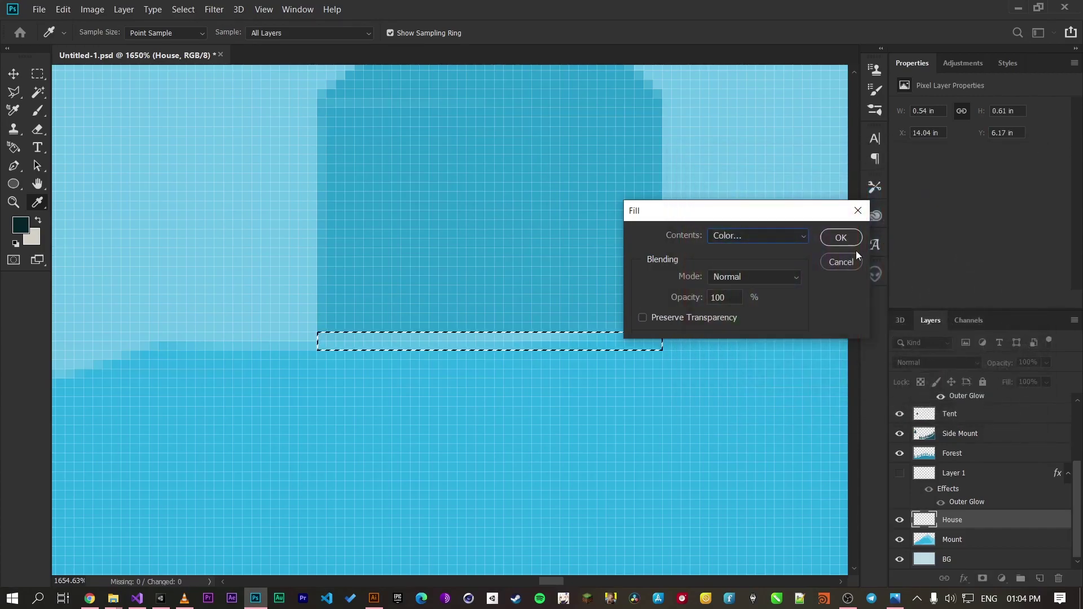
left_click(842, 244)
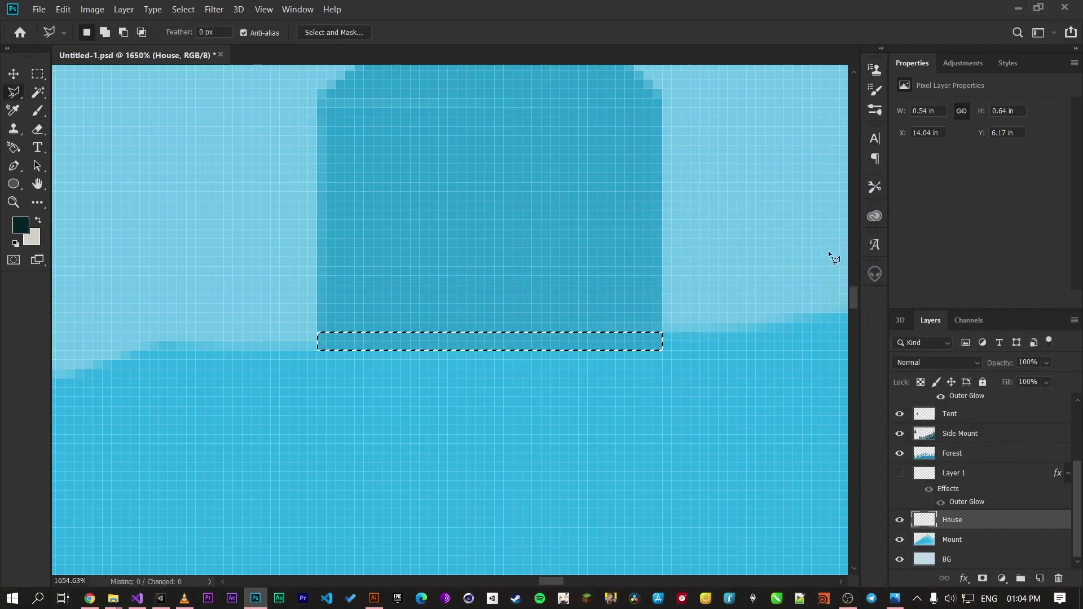
key("ctrl+d")
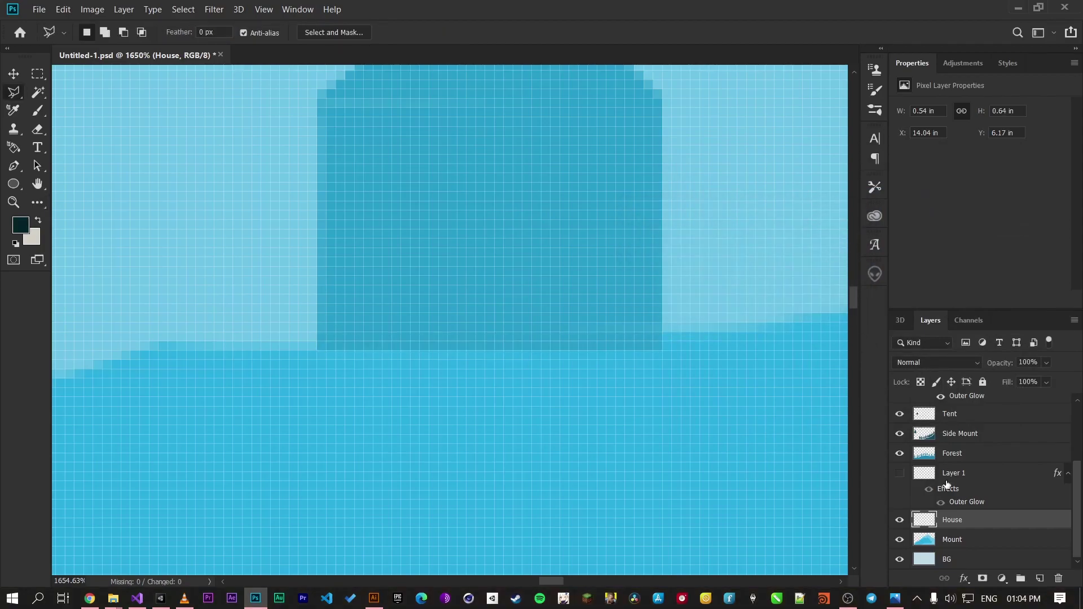
Step: Show the glowing window layer to check the house's filled base, and hide it again
left_click(899, 473)
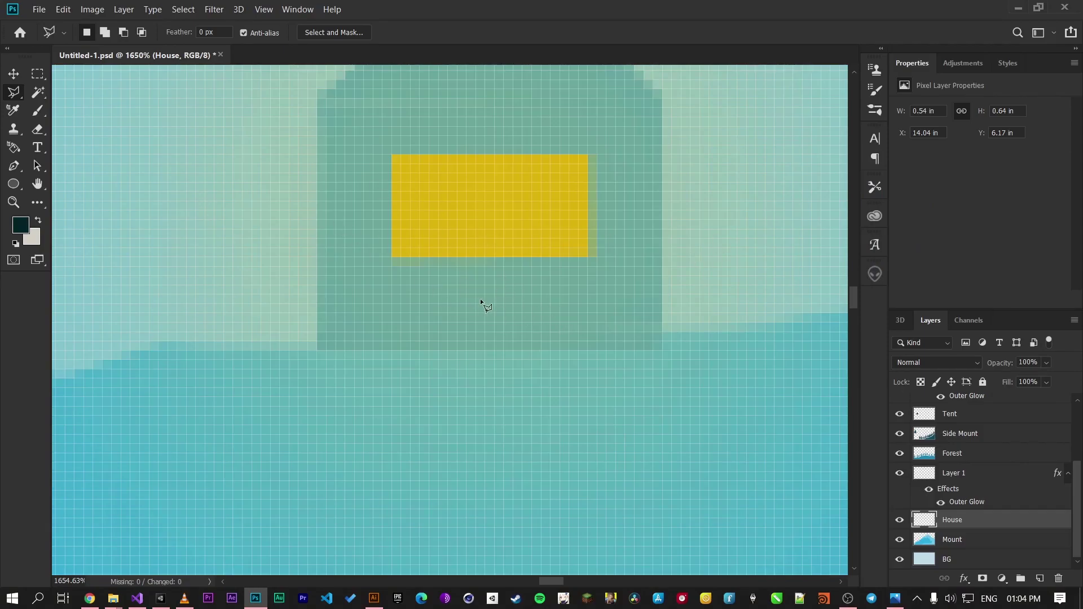
scroll(438, 242, "down", 5)
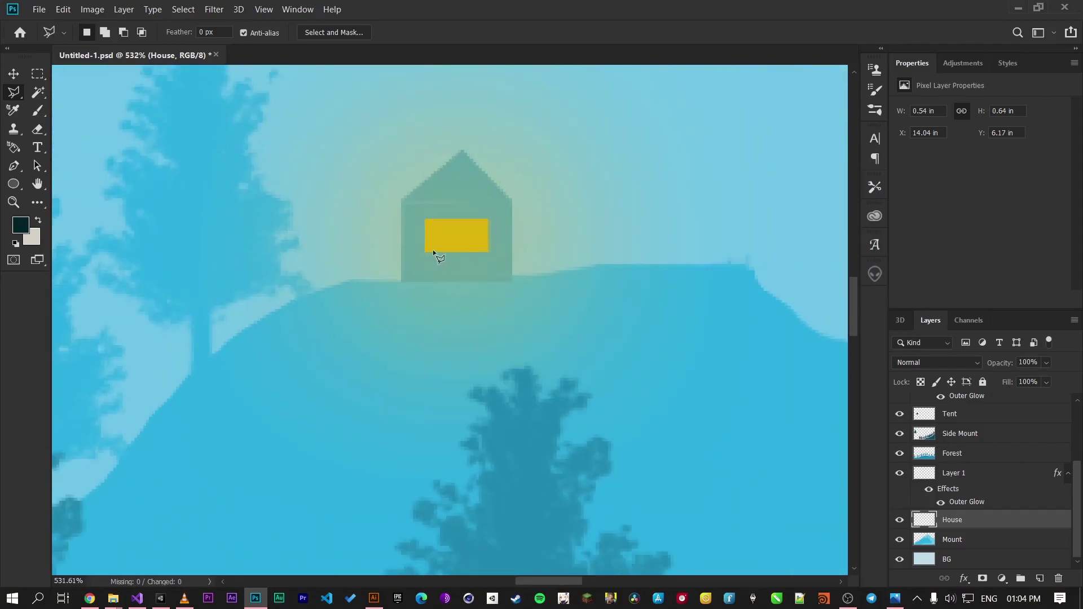
scroll(433, 250, "up", 3)
scroll(427, 217, "up", 2)
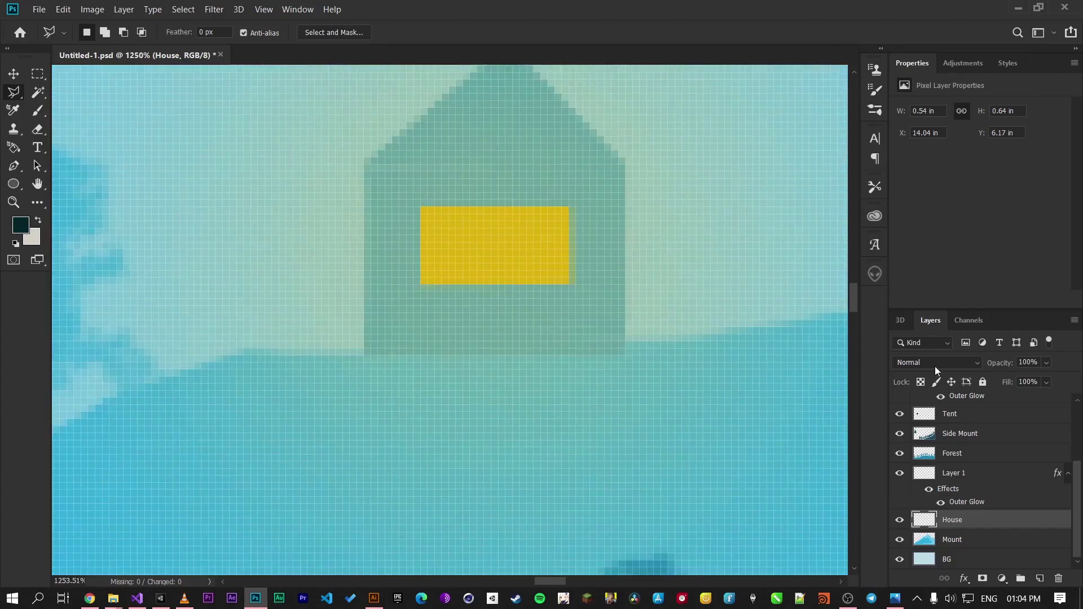
left_click(899, 473)
Step: Select a band across the upper wall just below the roof, fill it with the house's blue, and deselect
scroll(345, 176, "up", 1)
scroll(380, 150, "down", 3)
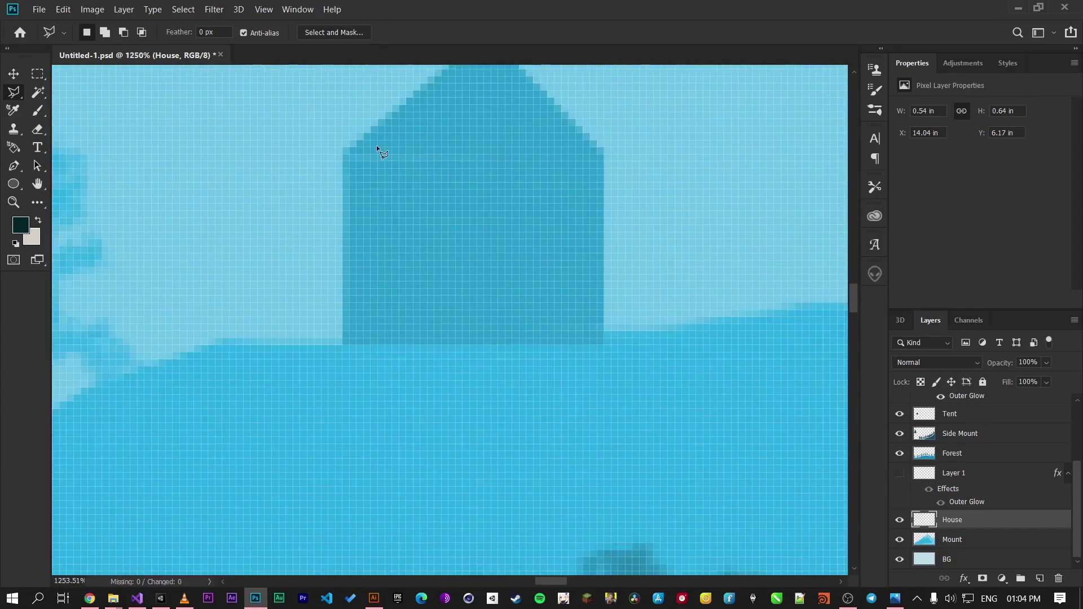
scroll(358, 139, "up", 3)
left_click(337, 158)
left_click(580, 148)
left_click(579, 199)
left_click(339, 216)
left_click(338, 158)
right_click(359, 180)
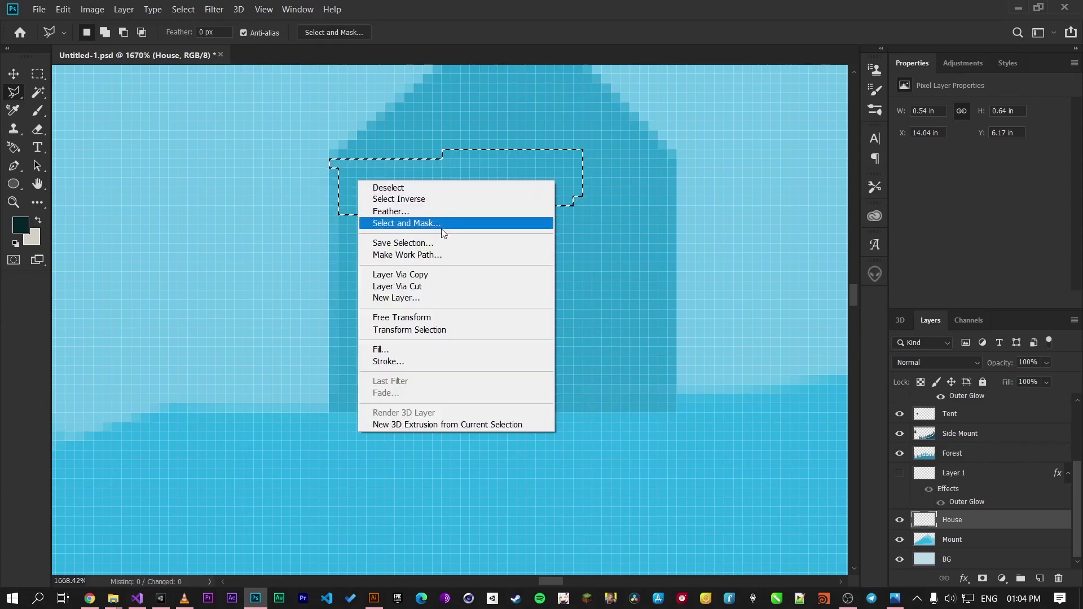
left_click(404, 356)
left_click(848, 243)
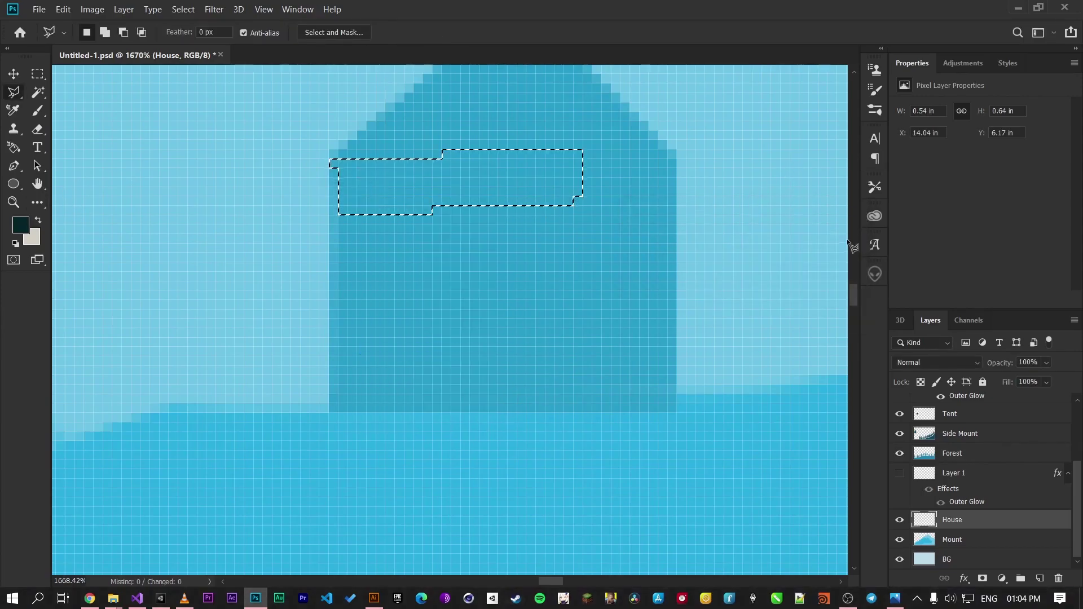
key("ctrl+d")
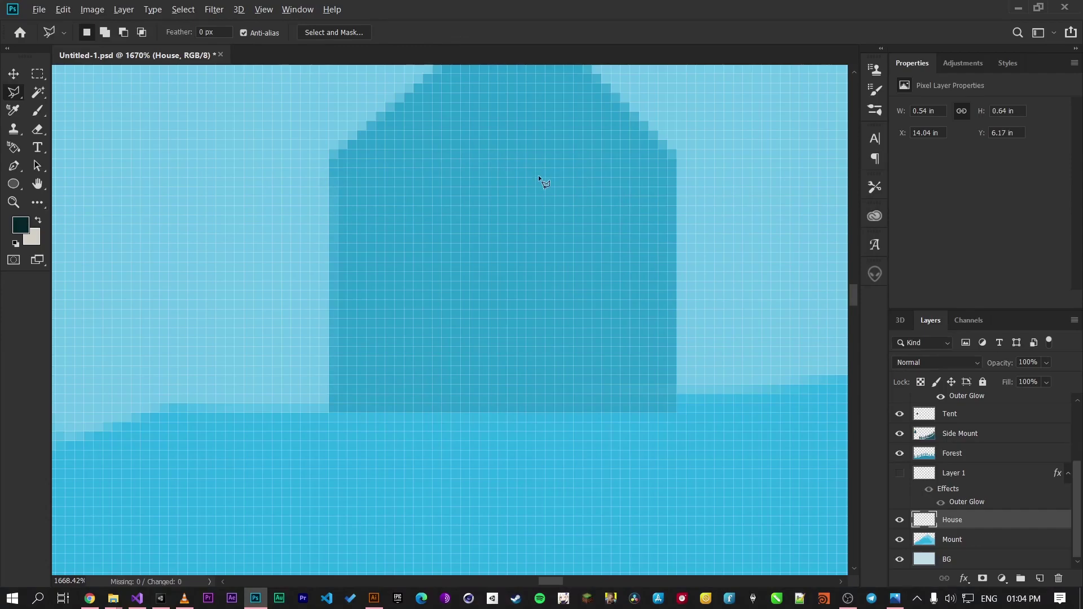
Step: Add a small, roughly square chimney on the roof's left slope by filling a polygonal selection with the house's blue, and deselect
scroll(538, 175, "down", 5)
scroll(430, 140, "up", 5)
scroll(434, 122, "down", 3)
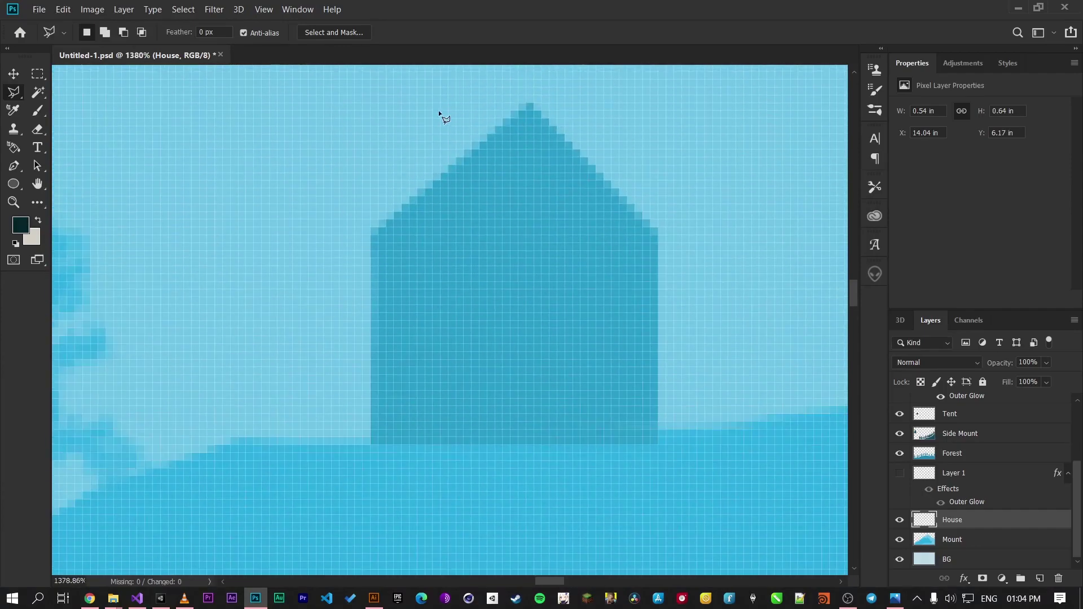
scroll(441, 209, "up", 4)
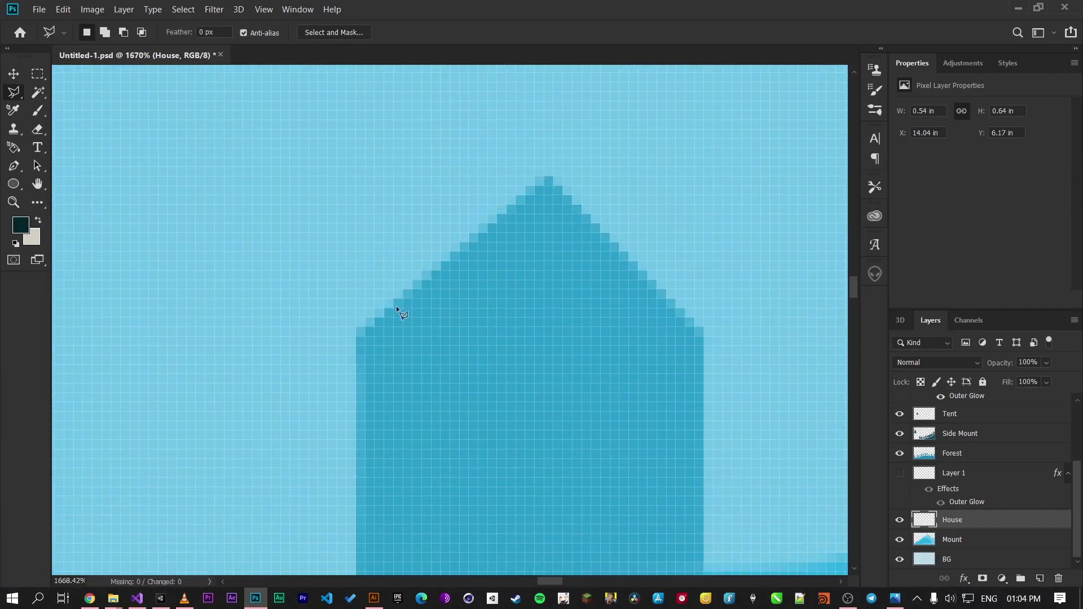
left_click_drag(396, 286, 393, 232)
left_click_drag(394, 242, 396, 242)
left_click_drag(448, 293, 394, 307)
right_click(428, 278)
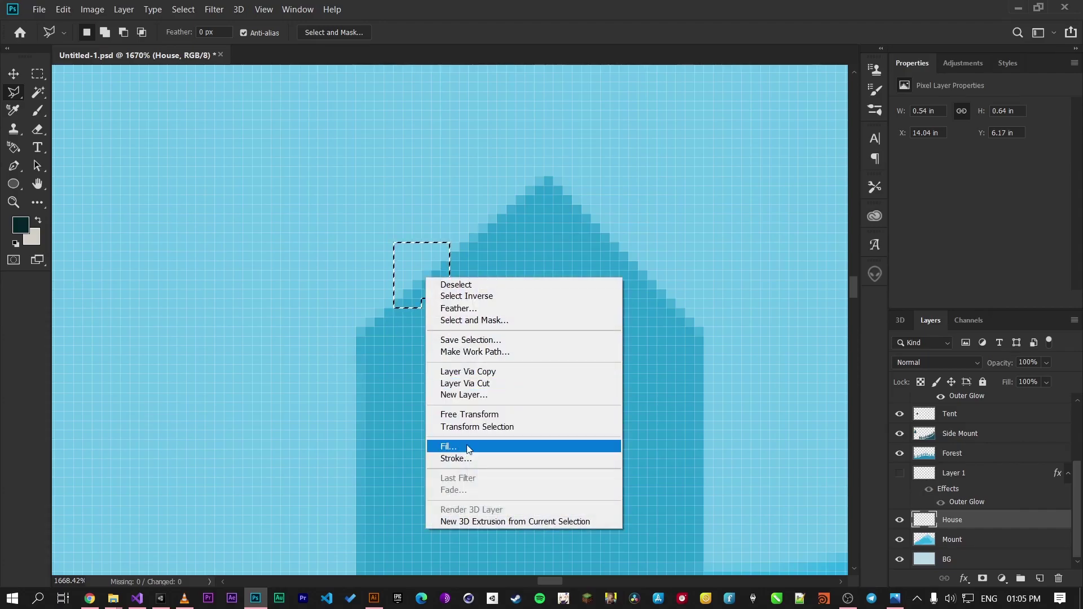
left_click(466, 447)
left_click(853, 244)
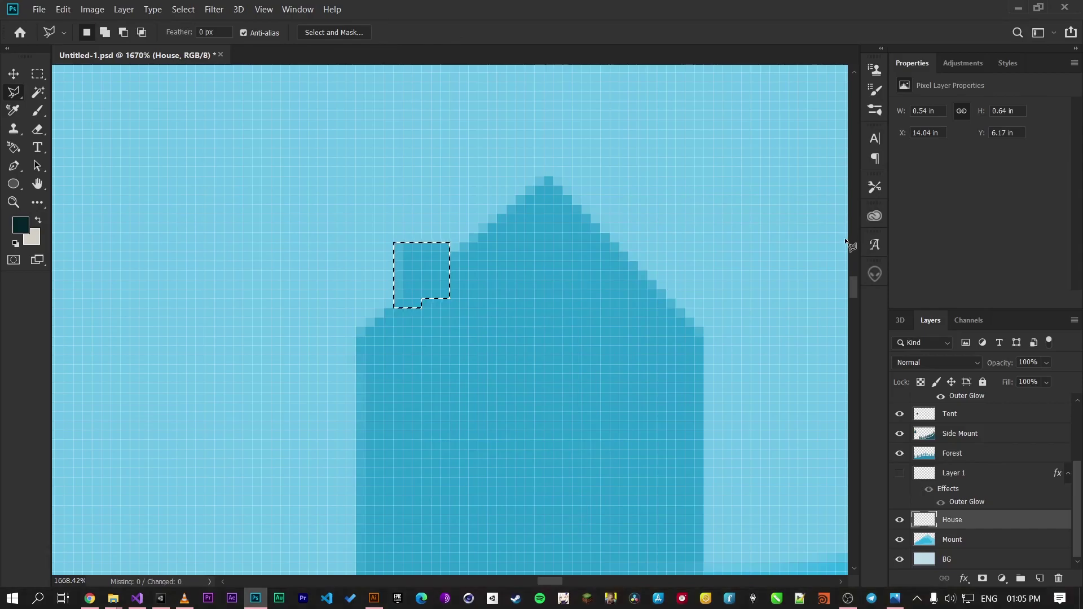
key("ctrl+d")
scroll(481, 192, "down", 3)
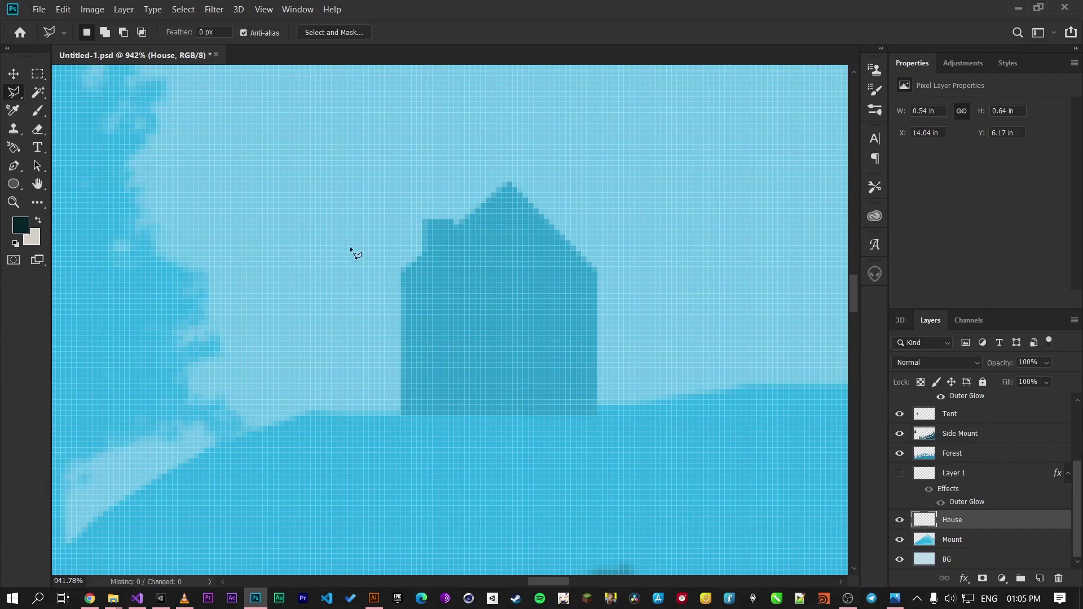
left_click(89, 598)
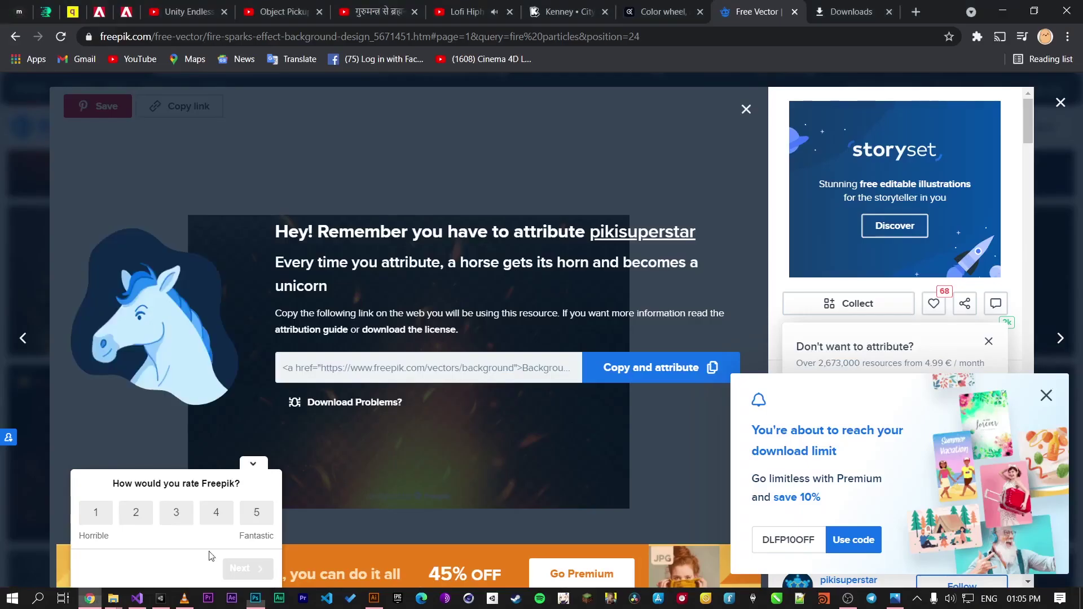
left_click(255, 598)
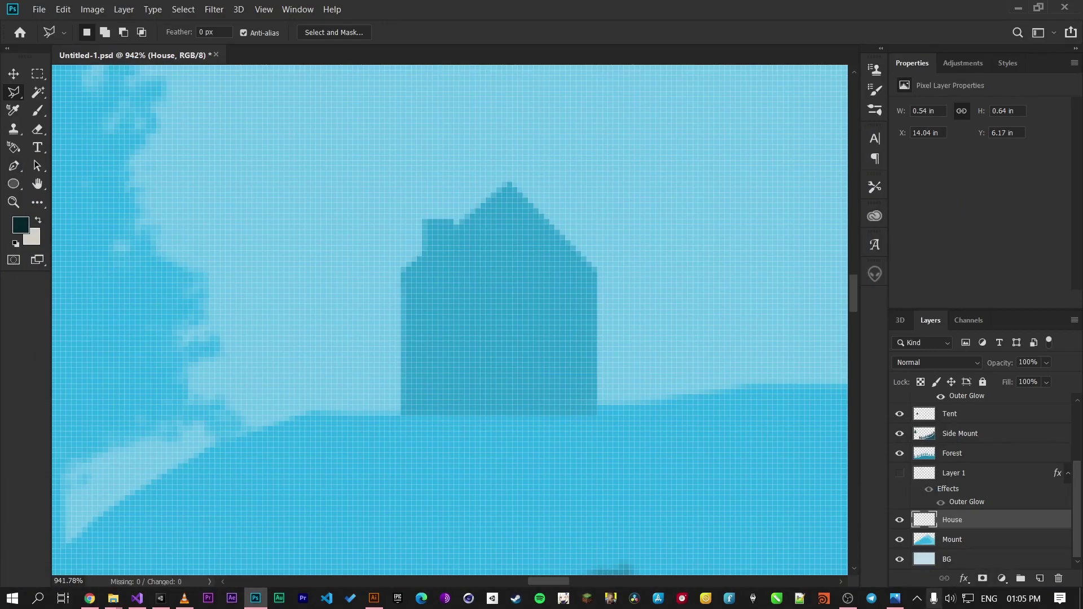
left_click(847, 598)
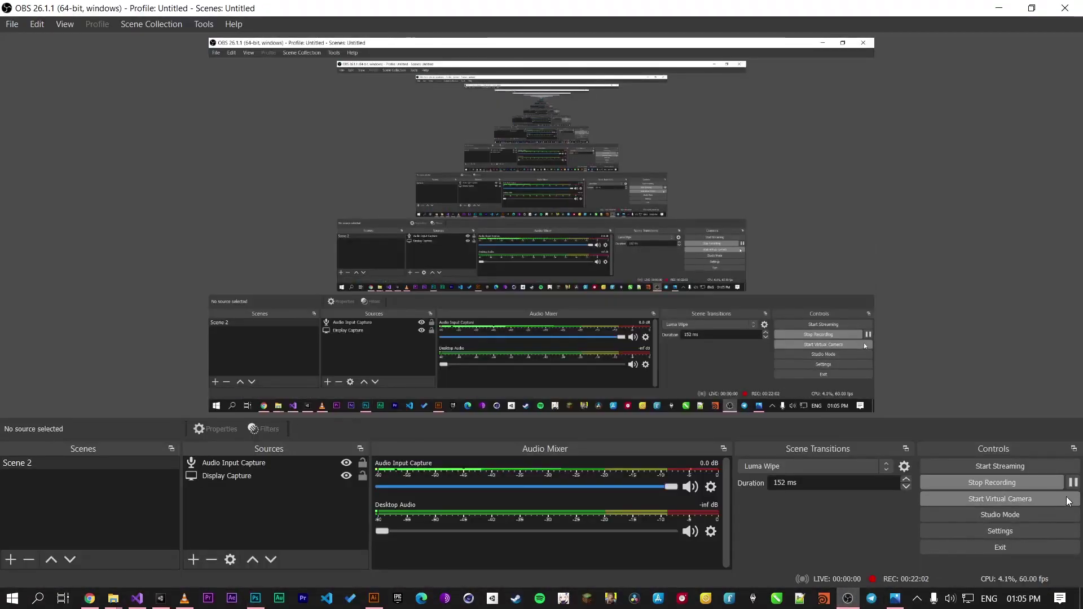
left_click(255, 598)
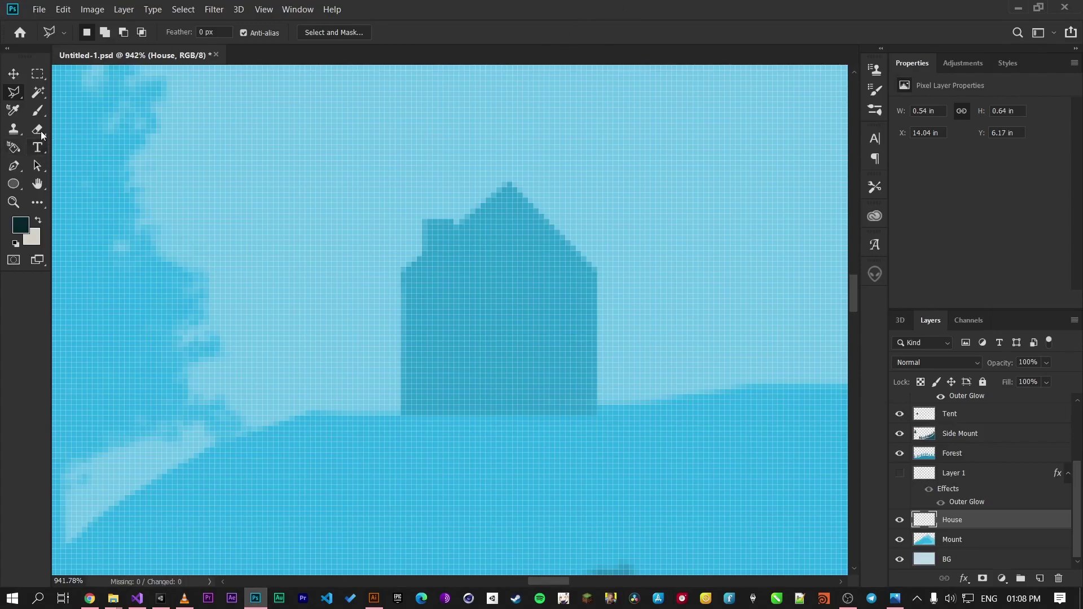
Step: Choose the Brush tool with the General Brushes' Soft Round tip at 45 px and 0% hardness
left_click(42, 107)
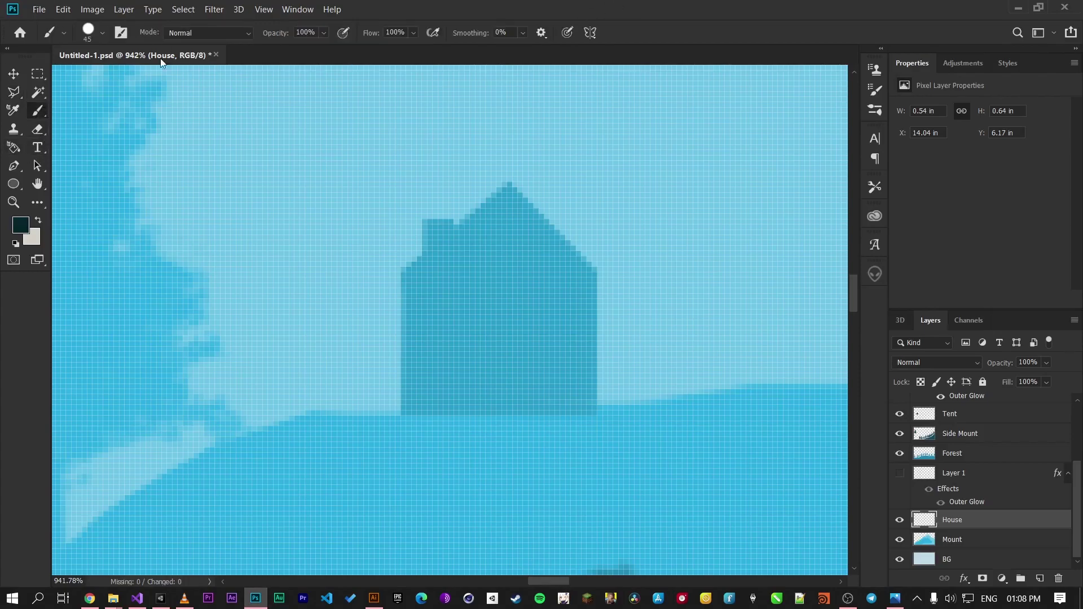
left_click(101, 33)
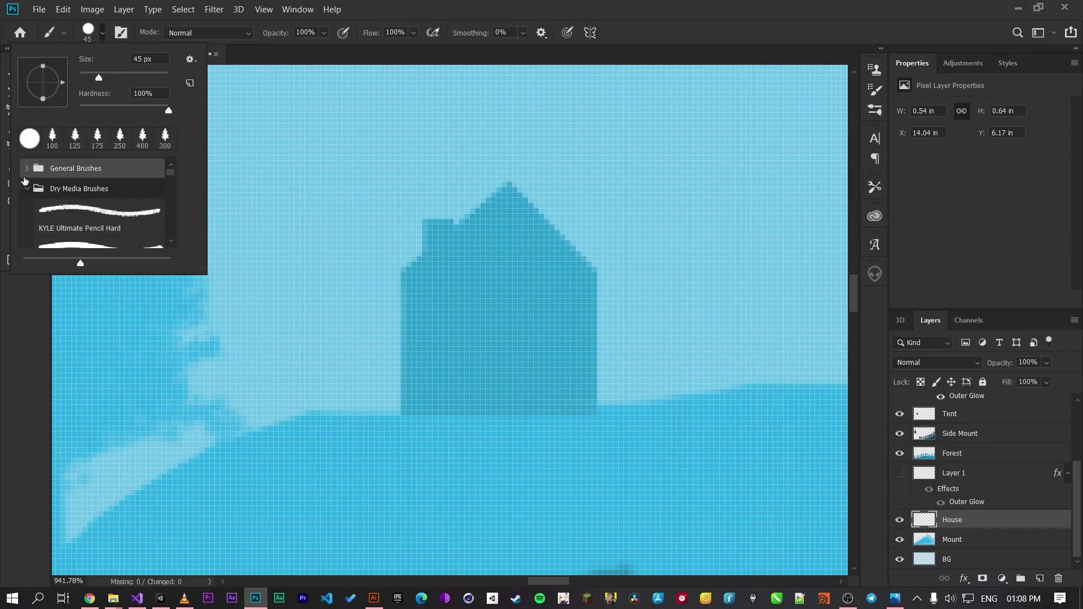
left_click(25, 169)
left_click(63, 194)
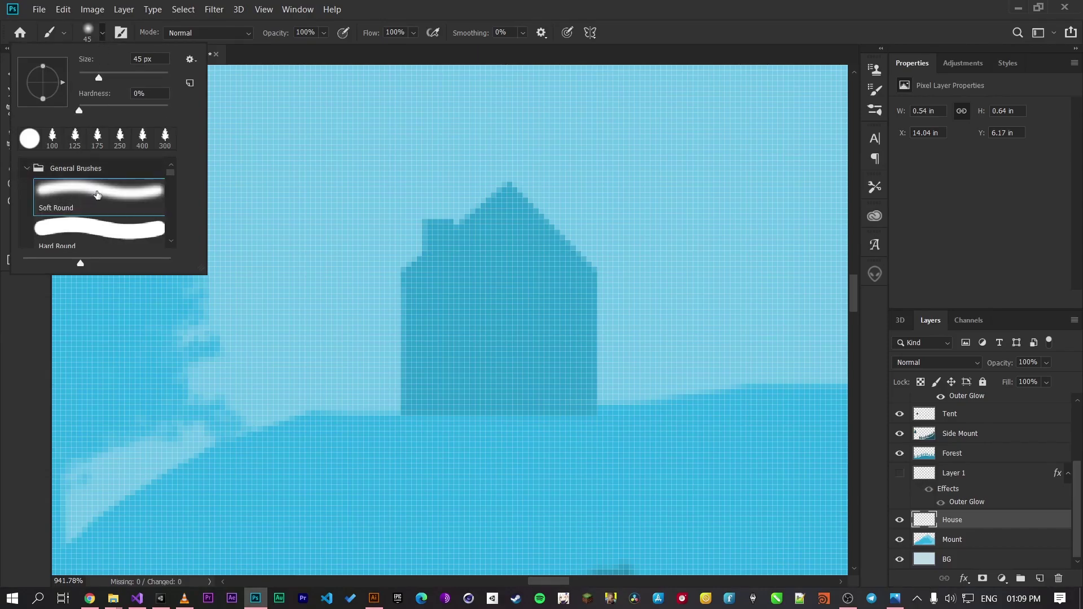
double_click(130, 192)
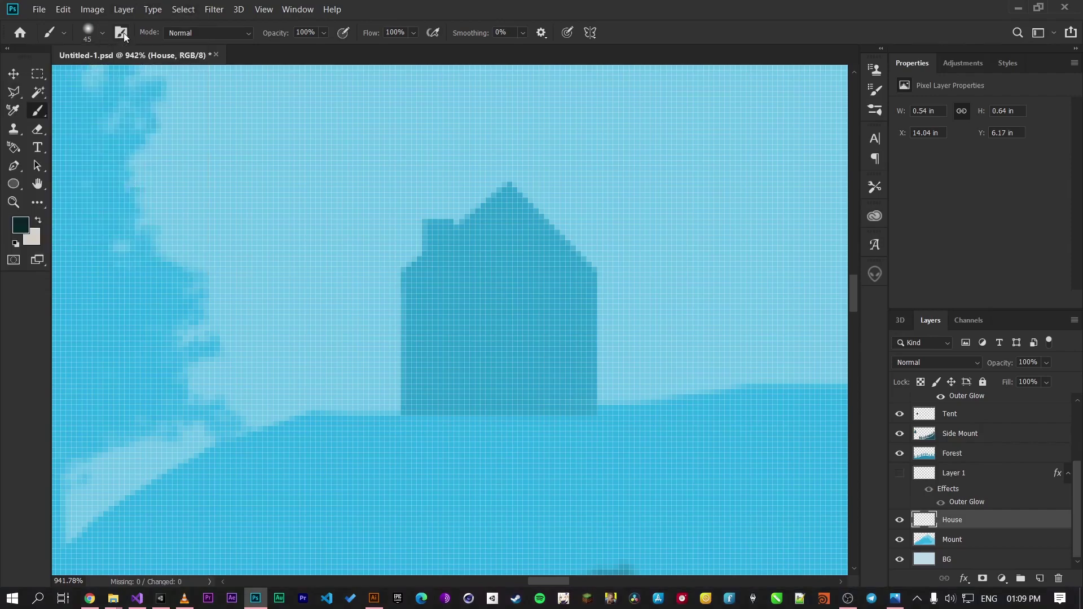
left_click(102, 32)
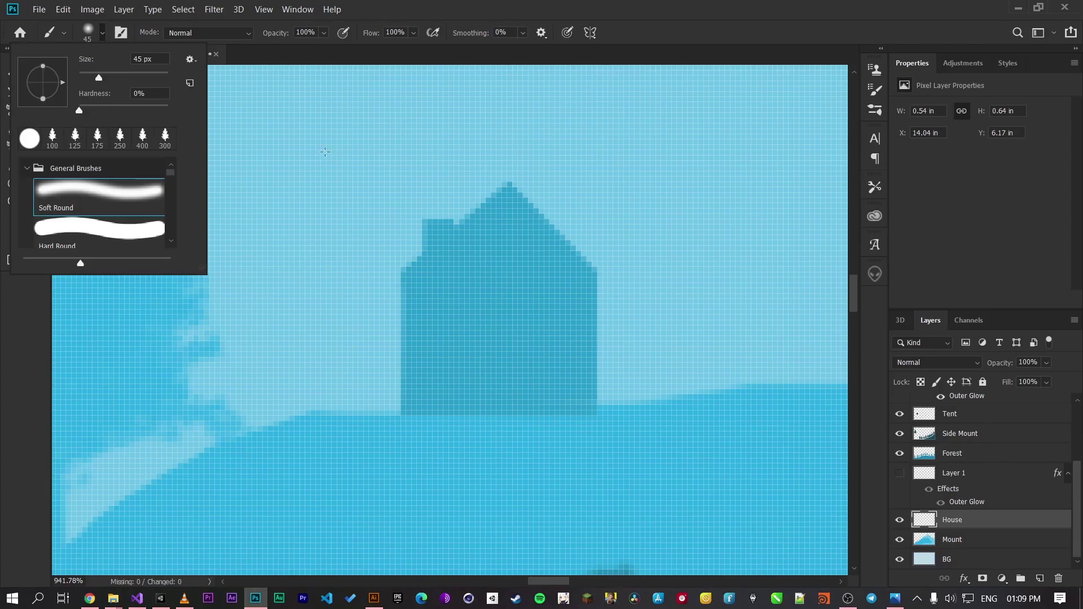
left_click_drag(99, 77, 94, 77)
left_click(136, 74)
left_click(104, 76)
left_click(74, 110)
key("Return")
key("bracketleft")
key("bracketleft")
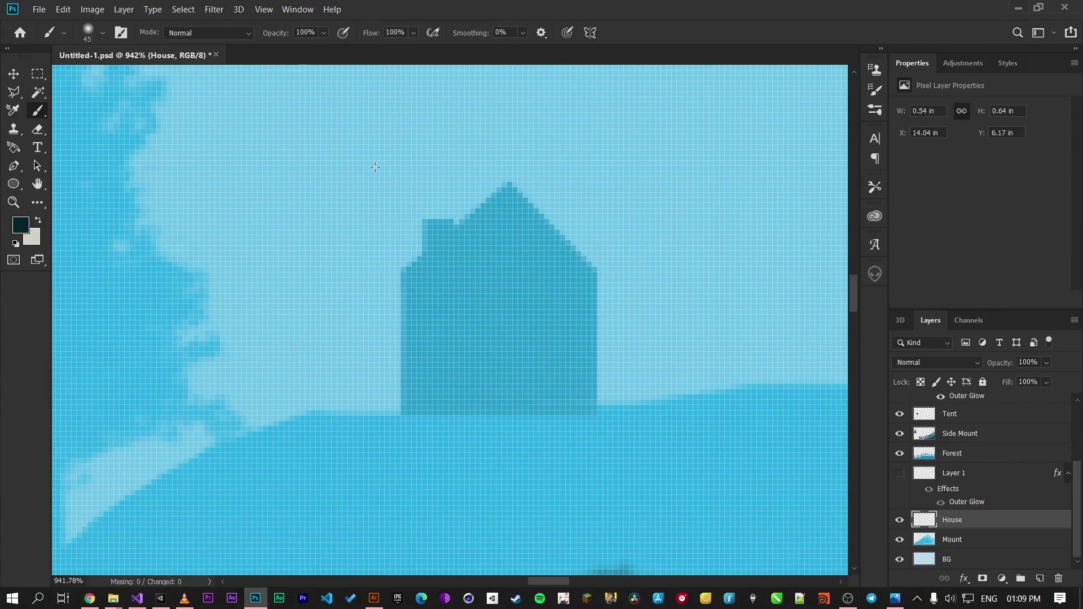
Step: Test the soft brush with a short diagonal stroke on the sky, undo it, and return to the house
scroll(375, 167, "down", 15)
scroll(391, 180, "up", 12)
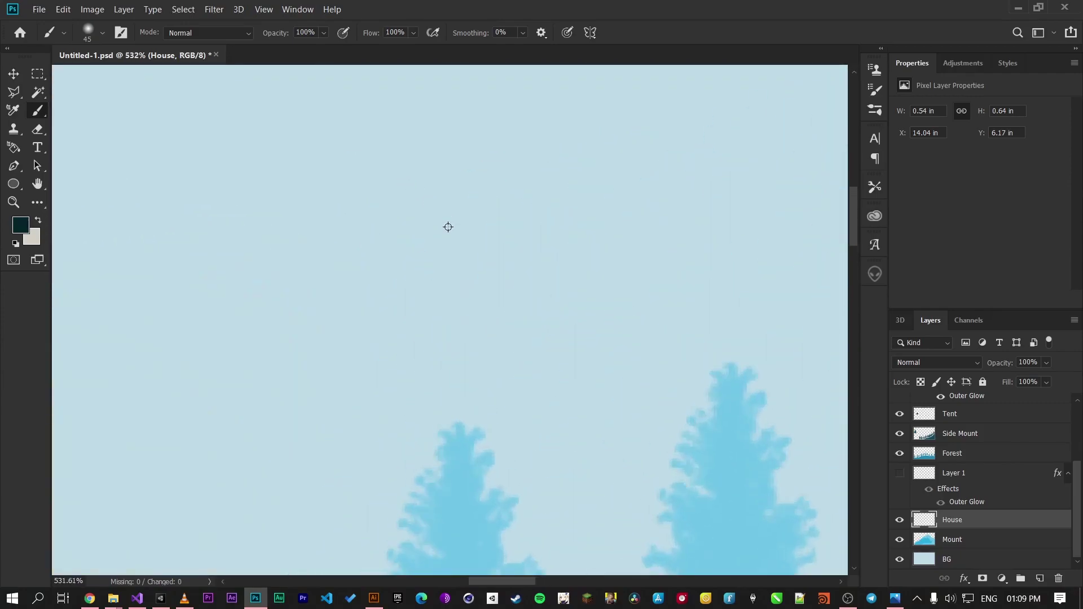
left_click_drag(431, 307, 360, 384)
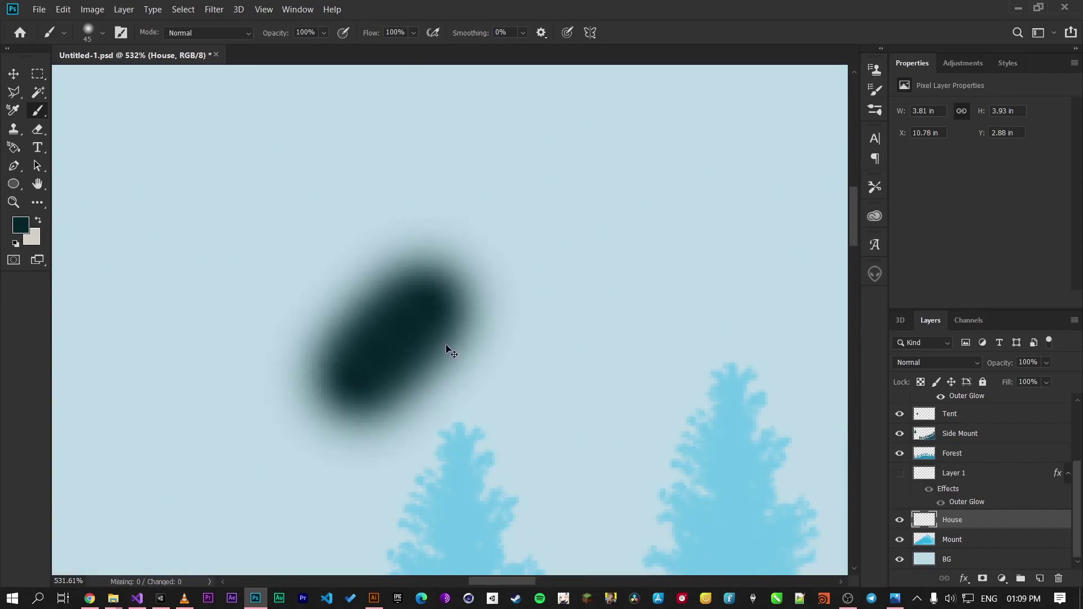
key("ctrl+z")
scroll(446, 344, "down", 10)
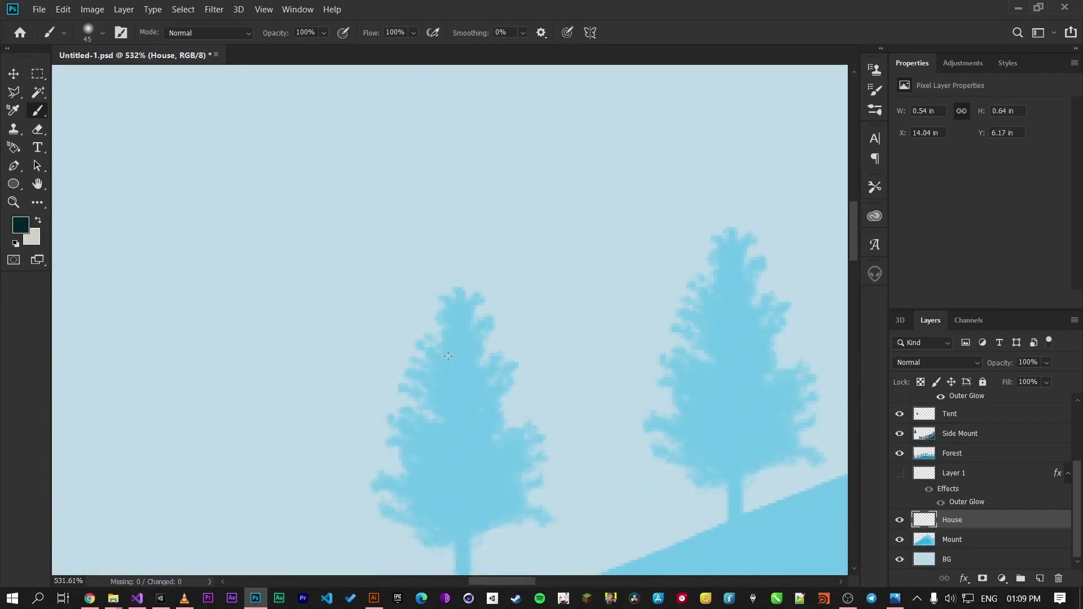
scroll(447, 354, "down", 5)
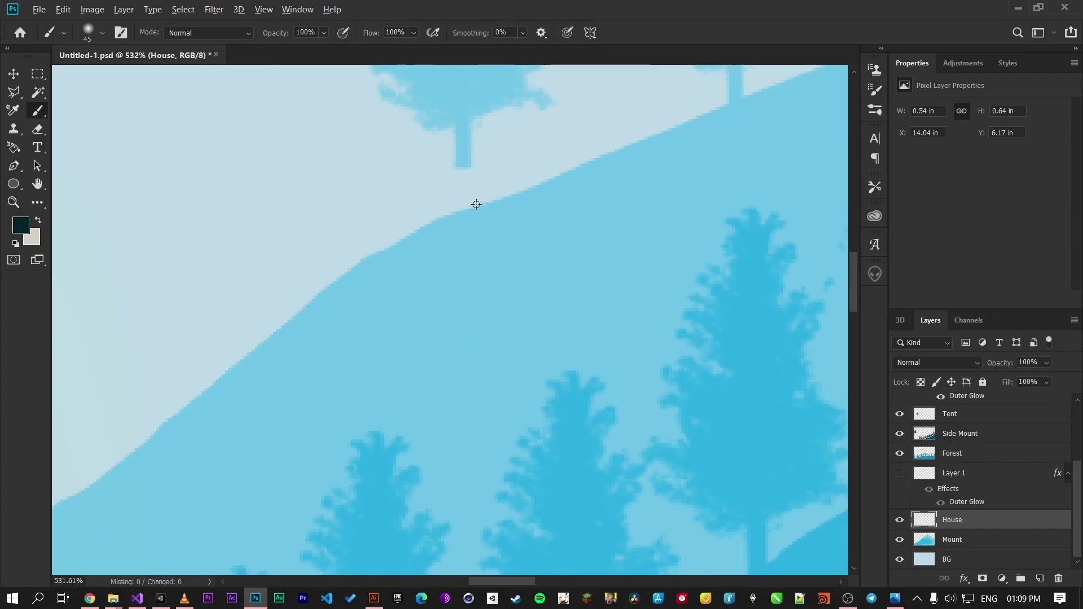
scroll(463, 178, "down", 5)
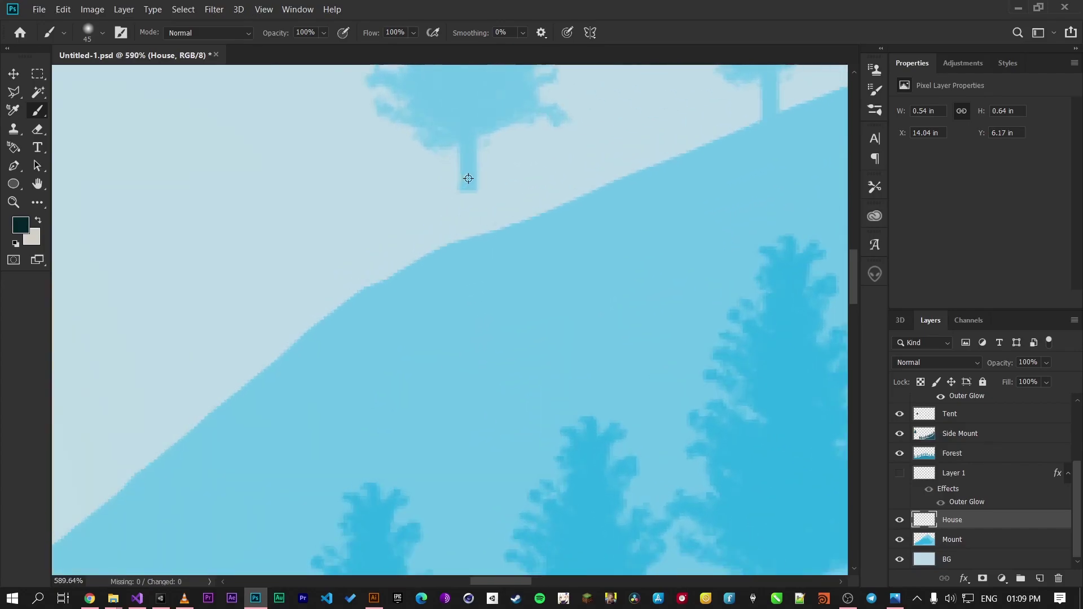
scroll(710, 234, "up", 10)
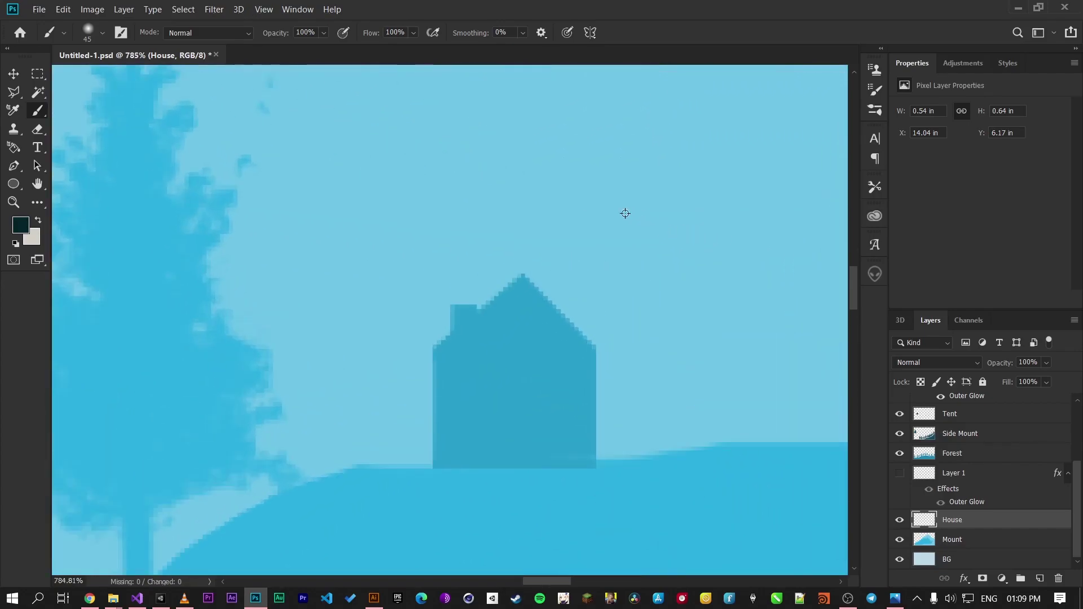
Step: Reduce the soft brush to 10 px, trying short strokes above the house and undoing them
key("bracketleft")
key("bracketleft")
key("bracketleft")
left_click_drag(428, 244, 450, 276)
key("bracketleft")
key("ctrl+z")
key("bracketleft")
left_click_drag(387, 201, 408, 230)
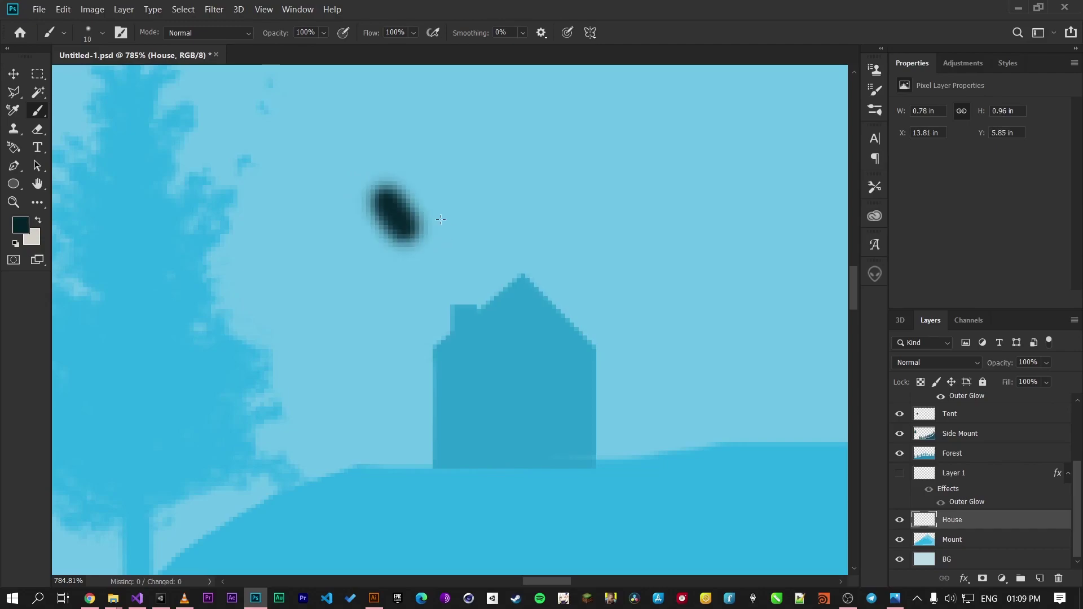
key("ctrl+z")
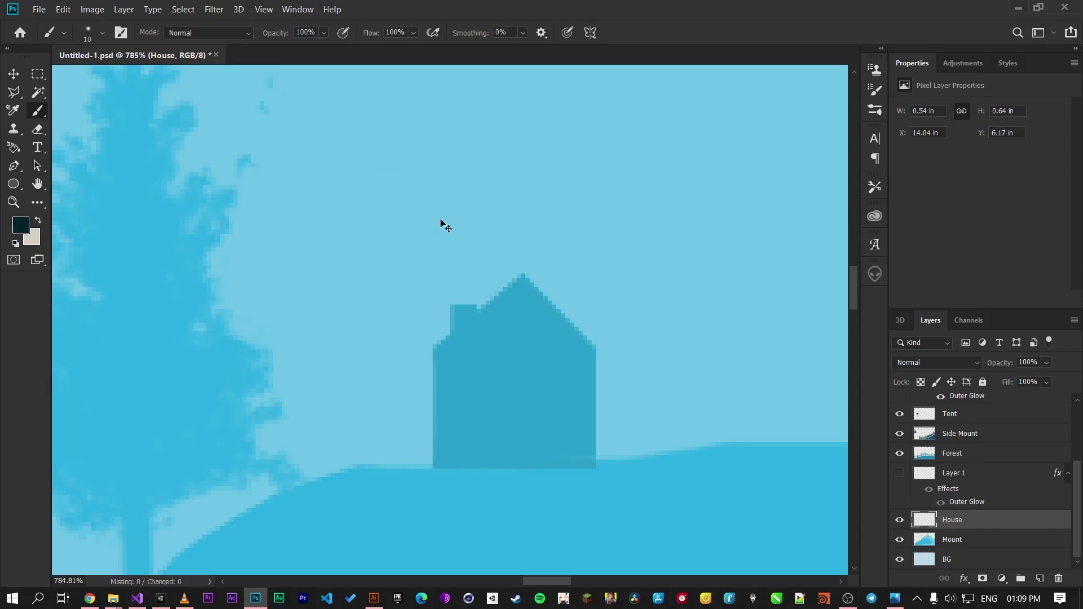
Step: Set the foreground colour to white with a black background colour, and raise the brush smoothing to 100%
left_click(21, 228)
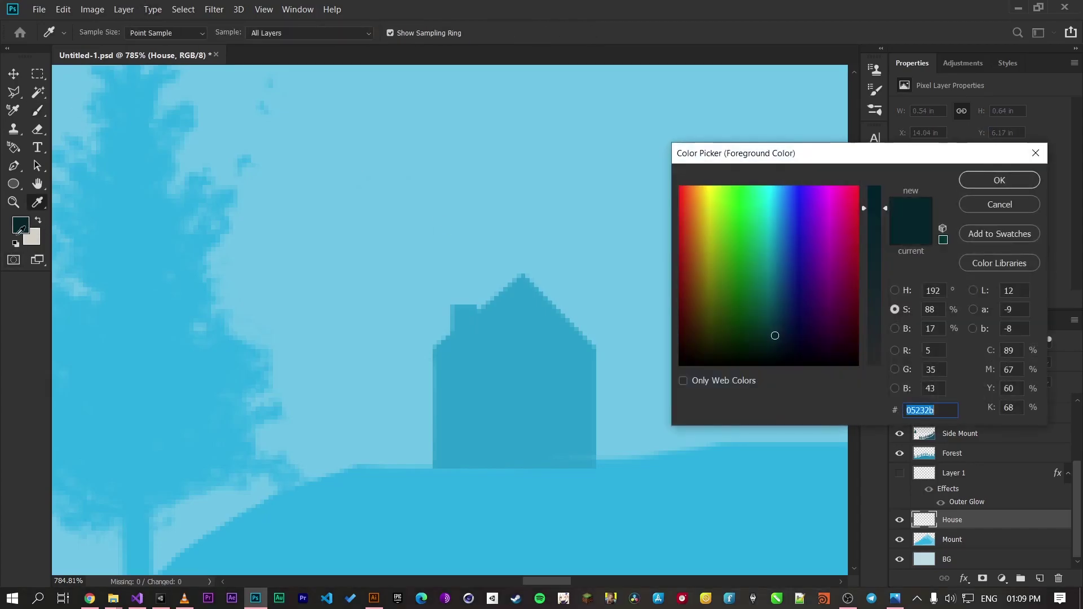
left_click(1018, 205)
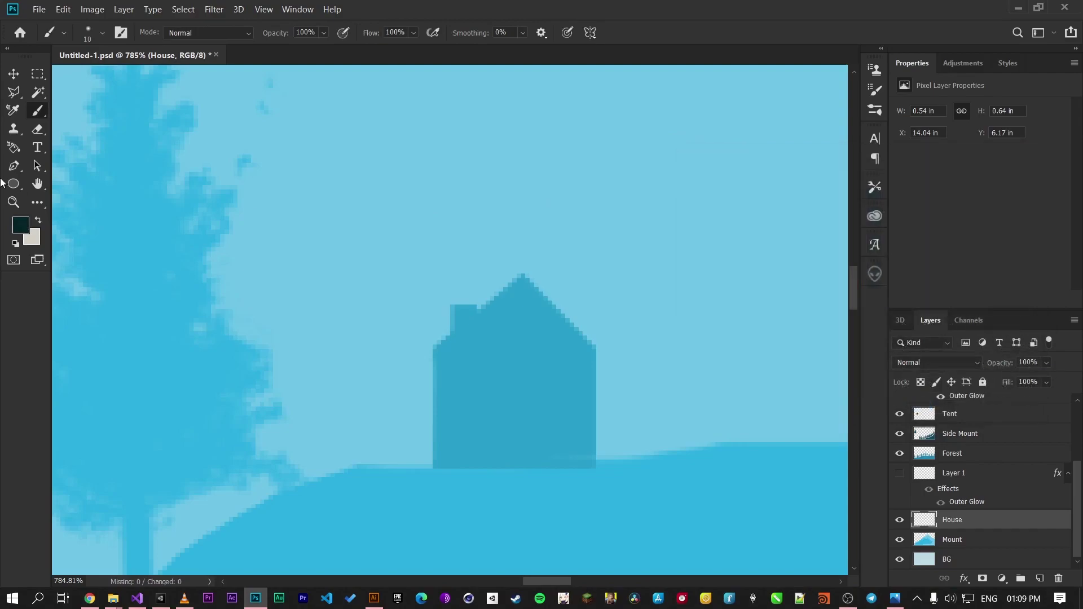
left_click(15, 245)
mouse_move(414, 219)
left_mouse_down()
mouse_move(478, 285)
mouse_move(486, 333)
left_mouse_up()
key("ctrl+z")
left_click_drag(471, 33, 802, 40)
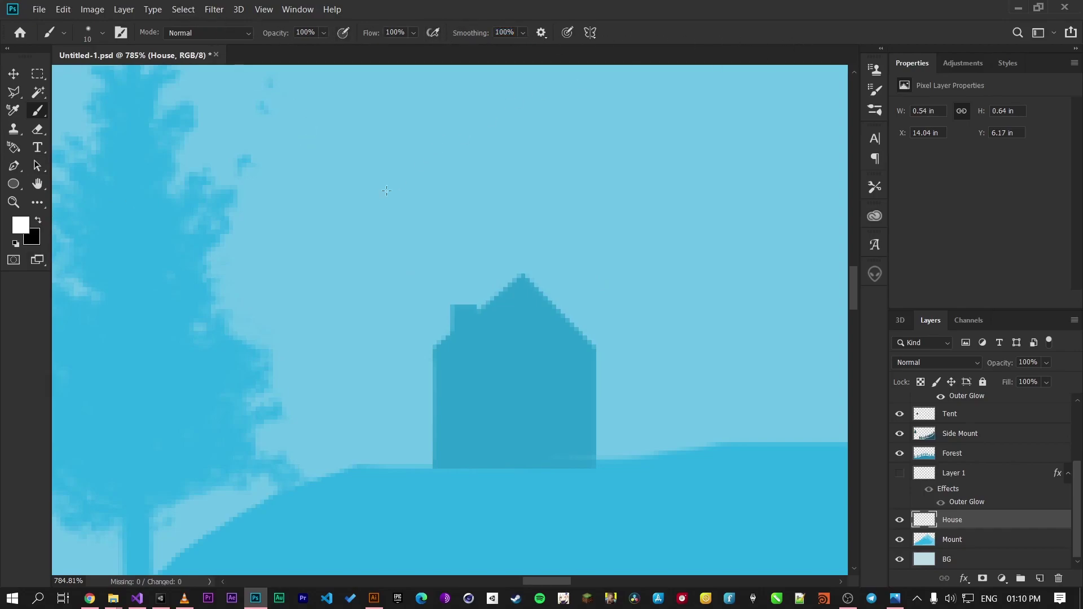
Step: Try a curved white smoke stroke at full opacity above the chimney, judge it in the whole scene, and undo it
mouse_move(376, 193)
left_mouse_down()
mouse_move(433, 220)
mouse_move(459, 304)
mouse_move(482, 317)
mouse_move(502, 308)
left_mouse_up()
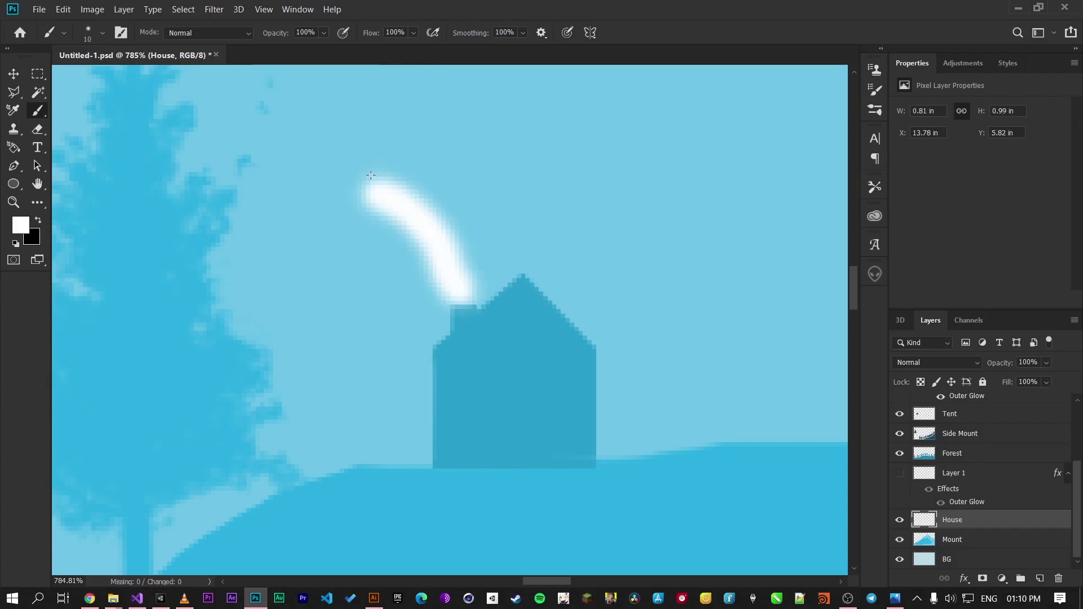
scroll(370, 179, "down", 3)
scroll(370, 178, "down", 5)
scroll(524, 254, "up", 5)
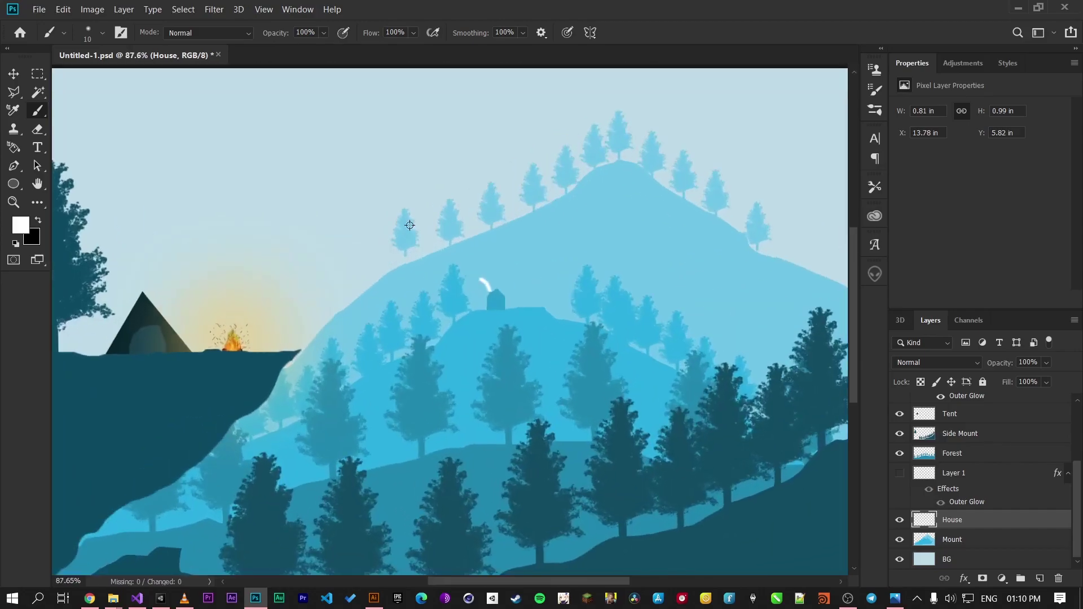
scroll(524, 254, "down", 2)
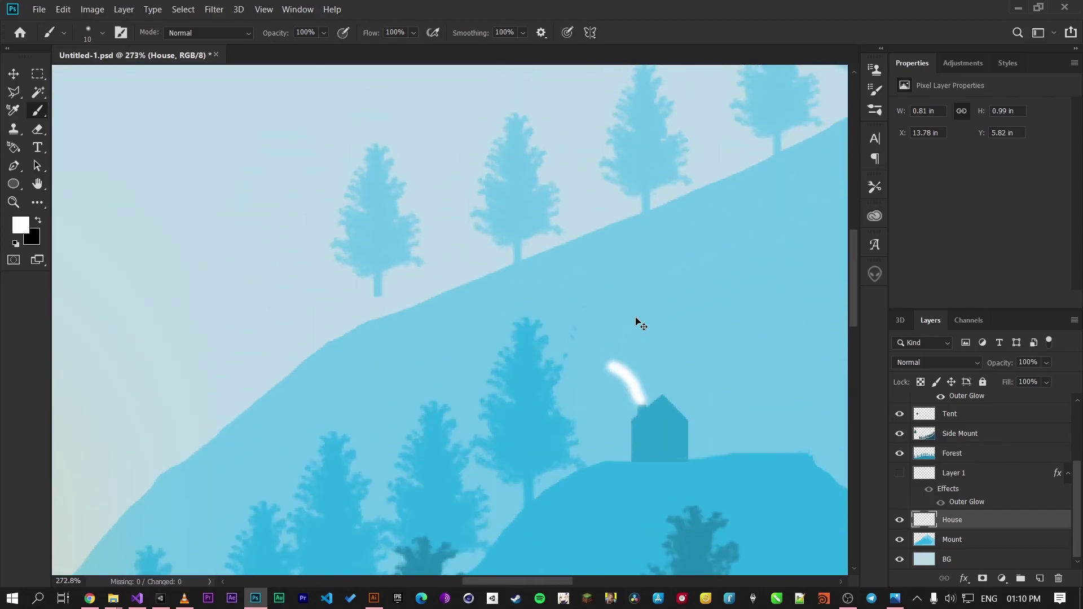
key("ctrl+z")
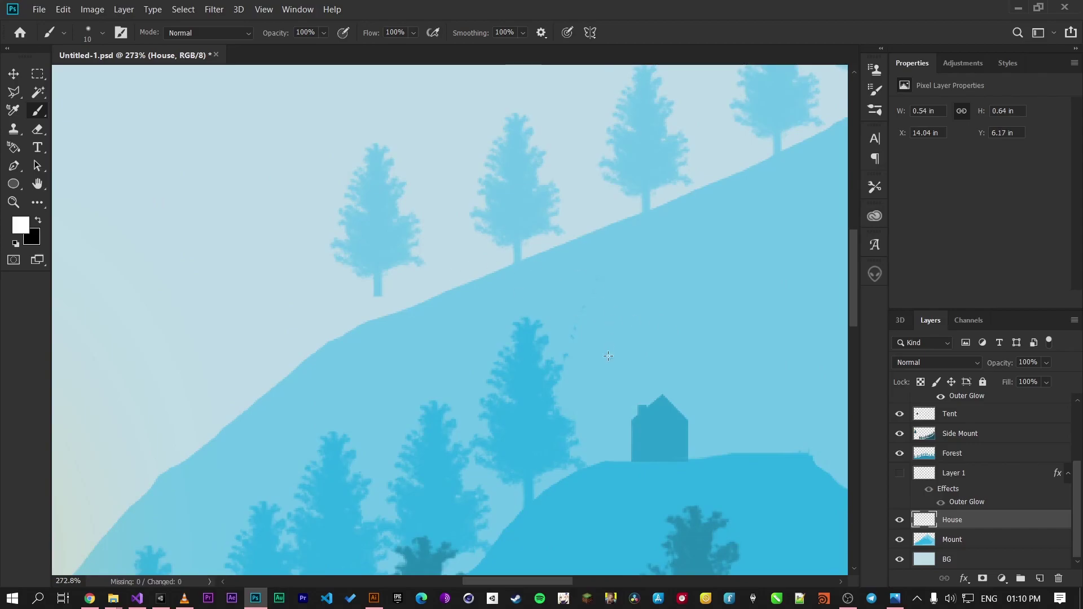
Step: Lower the brush opacity to 43% and paint a curved white smoke trail rising from the chimney on the House layer
left_click_drag(280, 34, 235, 36)
scroll(726, 383, "up", 6)
scroll(343, 359, "down", 2)
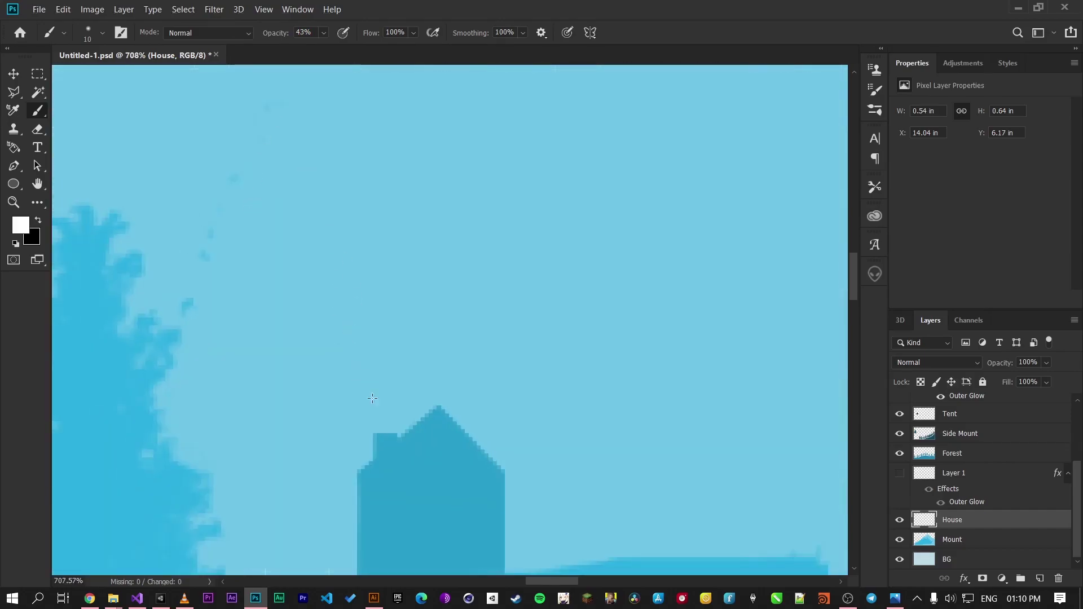
mouse_move(385, 434)
left_mouse_down()
mouse_move(366, 386)
mouse_move(318, 353)
mouse_move(333, 294)
left_mouse_up()
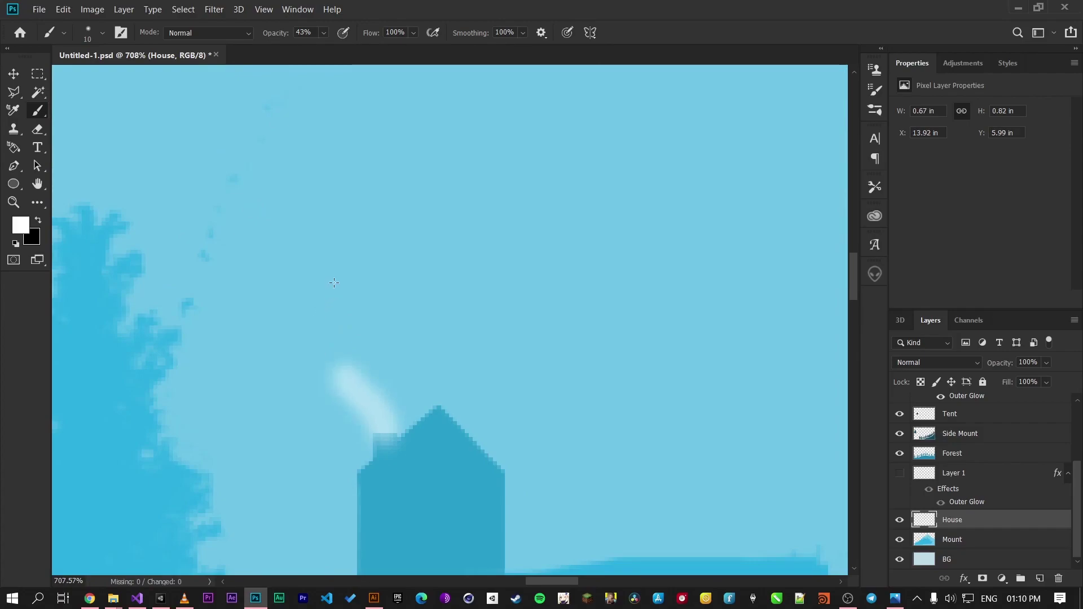
mouse_move(339, 374)
left_mouse_down()
mouse_move(312, 348)
mouse_move(312, 295)
left_mouse_up()
key("ctrl+z")
key("ctrl+z")
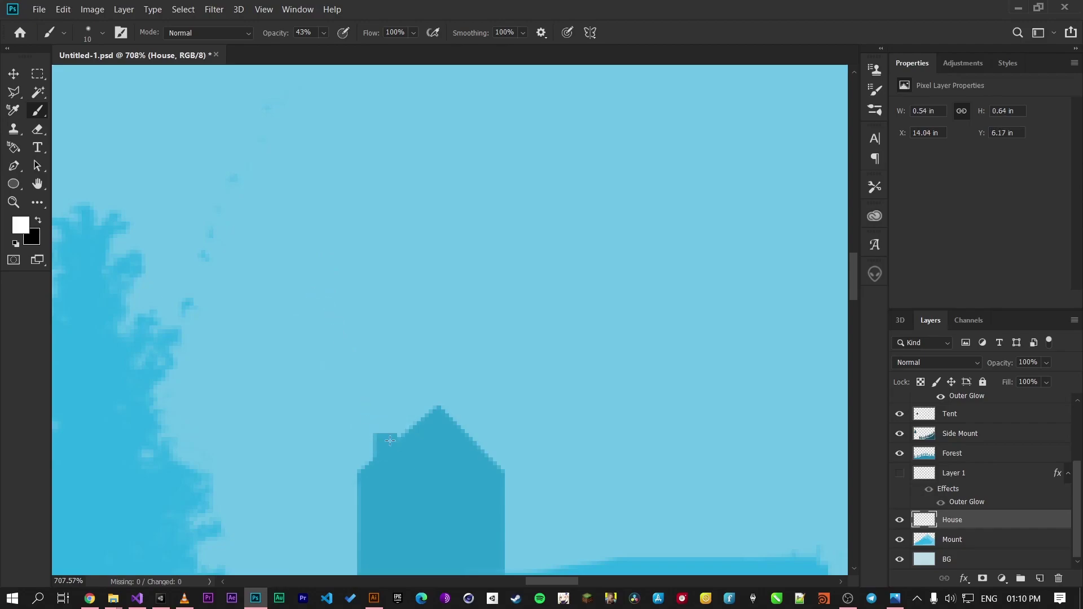
mouse_move(387, 436)
left_mouse_down()
mouse_move(321, 333)
mouse_move(324, 299)
mouse_move(366, 263)
left_mouse_up()
Step: Extend the smoke trail up and to the left with a fainter stroke at 15% opacity, fading its tip at 10%
left_click_drag(276, 37, 252, 35)
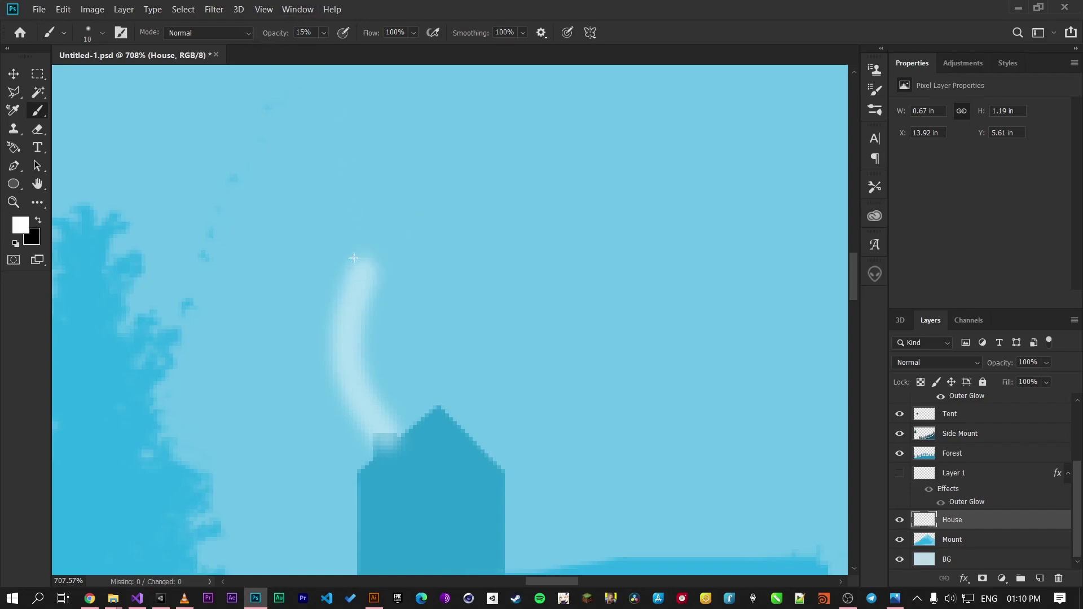
left_click_drag(366, 251, 286, 169)
mouse_move(274, 34)
left_mouse_down()
mouse_move(259, 34)
mouse_move(280, 35)
left_mouse_up()
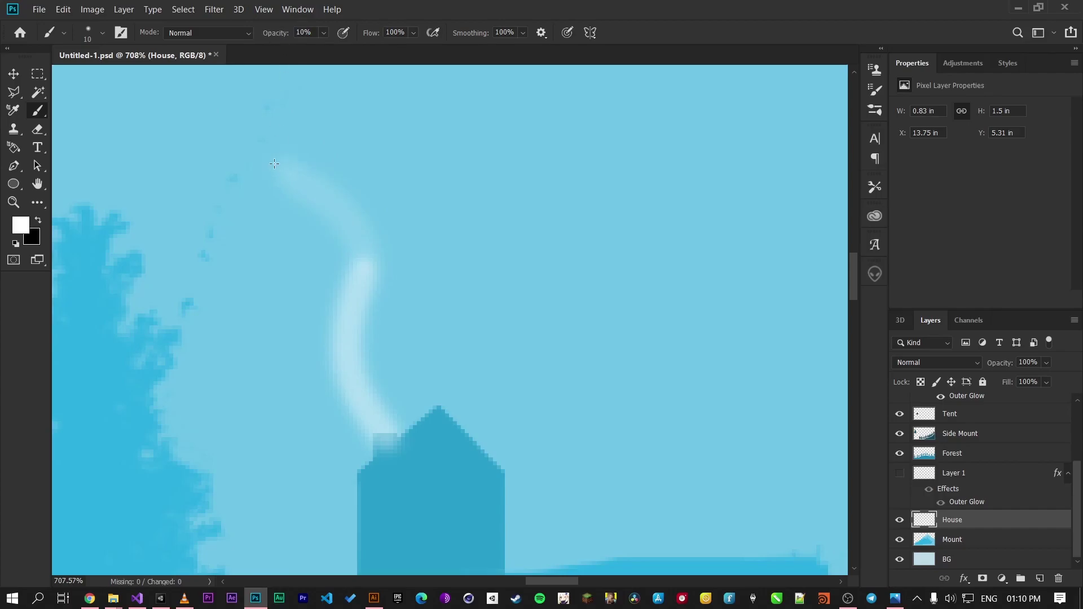
left_click(253, 98)
Step: Show the glowing window layer, Layer 1, and check the smoke trail against the house and the whole scene
key("ctrl+0")
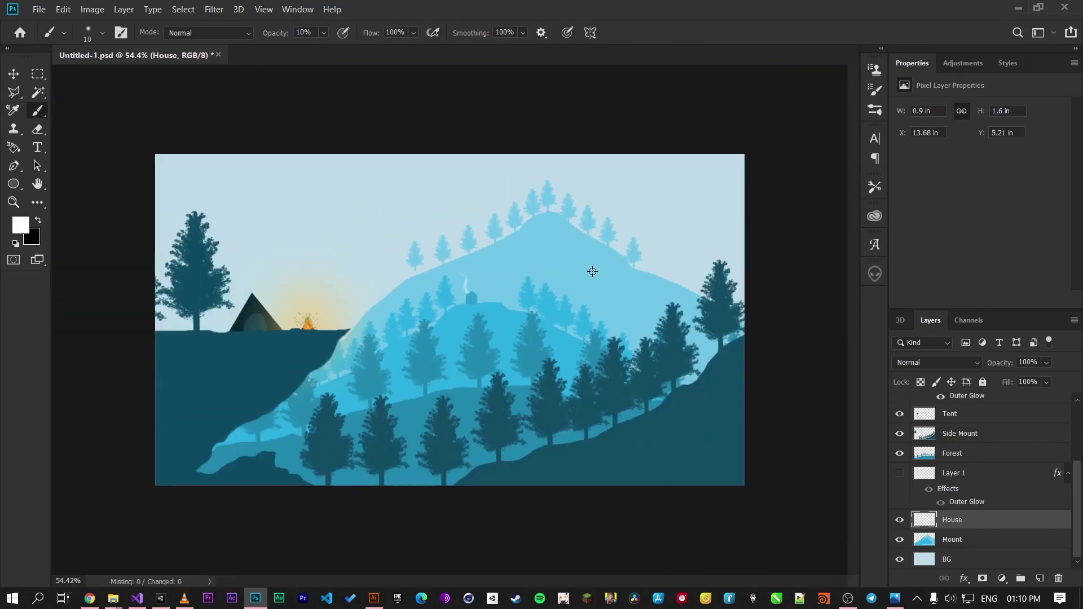
left_click(900, 472)
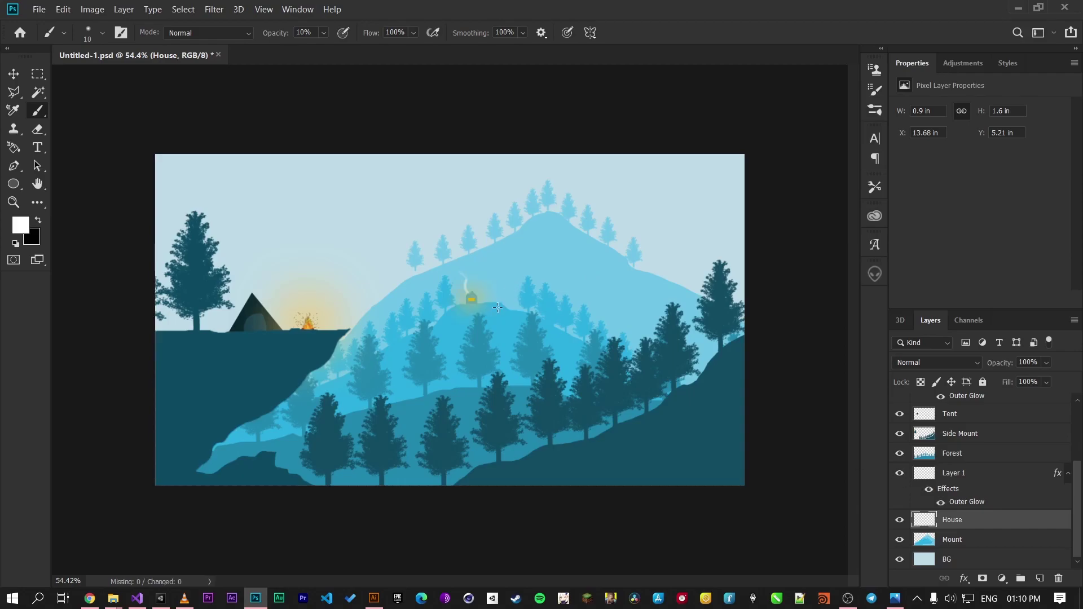
scroll(480, 289, "up", 5)
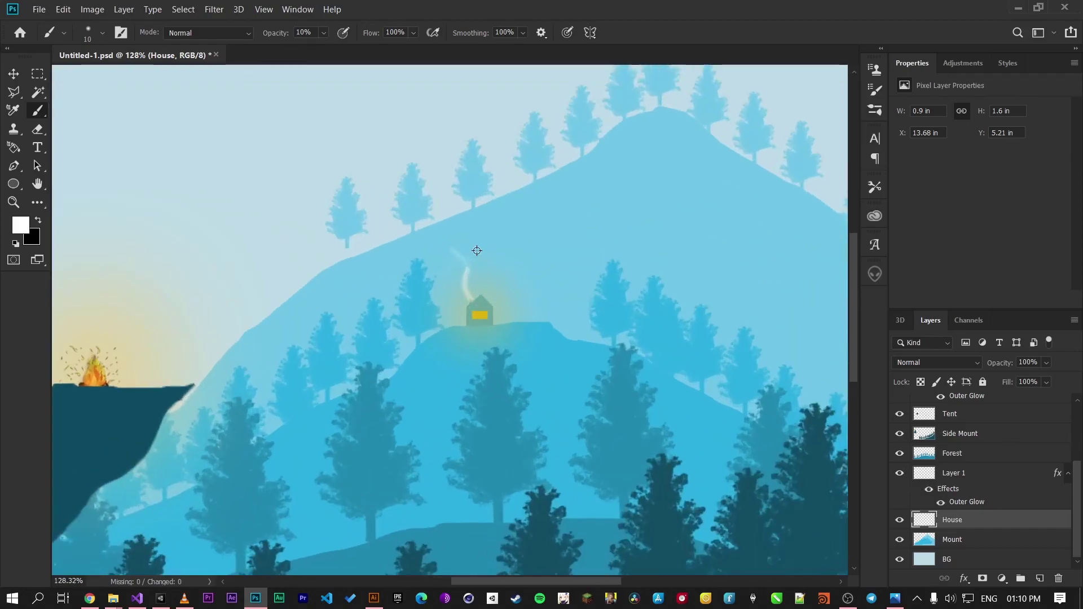
scroll(477, 251, "up", 10)
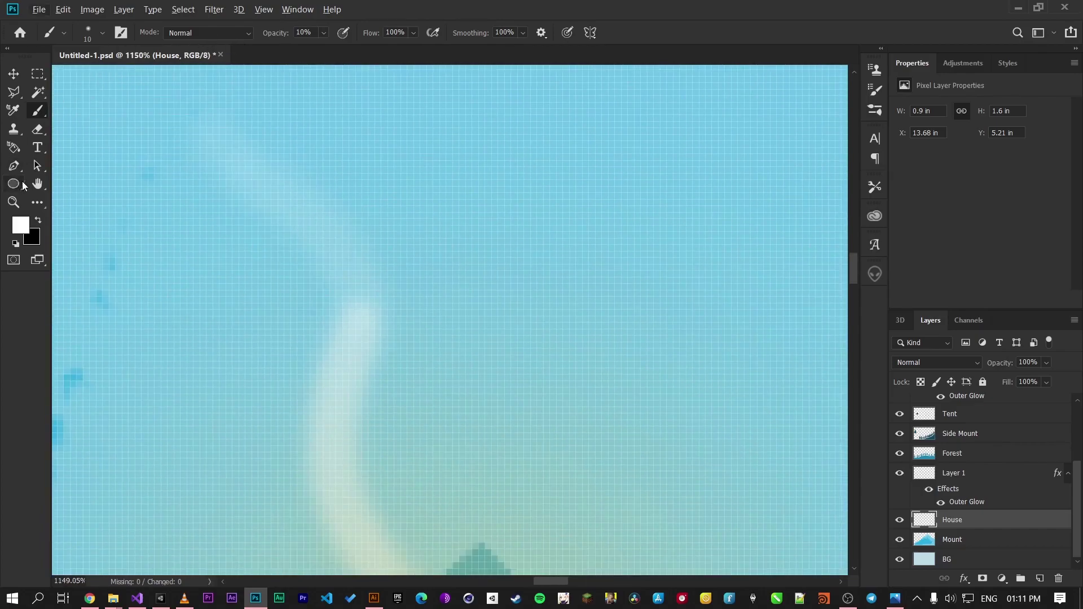
Step: Set the Eraser to a 10 px brush at 5% opacity for softening the smoke trail
left_click(37, 133)
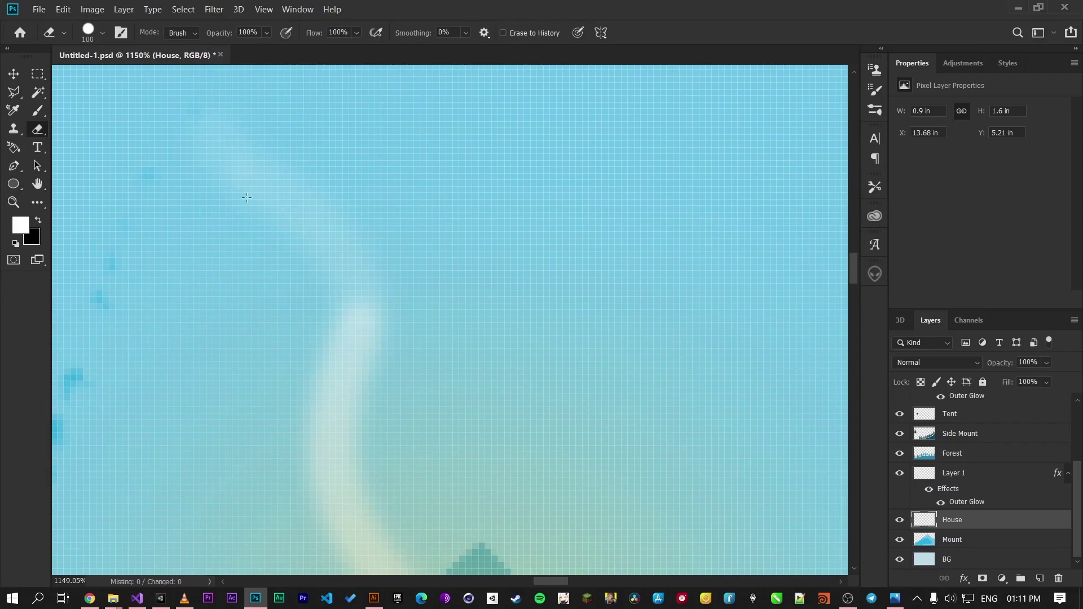
key("bracketleft")
key("bracketleft")
key("bracketleft")
key("bracketleft")
key("bracketleft")
key("bracketleft")
key("bracketleft")
key("bracketleft")
key("bracketleft")
key("bracketleft")
key("bracketleft")
key("bracketright")
key("bracketright")
key("bracketright")
key("bracketright")
key("bracketright")
key("bracketright")
key("bracketright")
left_click_drag(210, 39, 148, 42)
Step: Raise the Eraser opacity to 32% and soften the lower part of the chimney's smoke trail on the House layer
key("alt+bracketright")
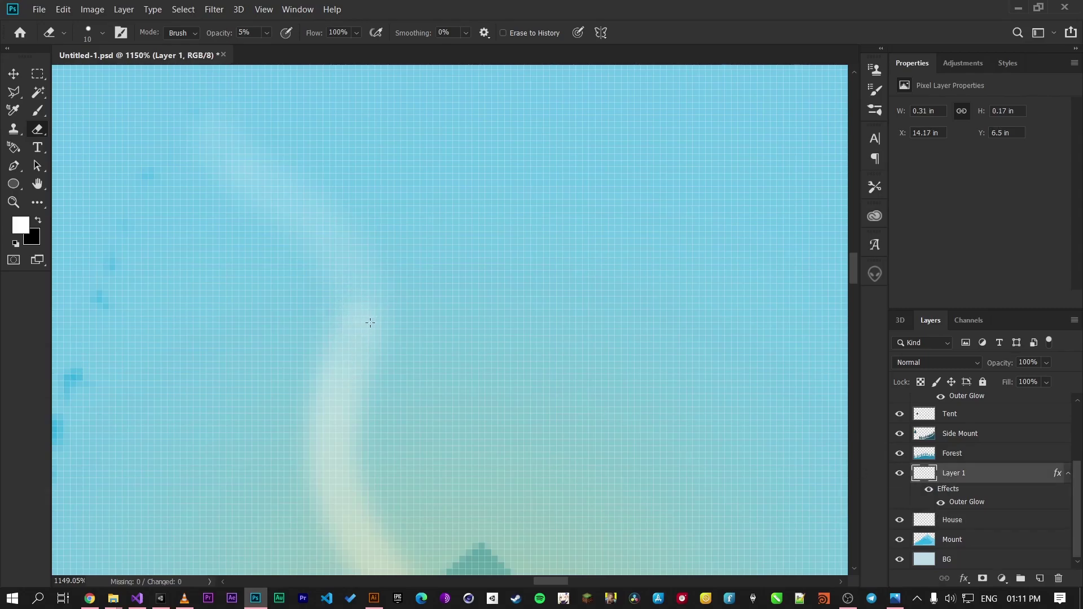
scroll(370, 323, "down", 5)
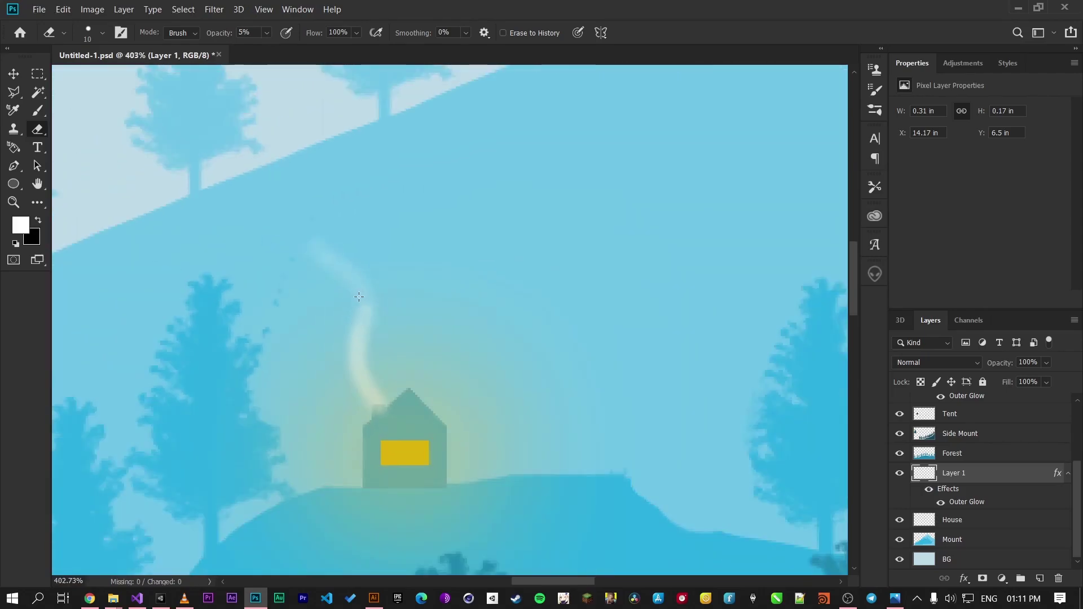
left_click_drag(228, 34, 244, 35)
scroll(430, 323, "down", 10)
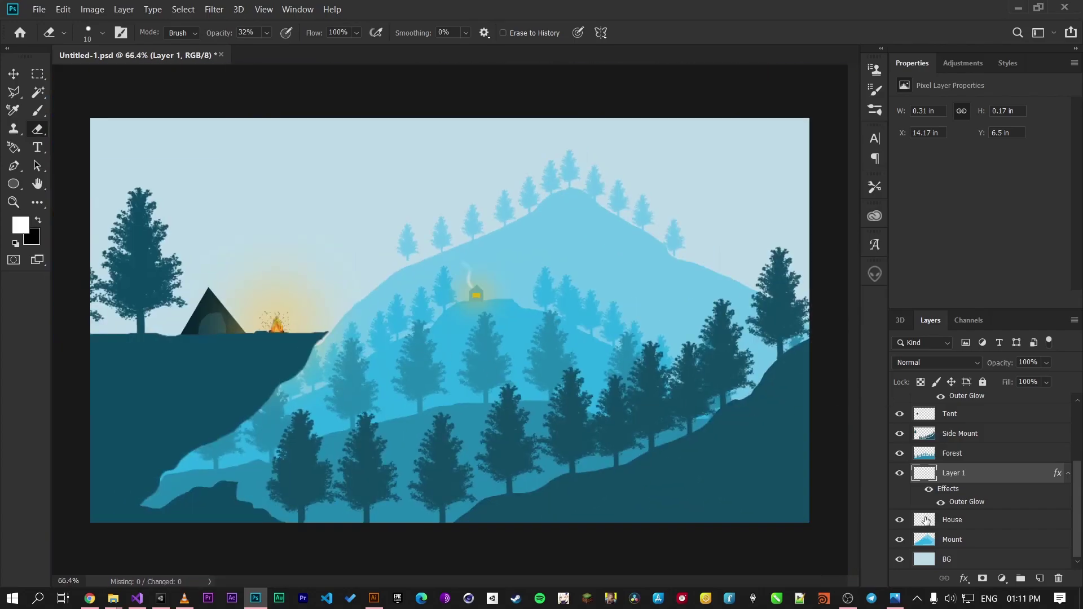
right_click(959, 479)
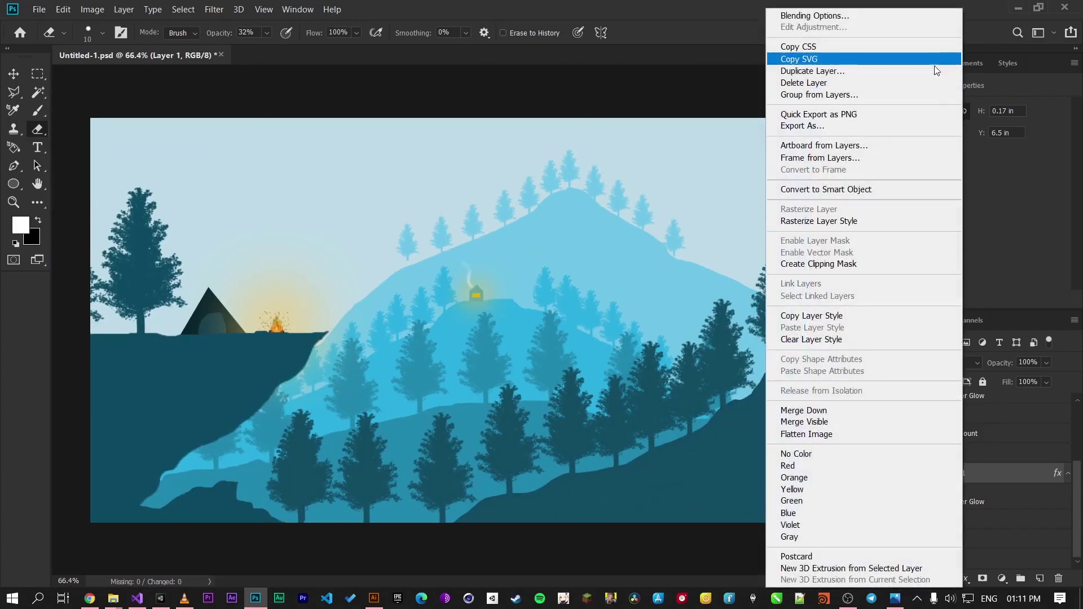
left_click(1010, 453)
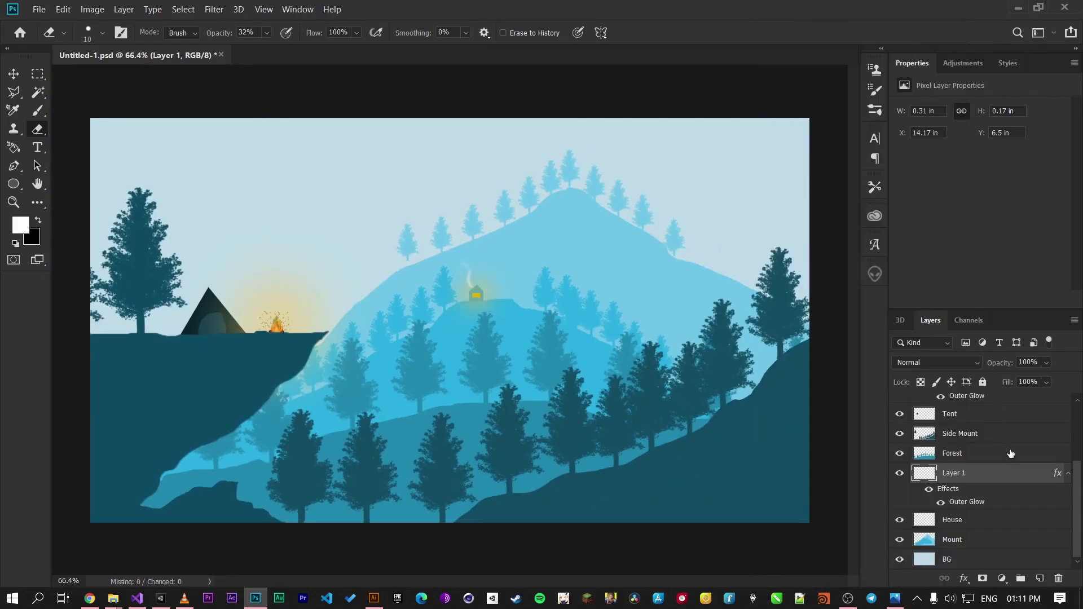
left_click(965, 524)
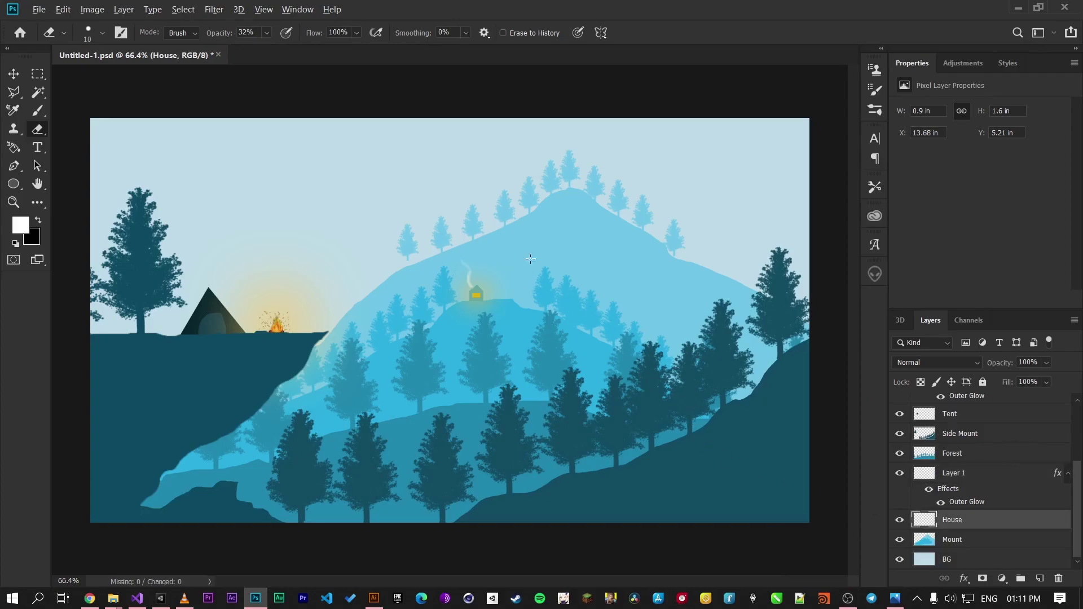
scroll(476, 290, "up", 5)
scroll(500, 356, "up", 2)
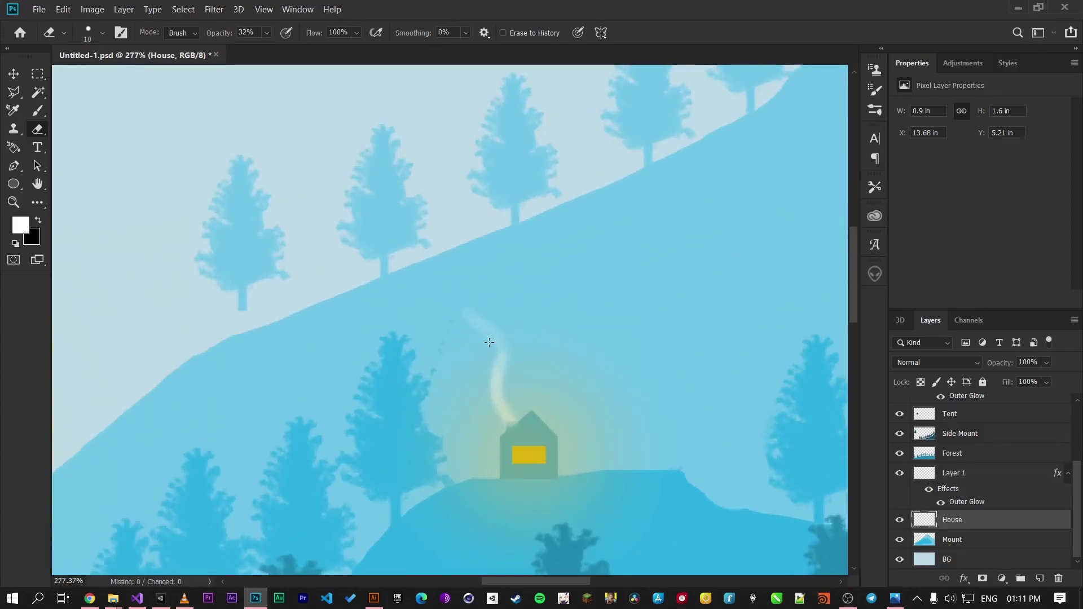
mouse_move(496, 374)
left_mouse_down()
mouse_move(497, 398)
mouse_move(529, 422)
left_mouse_up()
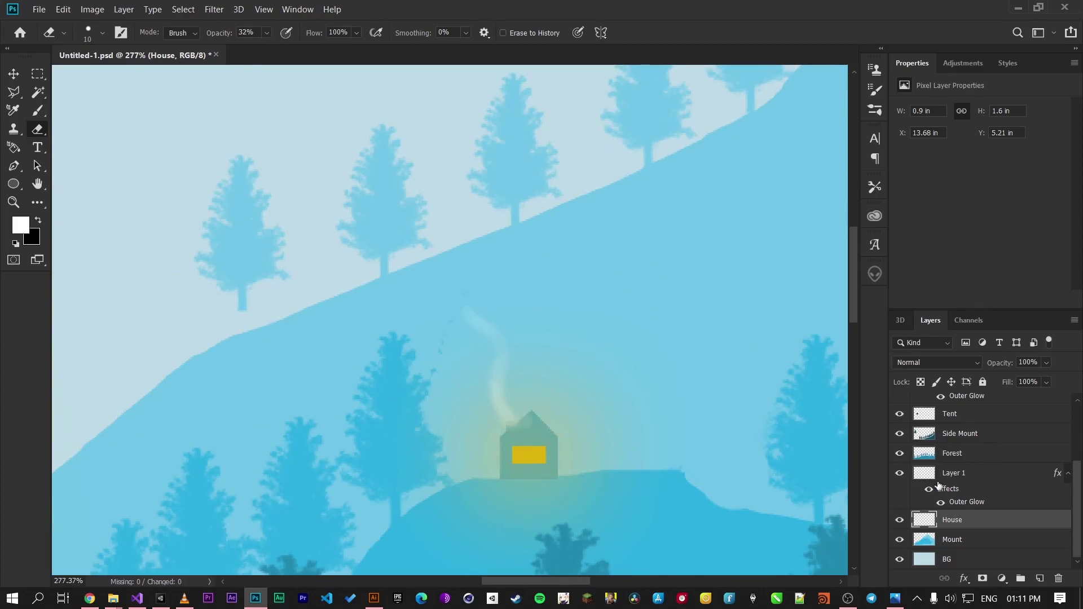
right_click(959, 520)
left_click(864, 16)
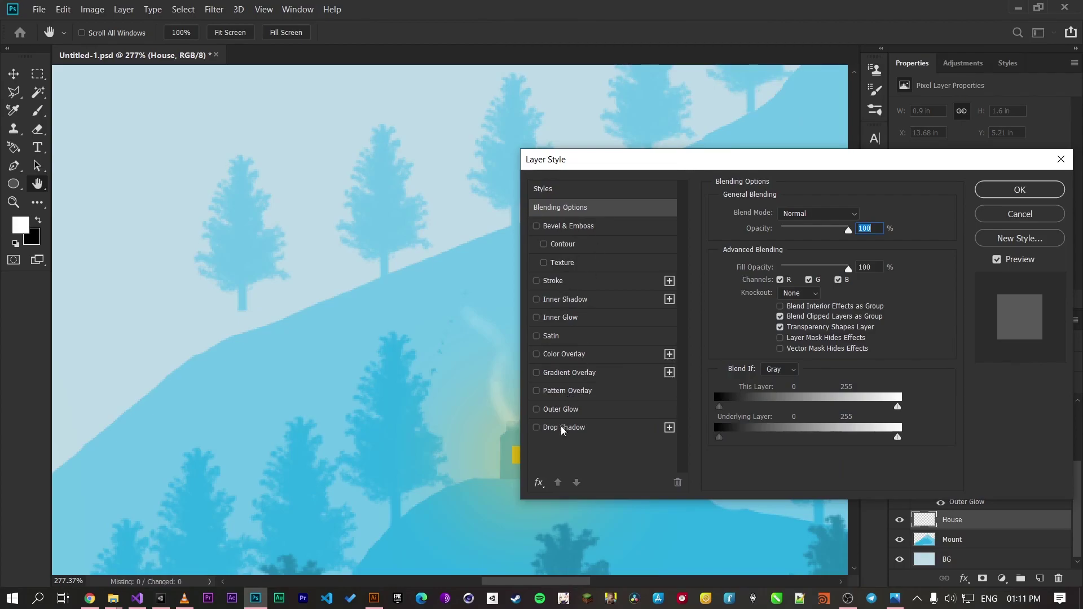
left_click(538, 430)
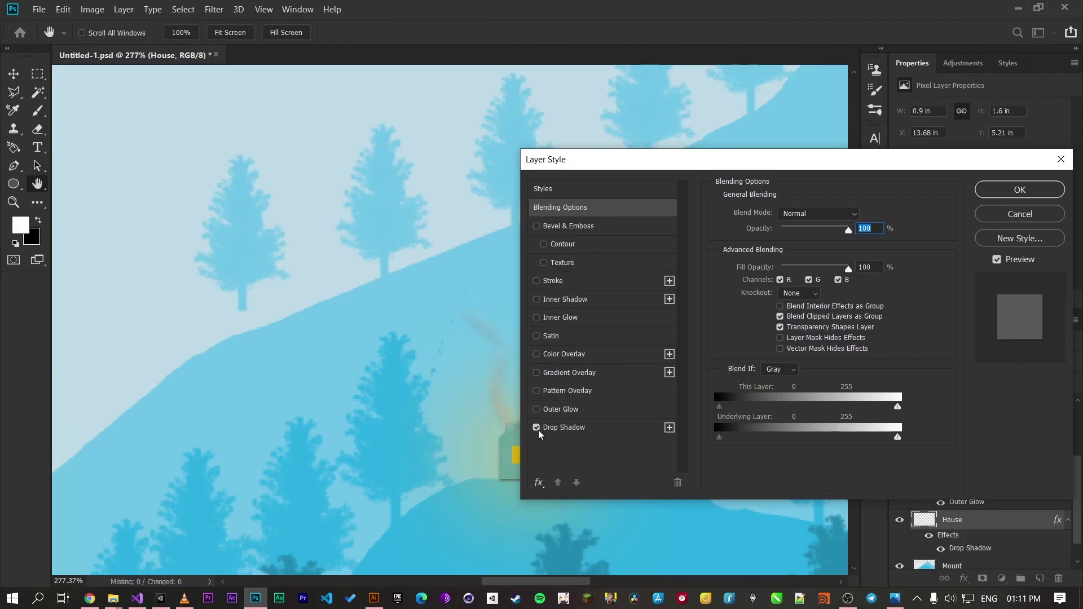
left_click_drag(904, 158, 1072, 128)
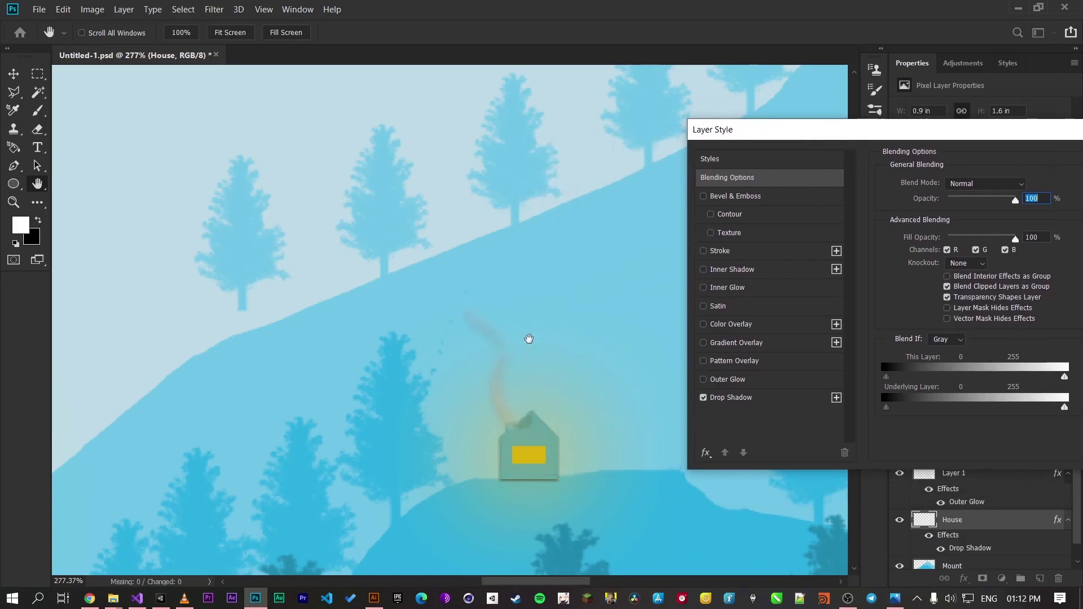
left_click_drag(872, 134, 721, 125)
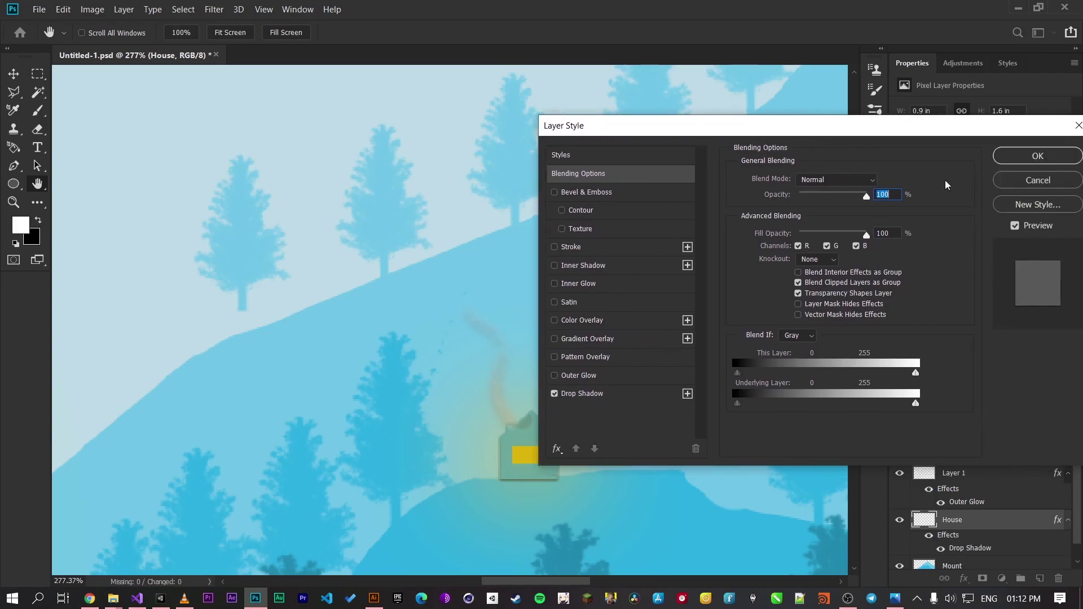
left_click(1024, 182)
Step: Set the foreground color to the light grey #dedede
key("e")
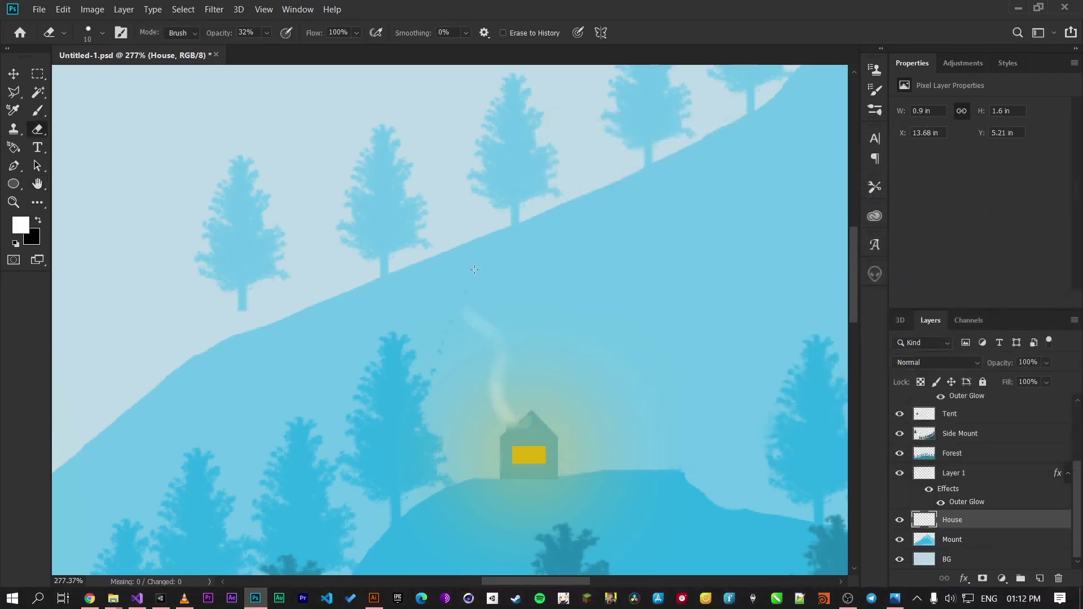
left_click(20, 230)
left_click(680, 209)
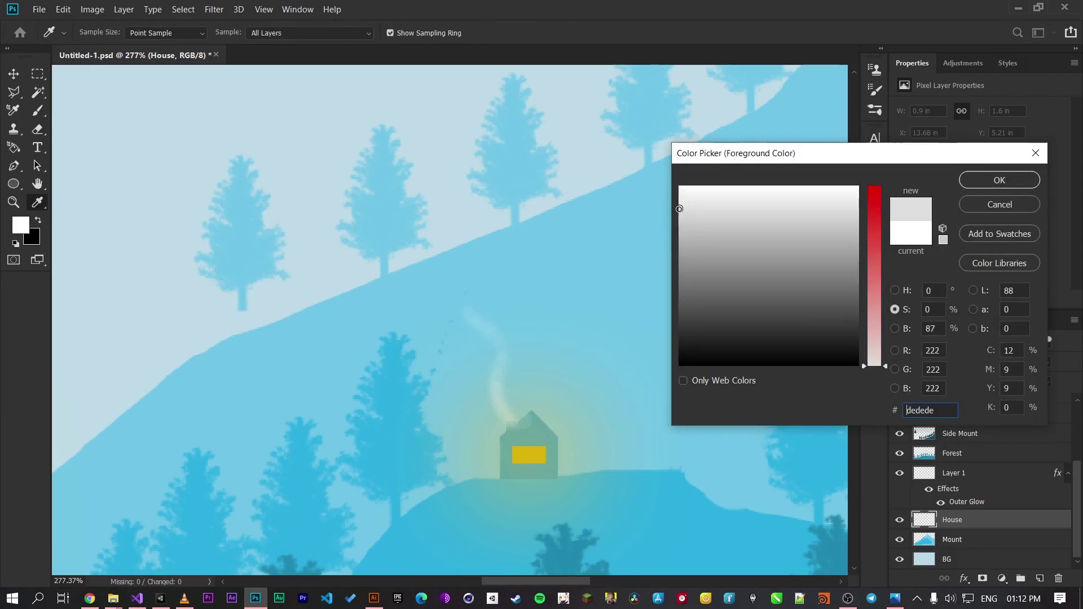
left_click(1017, 186)
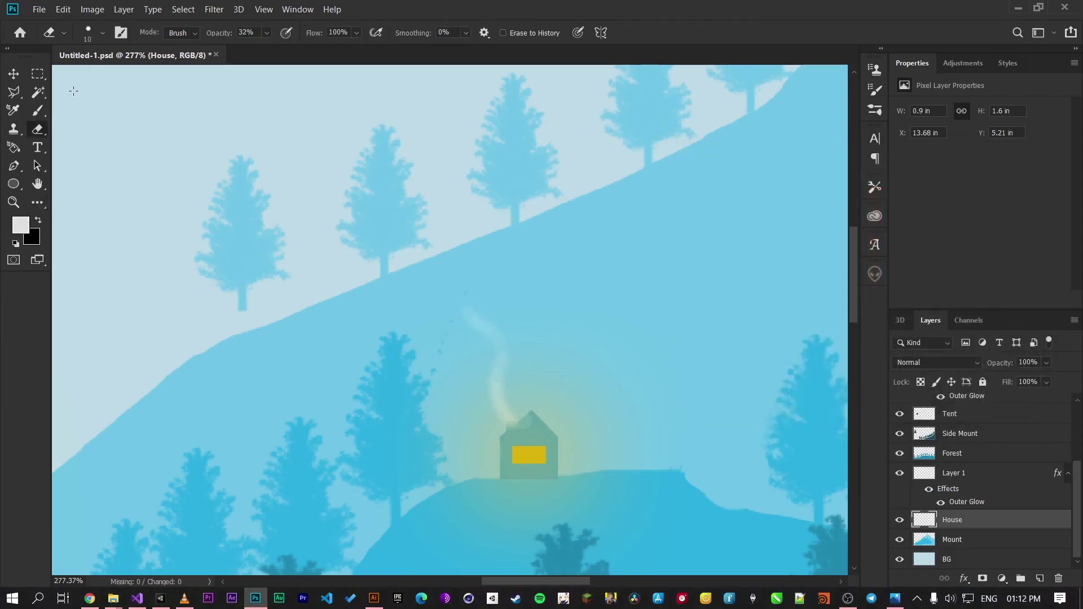
Step: Paint faint grey wisps around the upper smoke trail on the House layer with the 10 px Brush at 10% opacity
left_click(37, 111)
scroll(497, 401, "up", 5)
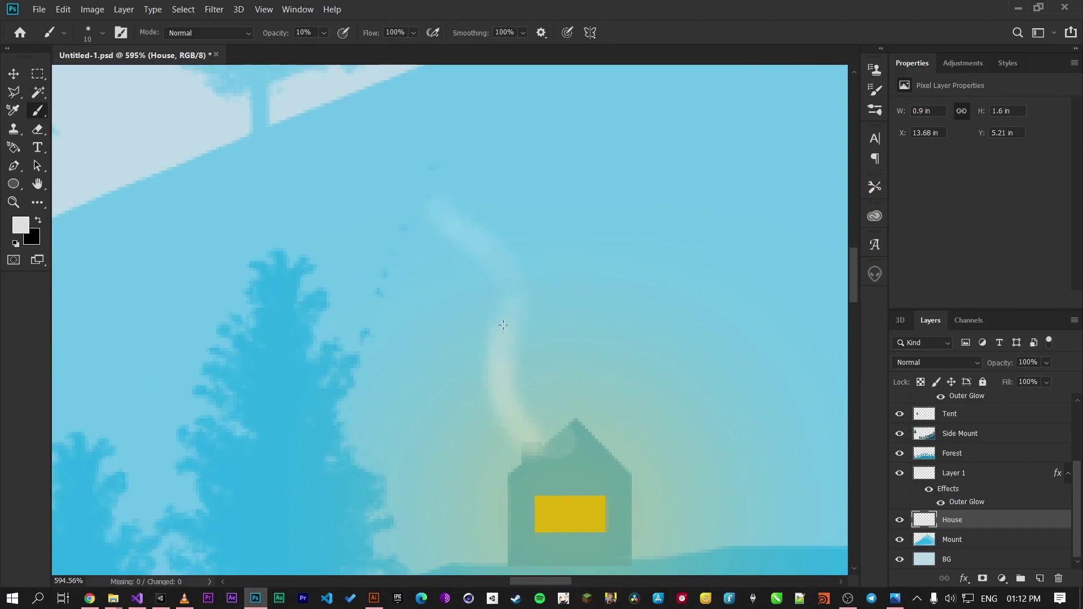
left_click_drag(418, 255, 441, 275)
scroll(643, 382, "down", 8)
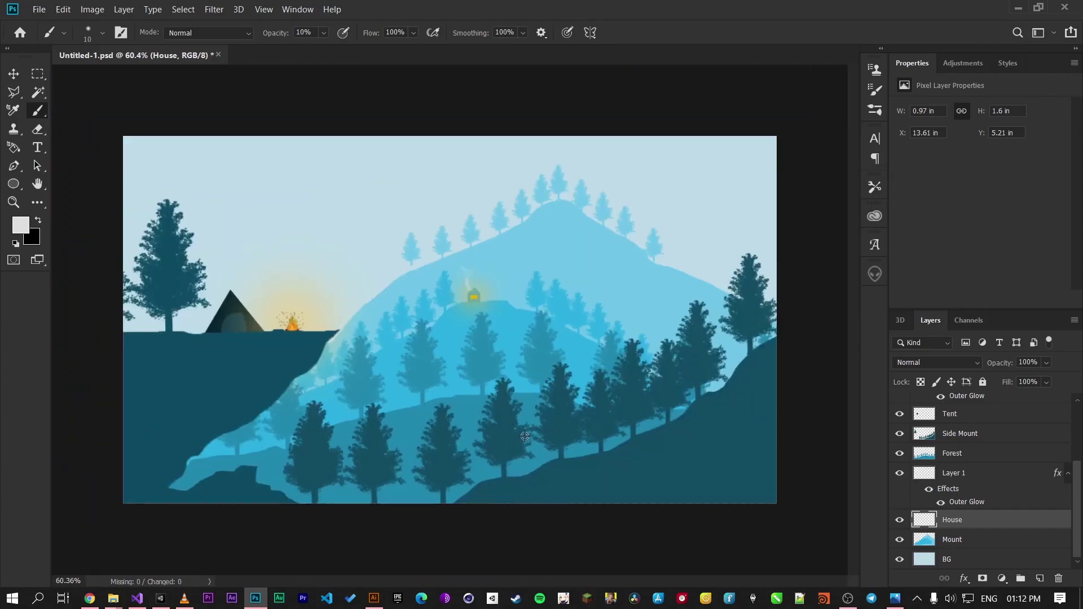
scroll(476, 290, "up", 8)
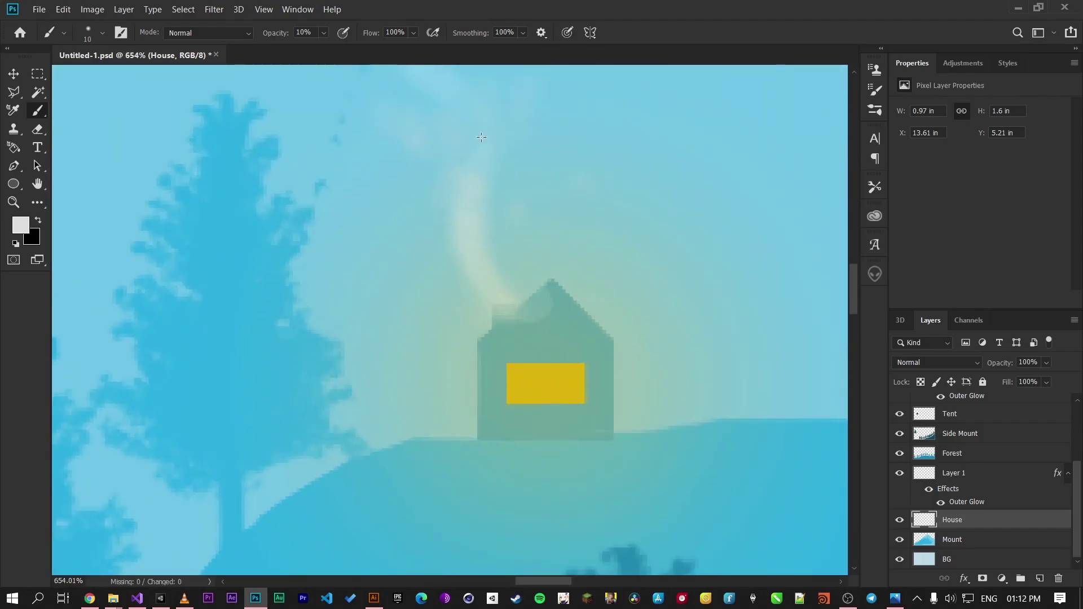
scroll(433, 336, "down", 9)
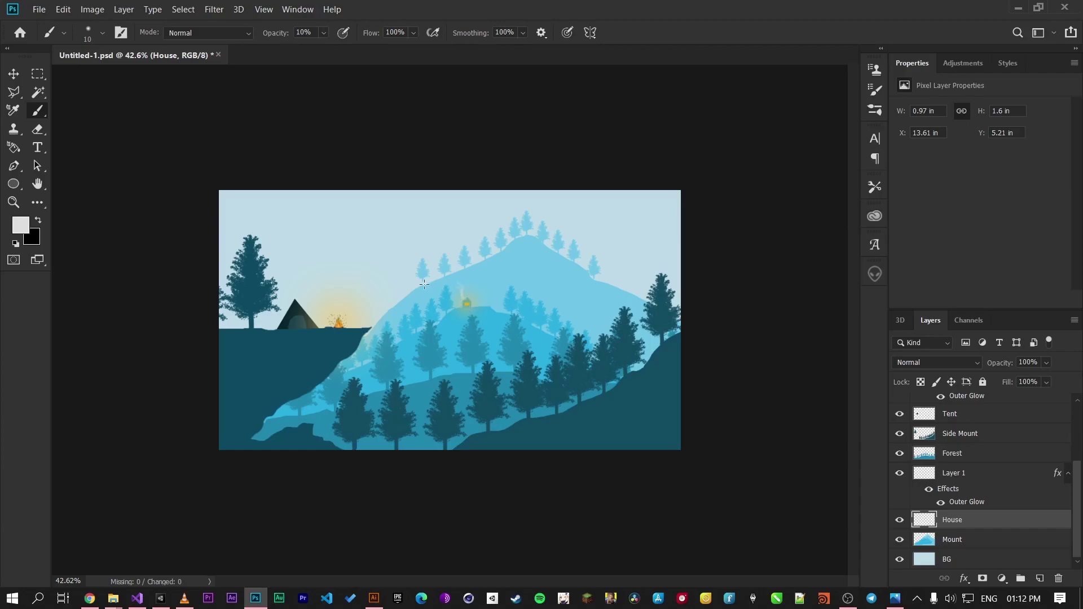
scroll(424, 284, "up", 6)
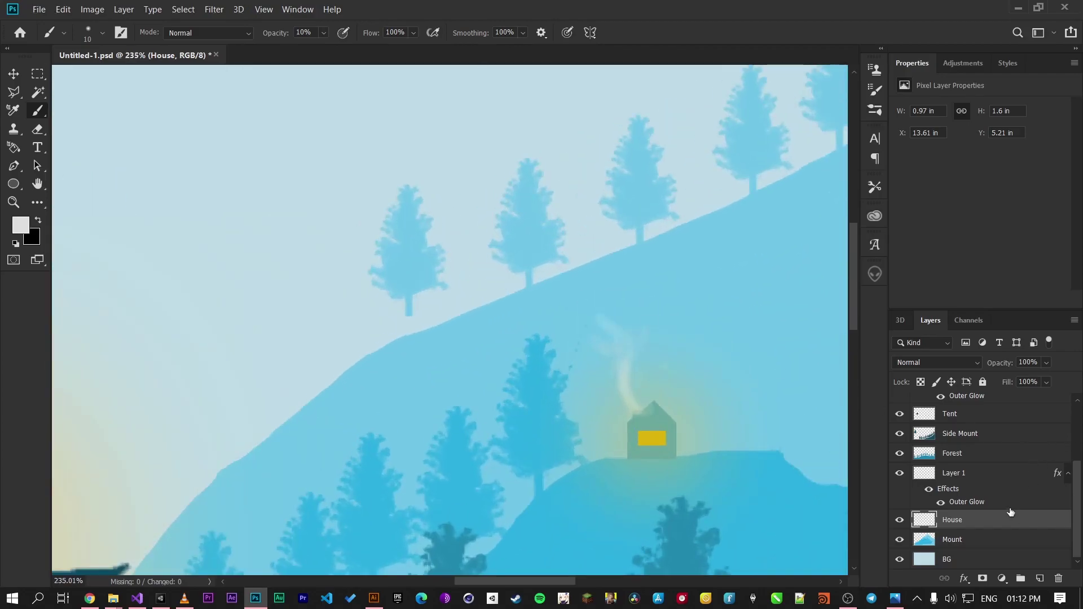
Step: Select the Mount layer and set the Brush to the 125 px tree tip at 100% opacity
left_click(953, 540)
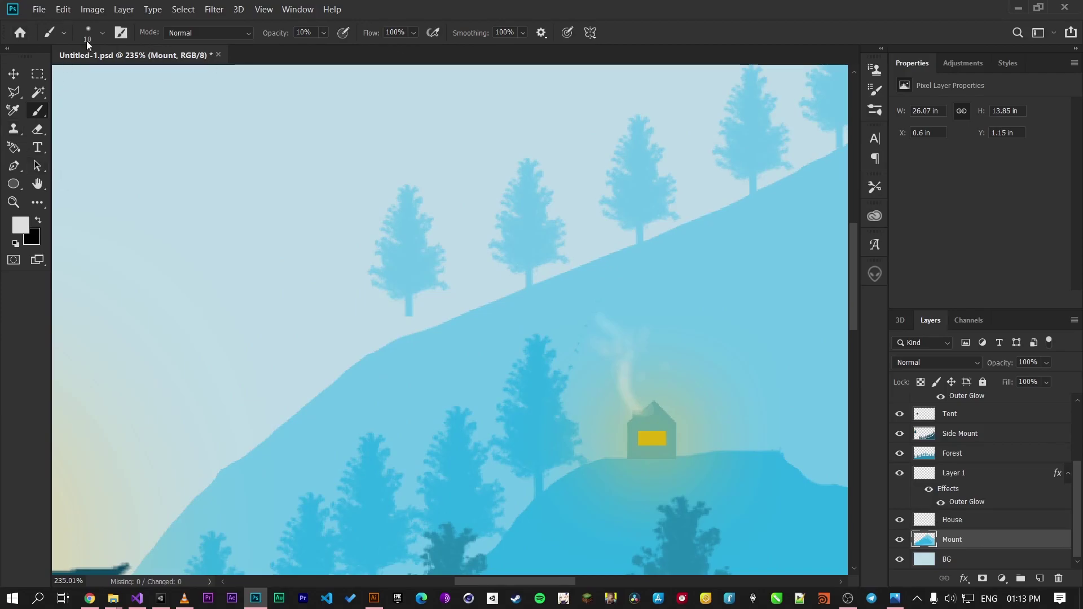
left_click(104, 32)
left_click_drag(94, 81, 97, 81)
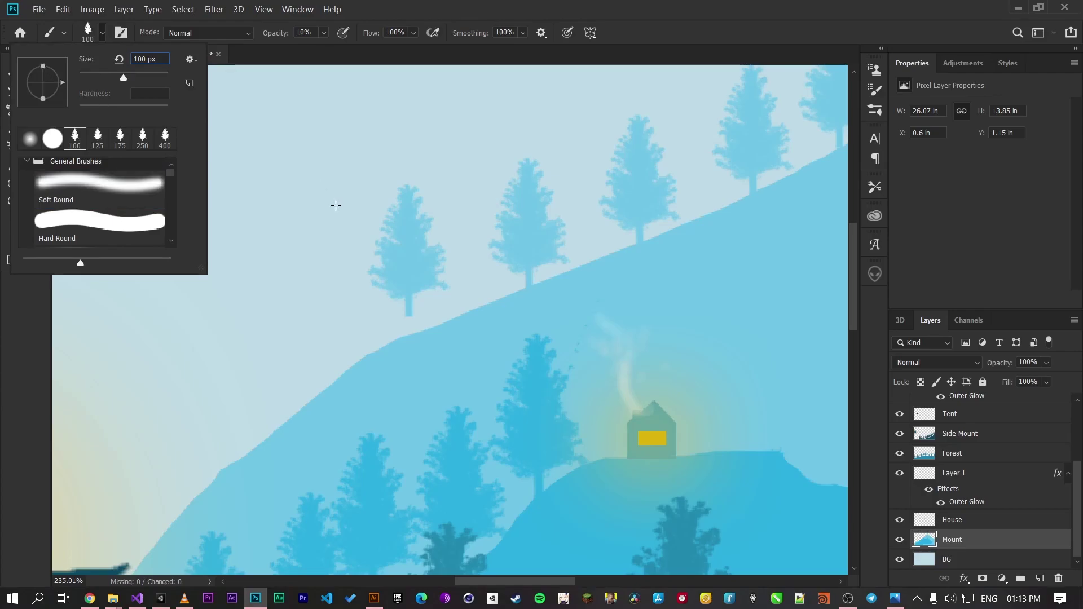
key("Escape")
scroll(318, 200, "down", 8)
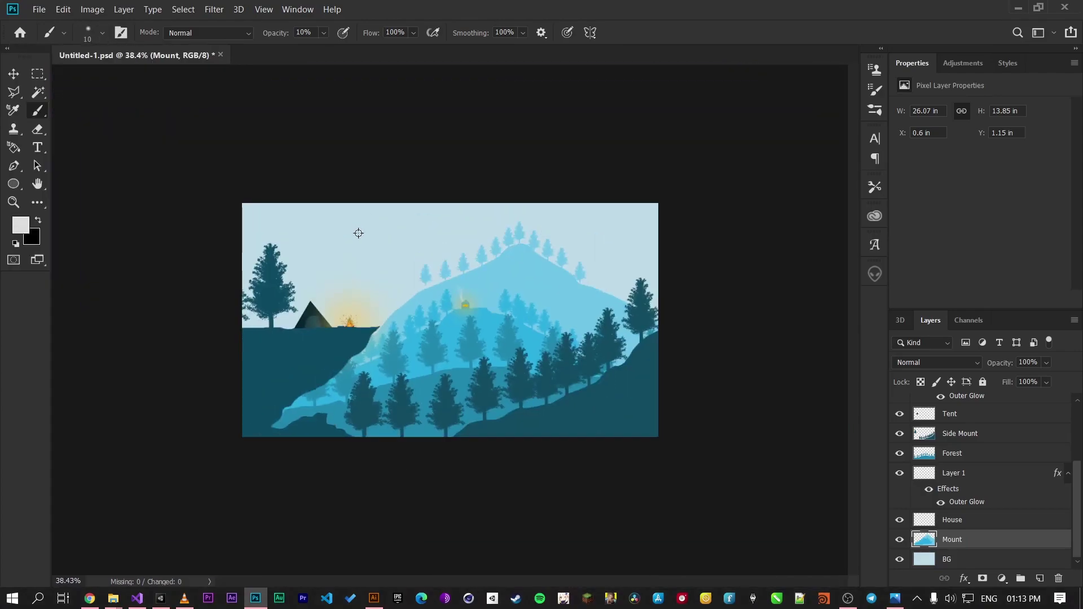
scroll(477, 279, "up", 4)
scroll(477, 279, "up", 1)
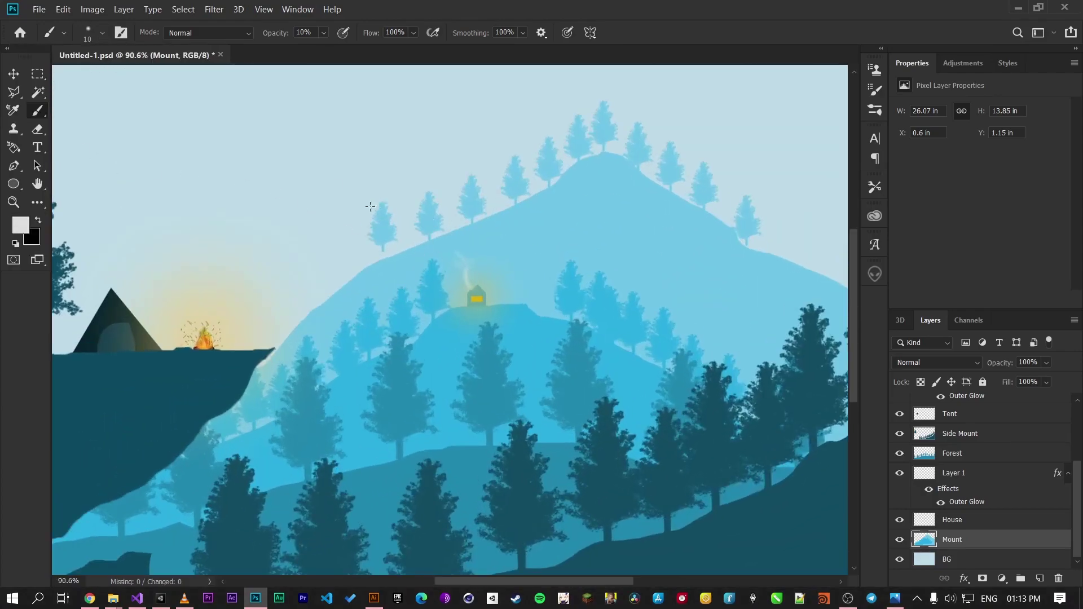
left_click(90, 35)
mouse_move(81, 74)
left_mouse_down()
mouse_move(148, 88)
mouse_move(102, 77)
left_mouse_up()
left_click(383, 251)
key("0")
left_click(103, 36)
double_click(88, 144)
Step: Stamp and undo a pale grey trial tree, and set the foreground color to #70c6e6 by sampling the leftmost ridge tree
left_click_drag(378, 248, 385, 253)
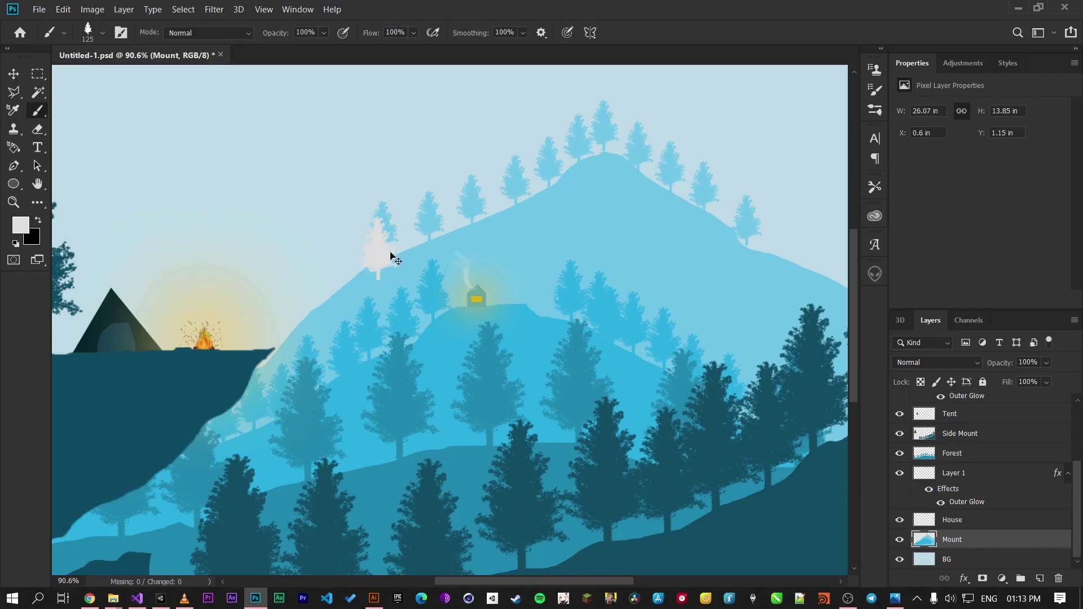
key("ctrl+z")
left_click(21, 228)
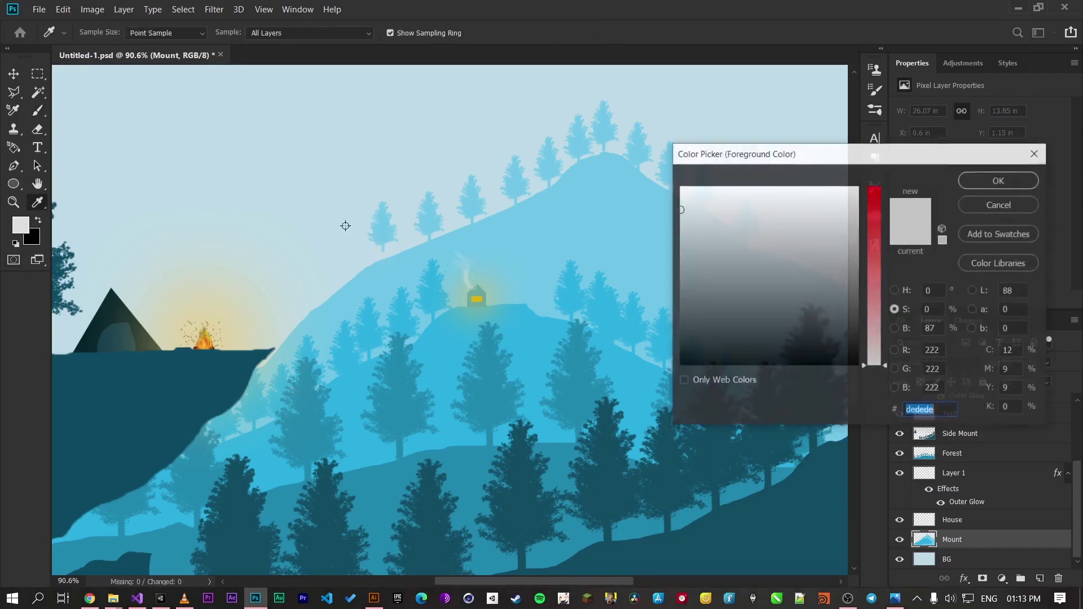
left_click(381, 226)
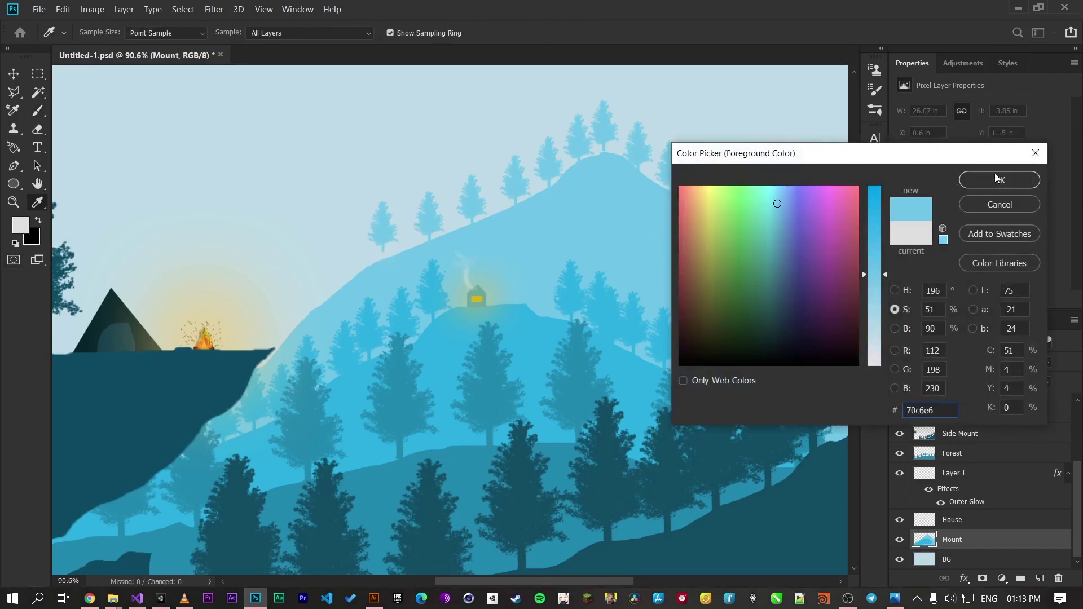
left_click(996, 178)
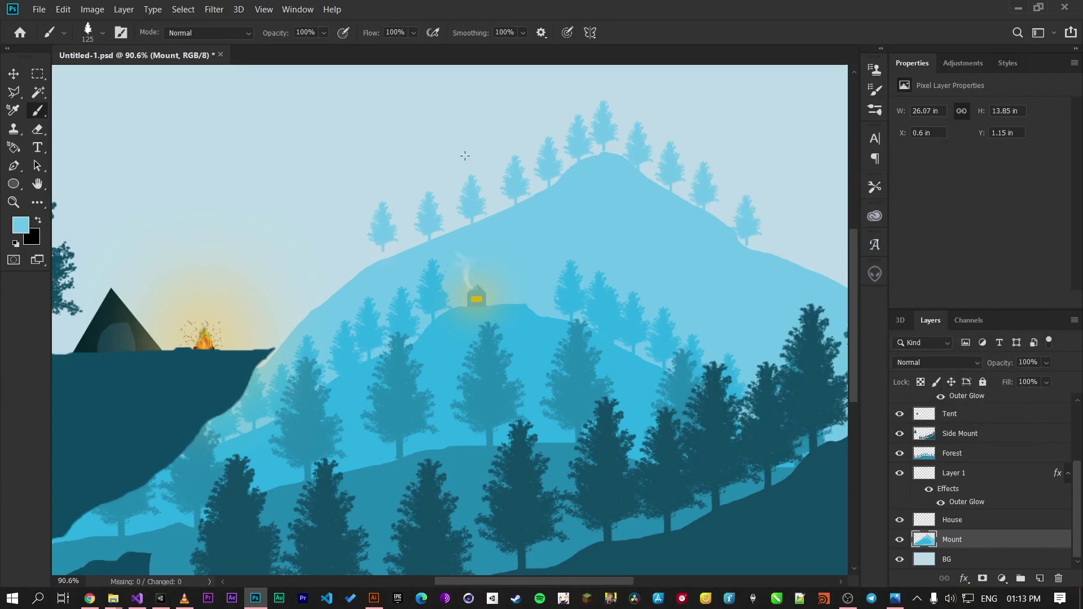
Step: Stamp larger light blue trees on the Mount layer over the leftmost ridge tree and farther down both slopes of the far mountain
left_click(381, 228)
scroll(399, 170, "down", 5)
scroll(447, 208, "up", 3)
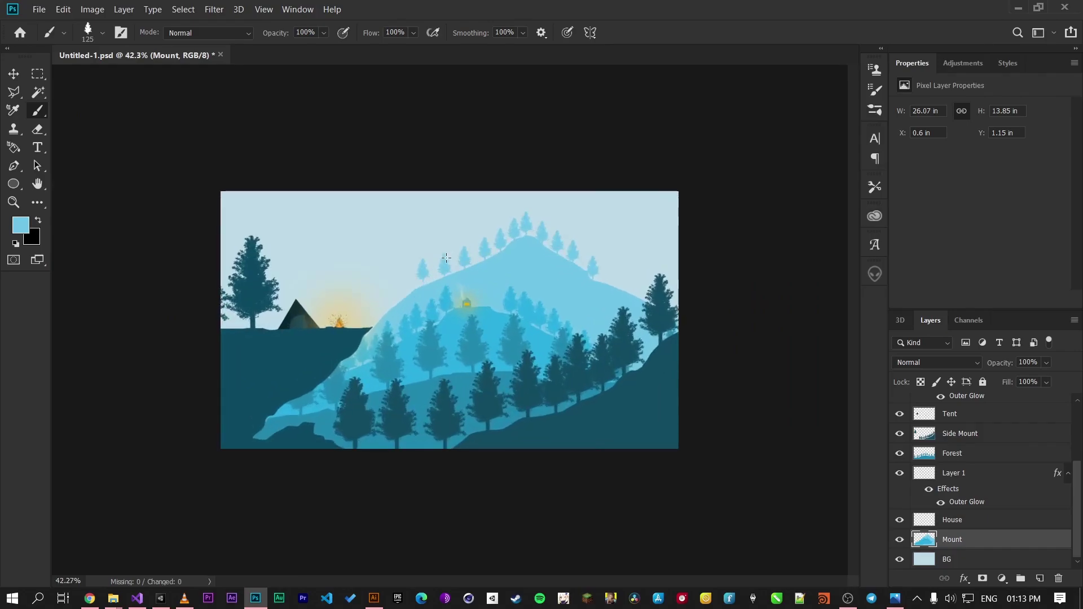
scroll(447, 257, "up", 2)
scroll(434, 269, "up", 3)
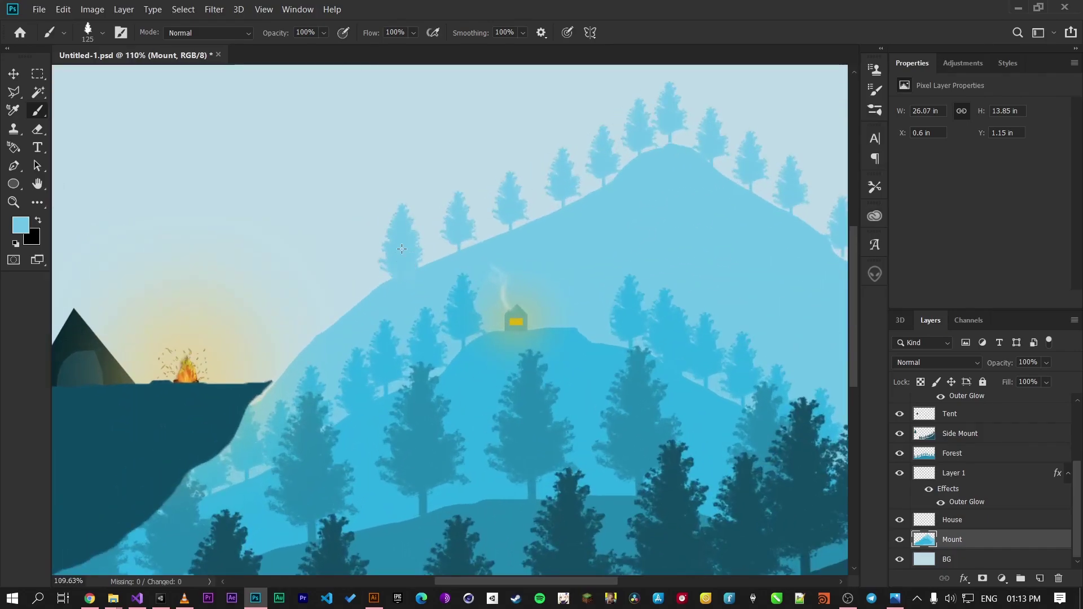
scroll(640, 208, "down", 4)
scroll(391, 305, "up", 3)
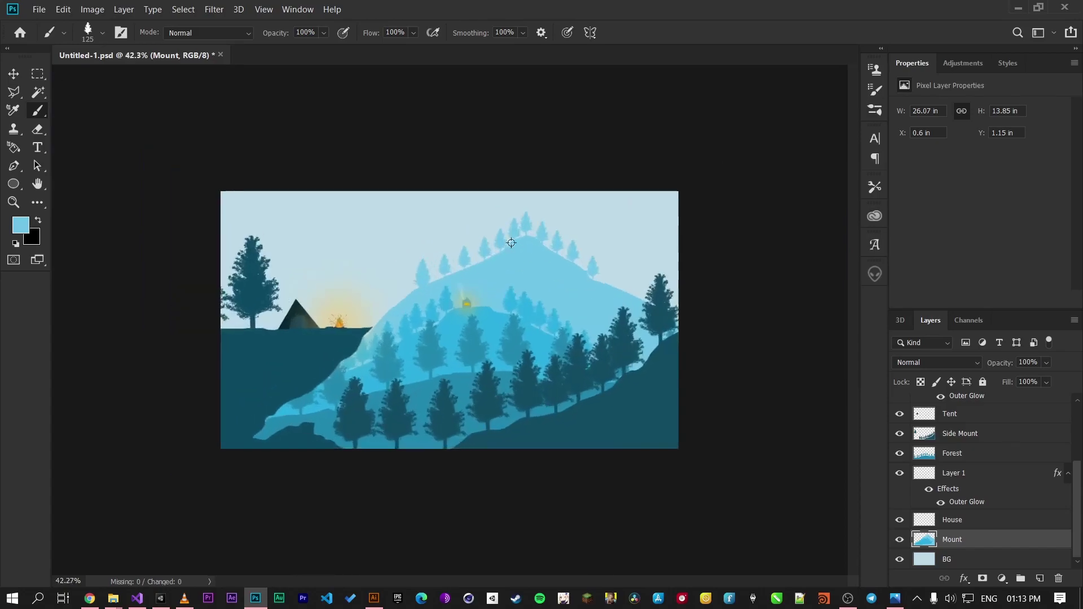
scroll(391, 305, "up", 1)
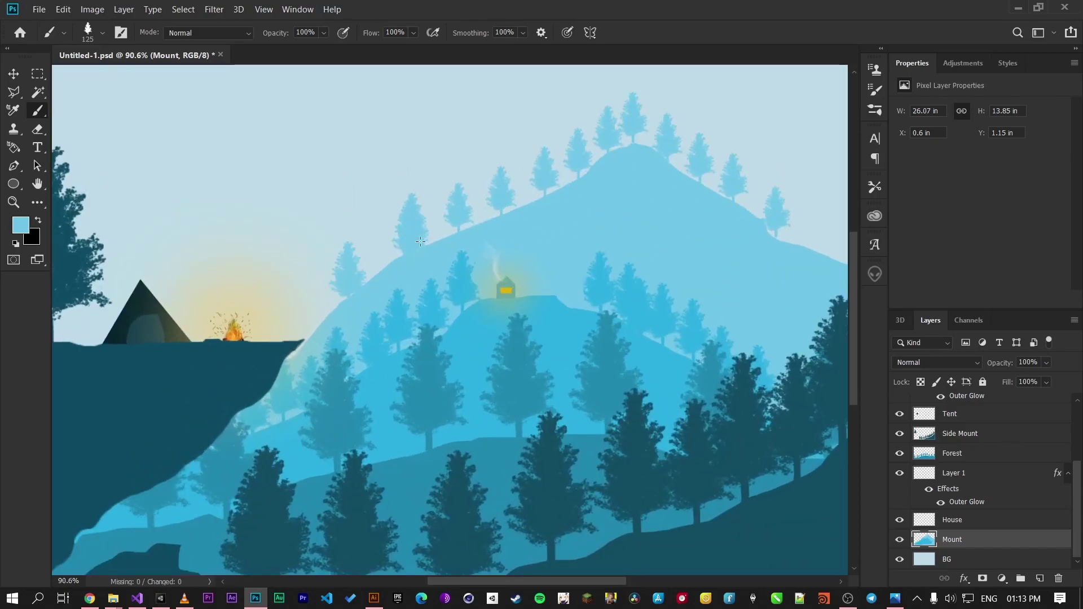
scroll(603, 232, "down", 2)
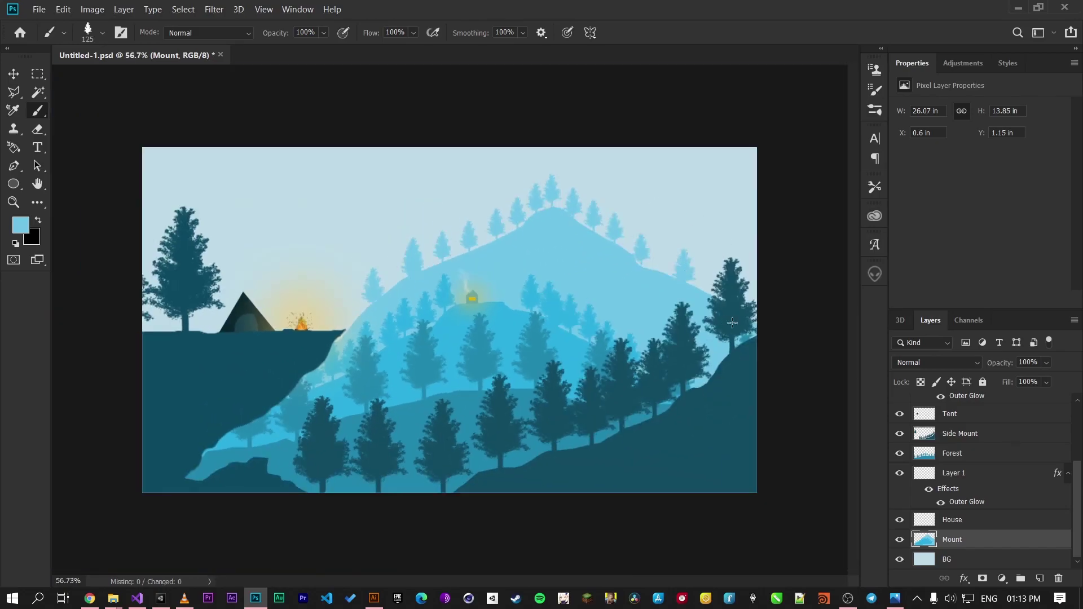
scroll(338, 273, "down", 1)
scroll(327, 270, "up", 1)
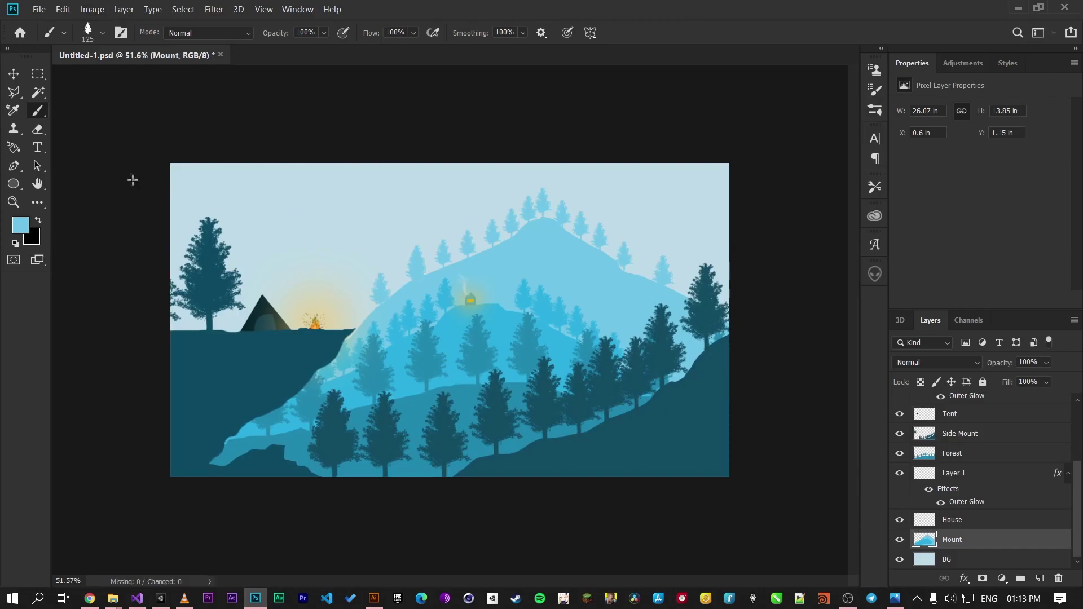
Step: Switch the Brush to the 1620 px wispy cloud tip in the brush settings
left_click(103, 34)
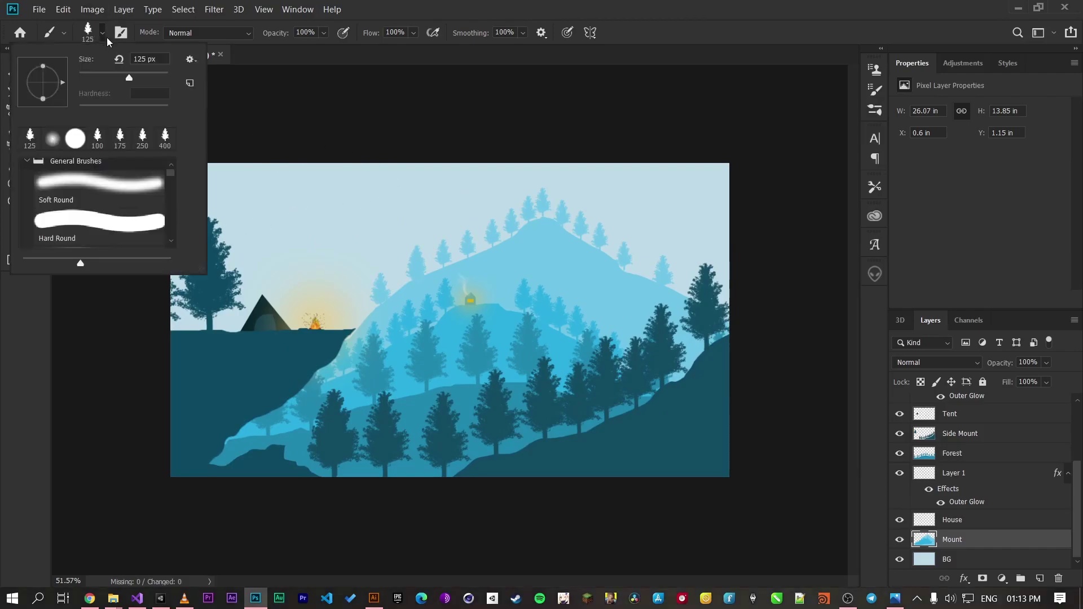
key("Escape")
left_click(875, 89)
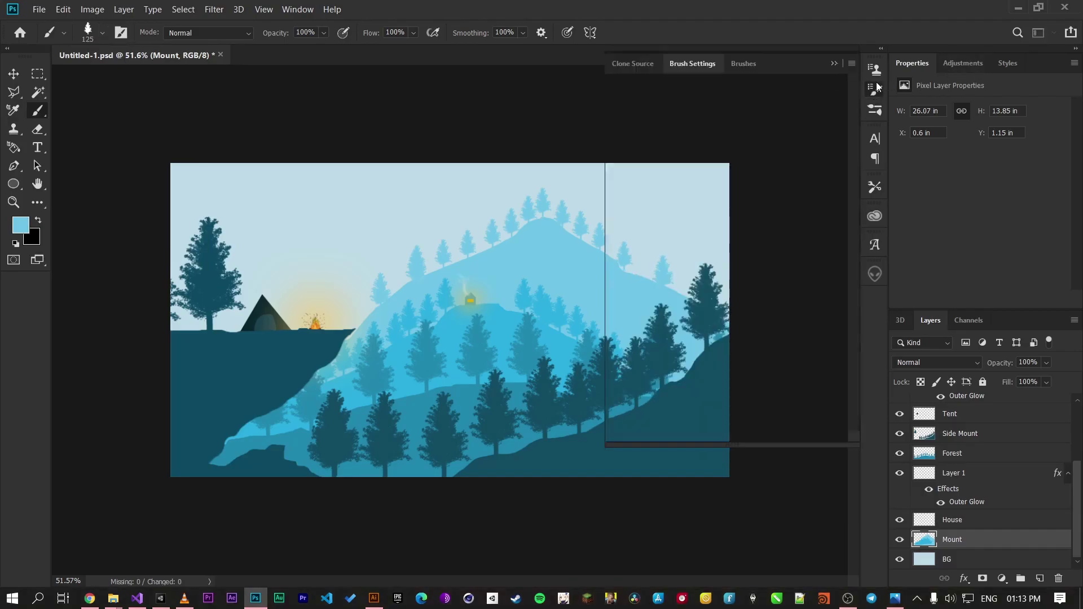
left_click(309, 9)
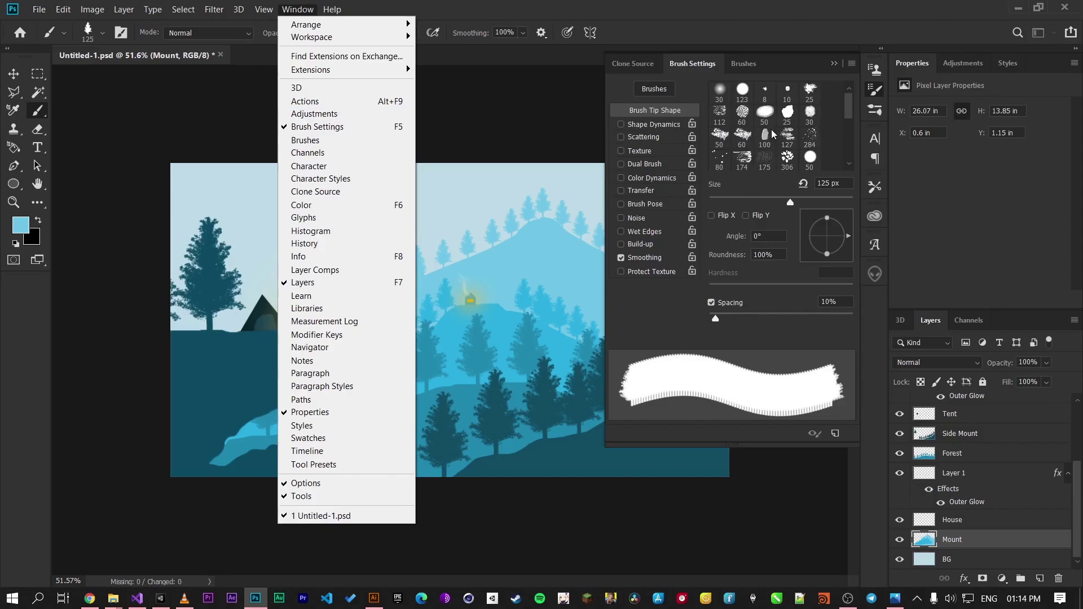
left_click(851, 107)
left_click_drag(852, 107, 862, 144)
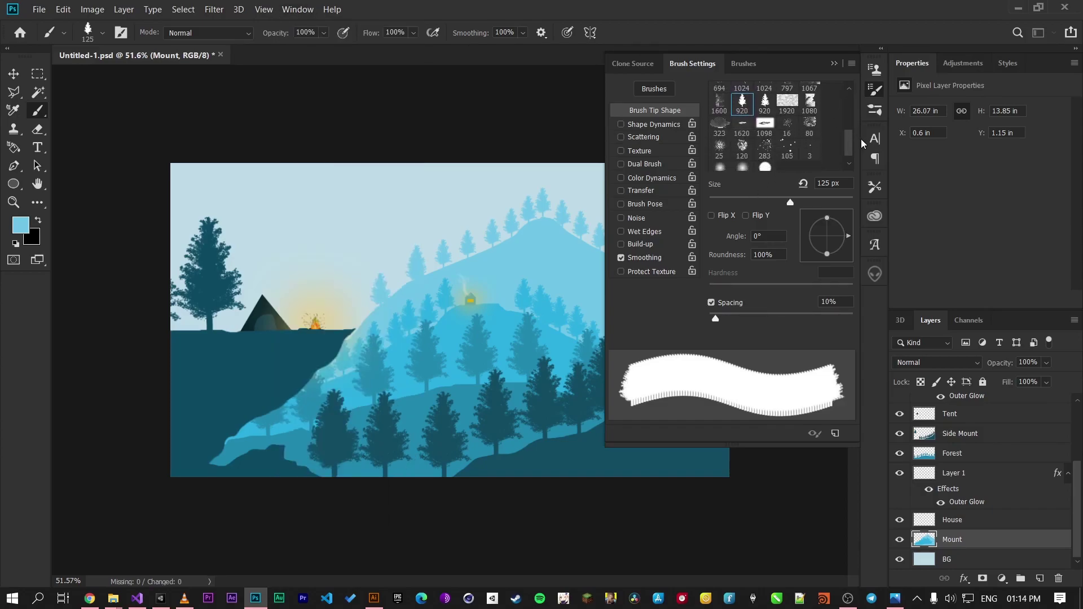
left_click(743, 128)
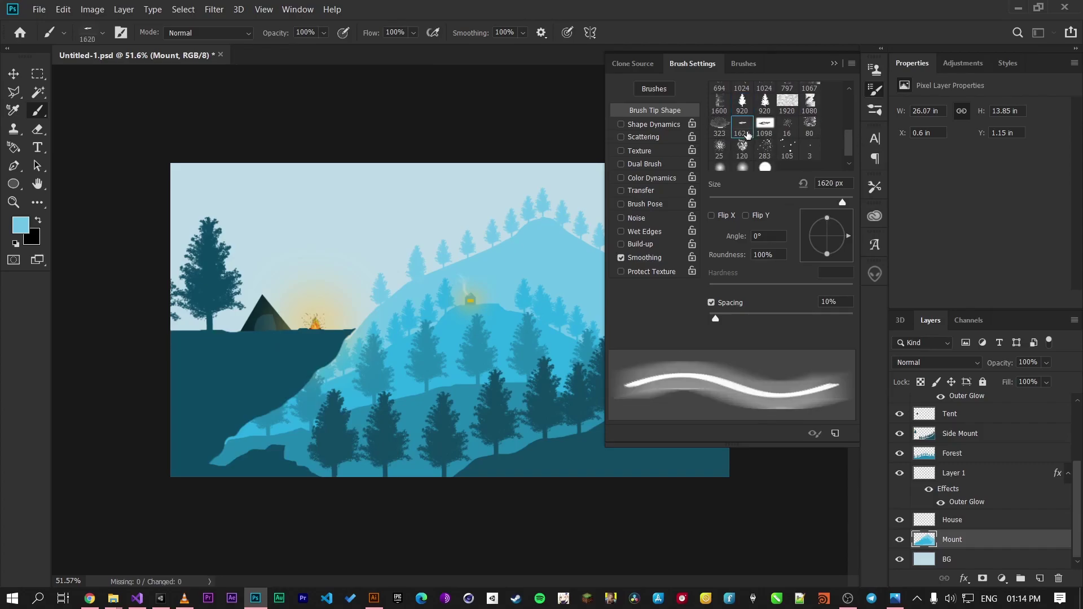
left_click(835, 63)
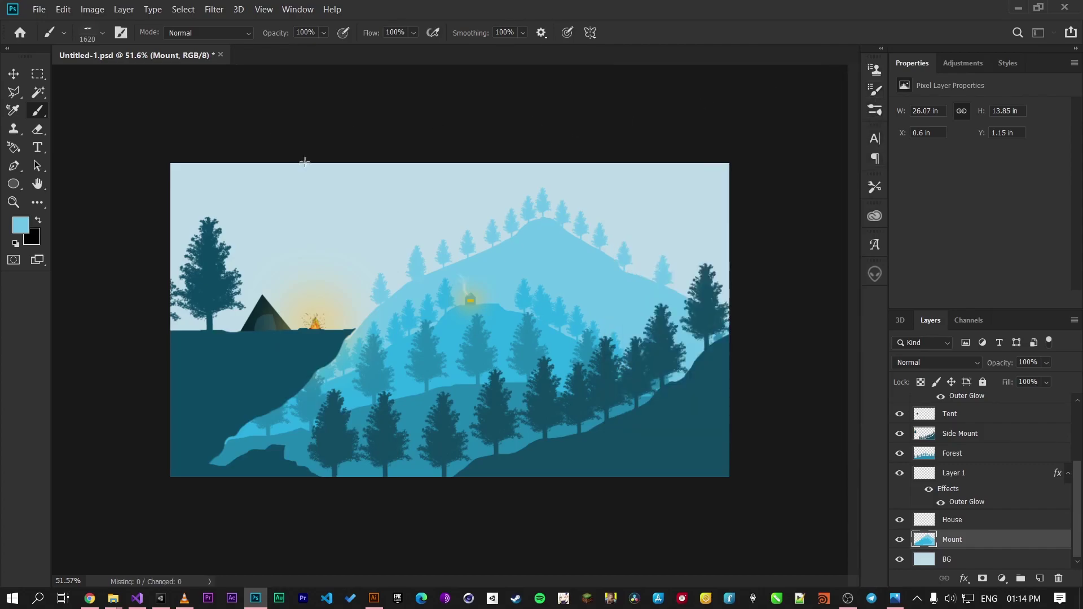
Step: Stamp light blue clouds at 2100 px on the Mount layer in the upper-left and upper-right sky and behind the tent
left_click(312, 196)
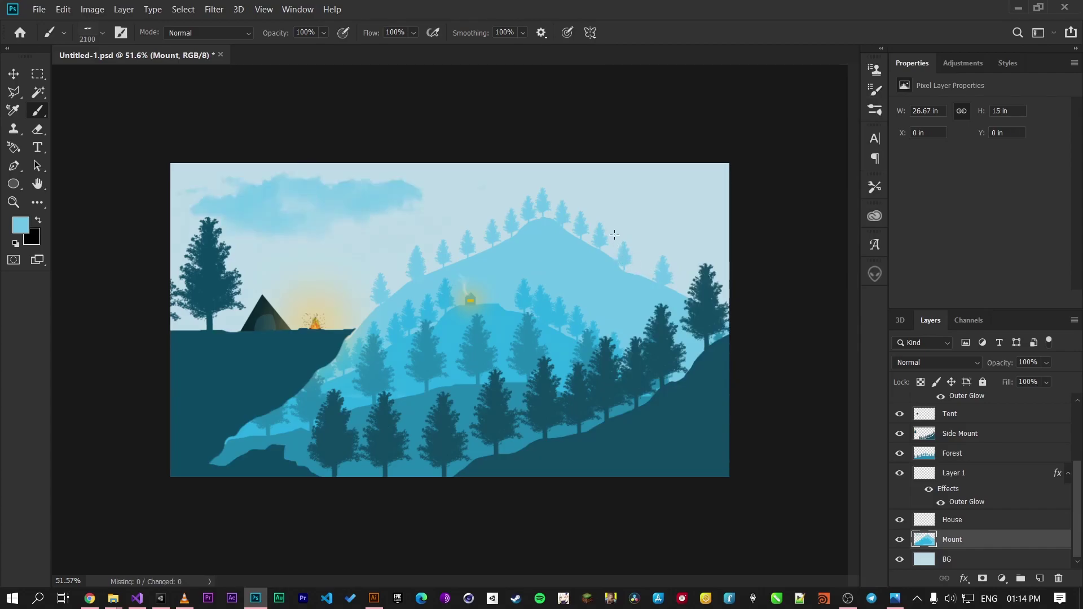
left_click(706, 190)
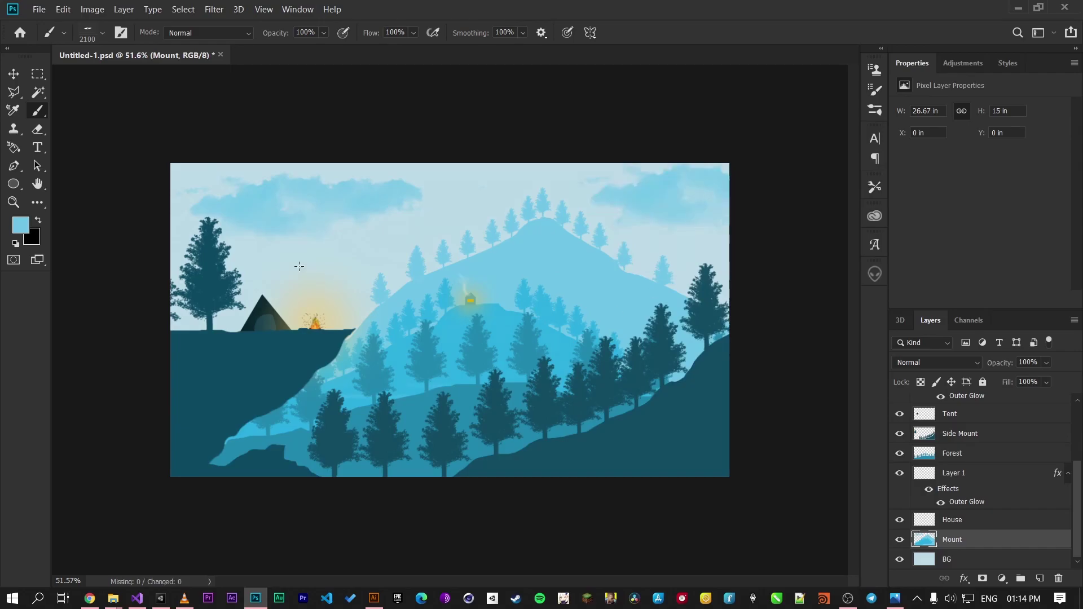
left_click(258, 285)
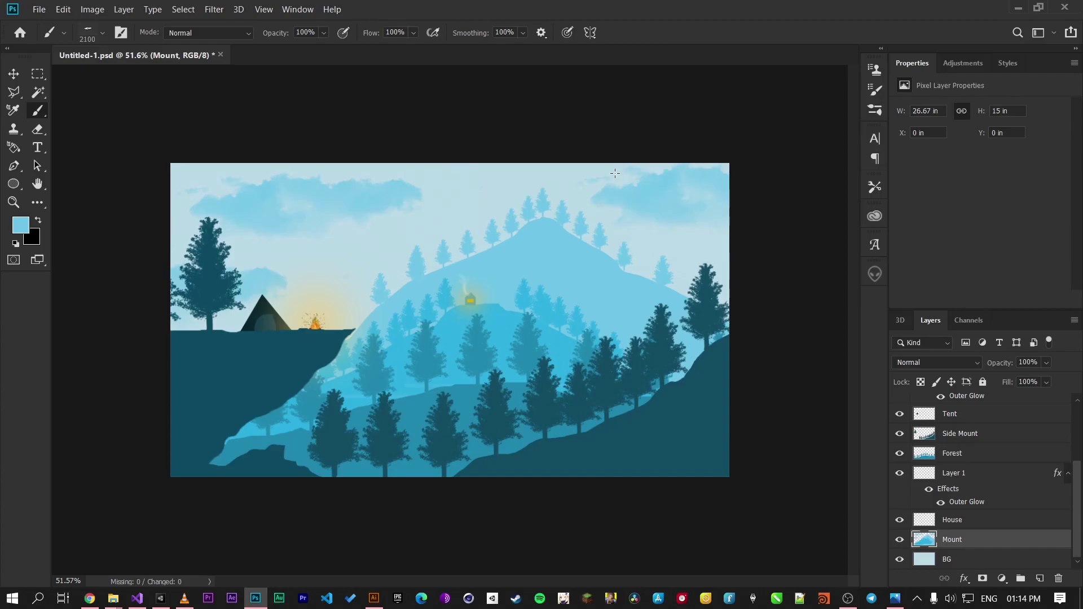
Step: Draw a circle about 149 px wide with the Ellipse tool over the upper-left cloud, directly above the BG layer
left_click(985, 558)
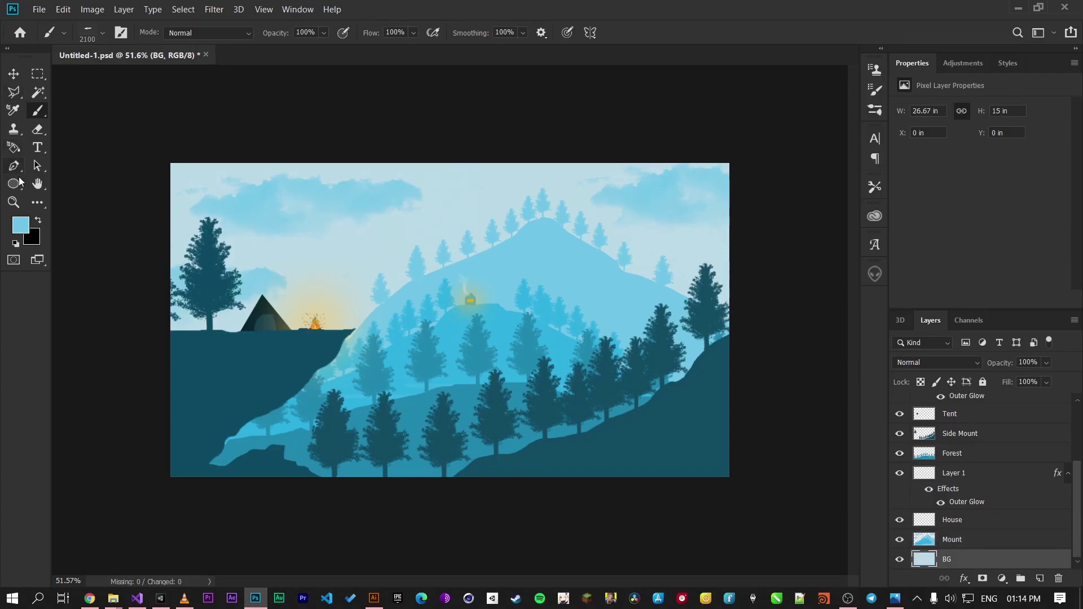
left_click(18, 182)
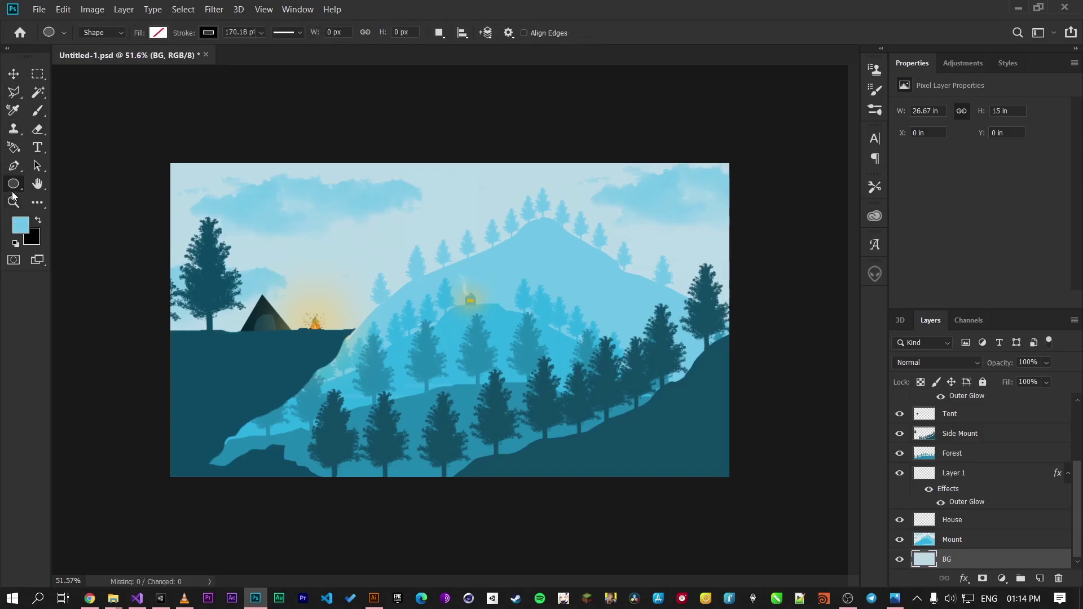
right_click(19, 186)
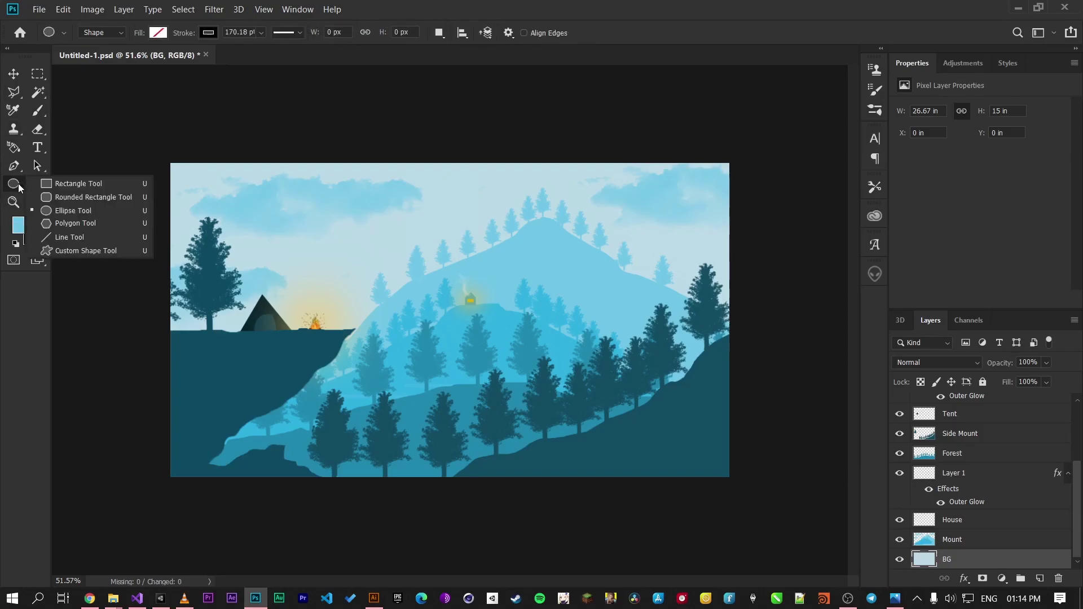
left_click(56, 211)
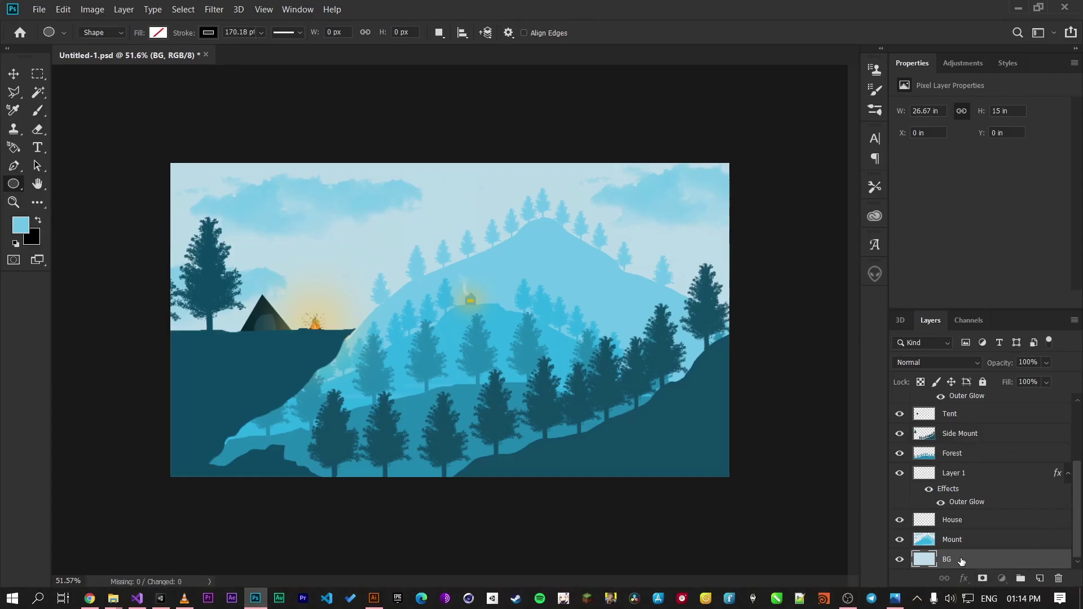
left_click(898, 541)
left_click(897, 541)
left_click(897, 540)
left_click(897, 541)
left_click(897, 541)
left_click(897, 541)
left_click_drag(232, 184, 282, 250)
left_click_drag(335, 335, 303, 227)
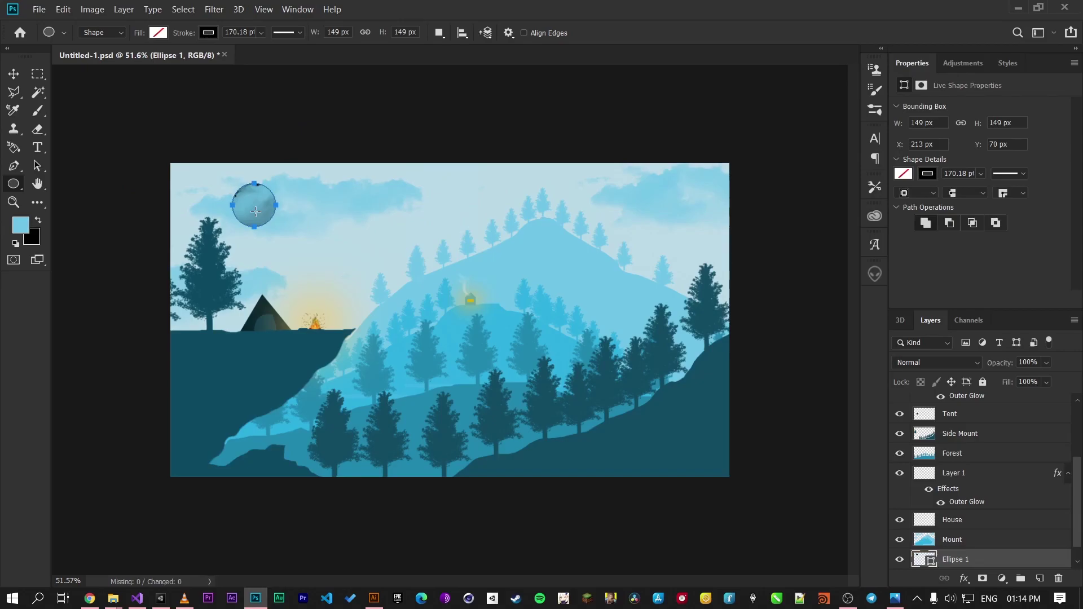
Step: Give the circle a yellow fill with no stroke, and move it up to peek out above the upper-left cloud
left_click(204, 35)
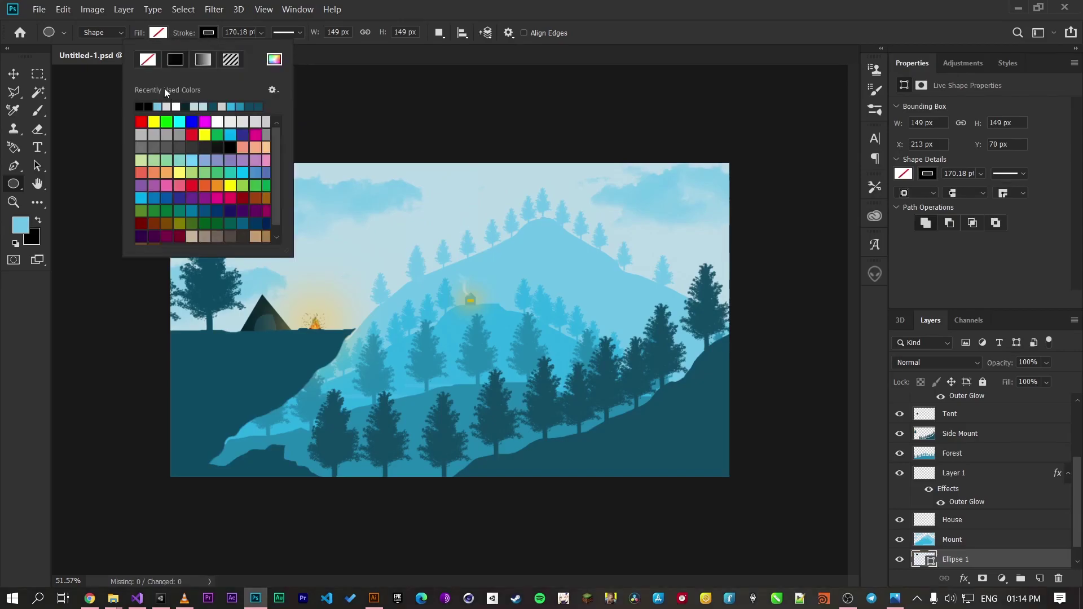
left_click(148, 62)
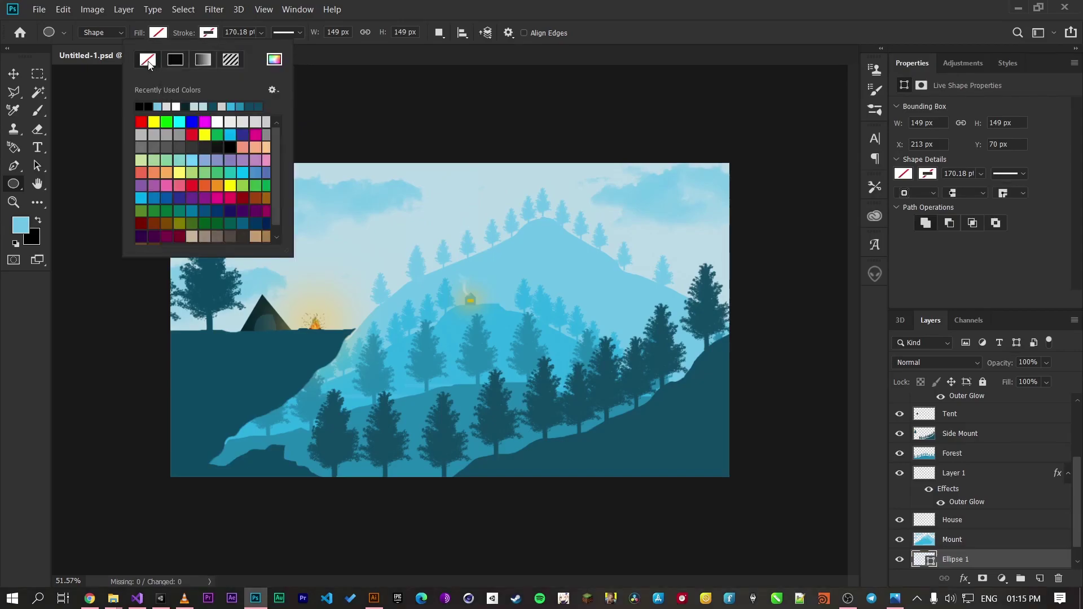
left_click(166, 35)
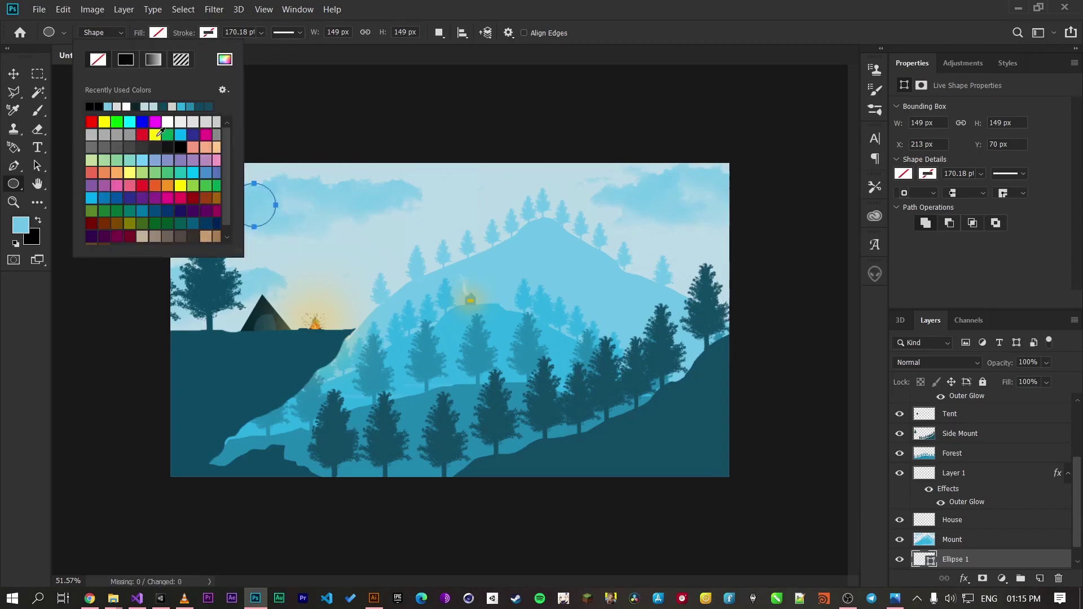
left_click(104, 122)
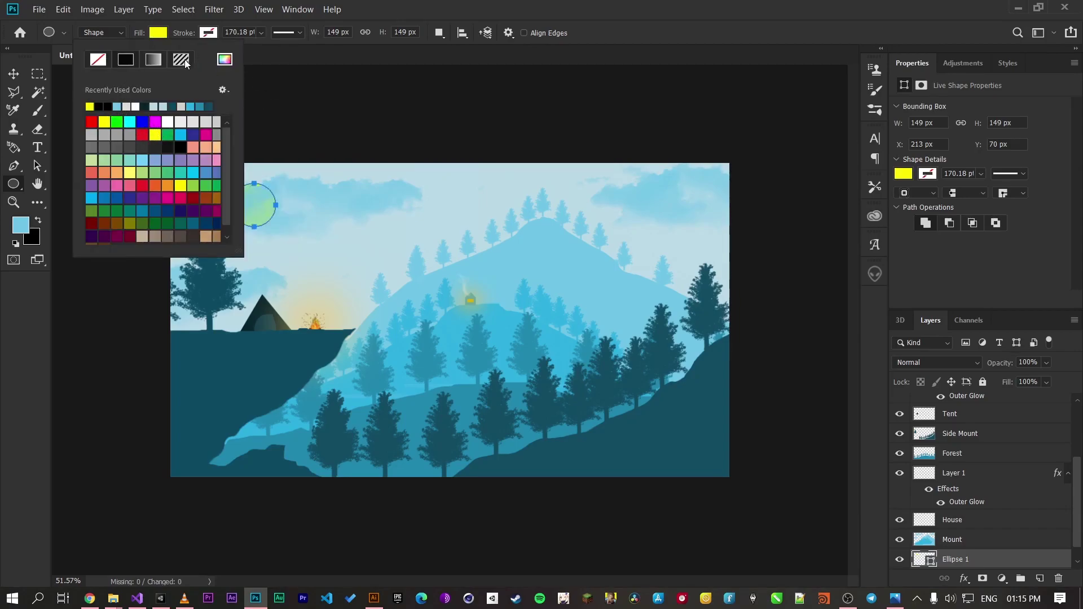
left_click(164, 35)
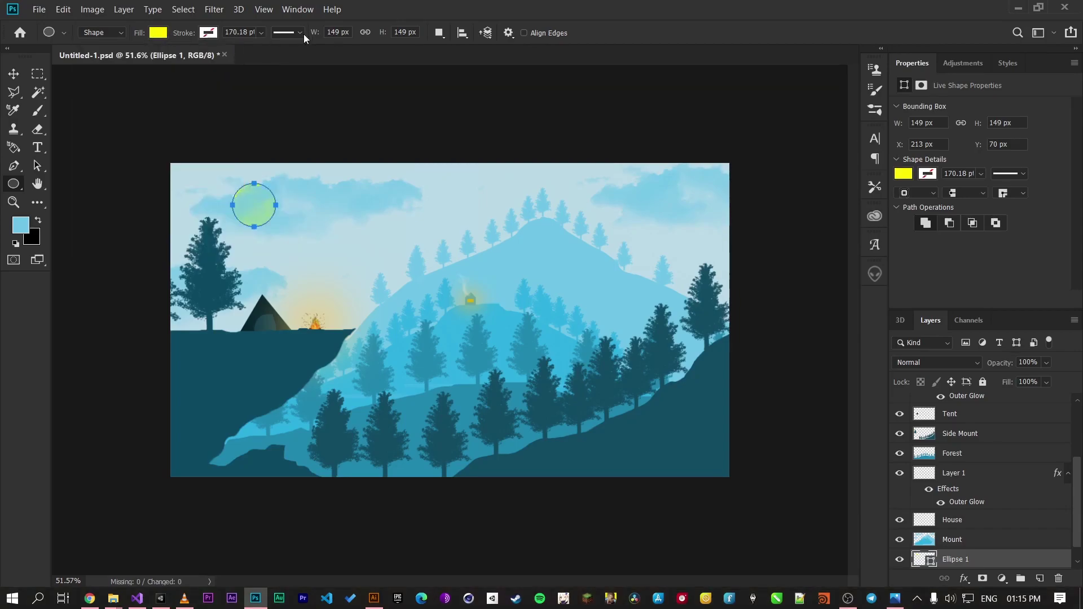
left_click(13, 73)
left_click_drag(253, 222, 247, 202)
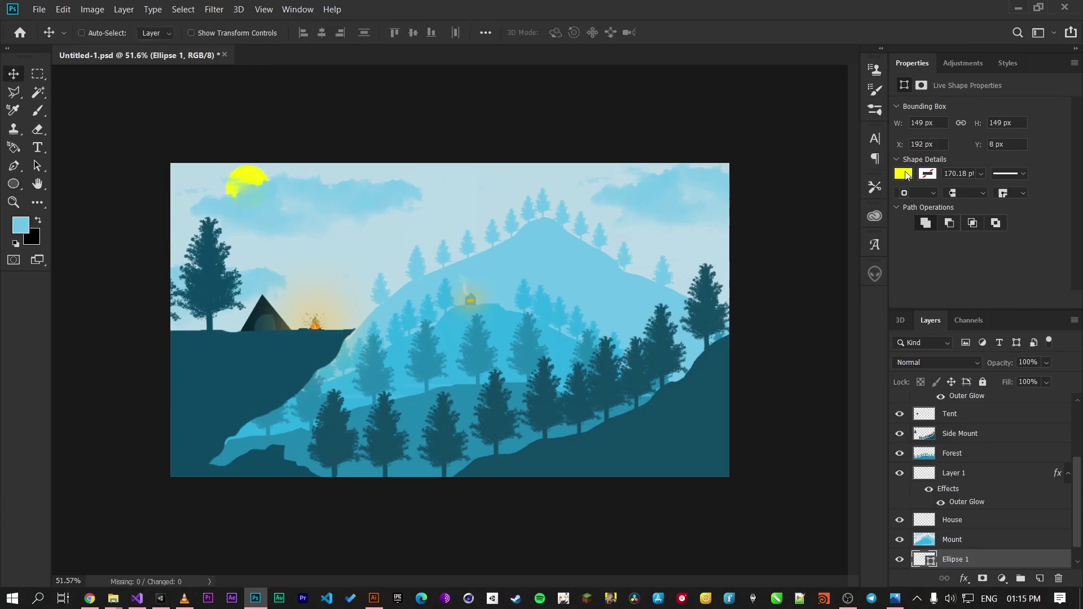
Step: Set the sun circle's fill to the pale yellow #f3e388
left_click(905, 175)
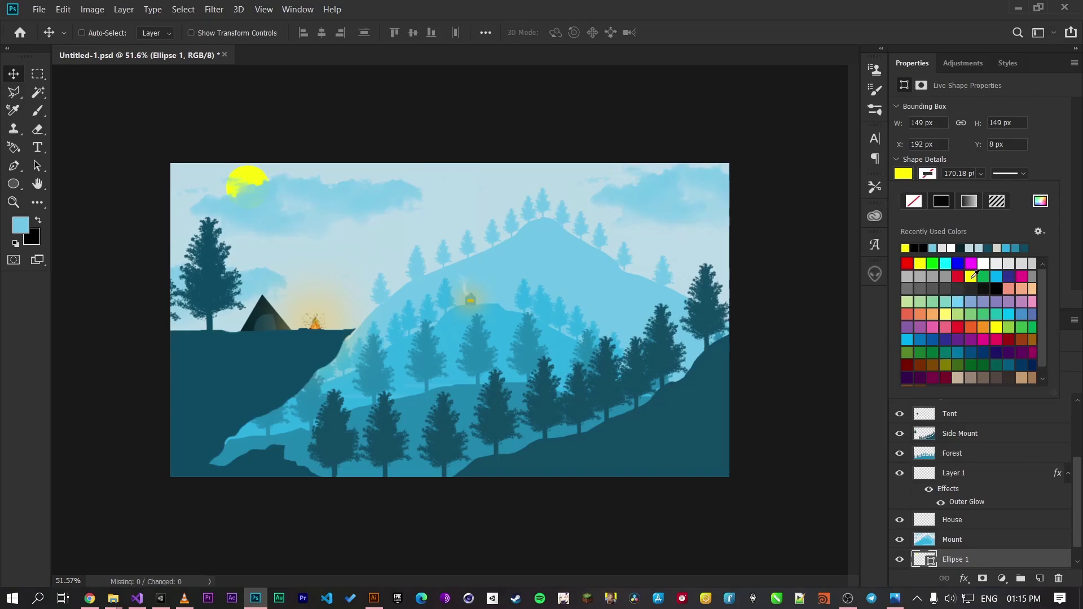
left_click(1033, 288)
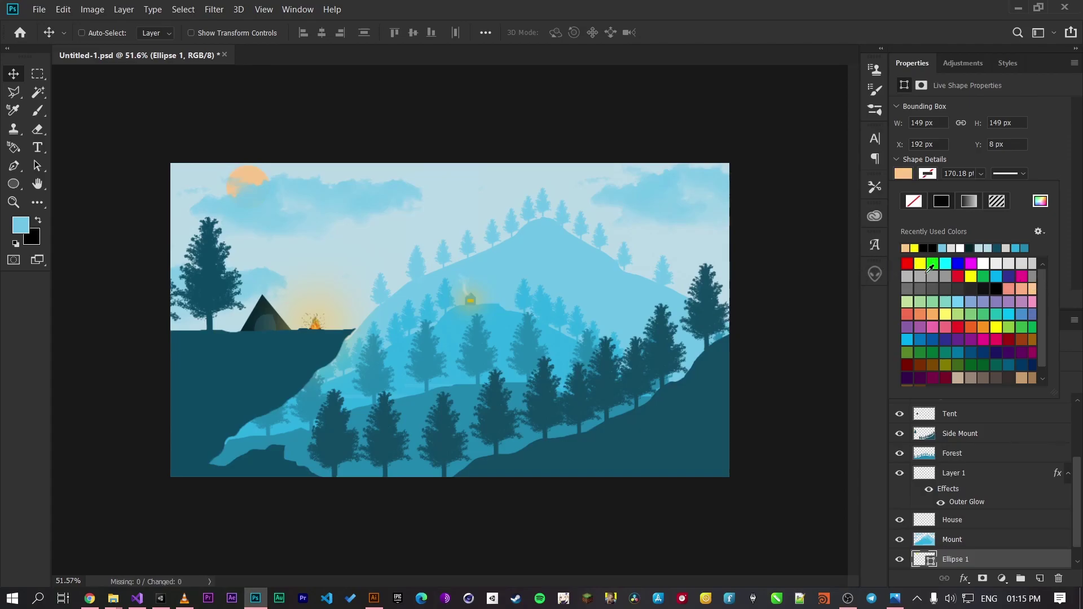
left_click(996, 327)
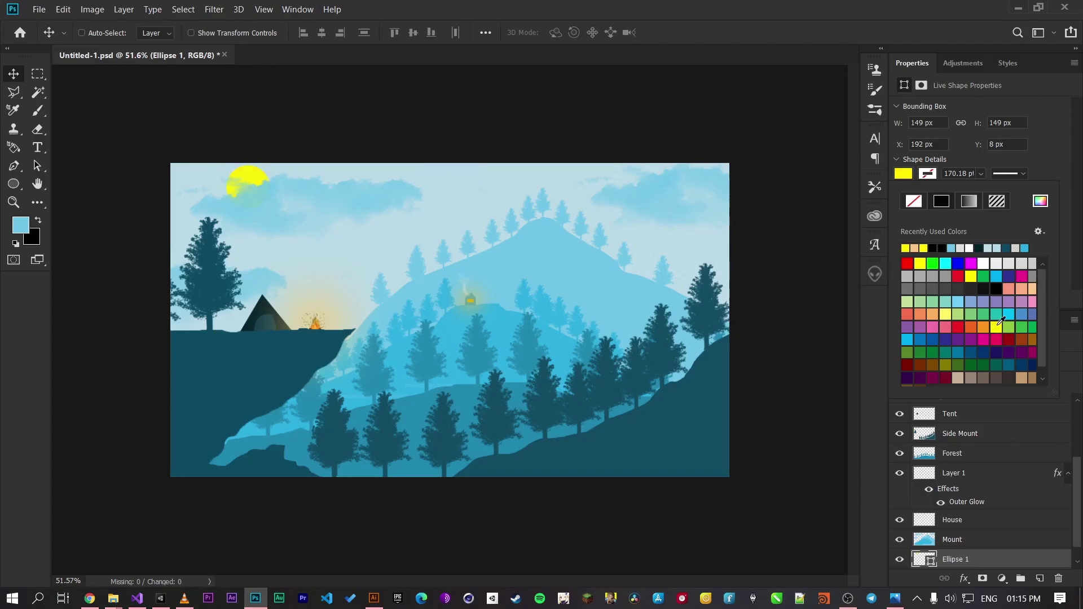
left_click(1041, 201)
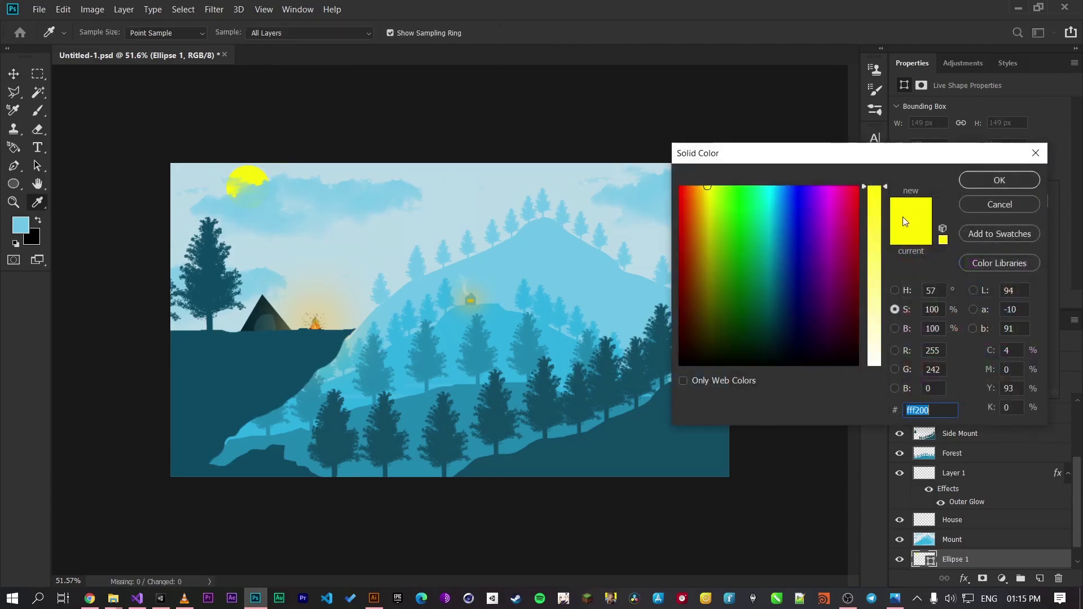
left_click_drag(875, 208, 878, 288)
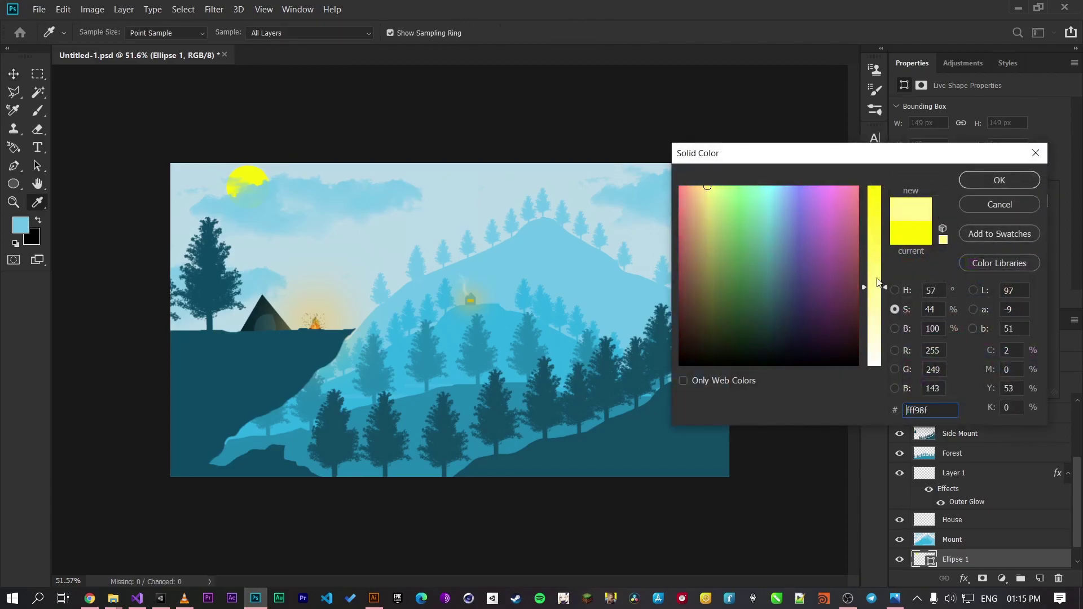
mouse_move(708, 194)
left_mouse_down()
mouse_move(708, 219)
mouse_move(717, 207)
mouse_move(705, 195)
left_mouse_up()
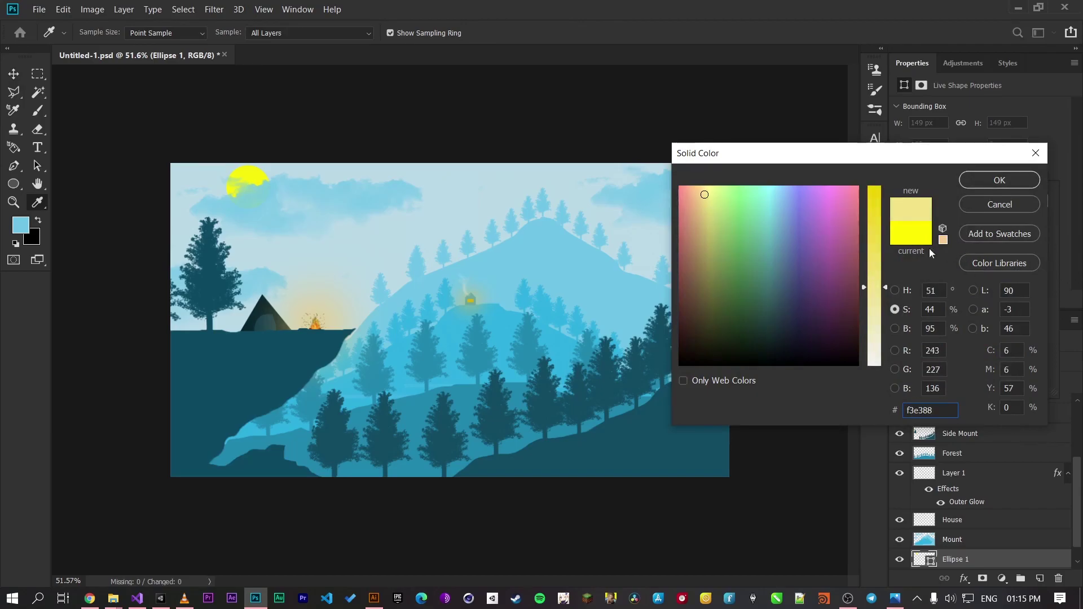
left_click(979, 184)
key("v")
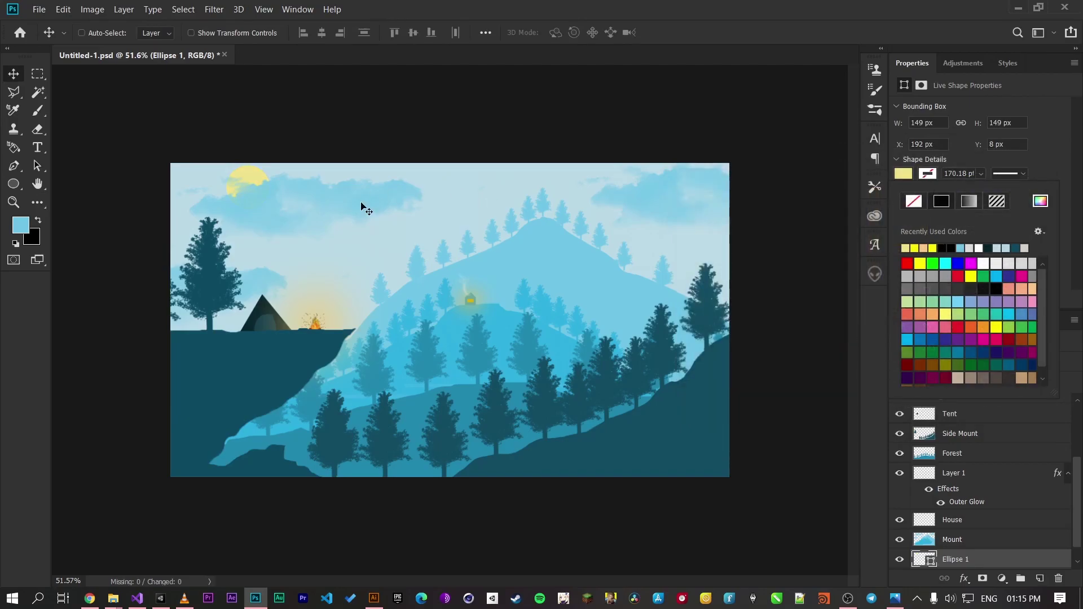
Step: Rasterize the Ellipse 1 shape layer
scroll(947, 525, "down", 1)
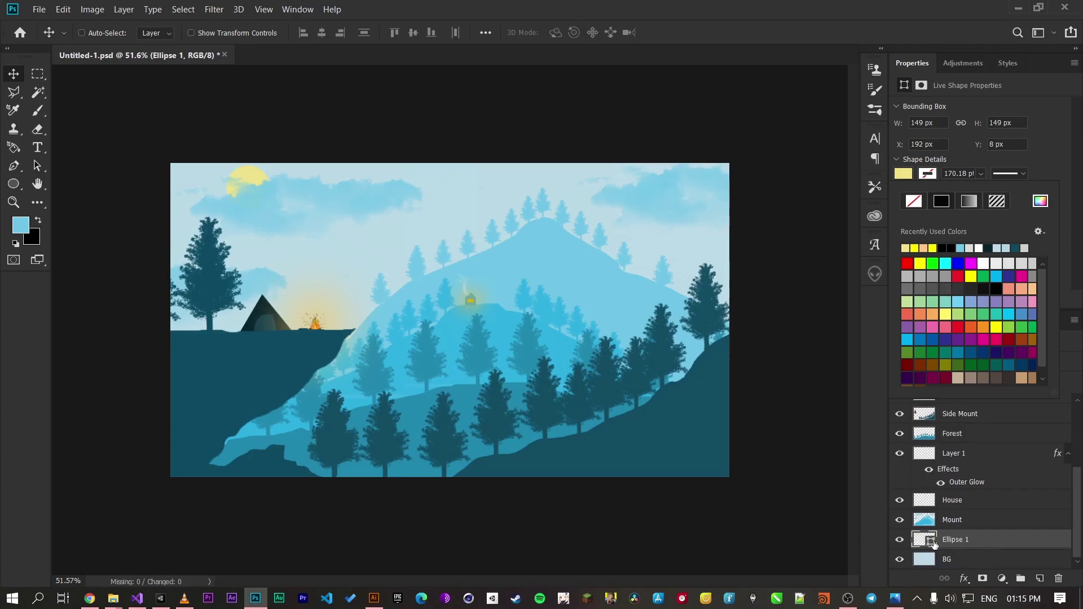
right_click(966, 544)
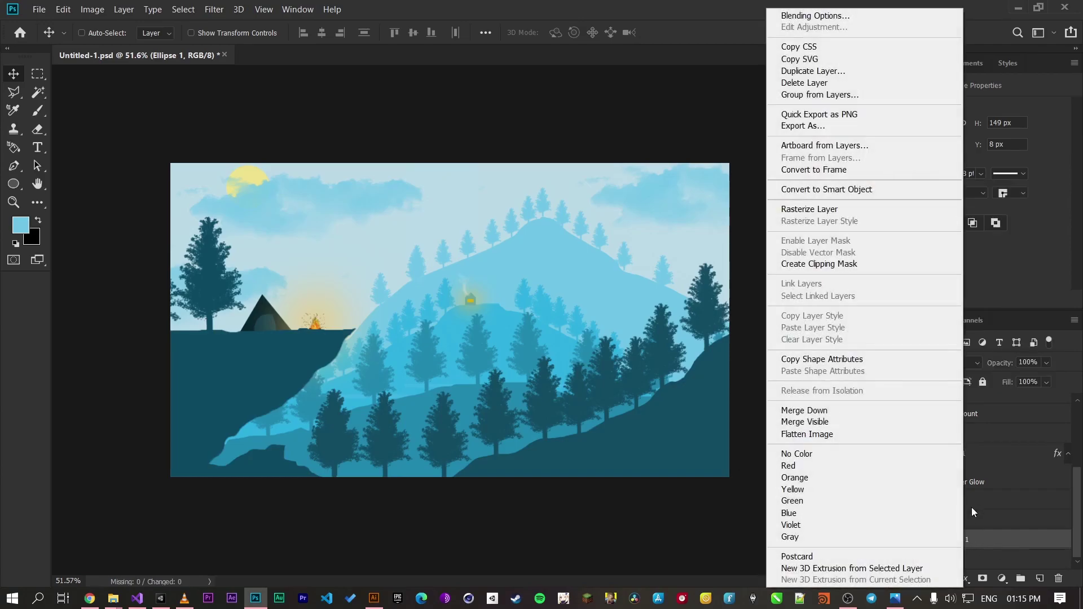
left_click(837, 210)
Step: Add an Outer Glow to the Ellipse 1 layer and set the glow color to #ffd88e
right_click(951, 545)
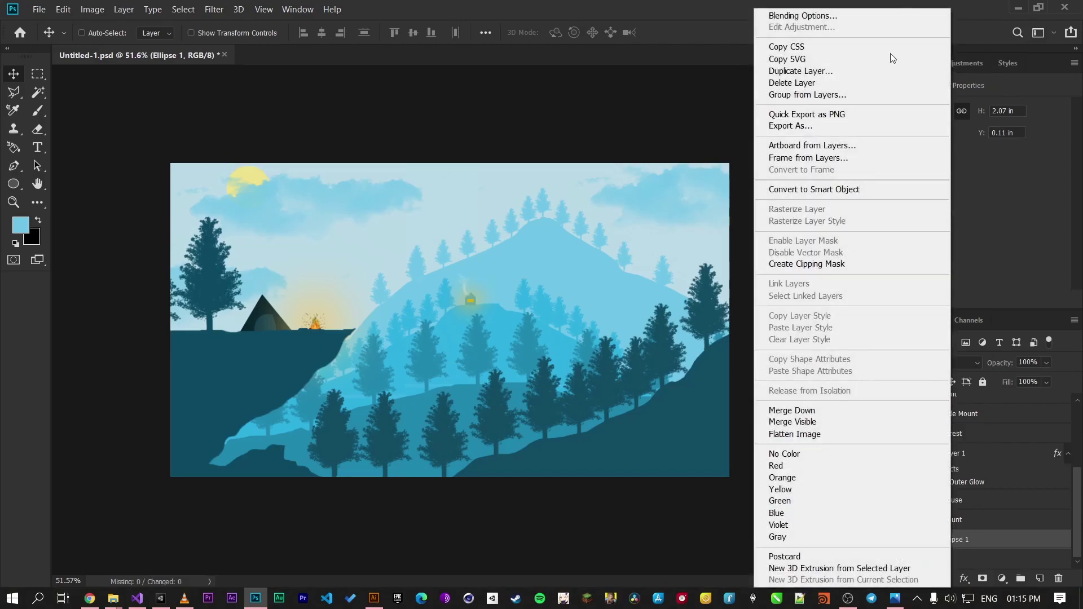
left_click(863, 17)
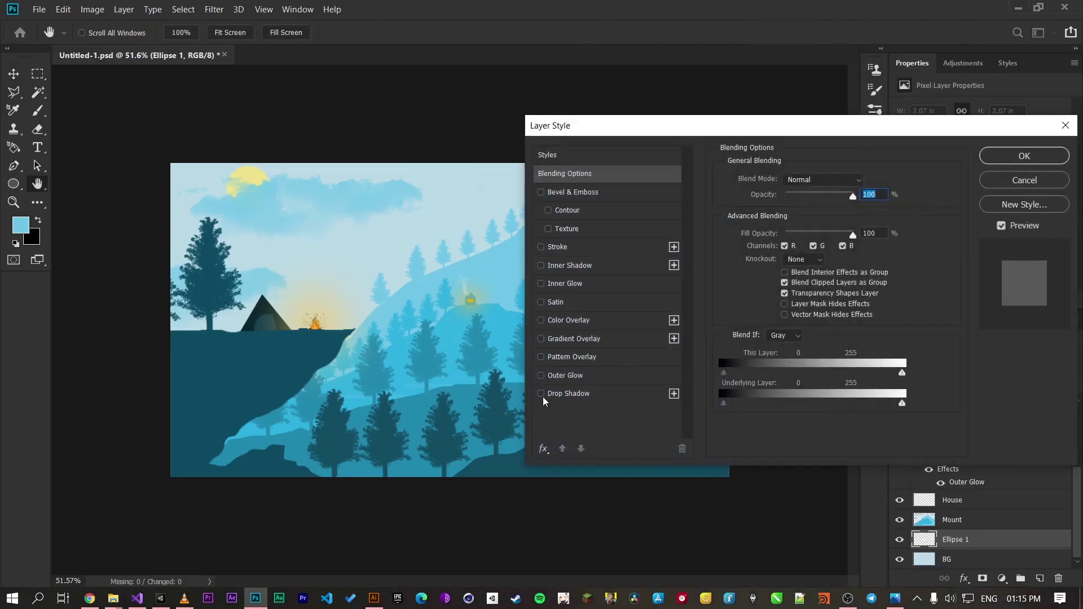
left_click(541, 376)
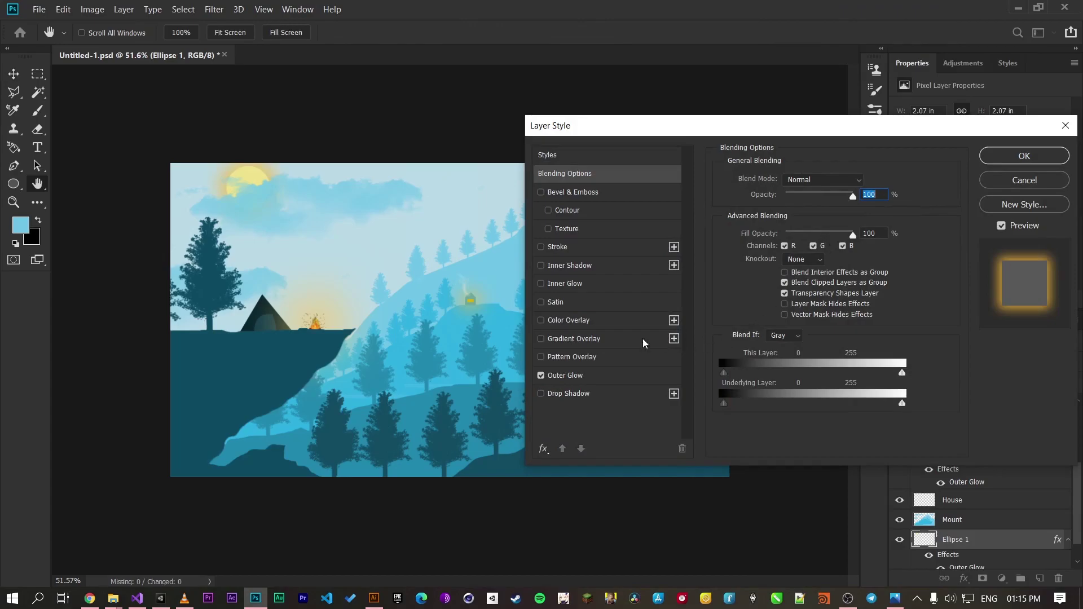
left_click(584, 376)
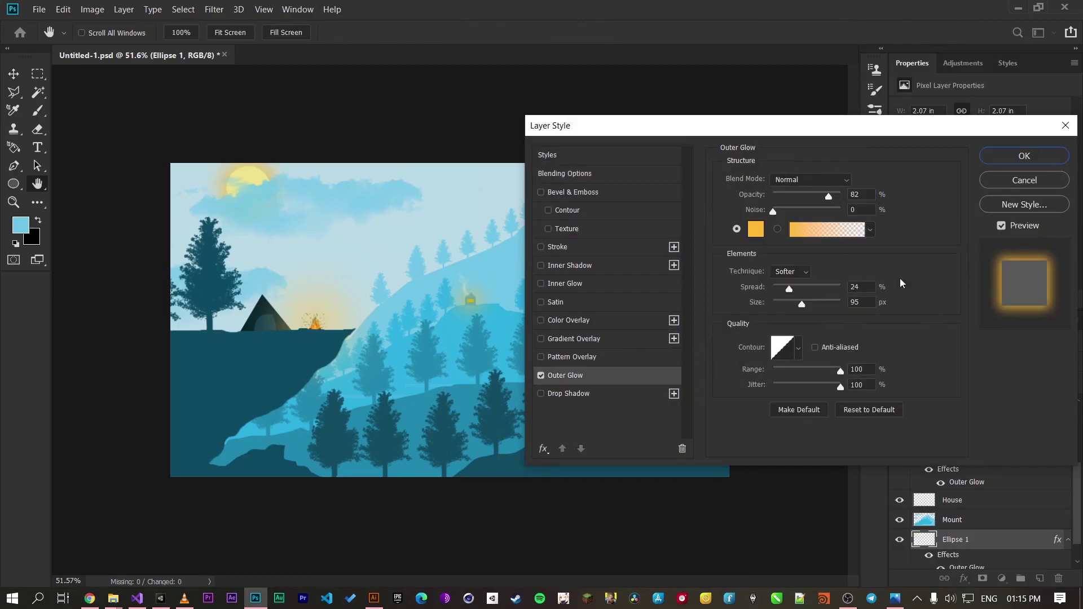
left_click(758, 235)
left_click(872, 288)
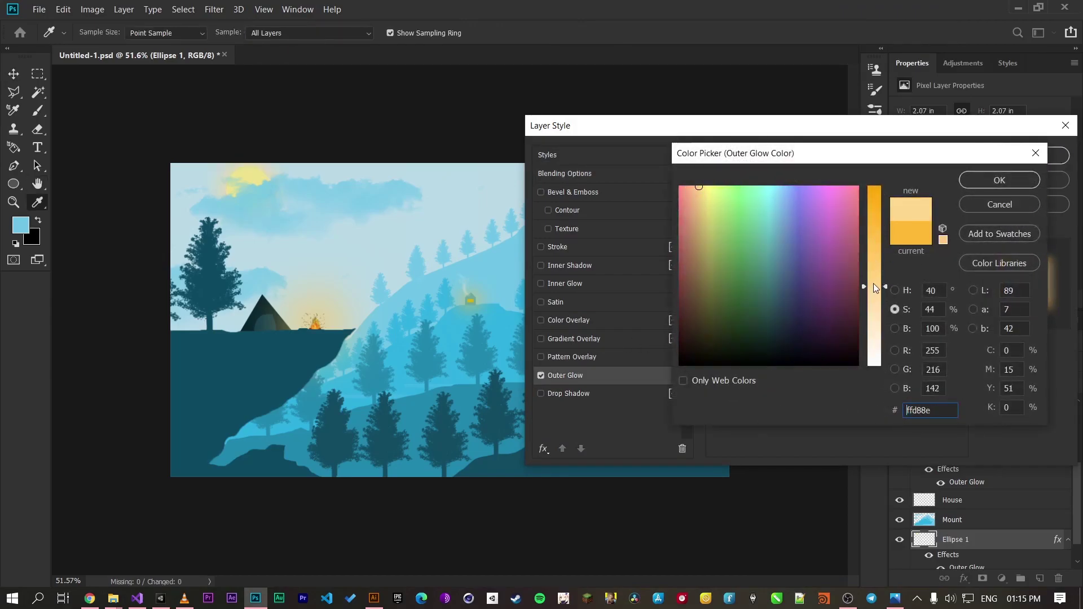
left_click(1010, 180)
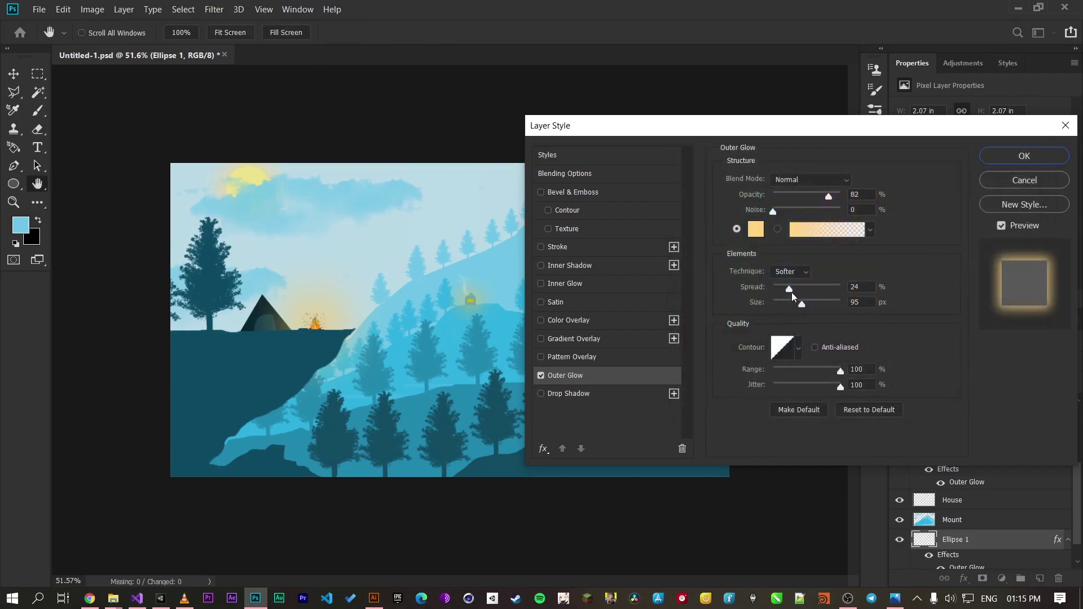
Step: Set the sun's Outer Glow to 71% opacity, 32% spread and 144 px size, and apply the layer style
left_click_drag(791, 292, 814, 307)
left_click(820, 198)
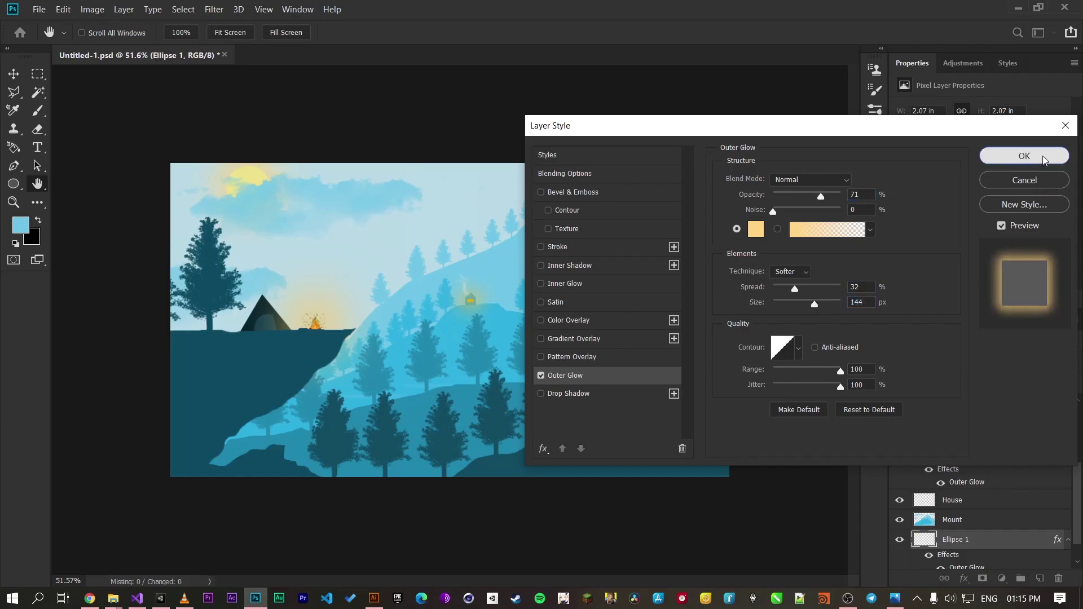
left_click(1043, 158)
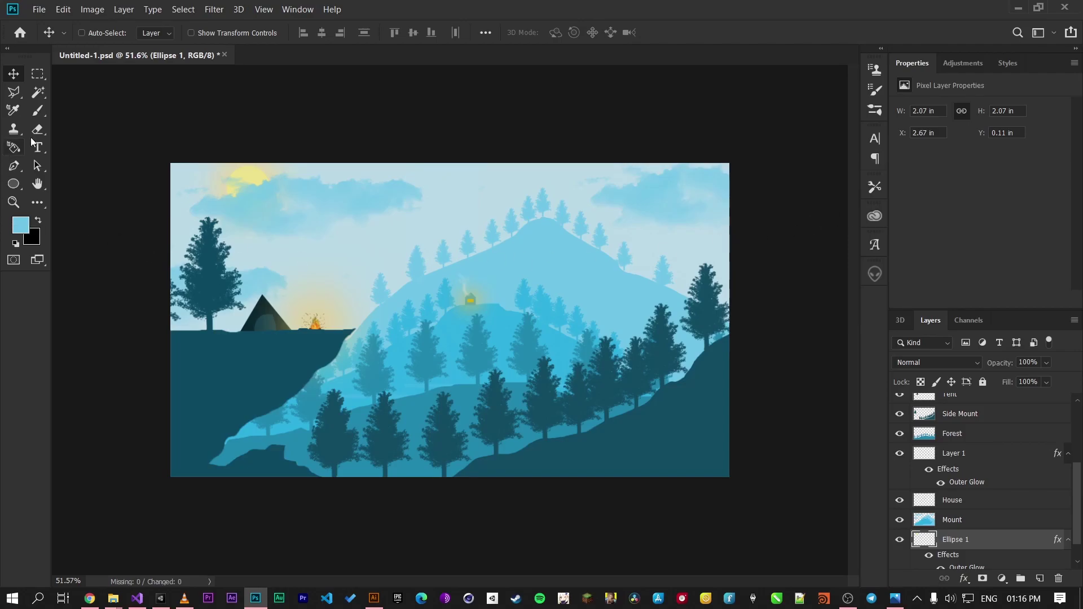
Step: Try stamping clouds with the cloud brush on the Ellipse 1 layer, undoing each attempt
left_click(37, 111)
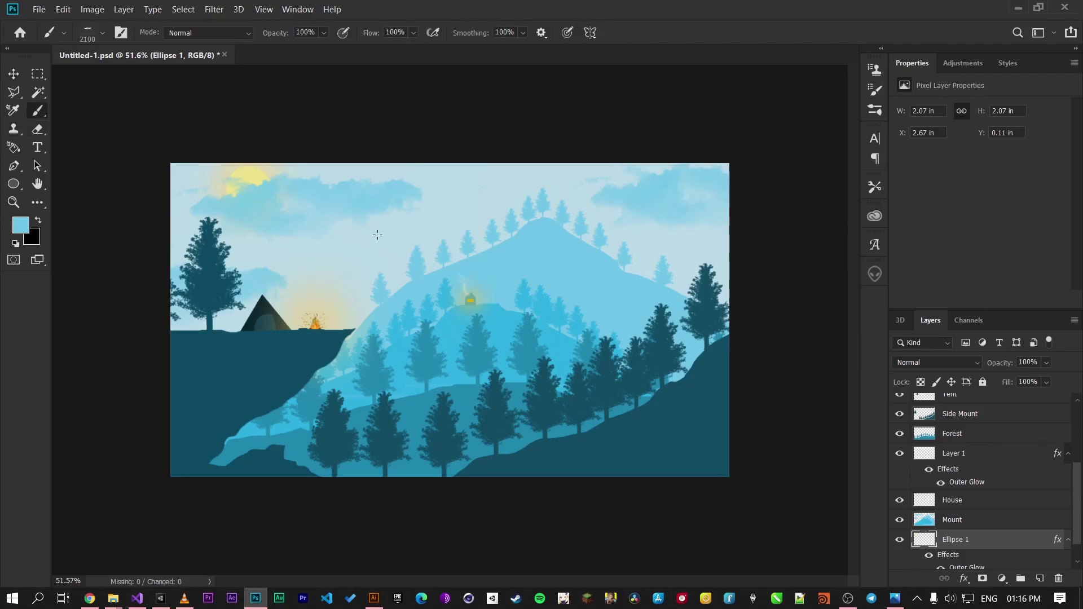
left_click(384, 271)
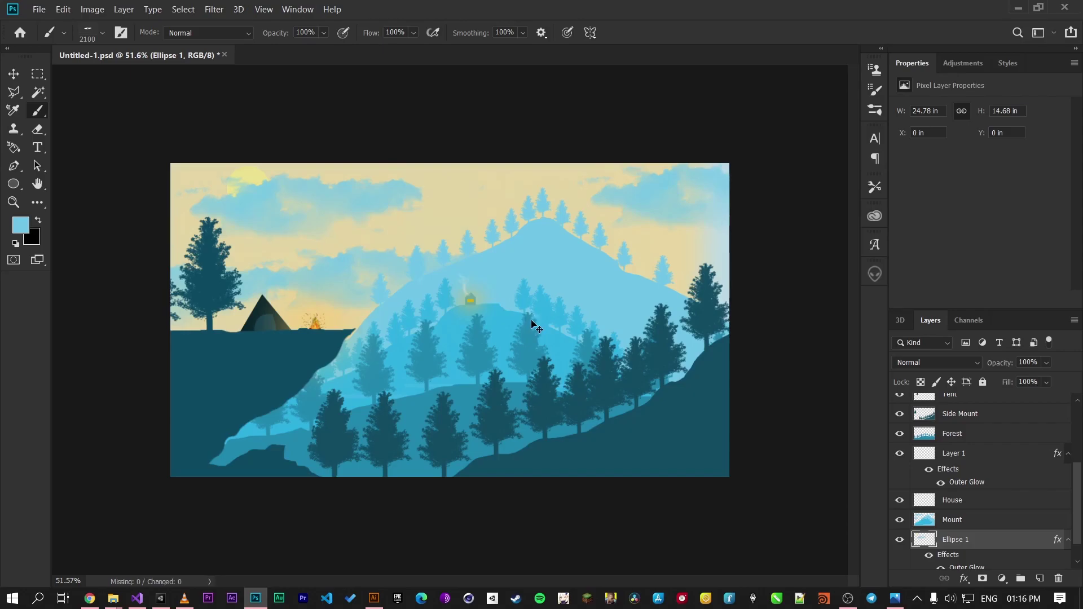
key("ctrl+z")
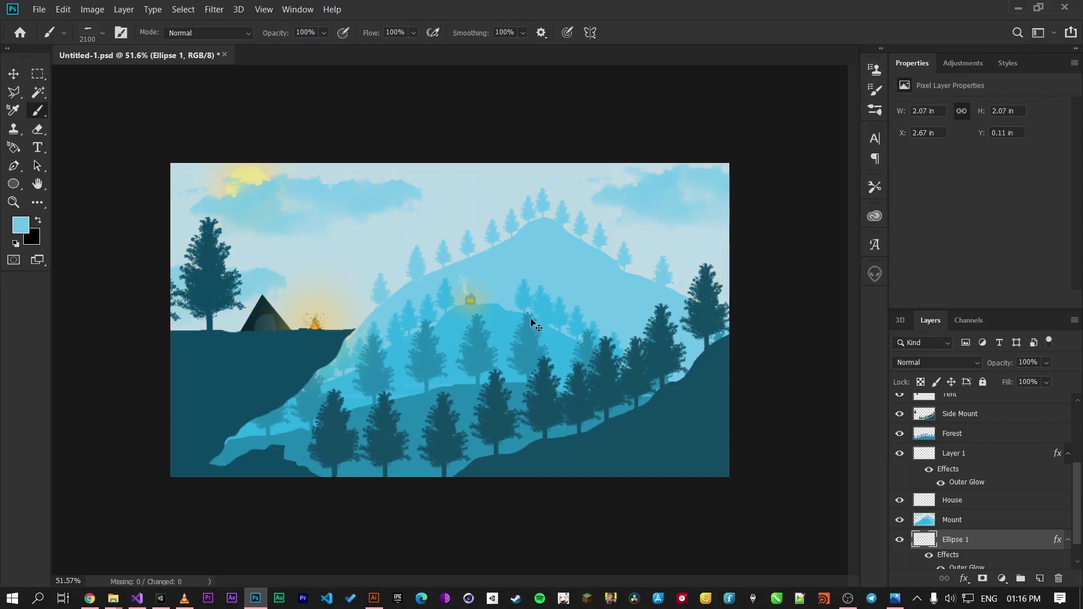
left_click(414, 278)
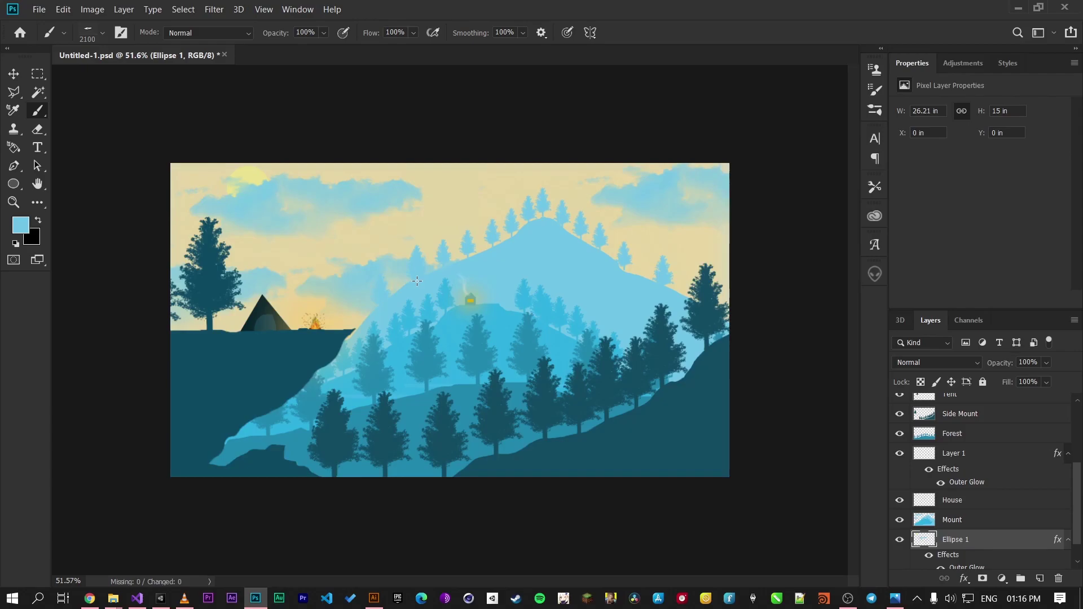
key("ctrl+z")
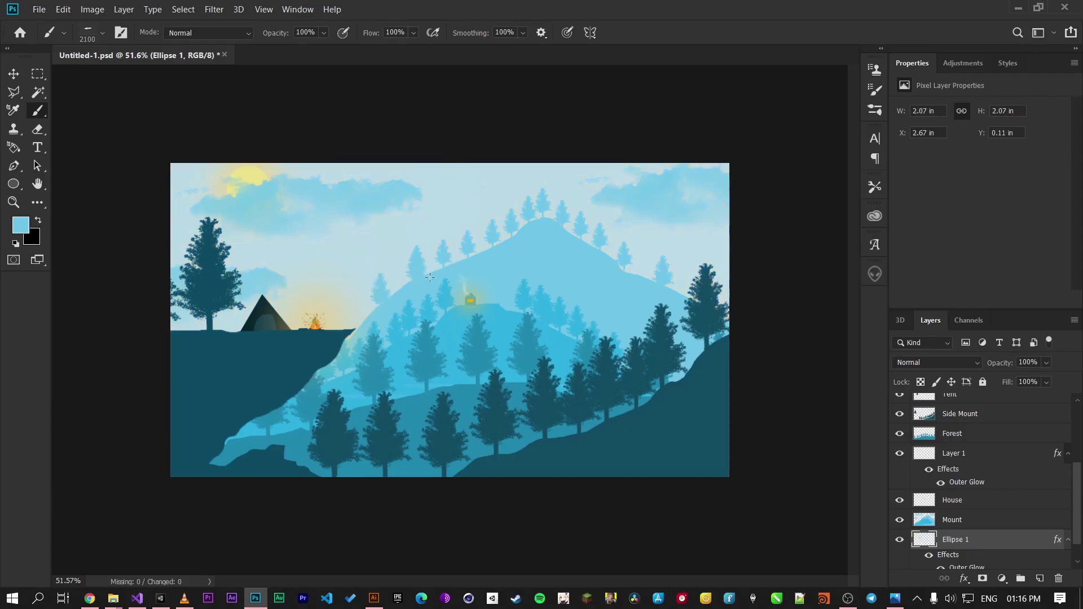
Step: Try a cloud stamp on the Mount layer, undo it, and add a new layer directly below Mount
scroll(979, 504, "down", 1)
left_click(982, 560)
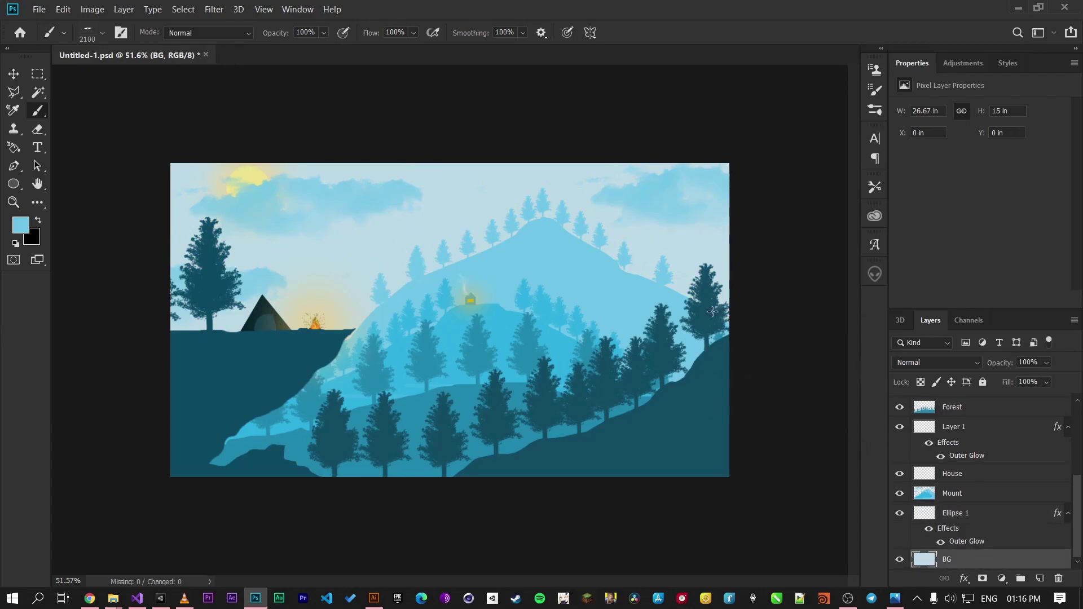
left_click(955, 495)
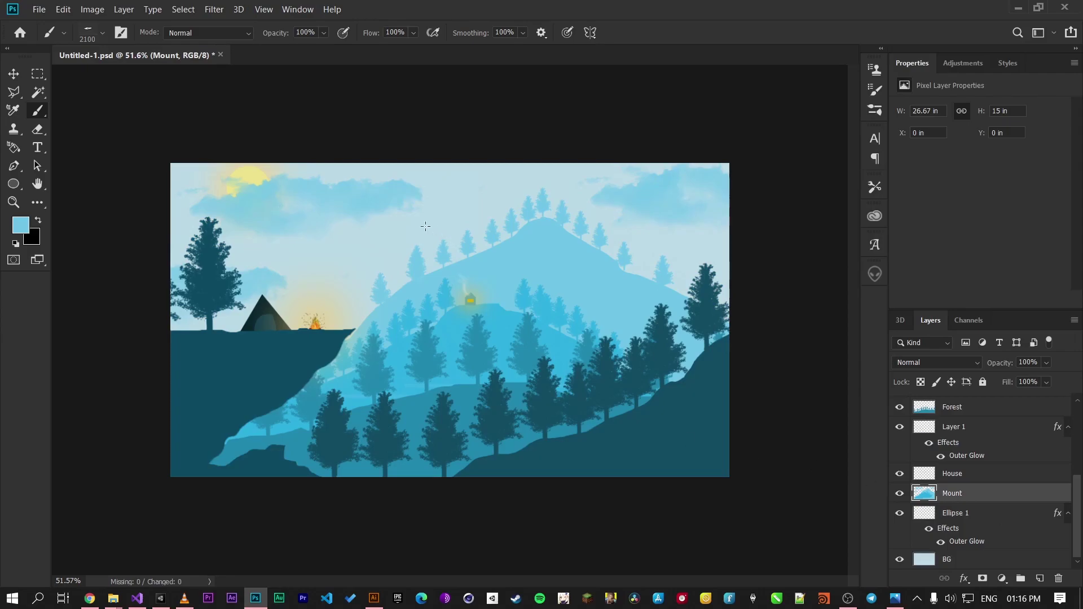
left_click_drag(444, 250, 447, 261)
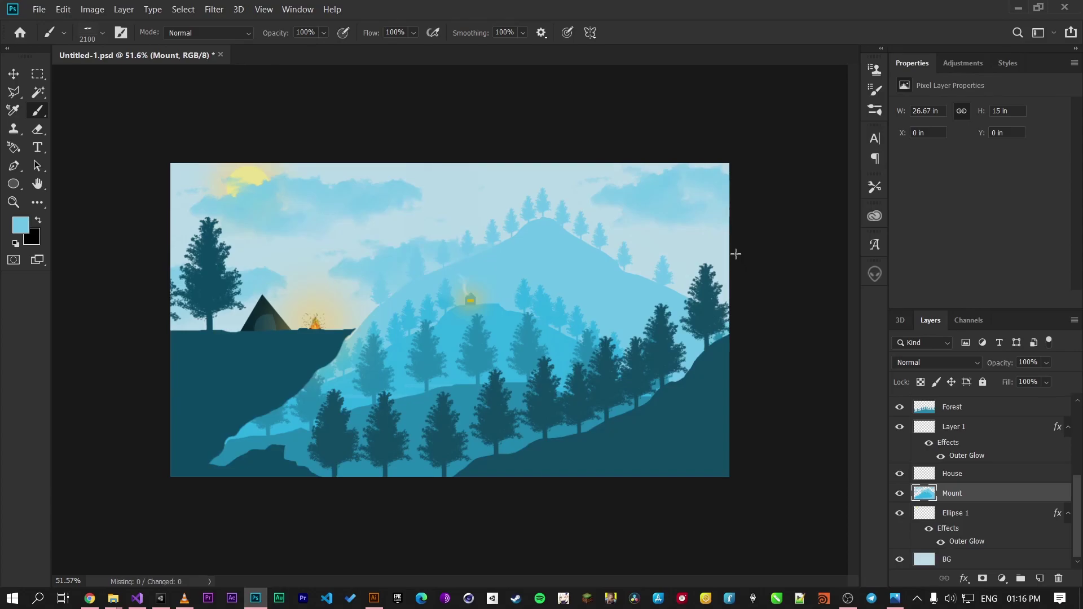
key("ctrl+z")
left_click(1038, 581, "ctrl")
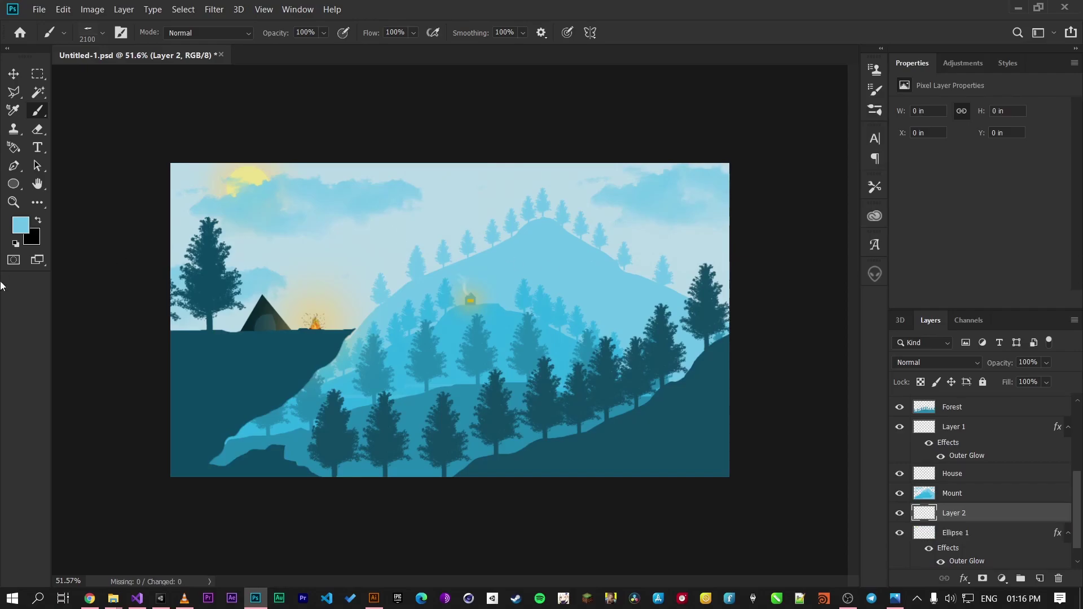
Step: Set the foreground color to the pale blue #afd7e6
left_click(21, 226)
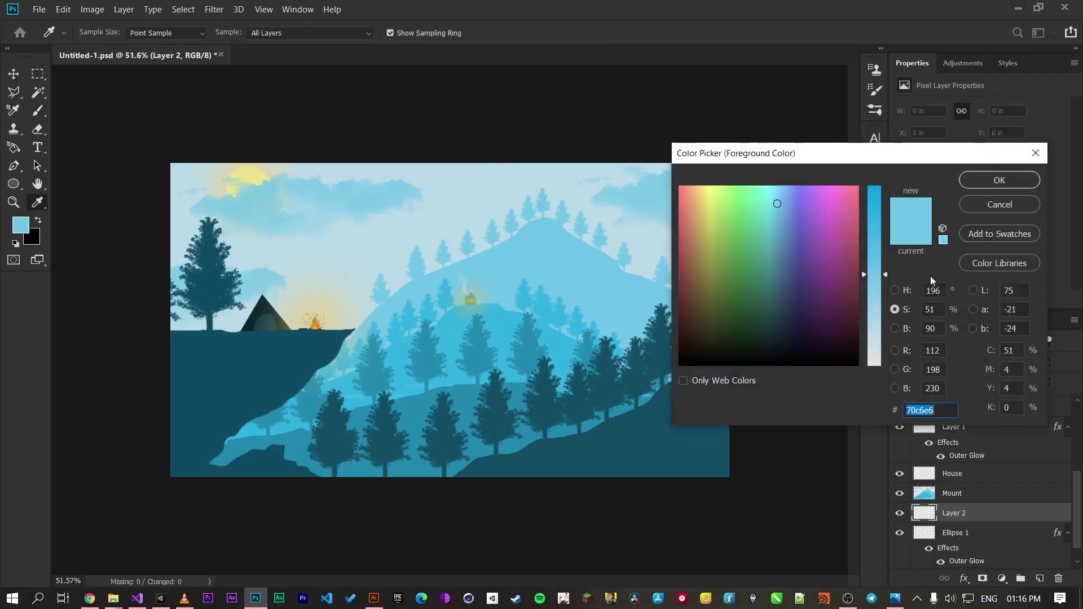
left_click(877, 308)
left_click_drag(878, 310, 877, 322)
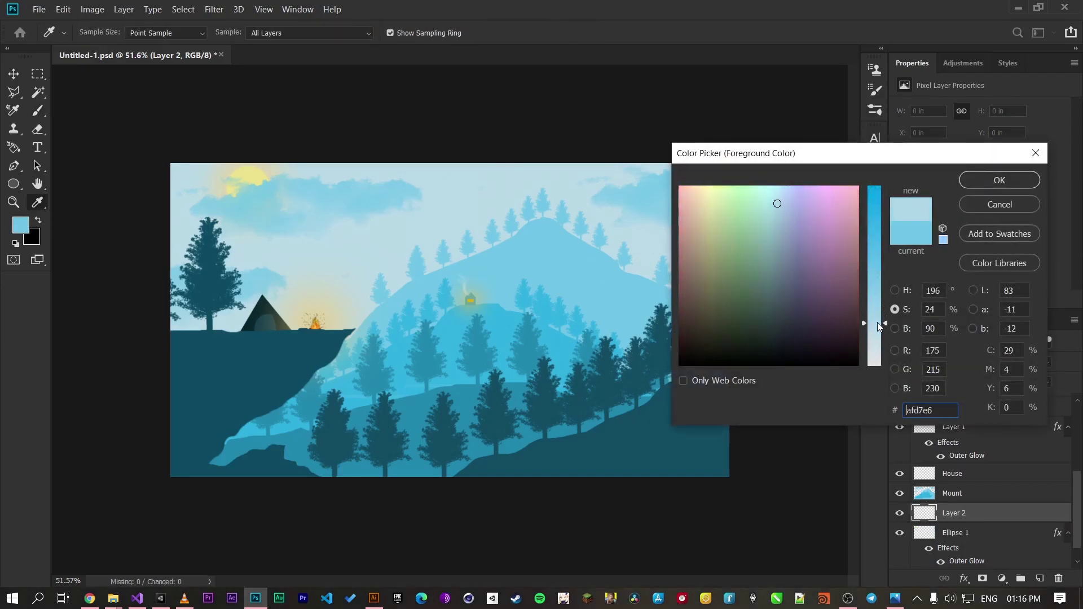
left_click(1012, 185)
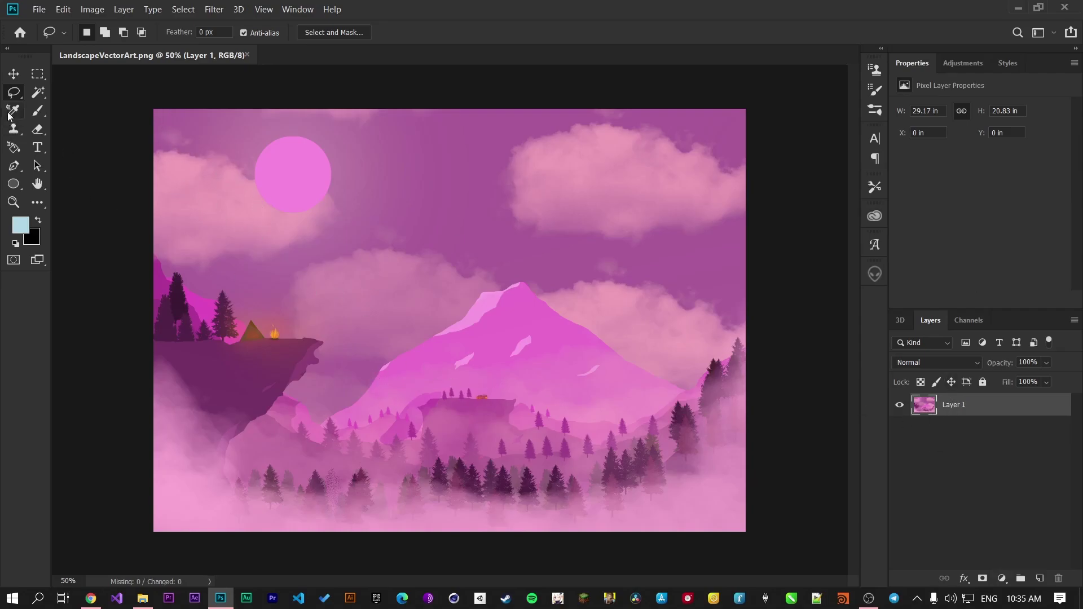
Step: Enlarge the cloud brush to 3800 px on LandscapeVectorArt.png and try a pale blue cloud stamp across the sky, undoing it
left_click(38, 110)
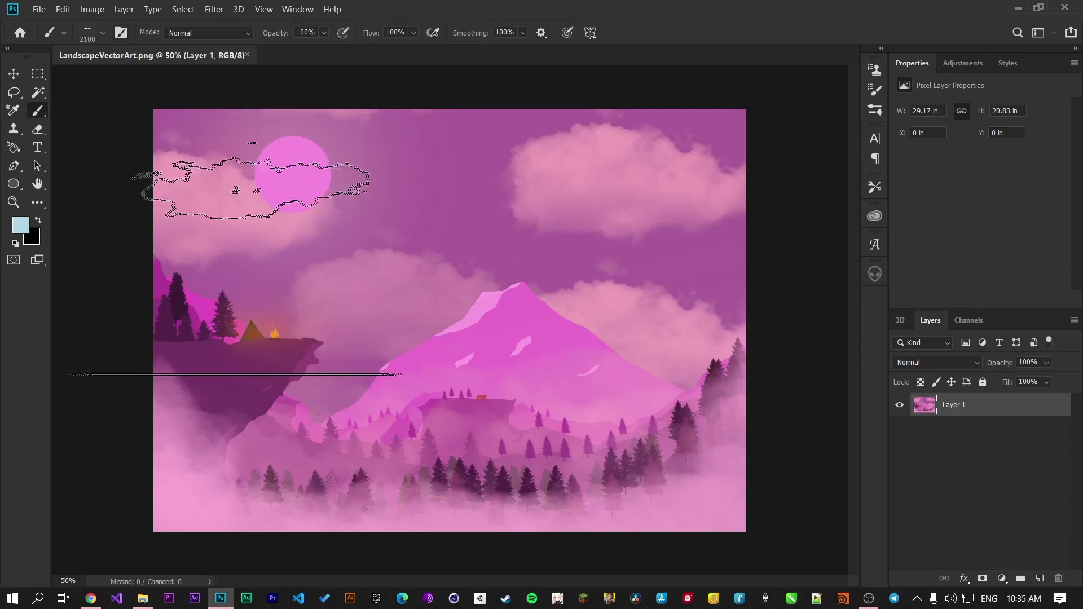
key("bracketright")
key("bracketright")
key("bracketright")
key("bracketright")
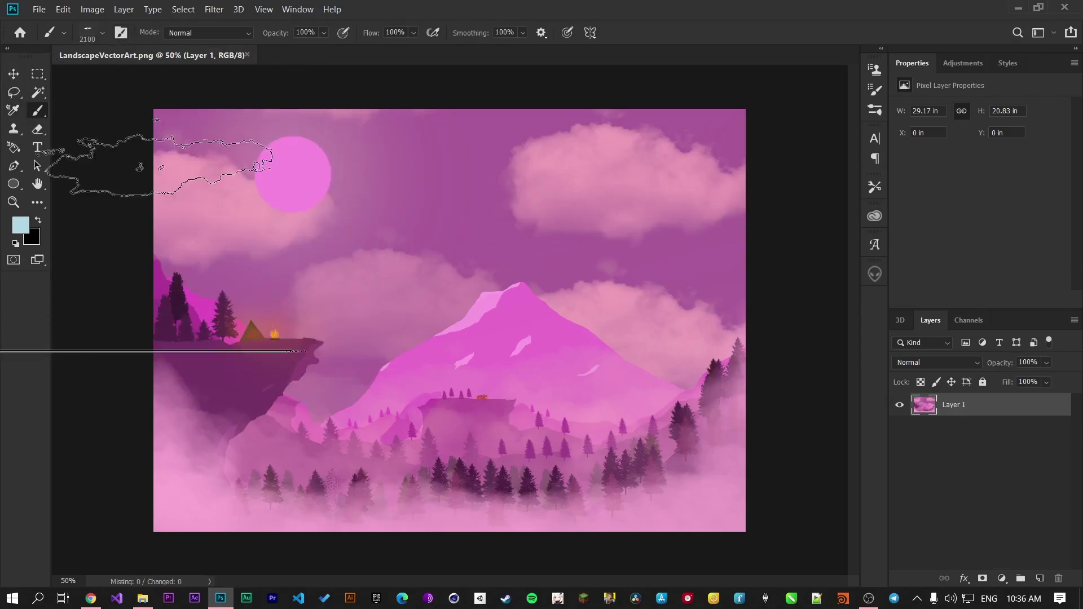
key("bracketright")
key("bracketright")
key("bracketright")
key("bracketright")
key("bracketright")
key("bracketright")
key("bracketright")
key("bracketright")
key("bracketright")
key("bracketright")
key("bracketright")
key("bracketright")
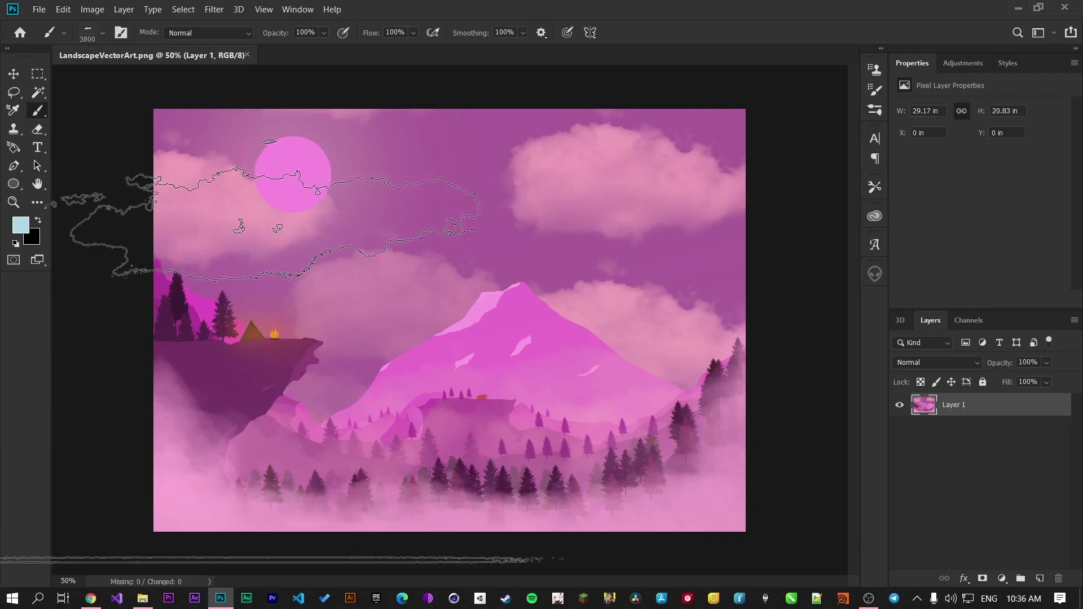
key("bracketright")
left_click(276, 207)
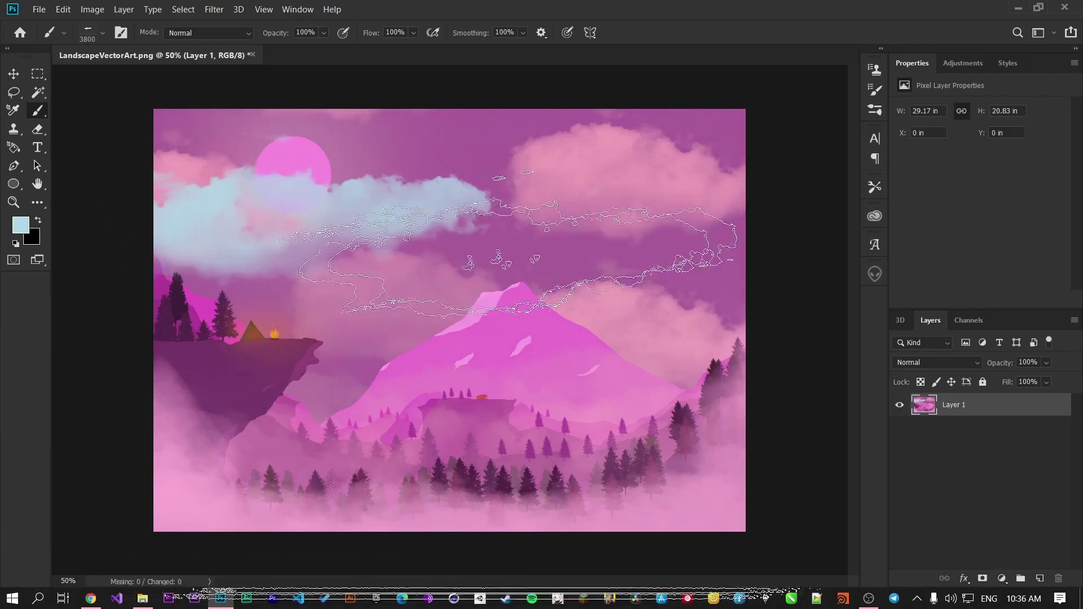
key("ctrl+z")
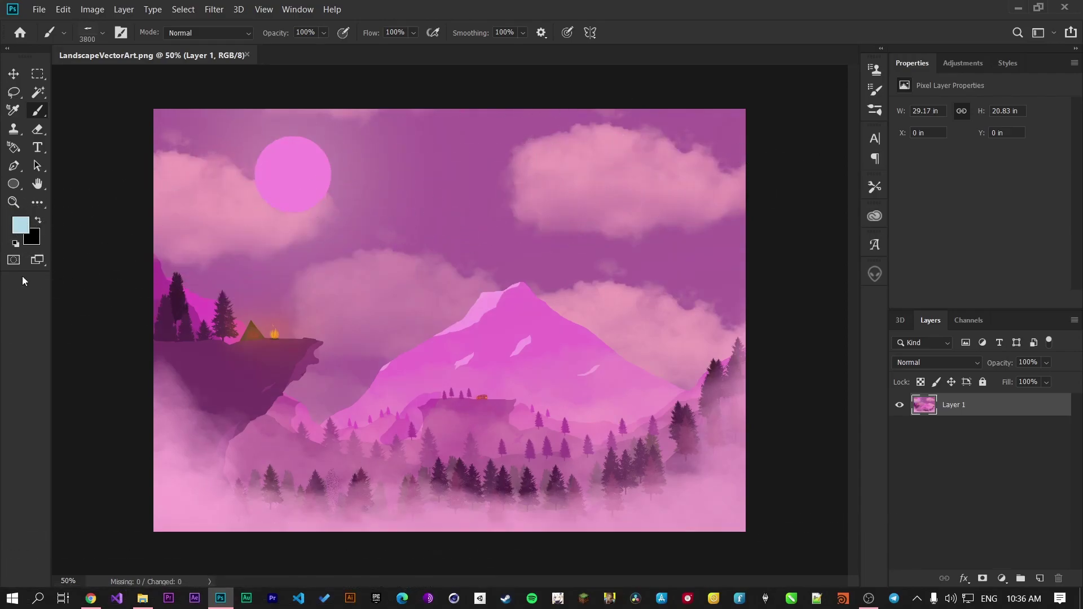
Step: Sample the cloud pink #e897b3 as the foreground color and stamp a pink cloud across the lower part of the moon
left_click(25, 228)
left_click(193, 219)
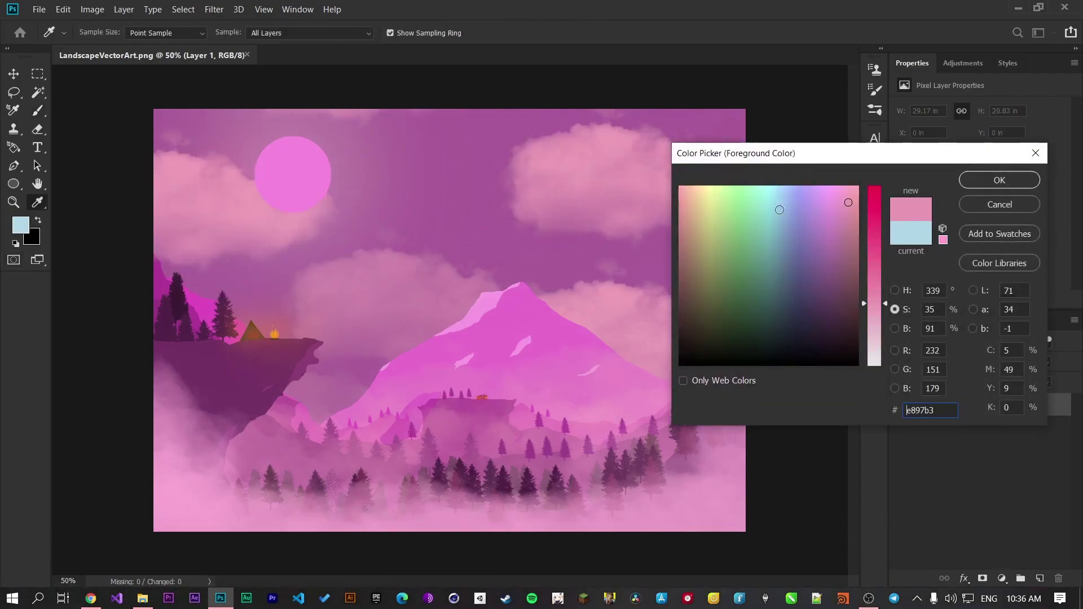
left_click(996, 181)
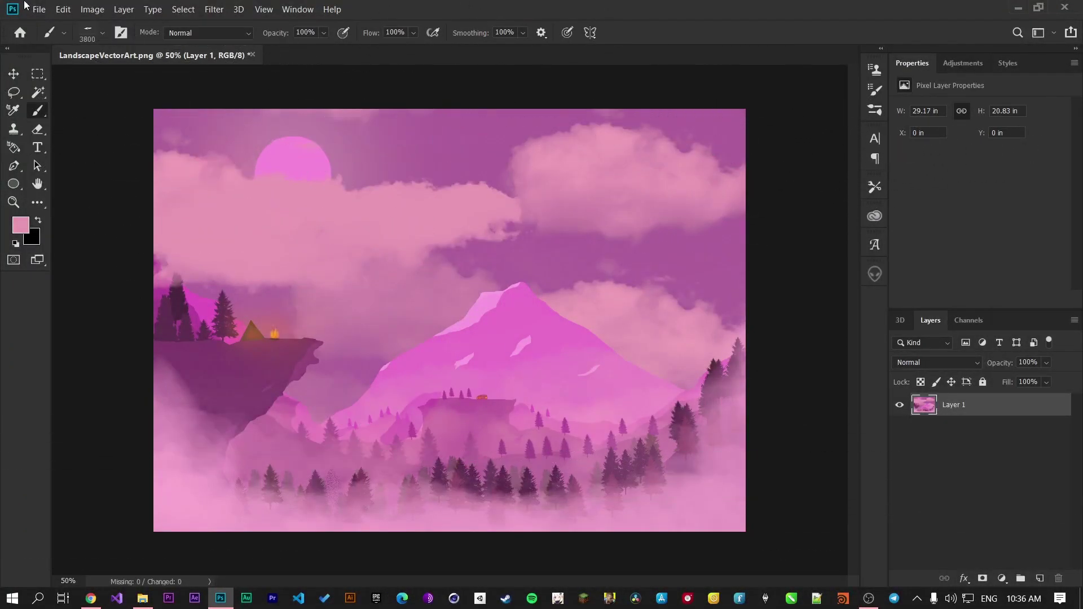
Step: Open feature_himalaya_featured.jpg in Photoshop as its own document from the Desktop folder in File Explorer
left_click(45, 10)
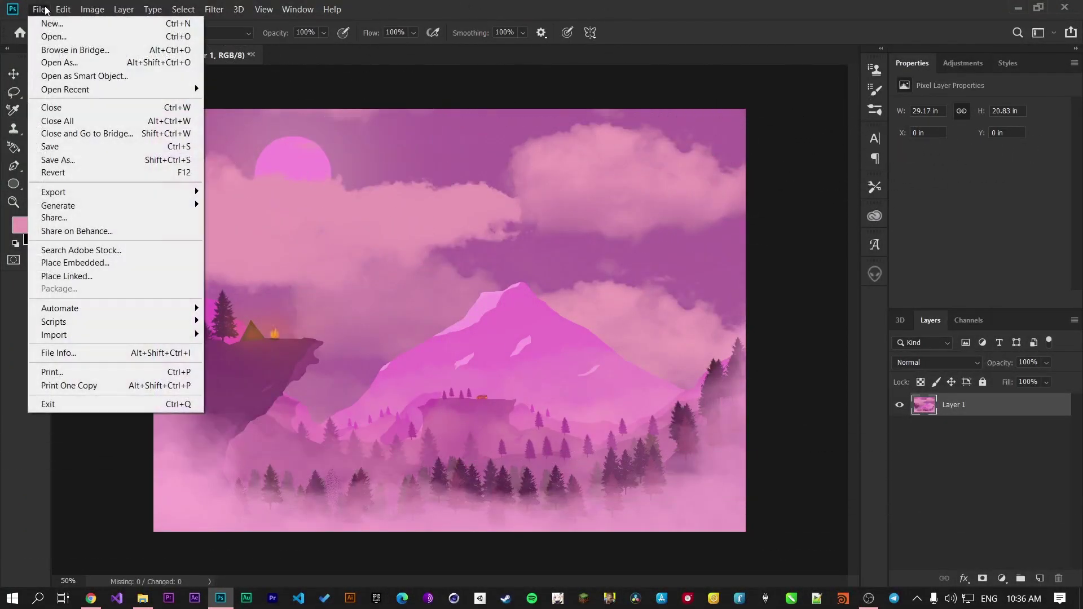
left_click(943, 451)
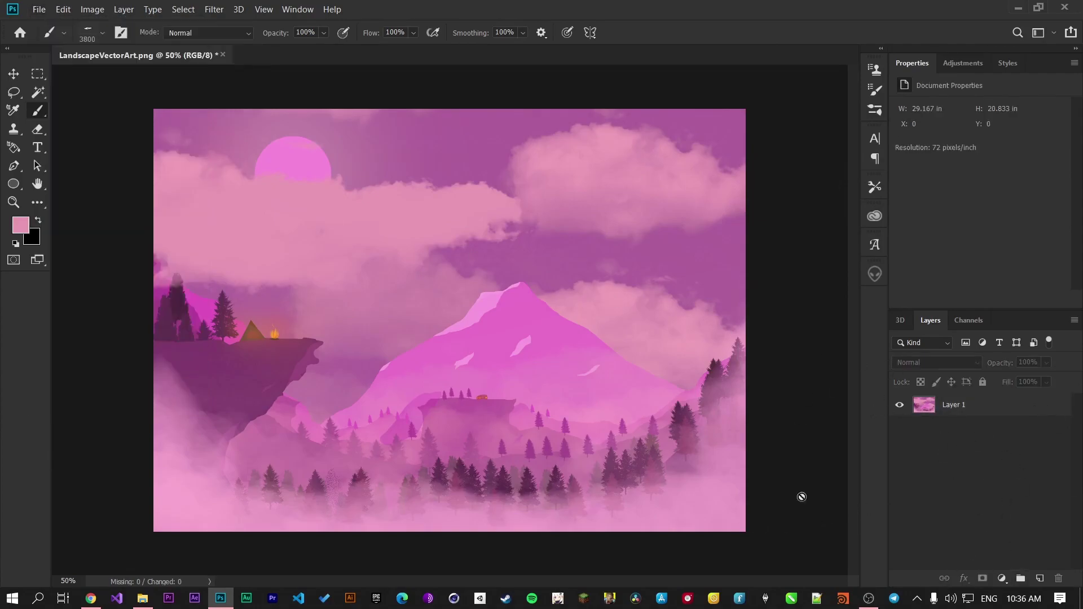
left_click(142, 598)
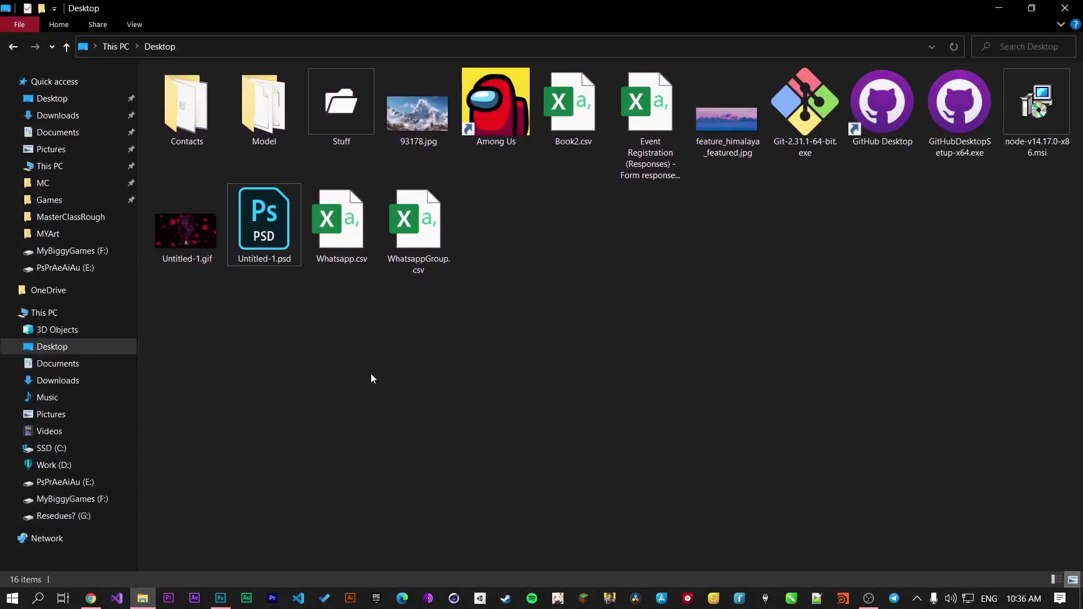
left_click_drag(414, 399, 984, 512)
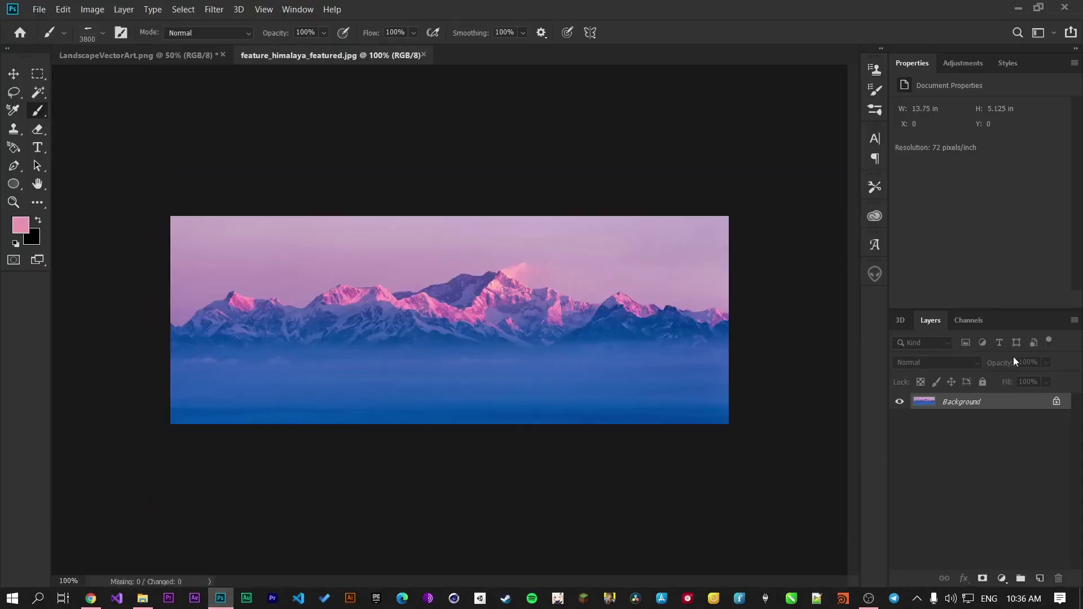
Step: Unlock the Himalaya photo's Background layer and try a pink cloud stamp over the mountains, undoing it
left_click(1057, 401)
left_click(474, 276)
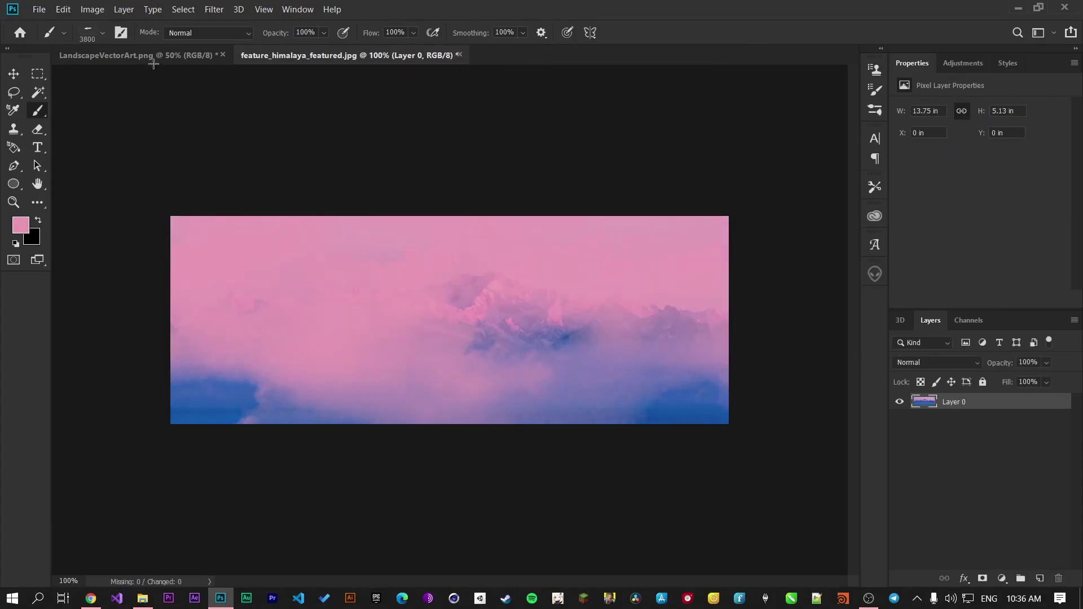
key("ctrl+z")
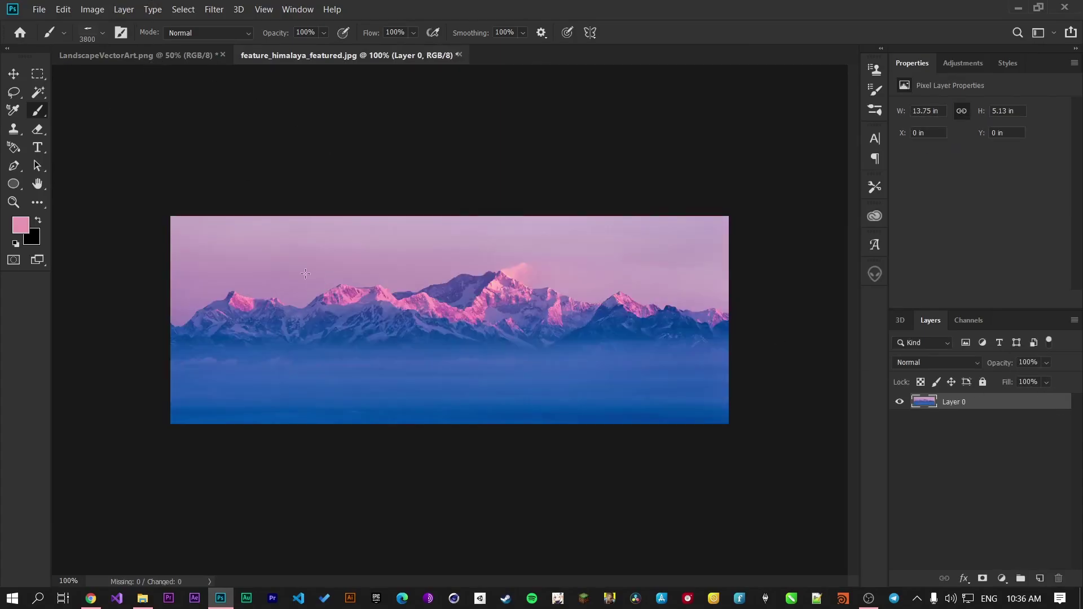
Step: Move the Himalaya photo into LandscapeVectorArt.png and place its layer below Layer 1
left_click(12, 72)
left_click_drag(323, 225, 353, 258)
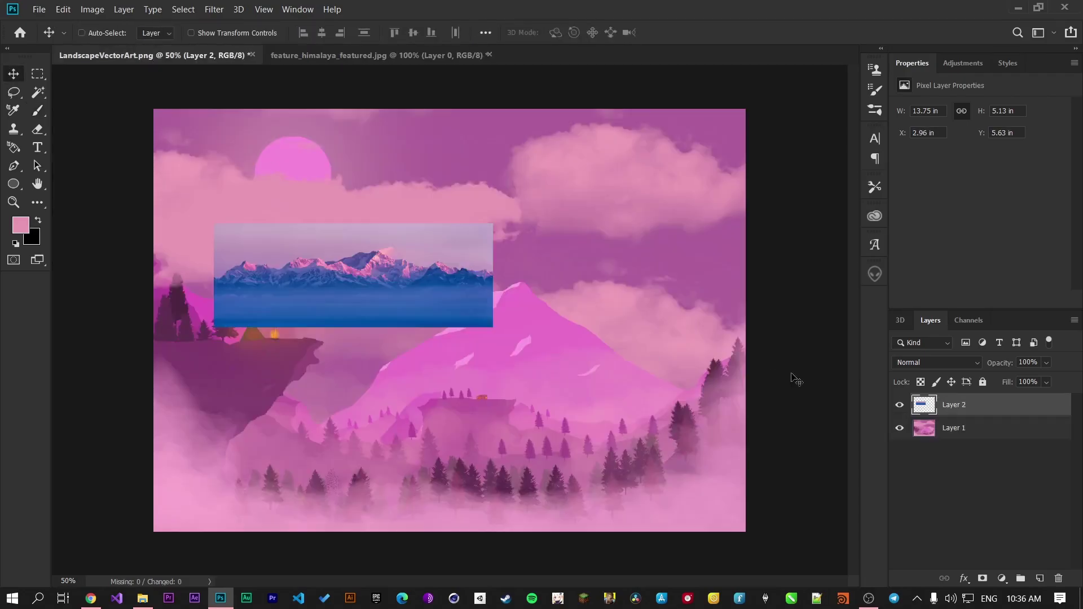
left_click_drag(958, 404, 966, 462)
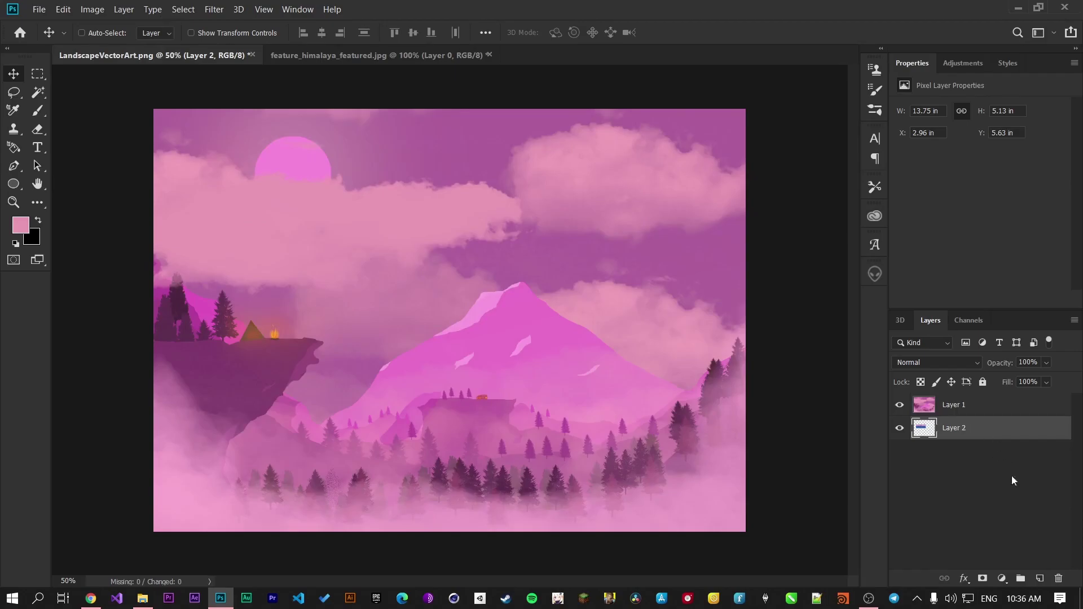
left_click(998, 494)
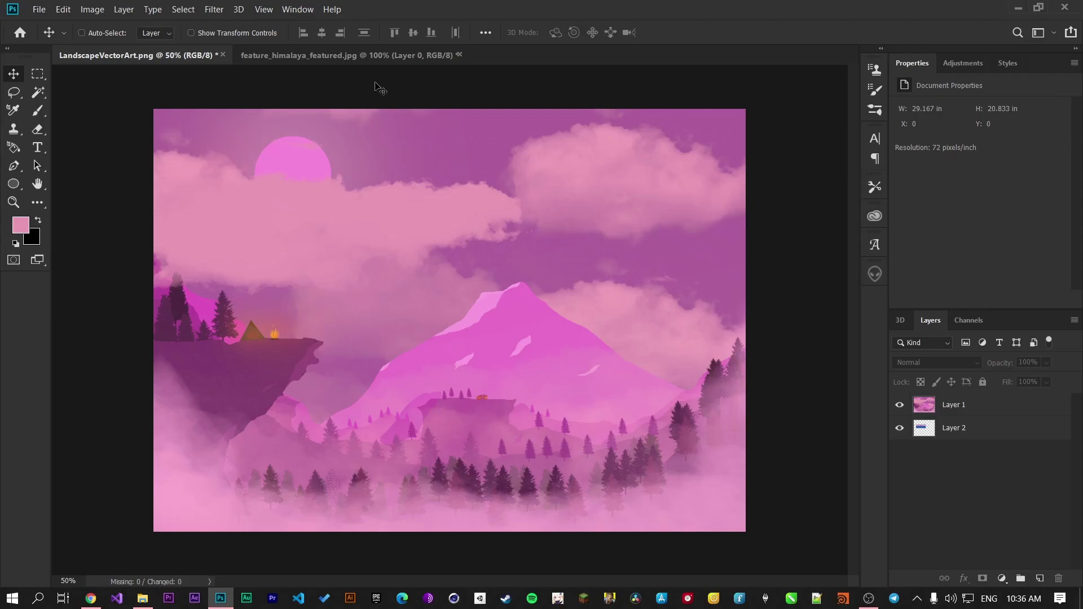
left_click(39, 10)
mouse_move(78, 194)
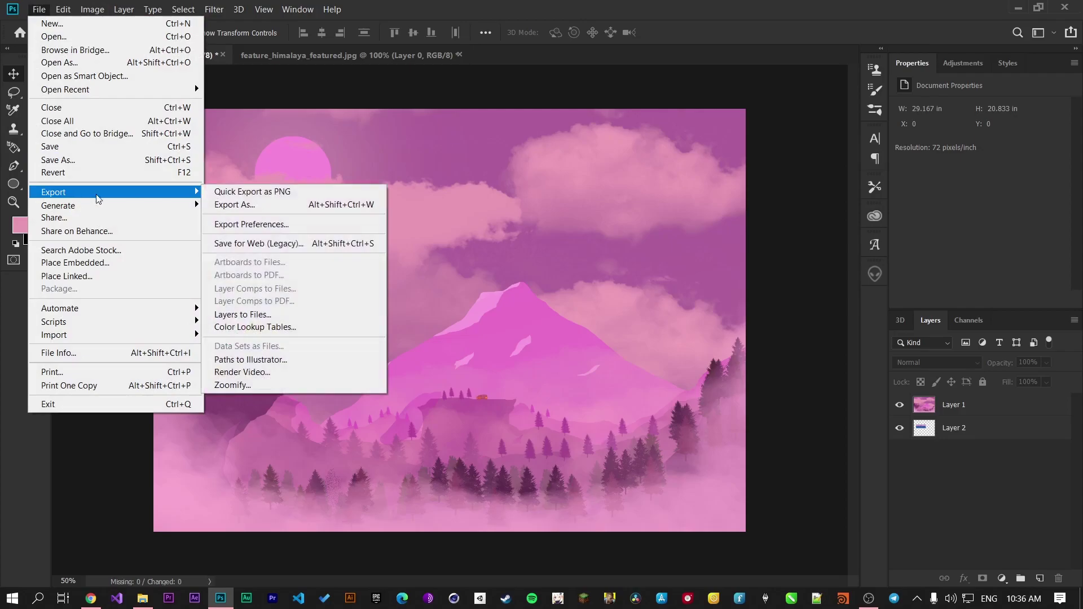
left_click(334, 197)
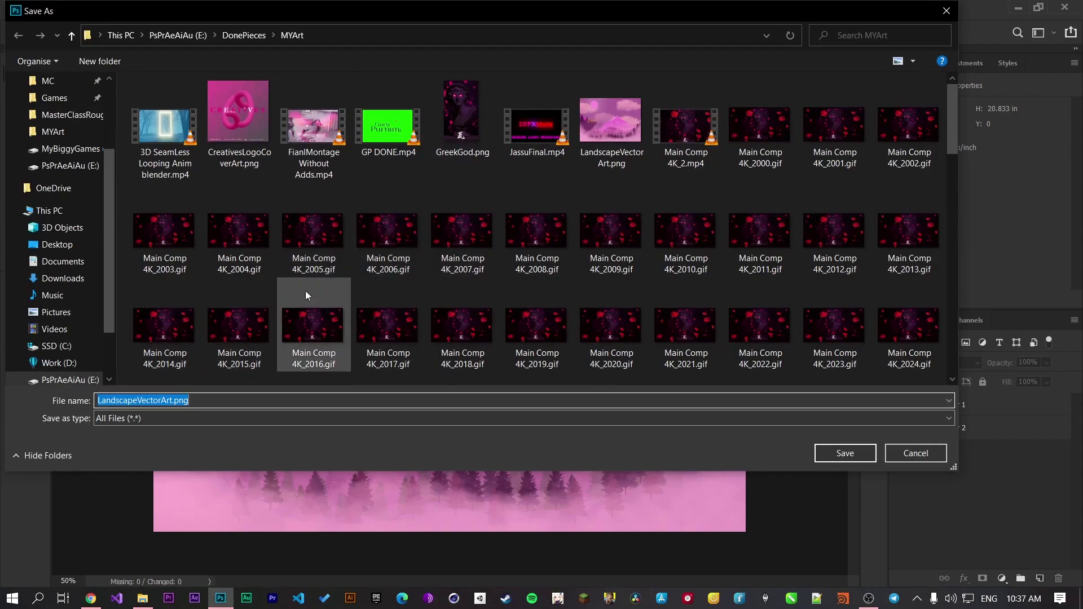
left_click(915, 454)
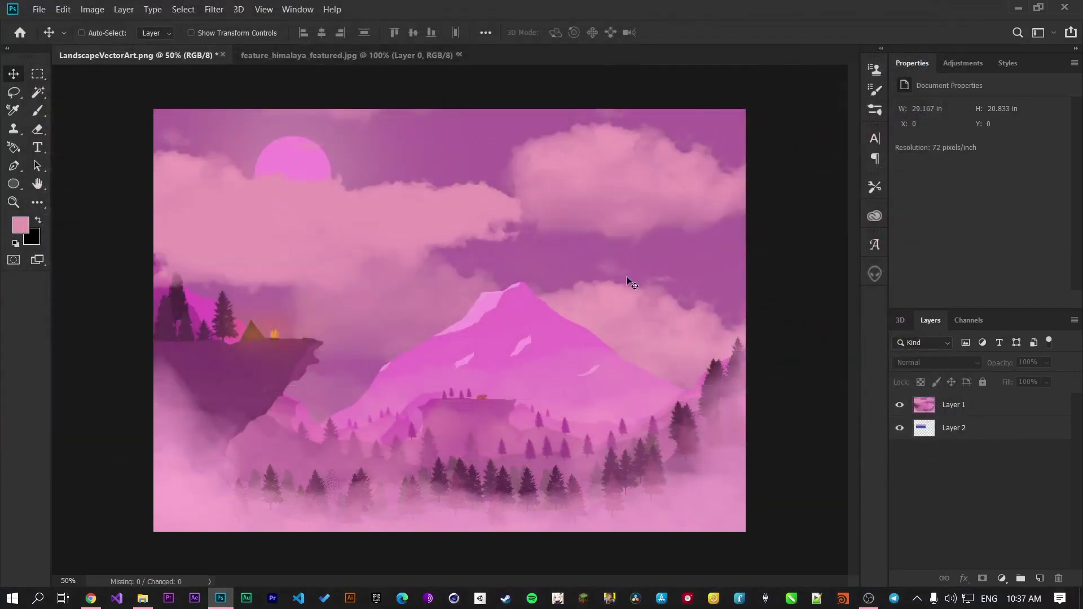
Step: Hide Layer 1 and try to move the Himalaya photo on the canvas
left_click(900, 406)
left_click(327, 248)
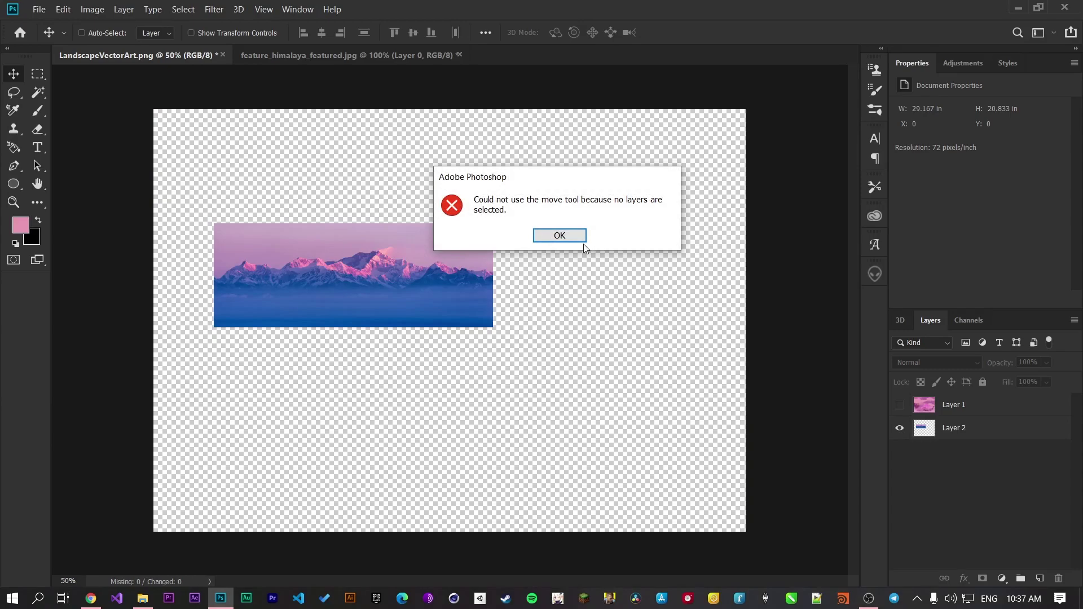
left_click(542, 236)
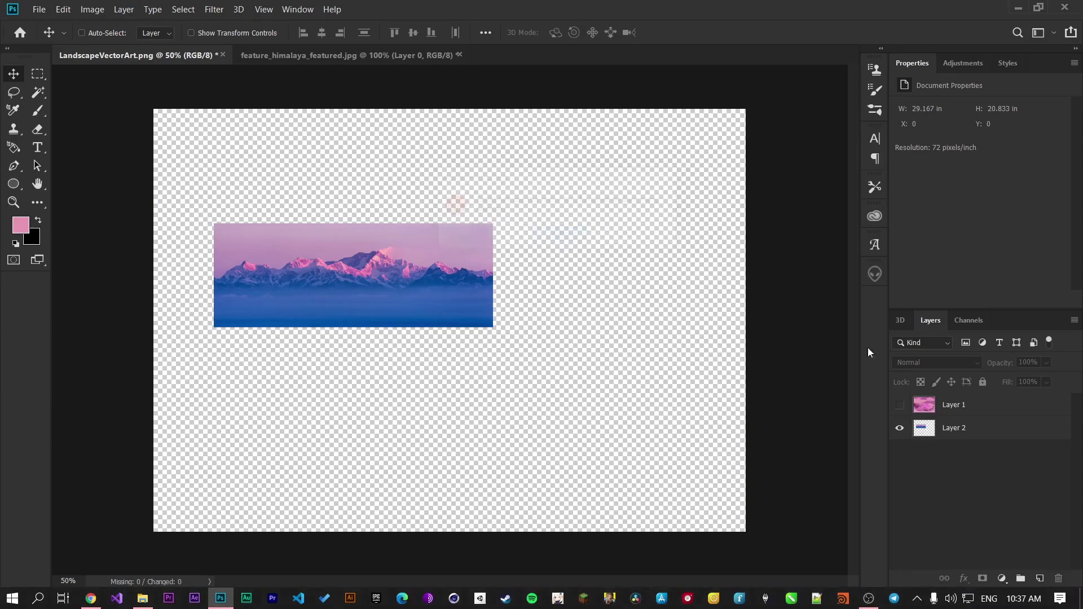
Step: Move the Himalaya photo on Layer 2 near the canvas center, at about X 8.6 in and Y 8 in, and show Layer 1 again
left_click(1018, 433)
left_click_drag(475, 299, 617, 334)
left_click_drag(591, 295, 541, 347)
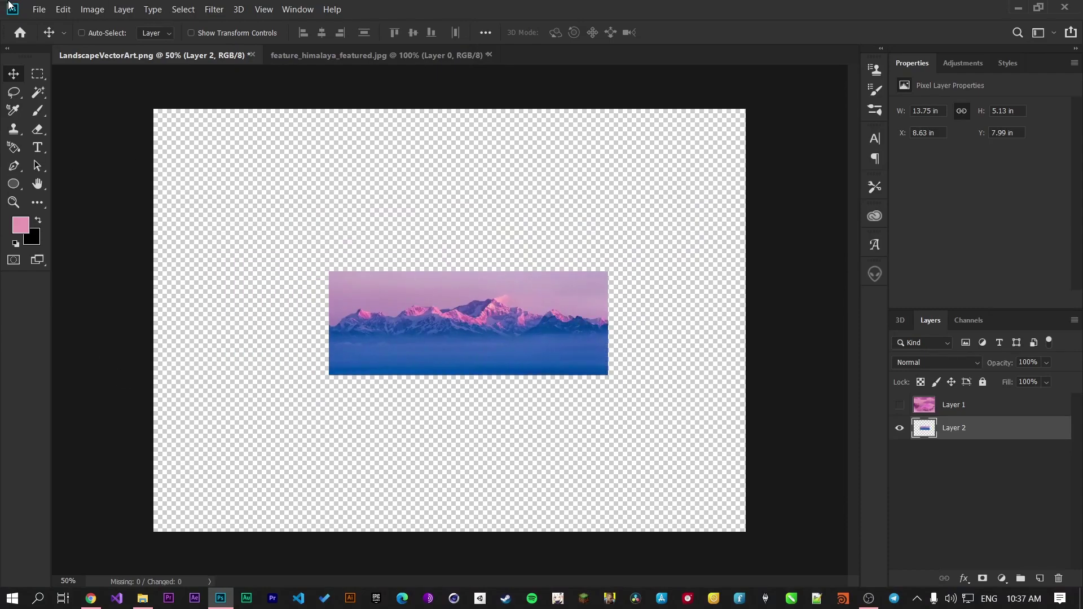
left_click(899, 404)
Step: Review the Export As file formats and the image size, canvas size, metadata and color space settings for LandscapeVectorArt, leaving without exporting
left_click(36, 11)
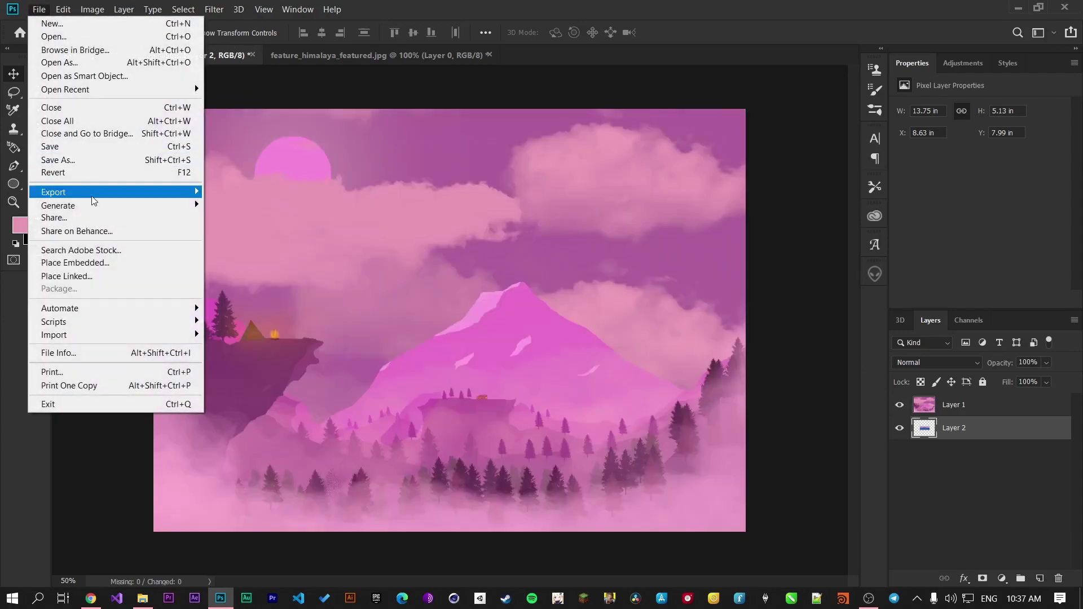
mouse_move(95, 198)
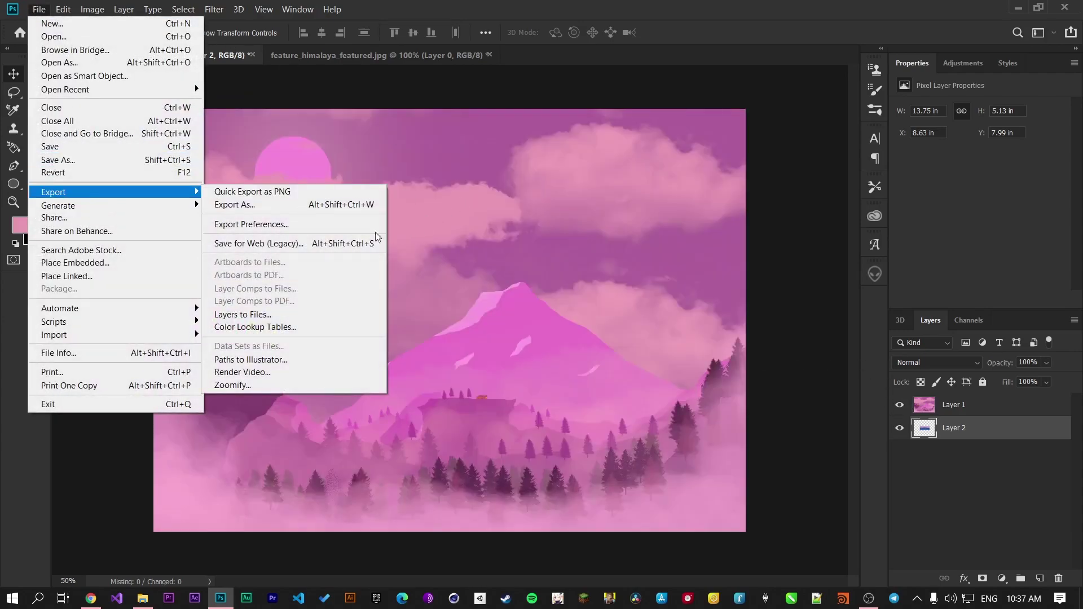
left_click(305, 204)
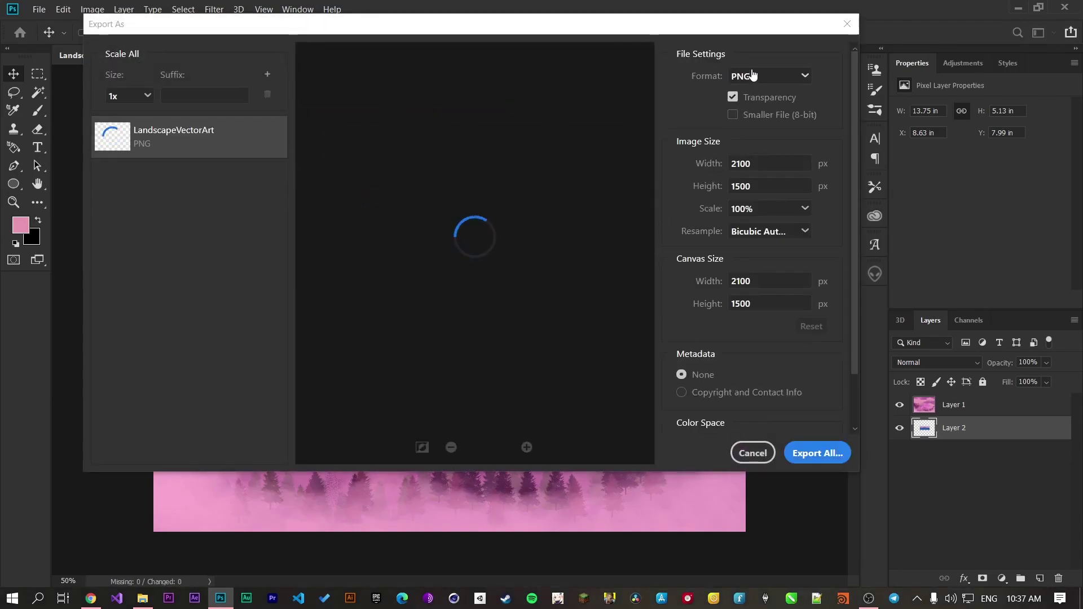
left_click(753, 75)
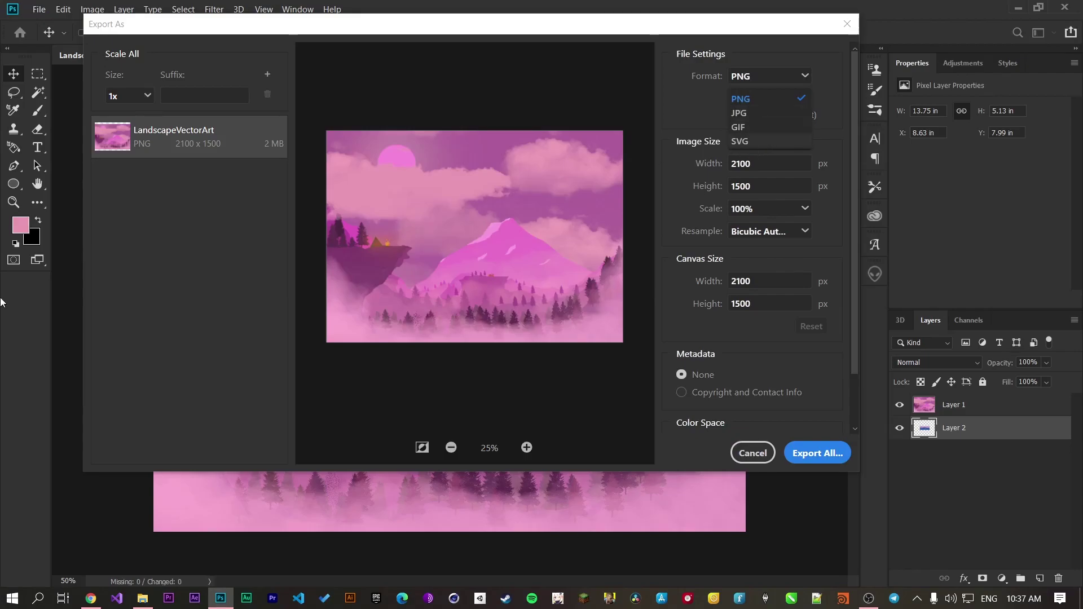
key("Escape")
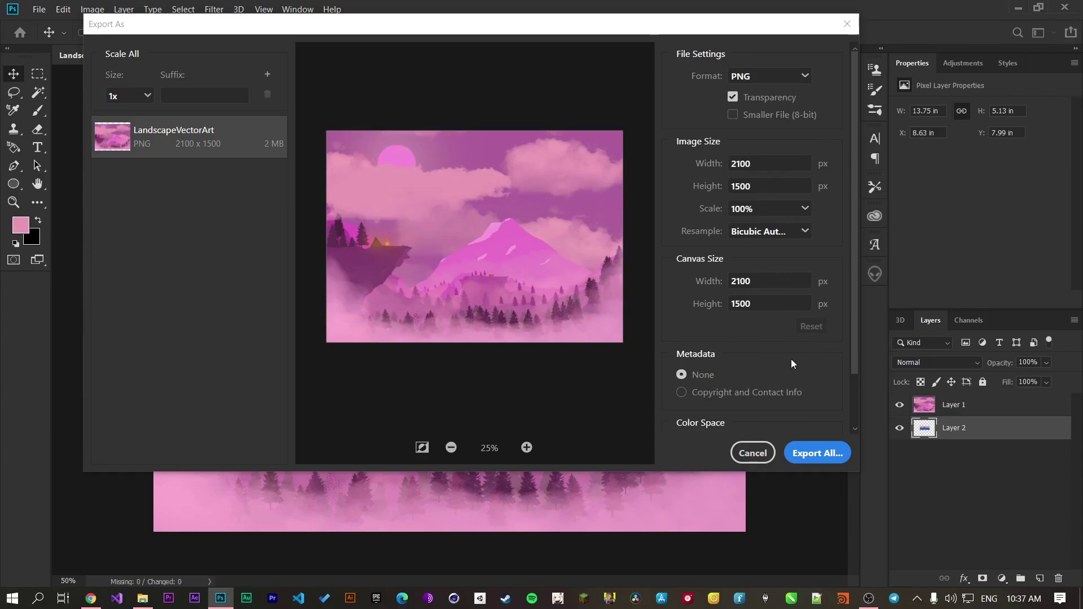
scroll(793, 359, "down", 2)
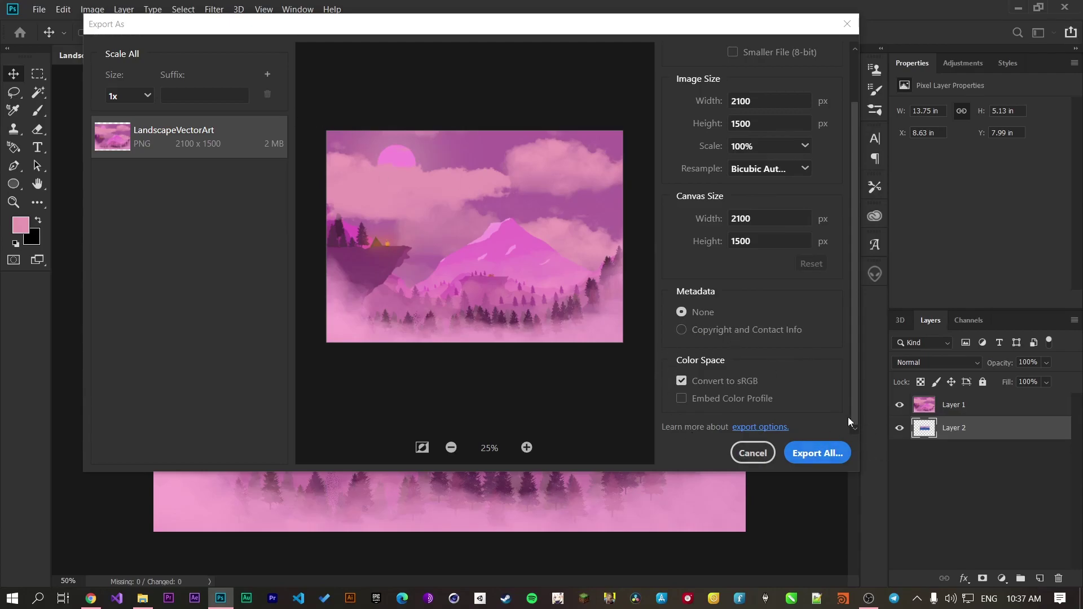
scroll(783, 366, "up", 2)
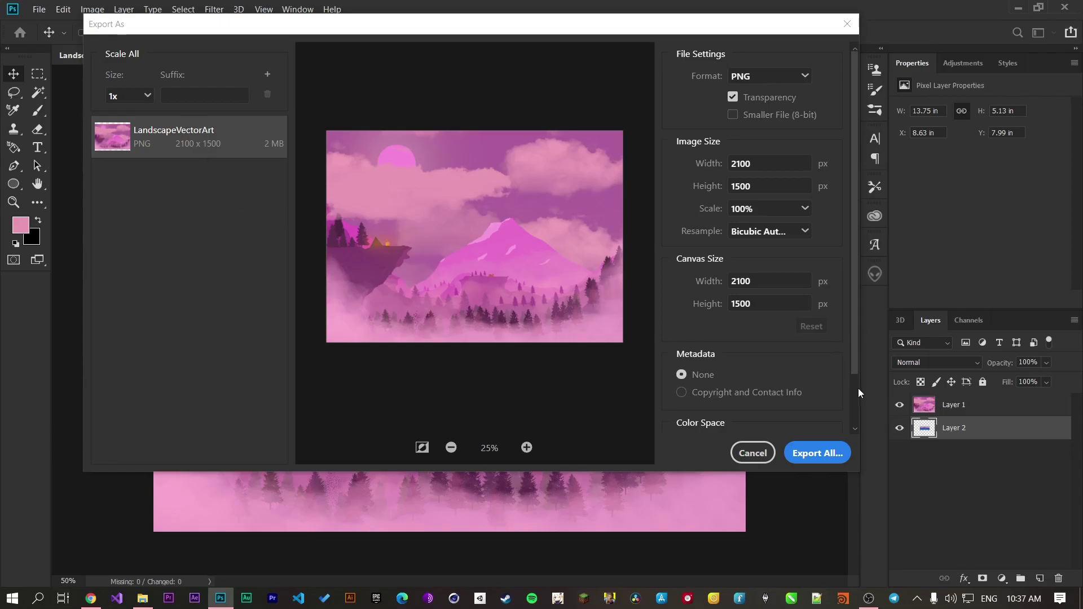
scroll(825, 398, "down", 2)
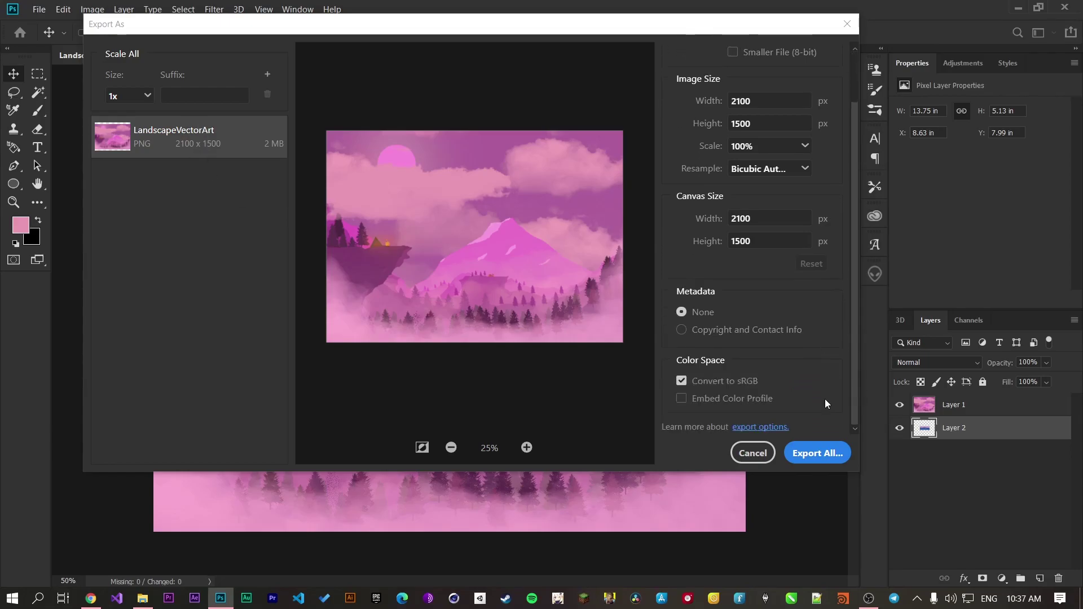
left_click(752, 453)
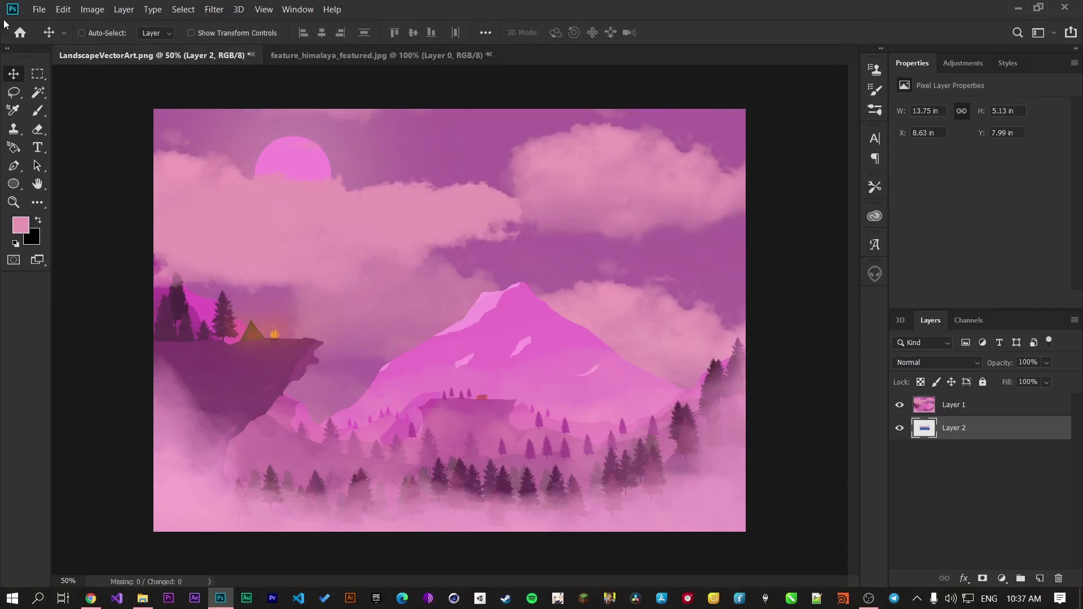
left_click(35, 11)
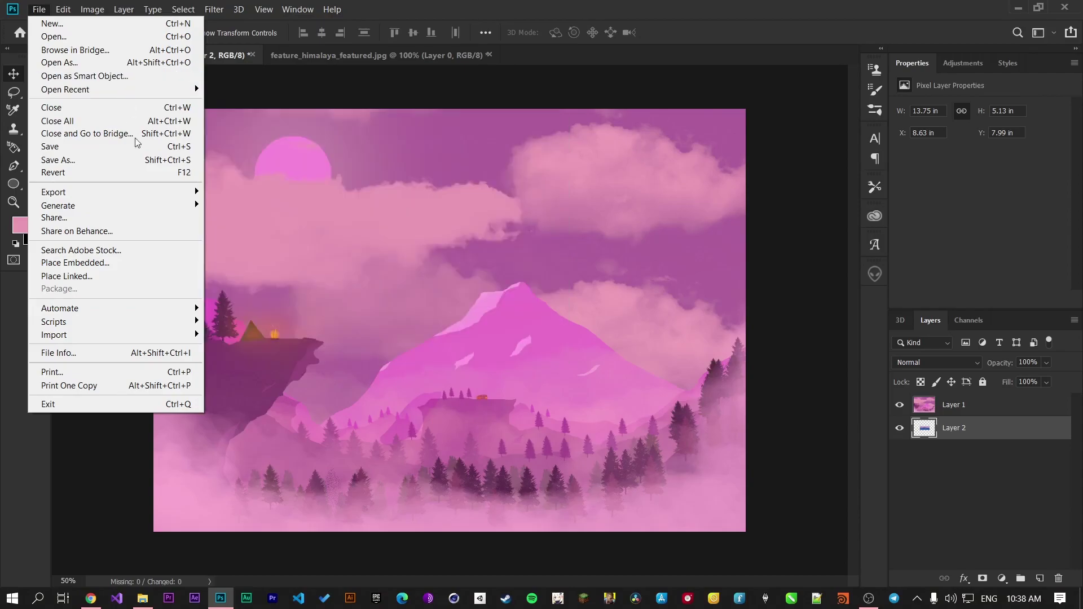
left_click(192, 534)
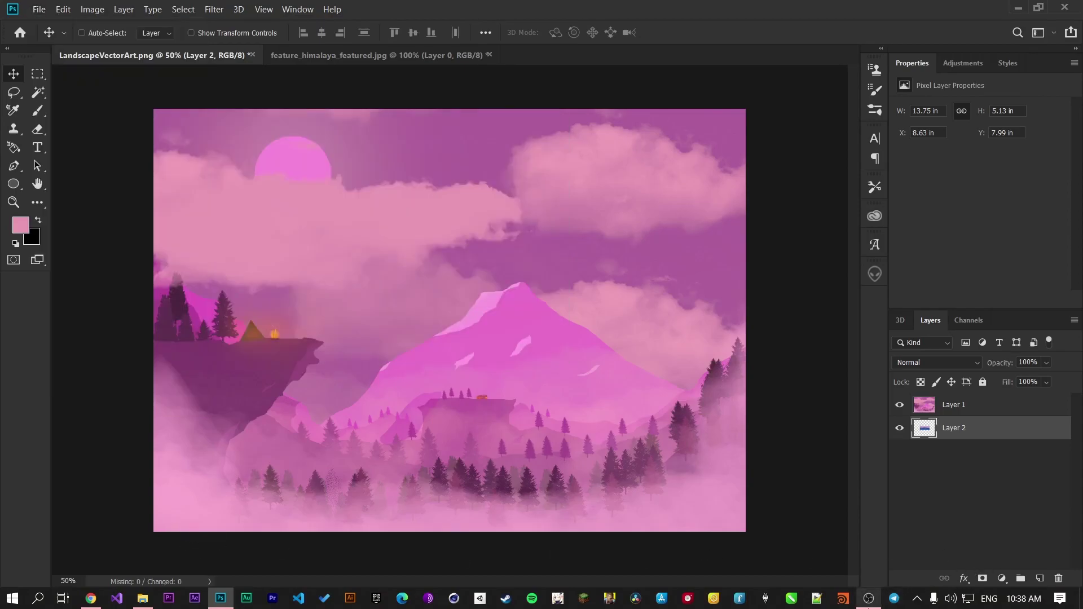
left_click(869, 598)
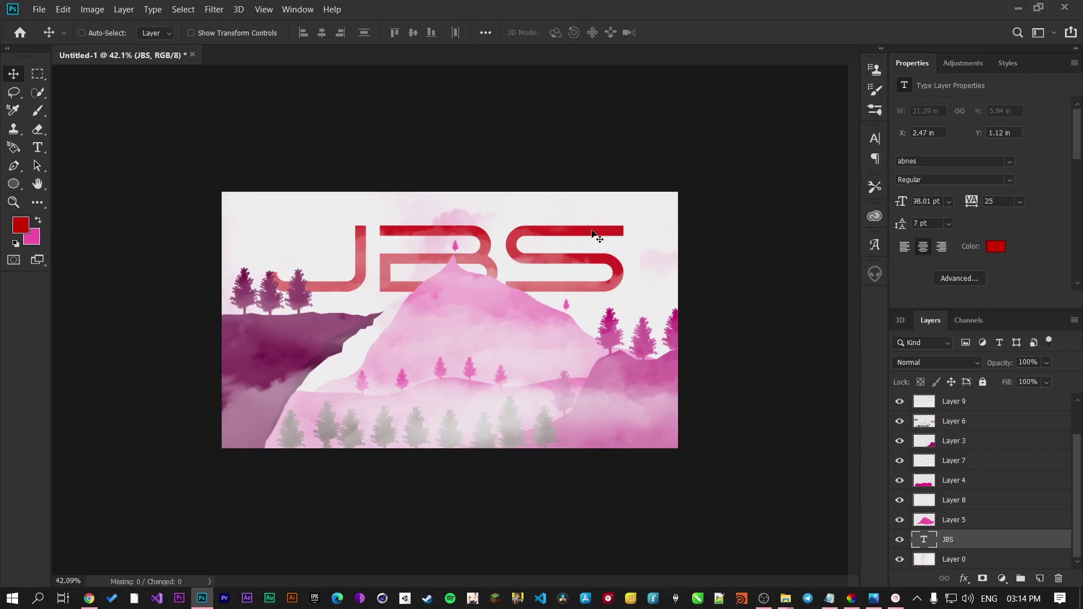
left_click(763, 599)
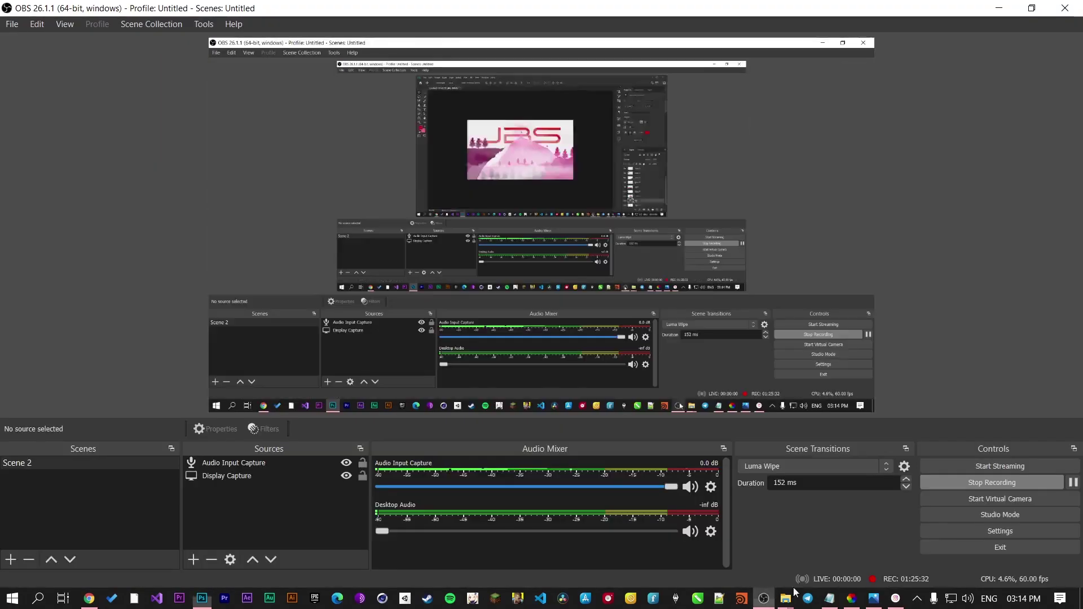